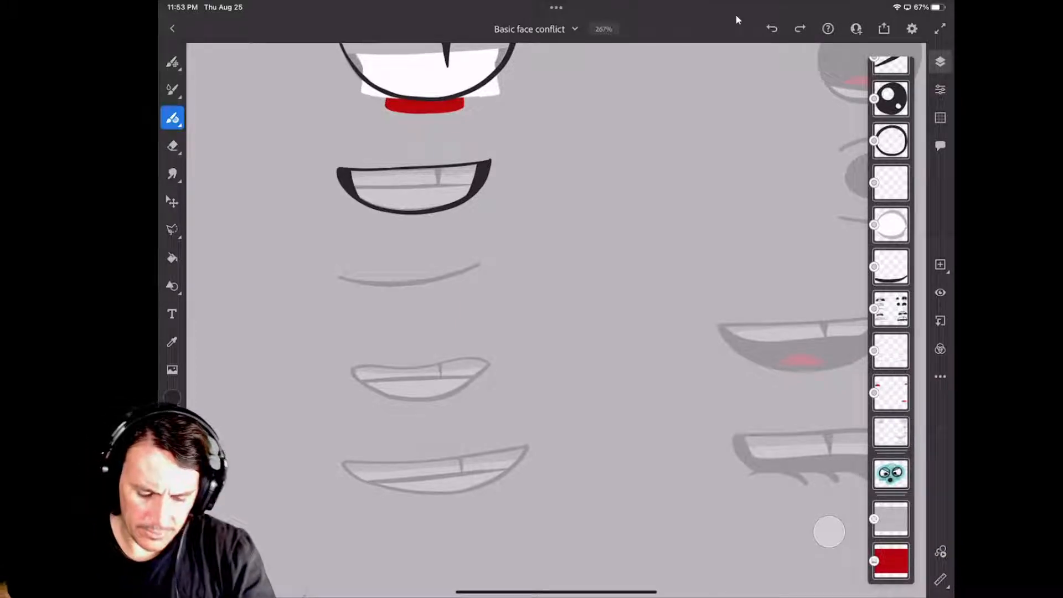
Trace the outline of the faded round open mouth with a closed dark brush line on the topmost line layer.
{"action": "scroll", "coordinate": [527, 321], "scroll_direction": "down", "scroll_amount": 5}
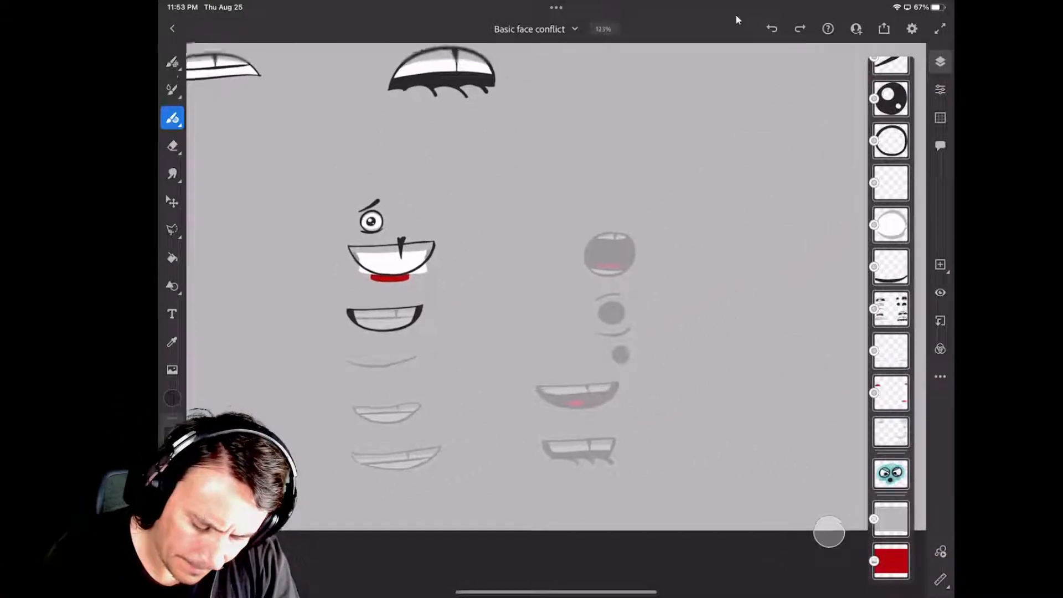
{"action": "scroll", "coordinate": [554, 265], "scroll_direction": "up", "scroll_amount": 5}
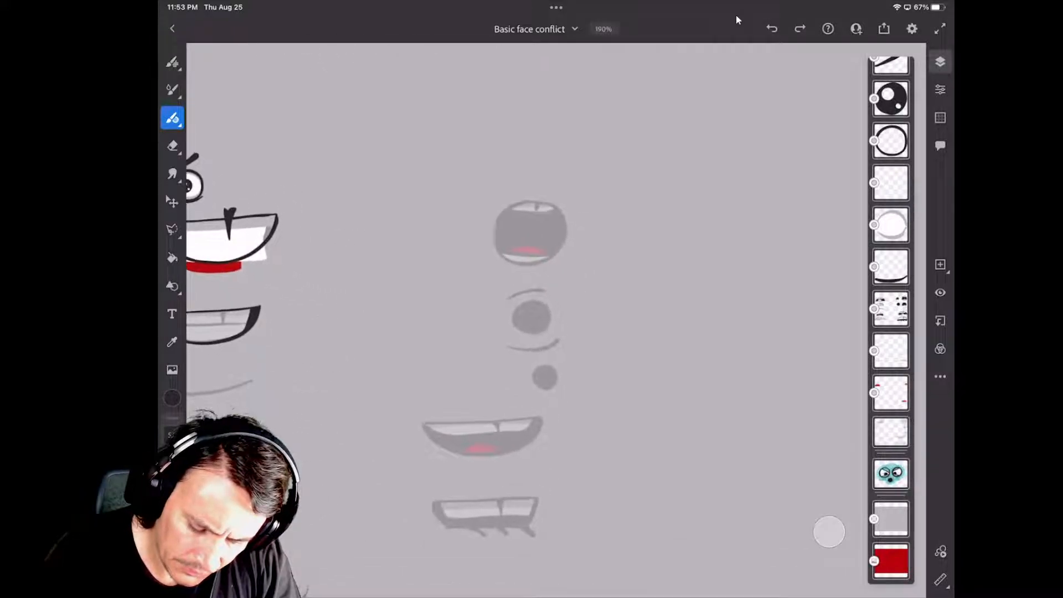
{"action": "scroll", "coordinate": [532, 310], "scroll_direction": "down", "scroll_amount": 3}
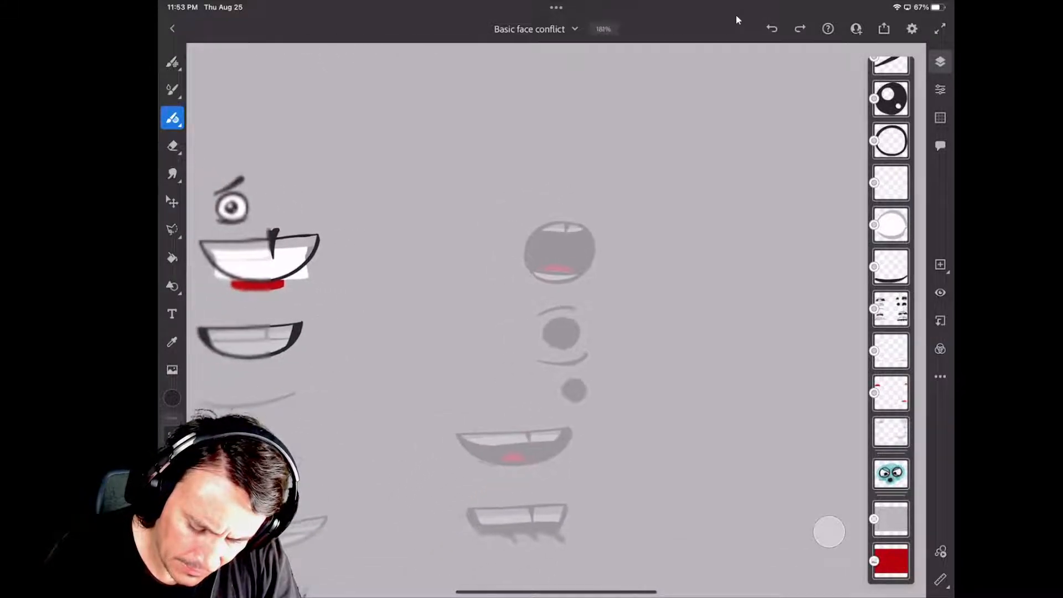
{"action": "scroll", "coordinate": [554, 288], "scroll_direction": "up", "scroll_amount": 3}
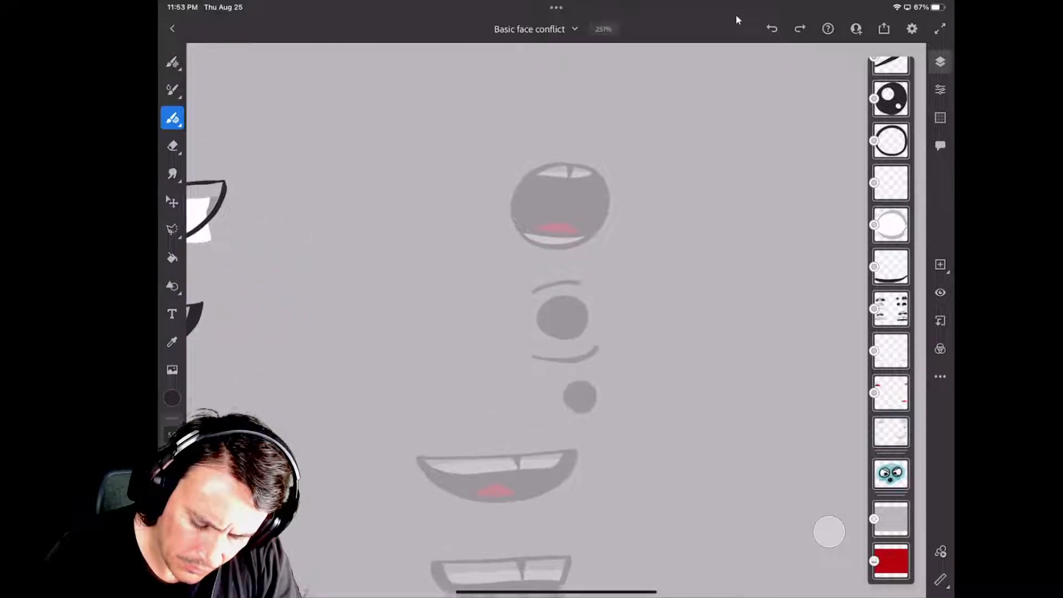
{"action": "scroll", "coordinate": [554, 288], "scroll_direction": "up", "scroll_amount": 3}
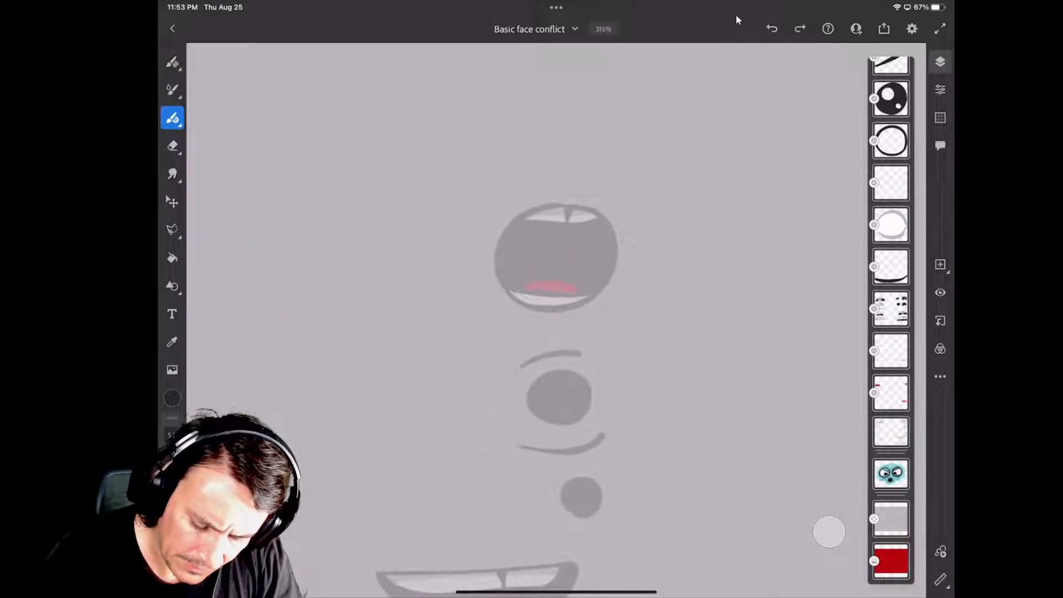
{"action": "scroll", "coordinate": [554, 265], "scroll_direction": "up", "scroll_amount": 1}
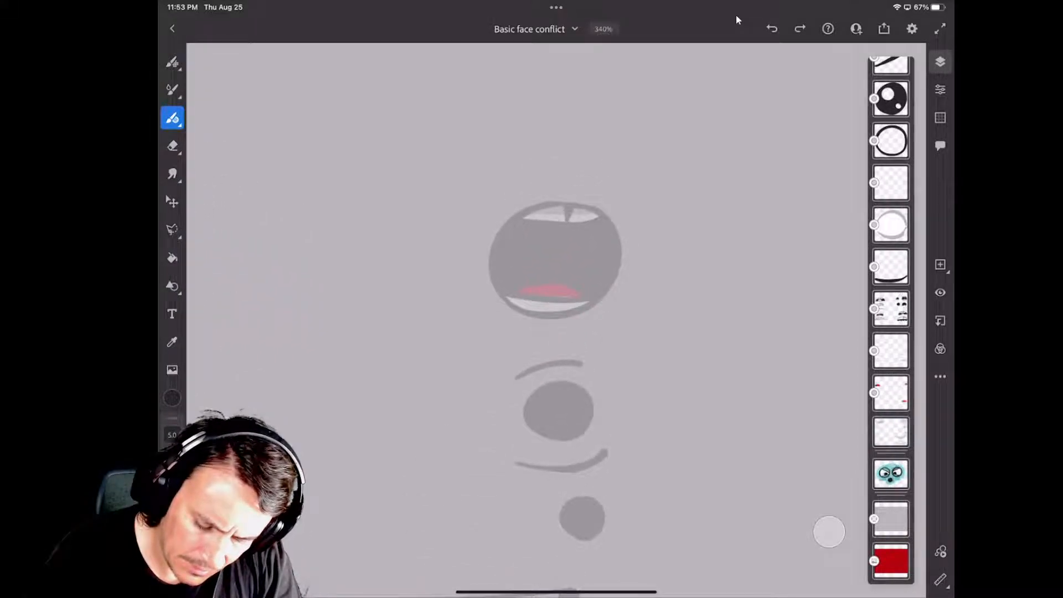
{"action": "scroll", "coordinate": [891, 321], "scroll_direction": "up", "scroll_amount": 10}
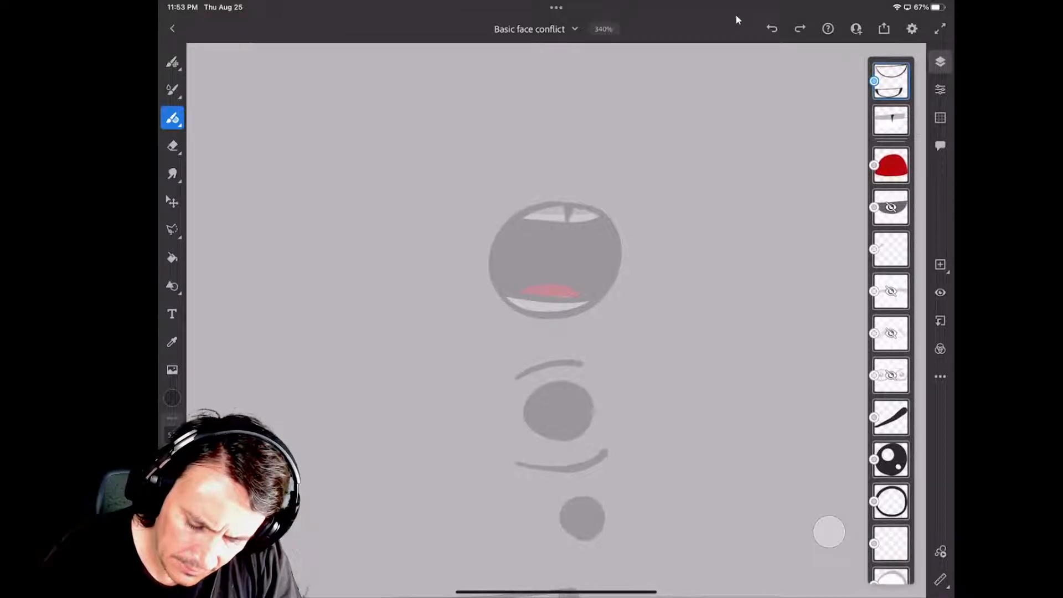
{"action": "left_click", "coordinate": [891, 80]}
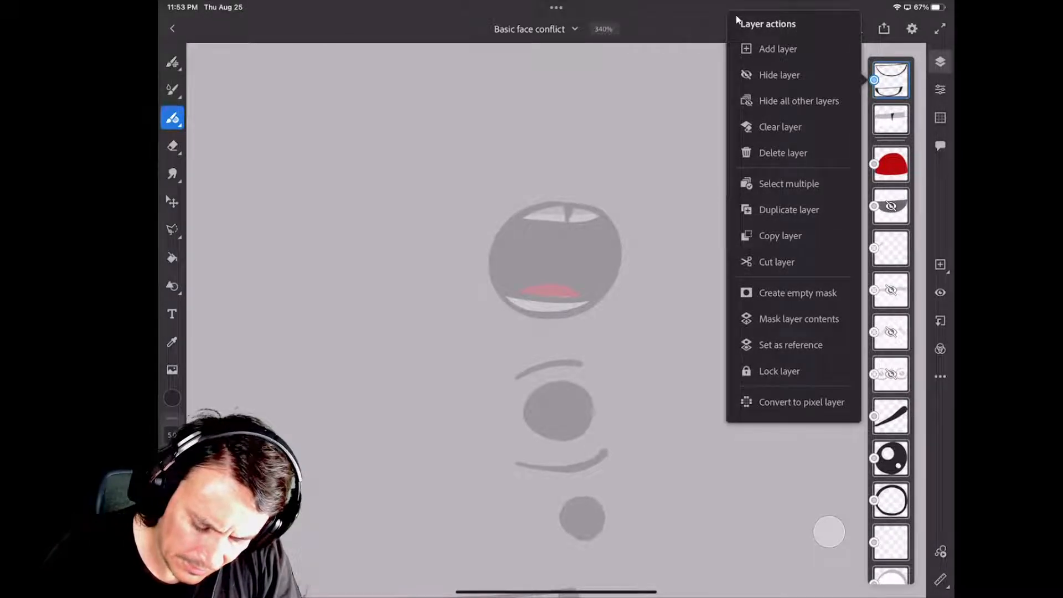
{"action": "key", "text": "Escape"}
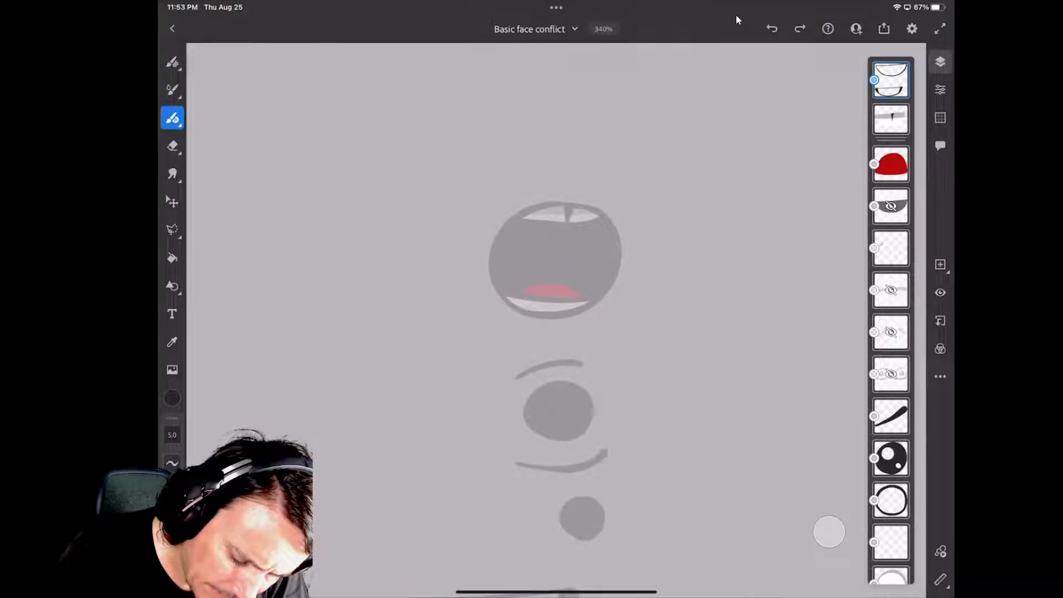
{"action": "mouse_move", "coordinate": [576, 203]}
{"action": "left_mouse_down"}
{"action": "mouse_move", "coordinate": [538, 206]}
{"action": "mouse_move", "coordinate": [497, 243]}
{"action": "mouse_move", "coordinate": [502, 290]}
{"action": "mouse_move", "coordinate": [528, 311]}
{"action": "mouse_move", "coordinate": [579, 315]}
{"action": "mouse_move", "coordinate": [612, 288]}
{"action": "mouse_move", "coordinate": [624, 252]}
{"action": "mouse_move", "coordinate": [613, 220]}
{"action": "mouse_move", "coordinate": [581, 204]}
{"action": "left_mouse_up"}
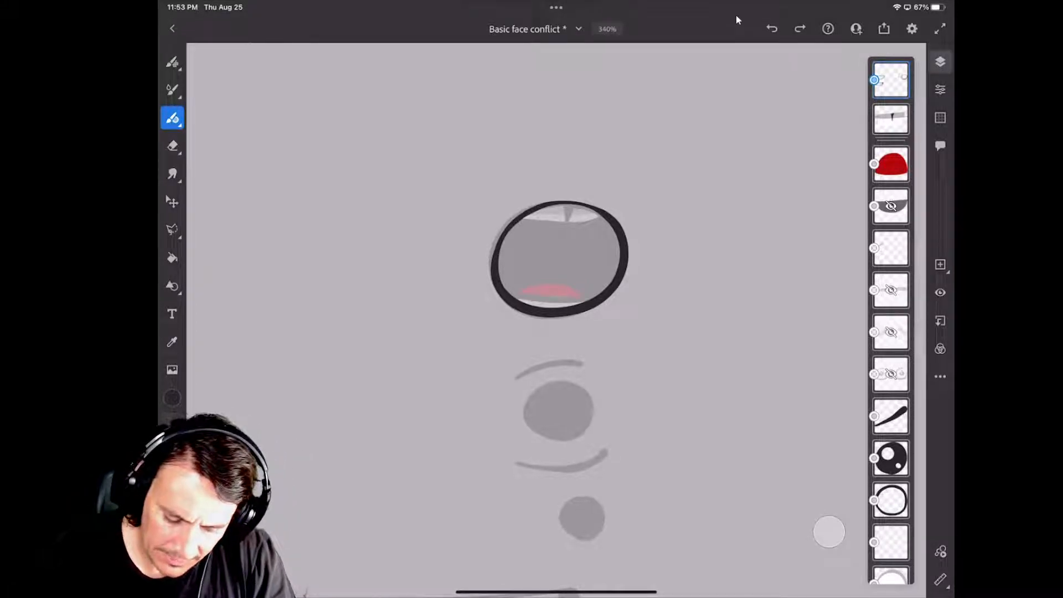
Trace the upper lip line of the wide smiling open mouth with the pink tongue, below the small round shapes.
{"action": "scroll", "coordinate": [556, 320], "scroll_direction": "down", "scroll_amount": 5}
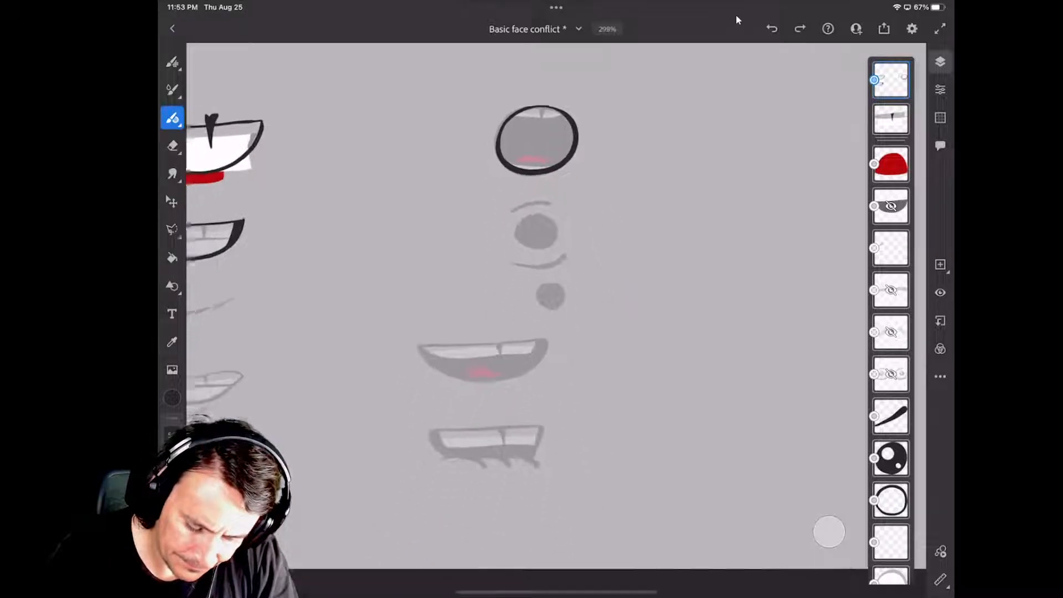
{"action": "scroll", "coordinate": [556, 320], "scroll_direction": "up", "scroll_amount": 3}
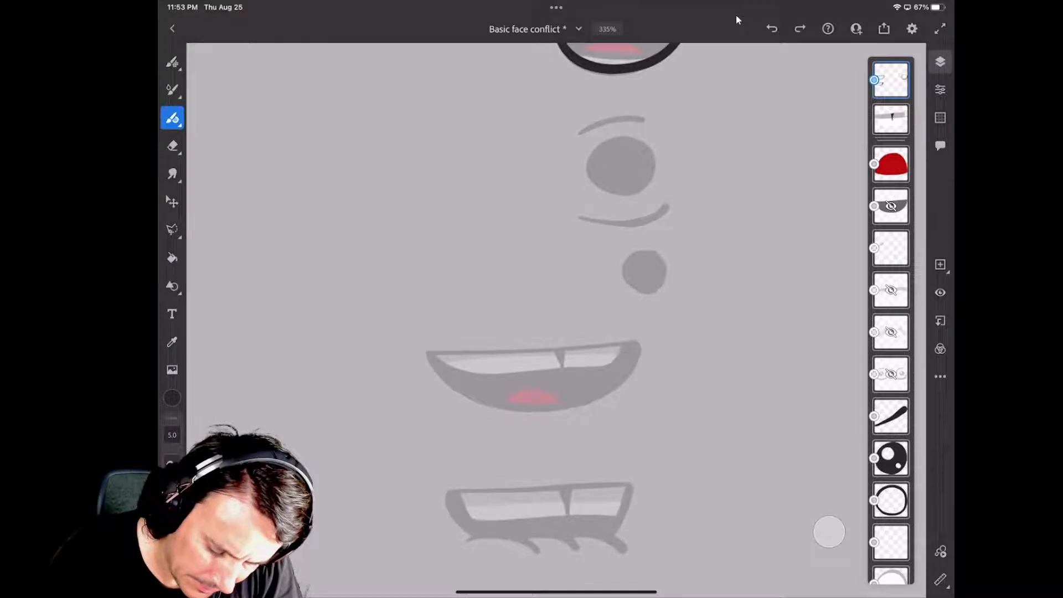
{"action": "left_click_drag", "start_coordinate": [427, 353], "coordinate": [628, 343]}
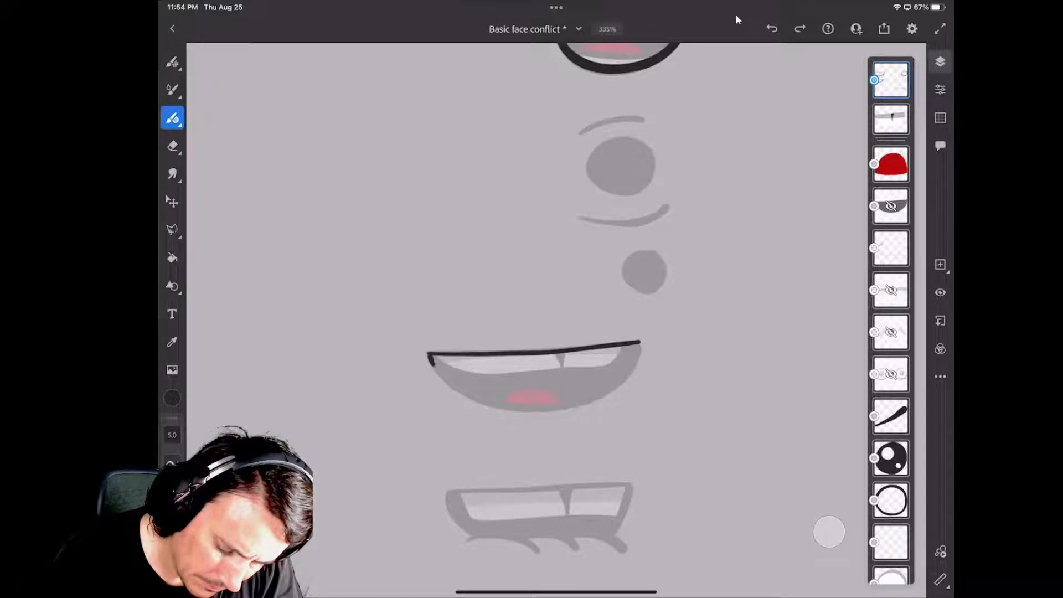
{"action": "left_click_drag", "start_coordinate": [433, 362], "coordinate": [463, 390]}
{"action": "left_click", "coordinate": [771, 28]}
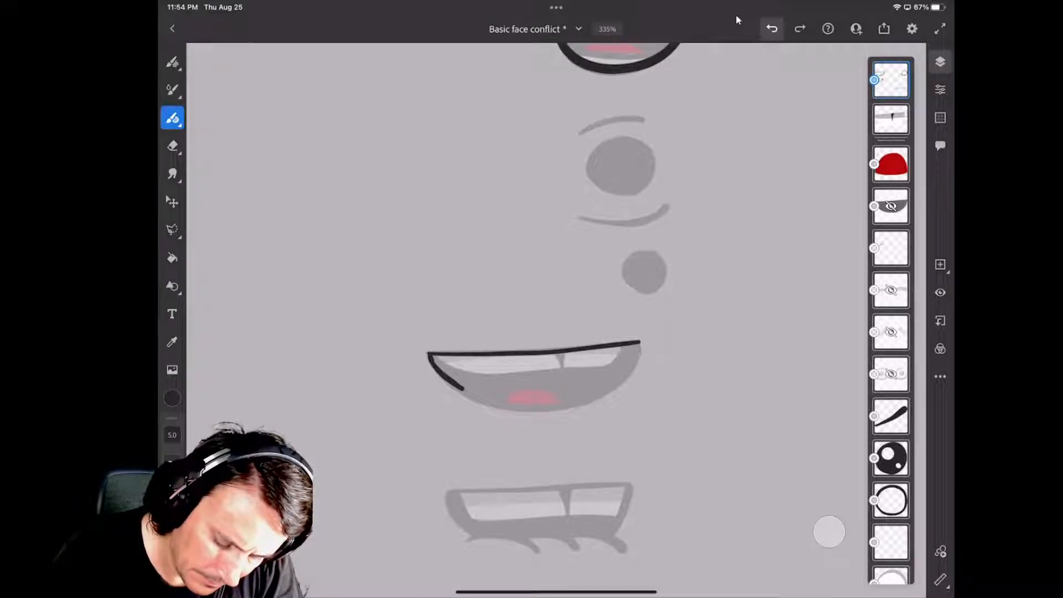
{"action": "left_click", "coordinate": [772, 28]}
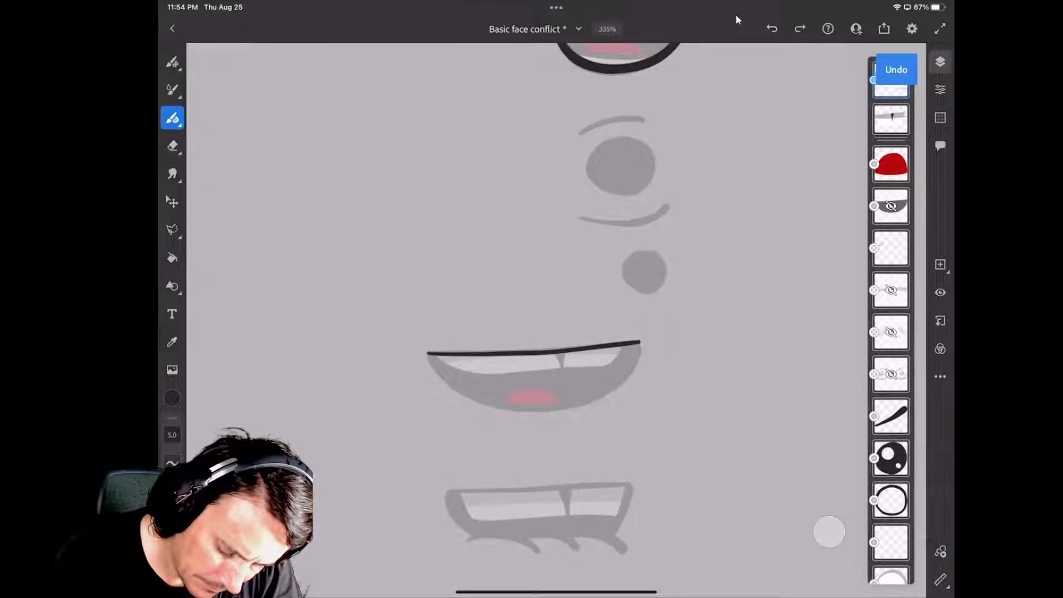
Trace the curved lower edge of the smiling mouth with the tongue, joining both ends of its upper lip line.
{"action": "mouse_move", "coordinate": [428, 357]}
{"action": "left_mouse_down"}
{"action": "mouse_move", "coordinate": [463, 396]}
{"action": "mouse_move", "coordinate": [548, 410]}
{"action": "mouse_move", "coordinate": [609, 389]}
{"action": "mouse_move", "coordinate": [631, 372]}
{"action": "mouse_move", "coordinate": [639, 344]}
{"action": "left_mouse_up"}
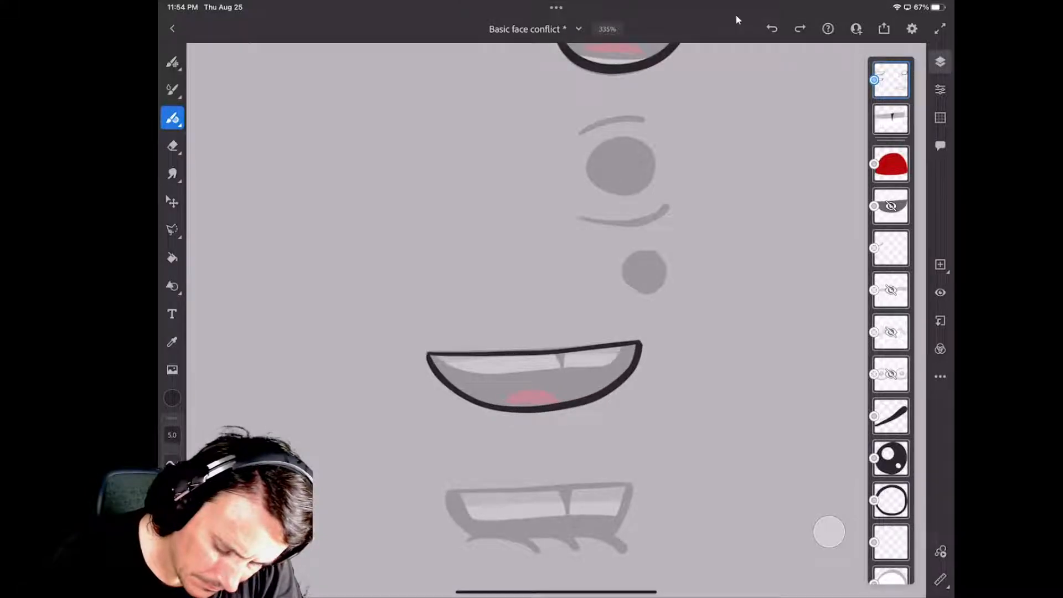
Trace the toothy mouth below the smiling one: its upper line, the three overlapping curved strokes underneath and both sides.
{"action": "scroll", "coordinate": [532, 377], "scroll_direction": "down", "scroll_amount": 3}
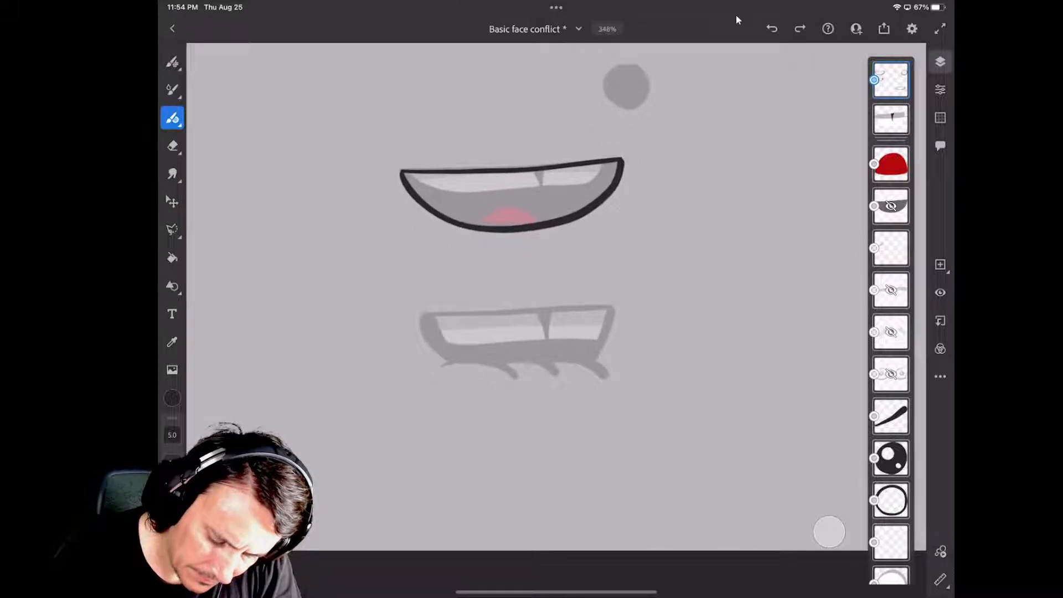
{"action": "scroll", "coordinate": [532, 277], "scroll_direction": "up", "scroll_amount": 1}
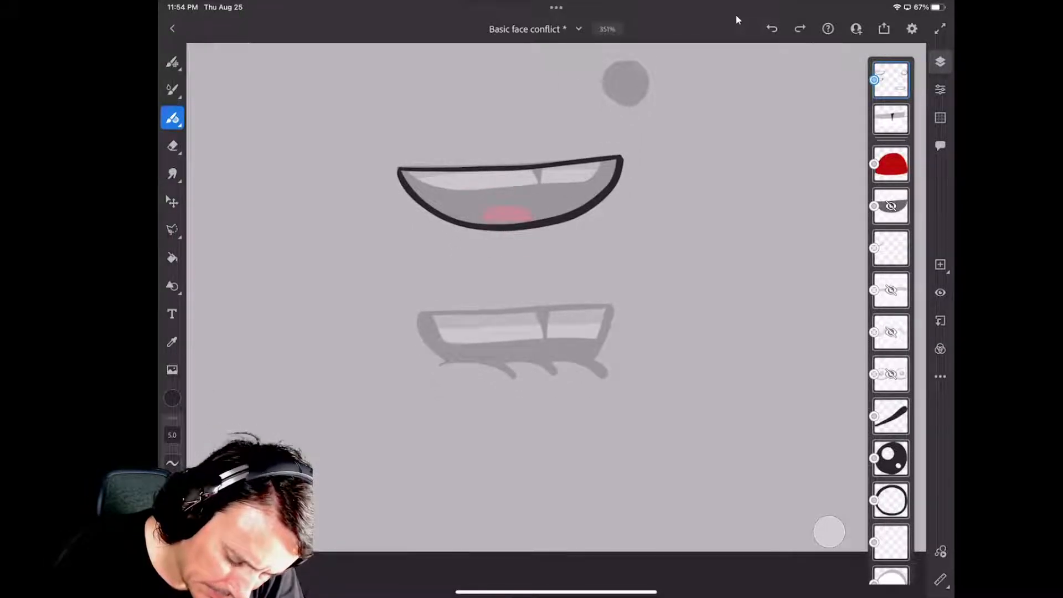
{"action": "left_click_drag", "start_coordinate": [418, 314], "coordinate": [611, 303]}
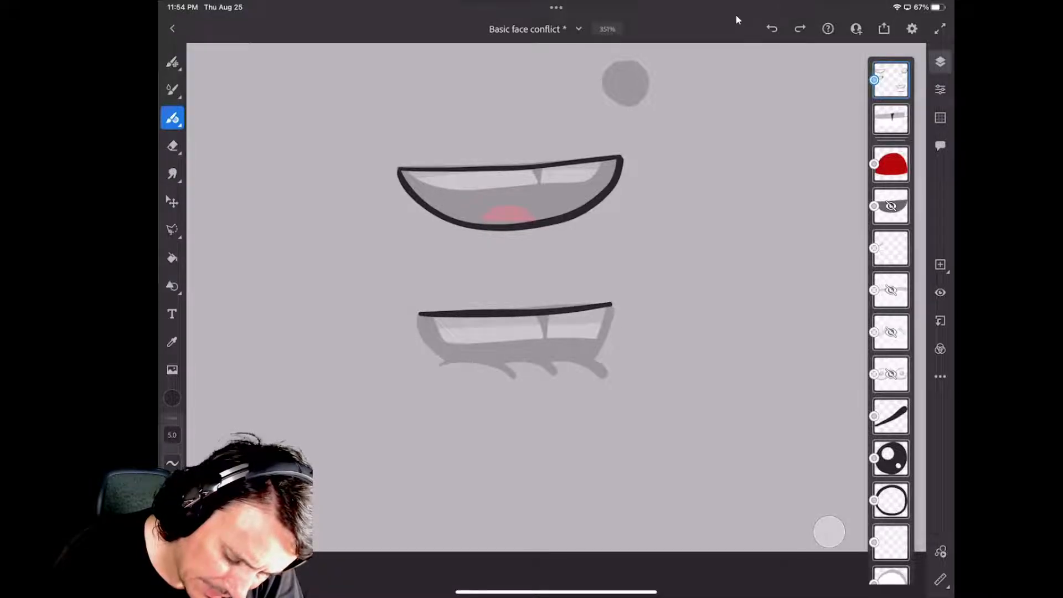
{"action": "mouse_move", "coordinate": [440, 364]}
{"action": "left_mouse_down"}
{"action": "mouse_move", "coordinate": [482, 361]}
{"action": "mouse_move", "coordinate": [515, 376]}
{"action": "mouse_move", "coordinate": [512, 360]}
{"action": "mouse_move", "coordinate": [561, 374]}
{"action": "mouse_move", "coordinate": [581, 363]}
{"action": "mouse_move", "coordinate": [608, 378]}
{"action": "left_mouse_up"}
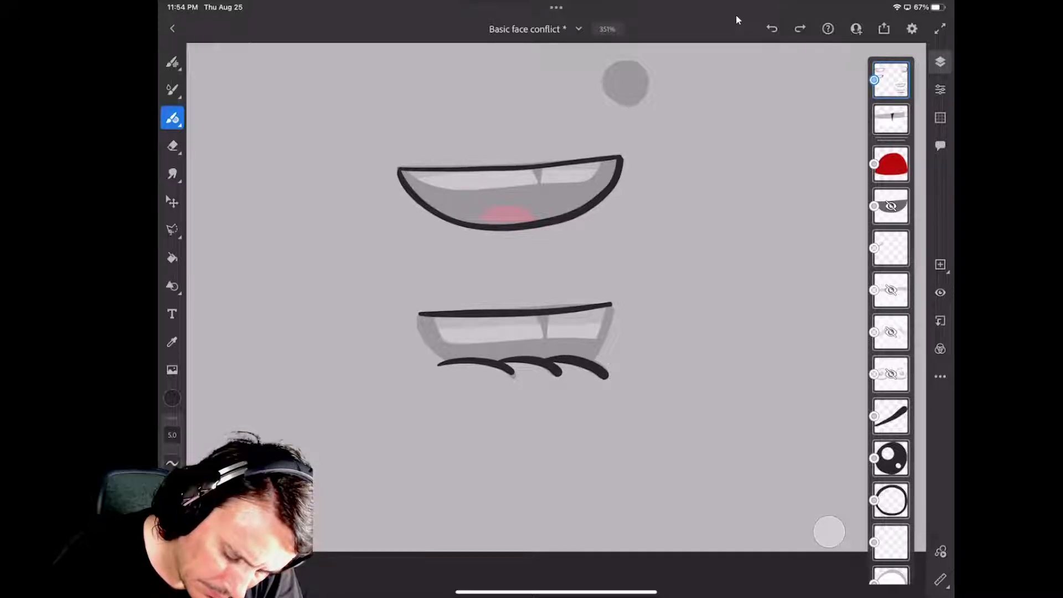
{"action": "mouse_move", "coordinate": [420, 314]}
{"action": "left_mouse_down"}
{"action": "mouse_move", "coordinate": [423, 342]}
{"action": "mouse_move", "coordinate": [444, 359]}
{"action": "left_mouse_up"}
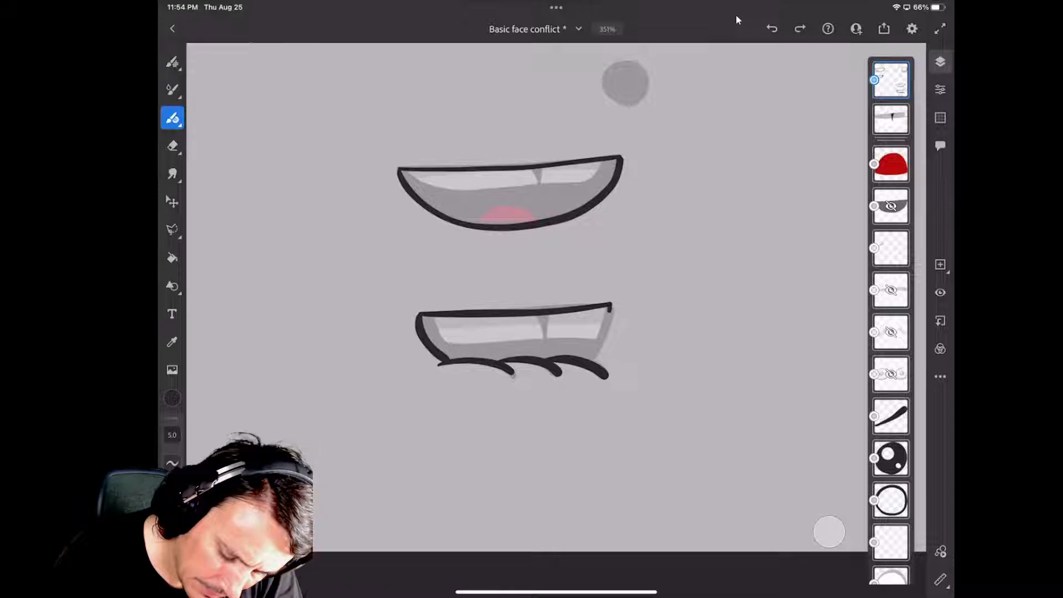
{"action": "left_click_drag", "start_coordinate": [611, 311], "coordinate": [591, 361]}
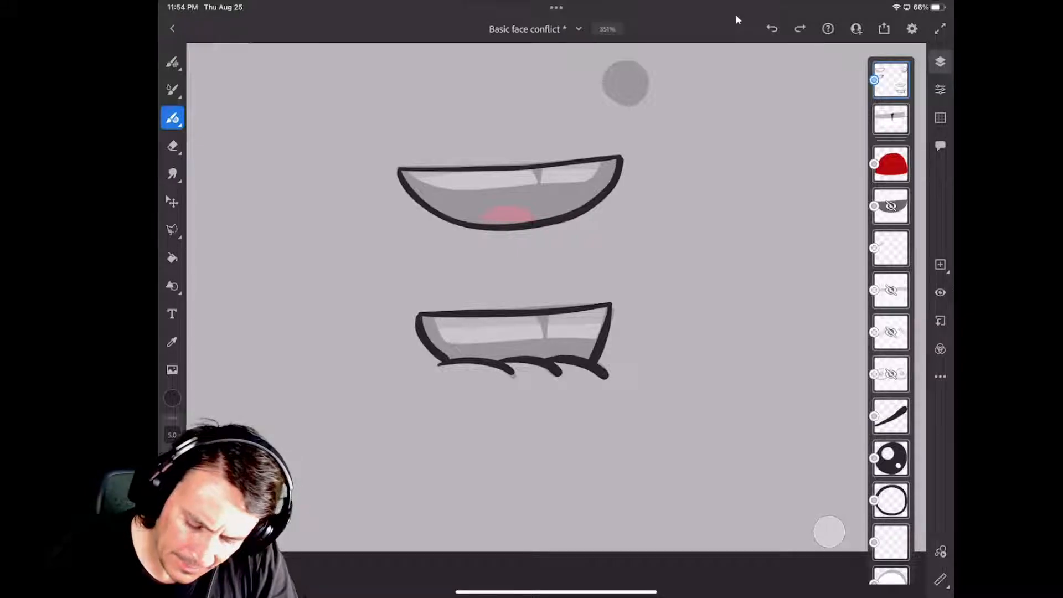
Trace the outline of the small wavy-lipped mouth below the single curved smile line, covering its upper lip, corner and lower curve.
{"action": "scroll", "coordinate": [492, 256], "scroll_direction": "down", "scroll_amount": 4}
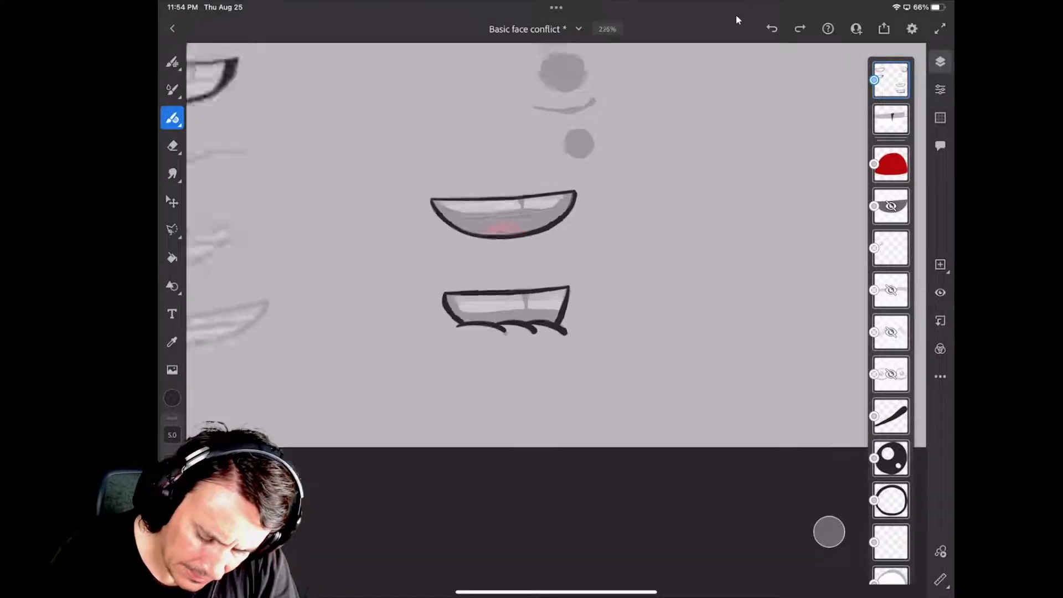
{"action": "scroll", "coordinate": [504, 260], "scroll_direction": "down", "scroll_amount": 3}
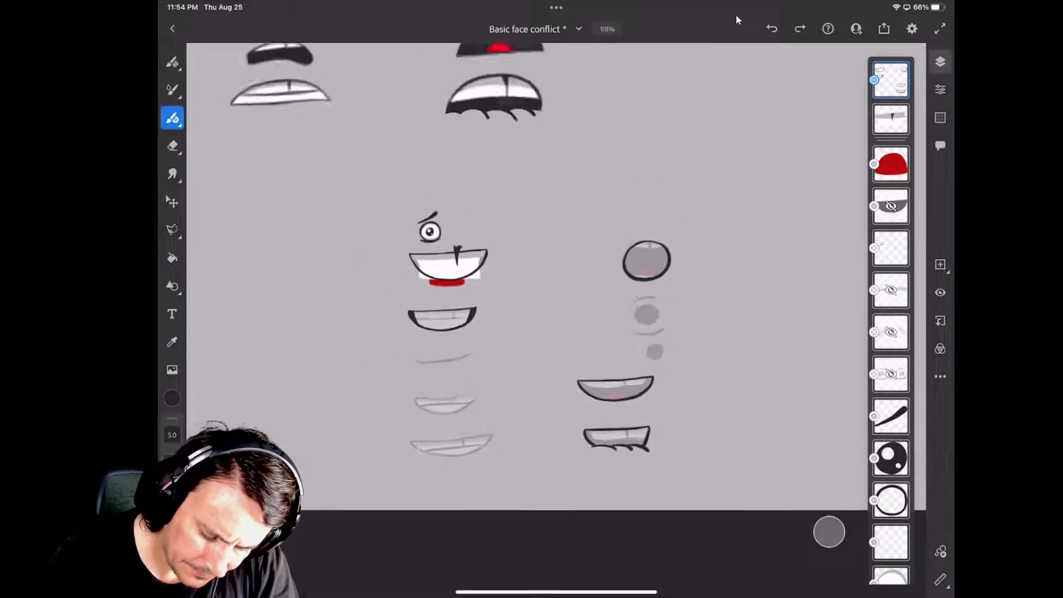
{"action": "scroll", "coordinate": [526, 266], "scroll_direction": "down", "scroll_amount": 4}
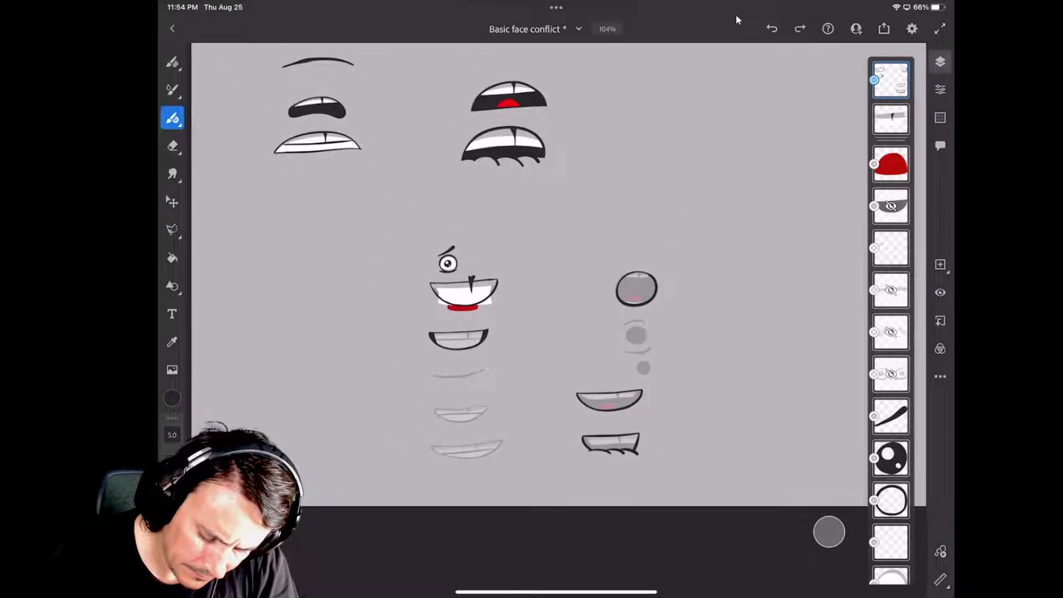
{"action": "scroll", "coordinate": [498, 254], "scroll_direction": "up", "scroll_amount": 4}
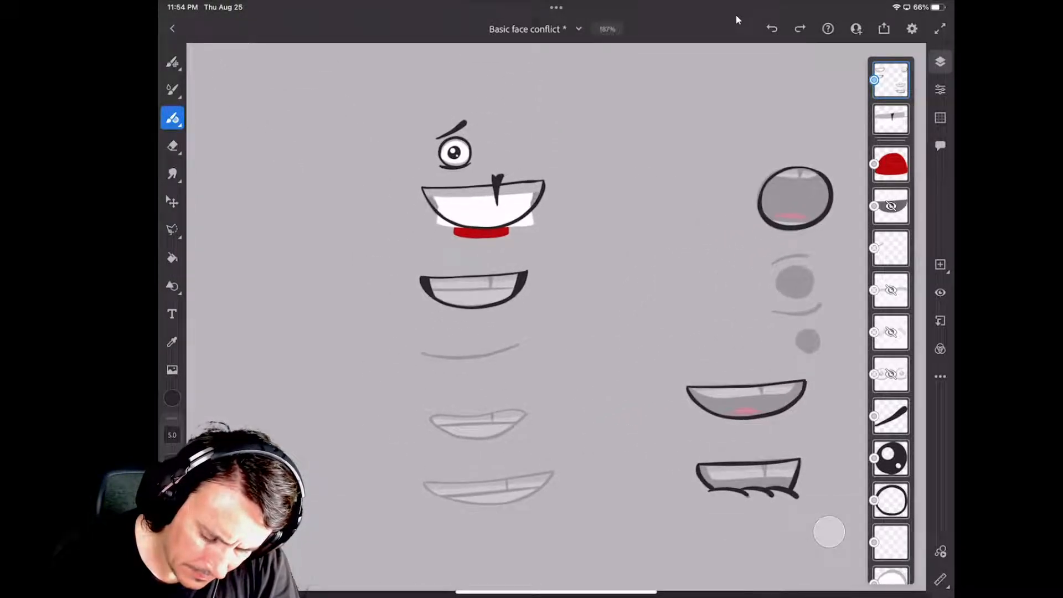
{"action": "scroll", "coordinate": [499, 254], "scroll_direction": "up", "scroll_amount": 2}
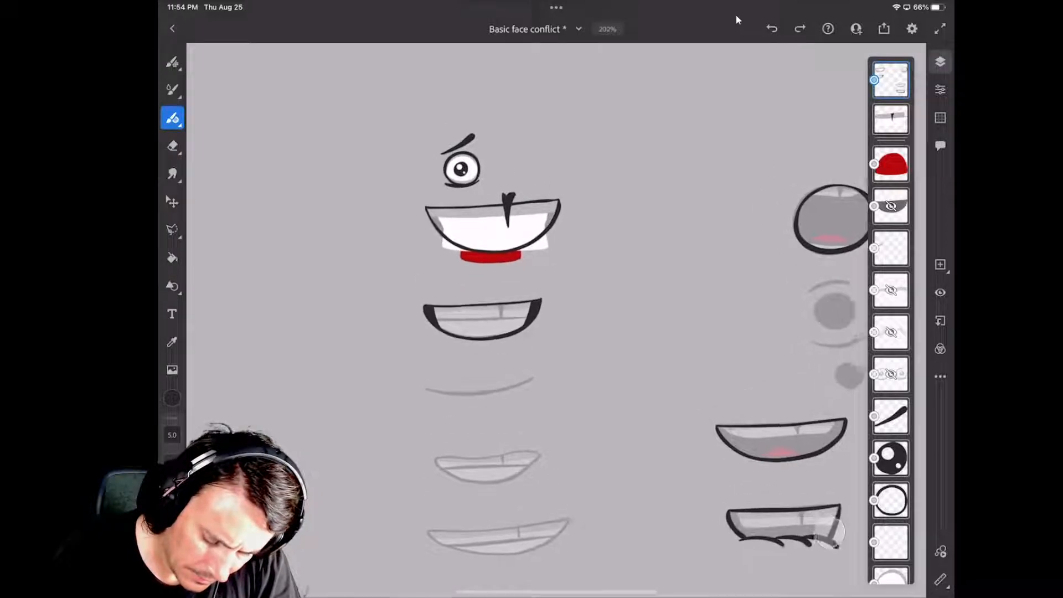
{"action": "scroll", "coordinate": [498, 255], "scroll_direction": "down", "scroll_amount": 2}
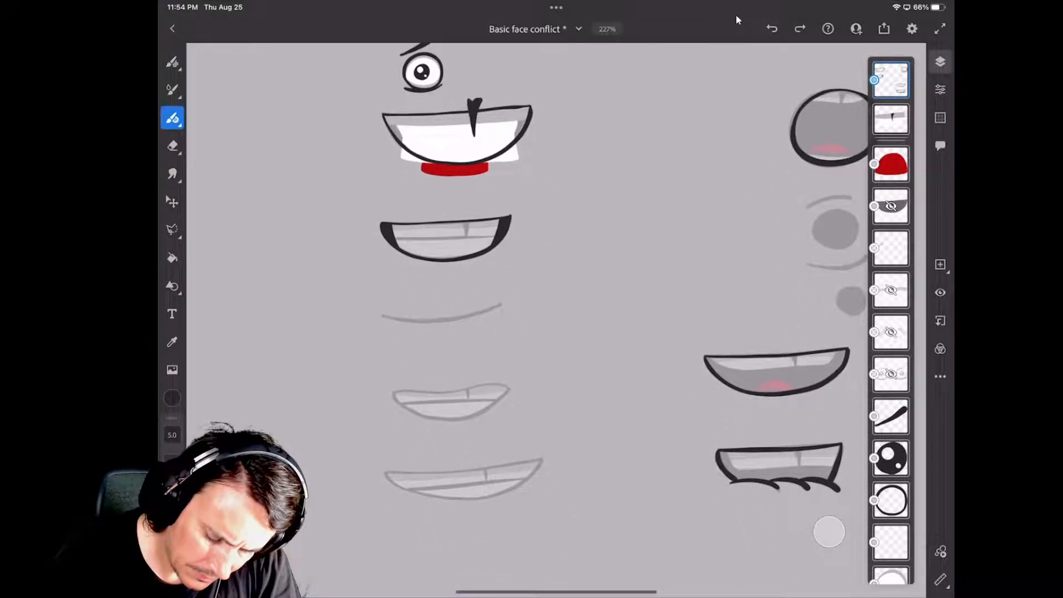
{"action": "scroll", "coordinate": [499, 310], "scroll_direction": "down", "scroll_amount": 2}
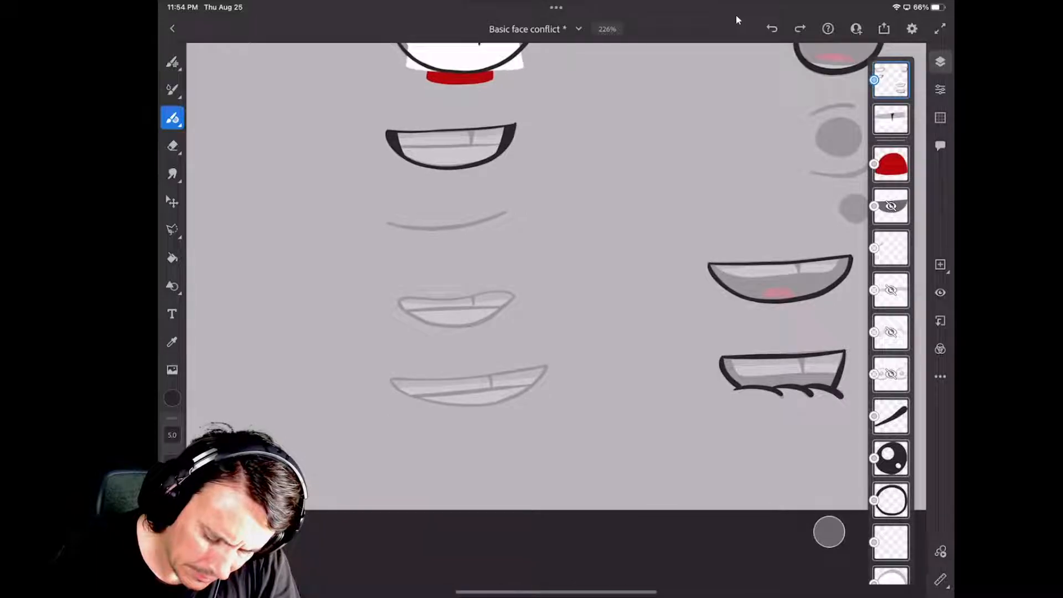
{"action": "scroll", "coordinate": [476, 354], "scroll_direction": "up", "scroll_amount": 2}
{"action": "scroll", "coordinate": [477, 255], "scroll_direction": "up", "scroll_amount": 2}
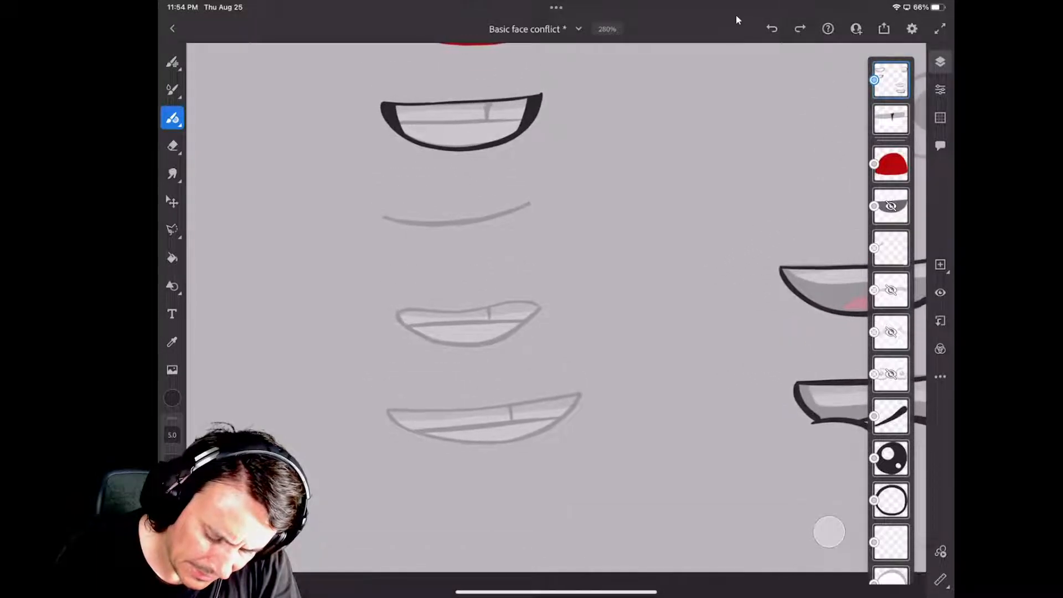
{"action": "scroll", "coordinate": [482, 310], "scroll_direction": "up", "scroll_amount": 1}
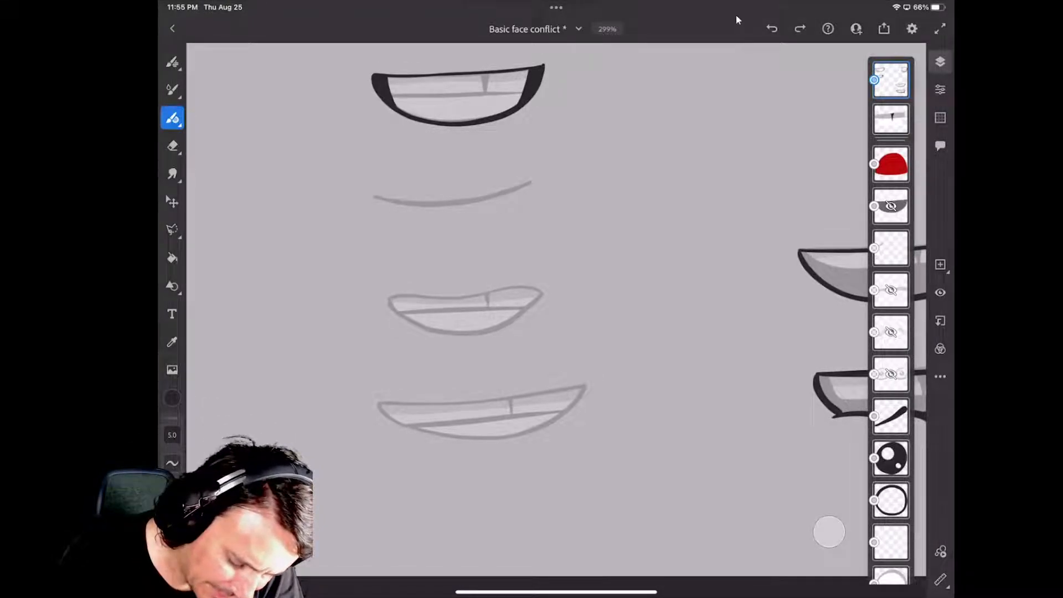
{"action": "left_click_drag", "start_coordinate": [388, 298], "coordinate": [545, 292]}
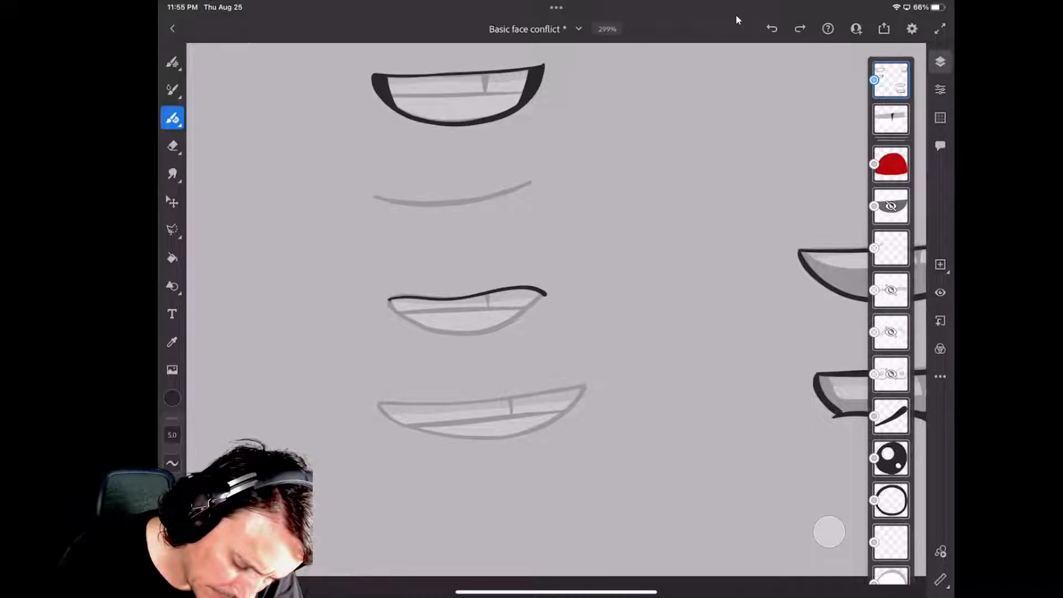
{"action": "left_click_drag", "start_coordinate": [389, 302], "coordinate": [402, 317]}
{"action": "mouse_move", "coordinate": [422, 326]}
{"action": "left_mouse_down"}
{"action": "mouse_move", "coordinate": [498, 329]}
{"action": "mouse_move", "coordinate": [544, 295]}
{"action": "left_mouse_up"}
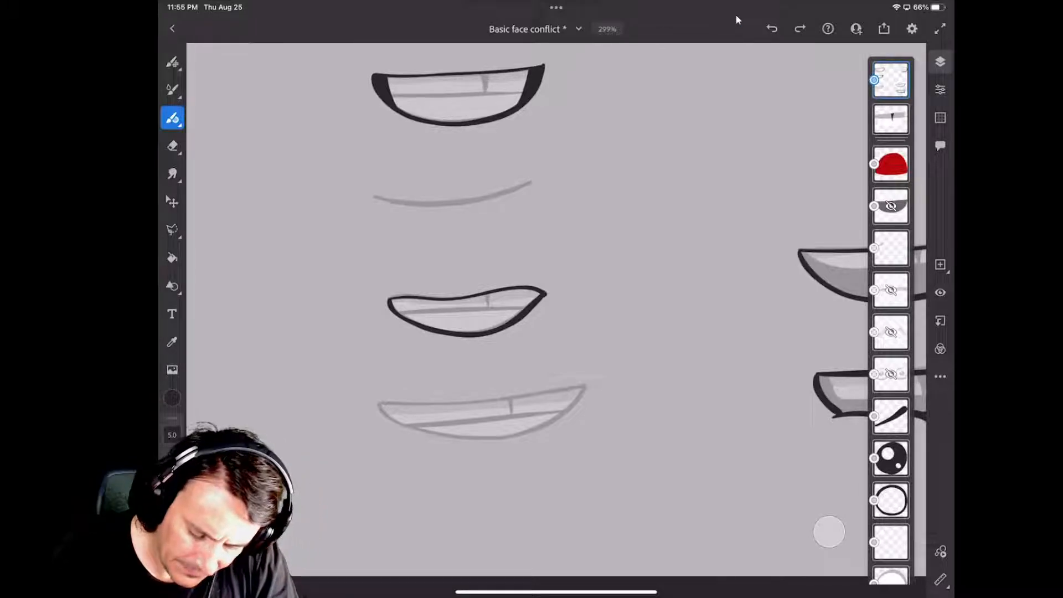
Trace the outline of the lowest smiling mouth, below the wavy-lipped one: its upper lip line and its long lower curve.
{"action": "scroll", "coordinate": [556, 309], "scroll_direction": "down", "scroll_amount": 2}
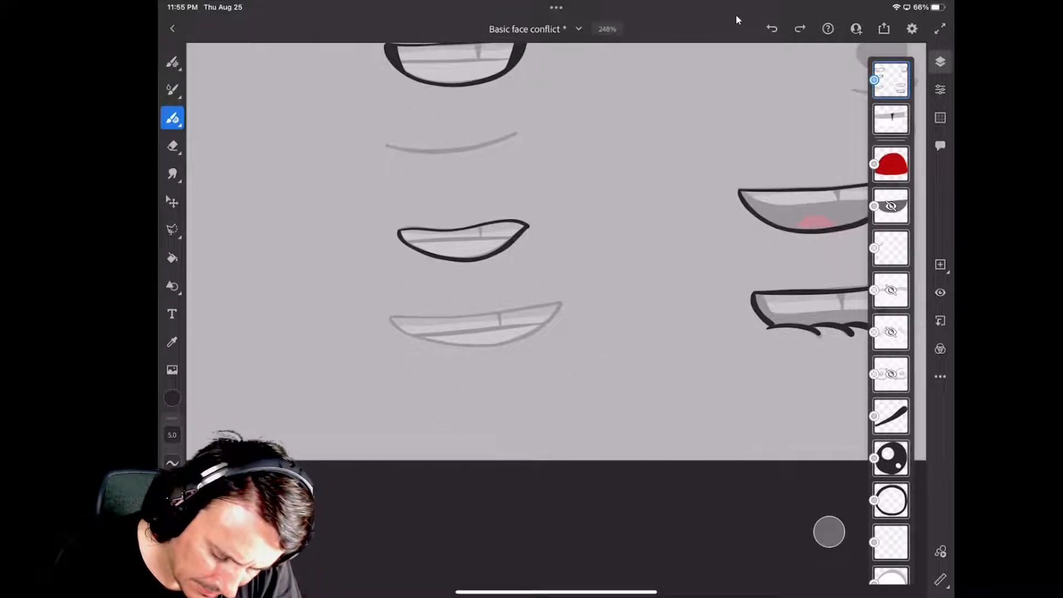
{"action": "left_click_drag", "start_coordinate": [390, 318], "coordinate": [552, 303]}
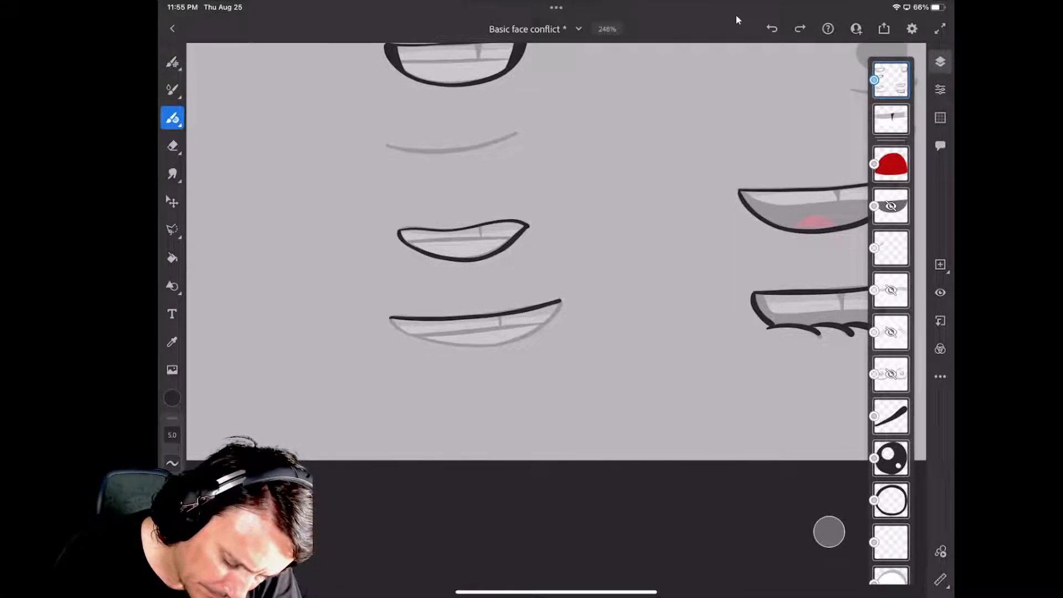
{"action": "mouse_move", "coordinate": [392, 320]}
{"action": "left_mouse_down"}
{"action": "mouse_move", "coordinate": [477, 347]}
{"action": "mouse_move", "coordinate": [532, 331]}
{"action": "mouse_move", "coordinate": [561, 302]}
{"action": "left_mouse_up"}
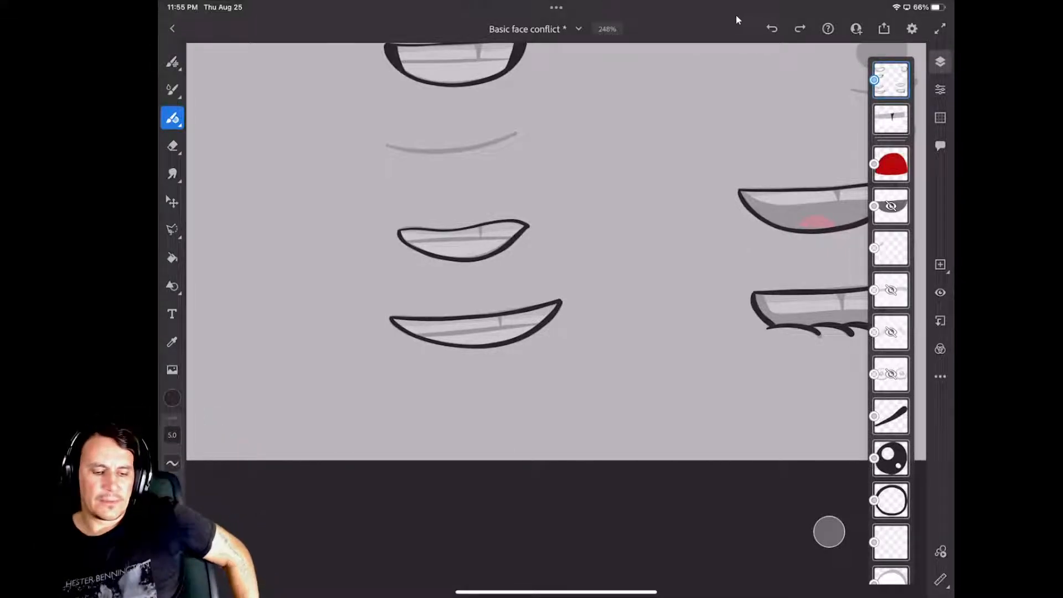
Erase the thick-cornered ink outline of the toothy mouth below the white-and-red smile, with the eraser size set to 42.
{"action": "scroll", "coordinate": [527, 307], "scroll_direction": "down", "scroll_amount": 5}
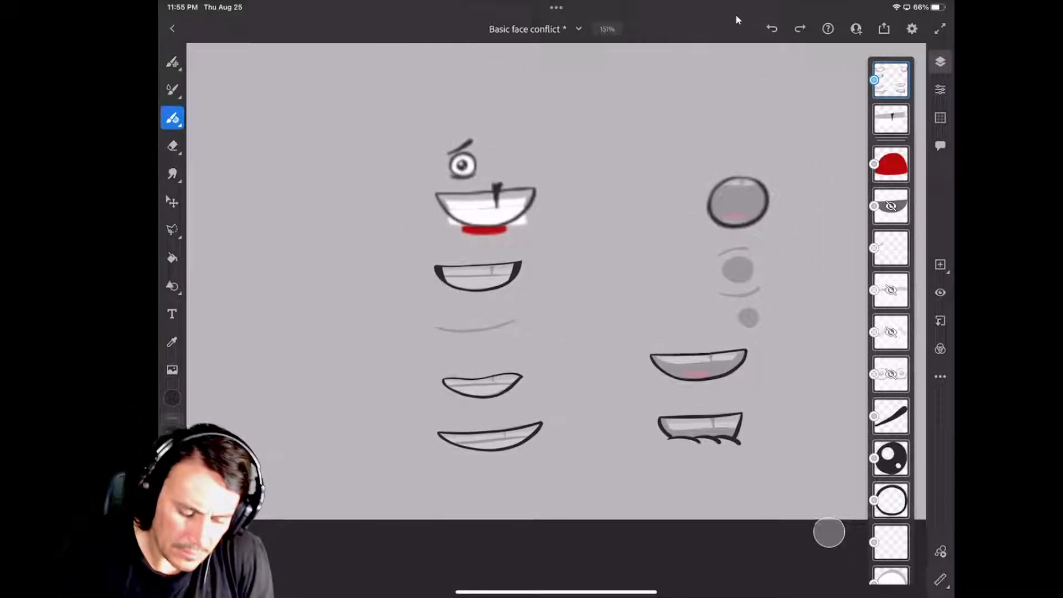
{"action": "scroll", "coordinate": [527, 308], "scroll_direction": "up", "scroll_amount": 3}
{"action": "scroll", "coordinate": [419, 133], "scroll_direction": "up", "scroll_amount": 3}
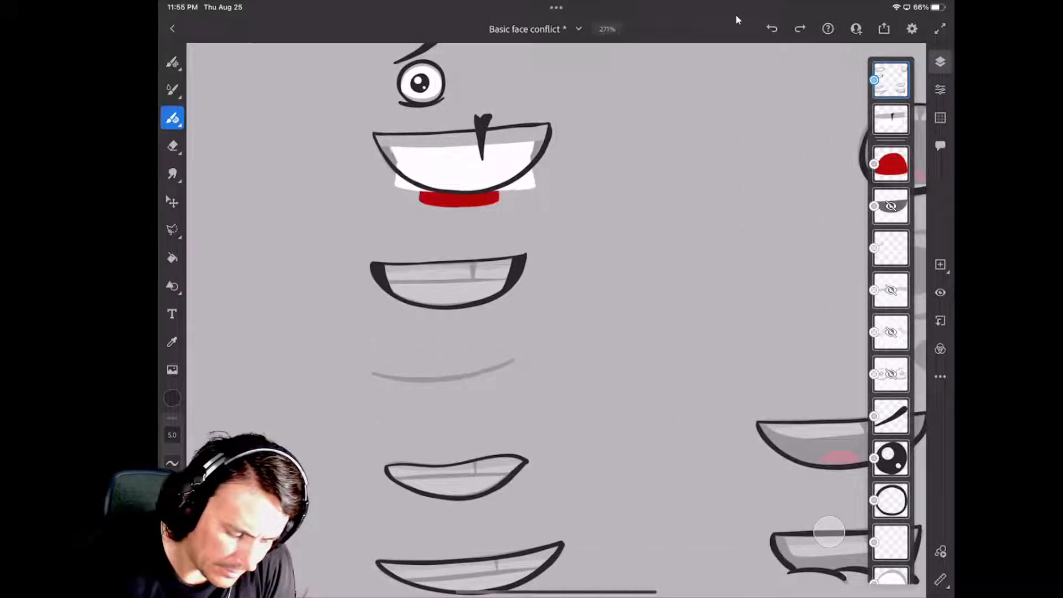
{"action": "key", "text": "e"}
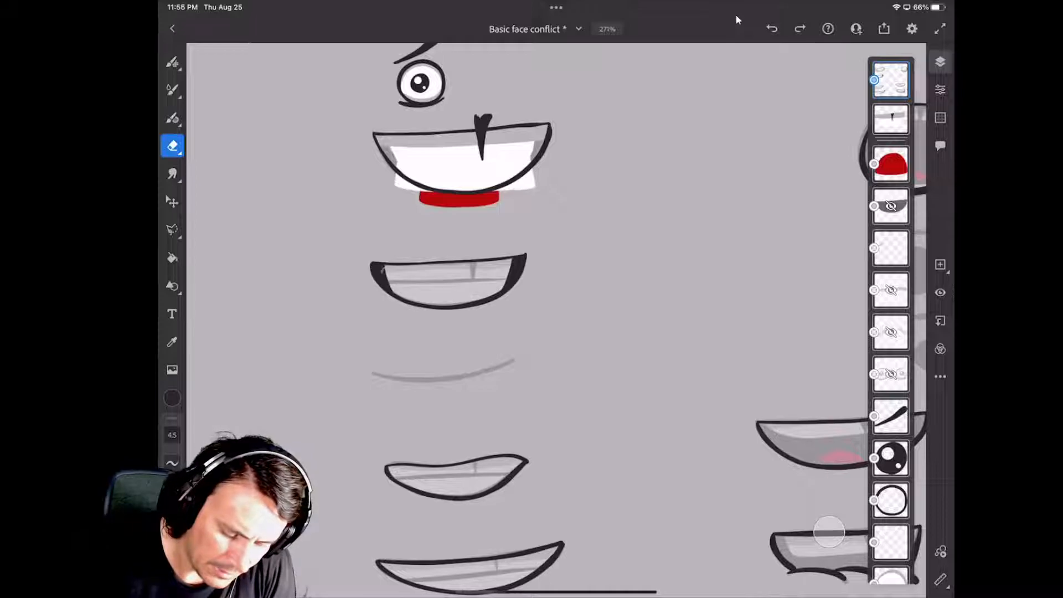
{"action": "mouse_move", "coordinate": [382, 270]}
{"action": "left_mouse_down"}
{"action": "mouse_move", "coordinate": [375, 281]}
{"action": "mouse_move", "coordinate": [373, 265]}
{"action": "left_mouse_up"}
{"action": "left_click", "coordinate": [172, 434]}
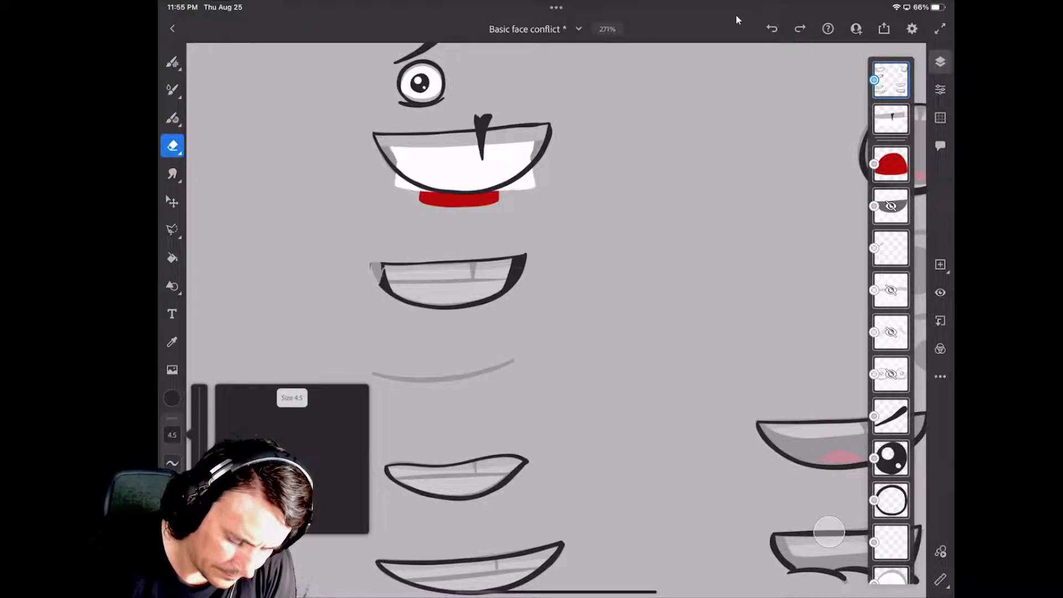
{"action": "left_click_drag", "start_coordinate": [200, 468], "coordinate": [199, 443]}
{"action": "mouse_move", "coordinate": [382, 294]}
{"action": "left_mouse_down"}
{"action": "mouse_move", "coordinate": [385, 269]}
{"action": "mouse_move", "coordinate": [416, 285]}
{"action": "mouse_move", "coordinate": [468, 285]}
{"action": "mouse_move", "coordinate": [517, 276]}
{"action": "mouse_move", "coordinate": [526, 258]}
{"action": "left_mouse_up"}
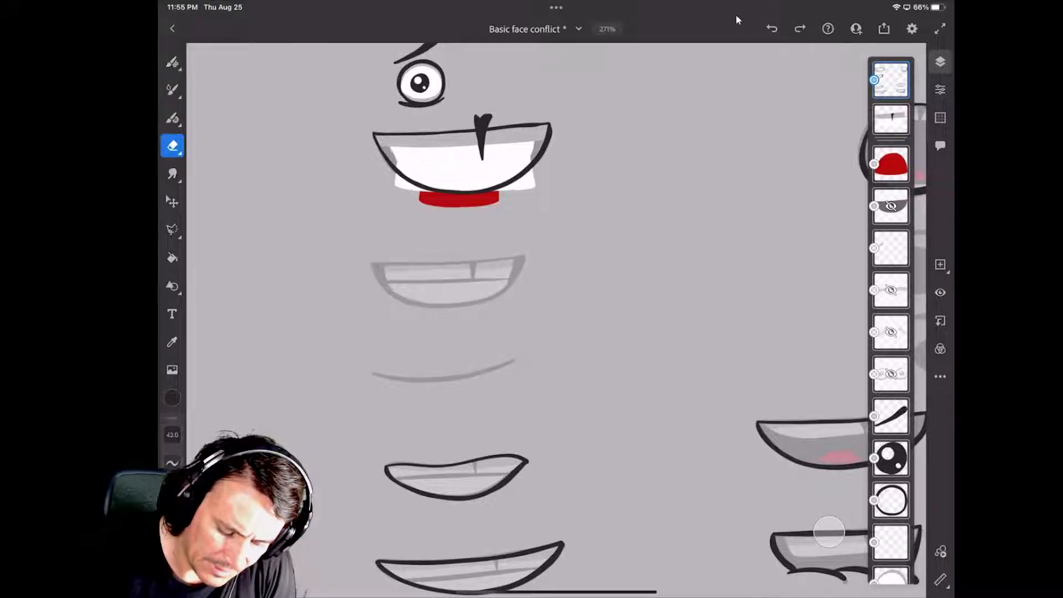
{"action": "scroll", "coordinate": [556, 320], "scroll_direction": "up", "scroll_amount": 1}
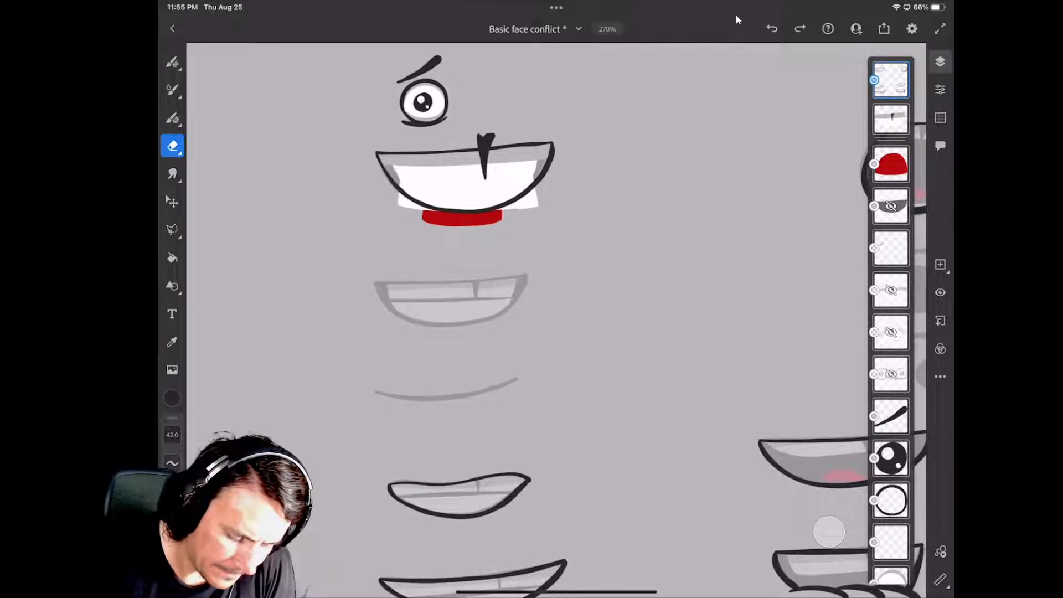
Re-ink the toothy mouth below the white-and-red smile with an even outline: its upper line and one continuous lower curve.
{"action": "key", "text": "b"}
{"action": "scroll", "coordinate": [444, 265], "scroll_direction": "up", "scroll_amount": 3}
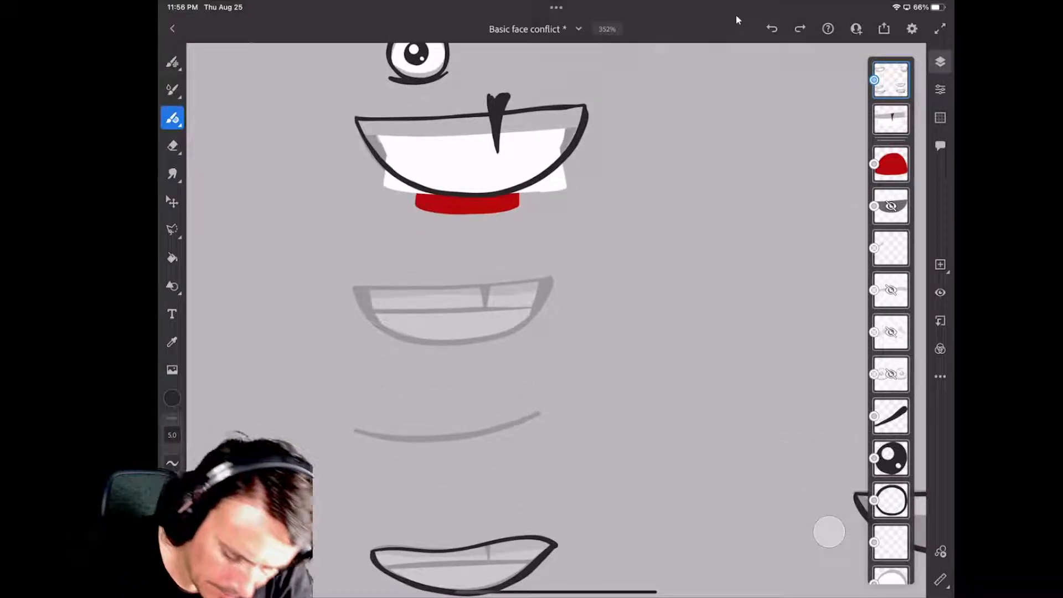
{"action": "left_click_drag", "start_coordinate": [352, 288], "coordinate": [551, 276]}
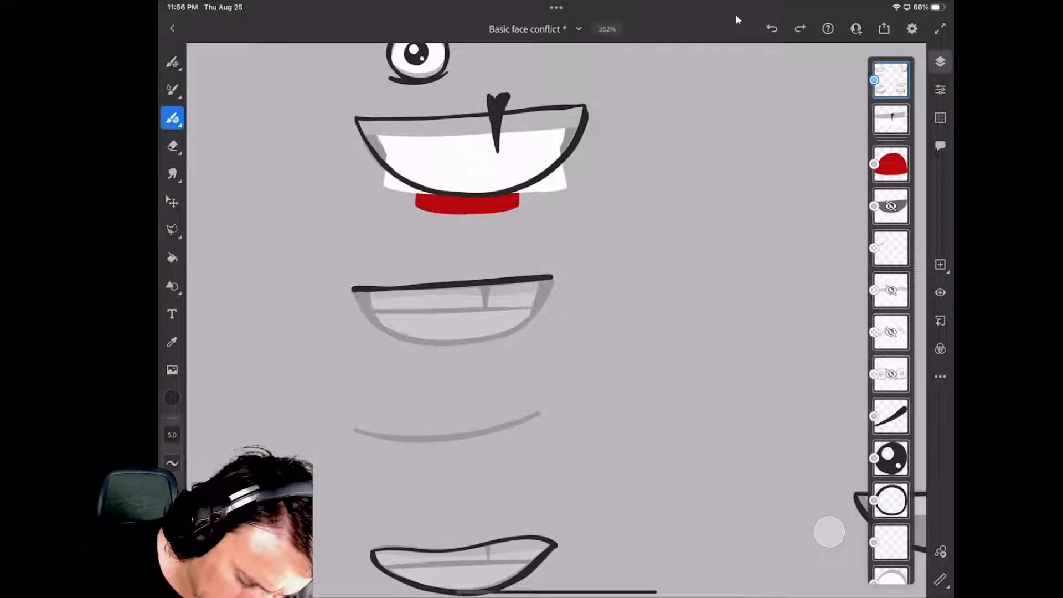
{"action": "left_click_drag", "start_coordinate": [352, 289], "coordinate": [401, 346]}
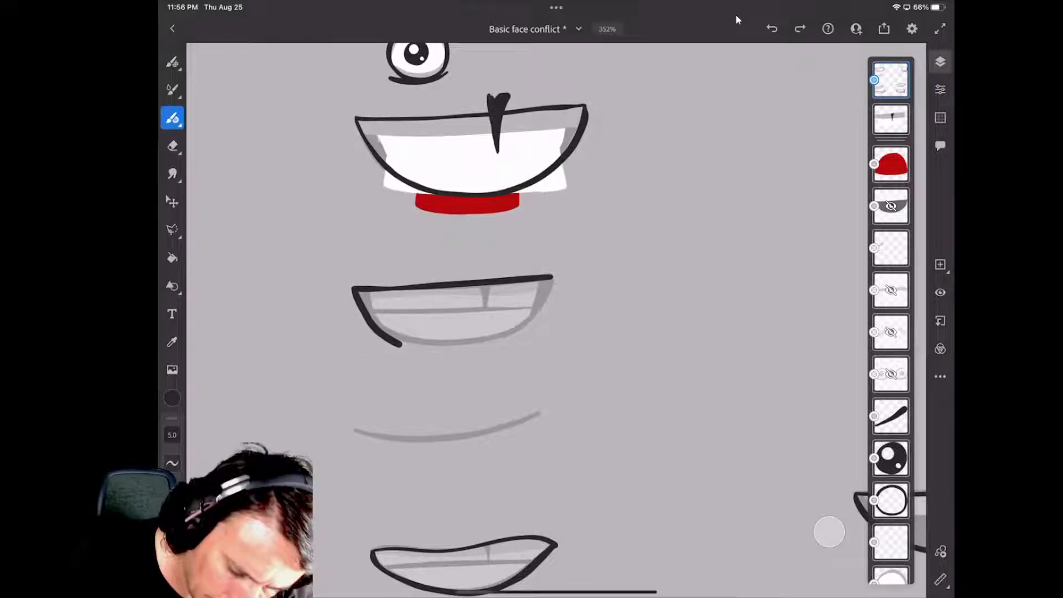
{"action": "key", "text": "ctrl+z"}
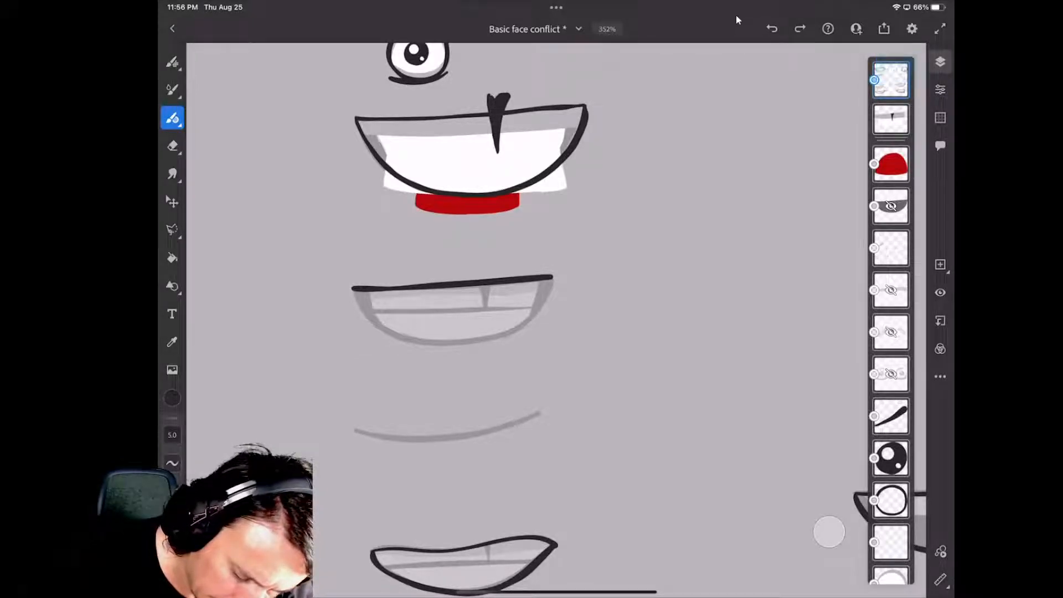
{"action": "mouse_move", "coordinate": [354, 292]}
{"action": "left_mouse_down"}
{"action": "mouse_move", "coordinate": [396, 334]}
{"action": "mouse_move", "coordinate": [444, 345]}
{"action": "mouse_move", "coordinate": [491, 340]}
{"action": "mouse_move", "coordinate": [551, 285]}
{"action": "left_mouse_up"}
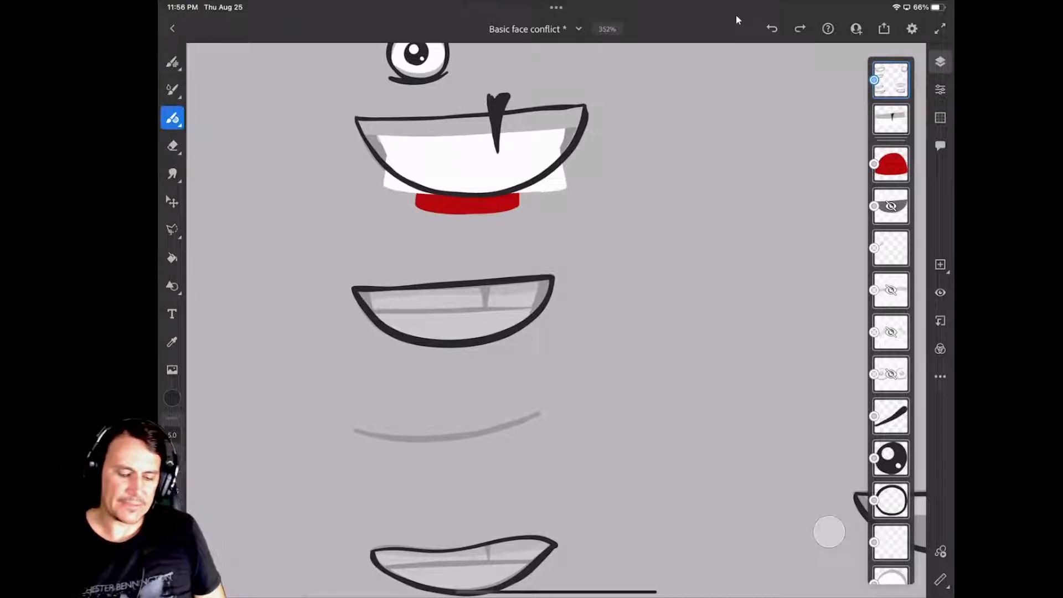
{"action": "scroll", "coordinate": [526, 321], "scroll_direction": "down", "scroll_amount": 3}
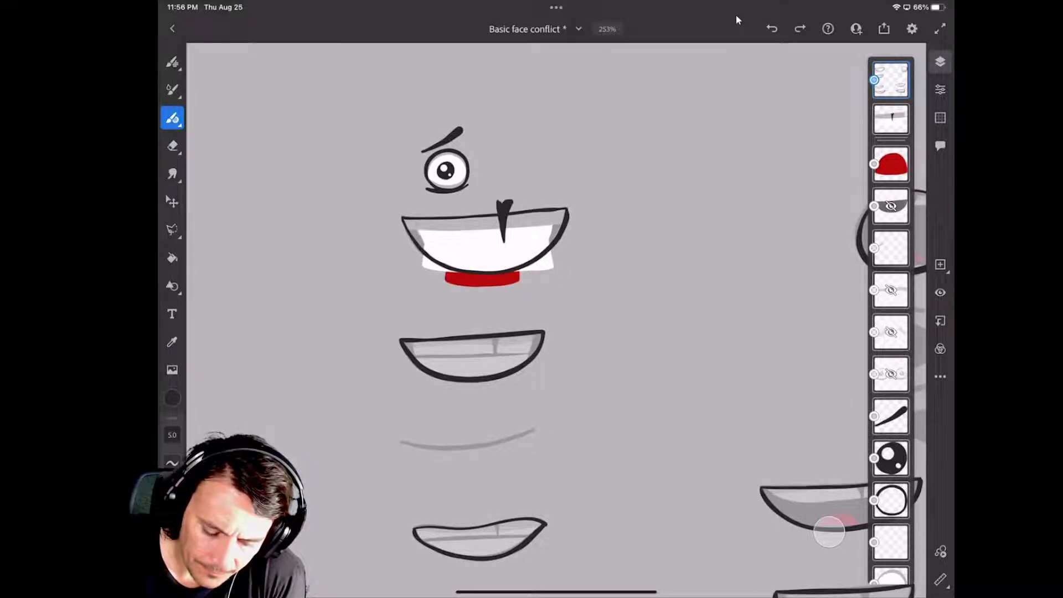
{"action": "scroll", "coordinate": [528, 316], "scroll_direction": "down", "scroll_amount": 5}
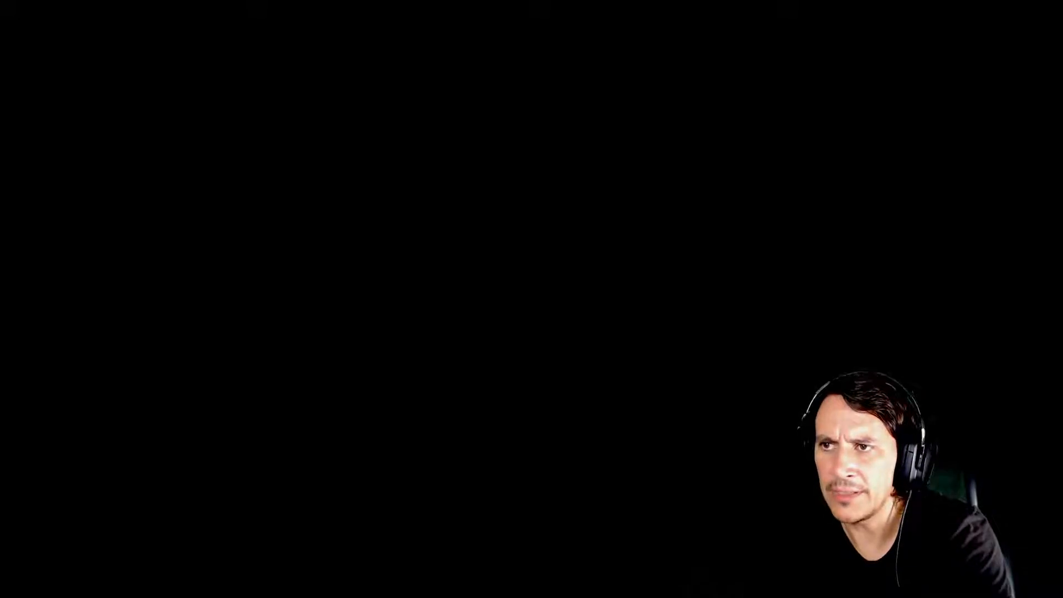
Switch to OBS, activate the FLStudio scene and remove its Window Capture source.
{"action": "left_click", "coordinate": [963, 109]}
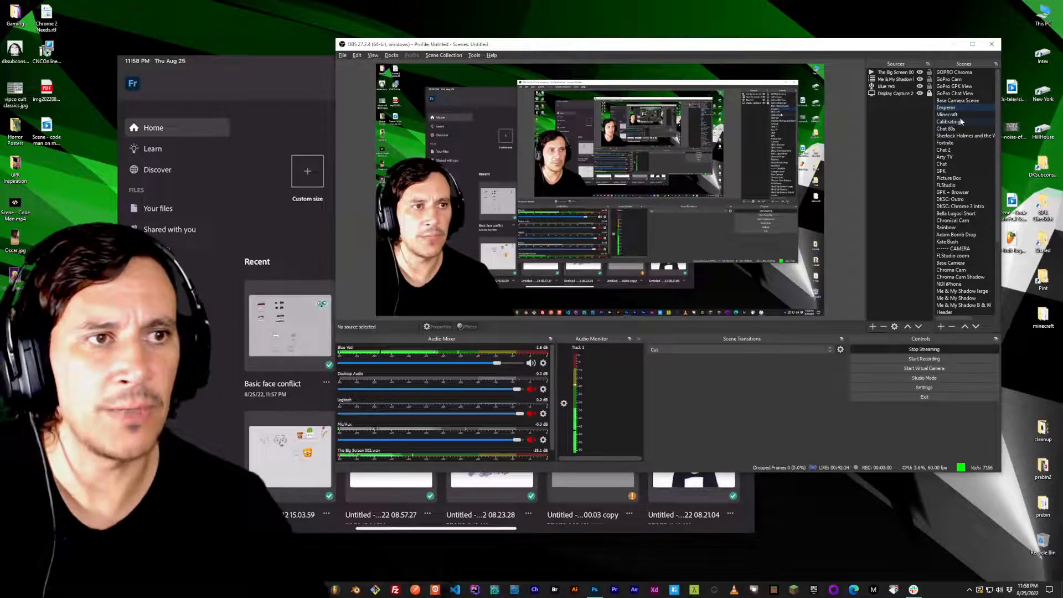
{"action": "left_click", "coordinate": [961, 128]}
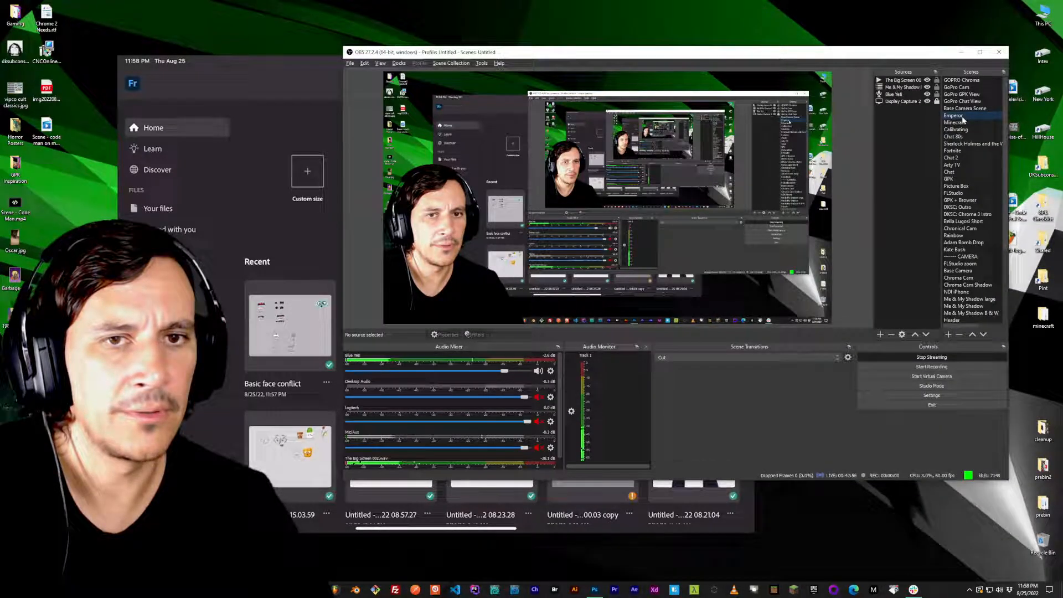
{"action": "left_click", "coordinate": [963, 193]}
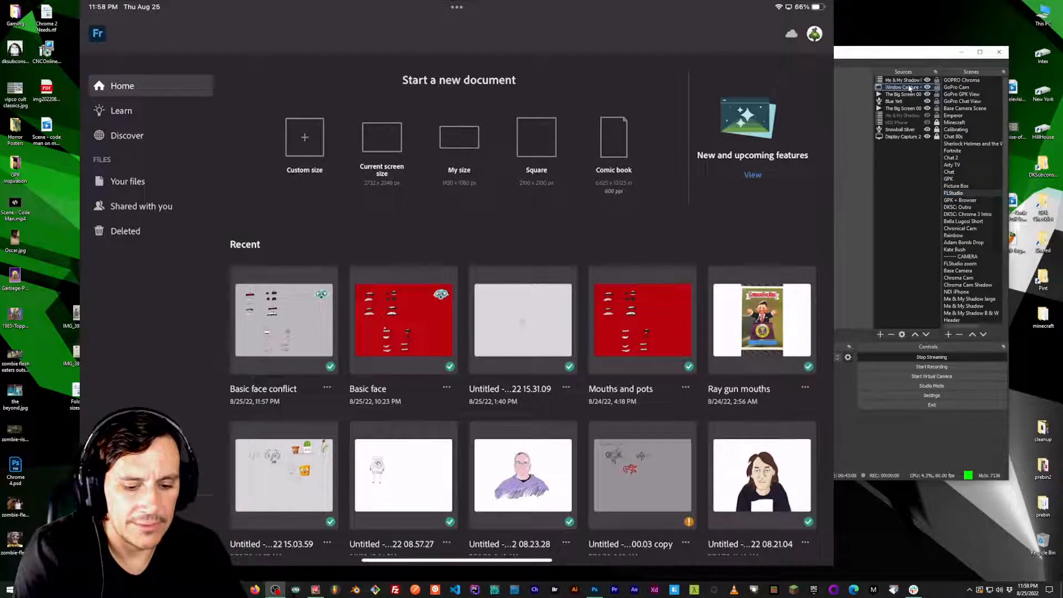
{"action": "key", "text": "Return"}
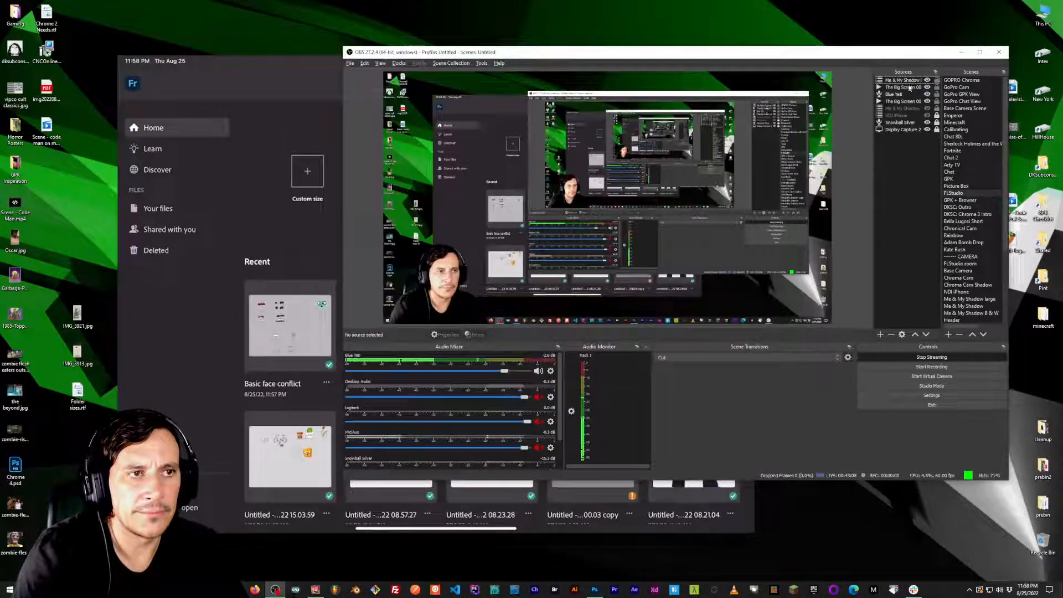
{"action": "left_click_drag", "start_coordinate": [809, 65], "coordinate": [846, 81]}
{"action": "left_click", "coordinate": [324, 90]}
{"action": "left_click_drag", "start_coordinate": [288, 62], "coordinate": [261, 52]}
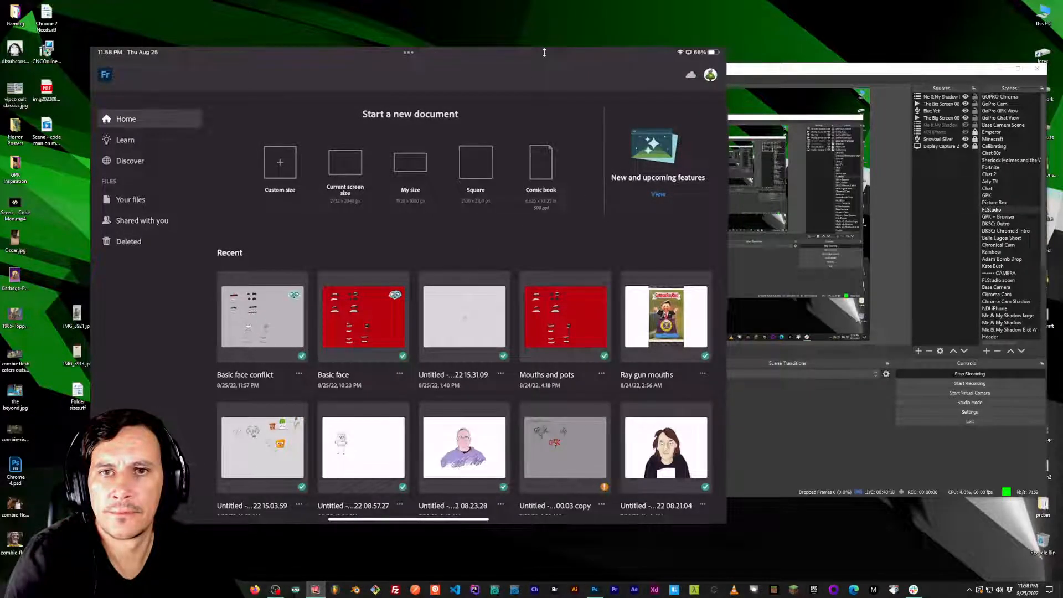
{"action": "left_click_drag", "start_coordinate": [544, 52], "coordinate": [515, 57]}
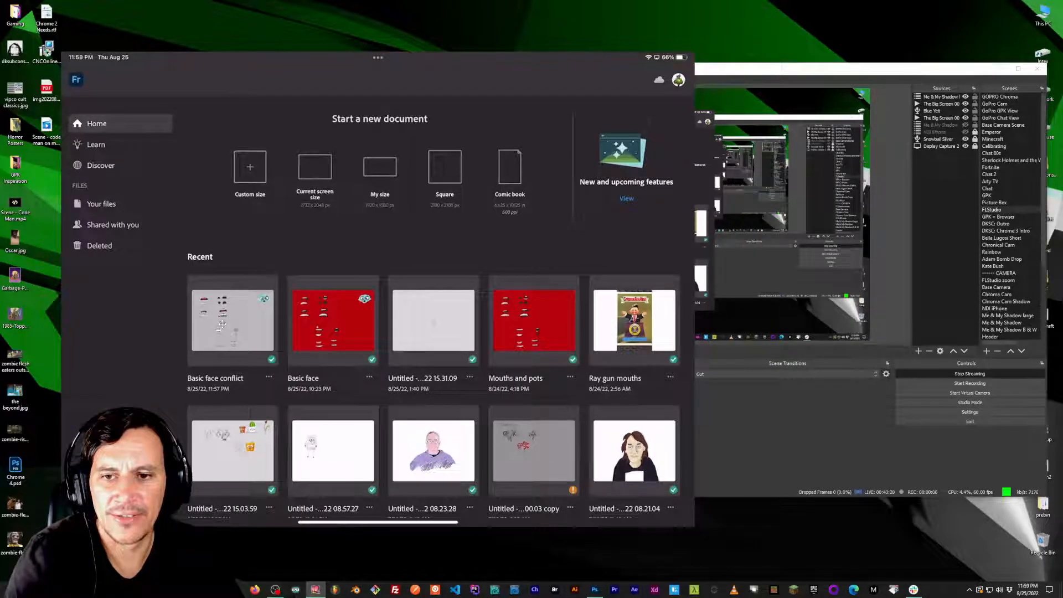
{"action": "left_click_drag", "start_coordinate": [378, 57], "coordinate": [420, 49]}
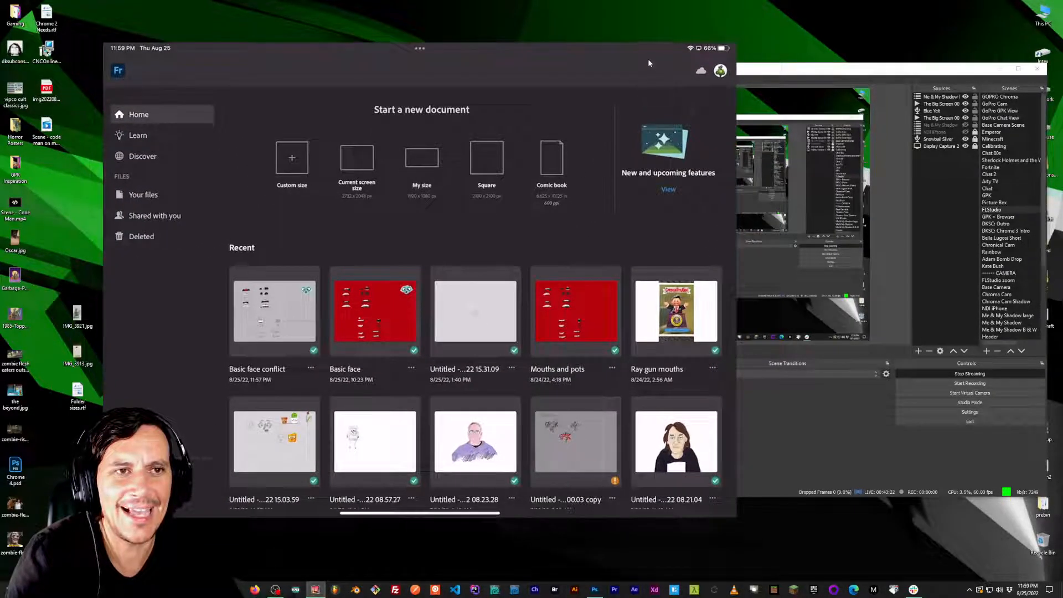
{"action": "left_click_drag", "start_coordinate": [649, 63], "coordinate": [620, 59]}
Look through the FLStudio scene's sources in OBS, from the camera source at the start of the list down to Display Capture 2.
{"action": "left_click", "coordinate": [948, 99]}
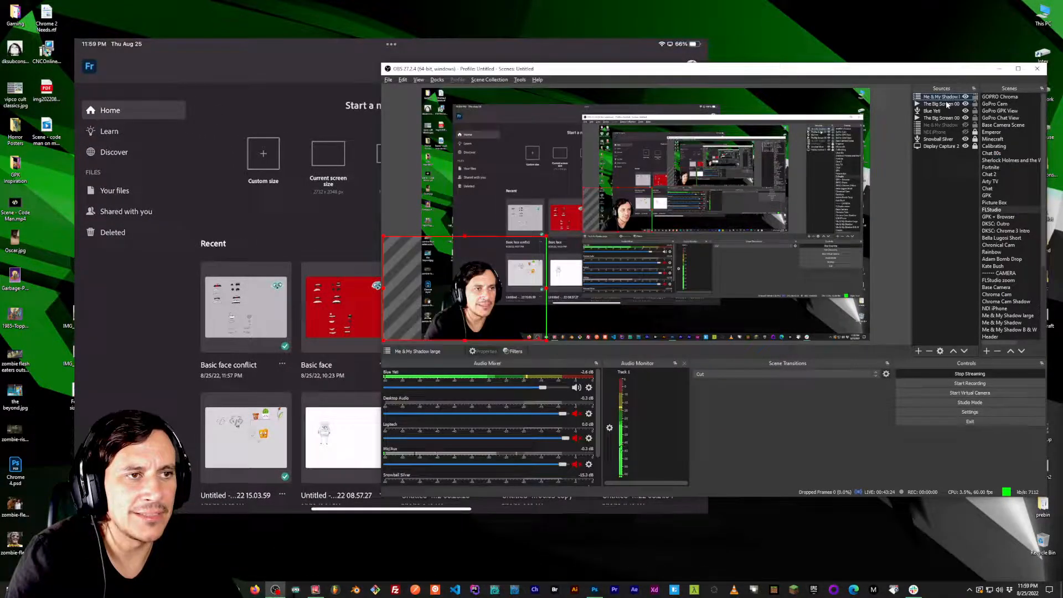
{"action": "left_click", "coordinate": [944, 118]}
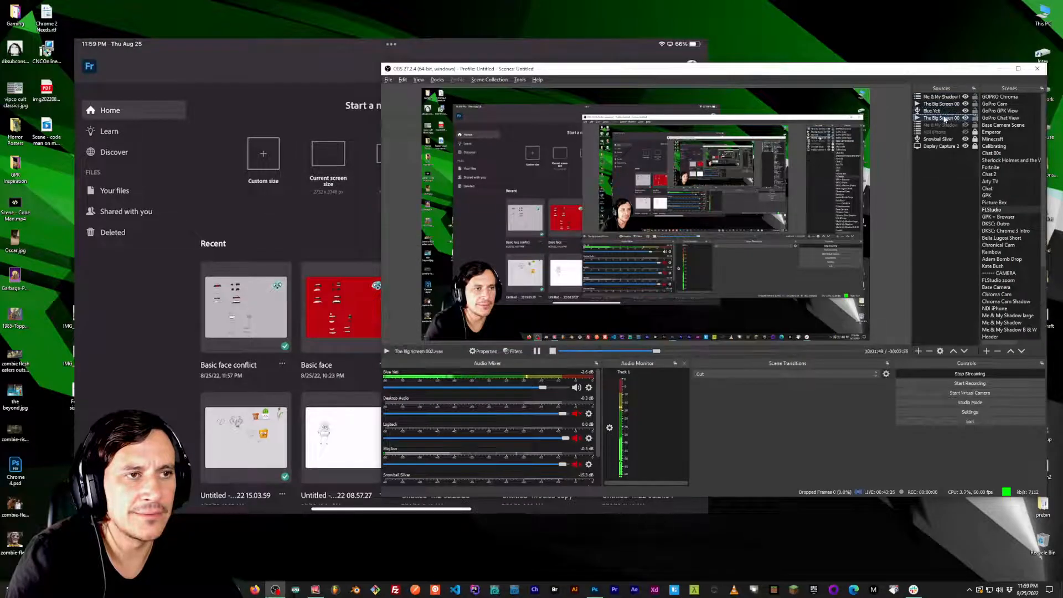
{"action": "left_click", "coordinate": [943, 147]}
{"action": "left_click_drag", "start_coordinate": [600, 48], "coordinate": [571, 47]}
{"action": "left_click", "coordinate": [945, 149]}
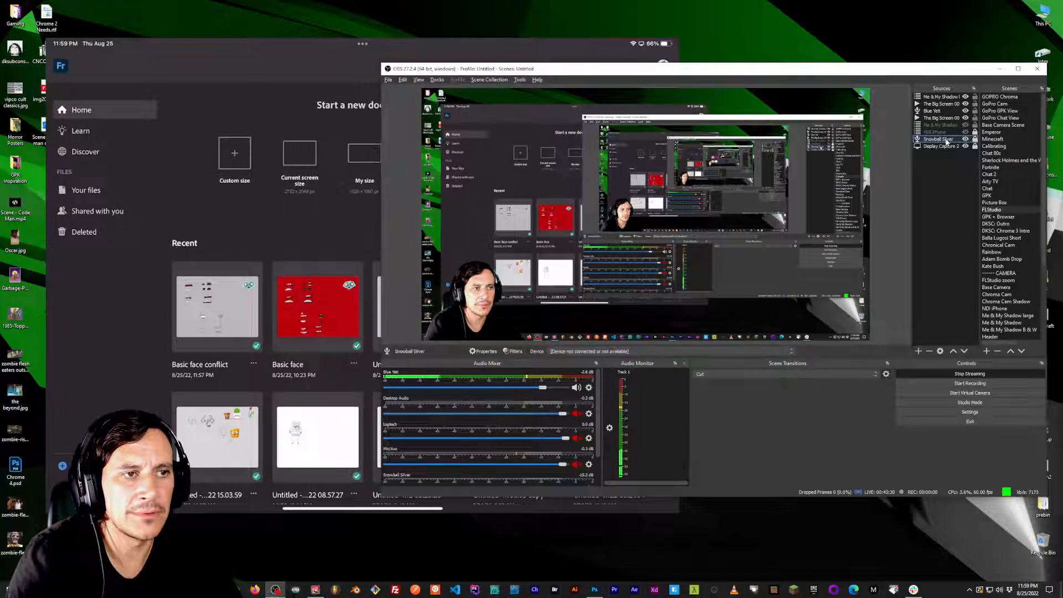
{"action": "left_click", "coordinate": [944, 182]}
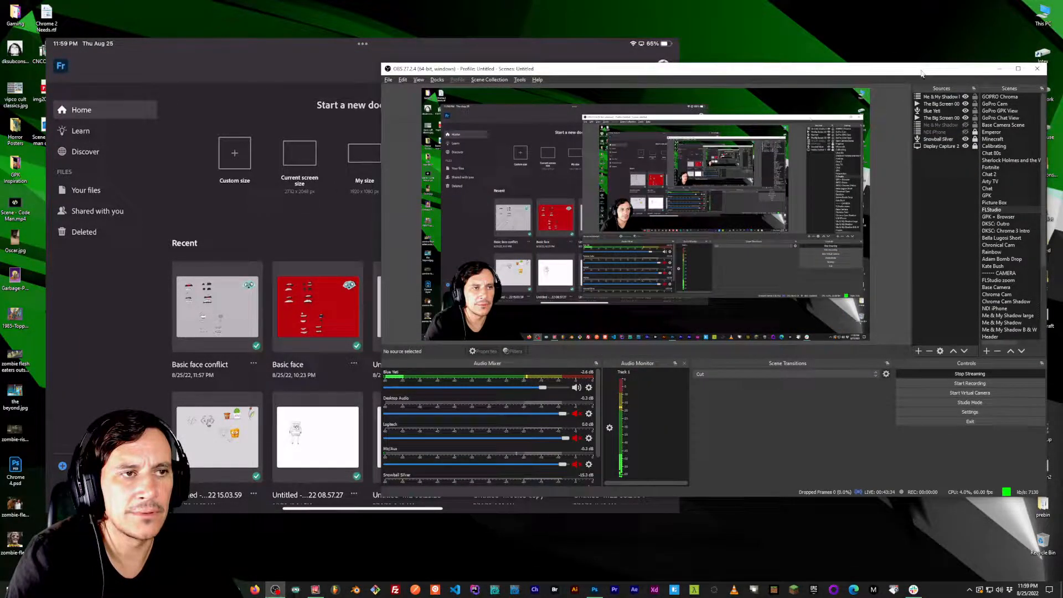
Disconnect the mirrored iPad in the screen-mirroring receiver and move the OBS window off the captured screen.
{"action": "left_click_drag", "start_coordinate": [920, 70], "coordinate": [917, 80]}
{"action": "left_click", "coordinate": [494, 50]}
{"action": "left_click_drag", "start_coordinate": [493, 49], "coordinate": [739, 81]}
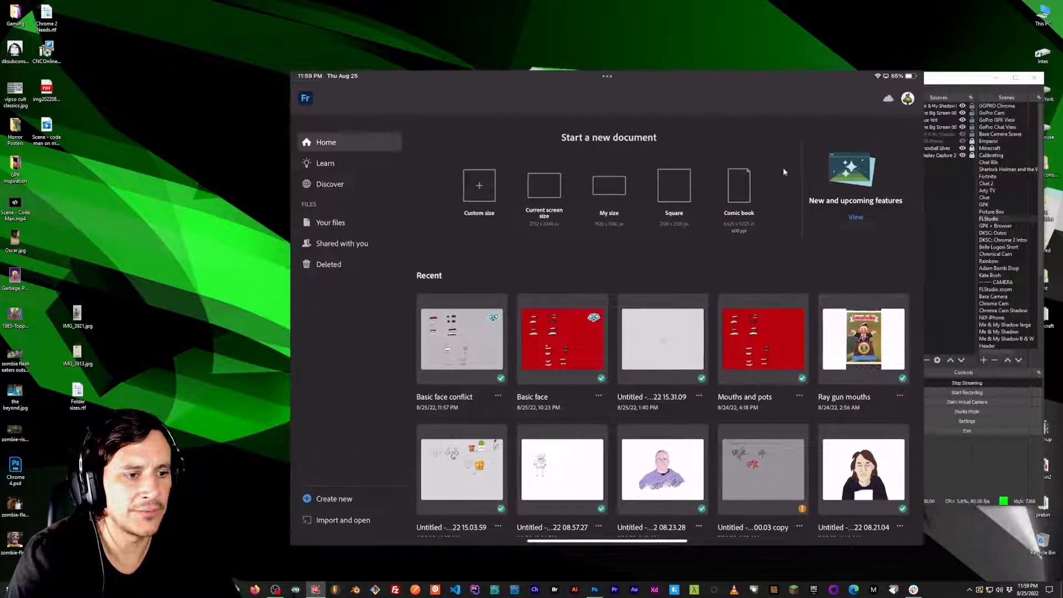
{"action": "left_click", "coordinate": [968, 590]}
{"action": "left_click", "coordinate": [945, 557]}
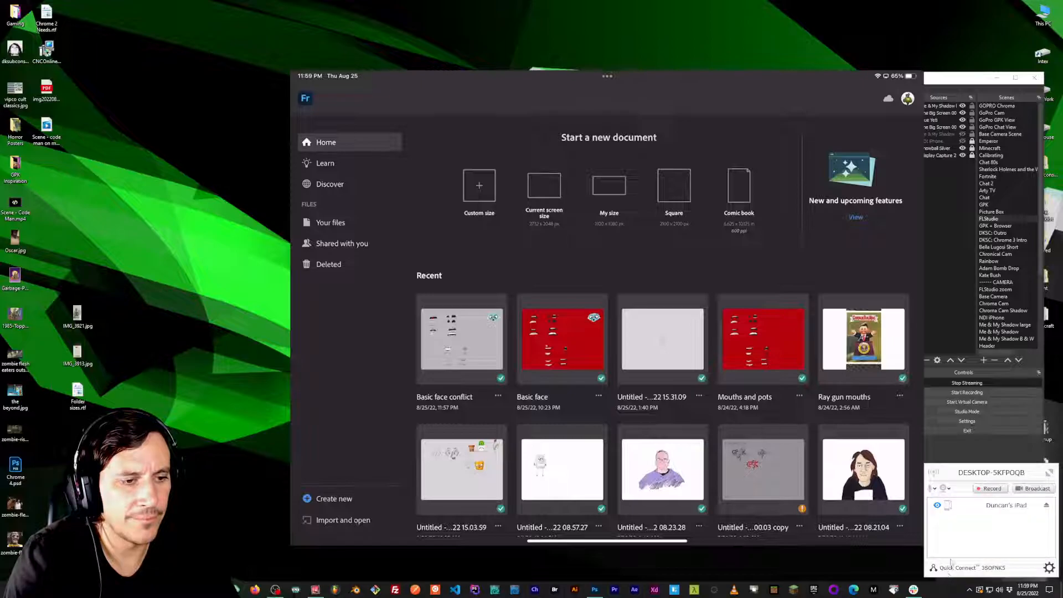
{"action": "left_click", "coordinate": [1044, 507]}
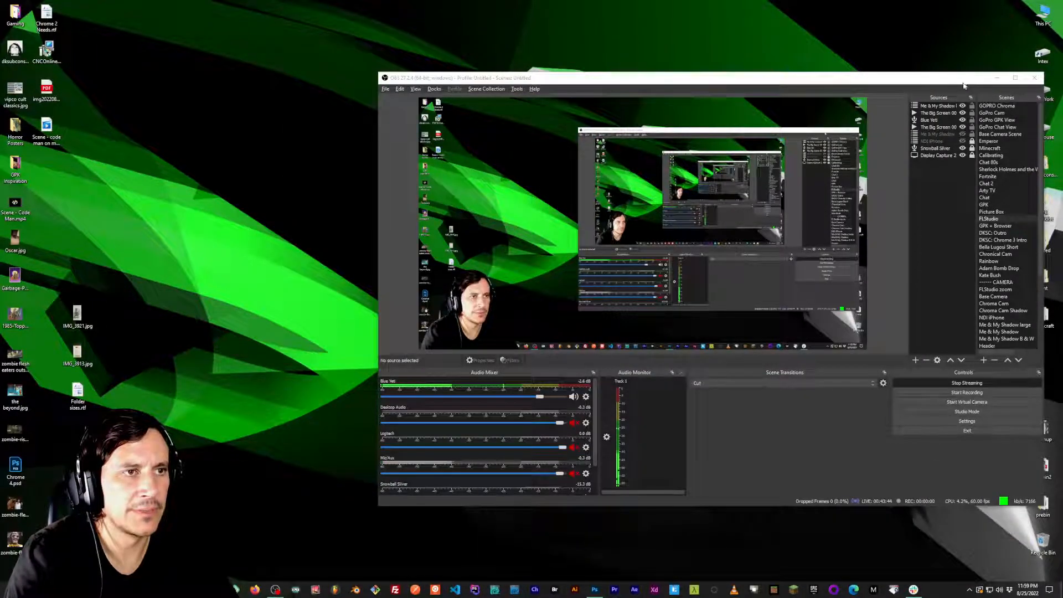
{"action": "left_click_drag", "start_coordinate": [964, 80], "coordinate": [1062, 74]}
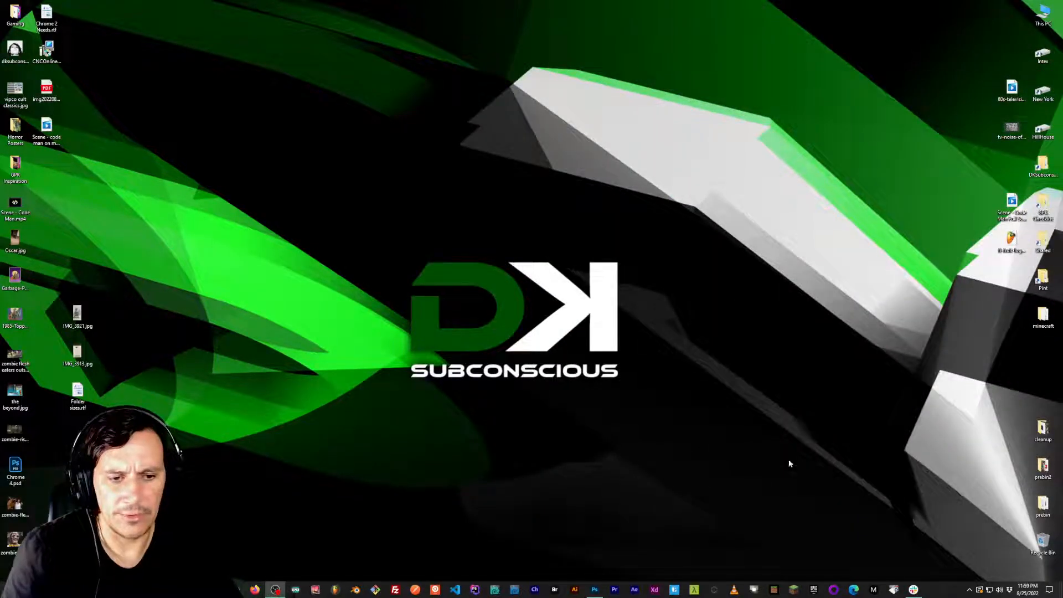
Switch to Photoshop, make Neutral the visible mouth instead of D in Basic Face.psd and save the file.
{"action": "left_click", "coordinate": [593, 589]}
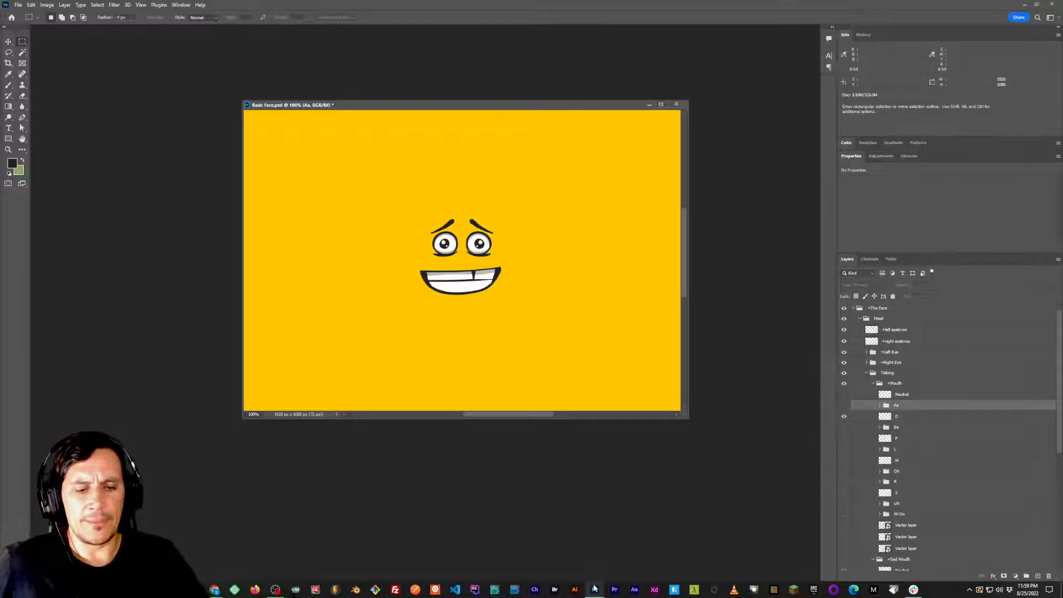
{"action": "left_click_drag", "start_coordinate": [535, 321], "coordinate": [514, 312]}
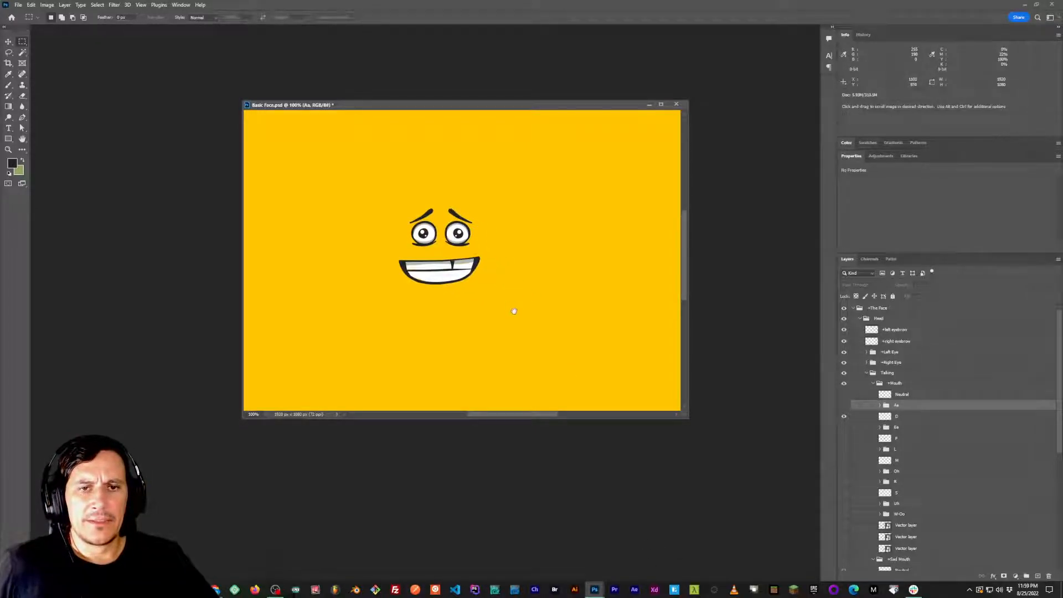
{"action": "left_click", "coordinate": [844, 415]}
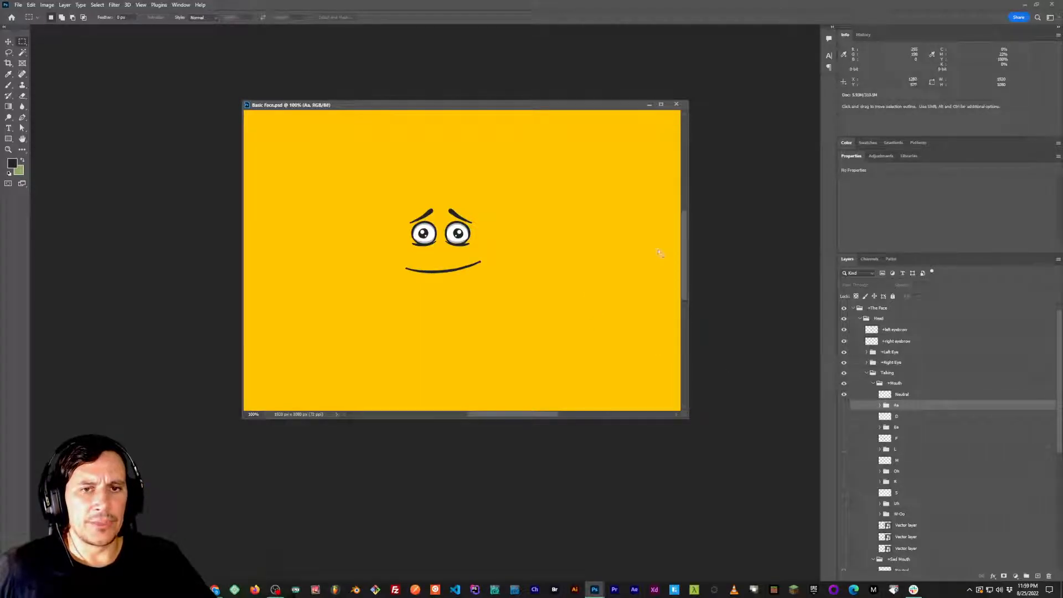
{"action": "left_click", "coordinate": [1026, 6]}
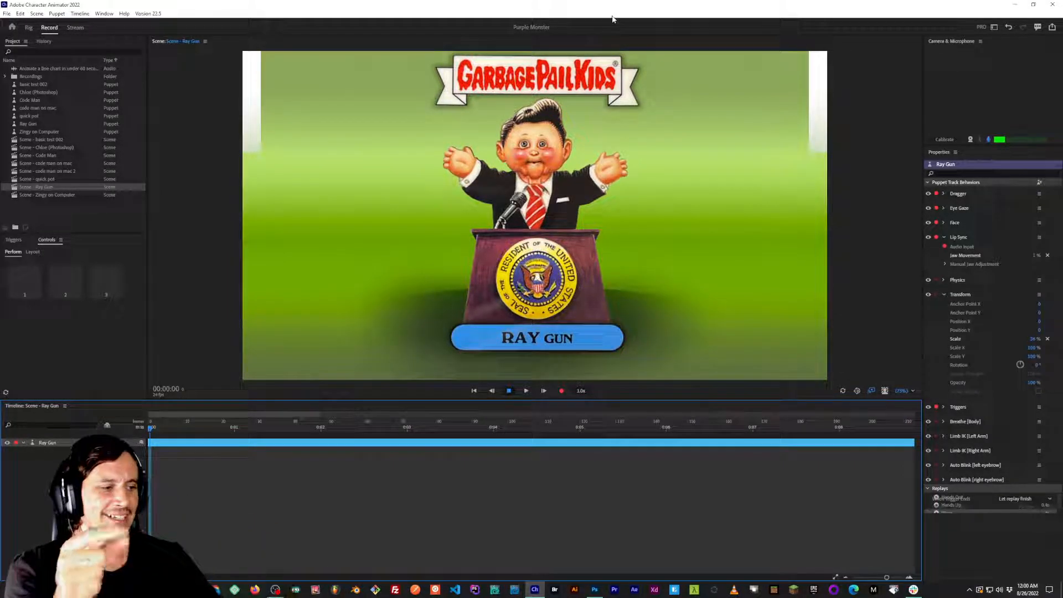
Demonstrate the Ray Gun puppet's arm poses with triggers 3 and 2, and switch the camera input on and back off.
{"action": "left_click", "coordinate": [604, 161]}
{"action": "left_click_drag", "start_coordinate": [604, 161], "coordinate": [578, 158]}
{"action": "key", "text": "3"}
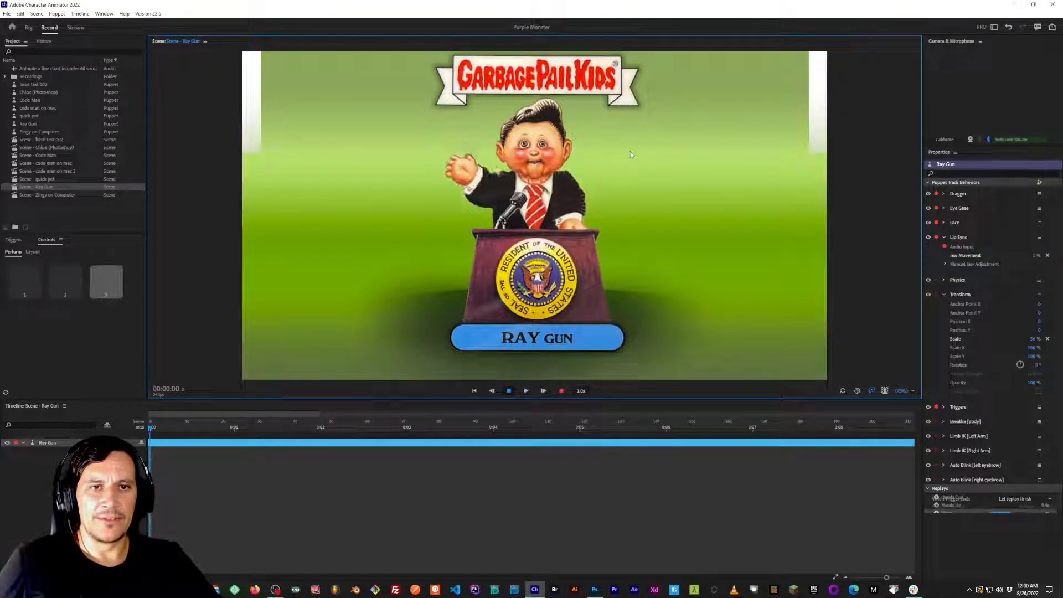
{"action": "key", "text": "2"}
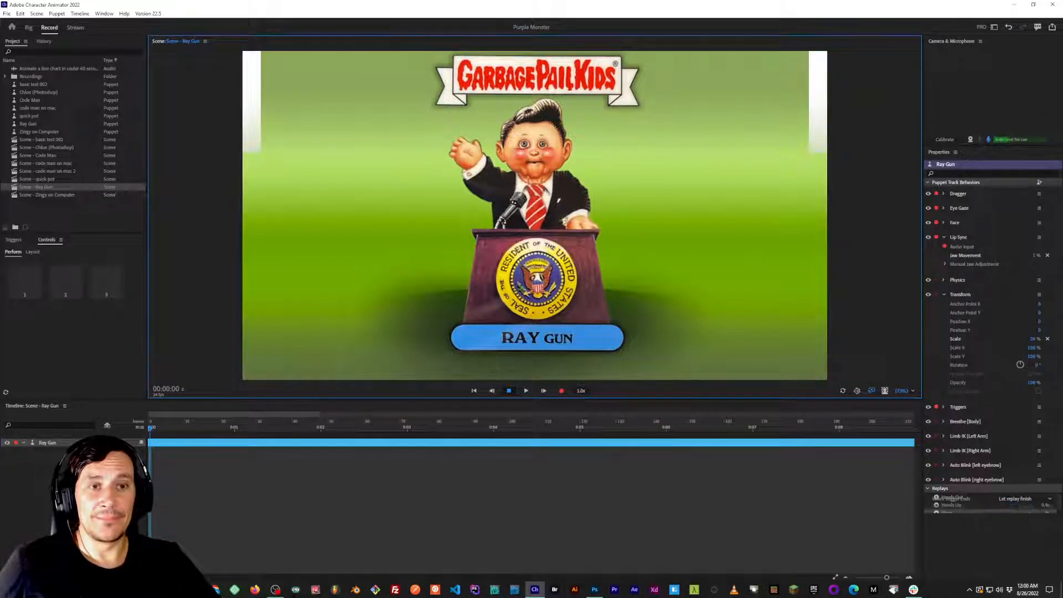
{"action": "left_click", "coordinate": [971, 141]}
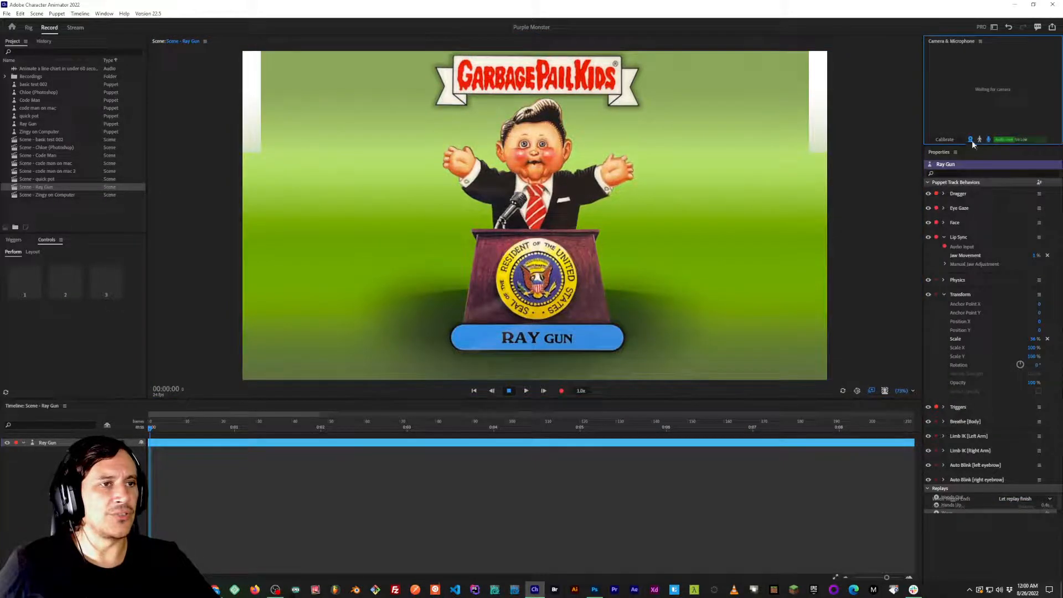
{"action": "left_click", "coordinate": [971, 140]}
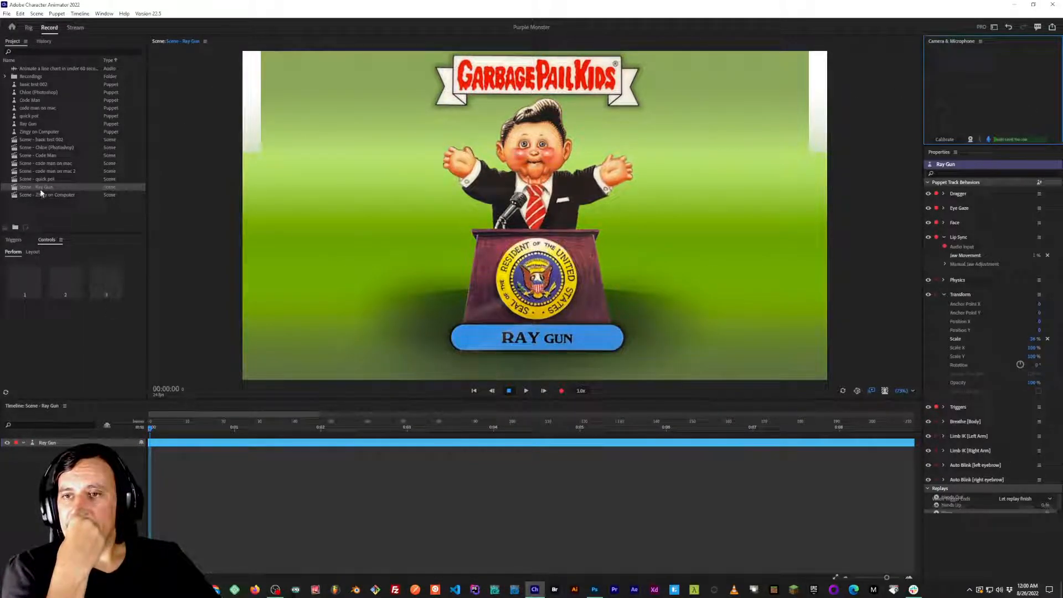
Open the recent Character Animator project Basic Face Set from the Zingchart Experiment folder.
{"action": "left_click", "coordinate": [7, 13]}
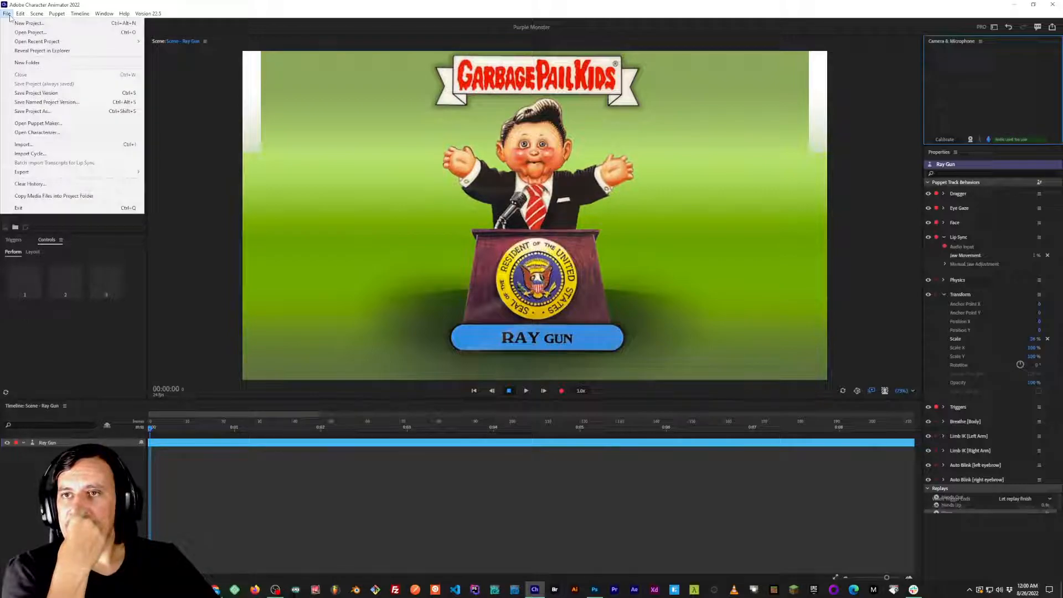
{"action": "mouse_move", "coordinate": [21, 41]}
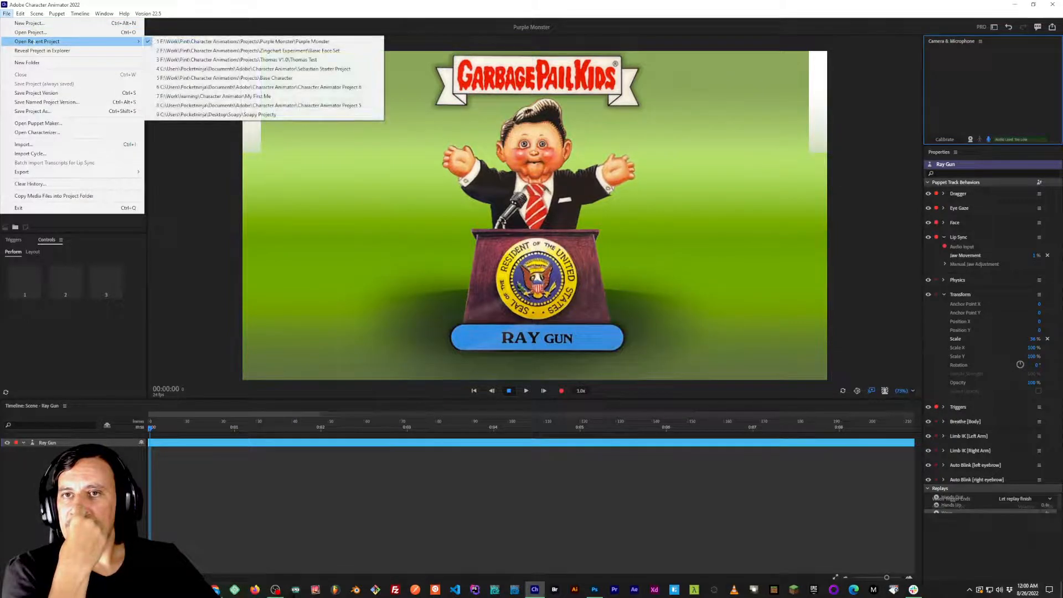
{"action": "left_click", "coordinate": [221, 50]}
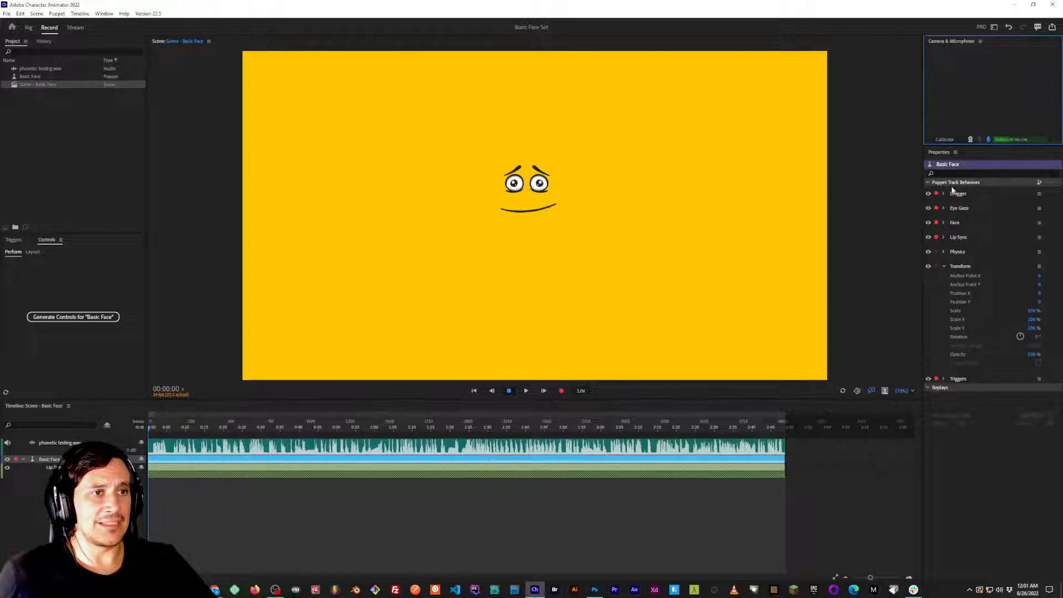
Play the Basic Face scene from the start and from a later point to review its lip sync with phonetic testing.wav.
{"action": "key", "text": "space"}
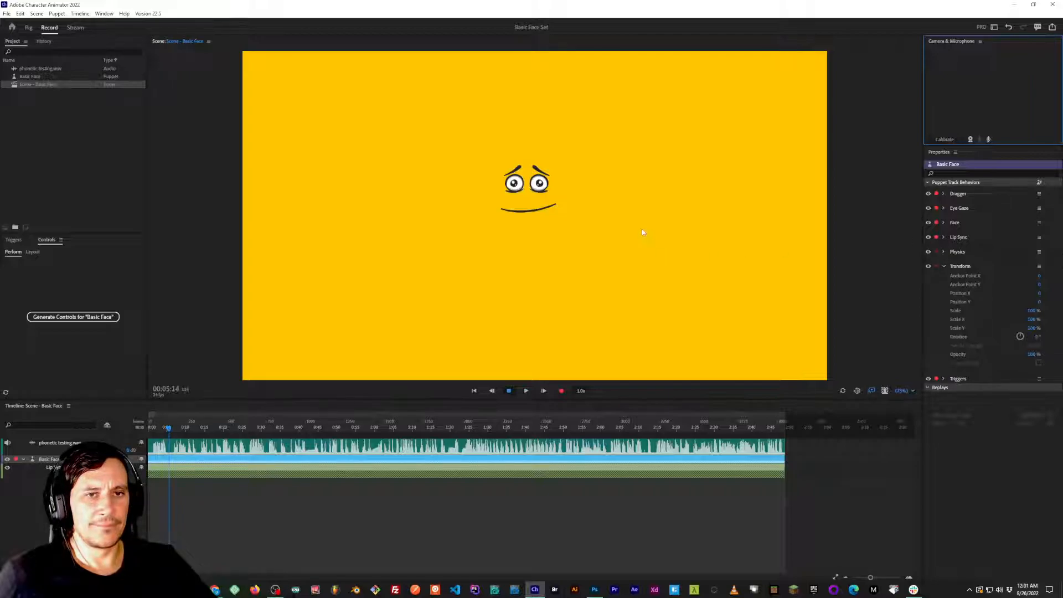
{"action": "left_click", "coordinate": [474, 391]}
{"action": "key", "text": "space"}
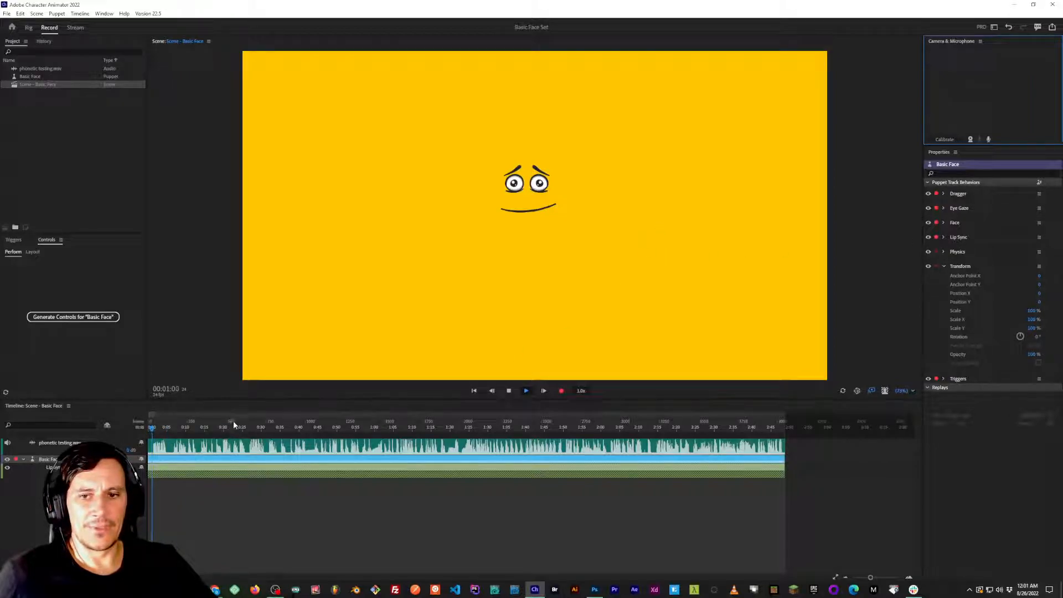
{"action": "left_click", "coordinate": [184, 423]}
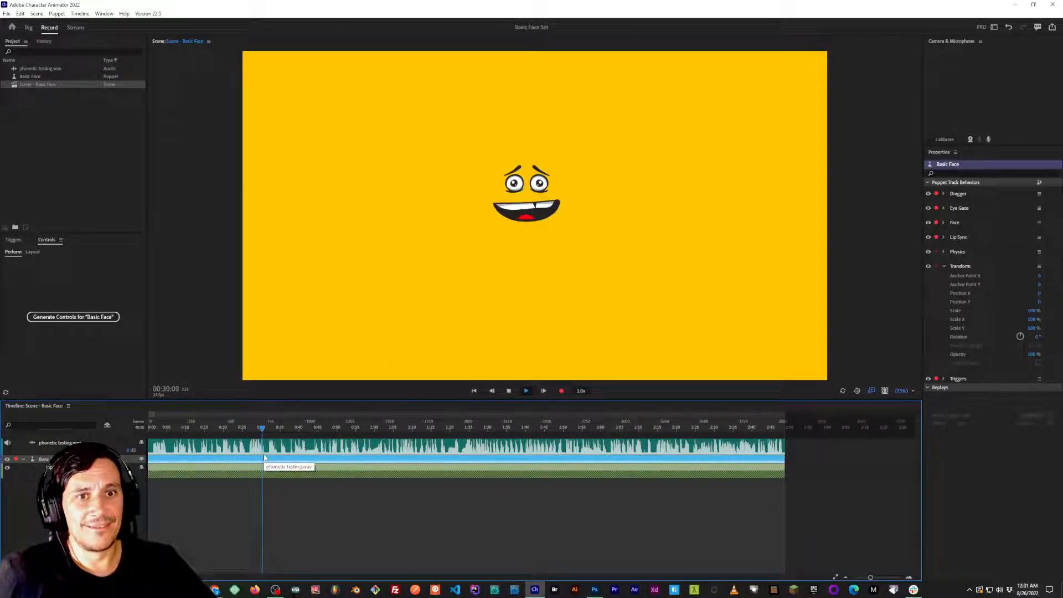
{"action": "key", "text": "space"}
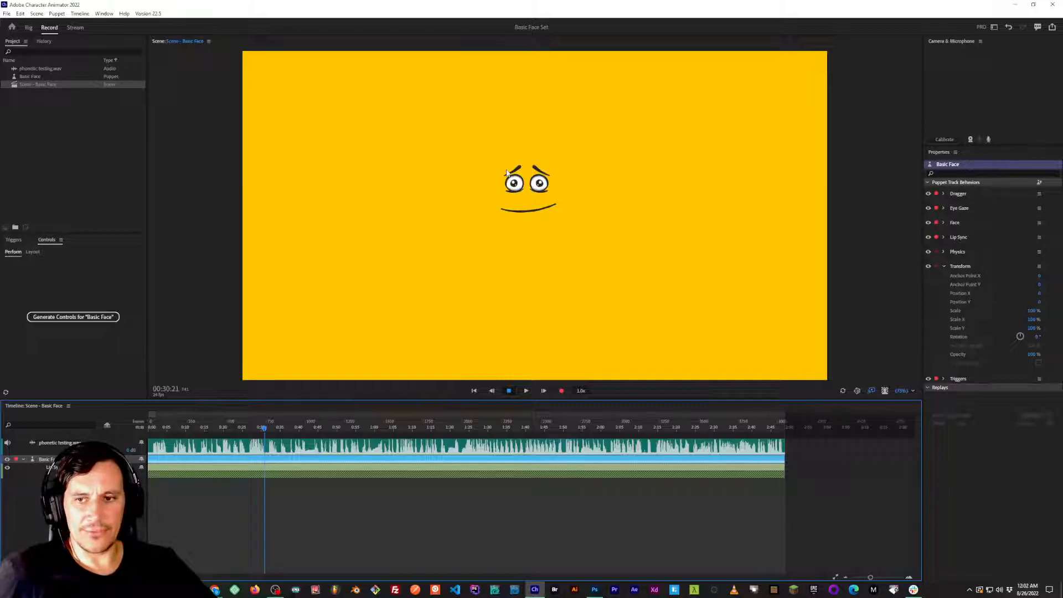
Test the Basic Face puppet's background triggers, switching to blue with trigger 2 and back to yellow with trigger 1.
{"action": "left_click", "coordinate": [438, 388]}
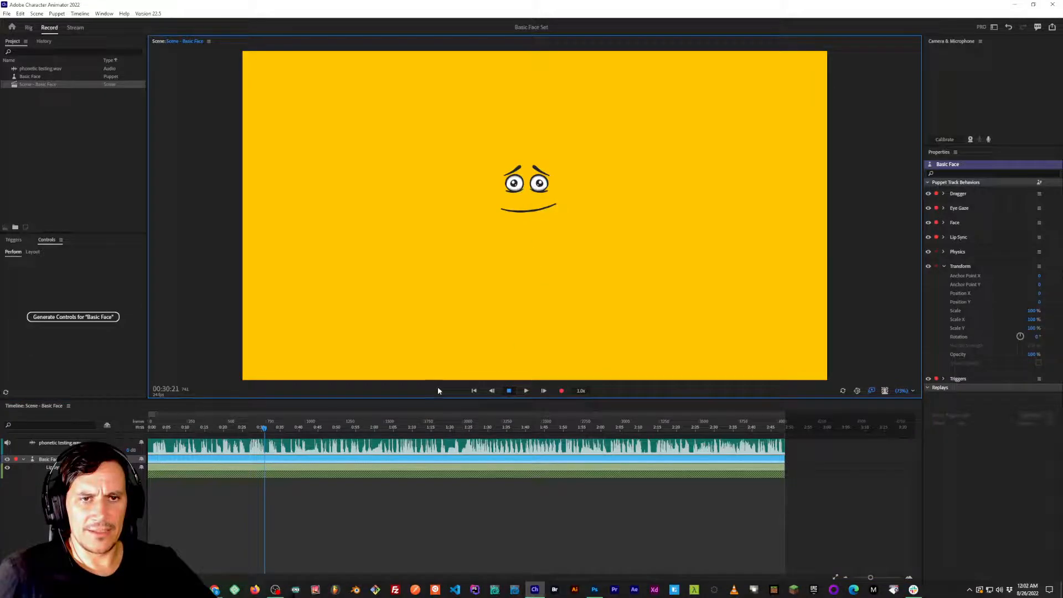
{"action": "key", "text": "2"}
{"action": "key", "text": "1"}
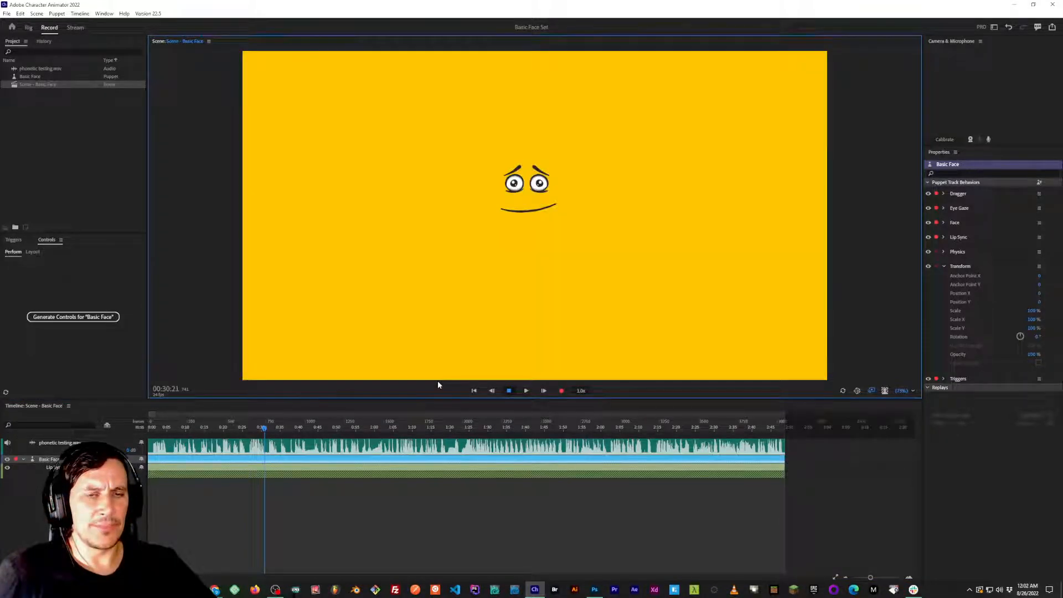
{"action": "key", "text": "2"}
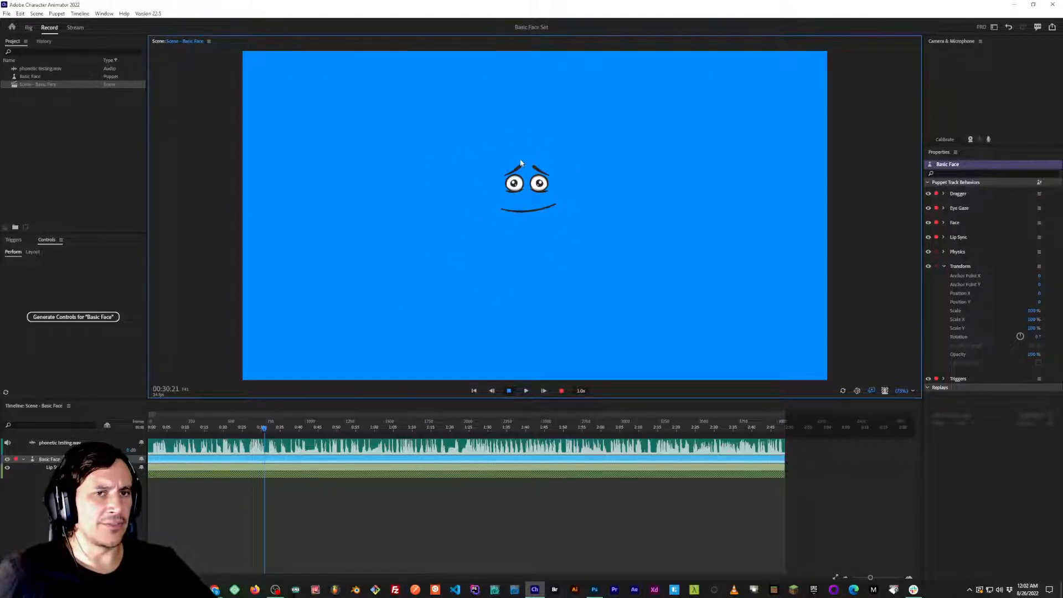
{"action": "key", "text": "1"}
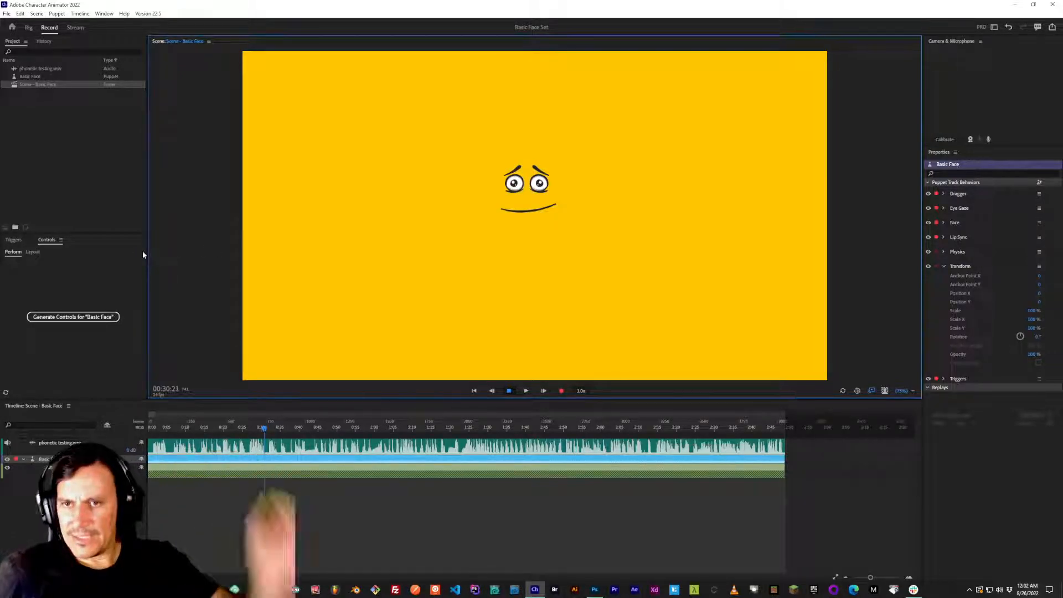
{"action": "key", "text": "alt+Tab"}
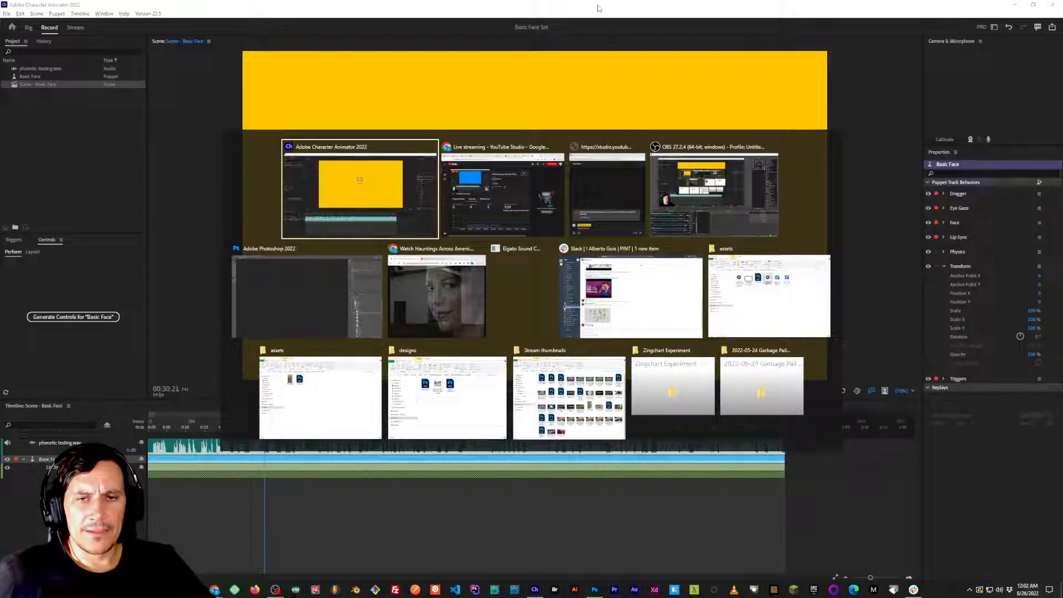
{"action": "key", "text": "alt+Tab"}
{"action": "key", "text": "alt+Tab"}
{"action": "key", "text": "Escape"}
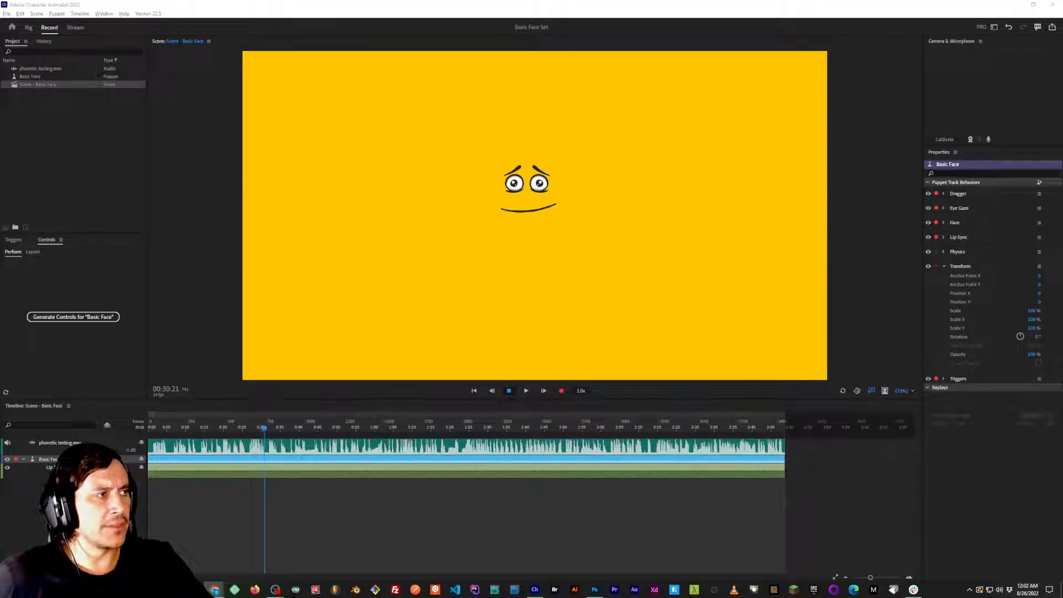
{"action": "left_click", "coordinate": [853, 241]}
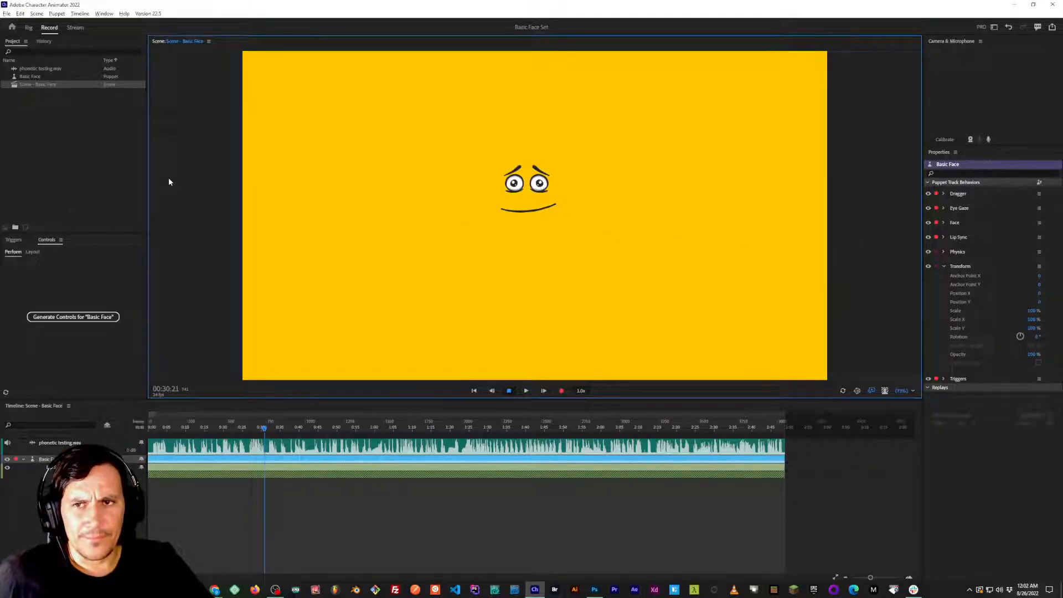
Select the Basic Face puppet in the project, switch to Basic Face.psd in Photoshop and reposition its document window.
{"action": "left_click", "coordinate": [31, 77]}
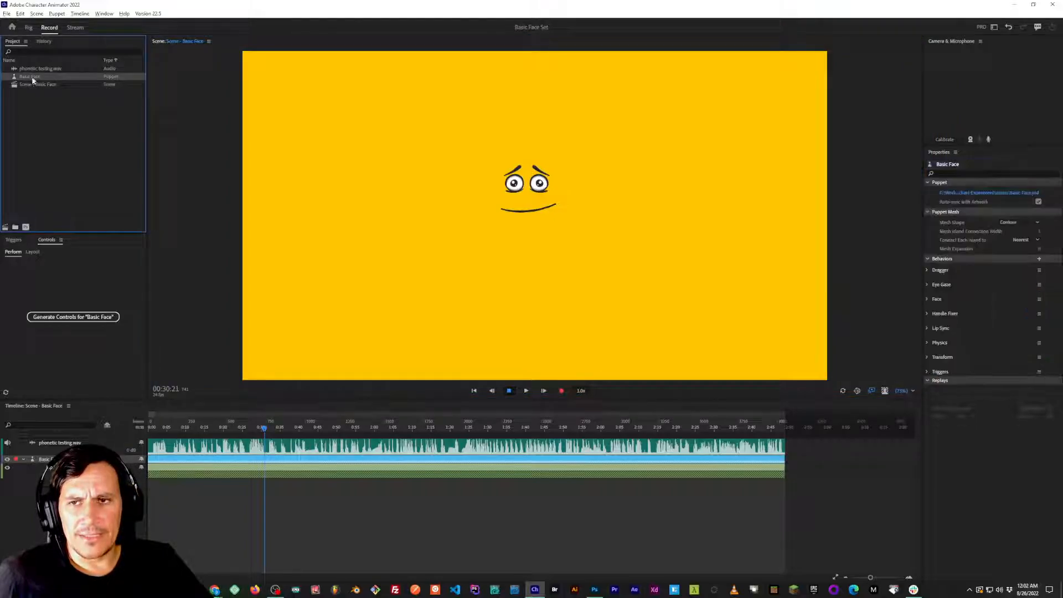
{"action": "key", "text": "alt+Tab"}
{"action": "key", "text": "Escape"}
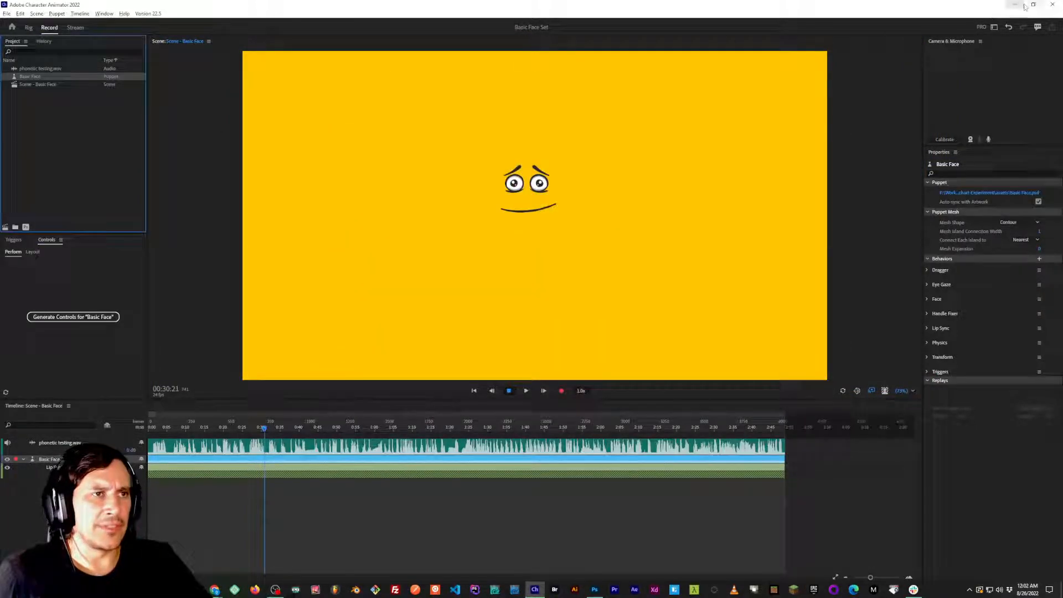
{"action": "key", "text": "super+d"}
{"action": "key", "text": "alt+Tab"}
{"action": "key", "text": "alt+Tab"}
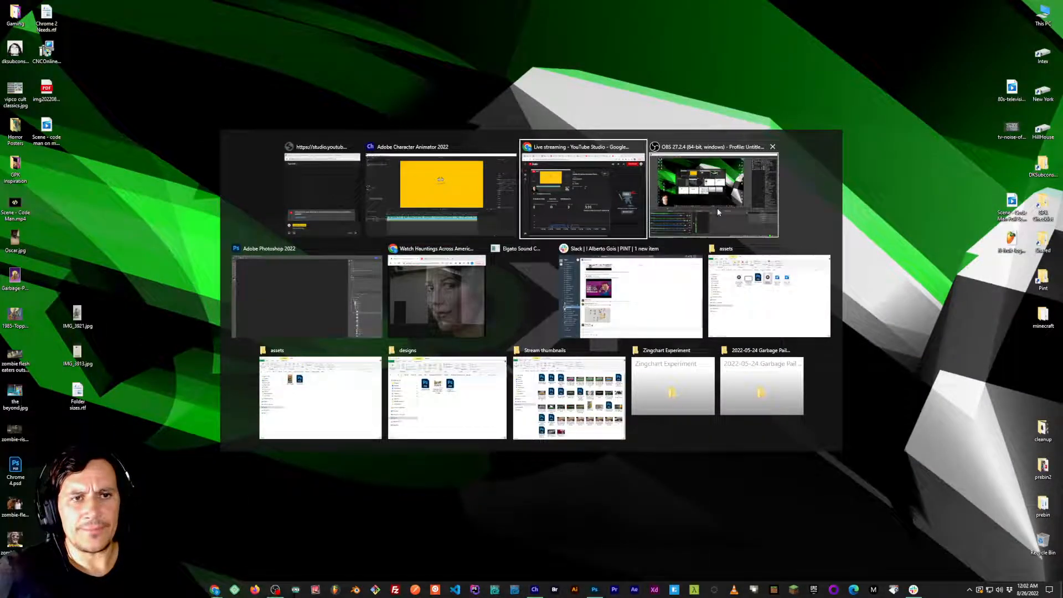
{"action": "key", "text": "alt+shift+Tab"}
{"action": "key", "text": "alt+Tab"}
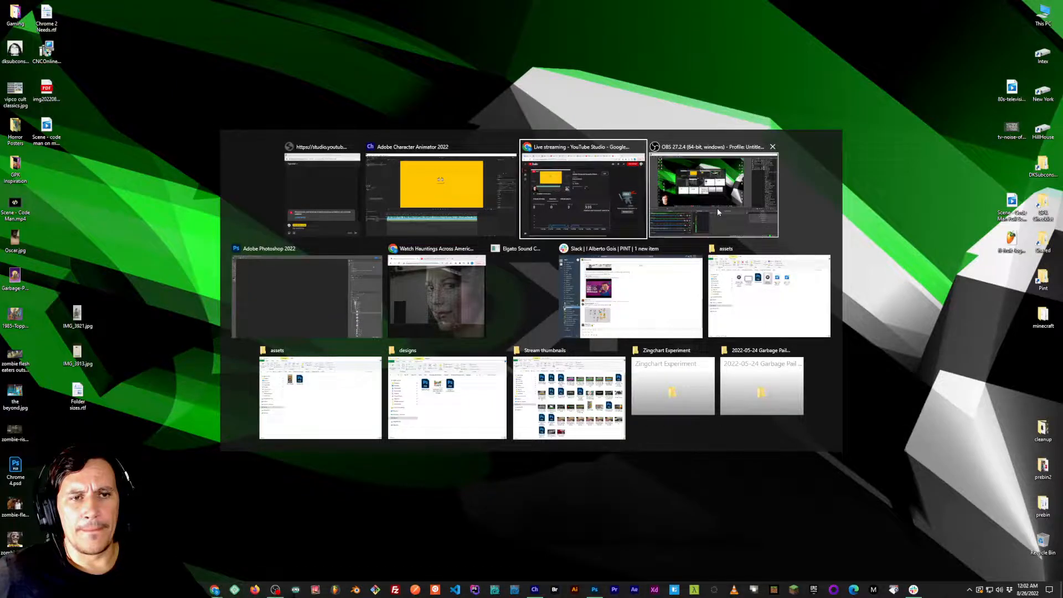
{"action": "key", "text": "alt+Tab"}
{"action": "key", "text": "alt+Tab"}
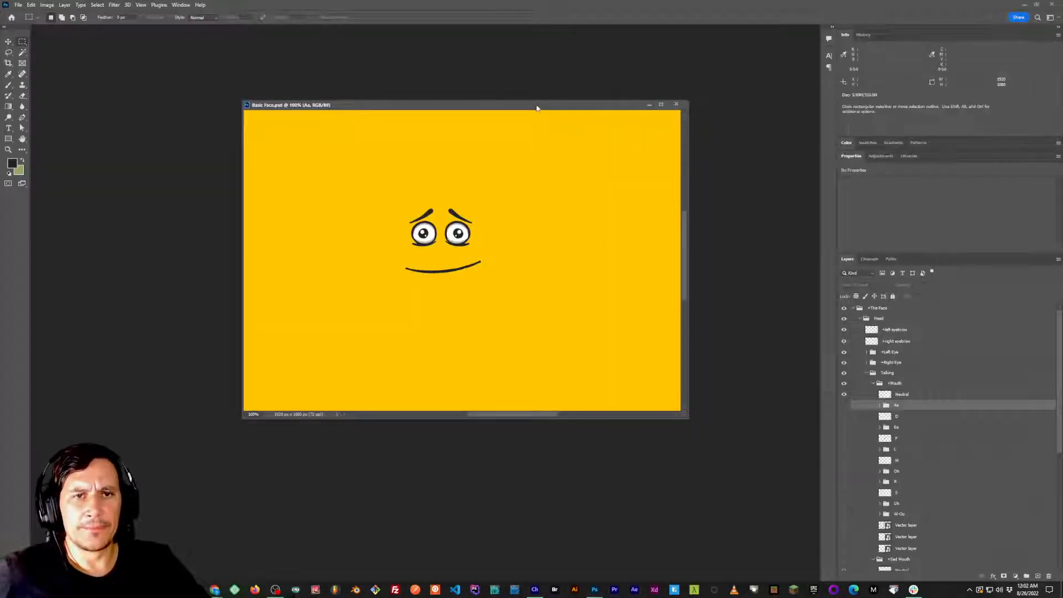
{"action": "left_click_drag", "start_coordinate": [536, 105], "coordinate": [505, 96]}
{"action": "left_click_drag", "start_coordinate": [468, 232], "coordinate": [459, 243]}
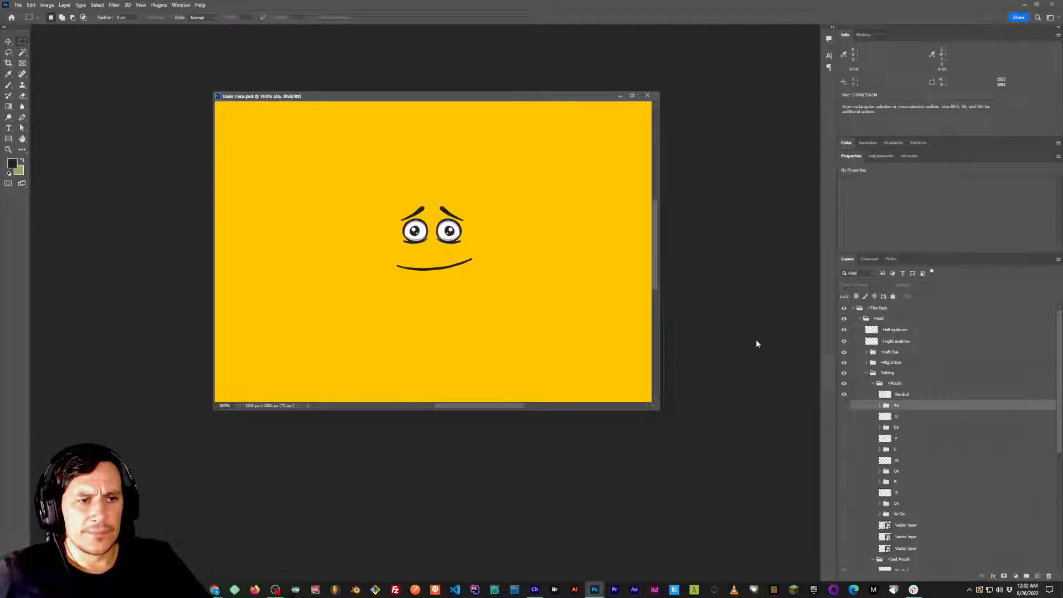
Make the Aa mouth group visible, expand it and hide its layer 1.
{"action": "left_click", "coordinate": [844, 405]}
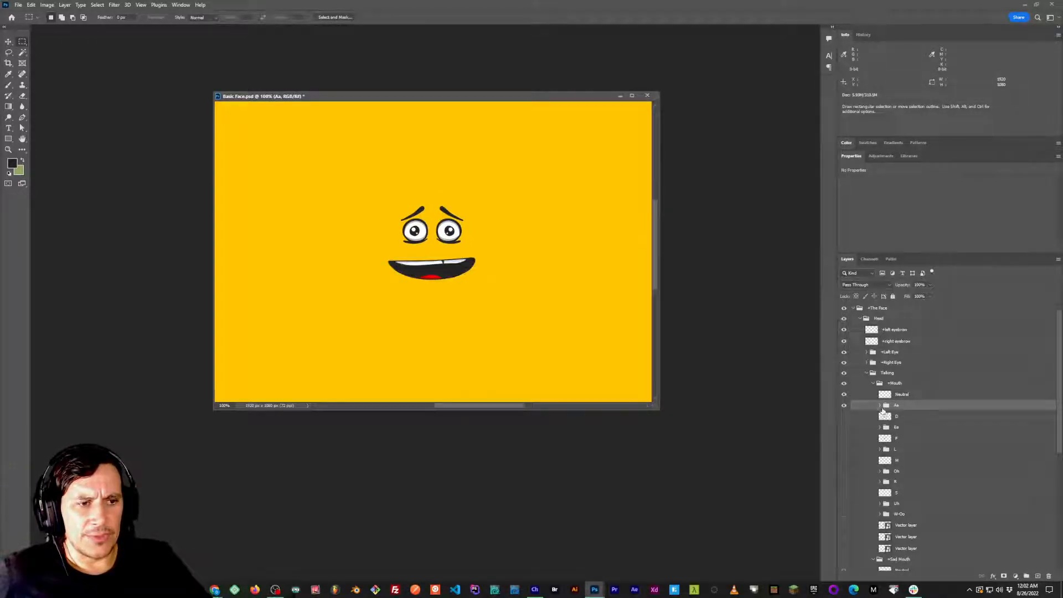
{"action": "left_click", "coordinate": [880, 405]}
{"action": "left_click", "coordinate": [843, 417]}
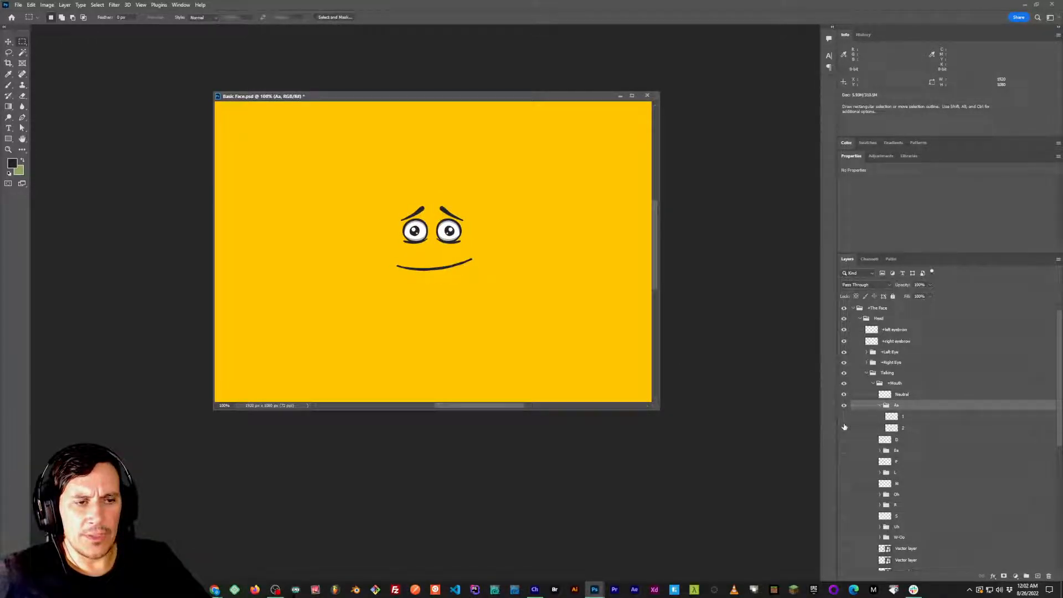
Alternate the visibility of layers 1 and 2 in the Aa group to compare the two mouth frames, leaving both hidden.
{"action": "left_click", "coordinate": [844, 417]}
{"action": "left_click", "coordinate": [844, 416]}
{"action": "left_click", "coordinate": [843, 415]}
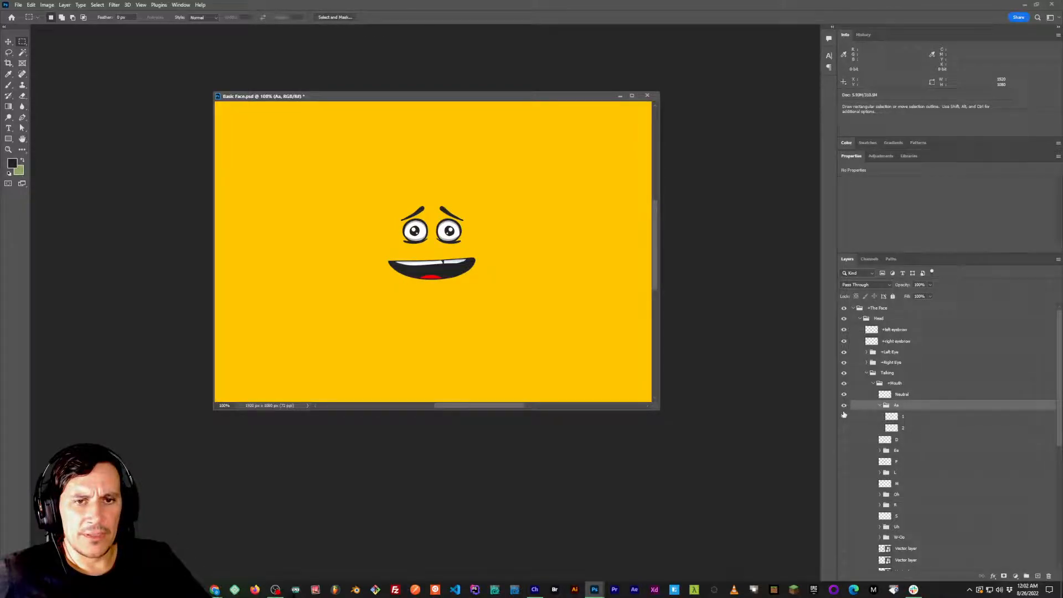
{"action": "left_click", "coordinate": [844, 416]}
{"action": "left_click", "coordinate": [844, 428]}
{"action": "left_click_drag", "start_coordinate": [845, 423], "coordinate": [845, 419]}
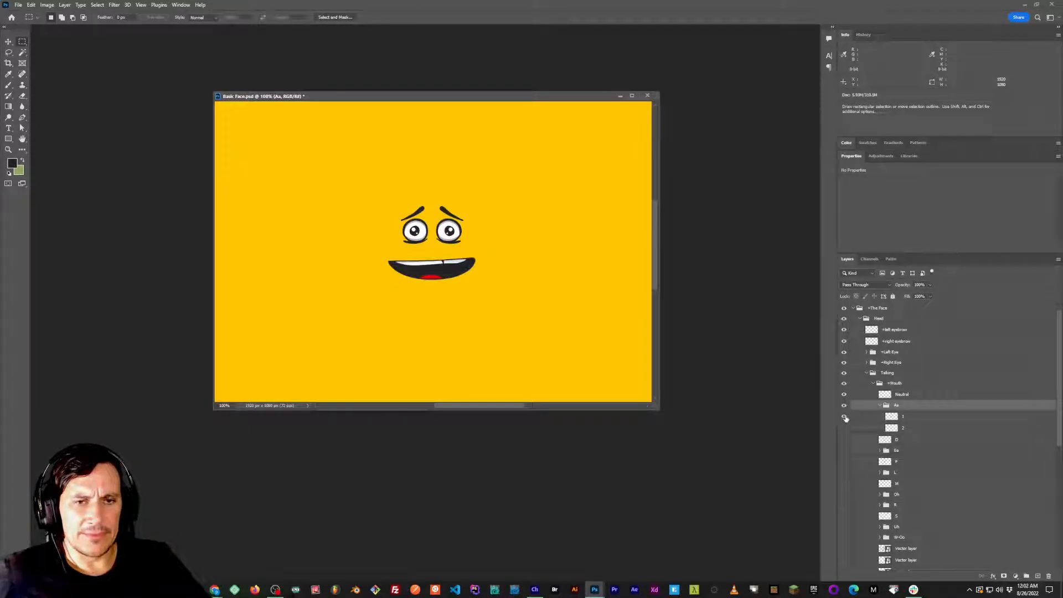
{"action": "left_click", "coordinate": [844, 418]}
{"action": "left_click", "coordinate": [844, 417]}
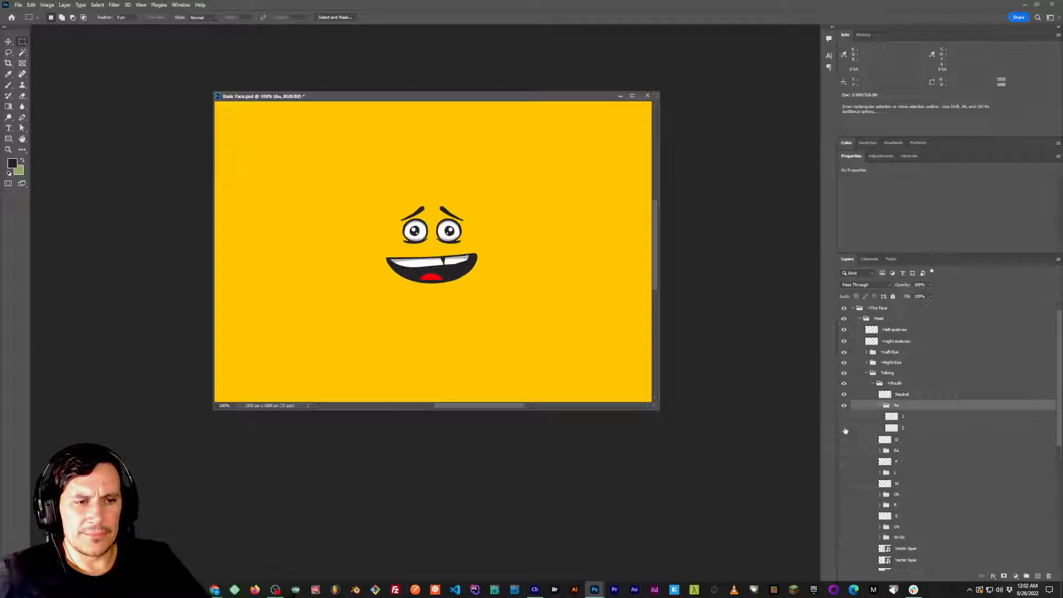
{"action": "left_click", "coordinate": [845, 418]}
{"action": "left_click", "coordinate": [845, 418]}
{"action": "left_click", "coordinate": [845, 418]}
{"action": "left_click", "coordinate": [844, 428]}
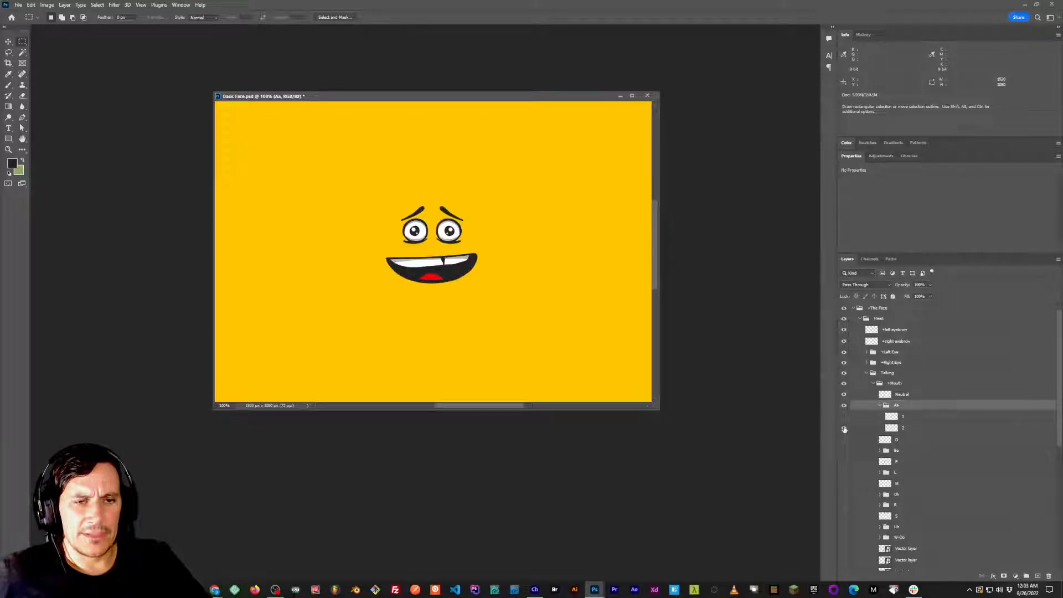
{"action": "left_click", "coordinate": [844, 428]}
{"action": "left_click", "coordinate": [845, 417]}
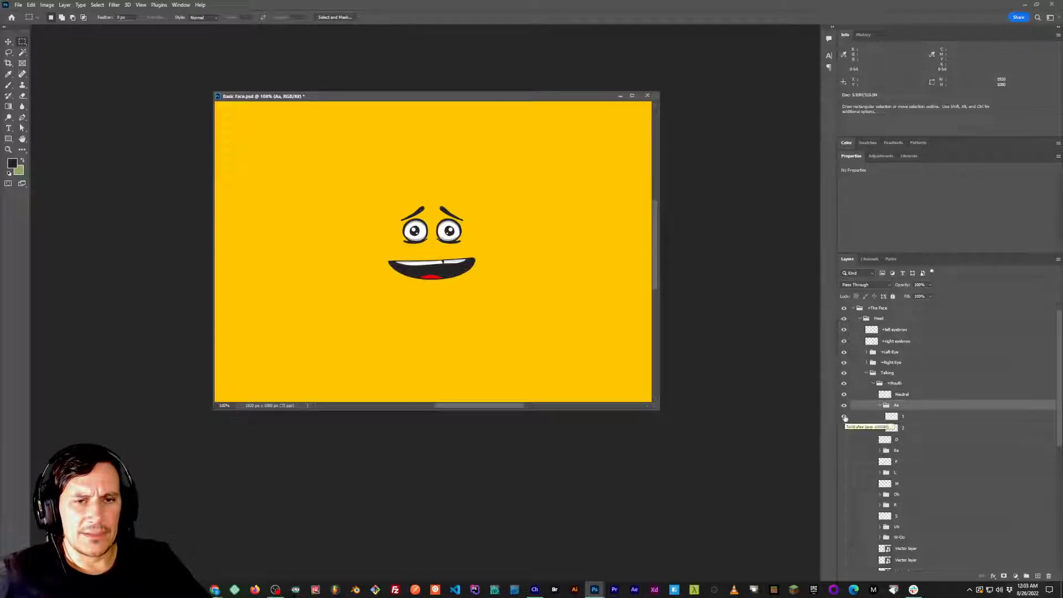
{"action": "left_click", "coordinate": [845, 418]}
{"action": "left_click", "coordinate": [844, 428]}
{"action": "left_click", "coordinate": [843, 419]}
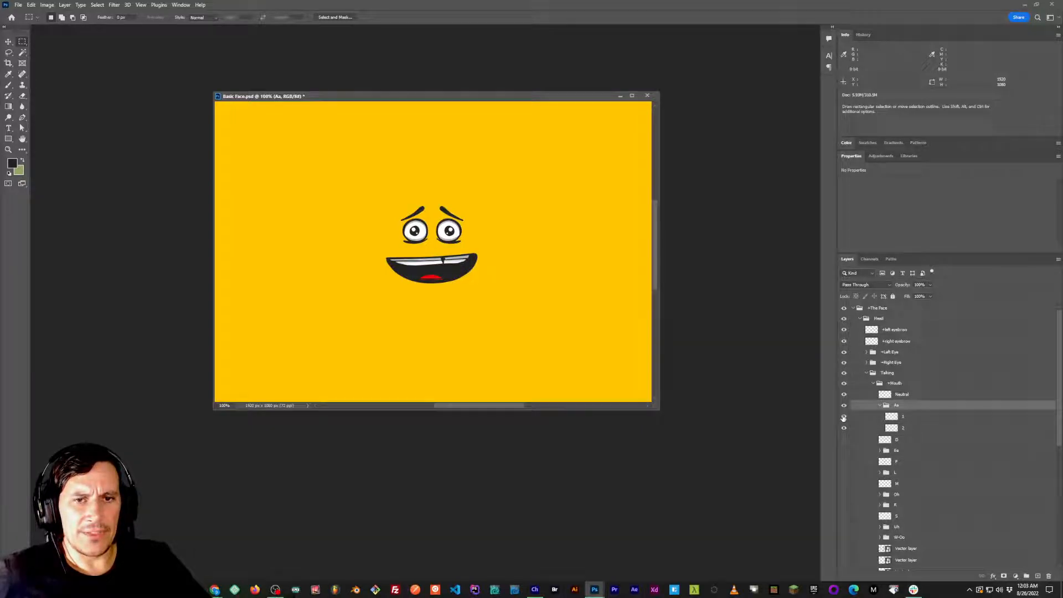
{"action": "left_click", "coordinate": [844, 417]}
{"action": "left_click", "coordinate": [845, 428]}
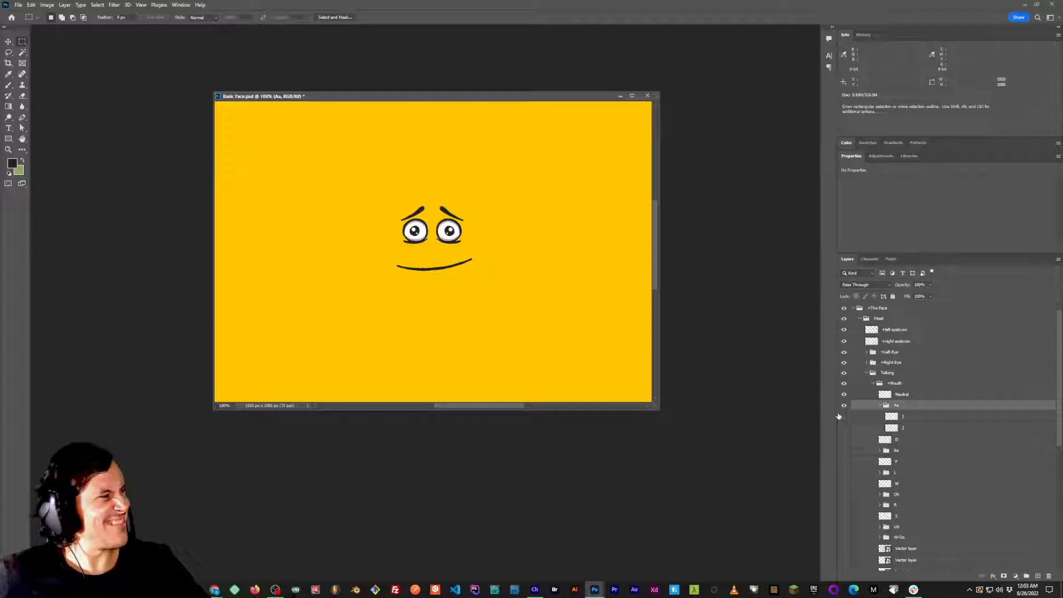
{"action": "left_click_drag", "start_coordinate": [498, 95], "coordinate": [517, 95]}
{"action": "left_click_drag", "start_coordinate": [522, 244], "coordinate": [514, 234]}
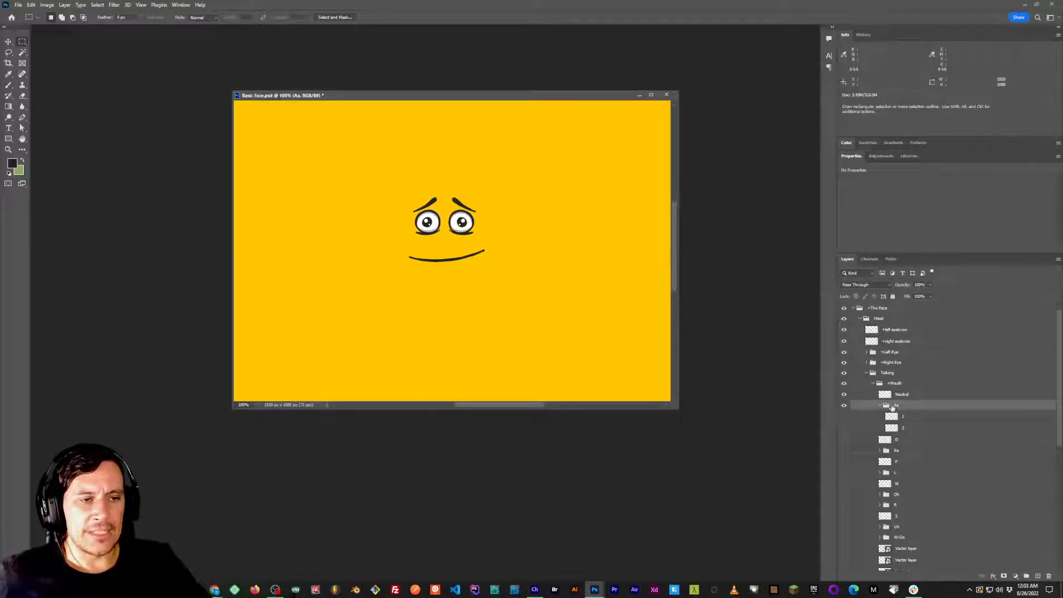
{"action": "left_click_drag", "start_coordinate": [505, 252], "coordinate": [518, 255]}
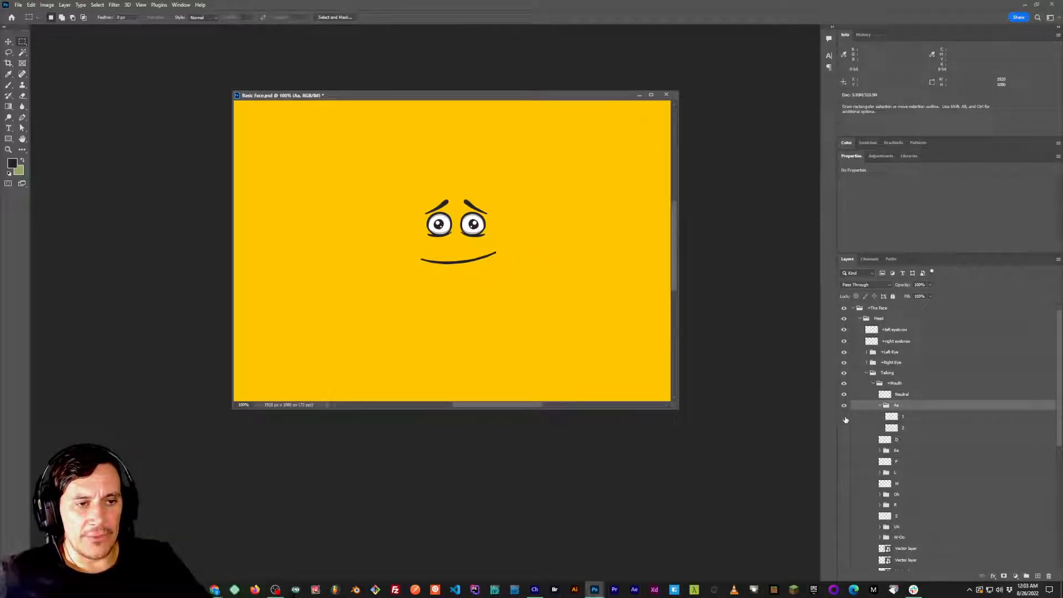
Open the Basic face conflict document from the Creative Cloud files.
{"action": "key", "text": "ctrl+o"}
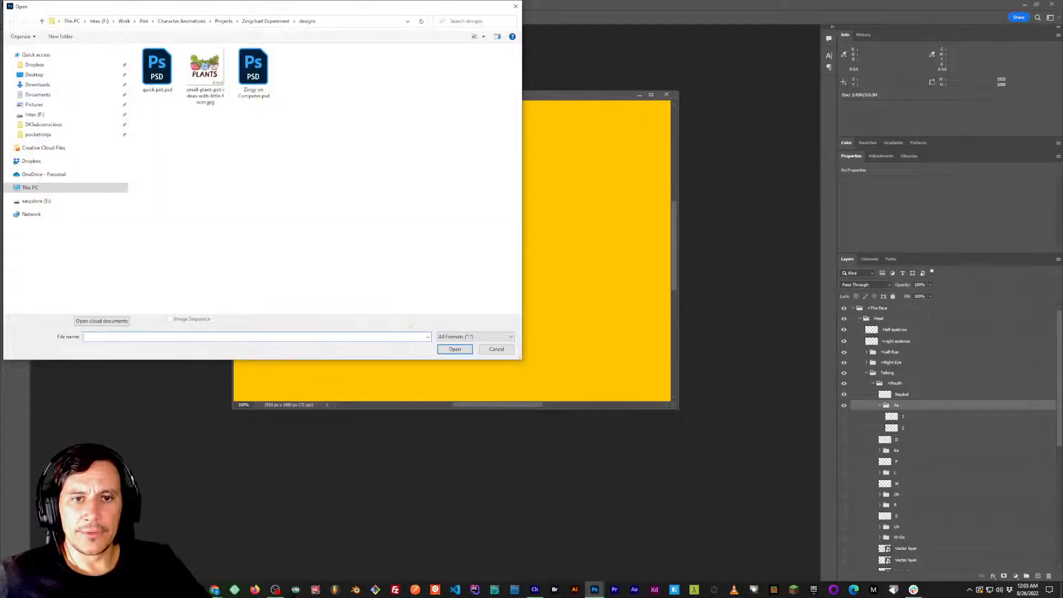
{"action": "left_click", "coordinate": [101, 321]}
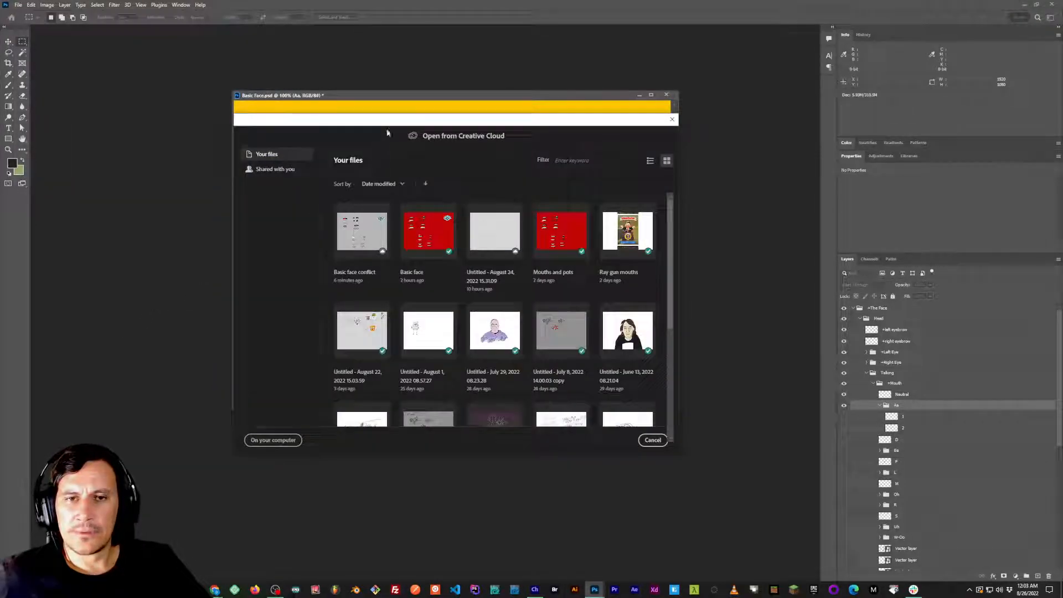
{"action": "left_click", "coordinate": [346, 230]}
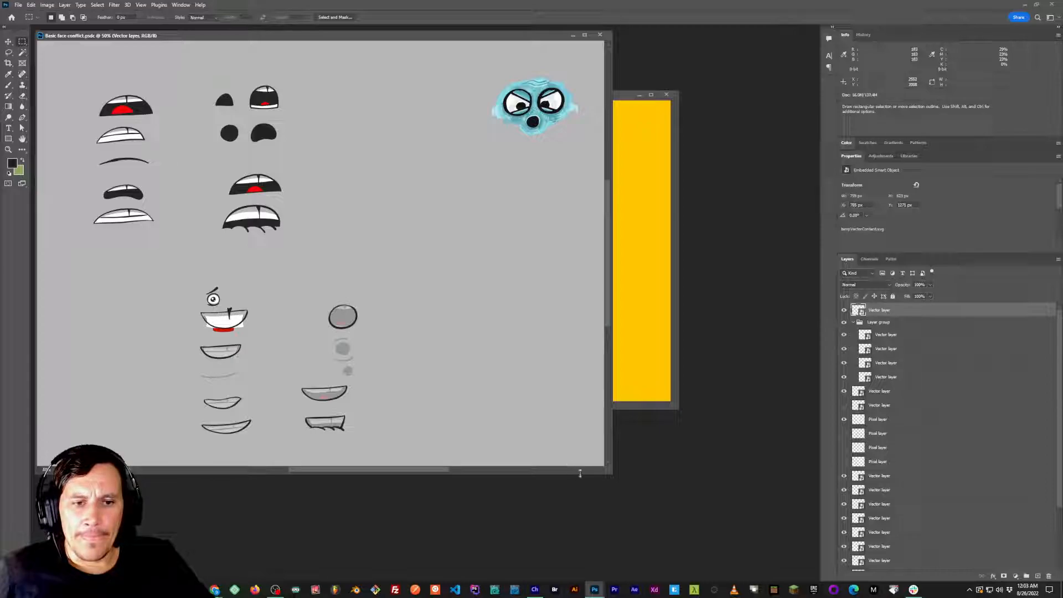
Shrink the Basic face conflict window and arrange it beside Basic Face.psd with the sketched mouths in view.
{"action": "left_click_drag", "start_coordinate": [580, 473], "coordinate": [430, 390]}
{"action": "left_click_drag", "start_coordinate": [322, 331], "coordinate": [286, 183]}
{"action": "left_click_drag", "start_coordinate": [474, 95], "coordinate": [569, 105]}
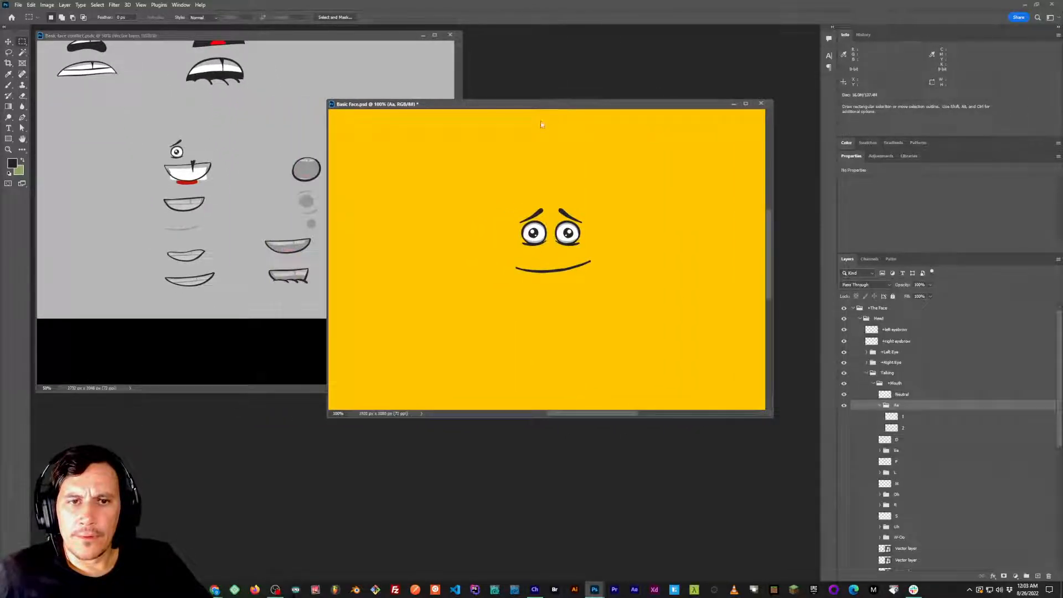
{"action": "left_click", "coordinate": [279, 169]}
{"action": "left_click_drag", "start_coordinate": [279, 171], "coordinate": [273, 215]}
{"action": "scroll", "coordinate": [274, 269], "scroll_direction": "up", "scroll_amount": 1}
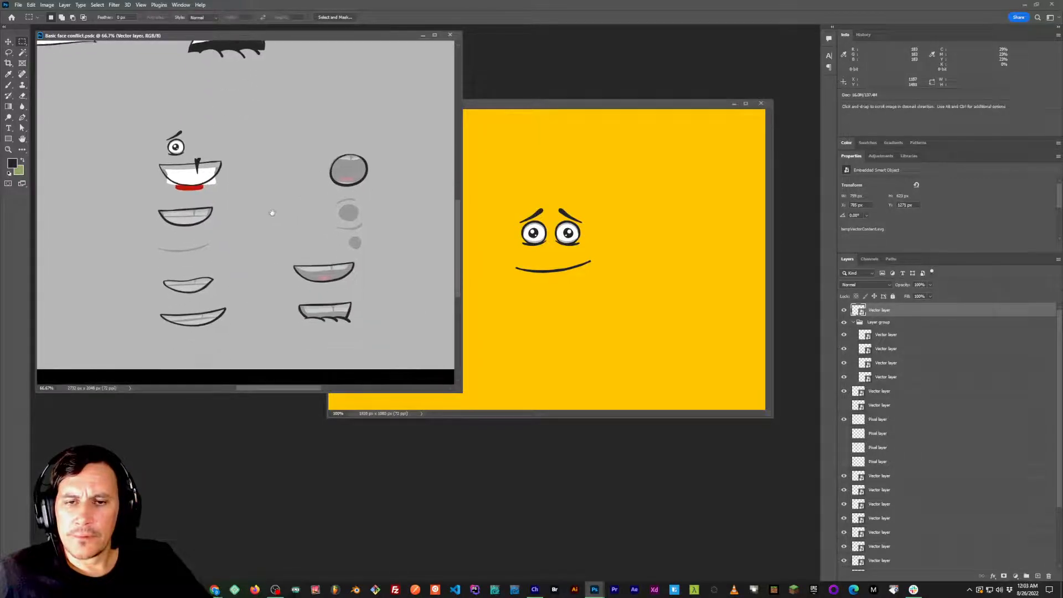
Collapse the upper layer group and toggle the top vector layer and the red tongue layer to identify their artwork.
{"action": "left_click", "coordinate": [843, 310]}
{"action": "left_click", "coordinate": [844, 310]}
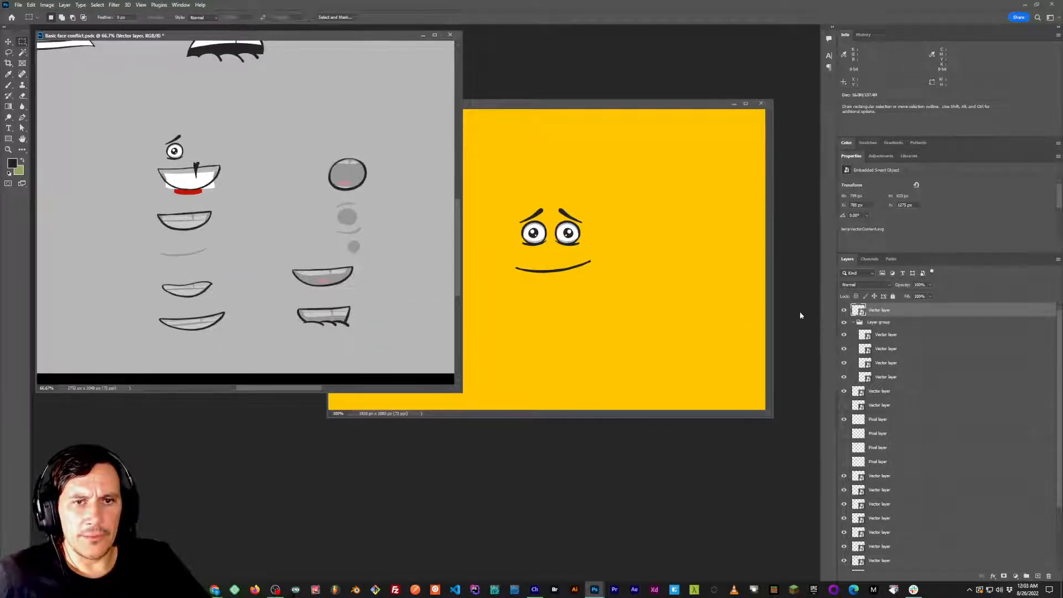
{"action": "key", "text": "v"}
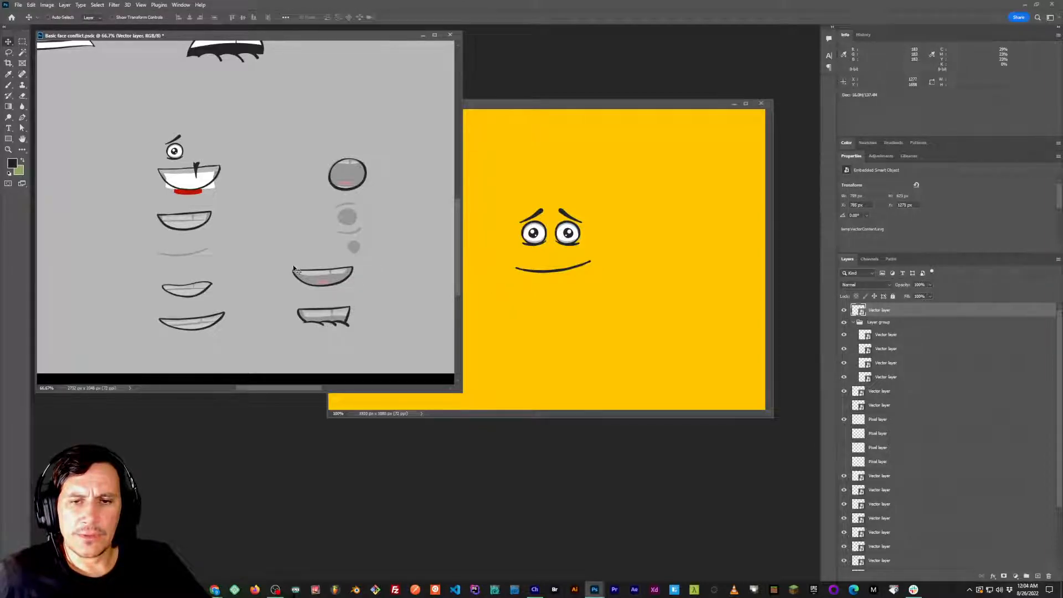
{"action": "left_click", "coordinate": [852, 323]}
{"action": "left_click", "coordinate": [864, 323], "text": "shift"}
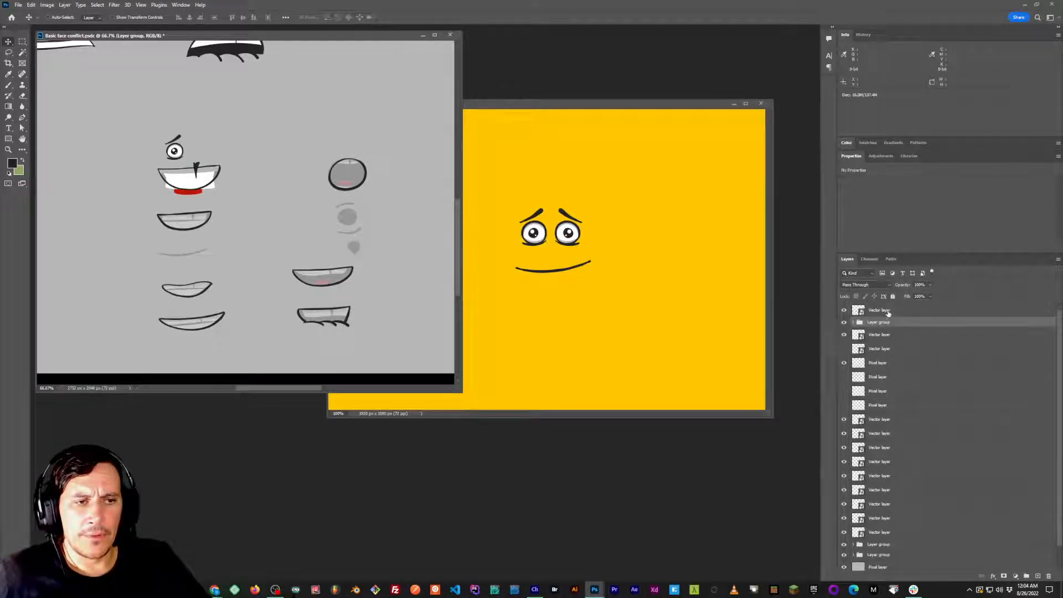
{"action": "left_click", "coordinate": [844, 336]}
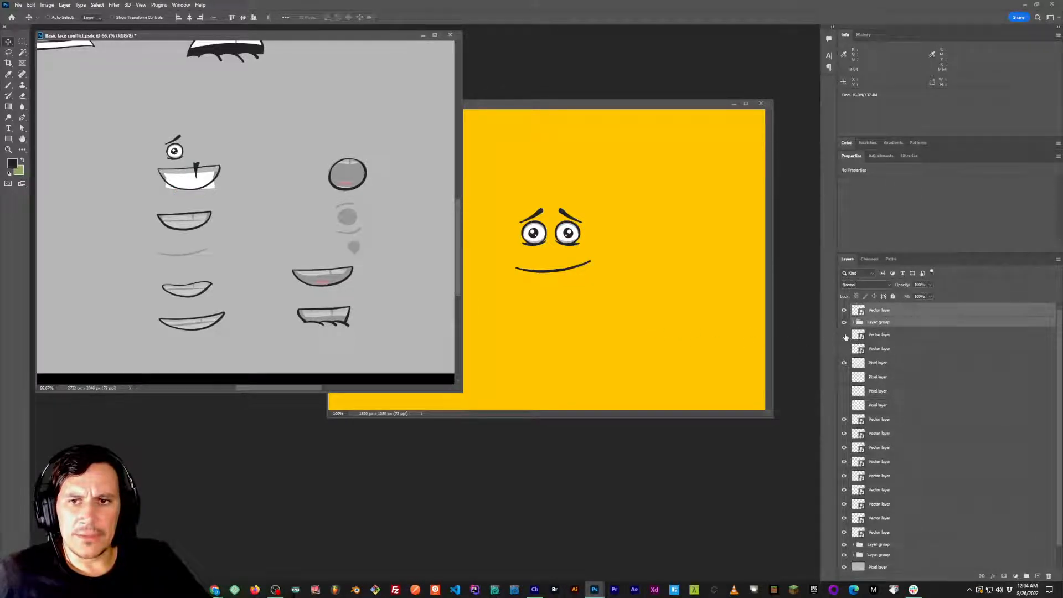
{"action": "left_click", "coordinate": [844, 335]}
{"action": "left_click", "coordinate": [844, 336]}
{"action": "left_click", "coordinate": [844, 335]}
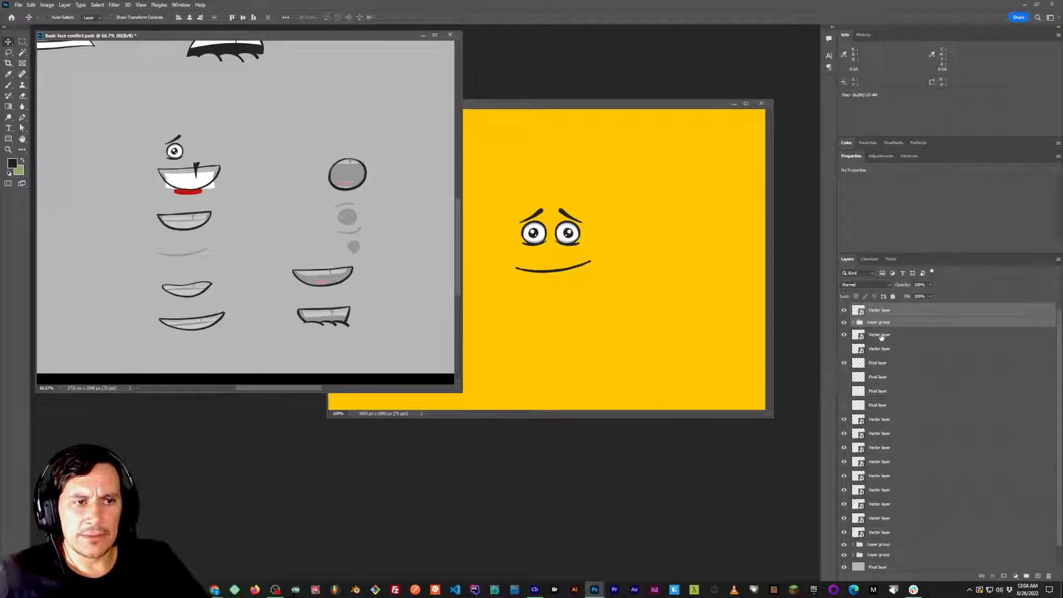
Move the red tongue vector layer to the top of the upper layer group and toggle the group to check it.
{"action": "mouse_move", "coordinate": [882, 335]}
{"action": "left_mouse_down"}
{"action": "mouse_move", "coordinate": [891, 322]}
{"action": "mouse_move", "coordinate": [889, 345]}
{"action": "left_mouse_up"}
{"action": "left_click", "coordinate": [853, 337]}
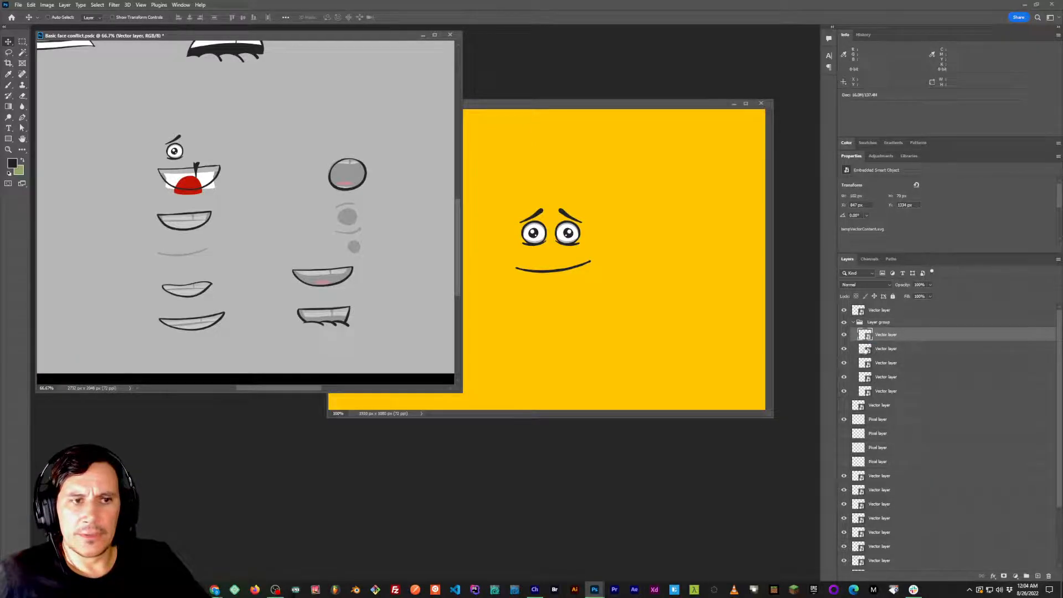
{"action": "left_click", "coordinate": [853, 322]}
{"action": "left_click", "coordinate": [843, 322]}
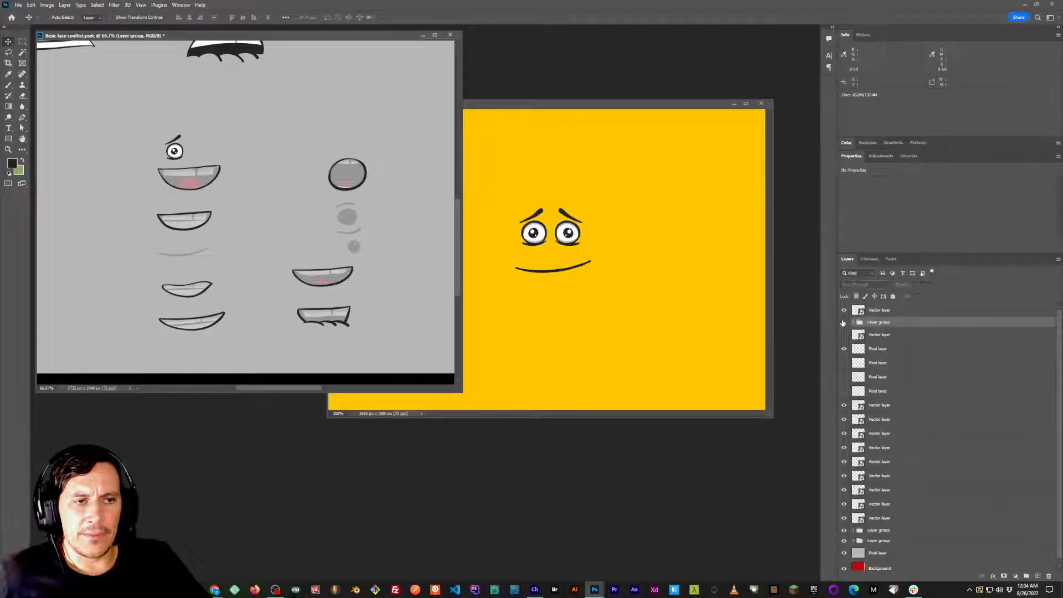
{"action": "left_click", "coordinate": [844, 322]}
Copy the top vector layer and the upper layer group into Basic Face.psd and show that document in full-screen mode.
{"action": "left_click", "coordinate": [843, 310]}
{"action": "left_click", "coordinate": [844, 310]}
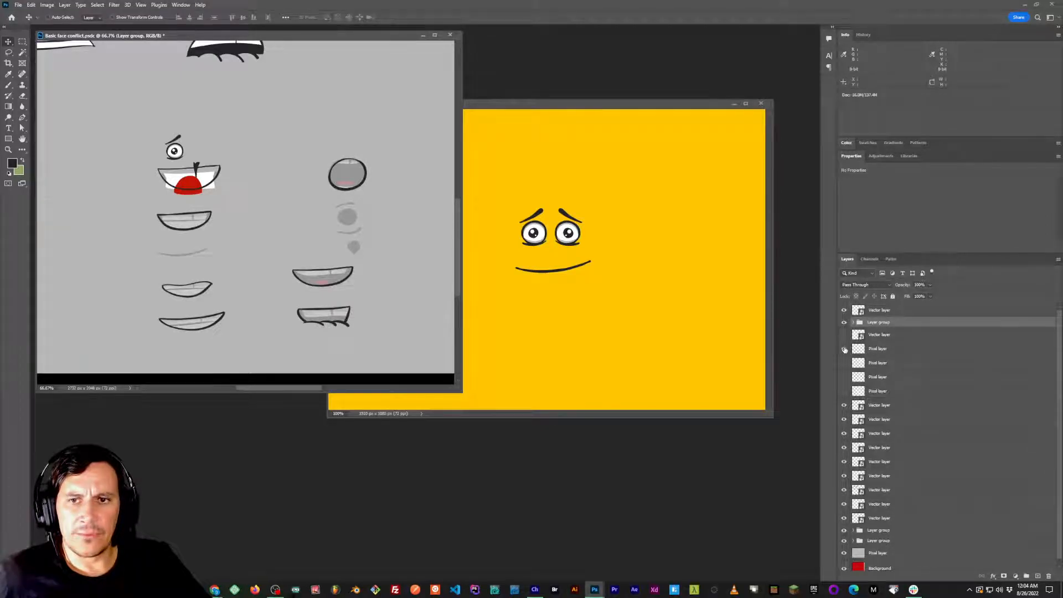
{"action": "left_click", "coordinate": [869, 313], "text": "shift"}
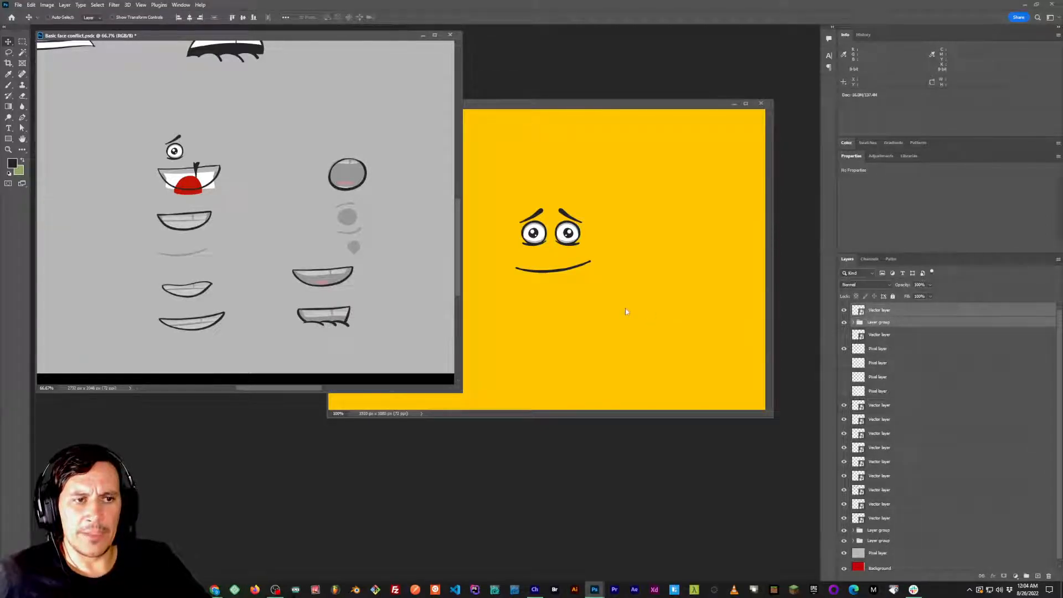
{"action": "left_click_drag", "start_coordinate": [367, 237], "coordinate": [641, 275]}
{"action": "key", "text": "f"}
{"action": "scroll", "coordinate": [576, 266], "scroll_direction": "down", "scroll_amount": 5}
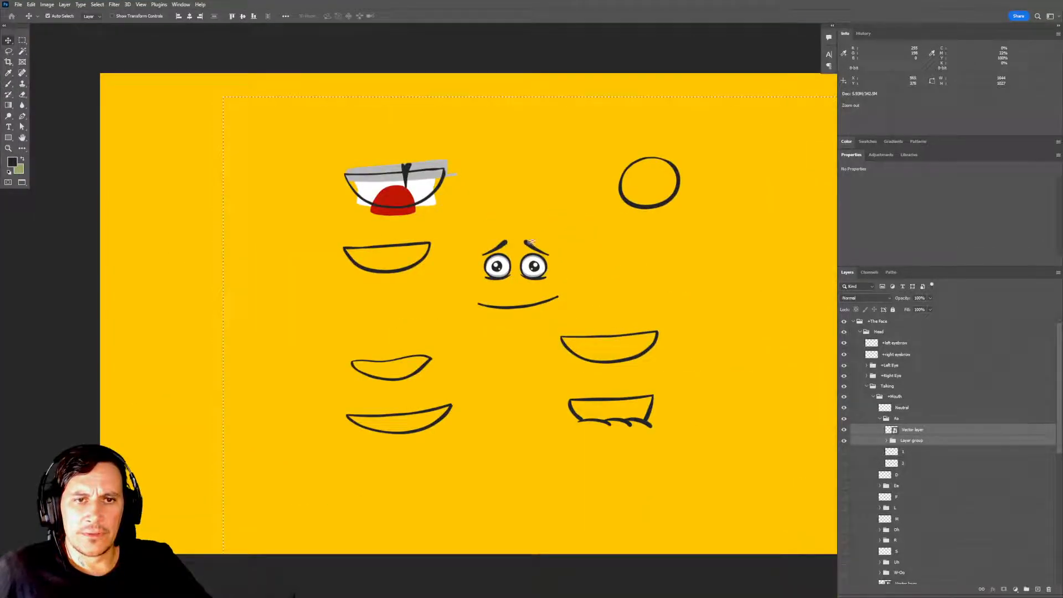
Clear the selection and move the imported vector layer and layer group to the top of the +The Face group.
{"action": "left_click_drag", "start_coordinate": [577, 278], "coordinate": [528, 252]}
{"action": "key", "text": "m"}
{"action": "key", "text": "ctrl+d"}
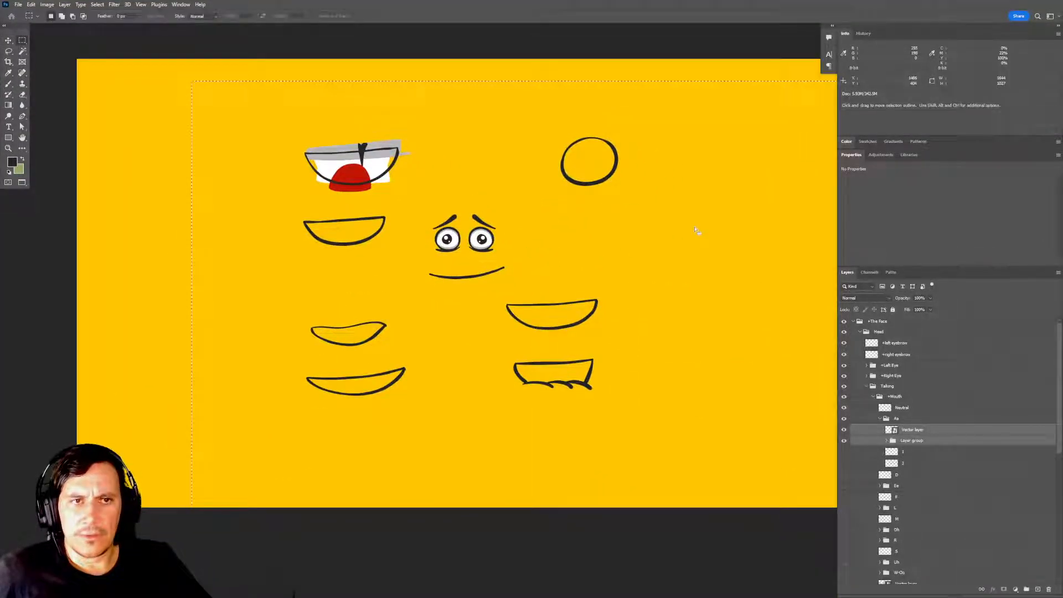
{"action": "left_click_drag", "start_coordinate": [902, 430], "coordinate": [901, 327]}
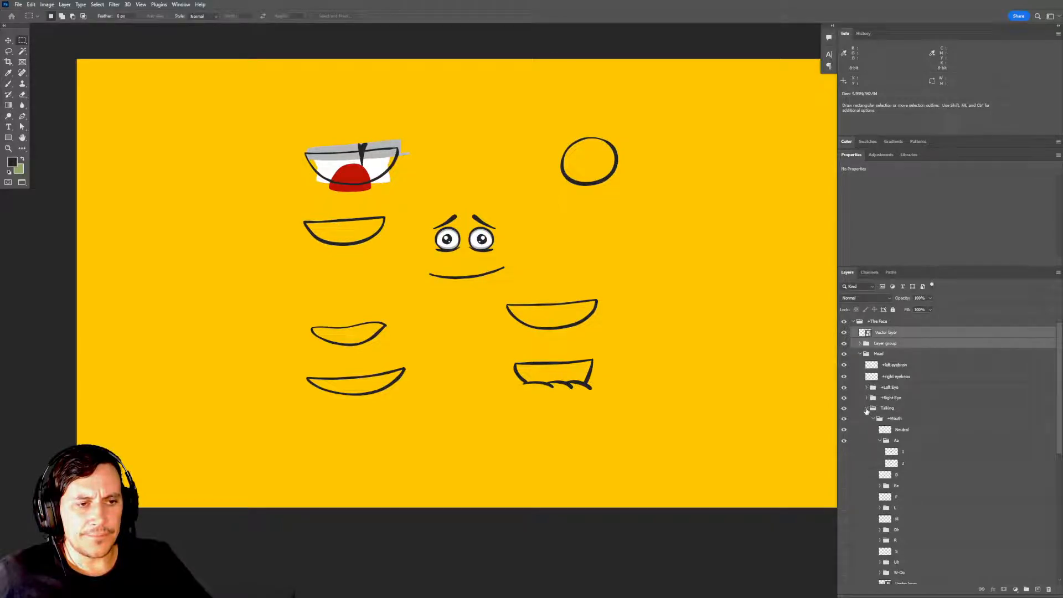
{"action": "left_click", "coordinate": [867, 408]}
{"action": "left_click", "coordinate": [866, 410]}
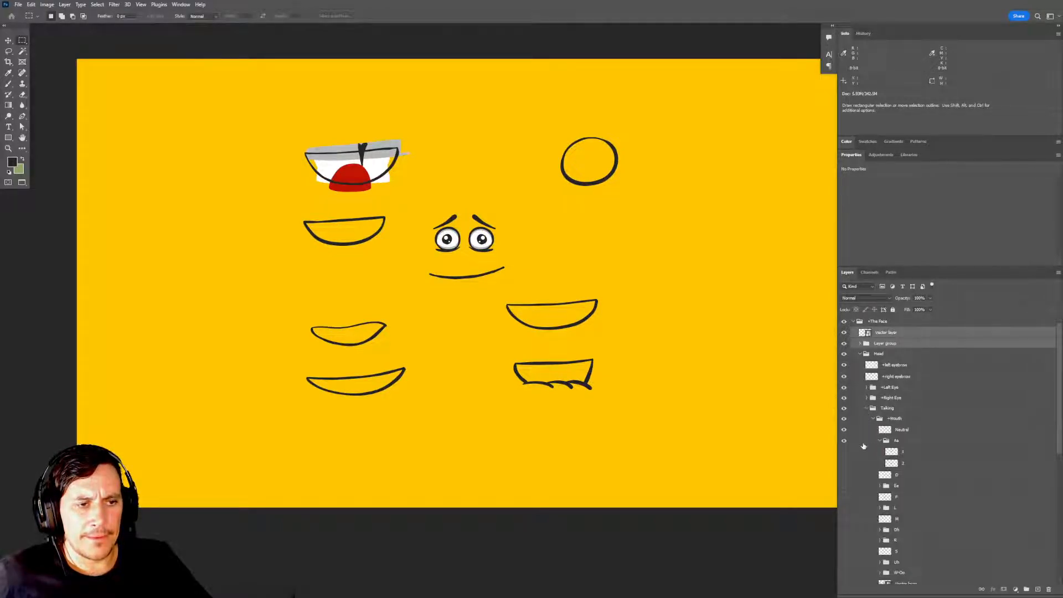
Toggle the Neutral mouth's visibility to check it and select the Neutral layer.
{"action": "left_click", "coordinate": [844, 430]}
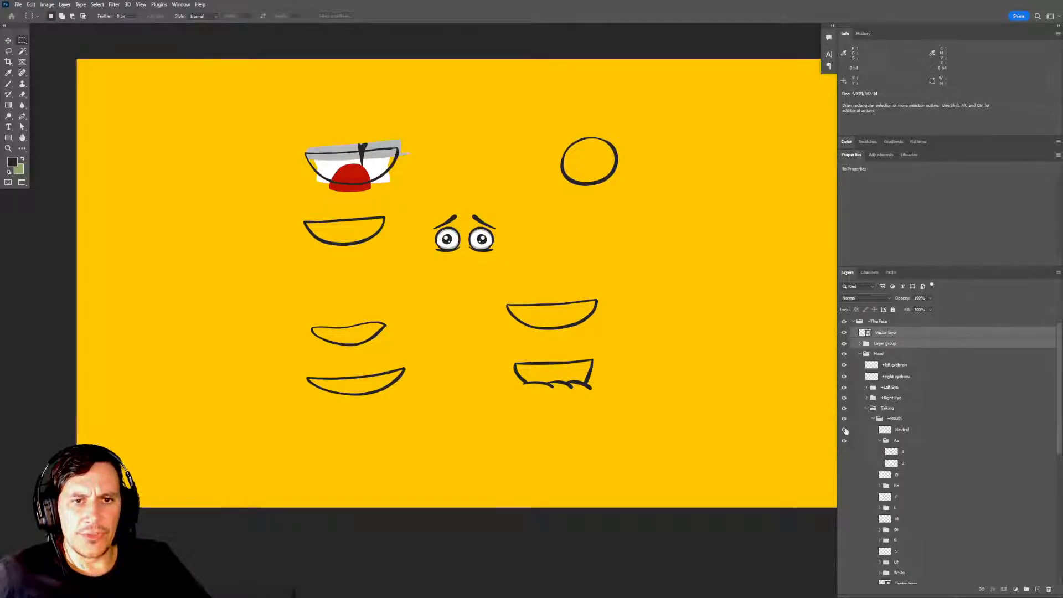
{"action": "left_click", "coordinate": [843, 430]}
{"action": "left_click", "coordinate": [916, 433]}
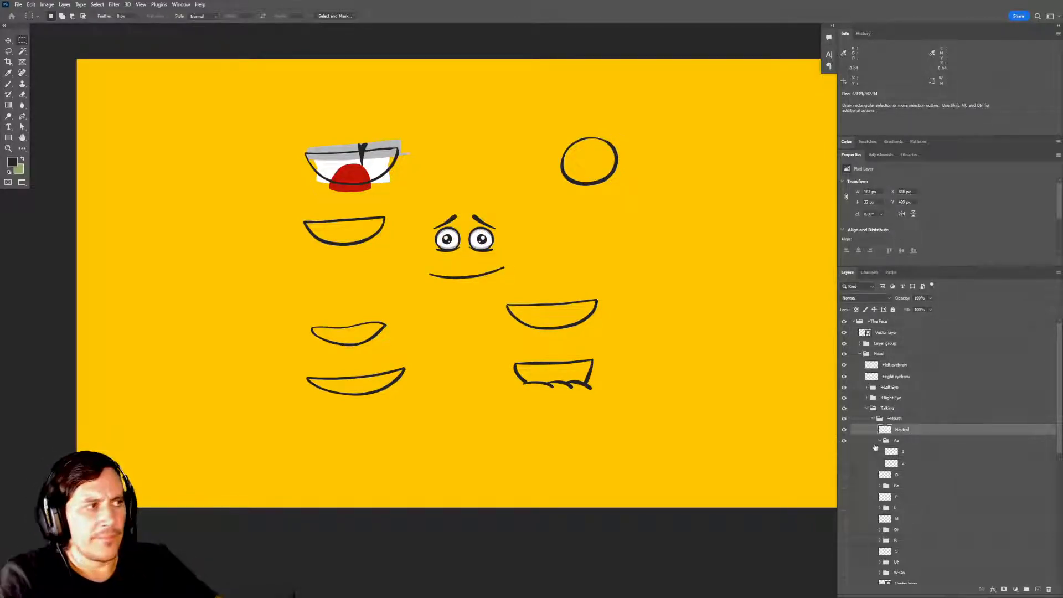
{"action": "left_click_drag", "start_coordinate": [613, 334], "coordinate": [538, 344]}
{"action": "left_click_drag", "start_coordinate": [710, 434], "coordinate": [716, 435]}
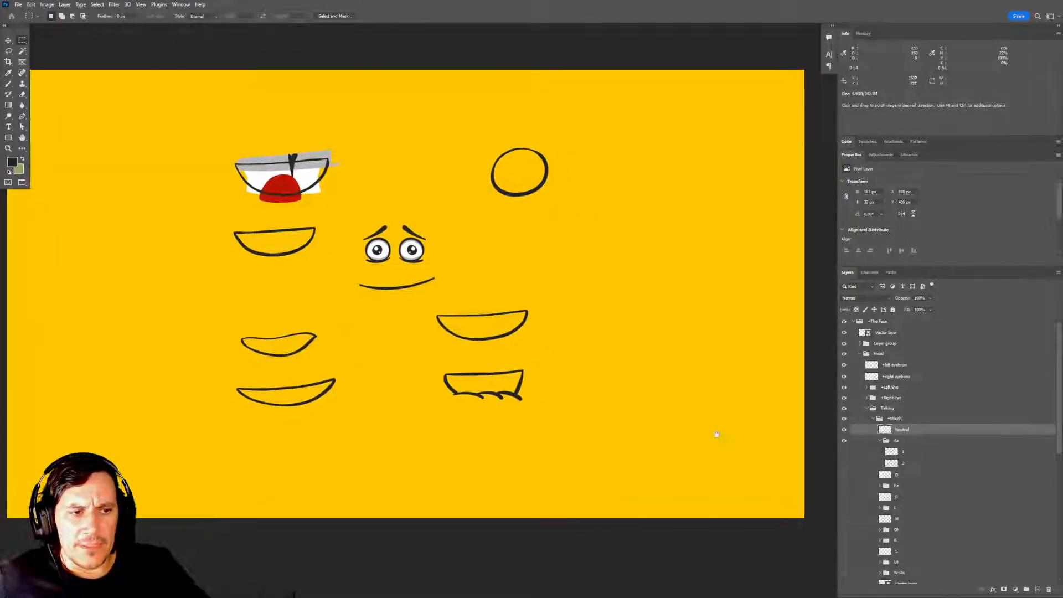
Hide the Neutral mouth and alternate layers 1 and 2 of the Aa group to compare them, leaving layer 1 visible.
{"action": "left_click", "coordinate": [845, 452]}
{"action": "left_click", "coordinate": [842, 452]}
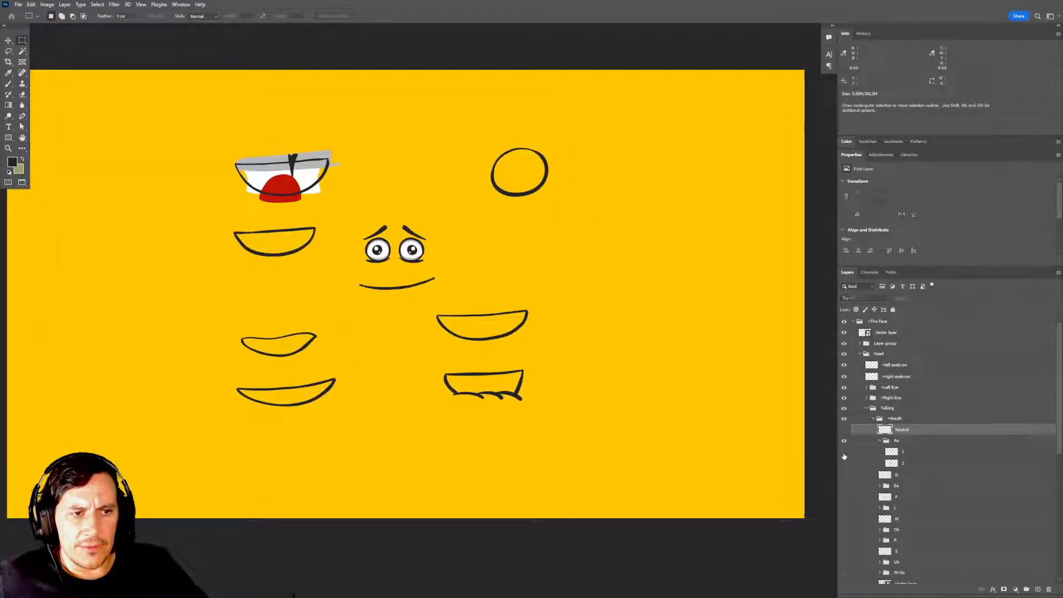
{"action": "left_click", "coordinate": [844, 429]}
{"action": "left_click", "coordinate": [844, 451]}
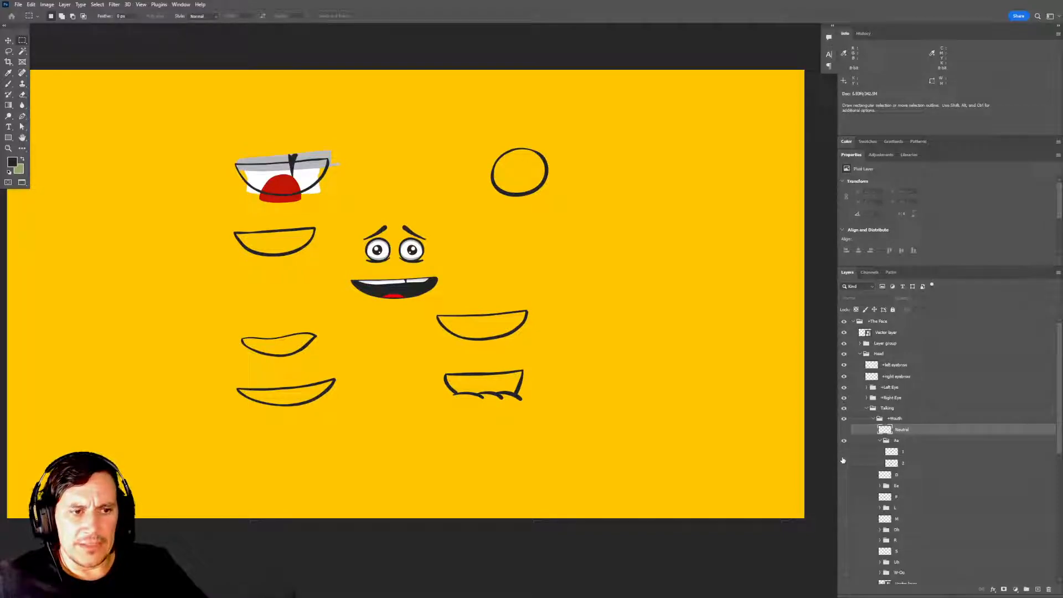
{"action": "left_click", "coordinate": [845, 462]}
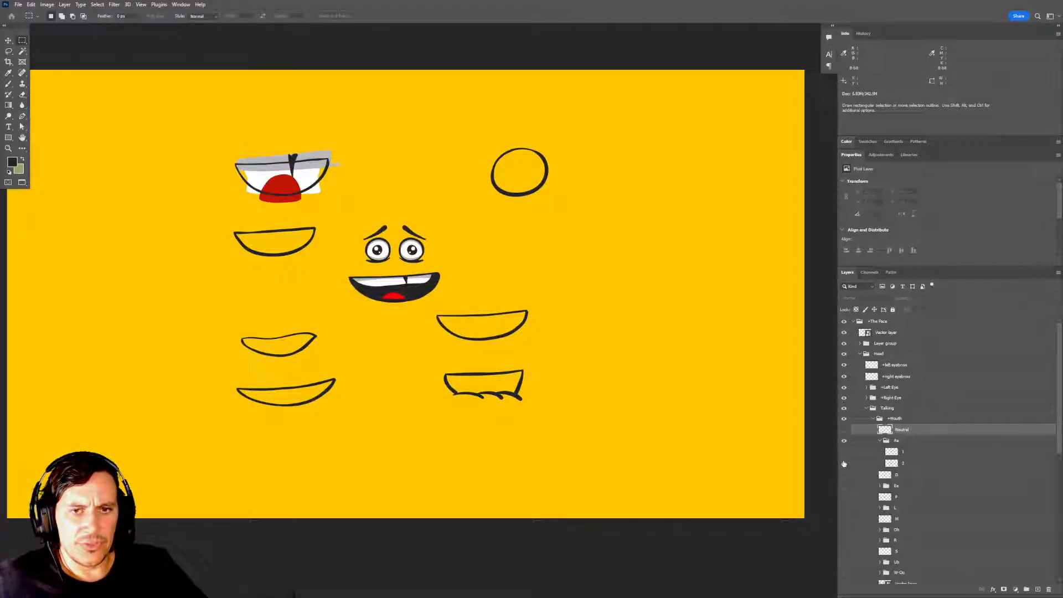
{"action": "left_click", "coordinate": [844, 463]}
{"action": "left_click", "coordinate": [844, 452]}
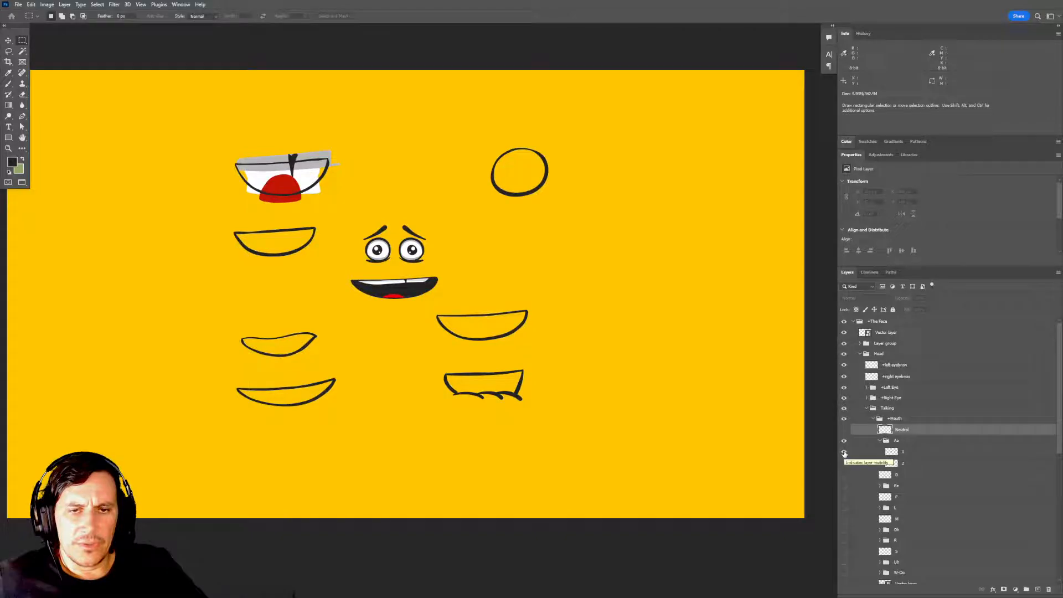
{"action": "left_click", "coordinate": [844, 452]}
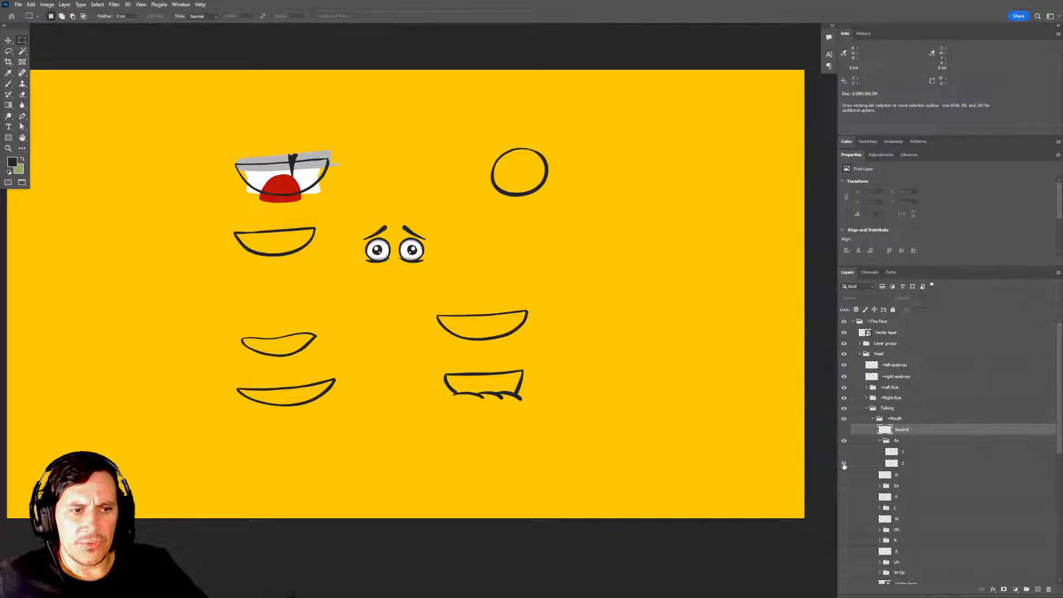
{"action": "left_click", "coordinate": [844, 463]}
{"action": "left_click", "coordinate": [845, 463]}
{"action": "left_click", "coordinate": [844, 452]}
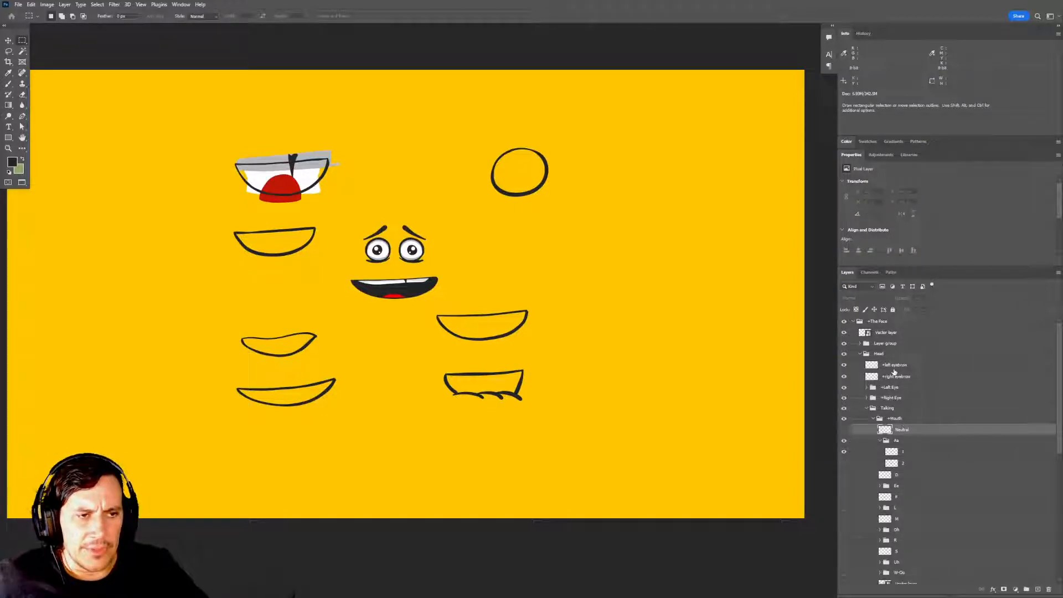
Select the imported vector layer and toggle the imported layer group to see which artwork it holds.
{"action": "left_click", "coordinate": [882, 333]}
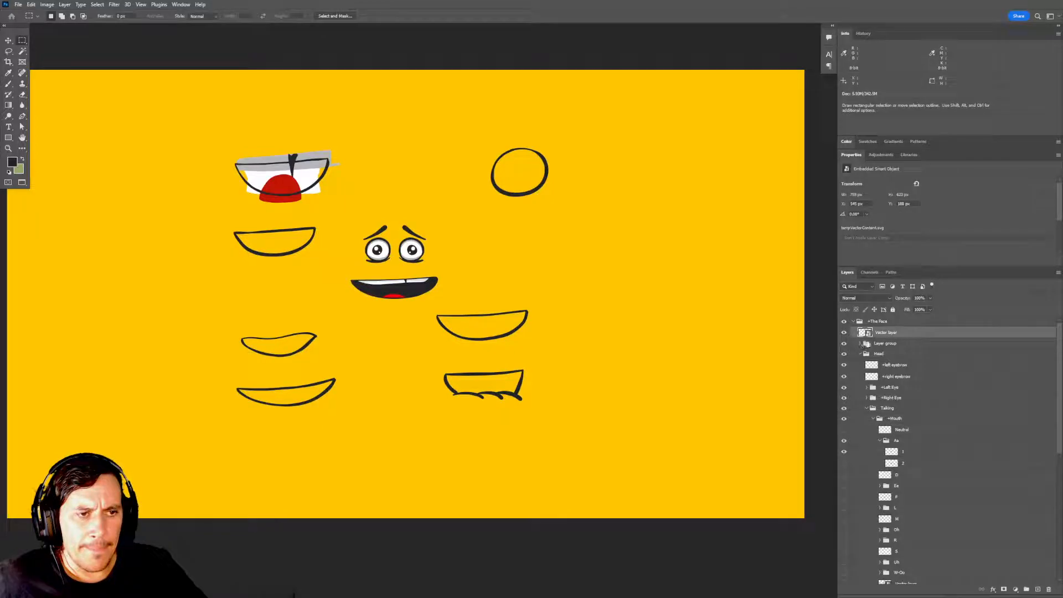
{"action": "left_click", "coordinate": [844, 343]}
{"action": "left_click", "coordinate": [843, 343]}
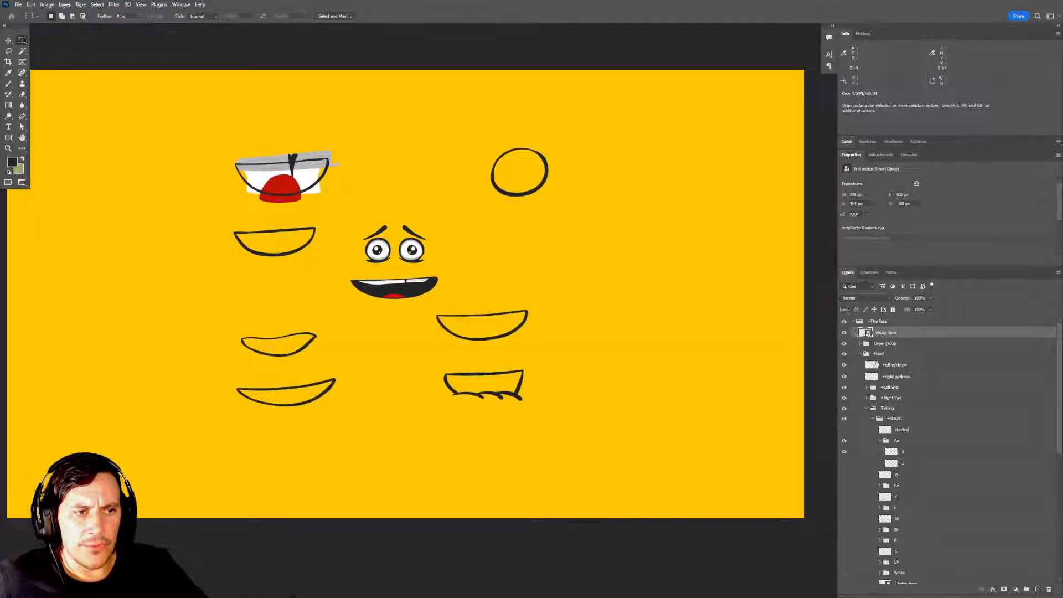
{"action": "left_click", "coordinate": [844, 343]}
{"action": "left_click", "coordinate": [844, 344]}
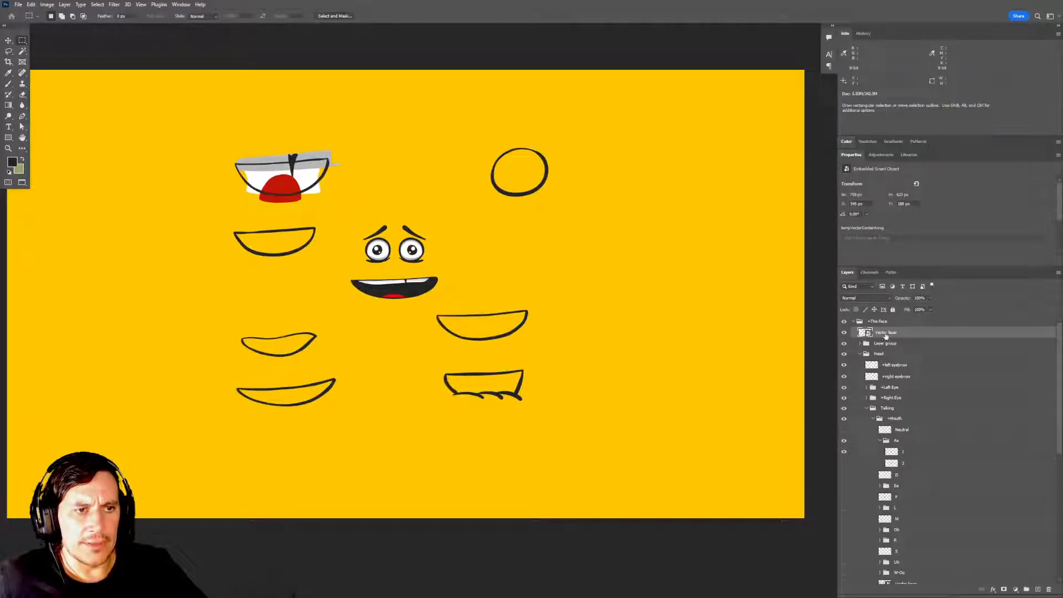
Move the imported vector layer and layer group out of +The Face to the top of the layer stack.
{"action": "left_click", "coordinate": [890, 344], "text": "shift"}
{"action": "left_click_drag", "start_coordinate": [888, 337], "coordinate": [888, 312]}
{"action": "left_click_drag", "start_coordinate": [886, 315], "coordinate": [894, 355]}
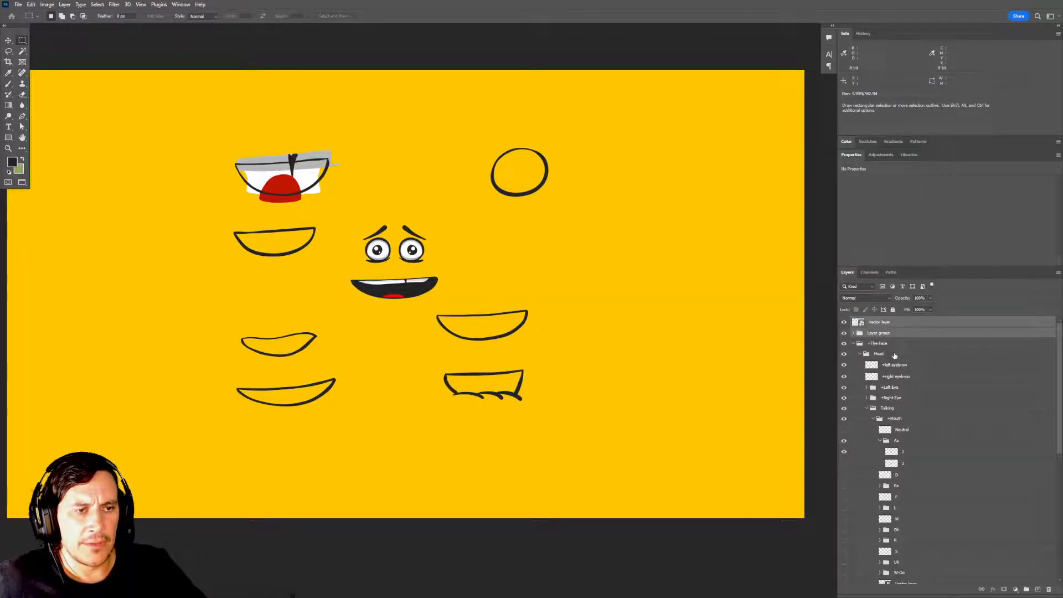
Duplicate the imported vector layer, merge the copy with a new blank layer to rasterize it, and hide the merged layer.
{"action": "left_click", "coordinate": [890, 324]}
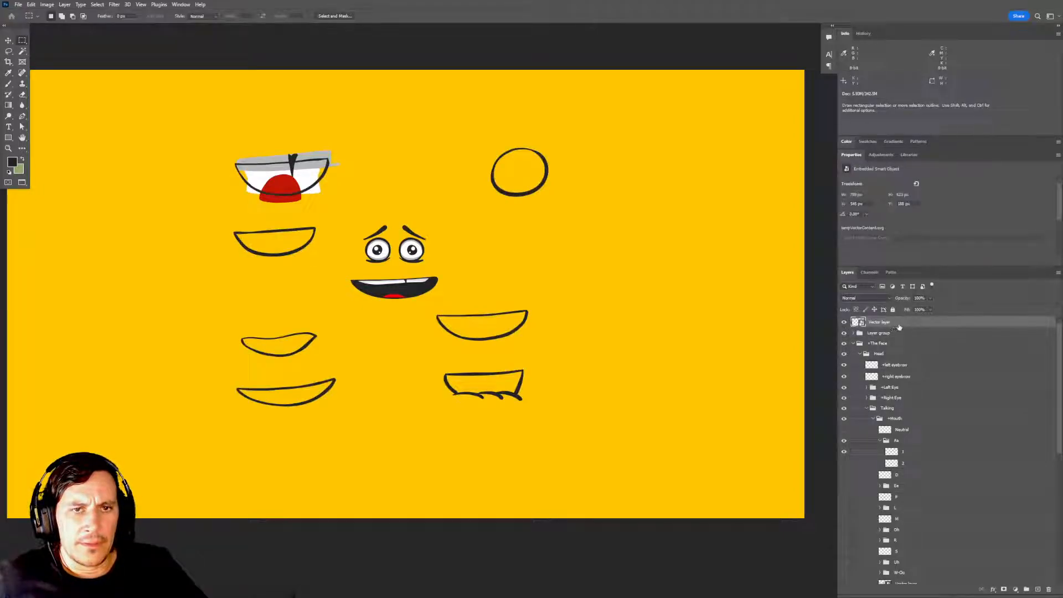
{"action": "key", "text": "ctrl+j"}
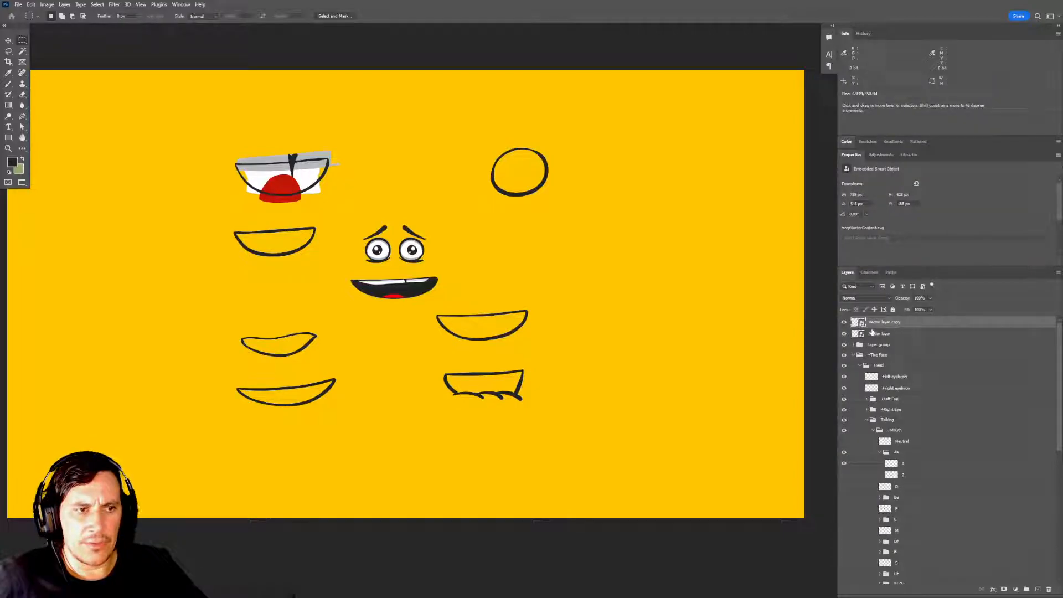
{"action": "left_click", "coordinate": [1038, 589]}
{"action": "left_click", "coordinate": [886, 337], "text": "shift"}
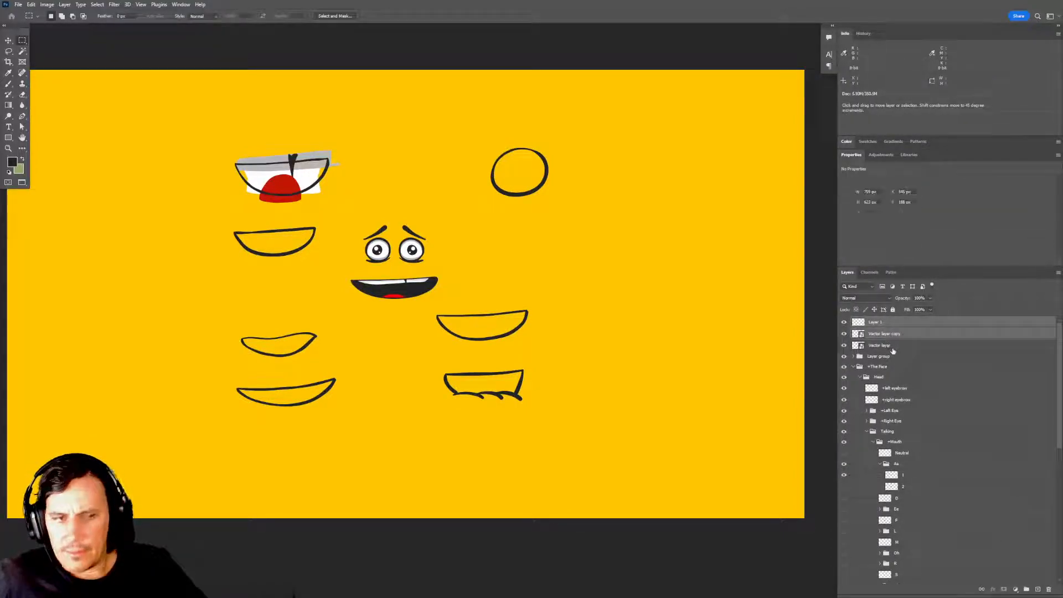
{"action": "key", "text": "ctrl+e"}
{"action": "left_click", "coordinate": [844, 322]}
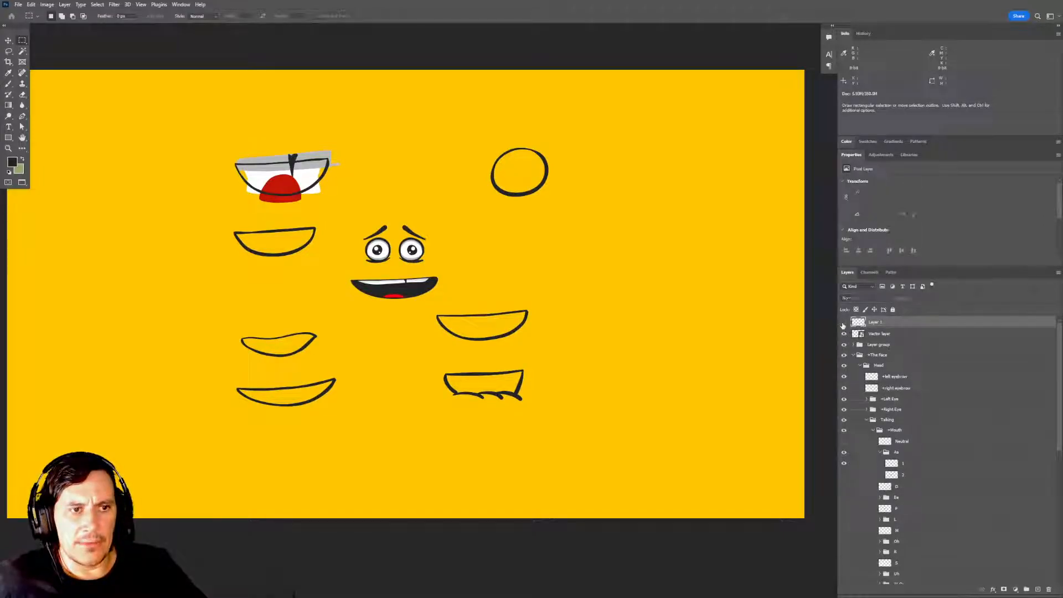
Hide the original vector layer and copy the outline of the topmost sketched mouth from the rasterized layer onto its own layer.
{"action": "left_click", "coordinate": [842, 335]}
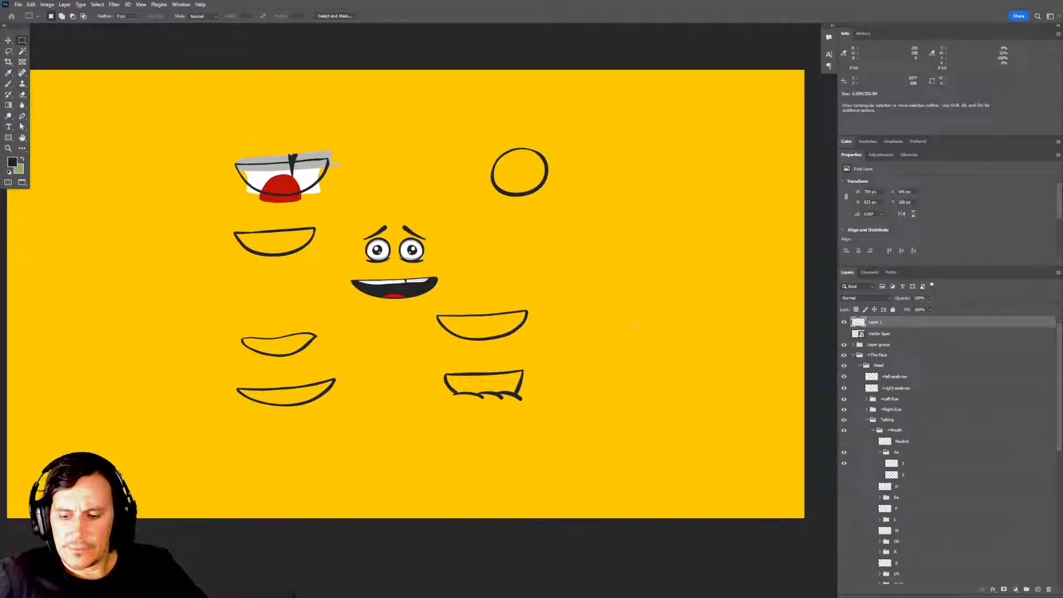
{"action": "left_click_drag", "start_coordinate": [210, 137], "coordinate": [347, 210]}
{"action": "key", "text": "ctrl+j"}
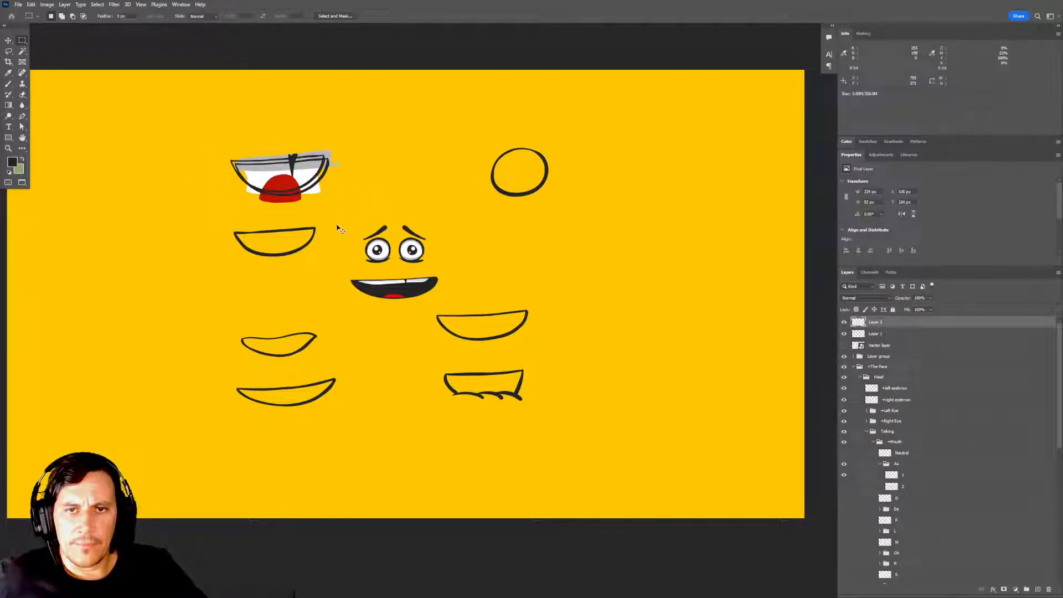
Move the copied mouth outline over the face's existing mouth and fine-tune its alignment.
{"action": "key", "text": "v"}
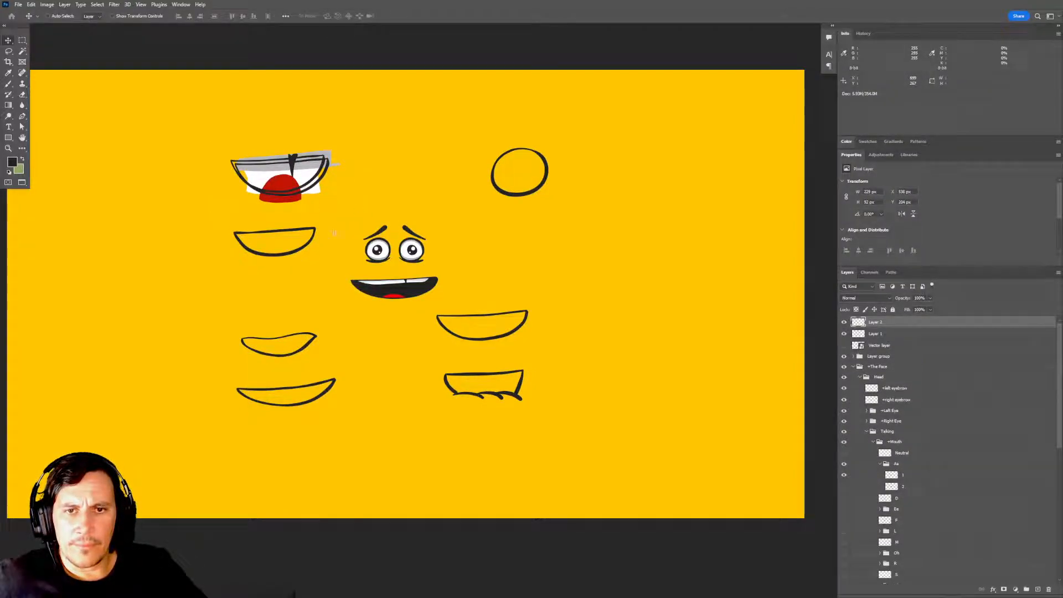
{"action": "left_click_drag", "start_coordinate": [299, 174], "coordinate": [412, 292]}
{"action": "key", "text": "Down"}
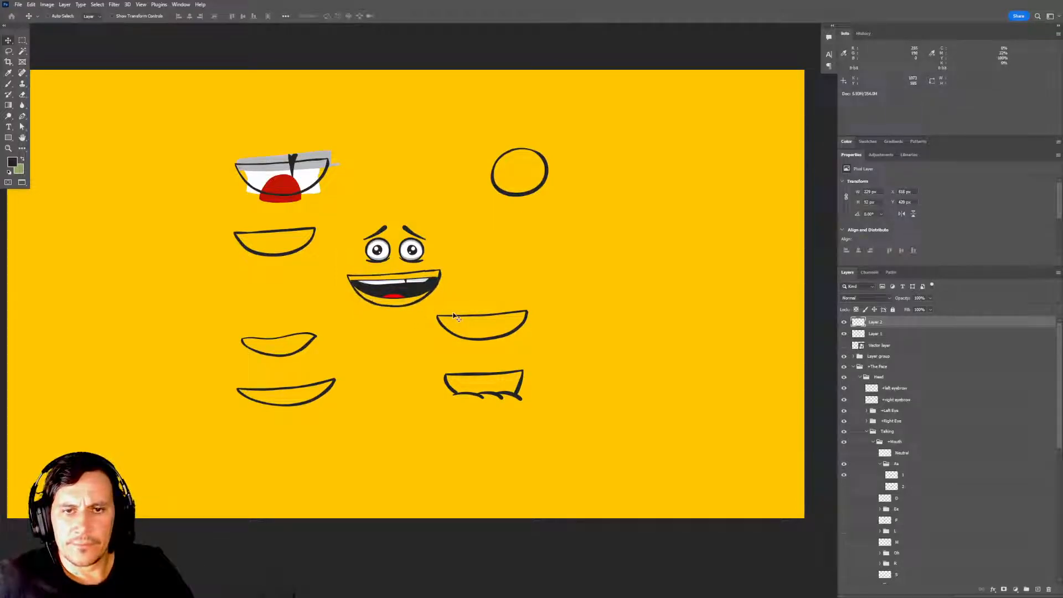
{"action": "key", "text": "Up"}
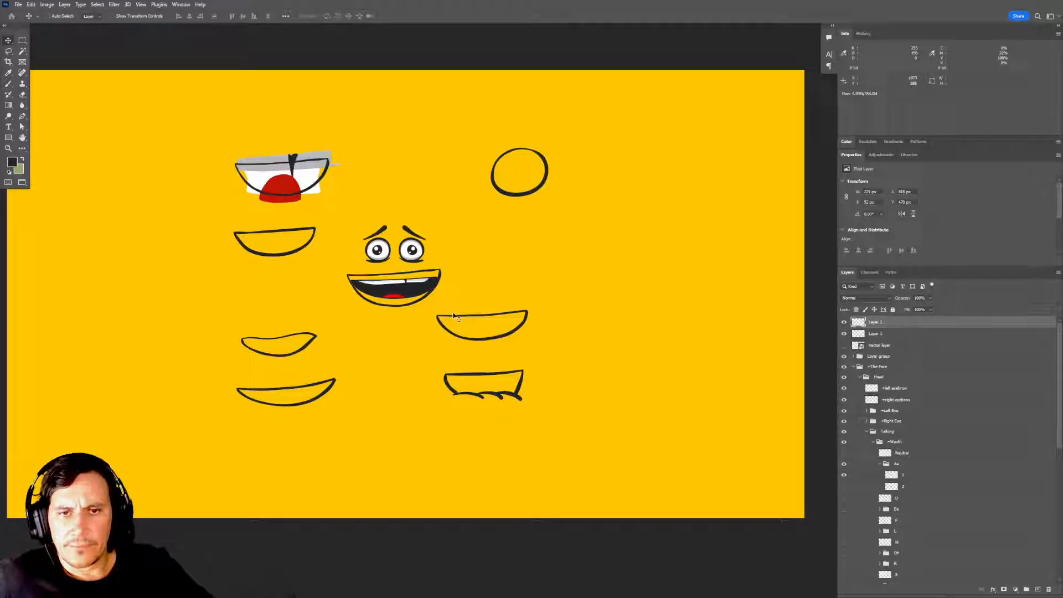
{"action": "left_click_drag", "start_coordinate": [442, 299], "coordinate": [439, 290]}
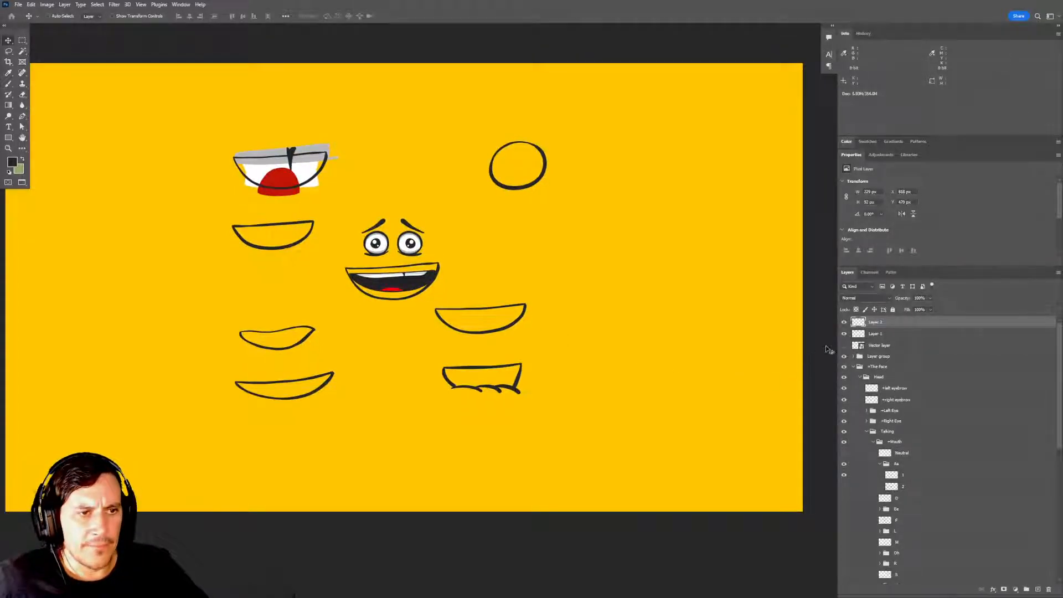
Move the mouth outline layer into the Aa group and nest it in a new group named 1.
{"action": "left_click_drag", "start_coordinate": [877, 323], "coordinate": [919, 481]}
{"action": "scroll", "coordinate": [921, 471], "scroll_direction": "down", "scroll_amount": 1}
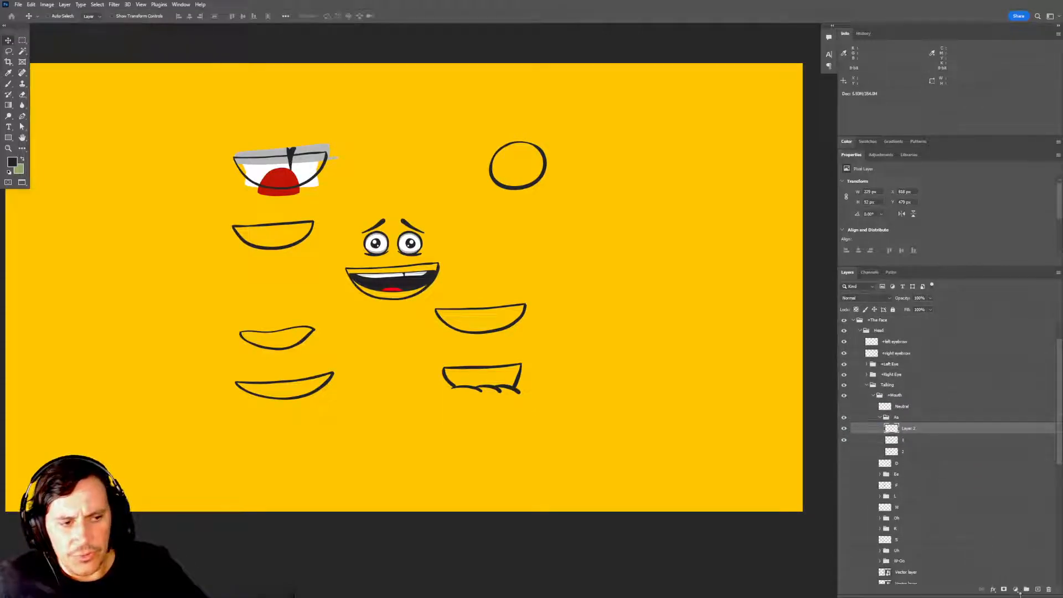
{"action": "left_click", "coordinate": [1026, 590]}
{"action": "double_click", "coordinate": [906, 430]}
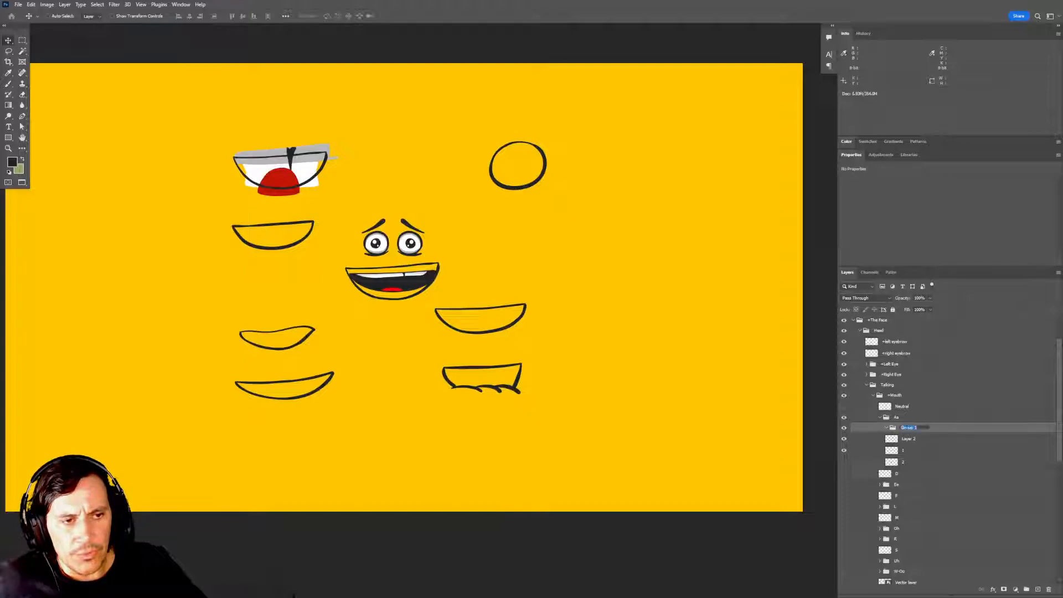
{"action": "type", "text": "1"}
{"action": "key", "text": "Return"}
{"action": "left_click_drag", "start_coordinate": [911, 442], "coordinate": [908, 431]}
Hide the outline group and alternate the original Aa layers 1 and 2 to compare them, leaving layer 2 visible.
{"action": "left_click", "coordinate": [845, 439]}
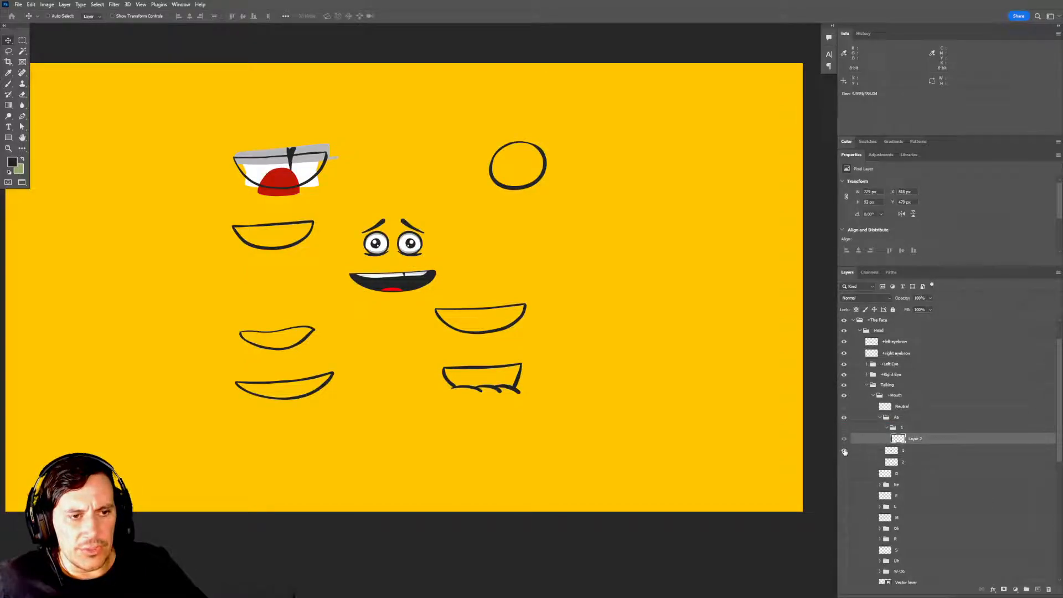
{"action": "left_click", "coordinate": [844, 452]}
{"action": "left_click", "coordinate": [844, 463]}
{"action": "left_click", "coordinate": [845, 462]}
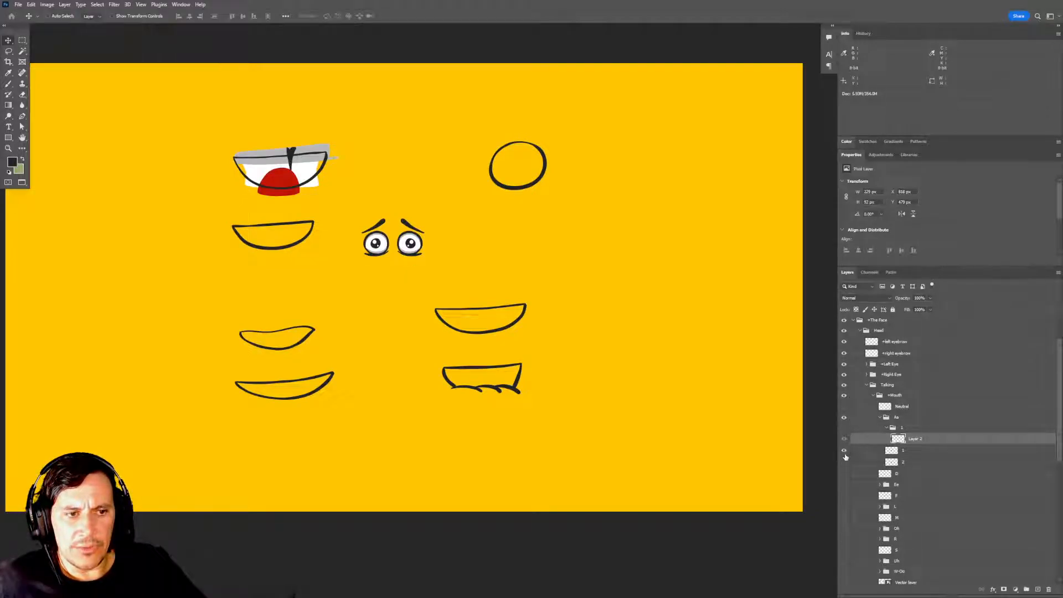
{"action": "left_click", "coordinate": [844, 451]}
{"action": "left_click", "coordinate": [844, 451]}
{"action": "left_click", "coordinate": [844, 462]}
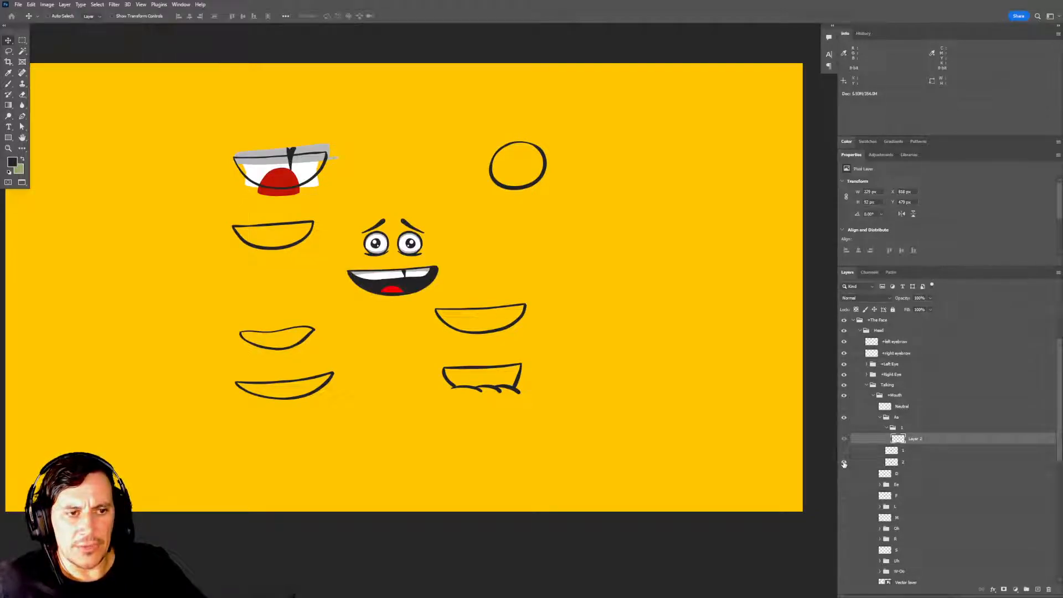
Rename the outline's group to 2, show it, and place it between layers 1 and 2 of the Aa group.
{"action": "double_click", "coordinate": [901, 428]}
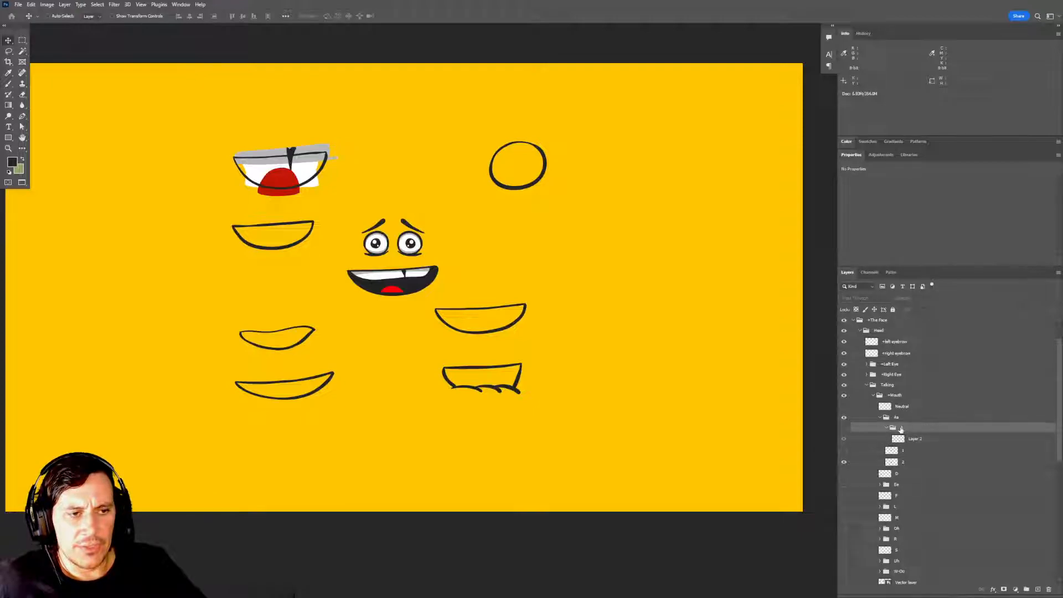
{"action": "type", "text": "2"}
{"action": "key", "text": "Return"}
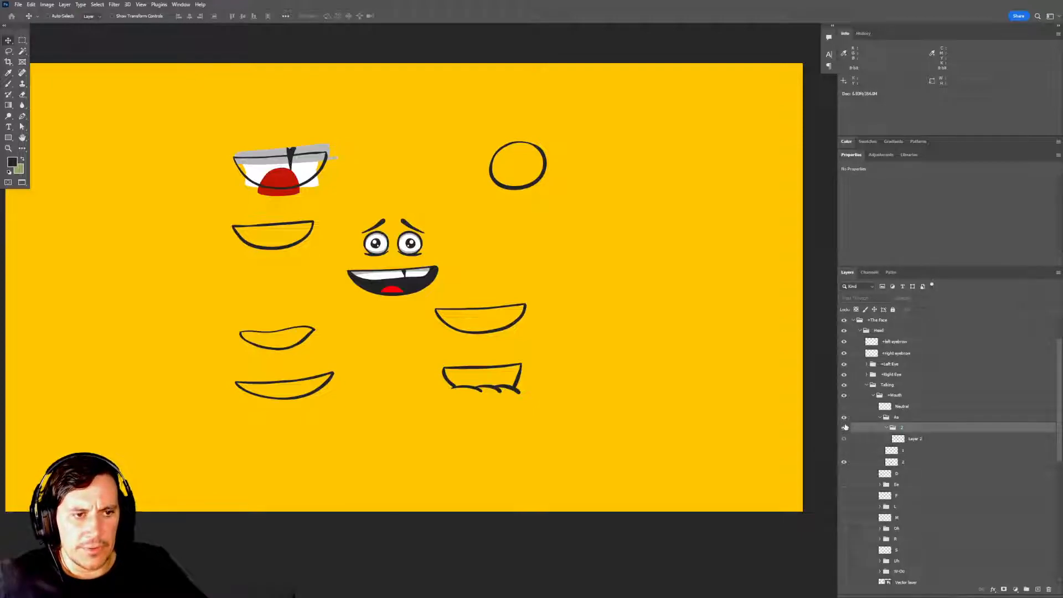
{"action": "left_click", "coordinate": [844, 428]}
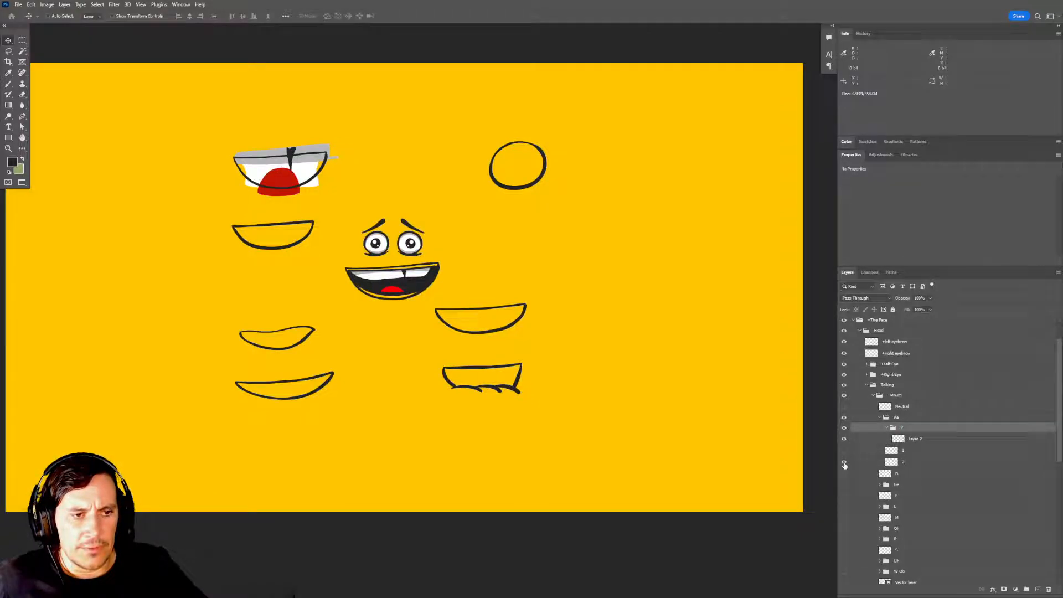
{"action": "left_click_drag", "start_coordinate": [886, 431], "coordinate": [899, 460]}
Show the original Aa layer 2 beneath the new outline to compare them, leaving it hidden.
{"action": "left_click", "coordinate": [845, 451]}
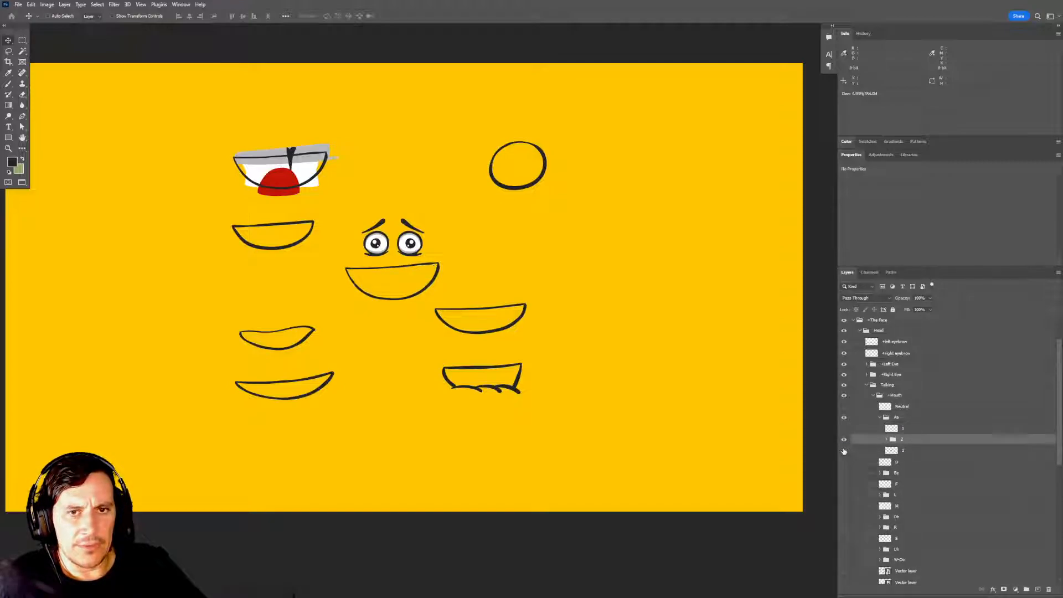
{"action": "left_click", "coordinate": [902, 452]}
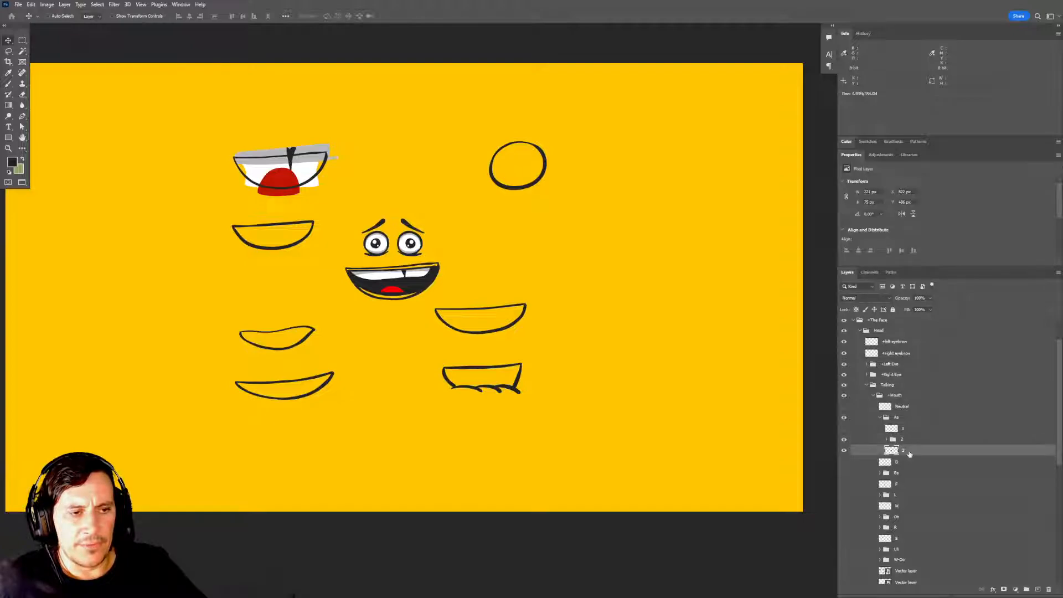
{"action": "left_click", "coordinate": [844, 452]}
Duplicate the outline layer inside group 2 and rename the lower one Base.
{"action": "left_click", "coordinate": [900, 441]}
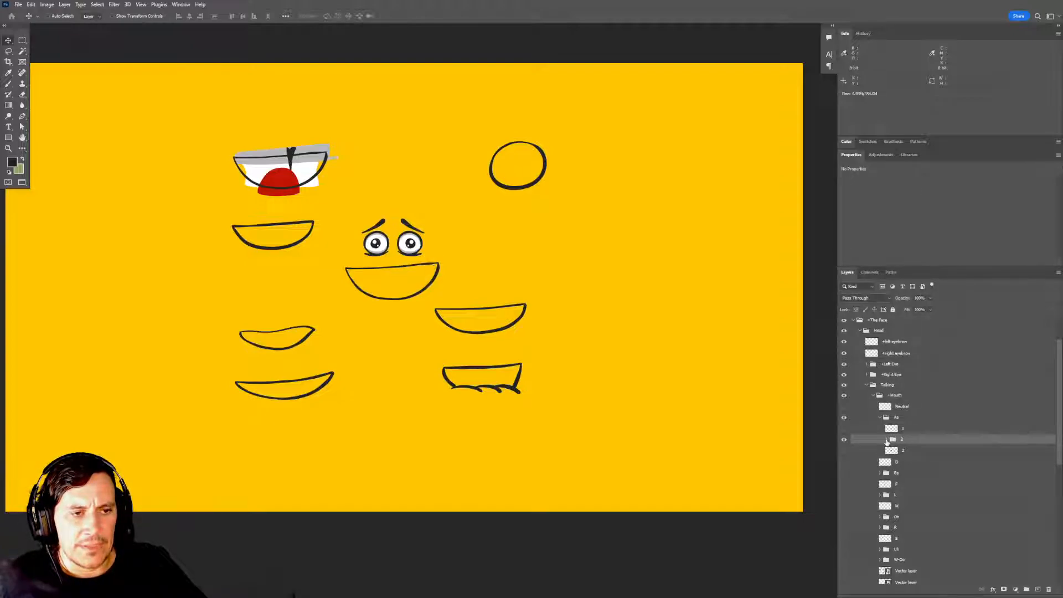
{"action": "left_click", "coordinate": [887, 439]}
{"action": "left_click", "coordinate": [916, 451]}
{"action": "left_click", "coordinate": [845, 451]}
{"action": "left_click", "coordinate": [845, 451]}
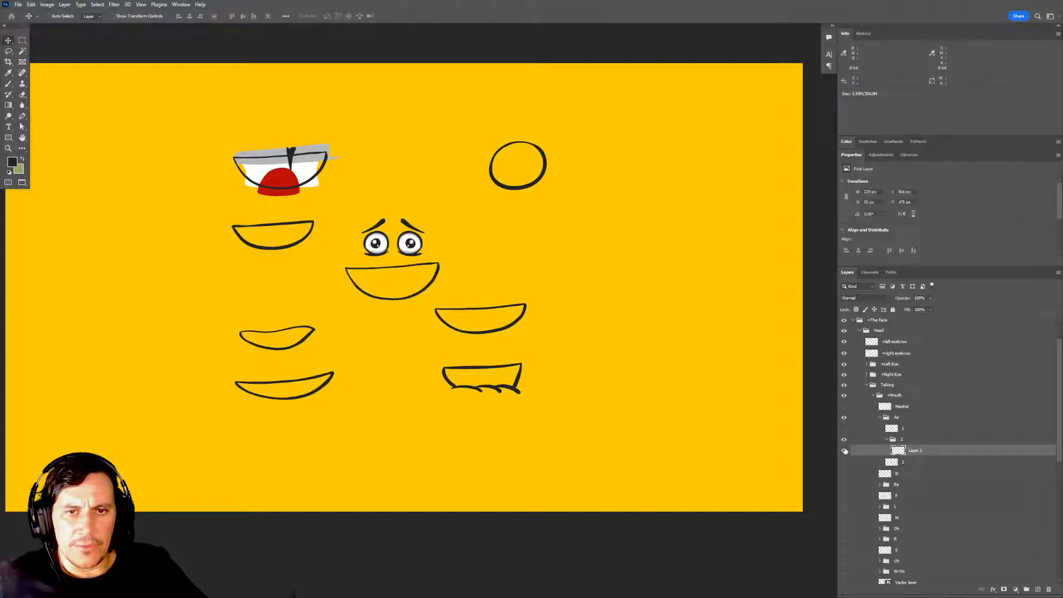
{"action": "key", "text": "ctrl+j"}
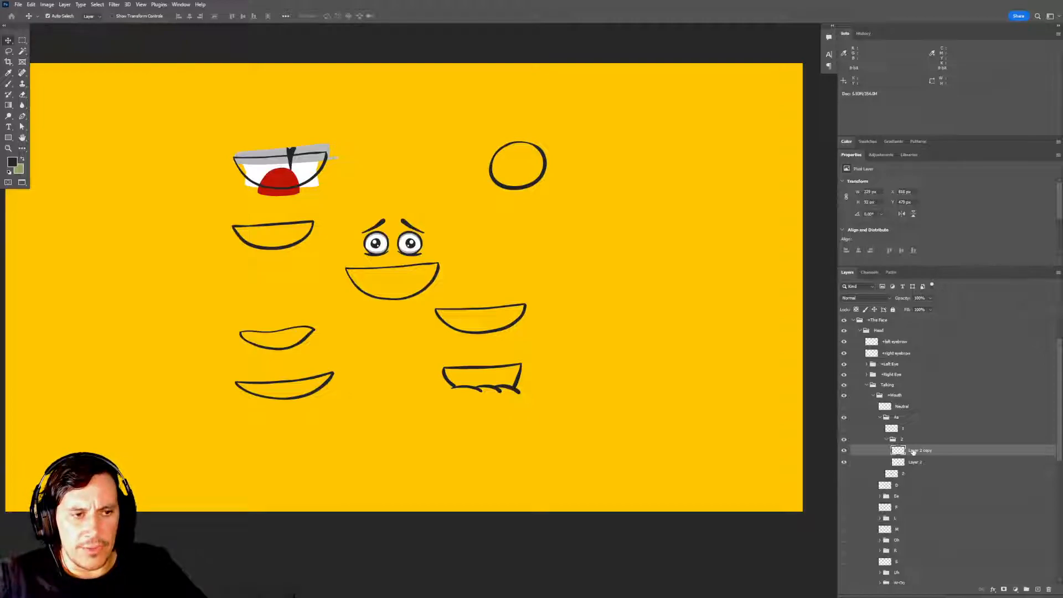
{"action": "double_click", "coordinate": [915, 462]}
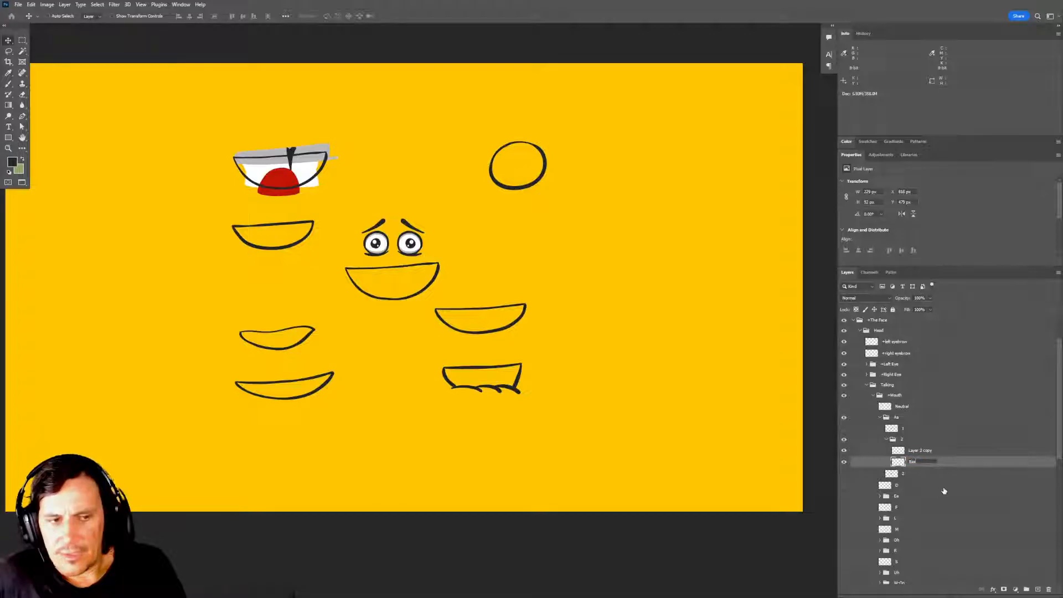
{"action": "type", "text": "Base"}
{"action": "key", "text": "Return"}
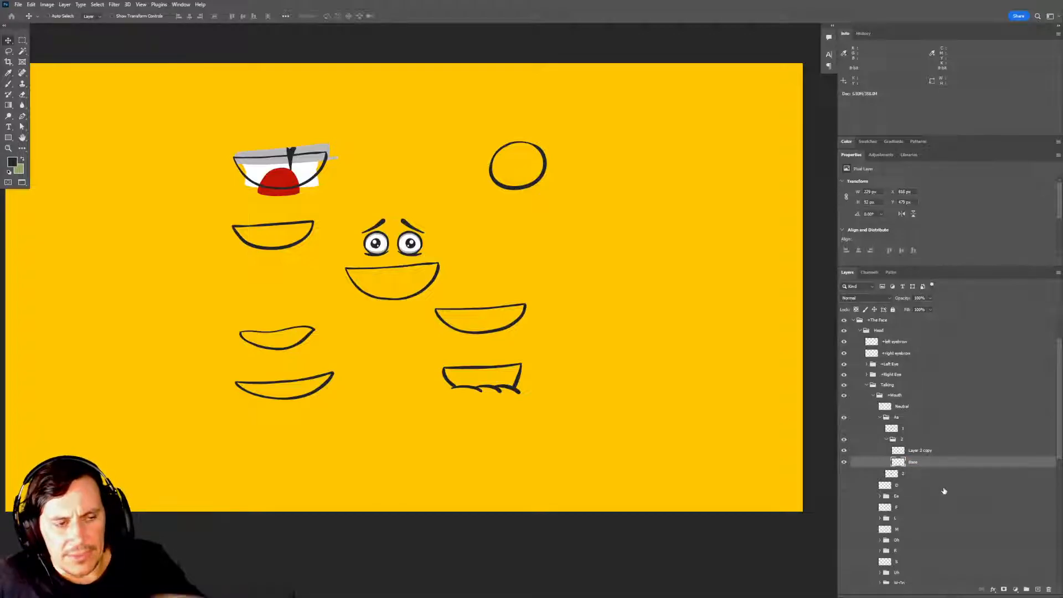
Fill the inside of the mouth on the Base layer with the dark foreground colour using the Paint Bucket.
{"action": "left_click_drag", "start_coordinate": [411, 279], "coordinate": [470, 281]}
{"action": "key", "text": "i"}
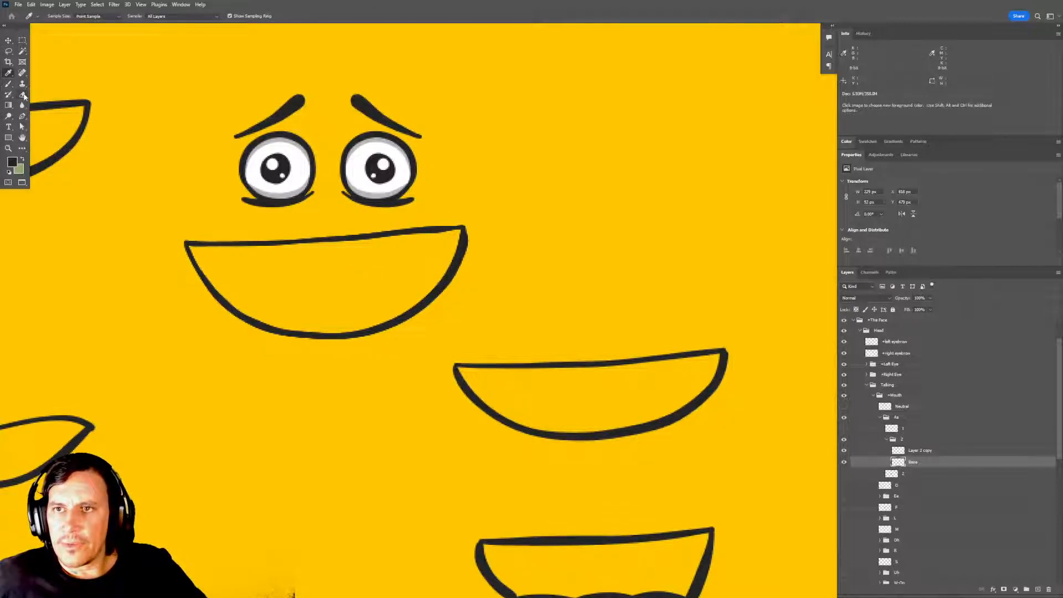
{"action": "right_click", "coordinate": [9, 106]}
{"action": "left_click", "coordinate": [44, 113]}
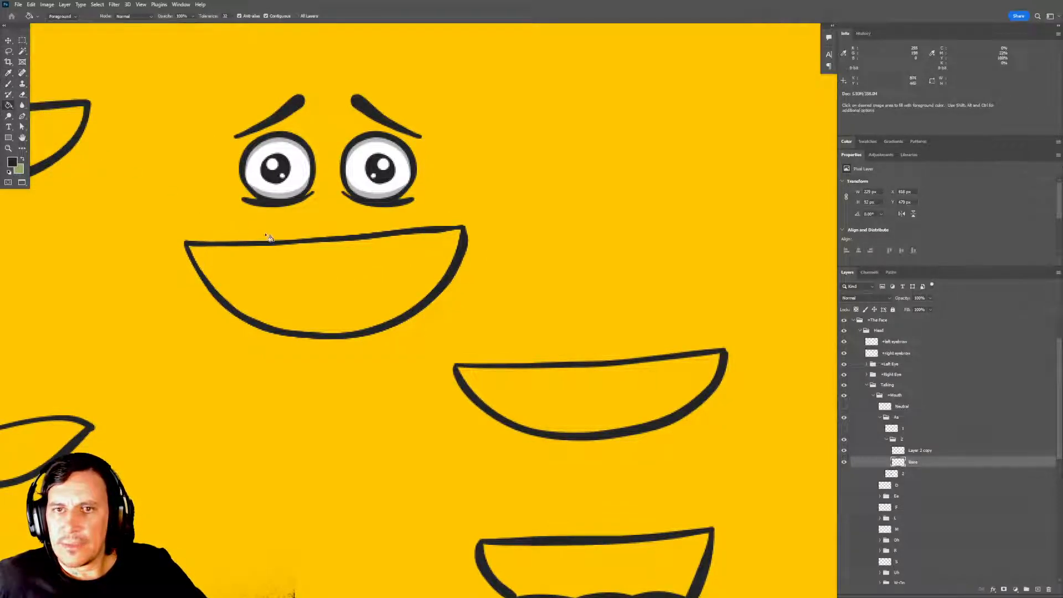
{"action": "left_click", "coordinate": [271, 236]}
{"action": "key", "text": "ctrl+z"}
{"action": "left_click", "coordinate": [320, 276]}
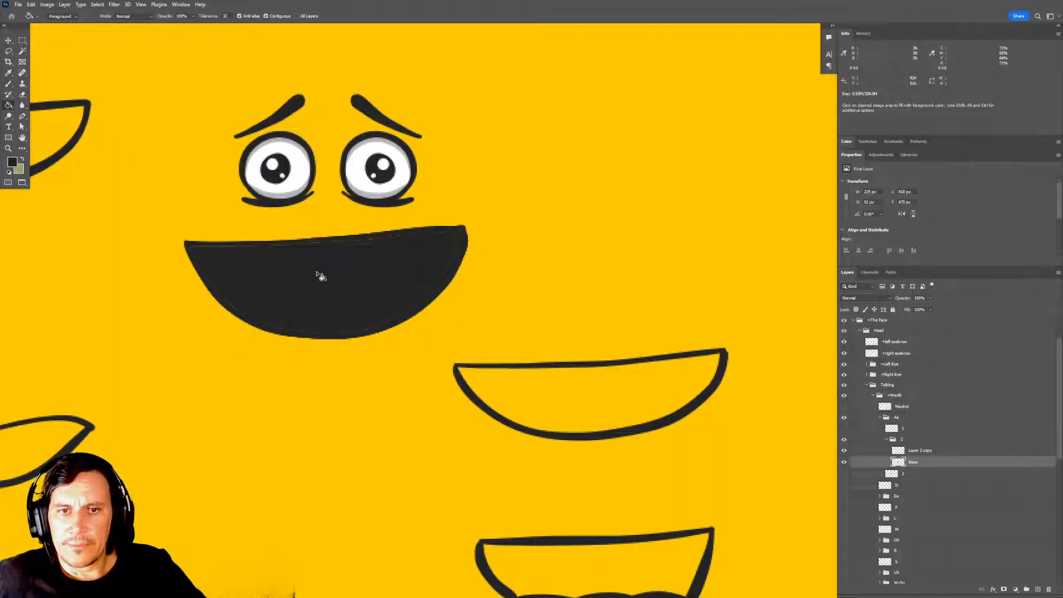
Lasso the mouth interior along its outline, fill the thin gaps with the dark colour, and deselect.
{"action": "key", "text": "m"}
{"action": "scroll", "coordinate": [436, 318], "scroll_direction": "up", "scroll_amount": 5}
{"action": "left_click_drag", "start_coordinate": [402, 284], "coordinate": [481, 367]}
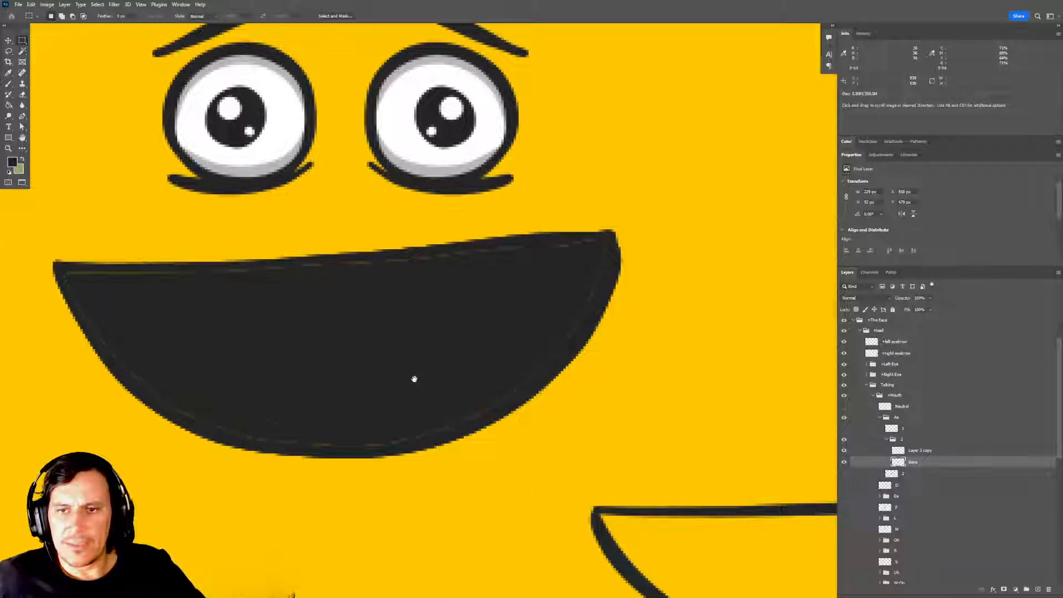
{"action": "left_click_drag", "start_coordinate": [297, 365], "coordinate": [369, 369]}
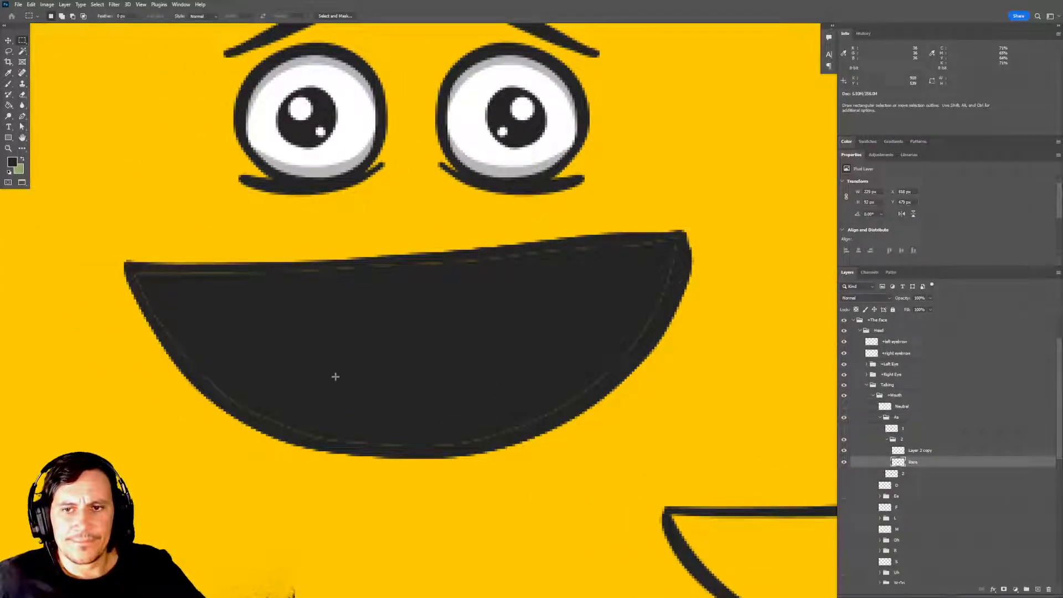
{"action": "key", "text": "l"}
{"action": "mouse_move", "coordinate": [172, 350]}
{"action": "left_mouse_down"}
{"action": "mouse_move", "coordinate": [216, 403]}
{"action": "mouse_move", "coordinate": [262, 428]}
{"action": "mouse_move", "coordinate": [365, 453]}
{"action": "mouse_move", "coordinate": [496, 446]}
{"action": "mouse_move", "coordinate": [607, 399]}
{"action": "mouse_move", "coordinate": [678, 290]}
{"action": "mouse_move", "coordinate": [685, 246]}
{"action": "mouse_move", "coordinate": [672, 237]}
{"action": "mouse_move", "coordinate": [477, 260]}
{"action": "mouse_move", "coordinate": [131, 275]}
{"action": "mouse_move", "coordinate": [178, 356]}
{"action": "left_mouse_up"}
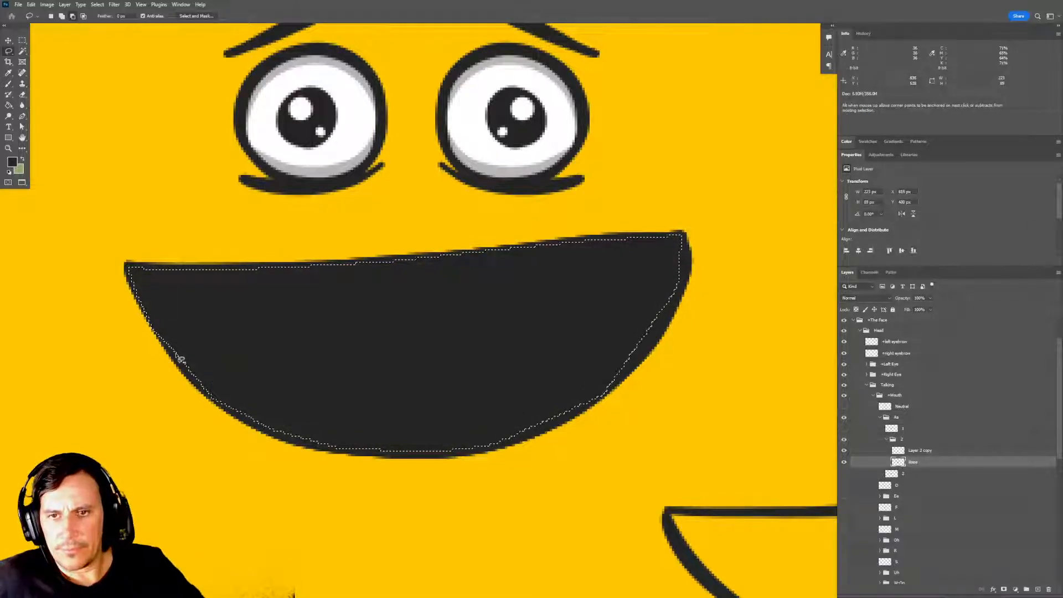
{"action": "key", "text": "ctrl+d"}
{"action": "key", "text": "m"}
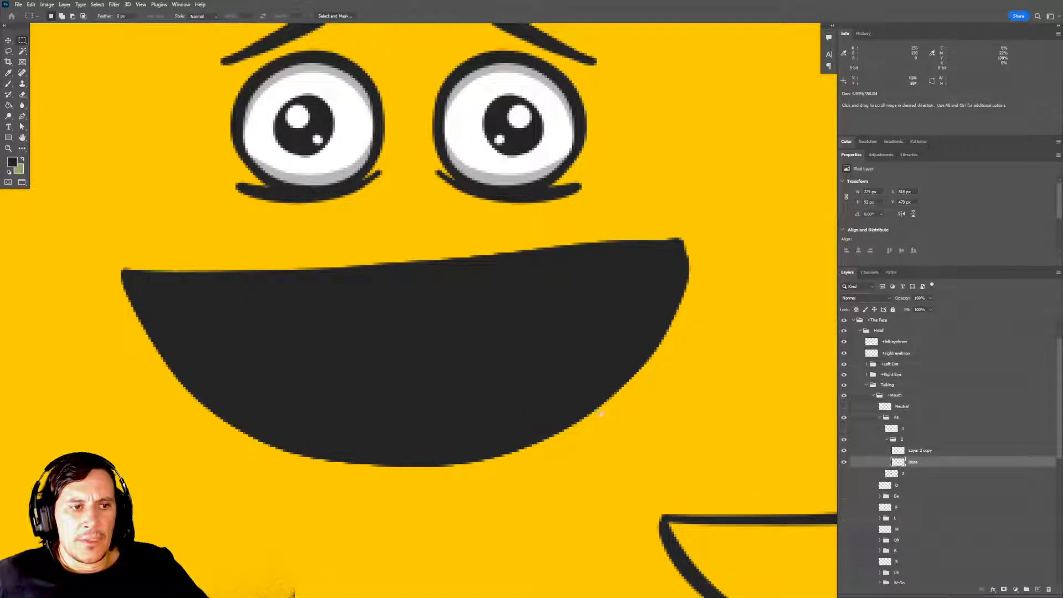
Hide the Base layer and rename the outline copy above it Overlay.
{"action": "left_click", "coordinate": [843, 462]}
{"action": "left_click", "coordinate": [843, 450]}
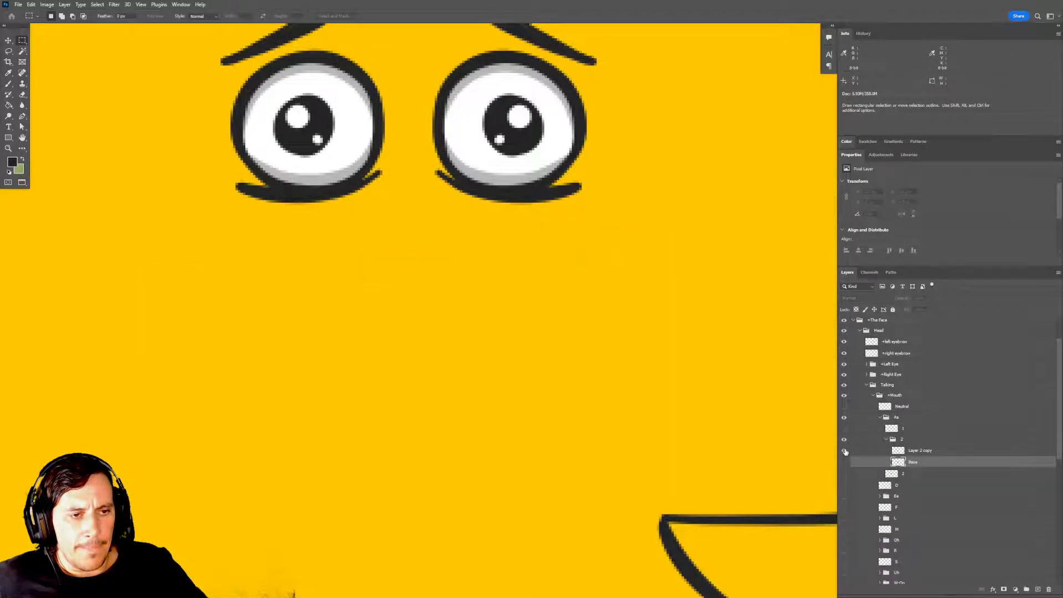
{"action": "left_click", "coordinate": [843, 451]}
{"action": "double_click", "coordinate": [920, 451]}
{"action": "type", "text": "Overlay"}
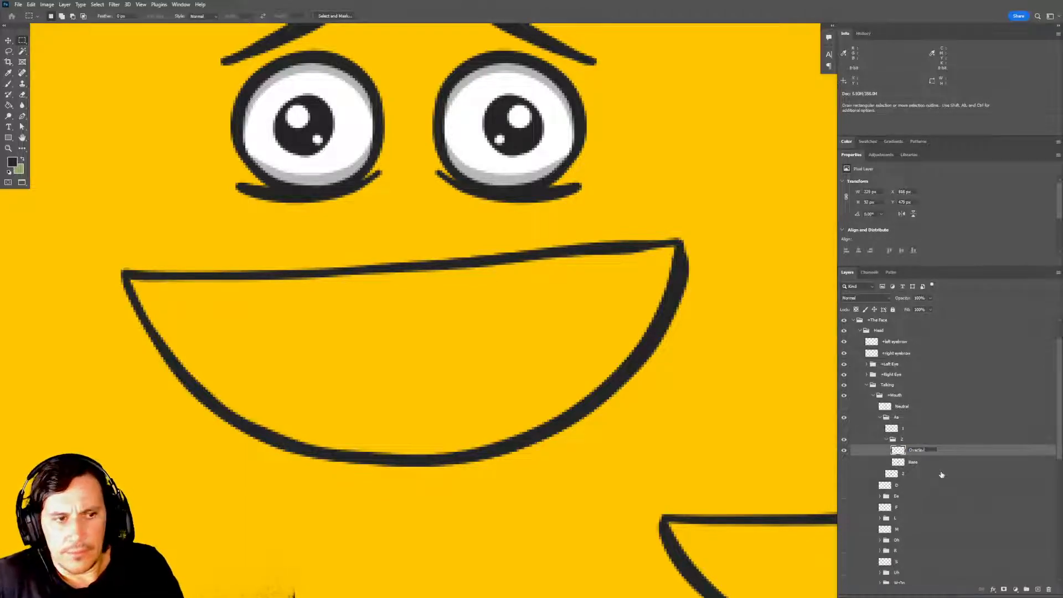
{"action": "key", "text": "Return"}
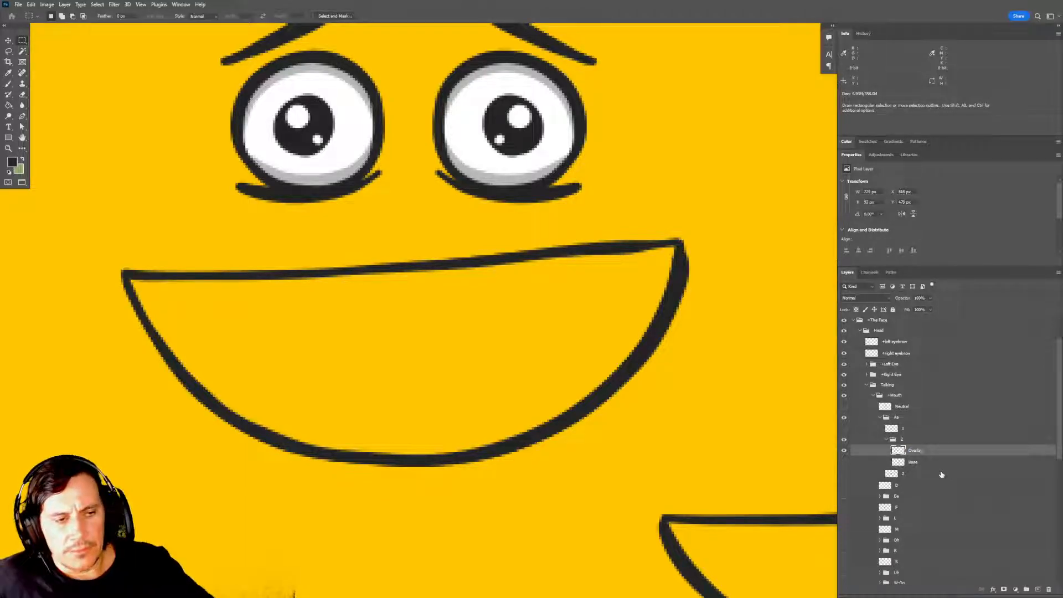
Duplicate the Base layer and rename the copy Mask.
{"action": "left_click", "coordinate": [930, 468]}
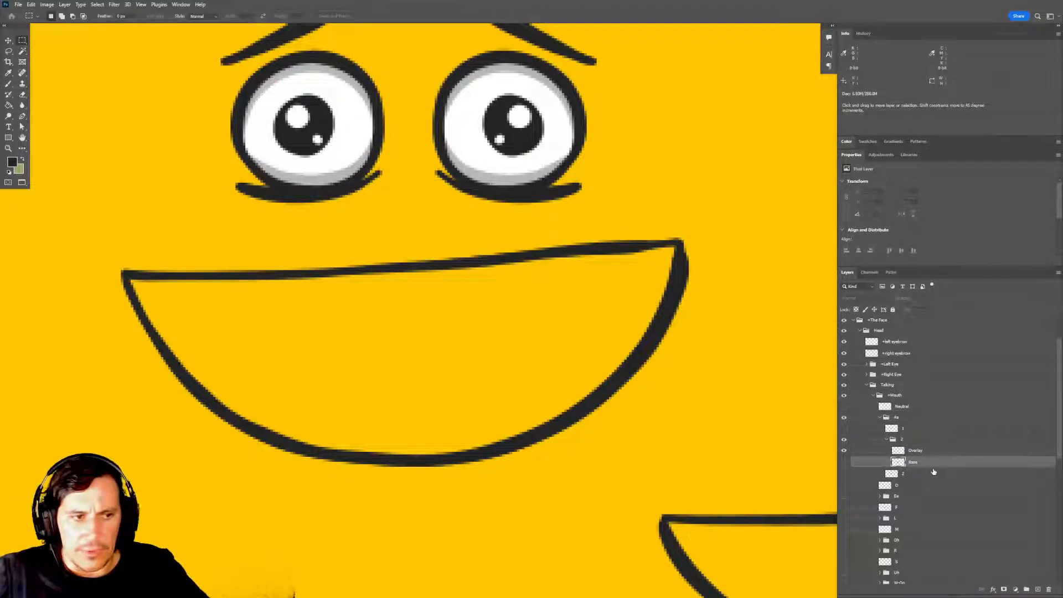
{"action": "key", "text": "ctrl+j"}
{"action": "double_click", "coordinate": [918, 462]}
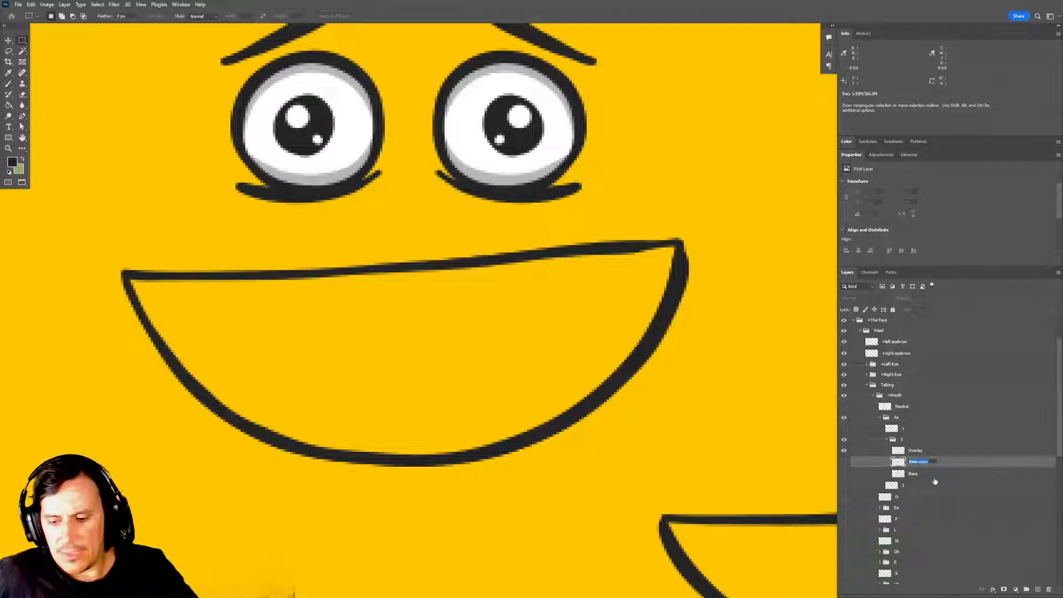
{"action": "type", "text": "M"}
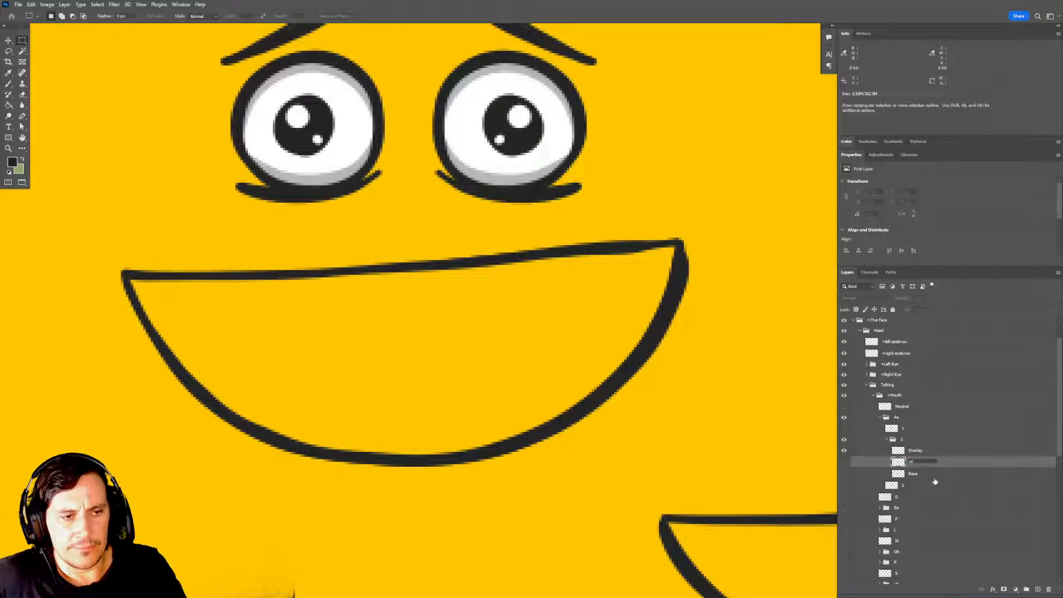
{"action": "type", "text": "ask"}
{"action": "key", "text": "Return"}
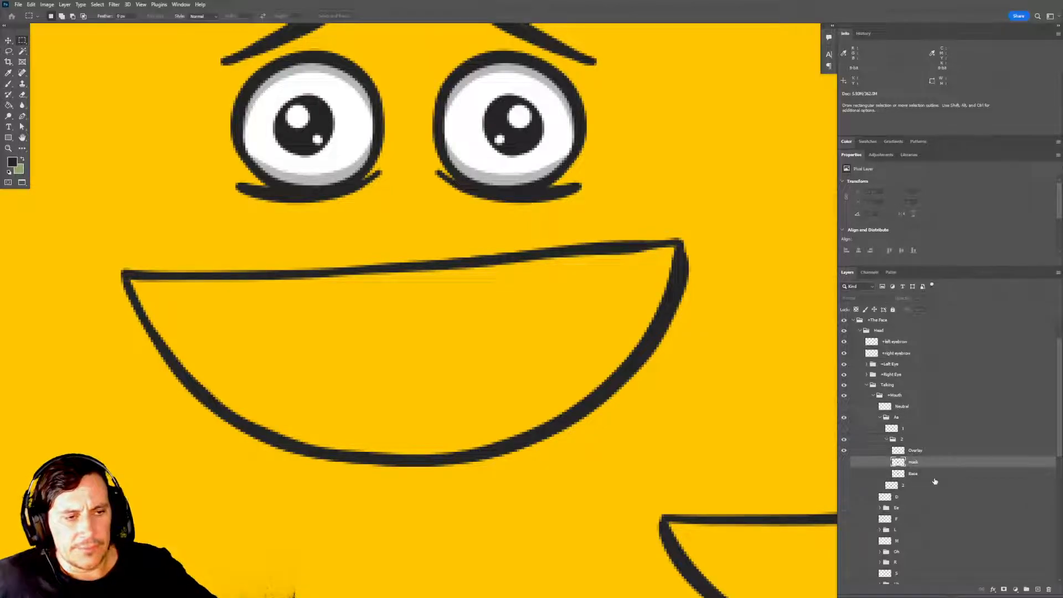
Duplicate the layer group that holds the teeth and tongue artwork above The Face group.
{"action": "left_click", "coordinate": [844, 462]}
{"action": "left_click", "coordinate": [844, 462]}
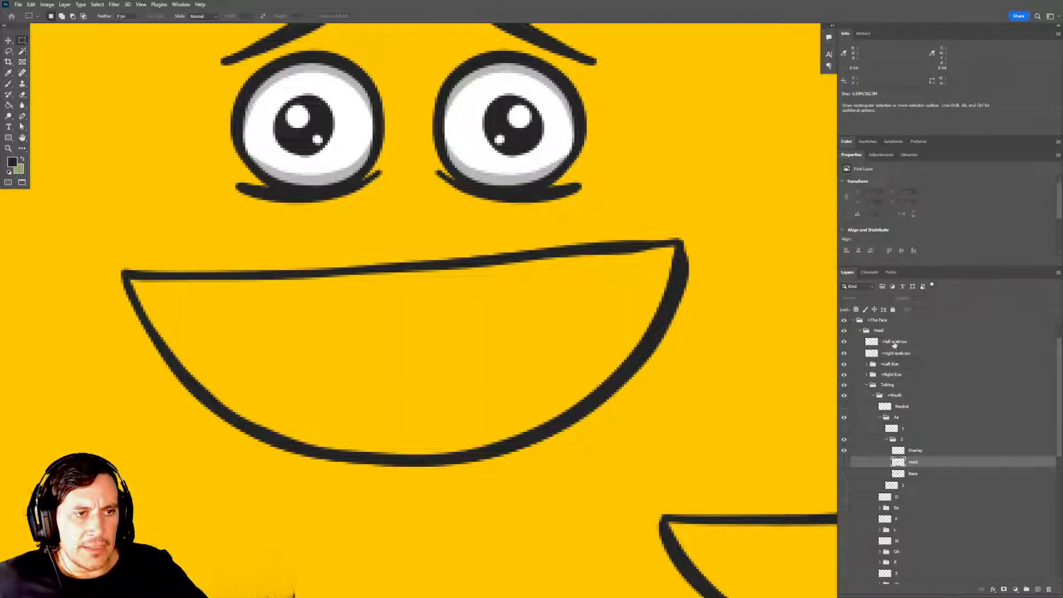
{"action": "scroll", "coordinate": [880, 344], "scroll_direction": "up", "scroll_amount": 3}
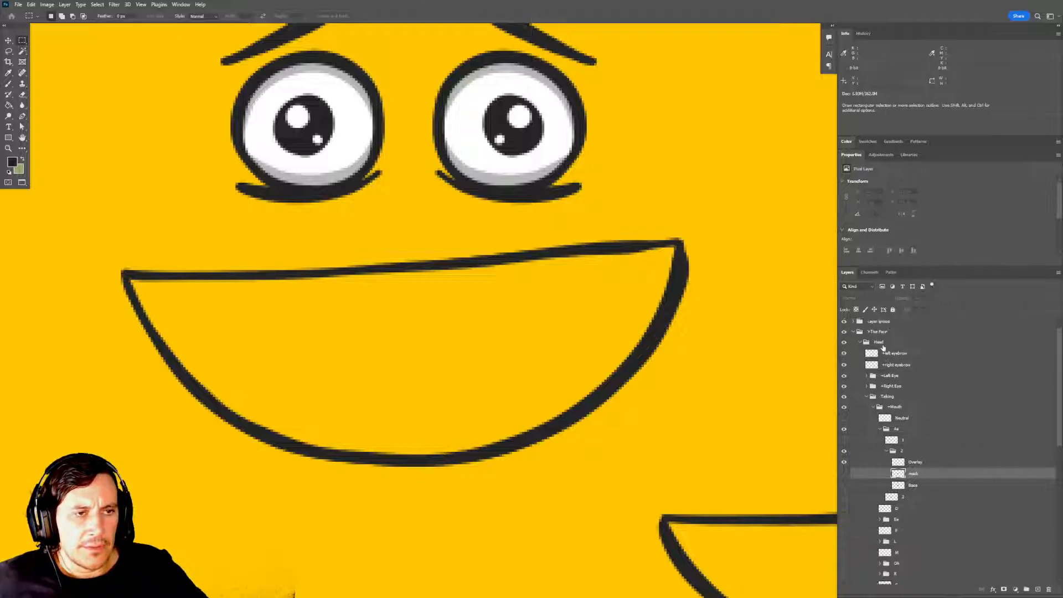
{"action": "left_click", "coordinate": [844, 323]}
{"action": "left_click", "coordinate": [844, 323]}
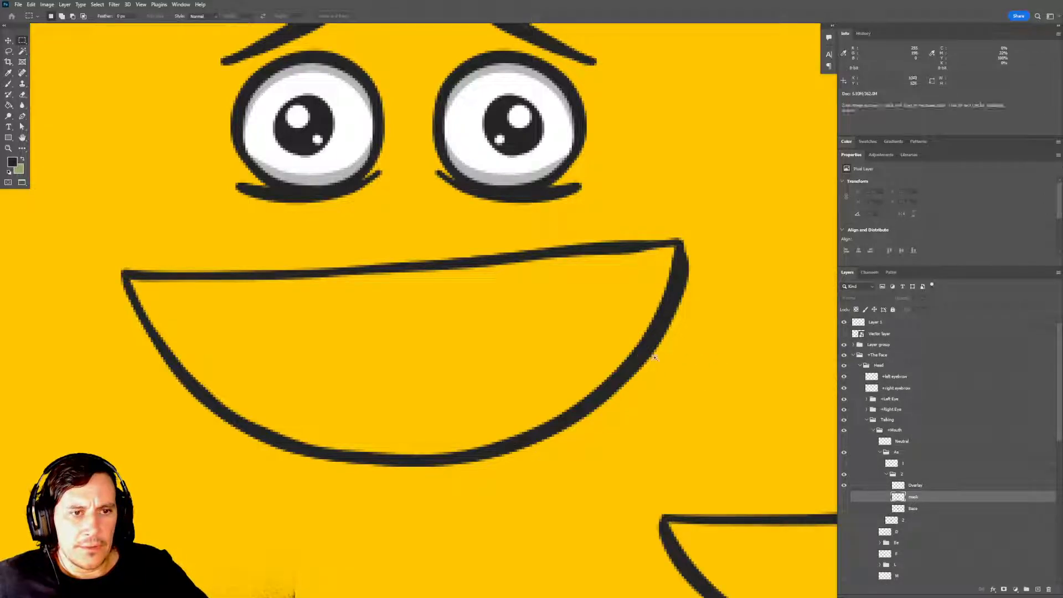
{"action": "left_click", "coordinate": [640, 355], "text": "alt"}
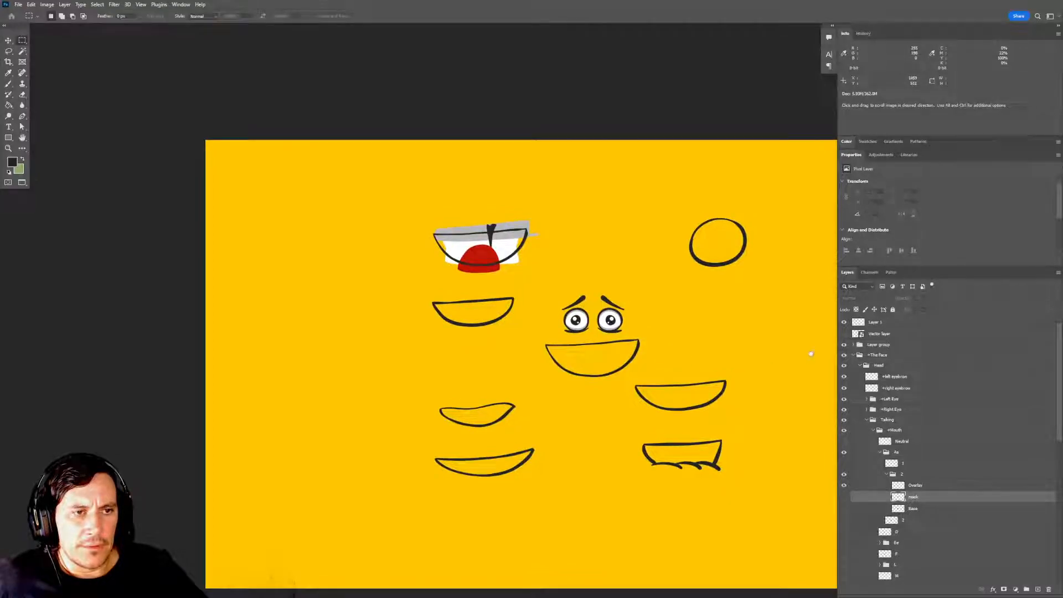
{"action": "left_click", "coordinate": [881, 345]}
{"action": "left_click", "coordinate": [844, 345]}
{"action": "left_click", "coordinate": [844, 345]}
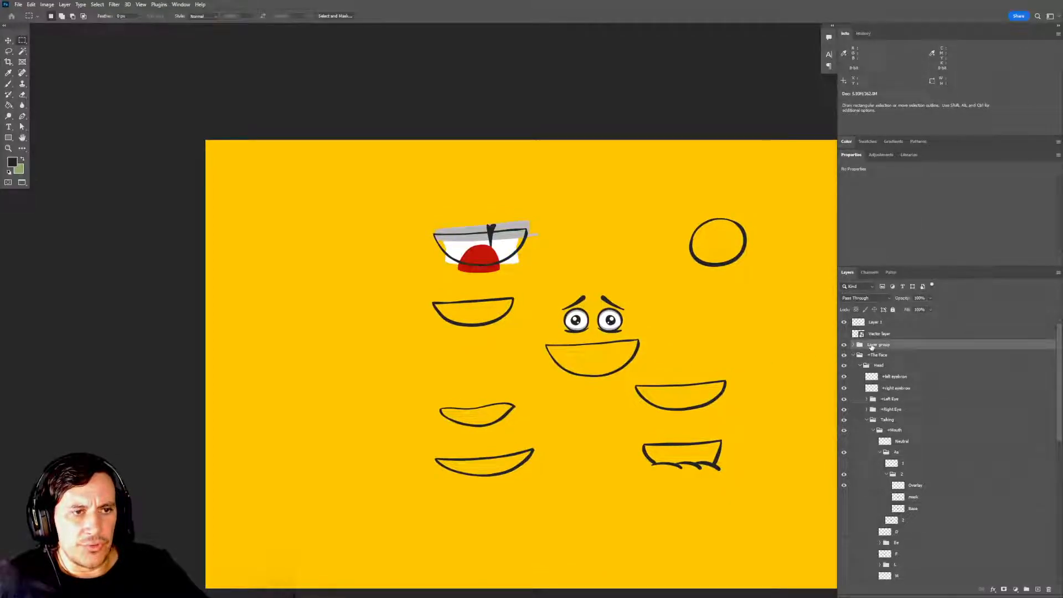
{"action": "left_click_drag", "start_coordinate": [880, 345], "coordinate": [1038, 589]}
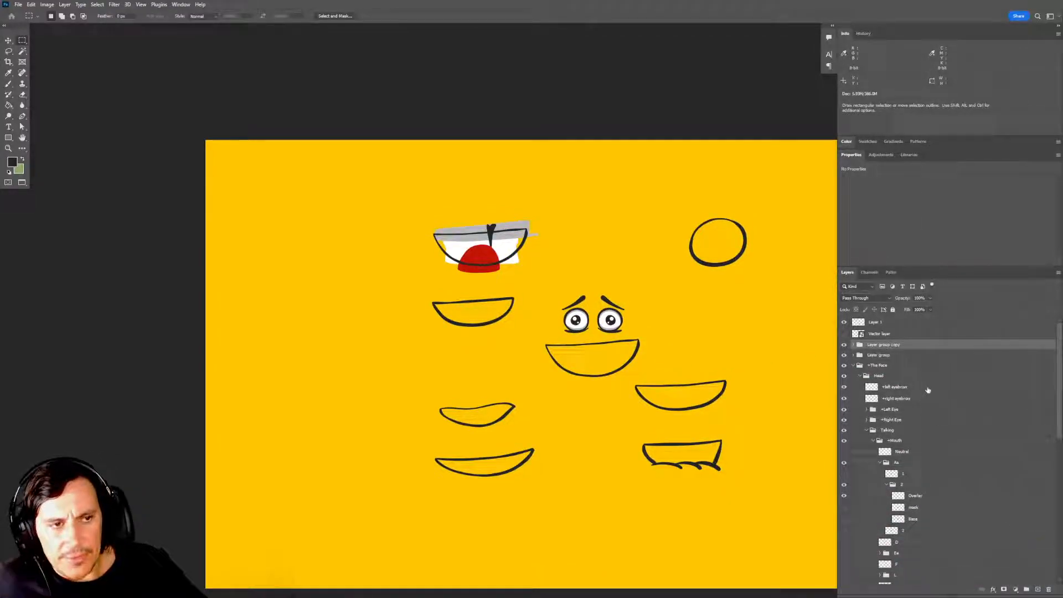
Rename the group copy Mouth Content and place it between the Overlay and Mask layers in the Aa mouth's frame 2 group.
{"action": "double_click", "coordinate": [887, 346]}
{"action": "type", "text": "M"}
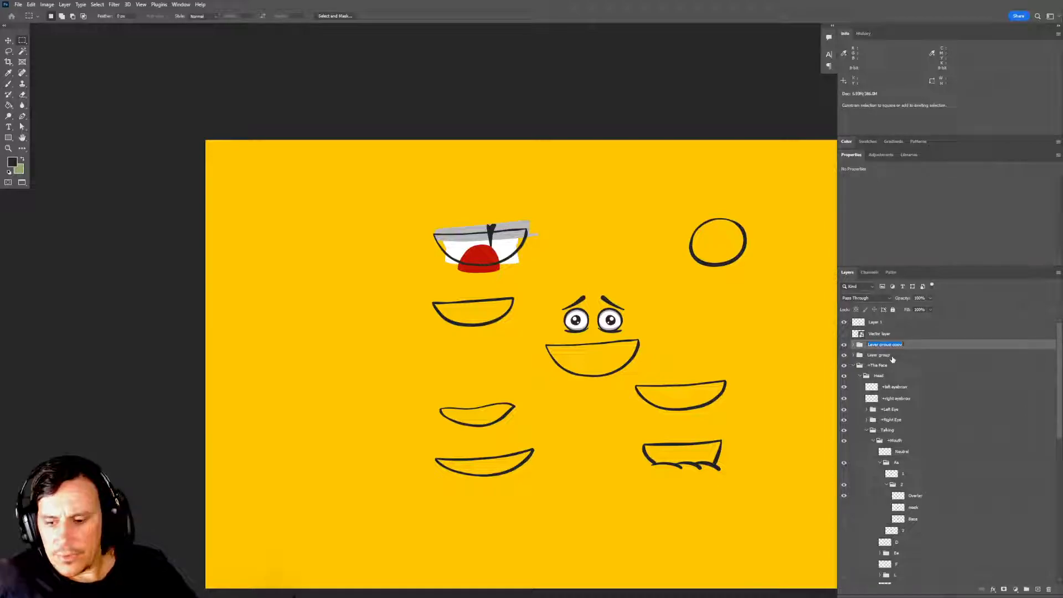
{"action": "type", "text": "outh Cont"}
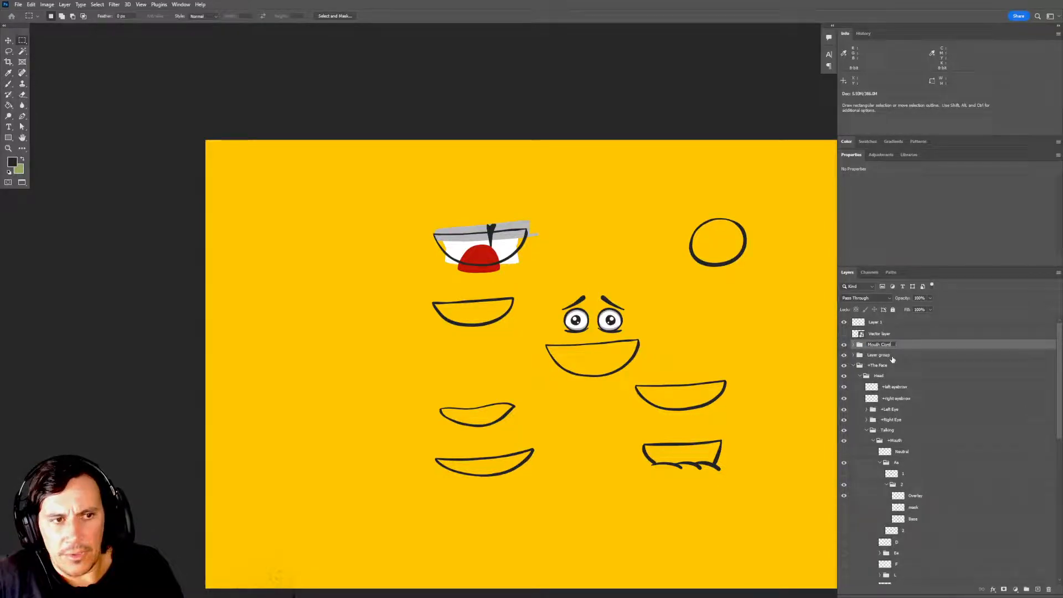
{"action": "type", "text": "ent"}
{"action": "key", "text": "Return"}
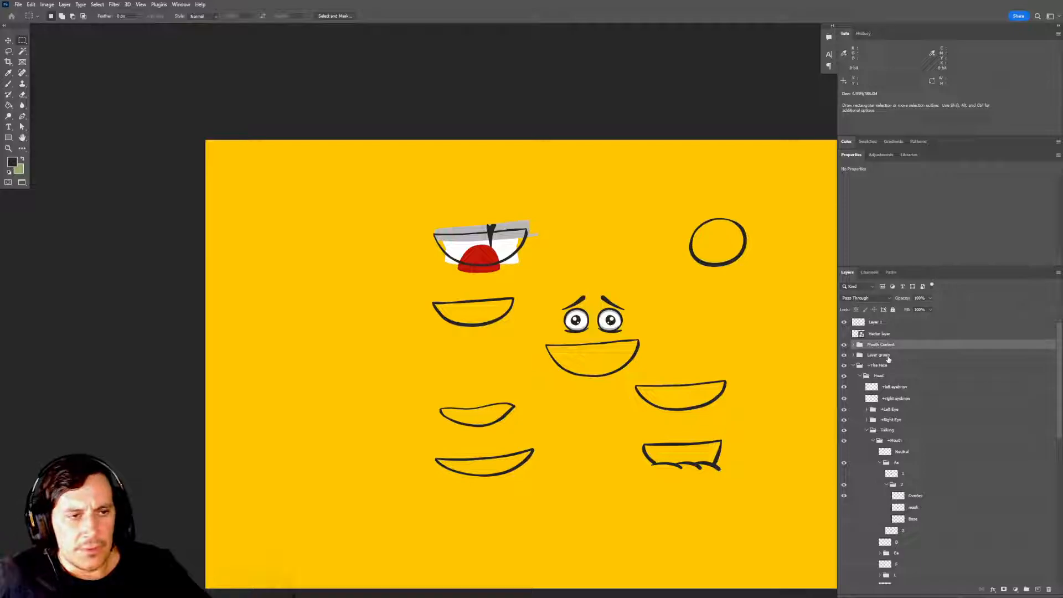
{"action": "left_click_drag", "start_coordinate": [878, 345], "coordinate": [891, 513]}
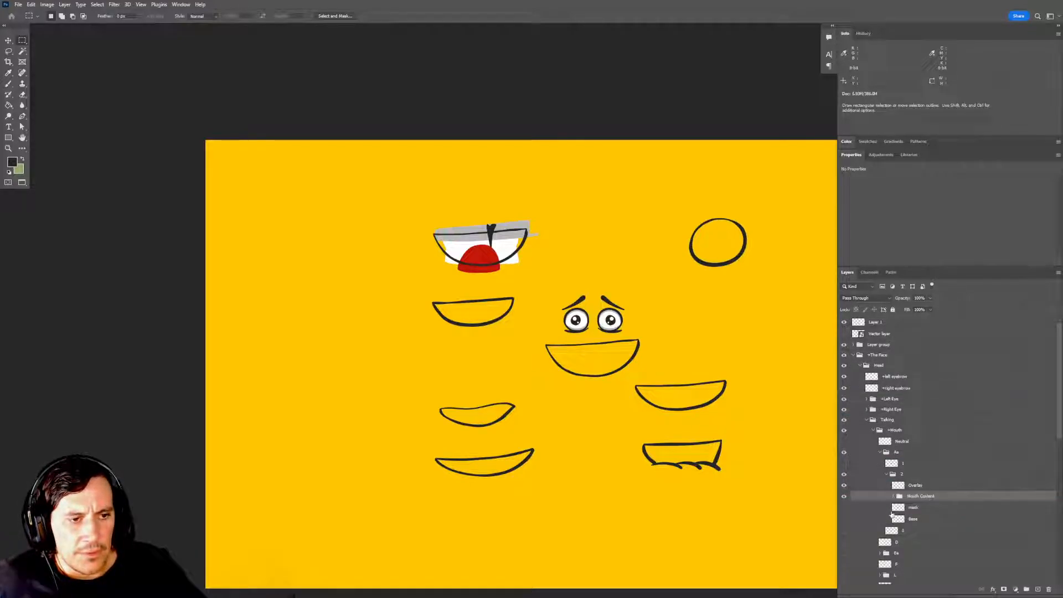
Move the Mouth Content artwork over the open mouth outline below the puppet's eyes.
{"action": "scroll", "coordinate": [913, 474], "scroll_direction": "down", "scroll_amount": 3}
{"action": "left_click_drag", "start_coordinate": [750, 445], "coordinate": [730, 411]}
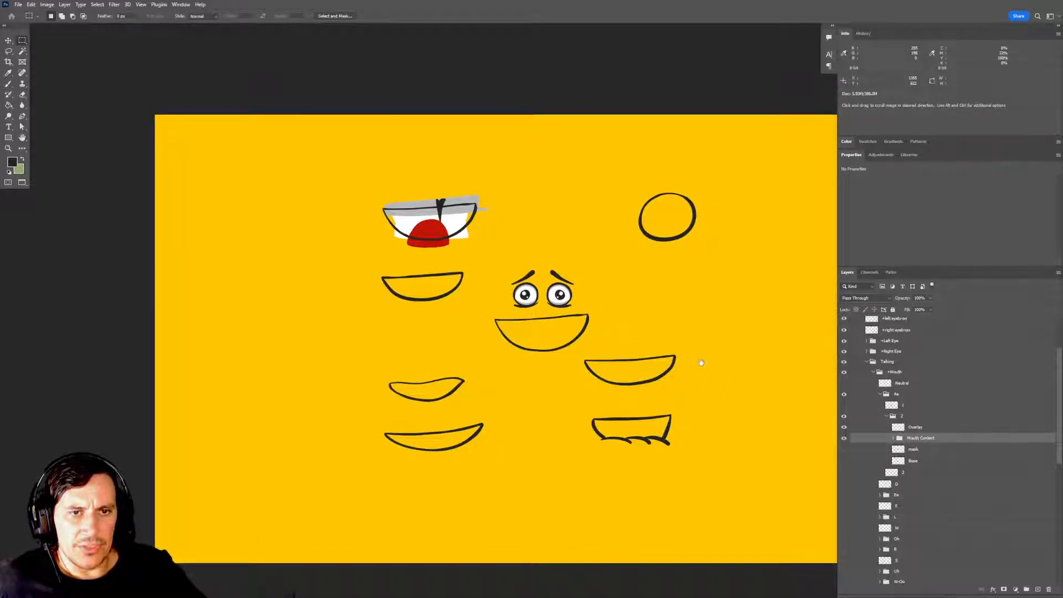
{"action": "key", "text": "v"}
{"action": "left_click_drag", "start_coordinate": [475, 246], "coordinate": [589, 355]}
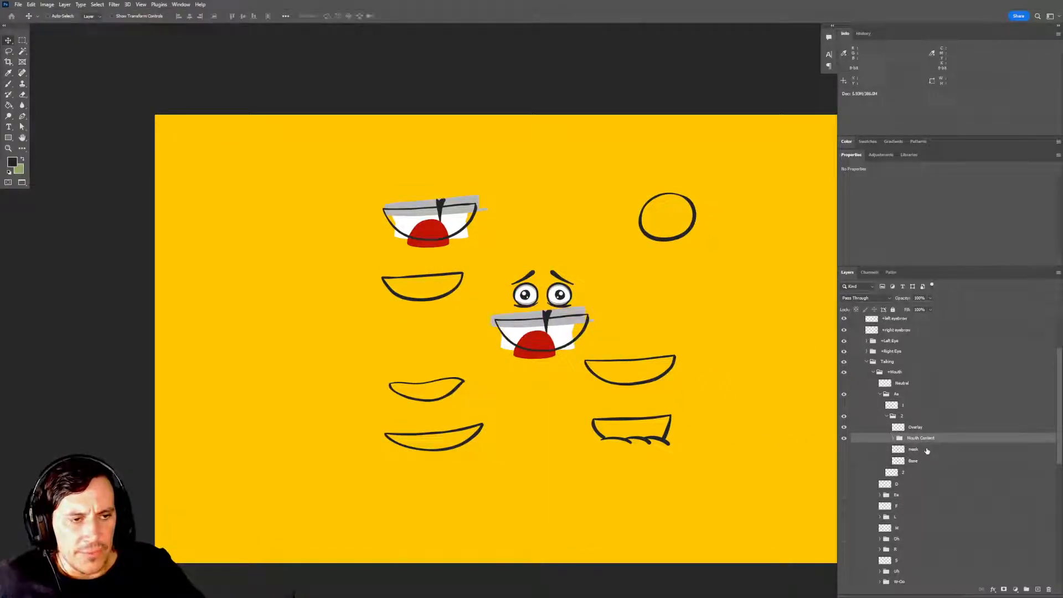
Load the Mask layer's shape as a selection and apply it as a layer mask on the Mouth Content group.
{"action": "left_click", "coordinate": [924, 449]}
{"action": "left_click", "coordinate": [898, 451], "text": "ctrl"}
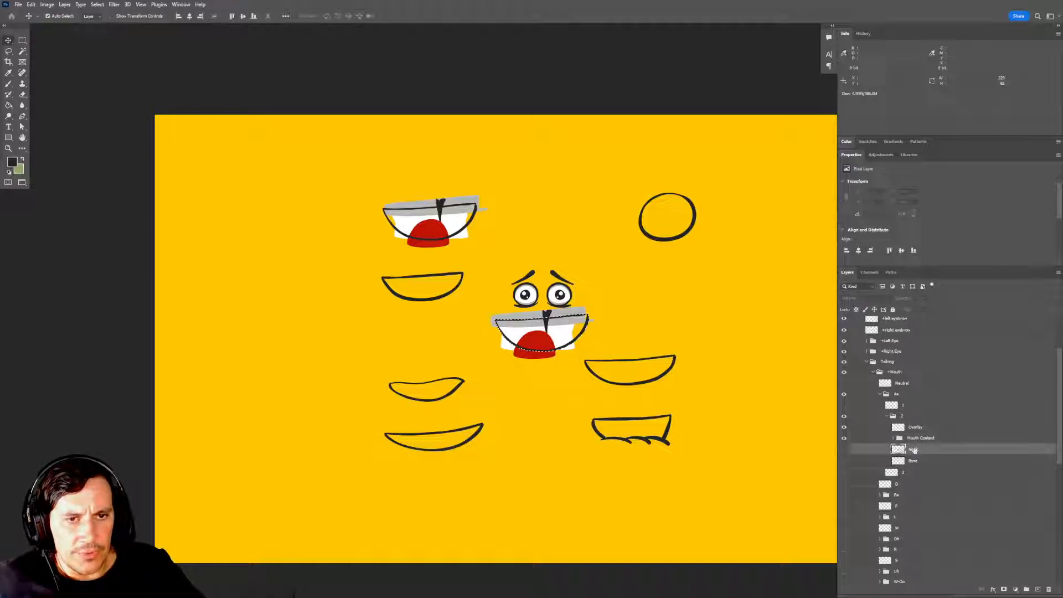
{"action": "left_click", "coordinate": [921, 438]}
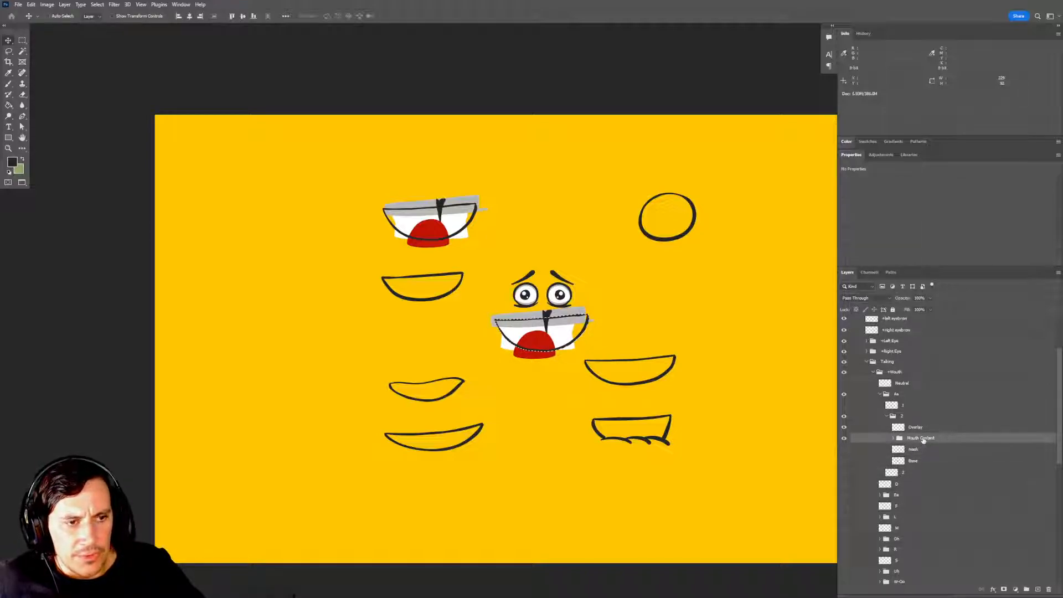
{"action": "left_click", "coordinate": [1003, 589]}
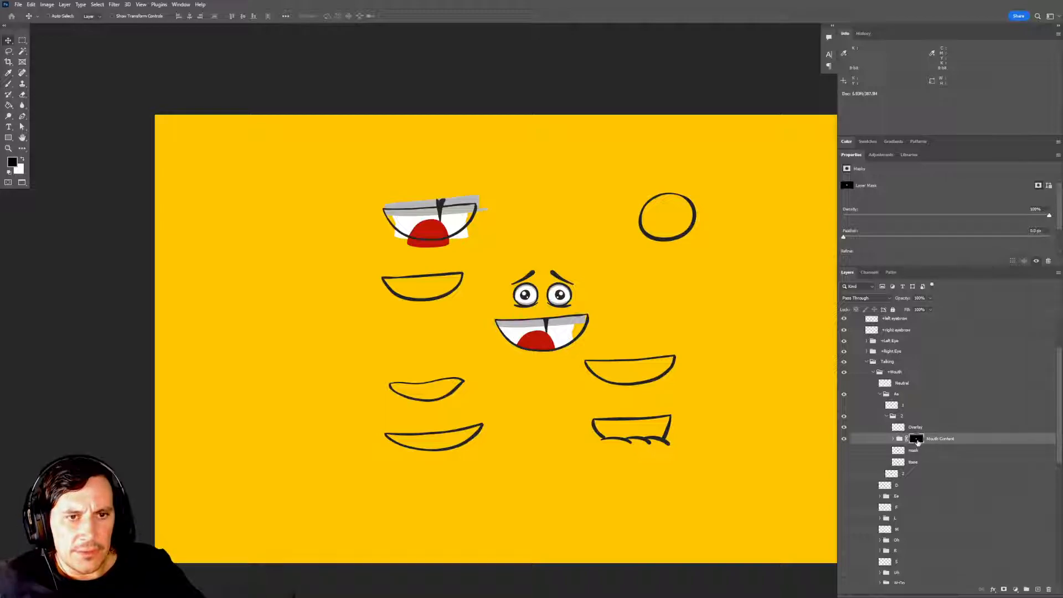
Unlink the layer mask from the Mouth Content group and shift the teeth and tongue slightly up and right inside the mouth.
{"action": "left_click", "coordinate": [906, 439]}
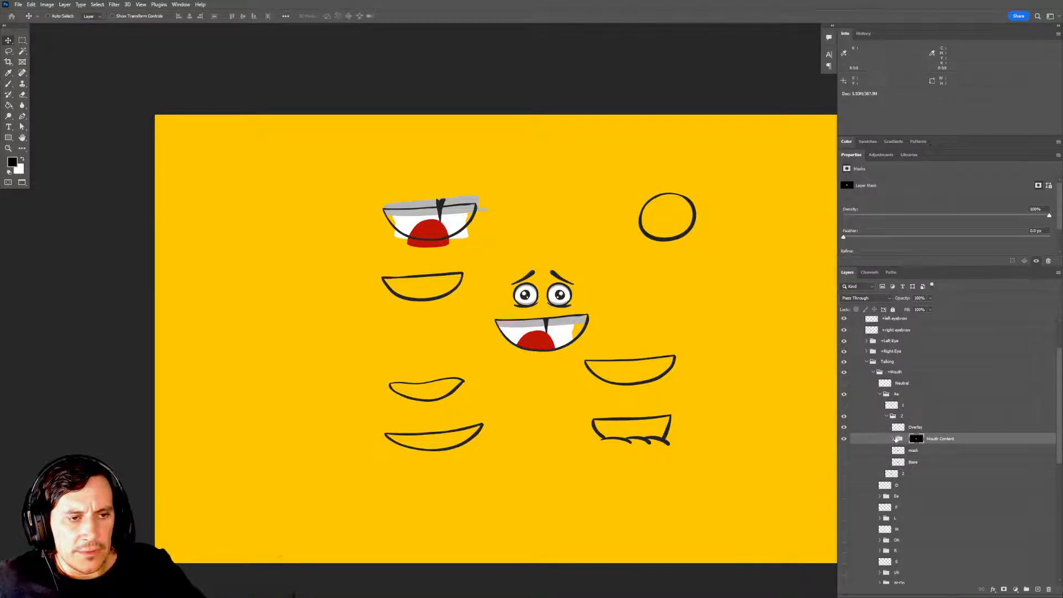
{"action": "left_click", "coordinate": [900, 439]}
{"action": "mouse_move", "coordinate": [572, 370]}
{"action": "left_mouse_down"}
{"action": "mouse_move", "coordinate": [588, 364]}
{"action": "mouse_move", "coordinate": [568, 363]}
{"action": "mouse_move", "coordinate": [579, 359]}
{"action": "left_mouse_up"}
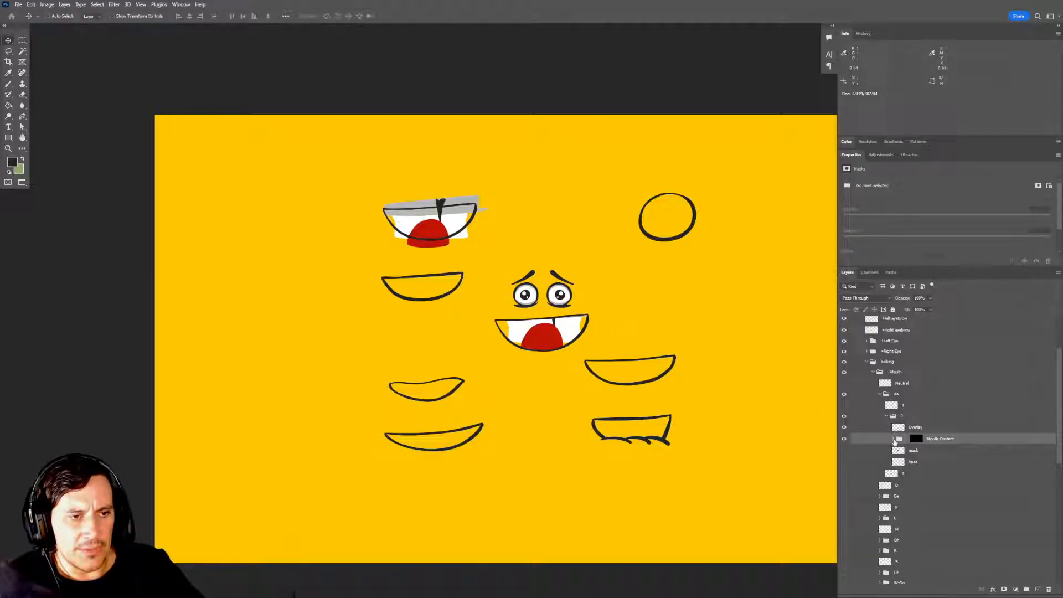
Expand the Mouth Content group and rename its two lowest vector layers bottom teeth and top teeth.
{"action": "left_click", "coordinate": [894, 439]}
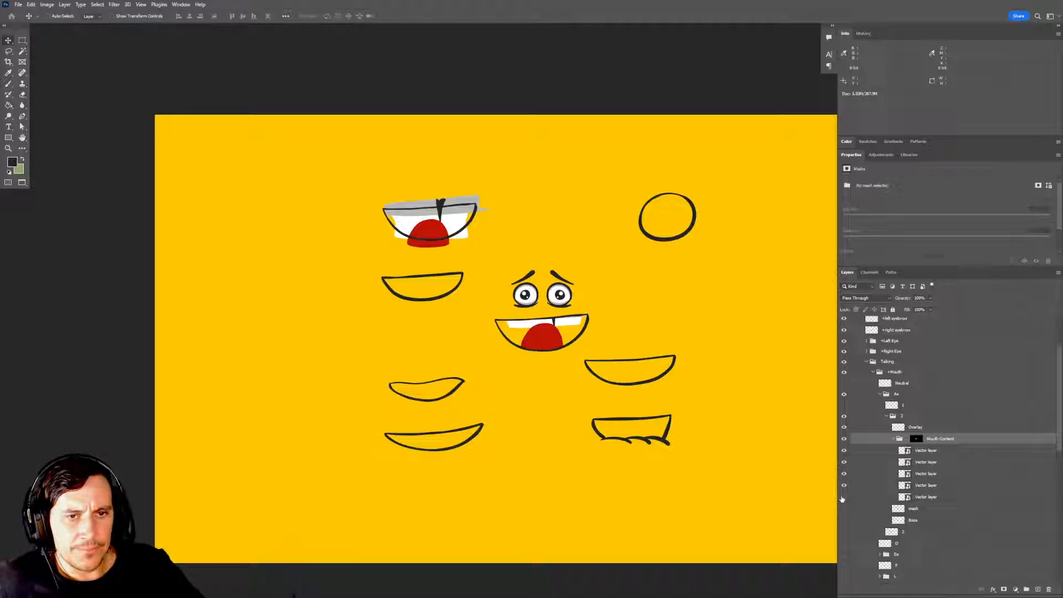
{"action": "double_click", "coordinate": [926, 497]}
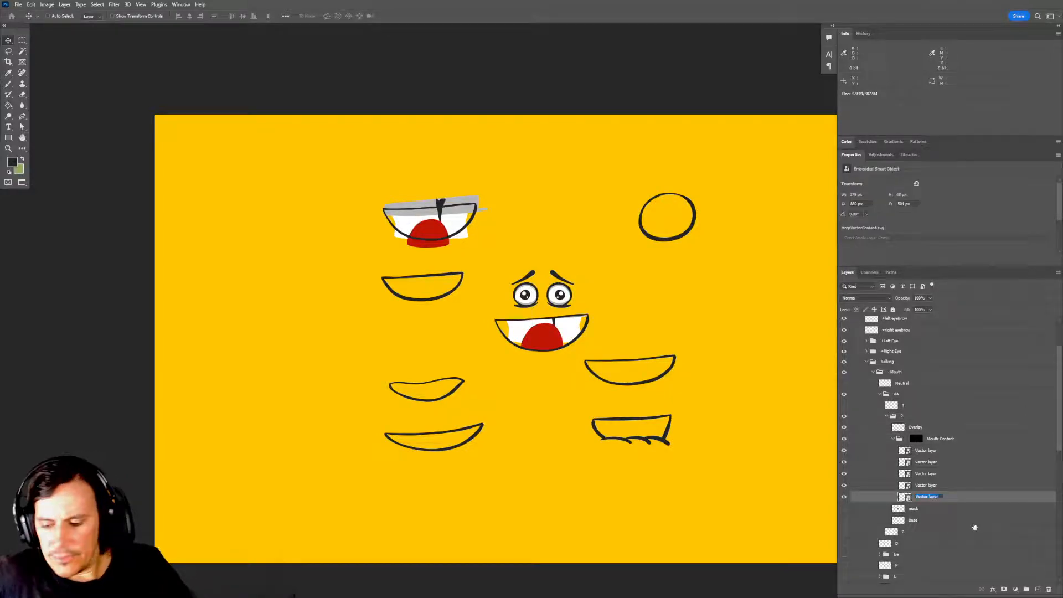
{"action": "type", "text": "bottom teeth"}
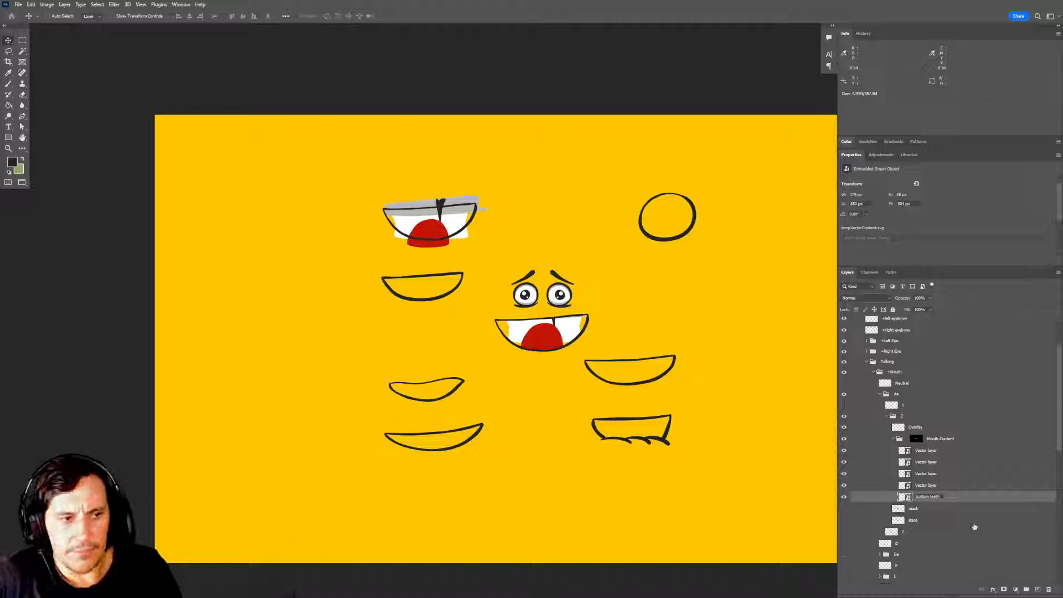
{"action": "key", "text": "Return"}
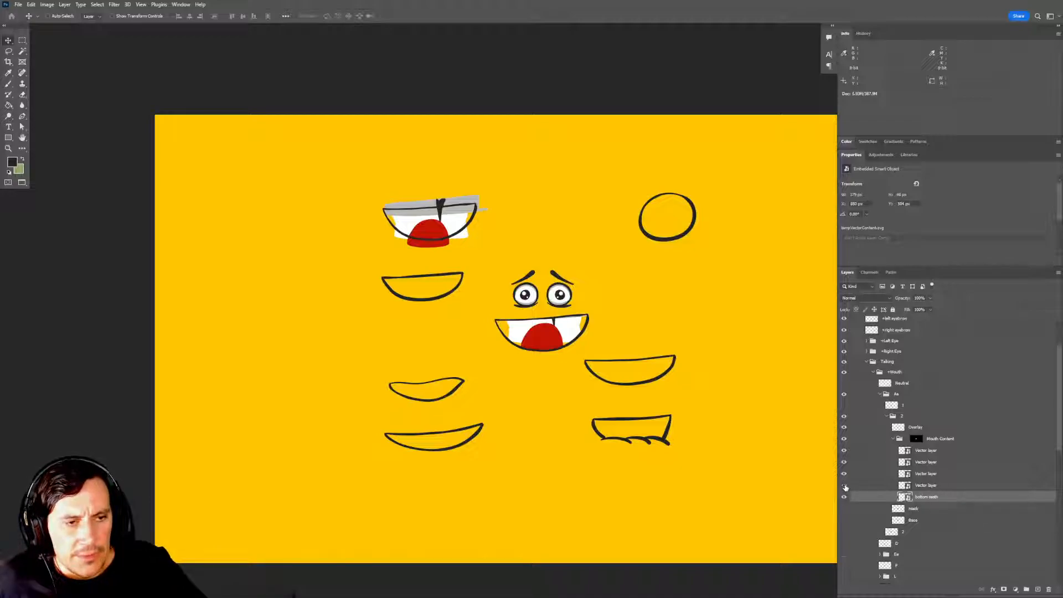
{"action": "double_click", "coordinate": [924, 485]}
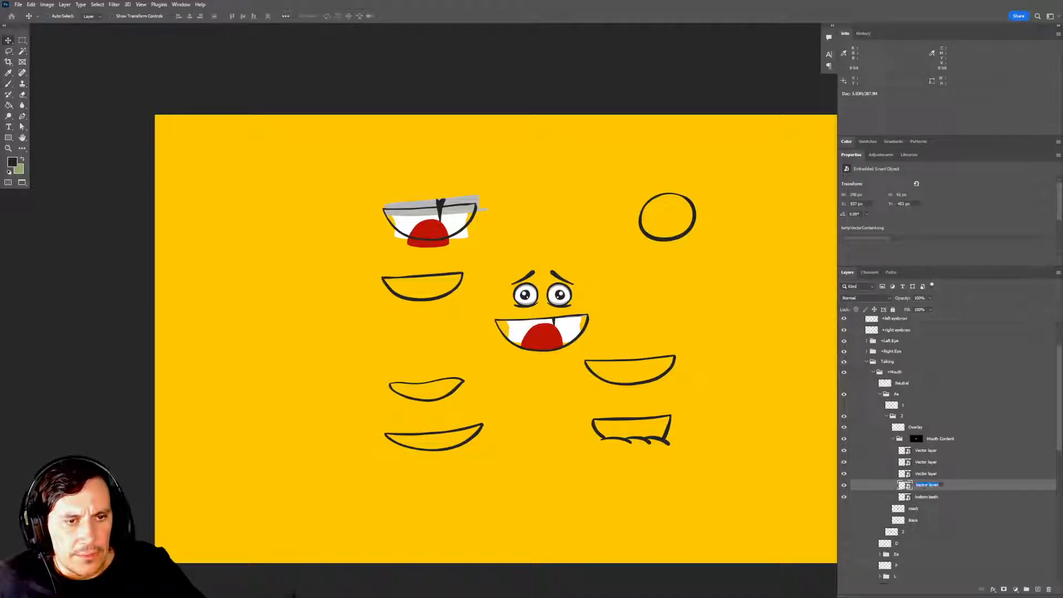
{"action": "type", "text": "top teeth"}
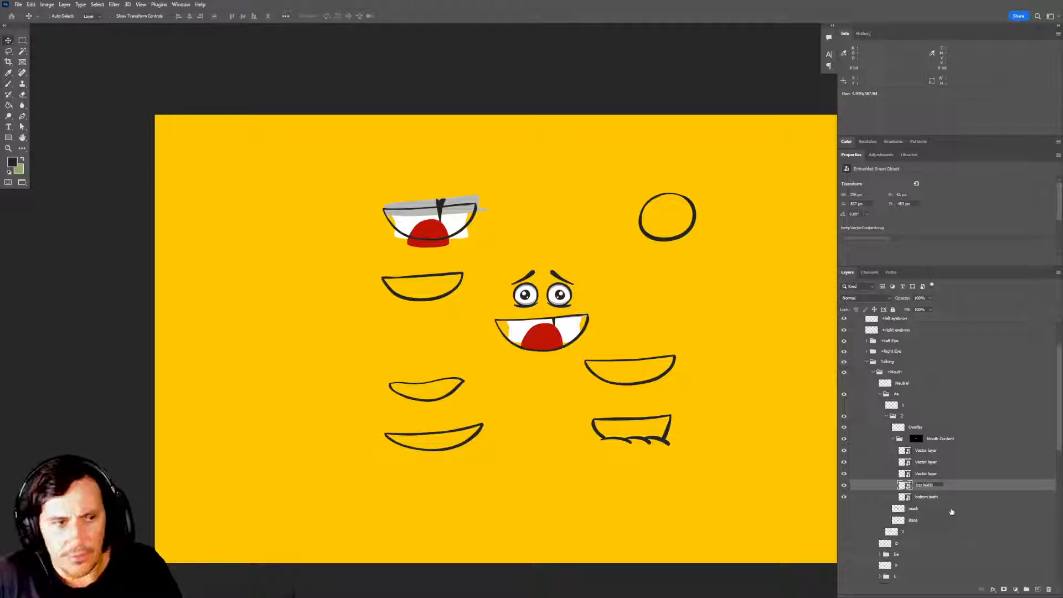
{"action": "key", "text": "Return"}
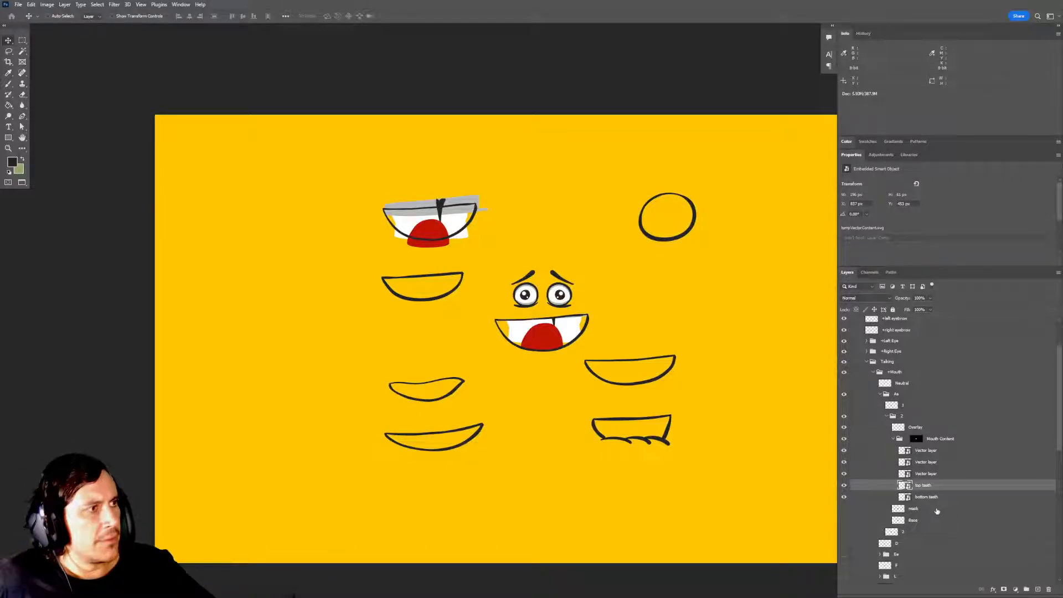
Rename the two vector layers directly above top teeth to top shadow and gap, toggling layer visibility to identify the parts.
{"action": "left_click", "coordinate": [844, 485]}
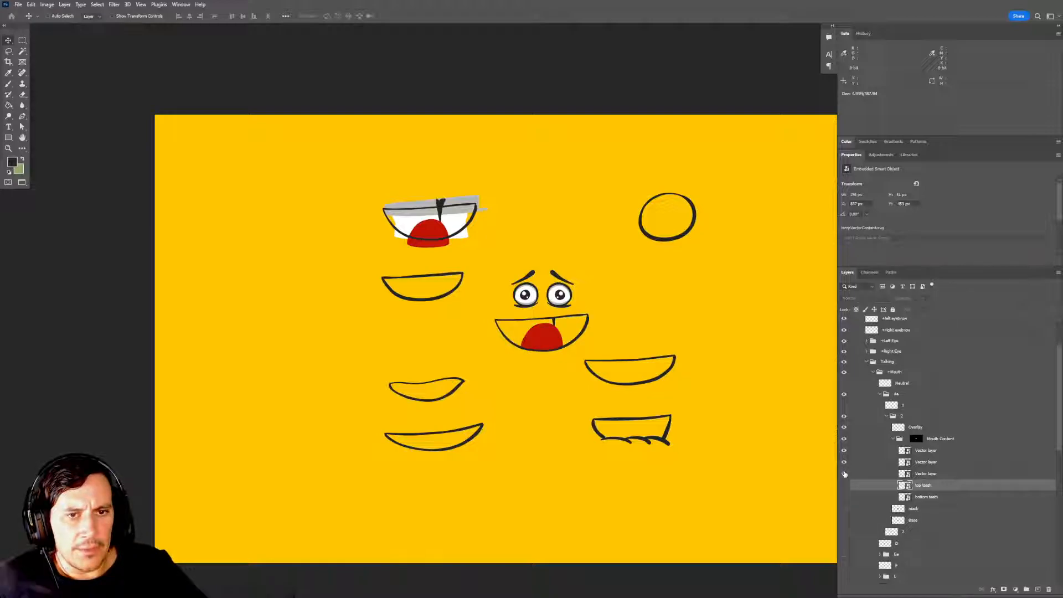
{"action": "double_click", "coordinate": [925, 474]}
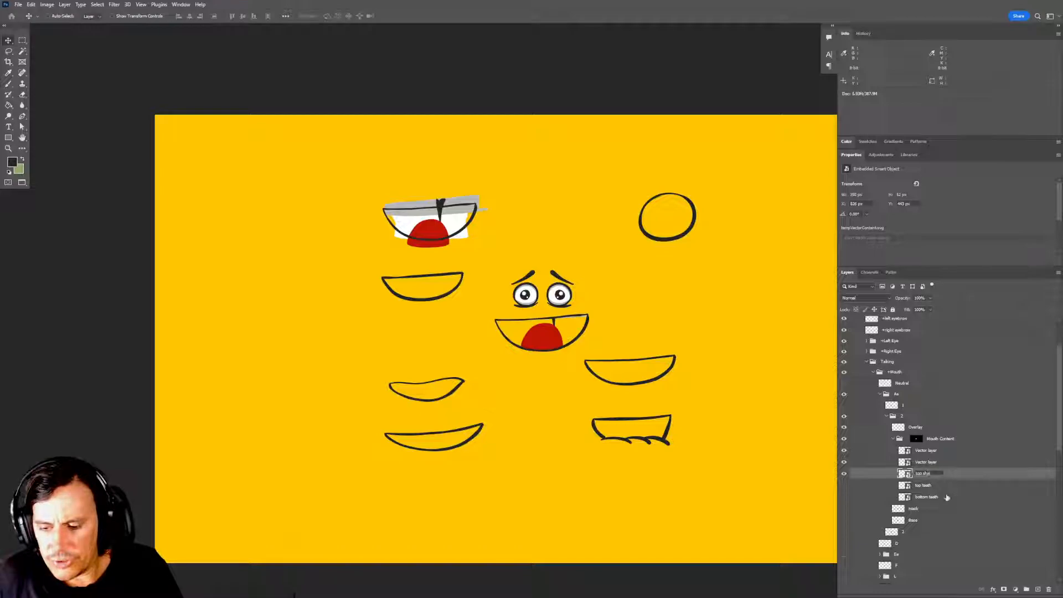
{"action": "key", "text": "Return"}
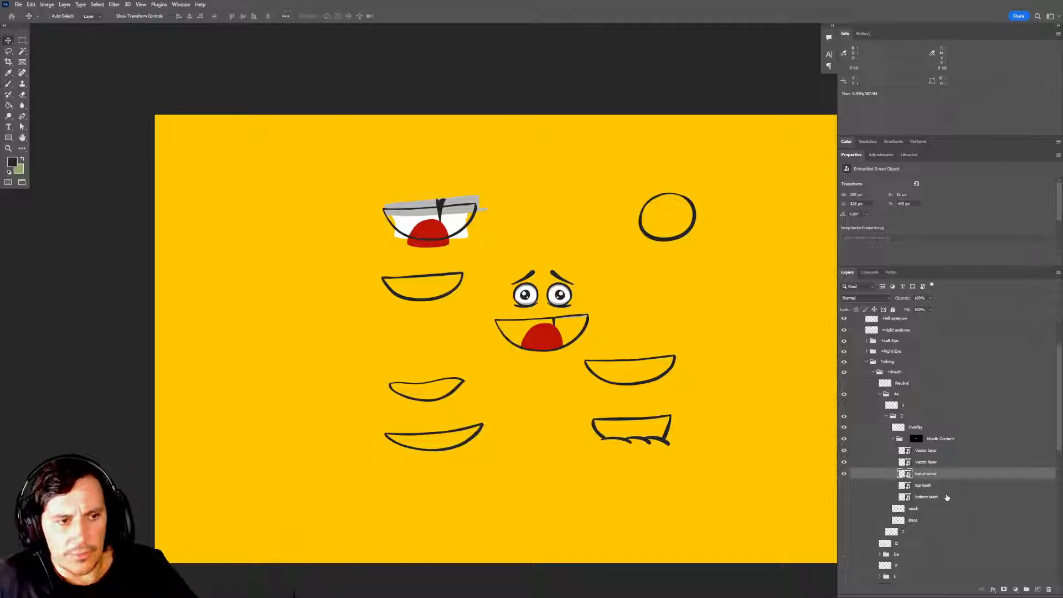
{"action": "left_click", "coordinate": [843, 463]}
{"action": "double_click", "coordinate": [926, 462]}
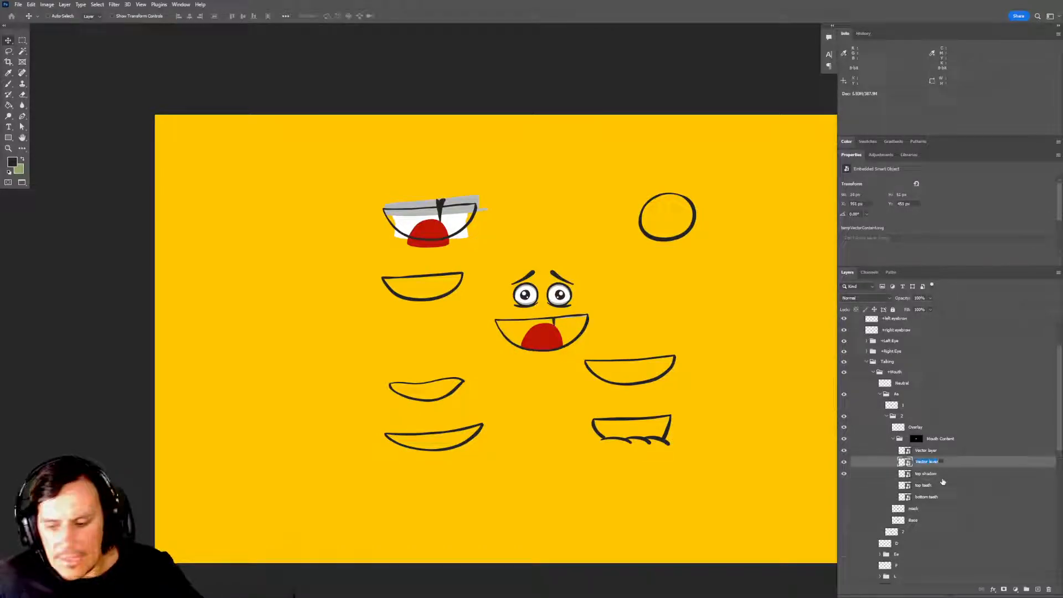
{"action": "type", "text": "gap"}
{"action": "key", "text": "Return"}
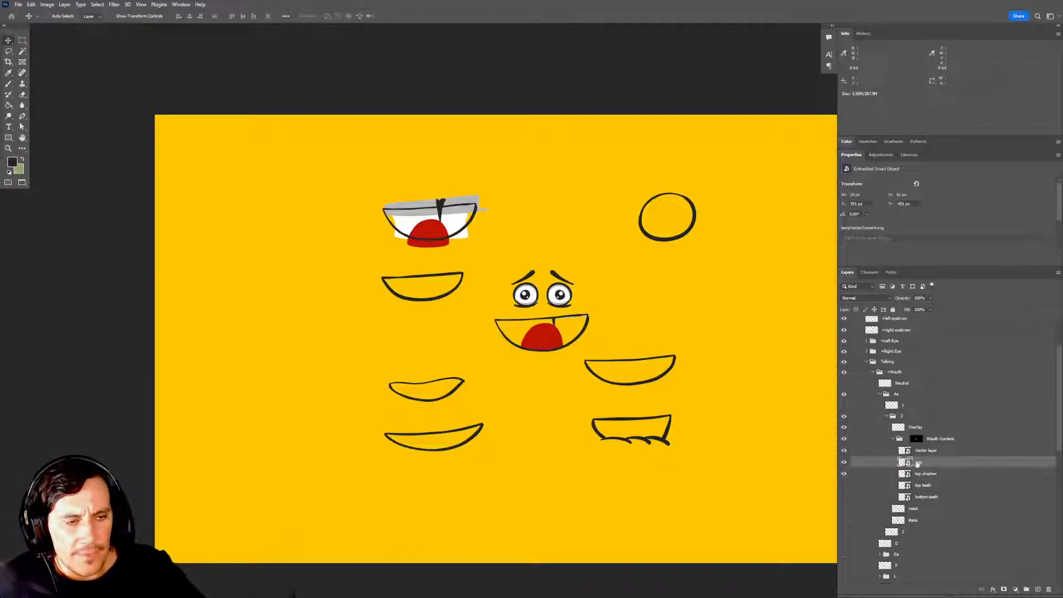
{"action": "left_click", "coordinate": [844, 486]}
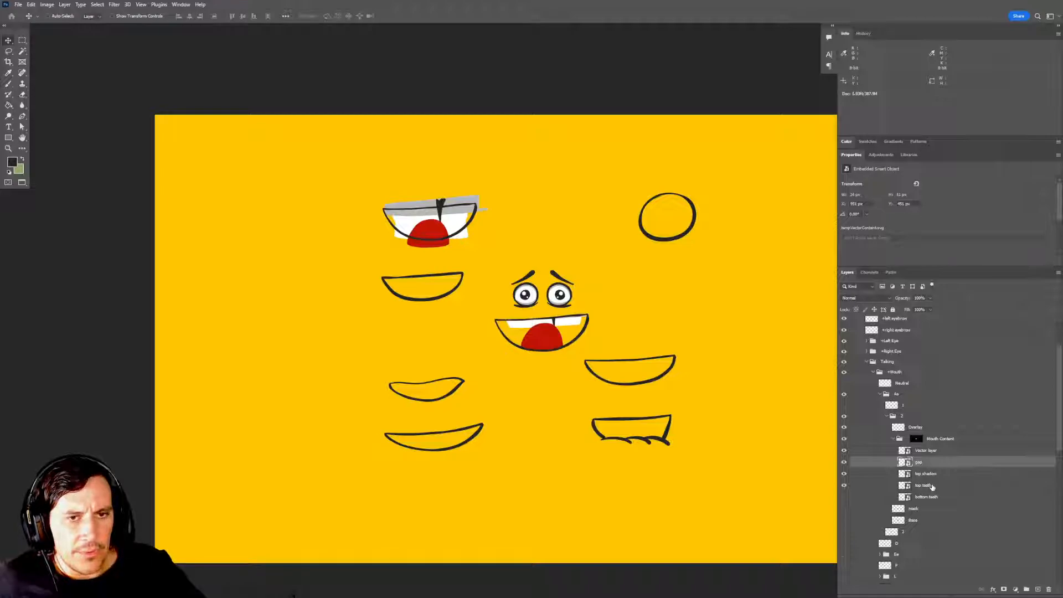
{"action": "left_click", "coordinate": [931, 487], "text": "shift"}
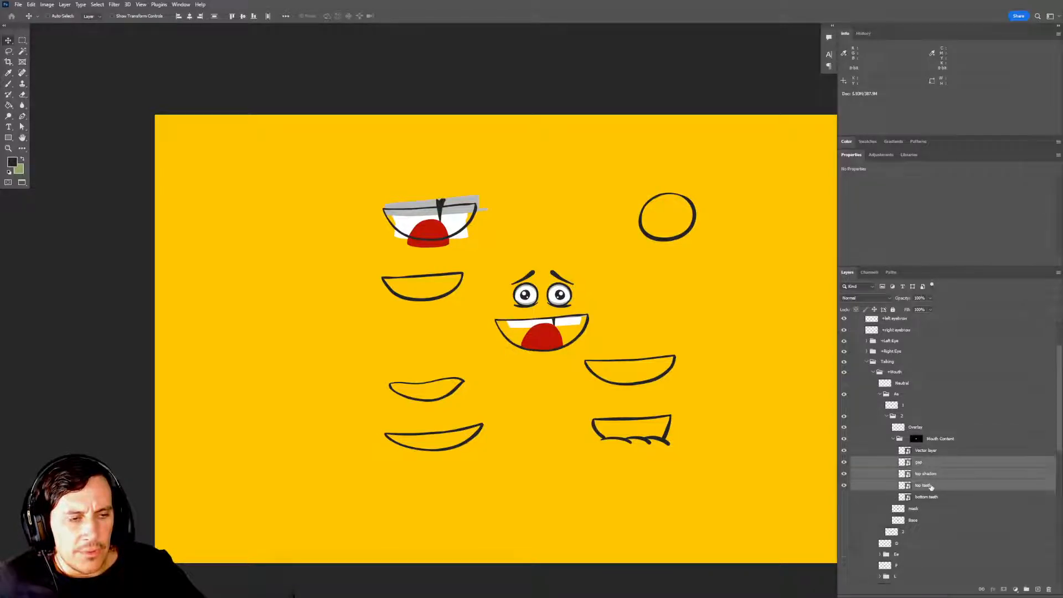
{"action": "left_click", "coordinate": [926, 477]}
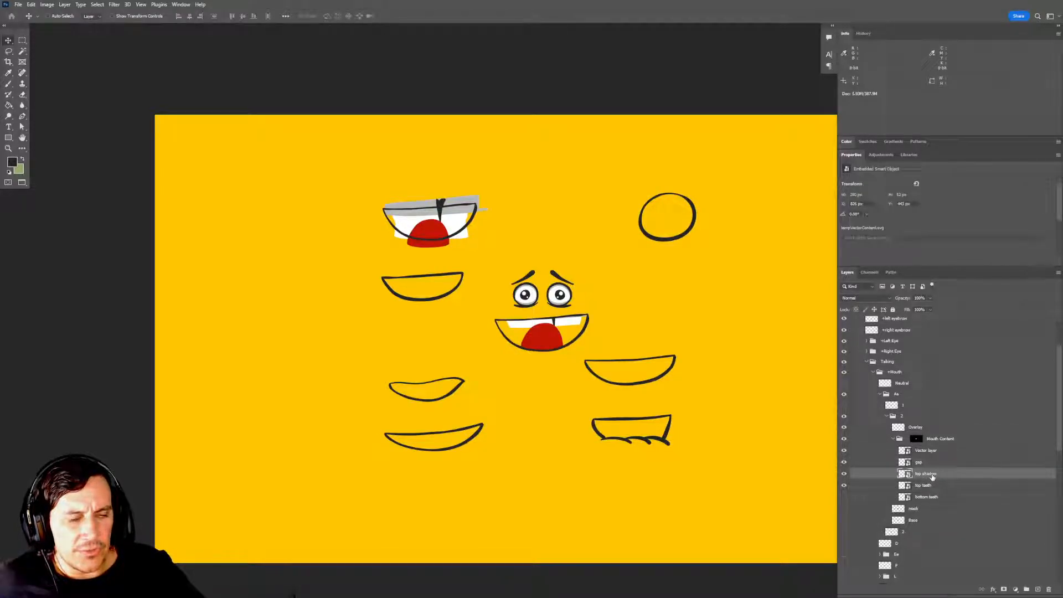
{"action": "left_click", "coordinate": [929, 486]}
{"action": "left_click", "coordinate": [929, 477]}
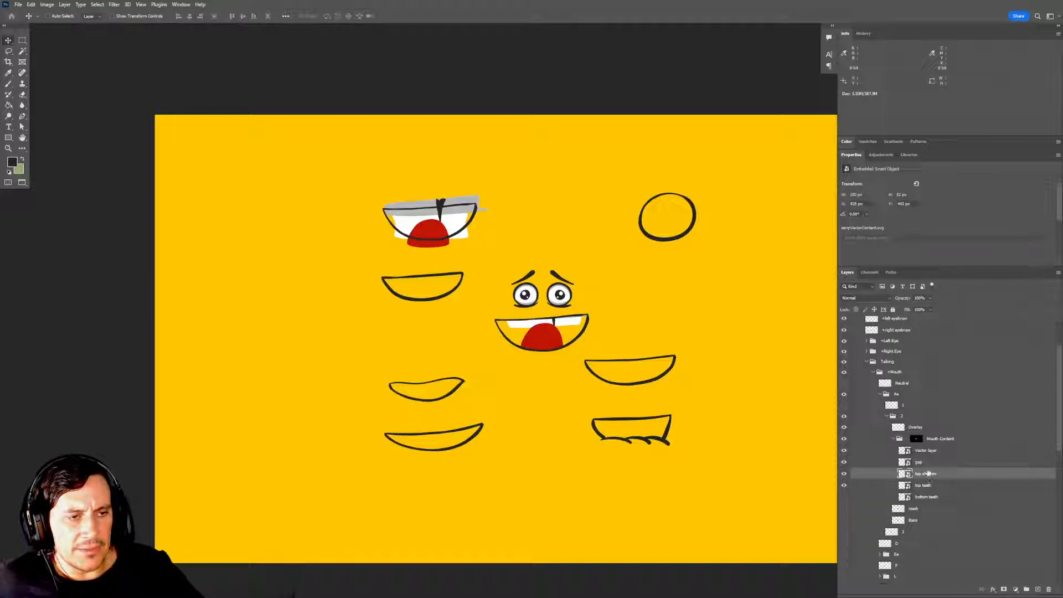
{"action": "left_click", "coordinate": [926, 466]}
{"action": "left_click", "coordinate": [929, 475]}
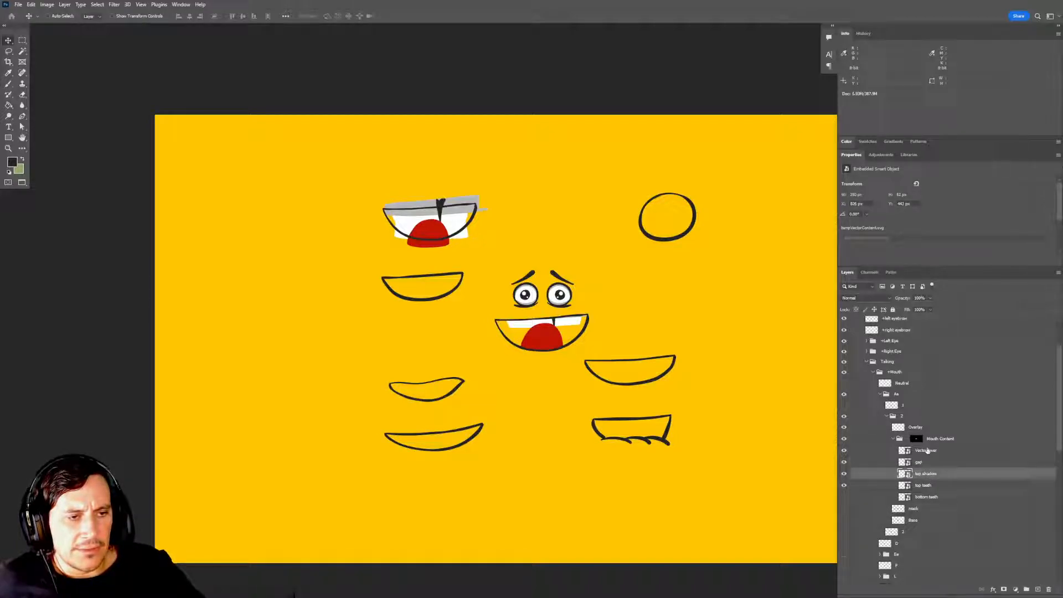
Rename the uppermost vector layer in the Mouth Content group Tongue and move it below bottom teeth.
{"action": "left_click", "coordinate": [928, 452]}
{"action": "left_click", "coordinate": [845, 450]}
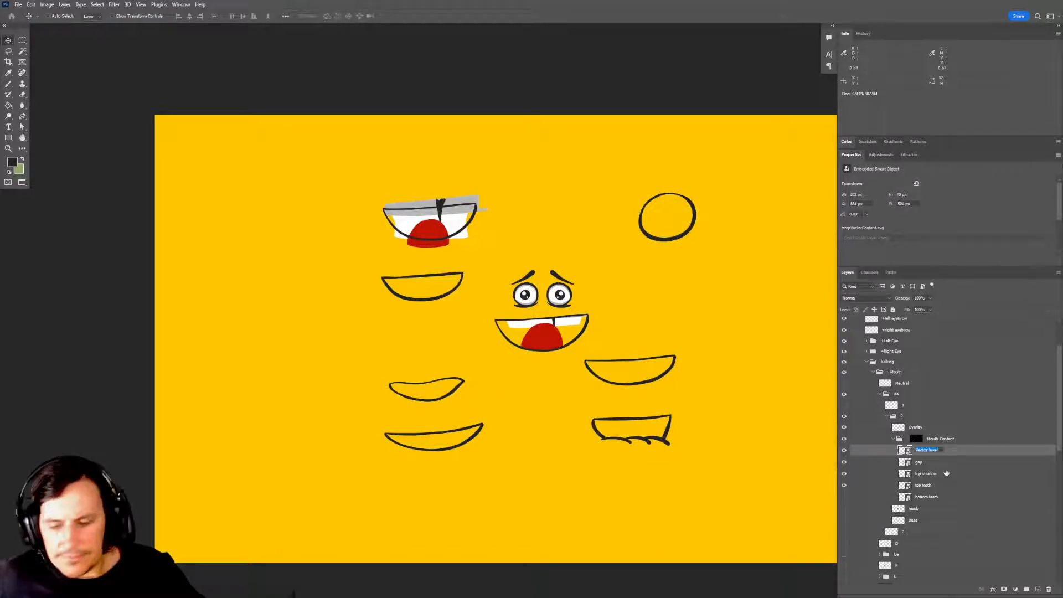
{"action": "type", "text": "Tongue"}
{"action": "key", "text": "Return"}
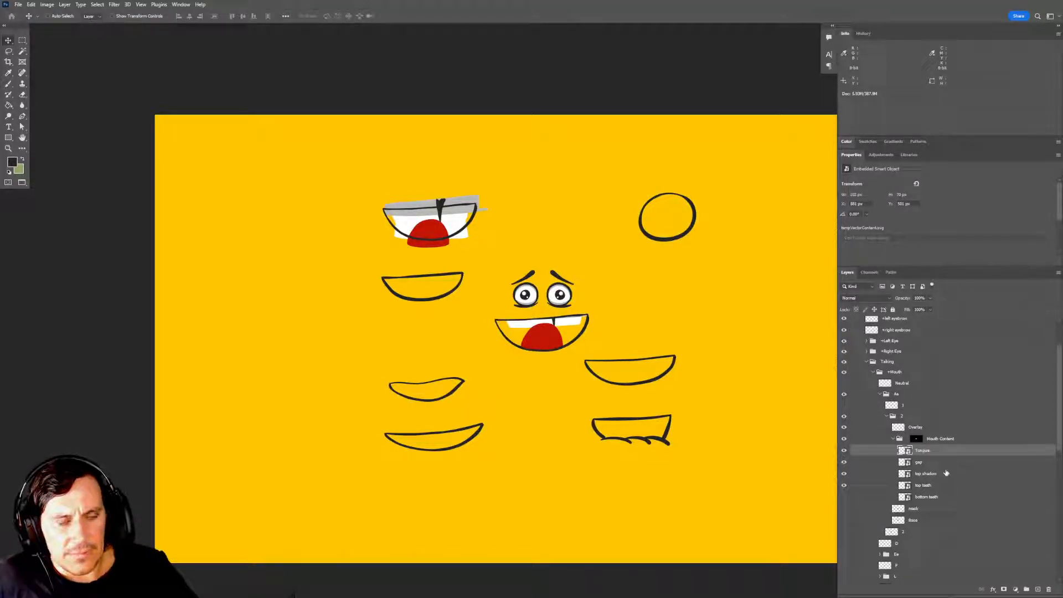
{"action": "left_click_drag", "start_coordinate": [920, 451], "coordinate": [932, 502]}
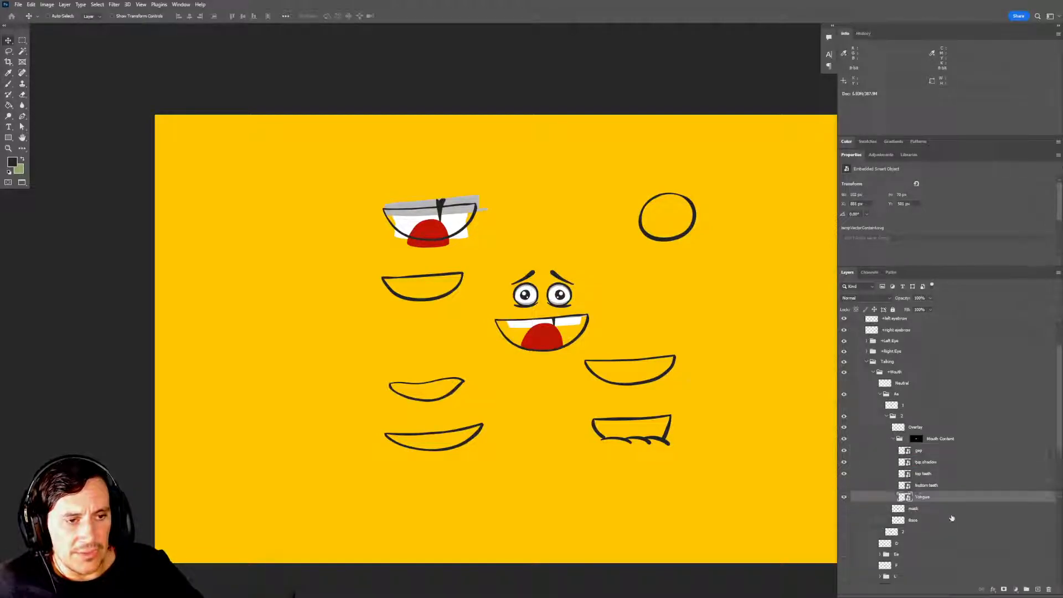
Show the bottom teeth layer and position it along the lower edge of the mouth, in front of the tongue.
{"action": "left_click", "coordinate": [844, 485]}
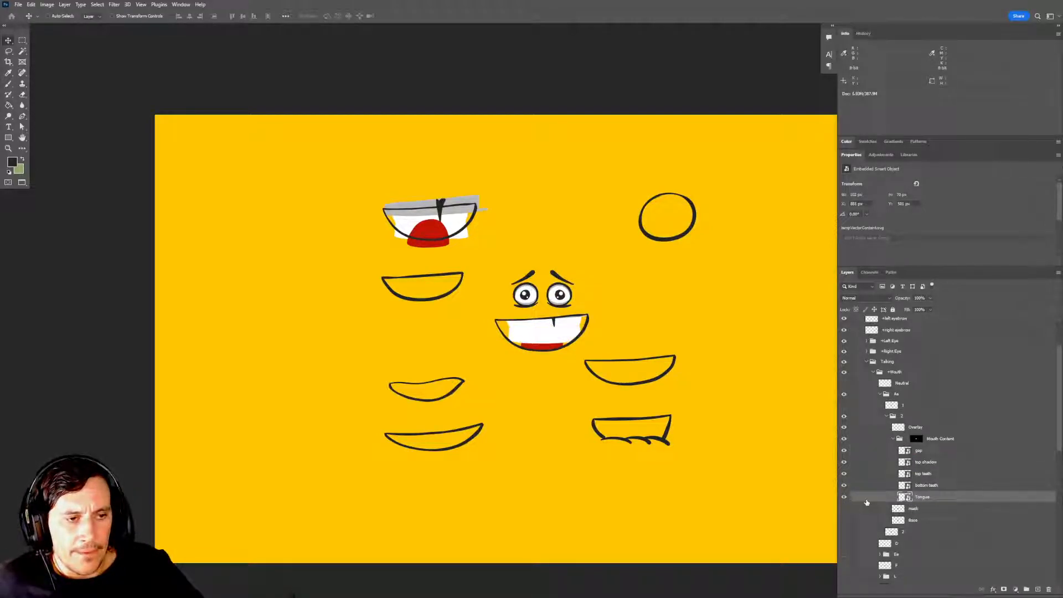
{"action": "left_click", "coordinate": [927, 485]}
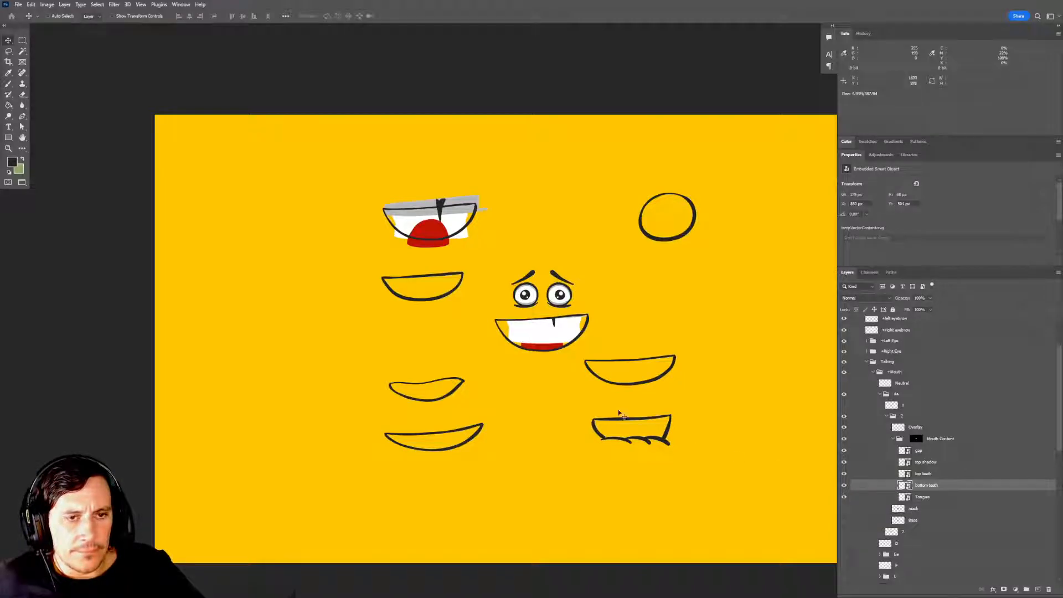
{"action": "left_click_drag", "start_coordinate": [569, 366], "coordinate": [570, 378]}
{"action": "key", "text": "space"}
{"action": "left_click", "coordinate": [563, 355], "text": "ctrl"}
{"action": "left_click", "coordinate": [562, 356], "text": "ctrl"}
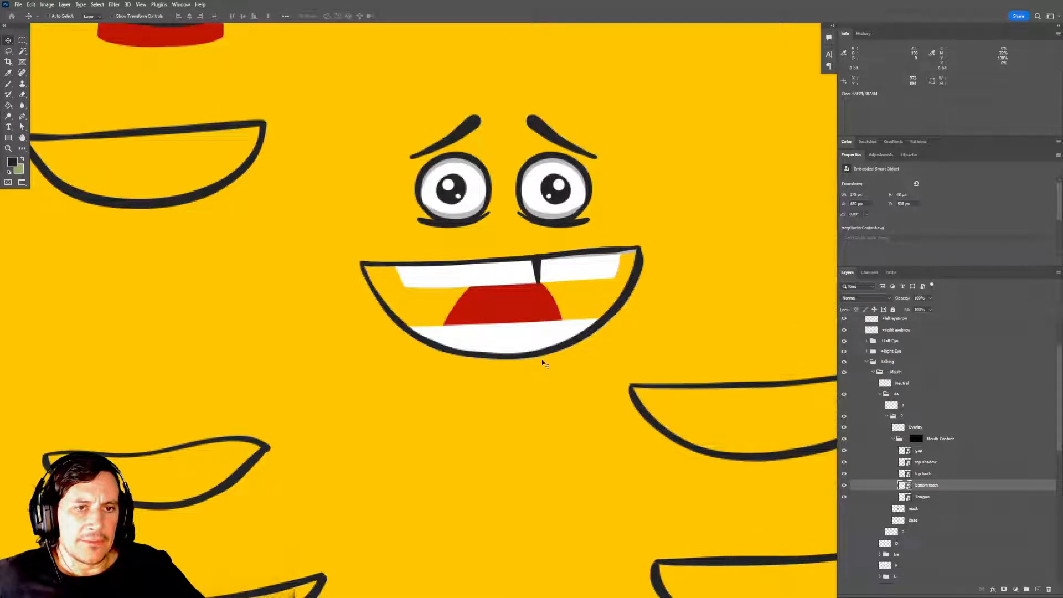
{"action": "mouse_move", "coordinate": [543, 344]}
{"action": "left_mouse_down"}
{"action": "mouse_move", "coordinate": [533, 377]}
{"action": "mouse_move", "coordinate": [534, 328]}
{"action": "left_mouse_up"}
Move the top teeth and gap layers down together so more of the upper teeth shows inside the mouth.
{"action": "left_click", "coordinate": [933, 475]}
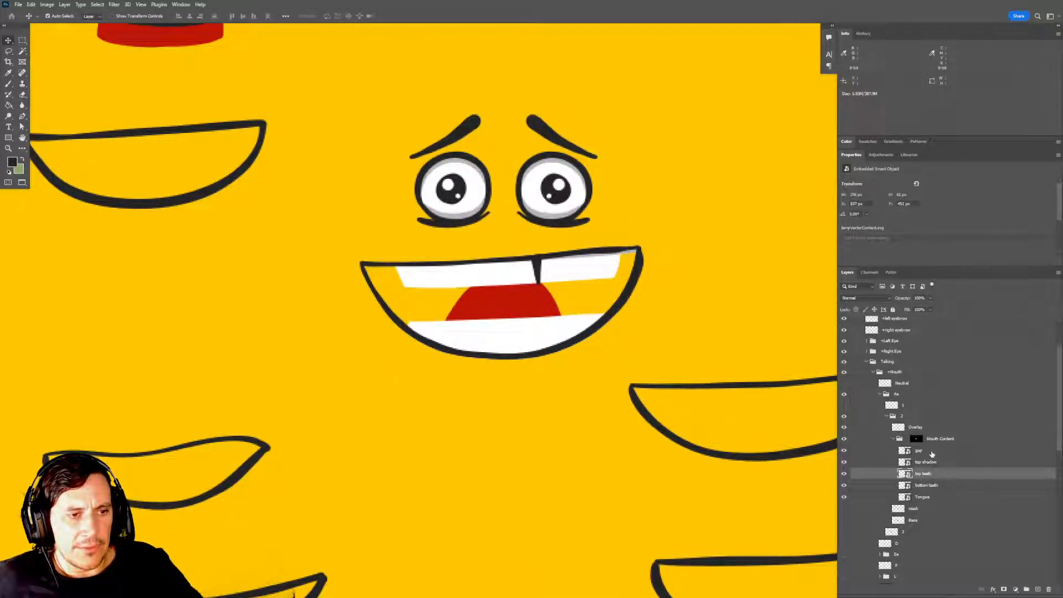
{"action": "left_click", "coordinate": [930, 451], "text": "ctrl"}
{"action": "mouse_move", "coordinate": [546, 332]}
{"action": "left_mouse_down"}
{"action": "mouse_move", "coordinate": [545, 314]}
{"action": "mouse_move", "coordinate": [548, 349]}
{"action": "left_mouse_up"}
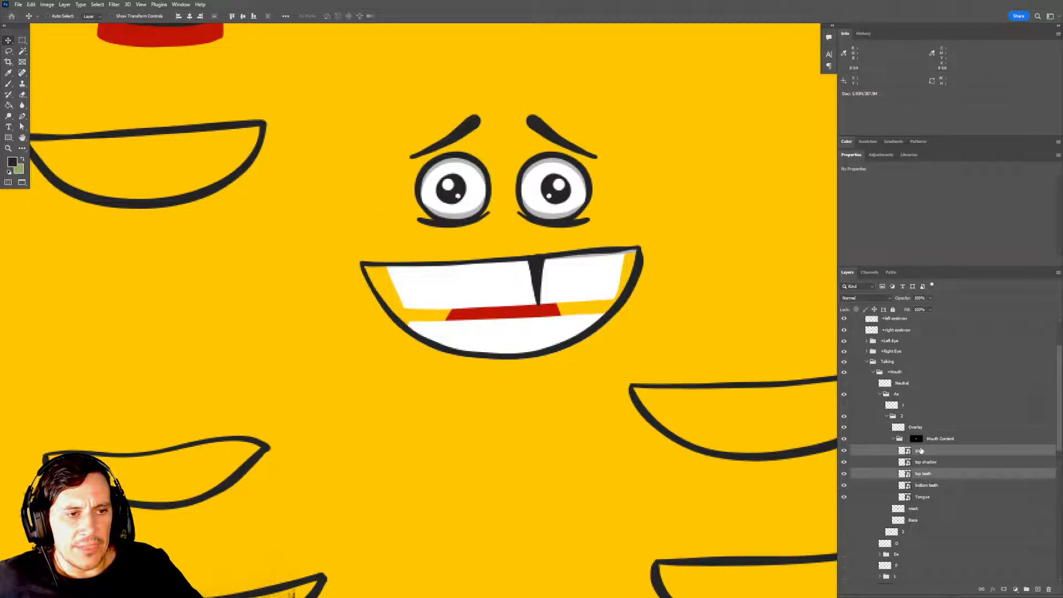
{"action": "left_click", "coordinate": [951, 471], "text": "ctrl"}
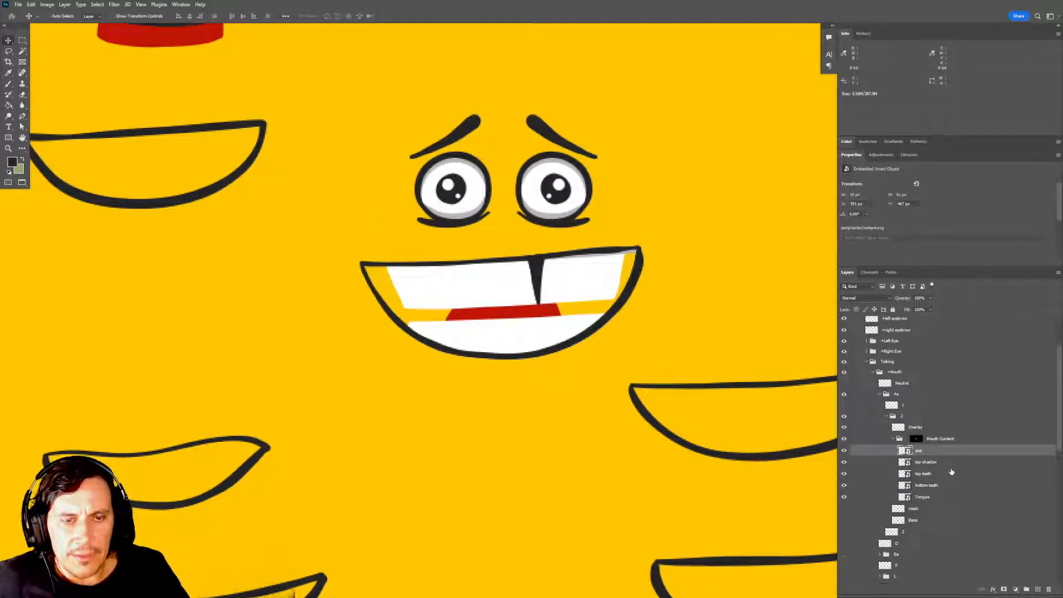
Check the tooth gap up close and show the Base layer behind the mouth content.
{"action": "left_click_drag", "start_coordinate": [536, 281], "coordinate": [543, 313]}
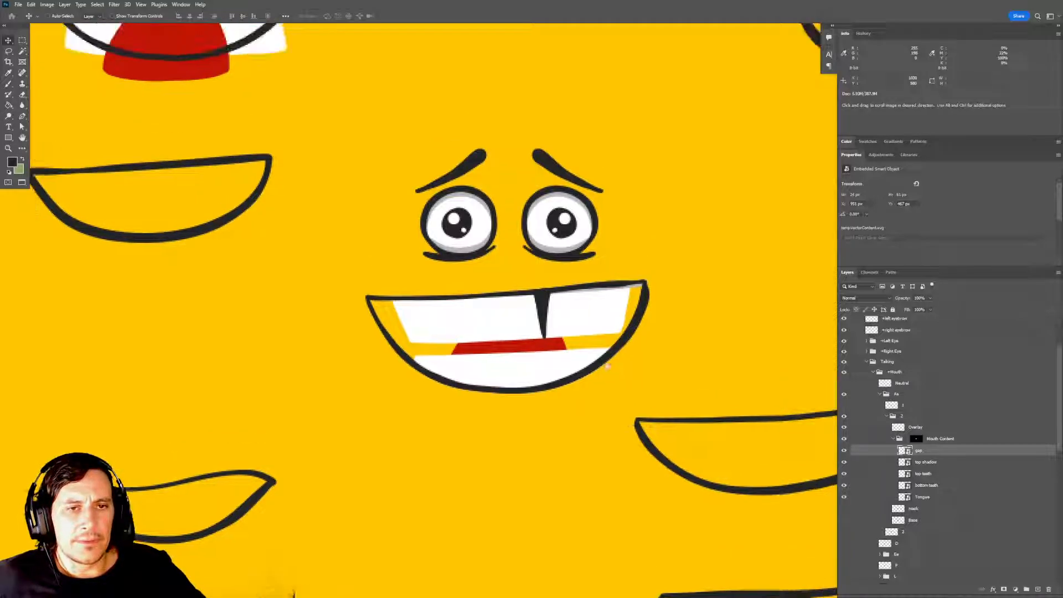
{"action": "scroll", "coordinate": [543, 313], "scroll_direction": "up", "scroll_amount": 6}
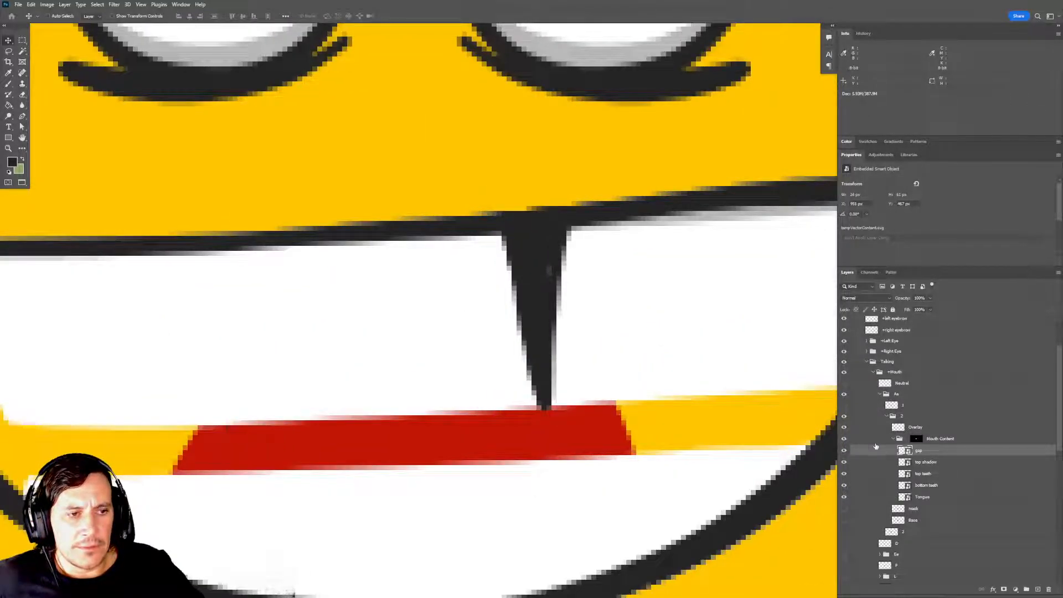
{"action": "scroll", "coordinate": [659, 422], "scroll_direction": "down", "scroll_amount": 5}
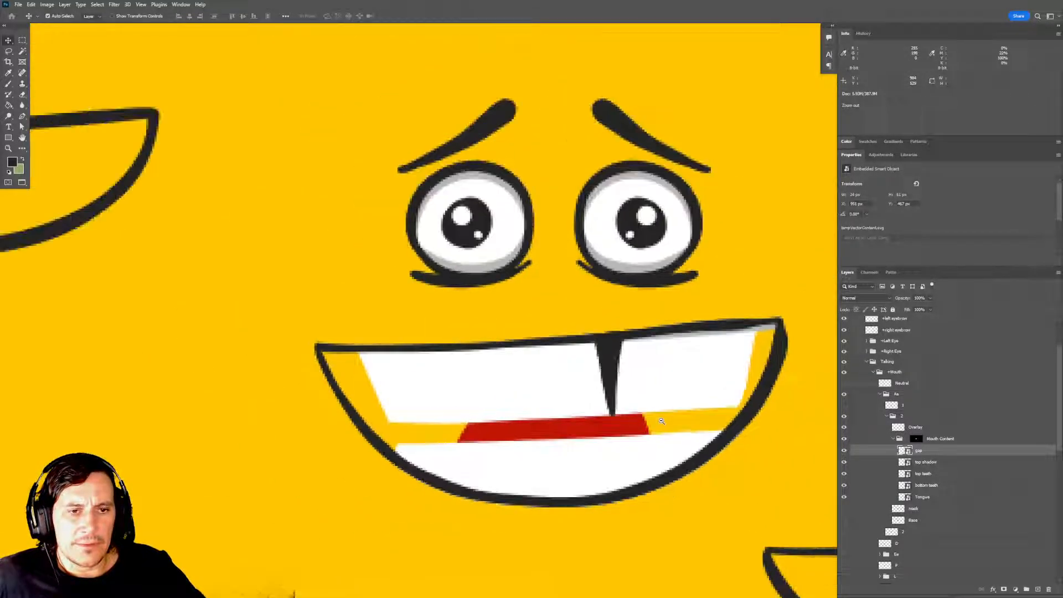
{"action": "left_click_drag", "start_coordinate": [674, 446], "coordinate": [657, 373]}
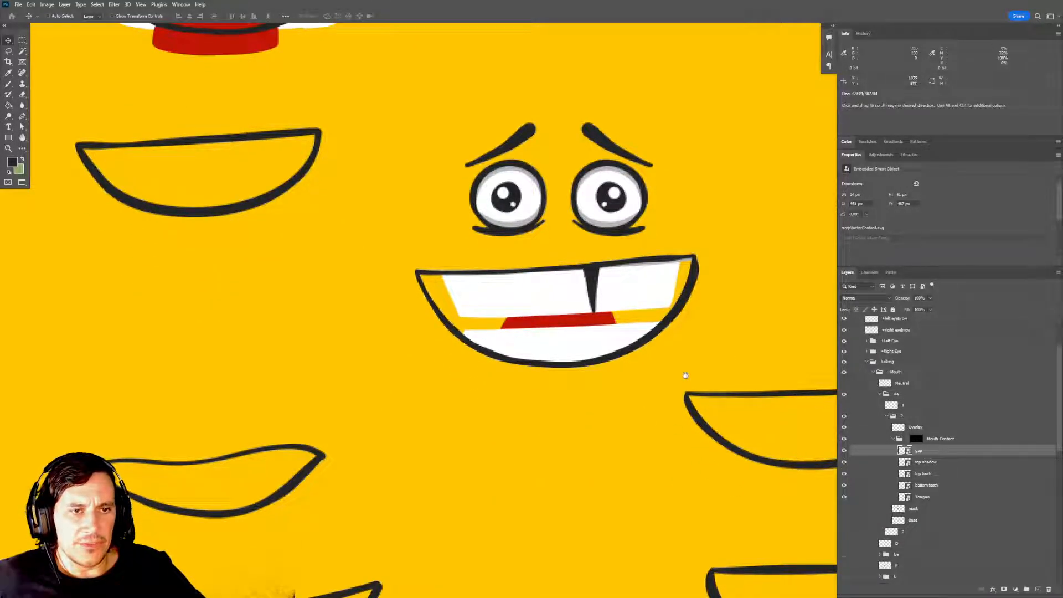
{"action": "left_click_drag", "start_coordinate": [718, 418], "coordinate": [705, 415]}
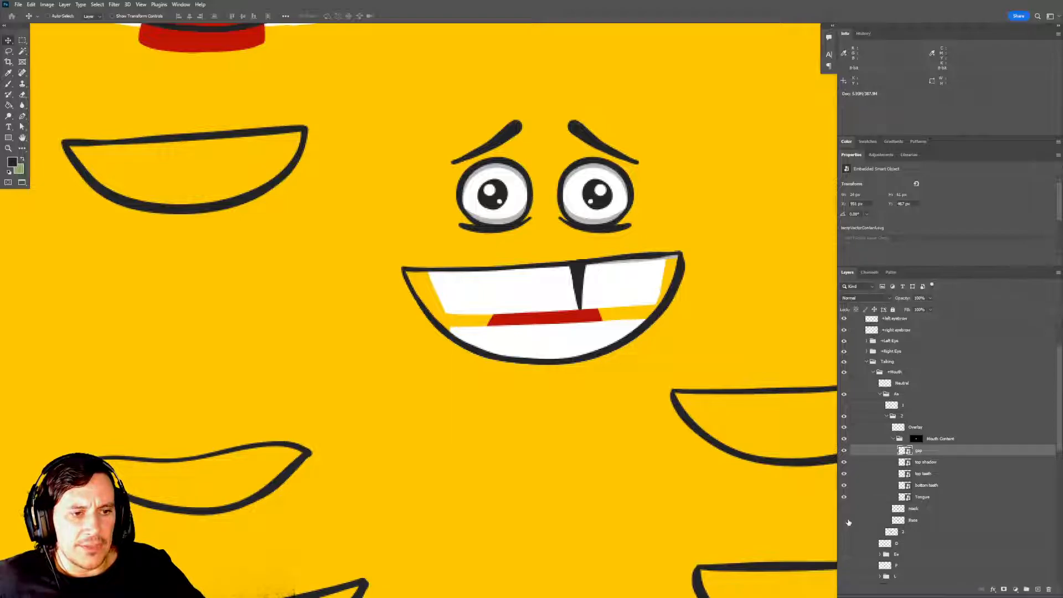
{"action": "left_click_drag", "start_coordinate": [671, 497], "coordinate": [675, 487]}
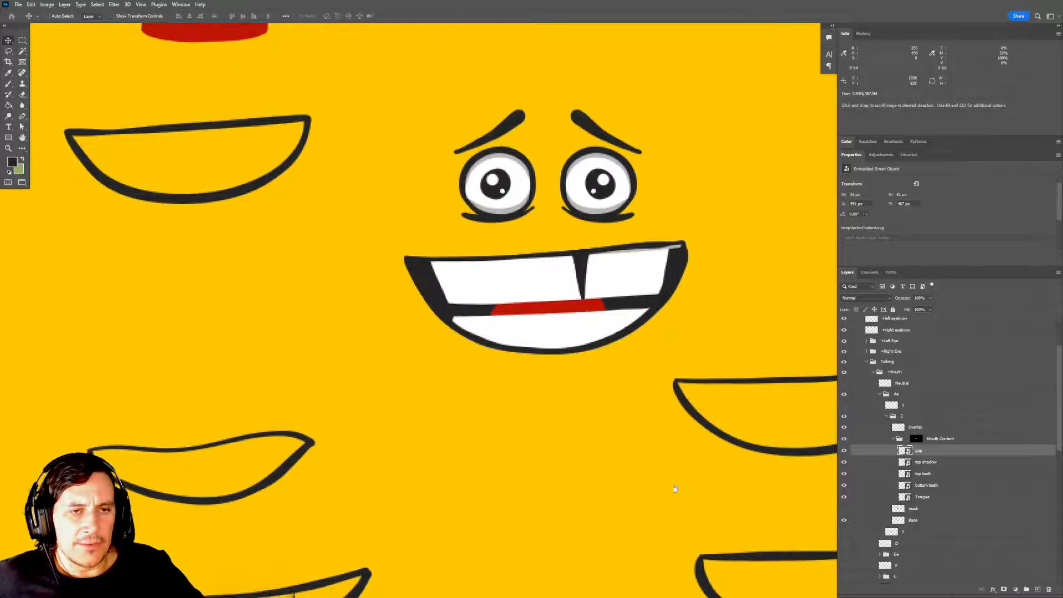
Move the top shadow layer down so it covers the upper part of the top teeth.
{"action": "left_click", "coordinate": [585, 330], "text": "ctrl+alt"}
{"action": "left_click", "coordinate": [585, 330], "text": "ctrl+alt"}
{"action": "left_click_drag", "start_coordinate": [599, 310], "coordinate": [600, 333]}
{"action": "left_click", "coordinate": [606, 330], "text": "ctrl"}
{"action": "left_click", "coordinate": [606, 331], "text": "ctrl"}
{"action": "left_click", "coordinate": [607, 330], "text": "ctrl"}
{"action": "left_click", "coordinate": [607, 331], "text": "ctrl"}
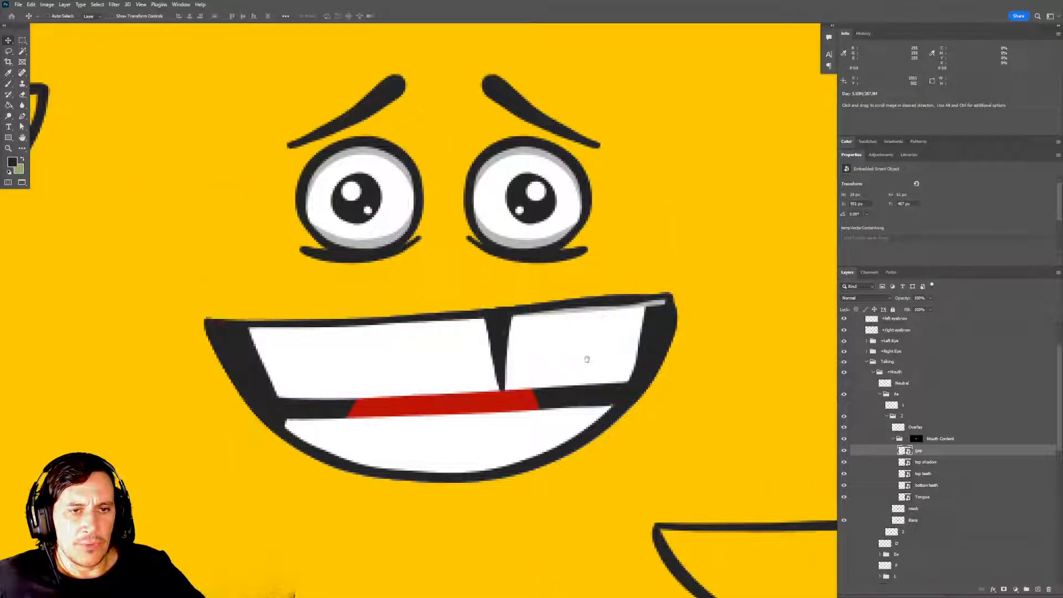
{"action": "left_click_drag", "start_coordinate": [581, 397], "coordinate": [609, 377]}
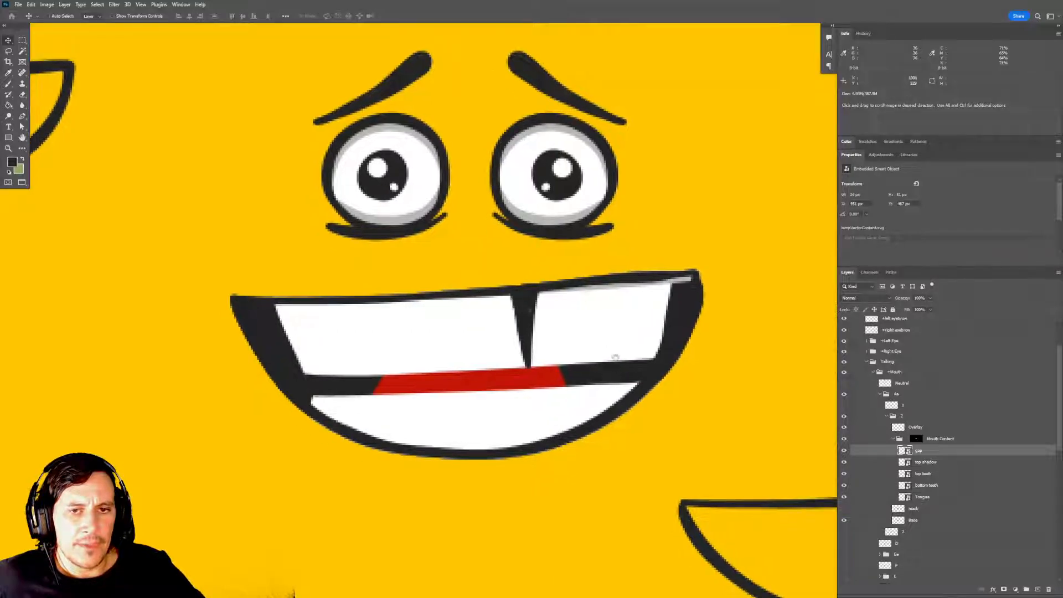
{"action": "left_click", "coordinate": [935, 463]}
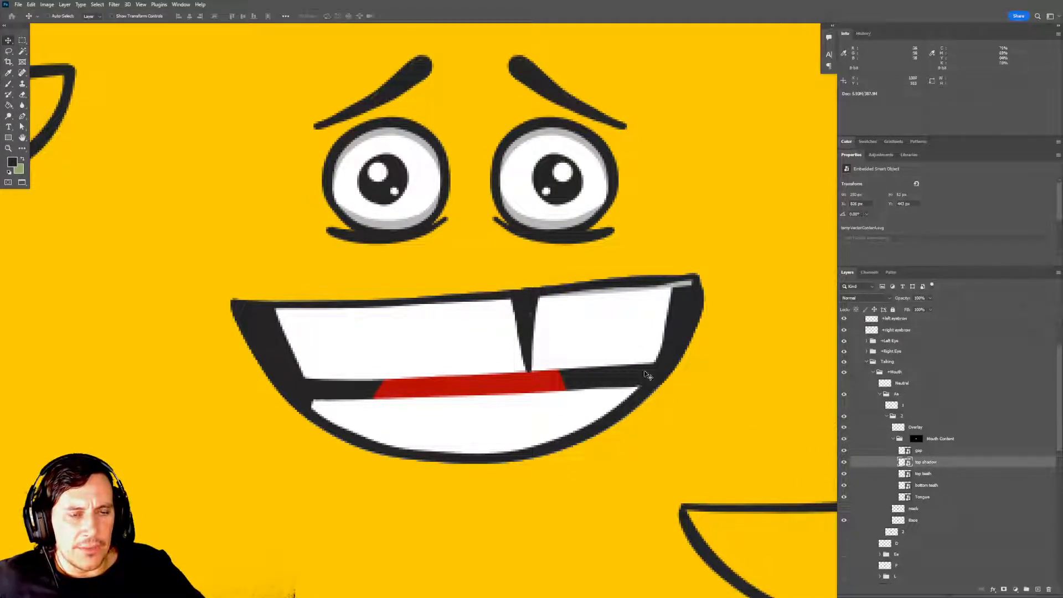
{"action": "left_click_drag", "start_coordinate": [616, 336], "coordinate": [611, 367]}
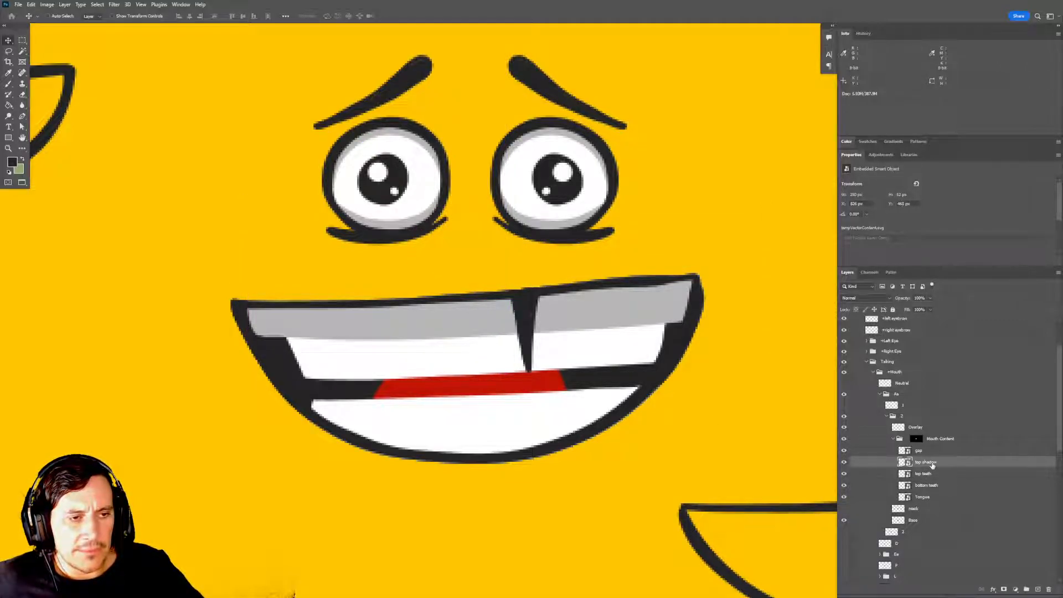
Load the top teeth shape as a selection, apply it as a layer mask on top shadow, and unlink the mask.
{"action": "left_click", "coordinate": [925, 476]}
{"action": "left_click", "coordinate": [843, 474]}
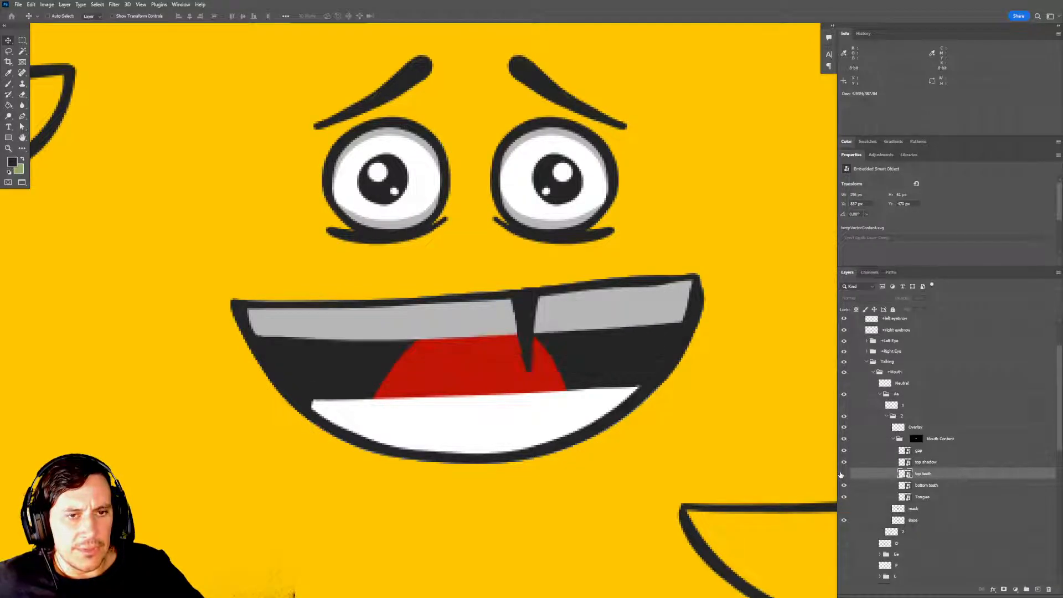
{"action": "left_click", "coordinate": [843, 474]}
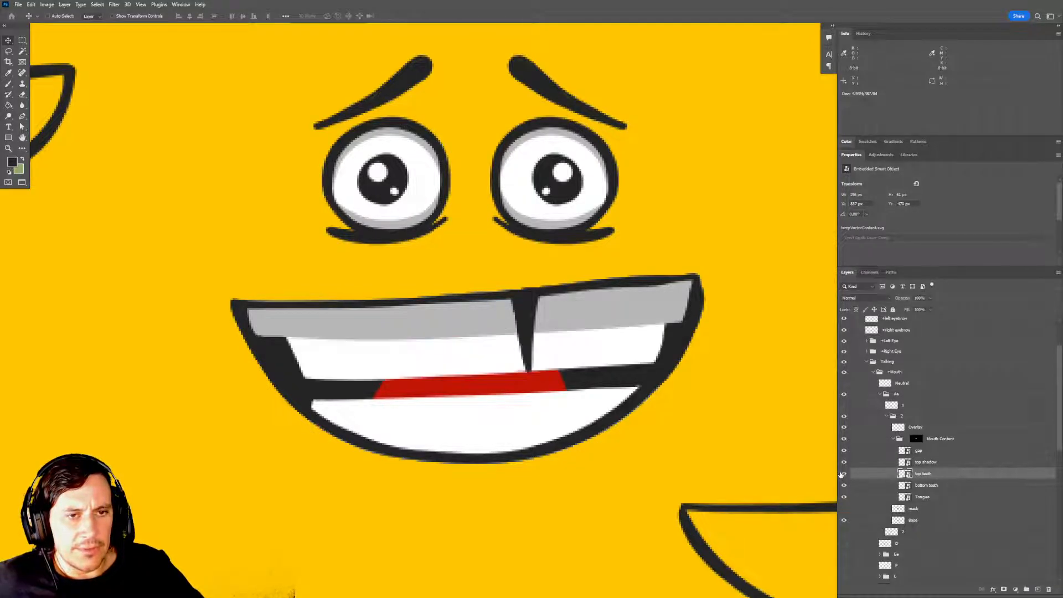
{"action": "left_click", "coordinate": [906, 475], "text": "ctrl"}
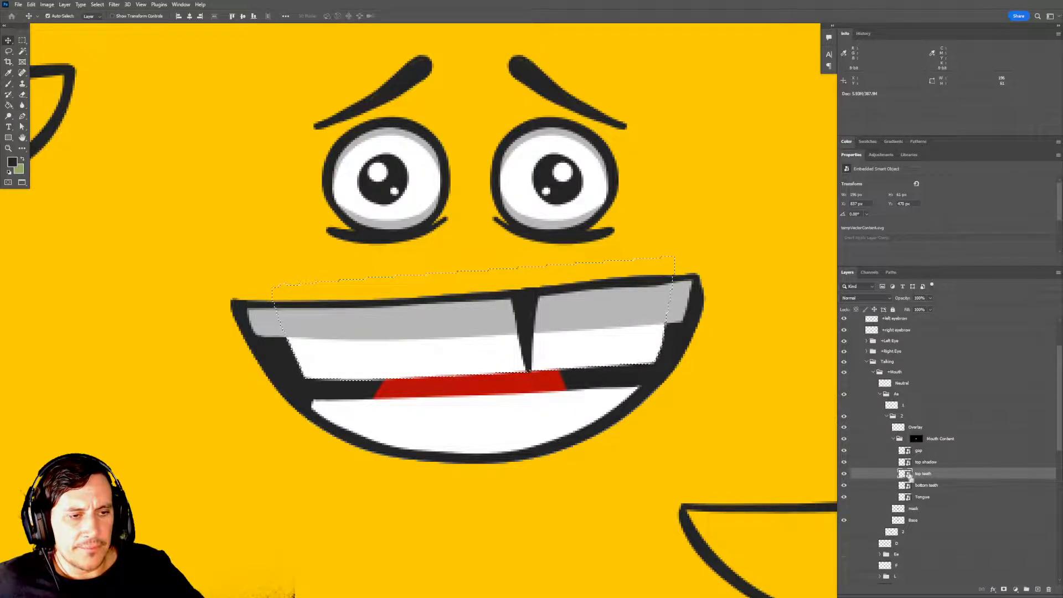
{"action": "left_click", "coordinate": [930, 463]}
{"action": "left_click", "coordinate": [1004, 589]}
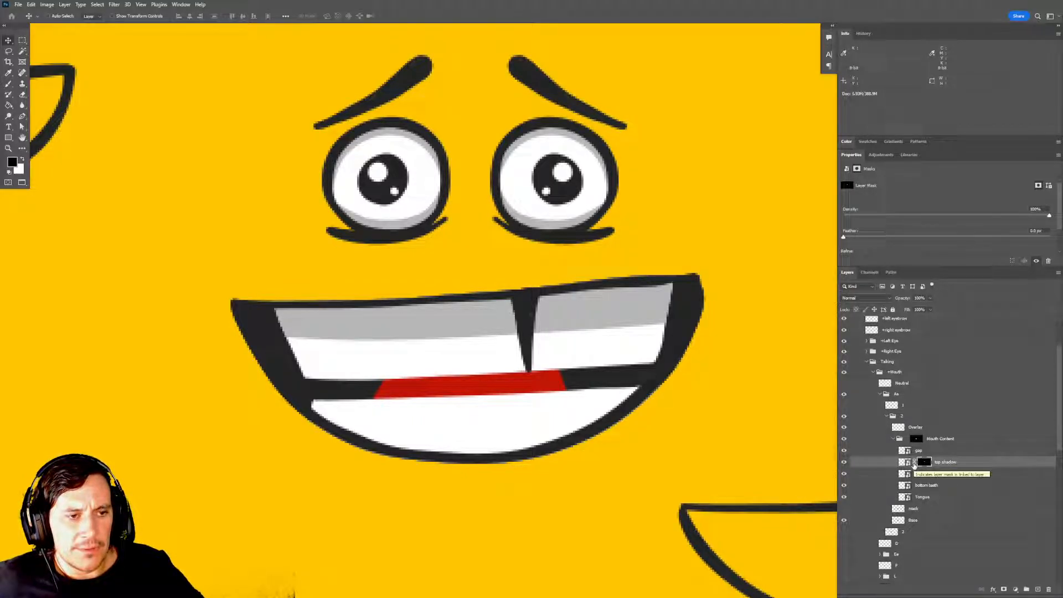
{"action": "left_click", "coordinate": [904, 462]}
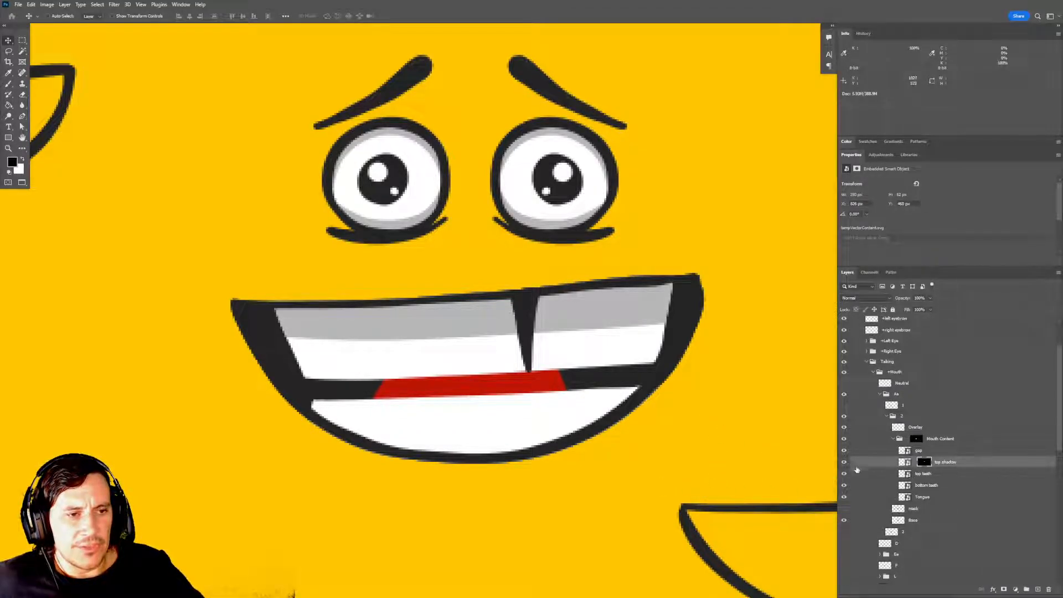
Select the bottom teeth layer, view the whole mouth on the face, and save the document.
{"action": "left_click", "coordinate": [932, 485]}
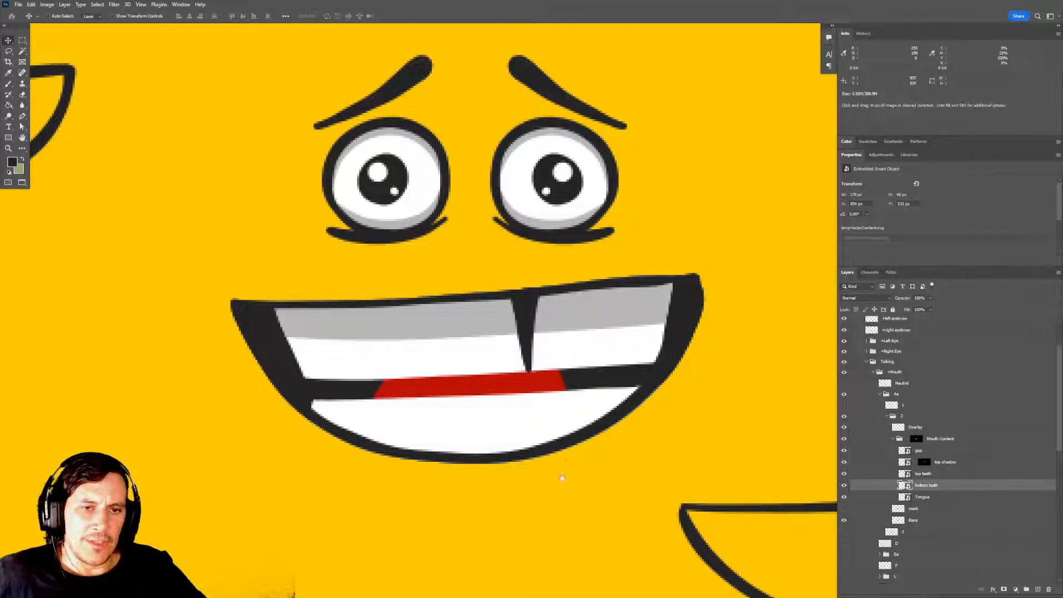
{"action": "scroll", "coordinate": [562, 474], "scroll_direction": "down", "scroll_amount": 3}
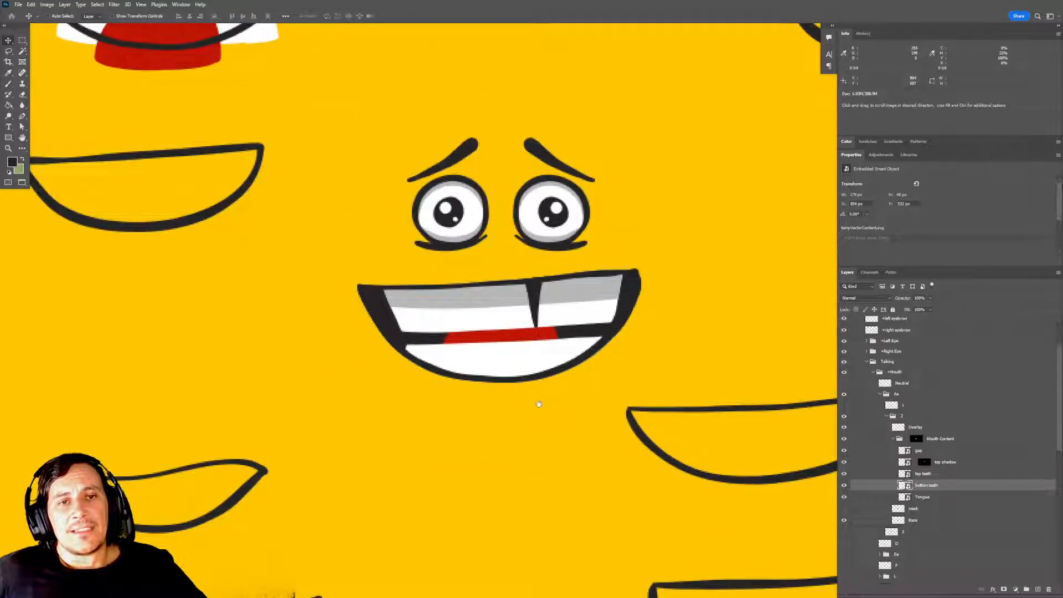
{"action": "left_click_drag", "start_coordinate": [538, 402], "coordinate": [562, 395]}
{"action": "key", "text": "ctrl+s"}
{"action": "left_click", "coordinate": [563, 219]}
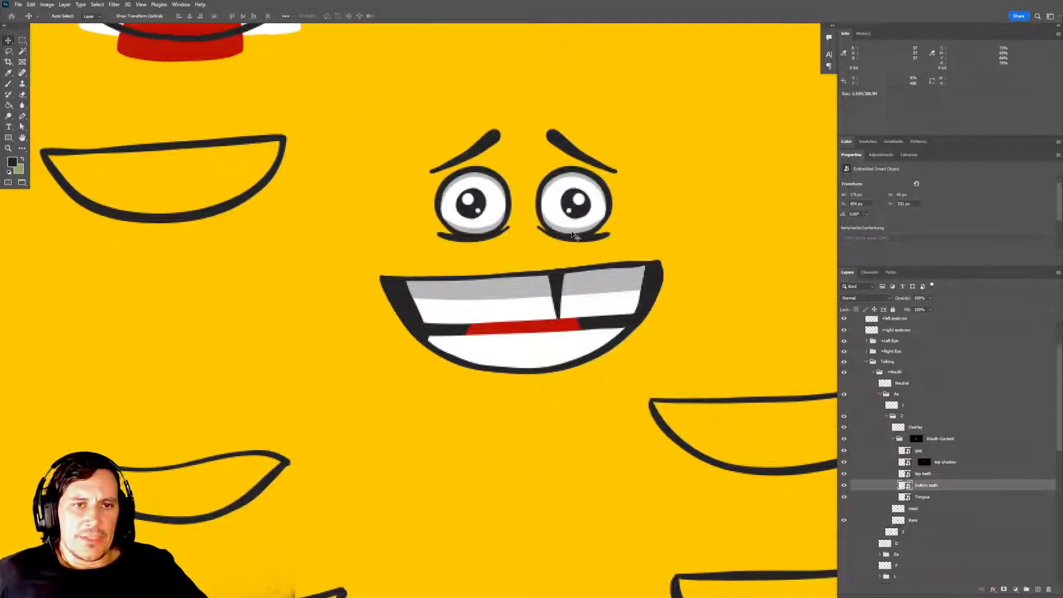
{"action": "mouse_move", "coordinate": [637, 322]}
{"action": "left_mouse_down"}
{"action": "mouse_move", "coordinate": [640, 311]}
{"action": "mouse_move", "coordinate": [646, 332]}
{"action": "mouse_move", "coordinate": [622, 330]}
{"action": "left_mouse_up"}
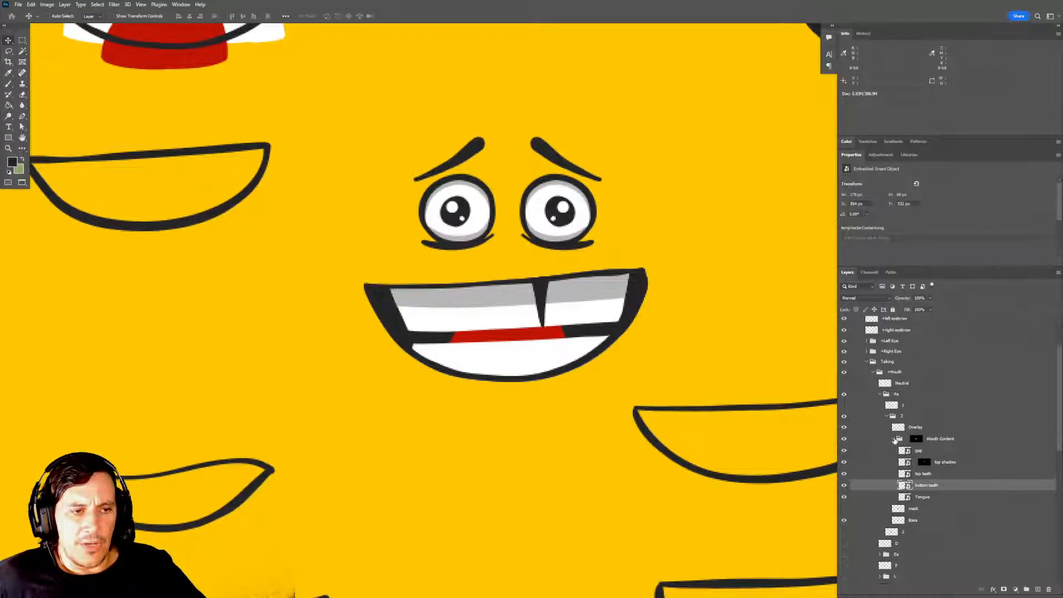
{"action": "left_click_drag", "start_coordinate": [733, 444], "coordinate": [734, 445]}
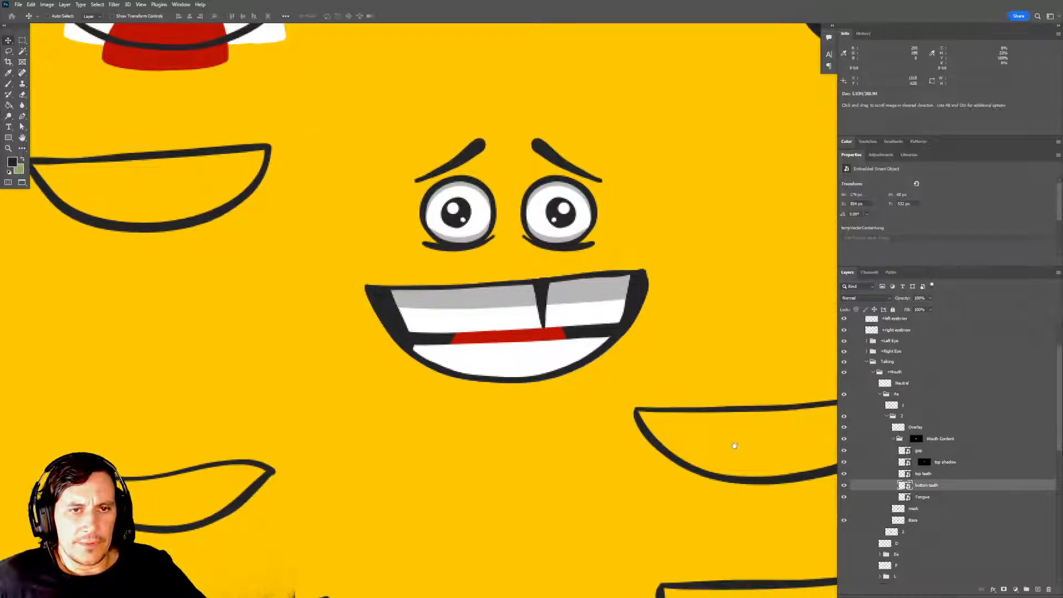
Review the Mouth Content group's layers, collapsing and expanding the group and toggling the bottom teeth's visibility.
{"action": "left_click", "coordinate": [894, 440]}
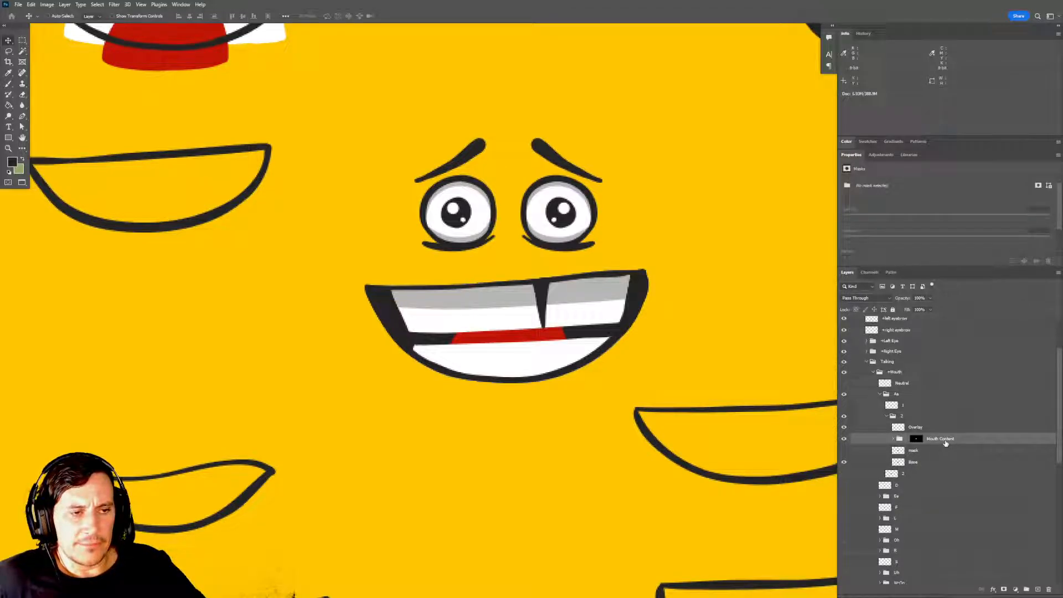
{"action": "left_click", "coordinate": [894, 440]}
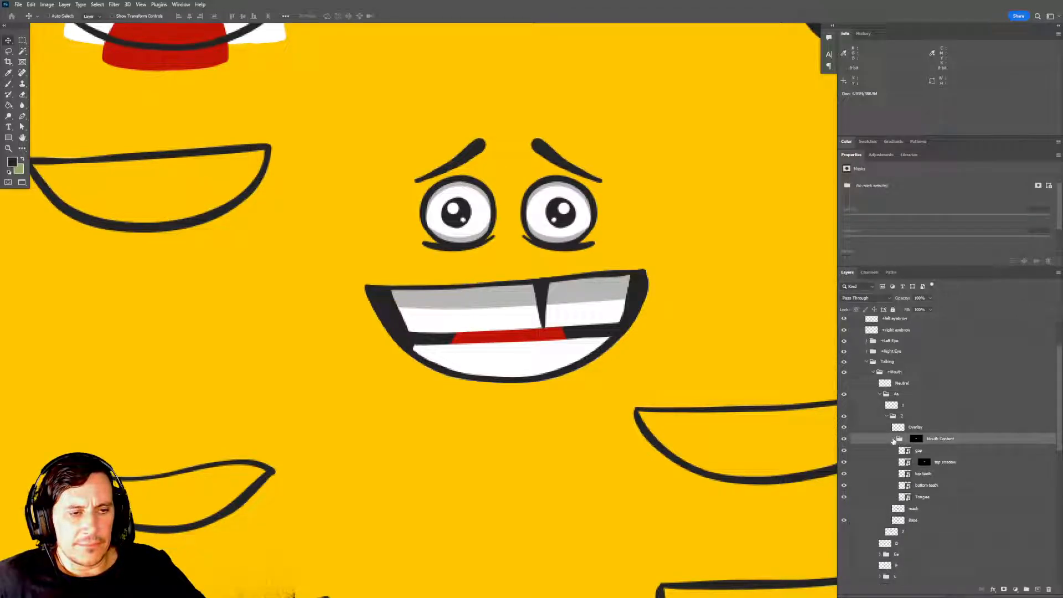
{"action": "left_click", "coordinate": [924, 463]}
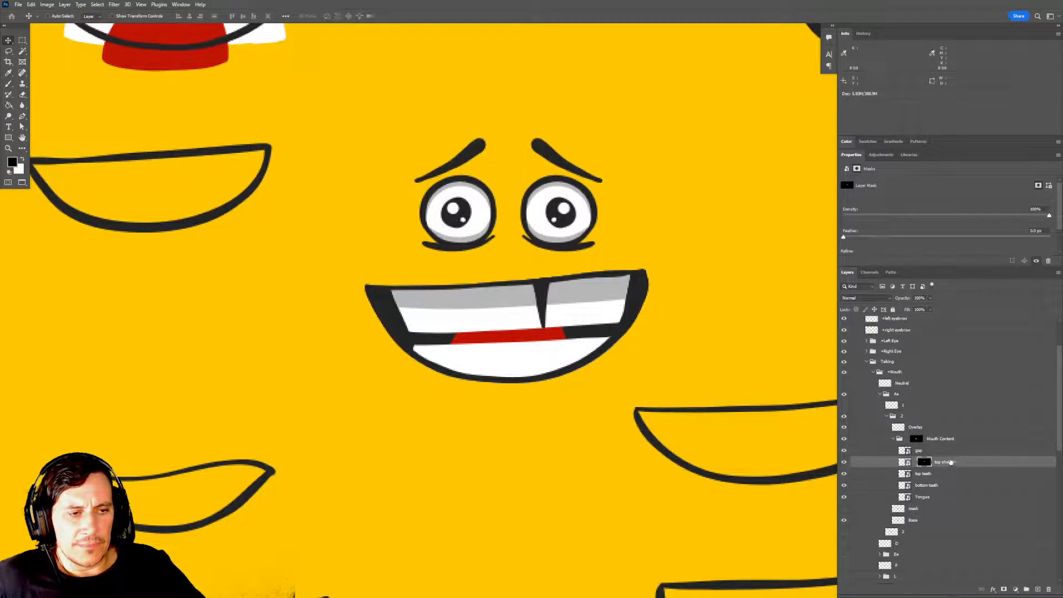
{"action": "left_click", "coordinate": [924, 475]}
{"action": "left_click", "coordinate": [925, 485]}
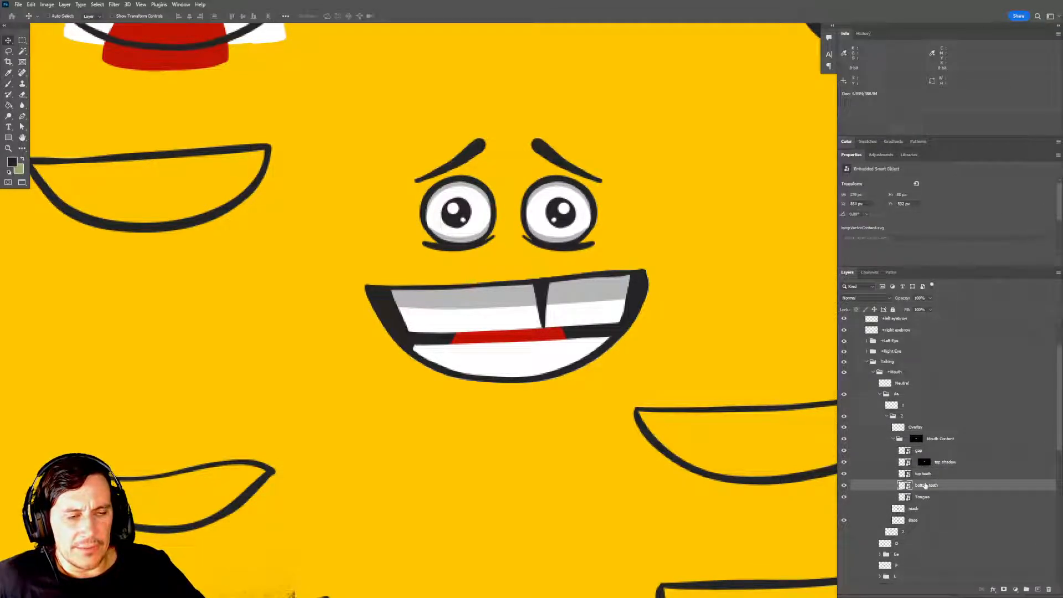
{"action": "left_click", "coordinate": [844, 486]}
{"action": "left_click", "coordinate": [843, 486]}
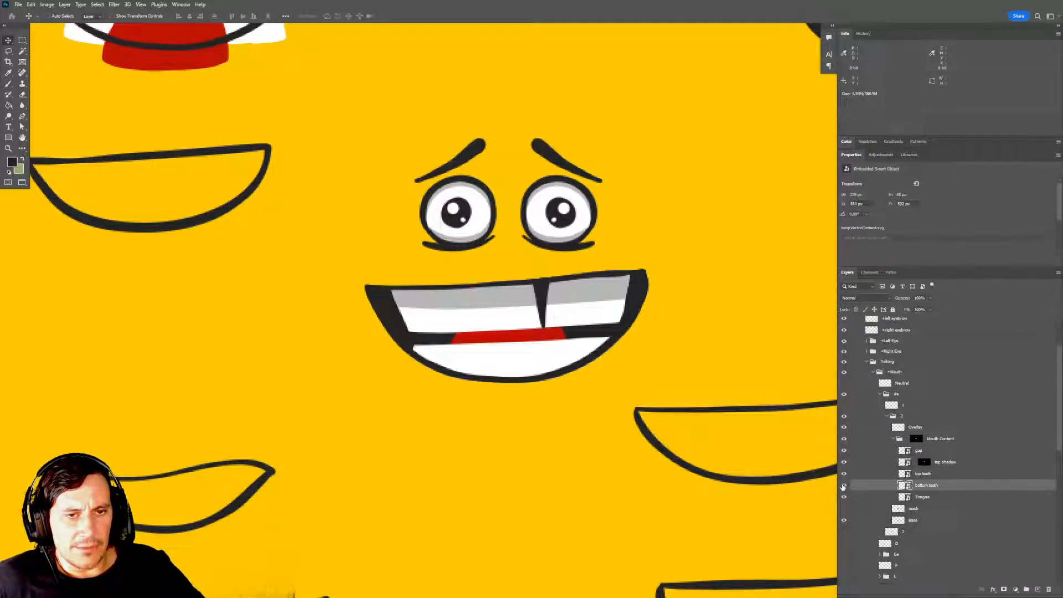
{"action": "left_click", "coordinate": [861, 478]}
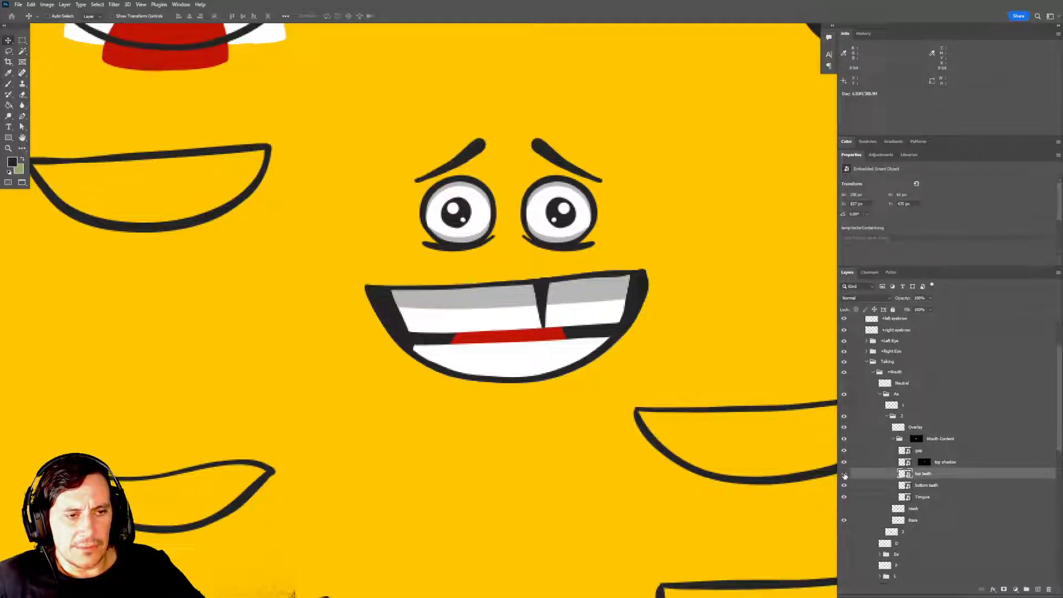
Examine how the top teeth and top shadow layers affect the mouth by toggling their visibility off and on.
{"action": "left_click", "coordinate": [844, 474]}
{"action": "left_click", "coordinate": [843, 474]}
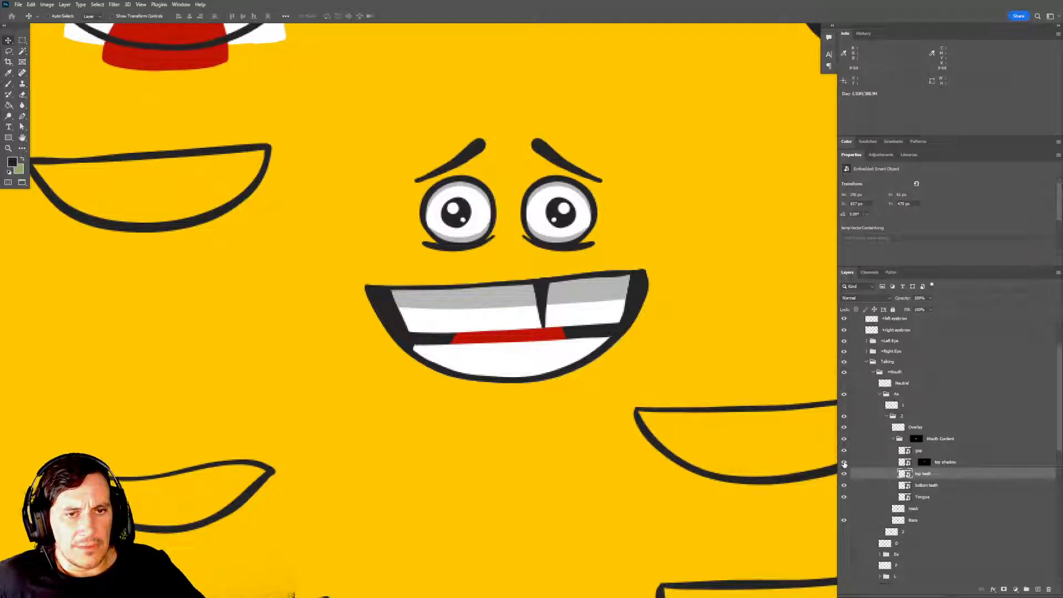
{"action": "left_click_drag", "start_coordinate": [767, 465], "coordinate": [766, 459]}
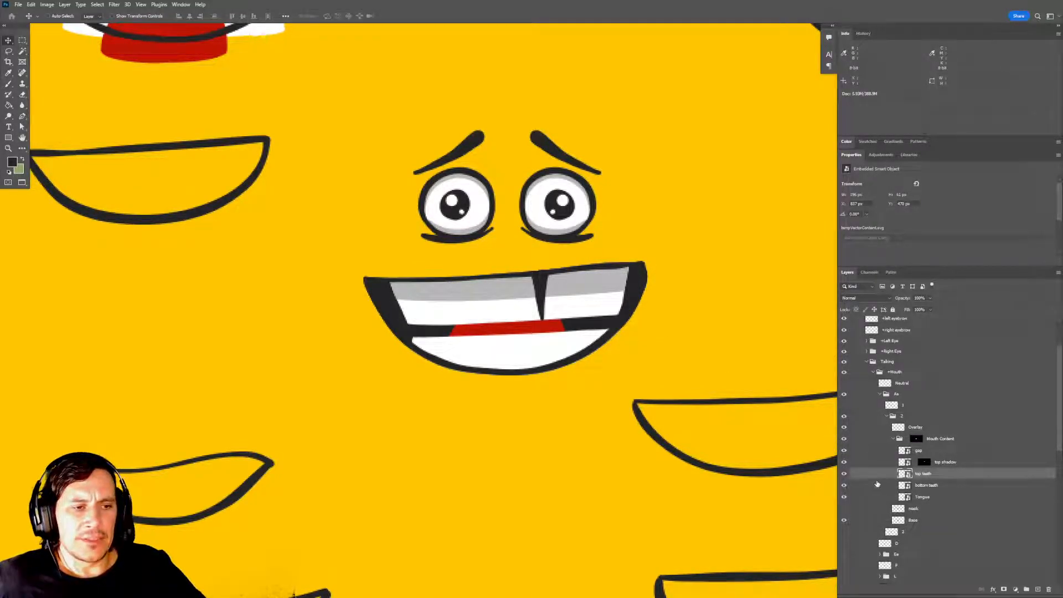
{"action": "left_click", "coordinate": [844, 474]}
{"action": "left_click", "coordinate": [844, 474]}
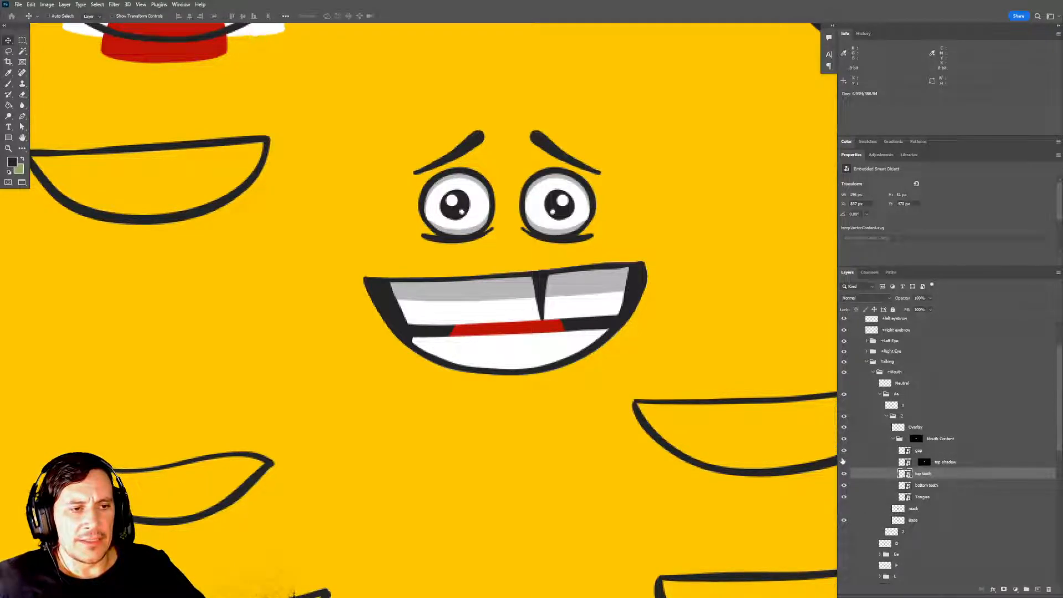
{"action": "left_click", "coordinate": [844, 462]}
{"action": "left_click", "coordinate": [845, 461]}
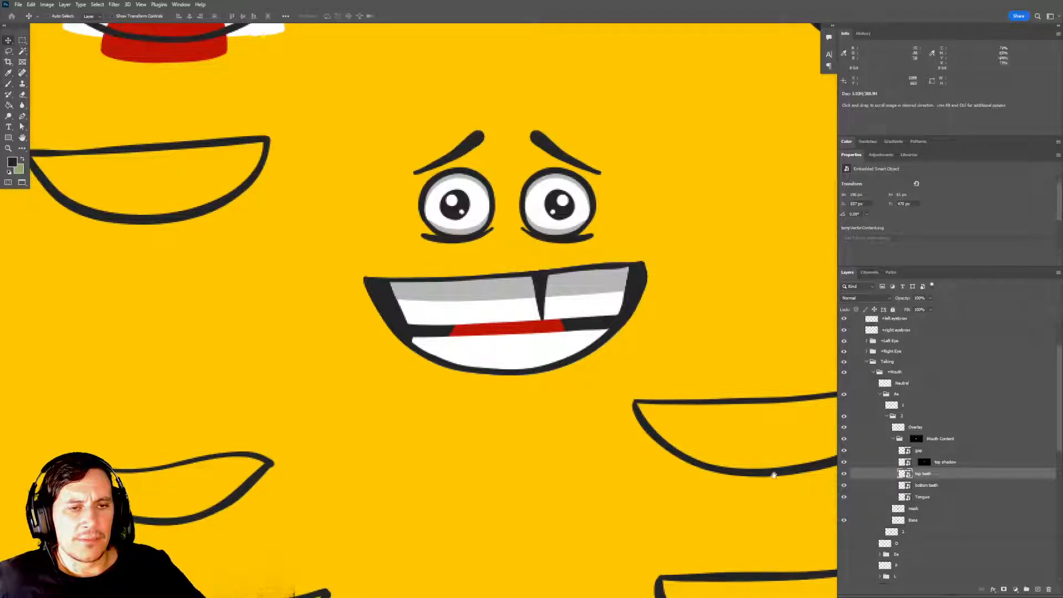
{"action": "left_click_drag", "start_coordinate": [696, 483], "coordinate": [700, 465]}
{"action": "left_click_drag", "start_coordinate": [650, 392], "coordinate": [646, 387]}
{"action": "mouse_move", "coordinate": [654, 367]}
{"action": "left_mouse_down"}
{"action": "mouse_move", "coordinate": [652, 382]}
{"action": "mouse_move", "coordinate": [637, 363]}
{"action": "mouse_move", "coordinate": [676, 371]}
{"action": "mouse_move", "coordinate": [651, 353]}
{"action": "left_mouse_up"}
{"action": "scroll", "coordinate": [657, 376], "scroll_direction": "down", "scroll_amount": 2}
Lower the Tongue and bottom teeth layers inside the mouth to open a dark gap below the top teeth, and save the document.
{"action": "left_click", "coordinate": [930, 500]}
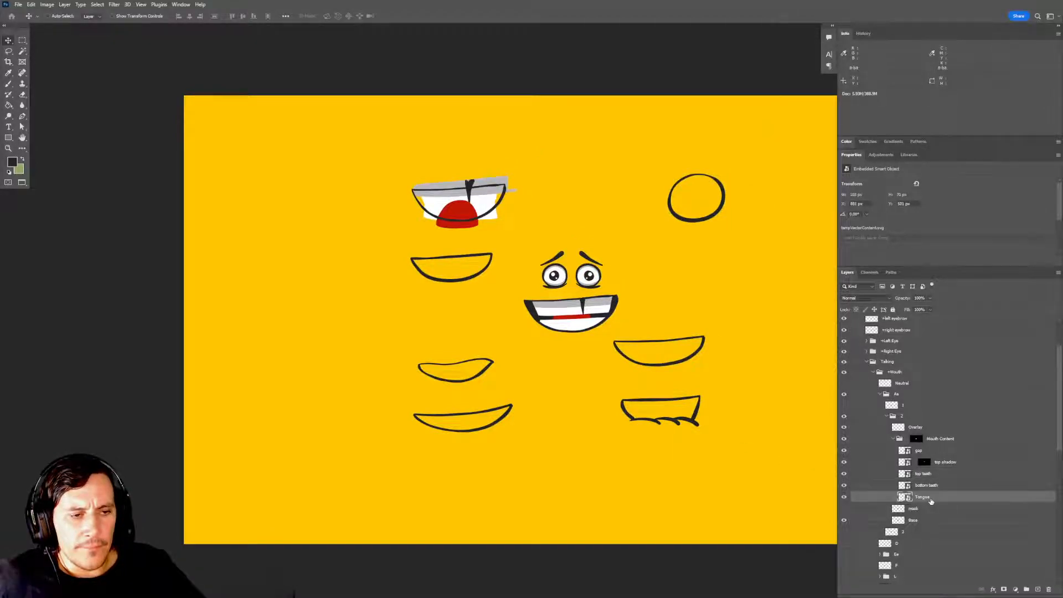
{"action": "left_click_drag", "start_coordinate": [590, 324], "coordinate": [609, 370]}
{"action": "left_click", "coordinate": [929, 485]}
{"action": "key", "text": "ctrl+space"}
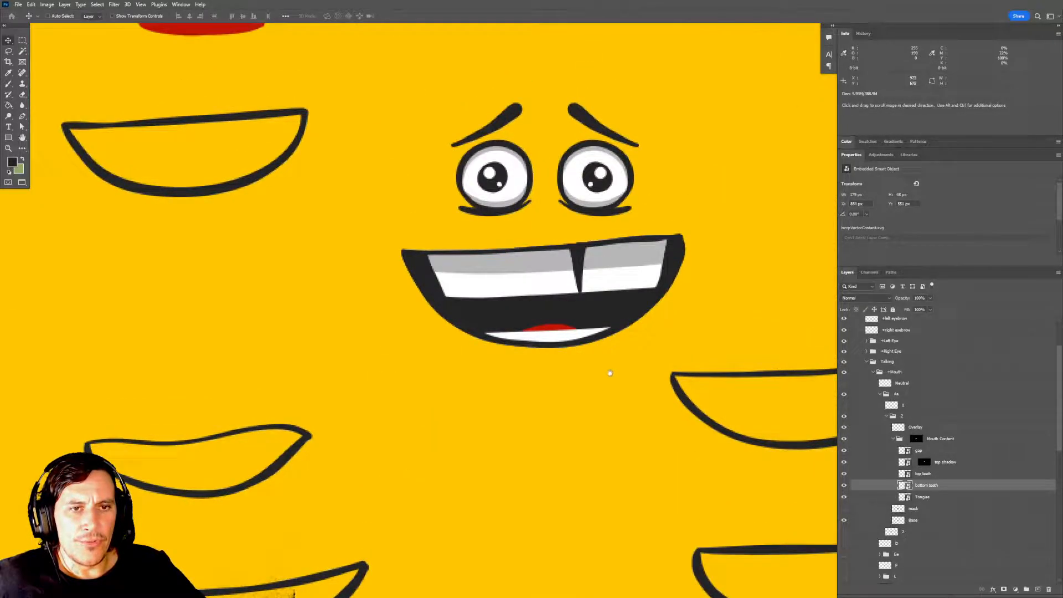
{"action": "left_click", "coordinate": [592, 366], "text": "alt"}
{"action": "left_click_drag", "start_coordinate": [597, 327], "coordinate": [597, 348]}
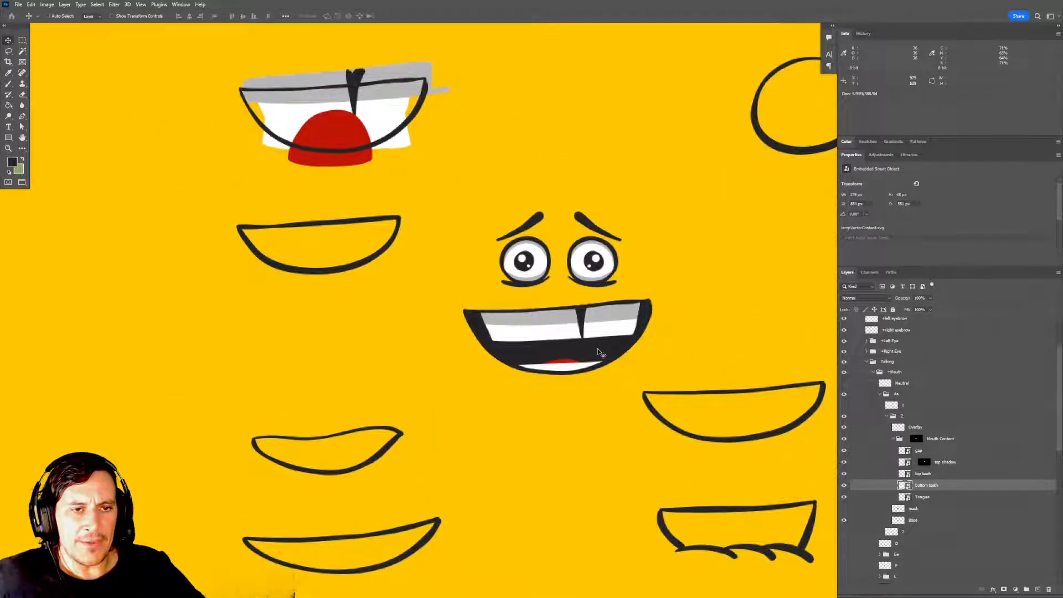
{"action": "key", "text": "ctrl+s"}
{"action": "left_click", "coordinate": [562, 218]}
{"action": "left_click_drag", "start_coordinate": [589, 311], "coordinate": [583, 308]}
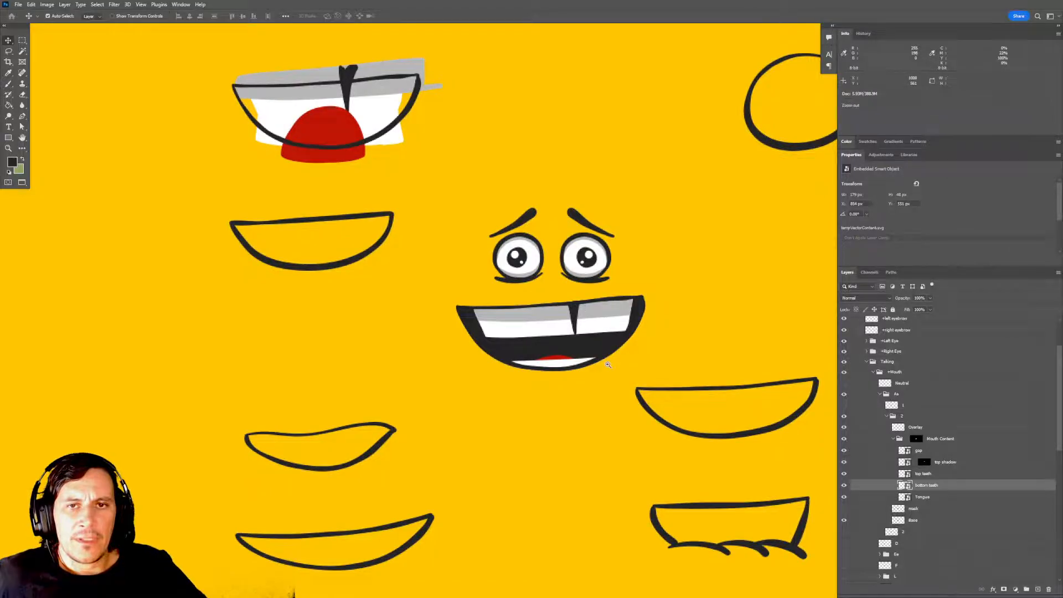
Collapse the Mouth Content group and check the mouth on the full canvas with the group hidden and shown.
{"action": "left_click", "coordinate": [605, 364], "text": "alt"}
{"action": "left_click", "coordinate": [607, 366], "text": "alt"}
{"action": "left_click_drag", "start_coordinate": [644, 391], "coordinate": [564, 388]}
{"action": "left_click", "coordinate": [892, 438]}
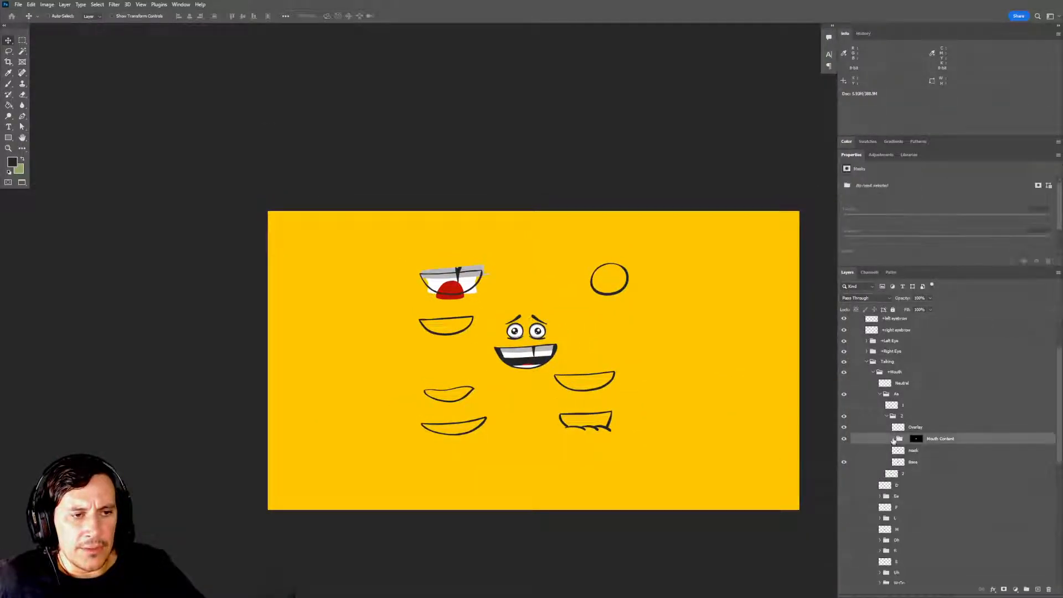
{"action": "left_click", "coordinate": [845, 440]}
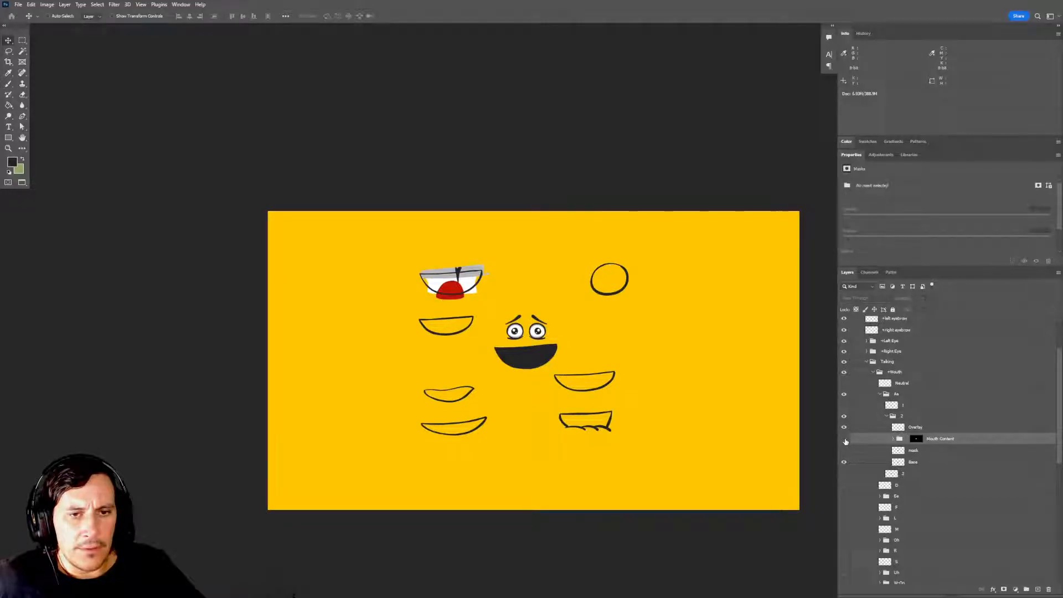
{"action": "left_click", "coordinate": [844, 440]}
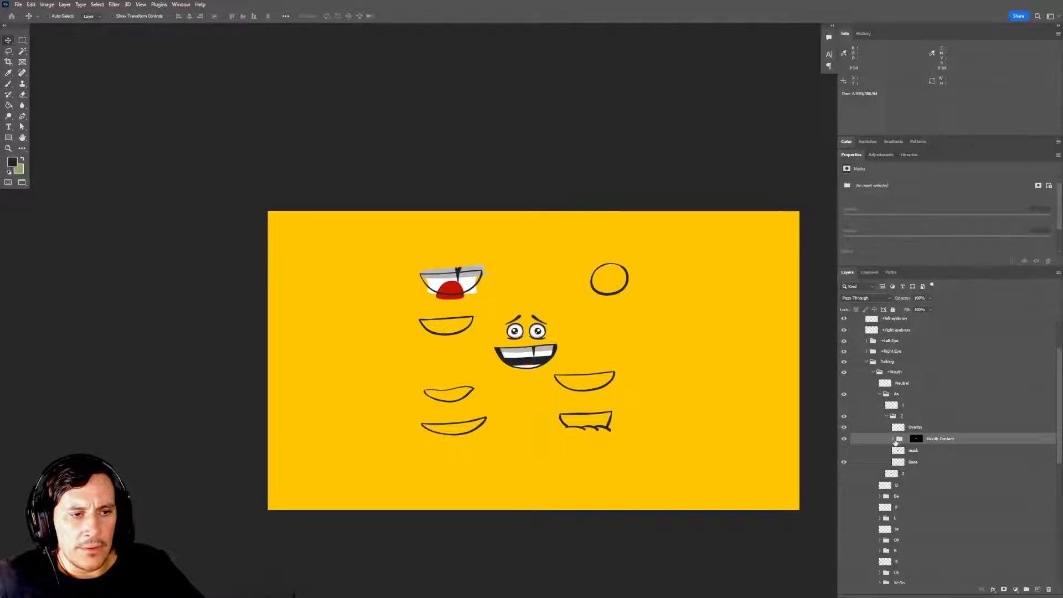
Collapse and hide group 2, compare the original Aa frames above and below it, and leave only frame 1 visible.
{"action": "left_click", "coordinate": [886, 417]}
{"action": "left_click", "coordinate": [843, 417]}
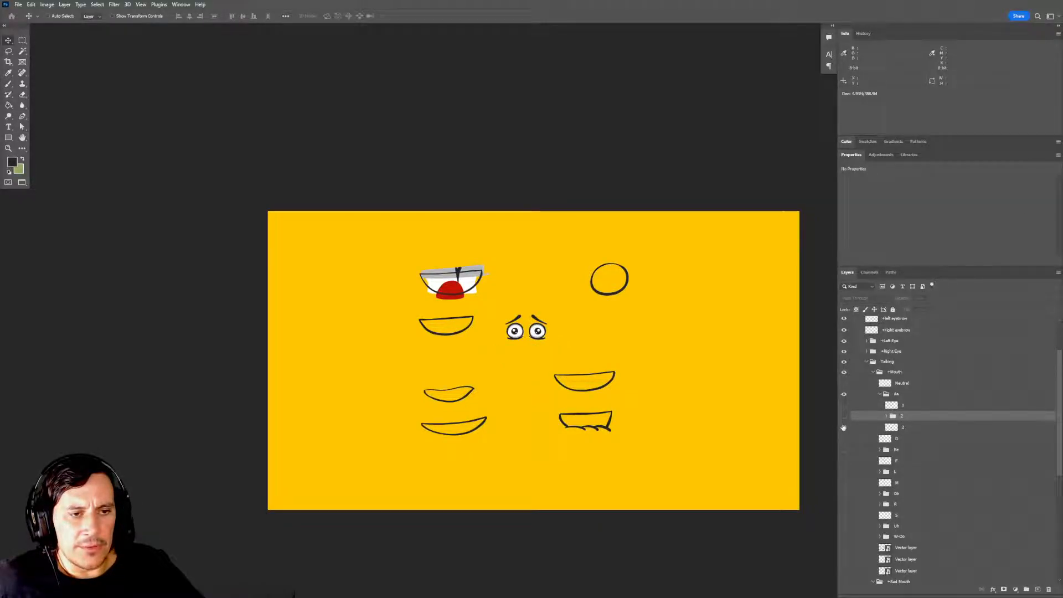
{"action": "left_click", "coordinate": [843, 427]}
{"action": "left_click", "coordinate": [843, 406]}
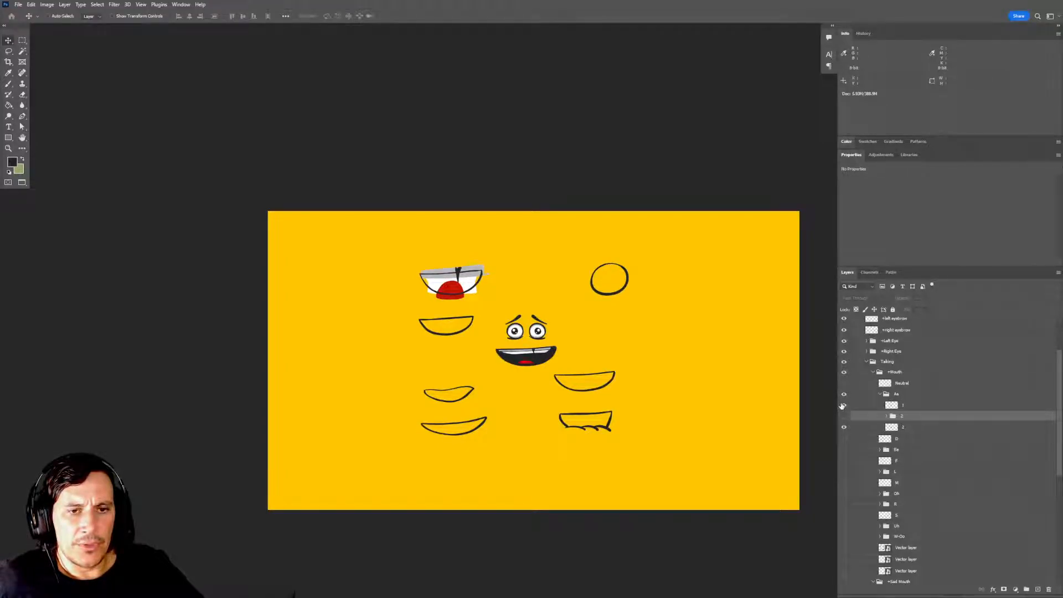
{"action": "left_click", "coordinate": [843, 427]}
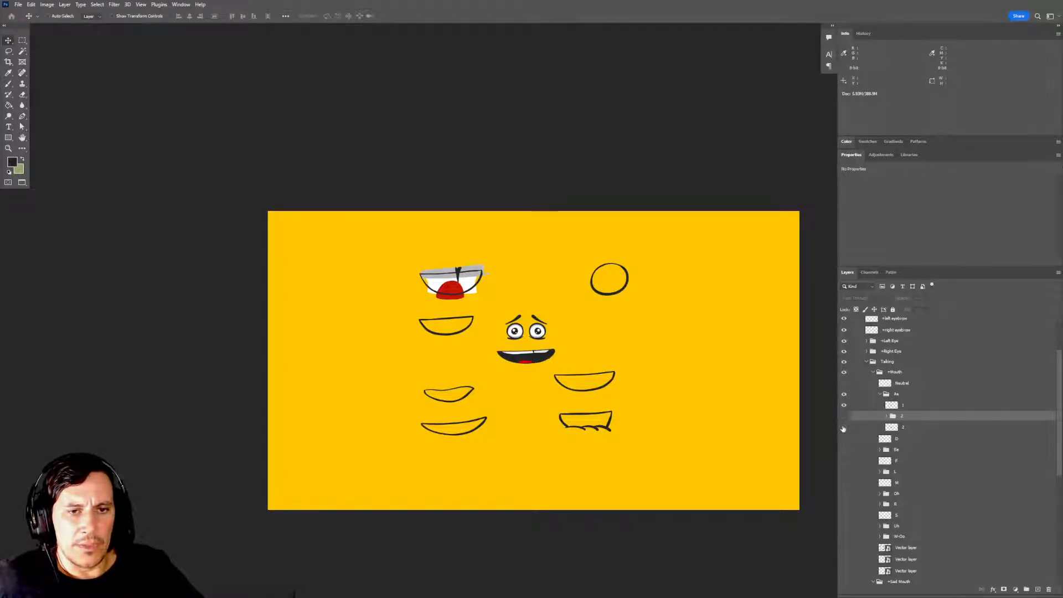
{"action": "left_click", "coordinate": [843, 427]}
{"action": "left_click", "coordinate": [844, 406]}
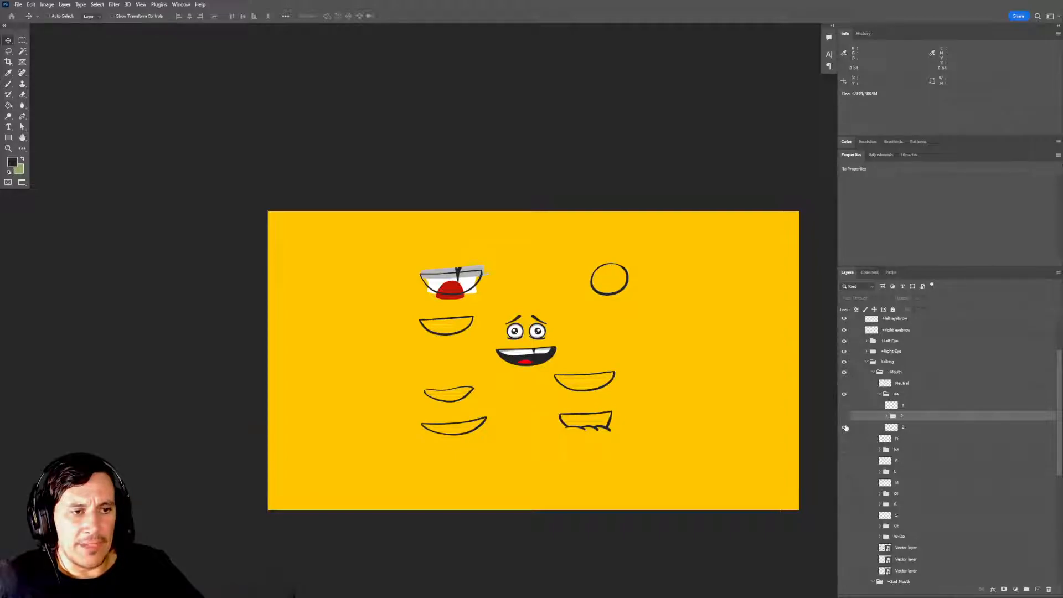
{"action": "left_click", "coordinate": [843, 427]}
{"action": "left_click", "coordinate": [845, 405]}
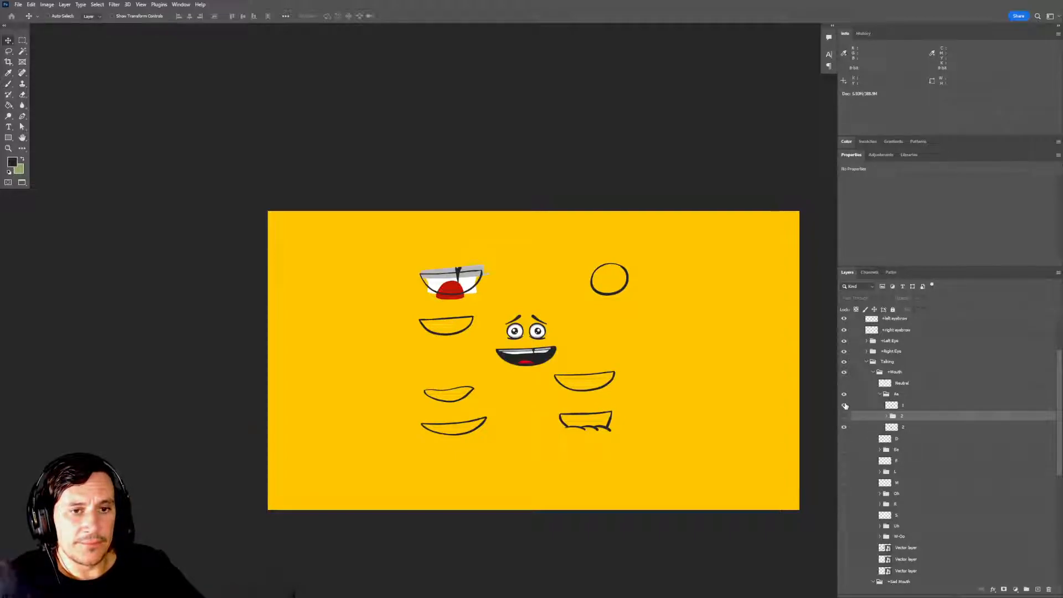
{"action": "left_click", "coordinate": [843, 427]}
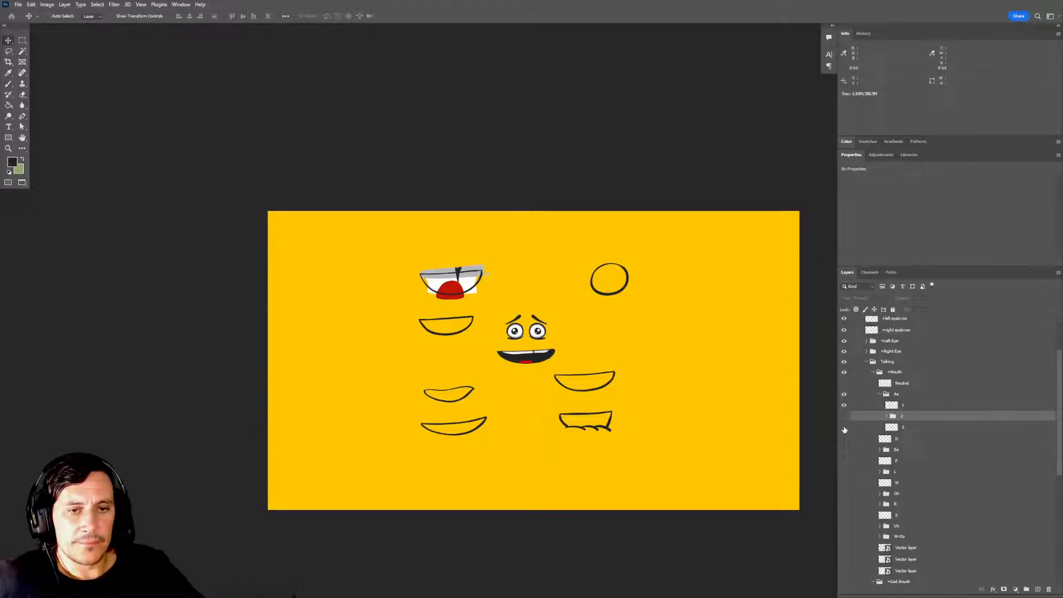
{"action": "left_click", "coordinate": [844, 427]}
{"action": "left_click", "coordinate": [844, 405]}
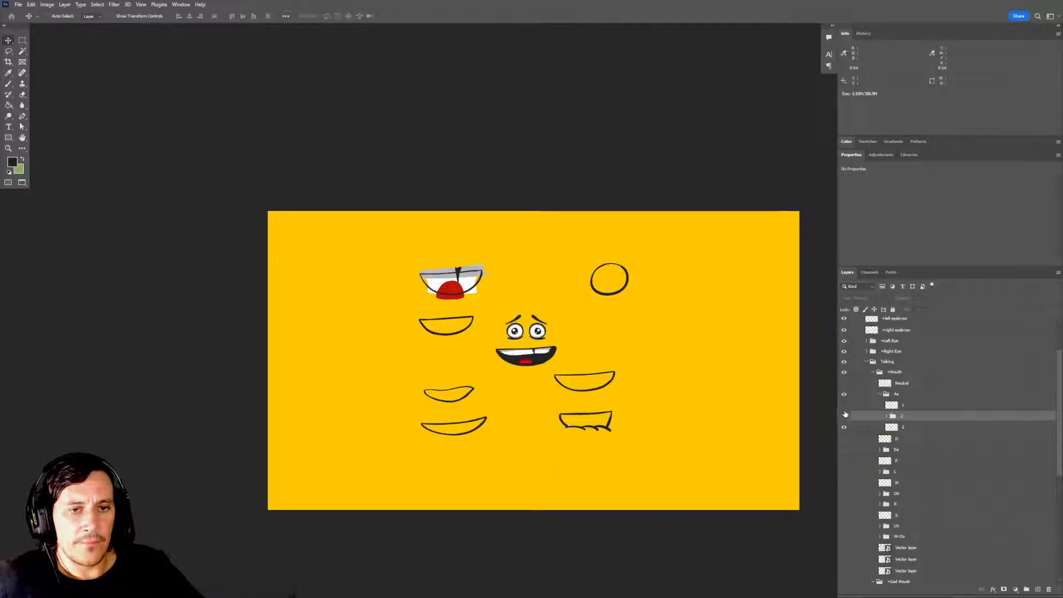
{"action": "left_click", "coordinate": [843, 407]}
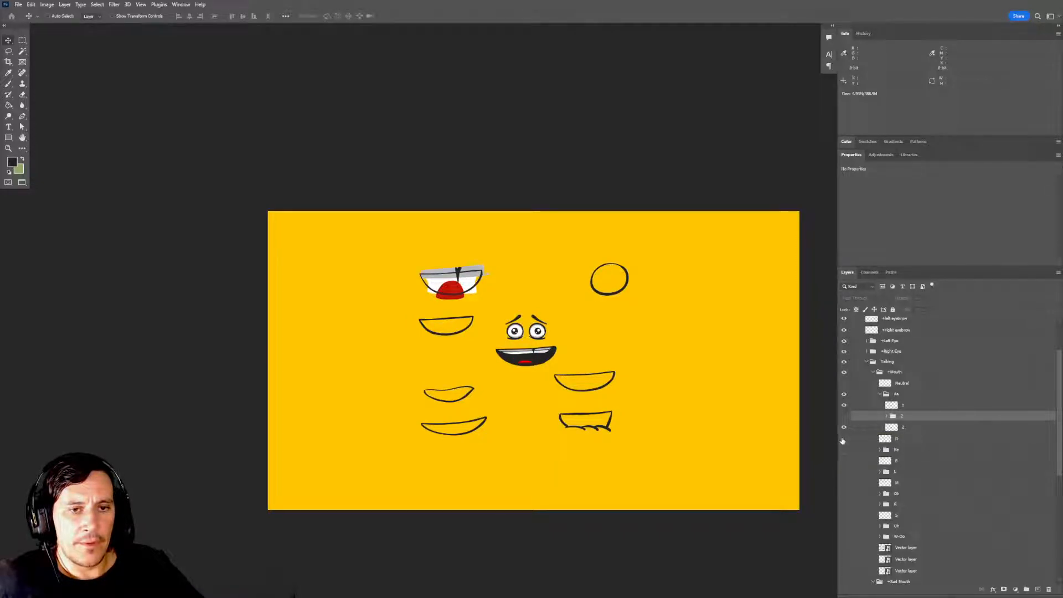
{"action": "left_click", "coordinate": [844, 427]}
Duplicate group 2 within the Aa group and rename the copy 1.
{"action": "left_click", "coordinate": [903, 409]}
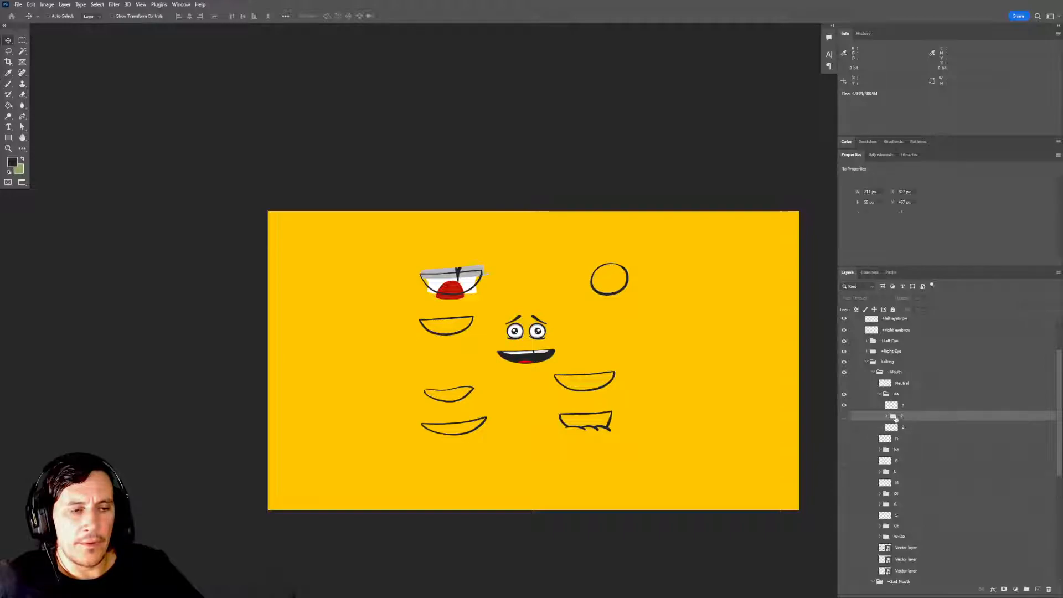
{"action": "left_click", "coordinate": [894, 418]}
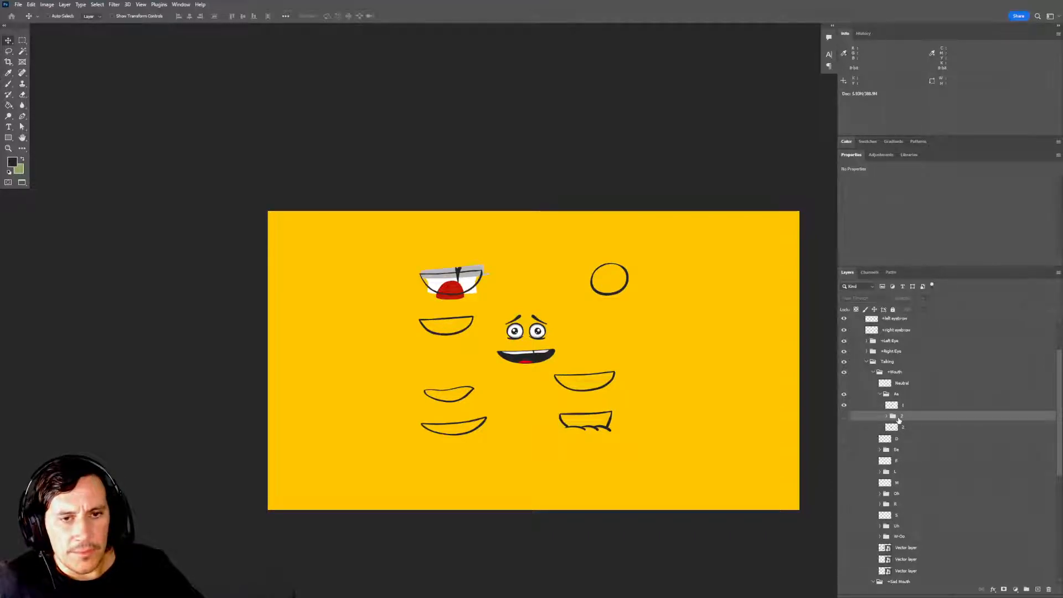
{"action": "left_click_drag", "start_coordinate": [895, 418], "coordinate": [1037, 588]}
{"action": "double_click", "coordinate": [907, 415]}
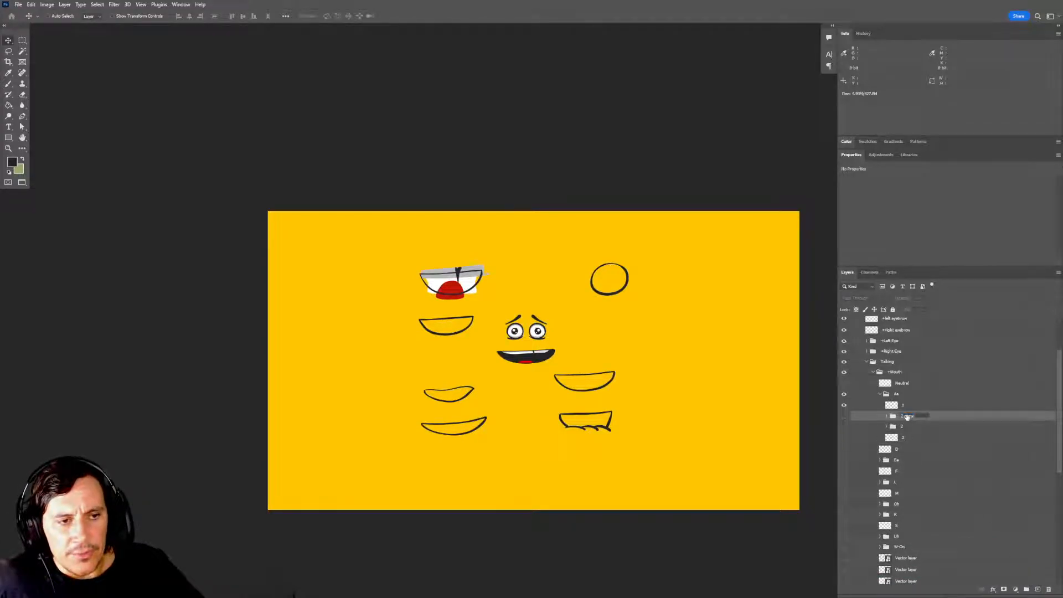
{"action": "type", "text": "1"}
{"action": "key", "text": "Return"}
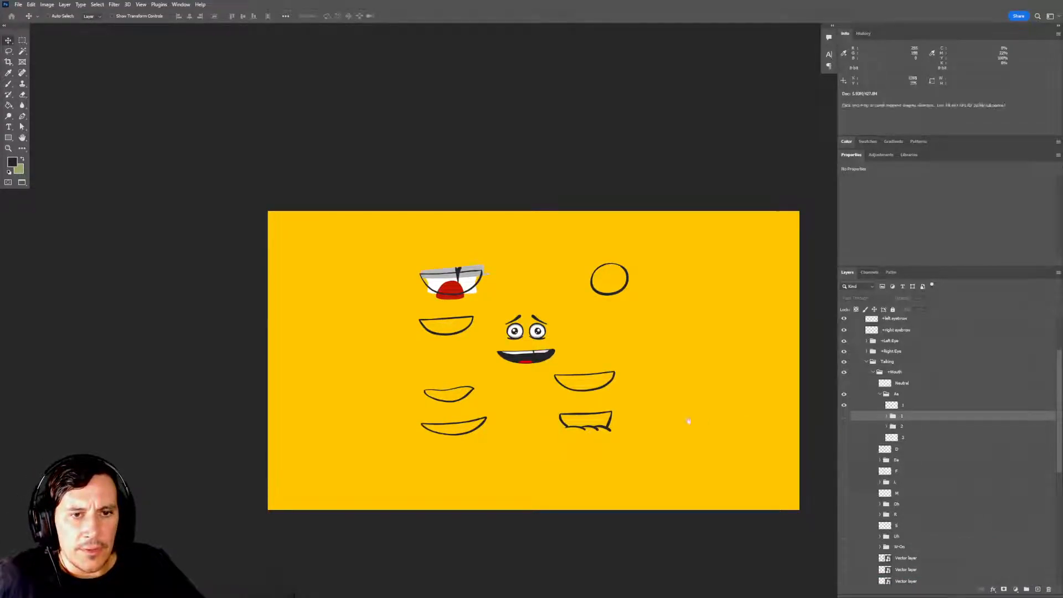
Show group 1 and squash its Overlay and Base layers together from the upper edge and toward their centre, to about 77 px high.
{"action": "left_click_drag", "start_coordinate": [536, 357], "coordinate": [657, 389]}
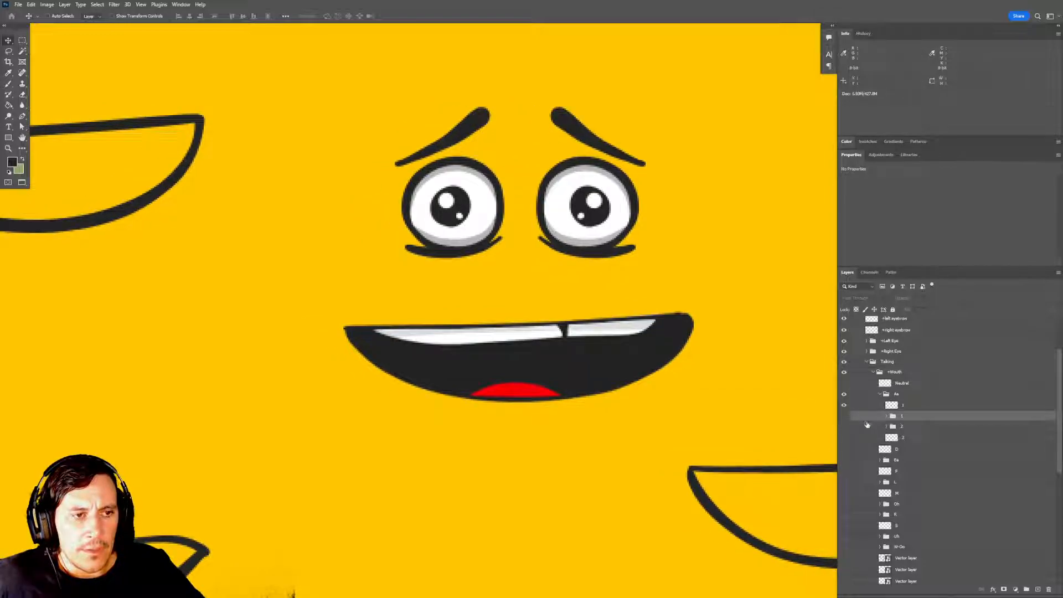
{"action": "left_click", "coordinate": [843, 416]}
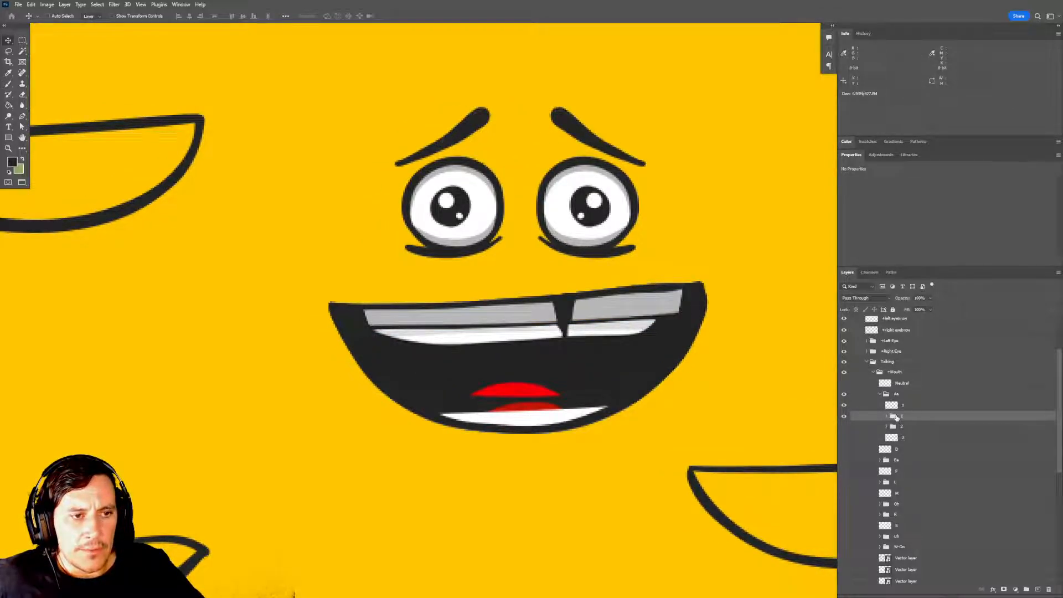
{"action": "left_click", "coordinate": [886, 416]}
{"action": "left_click", "coordinate": [928, 429]}
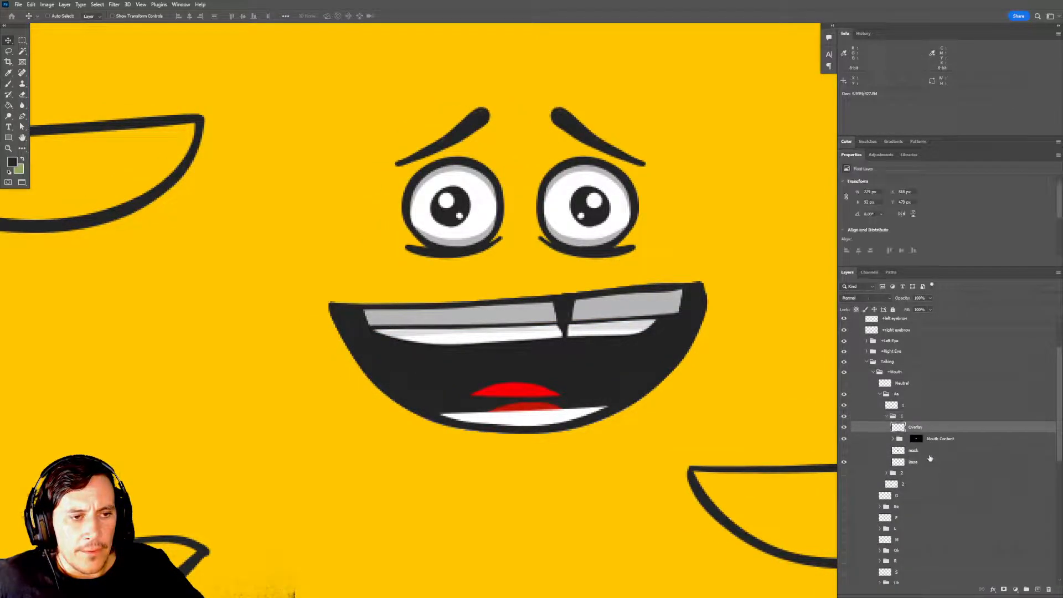
{"action": "left_click", "coordinate": [930, 465], "text": "ctrl"}
{"action": "key", "text": "ctrl+t"}
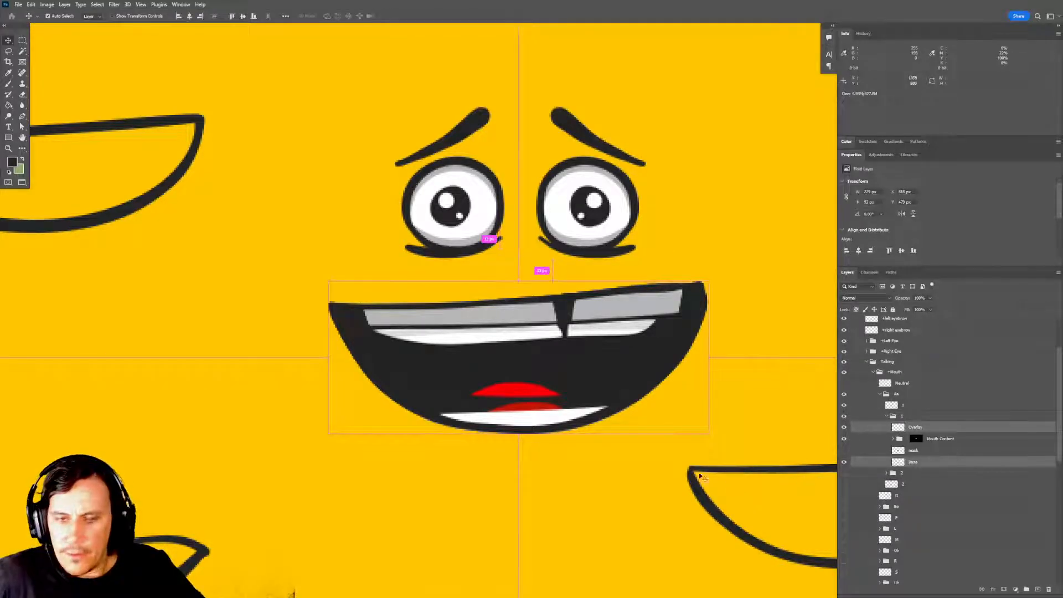
{"action": "mouse_move", "coordinate": [519, 281]}
{"action": "left_mouse_down"}
{"action": "mouse_move", "coordinate": [521, 315]}
{"action": "mouse_move", "coordinate": [525, 280]}
{"action": "mouse_move", "coordinate": [518, 294]}
{"action": "left_mouse_up"}
{"action": "key", "text": "Return"}
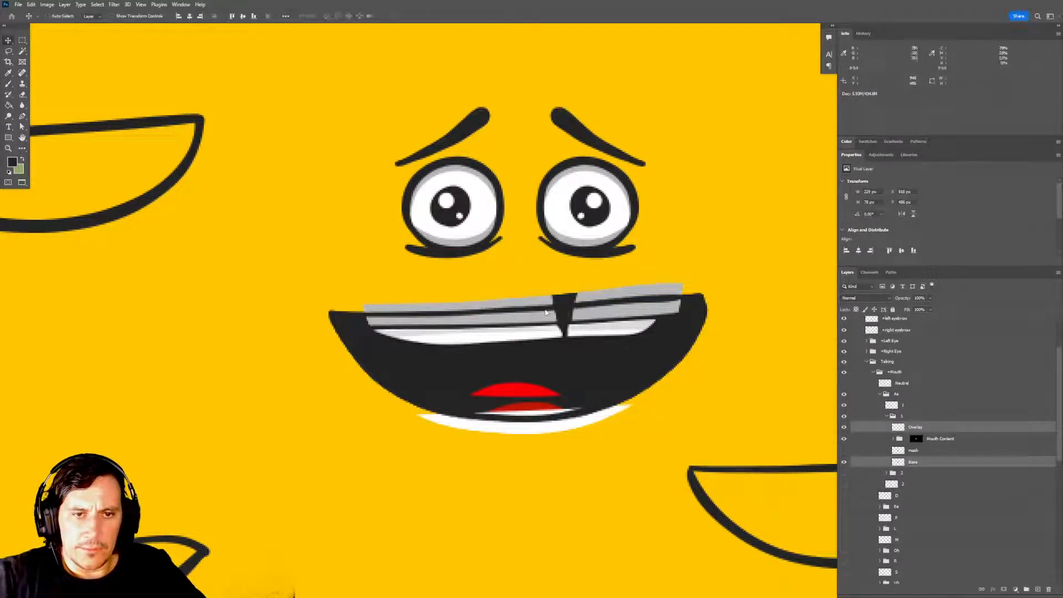
Replace the old layer mask on group 1's Mouth Content with a new mask made from the squashed Base shape.
{"action": "left_click", "coordinate": [916, 439]}
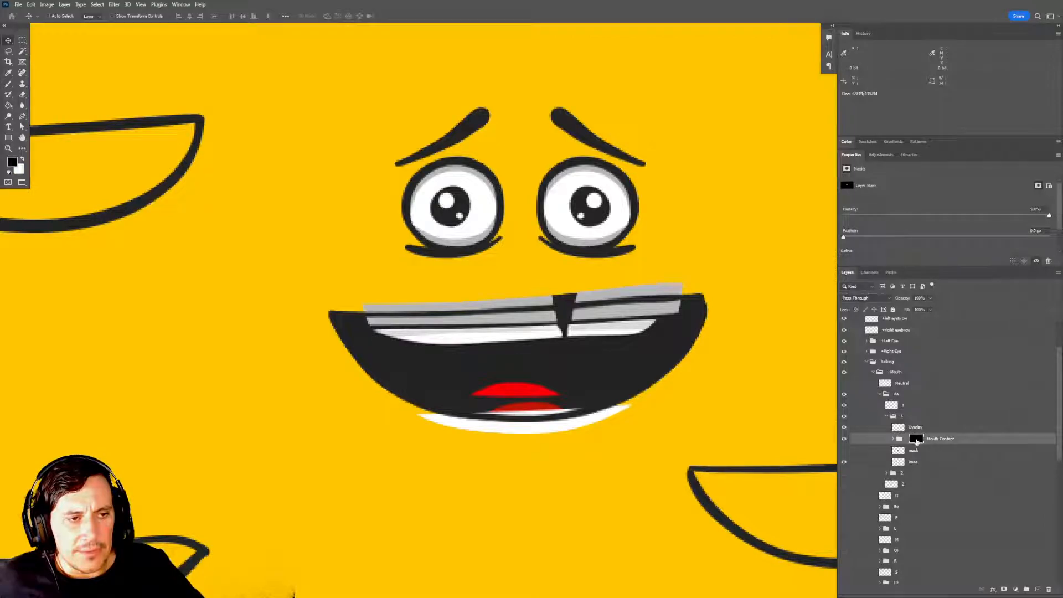
{"action": "left_click", "coordinate": [844, 439]}
{"action": "left_click", "coordinate": [844, 440]}
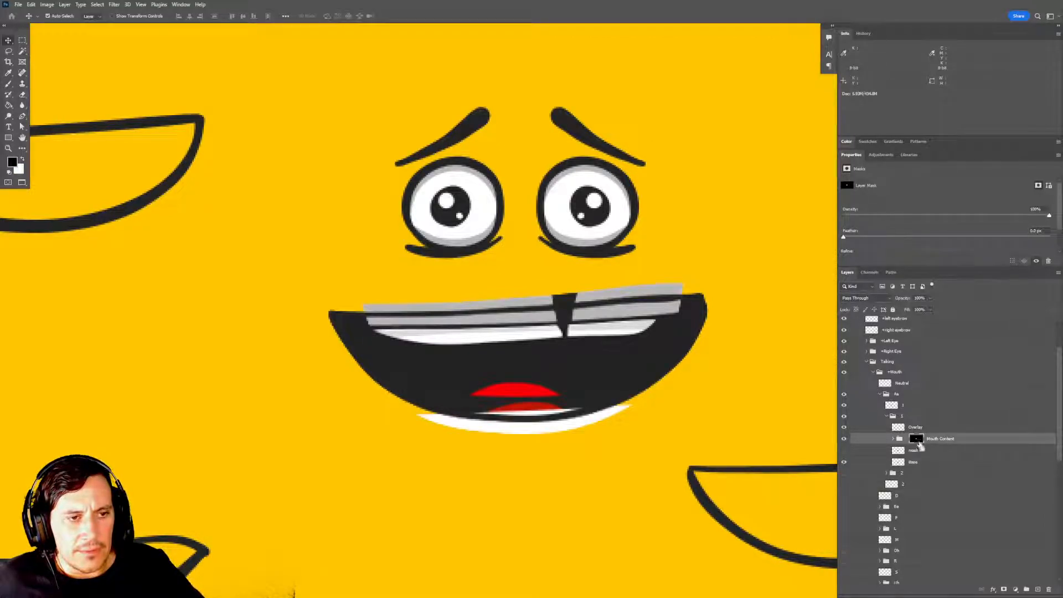
{"action": "left_click", "coordinate": [917, 440], "text": "ctrl"}
{"action": "key", "text": "m"}
{"action": "key", "text": "ctrl+d"}
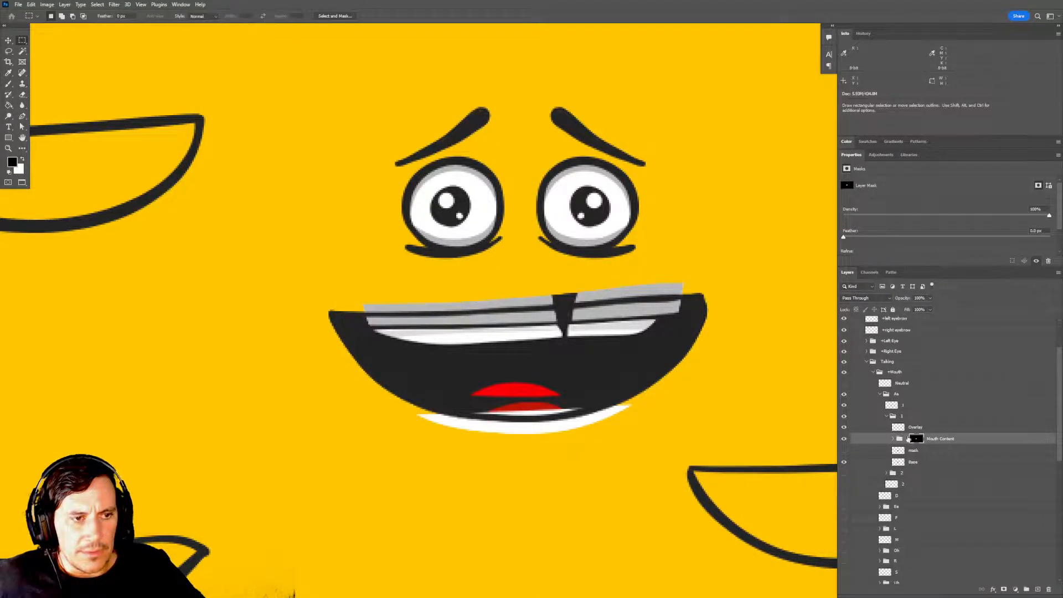
{"action": "left_click_drag", "start_coordinate": [917, 441], "coordinate": [1048, 589]}
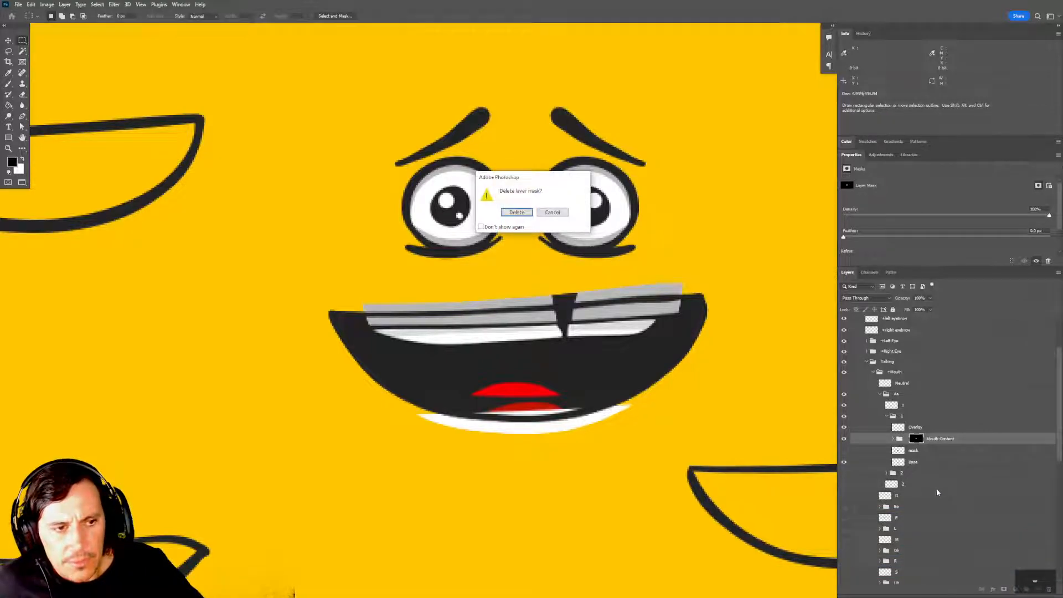
{"action": "left_click", "coordinate": [518, 212]}
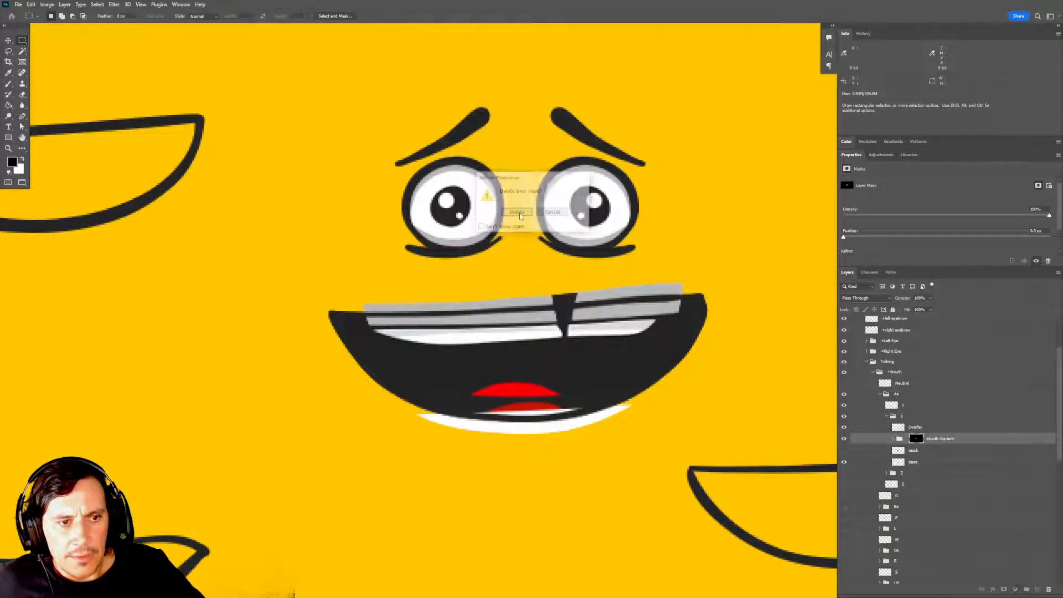
{"action": "left_click", "coordinate": [898, 461], "text": "ctrl"}
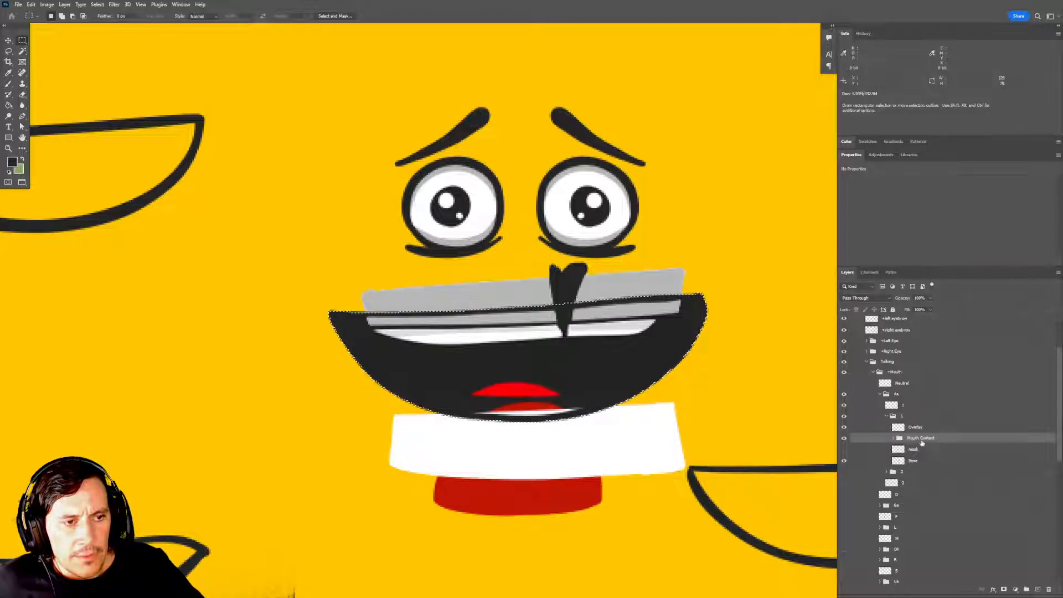
{"action": "left_click", "coordinate": [1004, 590]}
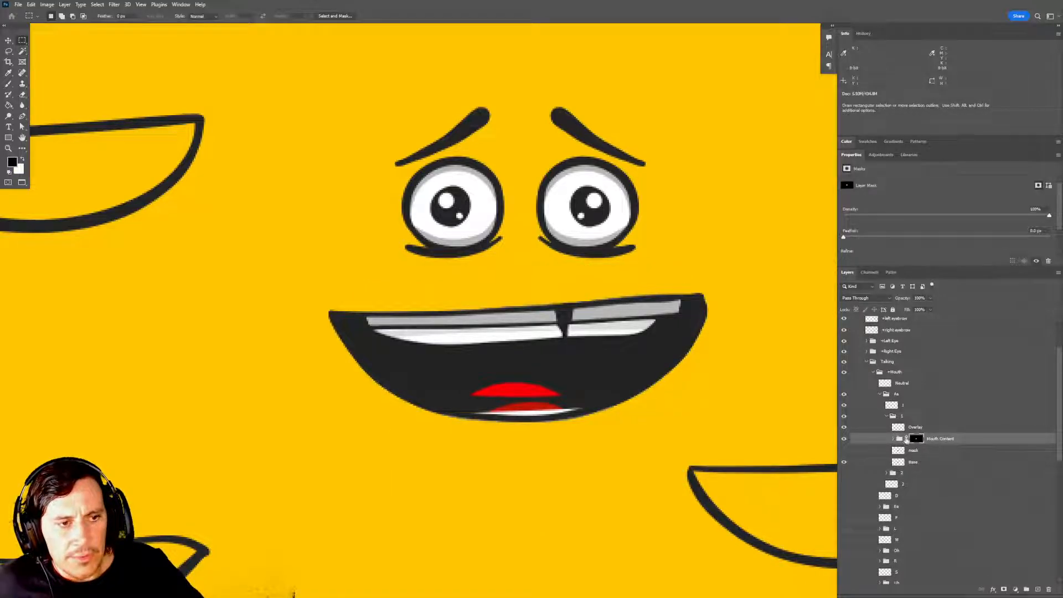
Hide the original Aa frame 1 layer above group 1 and collapse group 1.
{"action": "left_click_drag", "start_coordinate": [775, 478], "coordinate": [744, 452]}
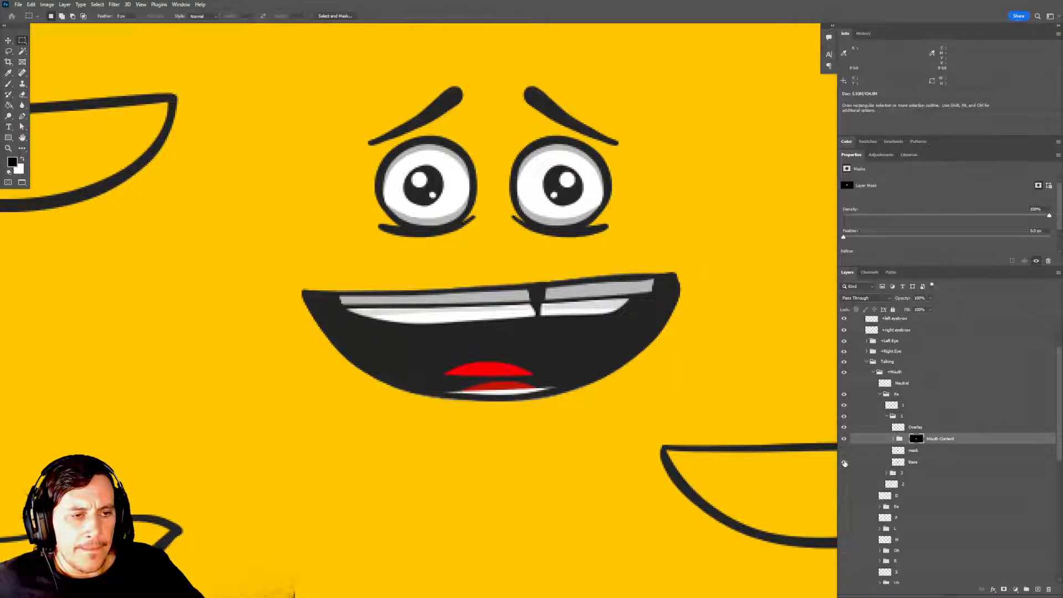
{"action": "left_click", "coordinate": [843, 407]}
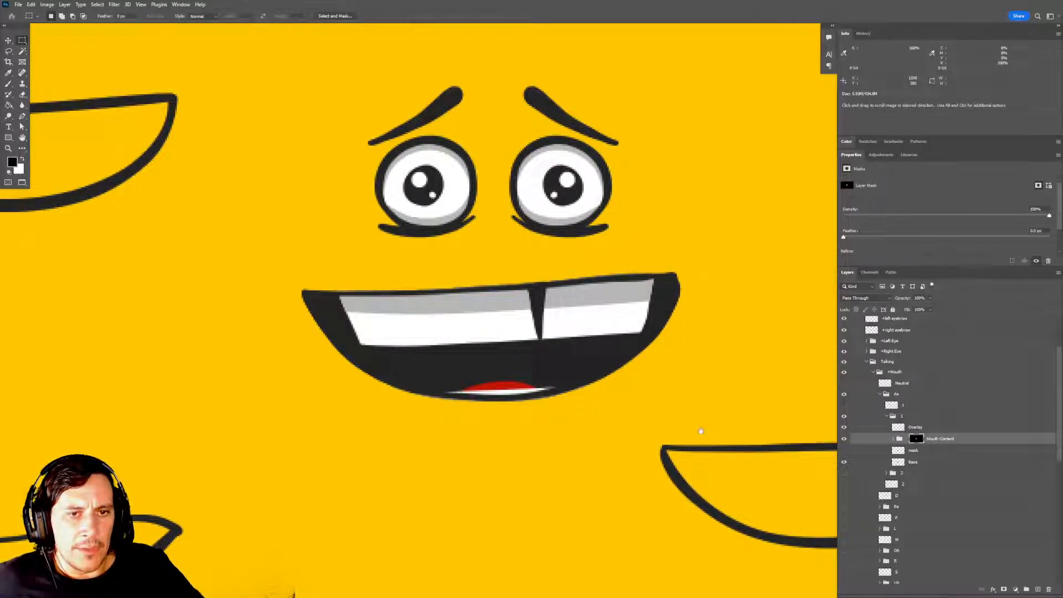
{"action": "left_click_drag", "start_coordinate": [699, 431], "coordinate": [700, 420]}
{"action": "left_click", "coordinate": [887, 416]}
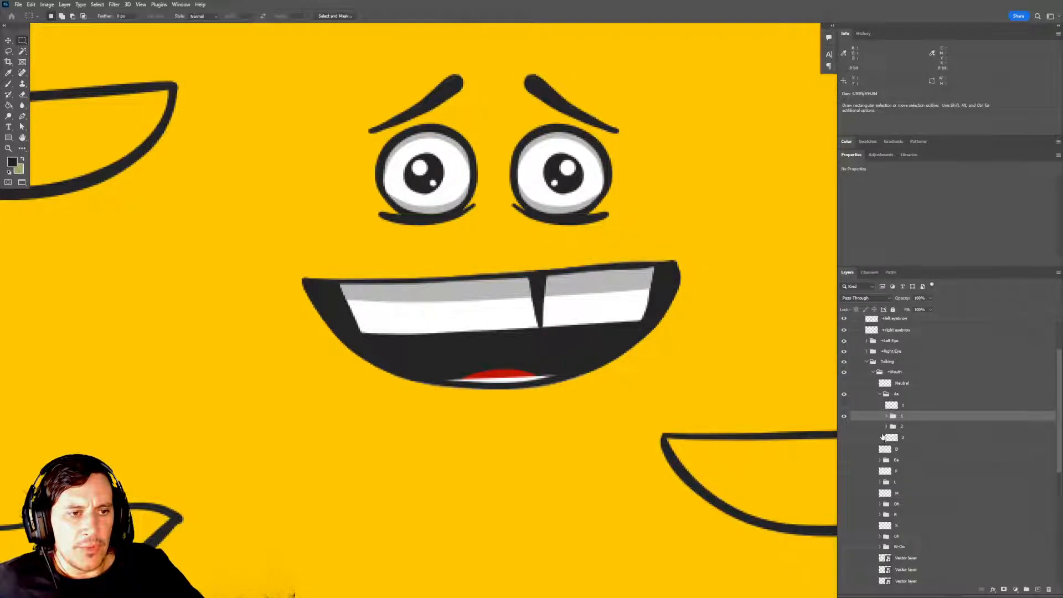
Compare mouth groups 1 and 2 by alternating their visibility, leaving only group 1 visible.
{"action": "left_click", "coordinate": [845, 426]}
{"action": "left_click", "coordinate": [844, 417]}
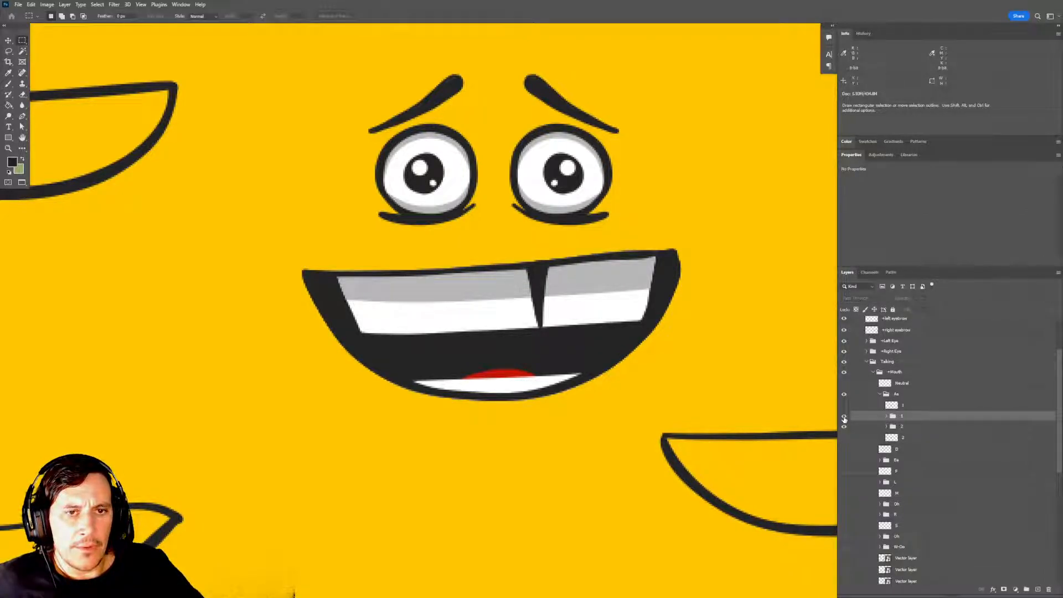
{"action": "left_click", "coordinate": [843, 417]}
{"action": "left_click", "coordinate": [843, 426]}
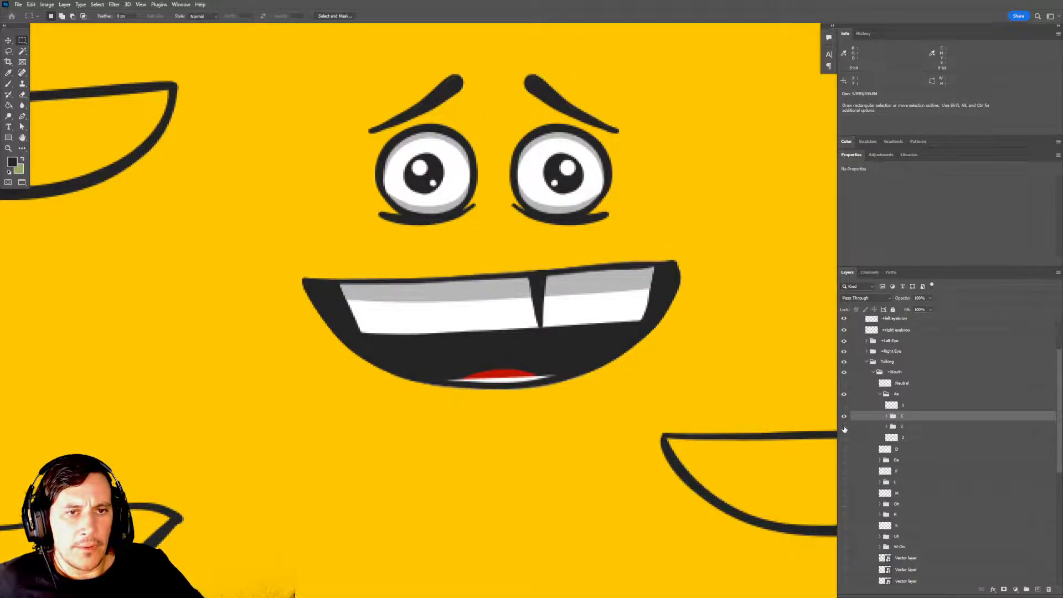
{"action": "left_click", "coordinate": [844, 426]}
{"action": "left_click", "coordinate": [845, 417]}
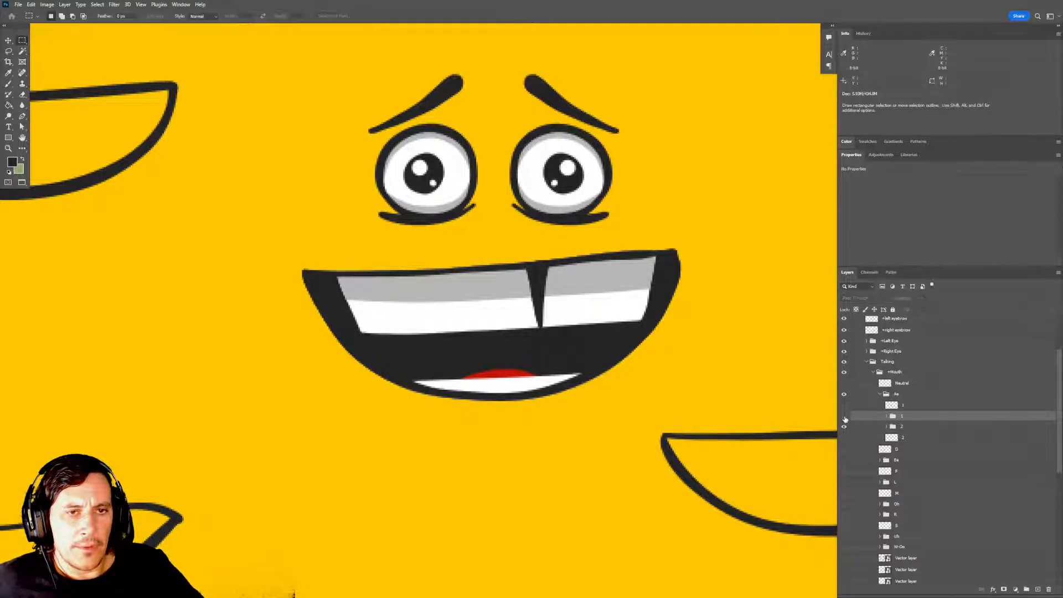
{"action": "left_click", "coordinate": [844, 417]}
{"action": "left_click", "coordinate": [843, 427]}
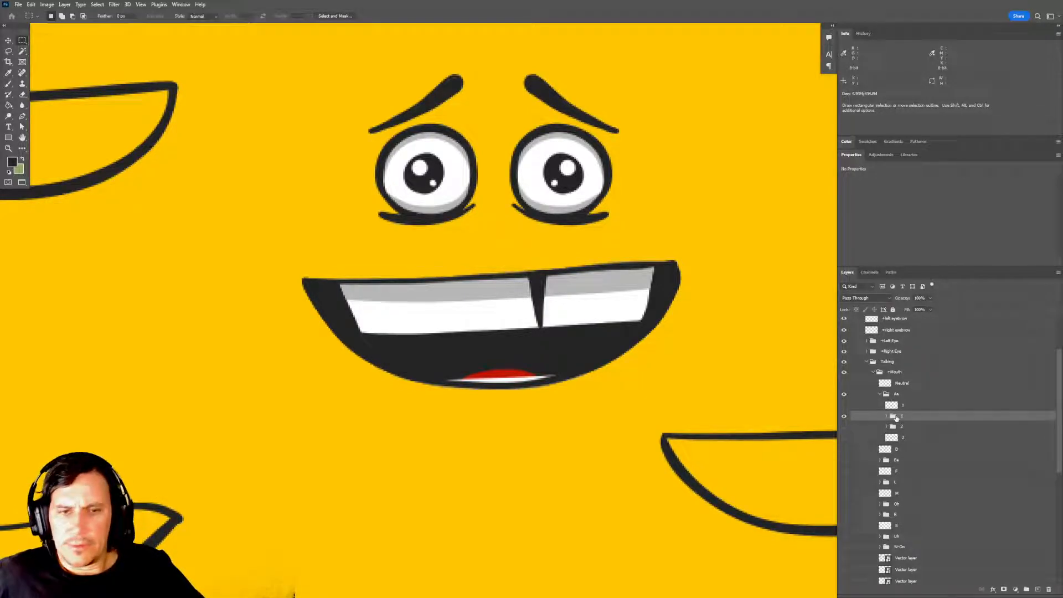
Show group 2 beneath group 1 and set both groups to 30% opacity as an onion-skin overlay.
{"action": "key", "text": "3"}
{"action": "scroll", "coordinate": [820, 426], "scroll_direction": "down", "scroll_amount": 1}
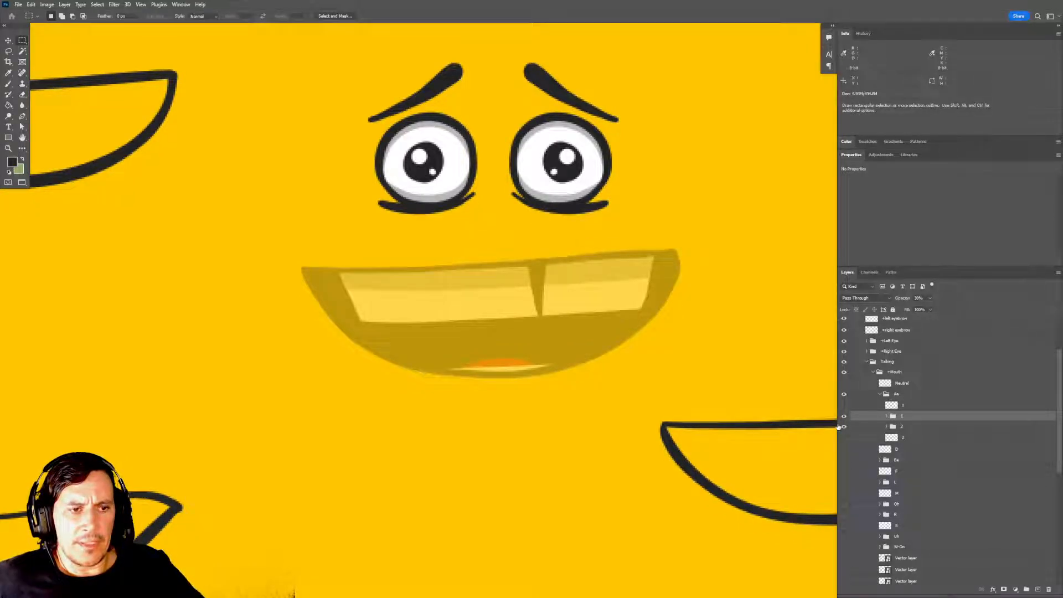
{"action": "left_click", "coordinate": [842, 427]}
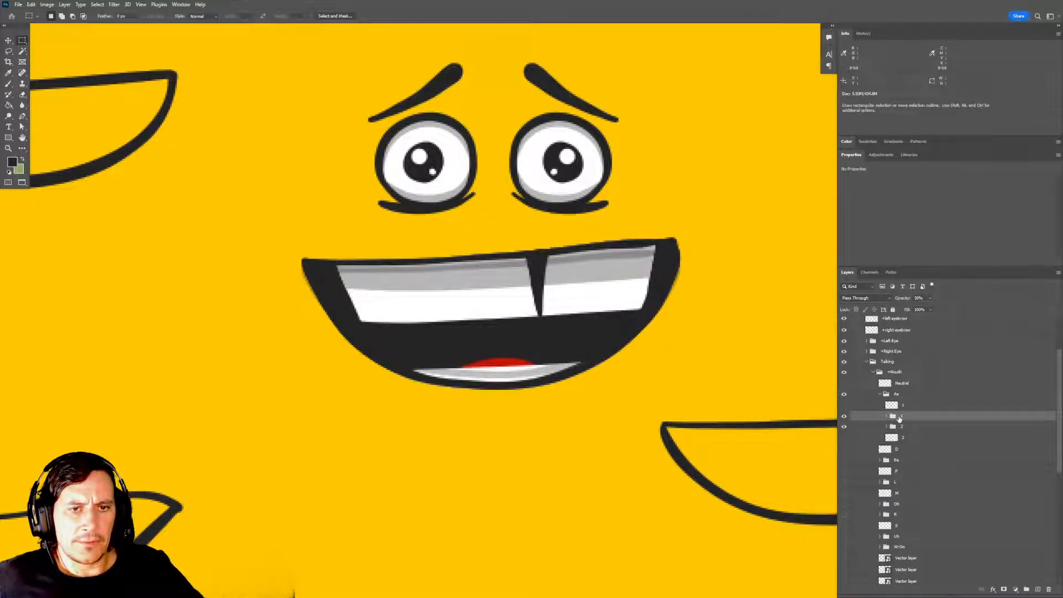
{"action": "left_click", "coordinate": [908, 427]}
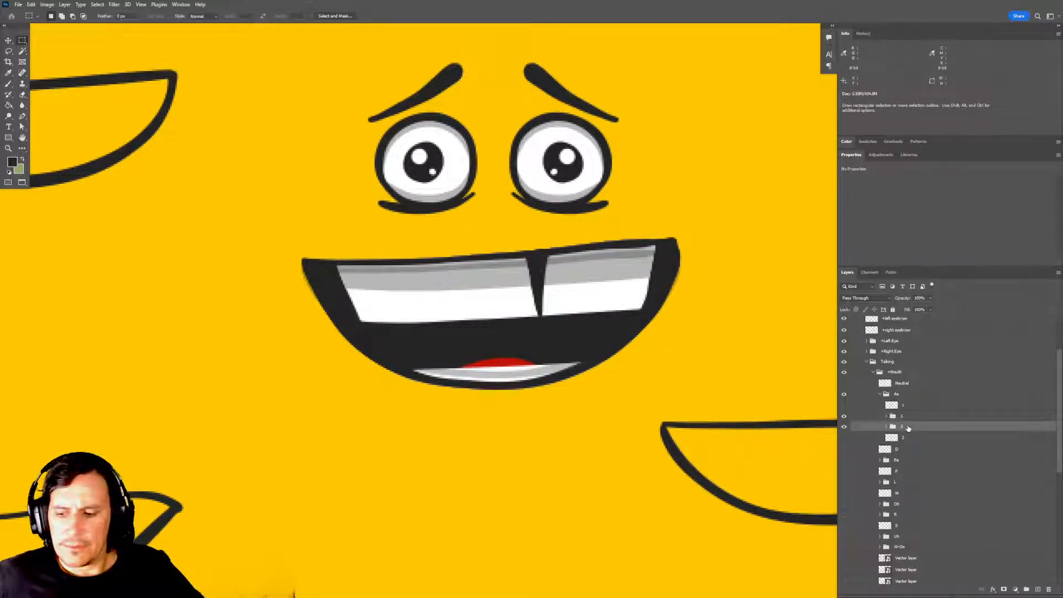
{"action": "key", "text": "3"}
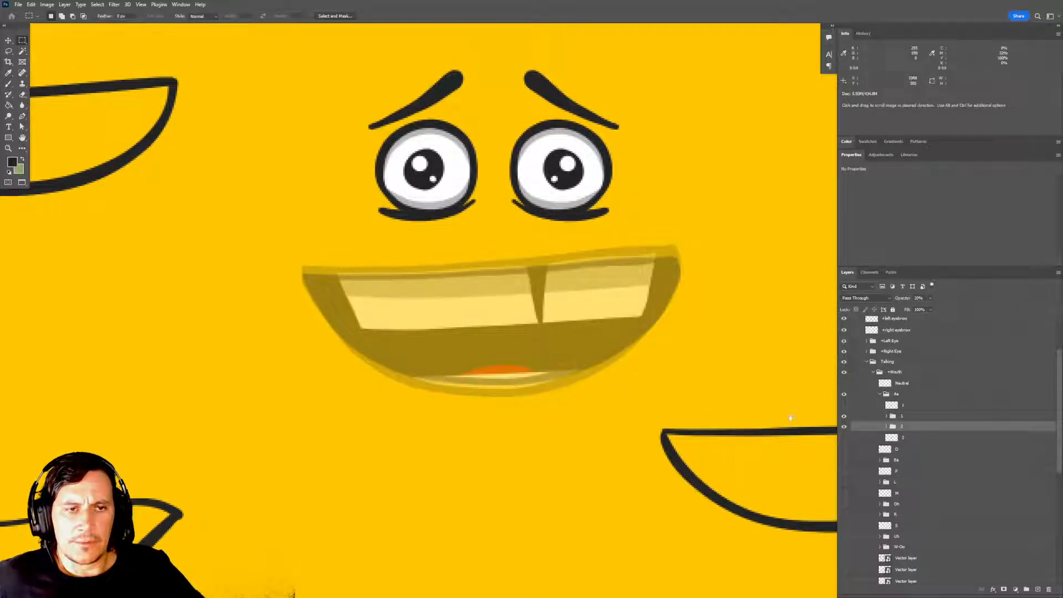
Renumber the two Aa frame groups, renaming group 2 as 3 and group 1 as 2.
{"action": "left_click", "coordinate": [887, 416]}
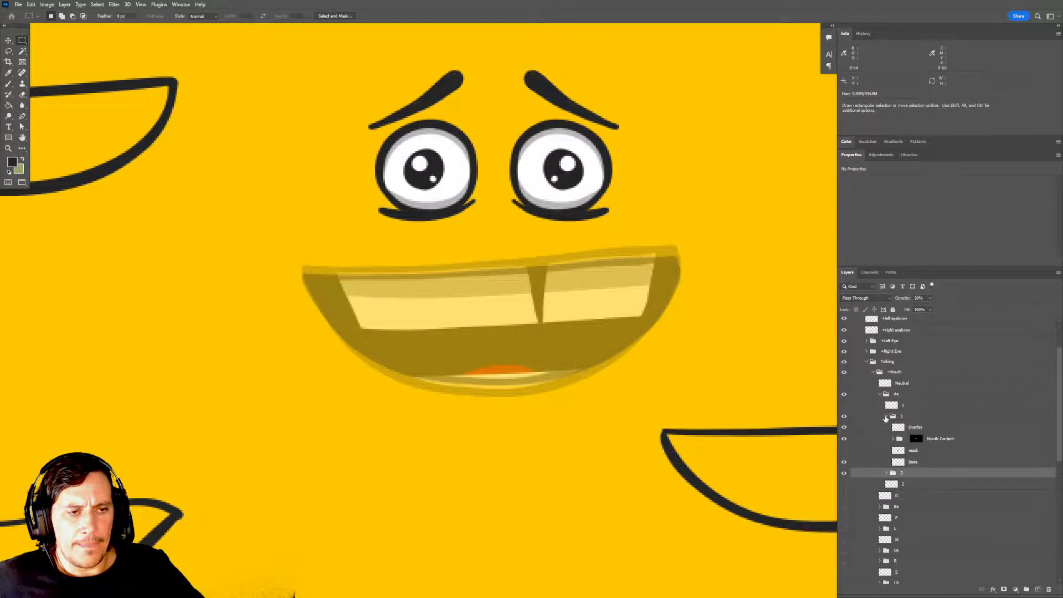
{"action": "left_click", "coordinate": [886, 416]}
{"action": "double_click", "coordinate": [902, 426]}
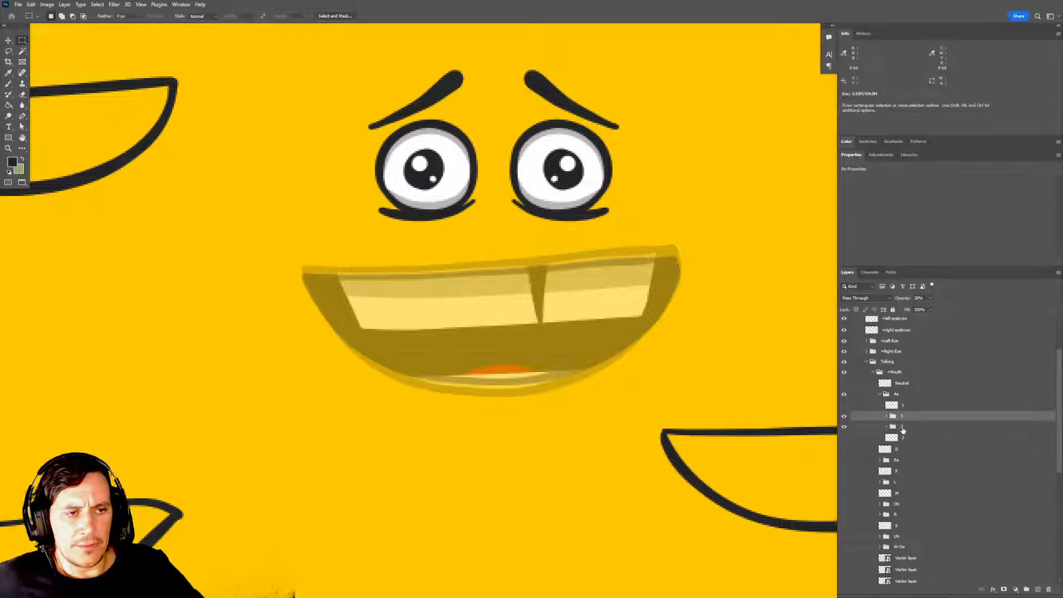
{"action": "type", "text": "3"}
{"action": "key", "text": "Return"}
{"action": "double_click", "coordinate": [902, 415]}
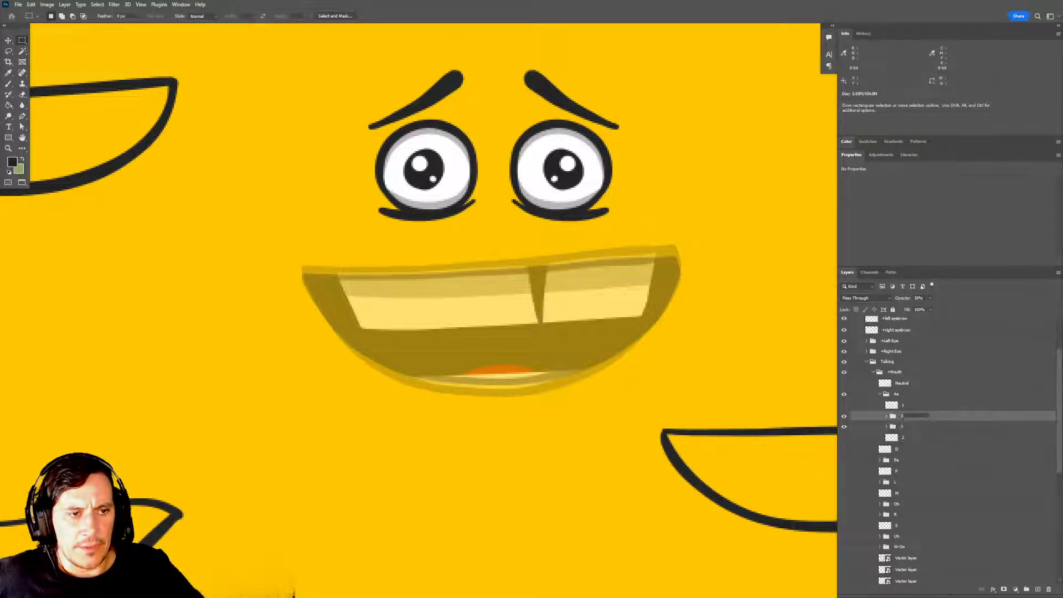
{"action": "type", "text": "2"}
{"action": "key", "text": "Return"}
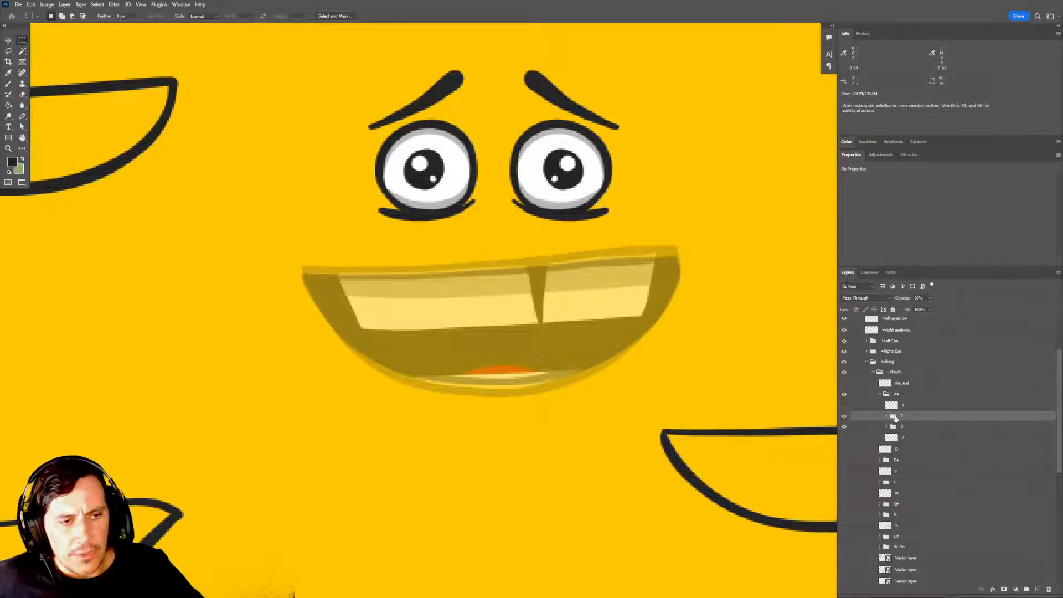
Duplicate the new group 2 within the Aa group and rename the copy 1.
{"action": "left_click_drag", "start_coordinate": [908, 416], "coordinate": [1039, 589]}
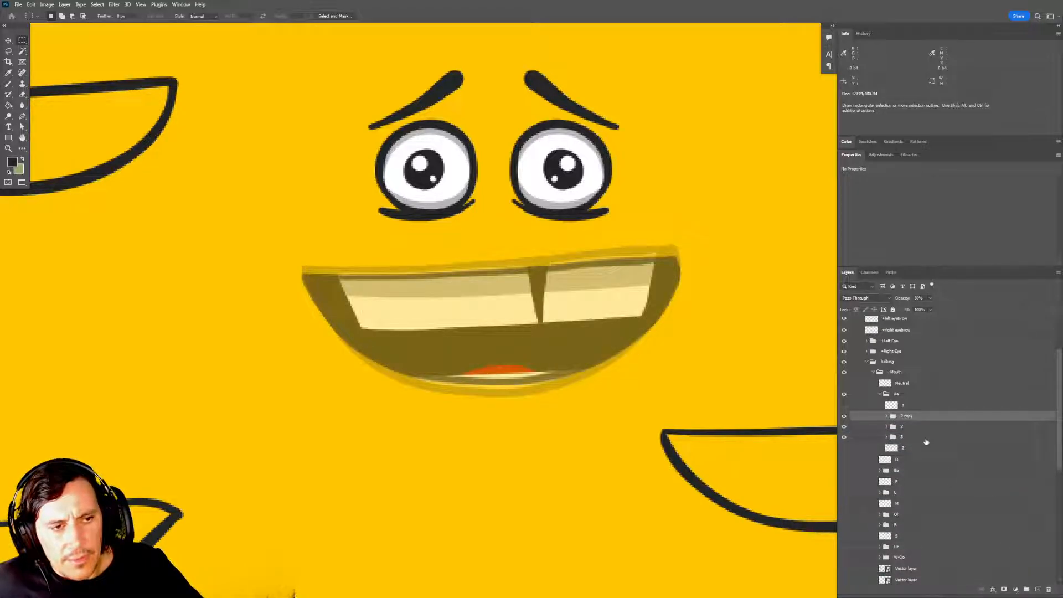
{"action": "double_click", "coordinate": [907, 417]}
{"action": "type", "text": "1"}
{"action": "key", "text": "Return"}
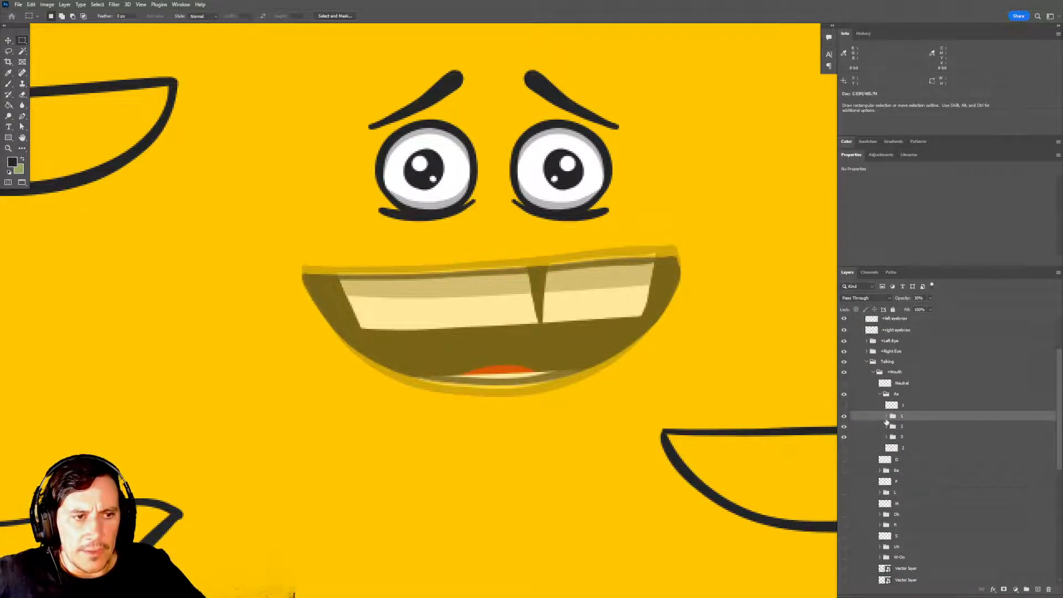
Expand the new group 1 and squash its Base layer vertically toward the centre to make the mouth less open.
{"action": "left_click", "coordinate": [886, 417]}
{"action": "left_click", "coordinate": [912, 461]}
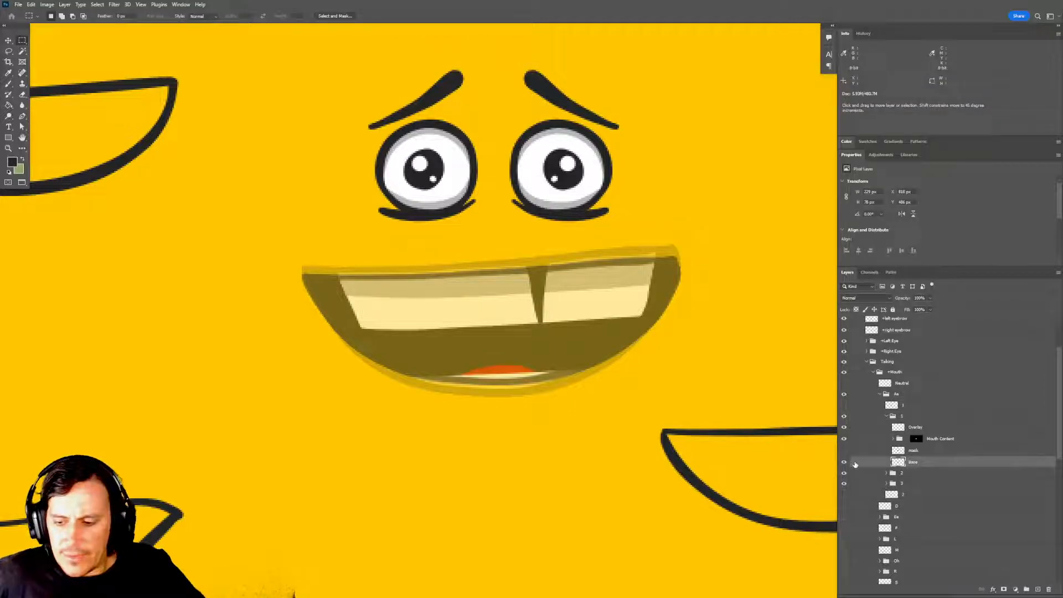
{"action": "key", "text": "ctrl+t"}
{"action": "left_click_drag", "start_coordinate": [492, 256], "coordinate": [500, 278]}
{"action": "key", "text": "Return"}
{"action": "key", "text": "m"}
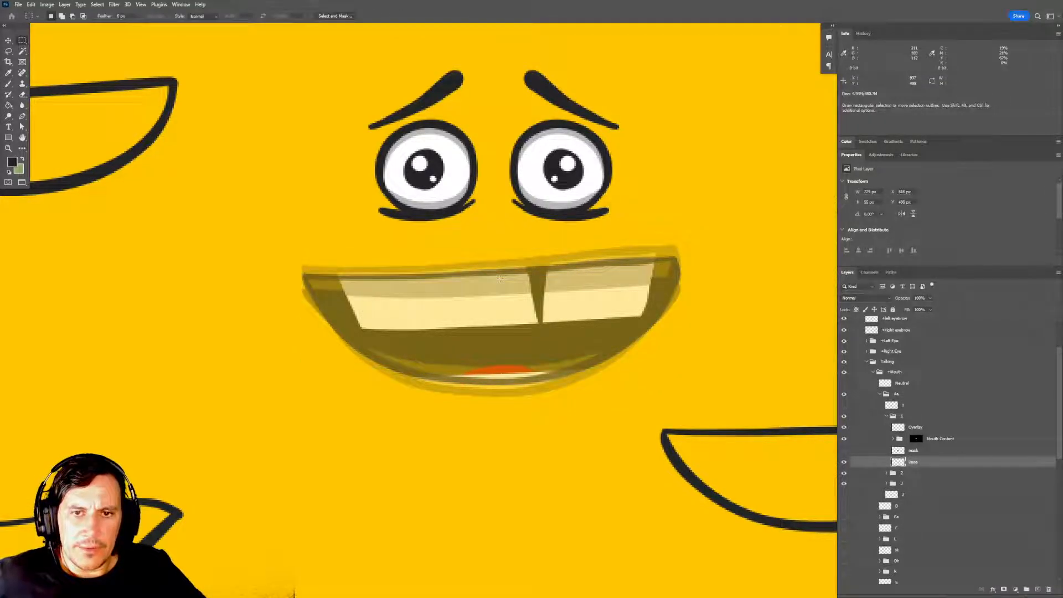
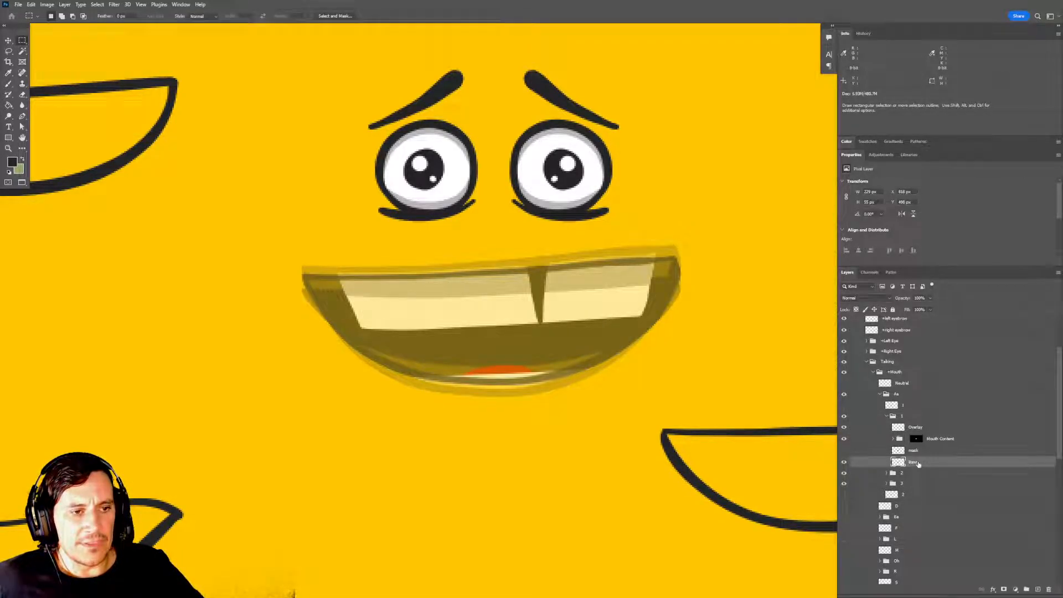
Collapse group 1 and nudge it upward toward the upper lip line of the mouth frames beneath it.
{"action": "left_click_drag", "start_coordinate": [591, 332], "coordinate": [586, 338]}
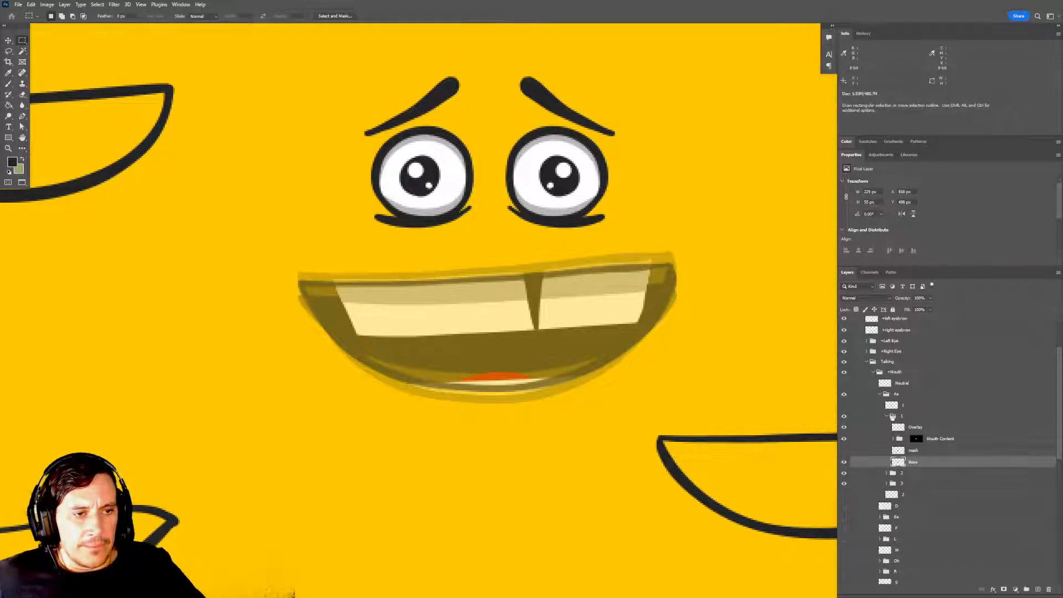
{"action": "left_click", "coordinate": [887, 416]}
{"action": "left_click", "coordinate": [844, 423]}
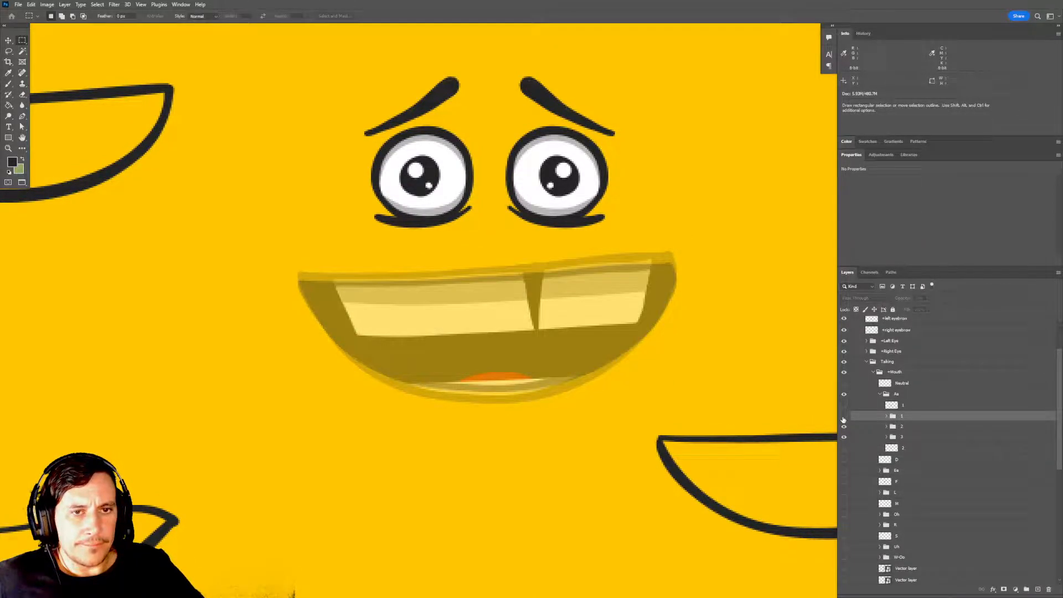
{"action": "left_click", "coordinate": [845, 422]}
{"action": "key", "text": "v"}
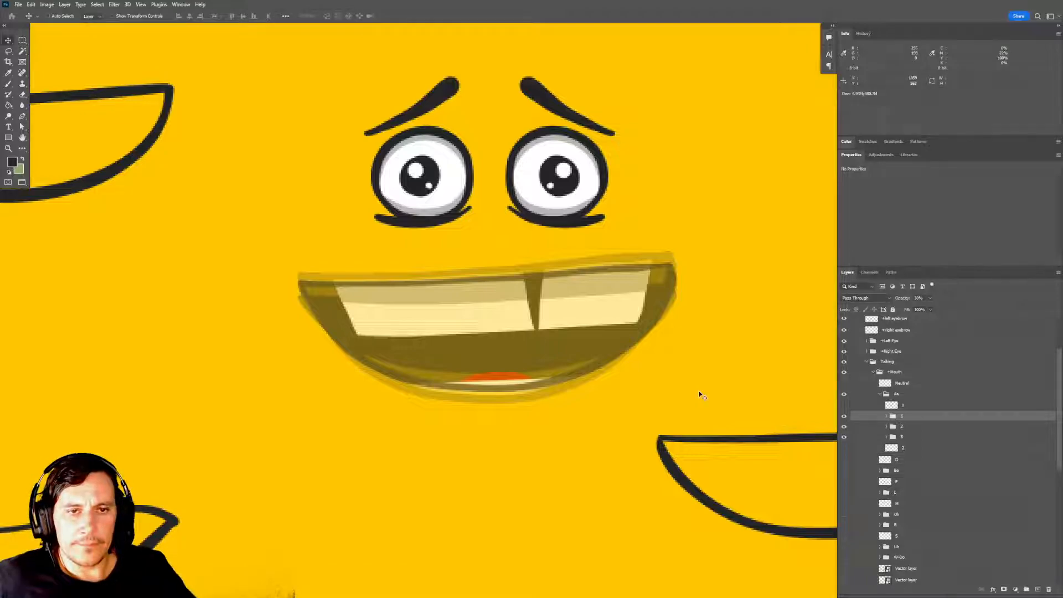
{"action": "key", "text": "shift+Up"}
{"action": "key", "text": "Down"}
{"action": "key", "text": "Down"}
{"action": "key", "text": "Down"}
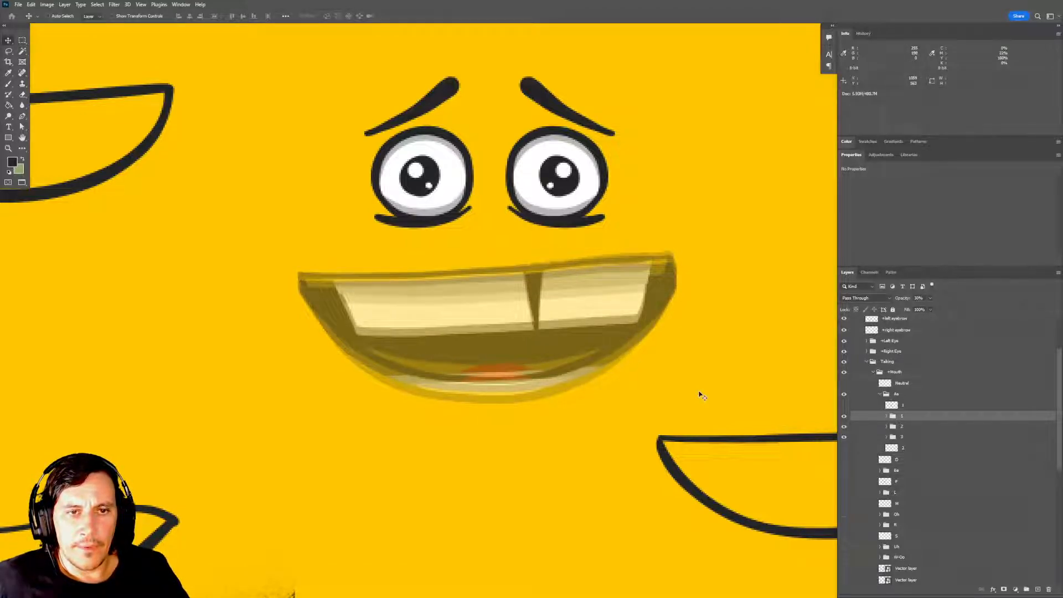
{"action": "key", "text": "Down"}
{"action": "key", "text": "Down"}
{"action": "key", "text": "Down"}
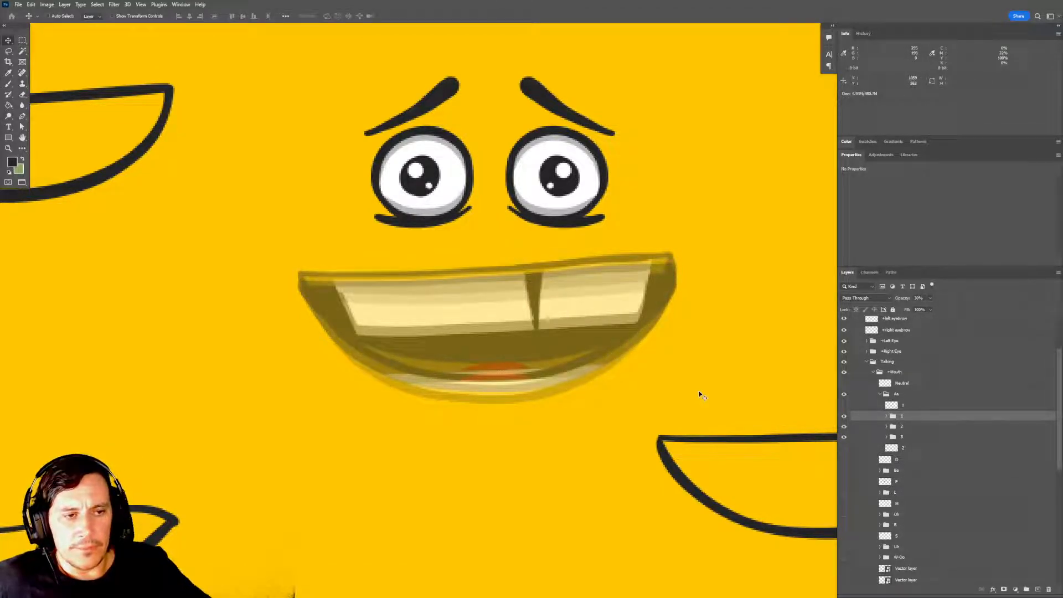
Nudge group 2 upward until its upper lip lines up with the upper lip of group 3.
{"action": "left_click", "coordinate": [893, 427]}
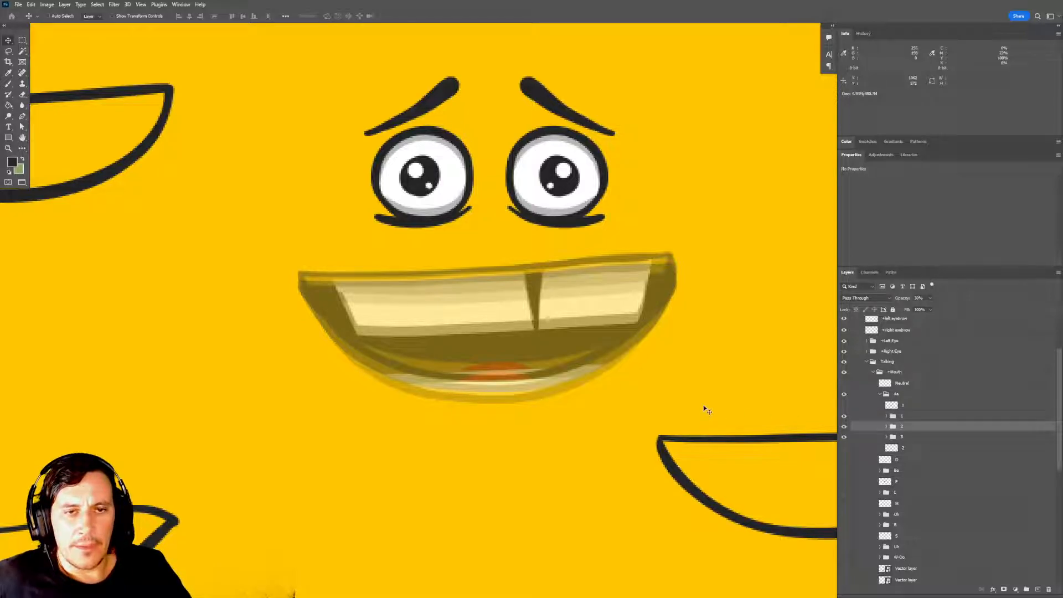
{"action": "key", "text": "Down"}
{"action": "key", "text": "Down"}
{"action": "key", "text": "Down"}
{"action": "key", "text": "Down"}
{"action": "key", "text": "Up"}
{"action": "key", "text": "Up"}
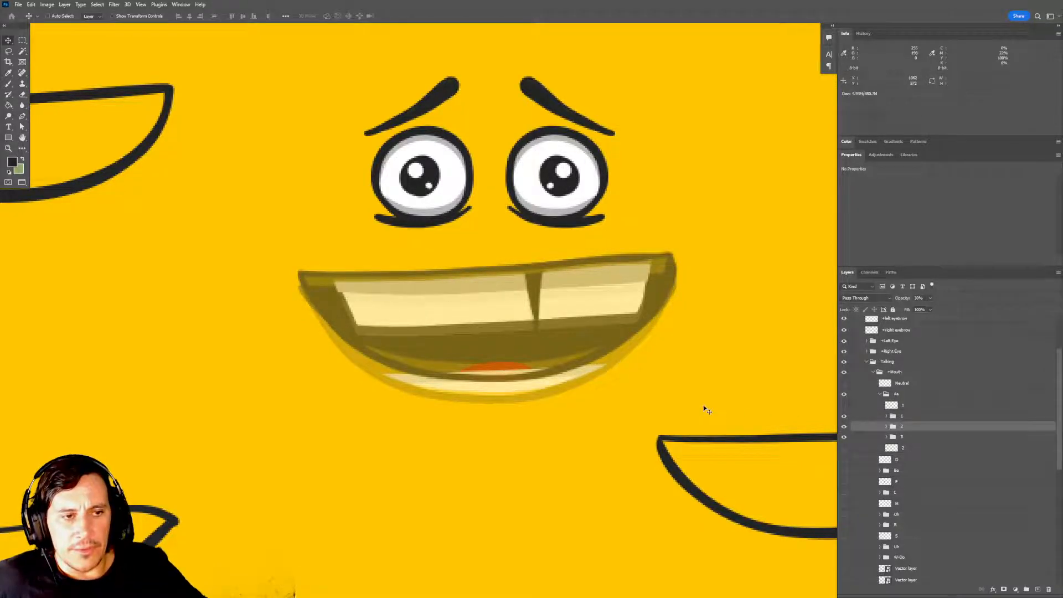
Try group 3 slightly higher against the other mouth frames, and return it to its place.
{"action": "left_click", "coordinate": [901, 438]}
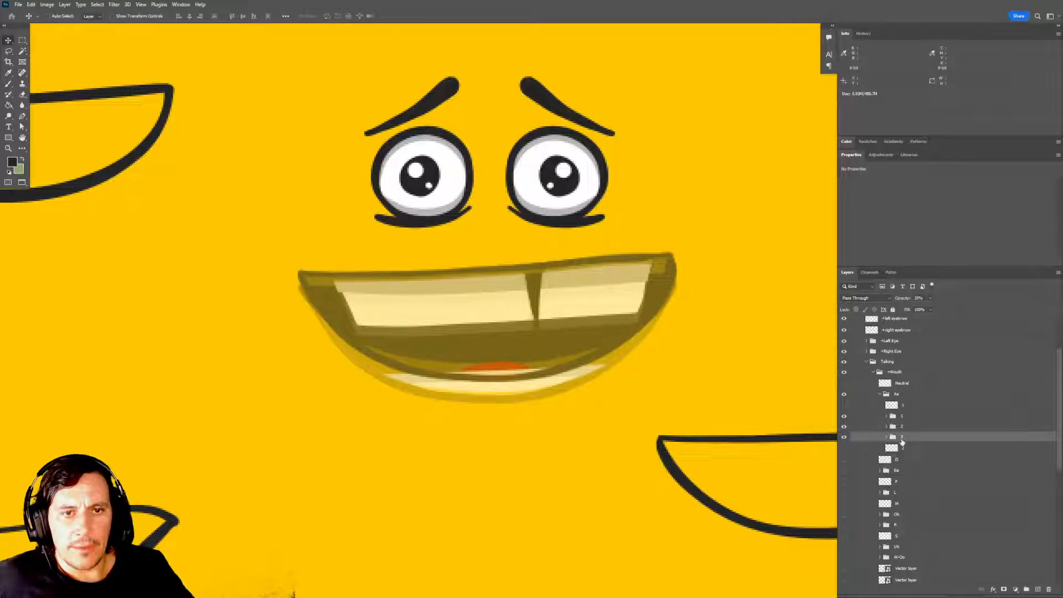
{"action": "key", "text": "Up"}
{"action": "key", "text": "Down"}
{"action": "key", "text": "Up"}
{"action": "key", "text": "Up"}
{"action": "key", "text": "Up"}
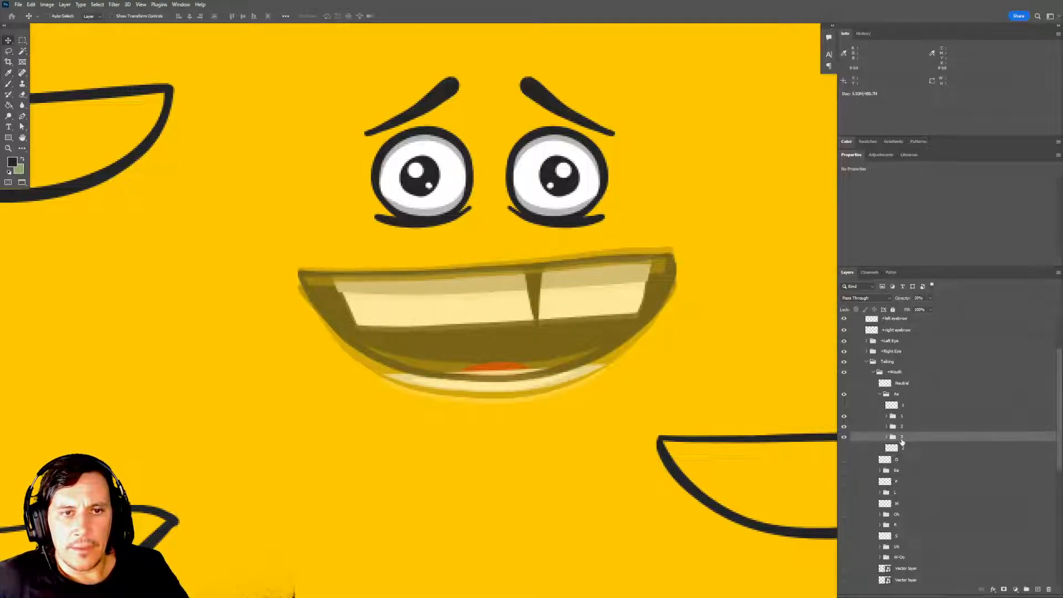
{"action": "key", "text": "Down"}
{"action": "key", "text": "Down"}
{"action": "key", "text": "Down"}
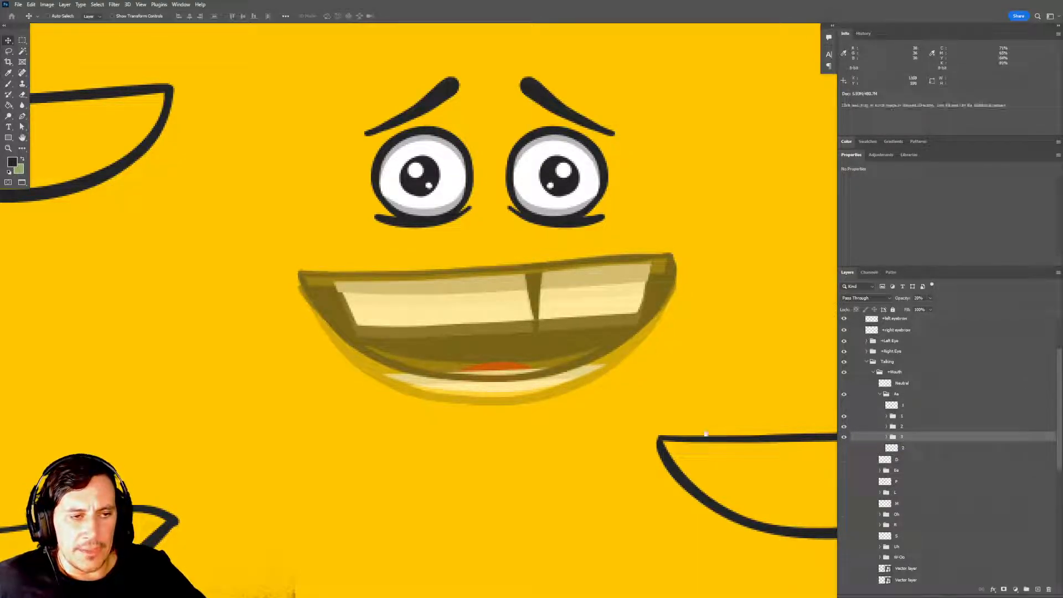
Hide groups 2 and 3 so that only mouth group 1 is shown.
{"action": "scroll", "coordinate": [705, 433], "scroll_direction": "down", "scroll_amount": 1}
{"action": "left_click", "coordinate": [897, 426]}
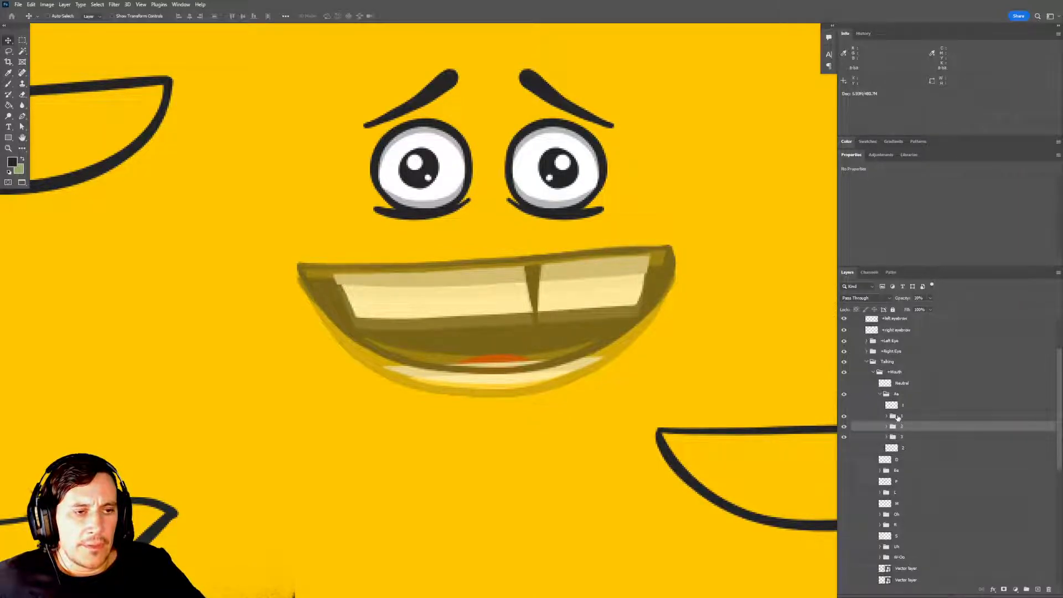
{"action": "left_click", "coordinate": [898, 418]}
{"action": "left_click", "coordinate": [844, 418]}
{"action": "left_click", "coordinate": [844, 418]}
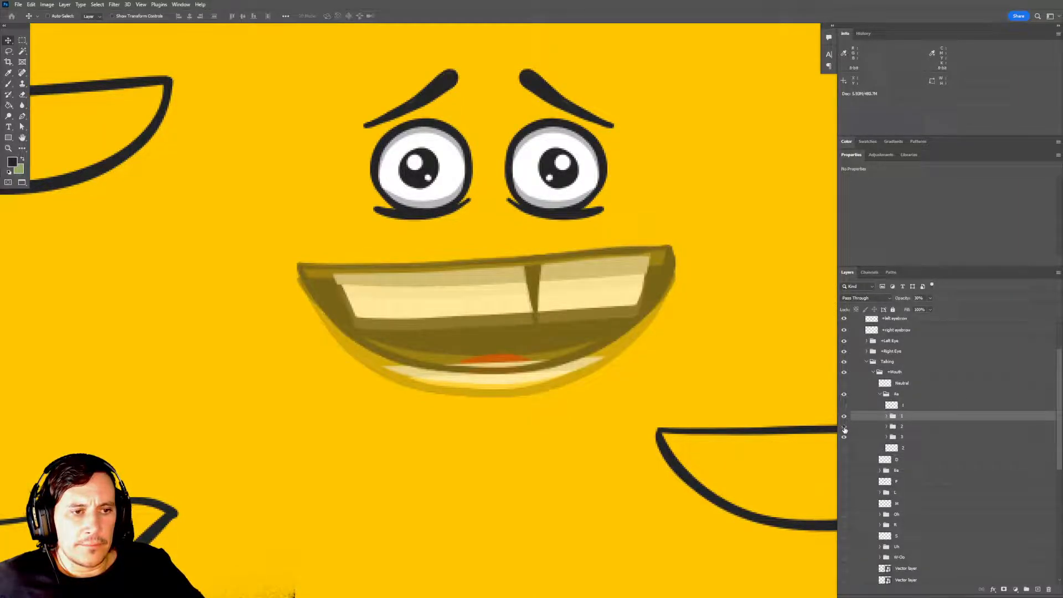
{"action": "left_click_drag", "start_coordinate": [844, 427], "coordinate": [844, 437]}
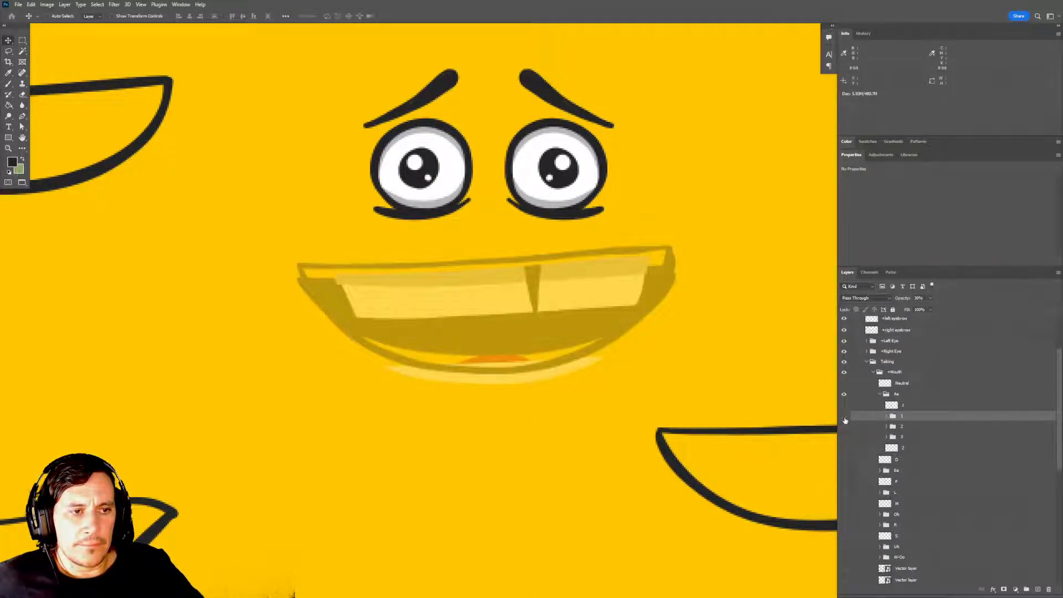
{"action": "left_click", "coordinate": [844, 419]}
{"action": "left_click", "coordinate": [844, 419]}
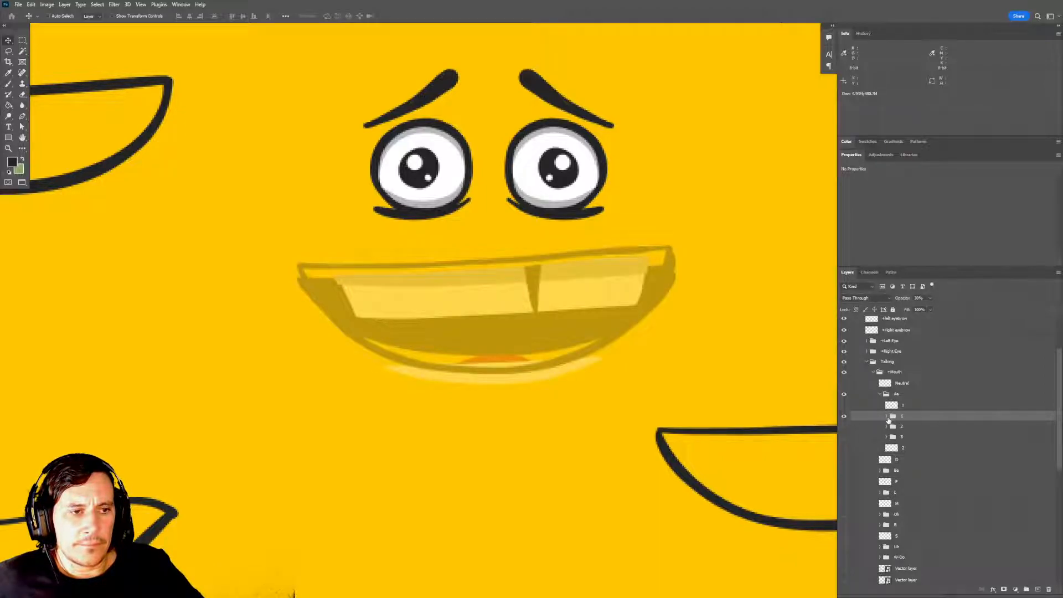
Show group 2 beneath group 1 and try to transform the Base layer of group 1.
{"action": "left_click", "coordinate": [845, 426]}
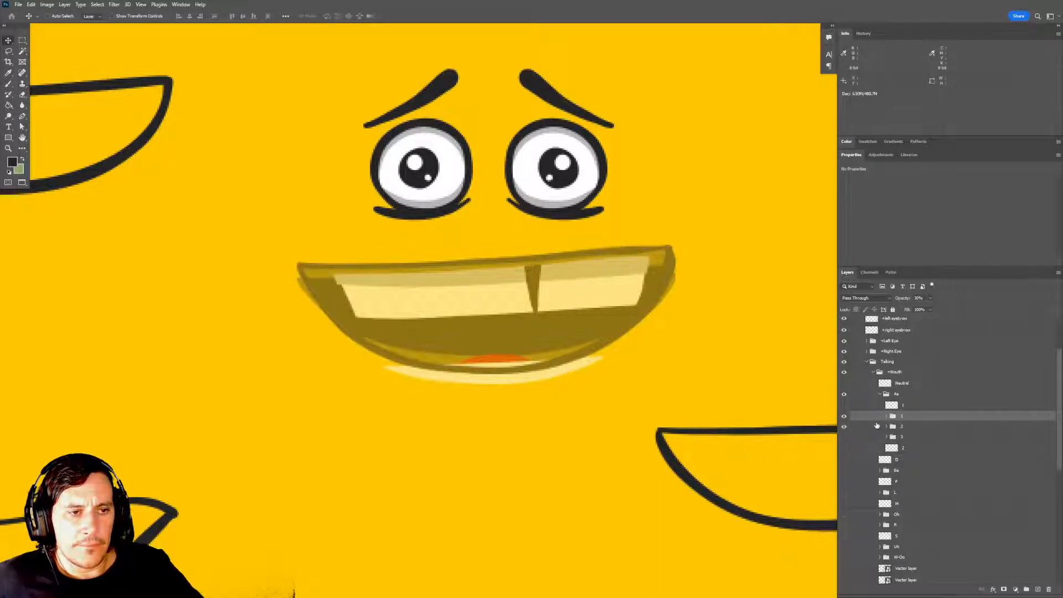
{"action": "left_click", "coordinate": [893, 428]}
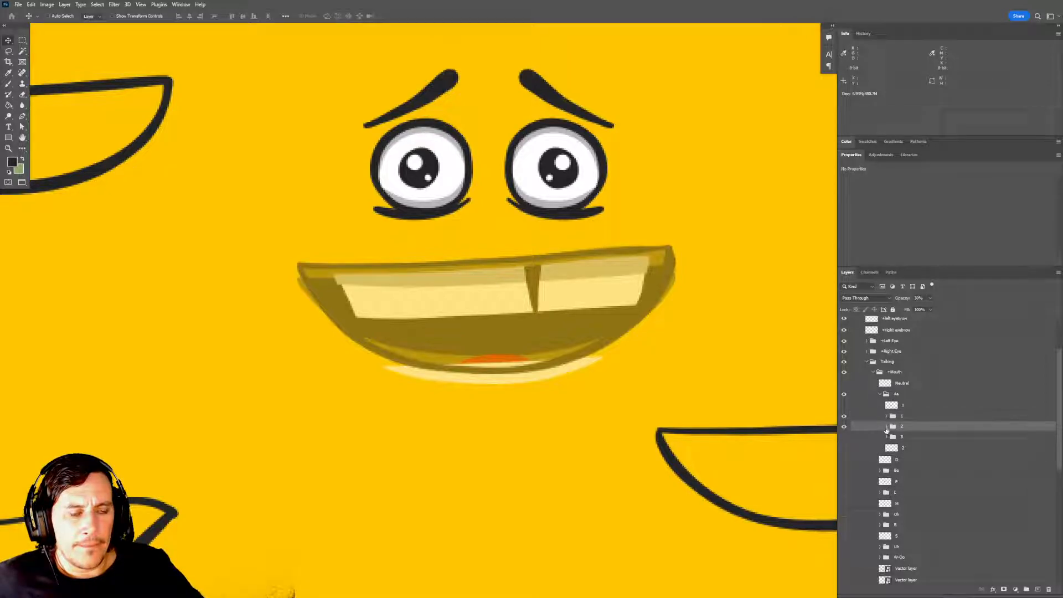
{"action": "left_click", "coordinate": [887, 417]}
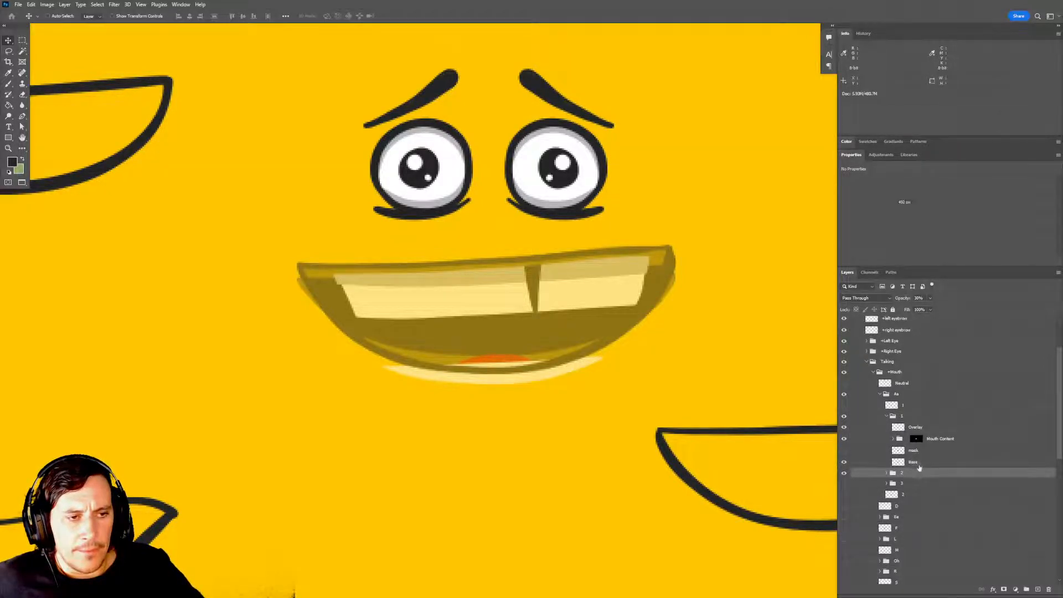
{"action": "left_click", "coordinate": [917, 464]}
{"action": "key", "text": "ctrl+t"}
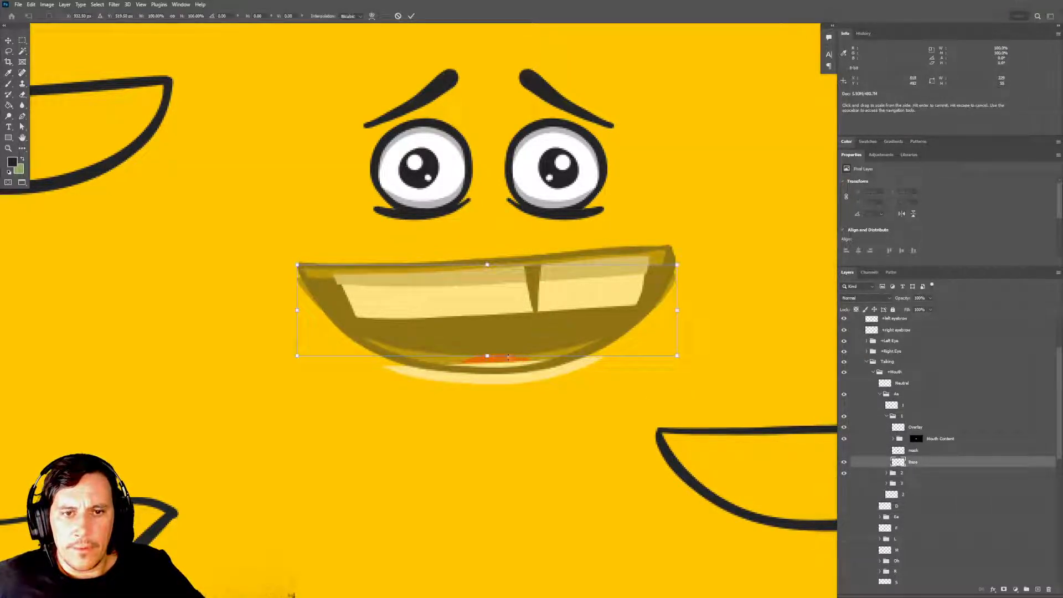
{"action": "key", "text": "Return"}
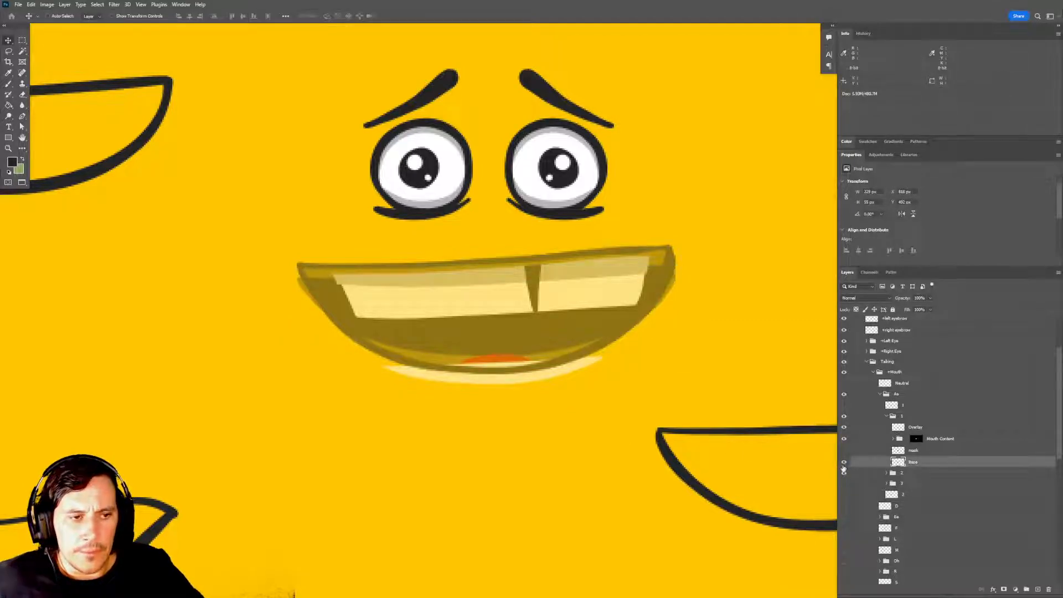
Hide group 2 and compare group 1 with and without its Overlay layer.
{"action": "left_click", "coordinate": [844, 474]}
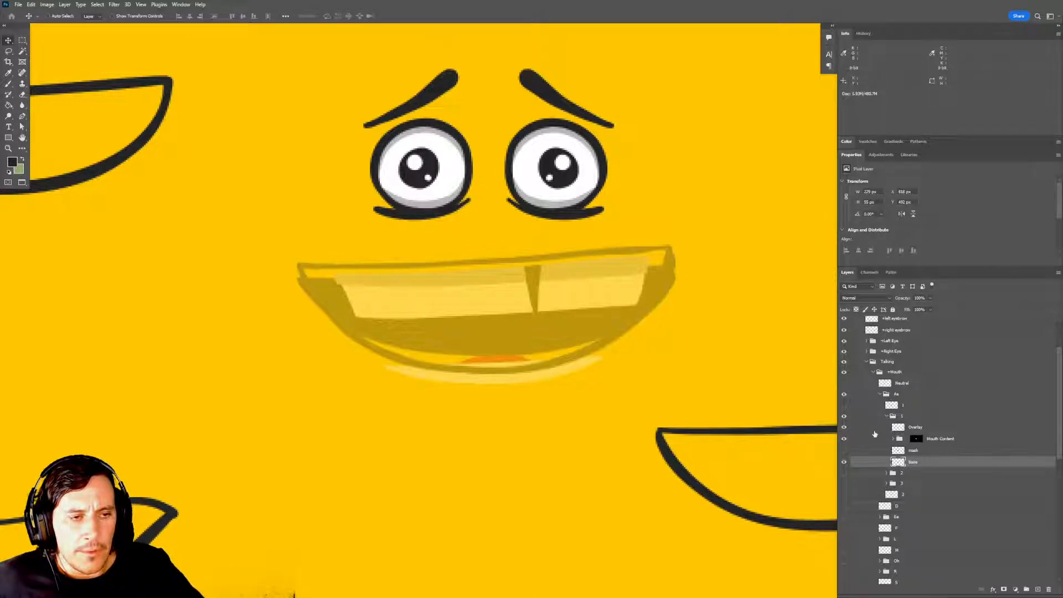
{"action": "left_click", "coordinate": [844, 427]}
{"action": "left_click", "coordinate": [844, 427]}
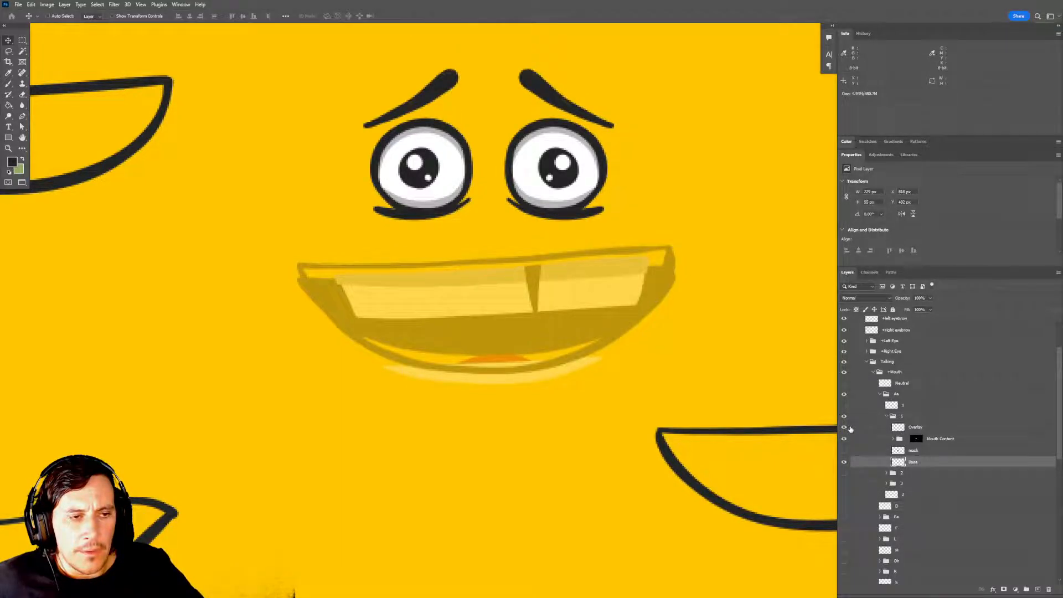
{"action": "left_click", "coordinate": [844, 427]}
{"action": "left_click", "coordinate": [844, 427]}
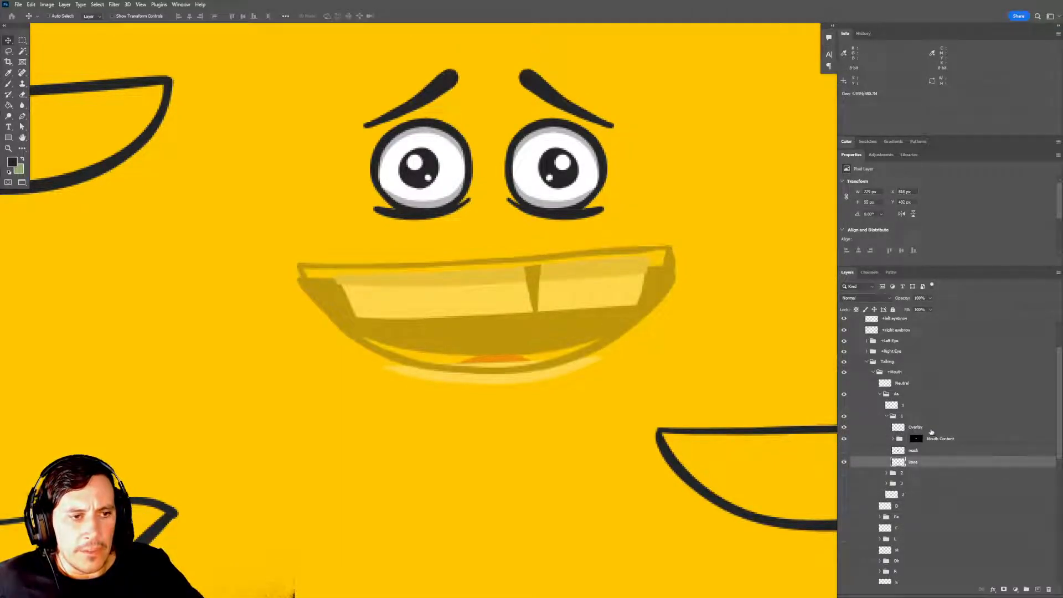
Replace the Mouth Content mask in group 1 with a new layer mask made from the Base layer's outline.
{"action": "left_click_drag", "start_coordinate": [916, 439], "coordinate": [1048, 589]}
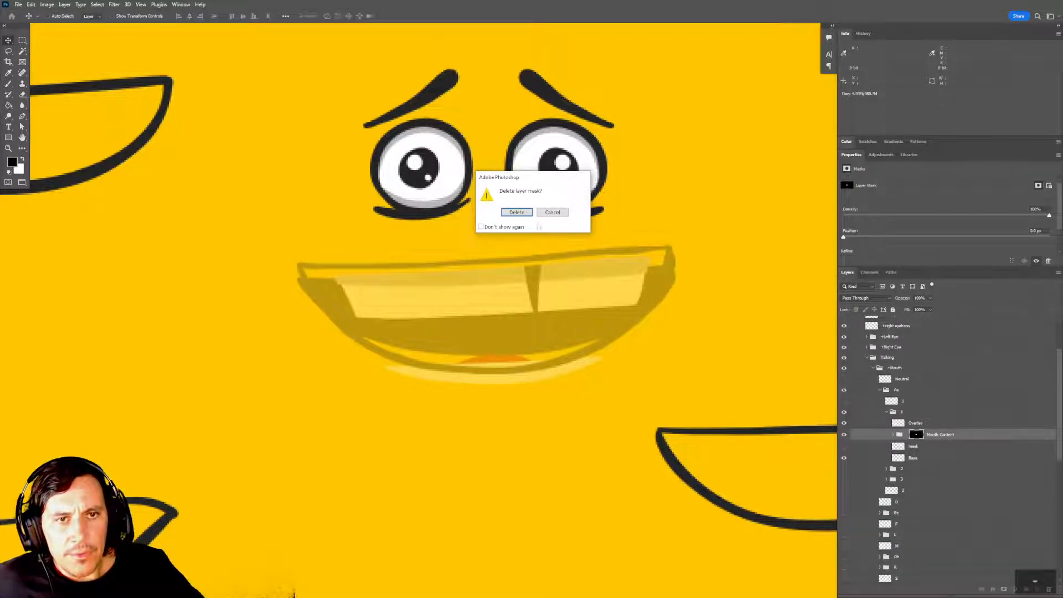
{"action": "left_click", "coordinate": [517, 213]}
{"action": "left_click", "coordinate": [919, 460]}
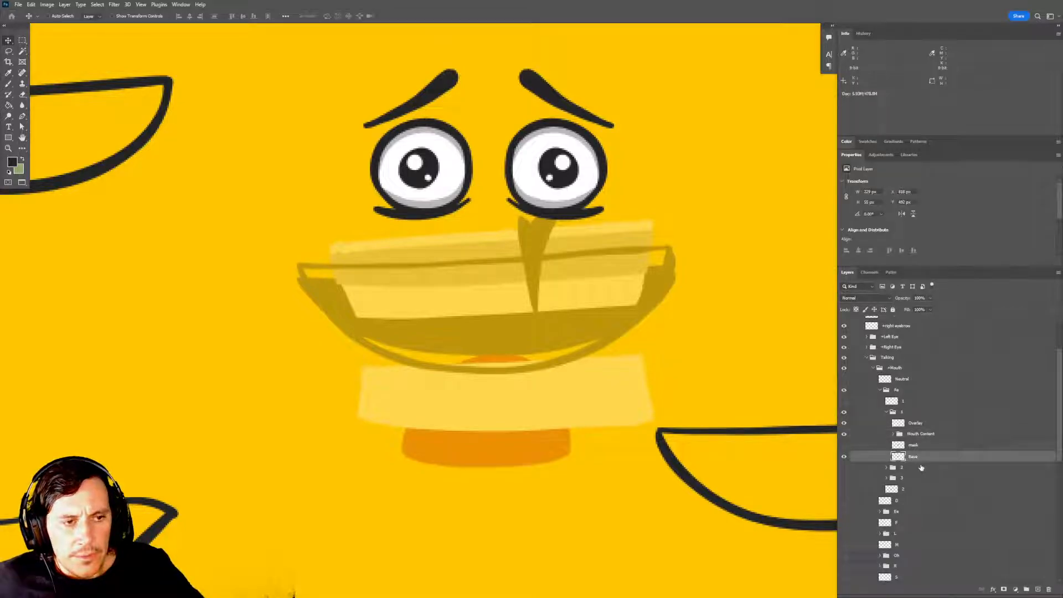
{"action": "left_click", "coordinate": [896, 456], "text": "ctrl"}
{"action": "left_click", "coordinate": [920, 434]}
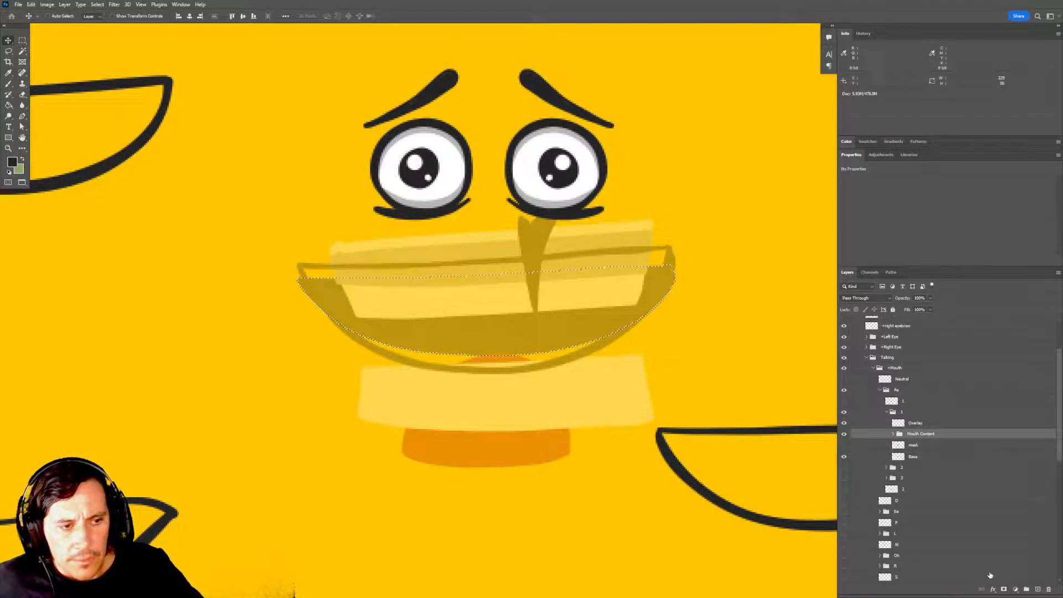
{"action": "left_click", "coordinate": [1004, 591]}
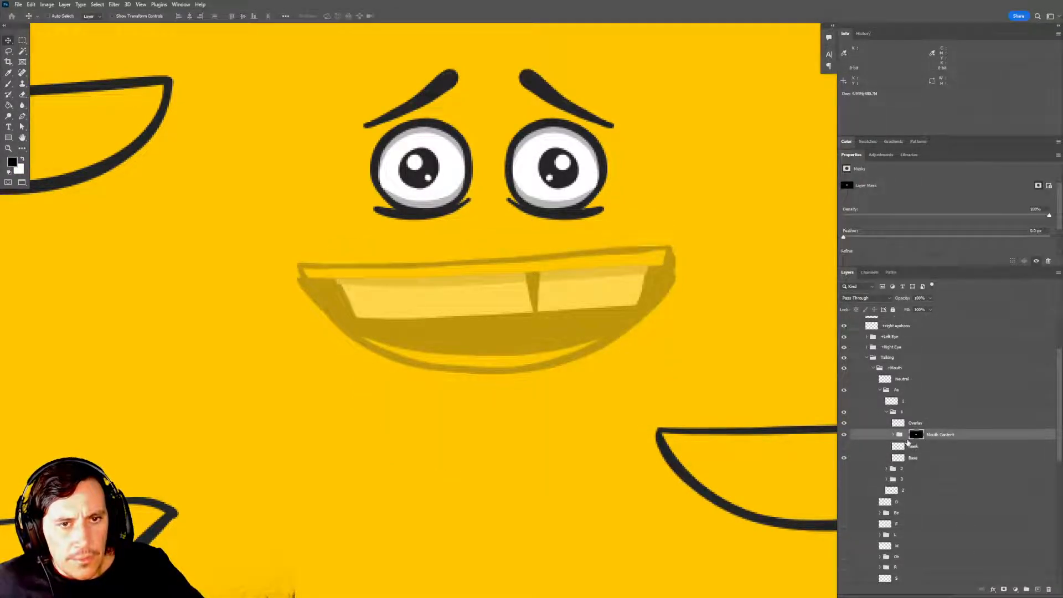
Clear the selection and check the Overlay outline in group 1 against its squashed Base shape.
{"action": "left_click_drag", "start_coordinate": [702, 407], "coordinate": [705, 391]}
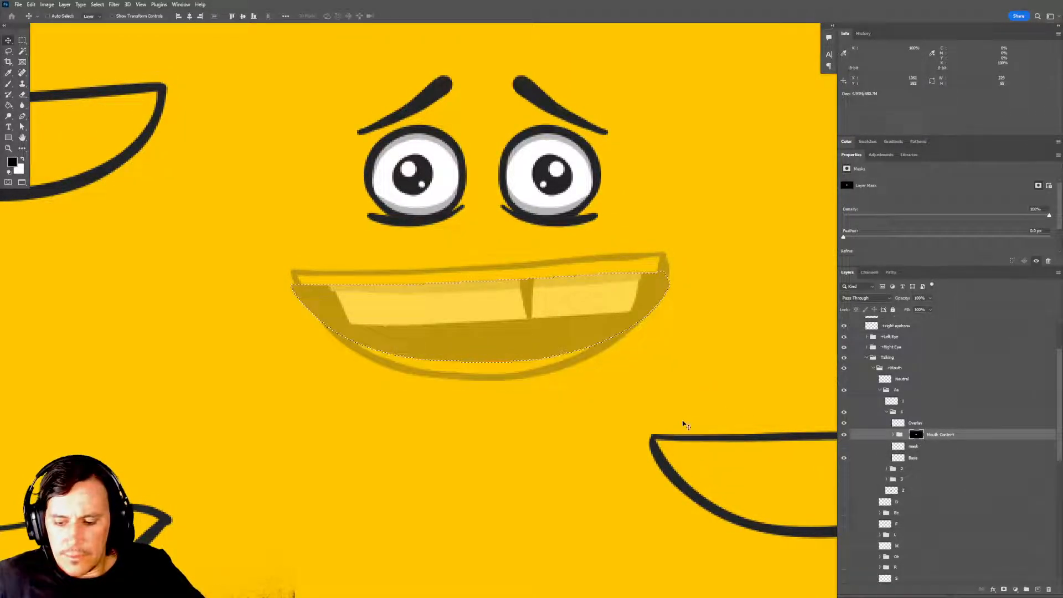
{"action": "key", "text": "m"}
{"action": "left_click", "coordinate": [916, 423]}
{"action": "left_click", "coordinate": [844, 423]}
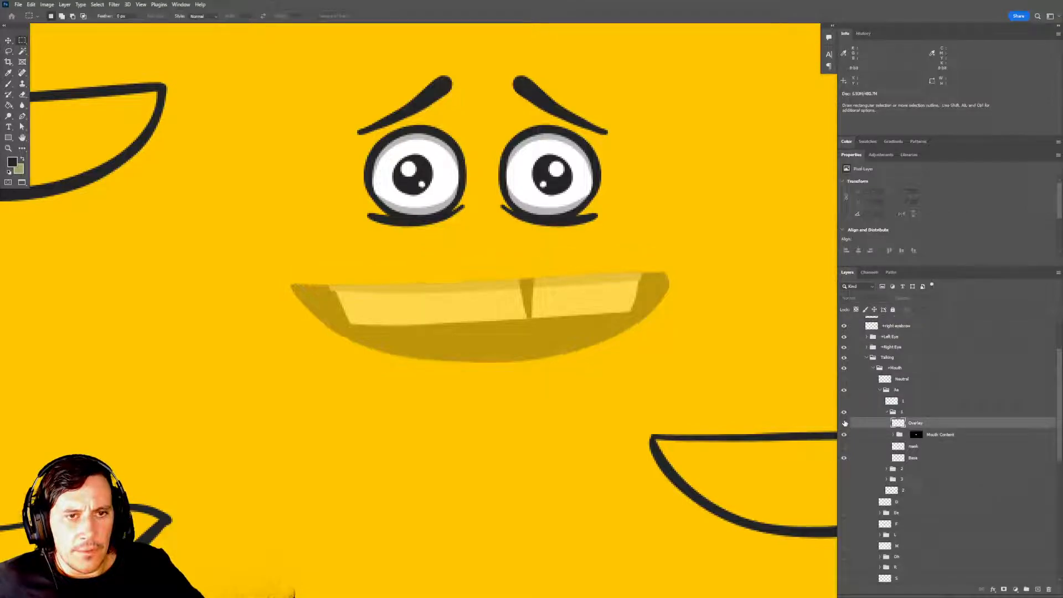
{"action": "left_click", "coordinate": [844, 424]}
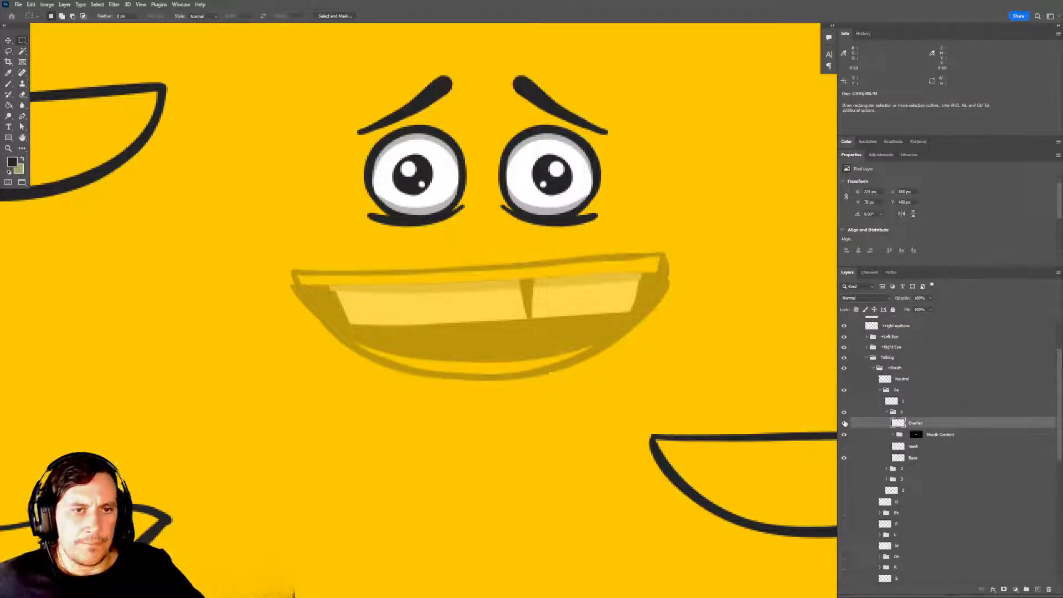
Delete group 1 from the Aa group.
{"action": "left_click", "coordinate": [914, 458]}
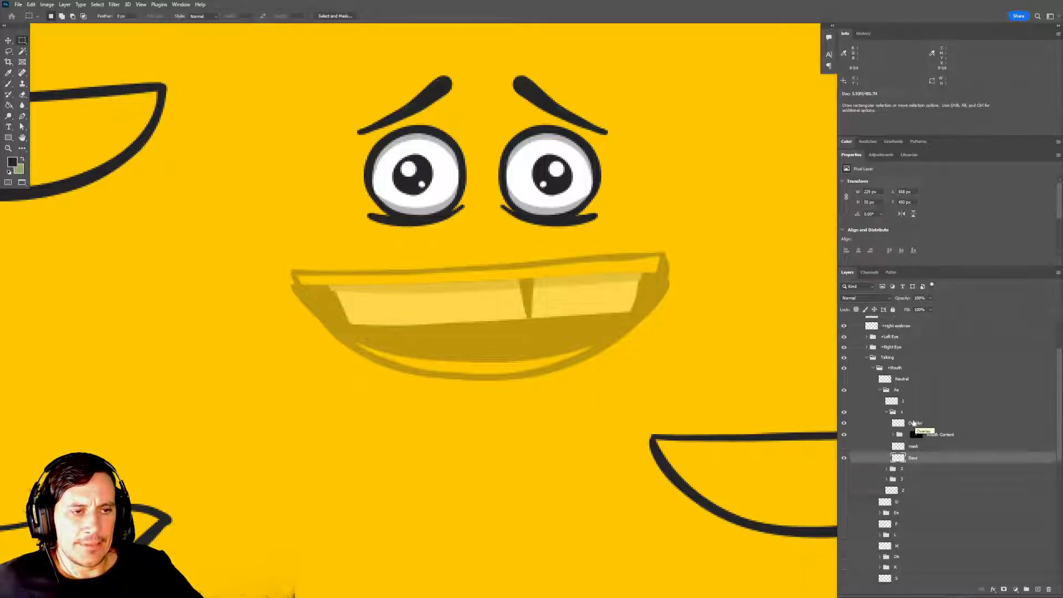
{"action": "left_click", "coordinate": [886, 413]}
{"action": "key", "text": "Delete"}
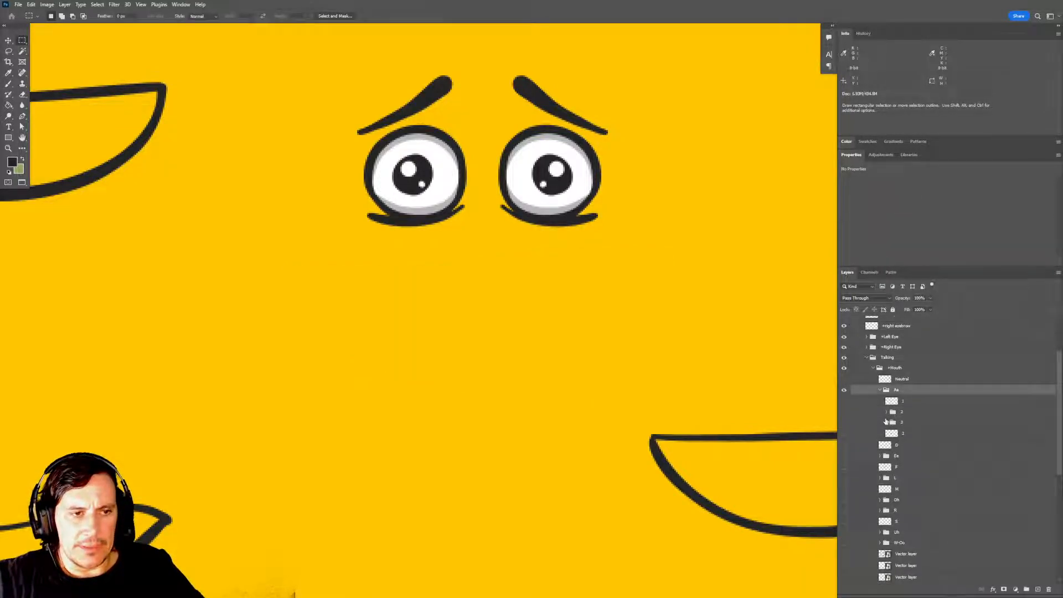
Show group 2, duplicate it within the Aa group, and expand the original group 2.
{"action": "left_click", "coordinate": [844, 413]}
{"action": "left_click", "coordinate": [892, 412]}
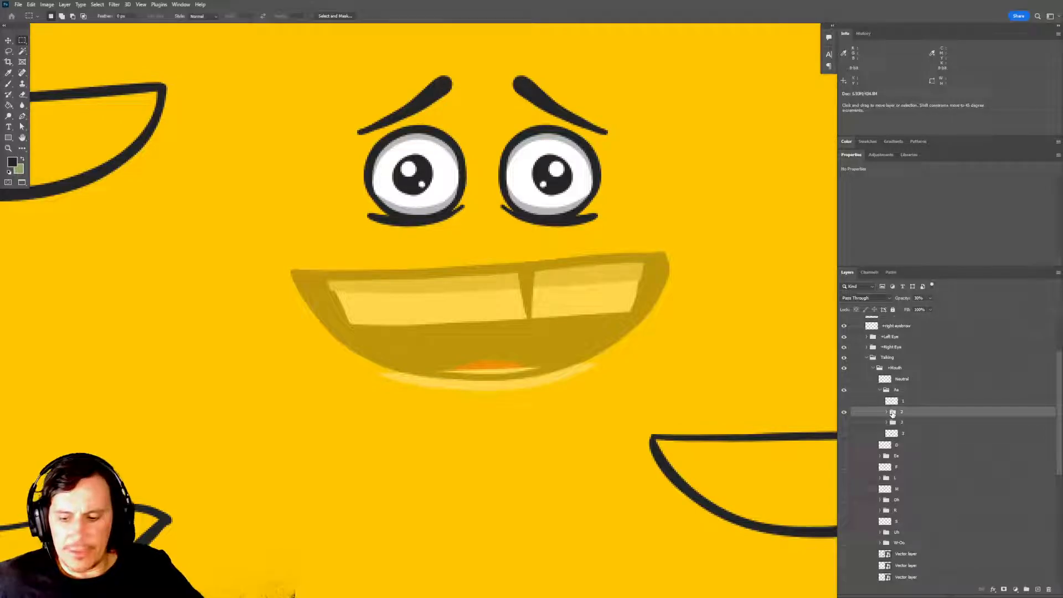
{"action": "key", "text": "ctrl+j"}
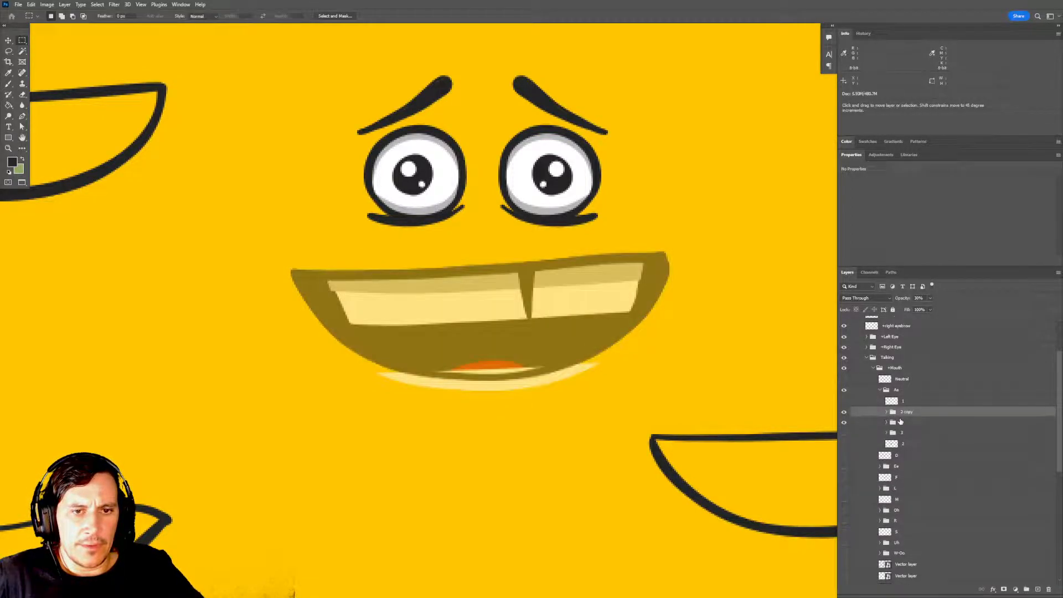
{"action": "left_click", "coordinate": [886, 422]}
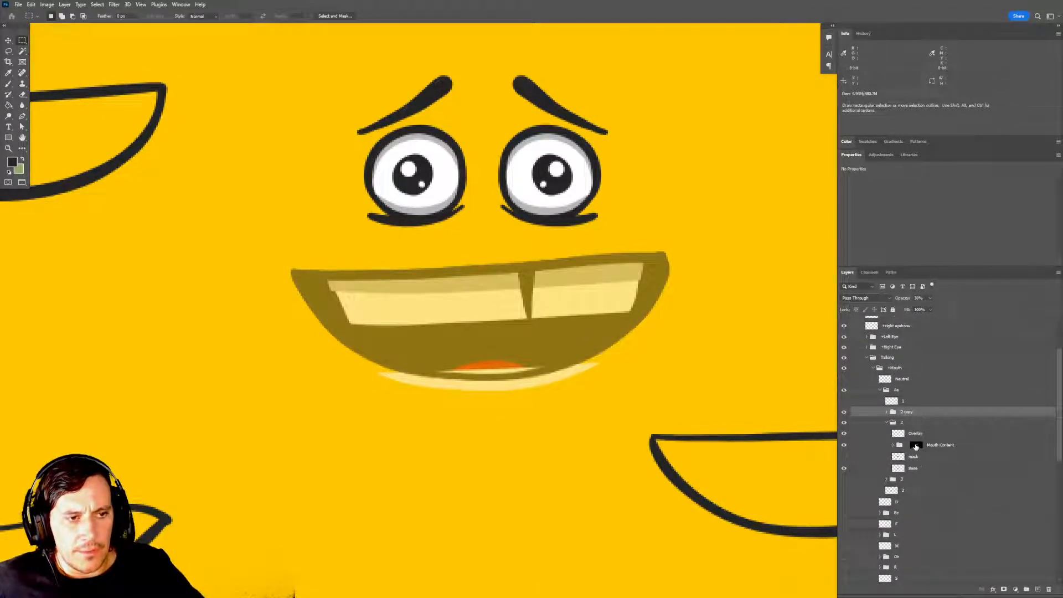
{"action": "left_click", "coordinate": [916, 444], "text": "ctrl"}
{"action": "key", "text": "ctrl+d"}
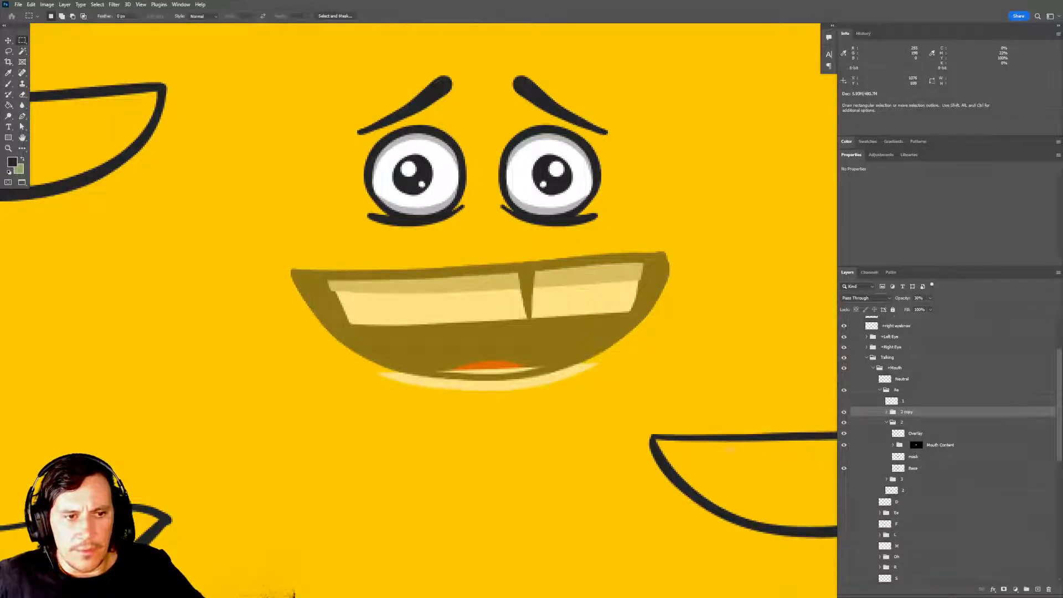
Move the Mouth Content group's layer mask in group 2 slightly so the teeth fit within the mouth outline.
{"action": "left_click", "coordinate": [915, 446]}
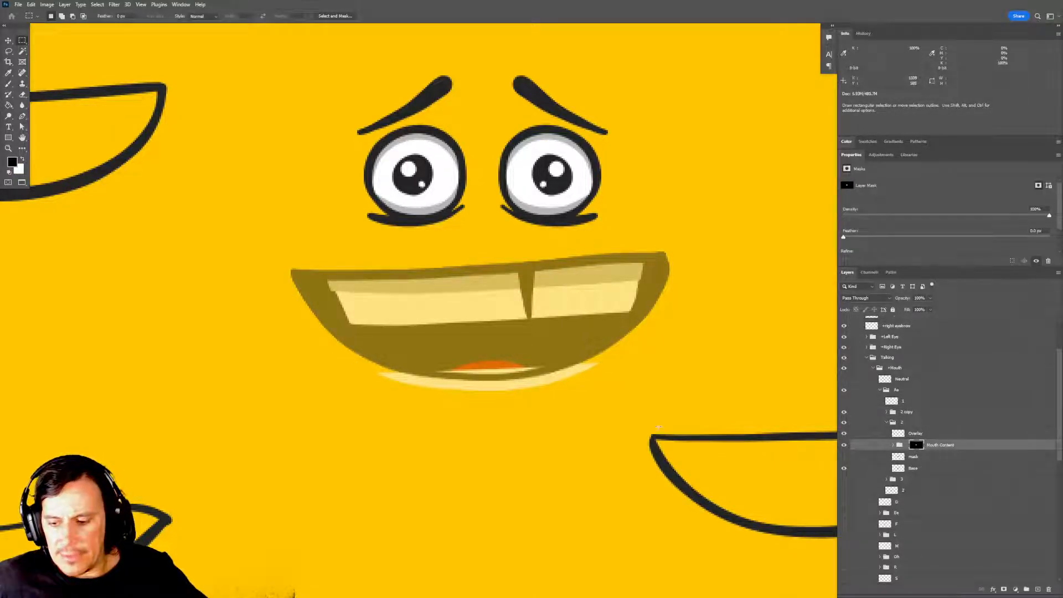
{"action": "key", "text": "v"}
{"action": "key", "text": "Up"}
{"action": "key", "text": "Down"}
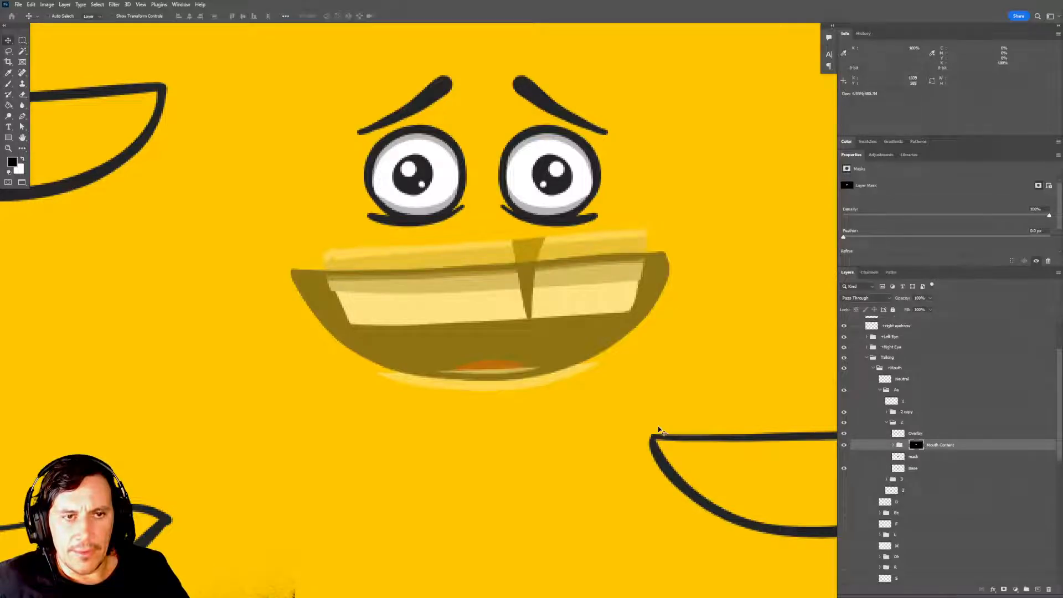
{"action": "key", "text": "Down"}
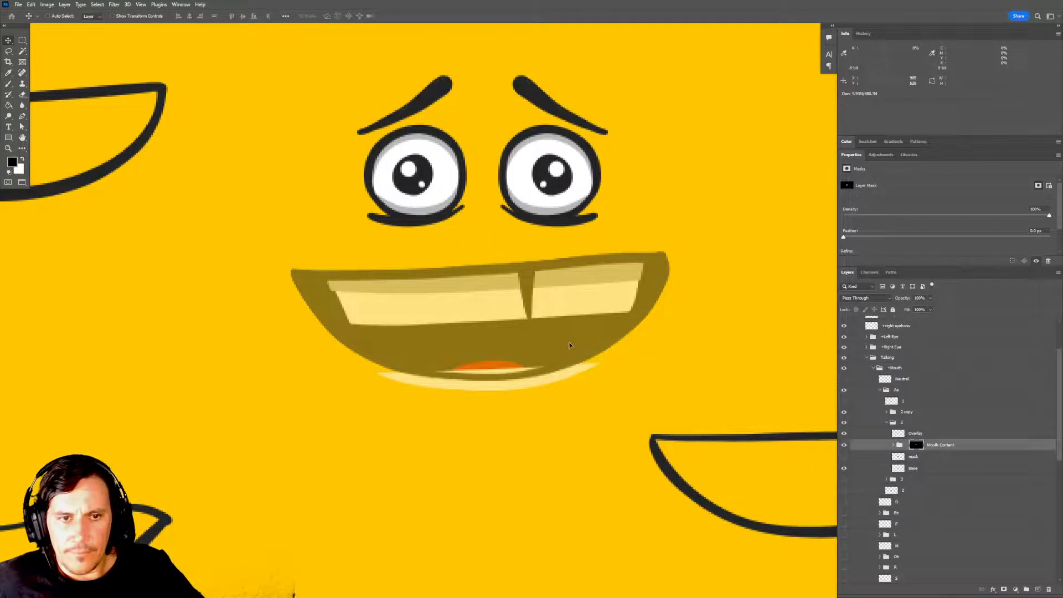
{"action": "mouse_move", "coordinate": [569, 345]}
{"action": "left_mouse_down"}
{"action": "mouse_move", "coordinate": [567, 259]}
{"action": "mouse_move", "coordinate": [577, 337]}
{"action": "left_mouse_up"}
{"action": "left_click_drag", "start_coordinate": [576, 335], "coordinate": [577, 334]}
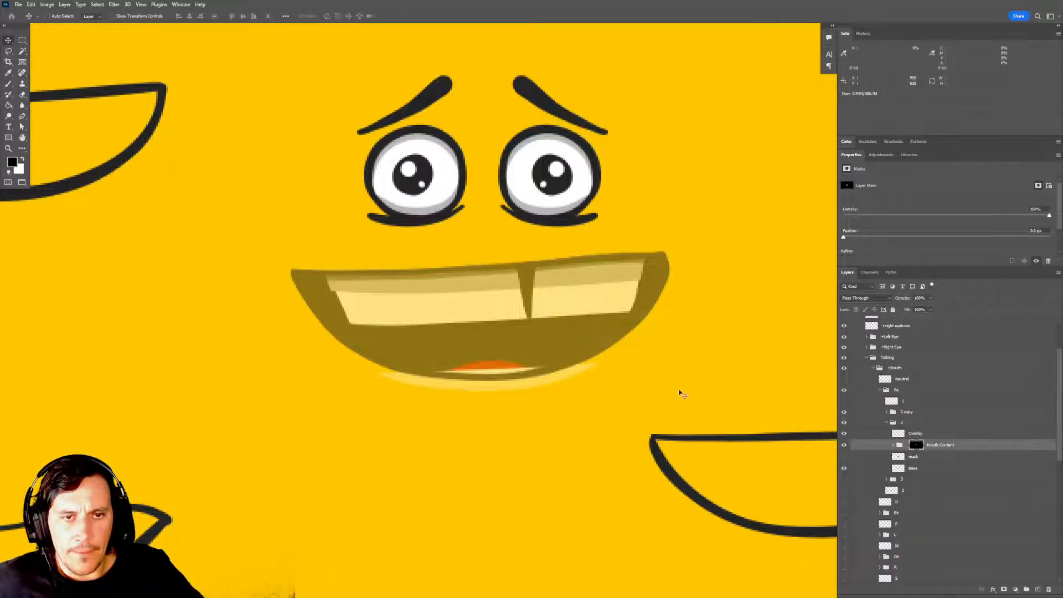
Delete the layer mask from the top shadow layer inside group 2's Mouth Content group.
{"action": "left_click", "coordinate": [893, 445]}
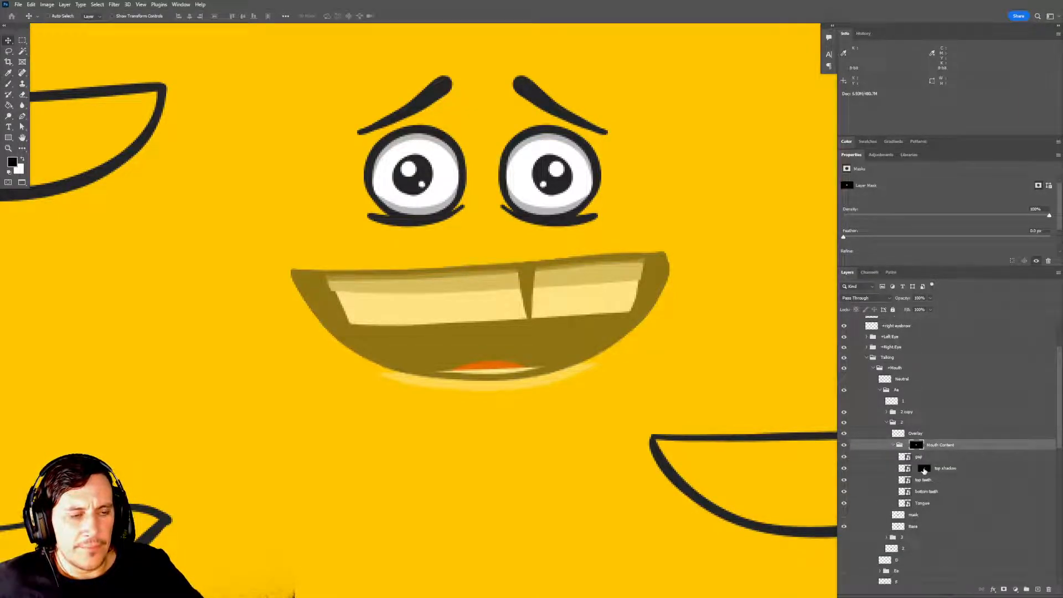
{"action": "left_click", "coordinate": [924, 468]}
{"action": "left_click_drag", "start_coordinate": [924, 470], "coordinate": [1048, 585]}
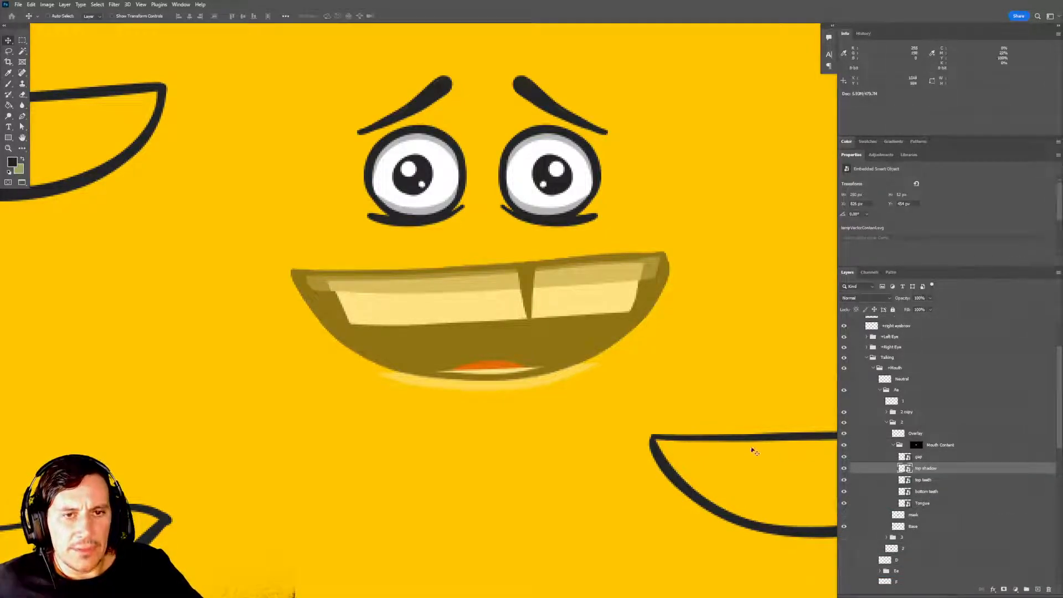
{"action": "left_click_drag", "start_coordinate": [655, 403], "coordinate": [644, 385]}
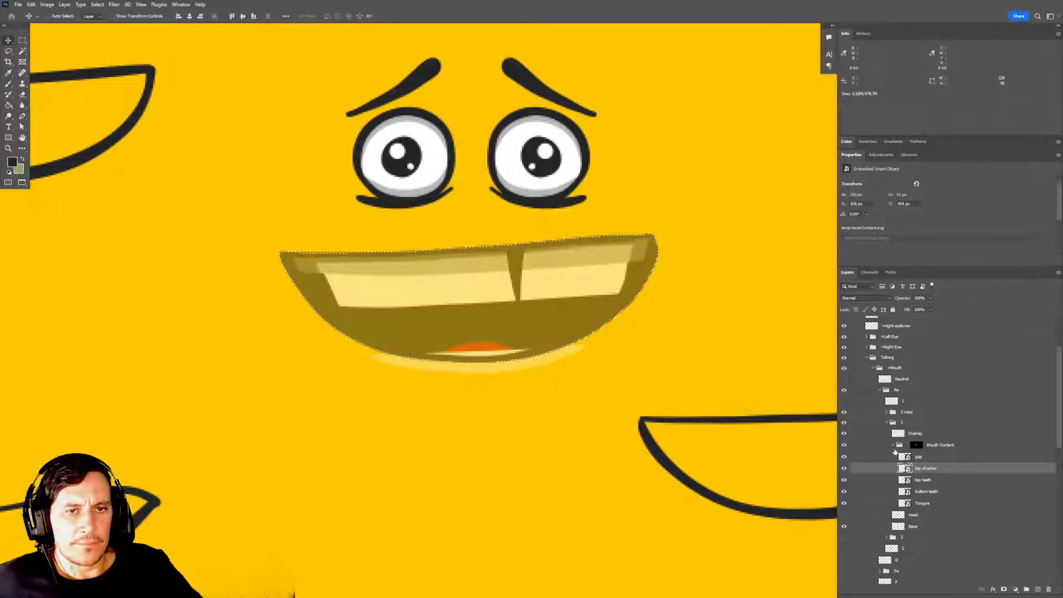
Check group 2's Mouth Content mask by its outline, clear the selection, and compare the mouth with Overlay and Mouth Content toggled.
{"action": "left_click", "coordinate": [916, 444], "text": "ctrl"}
{"action": "key", "text": "m"}
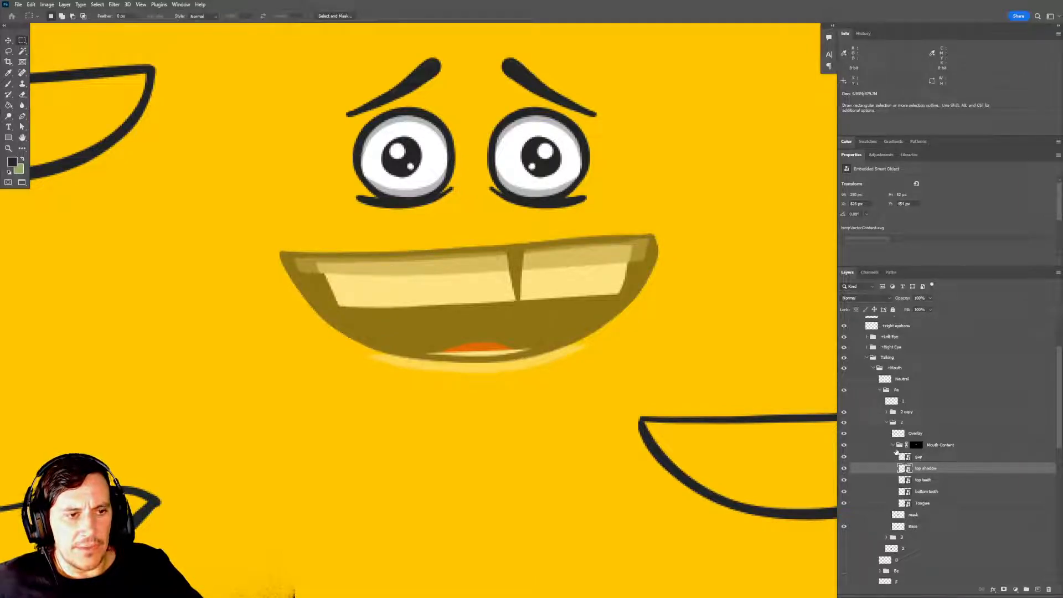
{"action": "left_click", "coordinate": [894, 446]}
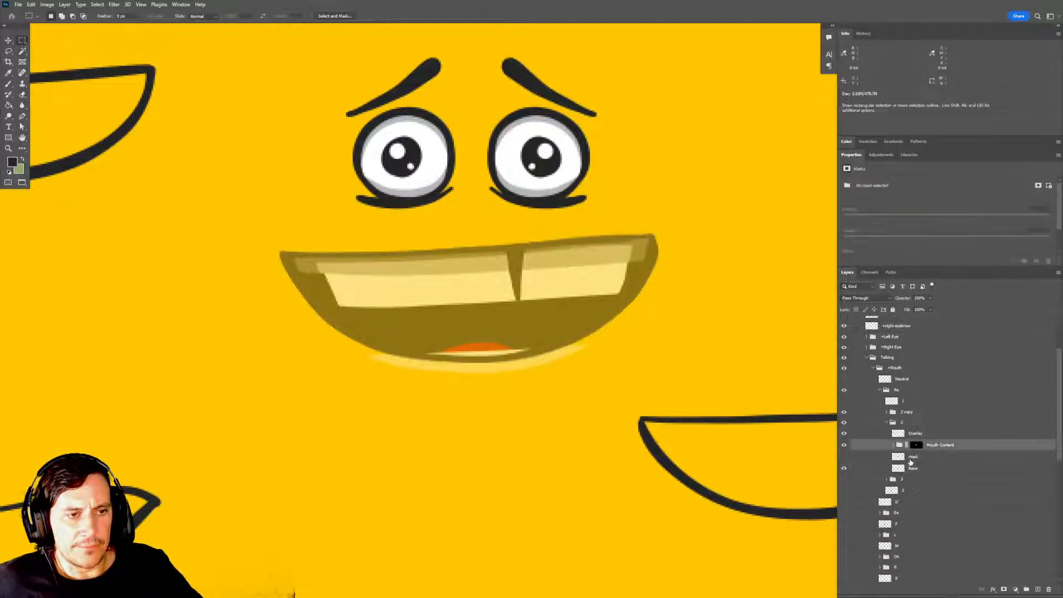
{"action": "left_click", "coordinate": [845, 435]}
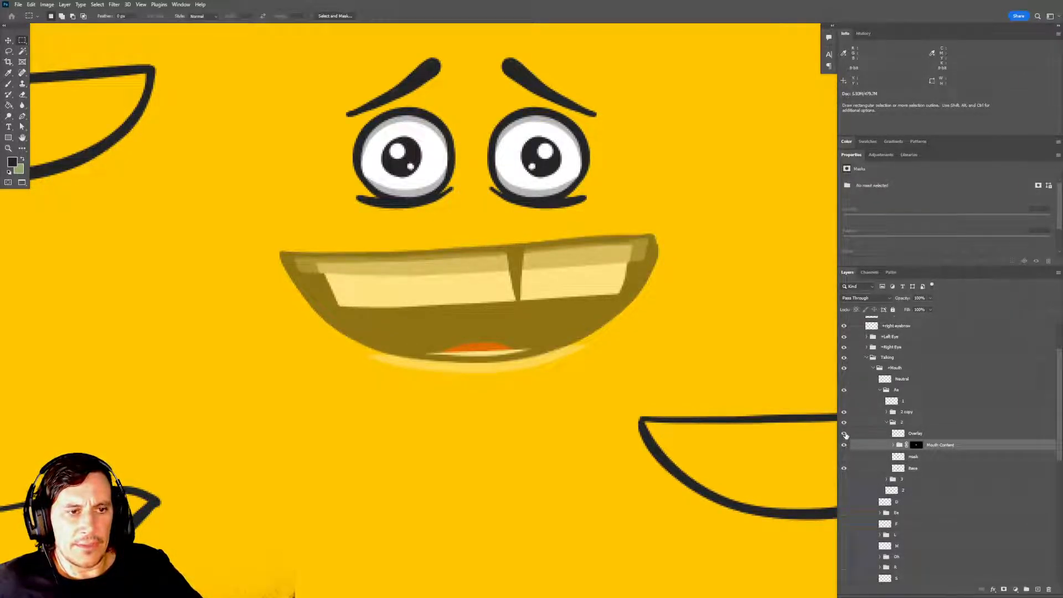
{"action": "left_click", "coordinate": [845, 447]}
{"action": "left_click", "coordinate": [844, 446]}
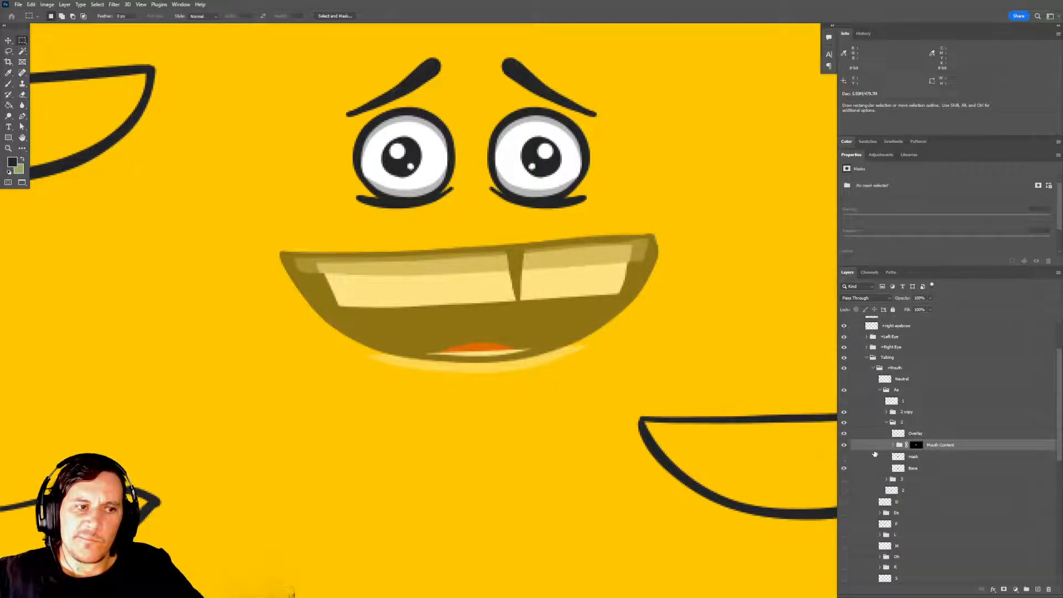
Delete the 2 copy group from the Aa group and collapse group 2.
{"action": "left_click", "coordinate": [892, 414]}
{"action": "key", "text": "Delete"}
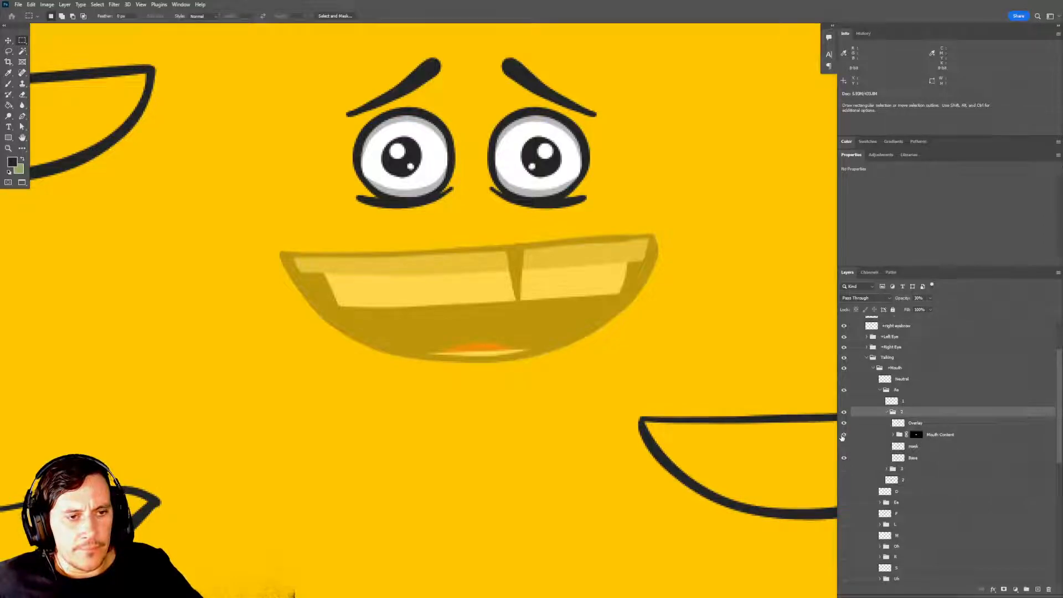
{"action": "left_click", "coordinate": [887, 412]}
Duplicate the corrected group 2, rename the copy 1, and hide the original group 2.
{"action": "left_click_drag", "start_coordinate": [894, 414], "coordinate": [1037, 589]}
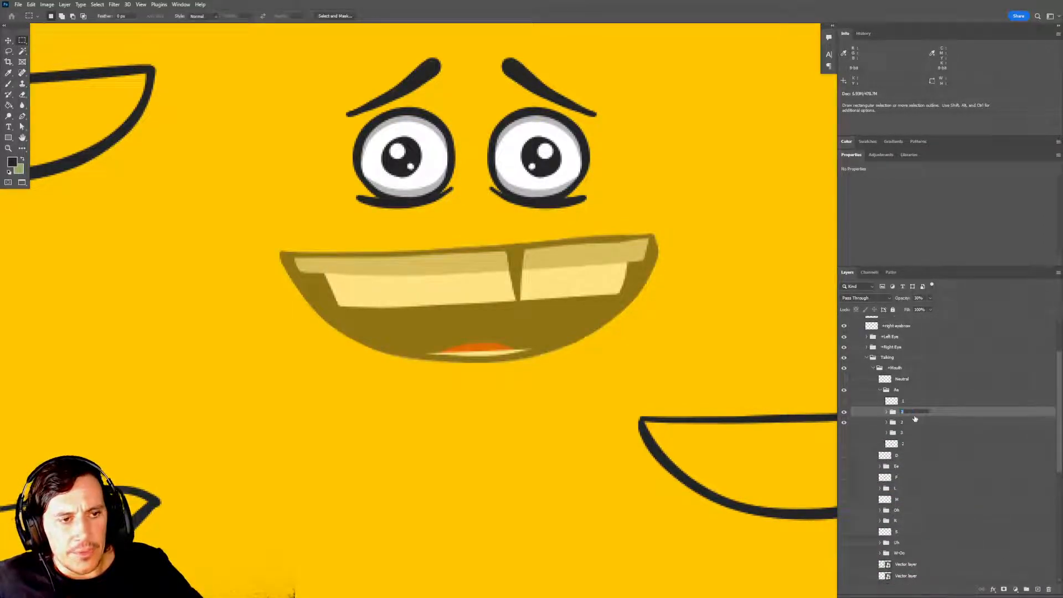
{"action": "type", "text": "1"}
{"action": "key", "text": "Return"}
{"action": "left_click", "coordinate": [844, 422]}
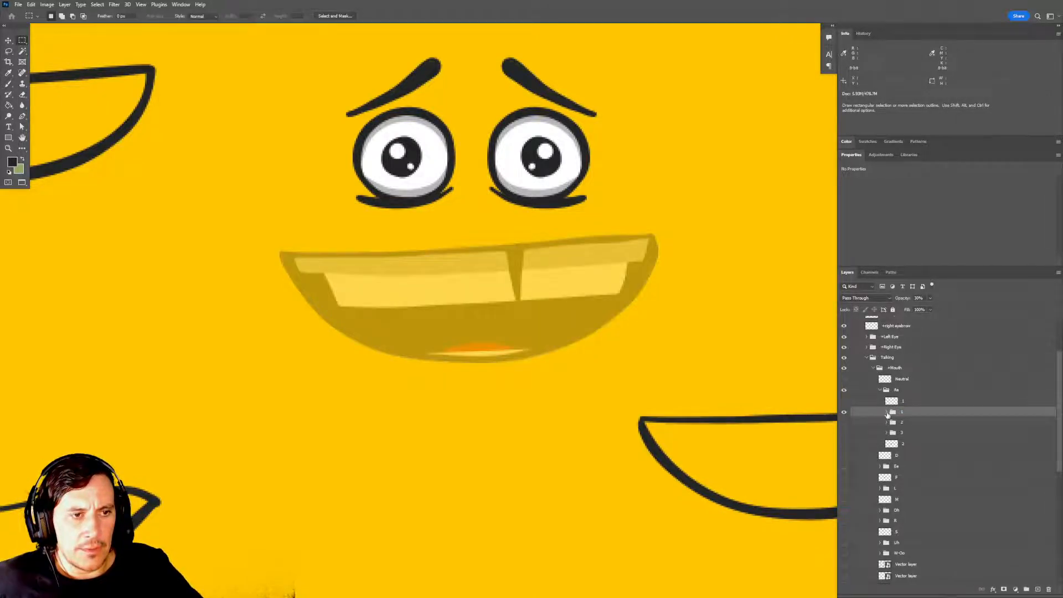
Expand group 1 and delete the layer mask from its Mouth Content group.
{"action": "left_click", "coordinate": [886, 412]}
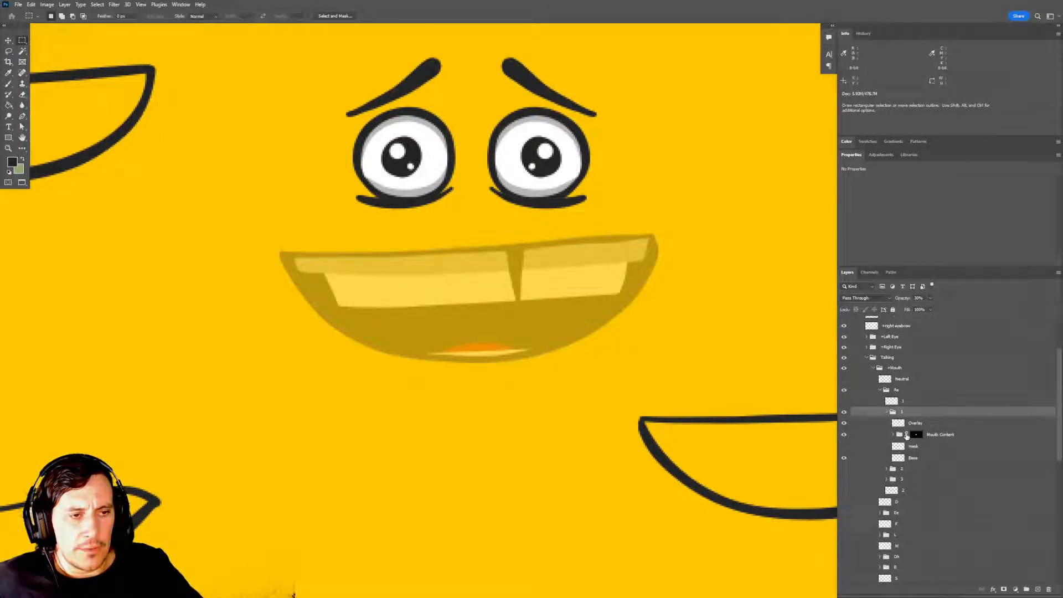
{"action": "left_click_drag", "start_coordinate": [918, 435], "coordinate": [1048, 589]}
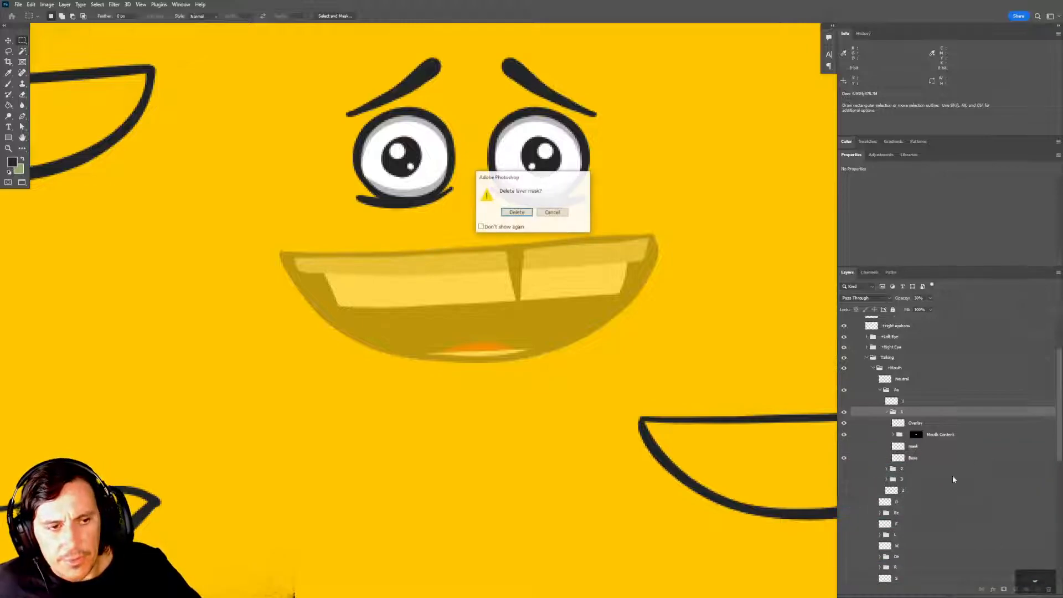
{"action": "left_click", "coordinate": [517, 213]}
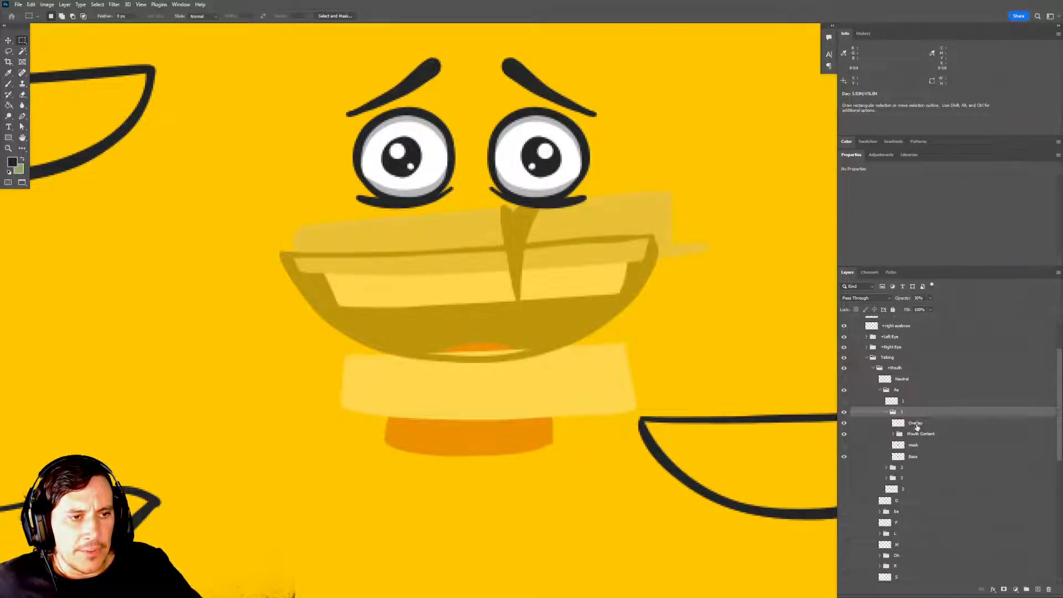
Squash group 1's Overlay and Base layers together to about 70% height, keeping their upper edge in place.
{"action": "left_click", "coordinate": [917, 424]}
{"action": "left_click", "coordinate": [919, 456], "text": "ctrl"}
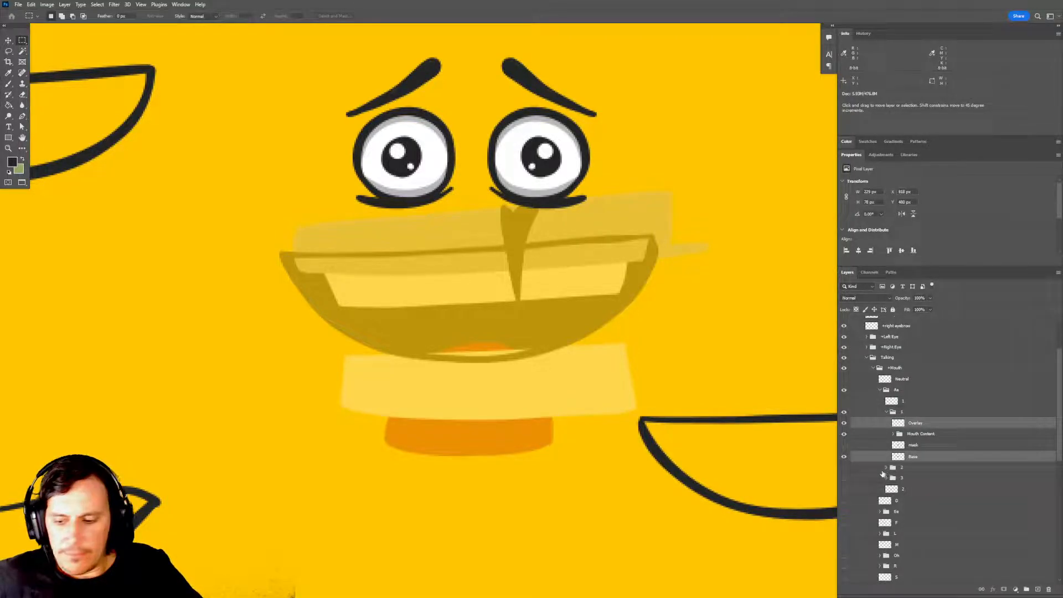
{"action": "key", "text": "ctrl+t"}
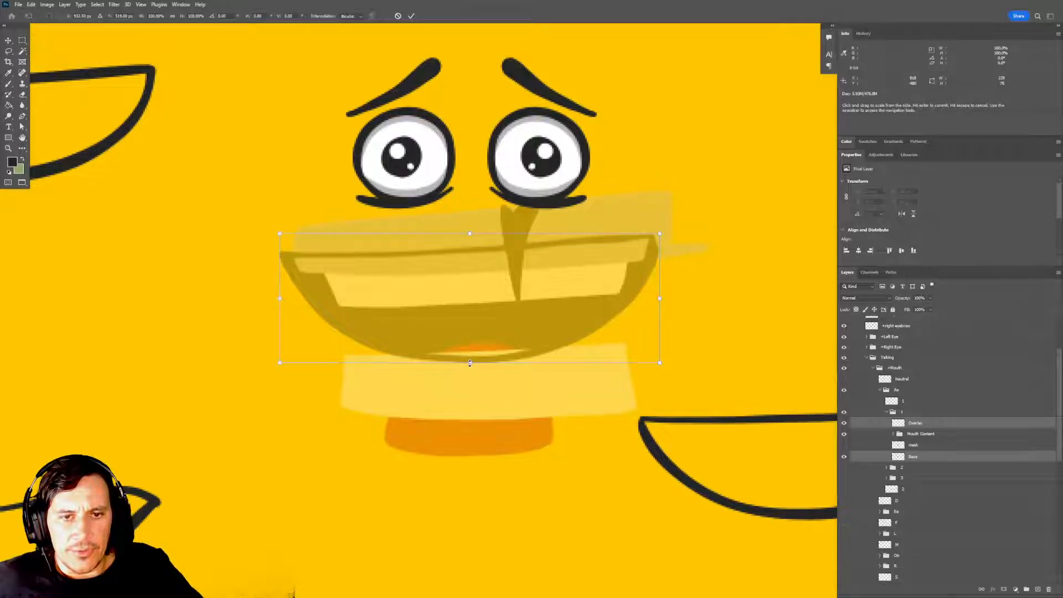
{"action": "left_click_drag", "start_coordinate": [469, 362], "coordinate": [468, 325]}
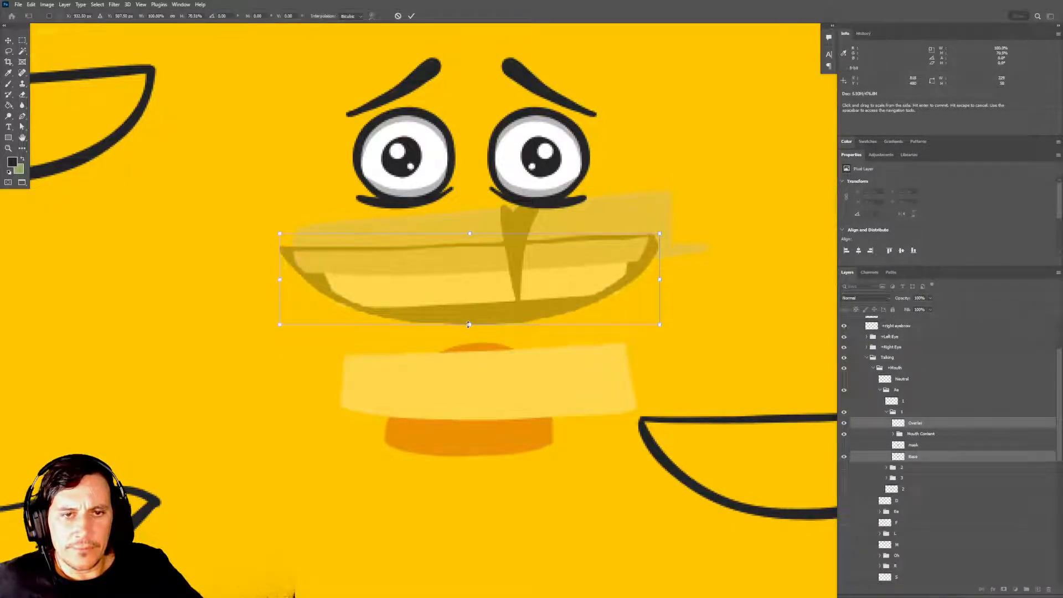
{"action": "key", "text": "Return"}
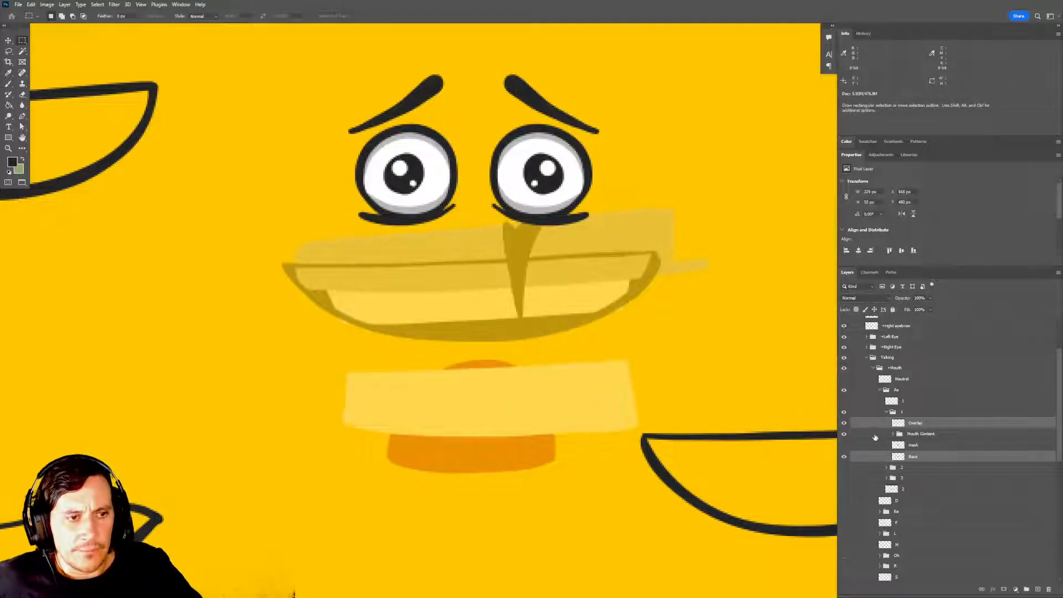
Load the Base layer's outline as a selection and add it as a layer mask to group 1's Mouth Content group.
{"action": "left_click", "coordinate": [898, 456], "text": "ctrl"}
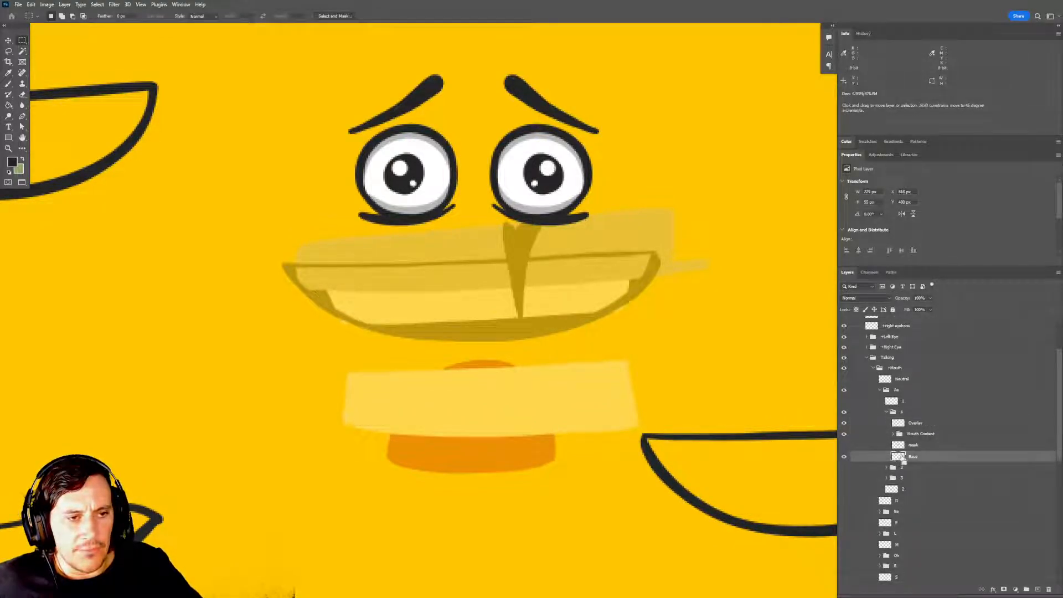
{"action": "left_click", "coordinate": [919, 434]}
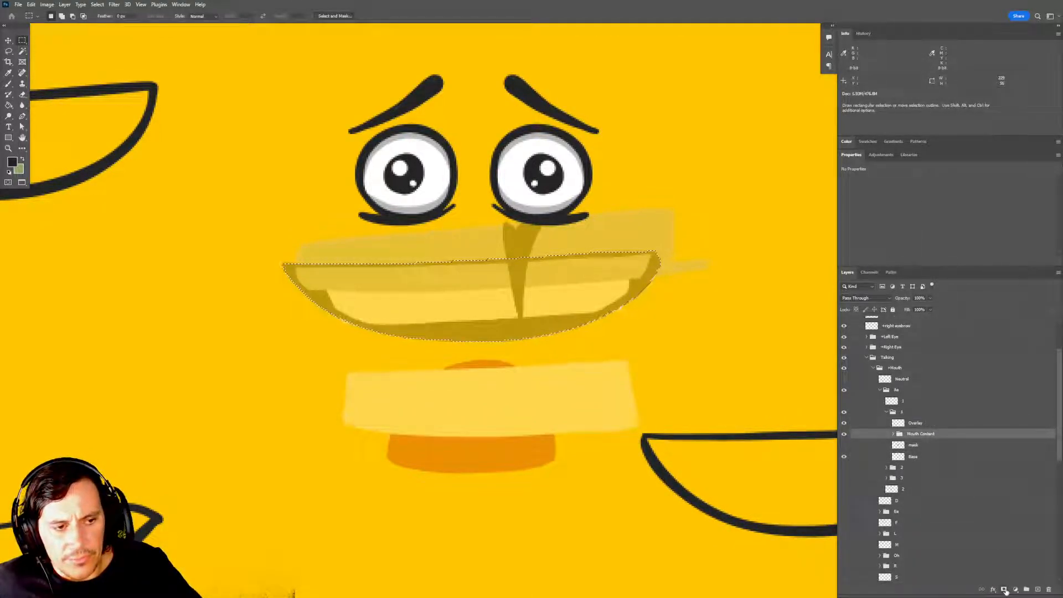
{"action": "left_click", "coordinate": [1004, 590]}
{"action": "left_click_drag", "start_coordinate": [689, 388], "coordinate": [691, 398]}
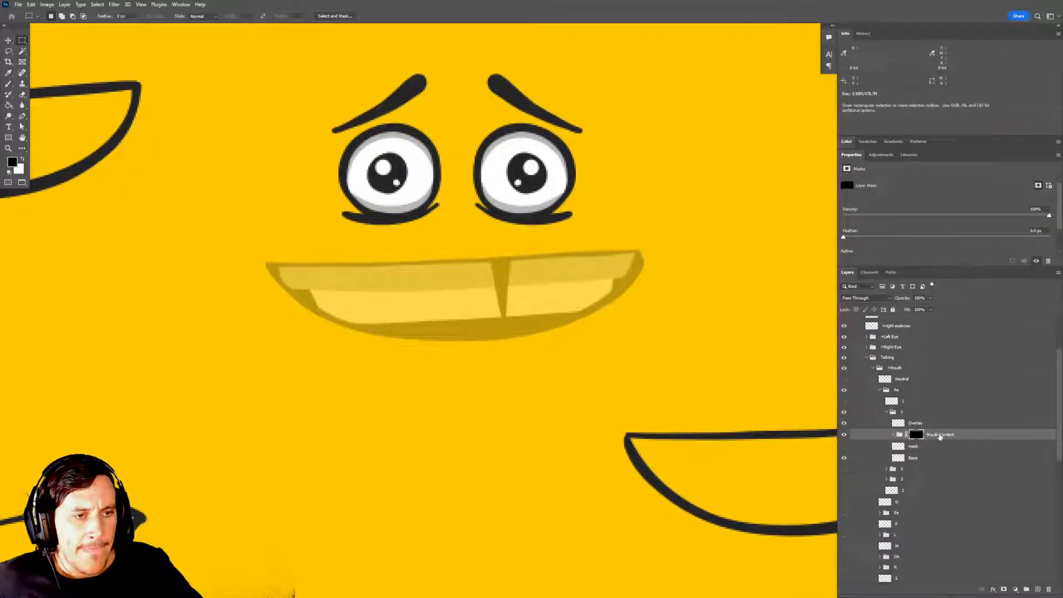
Examine group 1's squashed mouth by toggling the group and Mouth Content visibility and selecting the Overlay layer.
{"action": "left_click", "coordinate": [912, 422]}
{"action": "left_click", "coordinate": [911, 413]}
{"action": "left_click", "coordinate": [844, 411]}
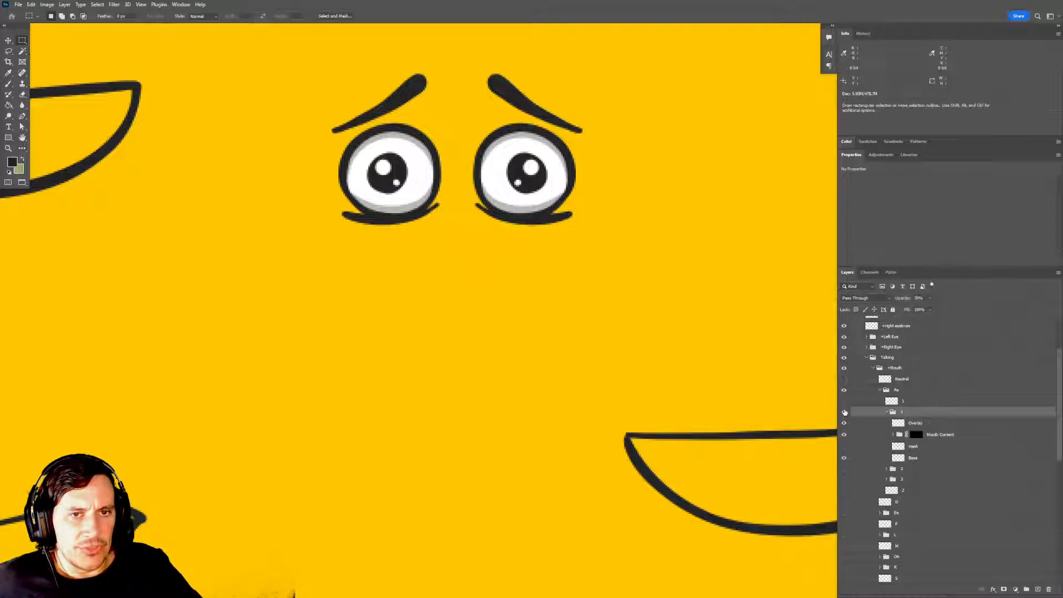
{"action": "left_click", "coordinate": [843, 412]}
{"action": "left_click", "coordinate": [915, 422]}
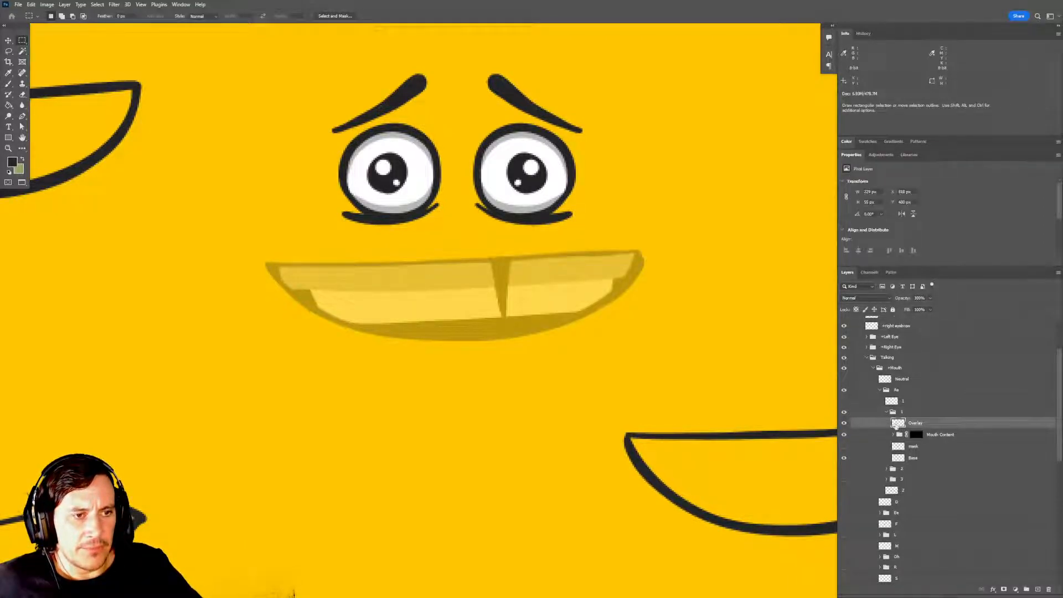
{"action": "left_click", "coordinate": [898, 423], "text": "ctrl"}
{"action": "key", "text": "ctrl+d"}
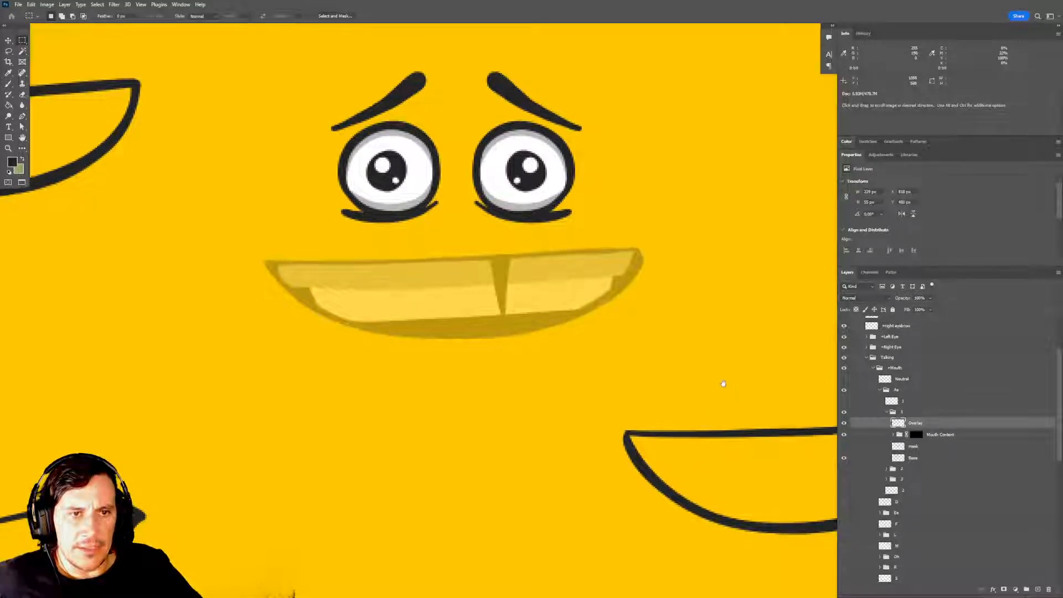
{"action": "left_click", "coordinate": [917, 434]}
{"action": "left_click", "coordinate": [844, 434]}
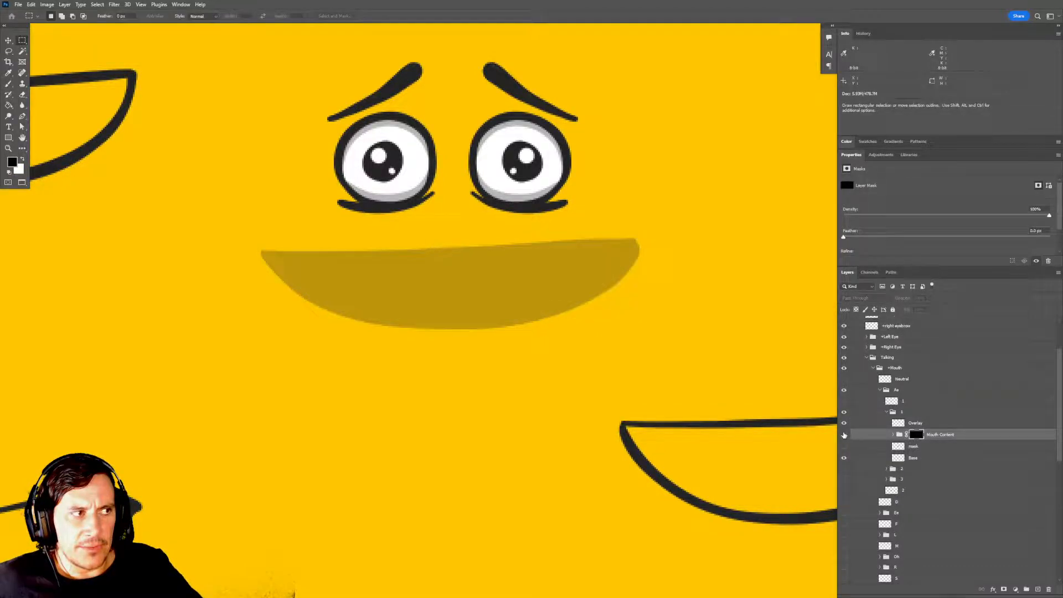
{"action": "left_click", "coordinate": [843, 434]}
{"action": "left_click", "coordinate": [843, 434]}
{"action": "left_click", "coordinate": [844, 434]}
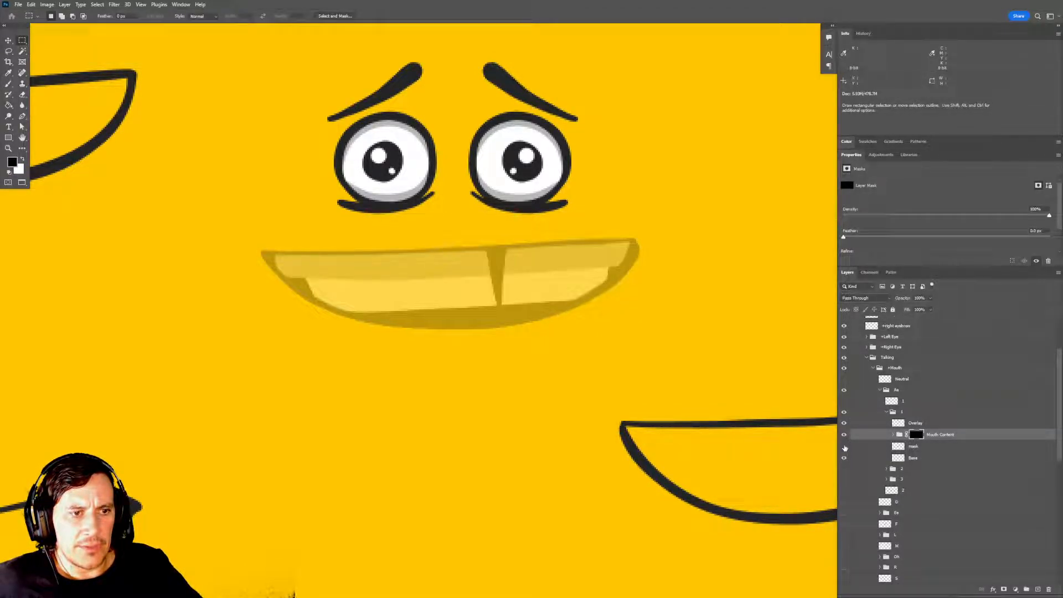
Show the old mask layer in group 1 to compare its shape, and delete that layer.
{"action": "left_click", "coordinate": [844, 446]}
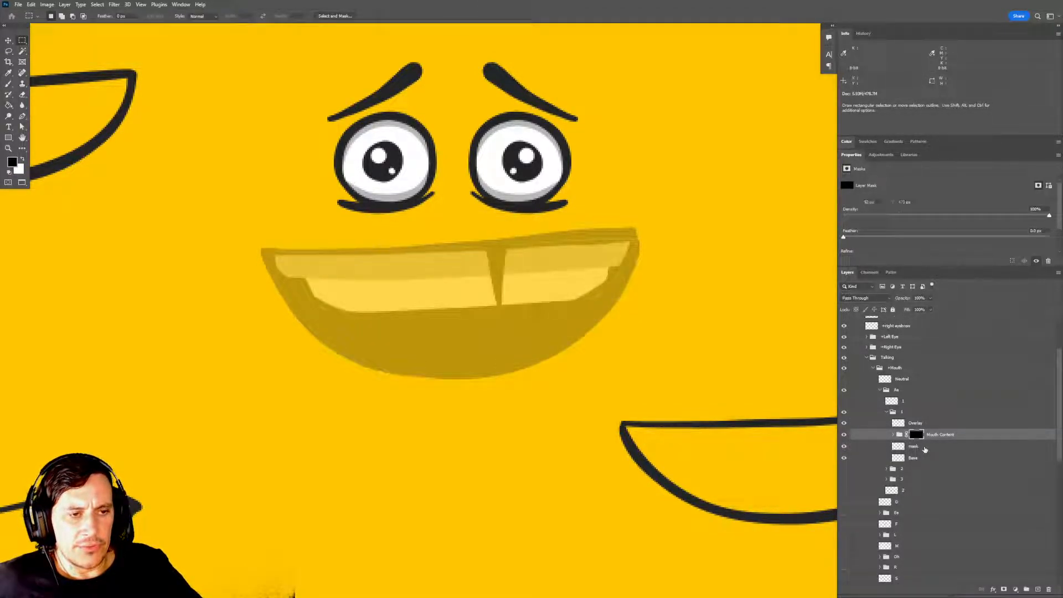
{"action": "left_click", "coordinate": [924, 449]}
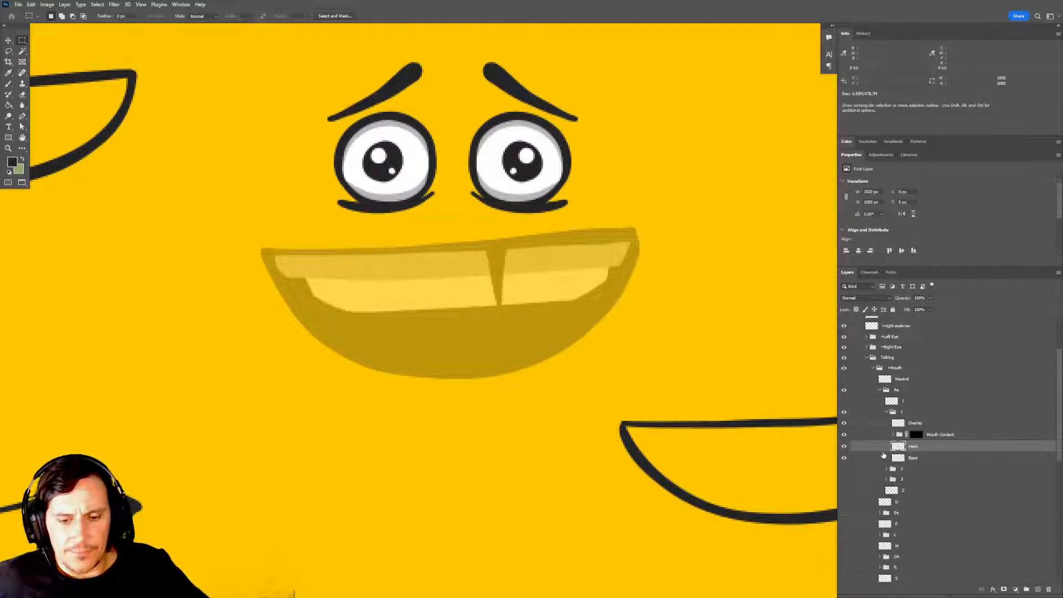
{"action": "key", "text": "Delete"}
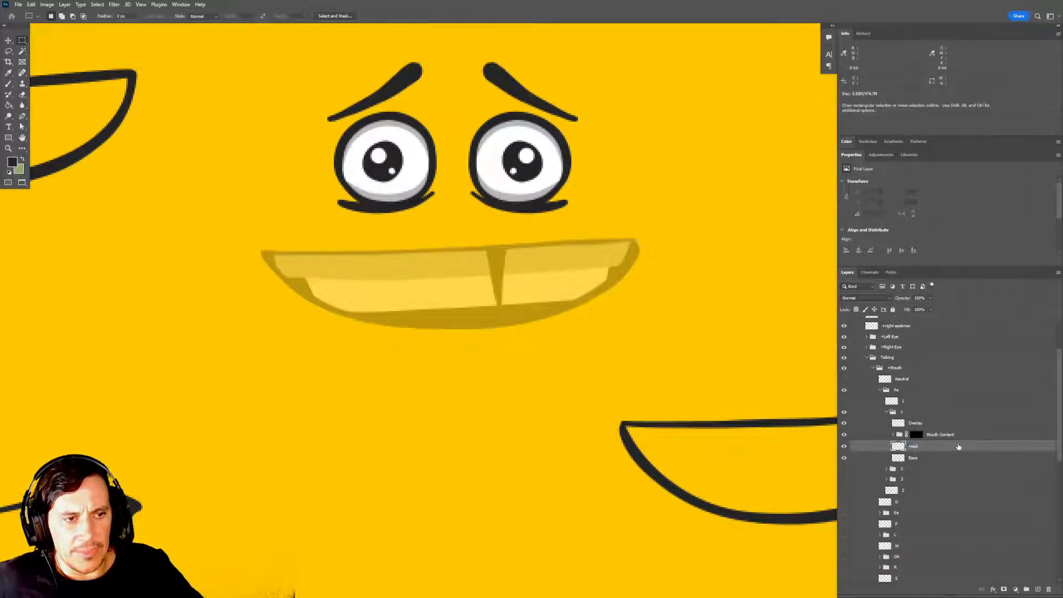
{"action": "key", "text": "Delete"}
Duplicate the Base layer in group 1, rename the copy mask, and toggle its visibility to check it.
{"action": "key", "text": "ctrl+j"}
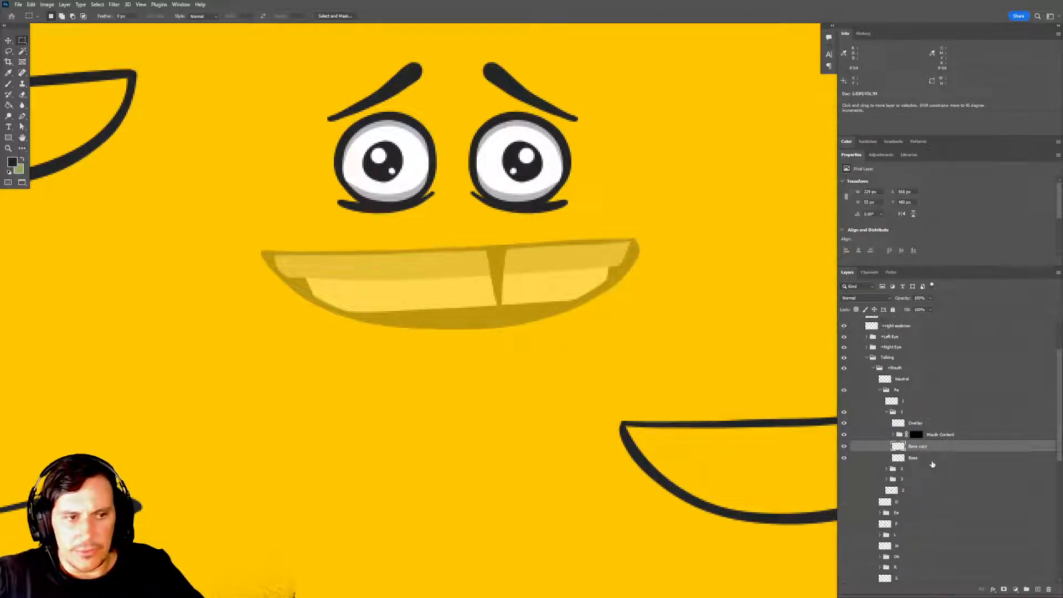
{"action": "double_click", "coordinate": [917, 446]}
{"action": "type", "text": "mask"}
{"action": "key", "text": "Return"}
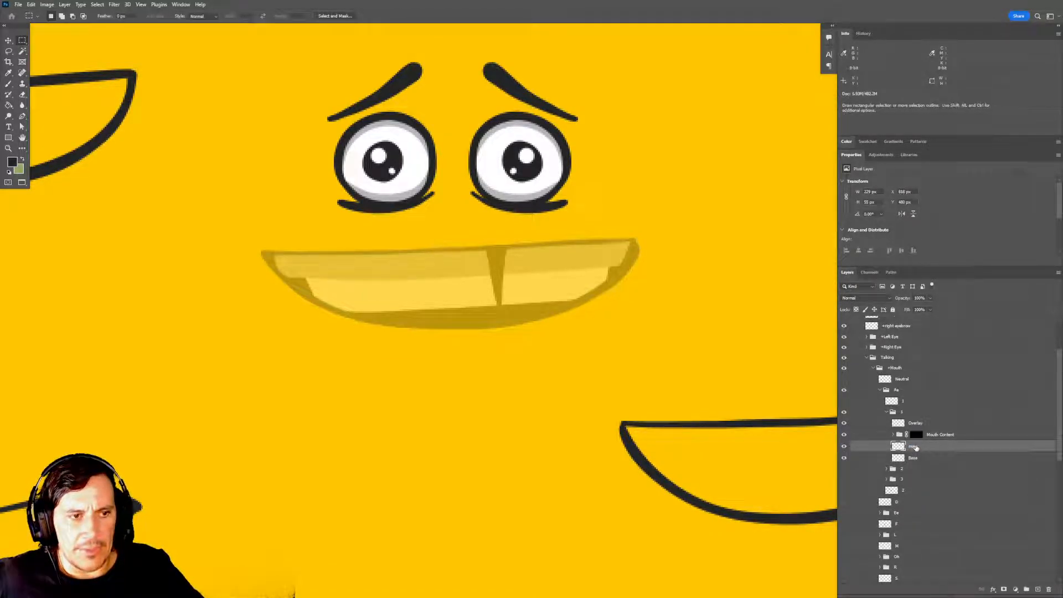
{"action": "left_click", "coordinate": [844, 446]}
{"action": "left_click", "coordinate": [845, 446]}
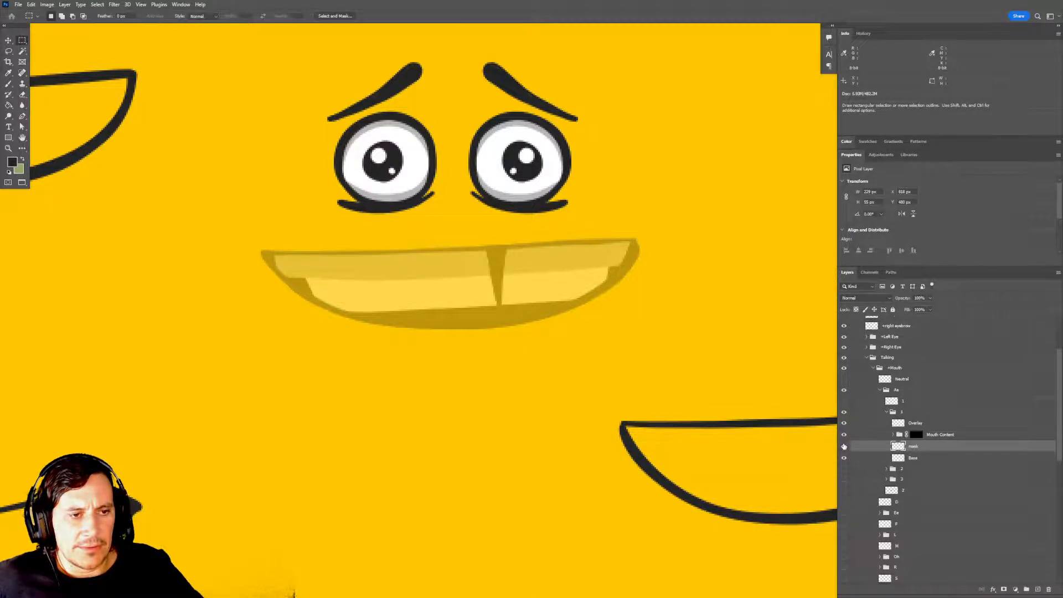
Move group 1's mask layer above the Mouth Content group, hide it after comparing its visibility, and save the document.
{"action": "left_click_drag", "start_coordinate": [917, 447], "coordinate": [928, 437]}
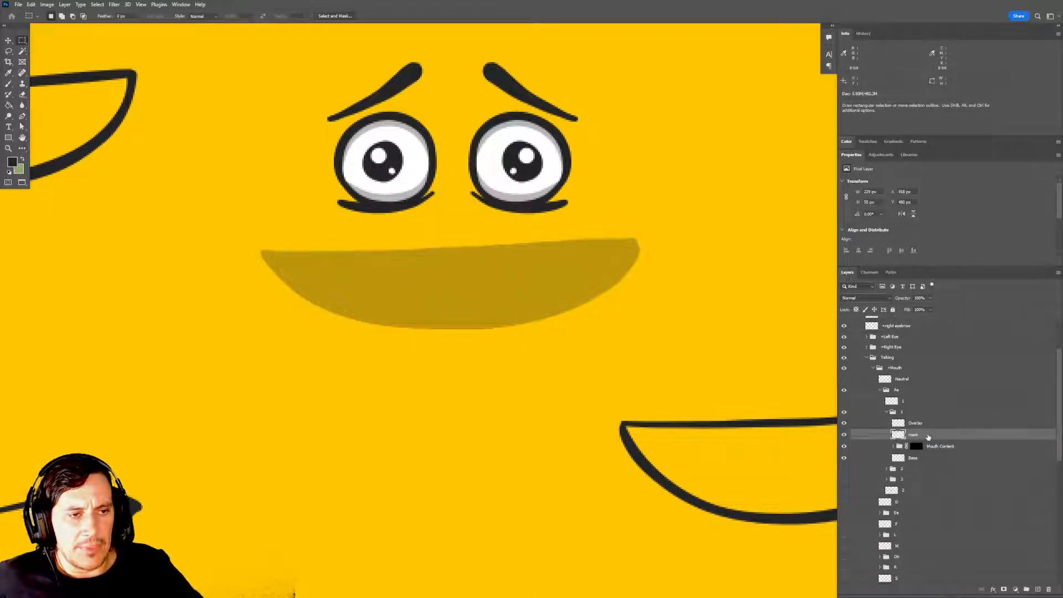
{"action": "left_click", "coordinate": [844, 435]}
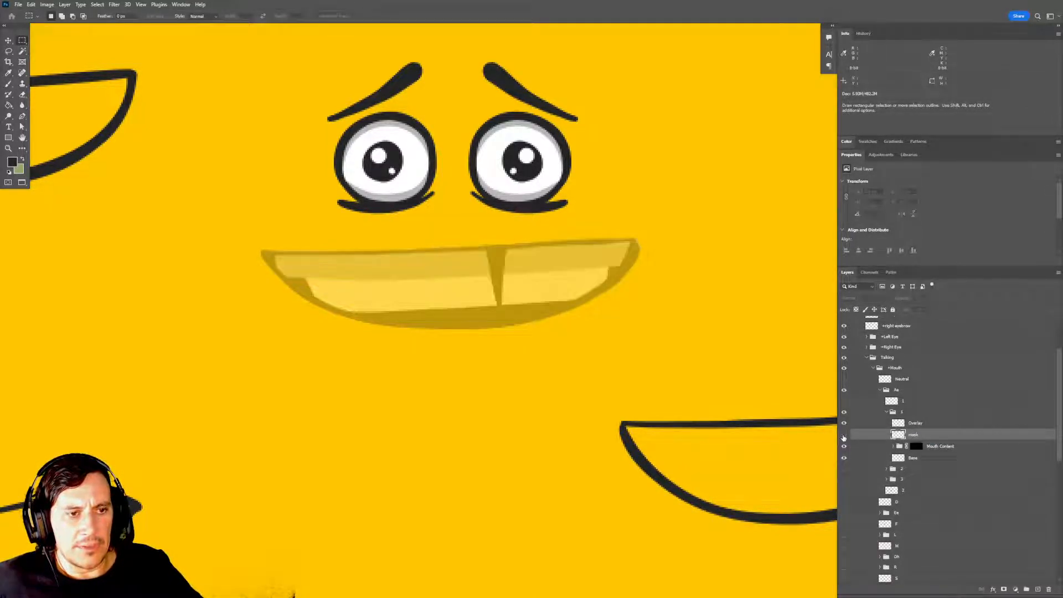
{"action": "left_click", "coordinate": [844, 435]}
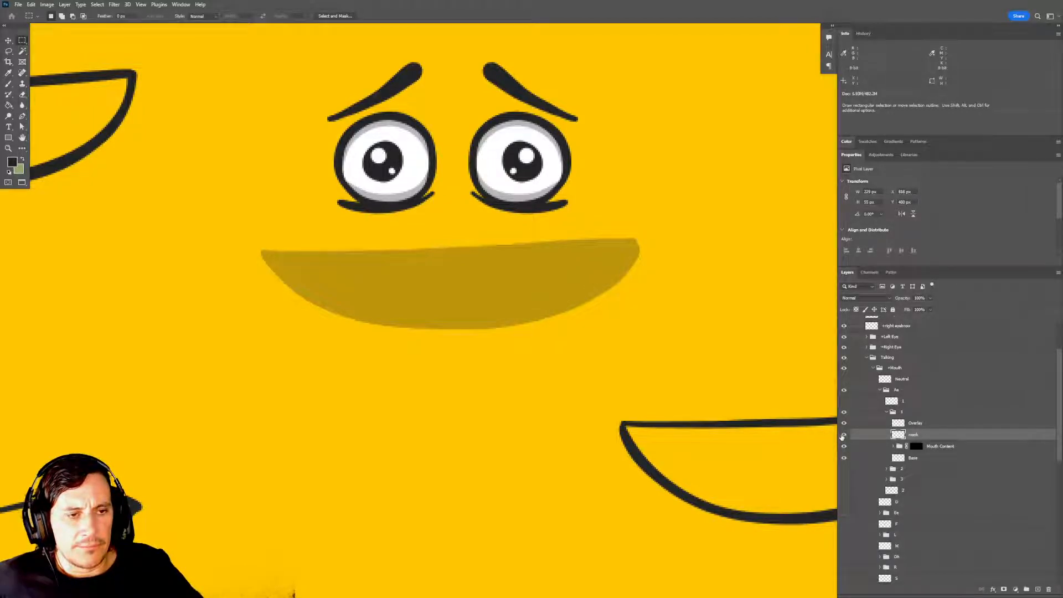
{"action": "left_click", "coordinate": [843, 436]}
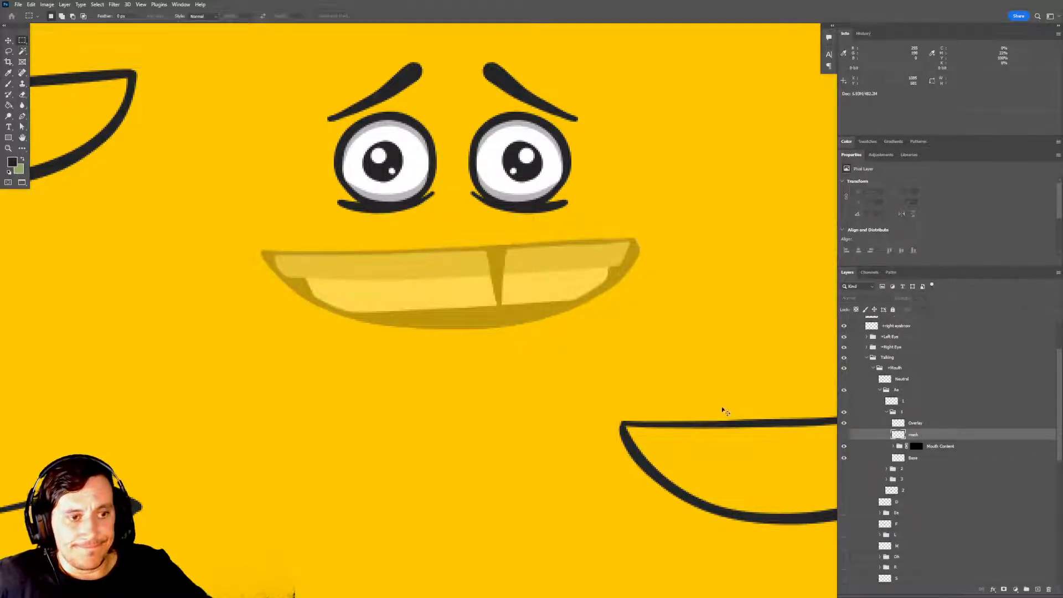
{"action": "key", "text": "ctrl+s"}
{"action": "left_click", "coordinate": [561, 218]}
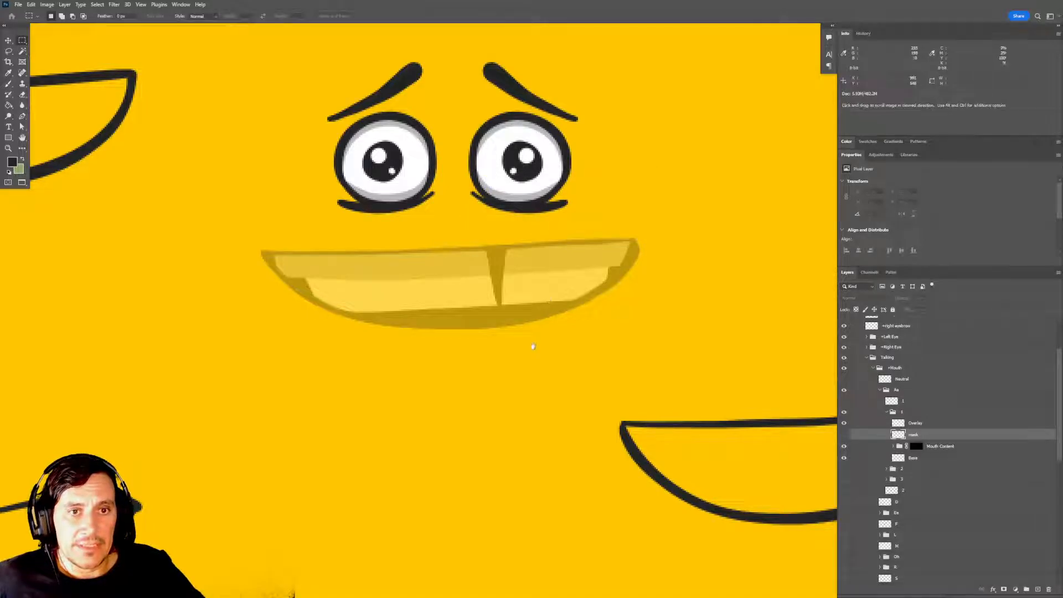
Expand group 1's Mouth Content and reposition the bottom teeth layer so its upper edge shows along the mouth's lower edge.
{"action": "scroll", "coordinate": [544, 297], "scroll_direction": "down", "scroll_amount": 1}
{"action": "left_click_drag", "start_coordinate": [562, 320], "coordinate": [561, 302]}
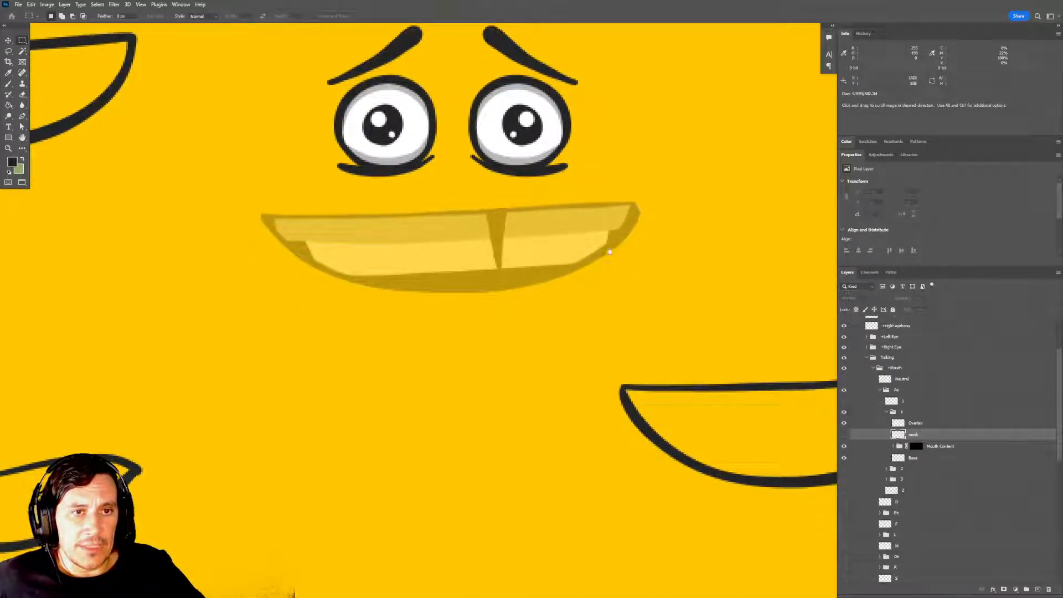
{"action": "left_click", "coordinate": [931, 448]}
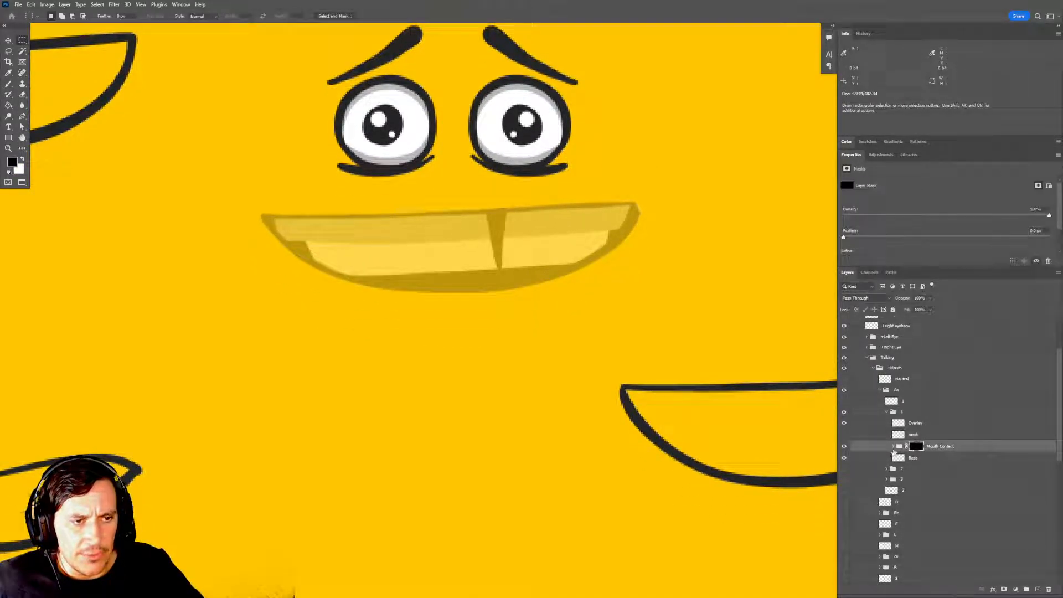
{"action": "left_click", "coordinate": [893, 446]}
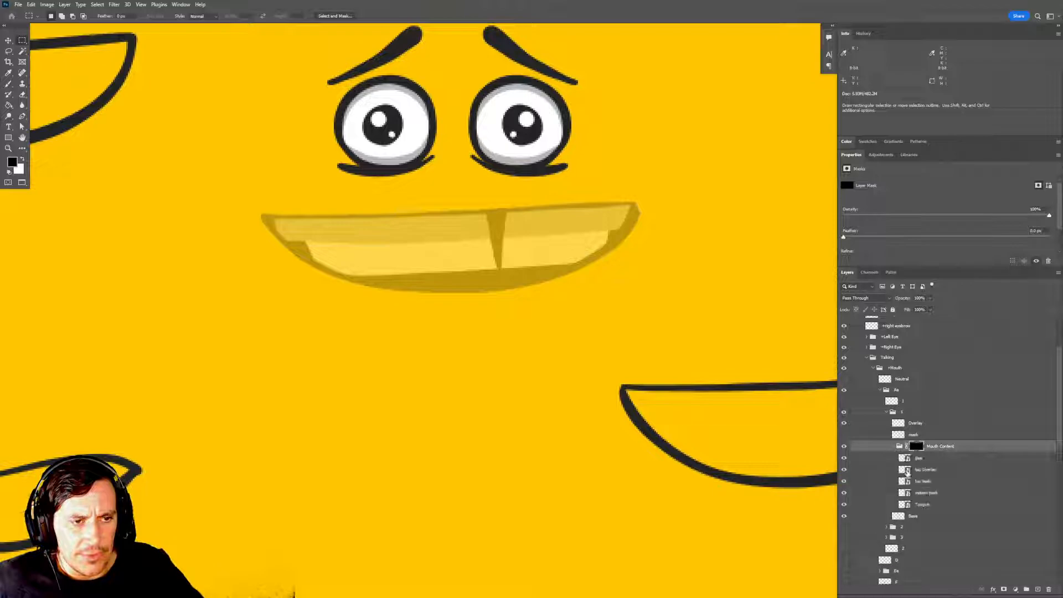
{"action": "left_click", "coordinate": [936, 497]}
{"action": "key", "text": "v"}
{"action": "left_click_drag", "start_coordinate": [549, 277], "coordinate": [543, 351]}
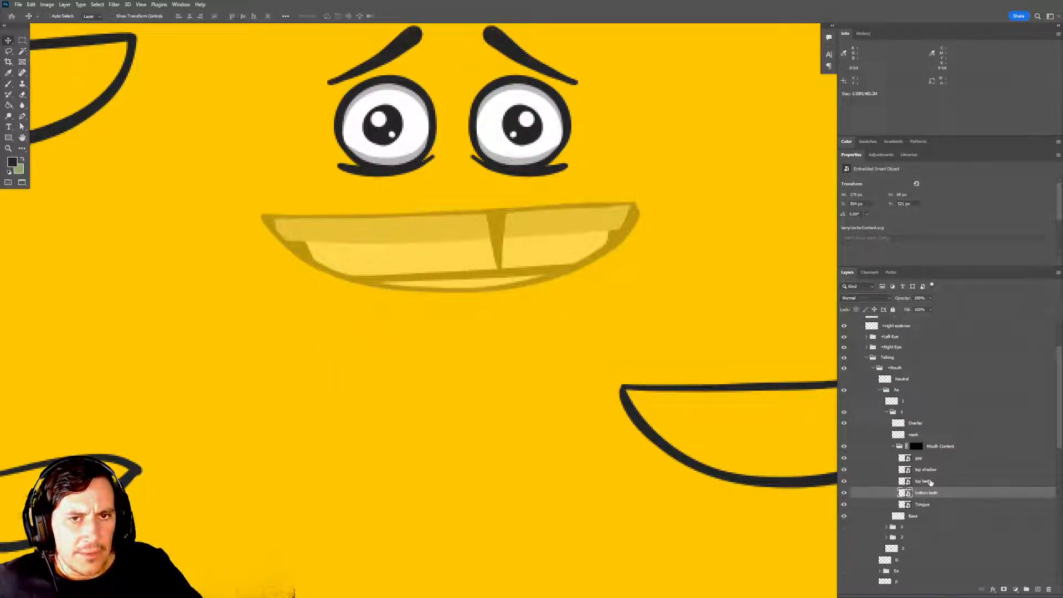
Raise the top teeth and gap layers together in group 1 to open space beneath the upper teeth.
{"action": "left_click", "coordinate": [923, 482]}
{"action": "left_click", "coordinate": [931, 461], "text": "ctrl"}
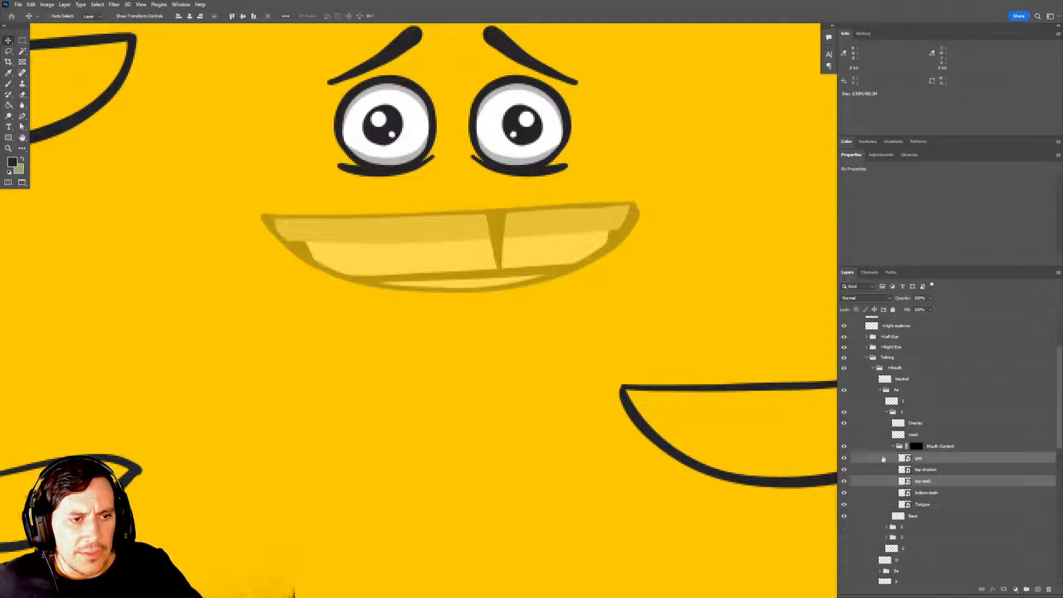
{"action": "mouse_move", "coordinate": [522, 277]}
{"action": "left_mouse_down"}
{"action": "mouse_move", "coordinate": [520, 250]}
{"action": "mouse_move", "coordinate": [519, 264]}
{"action": "left_mouse_up"}
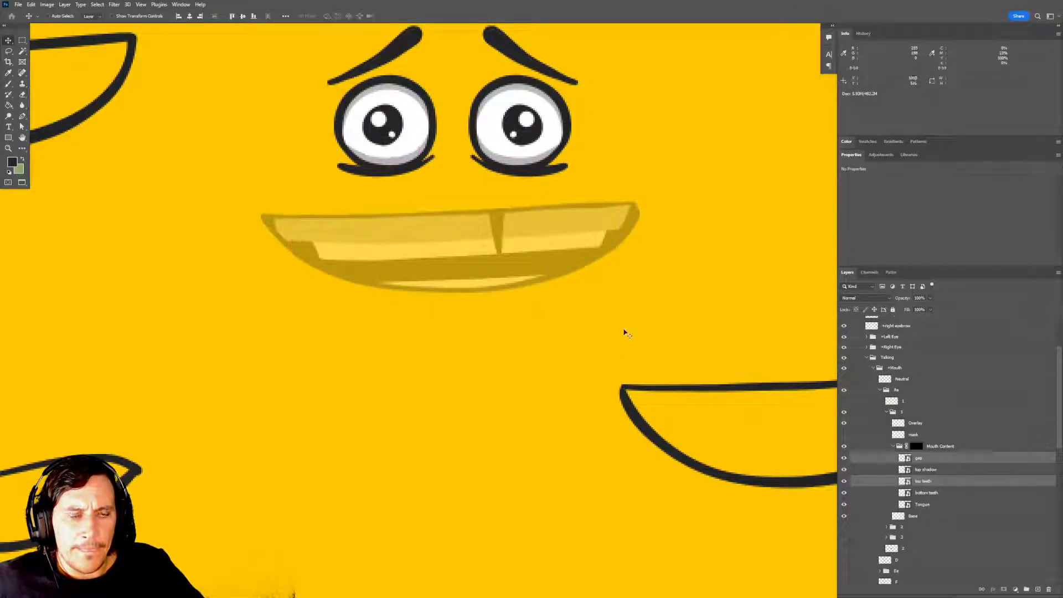
Raise group 1's bottom teeth layer until only a thin dark line separates it from the top teeth.
{"action": "left_click", "coordinate": [927, 494]}
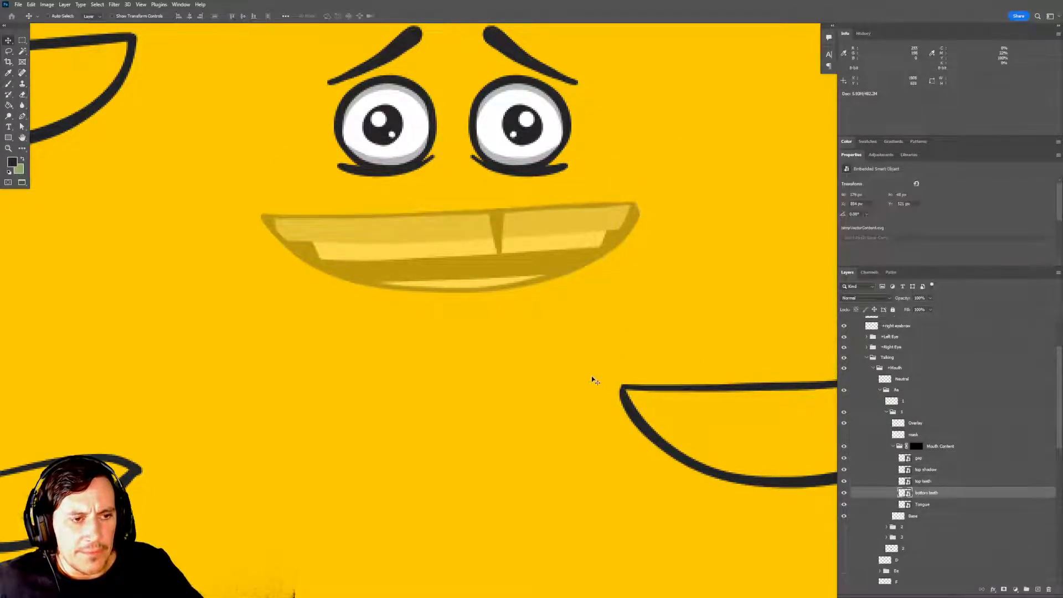
{"action": "mouse_move", "coordinate": [480, 301]}
{"action": "left_mouse_down"}
{"action": "mouse_move", "coordinate": [474, 268]}
{"action": "mouse_move", "coordinate": [477, 283]}
{"action": "left_mouse_up"}
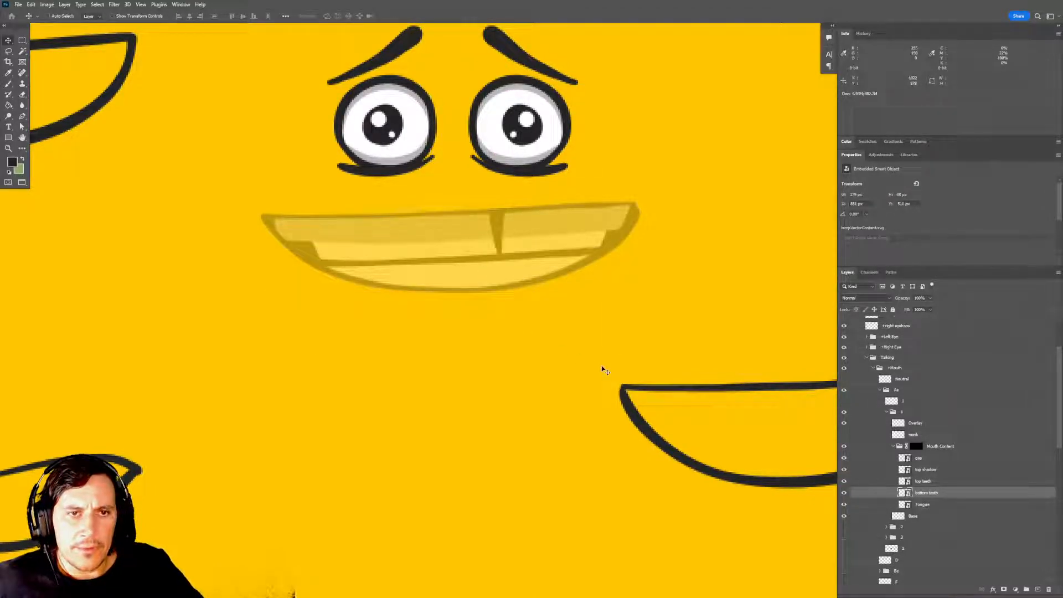
{"action": "key", "text": "Up"}
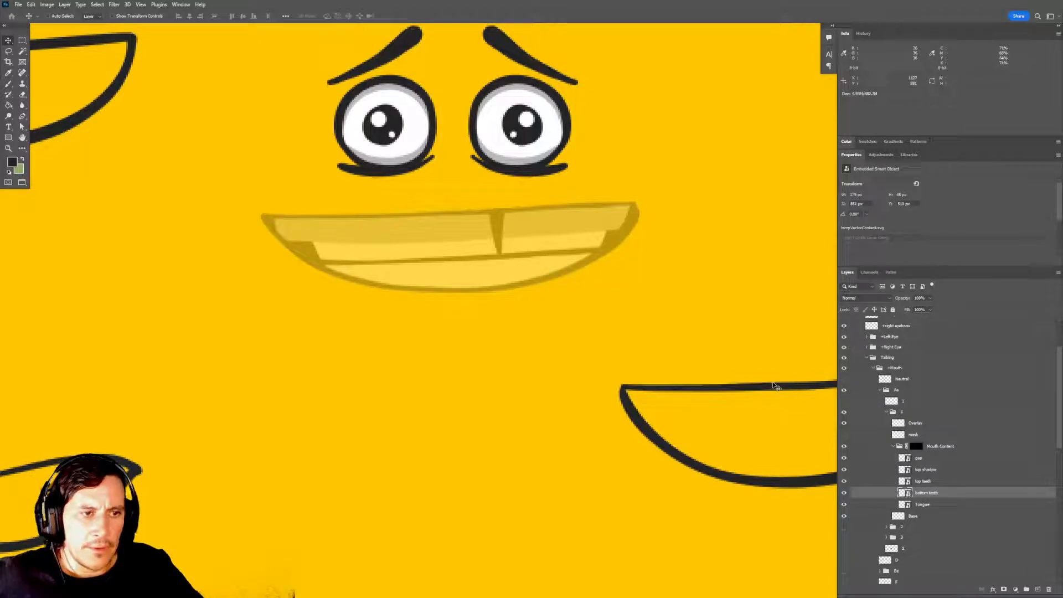
Raise group 1's top shadow layer to a narrow band across the upper teeth and save the document.
{"action": "left_click", "coordinate": [935, 470]}
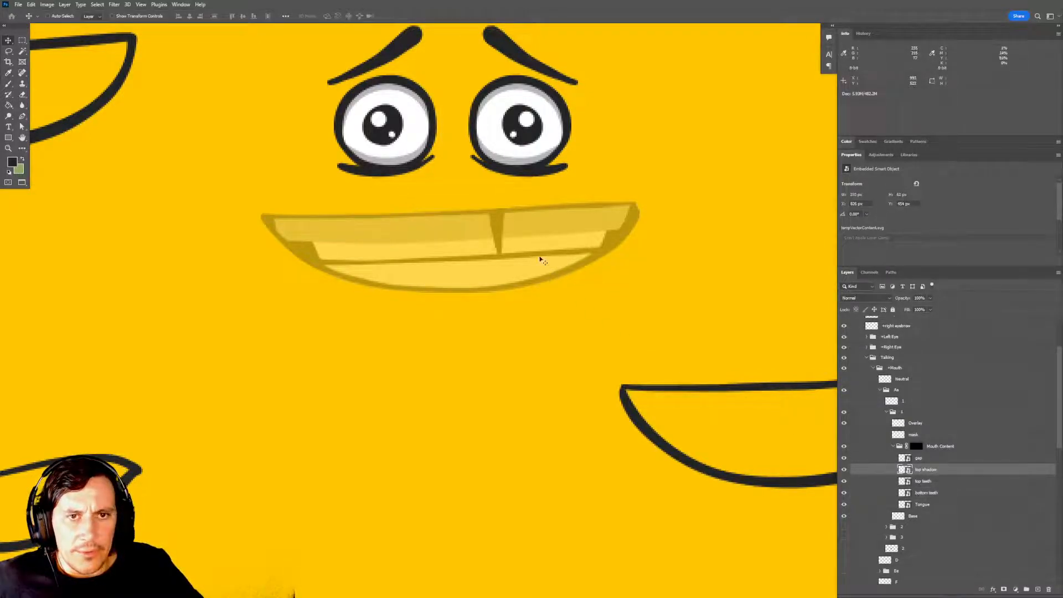
{"action": "left_click_drag", "start_coordinate": [541, 256], "coordinate": [535, 239]}
{"action": "left_click", "coordinate": [515, 336], "text": "ctrl+alt"}
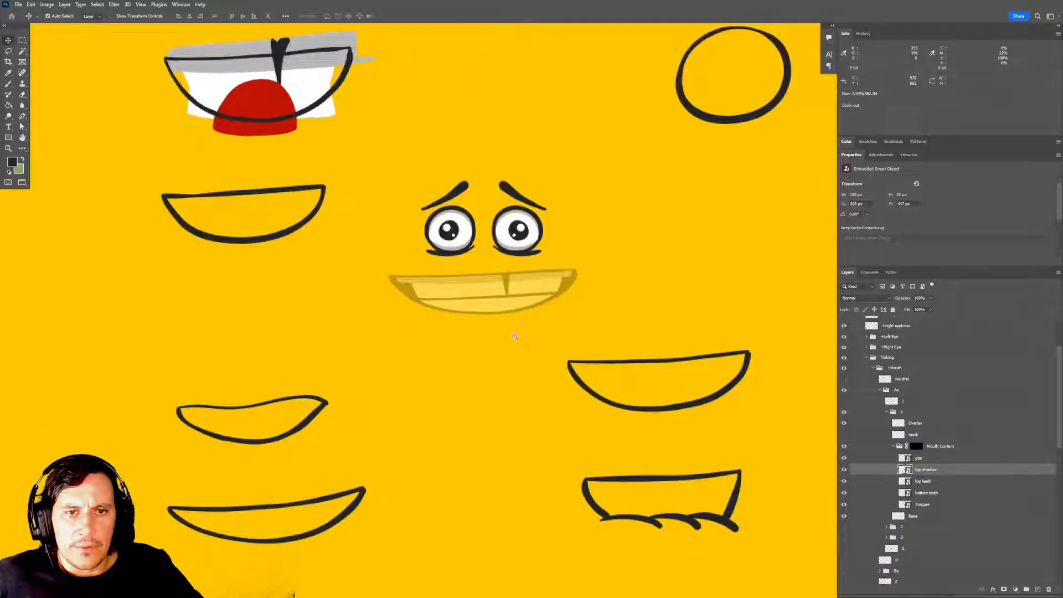
{"action": "key", "text": "ctrl+s"}
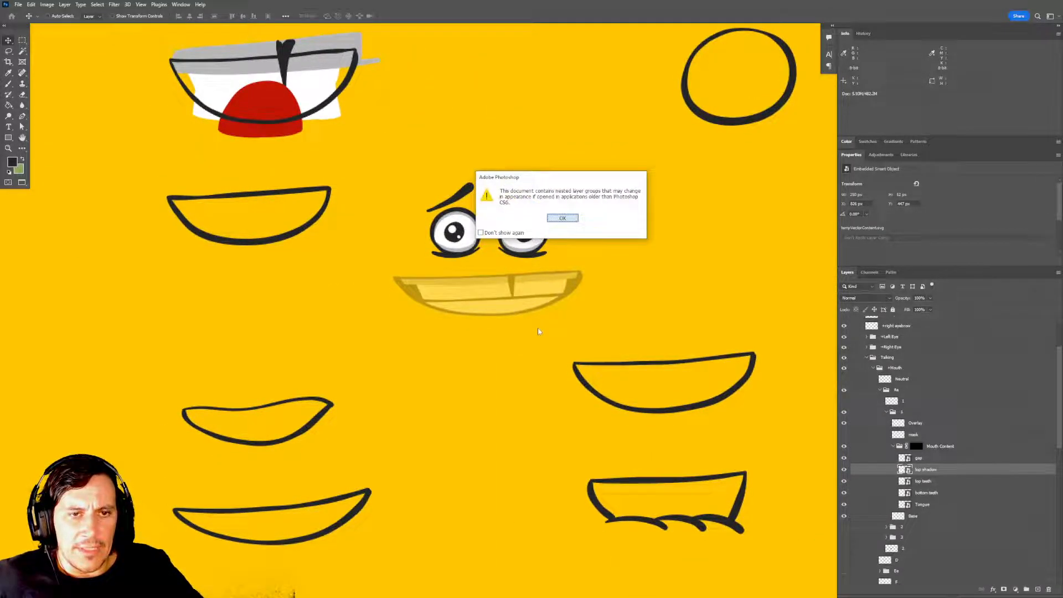
{"action": "left_click", "coordinate": [563, 219]}
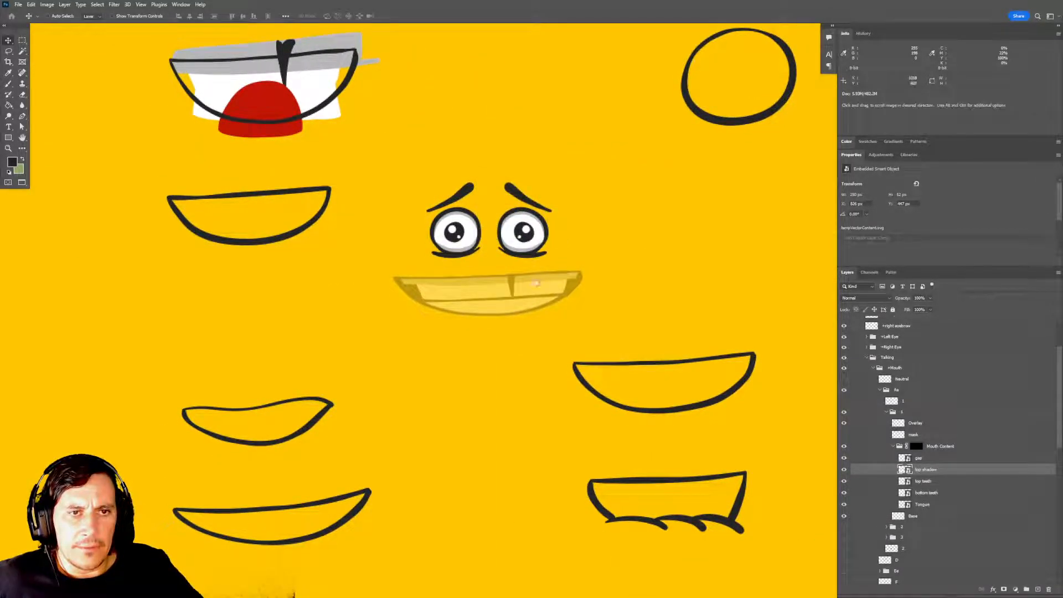
Examine group 1's adjusted teeth, collapse its Mouth Content group, and toggle the mask layer's visibility.
{"action": "left_click_drag", "start_coordinate": [535, 283], "coordinate": [537, 307]}
{"action": "left_click", "coordinate": [510, 299], "text": "ctrl"}
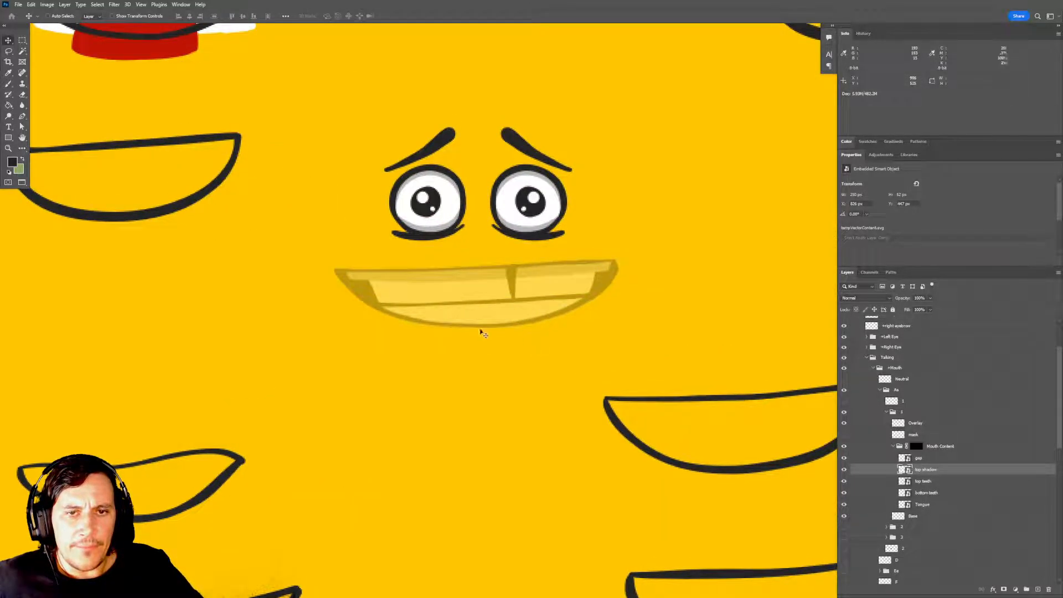
{"action": "scroll", "coordinate": [526, 349], "scroll_direction": "down", "scroll_amount": 1}
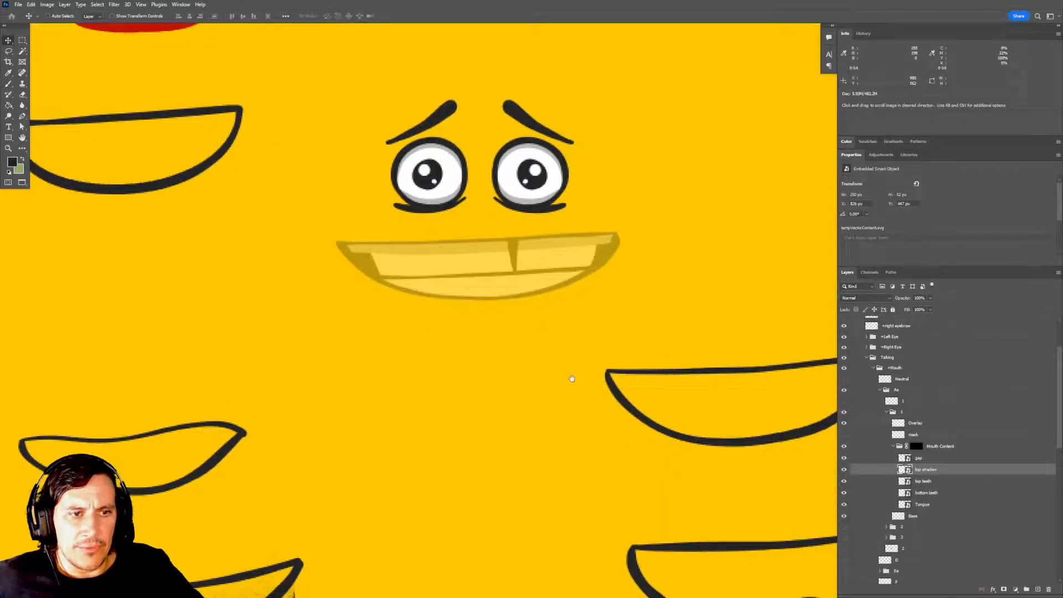
{"action": "left_click", "coordinate": [893, 445]}
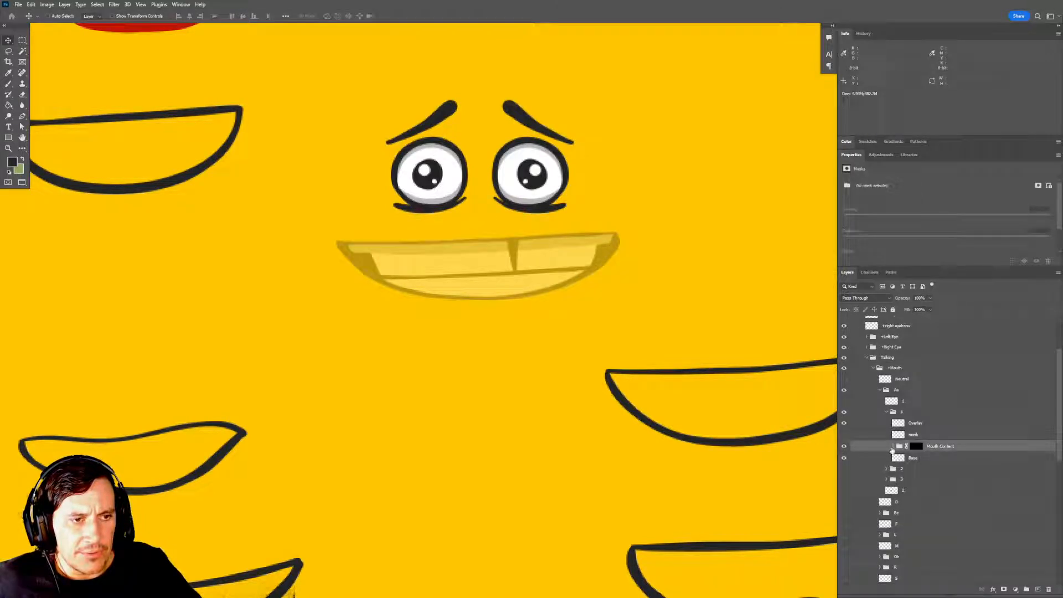
{"action": "left_click", "coordinate": [843, 434]}
{"action": "left_click", "coordinate": [844, 435]}
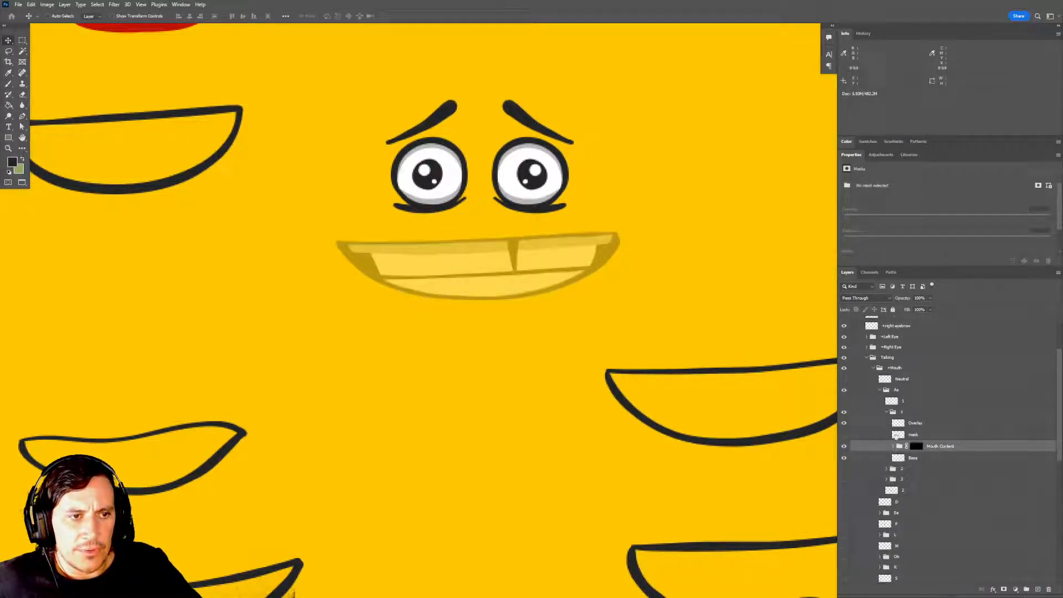
Show and expand group 2, and delete its old mask layer.
{"action": "left_click", "coordinate": [843, 468]}
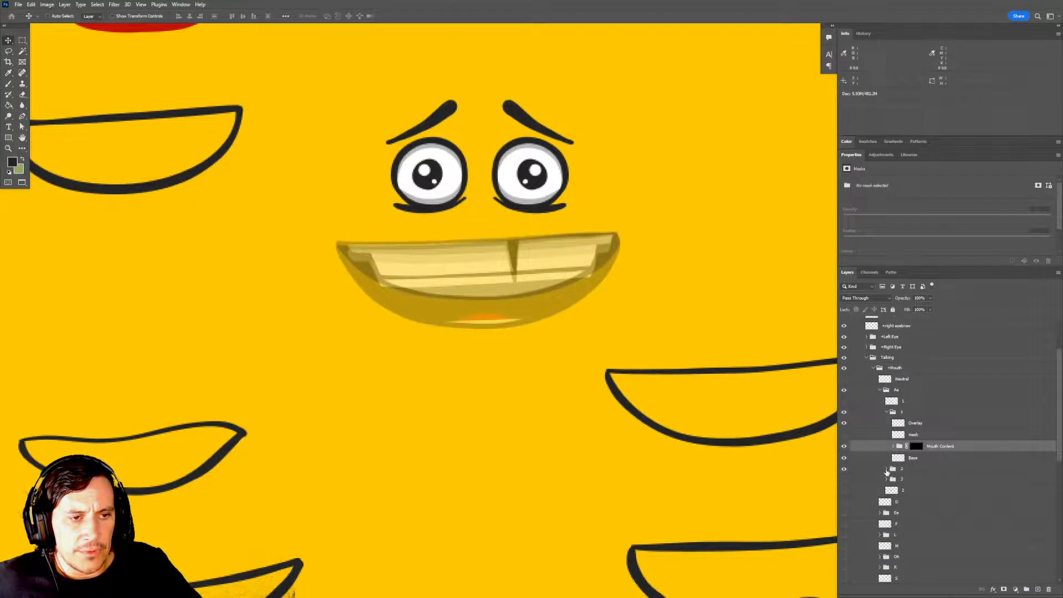
{"action": "left_click", "coordinate": [886, 469]}
{"action": "scroll", "coordinate": [898, 484], "scroll_direction": "down", "scroll_amount": 2}
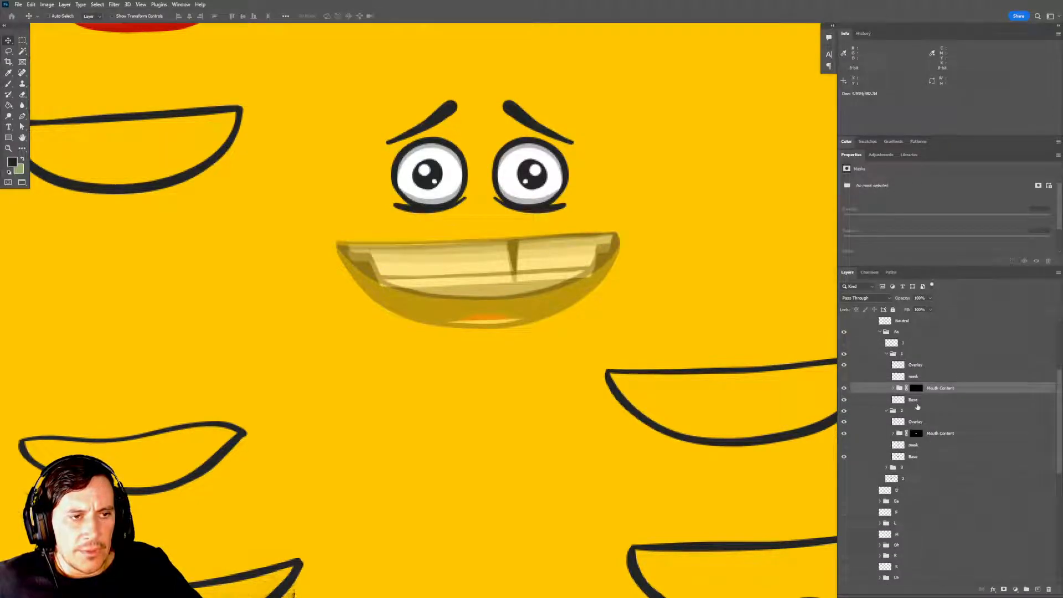
{"action": "left_click", "coordinate": [922, 376]}
{"action": "left_click", "coordinate": [919, 445]}
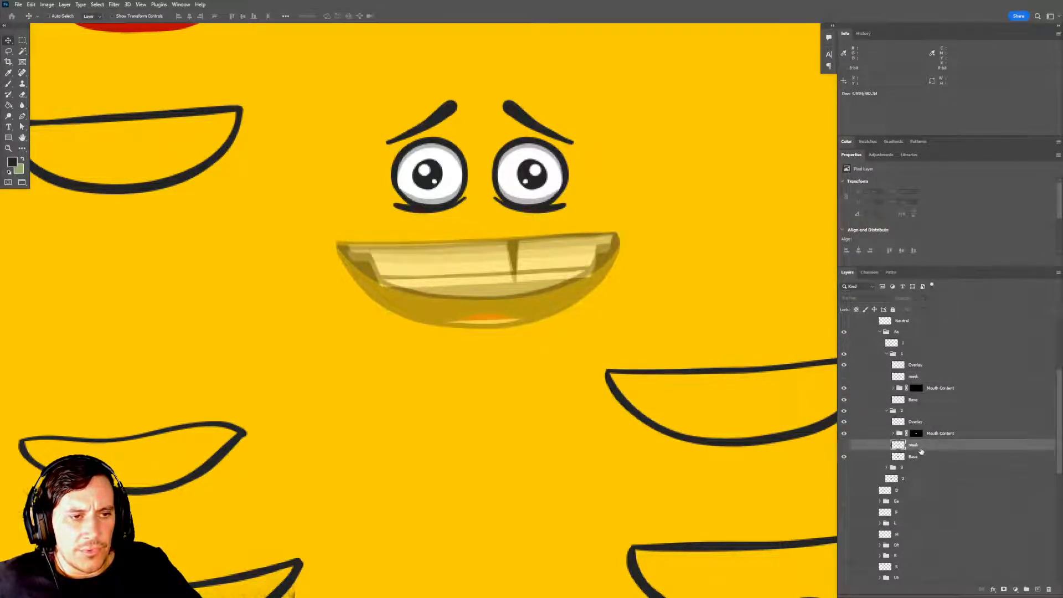
{"action": "key", "text": "Delete"}
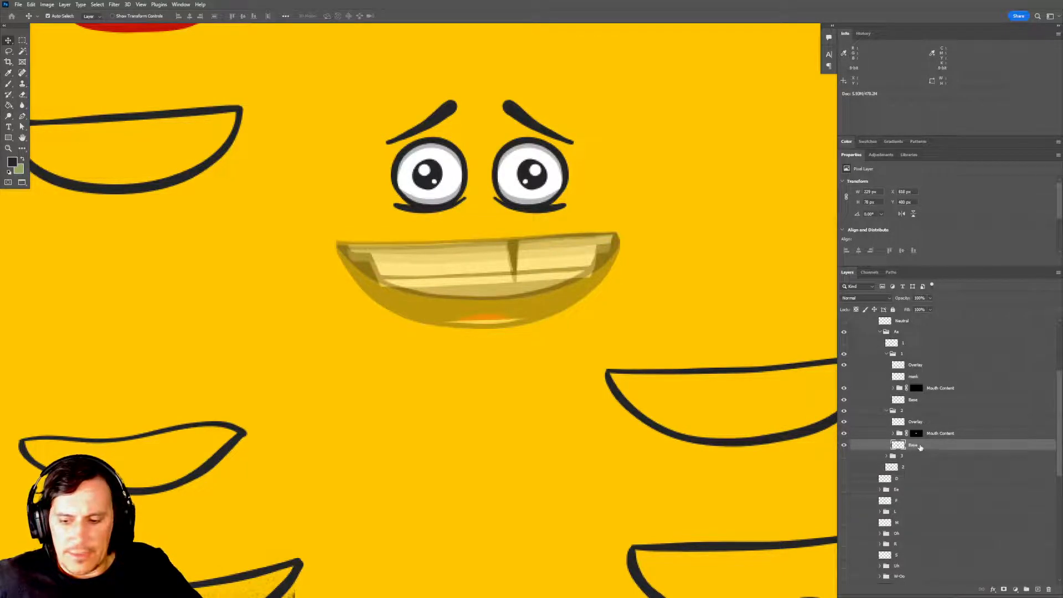
Duplicate the Base layer in group 2, rename the copy mask, and place it above Mouth Content.
{"action": "key", "text": "ctrl+j"}
{"action": "double_click", "coordinate": [919, 445]}
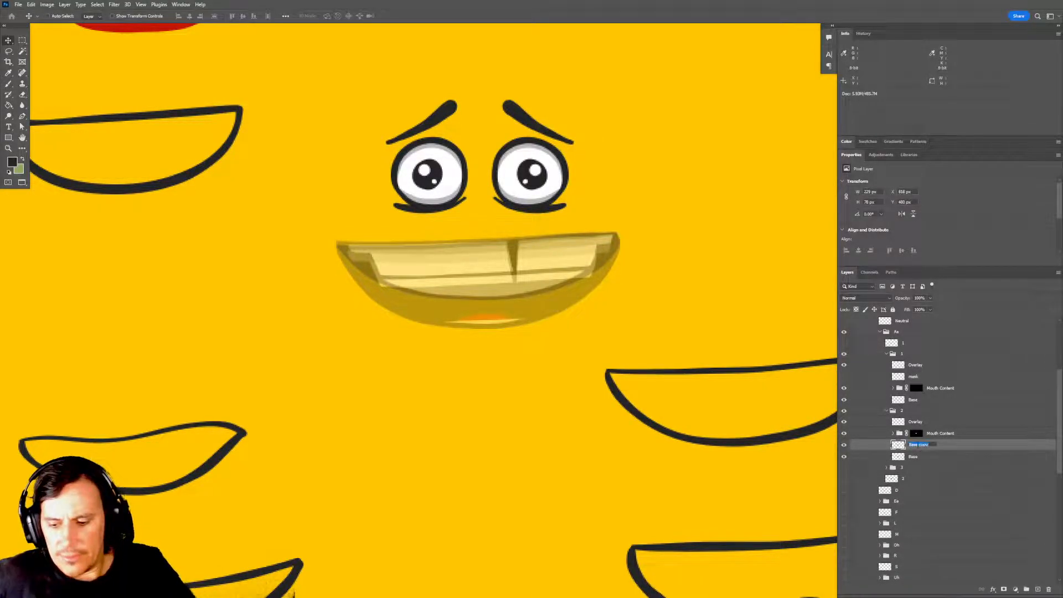
{"action": "type", "text": "mask"}
{"action": "key", "text": "Return"}
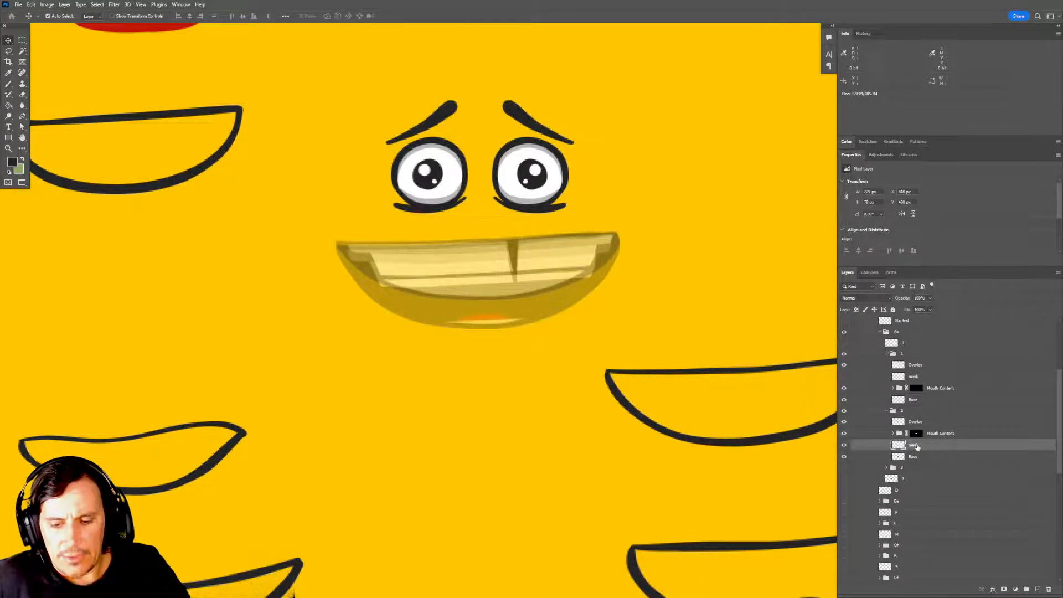
{"action": "key", "text": "ctrl+bracketright"}
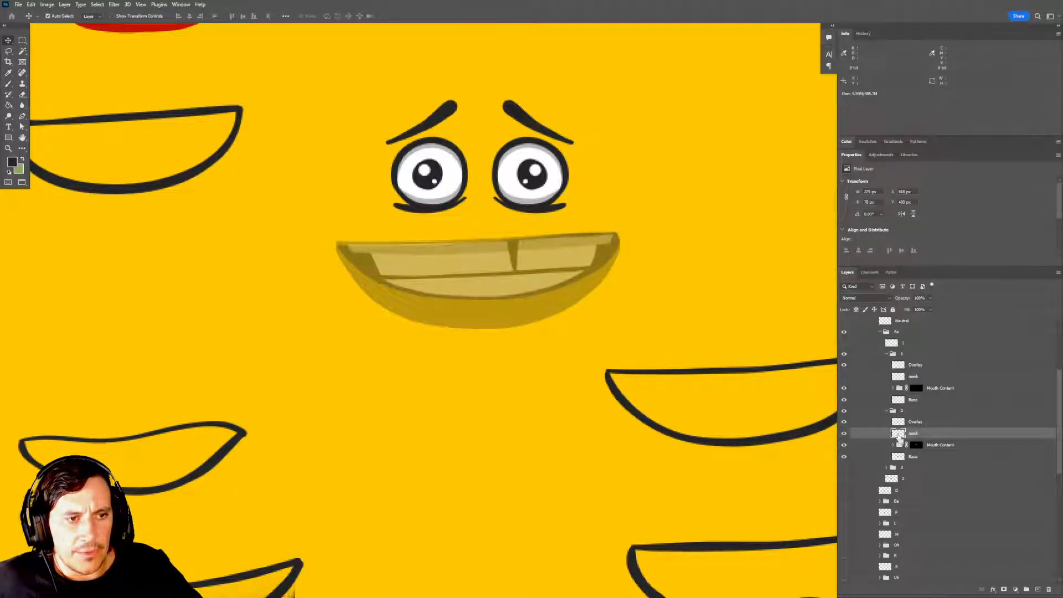
Load the outline of group 2's mask layer as a selection, hide group 1, and clear the selection.
{"action": "left_click", "coordinate": [897, 433], "text": "ctrl"}
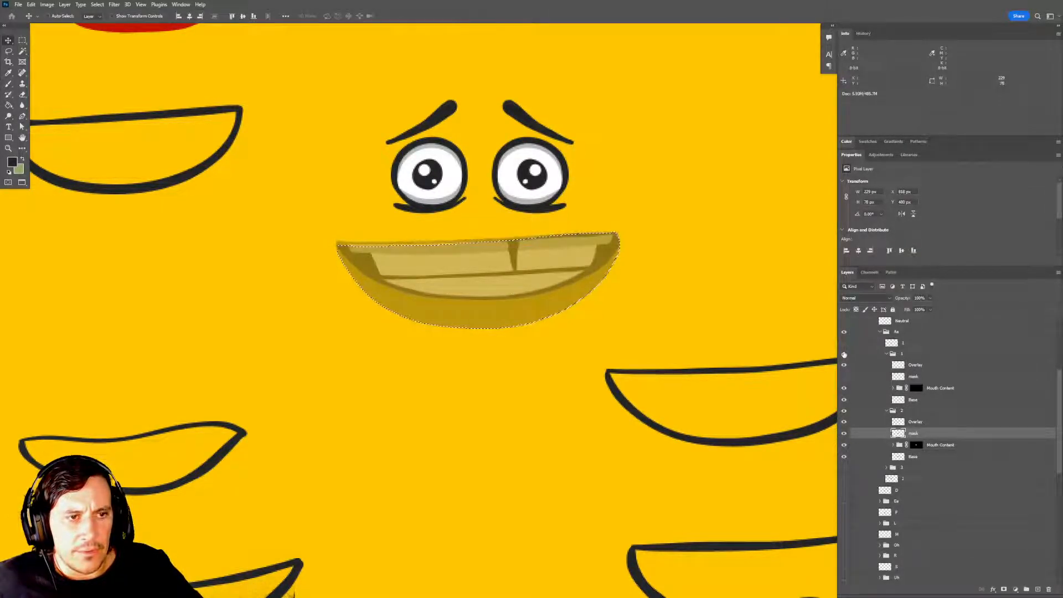
{"action": "left_click", "coordinate": [844, 354]}
{"action": "scroll", "coordinate": [709, 410], "scroll_direction": "down", "scroll_amount": 1}
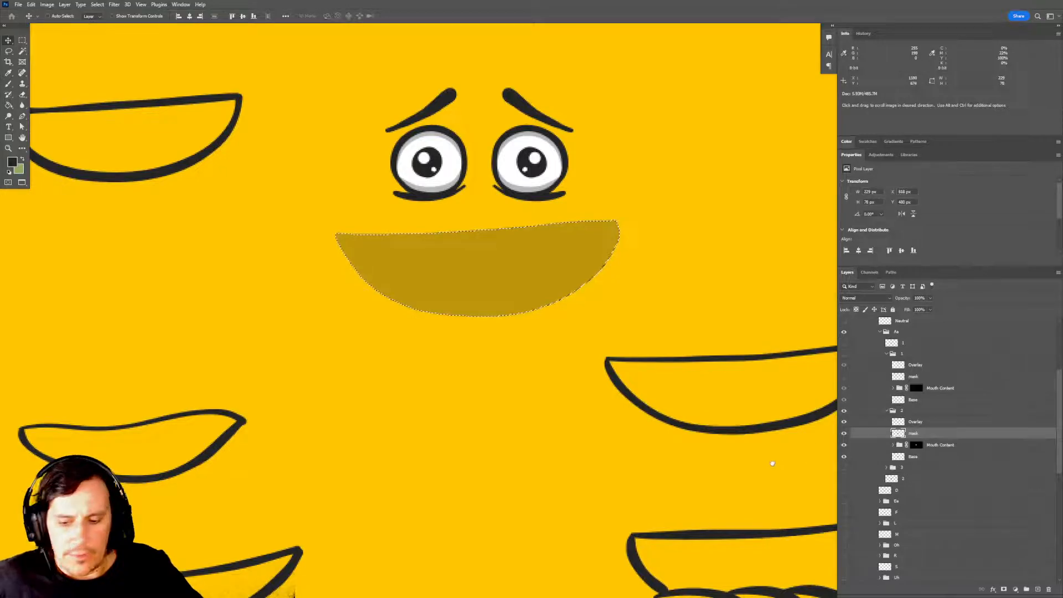
{"action": "key", "text": "m"}
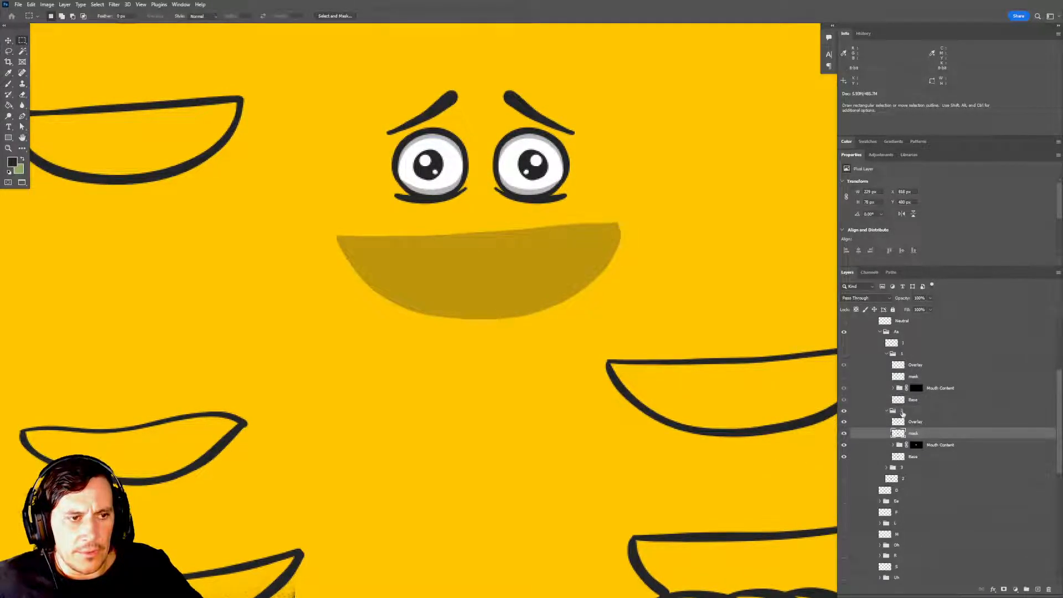
Set group 2's opacity to 100%, hide its mask layer, and save the document.
{"action": "left_click", "coordinate": [901, 412]}
{"action": "scroll", "coordinate": [712, 380], "scroll_direction": "up", "scroll_amount": 1}
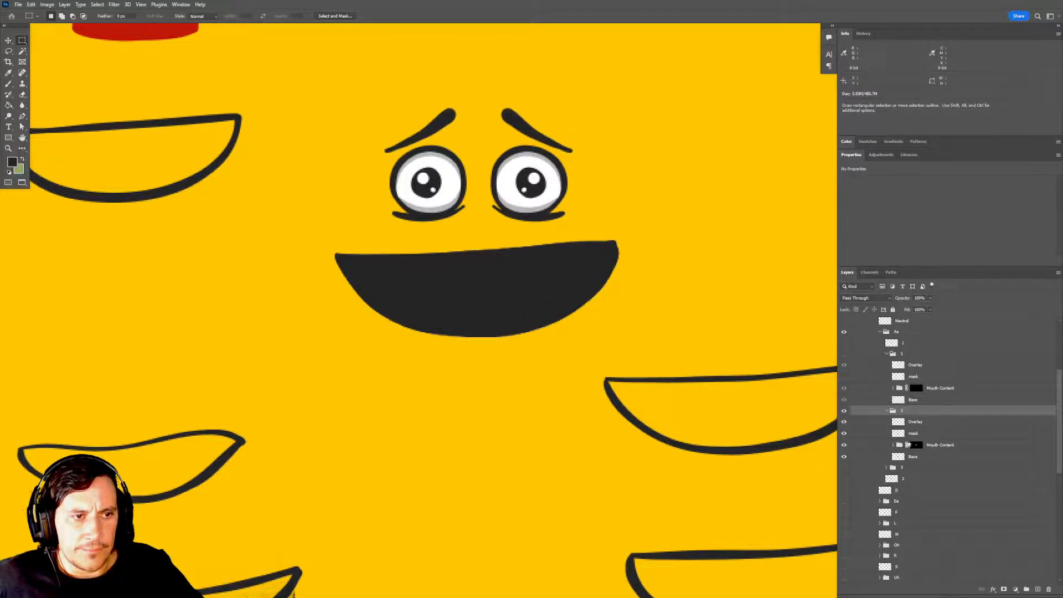
{"action": "left_click", "coordinate": [915, 435]}
{"action": "left_click", "coordinate": [844, 434]}
{"action": "left_click_drag", "start_coordinate": [726, 409], "coordinate": [718, 396]}
{"action": "key", "text": "ctrl+s"}
{"action": "key", "text": "Return"}
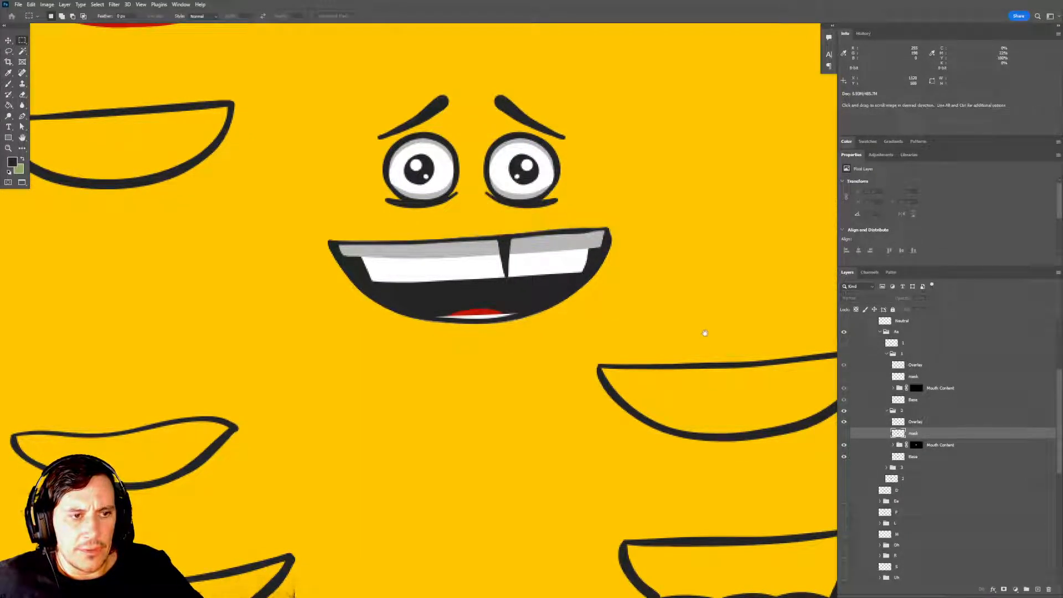
Toggle group 2's Overlay layer off and on to check the mouth outline.
{"action": "scroll", "coordinate": [703, 349], "scroll_direction": "up", "scroll_amount": 1}
{"action": "left_click", "coordinate": [844, 422]}
{"action": "left_click", "coordinate": [844, 422]}
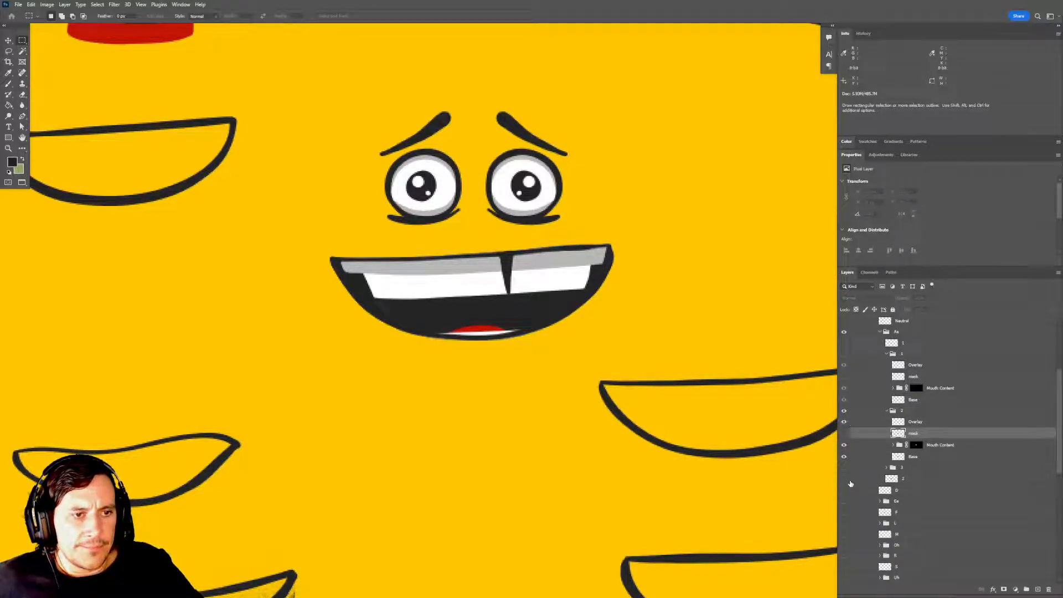
Toggle the visibility of groups 1 and 3 to compare their mouths with group 2, leaving group 1 shown and group 3 hidden.
{"action": "left_click", "coordinate": [844, 469]}
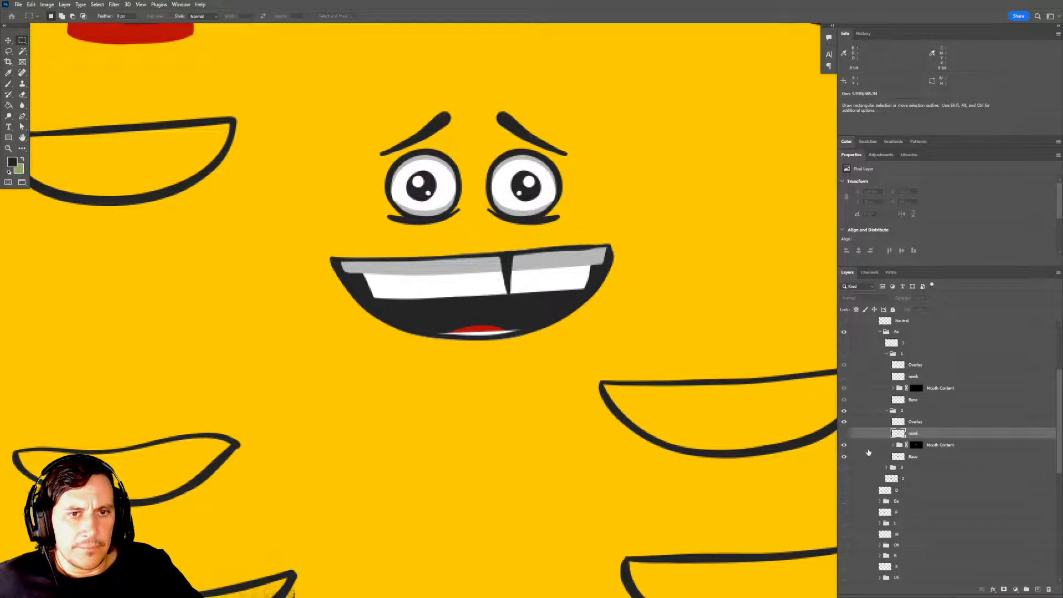
{"action": "left_click", "coordinate": [845, 355]}
{"action": "left_click", "coordinate": [844, 355]}
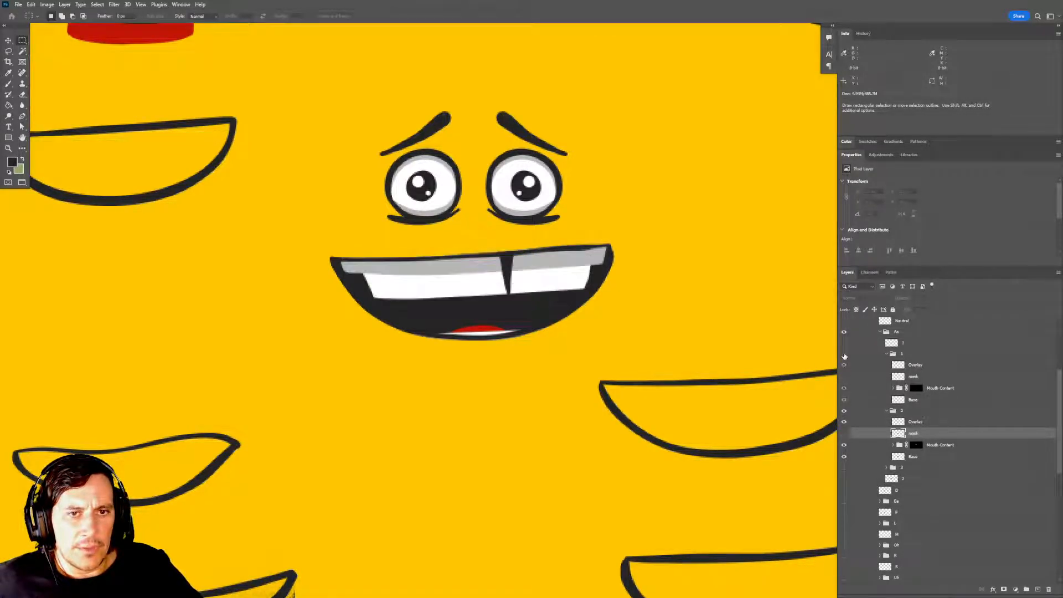
{"action": "left_click", "coordinate": [844, 469]}
{"action": "left_click", "coordinate": [844, 469]}
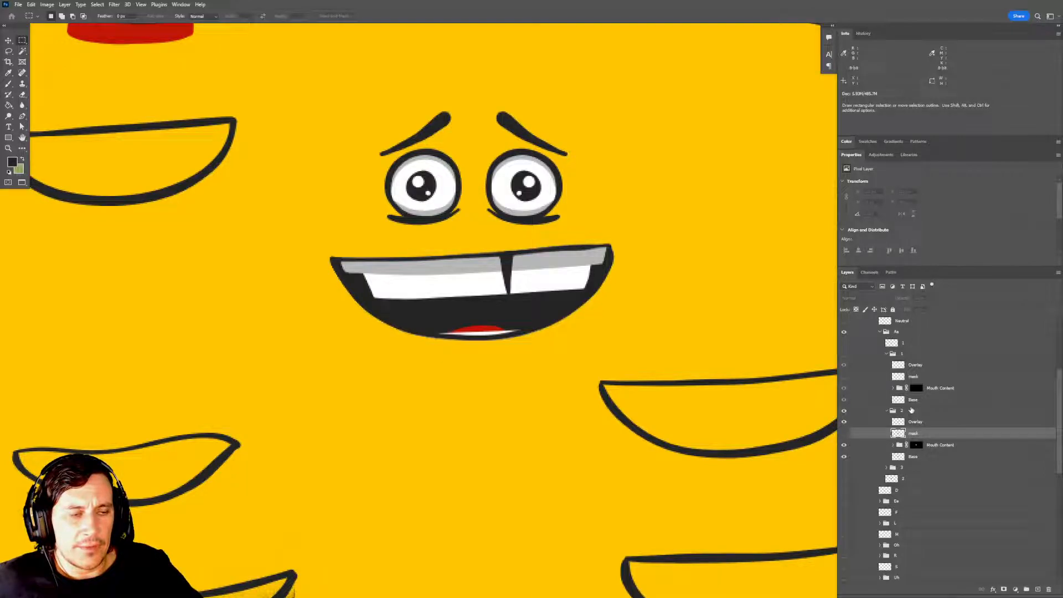
{"action": "left_click", "coordinate": [845, 354]}
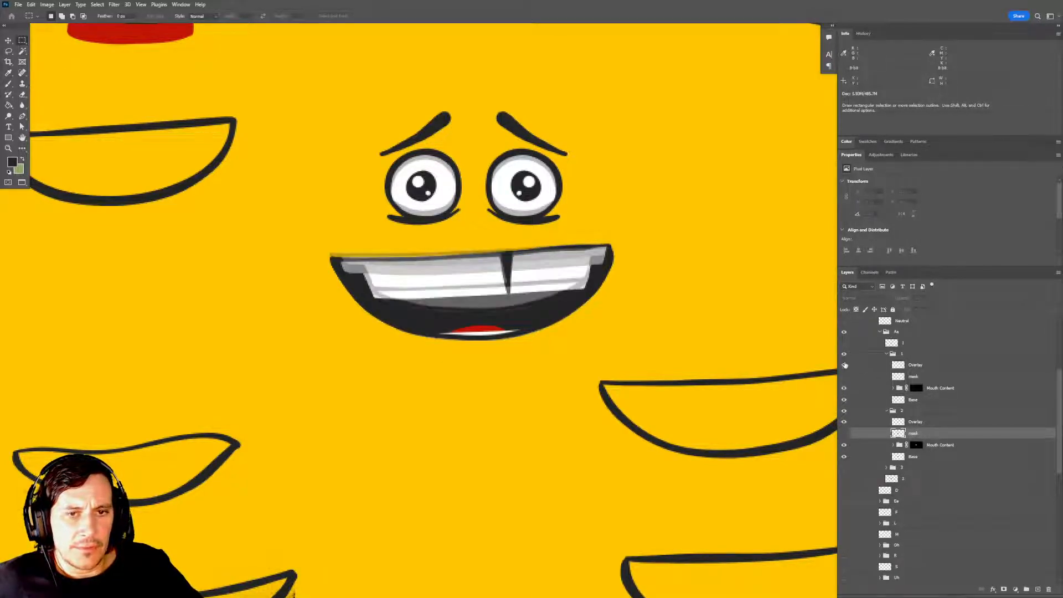
{"action": "left_click", "coordinate": [843, 469]}
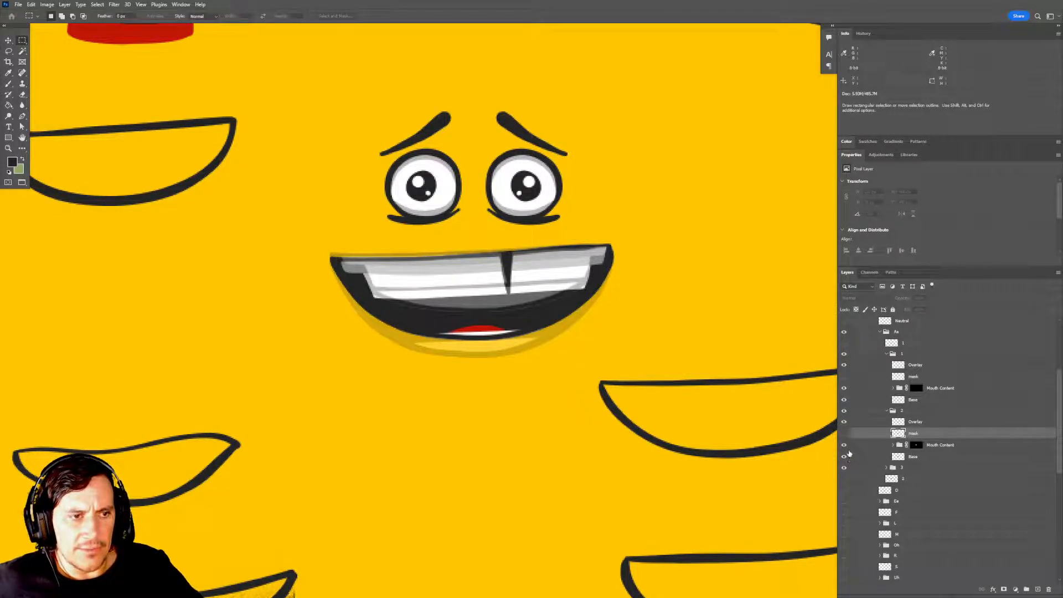
{"action": "left_click", "coordinate": [844, 468]}
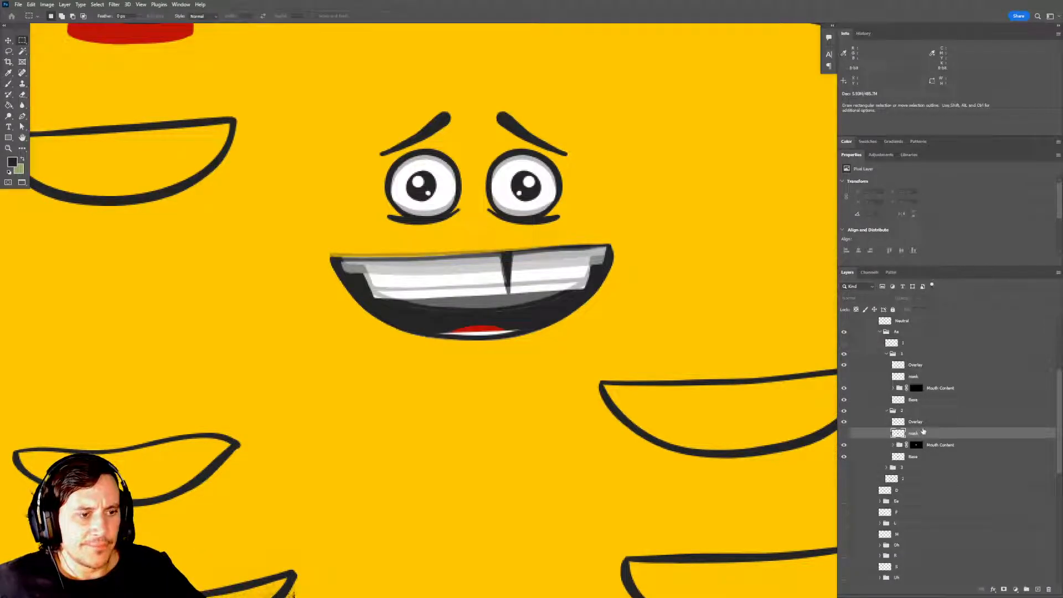
{"action": "left_click", "coordinate": [844, 422]}
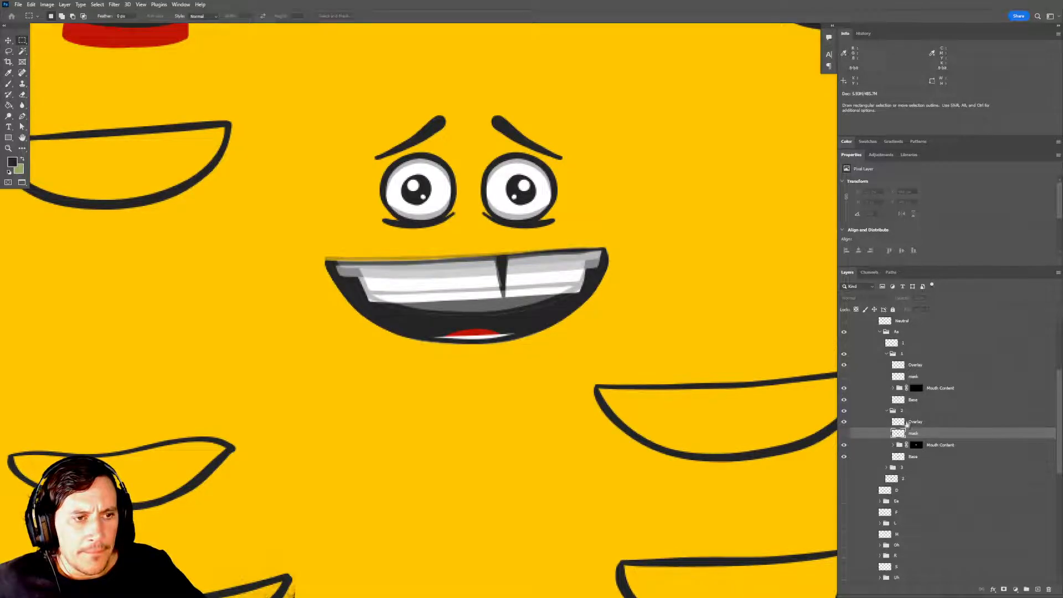
Move the gap and top teeth layers inside group 2's Mouth Content up together so less of the upper teeth shows.
{"action": "left_click", "coordinate": [914, 413]}
{"action": "left_click", "coordinate": [917, 422]}
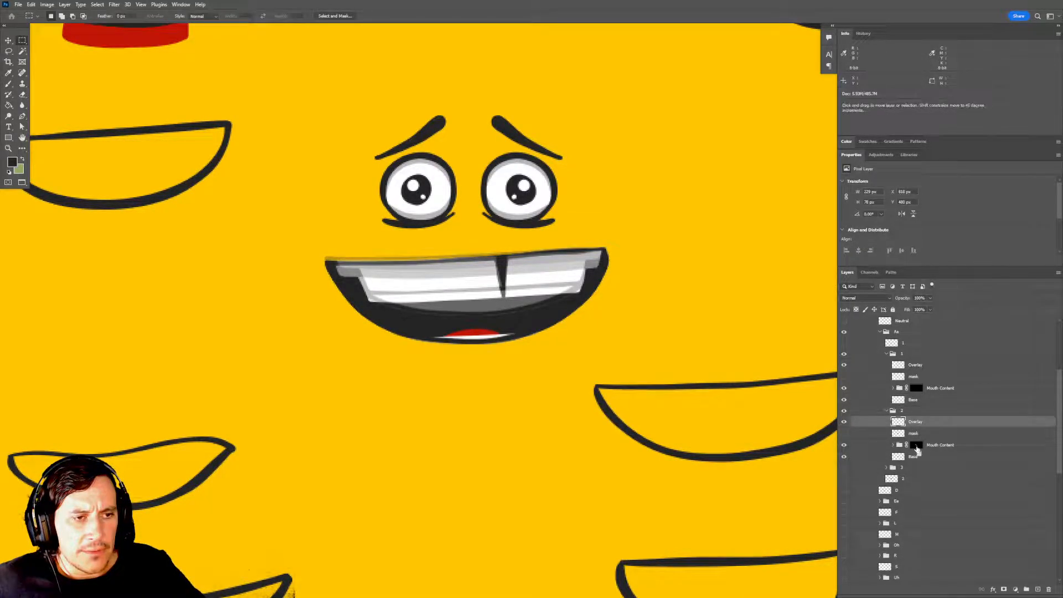
{"action": "left_click", "coordinate": [916, 445], "text": "ctrl"}
{"action": "key", "text": "ctrl+d"}
{"action": "scroll", "coordinate": [759, 451], "scroll_direction": "down", "scroll_amount": 1}
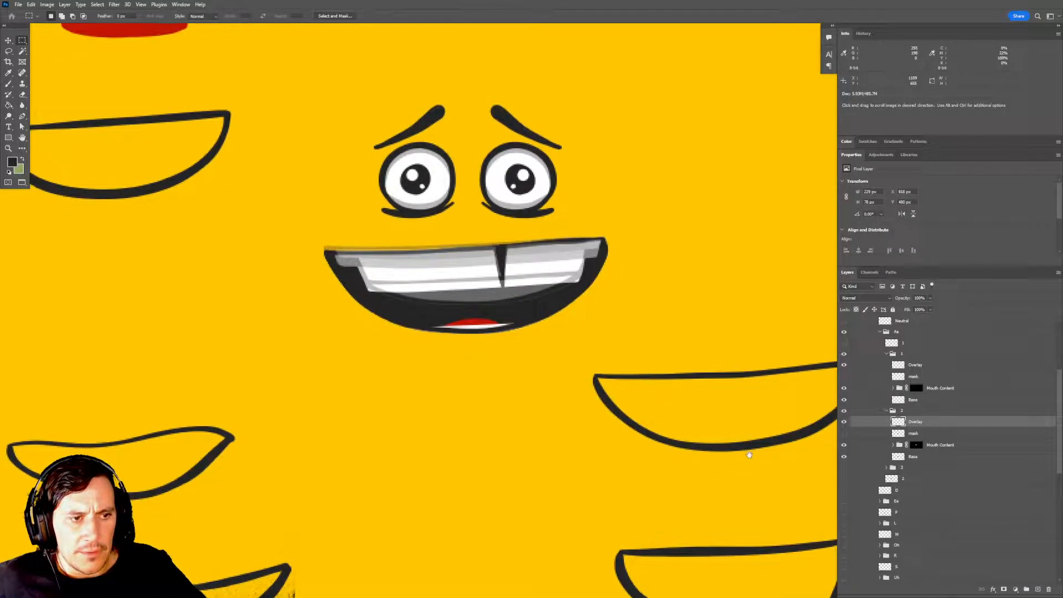
{"action": "left_click", "coordinate": [893, 444]}
{"action": "left_click", "coordinate": [928, 457]}
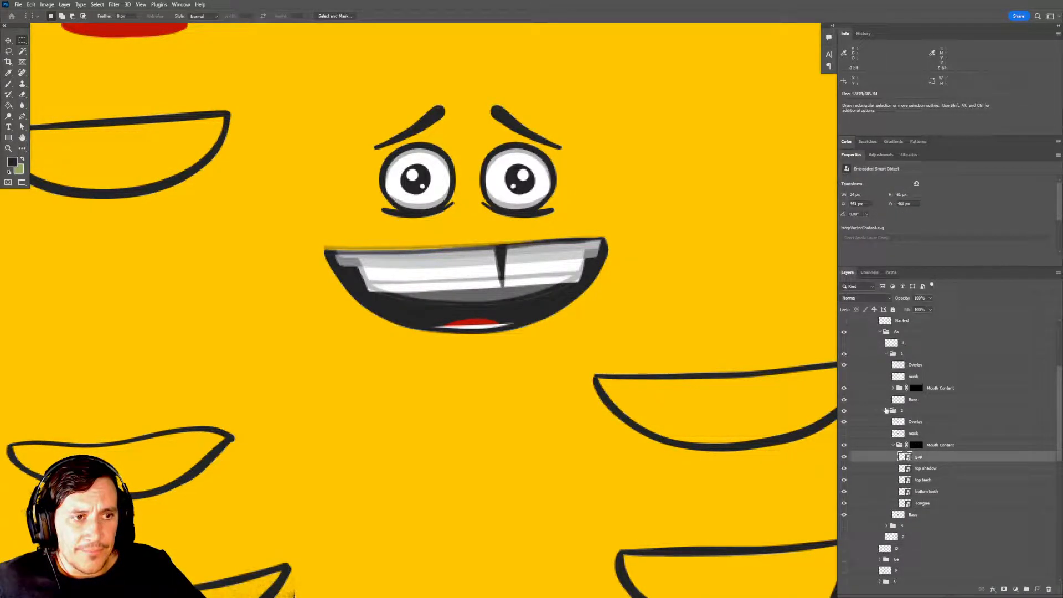
{"action": "left_click", "coordinate": [931, 481], "text": "ctrl"}
{"action": "key", "text": "v"}
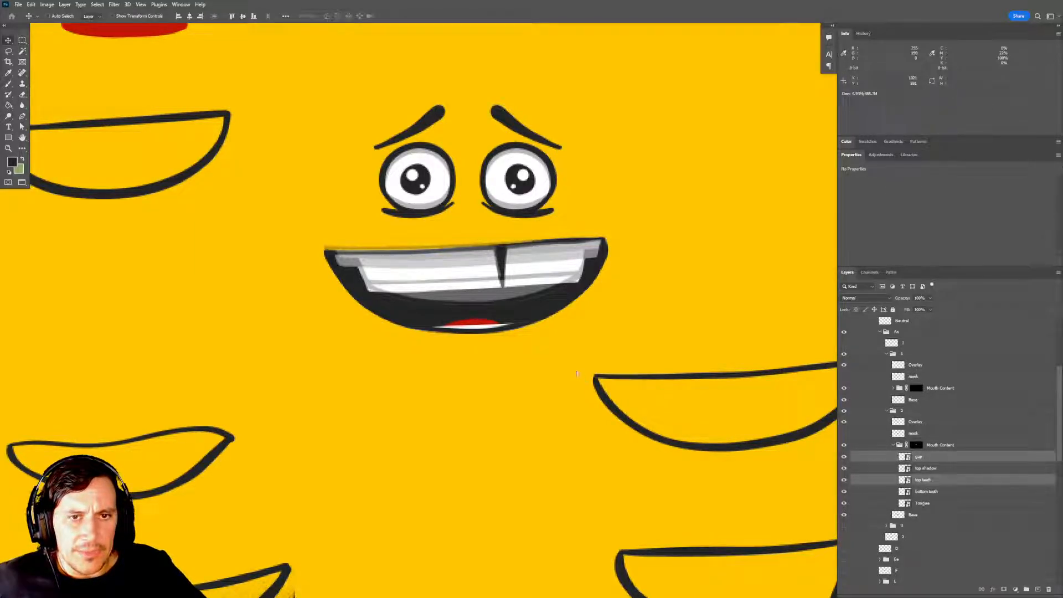
{"action": "left_click_drag", "start_coordinate": [576, 336], "coordinate": [578, 366]}
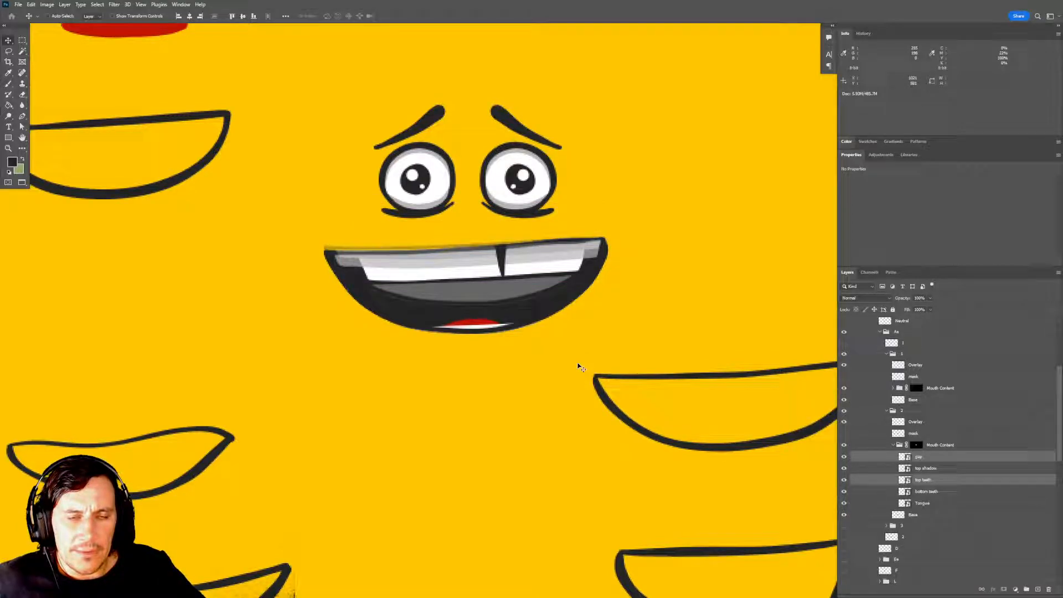
Raise the bottom teeth in group 2's Mouth Content to fill the lower part of the mouth, and move the Tongue up behind them.
{"action": "left_click", "coordinate": [936, 493]}
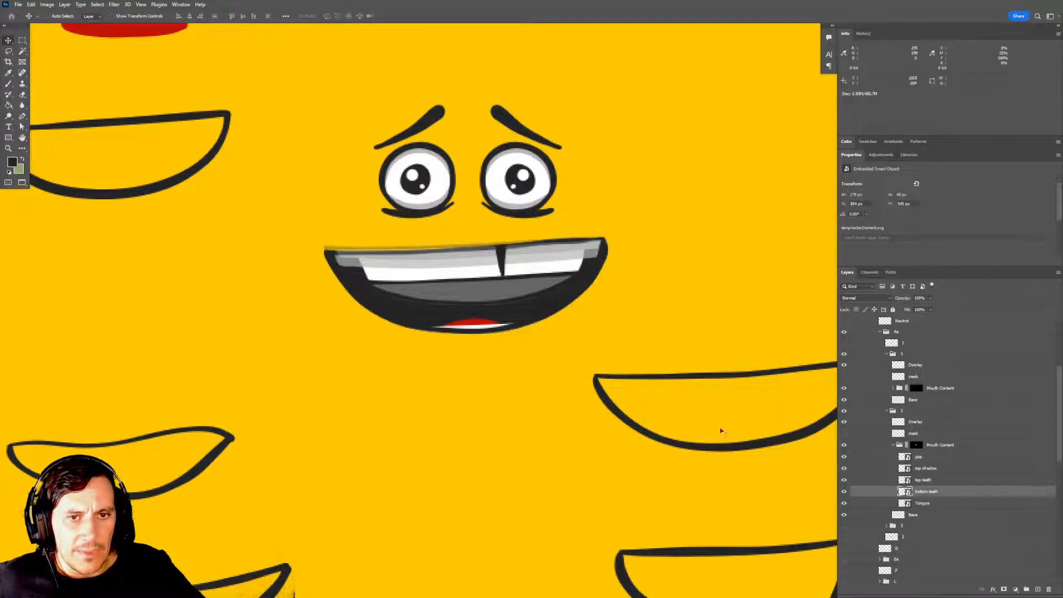
{"action": "mouse_move", "coordinate": [501, 314]}
{"action": "left_mouse_down"}
{"action": "mouse_move", "coordinate": [498, 324]}
{"action": "mouse_move", "coordinate": [502, 267]}
{"action": "mouse_move", "coordinate": [527, 303]}
{"action": "mouse_move", "coordinate": [506, 289]}
{"action": "mouse_move", "coordinate": [507, 311]}
{"action": "left_mouse_up"}
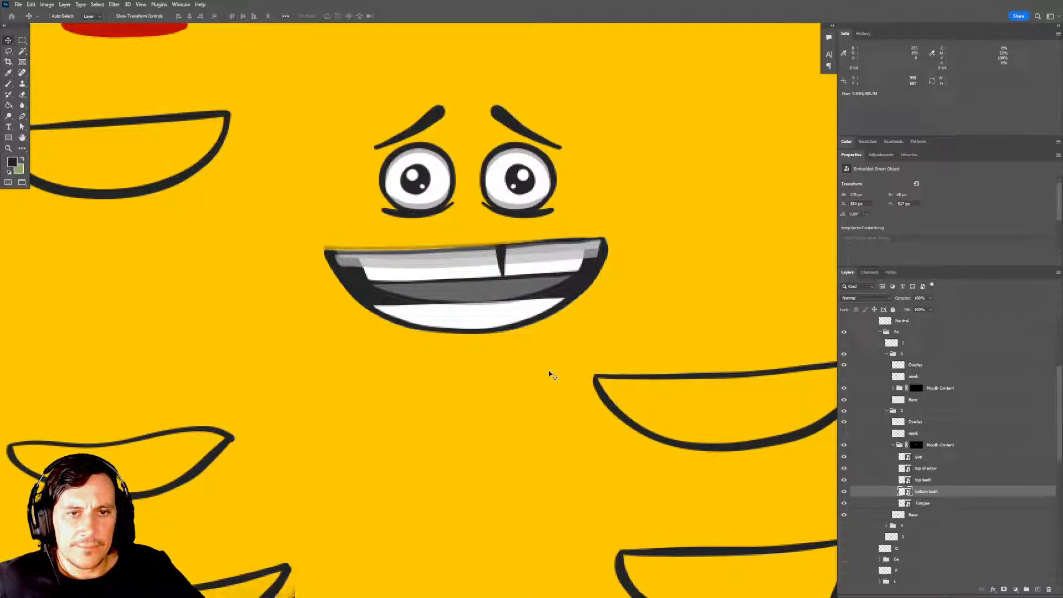
{"action": "left_click_drag", "start_coordinate": [506, 311], "coordinate": [506, 314]}
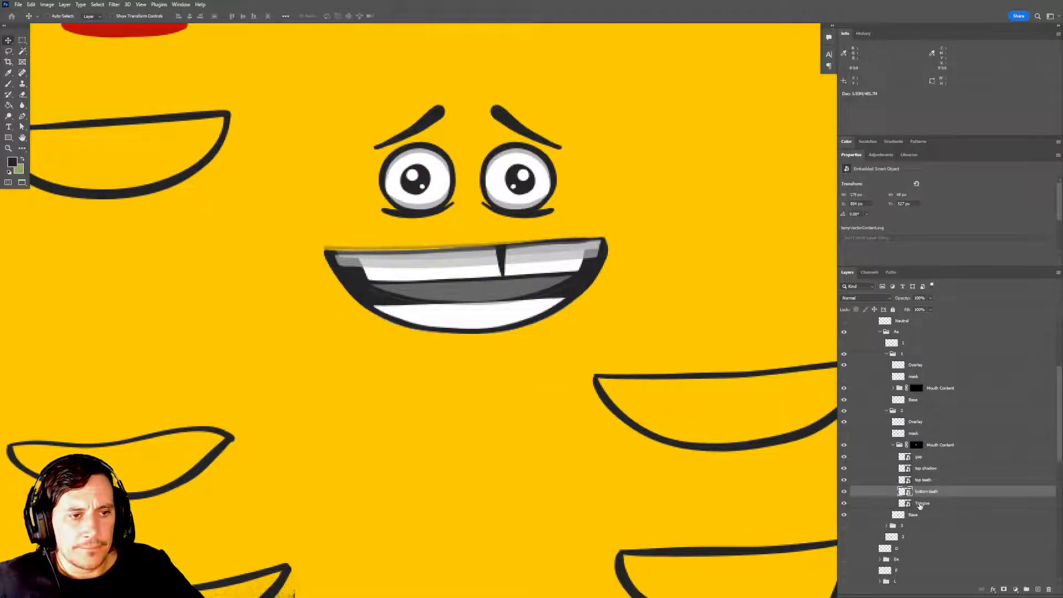
{"action": "left_click", "coordinate": [925, 503]}
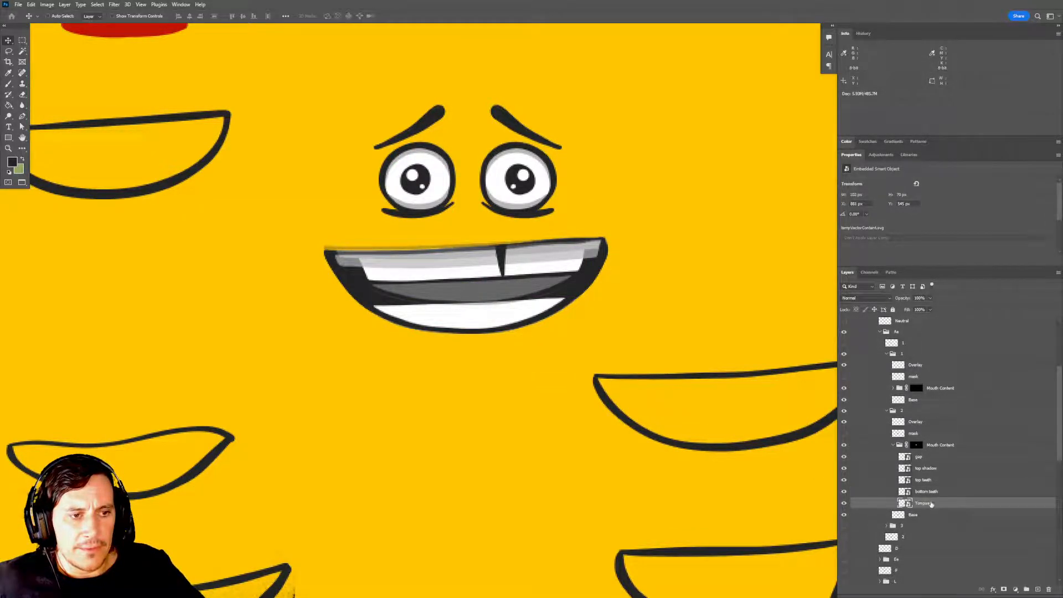
{"action": "mouse_move", "coordinate": [543, 362]}
{"action": "left_mouse_down"}
{"action": "mouse_move", "coordinate": [536, 350]}
{"action": "mouse_move", "coordinate": [546, 360]}
{"action": "left_mouse_up"}
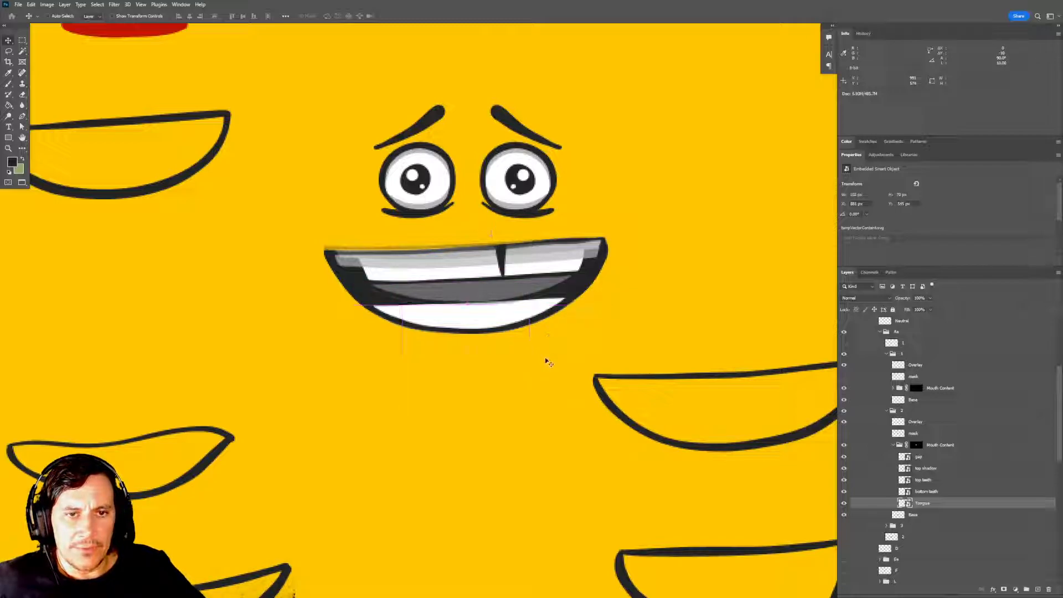
{"action": "left_click", "coordinate": [933, 491]}
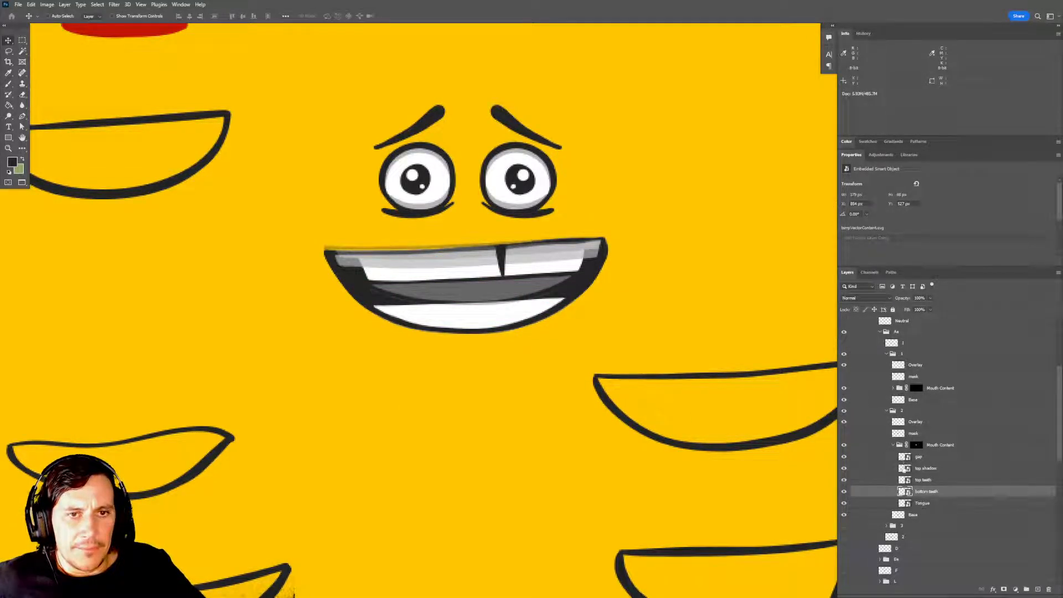
Adjust group 2's top shadow position and align group 1's top shadow with it along the upper teeth.
{"action": "left_click", "coordinate": [933, 468]}
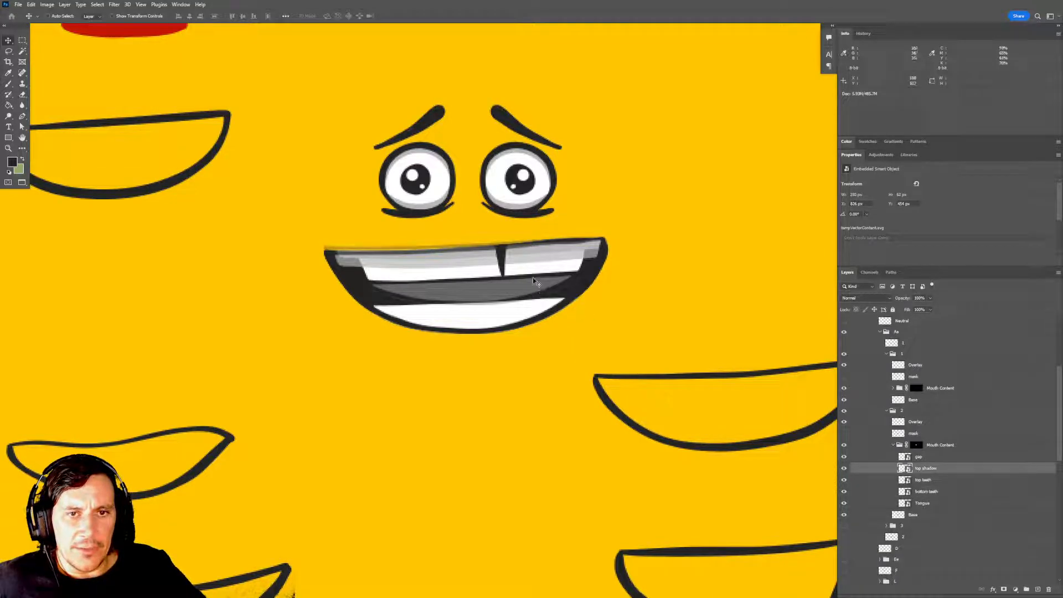
{"action": "left_click_drag", "start_coordinate": [534, 281], "coordinate": [531, 267]}
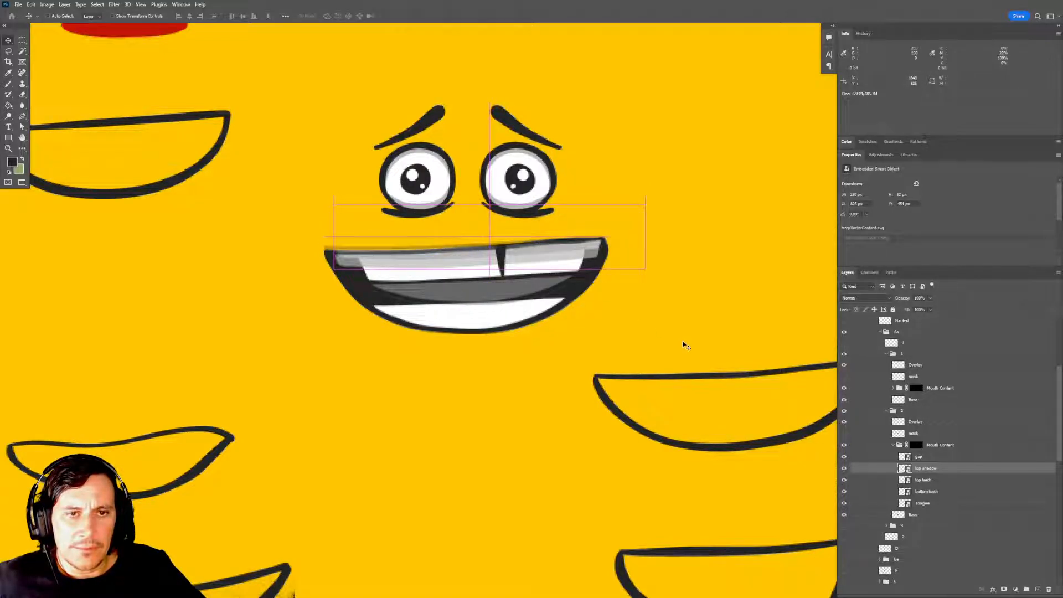
{"action": "scroll", "coordinate": [653, 354], "scroll_direction": "down", "scroll_amount": 1}
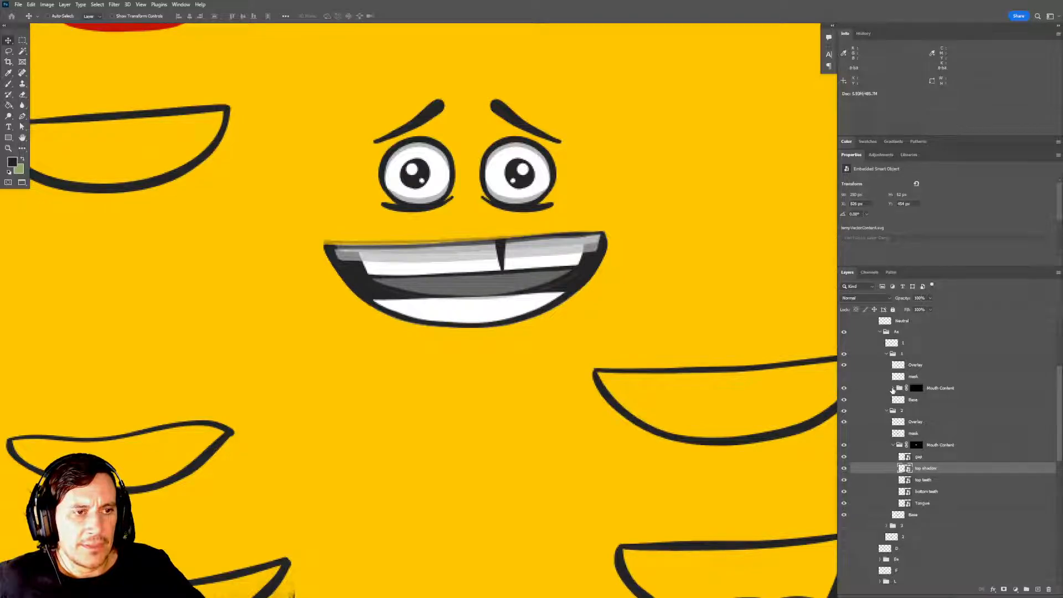
{"action": "left_click", "coordinate": [892, 388]}
{"action": "left_click", "coordinate": [930, 412]}
{"action": "left_click_drag", "start_coordinate": [602, 265], "coordinate": [599, 272]}
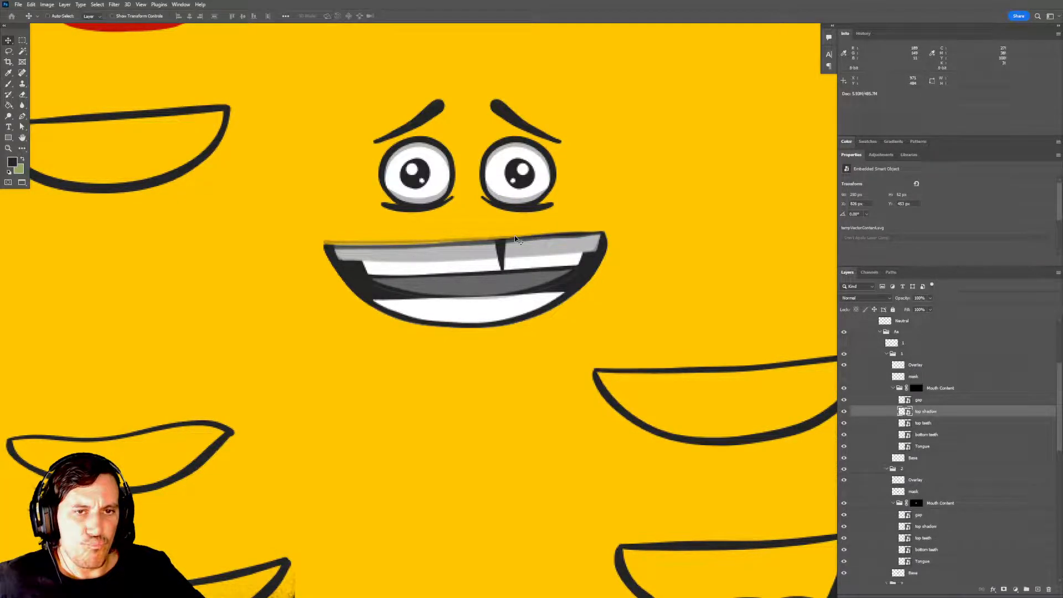
{"action": "left_click_drag", "start_coordinate": [592, 398], "coordinate": [590, 380]}
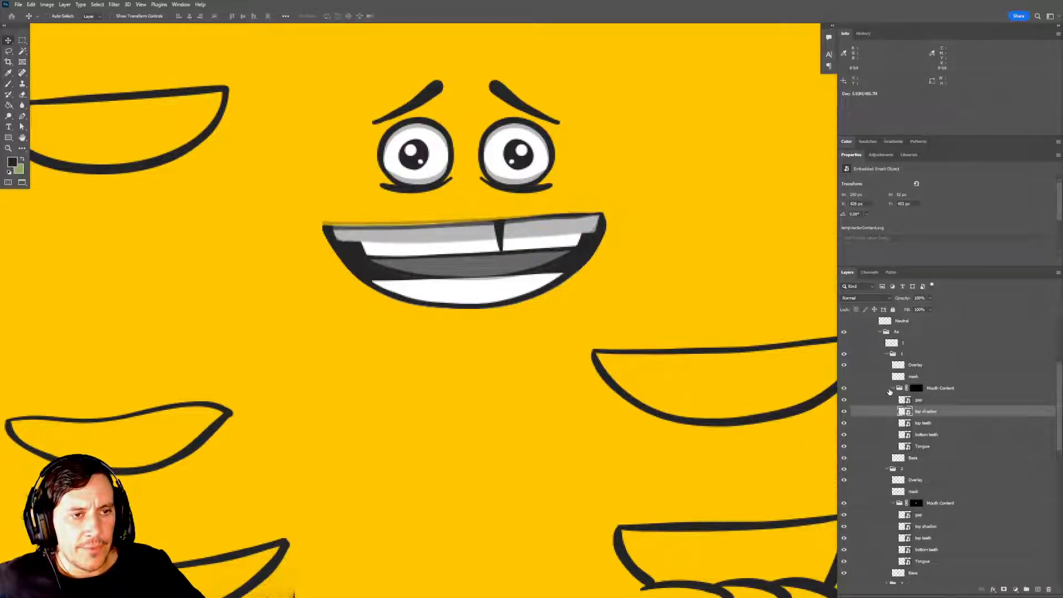
Set group 1's opacity to 100%, collapse it, and toggle its visibility against group 2, leaving group 1 hidden.
{"action": "left_click", "coordinate": [893, 388]}
{"action": "left_click", "coordinate": [892, 355]}
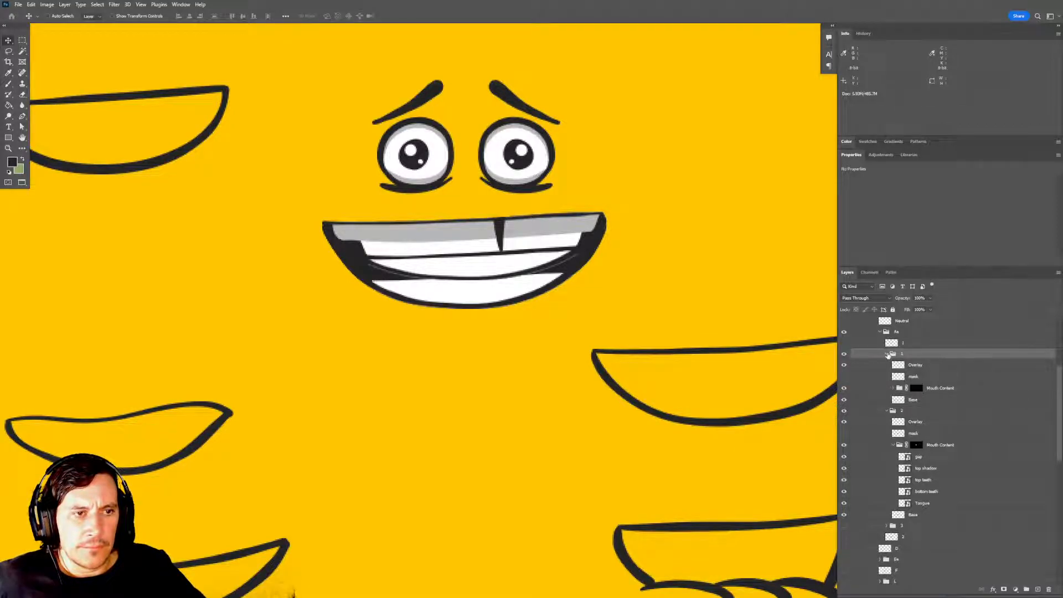
{"action": "left_click", "coordinate": [887, 354]}
{"action": "left_click", "coordinate": [843, 355]}
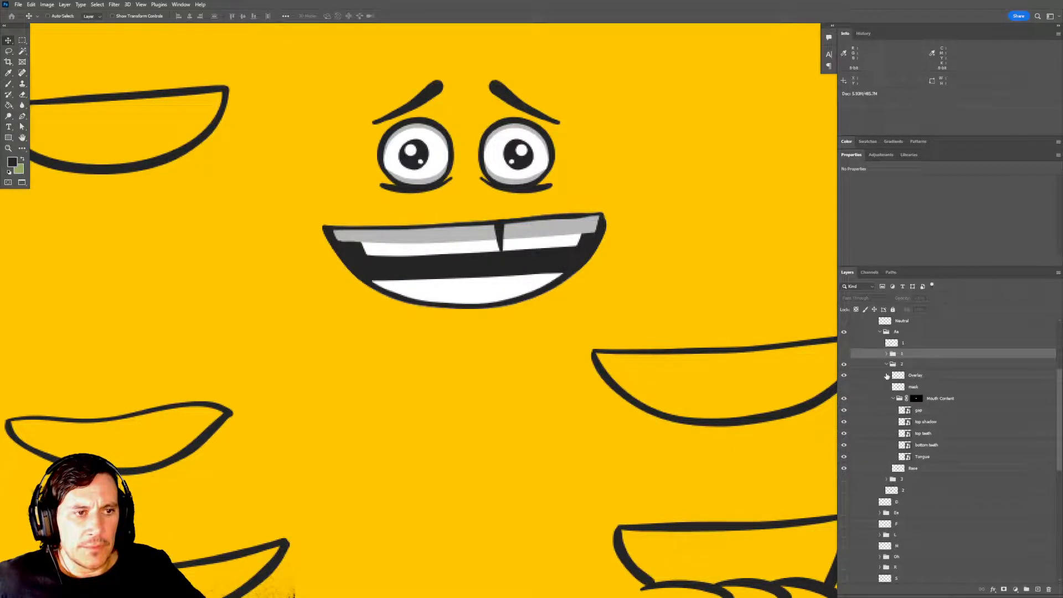
{"action": "left_click", "coordinate": [844, 354]}
{"action": "left_click", "coordinate": [843, 354]}
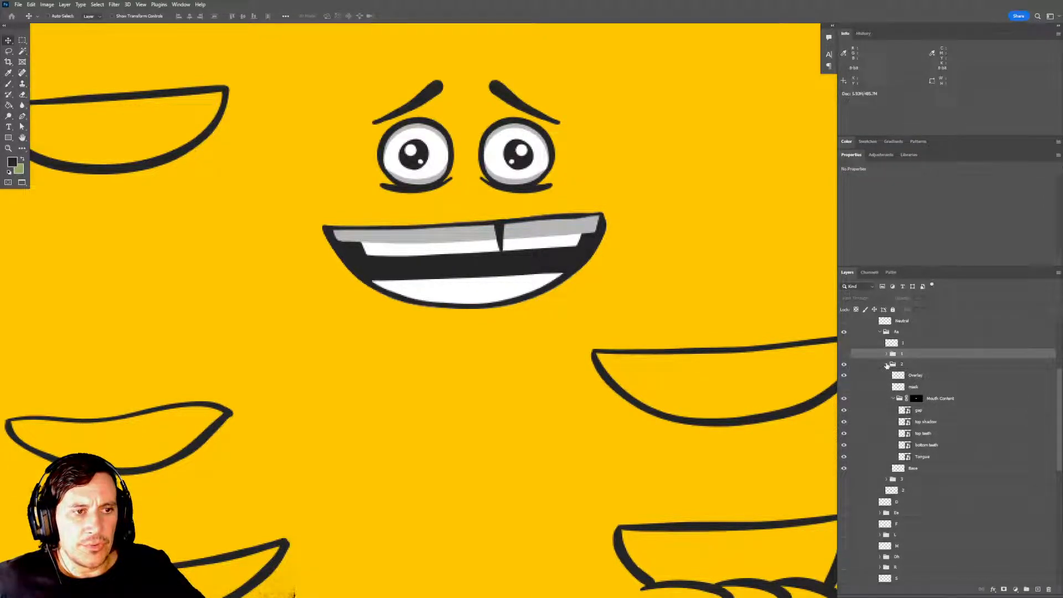
Collapse group 2's Mouth Content, lower group 2's opacity to 30%, and show group 3 at 100% opacity.
{"action": "left_click", "coordinate": [892, 398]}
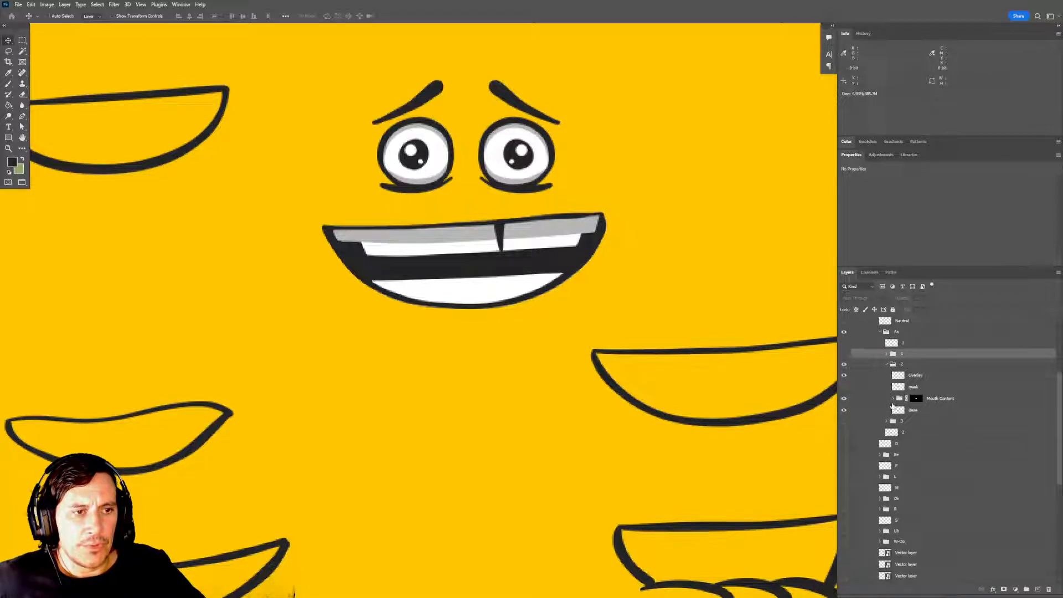
{"action": "left_click", "coordinate": [901, 367]}
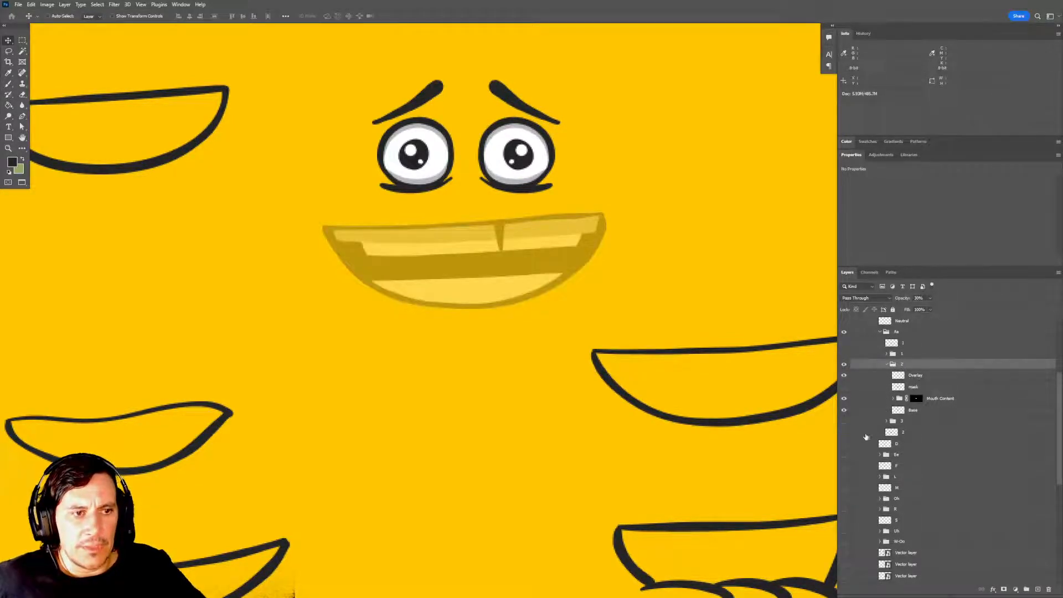
{"action": "left_click", "coordinate": [844, 421]}
{"action": "left_click", "coordinate": [902, 424]}
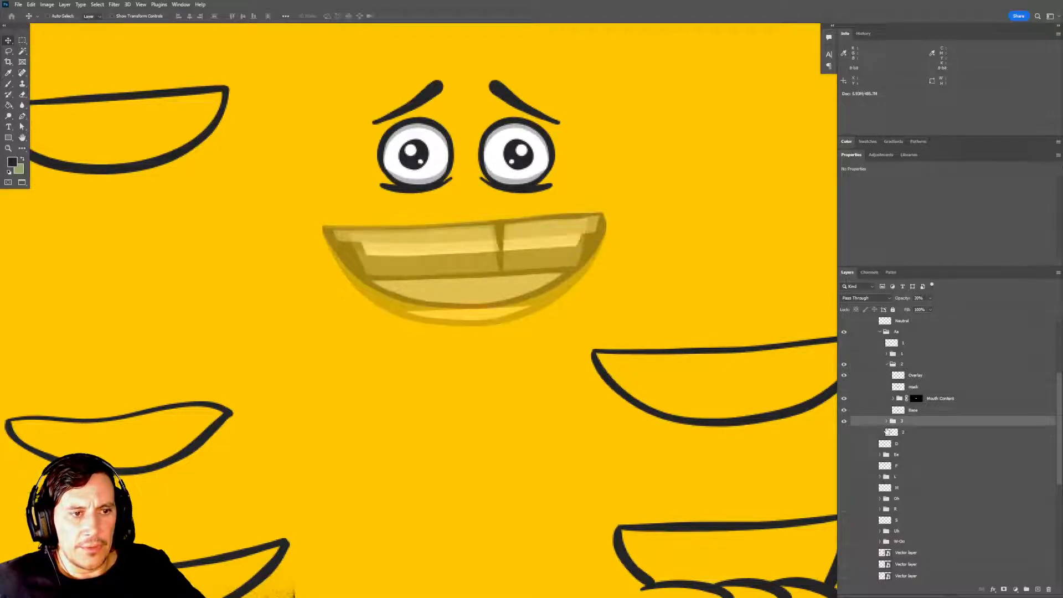
{"action": "key", "text": "0"}
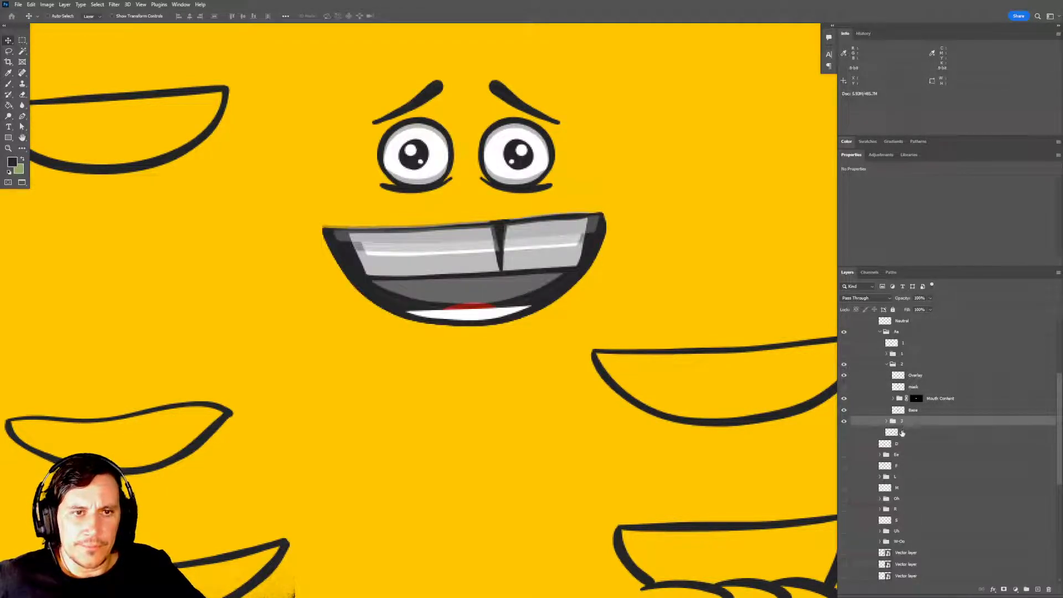
Replace the mask on group 3's Mouth Content with a new one made from the outline of group 3's Base layer.
{"action": "left_click", "coordinate": [886, 422]}
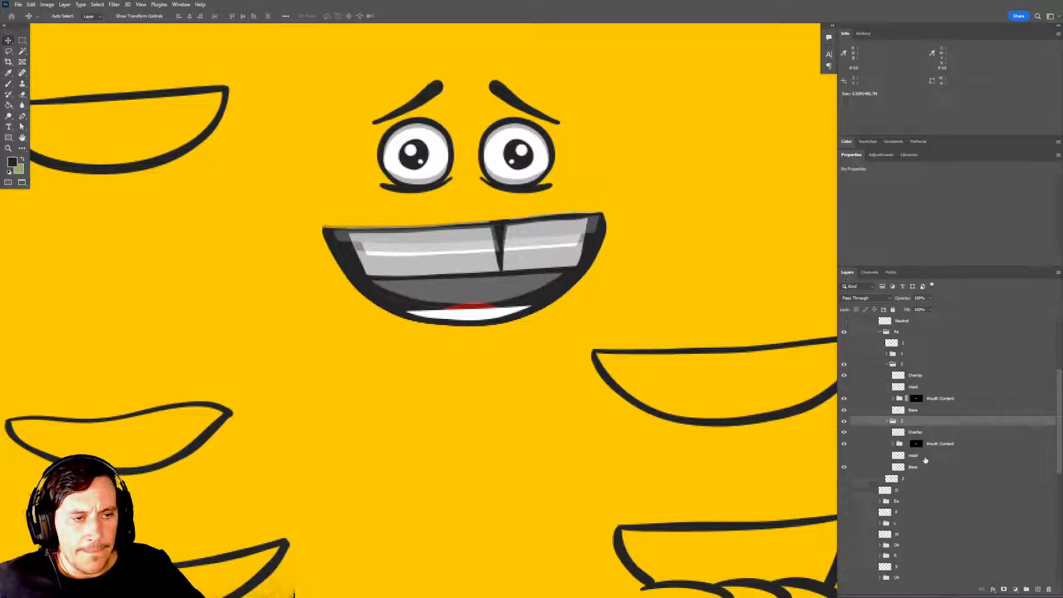
{"action": "left_click", "coordinate": [893, 444]}
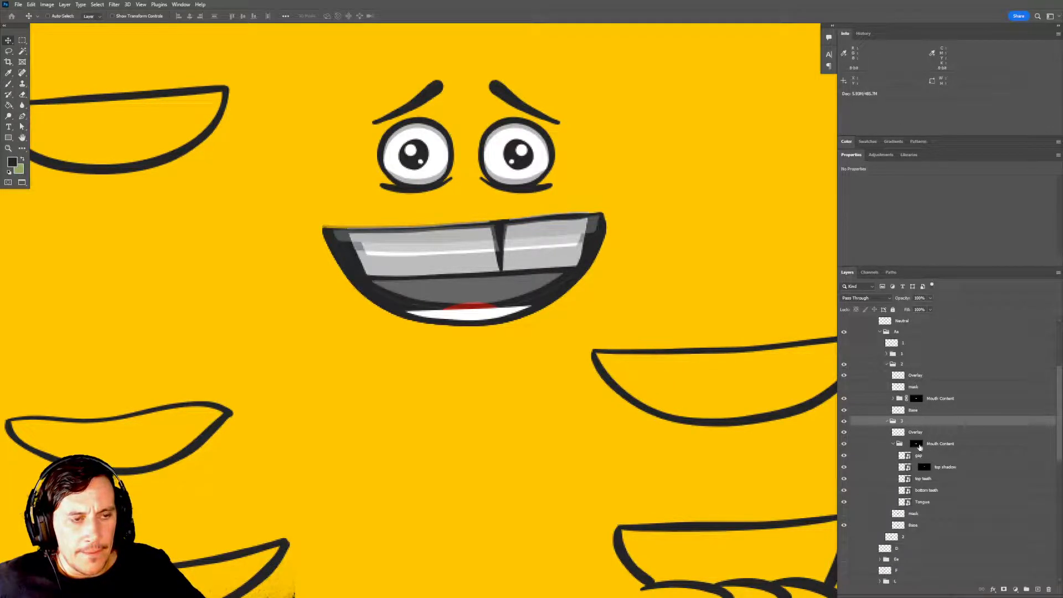
{"action": "left_click_drag", "start_coordinate": [919, 449], "coordinate": [1035, 580]}
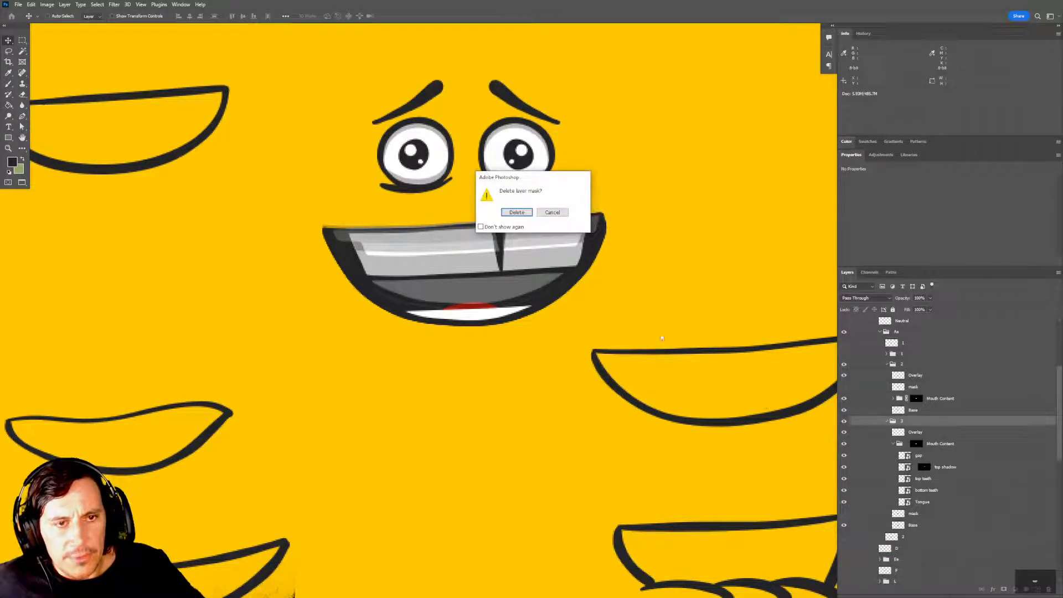
{"action": "left_click", "coordinate": [517, 212]}
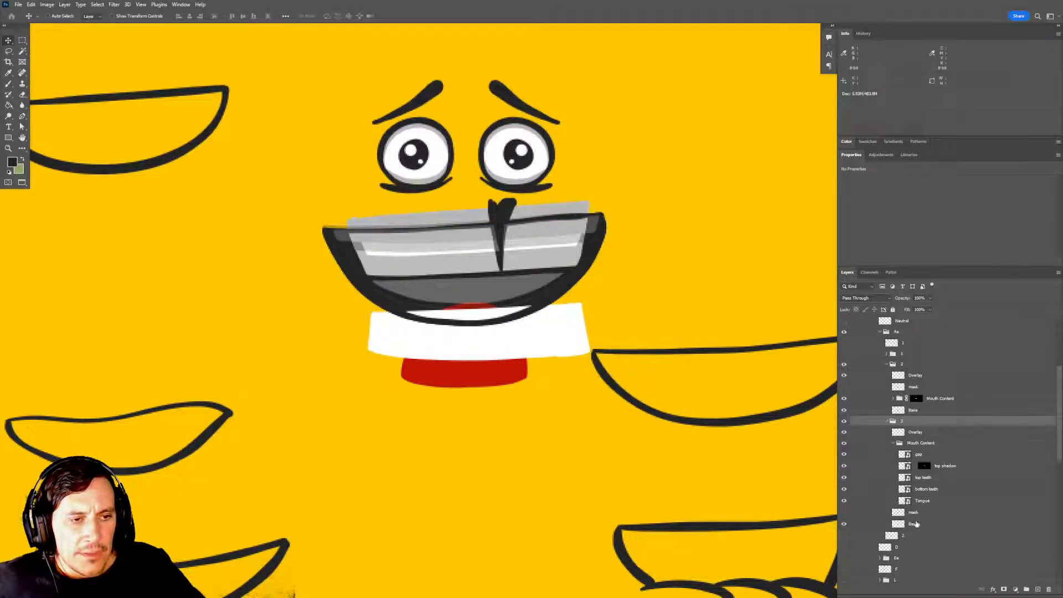
{"action": "left_click", "coordinate": [899, 526], "text": "ctrl"}
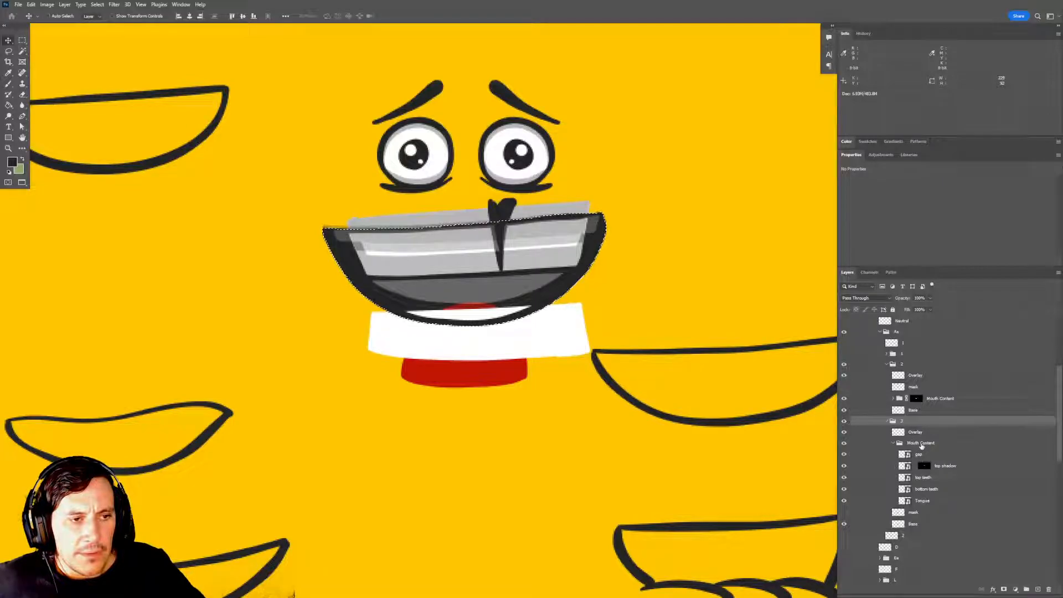
{"action": "left_click", "coordinate": [921, 443]}
{"action": "left_click", "coordinate": [1004, 588]}
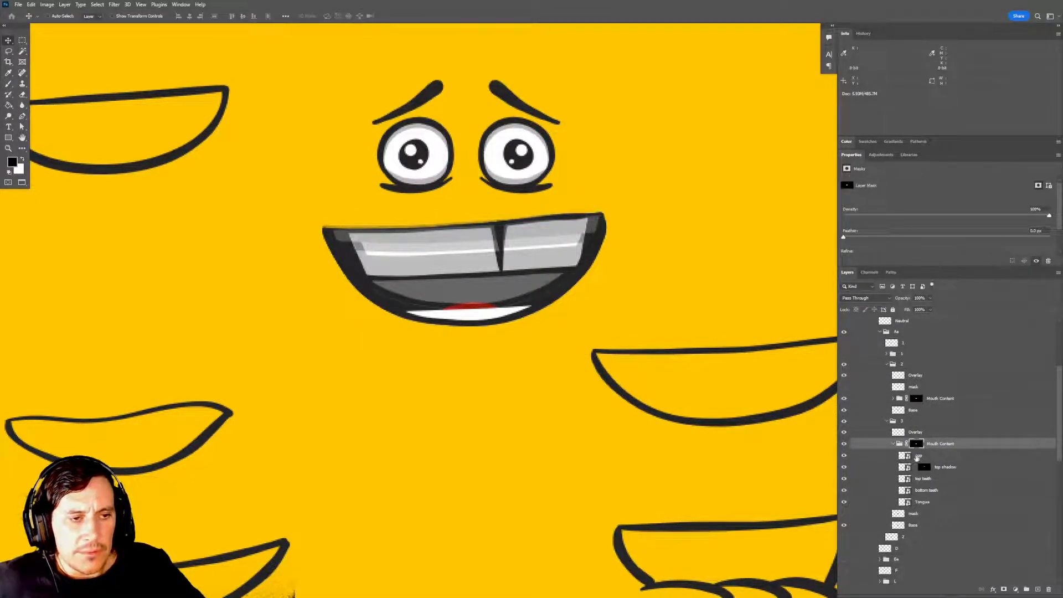
Move group 3's tooth gap up within the upper teeth and raise the bottom teeth in the lower part of the mouth.
{"action": "left_click", "coordinate": [918, 455]}
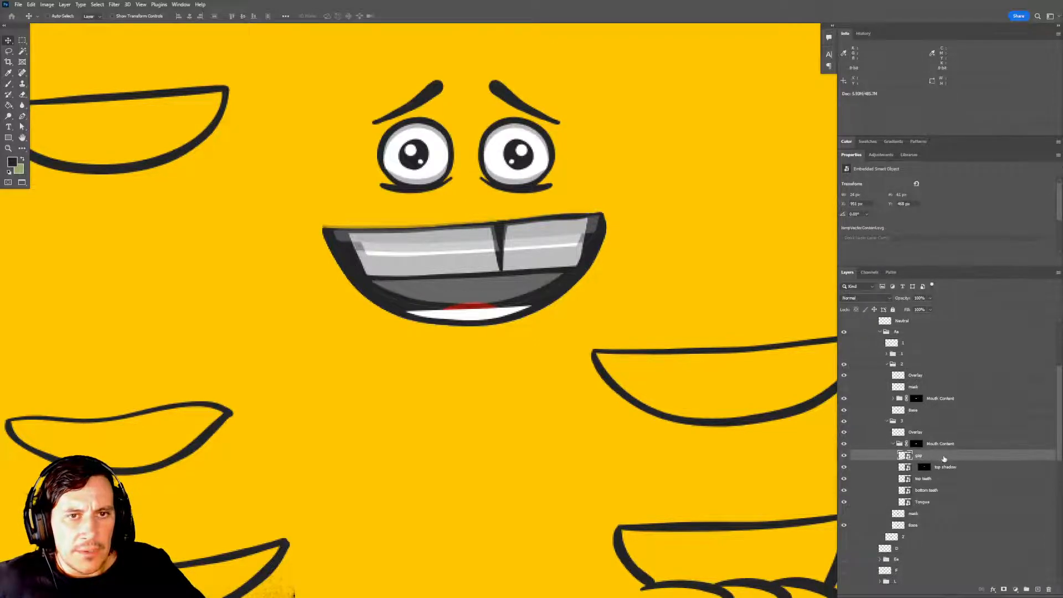
{"action": "left_click_drag", "start_coordinate": [545, 296], "coordinate": [518, 281]}
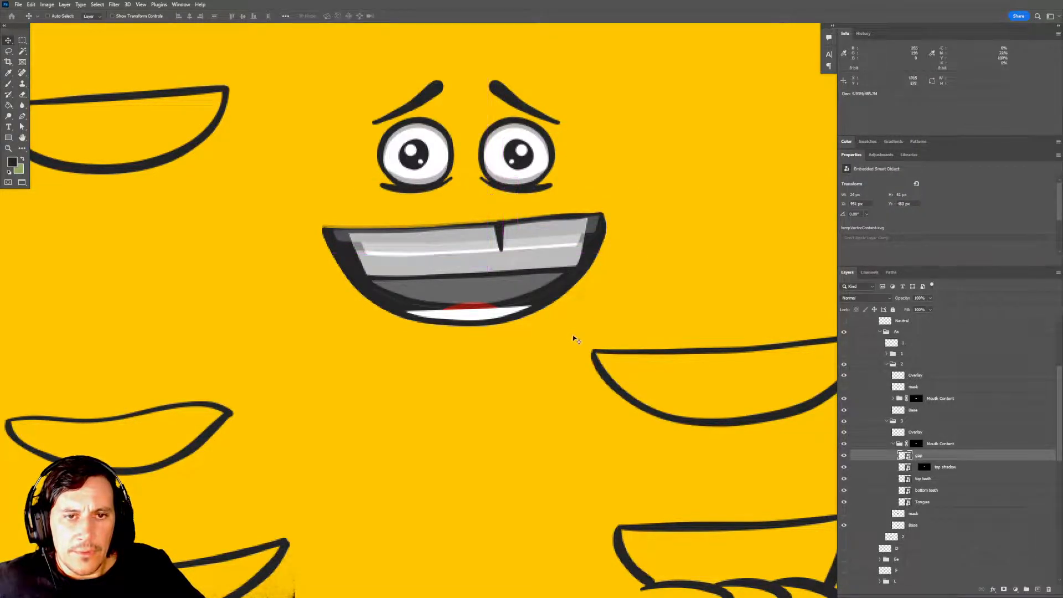
{"action": "left_click", "coordinate": [938, 493]}
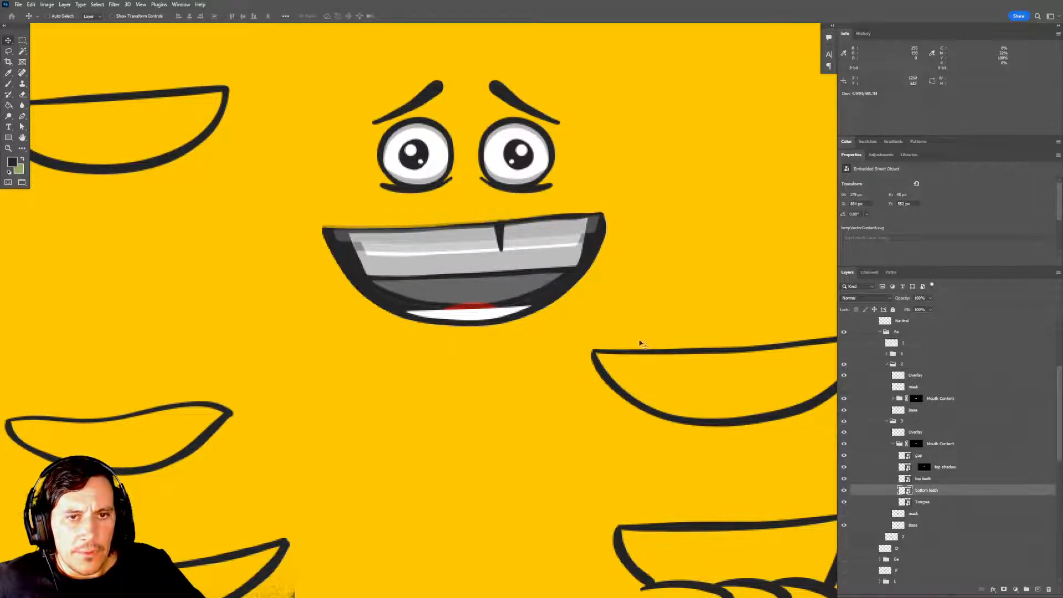
{"action": "mouse_move", "coordinate": [556, 285]}
{"action": "left_mouse_down"}
{"action": "mouse_move", "coordinate": [572, 277]}
{"action": "mouse_move", "coordinate": [556, 265]}
{"action": "left_mouse_up"}
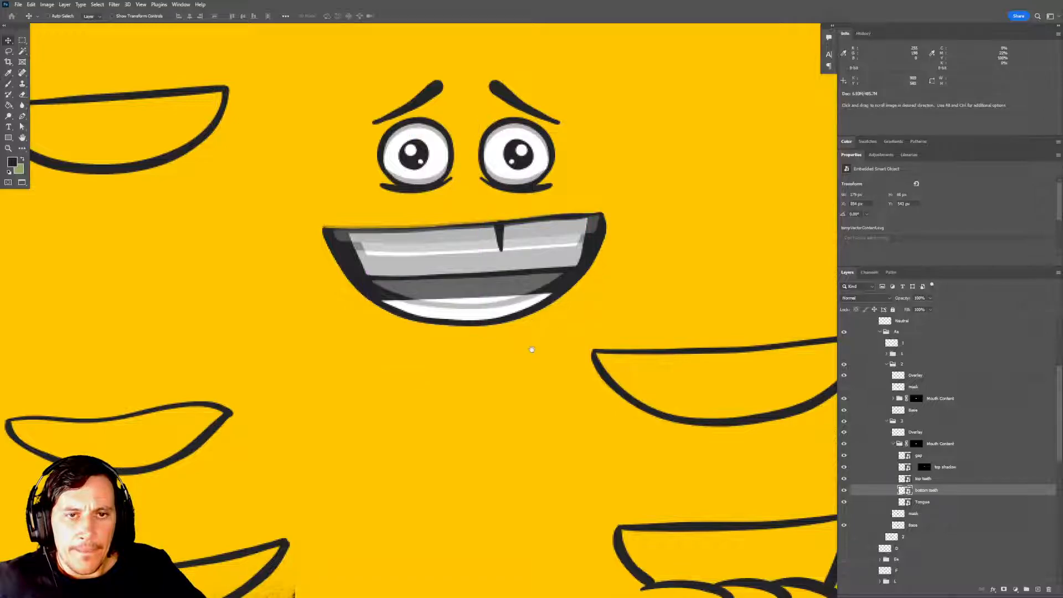
{"action": "left_click_drag", "start_coordinate": [531, 350], "coordinate": [543, 322]}
Show the single mouth layer directly below group 3 and undo the move tried on it.
{"action": "left_click", "coordinate": [848, 538]}
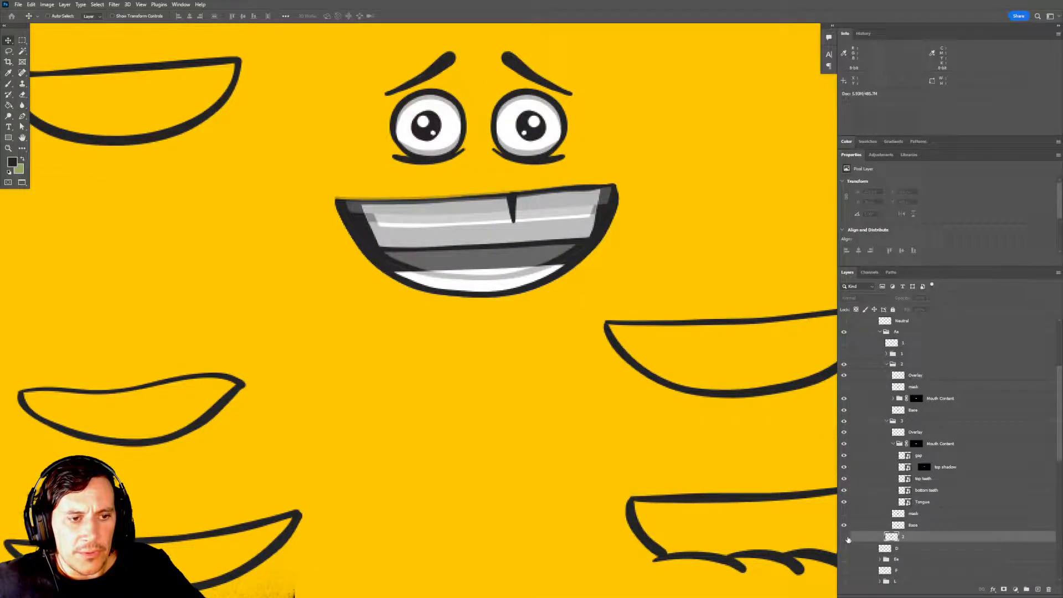
{"action": "left_click", "coordinate": [847, 538]}
{"action": "left_click_drag", "start_coordinate": [587, 349], "coordinate": [589, 465]}
{"action": "key", "text": "ctrl+z"}
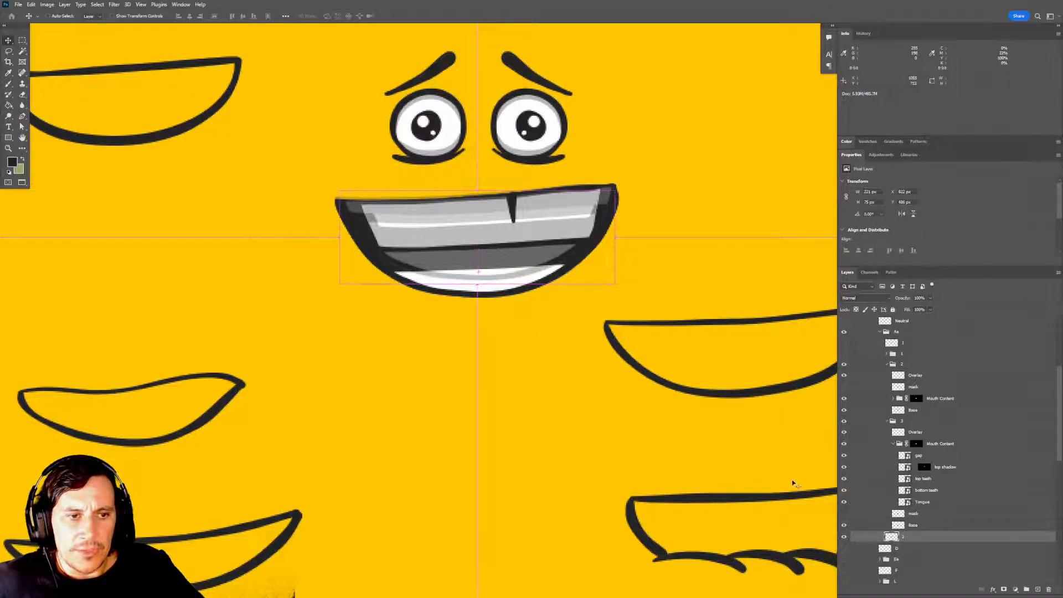
Lower group 3's bottom teeth slightly and raise the Tongue behind them.
{"action": "left_click", "coordinate": [943, 493]}
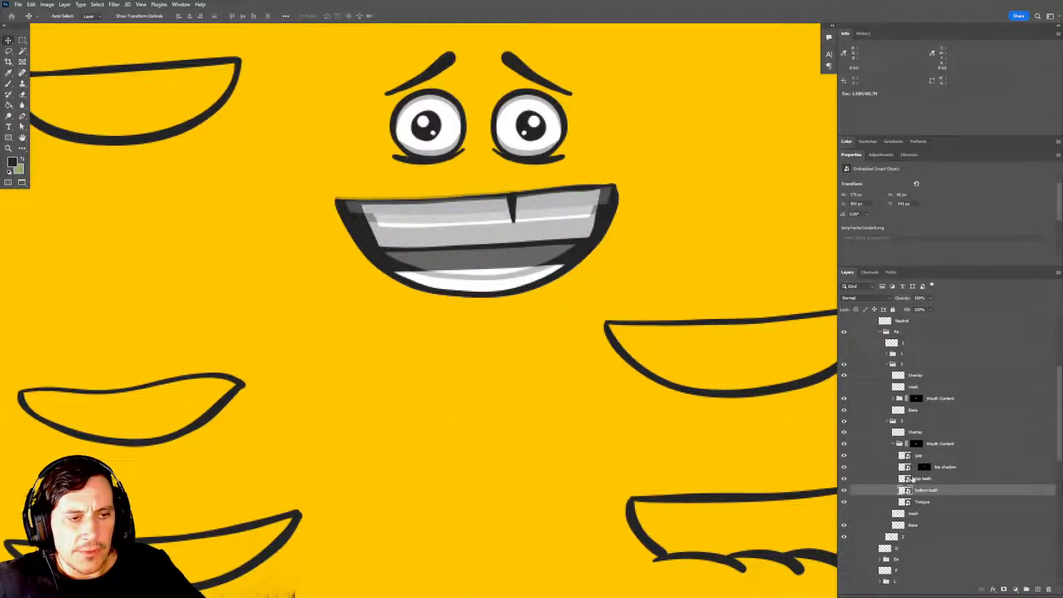
{"action": "left_click_drag", "start_coordinate": [536, 290], "coordinate": [537, 295]}
{"action": "left_click", "coordinate": [936, 502]}
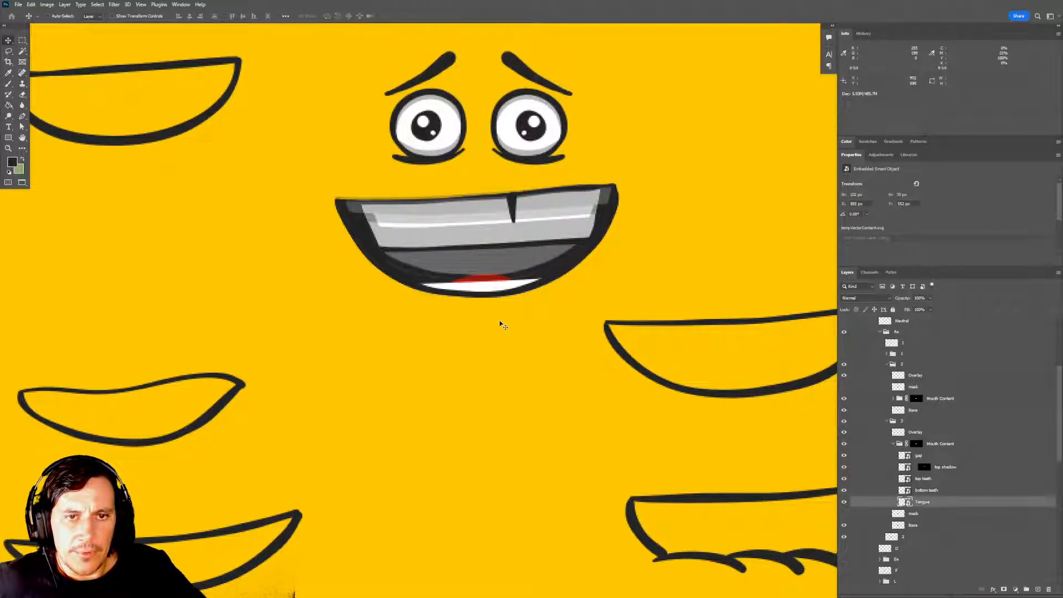
{"action": "left_click_drag", "start_coordinate": [500, 323], "coordinate": [500, 307]}
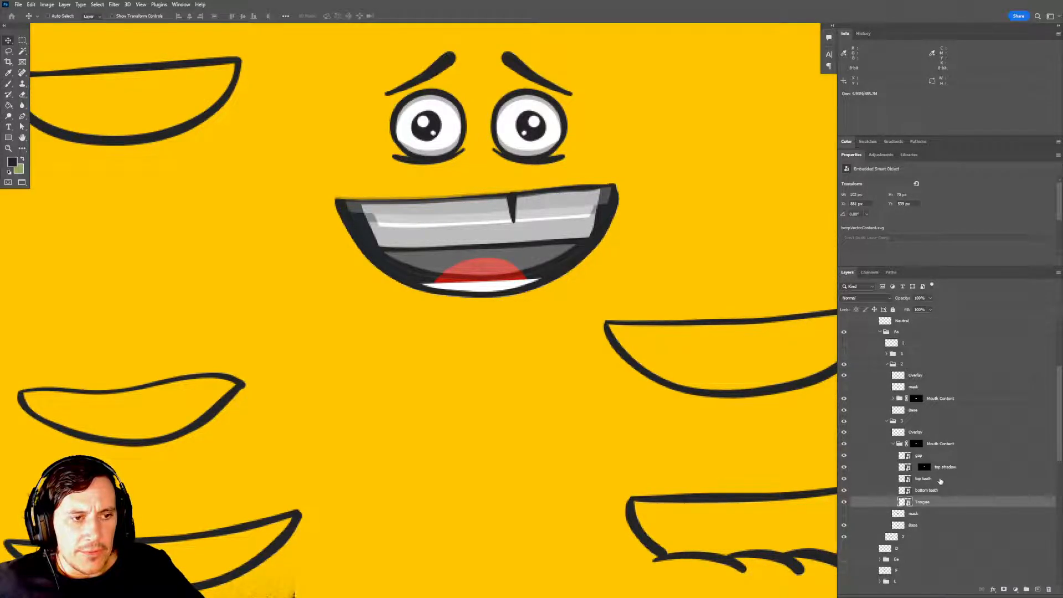
Raise group 3's top teeth and shift the gap down slightly to span their height.
{"action": "left_click", "coordinate": [942, 482]}
{"action": "left_click_drag", "start_coordinate": [605, 340], "coordinate": [604, 329]}
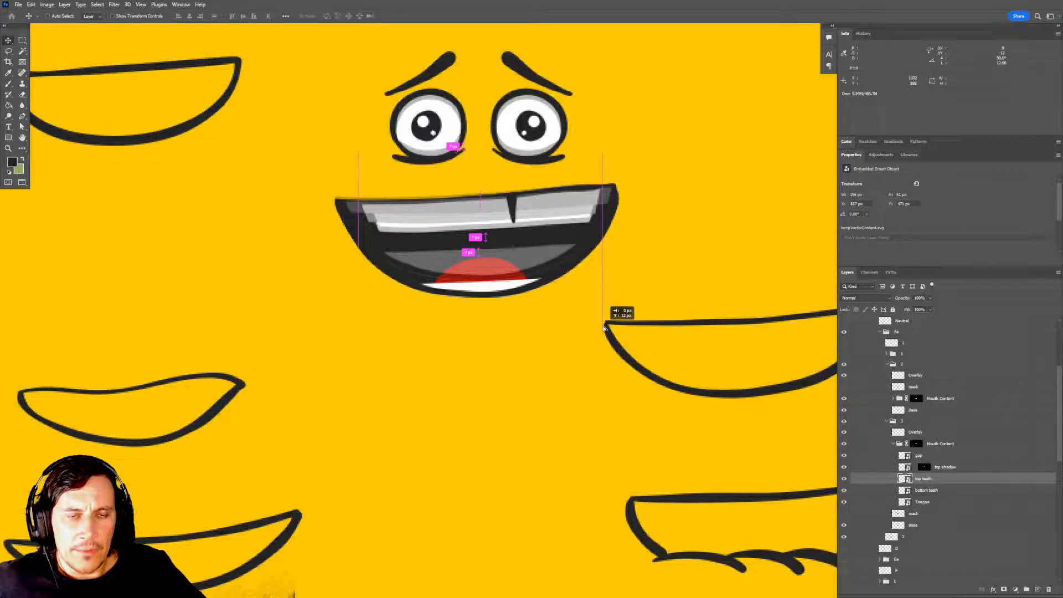
{"action": "left_click_drag", "start_coordinate": [604, 329], "coordinate": [604, 331]}
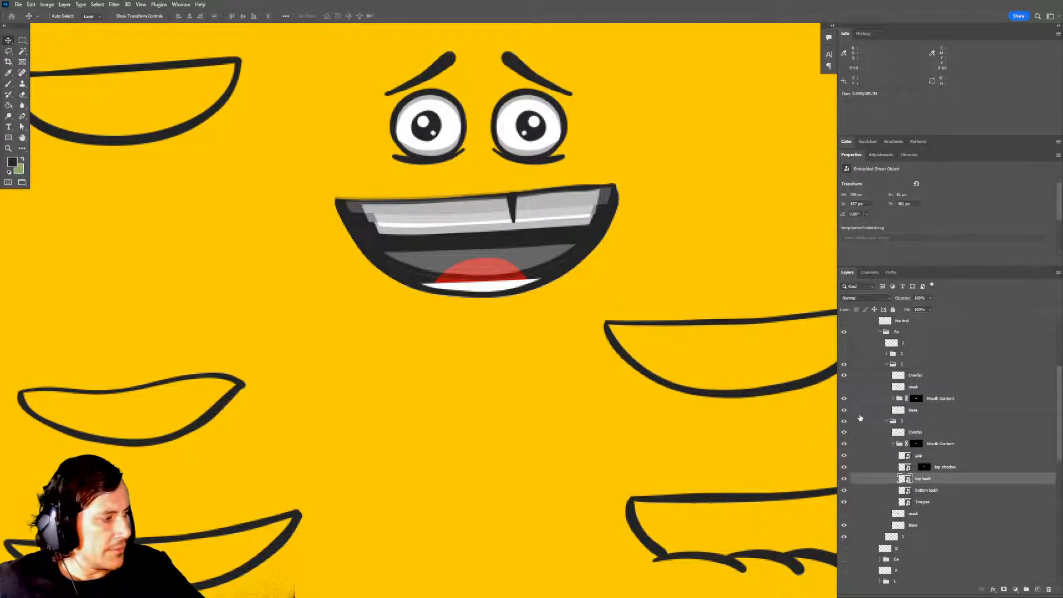
{"action": "left_click", "coordinate": [919, 455]}
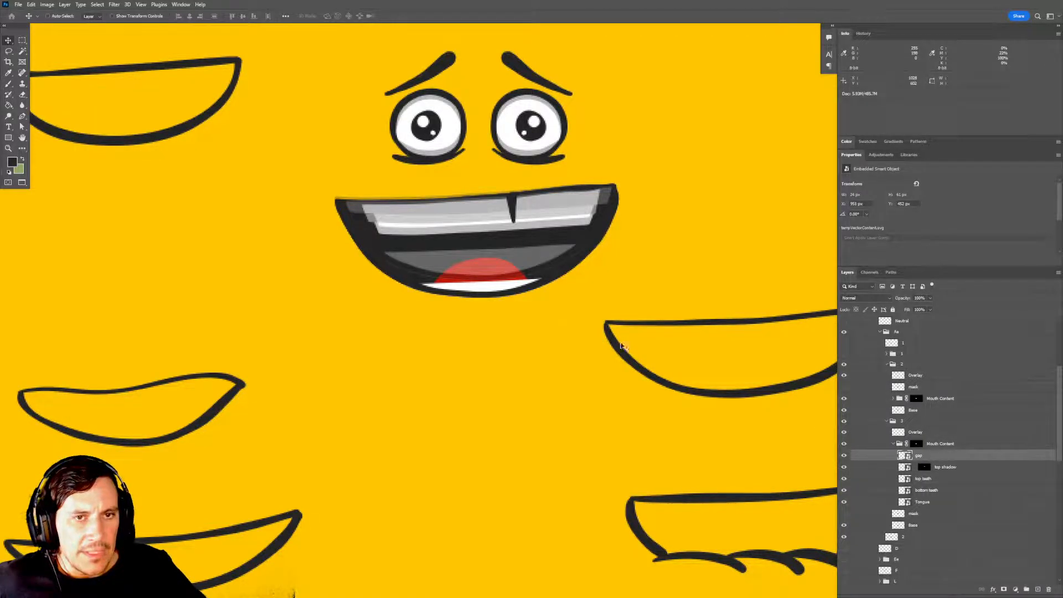
{"action": "left_click_drag", "start_coordinate": [526, 230], "coordinate": [527, 237]}
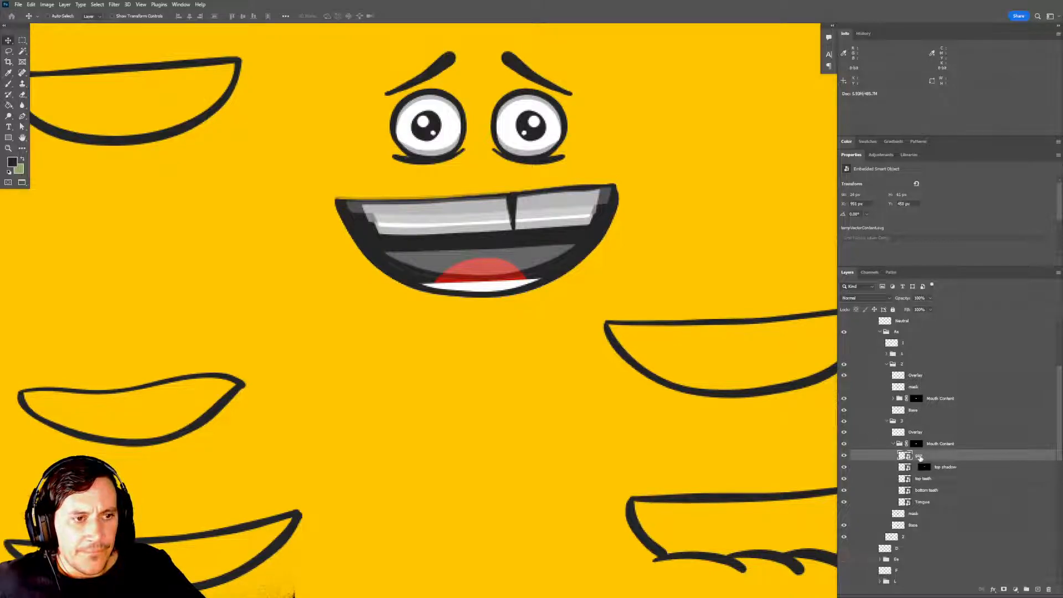
Nudge the whole of group 3 upward to line its mouth up with the faded group 2.
{"action": "left_click", "coordinate": [921, 425]}
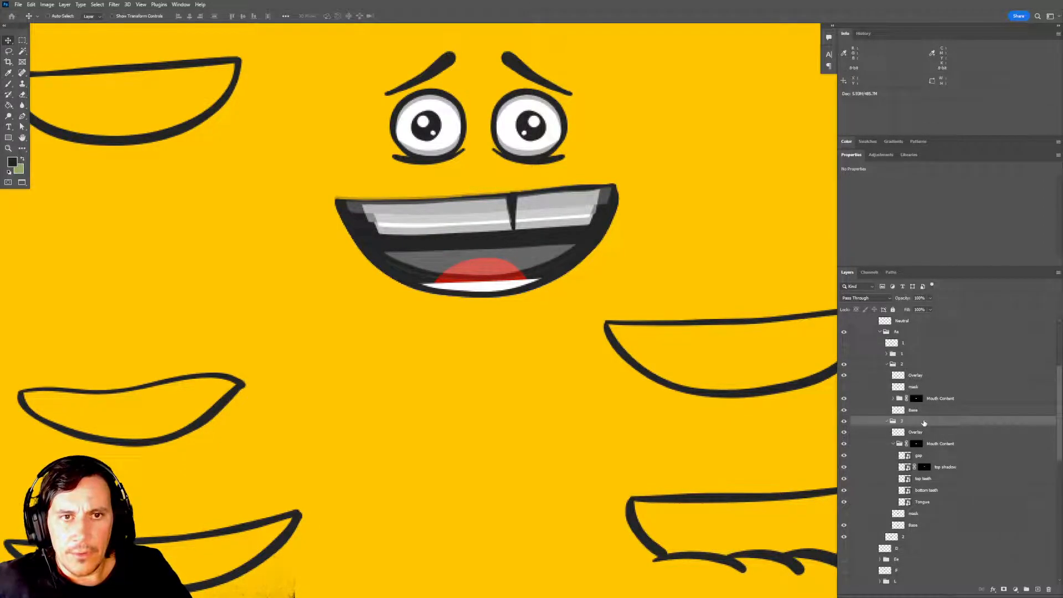
{"action": "key", "text": "shift+Up"}
{"action": "key", "text": "shift+Up"}
{"action": "key", "text": "Down"}
{"action": "key", "text": "Down"}
{"action": "key", "text": "Down"}
{"action": "key", "text": "Down"}
{"action": "key", "text": "Down"}
{"action": "key", "text": "Down"}
{"action": "key", "text": "Down"}
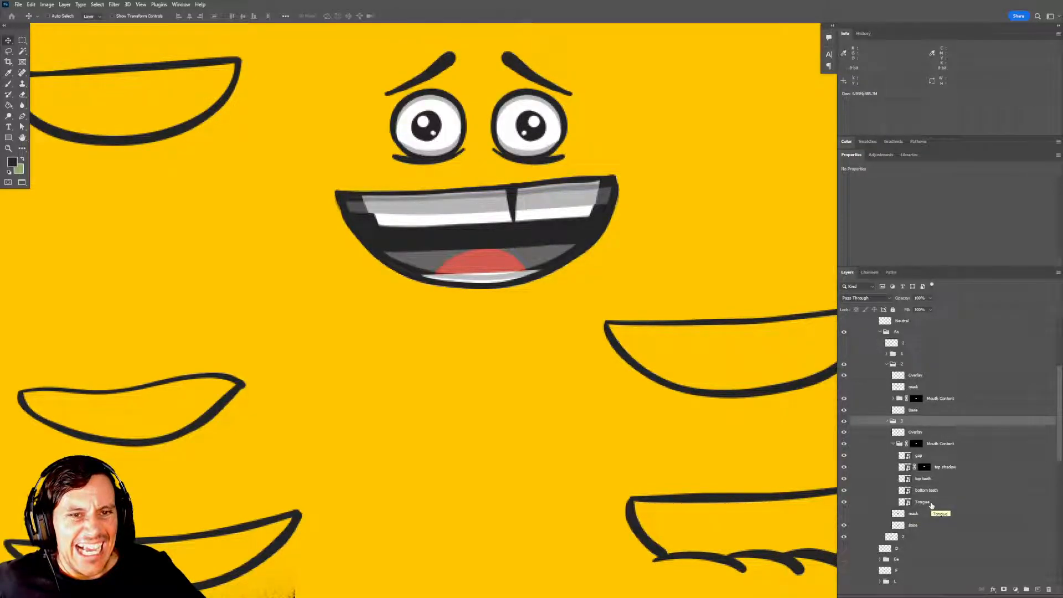
Nudge group 3's top shadow up and replace its mask with one made from the outline of the top teeth.
{"action": "left_click", "coordinate": [940, 466]}
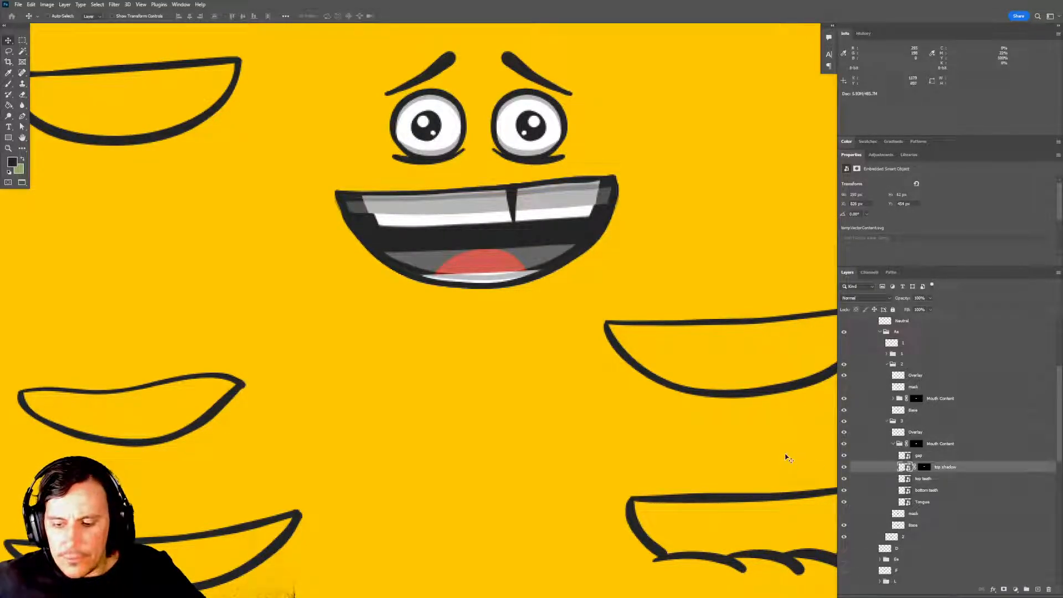
{"action": "left_click_drag", "start_coordinate": [926, 468], "coordinate": [1046, 589]}
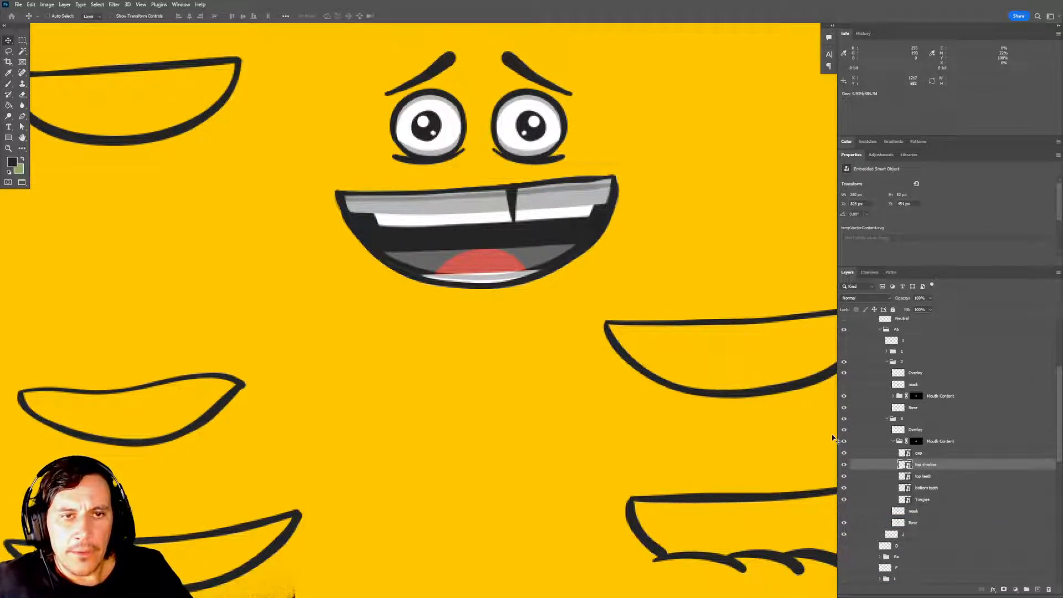
{"action": "key", "text": "5"}
{"action": "key", "text": "0"}
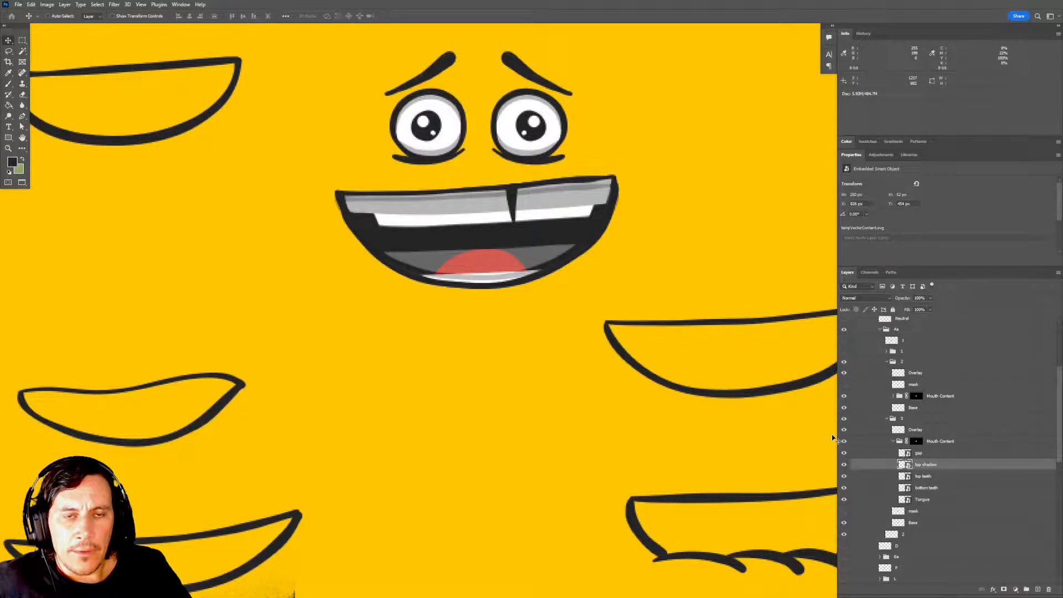
{"action": "key", "text": "Up"}
{"action": "key", "text": "Up"}
{"action": "key", "text": "Up"}
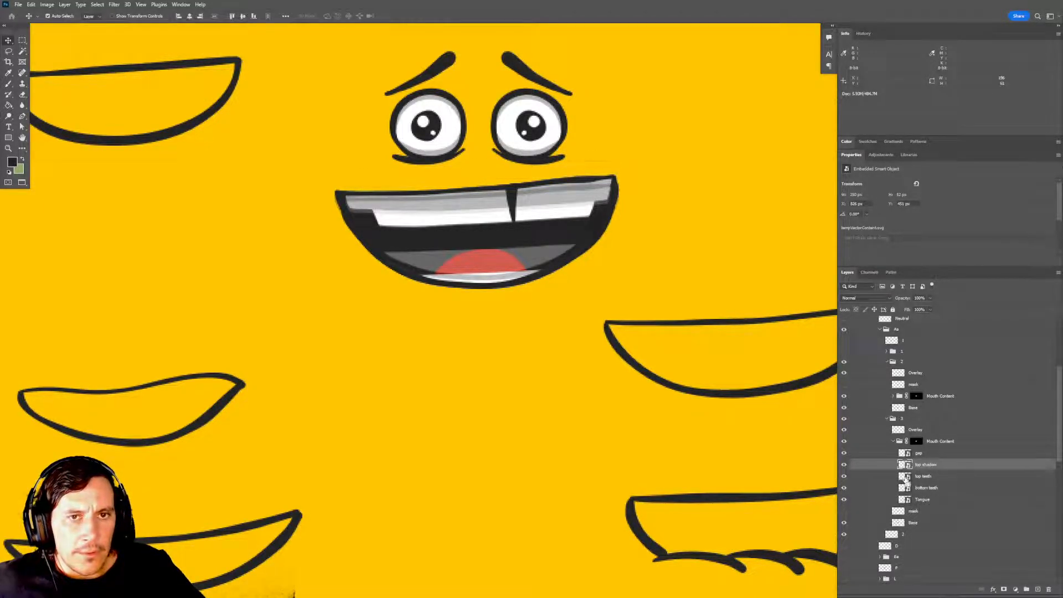
{"action": "left_click", "coordinate": [905, 478], "text": "ctrl"}
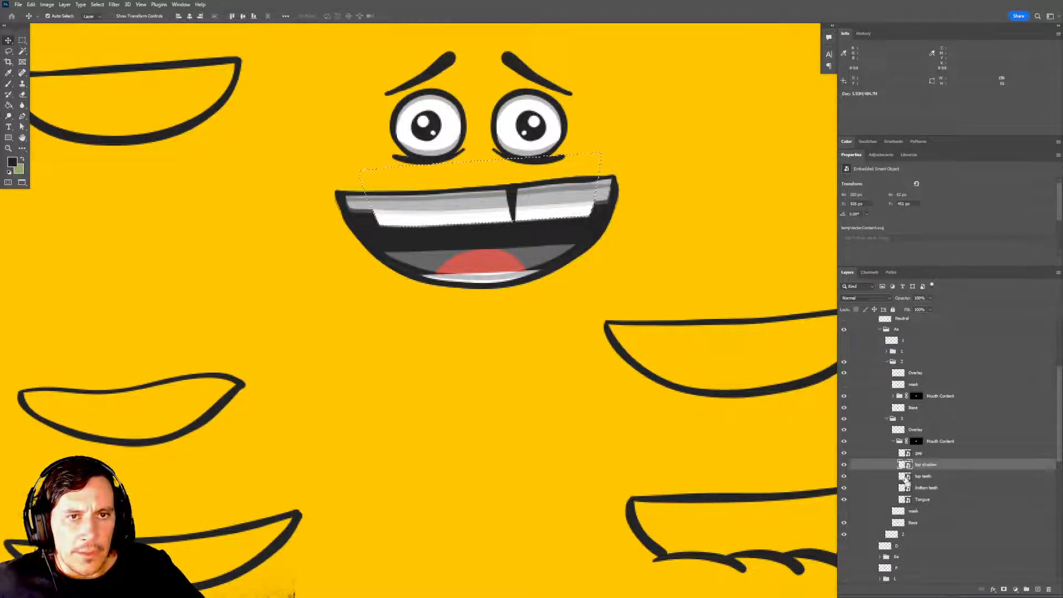
{"action": "left_click", "coordinate": [1004, 590]}
Mask the top shadow in group 2's Mouth Content to the outline of that group's top teeth.
{"action": "left_click", "coordinate": [892, 396]}
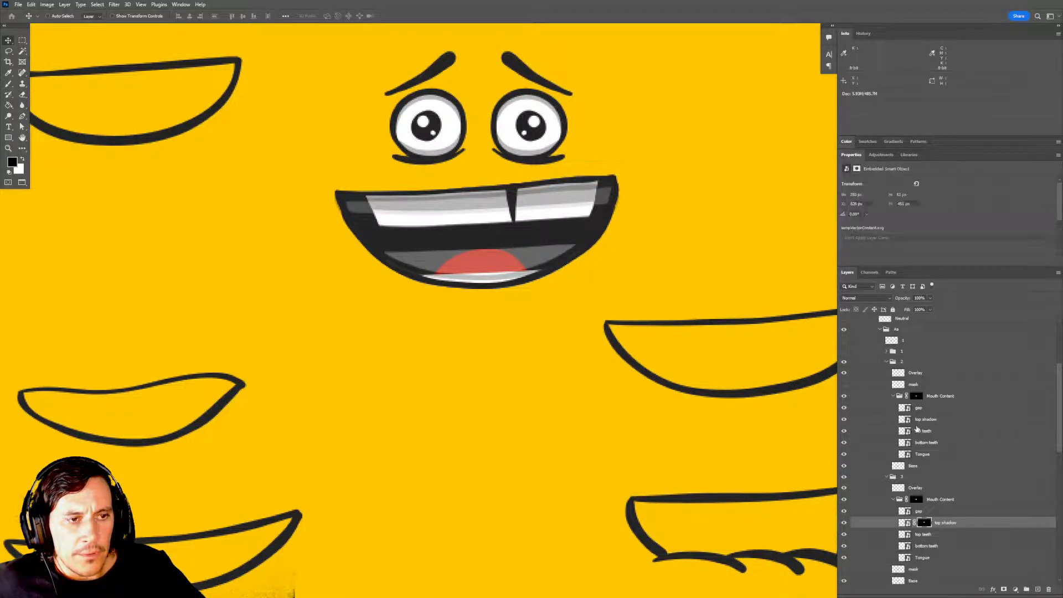
{"action": "left_click", "coordinate": [905, 431], "text": "ctrl"}
{"action": "left_click", "coordinate": [904, 433], "text": "ctrl"}
{"action": "left_click", "coordinate": [929, 420]}
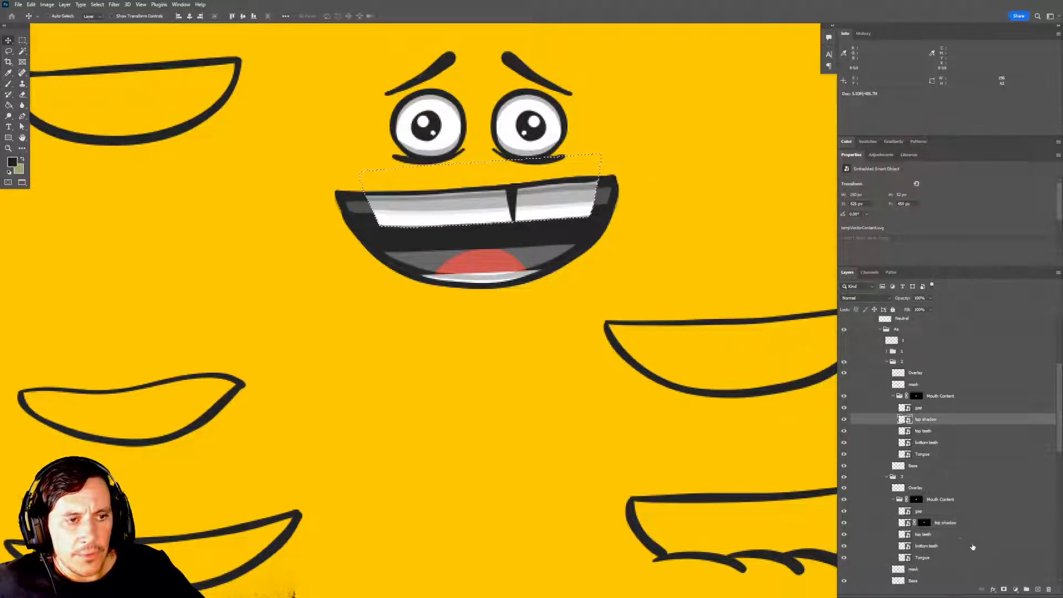
{"action": "left_click", "coordinate": [1003, 589]}
Mask the top shadow in group 1's Mouth Content to the outline of that group's top teeth.
{"action": "left_click", "coordinate": [886, 352]}
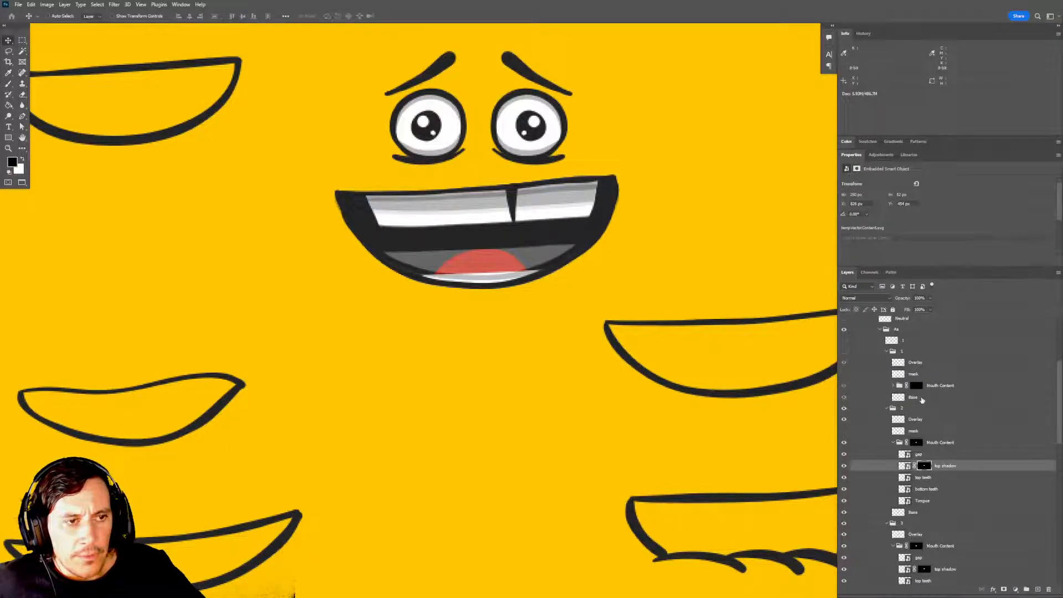
{"action": "left_click", "coordinate": [893, 386]}
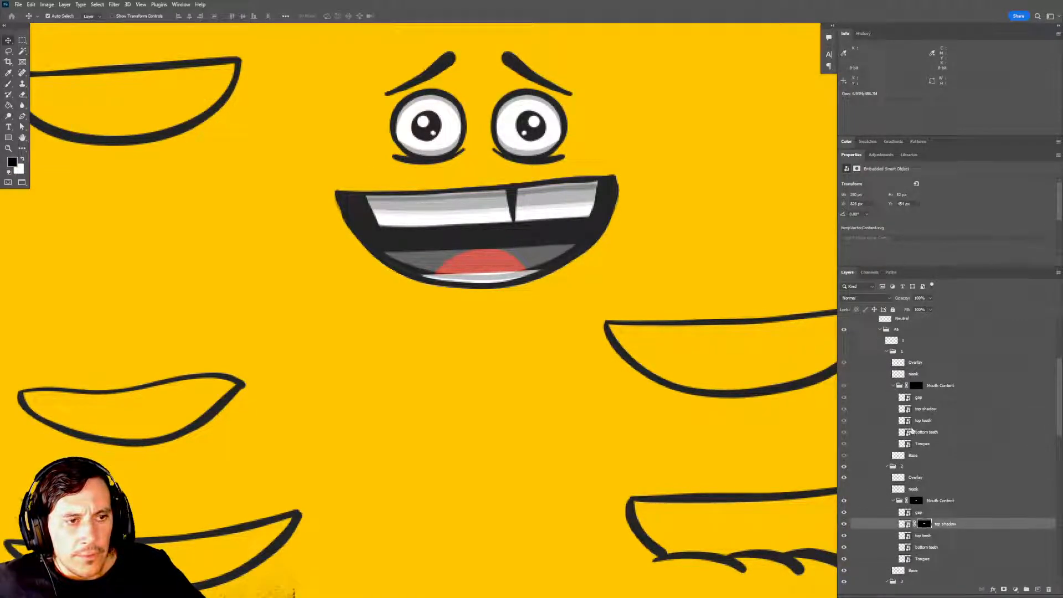
{"action": "left_click", "coordinate": [906, 422], "text": "ctrl"}
{"action": "left_click", "coordinate": [927, 409]}
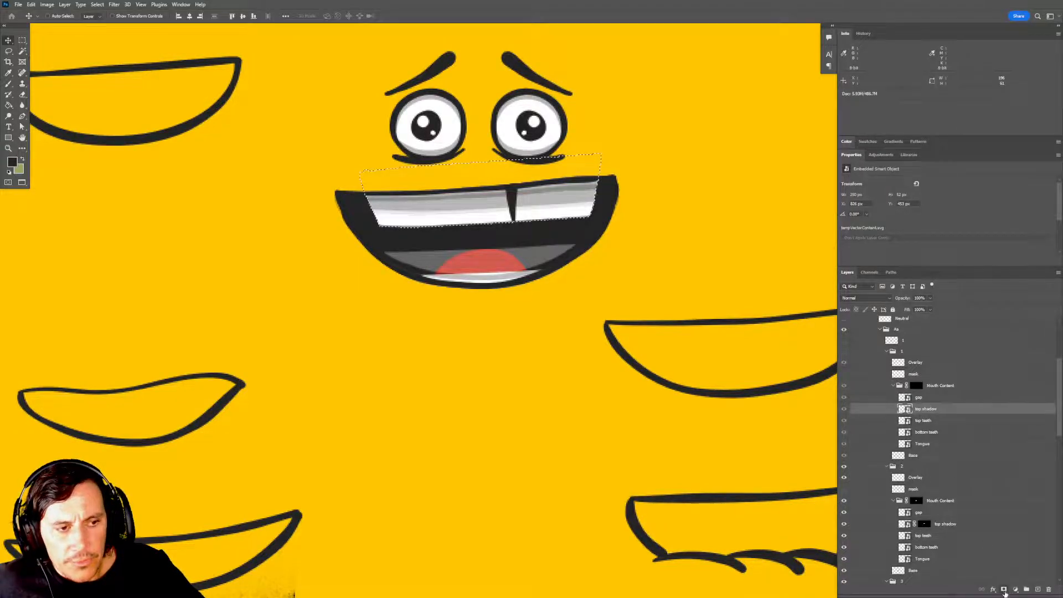
{"action": "left_click", "coordinate": [1005, 590]}
Collapse the Mouth Content folders of groups 1 and 2, along with group 2 itself.
{"action": "left_click", "coordinate": [893, 387]}
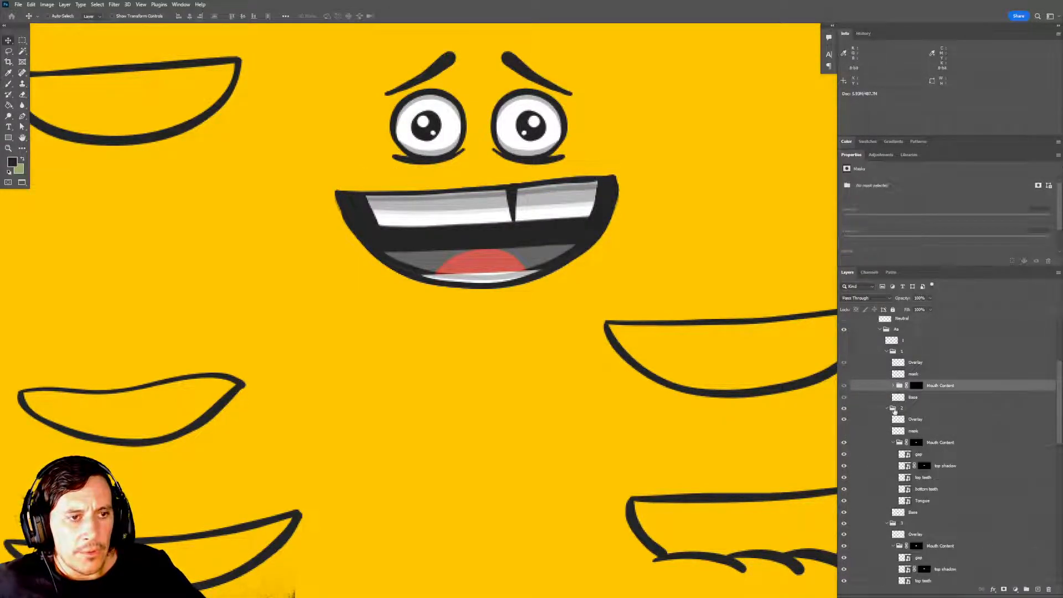
{"action": "left_click", "coordinate": [893, 443]}
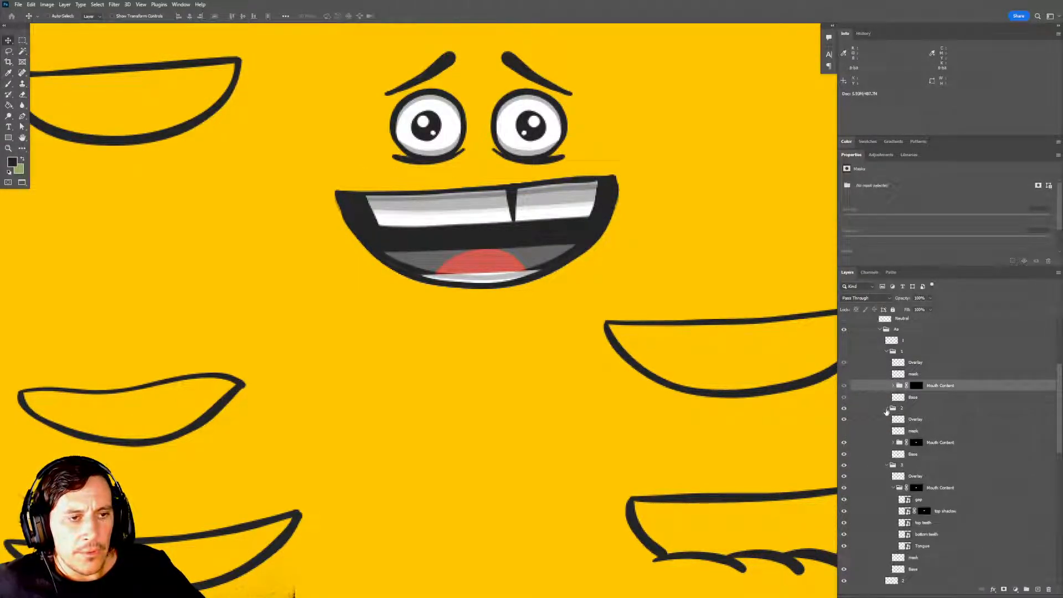
{"action": "left_click", "coordinate": [887, 408]}
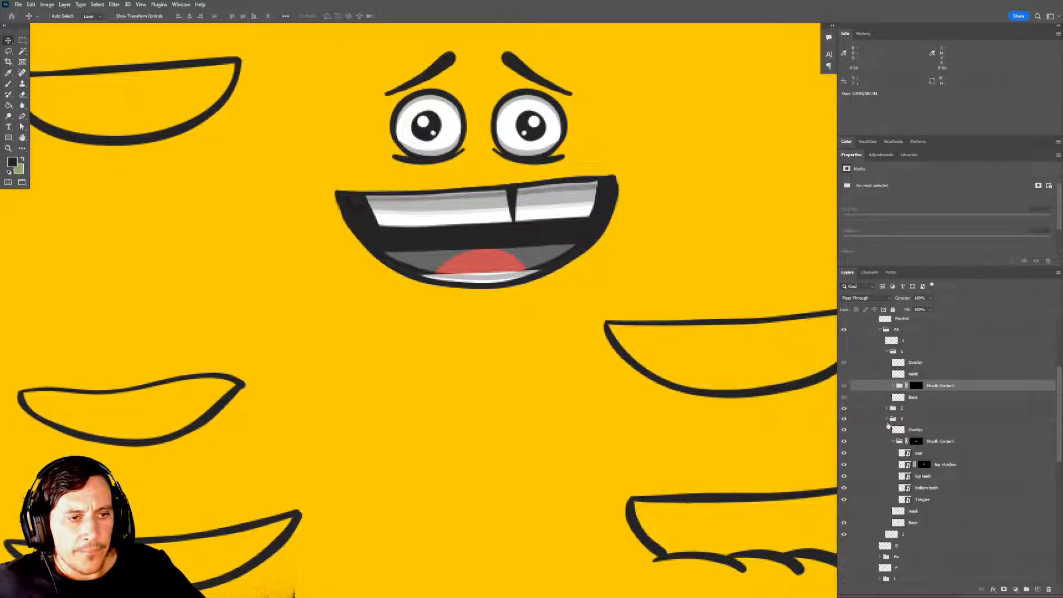
{"action": "left_click", "coordinate": [887, 419]}
{"action": "left_click", "coordinate": [888, 419]}
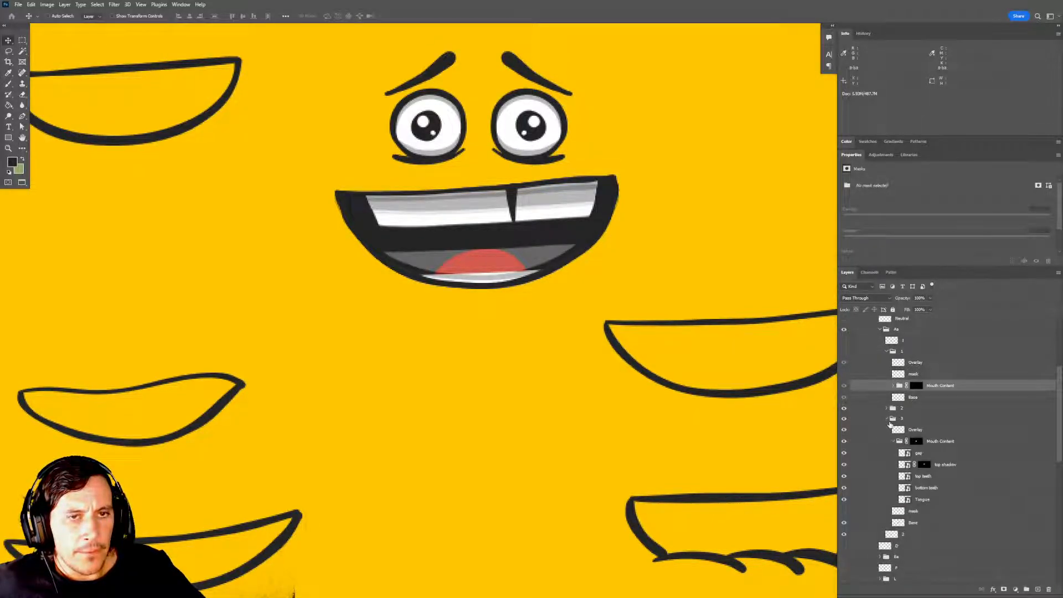
Collapse groups 3 and 1 in the Aa folder, leaving group 1 visible and groups 2 and 3 hidden.
{"action": "left_click", "coordinate": [887, 419]}
{"action": "left_click", "coordinate": [895, 423]}
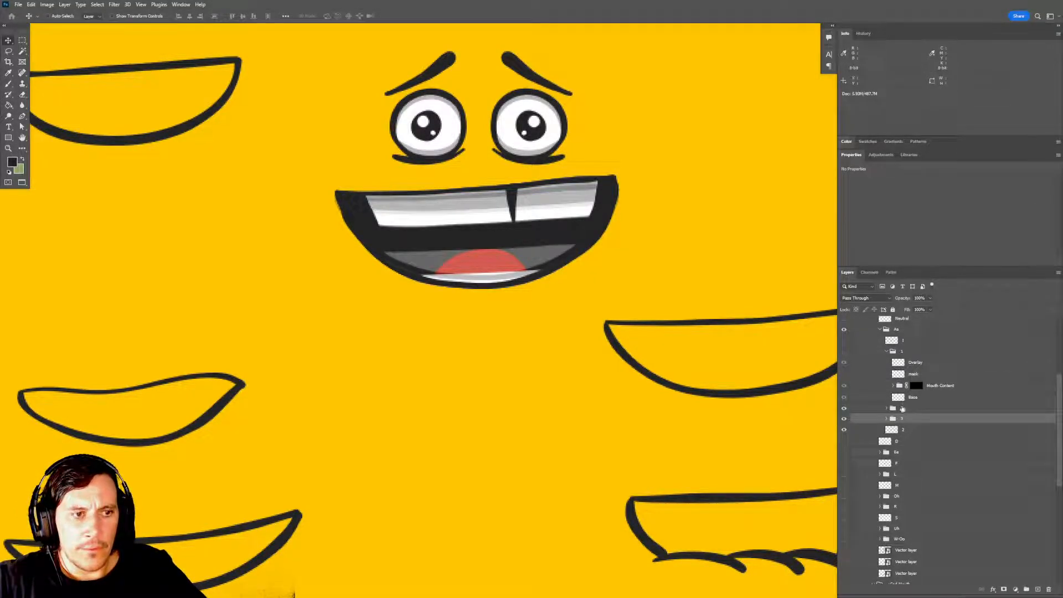
{"action": "left_click", "coordinate": [902, 408]}
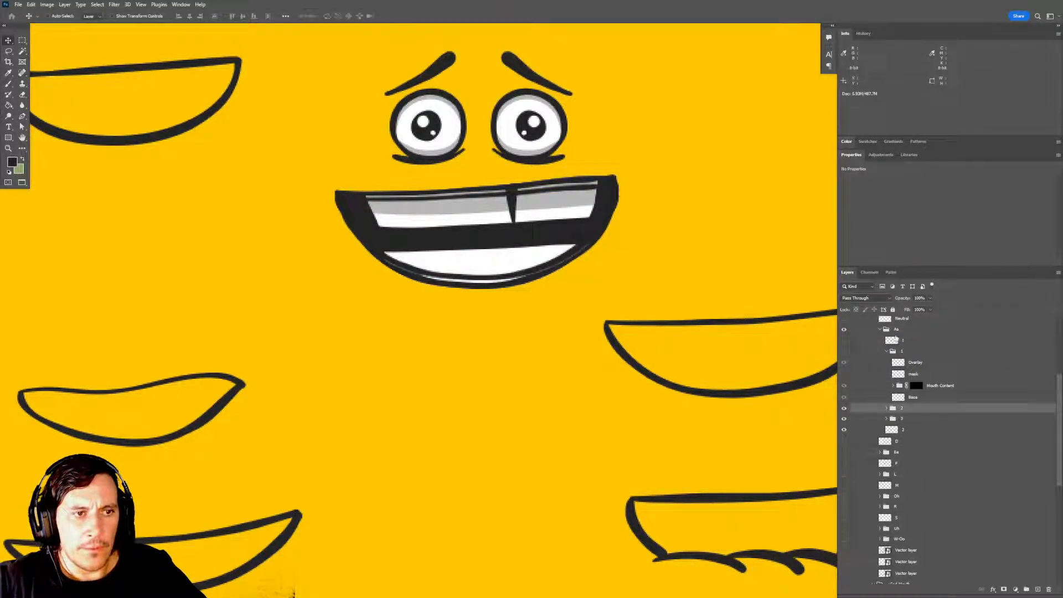
{"action": "left_click", "coordinate": [899, 353]}
{"action": "left_click", "coordinate": [844, 351]}
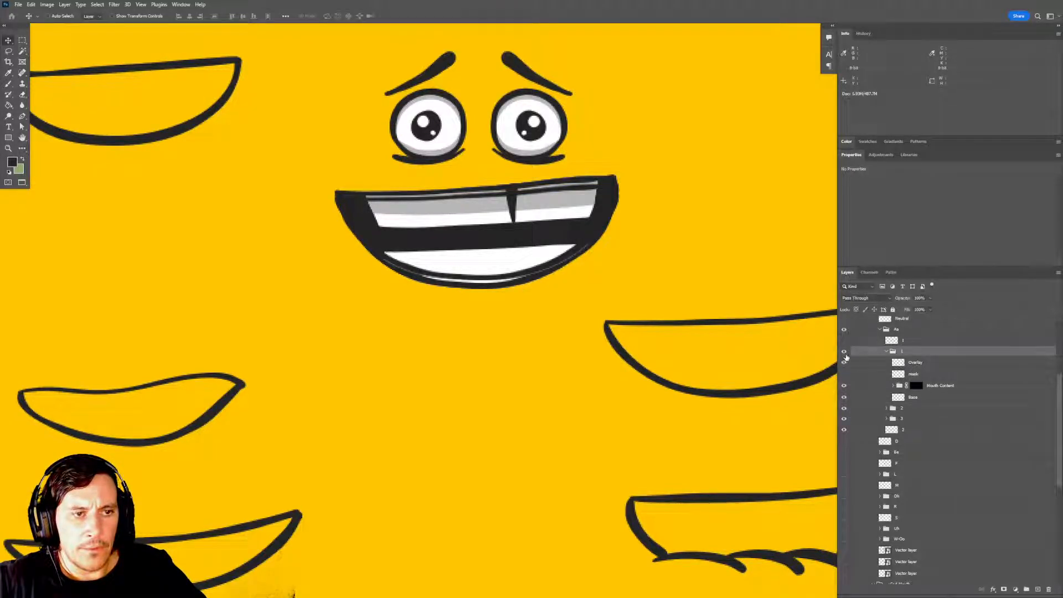
{"action": "left_click", "coordinate": [886, 351]}
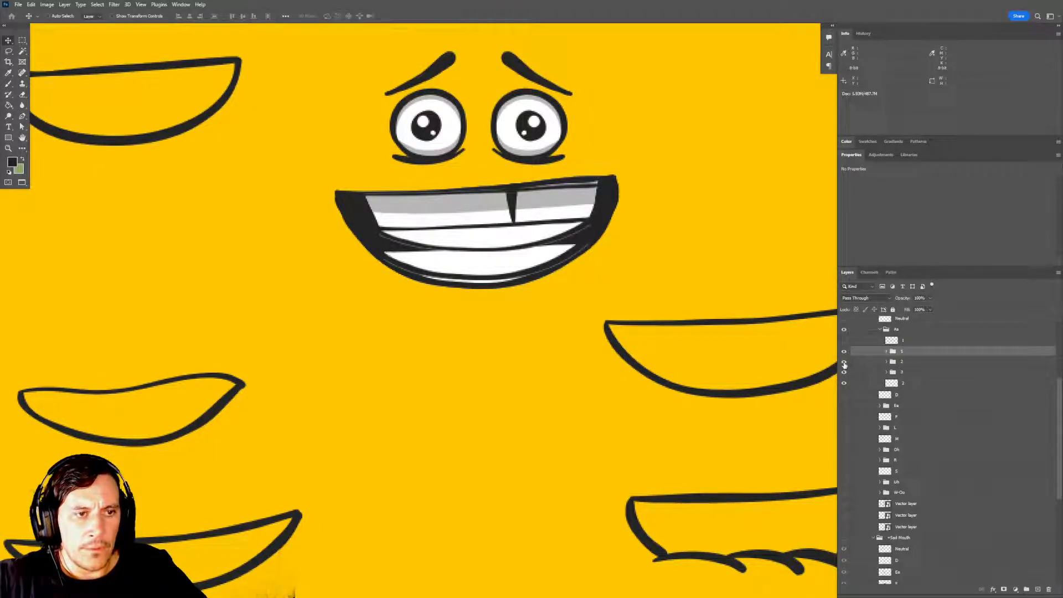
{"action": "left_click_drag", "start_coordinate": [844, 361], "coordinate": [843, 372]}
Delete the two loose pixel layers above and below the numbered frame groups in the Aa folder.
{"action": "left_click", "coordinate": [908, 341]}
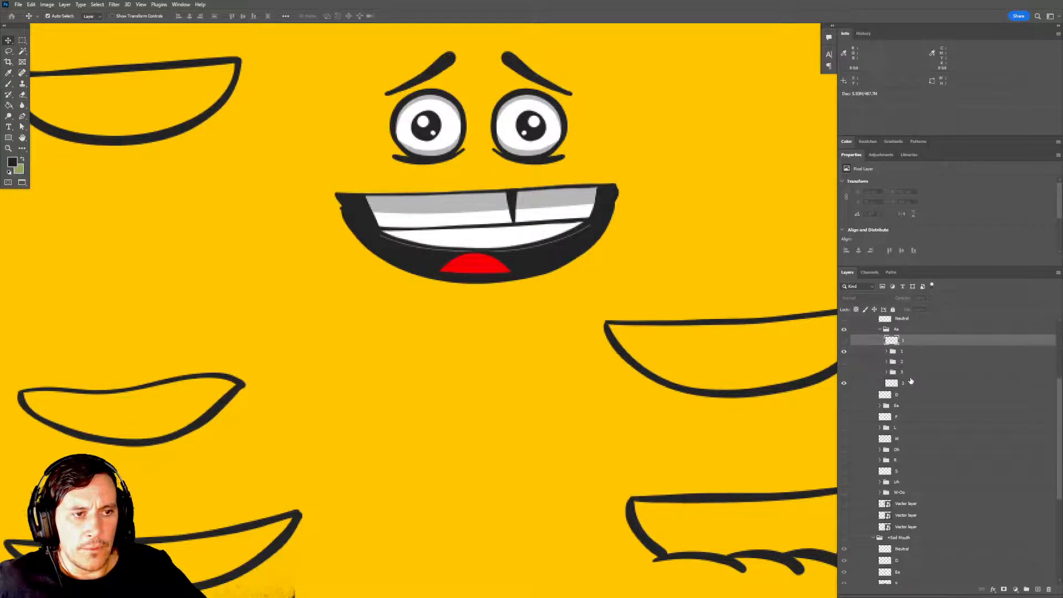
{"action": "left_click", "coordinate": [912, 383], "text": "ctrl"}
{"action": "key", "text": "Delete"}
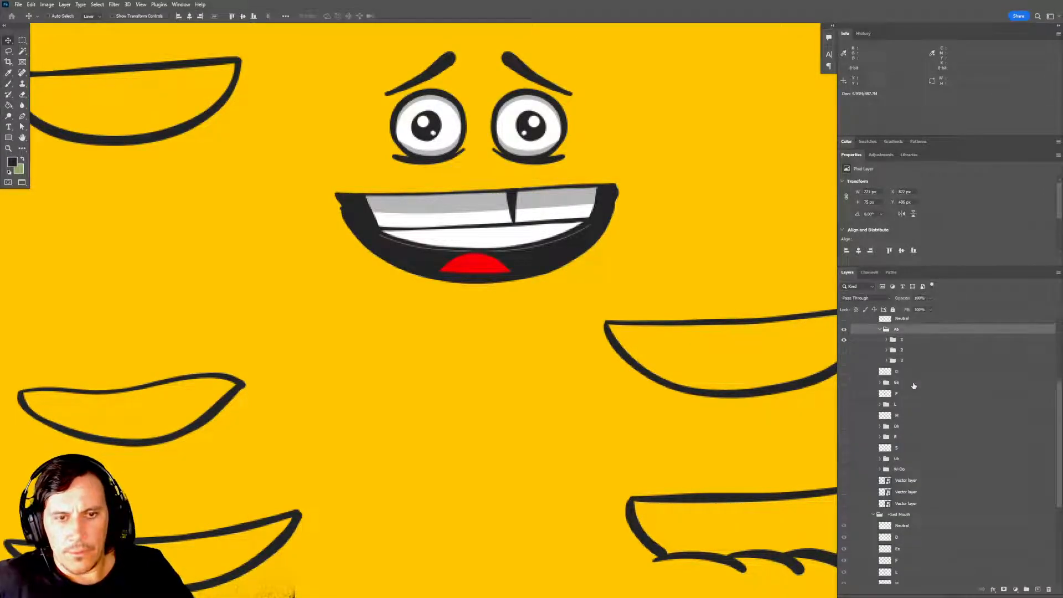
Preview Aa mouth frames 1, 2 and 3 one at a time on the face, ending with only frame 1 shown.
{"action": "left_click_drag", "start_coordinate": [603, 277], "coordinate": [611, 345]}
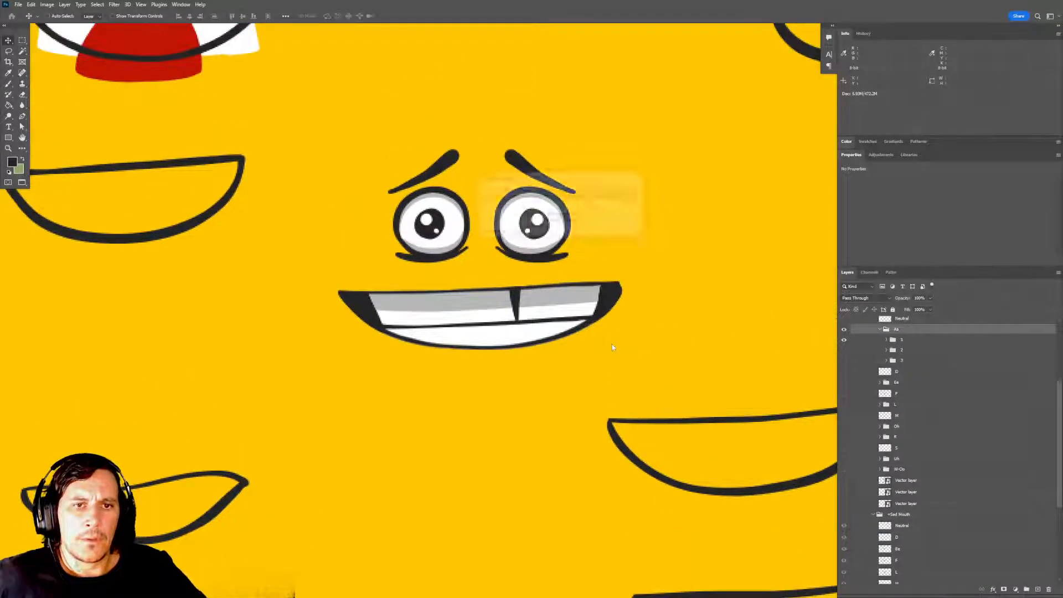
{"action": "scroll", "coordinate": [551, 274], "scroll_direction": "down", "scroll_amount": 5}
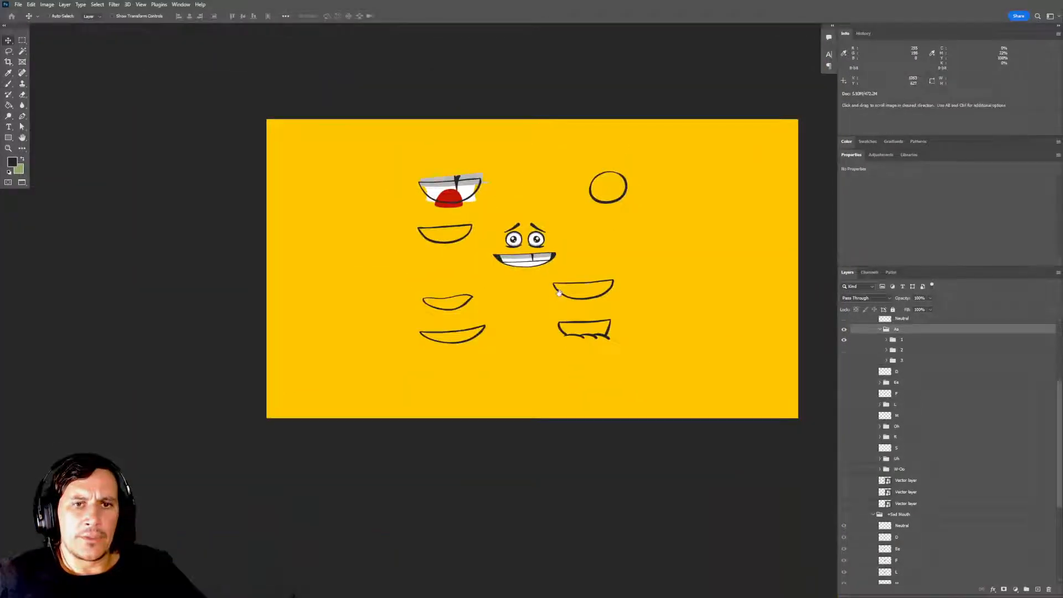
{"action": "scroll", "coordinate": [565, 304], "scroll_direction": "up", "scroll_amount": 4}
{"action": "left_click_drag", "start_coordinate": [572, 315], "coordinate": [603, 381]}
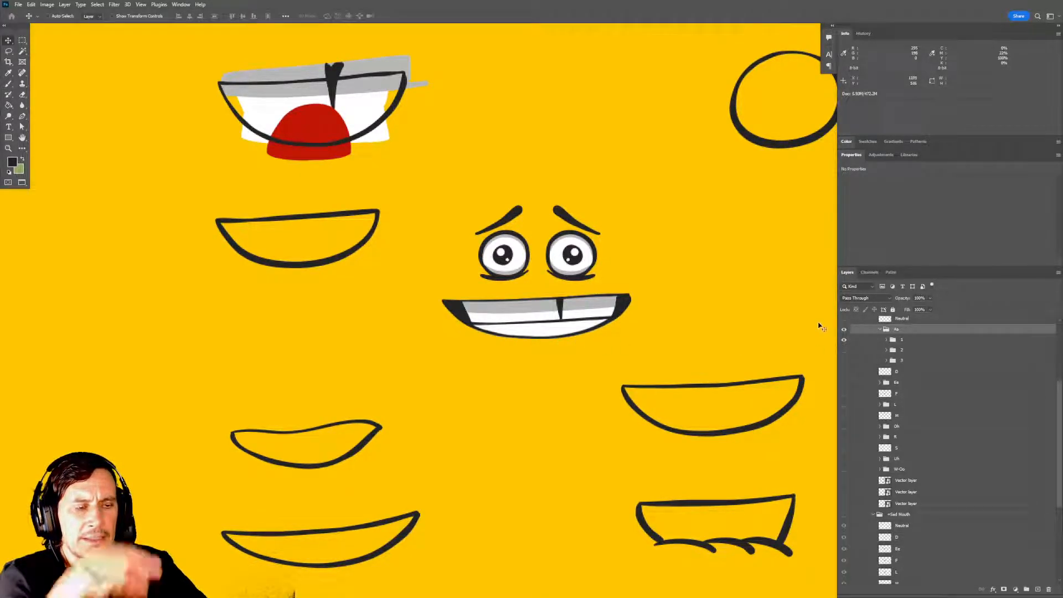
{"action": "left_click", "coordinate": [844, 339]}
{"action": "left_click", "coordinate": [844, 350]}
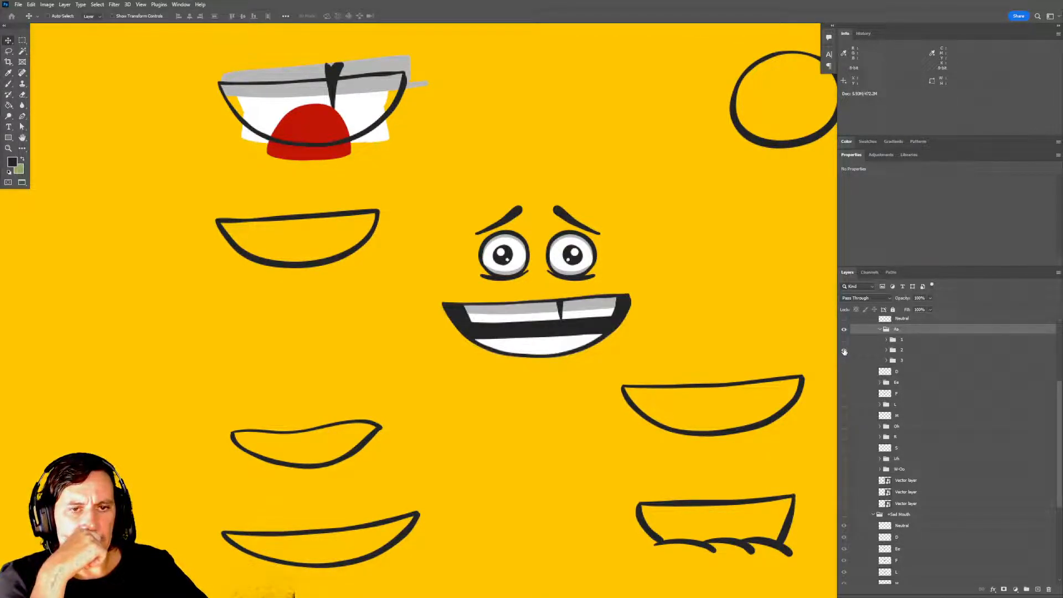
{"action": "left_click", "coordinate": [844, 351]}
{"action": "left_click", "coordinate": [844, 361]}
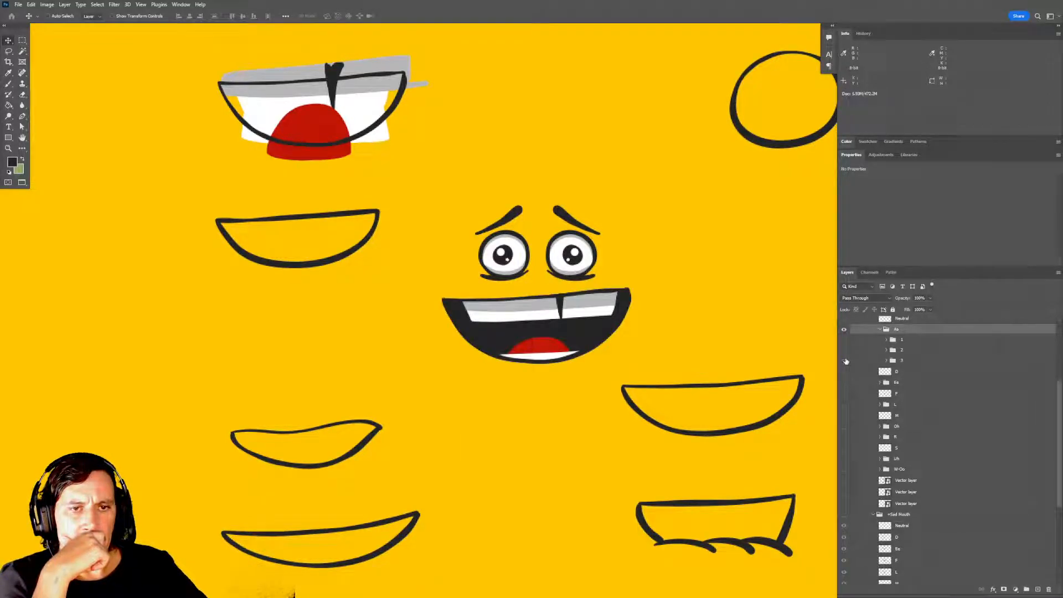
{"action": "left_click", "coordinate": [843, 360]}
{"action": "left_click", "coordinate": [845, 350]}
{"action": "left_click", "coordinate": [845, 350]}
{"action": "left_click", "coordinate": [844, 340]}
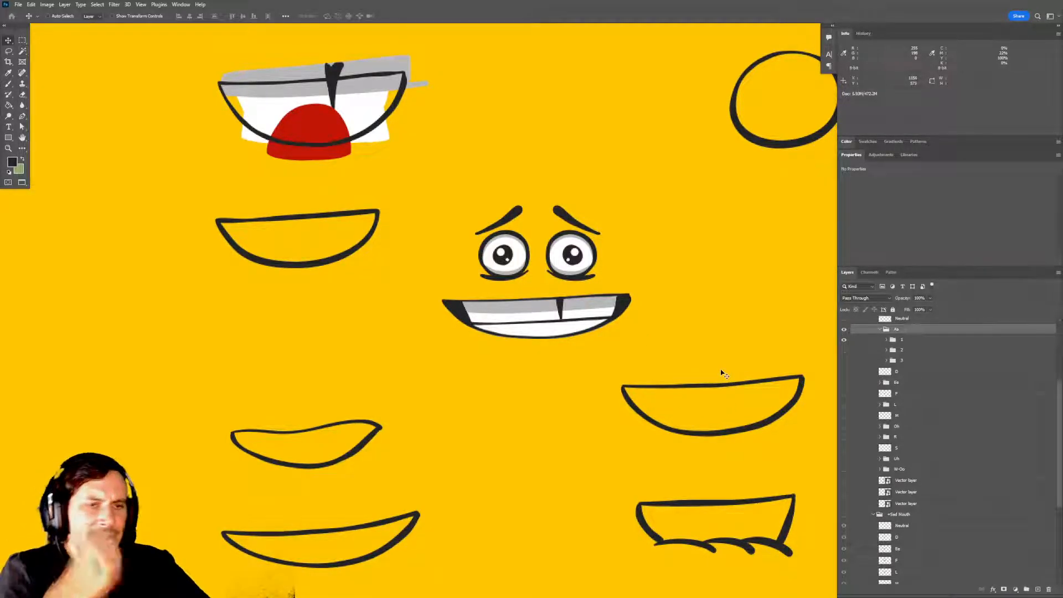
Save the Photoshop document, accepting the nested layer groups notice.
{"action": "key", "text": "space"}
{"action": "left_click_drag", "start_coordinate": [651, 338], "coordinate": [589, 332]}
{"action": "key", "text": "ctrl+s"}
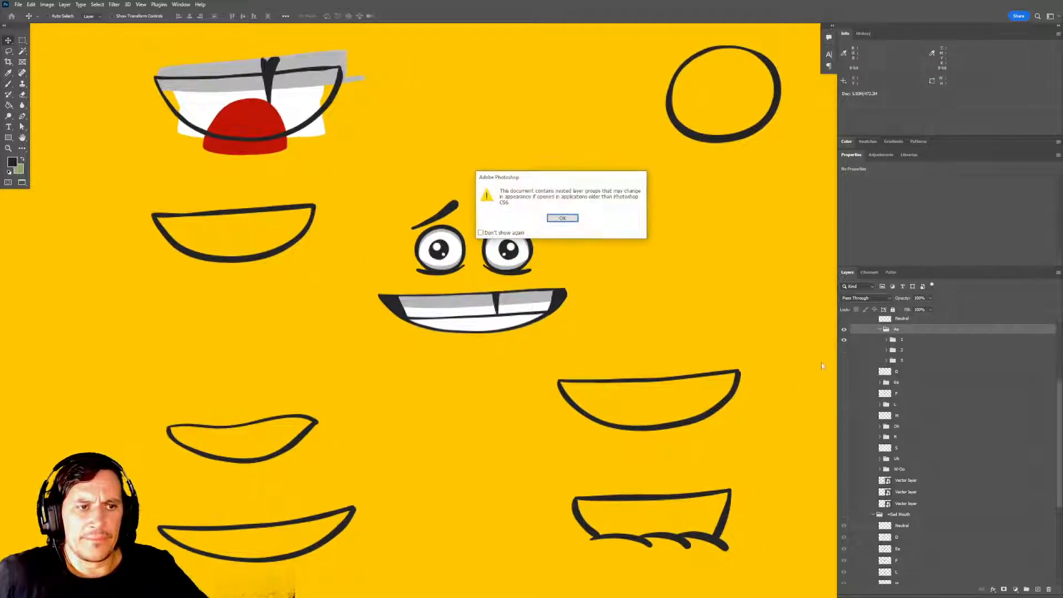
{"action": "key", "text": "Return"}
Hide the layer group holding the loose mouth shapes around the face and save the document again.
{"action": "scroll", "coordinate": [841, 331], "scroll_direction": "up", "scroll_amount": 4}
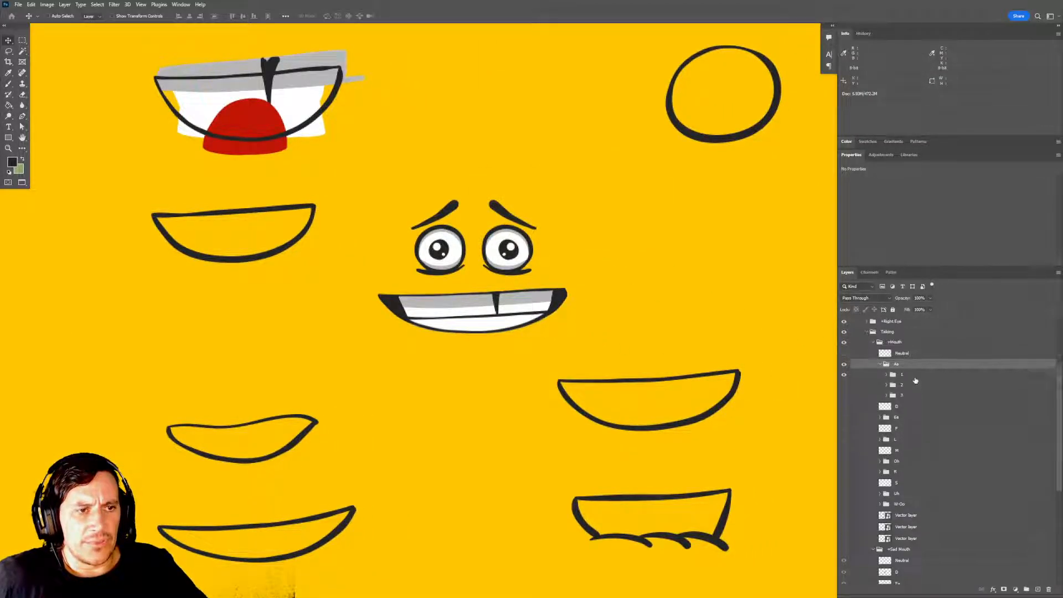
{"action": "left_click", "coordinate": [844, 323]}
{"action": "key", "text": "space"}
{"action": "mouse_move", "coordinate": [709, 322]}
{"action": "left_mouse_down"}
{"action": "mouse_move", "coordinate": [712, 335]}
{"action": "mouse_move", "coordinate": [689, 349]}
{"action": "mouse_move", "coordinate": [731, 344]}
{"action": "left_mouse_up"}
{"action": "left_click", "coordinate": [843, 344]}
{"action": "key", "text": "space"}
{"action": "key", "text": "ctrl+s"}
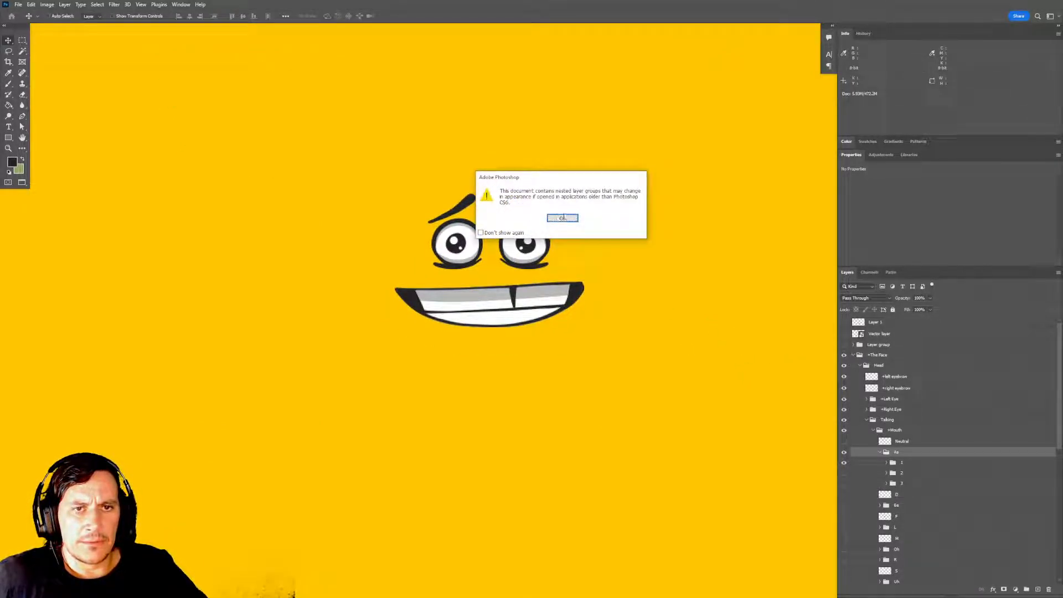
{"action": "left_click", "coordinate": [566, 220]}
Switch to Character Animator and return the Basic Face scene's playhead to the start.
{"action": "key", "text": "alt+Tab"}
{"action": "key", "text": "alt+Tab"}
{"action": "key", "text": "alt+Tab"}
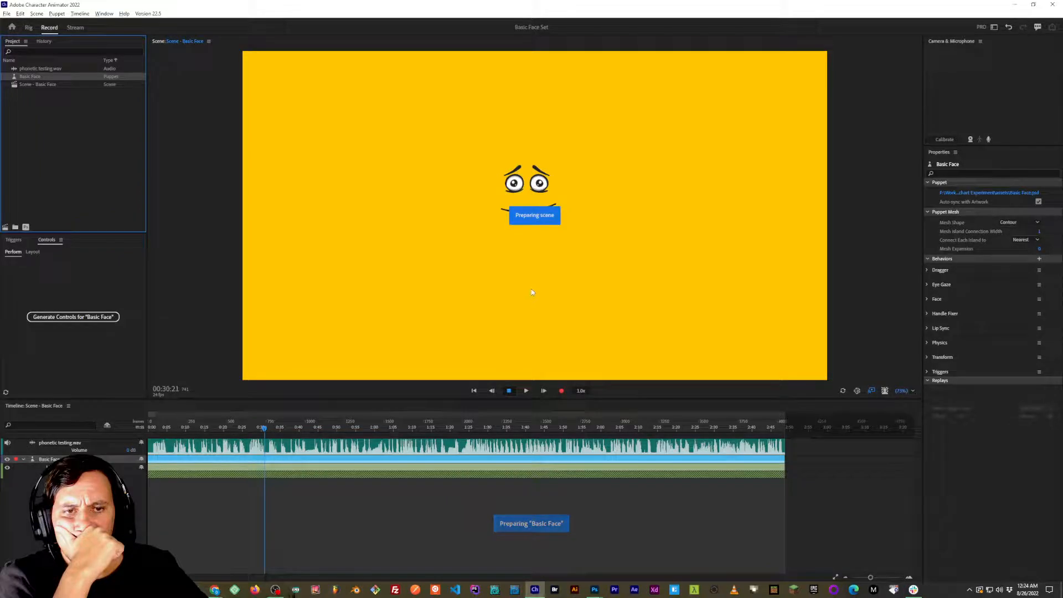
{"action": "left_click_drag", "start_coordinate": [263, 428], "coordinate": [142, 429]}
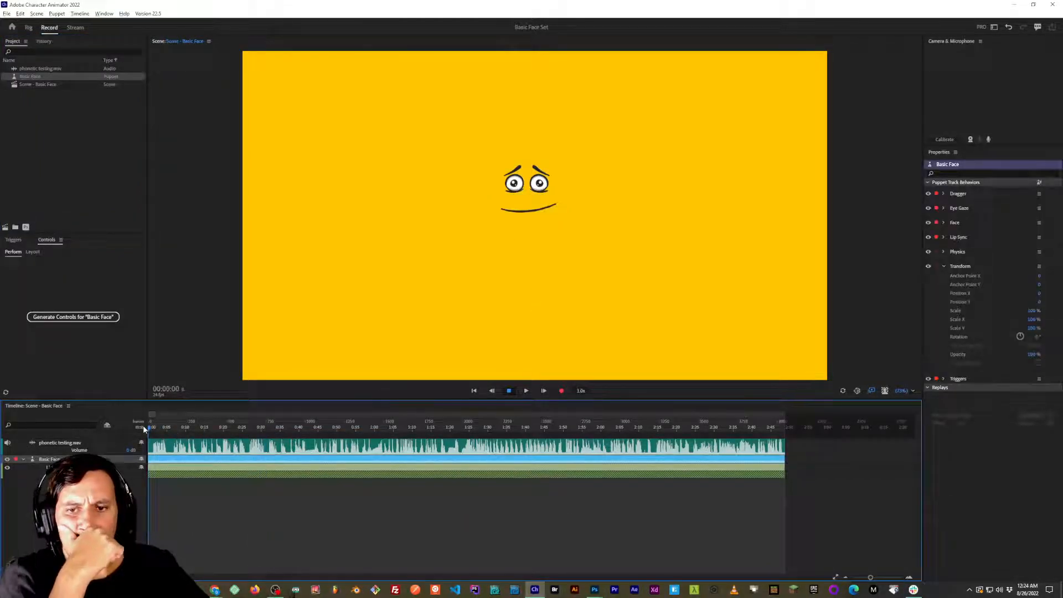
Open the Basic Face puppet for rigging and expand its Aa mouth to group 1's layers, widening the layer list to show full names.
{"action": "double_click", "coordinate": [31, 76]}
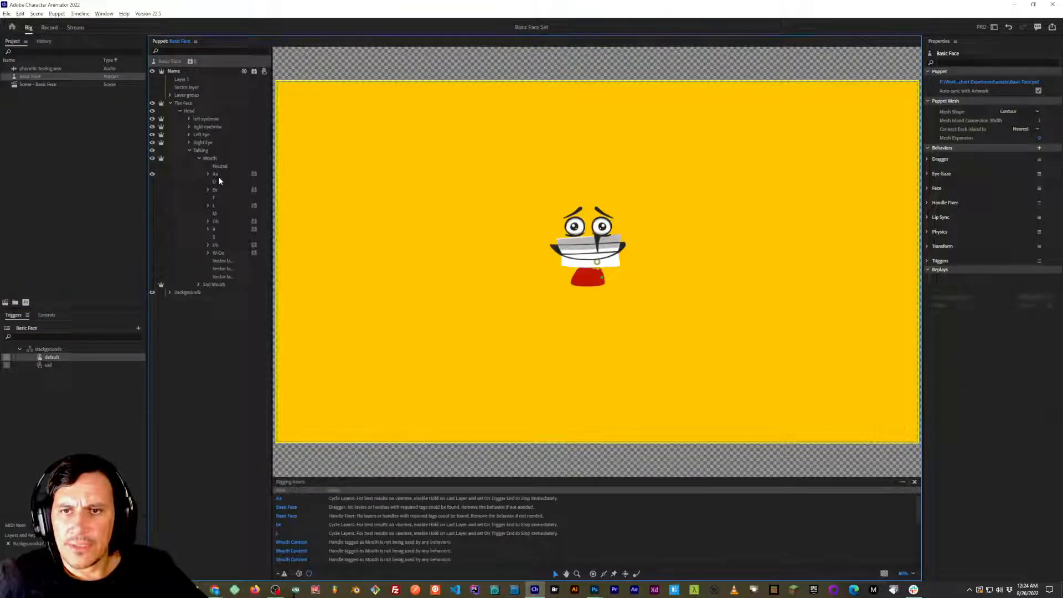
{"action": "left_click", "coordinate": [217, 174]}
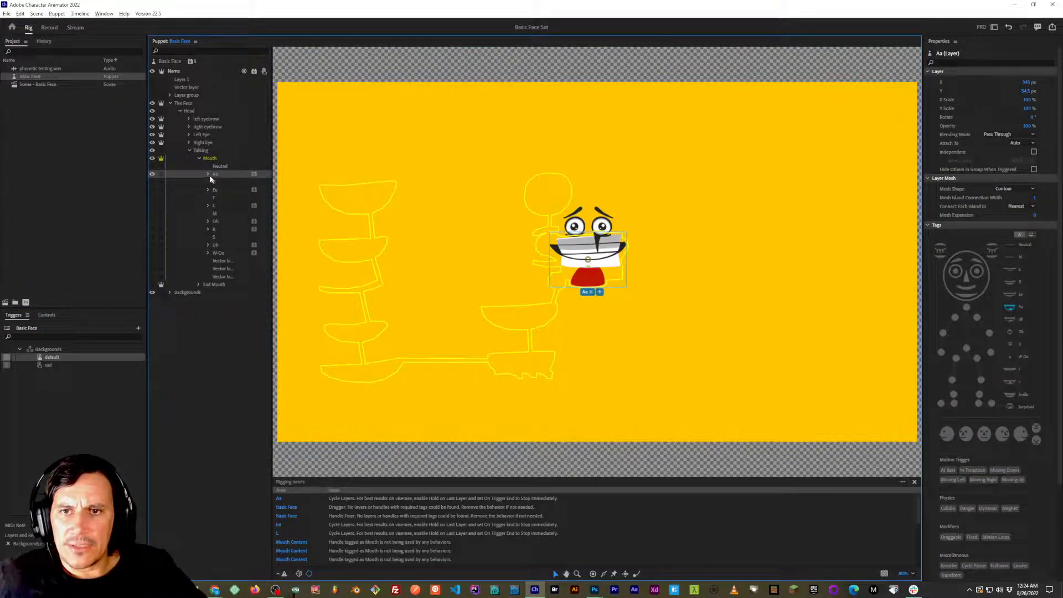
{"action": "left_click", "coordinate": [209, 175]}
{"action": "left_click", "coordinate": [218, 183]}
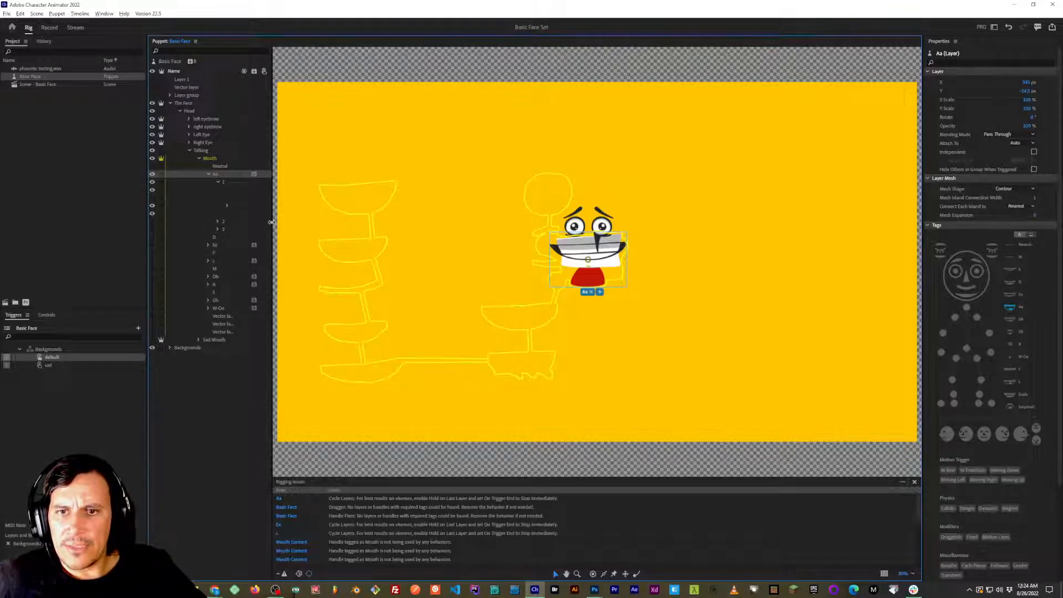
{"action": "left_click_drag", "start_coordinate": [270, 222], "coordinate": [346, 224]}
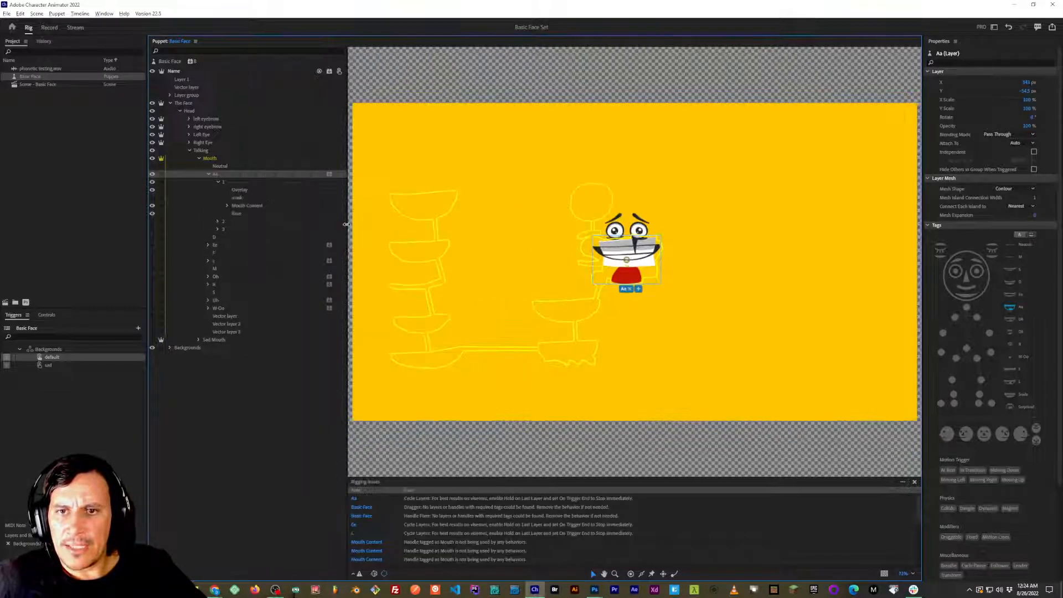
Create a clipping mask with the mask layer in Aa group 1 and make that mask layer visible.
{"action": "left_click", "coordinate": [250, 201]}
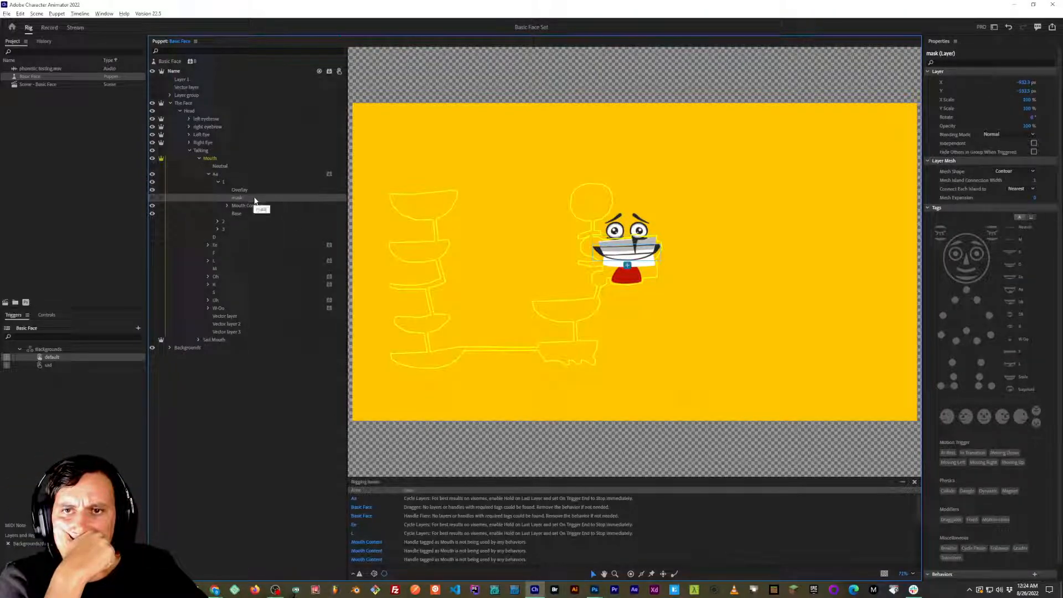
{"action": "left_click", "coordinate": [80, 13]}
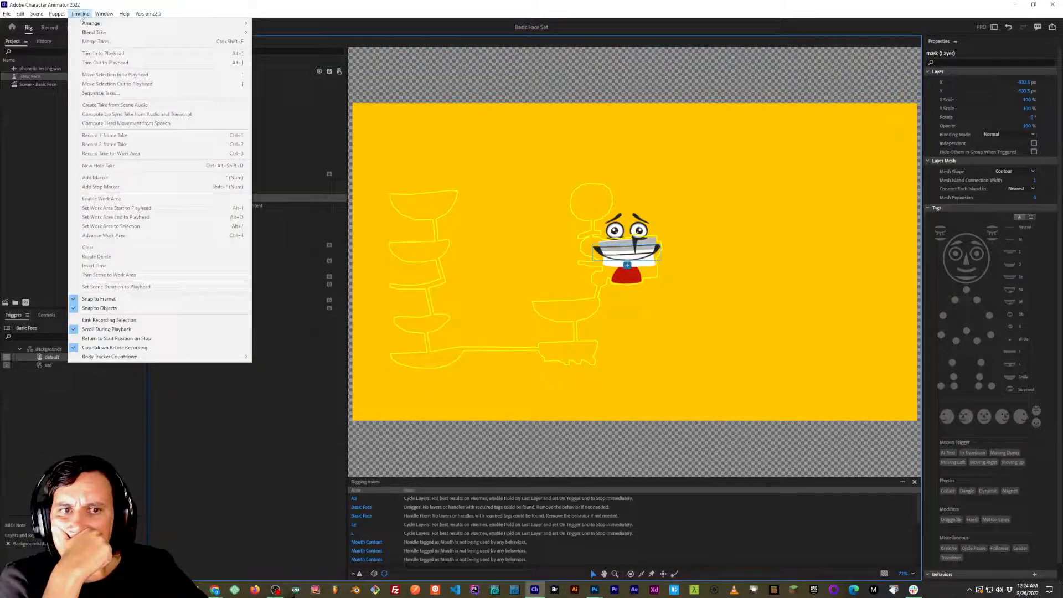
{"action": "mouse_move", "coordinate": [105, 15]}
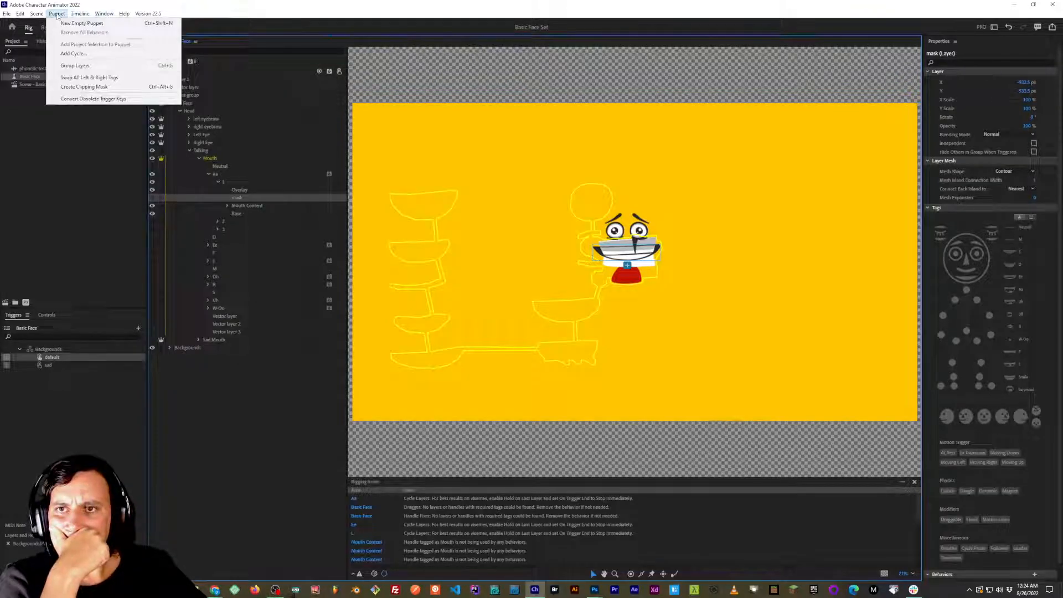
{"action": "left_click", "coordinate": [78, 89]}
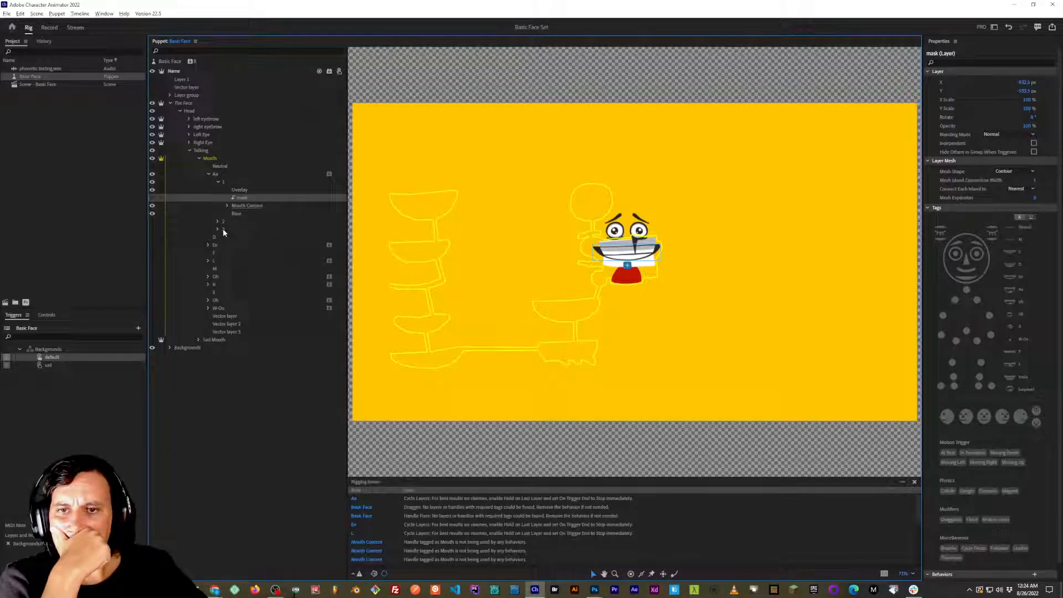
{"action": "left_click", "coordinate": [227, 206]}
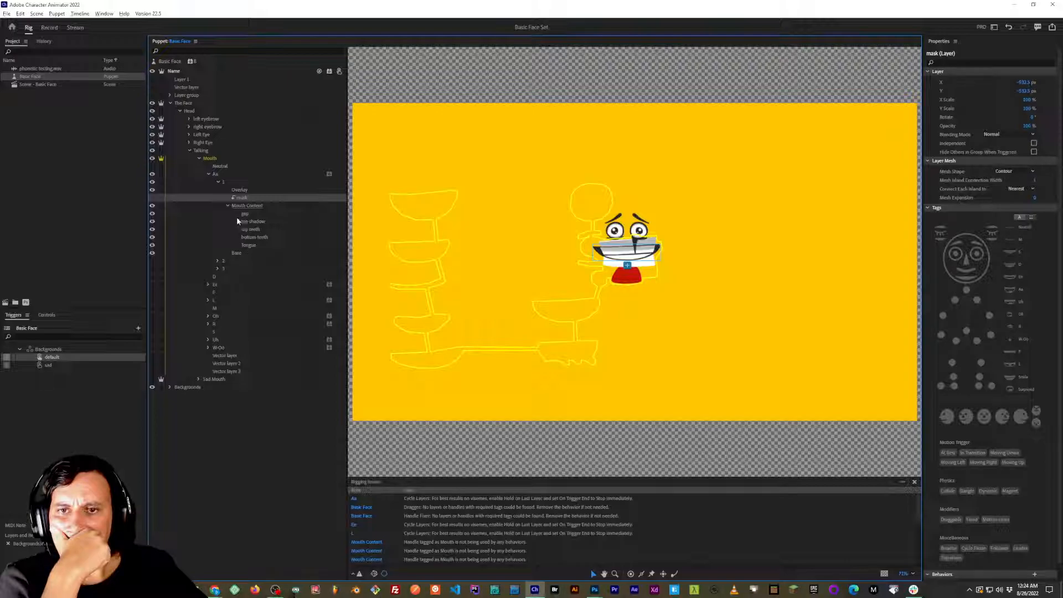
{"action": "left_click", "coordinate": [227, 205]}
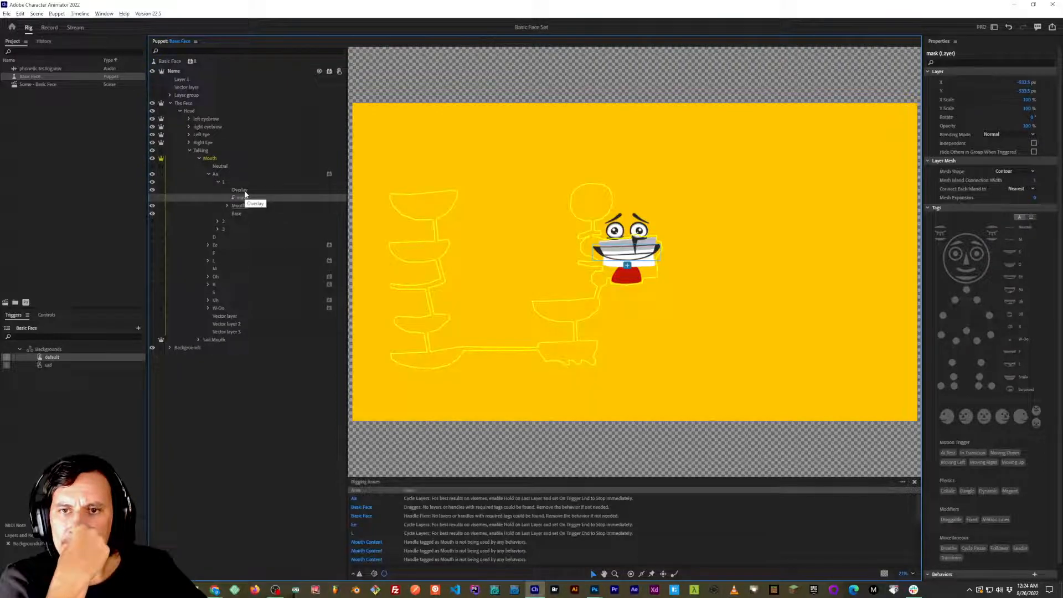
{"action": "left_click", "coordinate": [153, 197]}
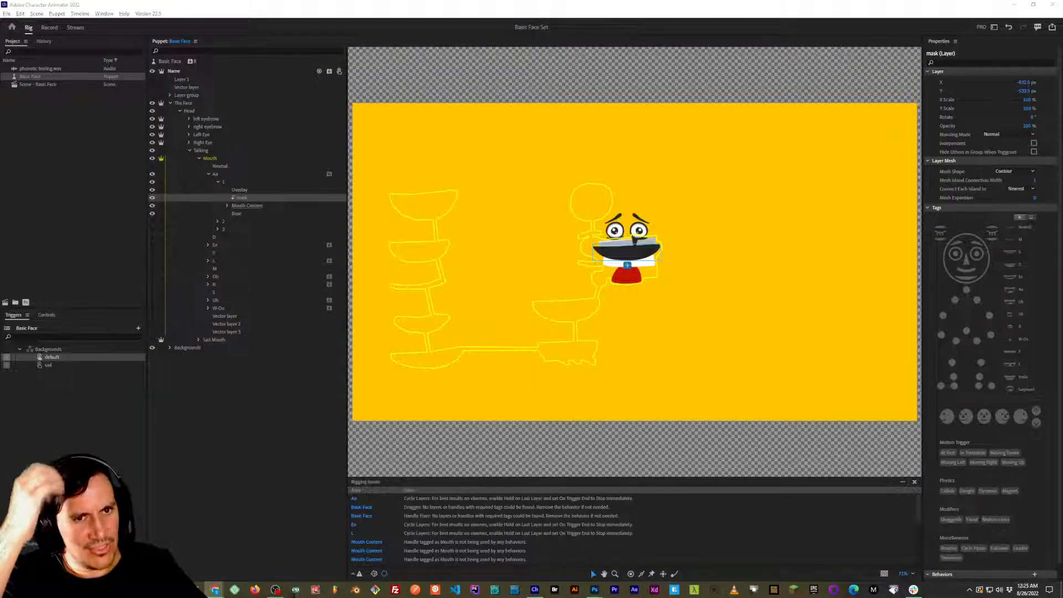
{"action": "left_click", "coordinate": [523, 156]}
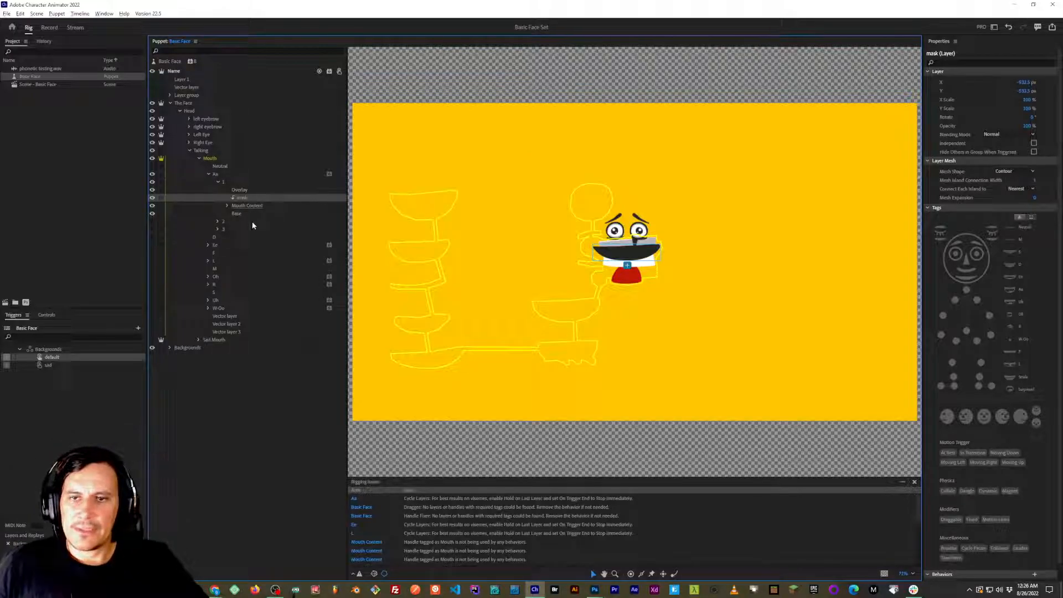
Examine the mask and the layers inside Mouth Content in Aa group 1, toggling Mouth Content's visibility off and on.
{"action": "left_click", "coordinate": [227, 206]}
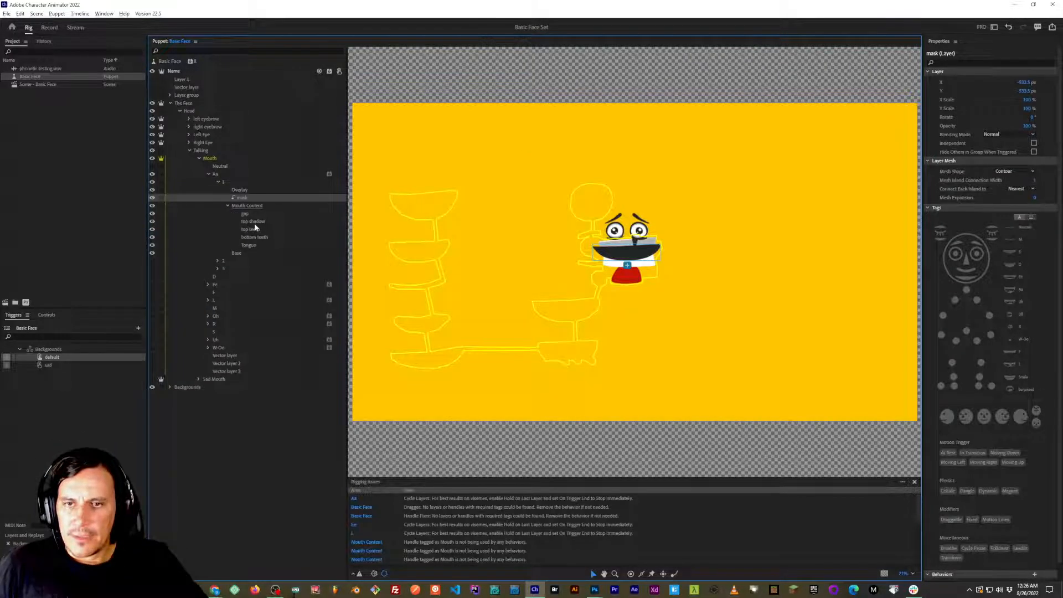
{"action": "left_click", "coordinate": [252, 215]}
{"action": "left_click", "coordinate": [254, 221]}
{"action": "left_click", "coordinate": [255, 229]}
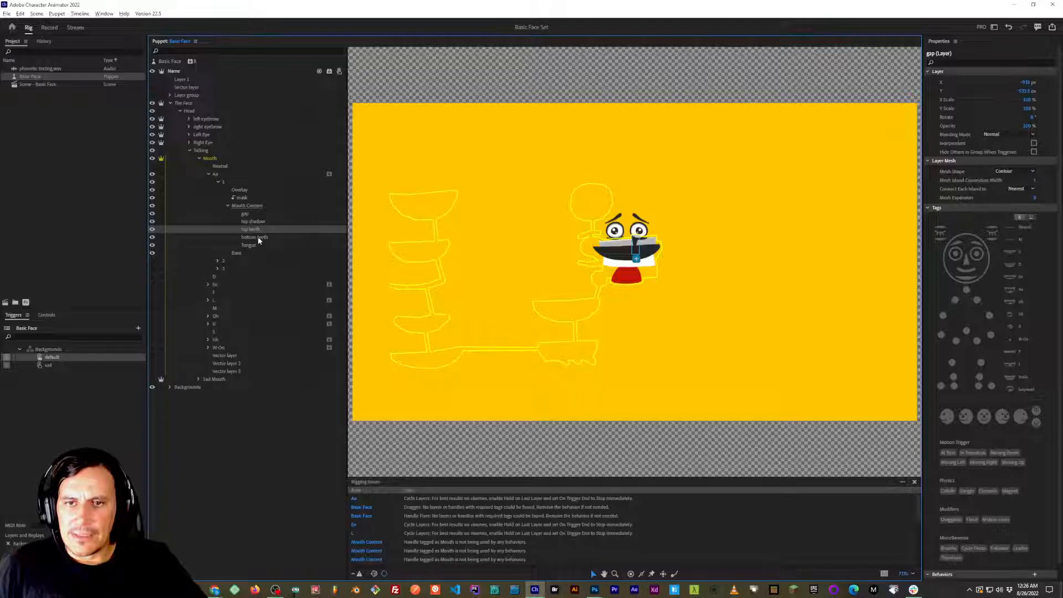
{"action": "left_click", "coordinate": [258, 238]}
{"action": "left_click", "coordinate": [248, 207]}
{"action": "left_click", "coordinate": [247, 198]}
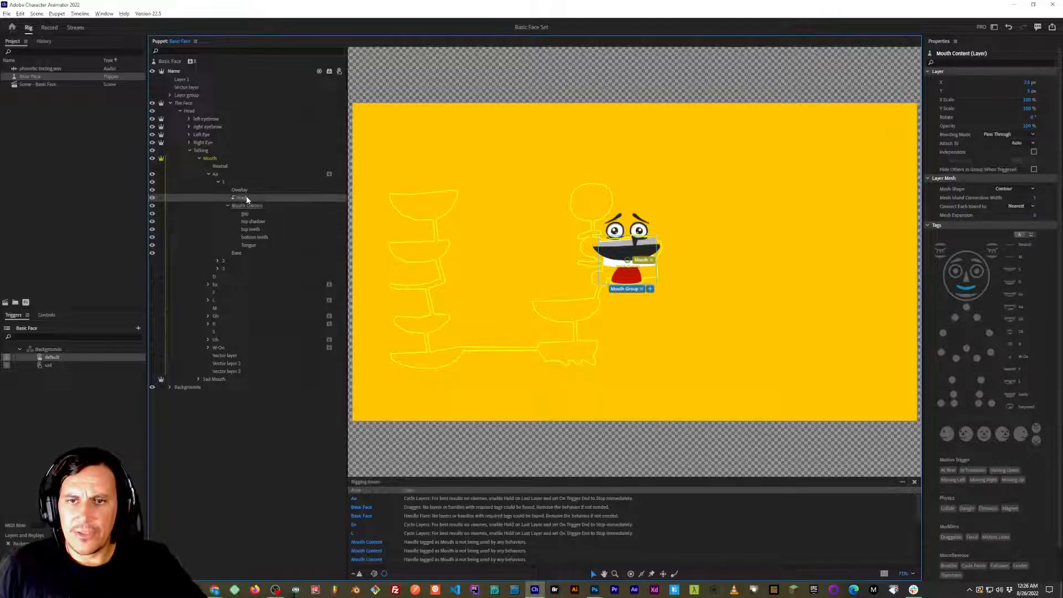
{"action": "left_click", "coordinate": [248, 207]}
{"action": "left_click", "coordinate": [227, 206]}
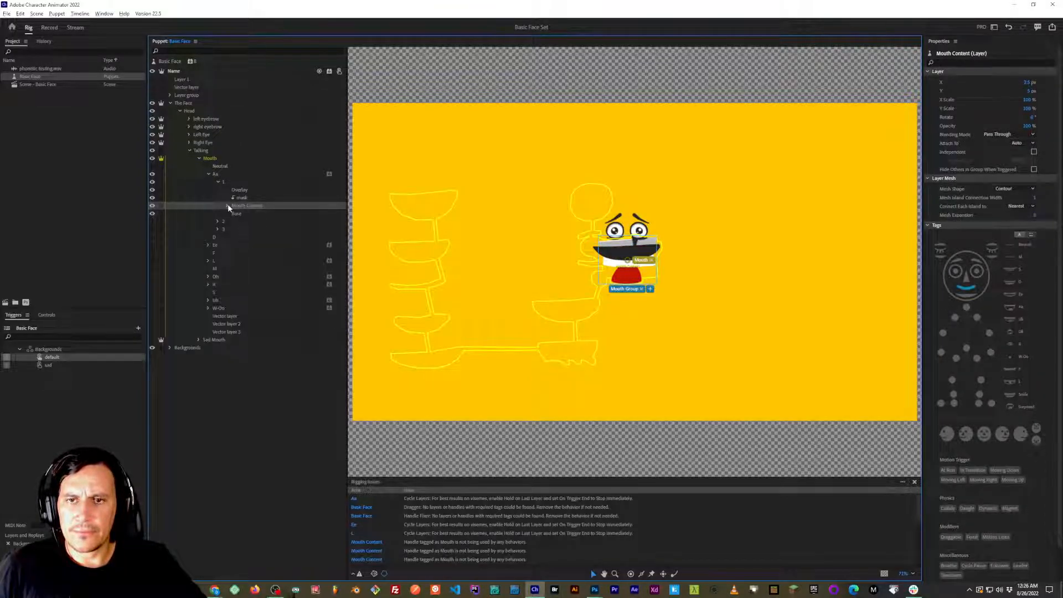
{"action": "left_click", "coordinate": [152, 206]}
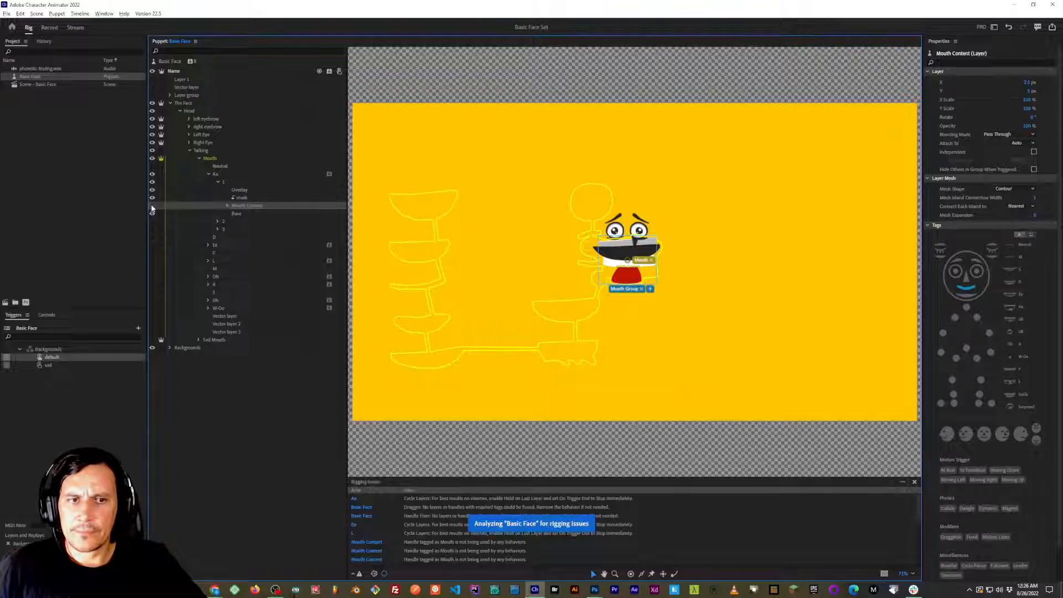
{"action": "left_click", "coordinate": [152, 207]}
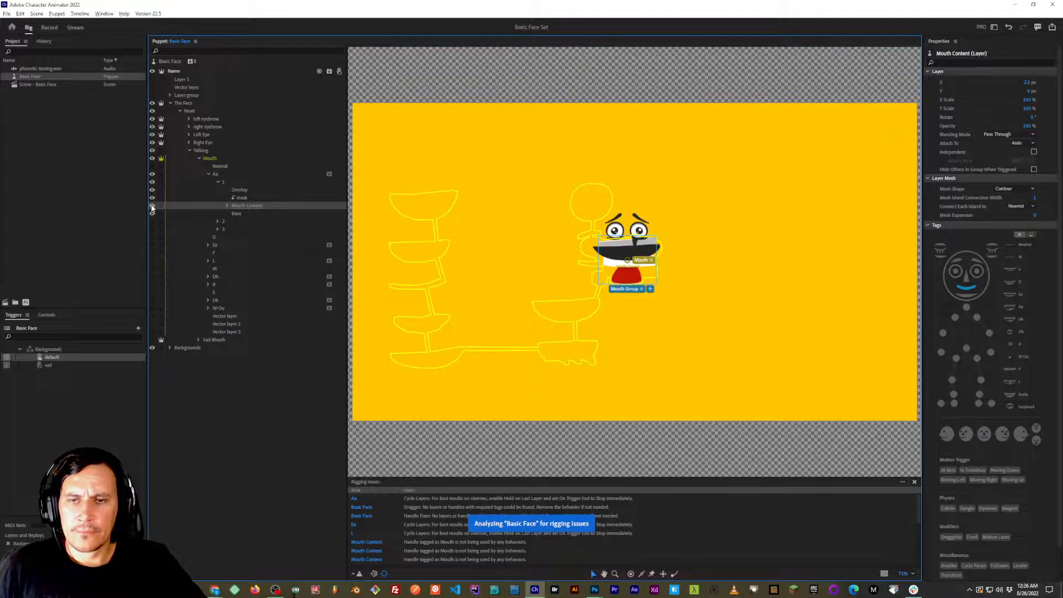
Release the clipping mask from the mask layer in Aa group 1.
{"action": "left_click", "coordinate": [244, 199]}
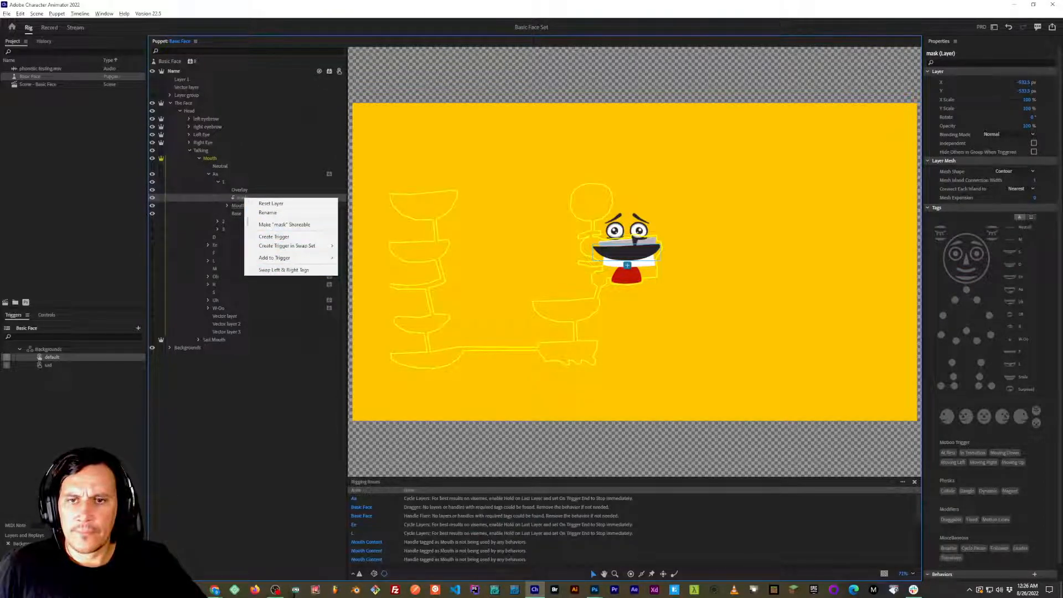
{"action": "left_click", "coordinate": [239, 200]}
{"action": "left_click", "coordinate": [57, 13]}
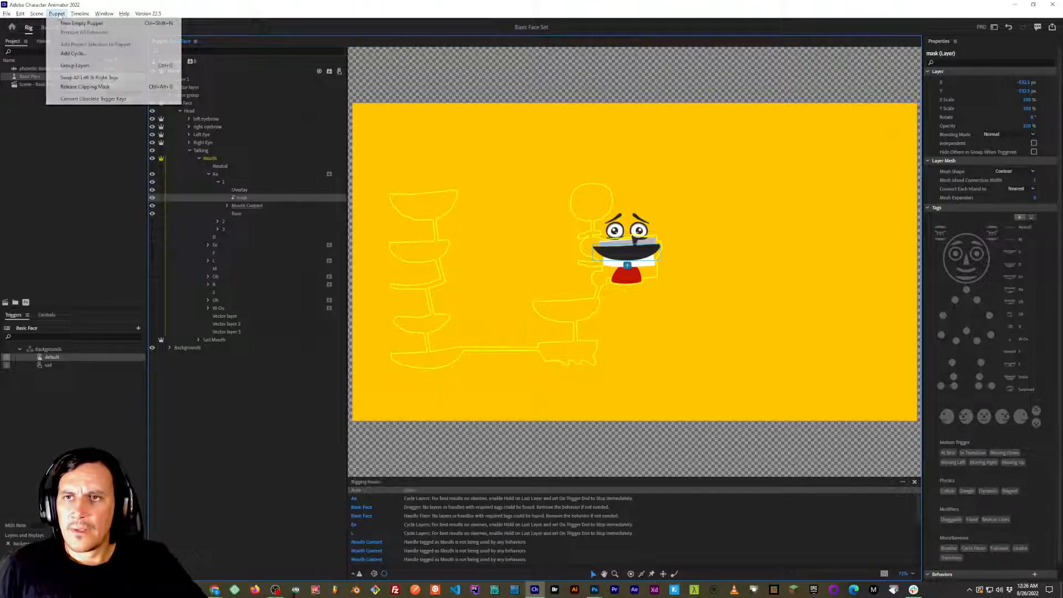
{"action": "left_click", "coordinate": [80, 13]}
{"action": "left_click", "coordinate": [54, 14]}
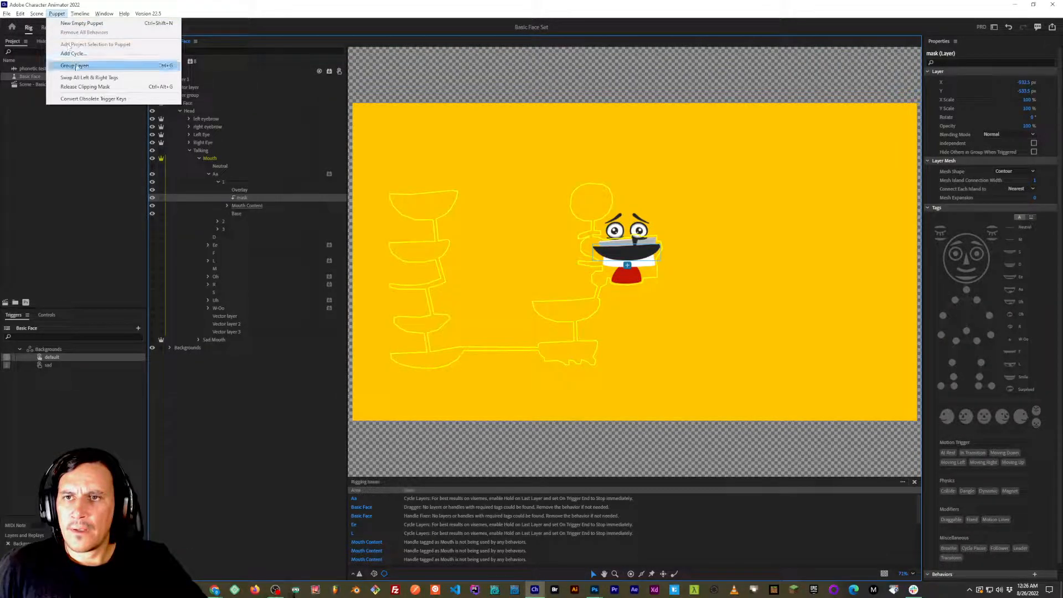
{"action": "left_click", "coordinate": [86, 87]}
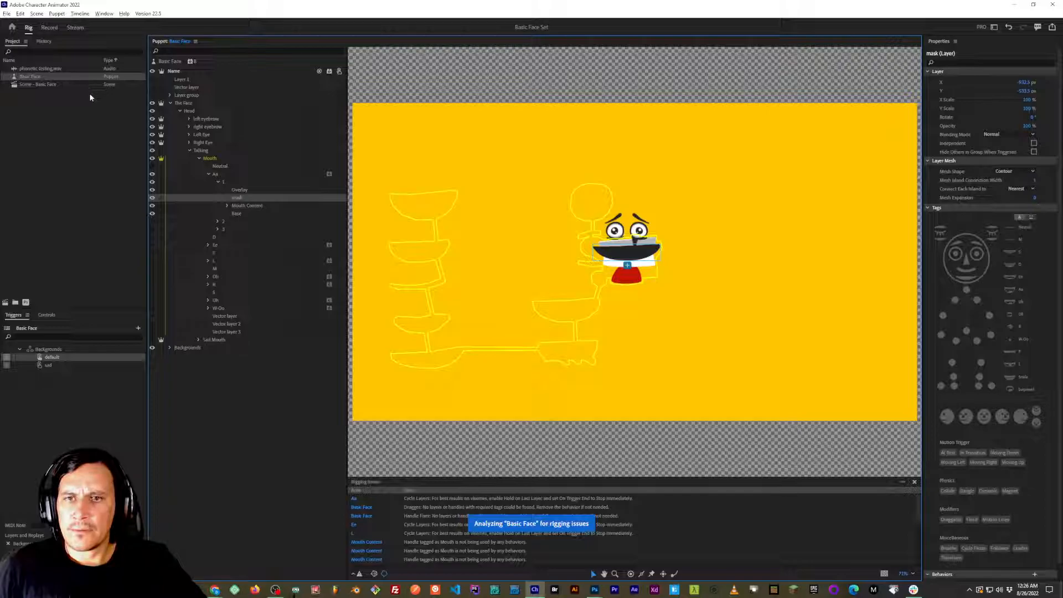
Create the clipping mask again with the mask layer above Mouth Content in Aa group 1.
{"action": "left_click", "coordinate": [244, 206]}
{"action": "left_click", "coordinate": [244, 198]}
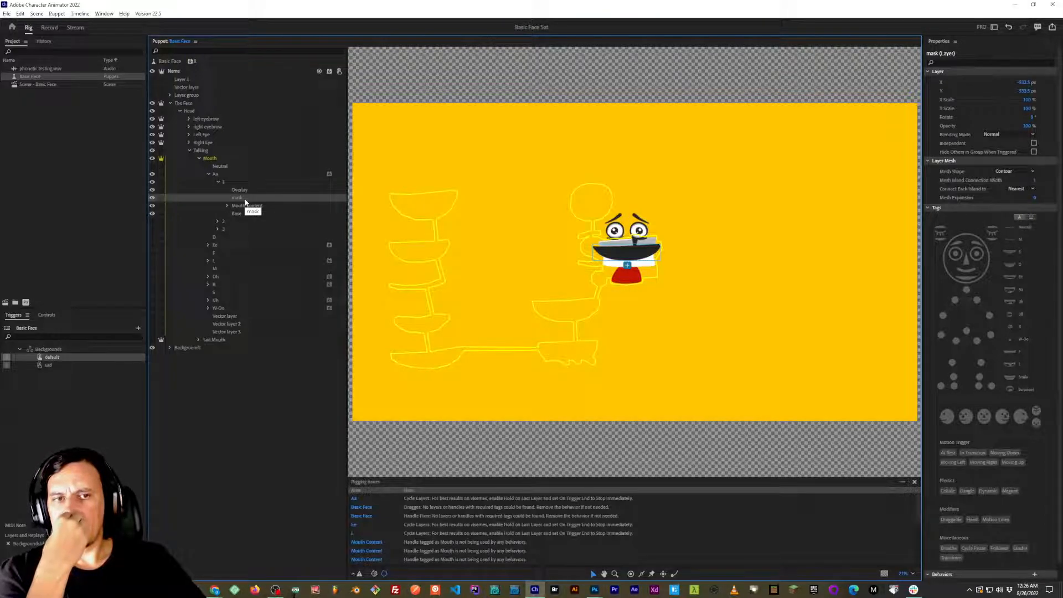
{"action": "left_click", "coordinate": [80, 13]}
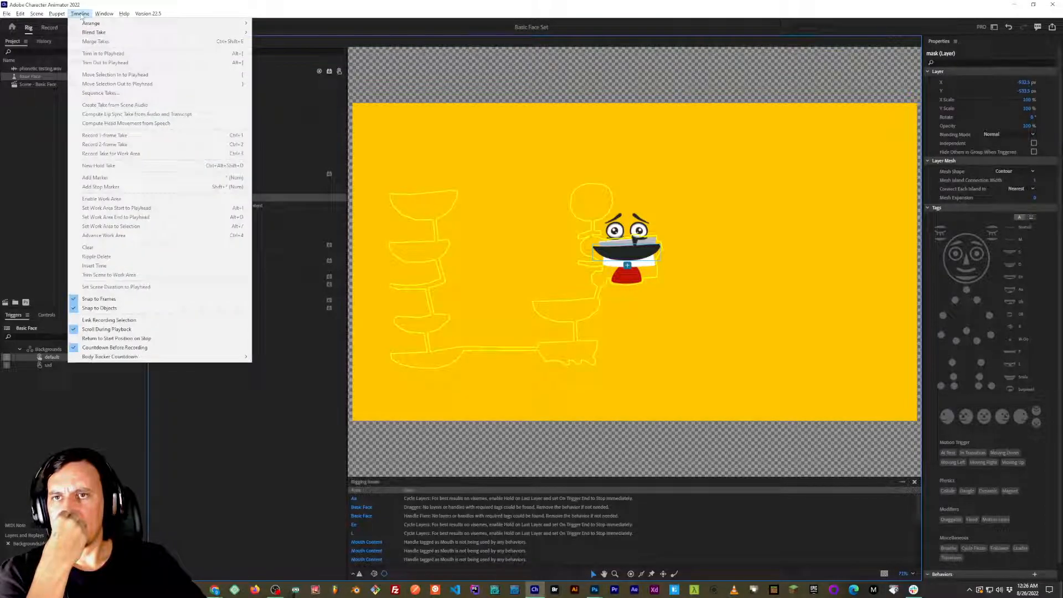
{"action": "mouse_move", "coordinate": [64, 17]}
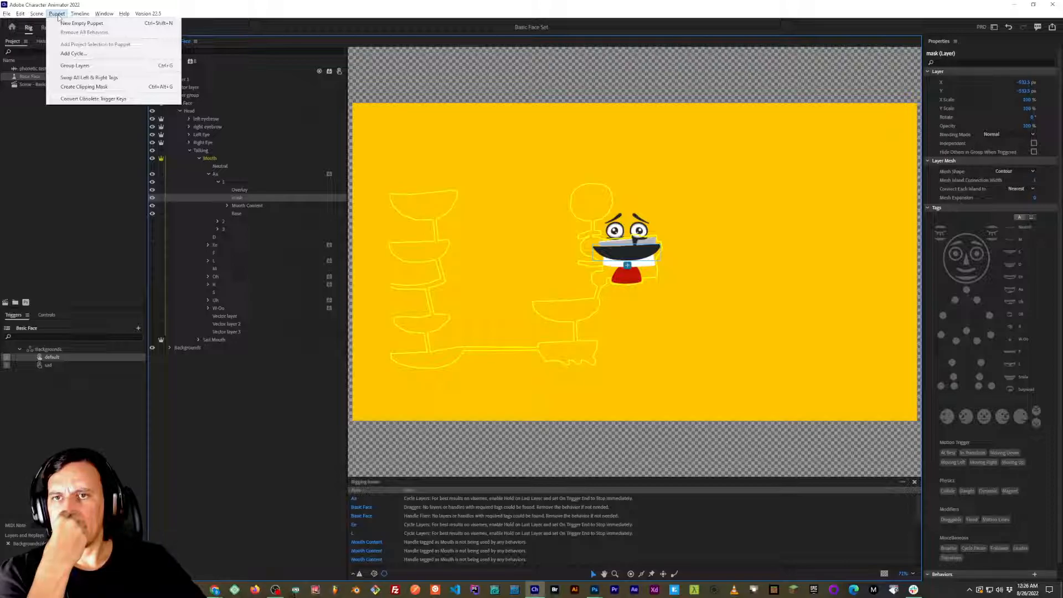
{"action": "left_click", "coordinate": [57, 15]}
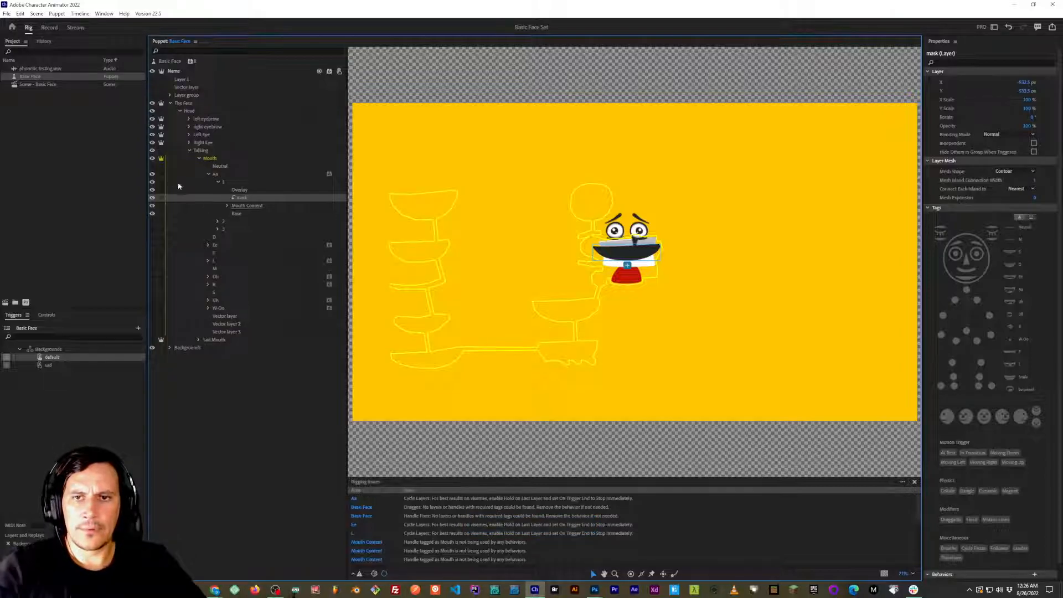
Examine the layers inside Mouth Content and compare them with the mask and Overlay layers in Aa group 1.
{"action": "left_click", "coordinate": [229, 205]}
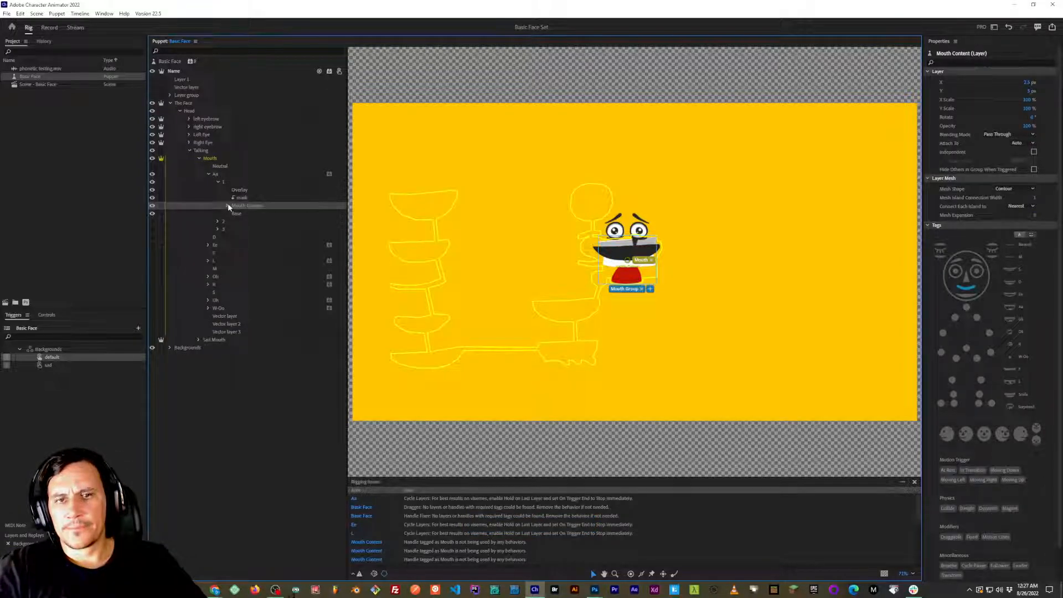
{"action": "left_click", "coordinate": [227, 206]}
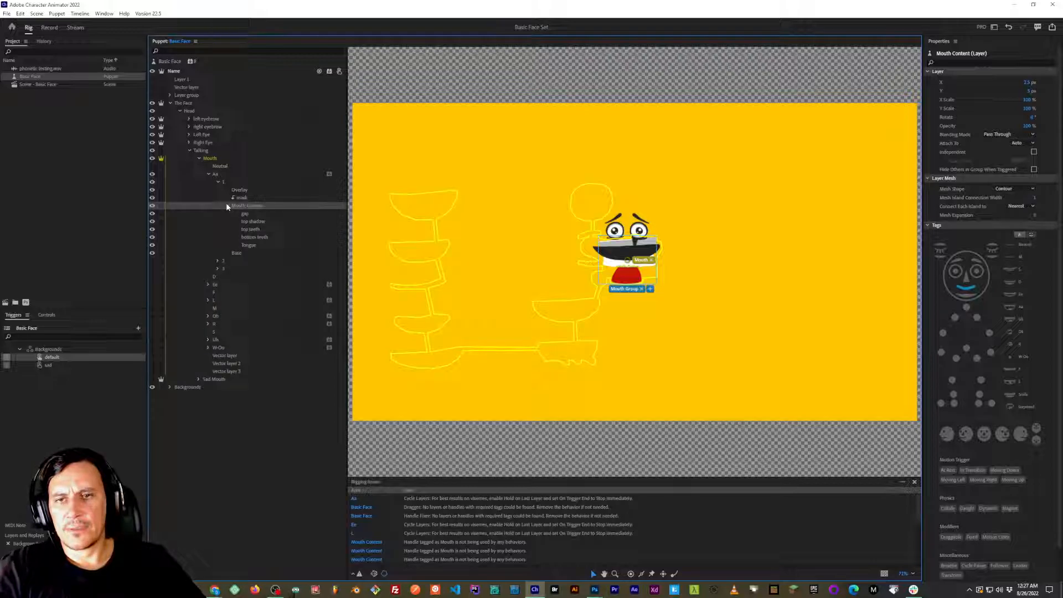
{"action": "left_click", "coordinate": [227, 206]}
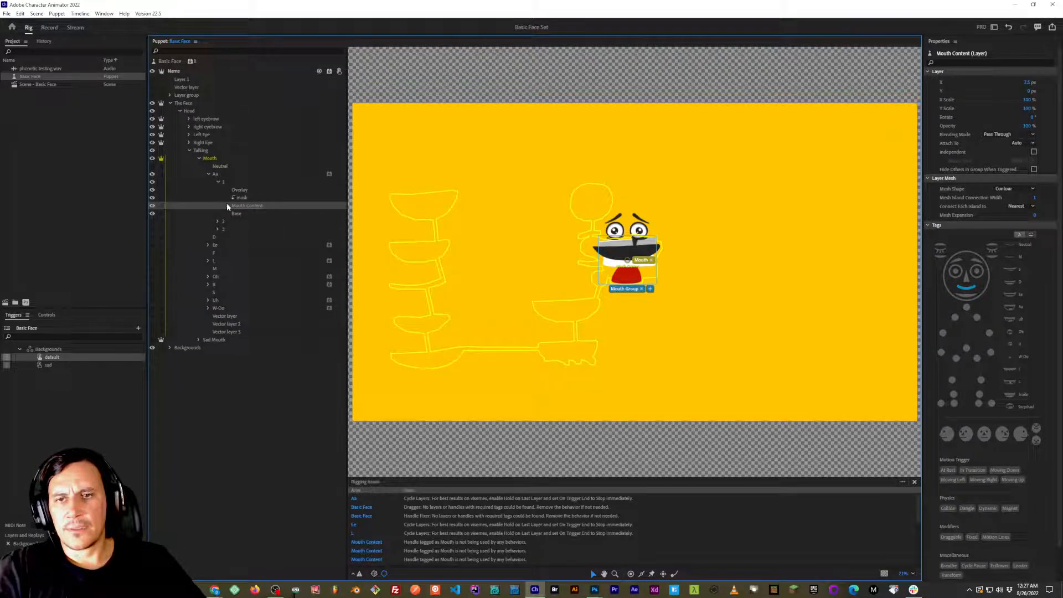
{"action": "left_click", "coordinate": [227, 206]}
{"action": "left_click", "coordinate": [256, 213]}
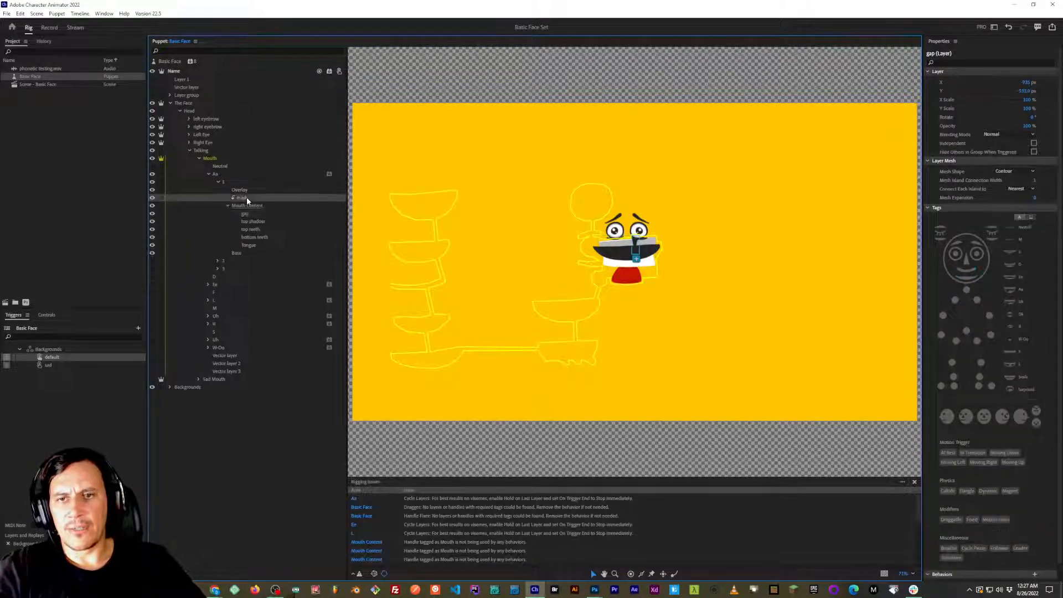
{"action": "left_click", "coordinate": [254, 222]}
{"action": "left_click", "coordinate": [257, 229]}
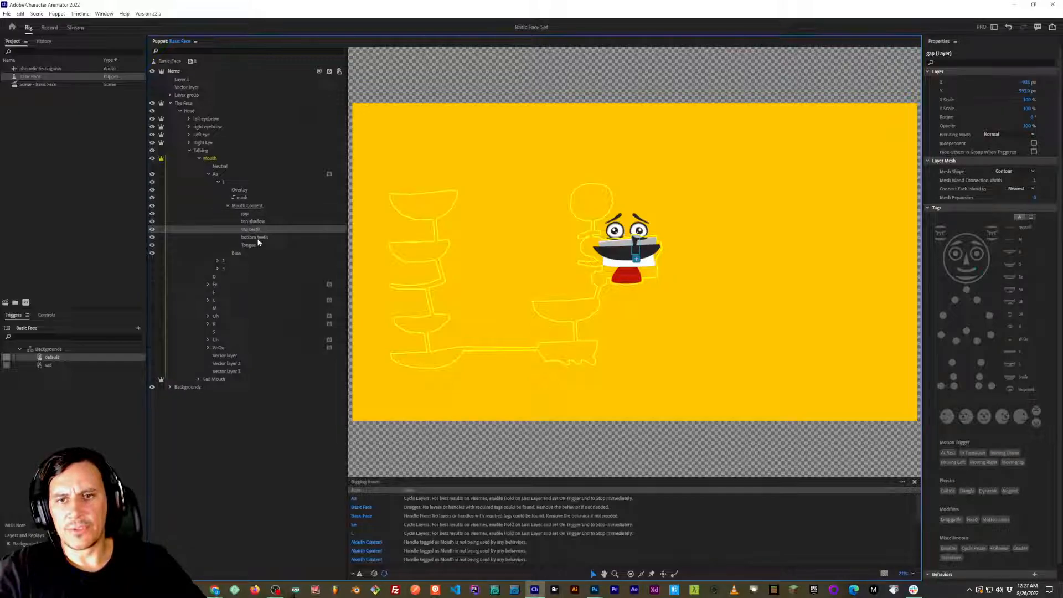
{"action": "left_click", "coordinate": [257, 237]}
{"action": "left_click", "coordinate": [257, 244]}
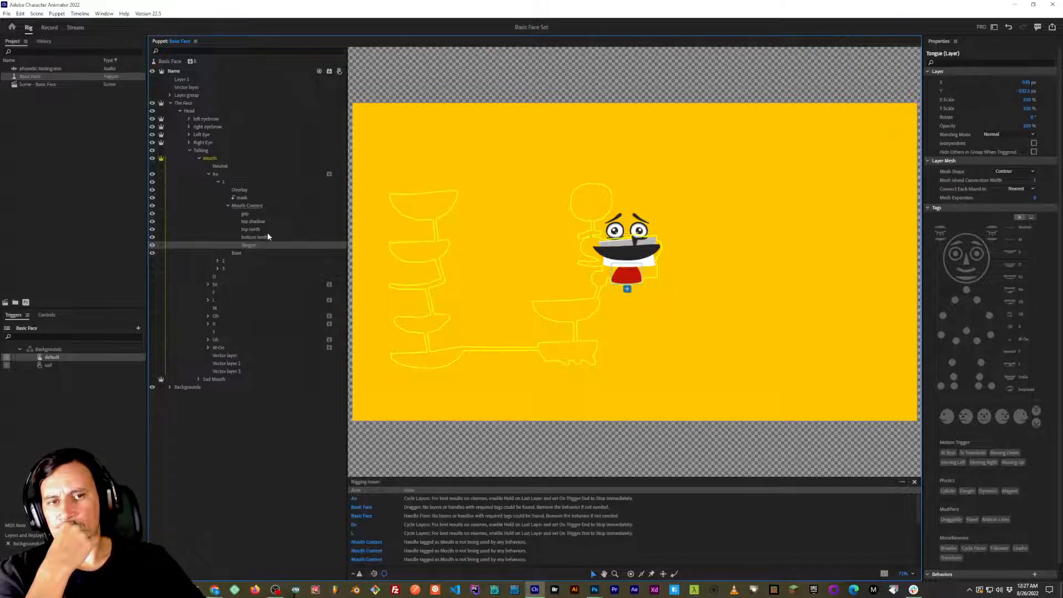
{"action": "left_click", "coordinate": [247, 204]}
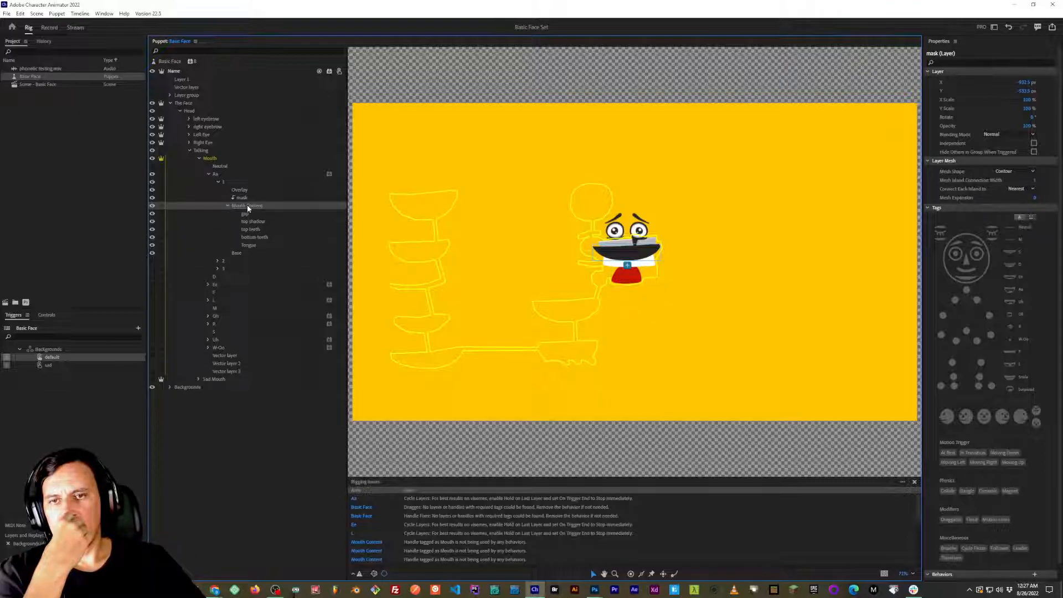
{"action": "left_click", "coordinate": [244, 191]}
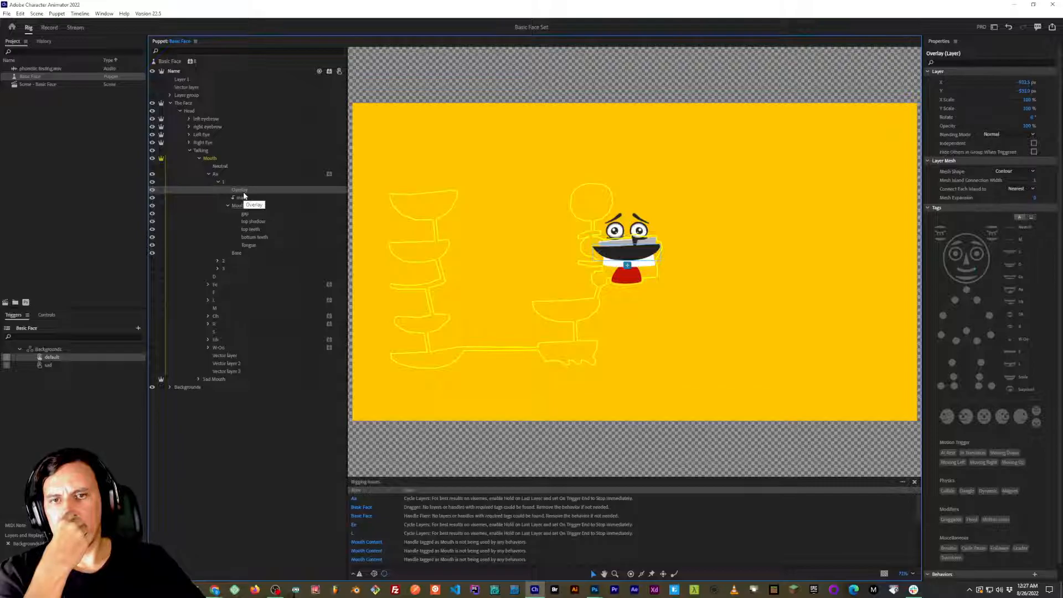
{"action": "left_click", "coordinate": [247, 206]}
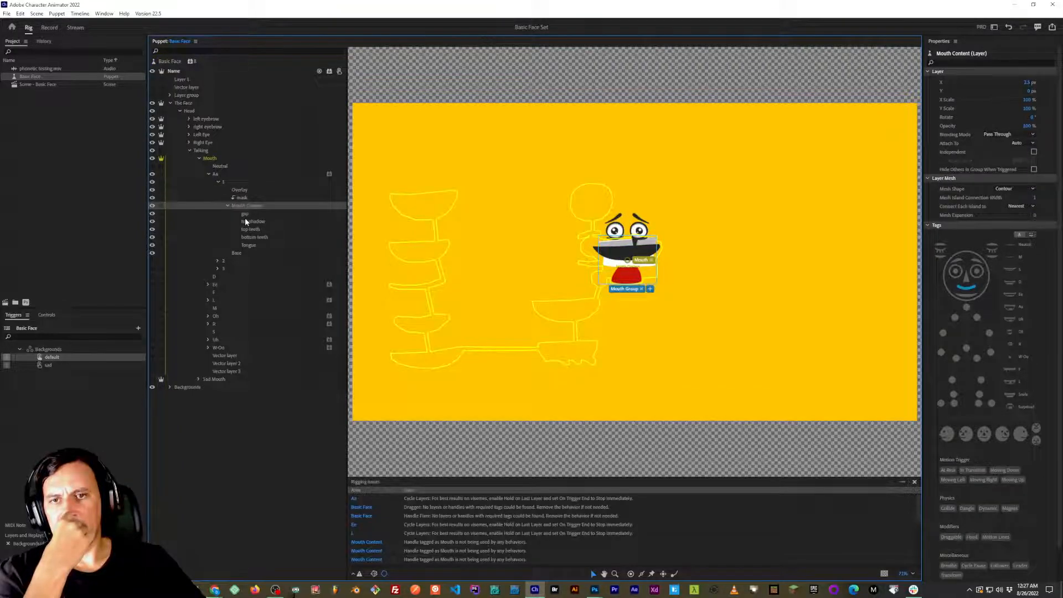
{"action": "left_click", "coordinate": [242, 198]}
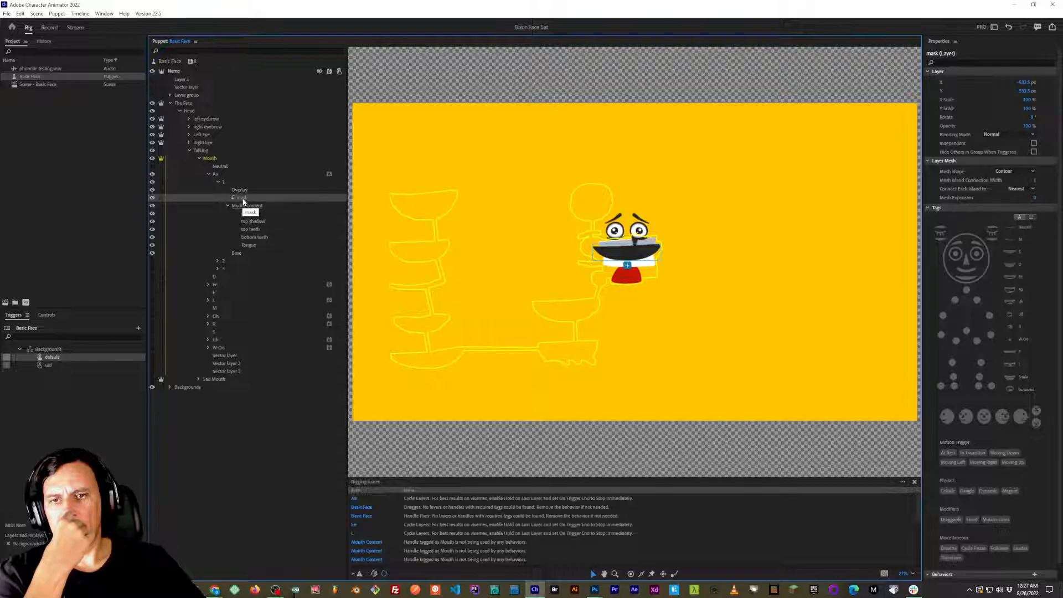
{"action": "mouse_move", "coordinate": [246, 204]}
{"action": "left_mouse_down"}
{"action": "mouse_move", "coordinate": [247, 191]}
{"action": "mouse_move", "coordinate": [246, 213]}
{"action": "mouse_move", "coordinate": [244, 200]}
{"action": "left_mouse_up"}
{"action": "left_click", "coordinate": [250, 208]}
Switch to Basic Face.psd in Photoshop and make the mask layer in Aa group 1 visible.
{"action": "key", "text": "alt+Tab"}
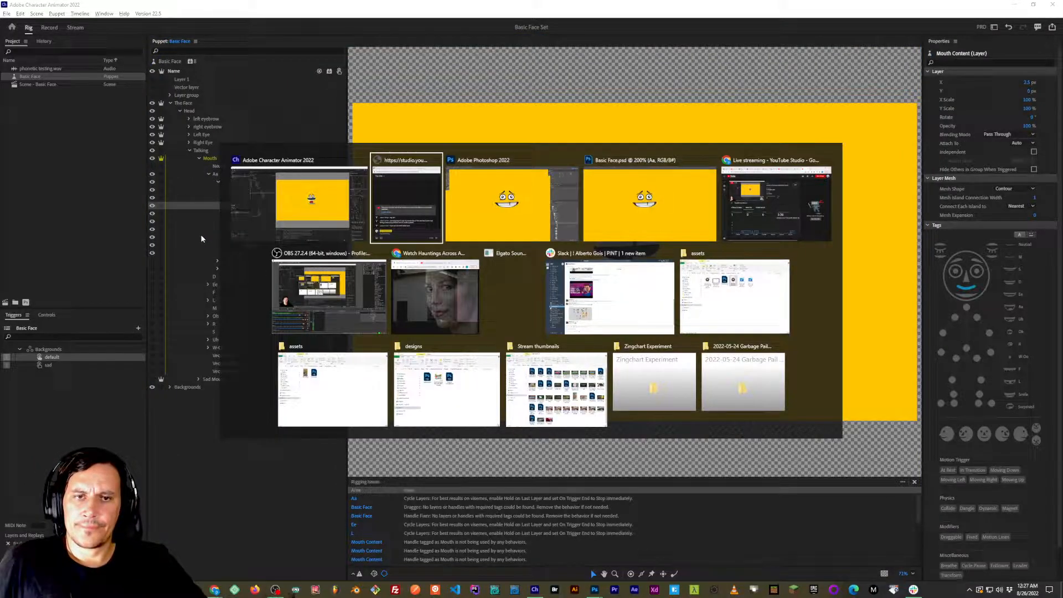
{"action": "key", "text": "alt+shift+Tab"}
{"action": "key", "text": "alt+Tab"}
{"action": "key", "text": "alt+Tab"}
{"action": "key", "text": "alt+Tab"}
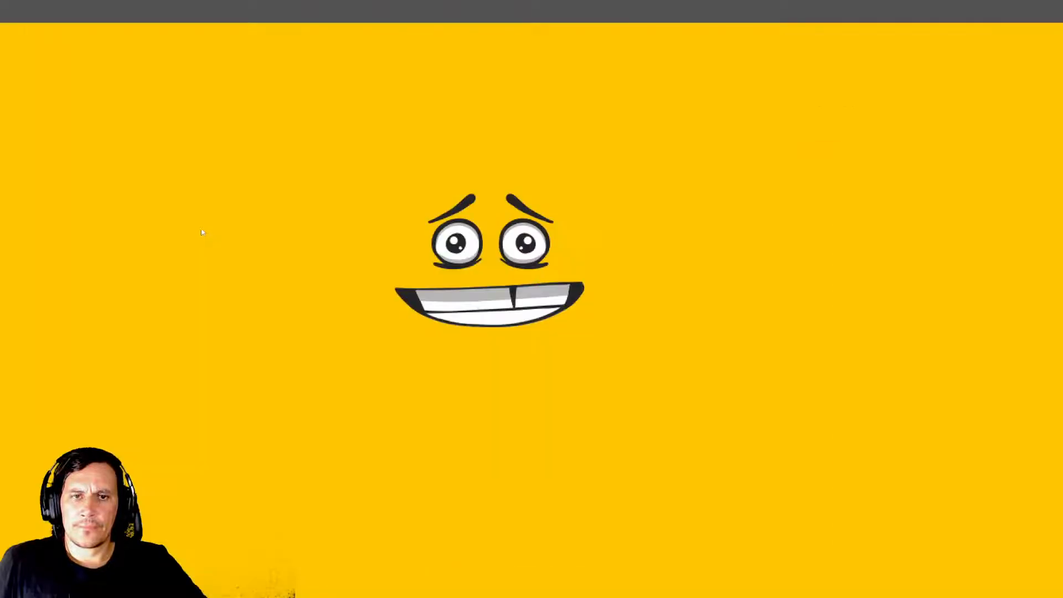
{"action": "left_click_drag", "start_coordinate": [474, 301], "coordinate": [434, 262]}
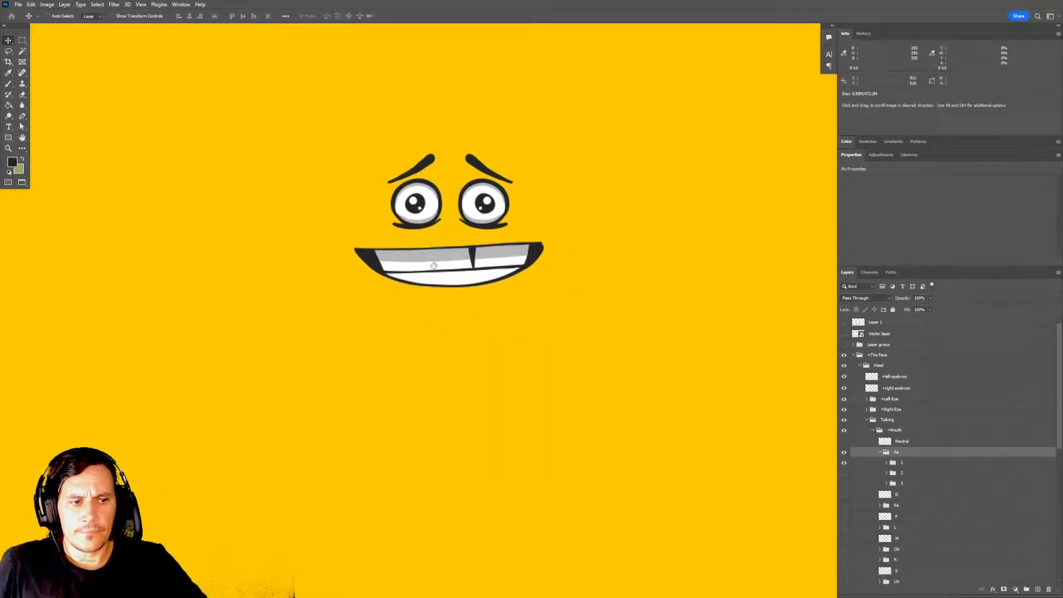
{"action": "left_click", "coordinate": [886, 462]}
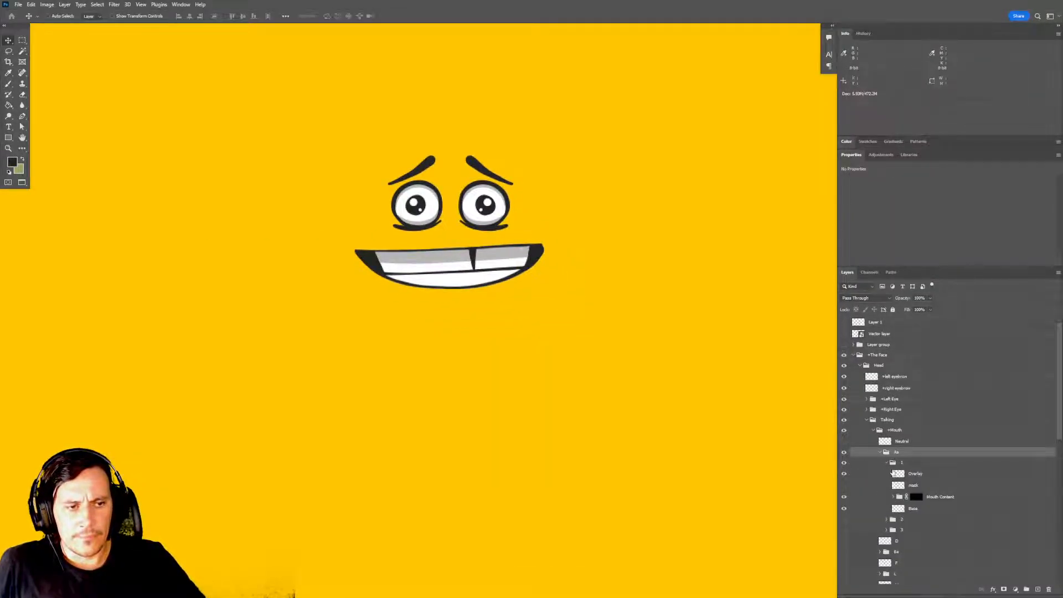
{"action": "scroll", "coordinate": [891, 472], "scroll_direction": "down", "scroll_amount": 2}
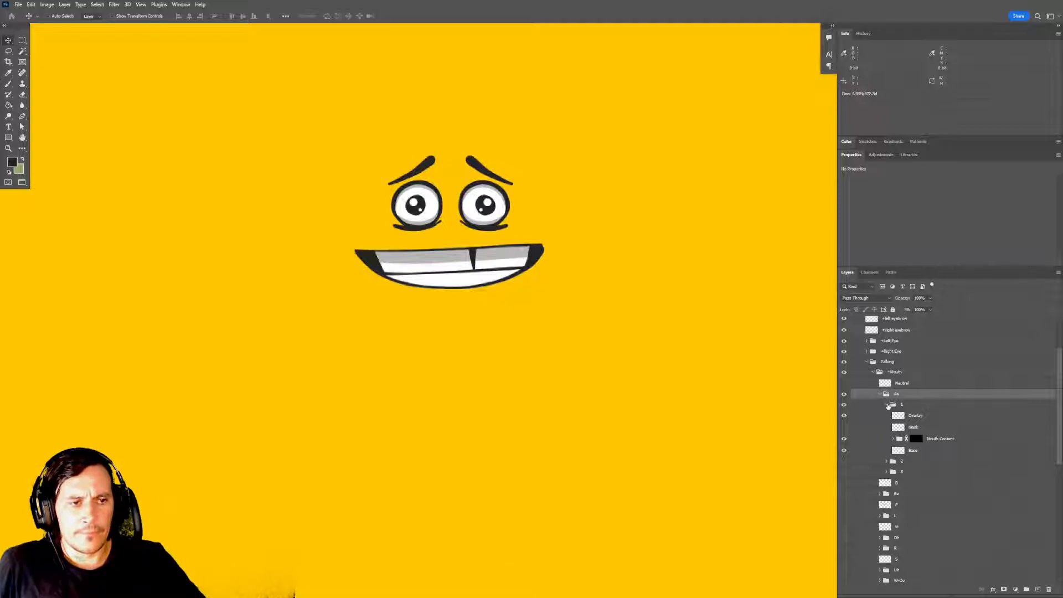
{"action": "left_click", "coordinate": [914, 428]}
{"action": "left_click", "coordinate": [844, 428]}
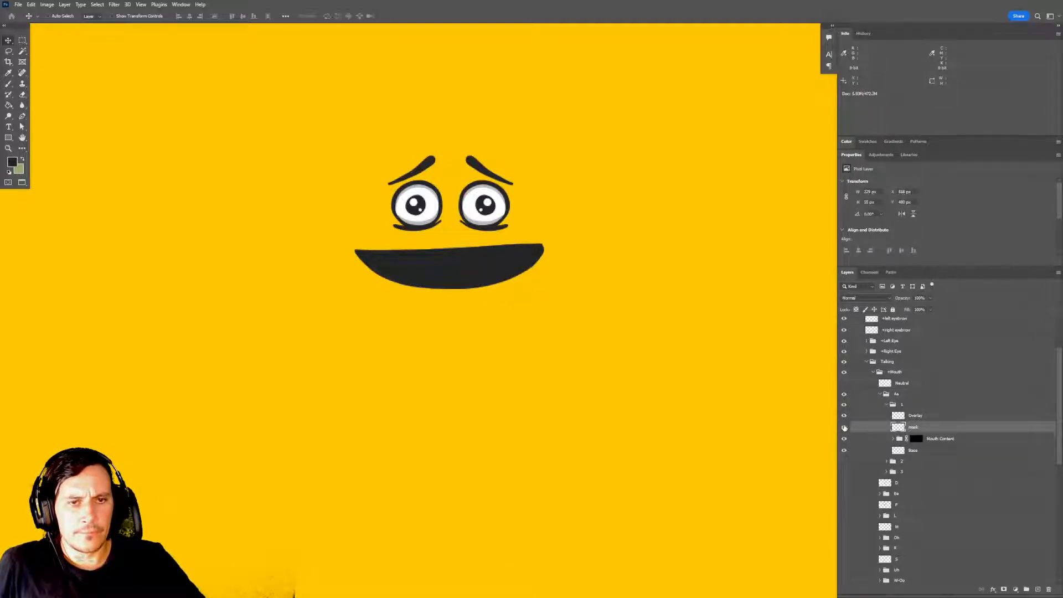
Move the mask layer into the Mouth Content group above the gap layer and save the document.
{"action": "scroll", "coordinate": [888, 419], "scroll_direction": "down", "scroll_amount": 2}
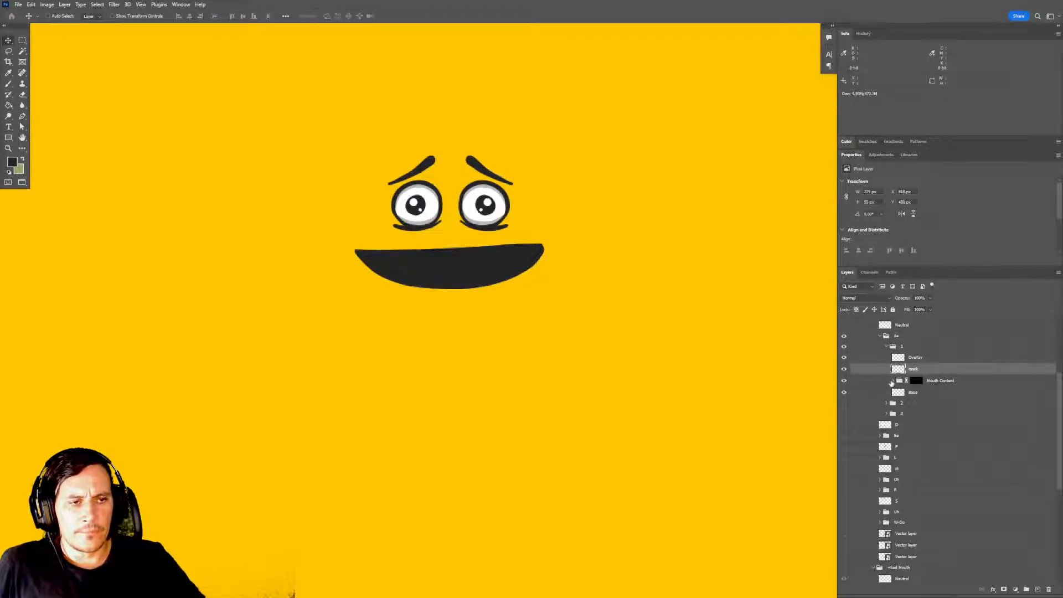
{"action": "left_click", "coordinate": [893, 381]}
{"action": "left_click_drag", "start_coordinate": [927, 371], "coordinate": [926, 386]}
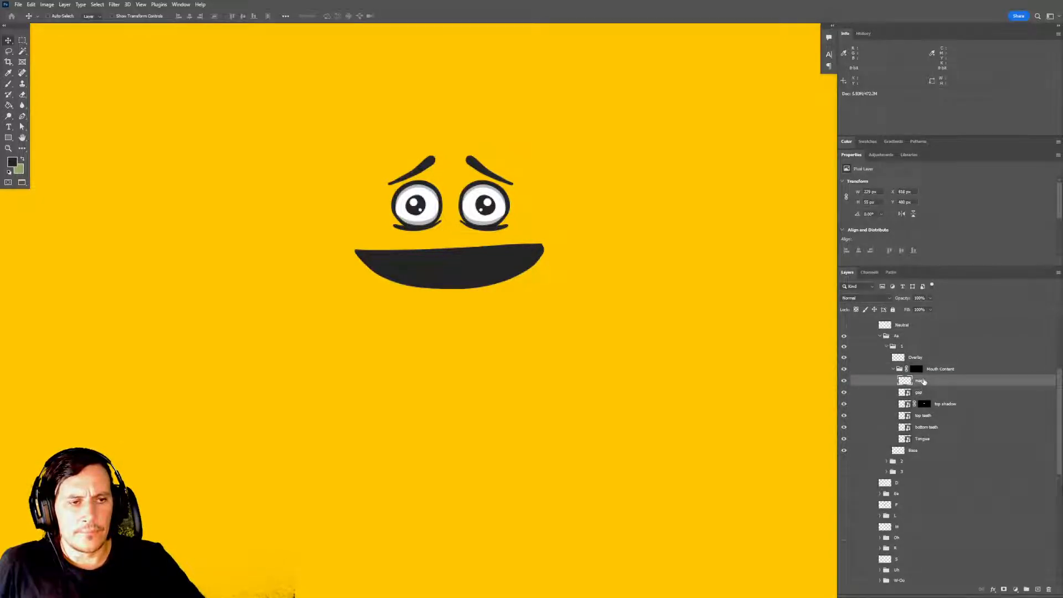
{"action": "key", "text": "ctrl+s"}
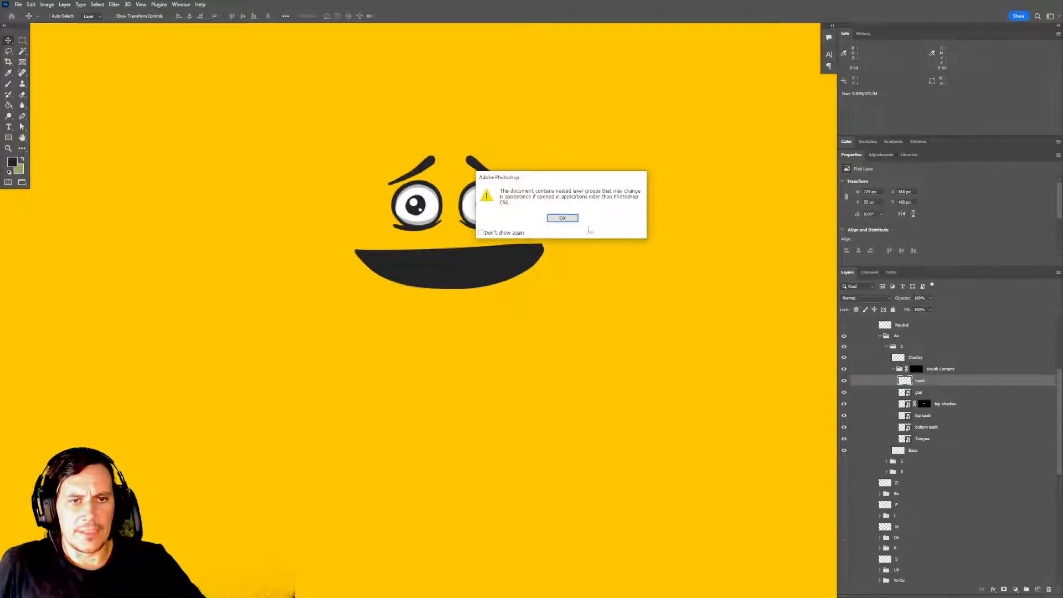
{"action": "left_click", "coordinate": [566, 220]}
Switch to Character Animator and create a clipping mask with the mask layer inside Mouth Content.
{"action": "key", "text": "alt+Tab"}
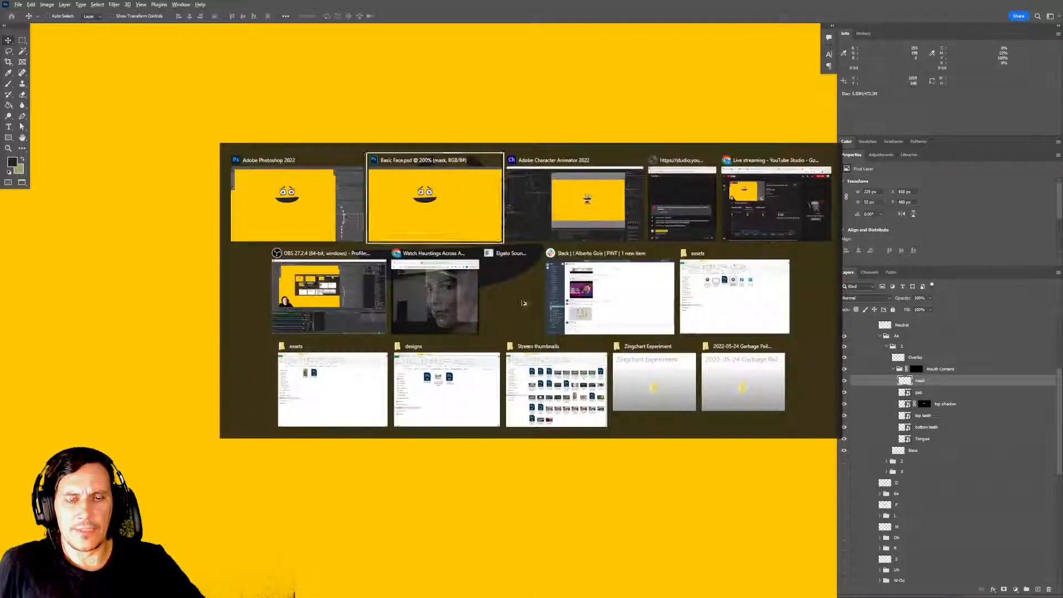
{"action": "key", "text": "alt+shift+Tab"}
{"action": "key", "text": "alt+Tab"}
{"action": "key", "text": "alt+Tab"}
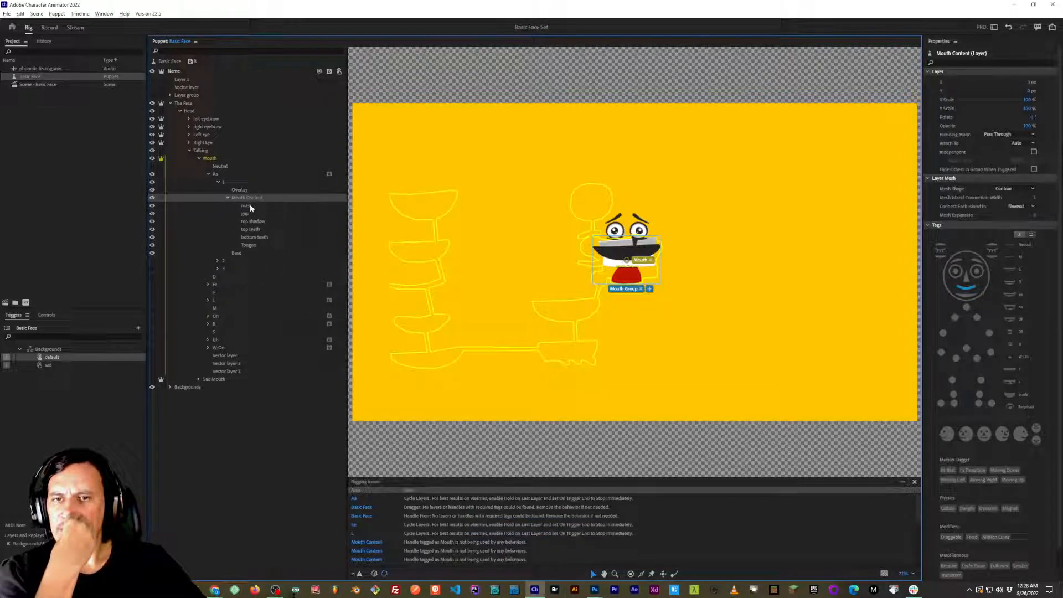
{"action": "left_click", "coordinate": [250, 205]}
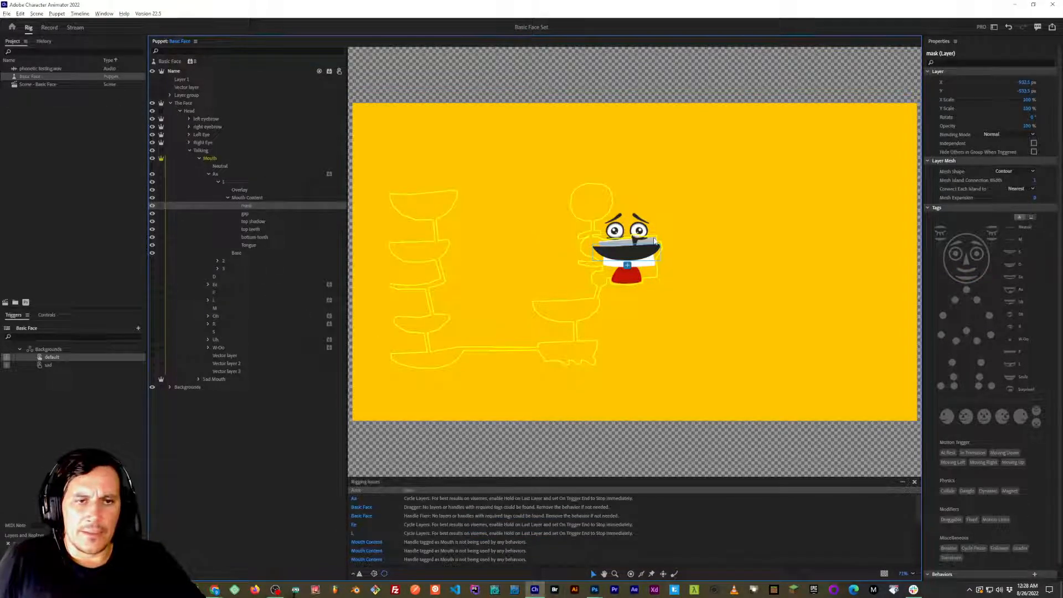
{"action": "scroll", "coordinate": [646, 252], "scroll_direction": "up", "scroll_amount": 5}
{"action": "scroll", "coordinate": [646, 252], "scroll_direction": "up", "scroll_amount": 5}
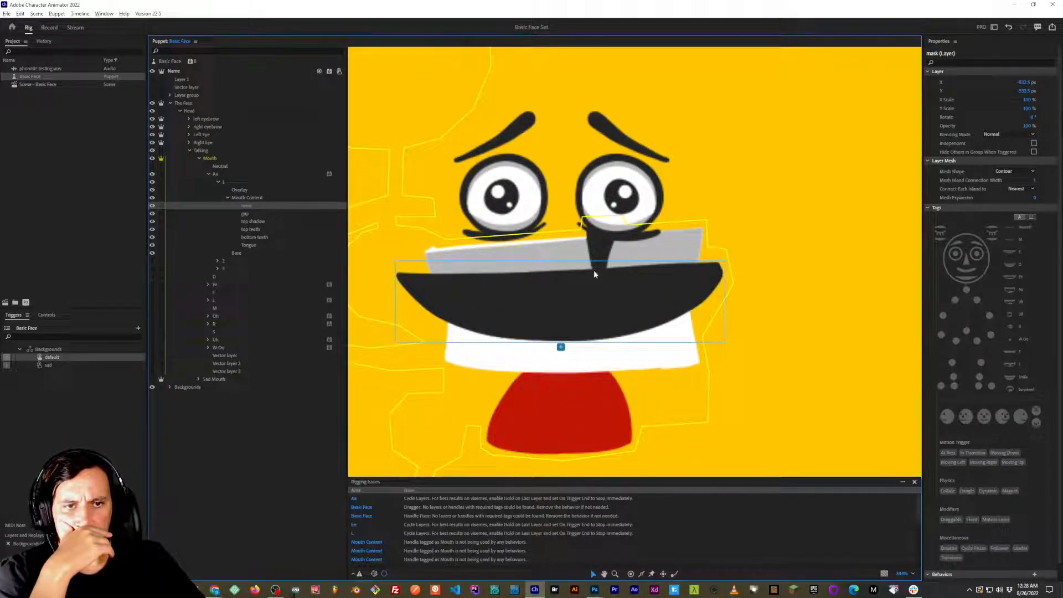
{"action": "left_click", "coordinate": [265, 209], "text": "alt"}
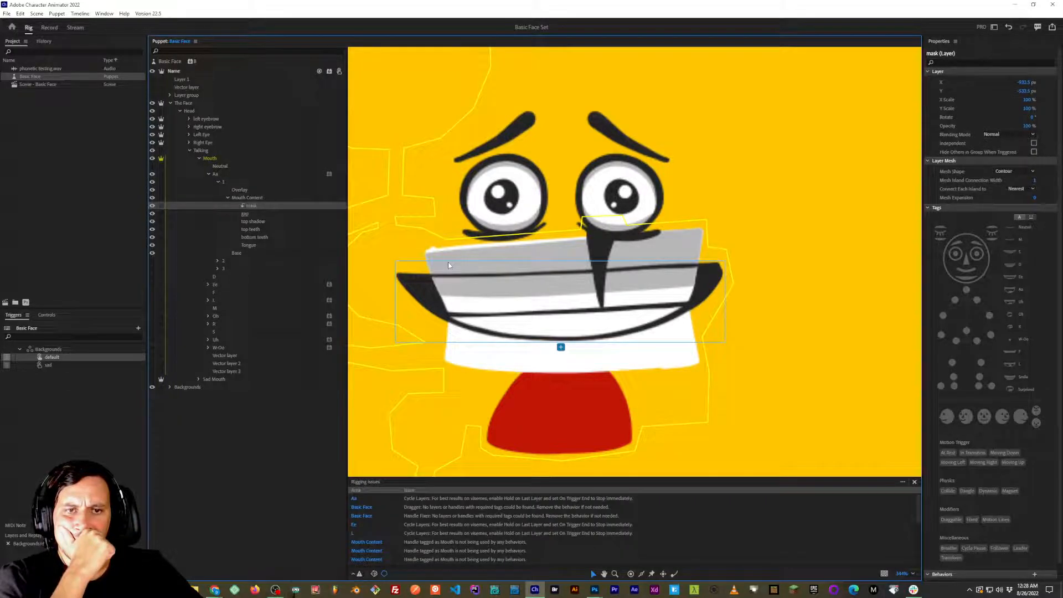
Check how the gap and top shadow layers are clipped by toggling each one's visibility off and on.
{"action": "left_click", "coordinate": [152, 214]}
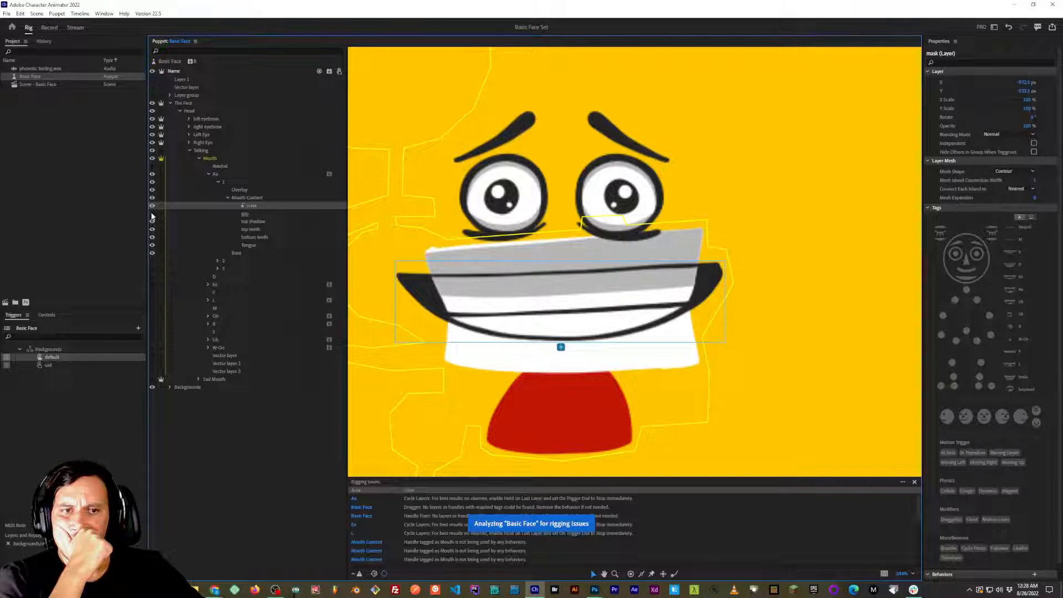
{"action": "left_click", "coordinate": [152, 214]}
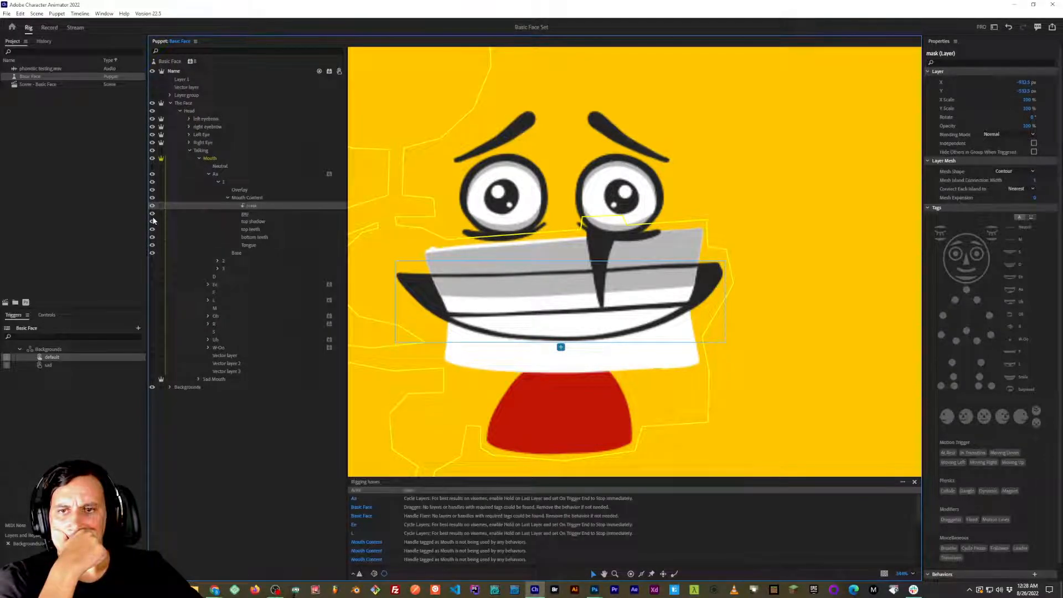
{"action": "left_click", "coordinate": [153, 221]}
{"action": "left_click", "coordinate": [153, 222]}
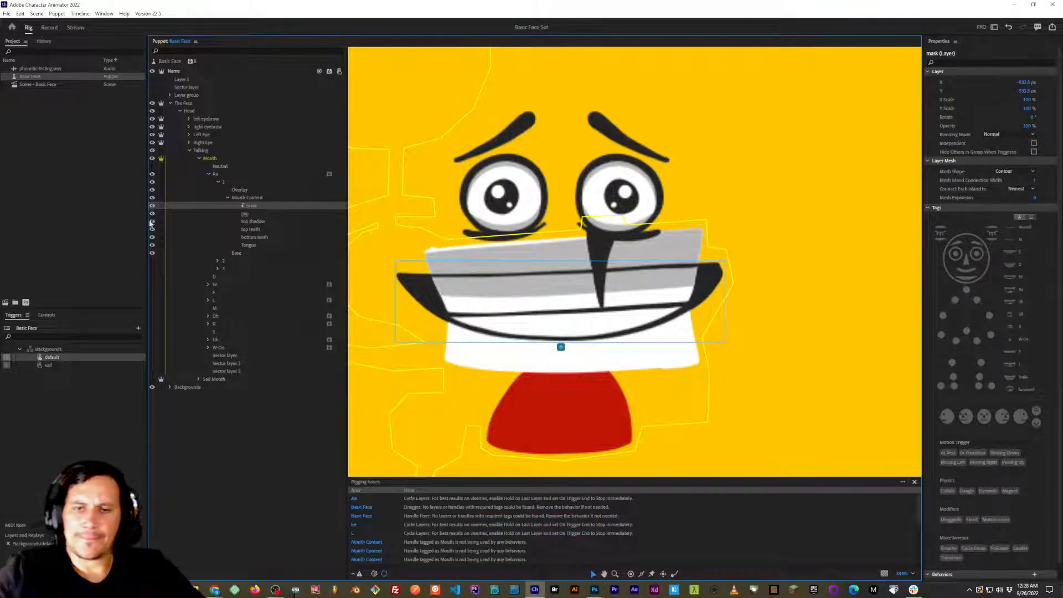
Switch to Photoshop, move the mask layer between top shadow and top teeth in the Mouth Content group, and save the document.
{"action": "key", "text": "alt+Tab"}
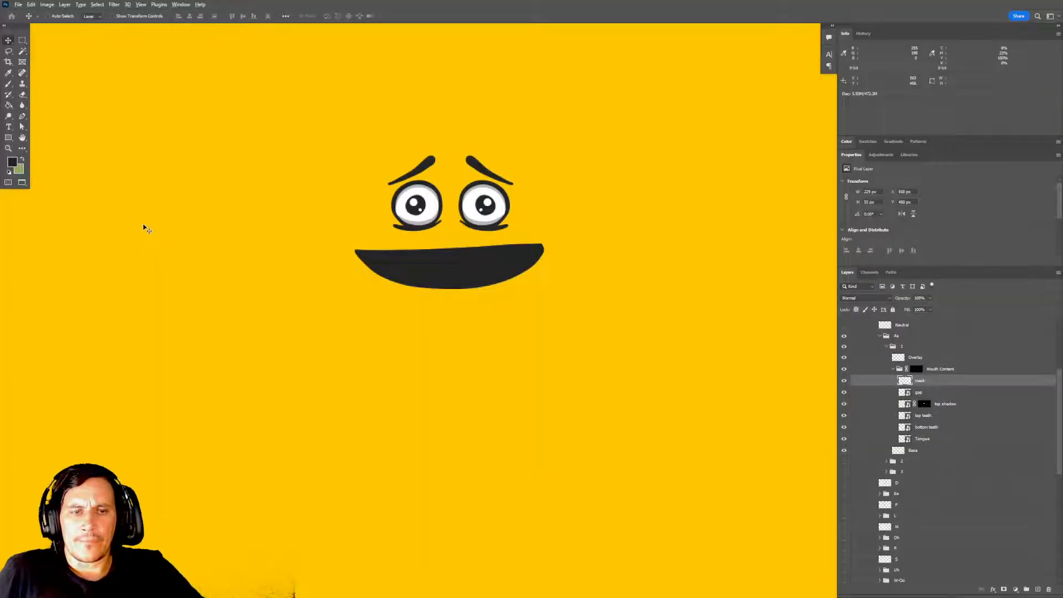
{"action": "key", "text": "alt+Tab"}
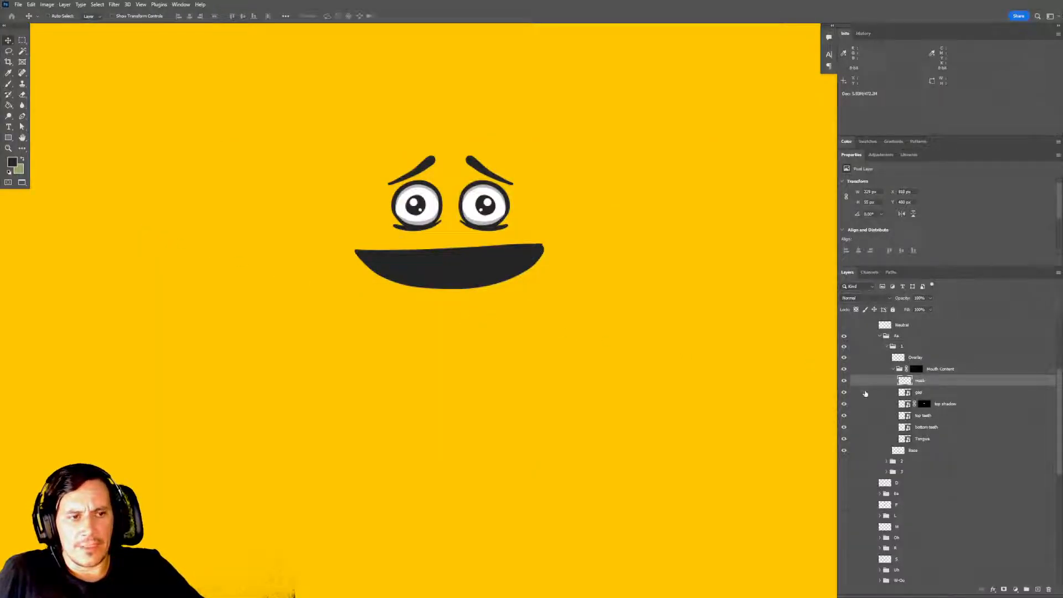
{"action": "left_click", "coordinate": [923, 405]}
{"action": "left_click", "coordinate": [919, 393]}
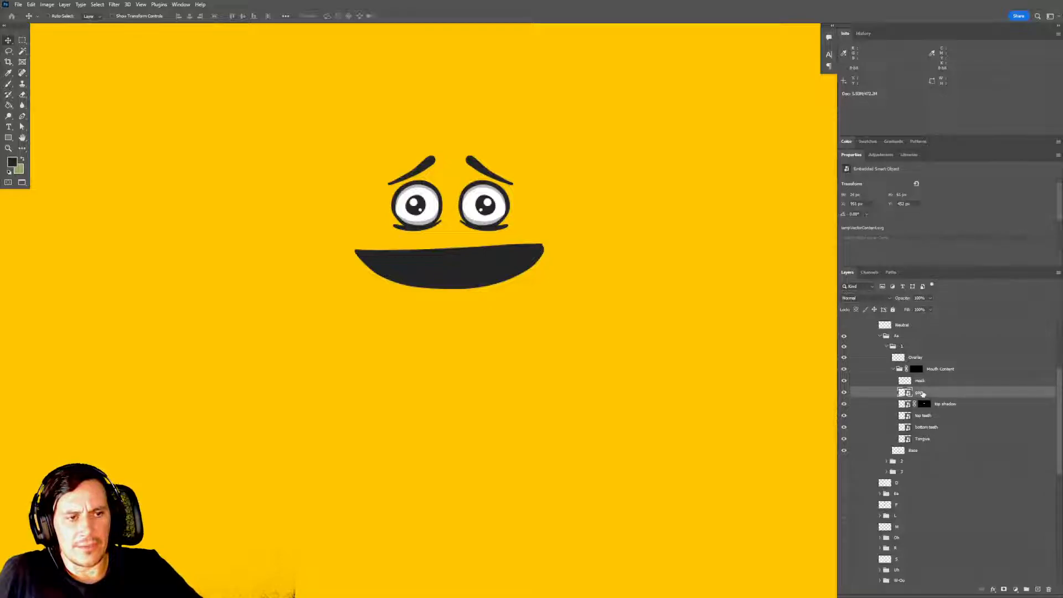
{"action": "left_click", "coordinate": [924, 380]}
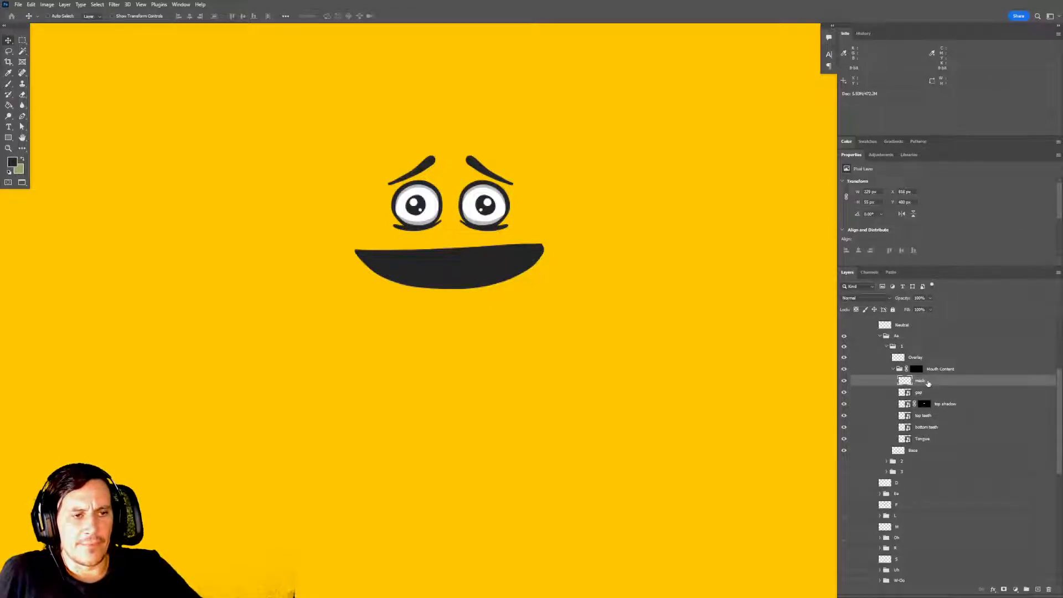
{"action": "left_click_drag", "start_coordinate": [929, 383], "coordinate": [930, 411]}
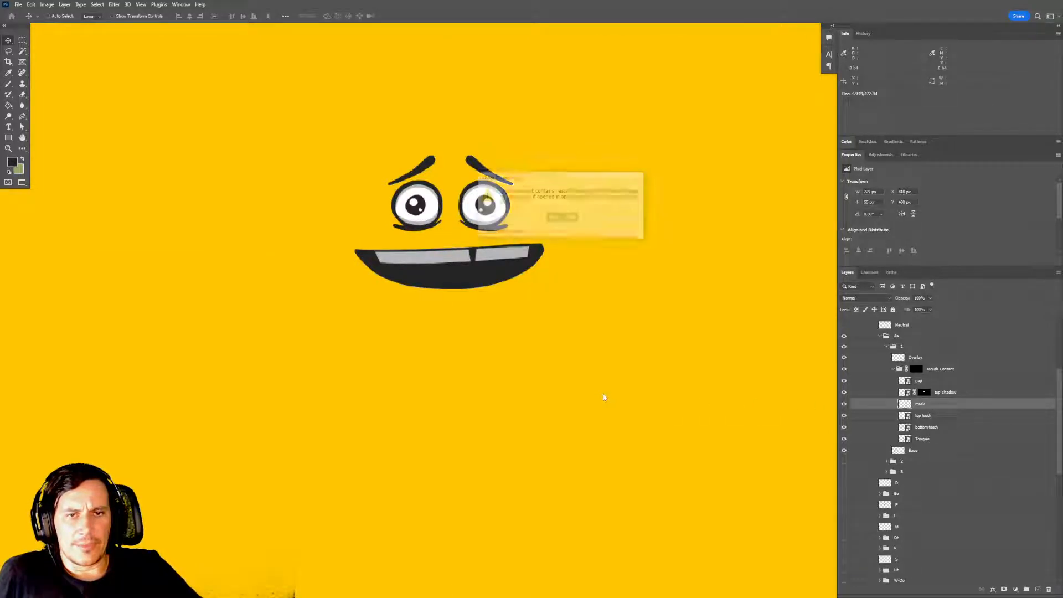
{"action": "left_click", "coordinate": [562, 216]}
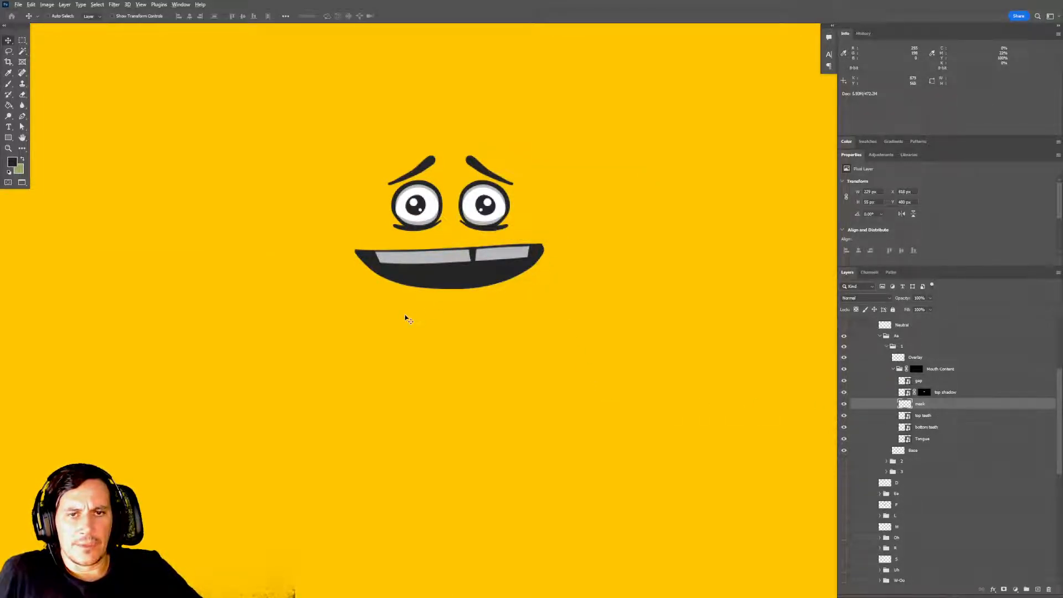
Switch to Character Animator and check the clipping of the top shadow and top teeth layers by toggling their visibility off and on.
{"action": "key", "text": "alt+Tab"}
{"action": "key", "text": "Tab"}
{"action": "key", "text": "Tab"}
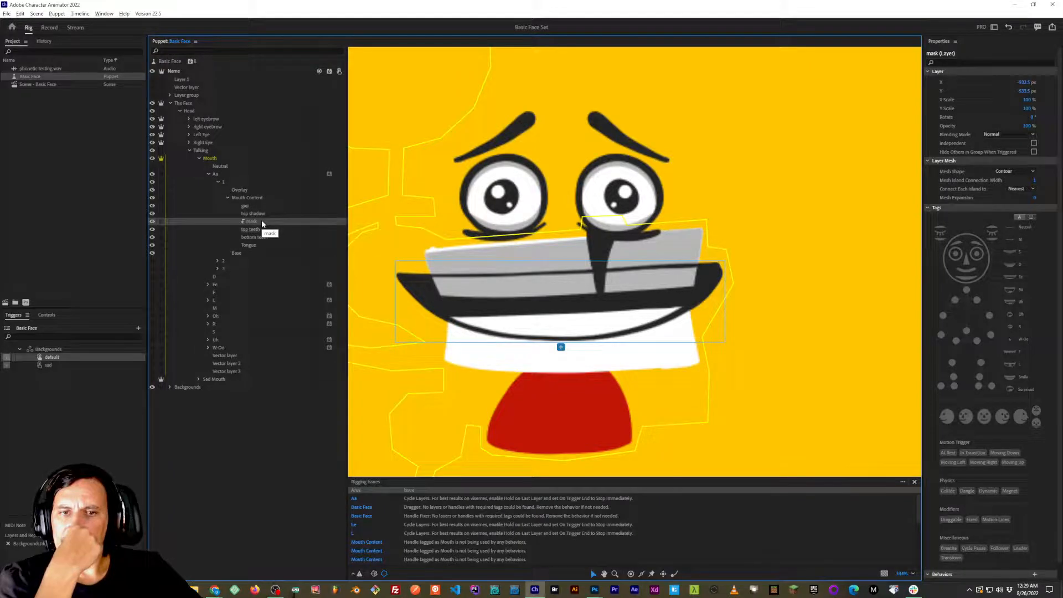
{"action": "left_click", "coordinate": [153, 213]}
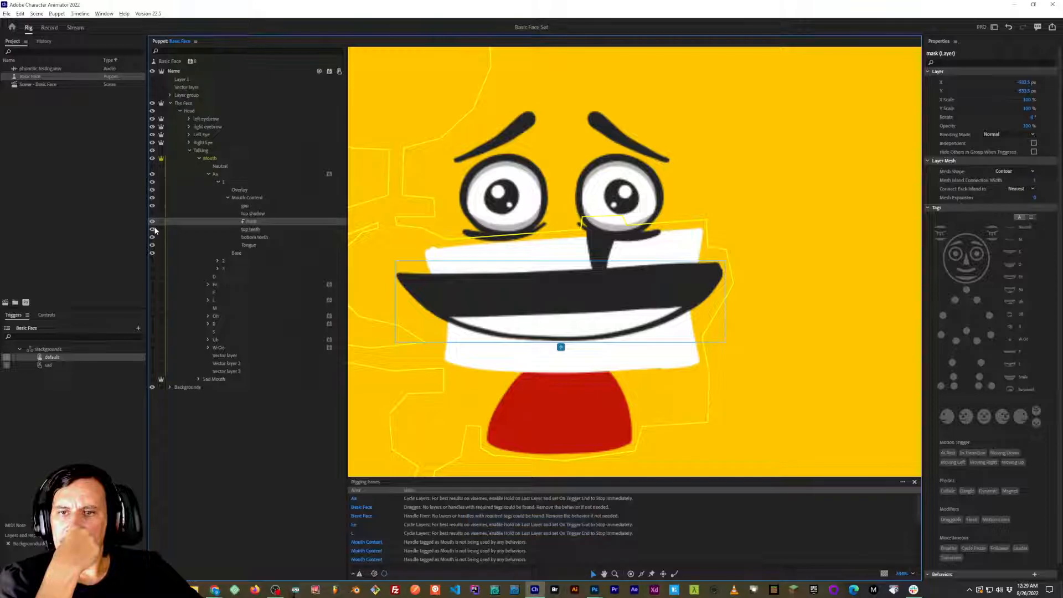
{"action": "left_click", "coordinate": [153, 230]}
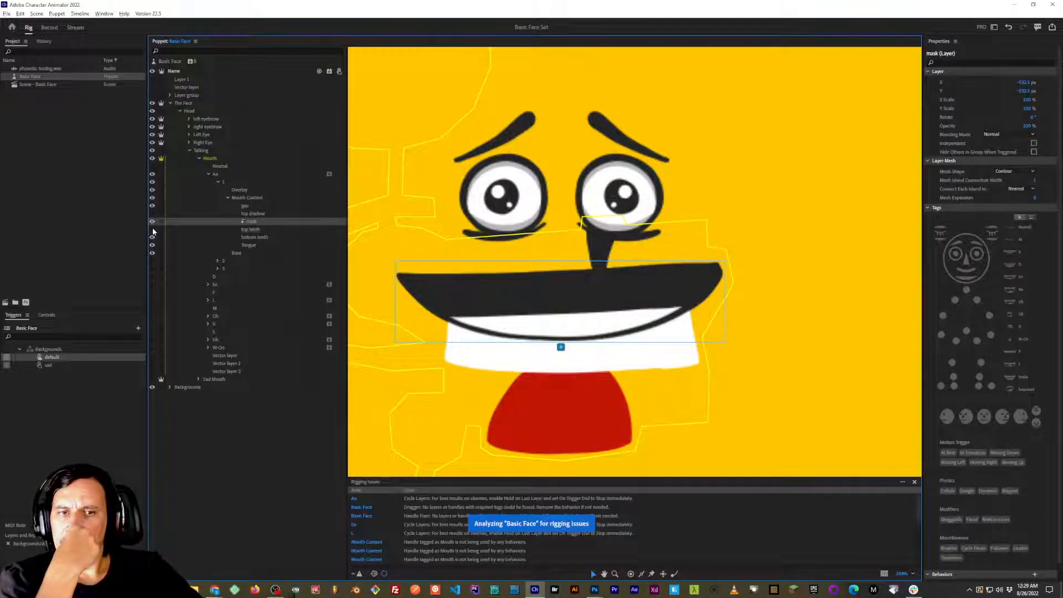
{"action": "left_click", "coordinate": [154, 230]}
{"action": "left_click", "coordinate": [153, 215]}
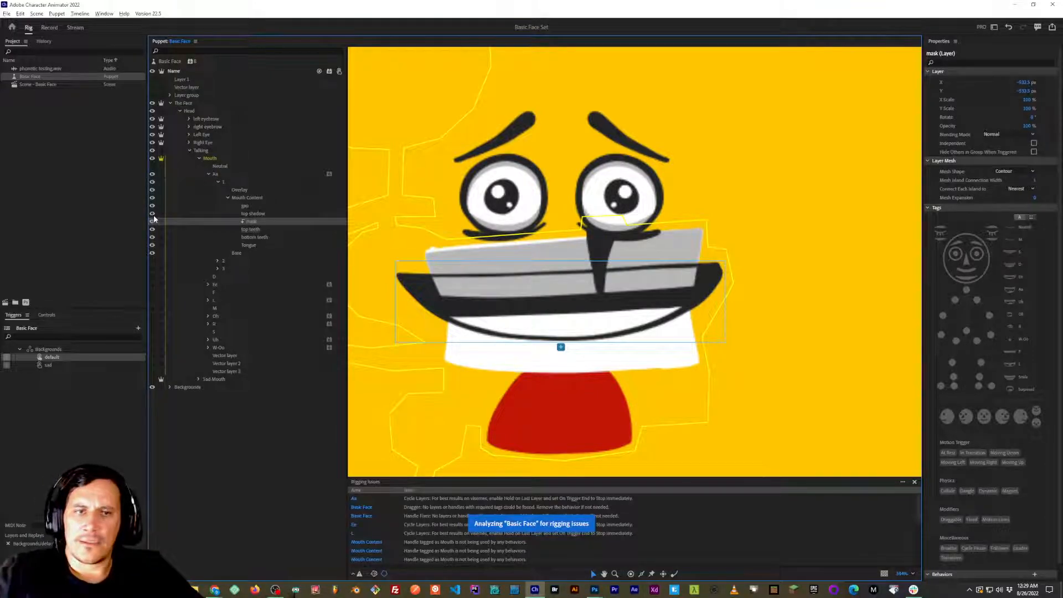
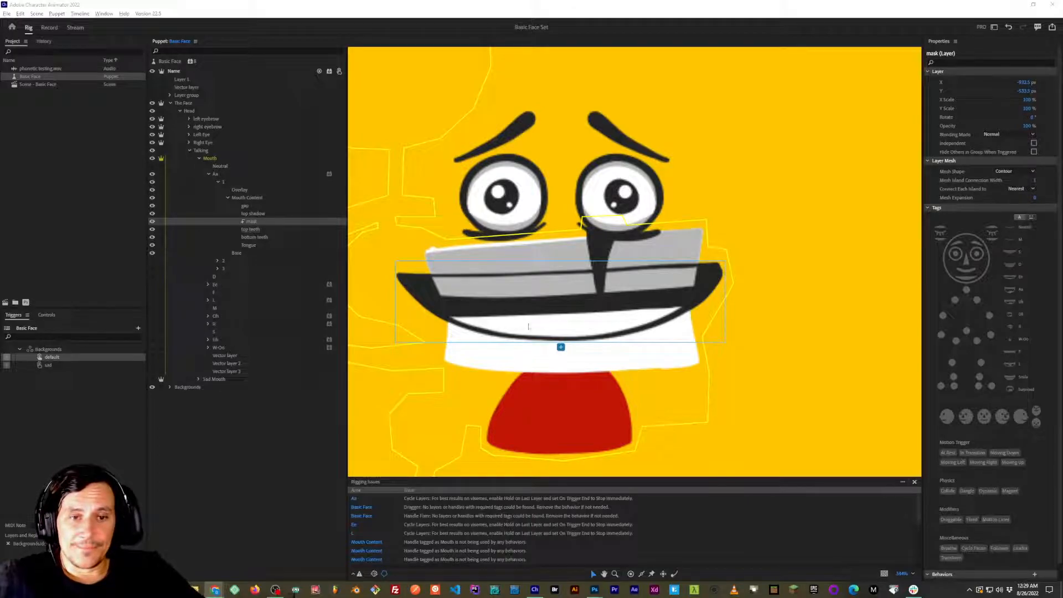
{"action": "left_click", "coordinate": [258, 221]}
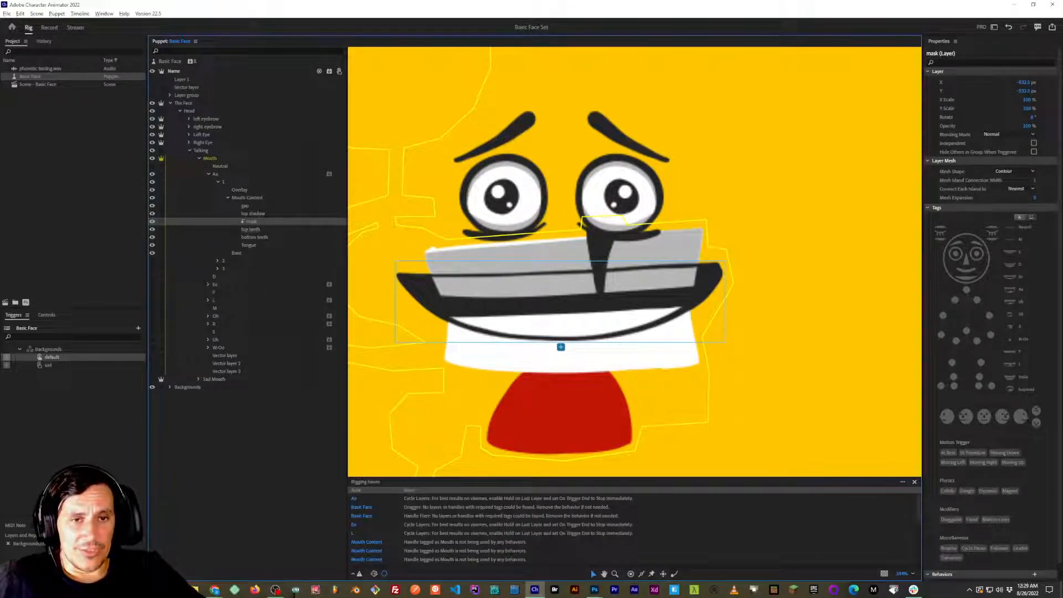
{"action": "key", "text": "alt+Tab"}
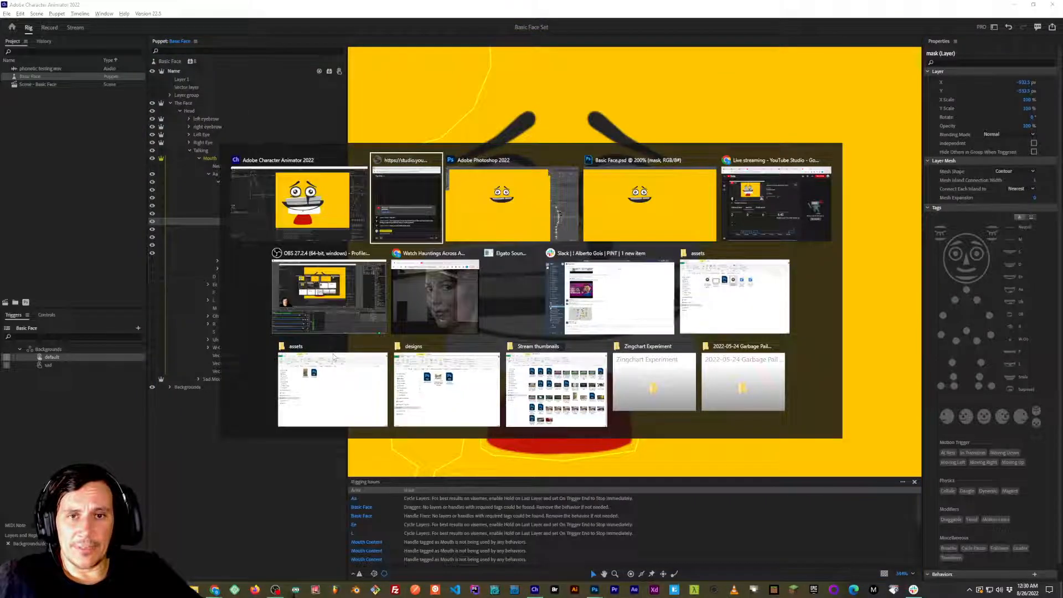
{"action": "key", "text": "alt+shift+Tab"}
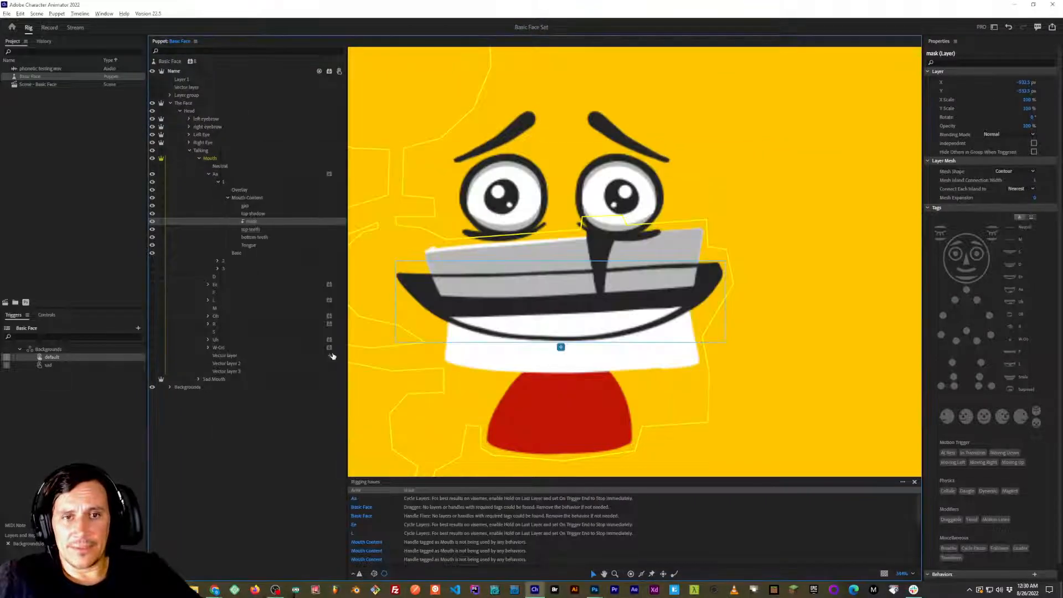
{"action": "left_click", "coordinate": [272, 428]}
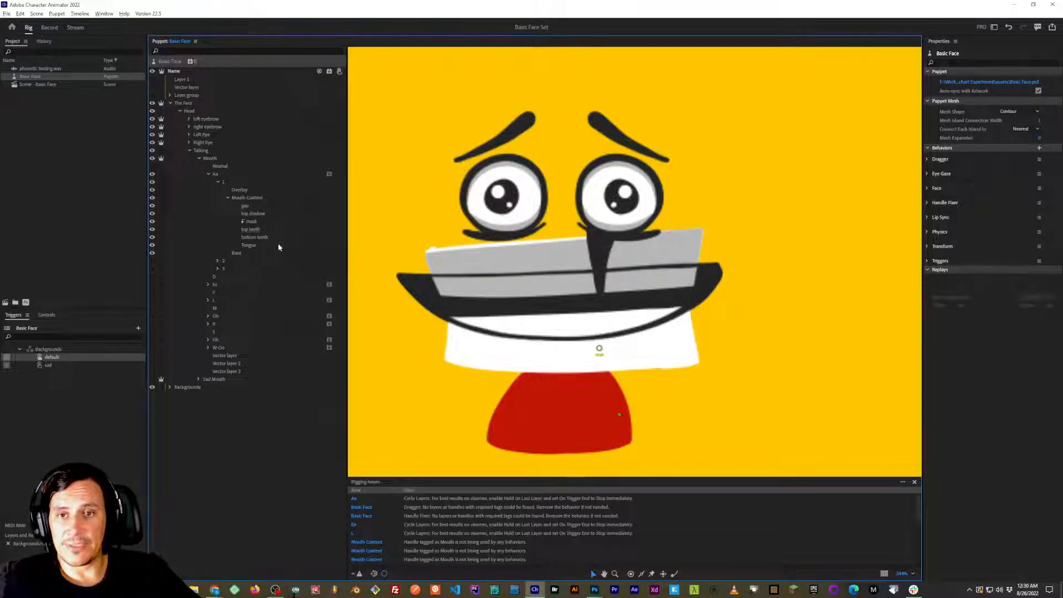
{"action": "left_click", "coordinate": [262, 229]}
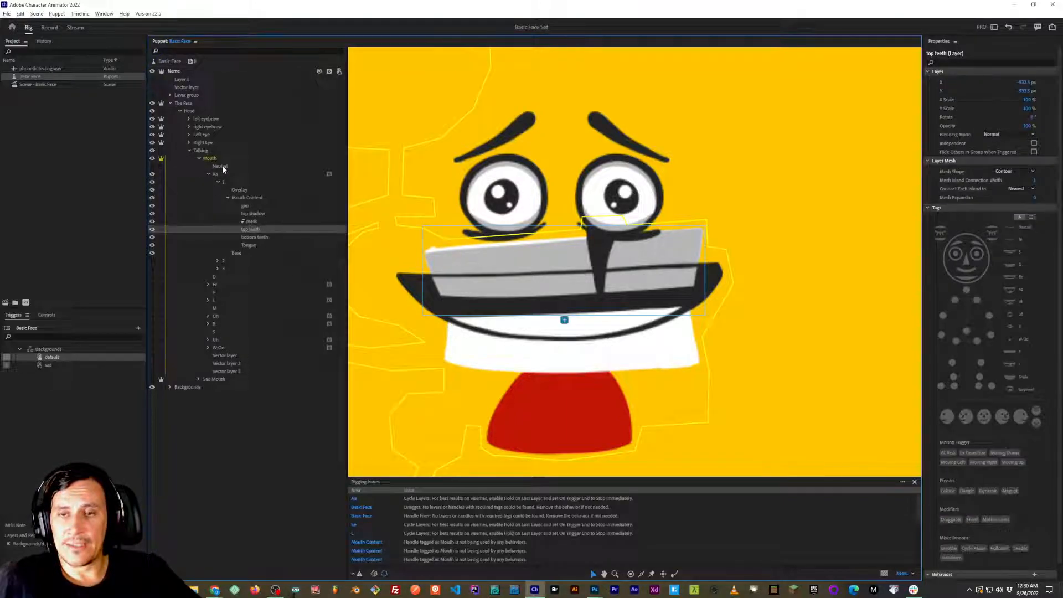
Show the Neutral mouth layer and try making it a clipping mask over the Aa group.
{"action": "left_click", "coordinate": [153, 165]}
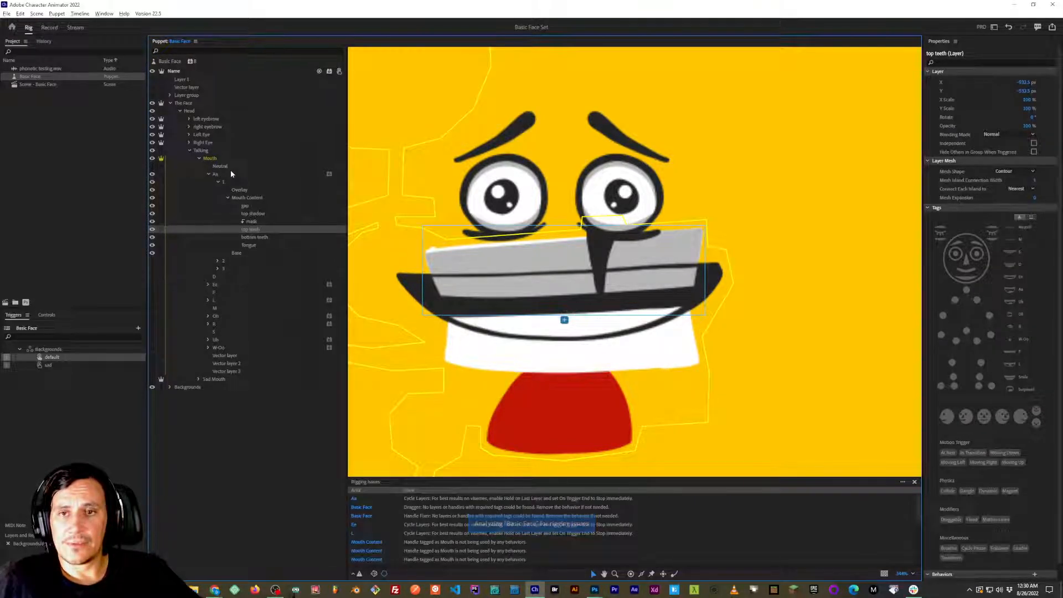
{"action": "left_click", "coordinate": [153, 166]}
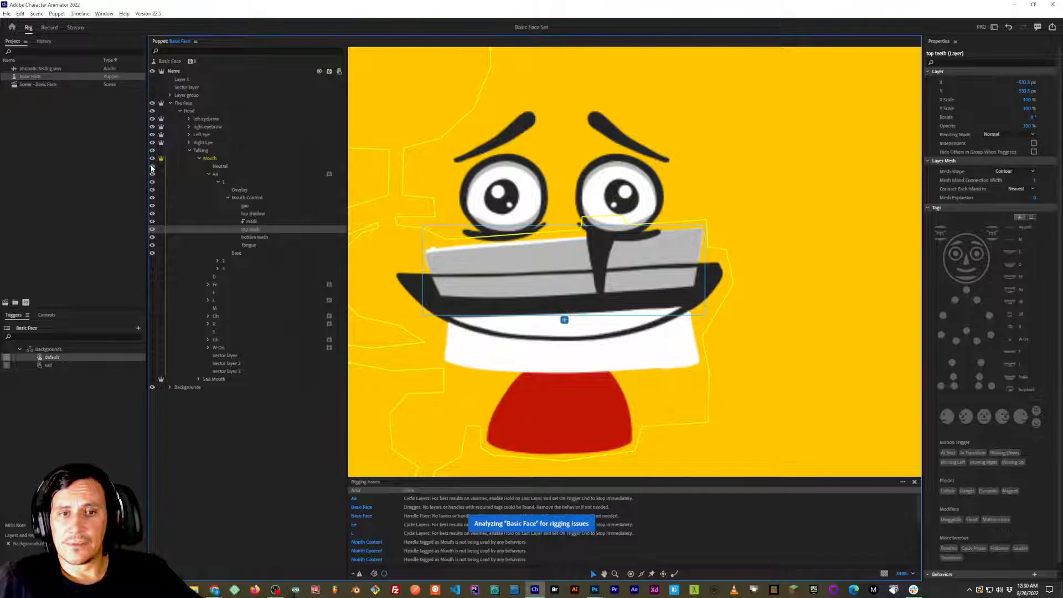
{"action": "left_click", "coordinate": [227, 166]}
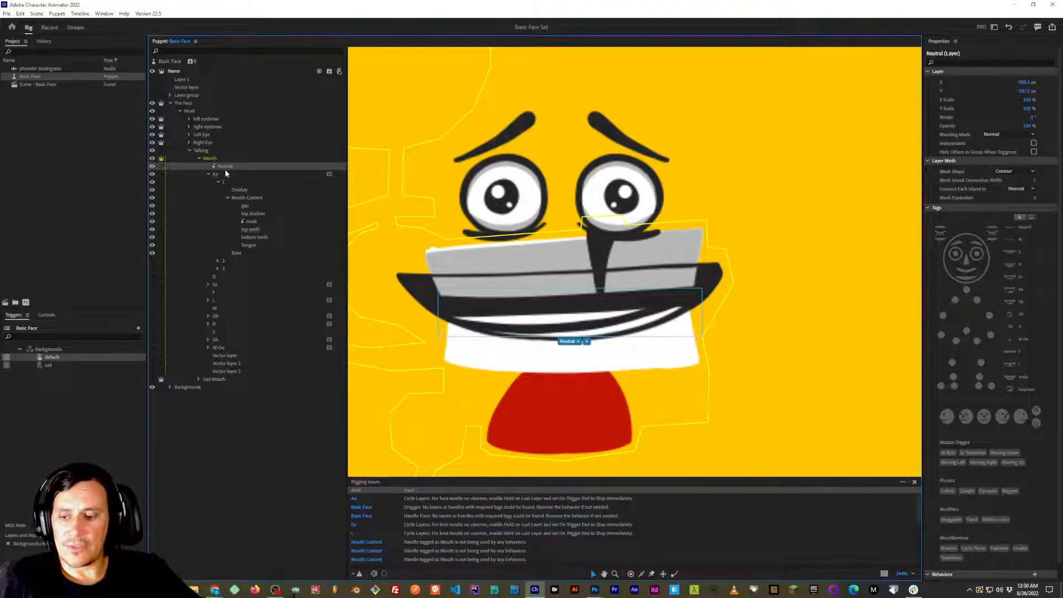
{"action": "left_click", "coordinate": [227, 173]}
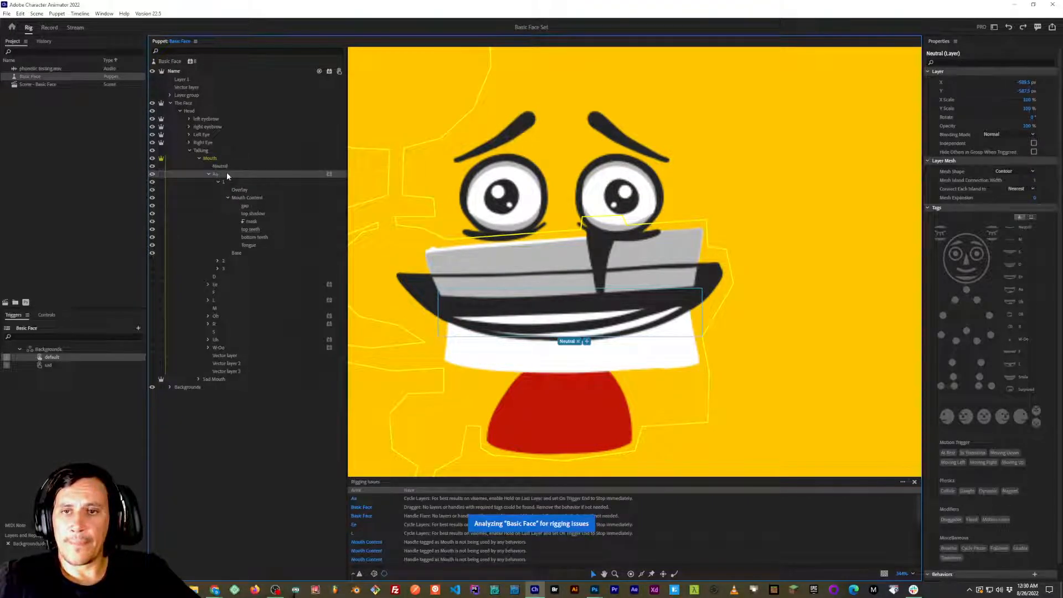
Release the clipping mask on the mask layer in Mouth Content and check the layer by toggling its visibility off and on.
{"action": "left_click", "coordinate": [251, 222]}
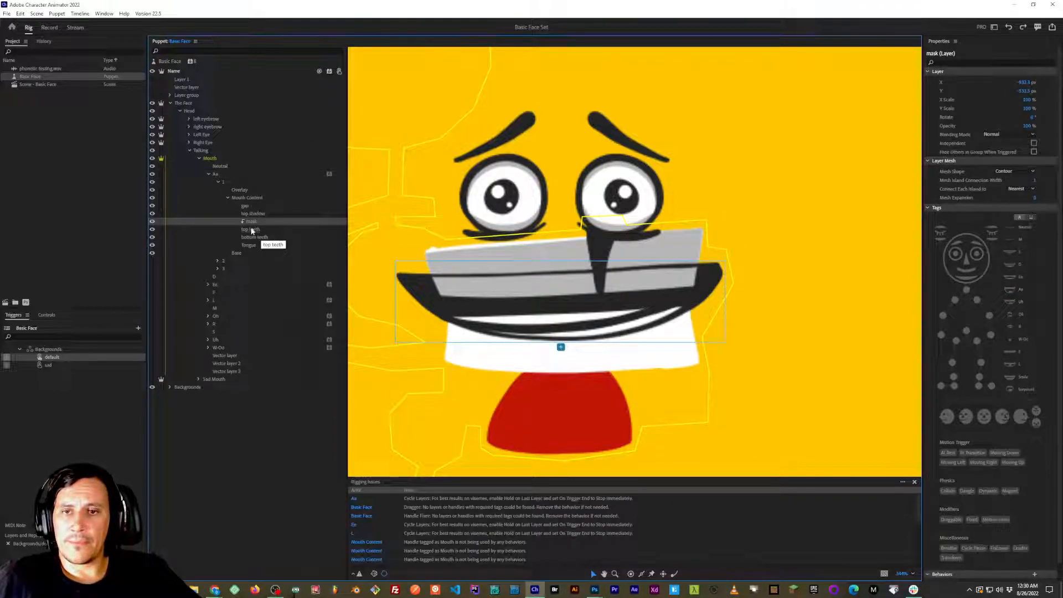
{"action": "key", "text": "ctrl+alt+g"}
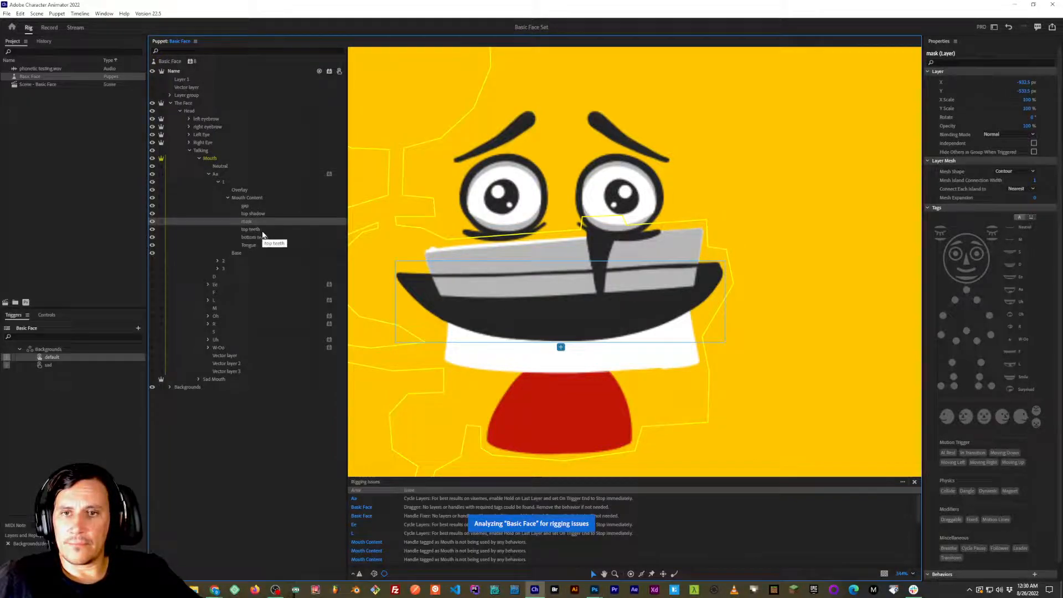
{"action": "left_click", "coordinate": [253, 230]}
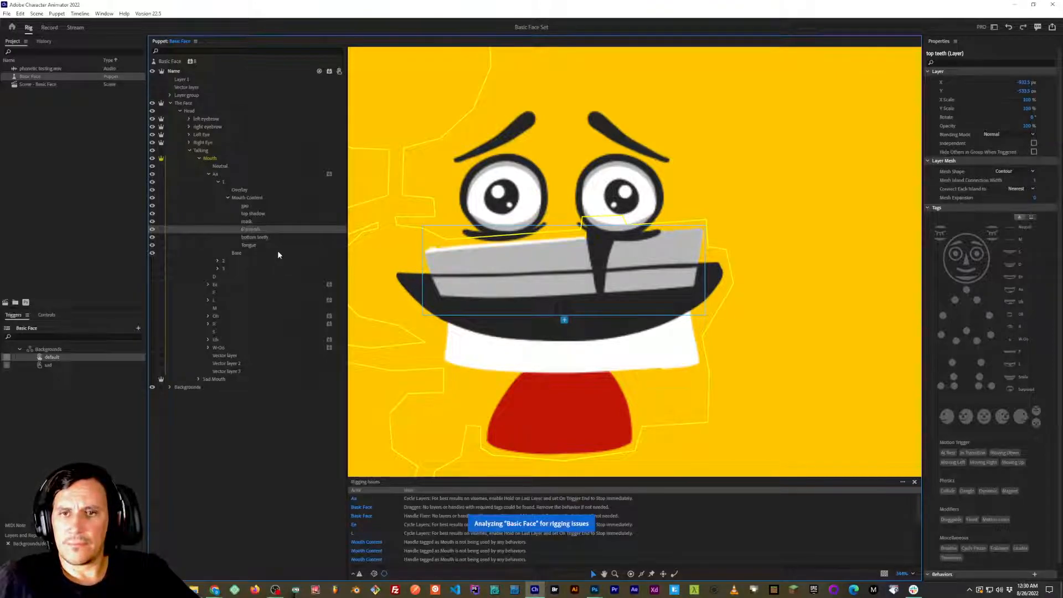
{"action": "left_click", "coordinate": [255, 222]}
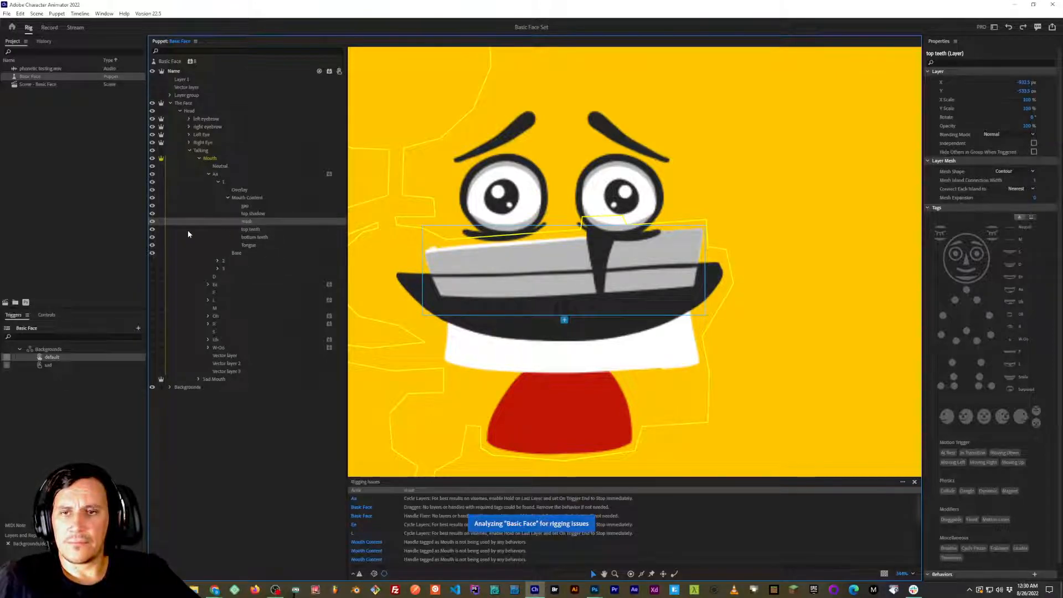
{"action": "left_click", "coordinate": [153, 221]}
{"action": "left_click", "coordinate": [153, 221]}
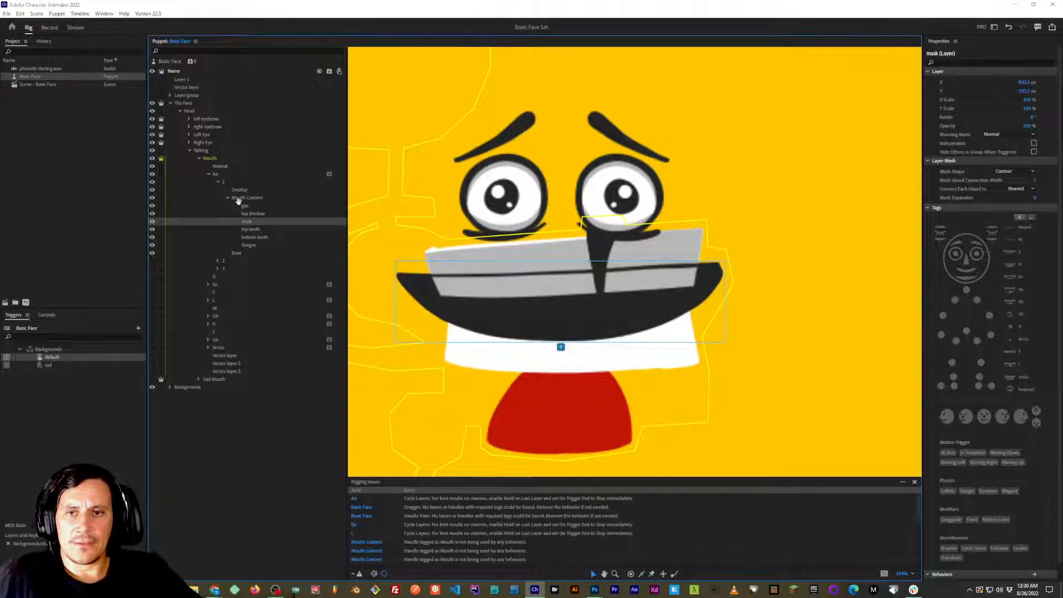
Switch to Photoshop, move the mask layer out of Mouth Content to directly above that group in Aa frame 1, and save the document.
{"action": "key", "text": "alt+Tab"}
{"action": "key", "text": "alt+Tab"}
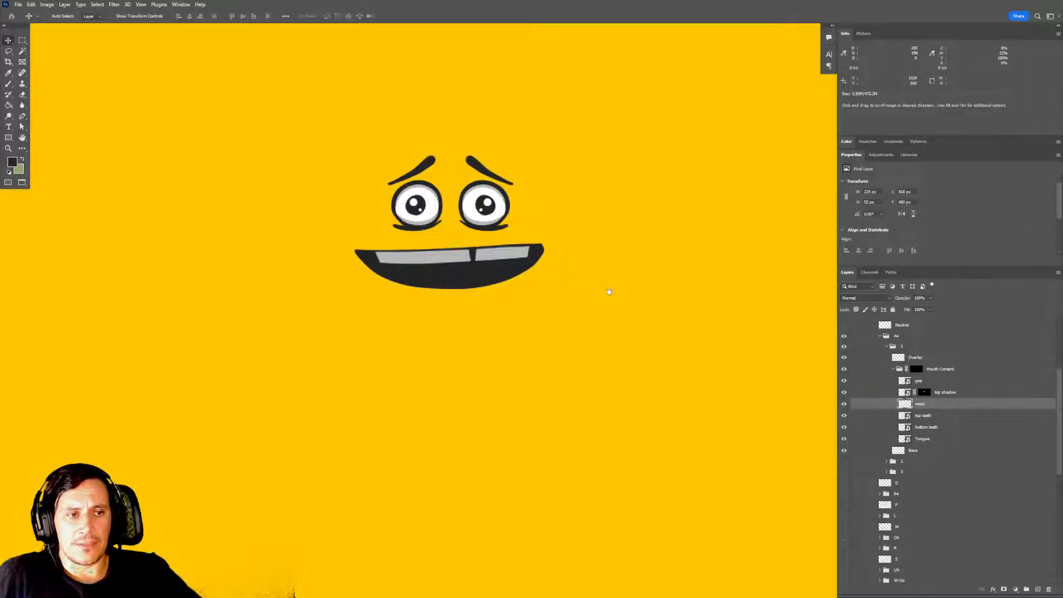
{"action": "left_click_drag", "start_coordinate": [923, 403], "coordinate": [925, 367]}
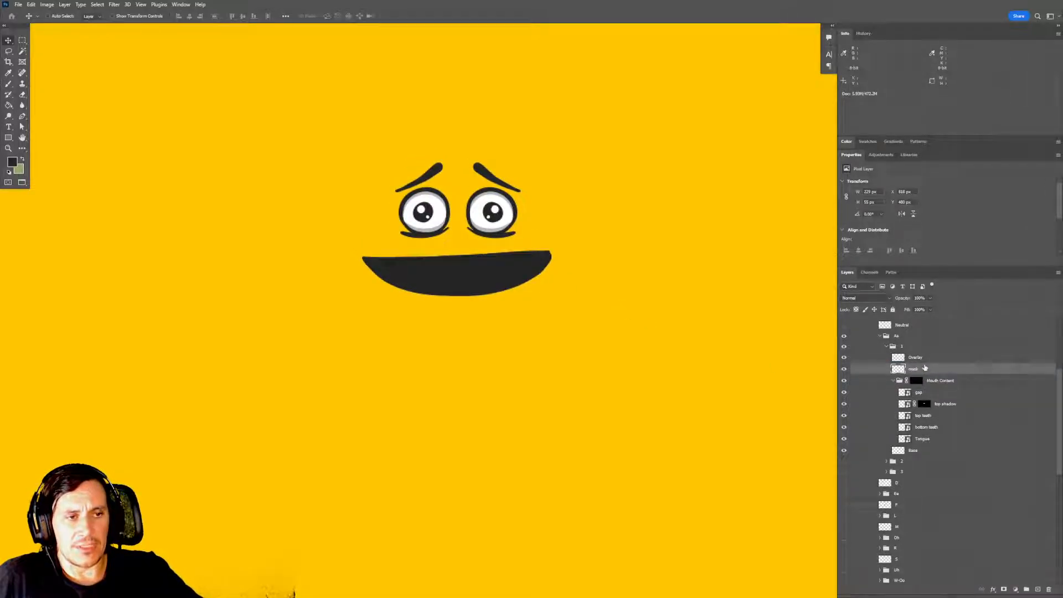
{"action": "key", "text": "m"}
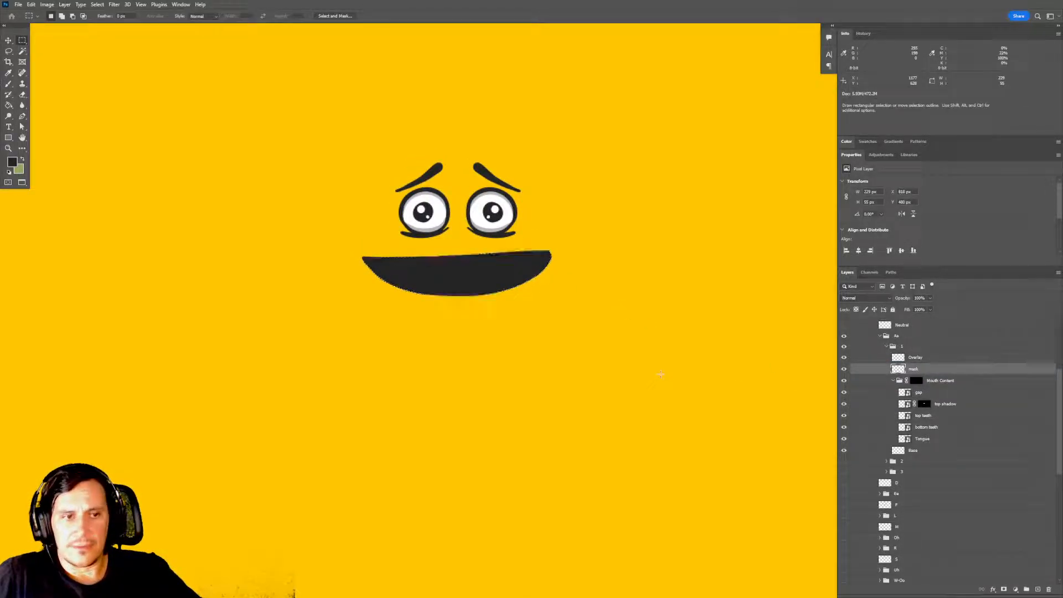
{"action": "key", "text": "ctrl+s"}
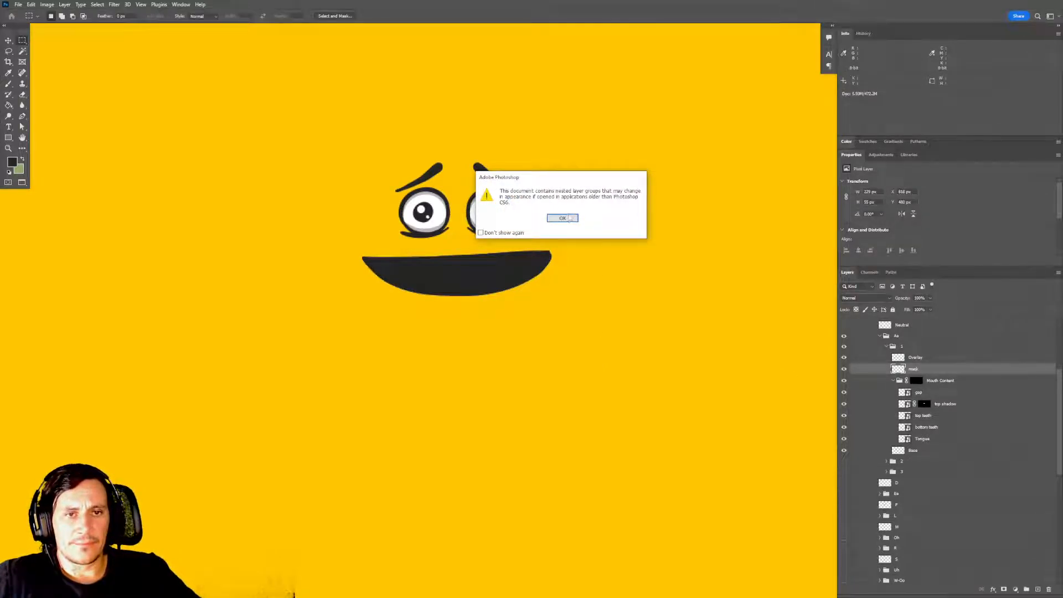
{"action": "left_click", "coordinate": [570, 218]}
Delete the layer mask from the Mouth Content group in Aa frame 1.
{"action": "left_click", "coordinate": [922, 382]}
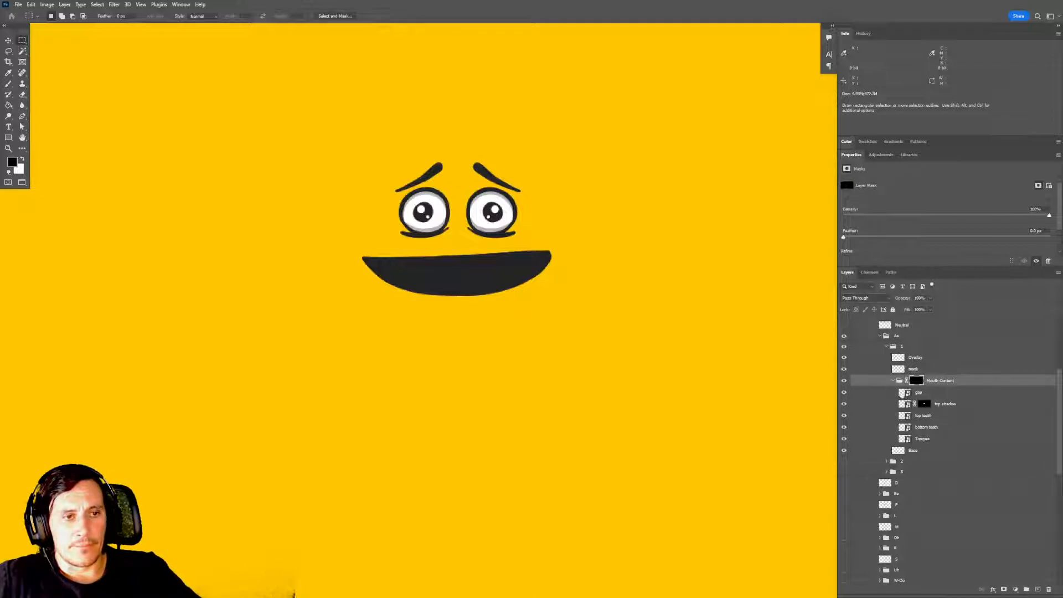
{"action": "left_click_drag", "start_coordinate": [917, 382], "coordinate": [1048, 589]}
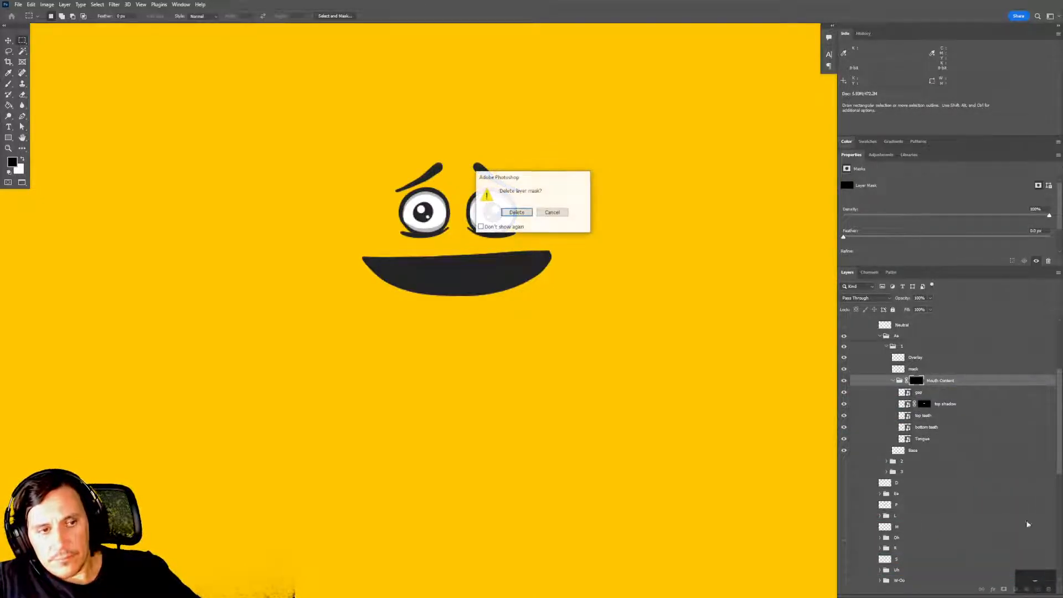
{"action": "left_click", "coordinate": [523, 215]}
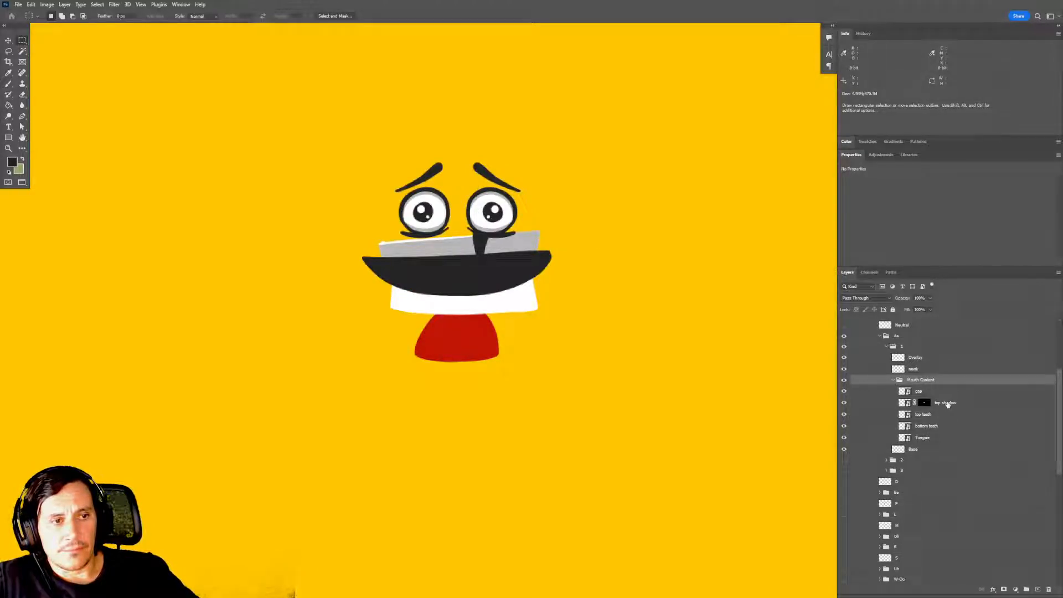
Duplicate the top teeth layer, place the copy above top shadow, rename it "shadow mask", and save the document.
{"action": "left_click", "coordinate": [947, 404]}
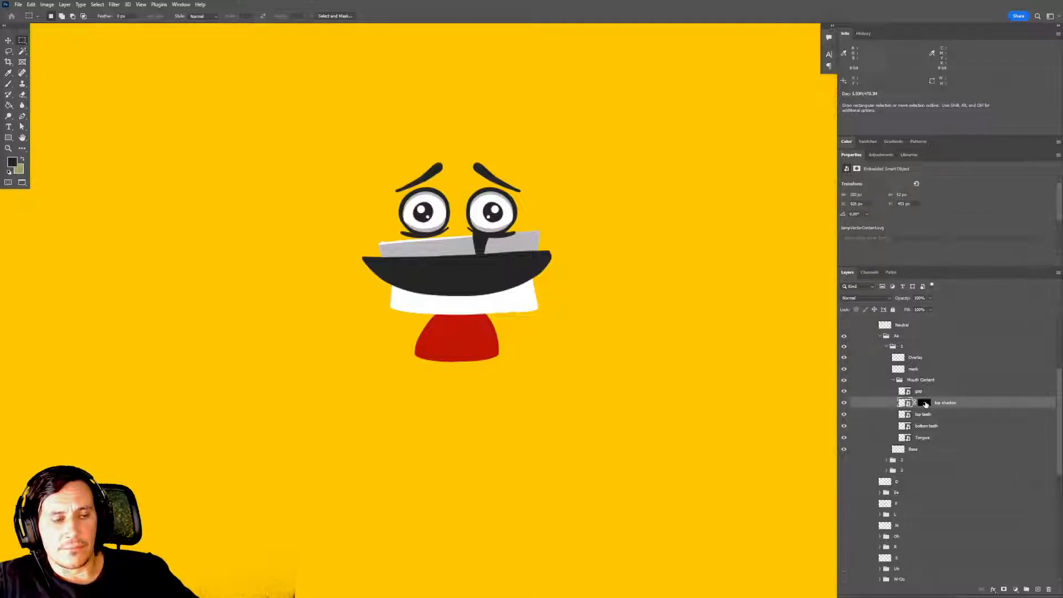
{"action": "left_click", "coordinate": [925, 416]}
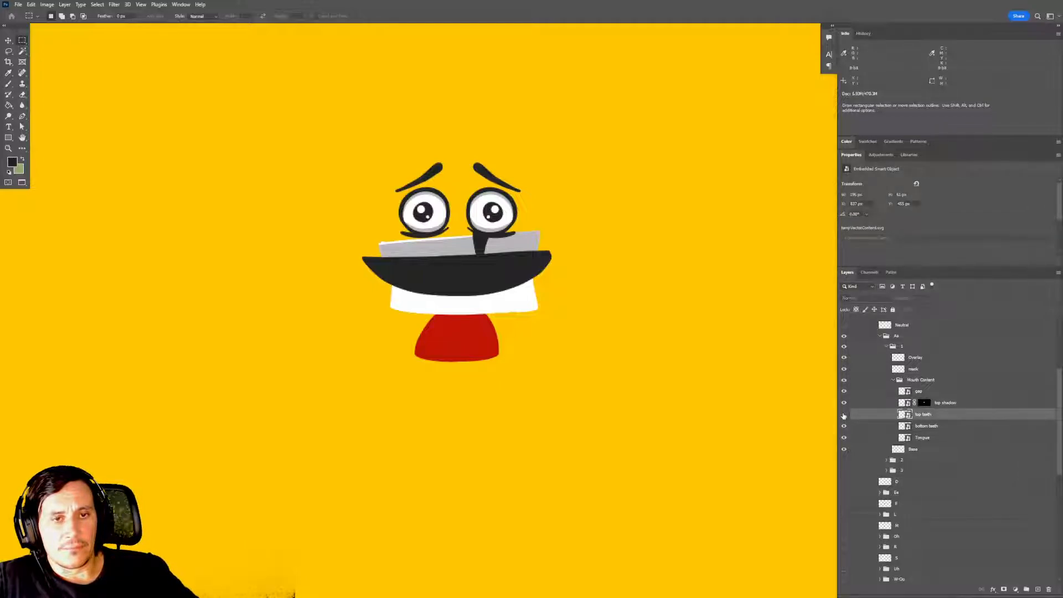
{"action": "key", "text": "ctrl+j"}
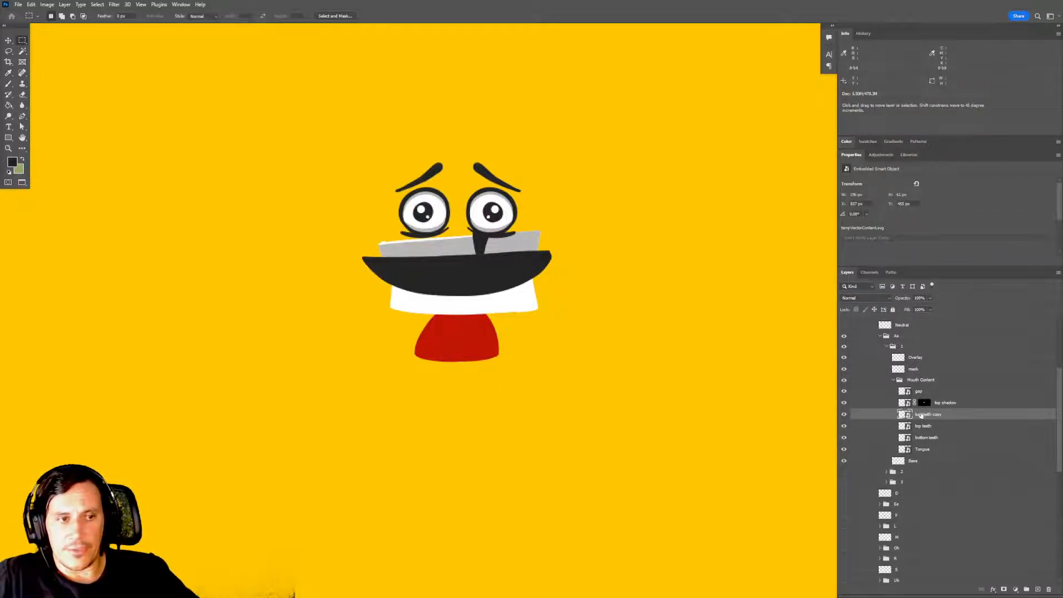
{"action": "left_click_drag", "start_coordinate": [926, 415], "coordinate": [927, 398]}
{"action": "double_click", "coordinate": [929, 402]}
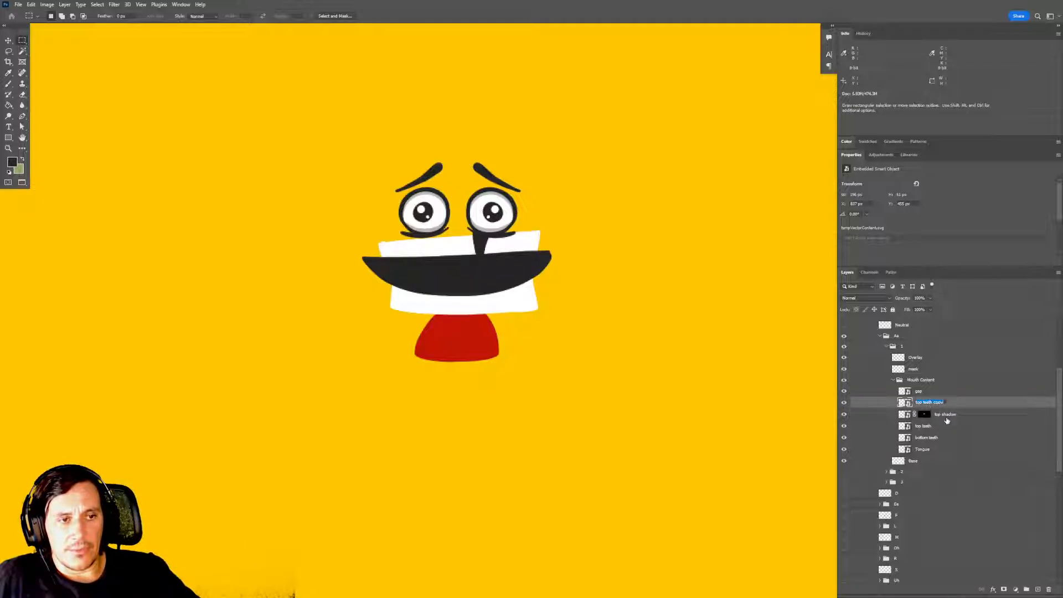
{"action": "type", "text": "shad"}
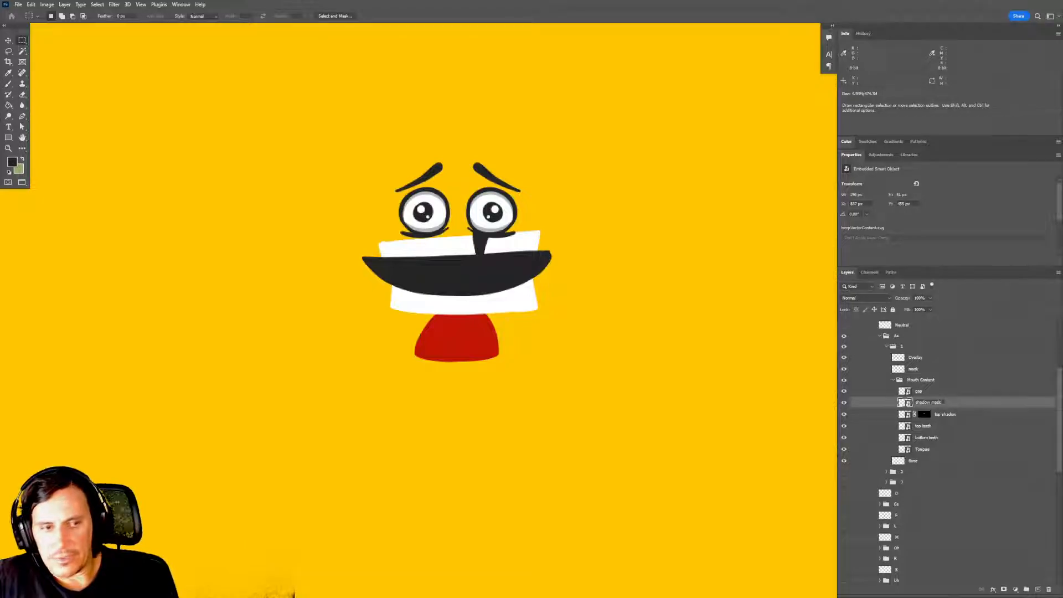
{"action": "type", "text": "ow mask"}
{"action": "key", "text": "Return"}
{"action": "key", "text": "ctrl+s"}
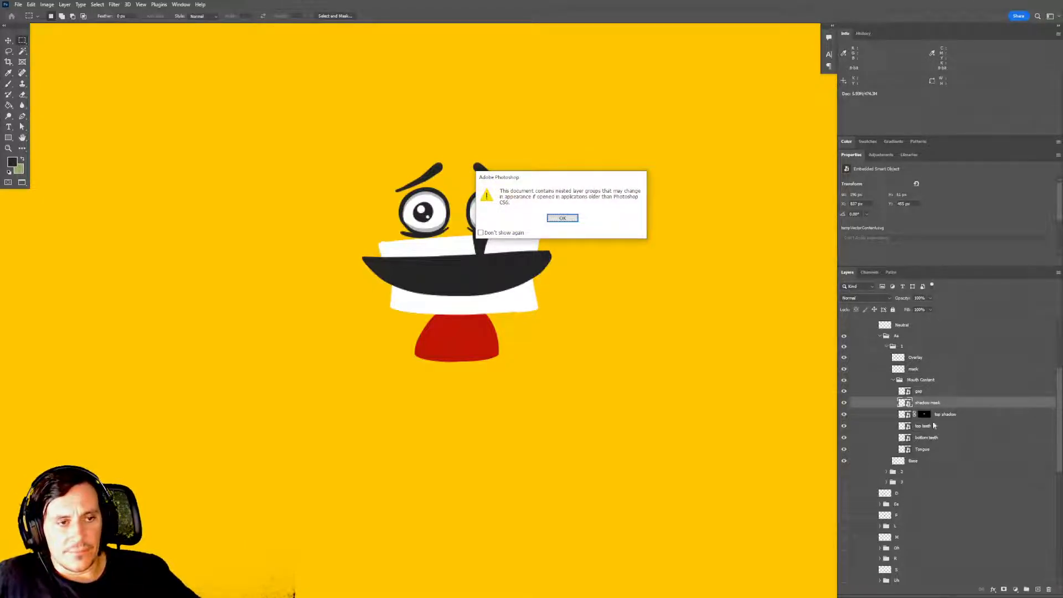
{"action": "key", "text": "Return"}
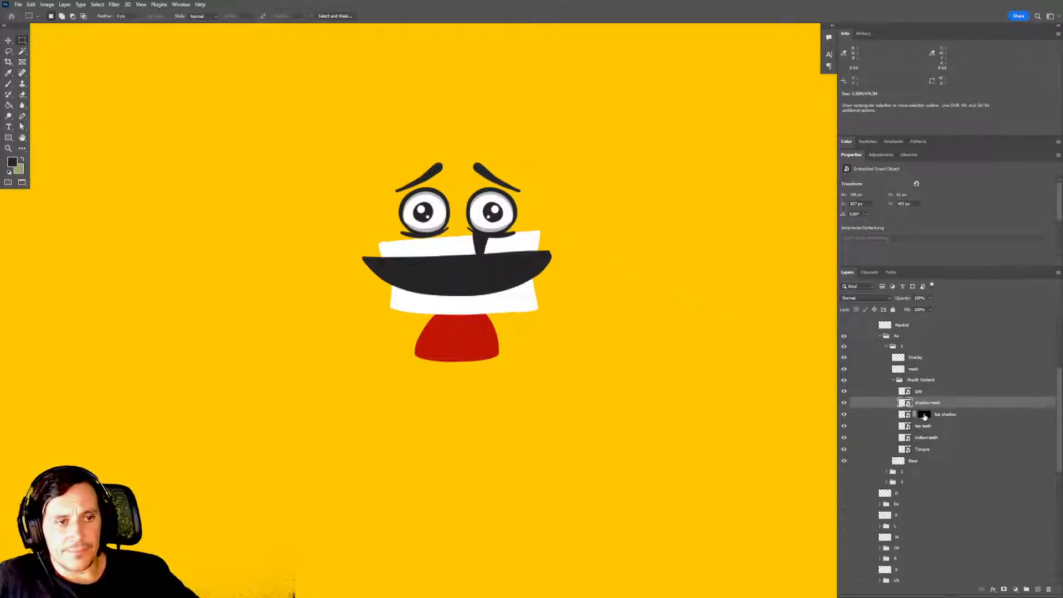
Delete the layer mask from the top shadow layer and save the document.
{"action": "left_click_drag", "start_coordinate": [924, 415], "coordinate": [997, 526]}
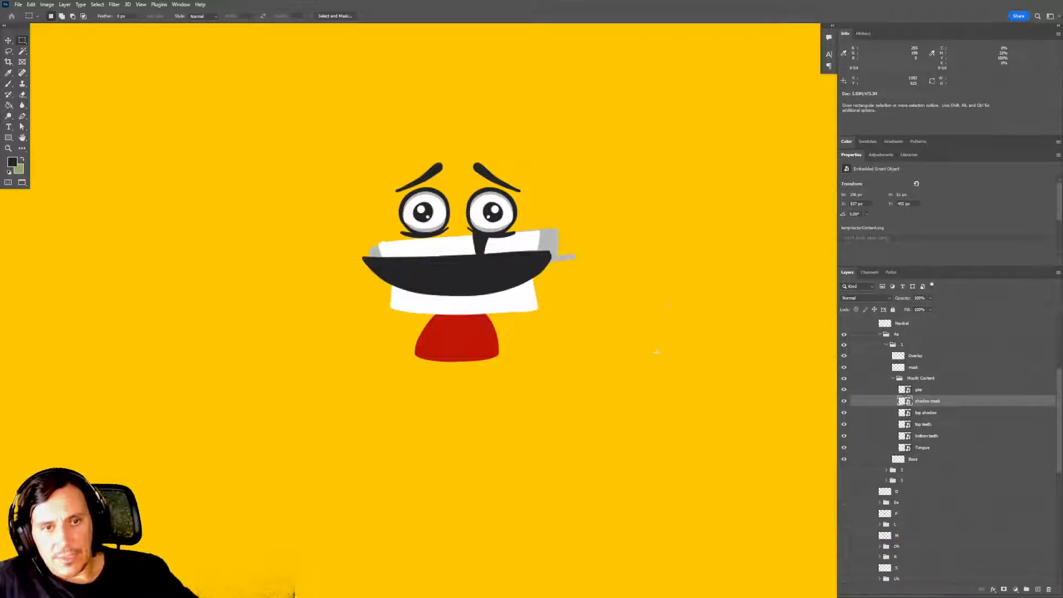
{"action": "key", "text": "ctrl+s"}
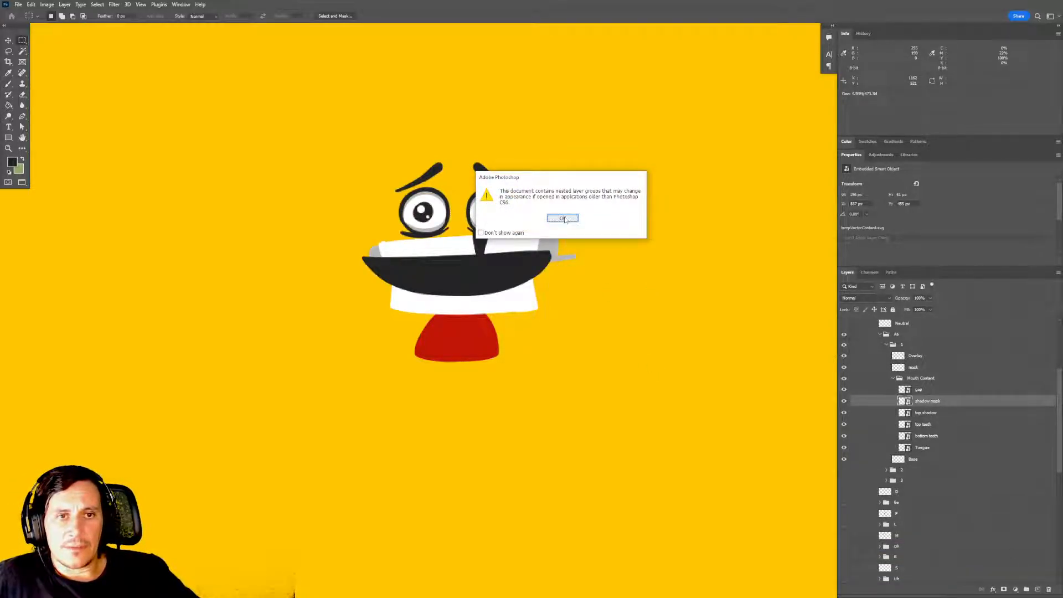
{"action": "left_click", "coordinate": [562, 221]}
Switch to Character Animator, clip the mask layer with Mouth Content below it, and check the clipping by toggling the mask layer's visibility.
{"action": "key", "text": "alt+Tab"}
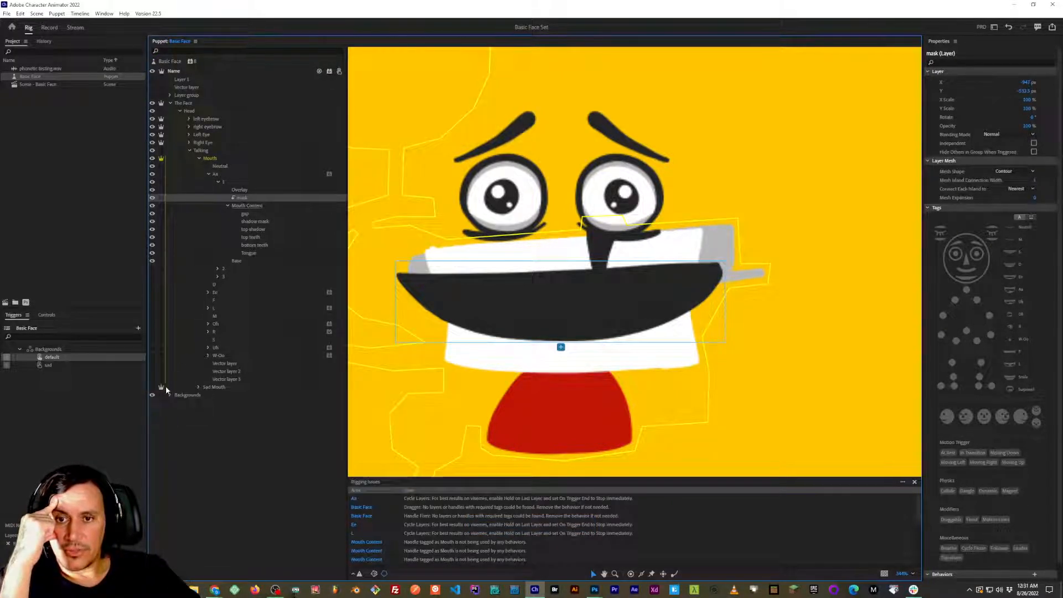
{"action": "left_click", "coordinate": [153, 198]}
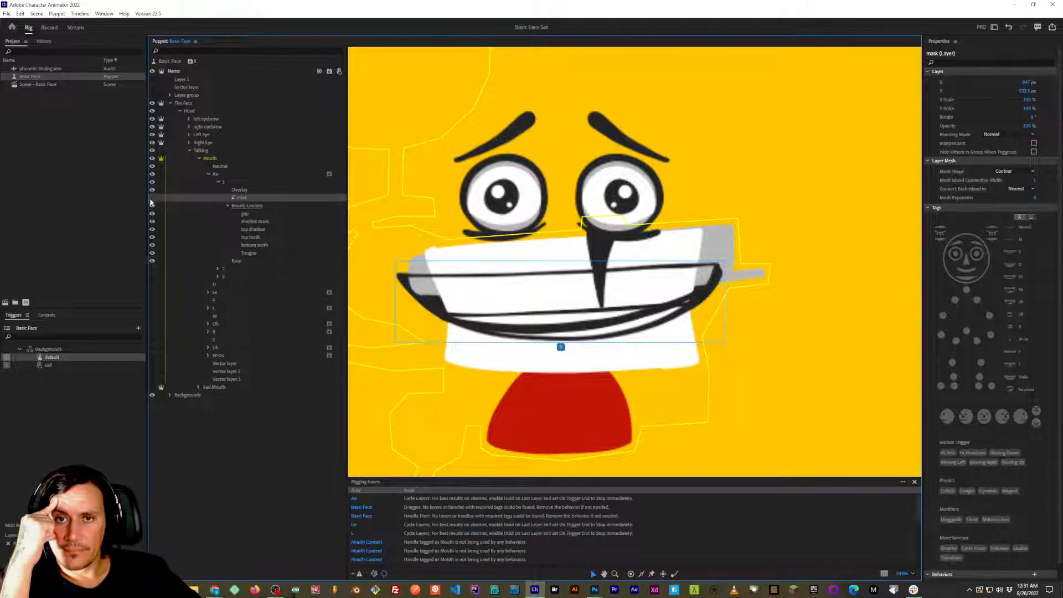
{"action": "left_click", "coordinate": [153, 199]}
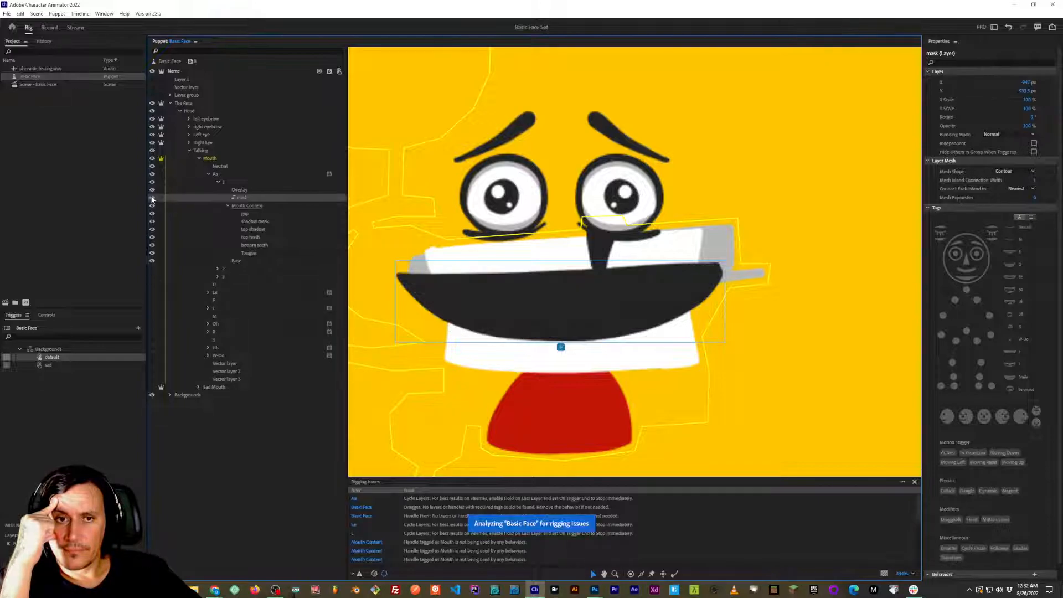
{"action": "right_click", "coordinate": [246, 201]}
{"action": "left_click", "coordinate": [237, 200]}
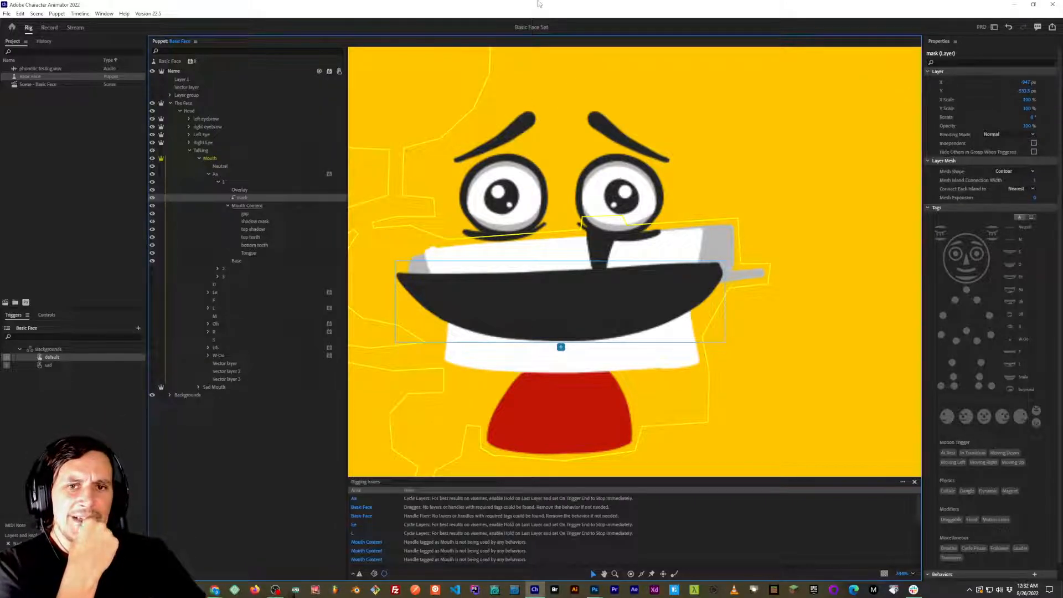
{"action": "left_click", "coordinate": [153, 198]}
{"action": "left_click", "coordinate": [152, 198]}
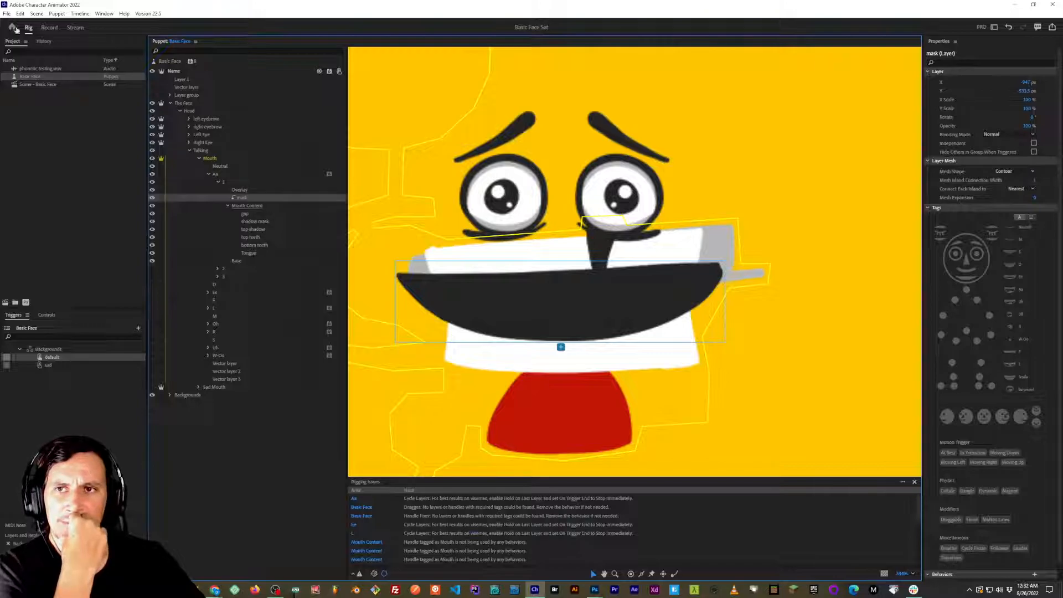
{"action": "left_click", "coordinate": [7, 13]}
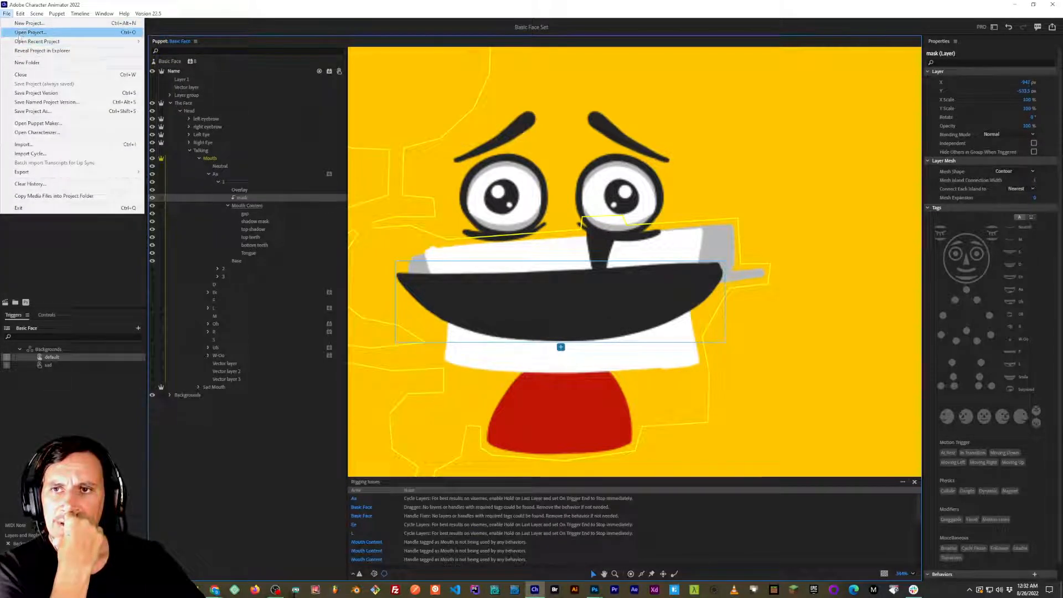
{"action": "left_click", "coordinate": [7, 14]}
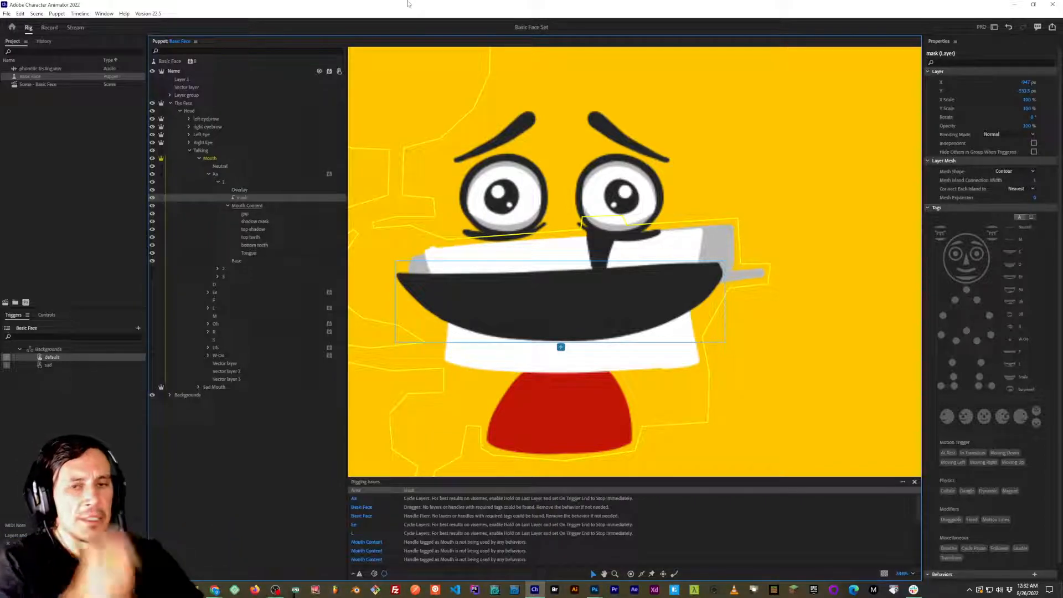
Switch to Photoshop, check the shadow mask layer's outline in Aa frame 1, and hide the shadow mask and mask layers.
{"action": "key", "text": "alt+Tab"}
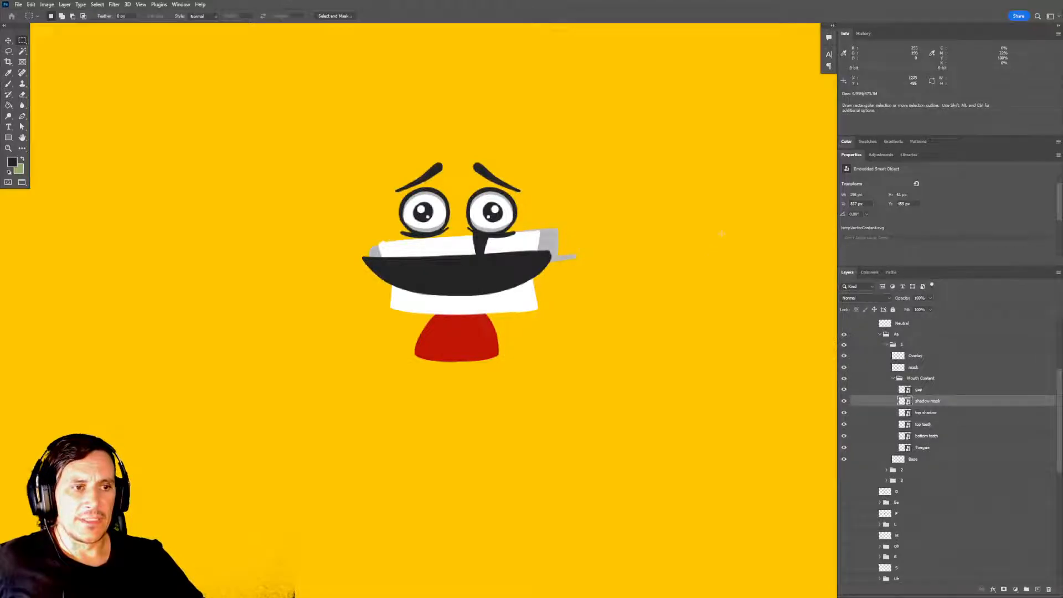
{"action": "left_click", "coordinate": [844, 401]}
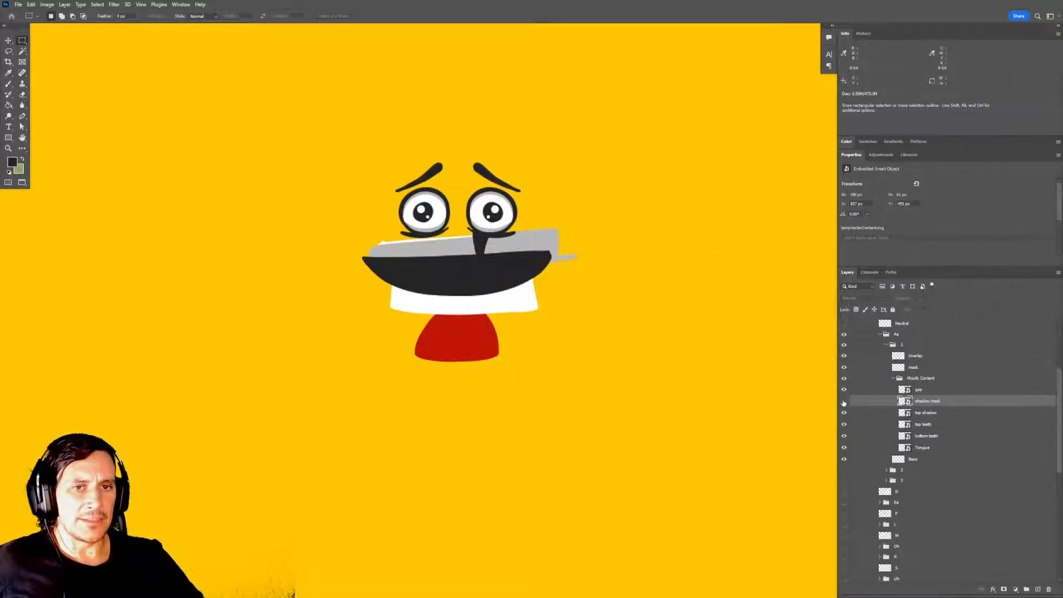
{"action": "left_click", "coordinate": [844, 402]}
{"action": "left_click", "coordinate": [906, 408], "text": "ctrl"}
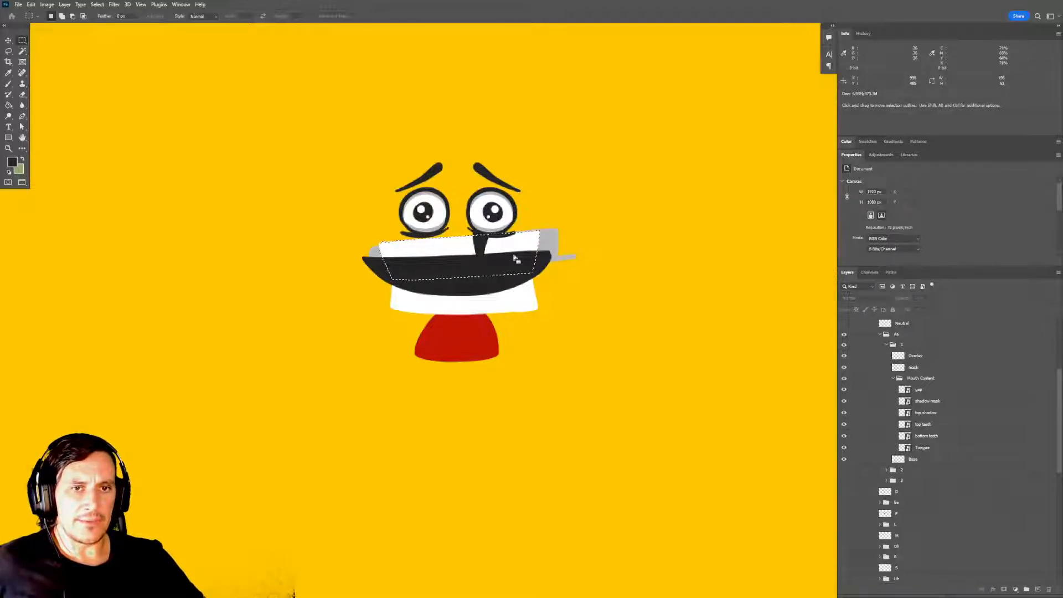
{"action": "left_click", "coordinate": [843, 400]}
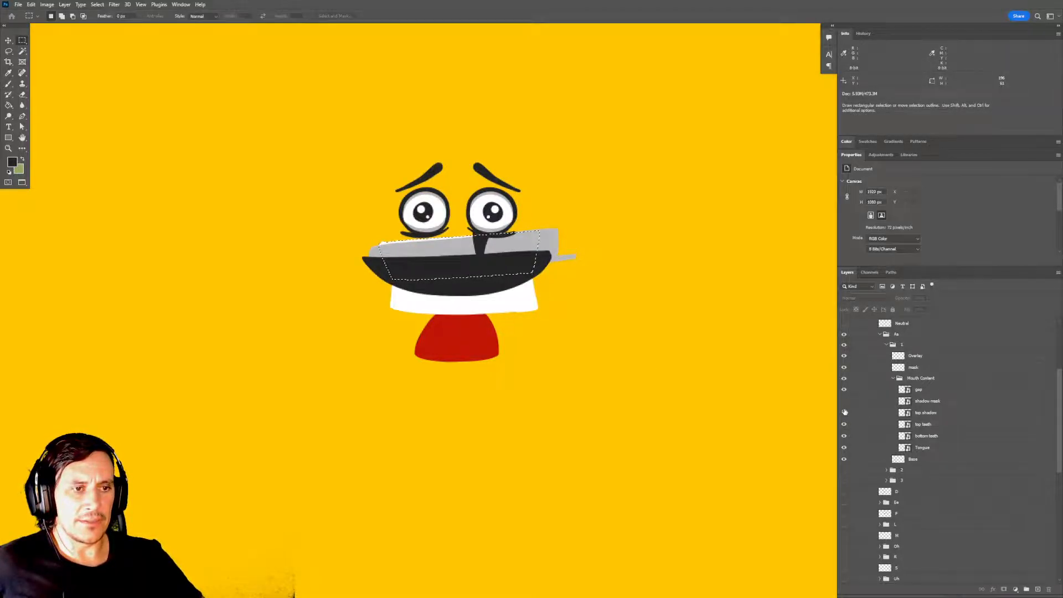
{"action": "left_click", "coordinate": [844, 368]}
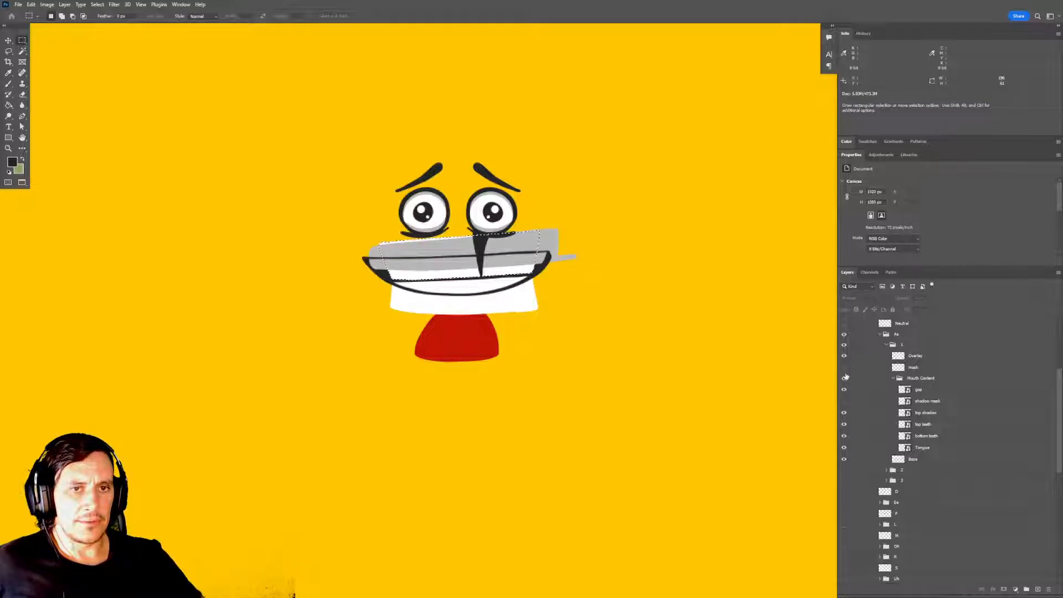
{"action": "left_click", "coordinate": [932, 413]}
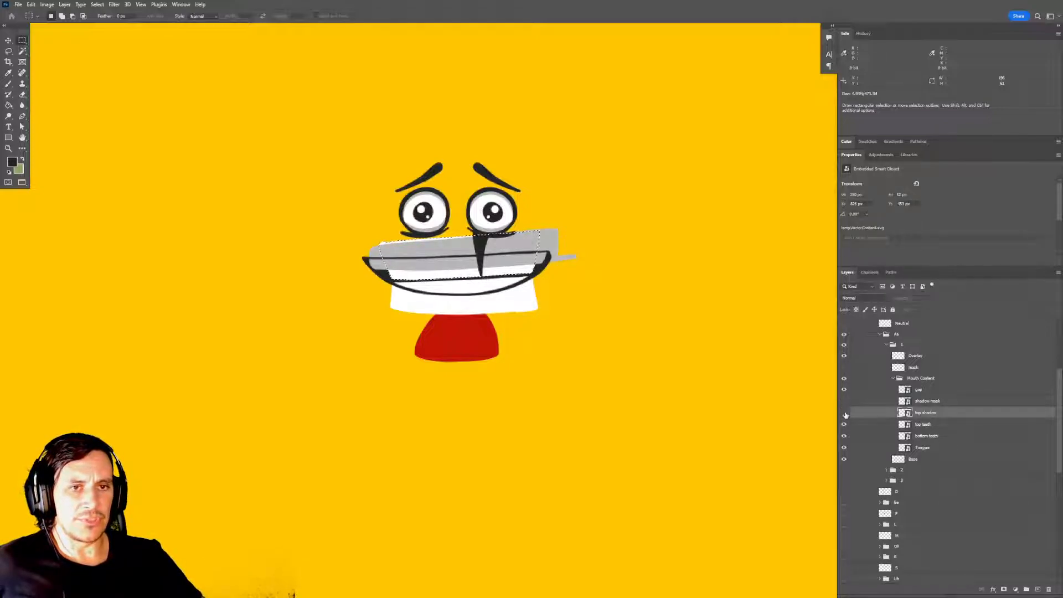
{"action": "left_click", "coordinate": [844, 413]}
{"action": "left_click", "coordinate": [844, 413]}
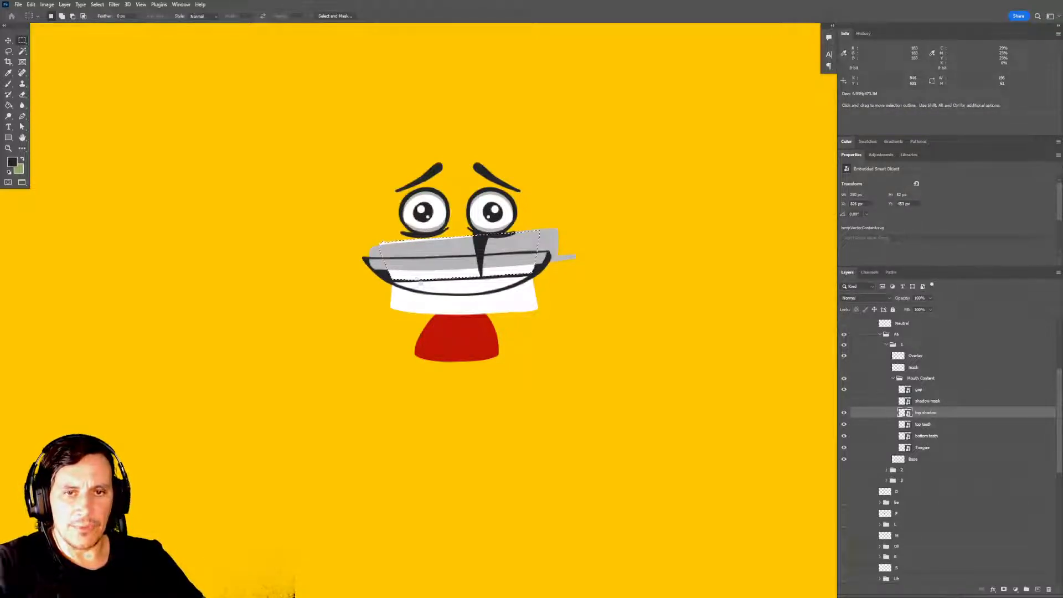
Examine how far the top shadow and teeth extend past the mouth outline using temporary rectangular selections.
{"action": "scroll", "coordinate": [458, 279], "scroll_direction": "up", "scroll_amount": 3}
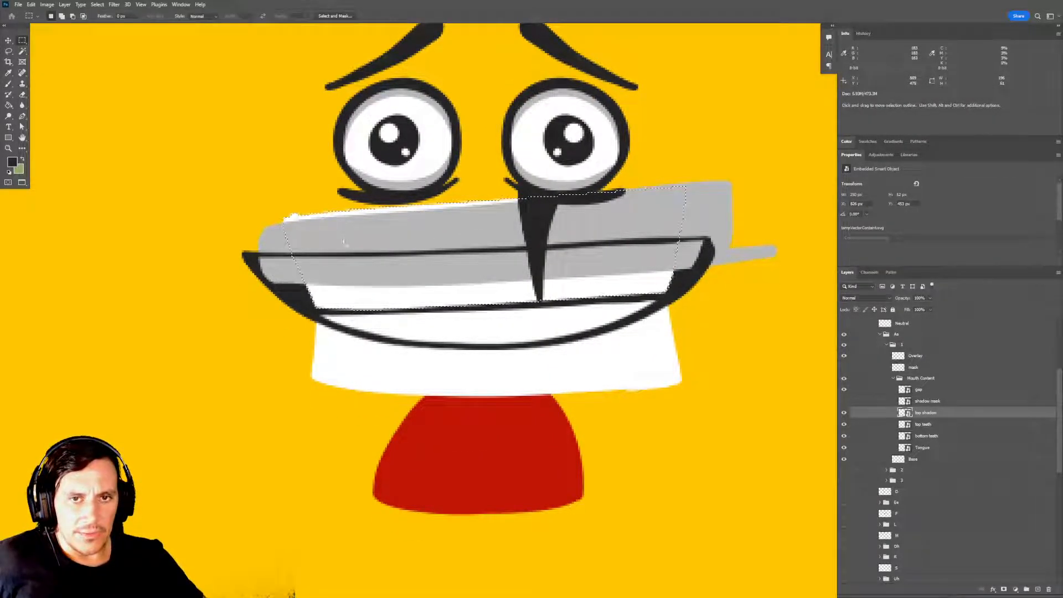
{"action": "left_click_drag", "start_coordinate": [413, 277], "coordinate": [412, 265]}
{"action": "key", "text": "ctrl+d"}
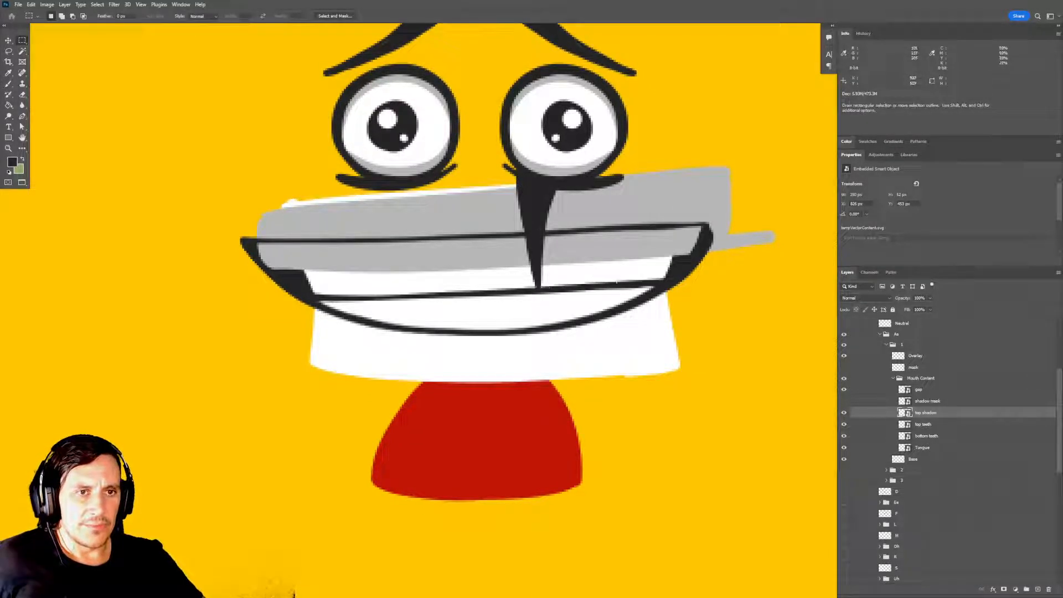
{"action": "left_click_drag", "start_coordinate": [686, 211], "coordinate": [303, 279]}
{"action": "key", "text": "ctrl+d"}
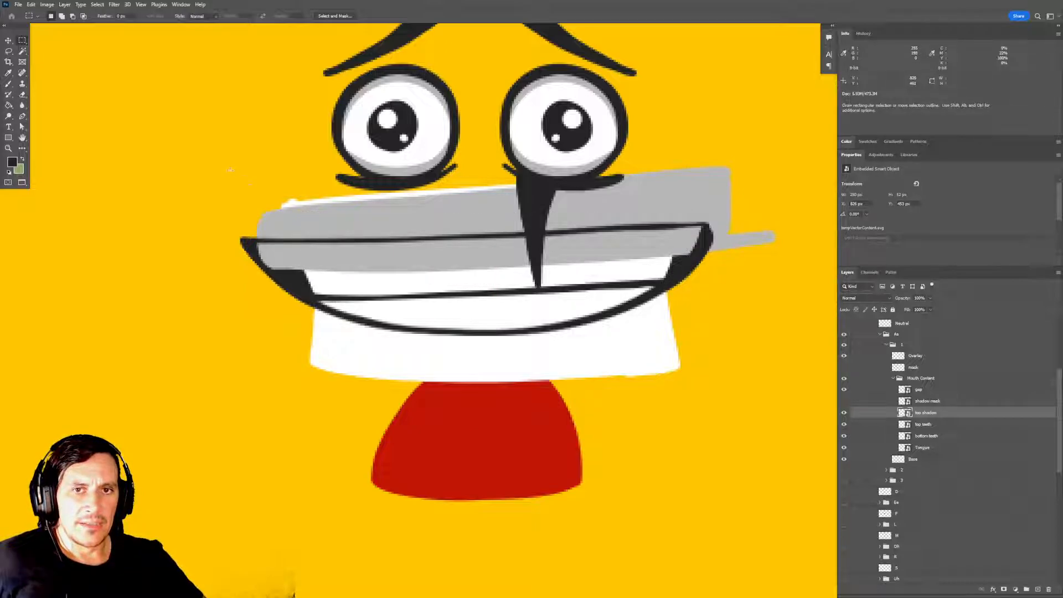
{"action": "left_click_drag", "start_coordinate": [230, 170], "coordinate": [772, 230]}
{"action": "key", "text": "ctrl+d"}
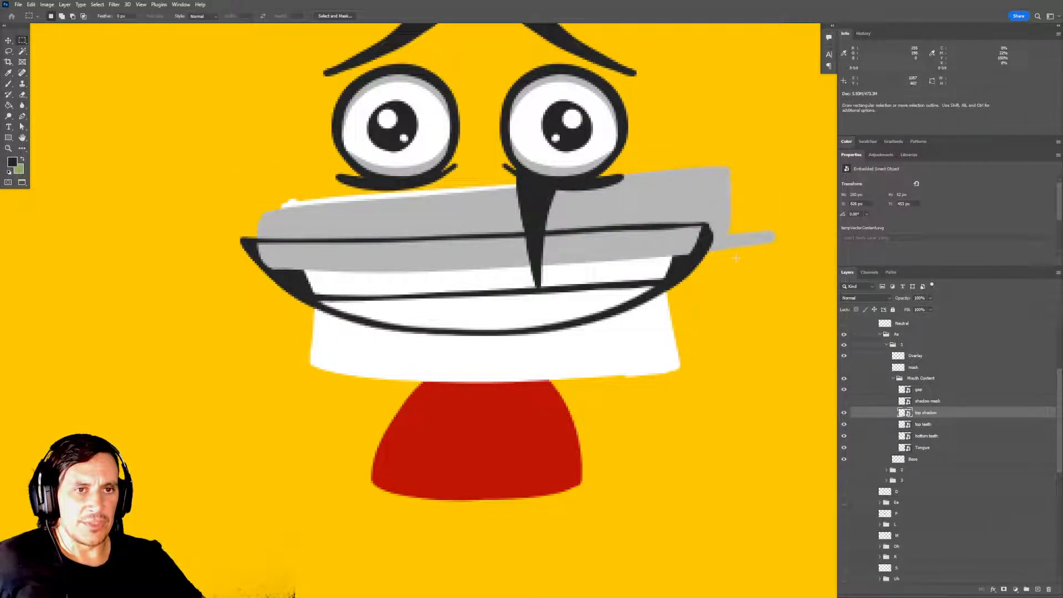
{"action": "left_click_drag", "start_coordinate": [729, 196], "coordinate": [220, 349]}
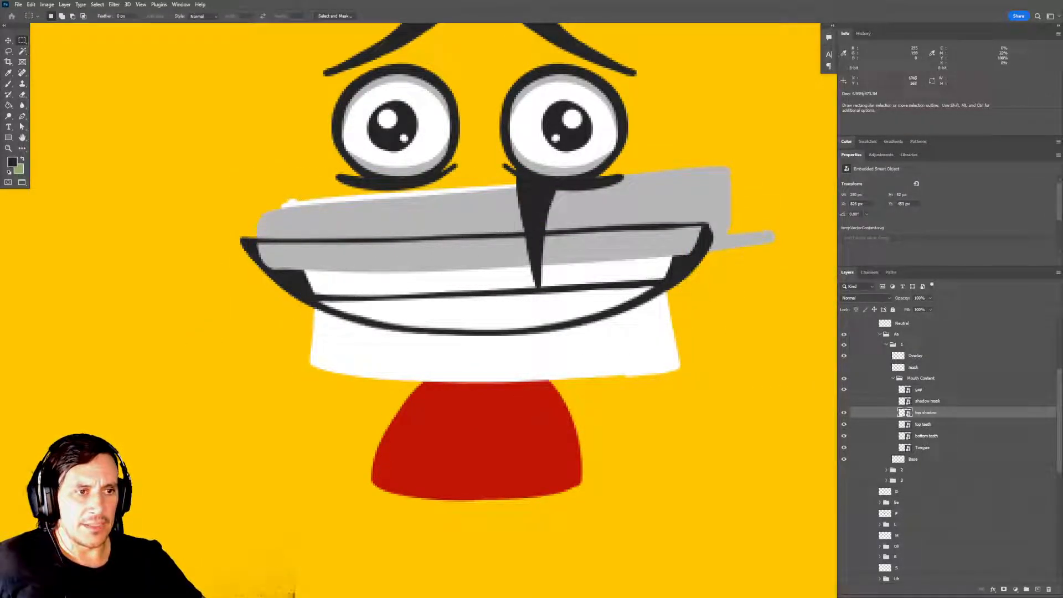
Load the mask layer's outline as a selection to compare it with the mouth shape, and deselect it.
{"action": "left_click", "coordinate": [898, 367], "text": "ctrl"}
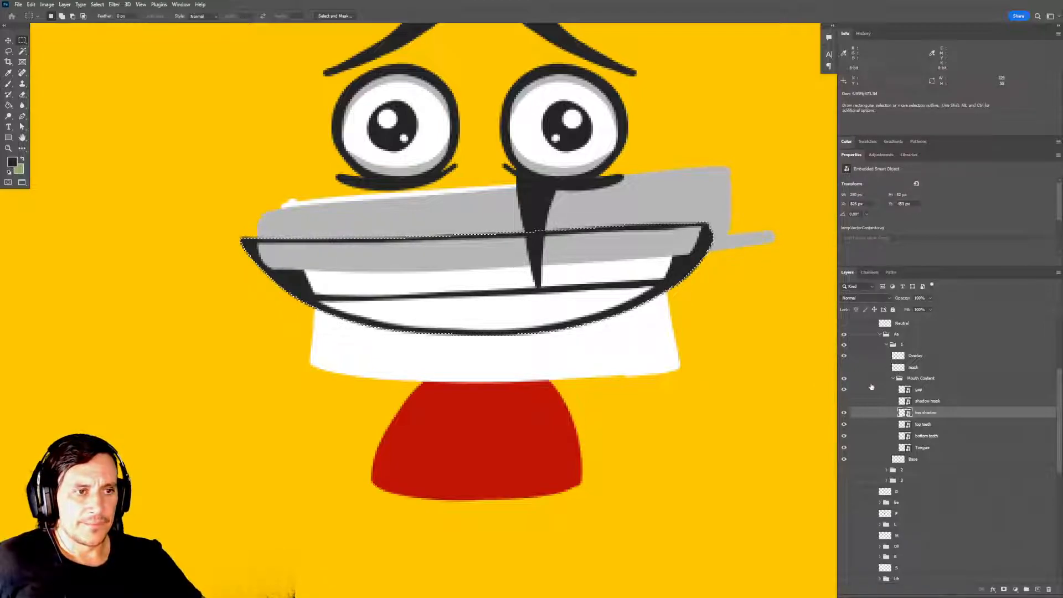
{"action": "left_click", "coordinate": [843, 368]}
{"action": "left_click", "coordinate": [844, 367]}
{"action": "left_click", "coordinate": [884, 370]}
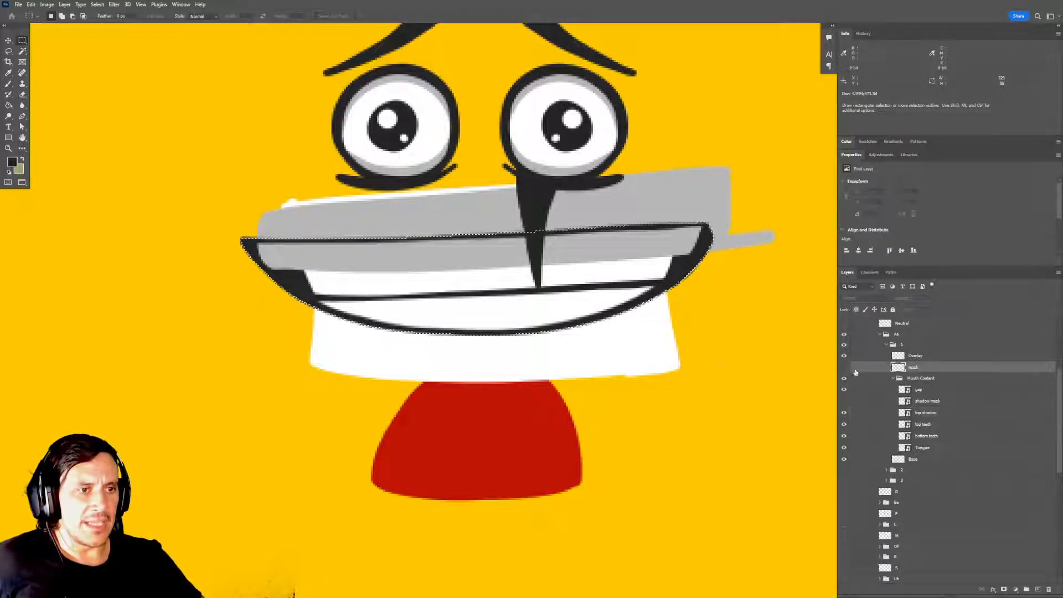
{"action": "key", "text": "ctrl+d"}
Save the document, accept the nested layer groups notice, and switch to Character Animator to reload the artwork.
{"action": "left_click_drag", "start_coordinate": [685, 332], "coordinate": [687, 339]}
{"action": "key", "text": "ctrl+s"}
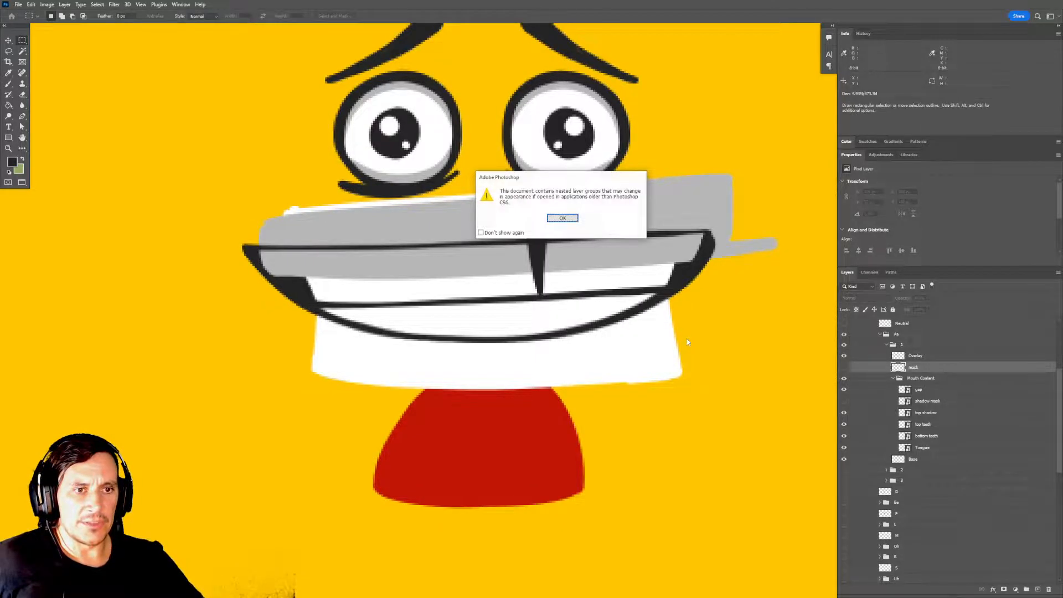
{"action": "left_click", "coordinate": [562, 218]}
{"action": "key", "text": "alt+Tab"}
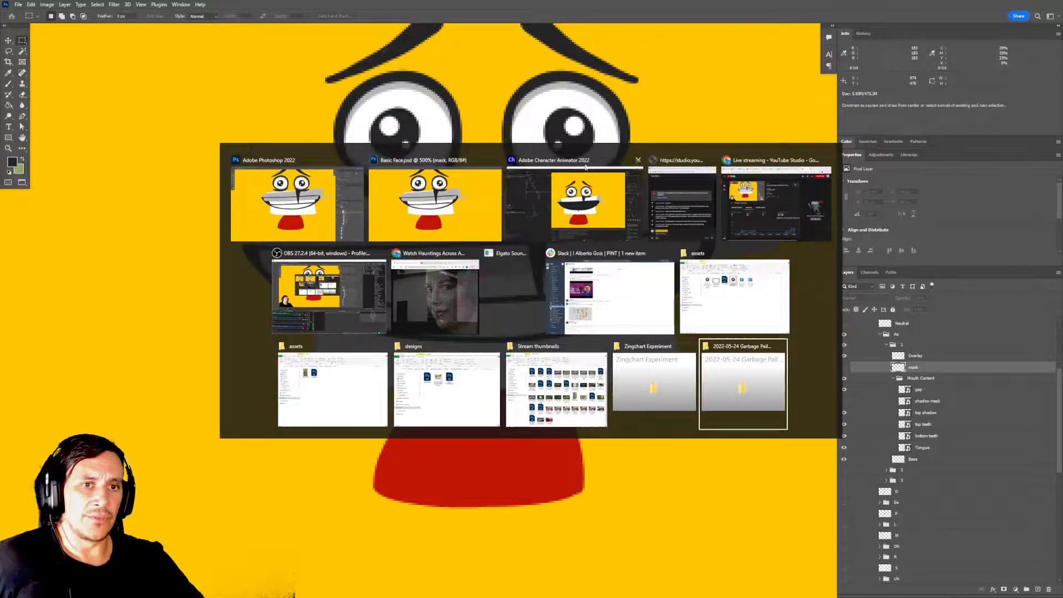
{"action": "key", "text": "alt+Tab"}
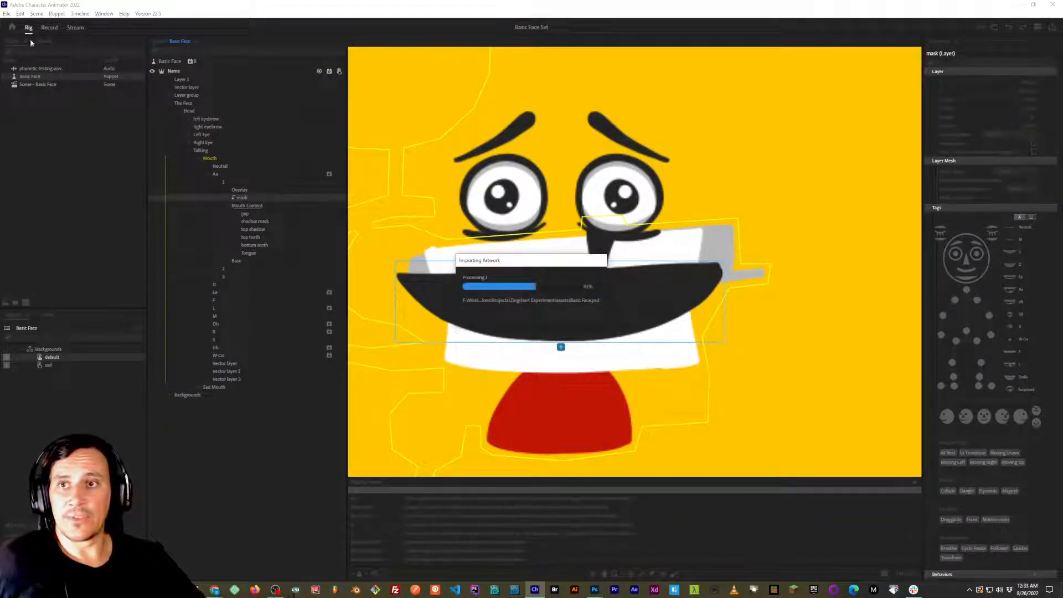
Open the recent Purple Monster project and bring up the Zingy on Computer puppet for rigging.
{"action": "left_click", "coordinate": [7, 14]}
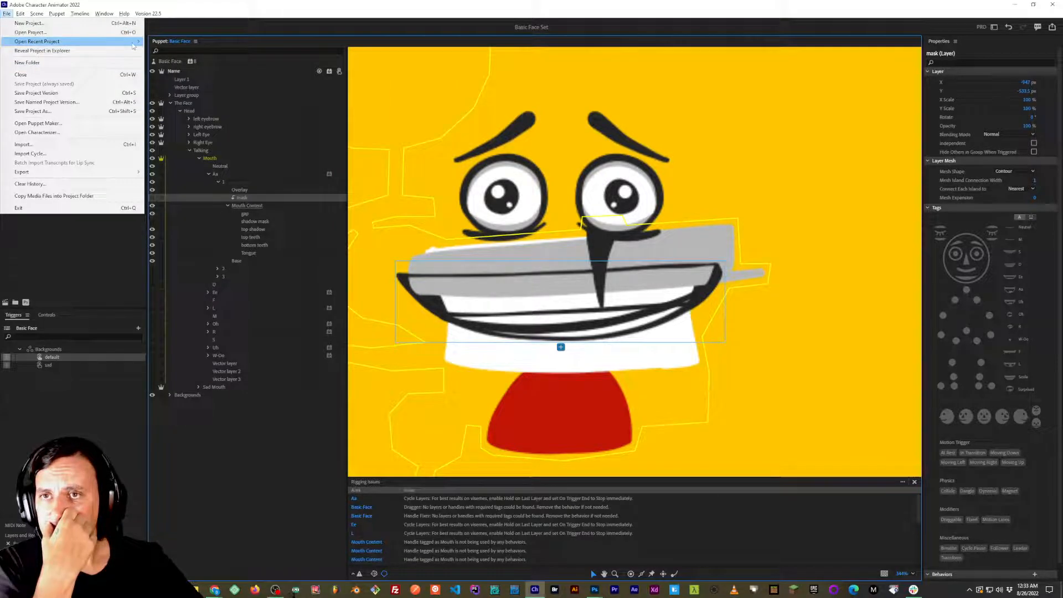
{"action": "mouse_move", "coordinate": [127, 41]}
{"action": "left_click", "coordinate": [242, 51]}
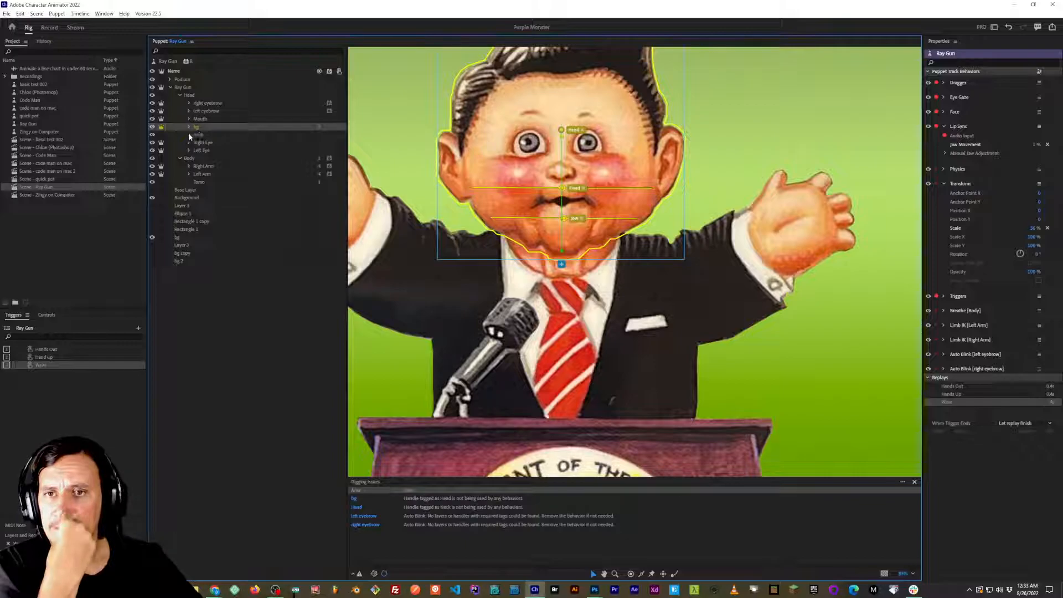
{"action": "double_click", "coordinate": [45, 195]}
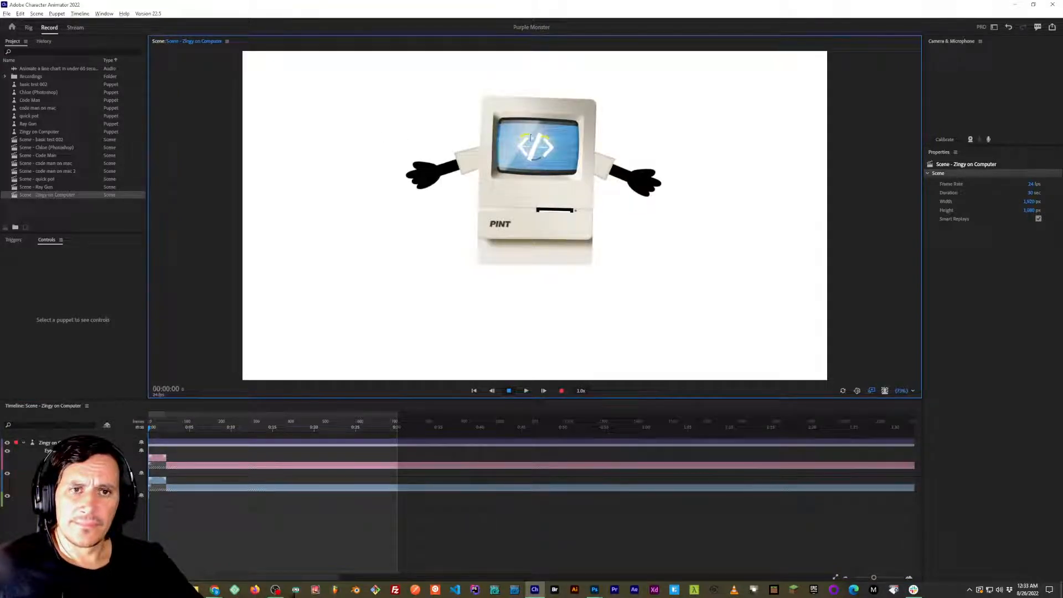
{"action": "double_click", "coordinate": [45, 132]}
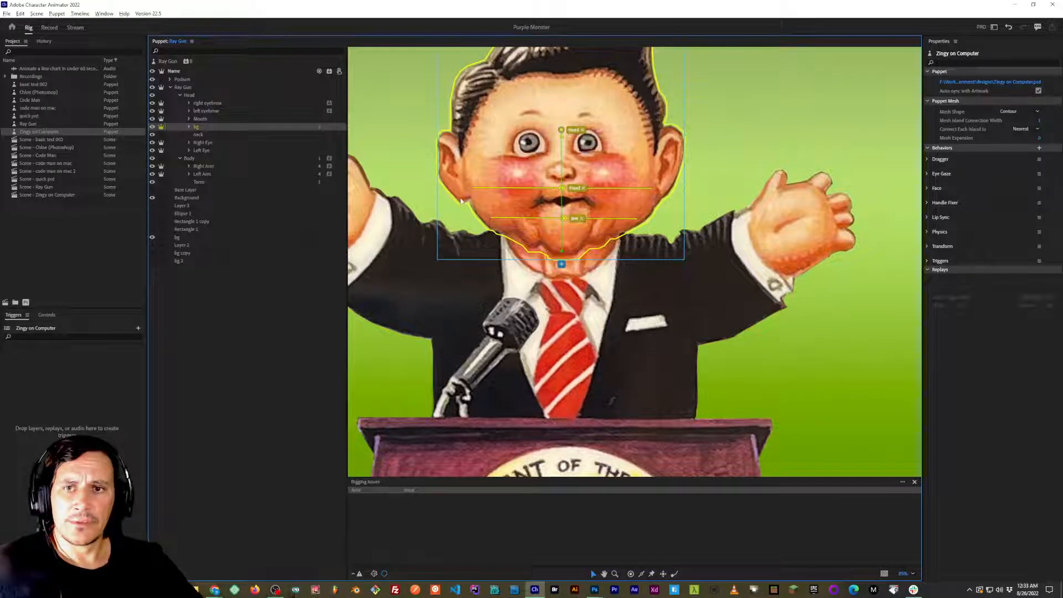
Examine the Zingy on Computer puppet's face, screen, disk slot and casing up close.
{"action": "scroll", "coordinate": [630, 169], "scroll_direction": "up", "scroll_amount": 4}
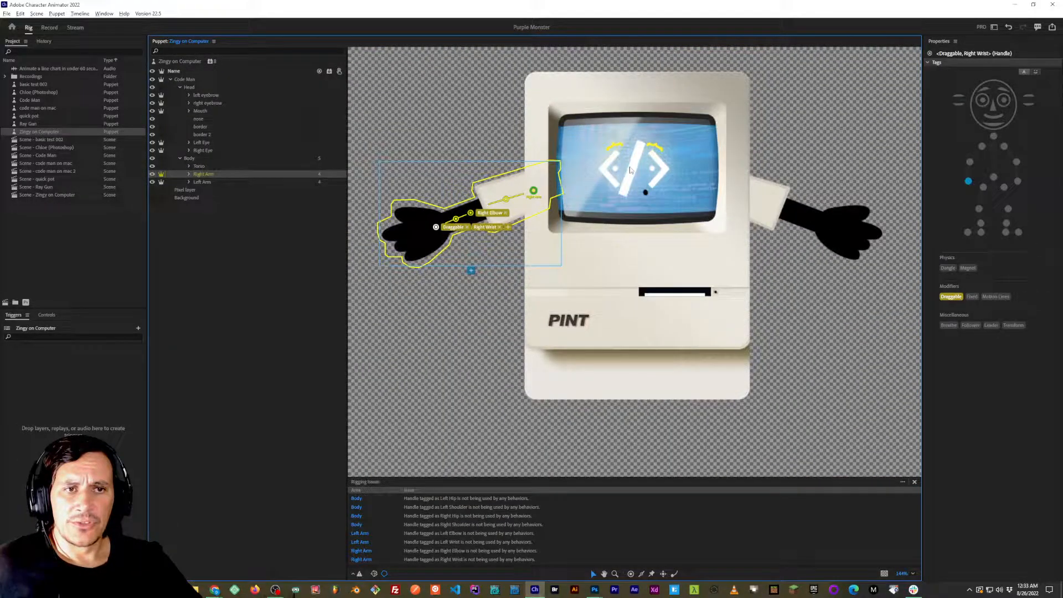
{"action": "scroll", "coordinate": [630, 169], "scroll_direction": "up", "scroll_amount": 3}
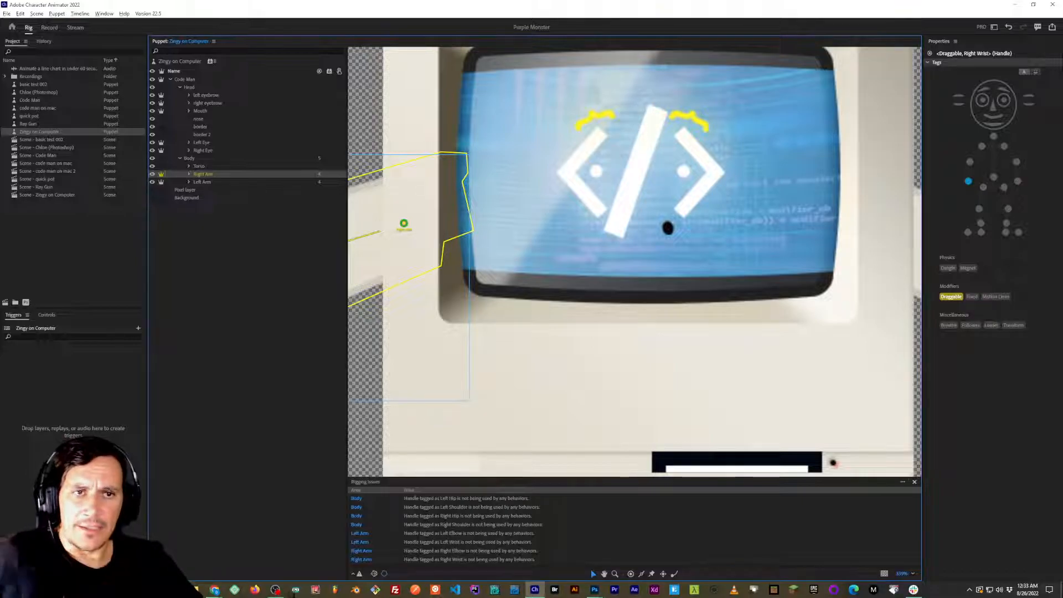
{"action": "scroll", "coordinate": [628, 89], "scroll_direction": "down", "scroll_amount": 1}
{"action": "scroll", "coordinate": [628, 89], "scroll_direction": "down", "scroll_amount": 3}
{"action": "scroll", "coordinate": [669, 289], "scroll_direction": "up", "scroll_amount": 4}
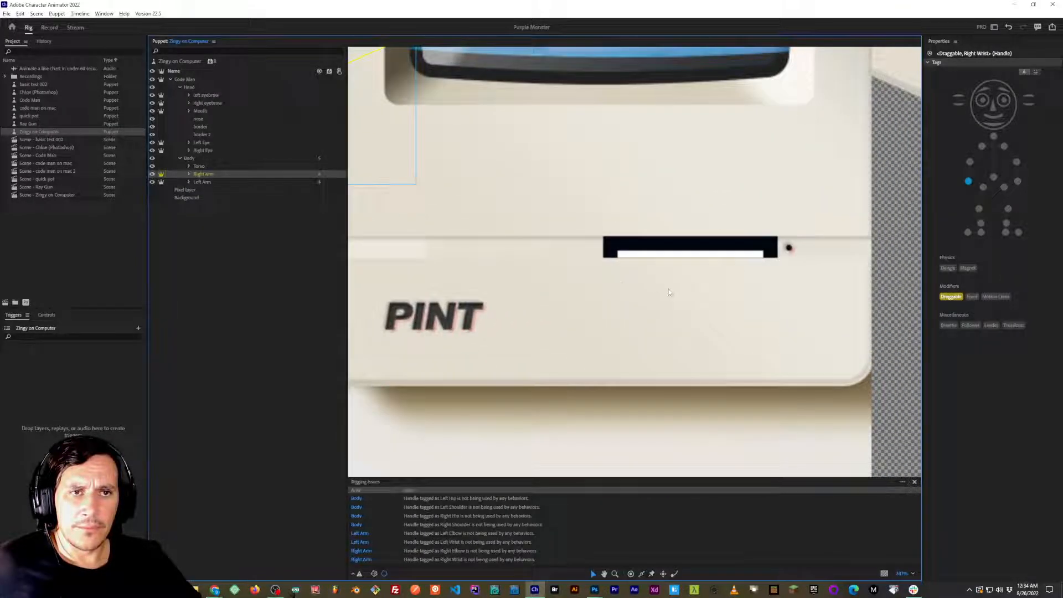
{"action": "scroll", "coordinate": [611, 284], "scroll_direction": "down", "scroll_amount": 4}
{"action": "scroll", "coordinate": [612, 284], "scroll_direction": "down", "scroll_amount": 2}
{"action": "scroll", "coordinate": [627, 346], "scroll_direction": "up", "scroll_amount": 5}
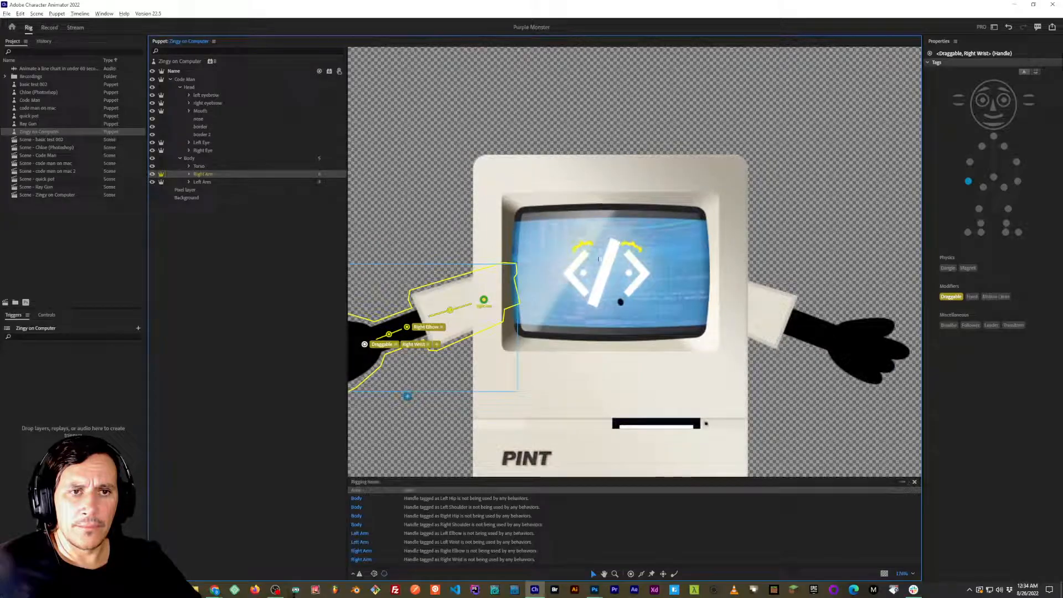
{"action": "scroll", "coordinate": [626, 346], "scroll_direction": "up", "scroll_amount": 4}
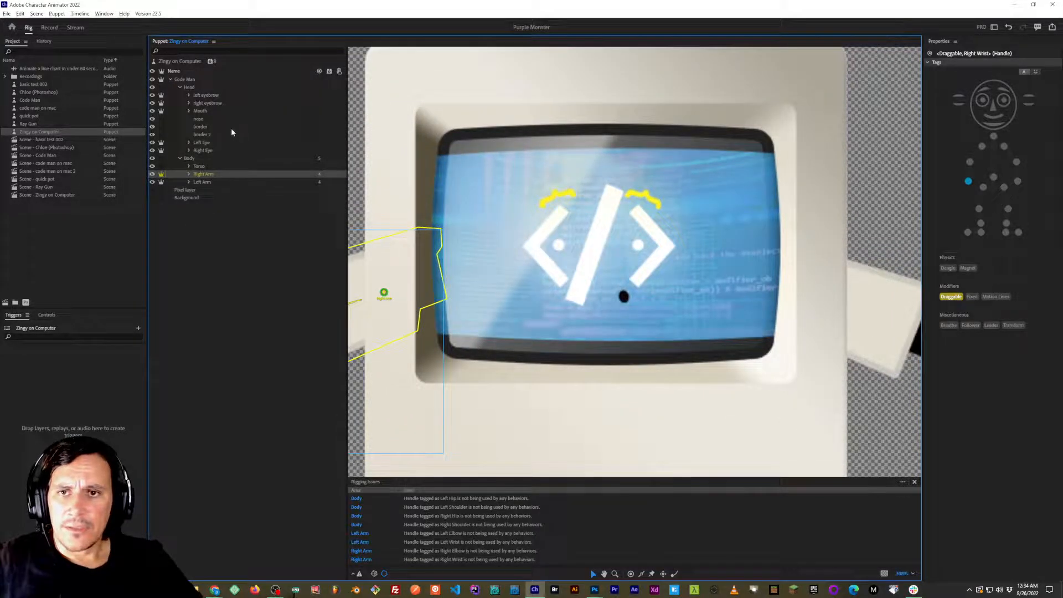
Inspect the puppet's Head group and its Right Eye, Mouth and right eyebrow layers.
{"action": "left_click", "coordinate": [207, 152]}
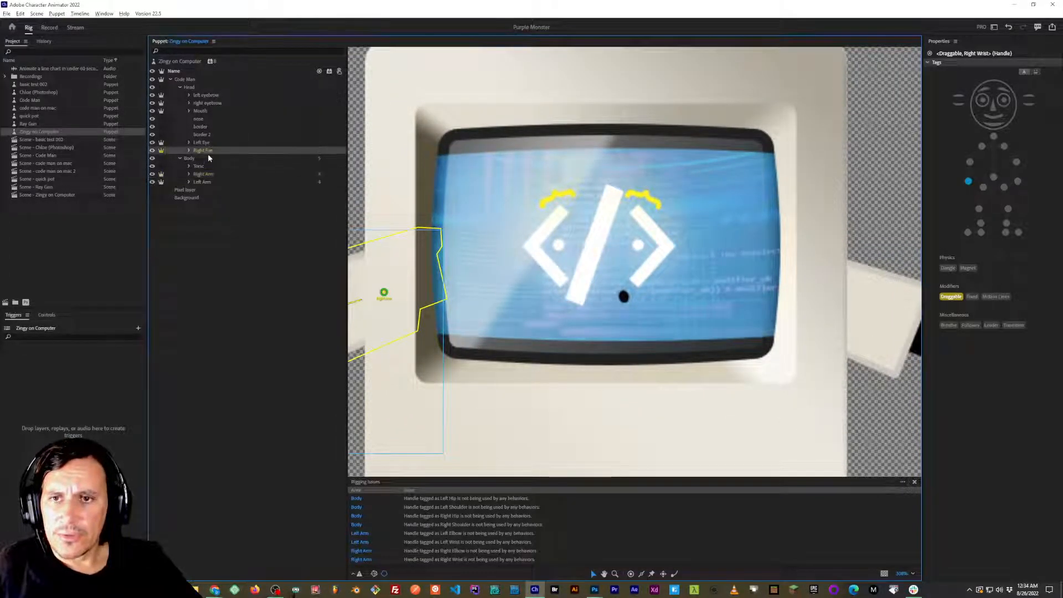
{"action": "left_click", "coordinate": [199, 111]}
{"action": "left_click", "coordinate": [206, 103]}
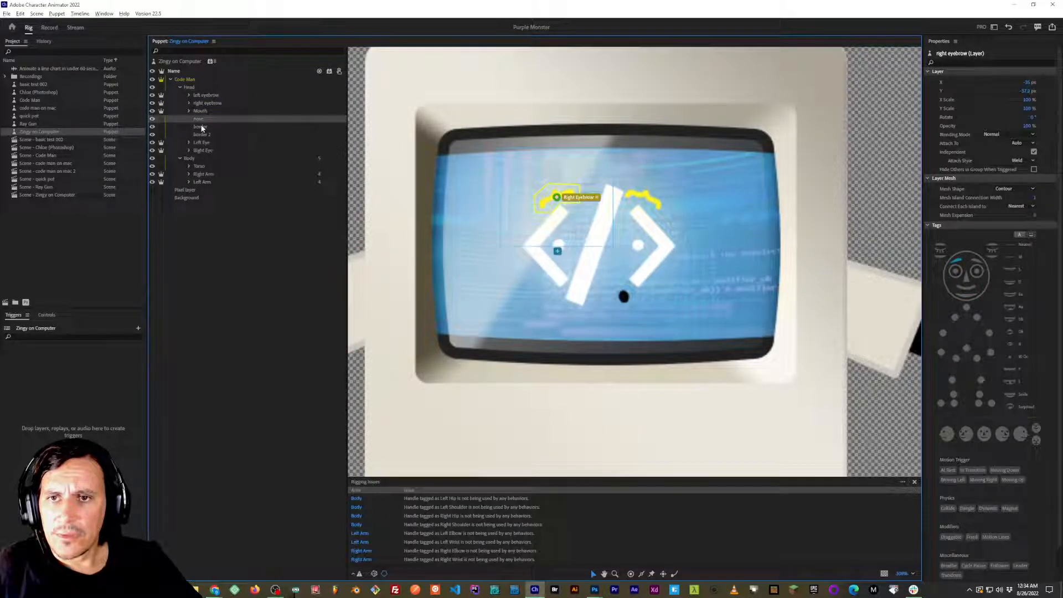
{"action": "left_click", "coordinate": [203, 151]}
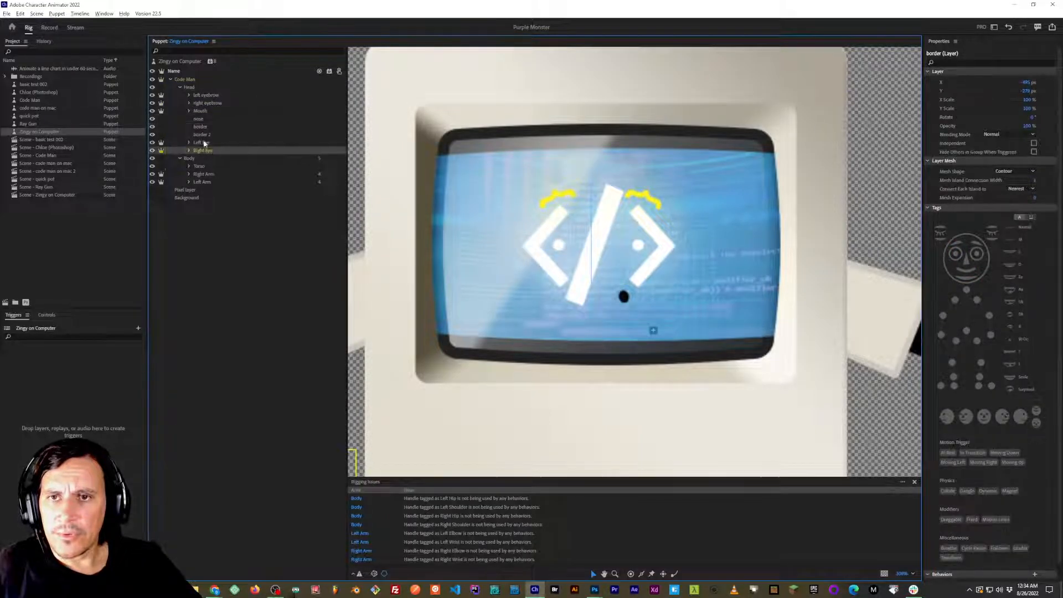
{"action": "left_click", "coordinate": [186, 89]}
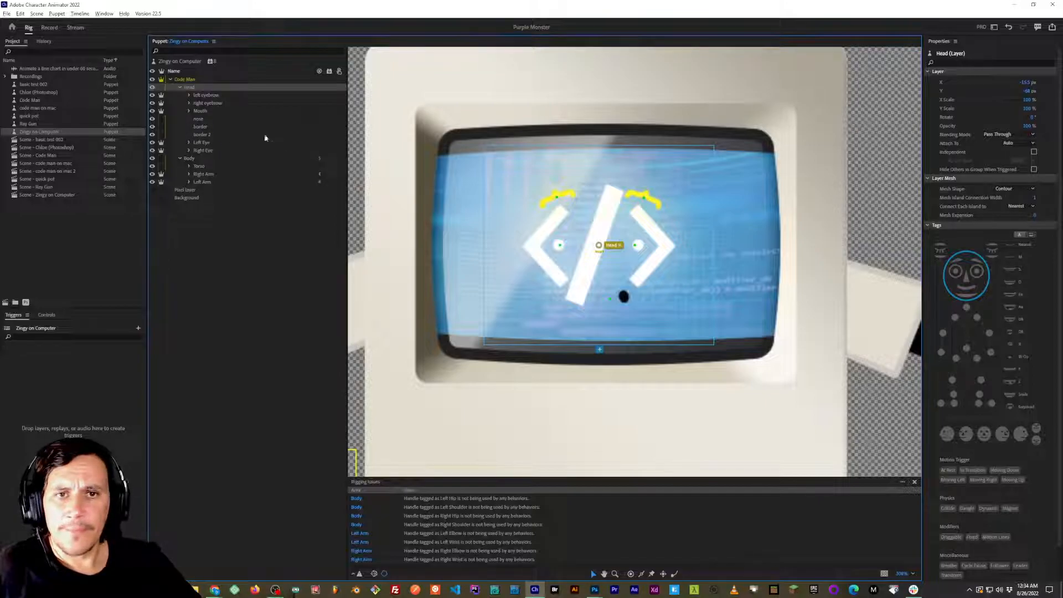
Collapse and hide the Head group, and expand the Torso group to reveal its screen and computer mask layers.
{"action": "left_click", "coordinate": [179, 88]}
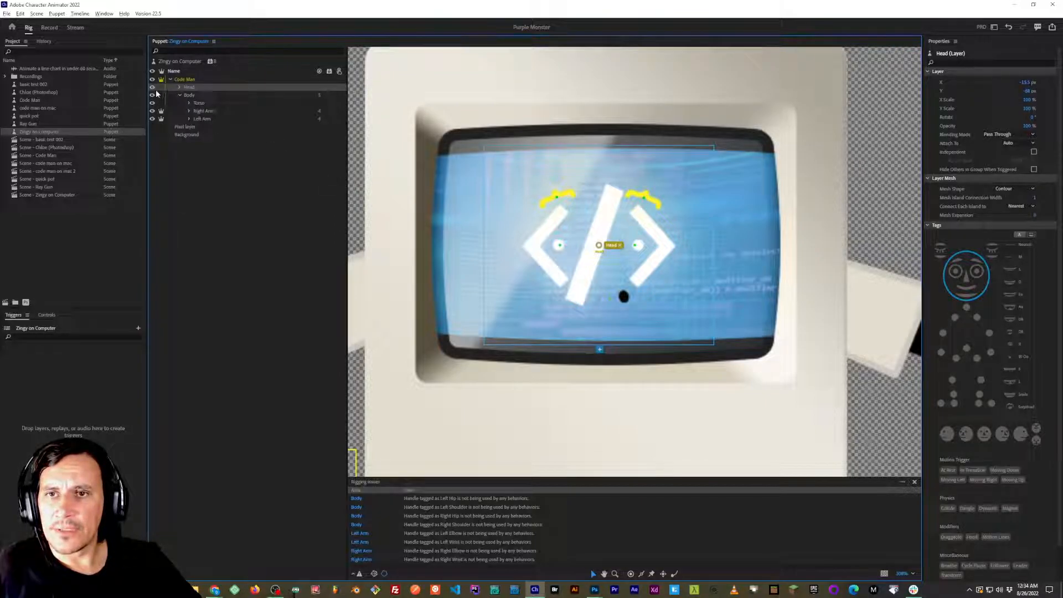
{"action": "left_click", "coordinate": [152, 88]}
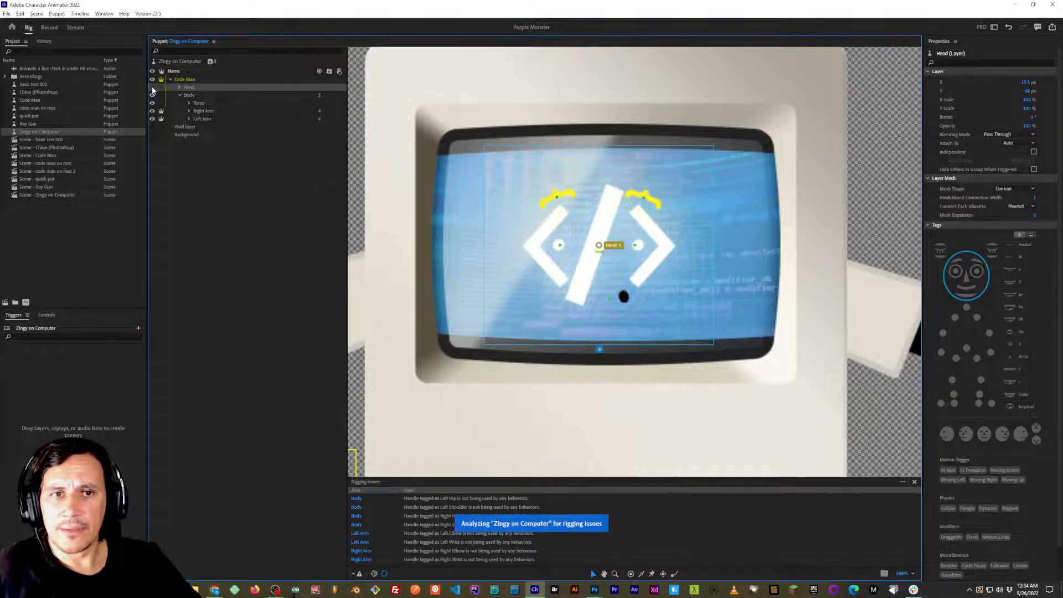
{"action": "left_click", "coordinate": [189, 103]}
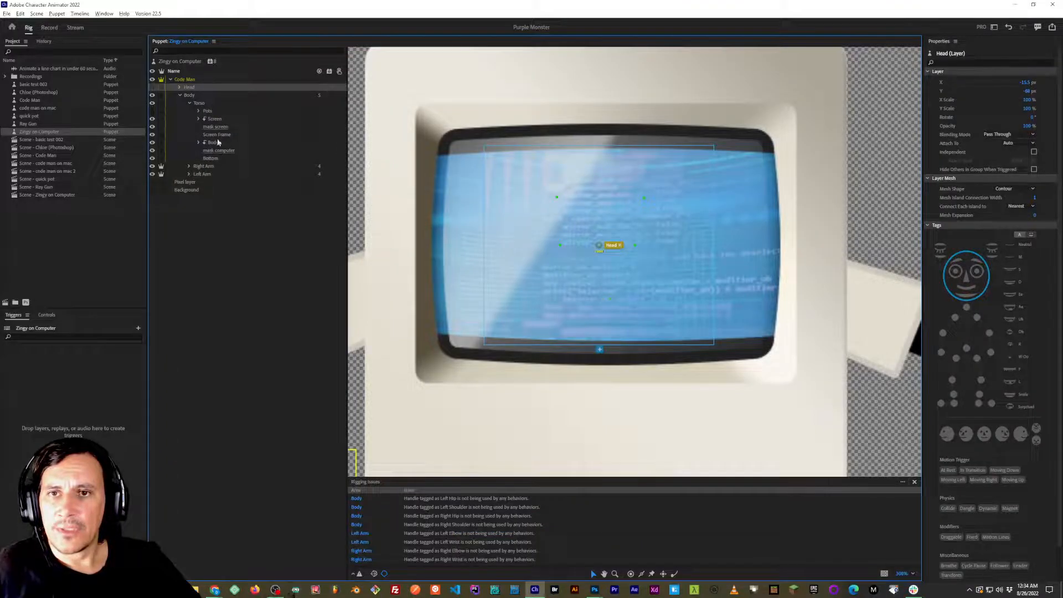
Inspect the Torso group's mask screen layer with its visibility switched, along with the neighbouring Screen Frame and Body layers.
{"action": "left_click", "coordinate": [217, 127]}
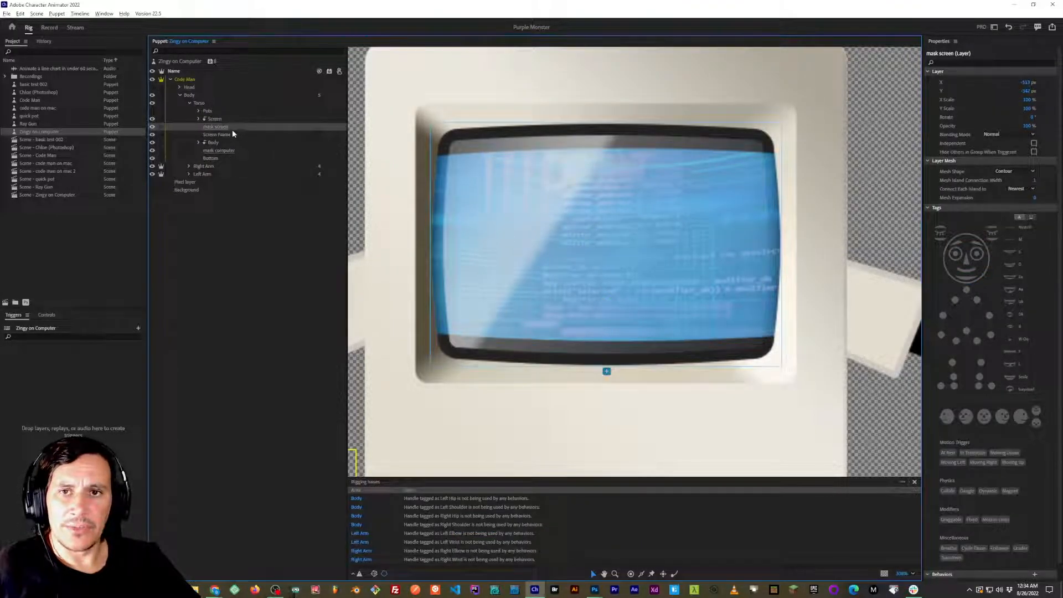
{"action": "left_click", "coordinate": [154, 130]}
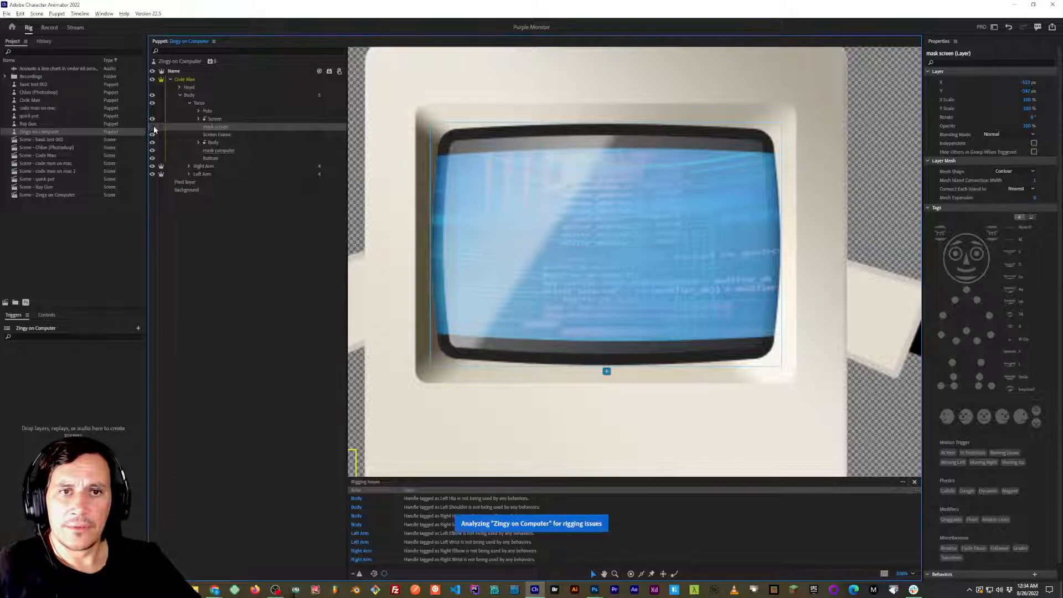
{"action": "left_click", "coordinate": [155, 129]}
{"action": "left_click", "coordinate": [155, 129]}
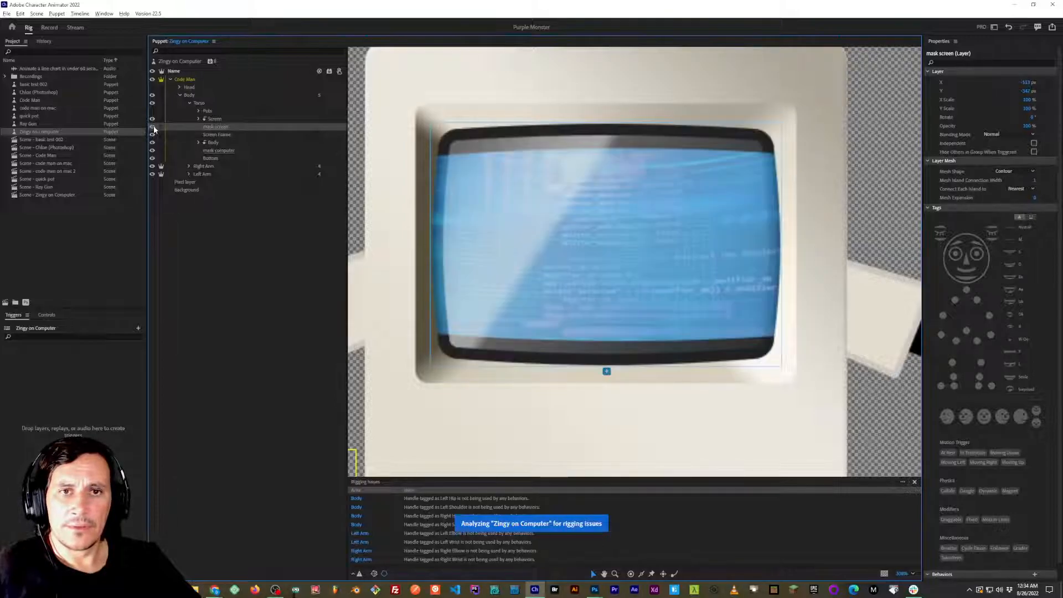
{"action": "left_click", "coordinate": [217, 134]}
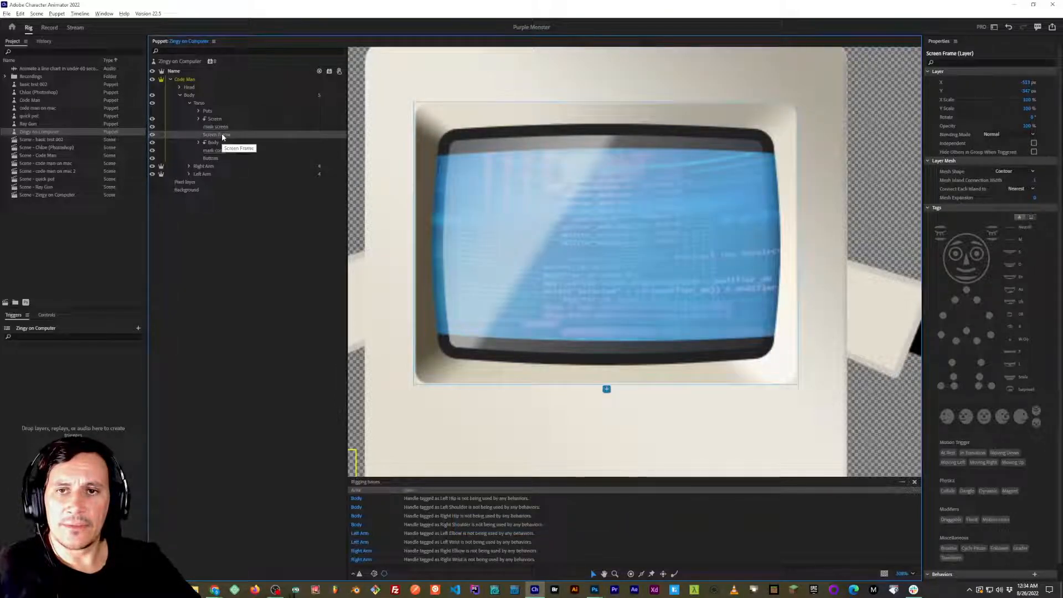
{"action": "left_click", "coordinate": [214, 143]}
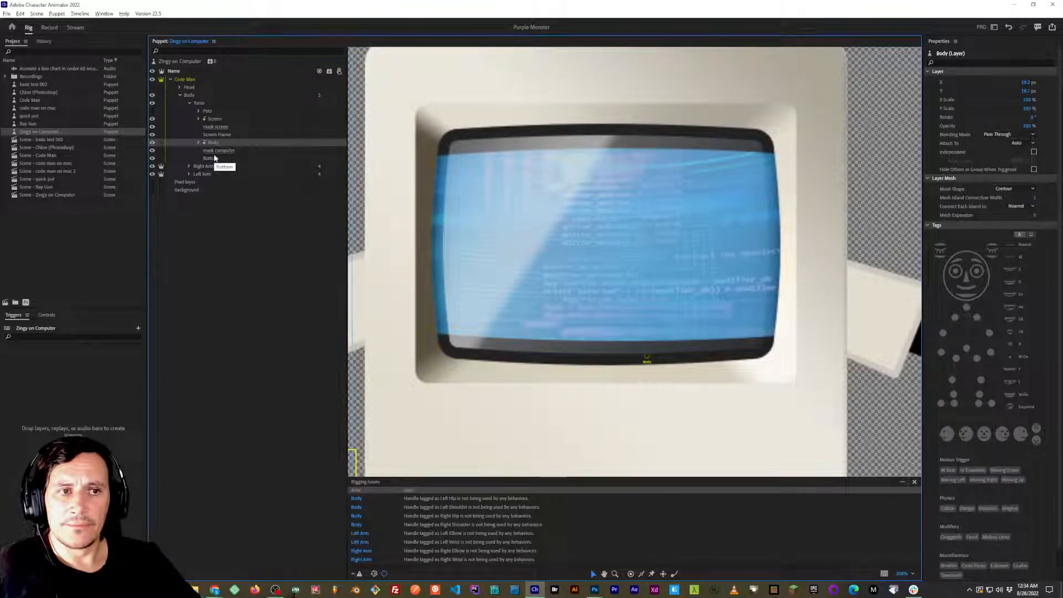
Look inside the Torso's nested Body group and inspect the mask computer layer directly beneath it.
{"action": "left_click", "coordinate": [198, 143]}
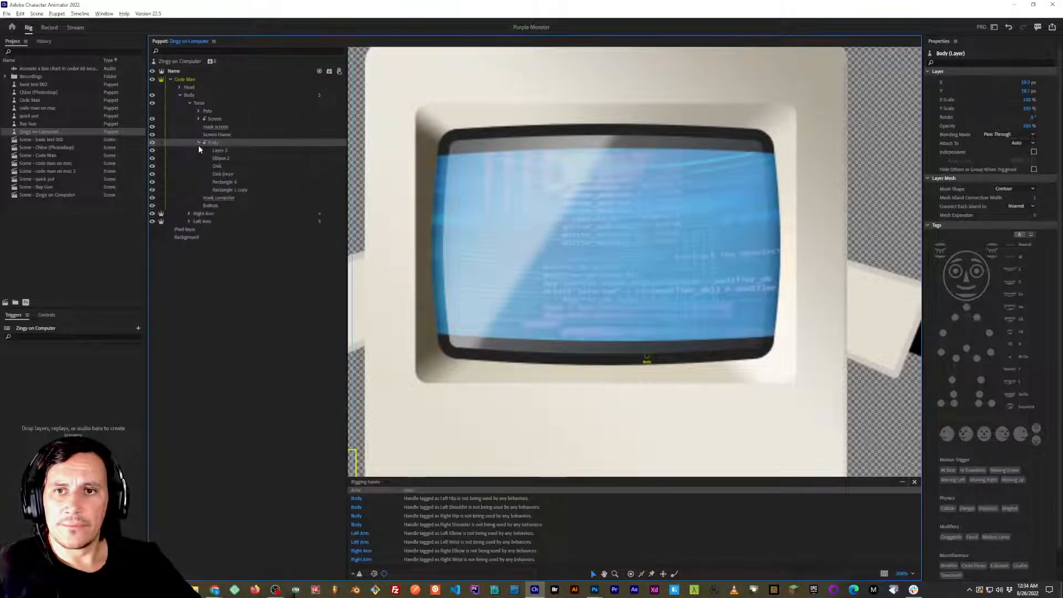
{"action": "left_click", "coordinate": [235, 189]}
{"action": "left_click", "coordinate": [223, 198]}
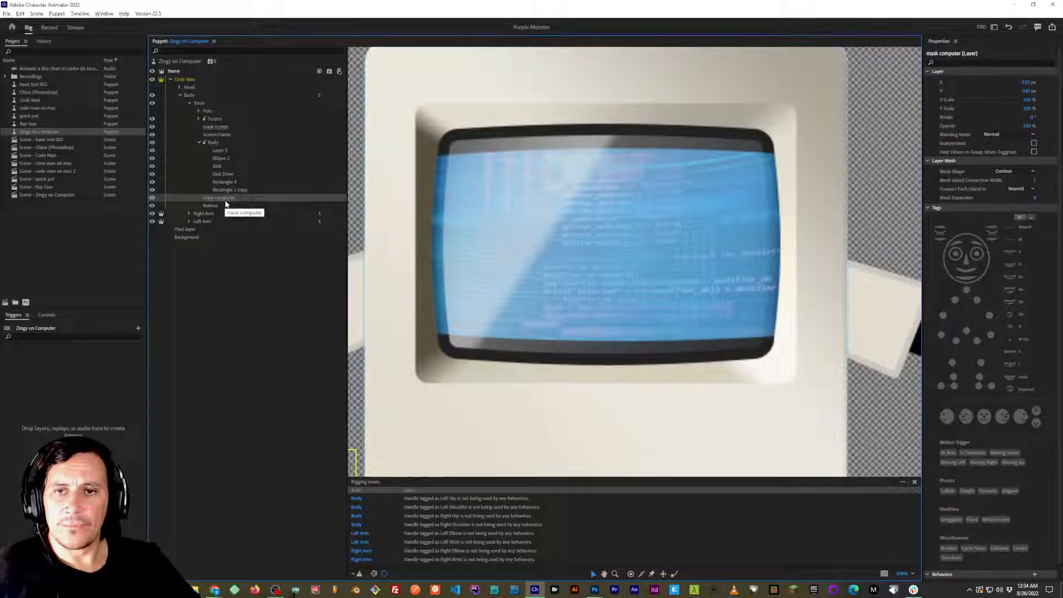
{"action": "left_click", "coordinate": [199, 143]}
{"action": "left_click", "coordinate": [210, 143]}
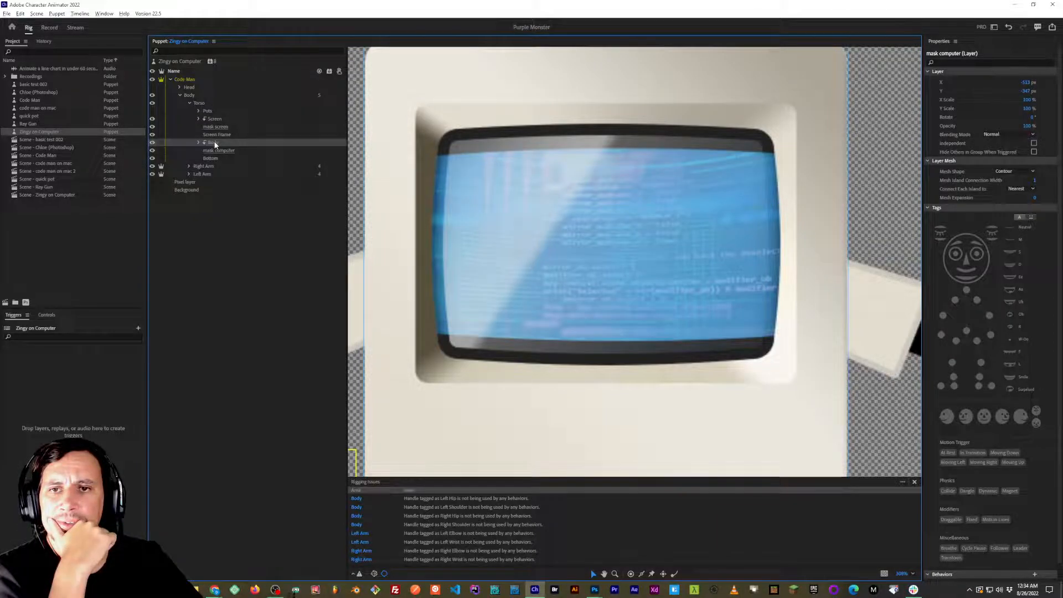
Go through the nested Body group's Layer 3, Disk, Disk Drive, Rectangle 4 and Rectangle 1 copy layers, and collapse the group.
{"action": "left_click", "coordinate": [198, 142]}
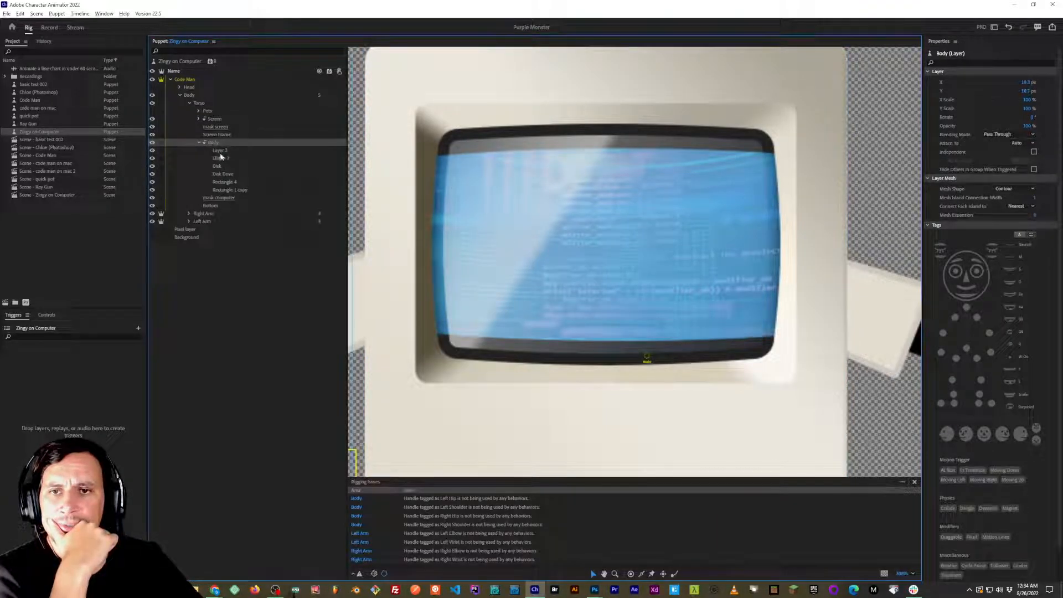
{"action": "left_click", "coordinate": [220, 150]}
{"action": "left_click", "coordinate": [220, 166]}
{"action": "left_click", "coordinate": [221, 173]}
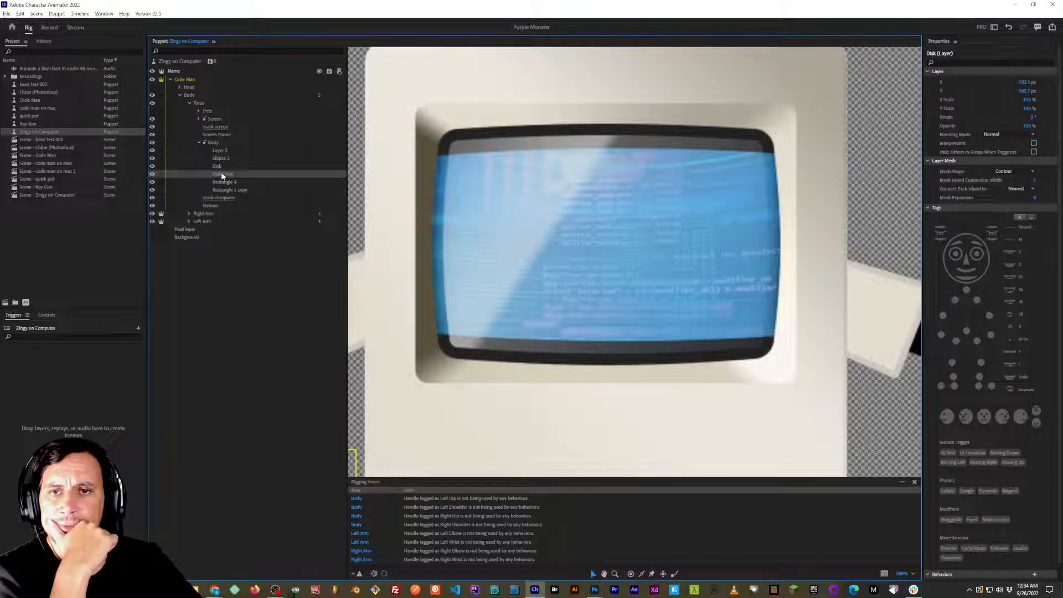
{"action": "left_click", "coordinate": [221, 181]}
{"action": "left_click", "coordinate": [225, 191]}
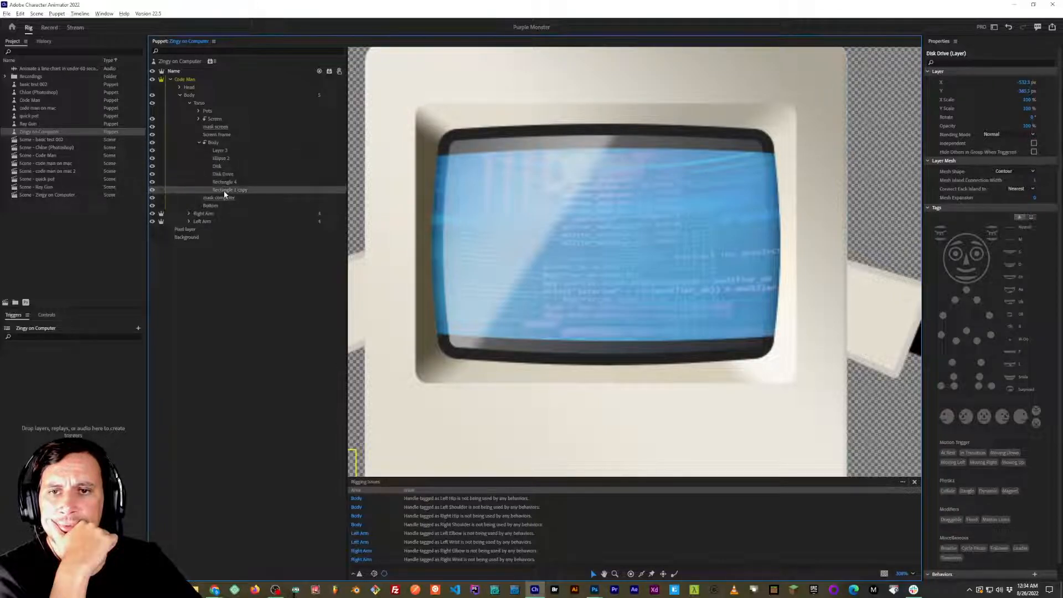
{"action": "left_click", "coordinate": [198, 143]}
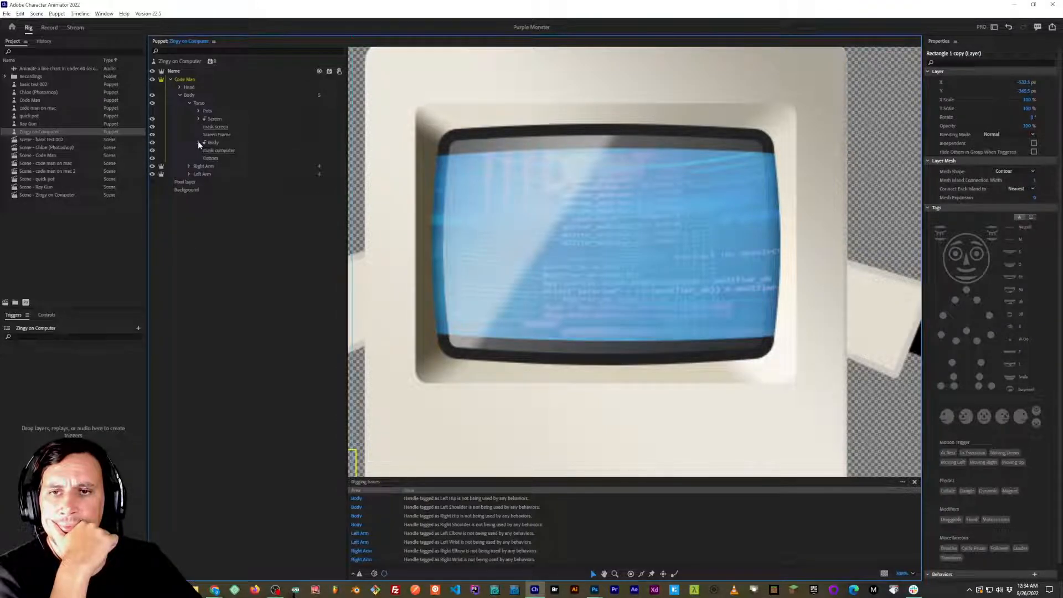
{"action": "left_click", "coordinate": [220, 142]}
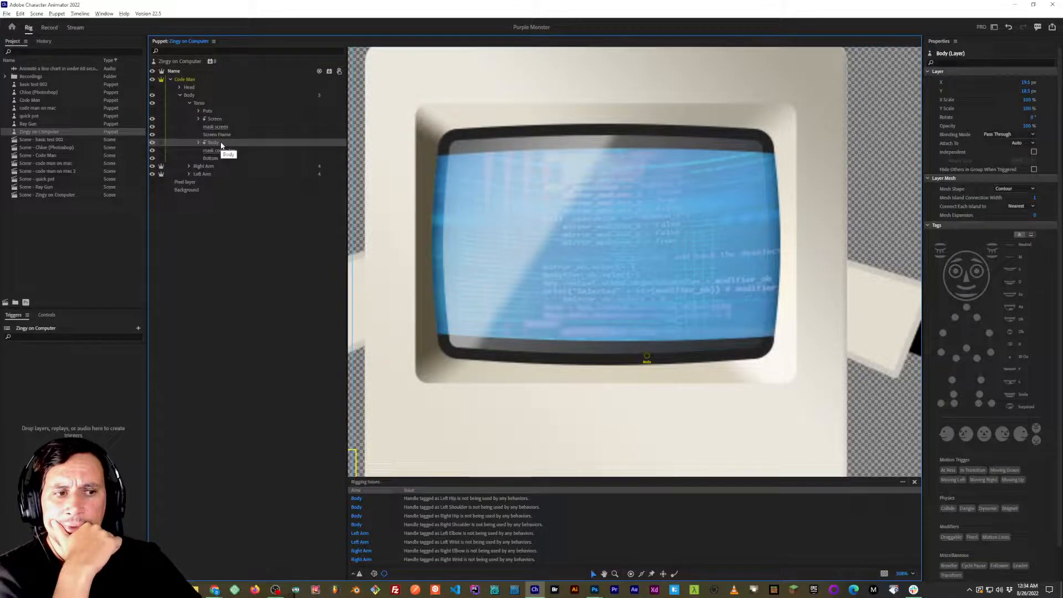
Examine the Torso's Screen group and its contents, including the black border top and bottom layers, and collapse it.
{"action": "left_click", "coordinate": [215, 119]}
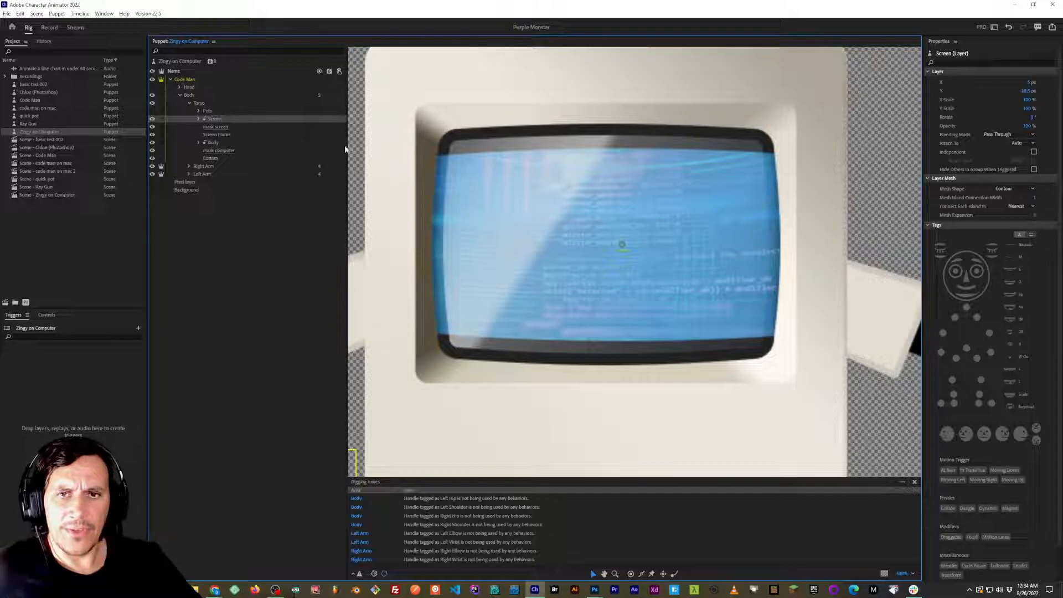
{"action": "left_click", "coordinate": [199, 119]}
{"action": "left_click", "coordinate": [221, 127]}
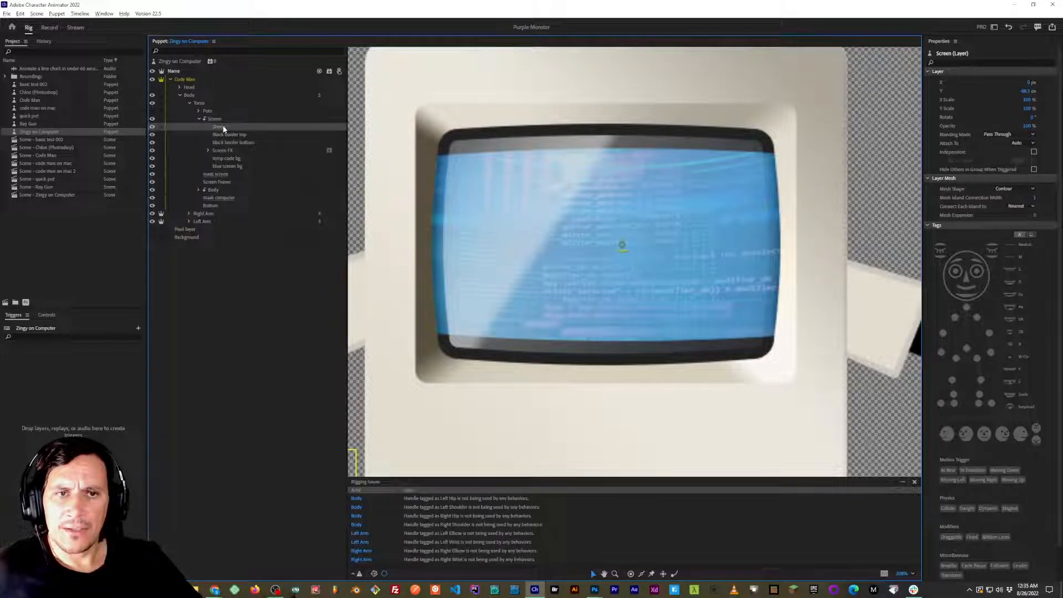
{"action": "left_click", "coordinate": [226, 138]}
{"action": "left_click", "coordinate": [224, 142]}
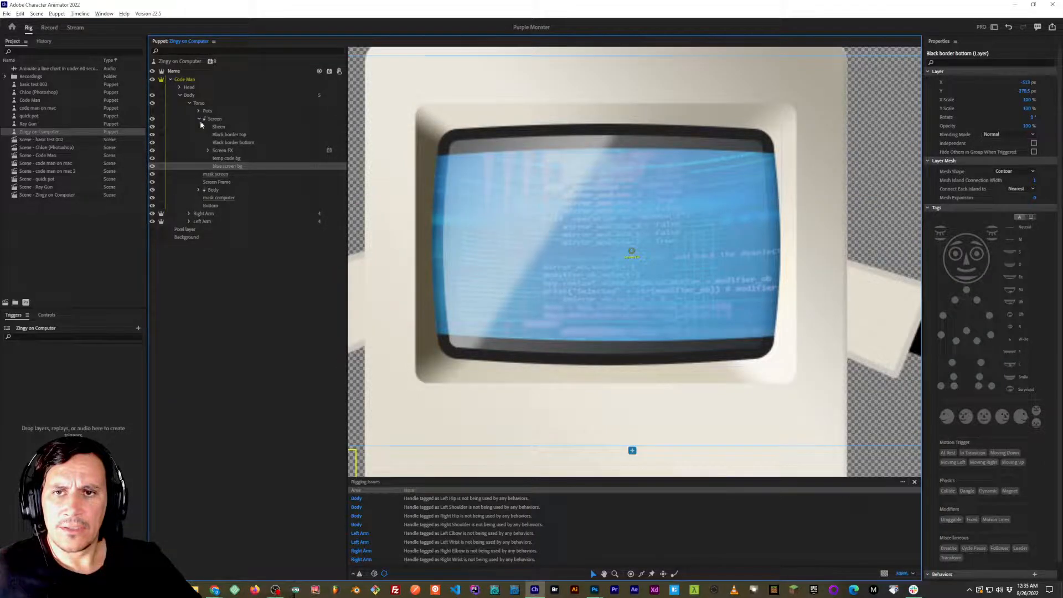
{"action": "left_click", "coordinate": [198, 119]}
Compare the clipped Screen group with the mask screen layer directly beneath it.
{"action": "left_click", "coordinate": [212, 127]}
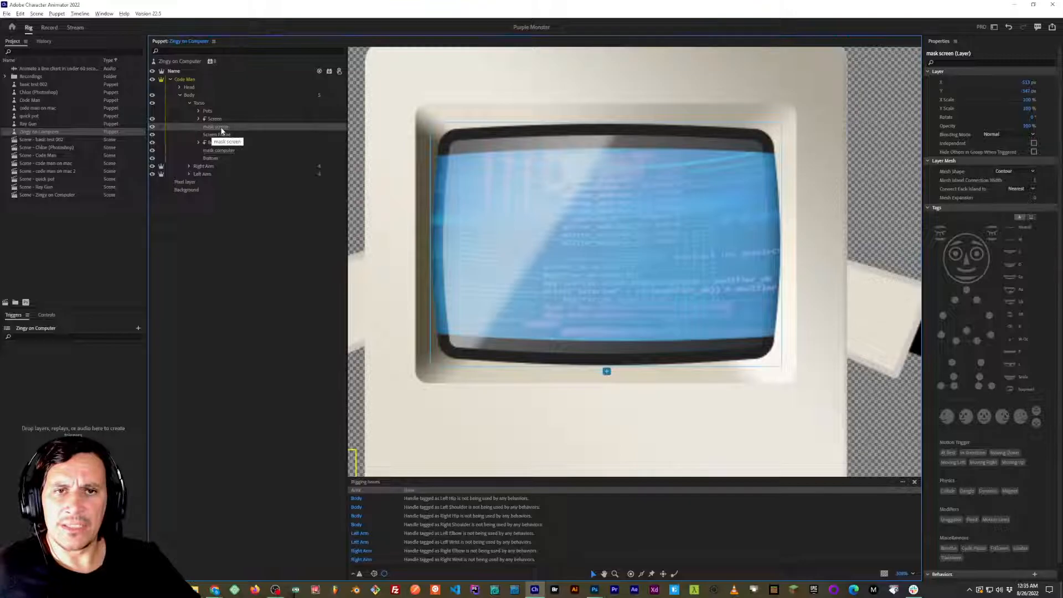
{"action": "left_click", "coordinate": [217, 119]}
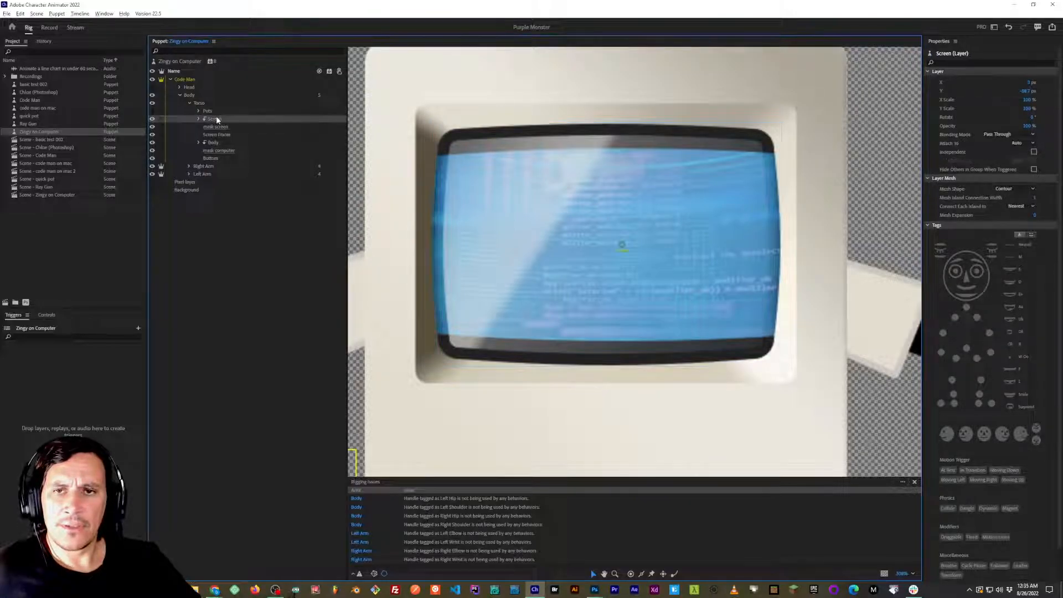
{"action": "left_click", "coordinate": [218, 128]}
{"action": "left_click", "coordinate": [217, 119]}
{"action": "left_click", "coordinate": [218, 128]}
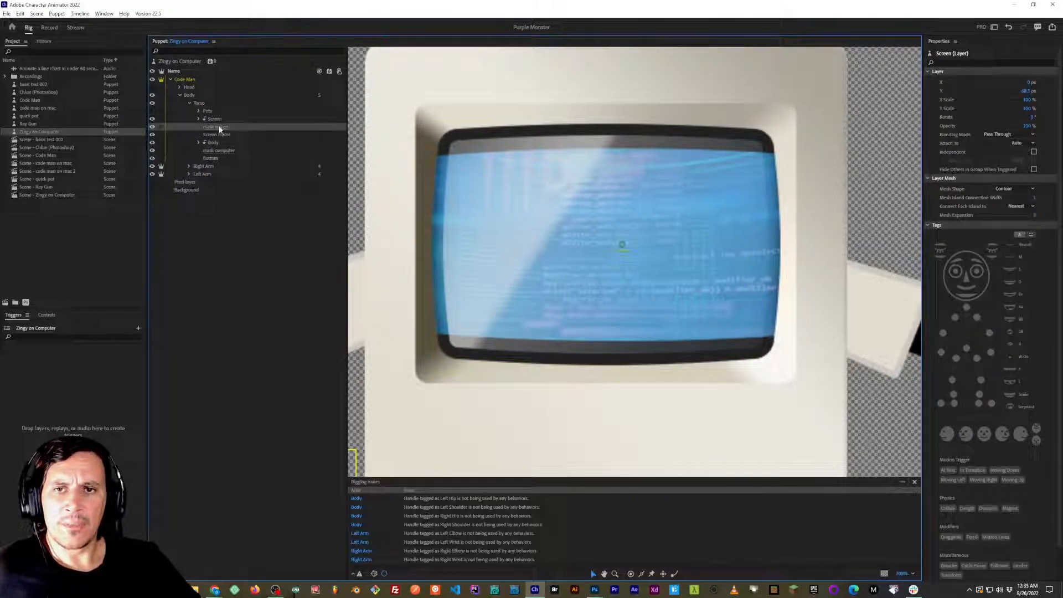
{"action": "left_click", "coordinate": [217, 120]}
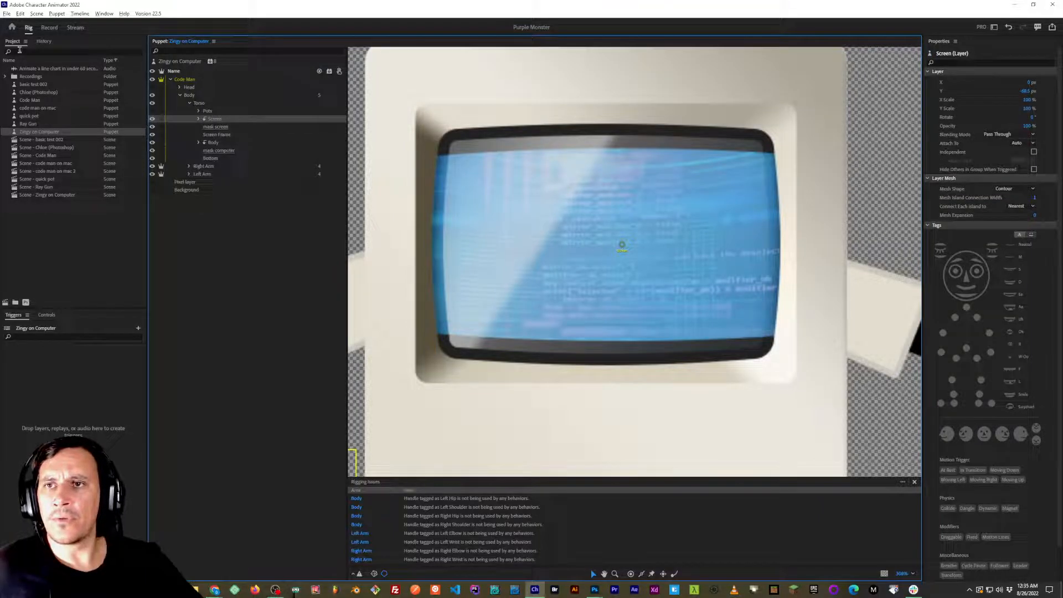
Reopen the recent Basic Face Set project.
{"action": "left_click", "coordinate": [8, 14]}
{"action": "left_click", "coordinate": [35, 14]}
{"action": "left_click", "coordinate": [7, 14]}
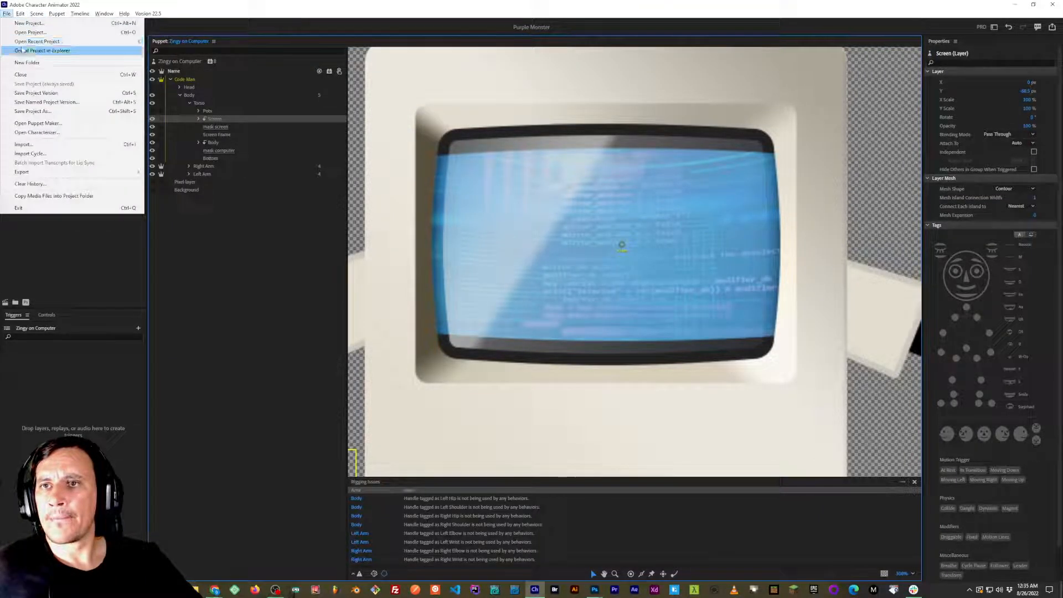
{"action": "mouse_move", "coordinate": [62, 44]}
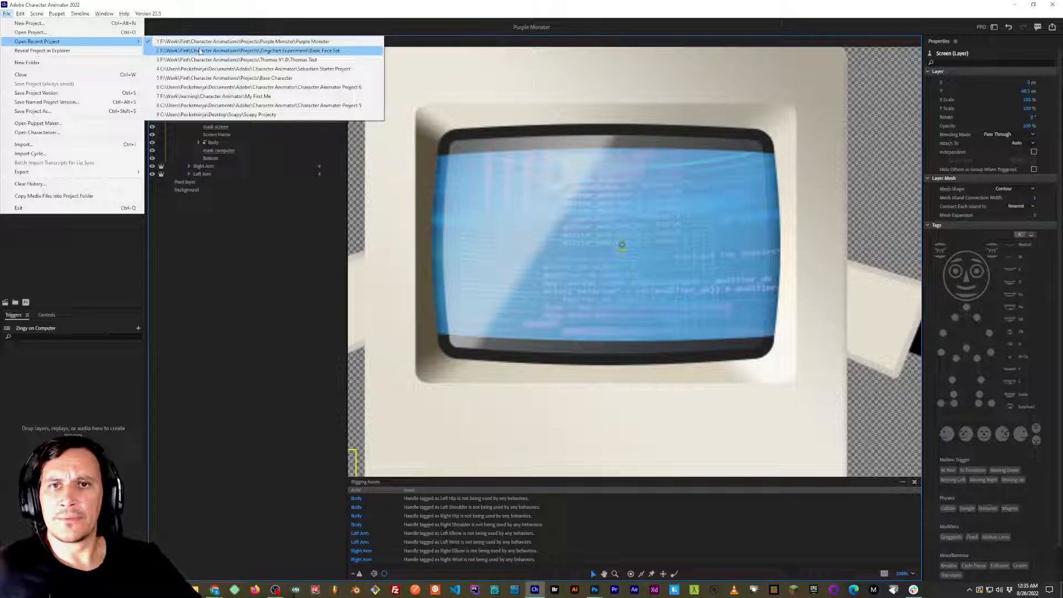
{"action": "left_click", "coordinate": [222, 49]}
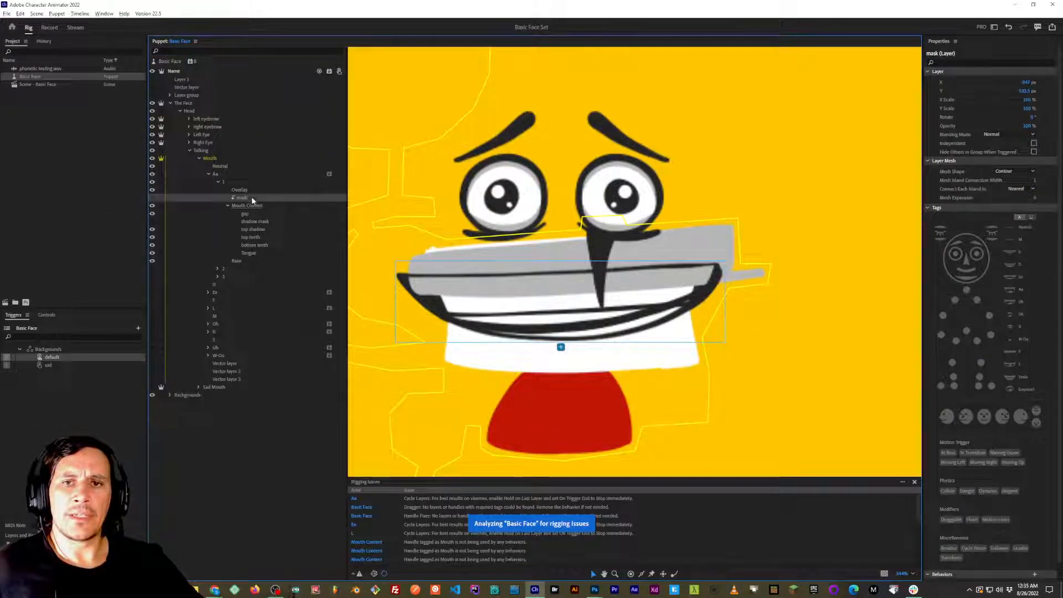
Switch to the Basic Face.psd document in Photoshop.
{"action": "key", "text": "alt+Tab"}
{"action": "key", "text": "alt+Tab"}
{"action": "key", "text": "alt+Tab"}
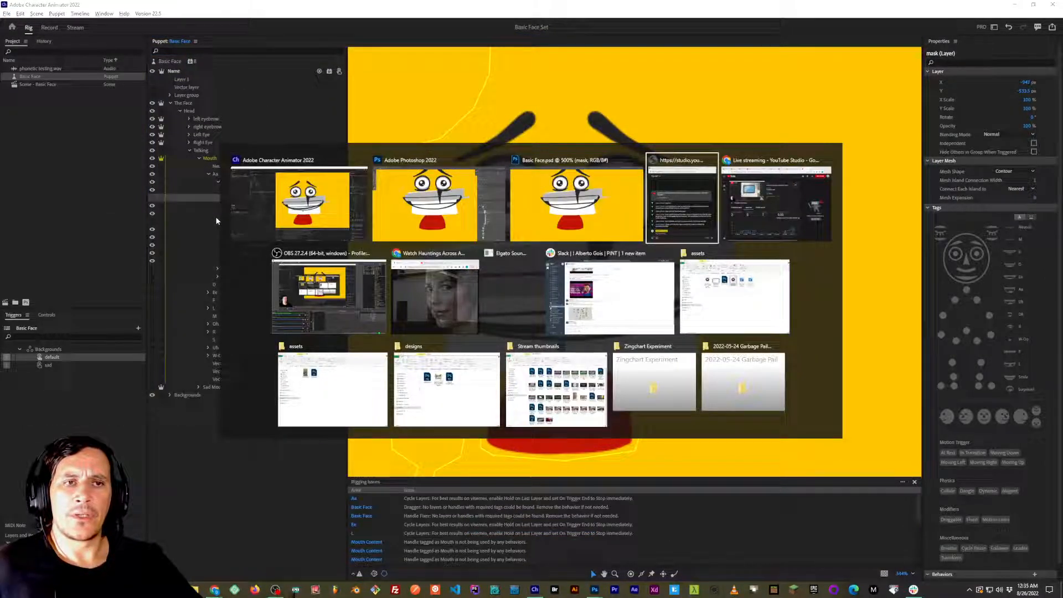
{"action": "key", "text": "alt+shift+Tab"}
{"action": "key", "text": "alt+shift+Tab"}
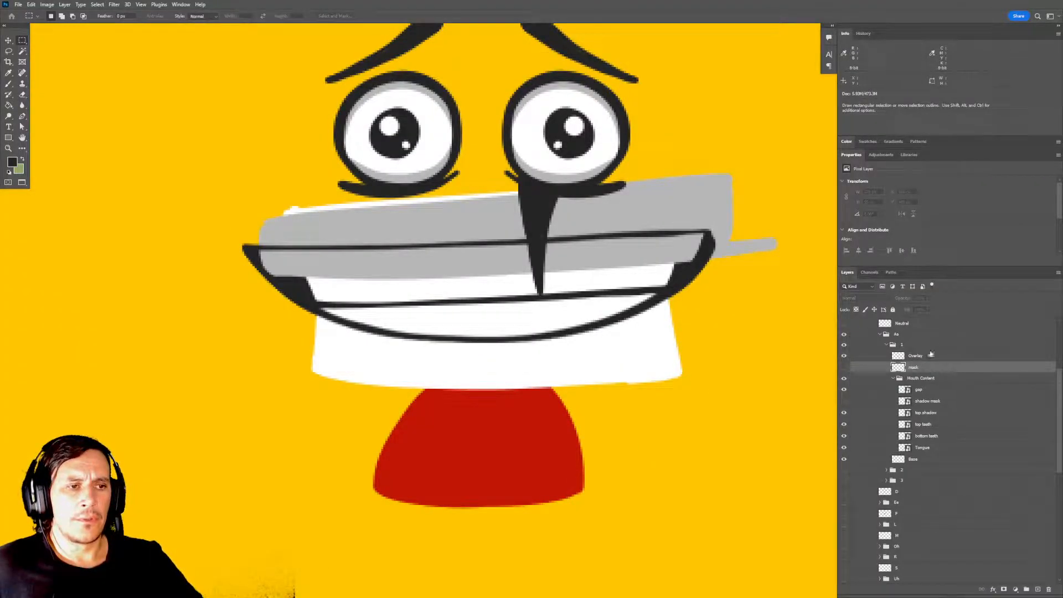
Move the mask layer in Aa frame 1 directly below the Mouth Content group, save the document and make the mask visible.
{"action": "left_click", "coordinate": [893, 378]}
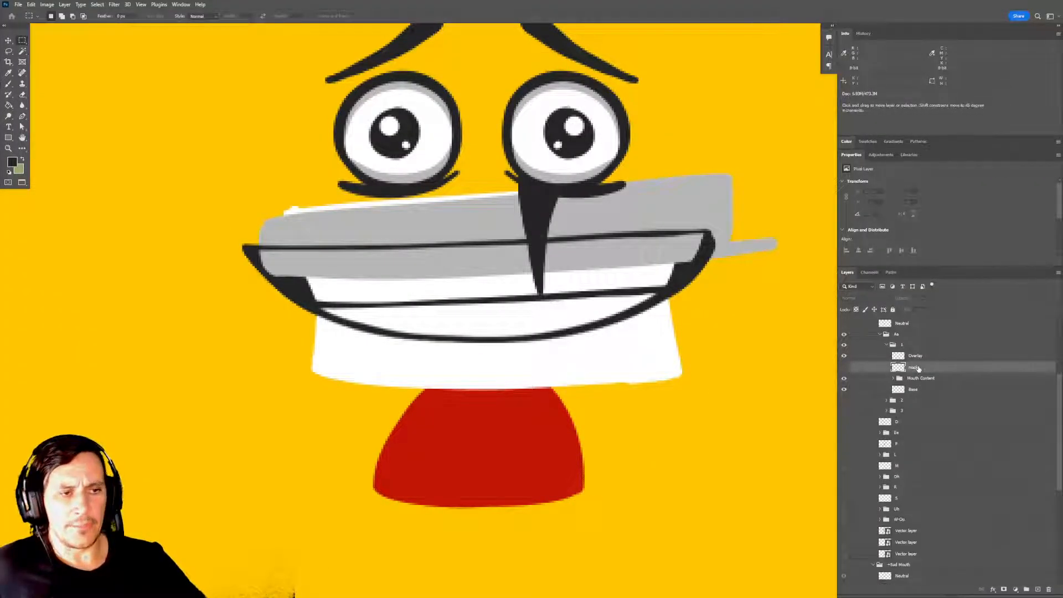
{"action": "left_click_drag", "start_coordinate": [918, 369], "coordinate": [913, 383]}
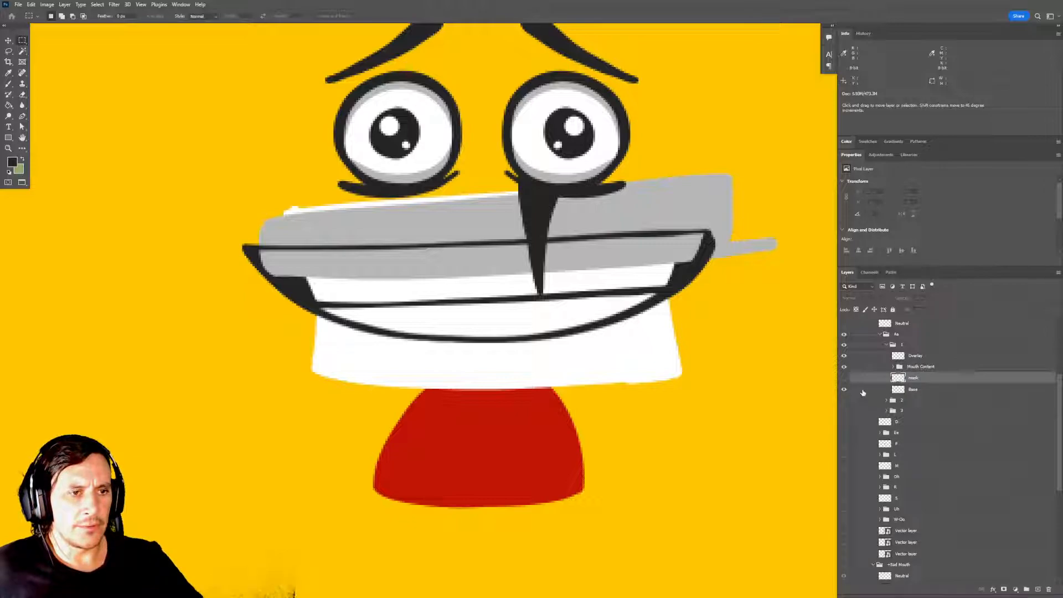
{"action": "key", "text": "ctrl+s"}
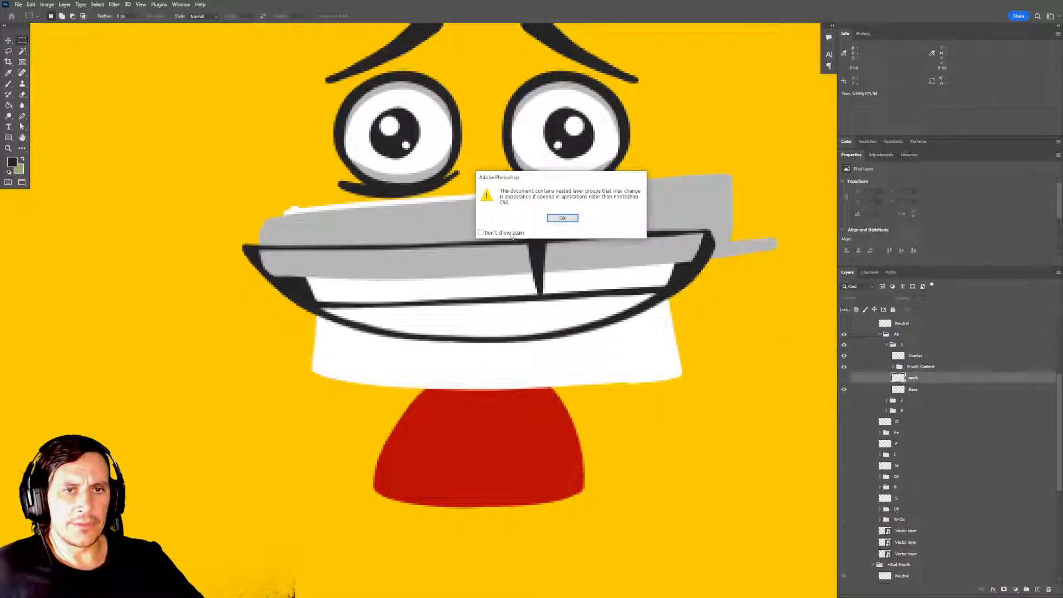
{"action": "left_click", "coordinate": [561, 217]}
{"action": "left_click", "coordinate": [844, 378]}
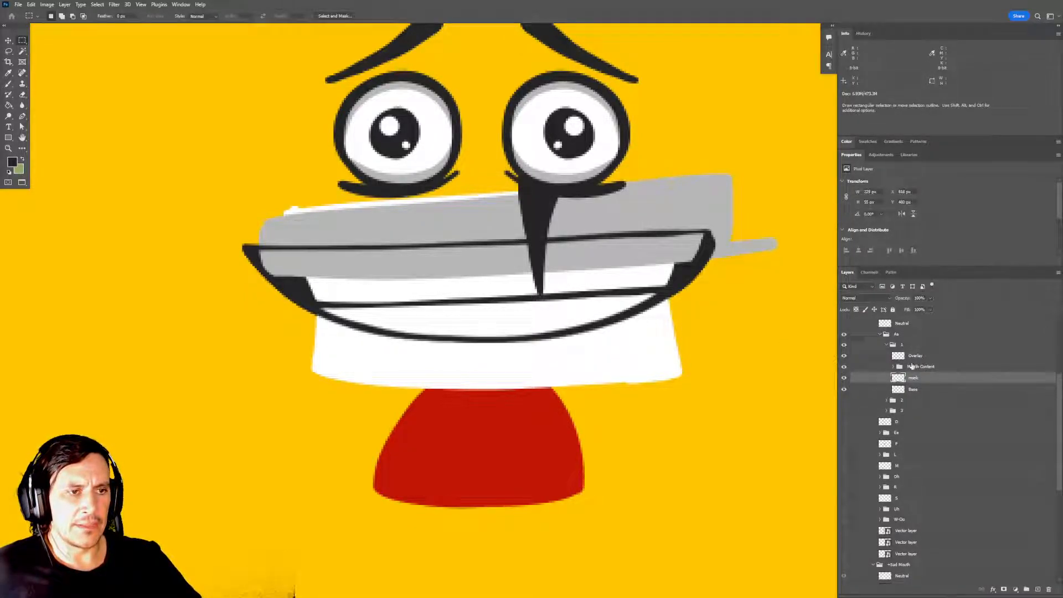
In frame 1's Mouth Content group, move the shadow mask layer directly below top shadow and make it visible.
{"action": "left_click", "coordinate": [893, 367]}
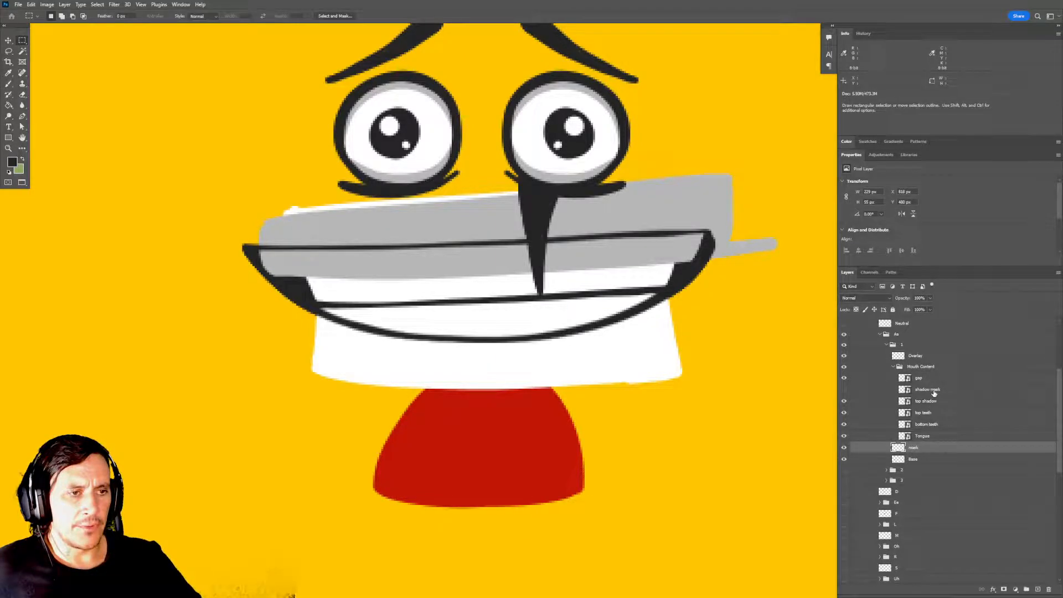
{"action": "left_click", "coordinate": [932, 391]}
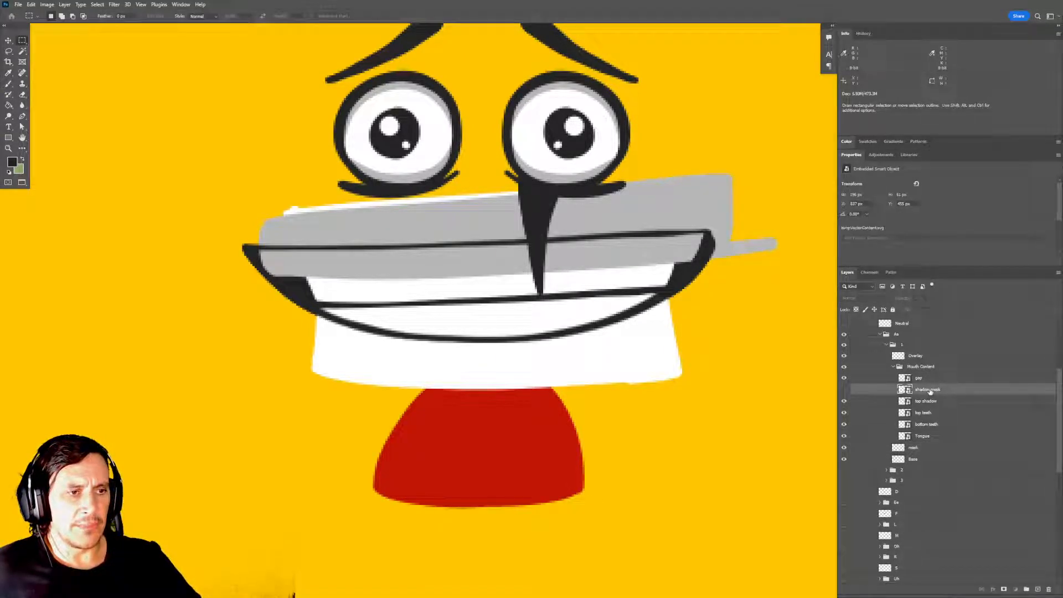
{"action": "left_click_drag", "start_coordinate": [930, 391], "coordinate": [933, 407]}
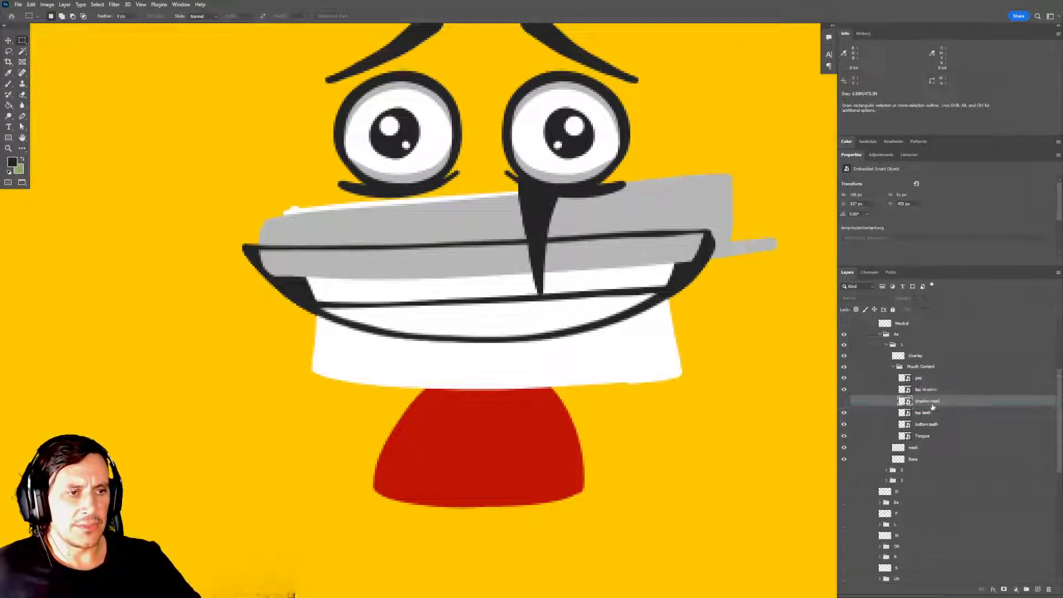
{"action": "left_click", "coordinate": [844, 402]}
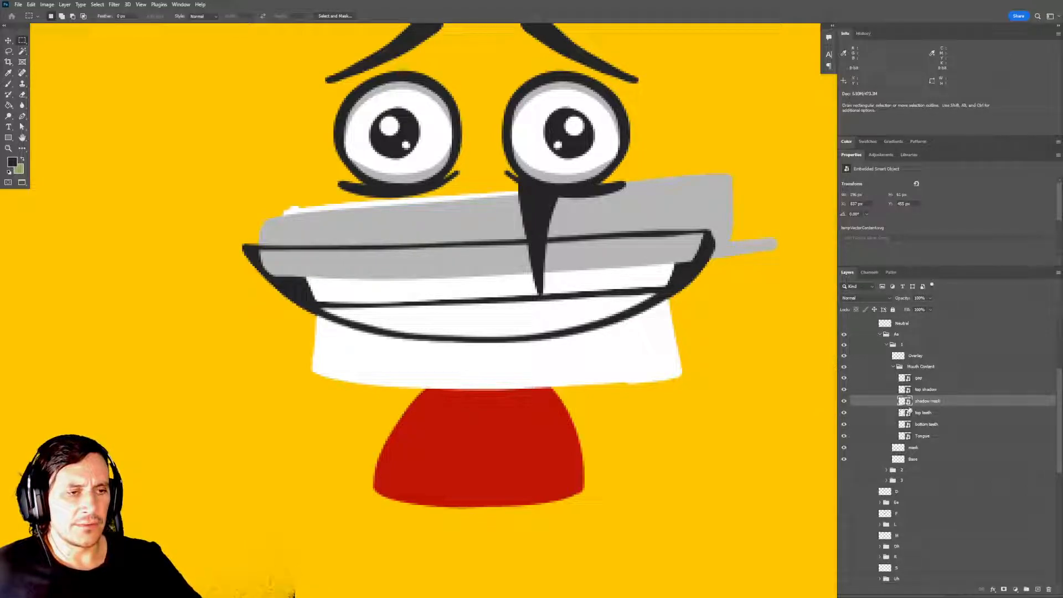
Switch to the Basic Face puppet in Character Animator.
{"action": "key", "text": "alt+Tab"}
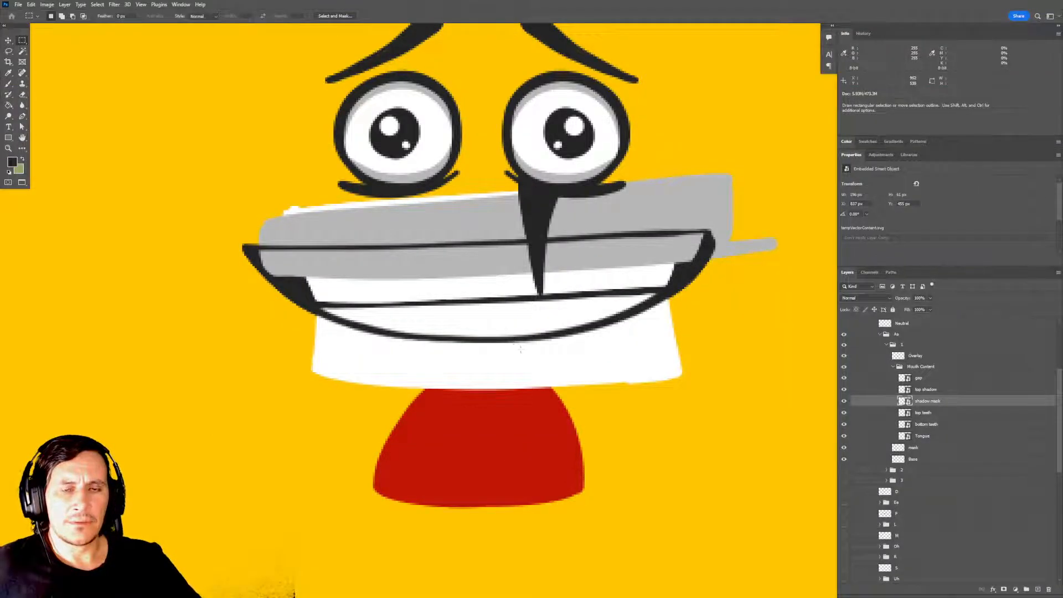
{"action": "key", "text": "alt+Tab"}
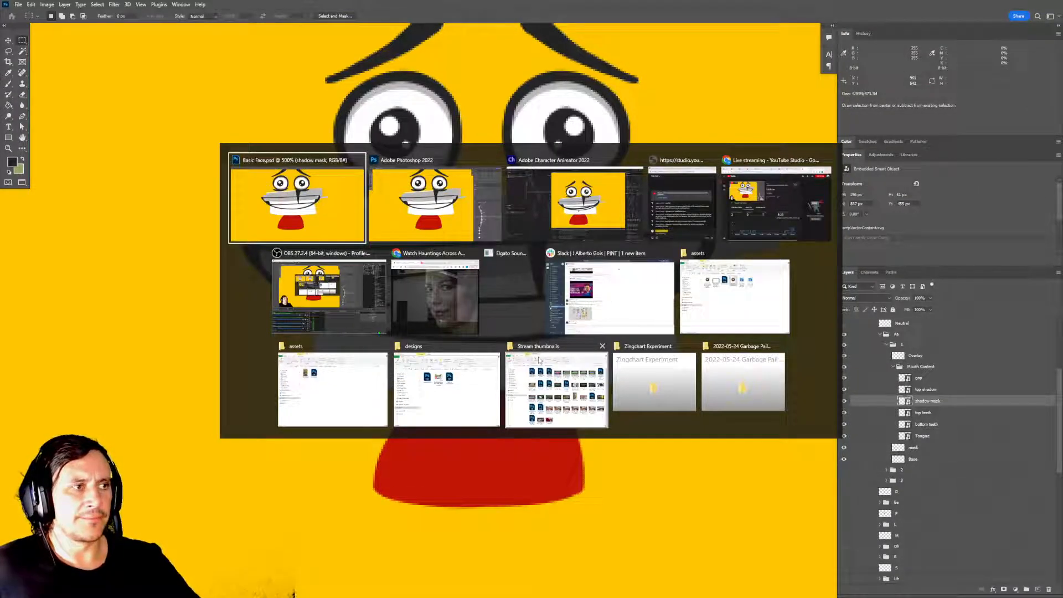
{"action": "key", "text": "alt+Tab"}
{"action": "key", "text": "alt+Tab"}
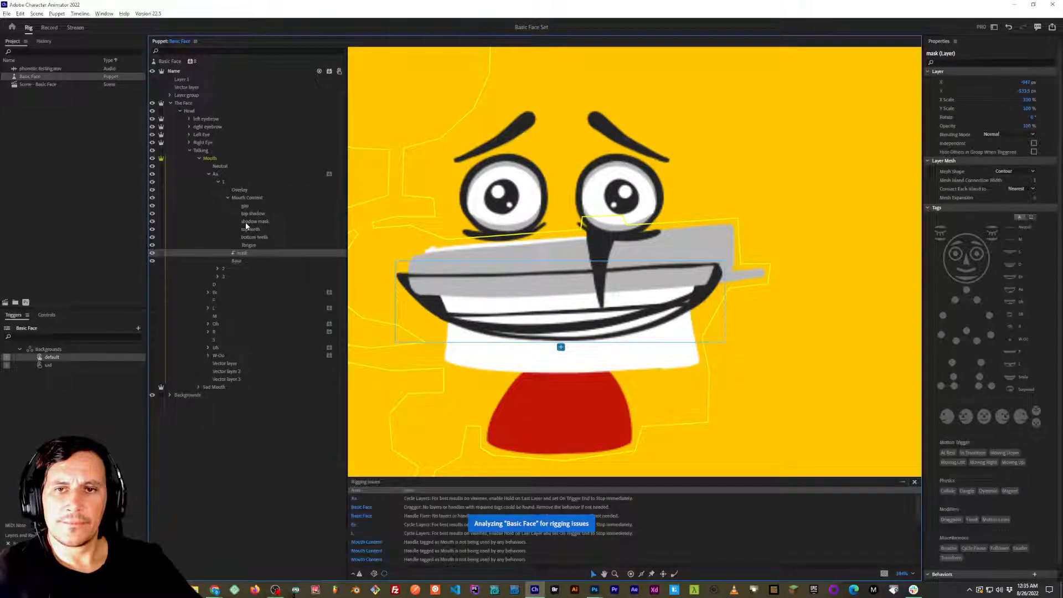
In Aa frame 1, release the mask layer's clipping and clip the Mouth Content group to the mask layer beneath it.
{"action": "left_click", "coordinate": [227, 197]}
{"action": "left_click", "coordinate": [243, 196]}
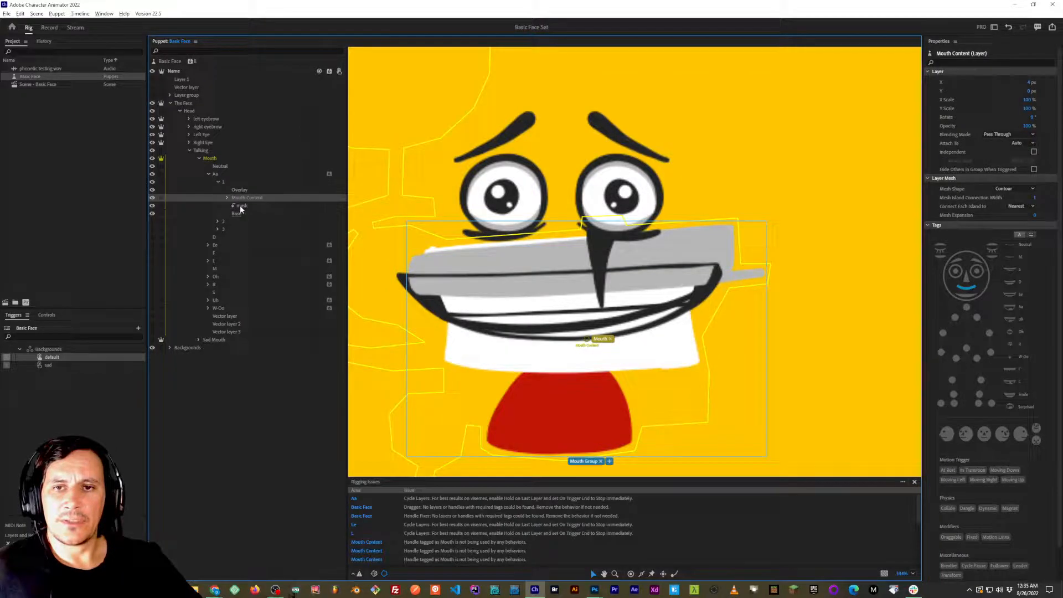
{"action": "left_click", "coordinate": [240, 208]}
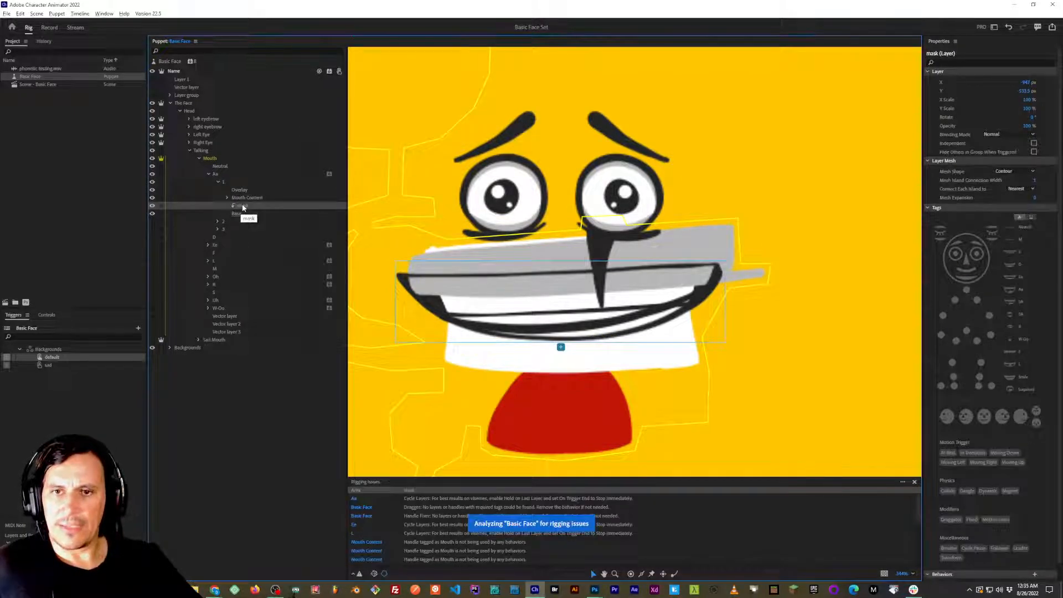
{"action": "left_click", "coordinate": [241, 198]}
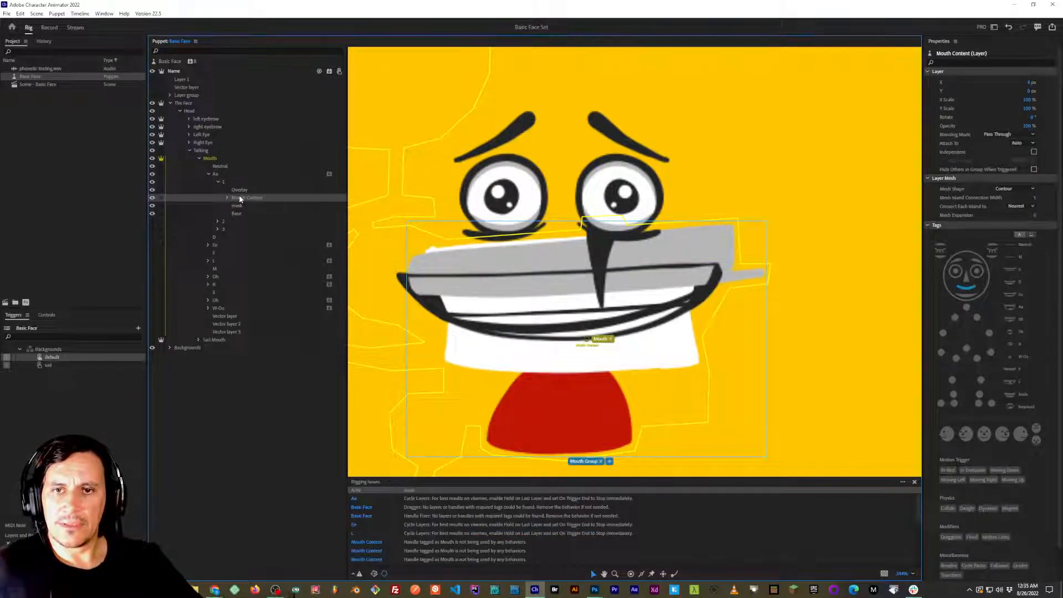
{"action": "left_click", "coordinate": [246, 202], "text": "alt"}
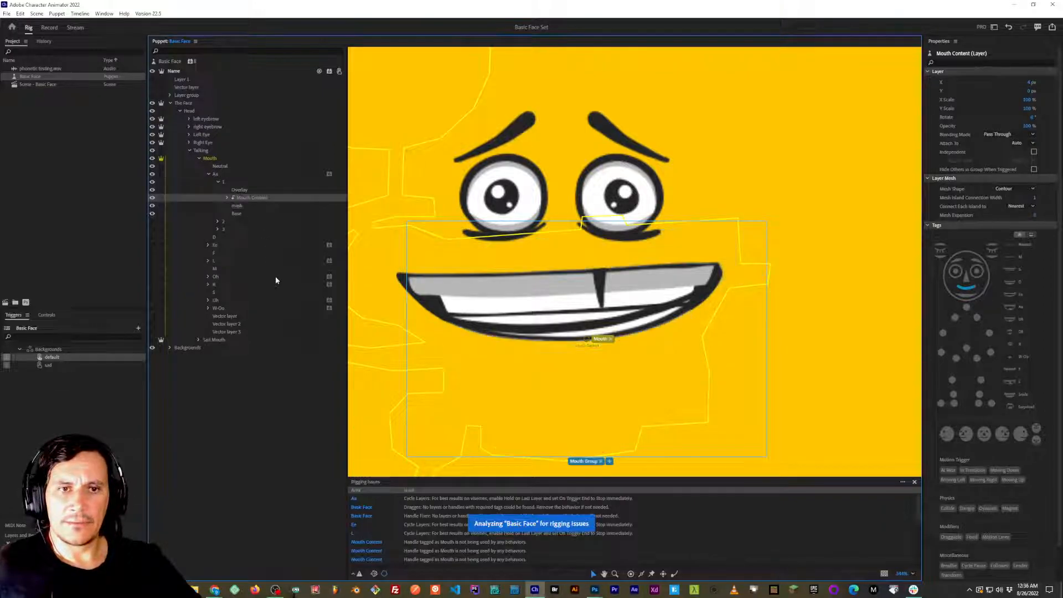
{"action": "left_click", "coordinate": [238, 208]}
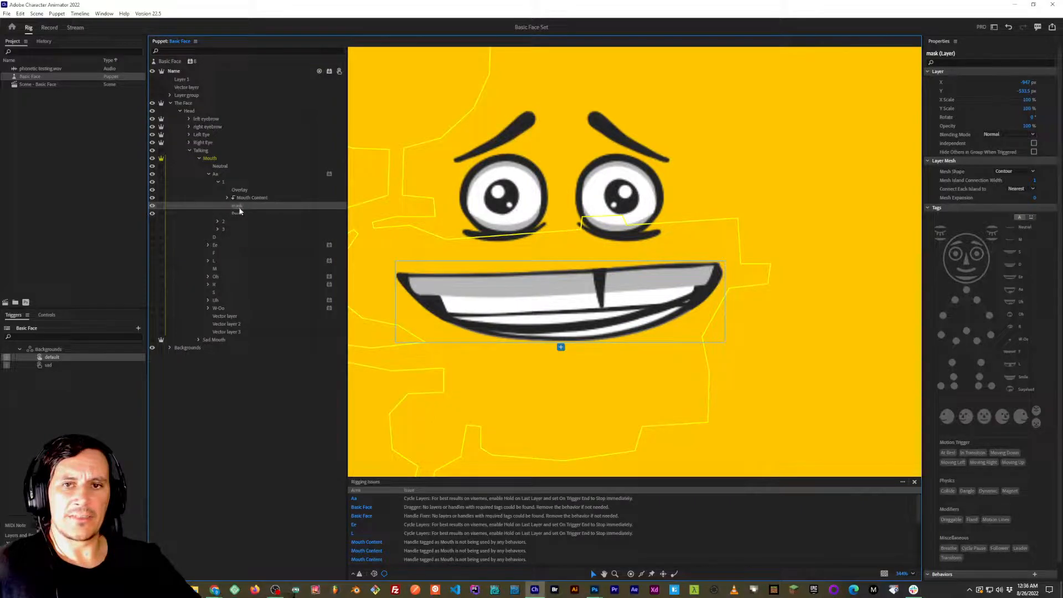
Inside frame 1's Mouth Content group, clip the top shadow layer to the shadow mask layer beneath it.
{"action": "left_click", "coordinate": [227, 198]}
{"action": "left_click", "coordinate": [254, 214]}
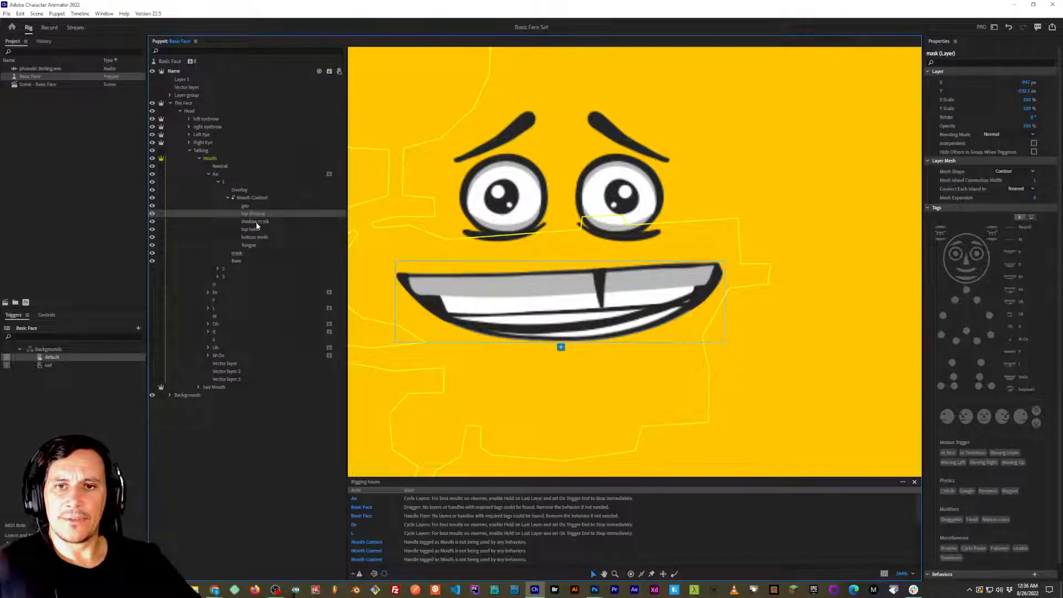
{"action": "left_click", "coordinate": [257, 222]}
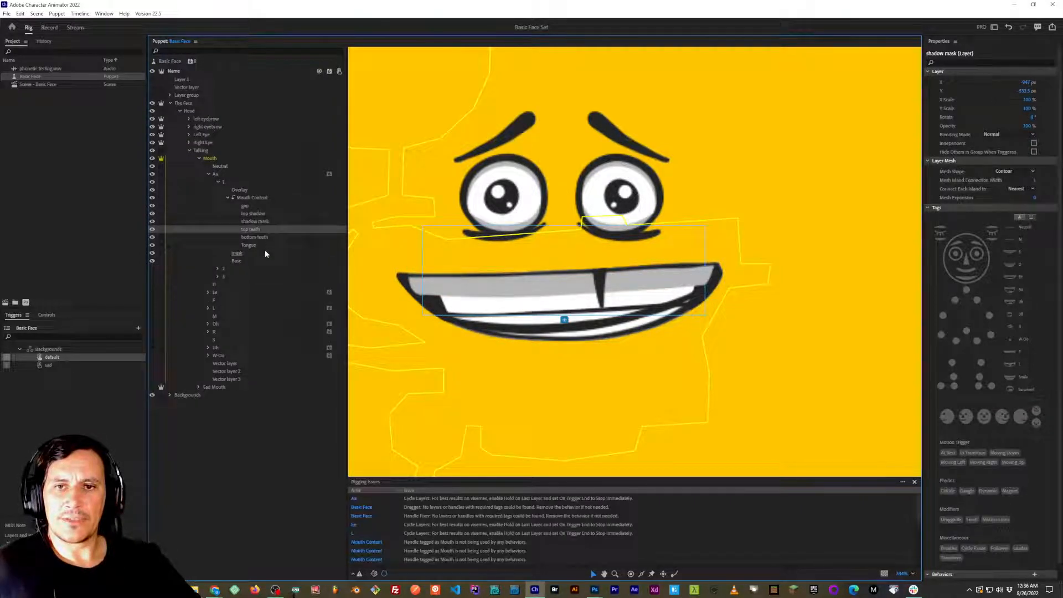
{"action": "left_click", "coordinate": [254, 228]}
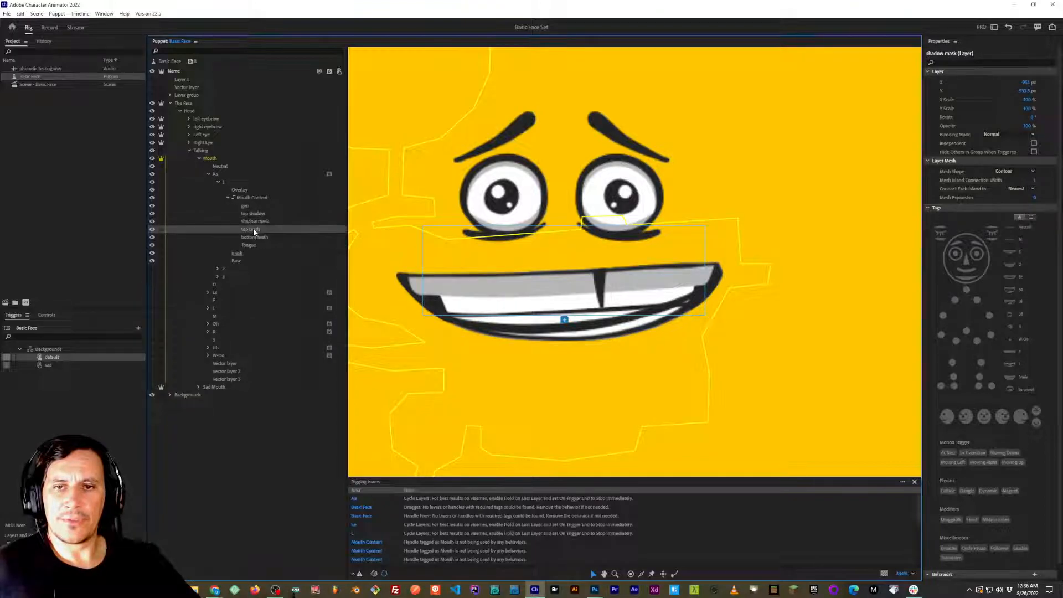
{"action": "left_click", "coordinate": [255, 219]}
{"action": "left_click", "coordinate": [255, 214]}
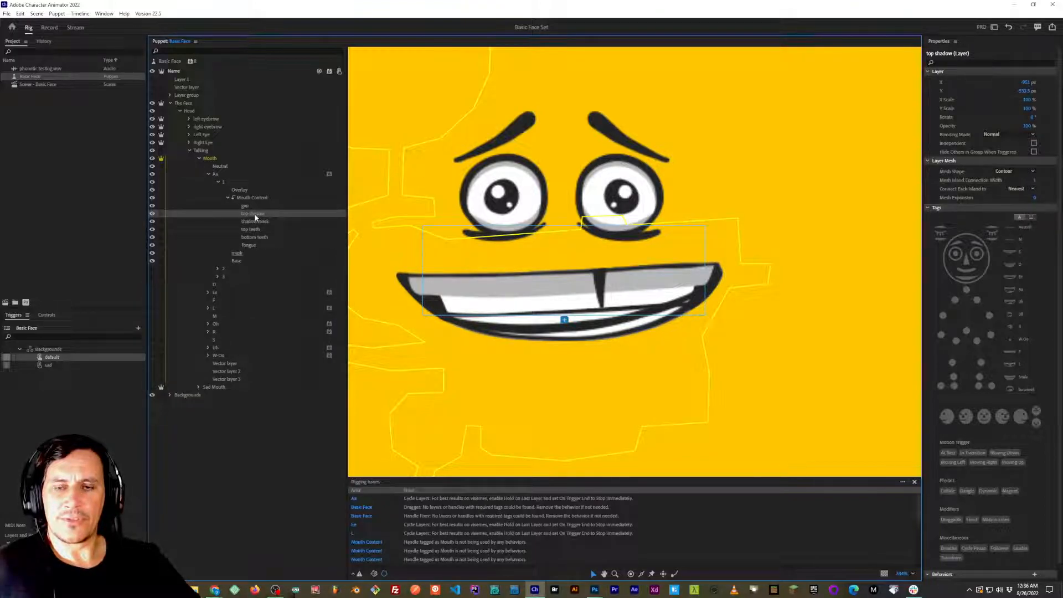
{"action": "left_click", "coordinate": [258, 219]}
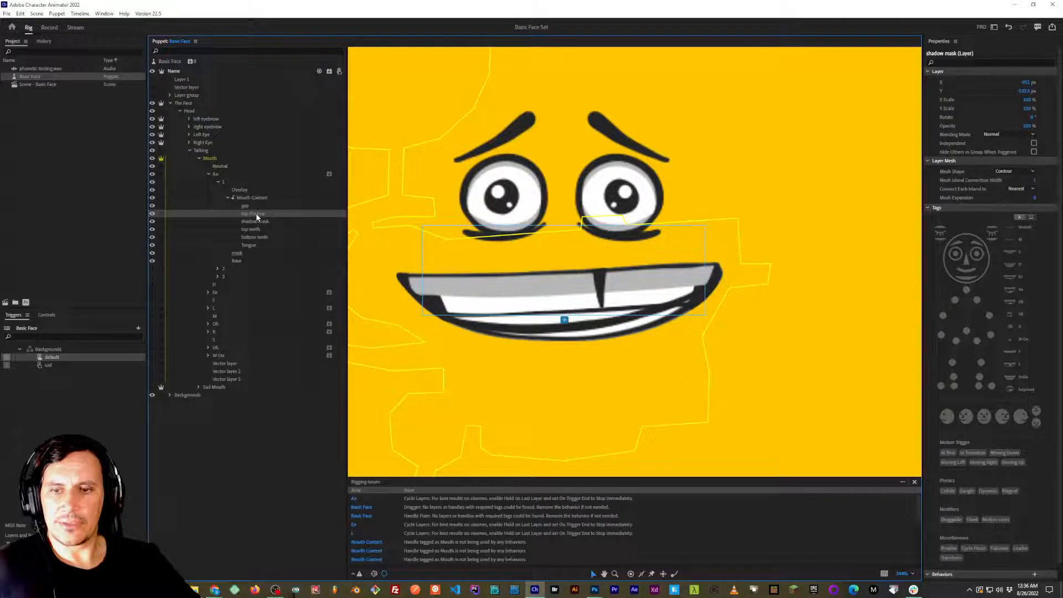
{"action": "left_click", "coordinate": [255, 213]}
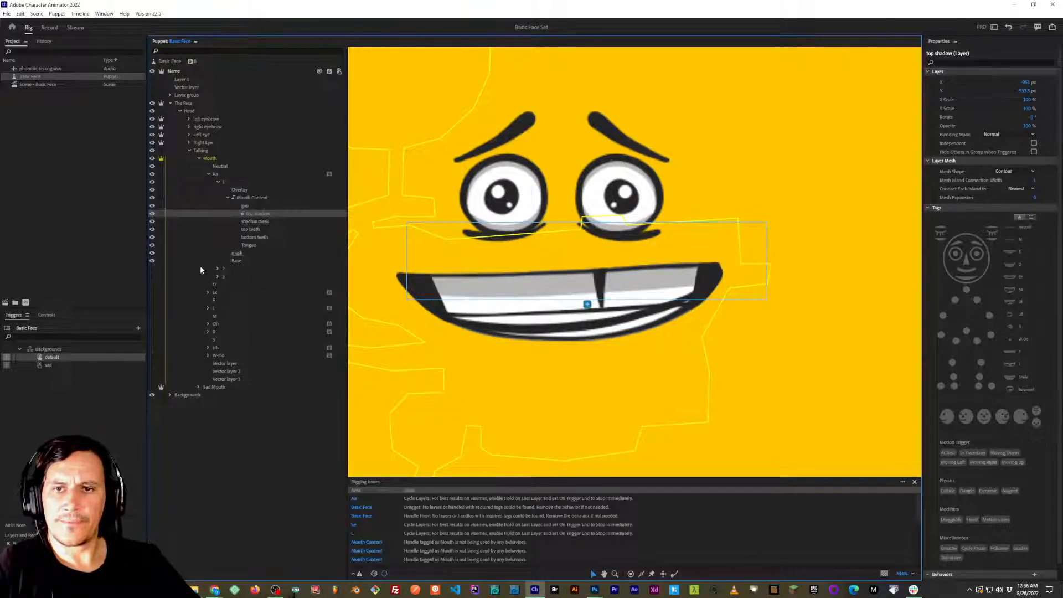
Check frame 1's clipping by toggling the visibility of the Mouth Content, mask and Base layers, leaving all three visible.
{"action": "left_click", "coordinate": [152, 260]}
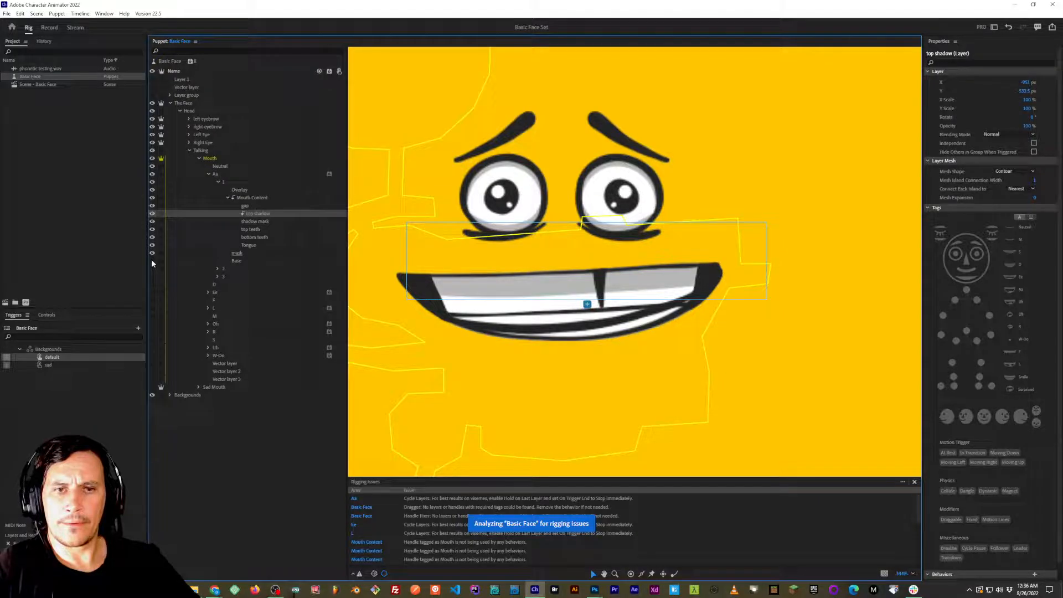
{"action": "left_click", "coordinate": [227, 198]}
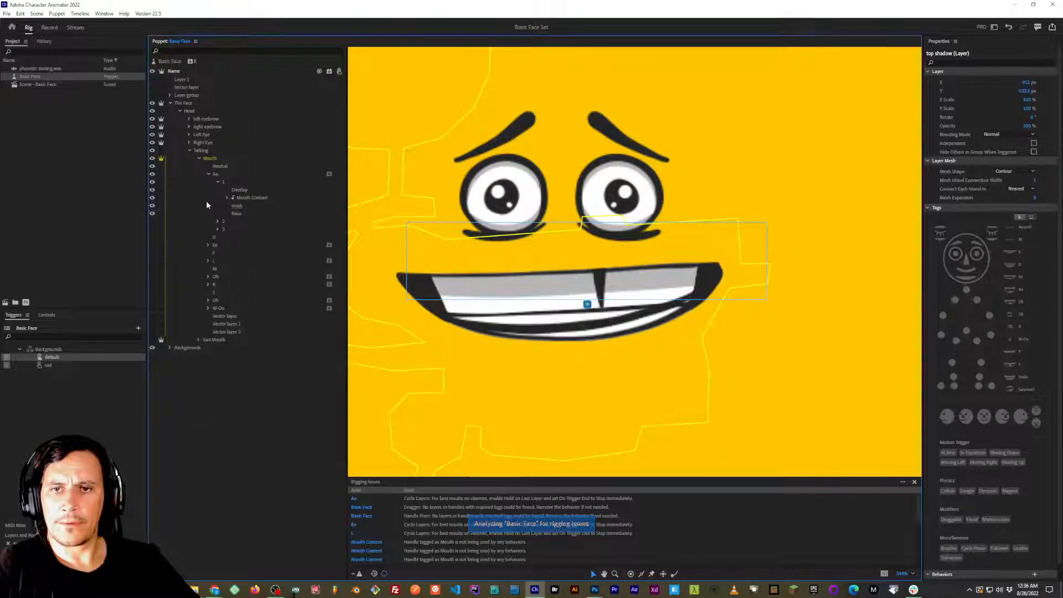
{"action": "left_click", "coordinate": [153, 205]}
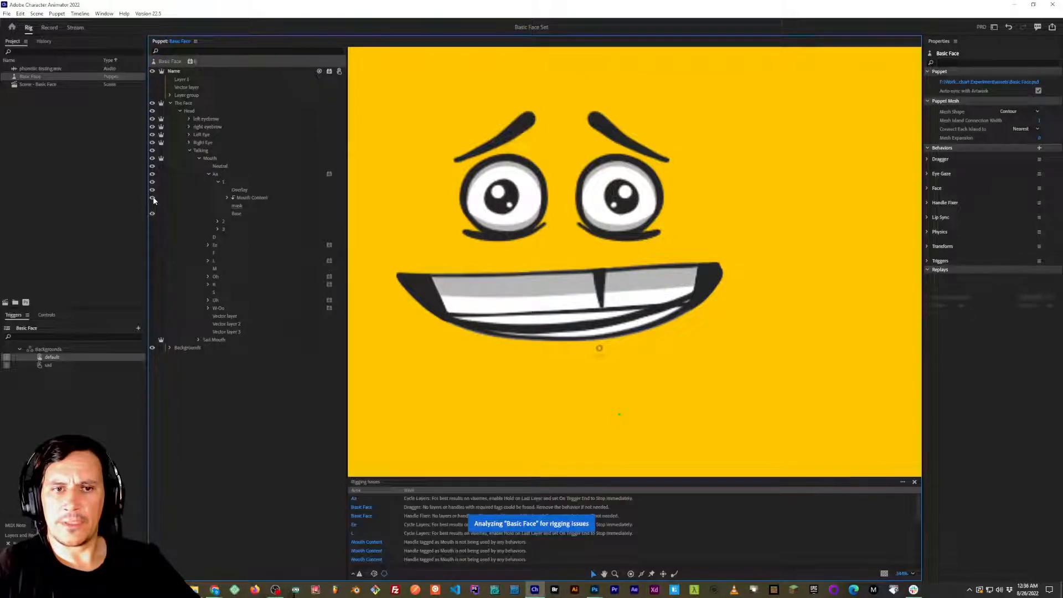
{"action": "left_click", "coordinate": [153, 199]}
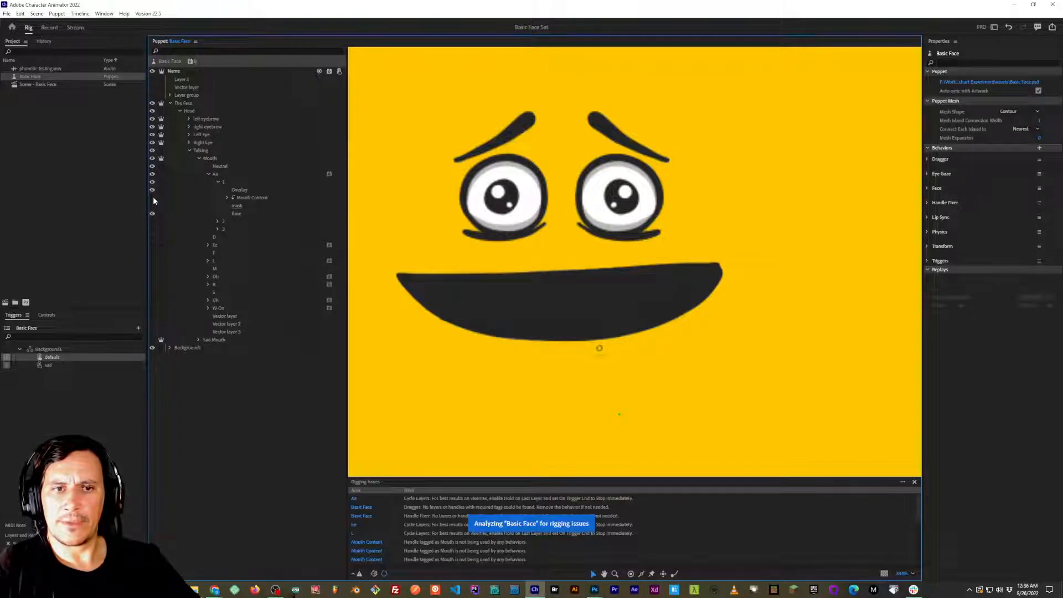
{"action": "left_click", "coordinate": [153, 197]}
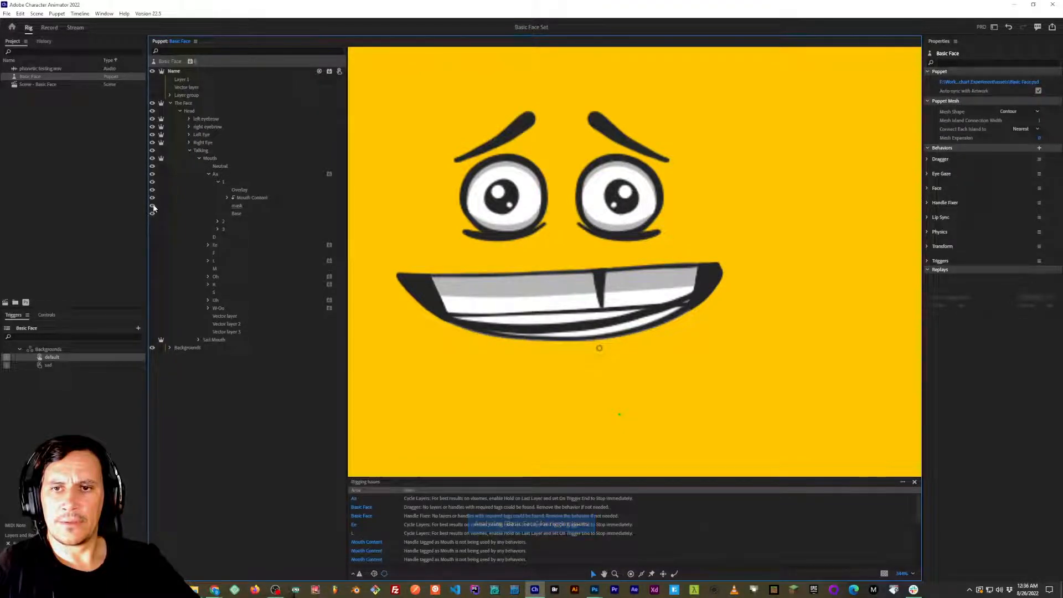
{"action": "left_click", "coordinate": [153, 198]}
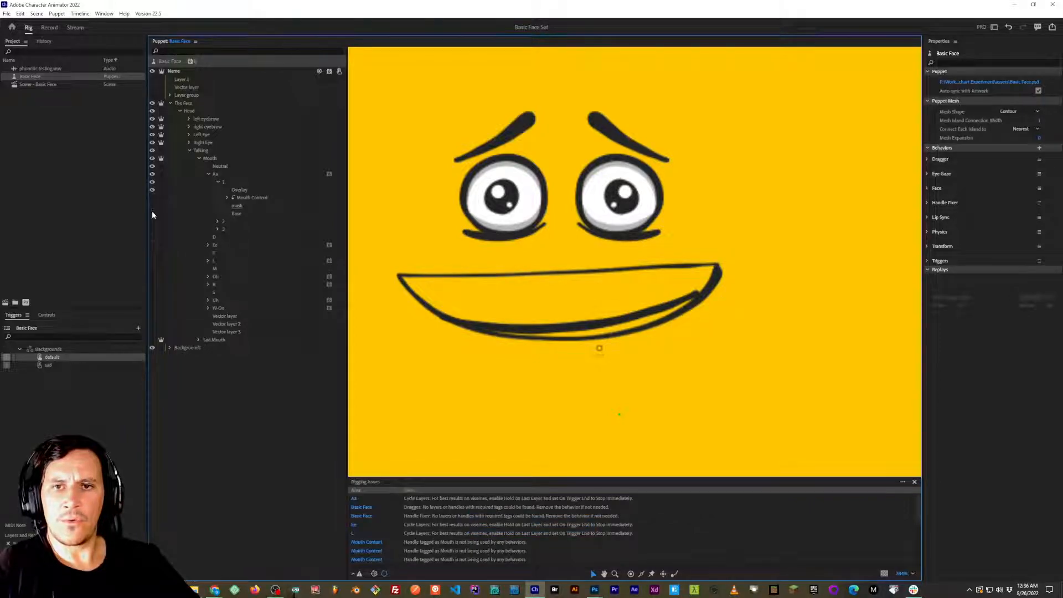
{"action": "left_click", "coordinate": [152, 214]}
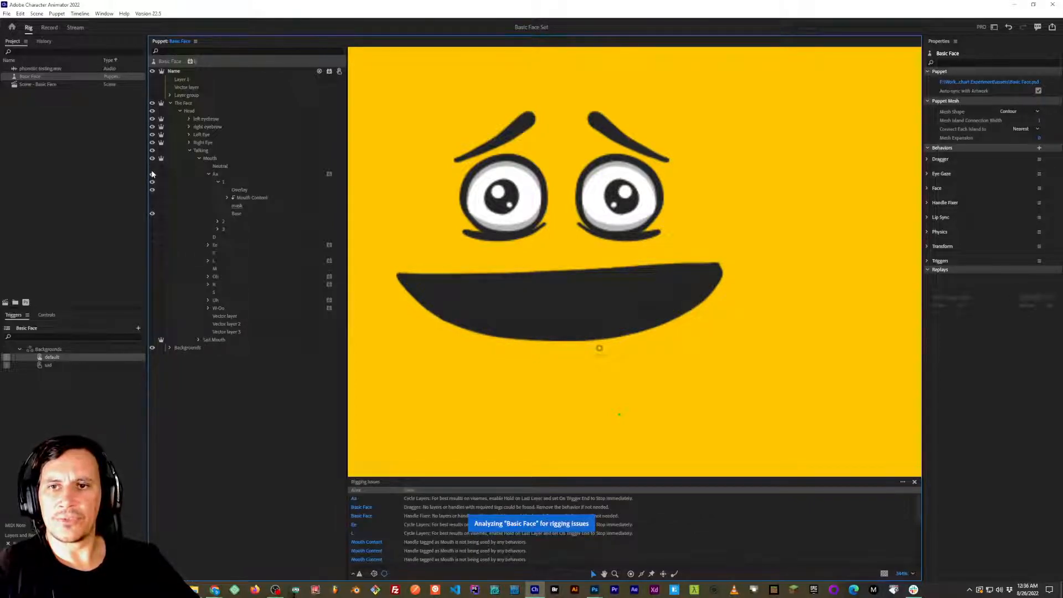
{"action": "left_click", "coordinate": [153, 198]}
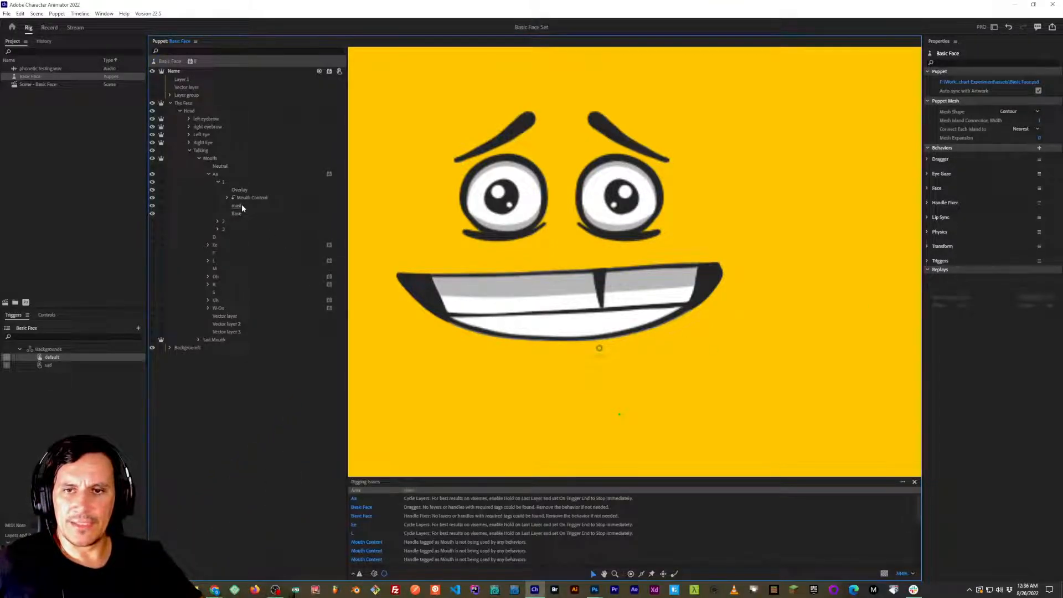
Switch to Basic Face.psd in Photoshop and add a layer mask shaped like the top teeth to frame 1's top shadow layer.
{"action": "key", "text": "alt+Tab"}
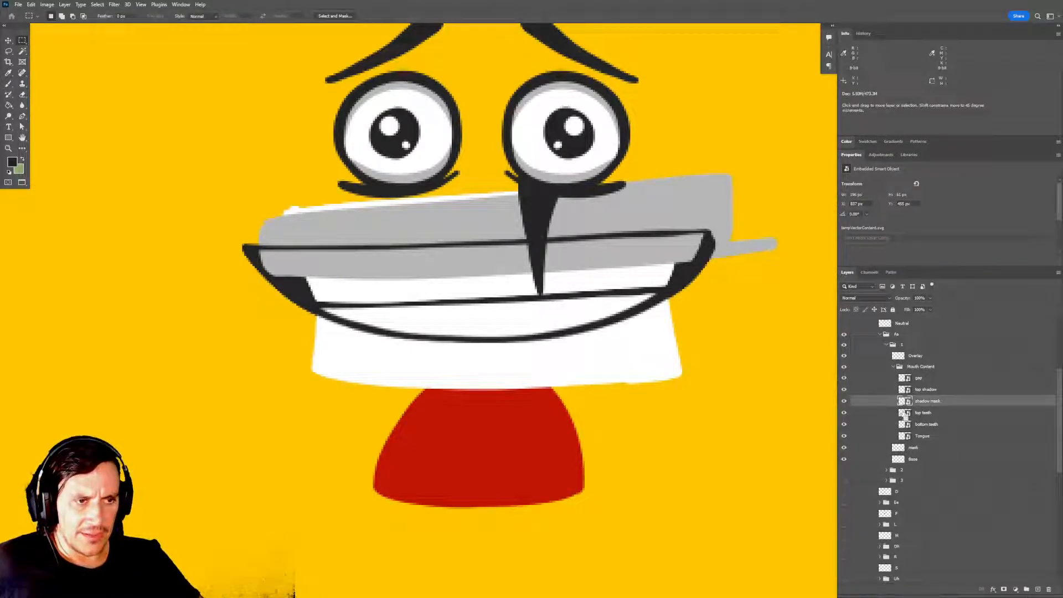
{"action": "left_click", "coordinate": [904, 414], "text": "ctrl"}
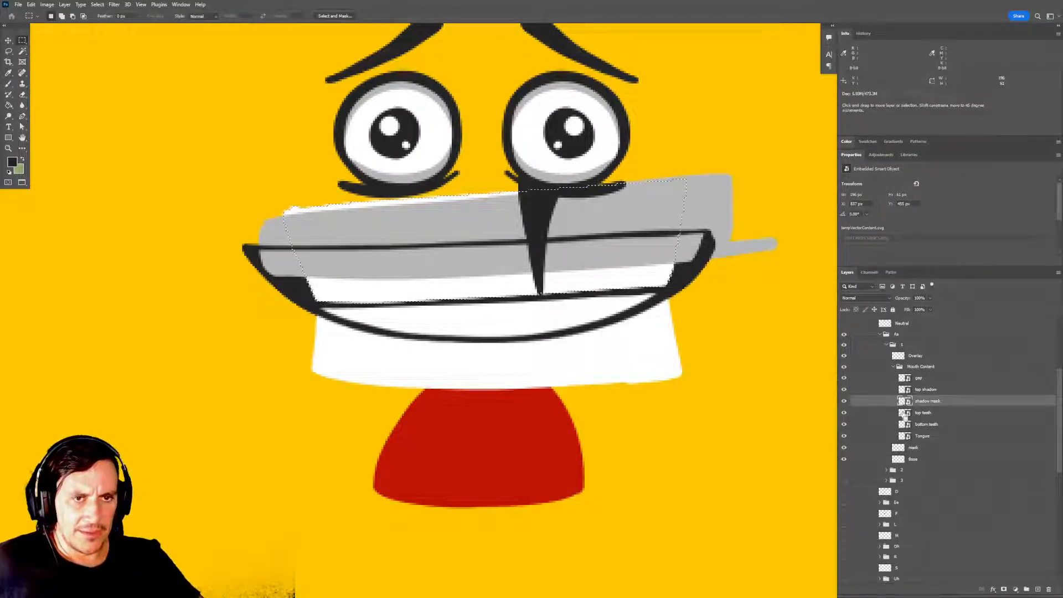
{"action": "left_click", "coordinate": [923, 390]}
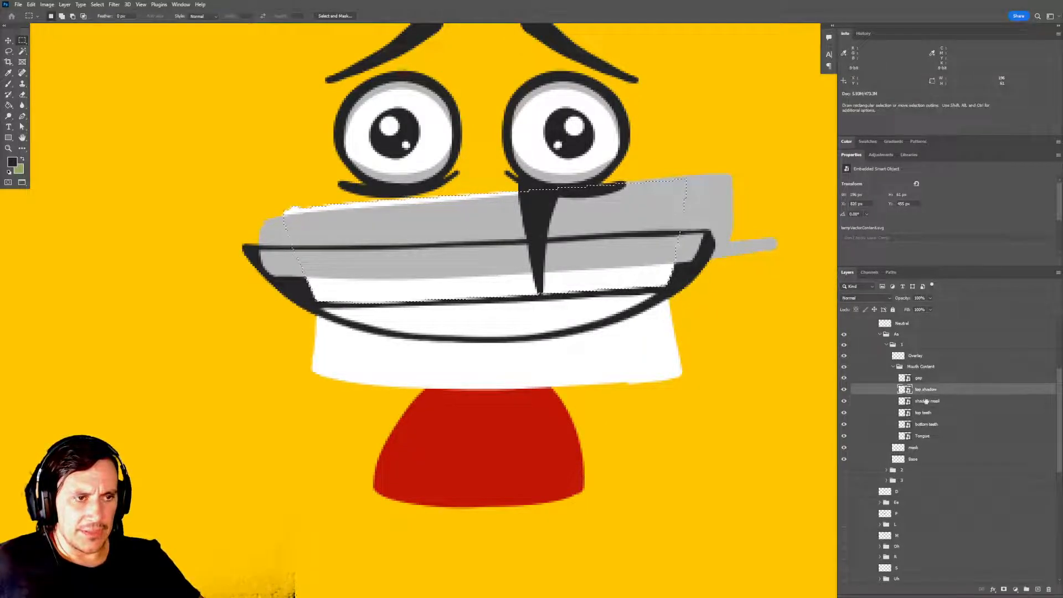
{"action": "left_click", "coordinate": [1004, 590]}
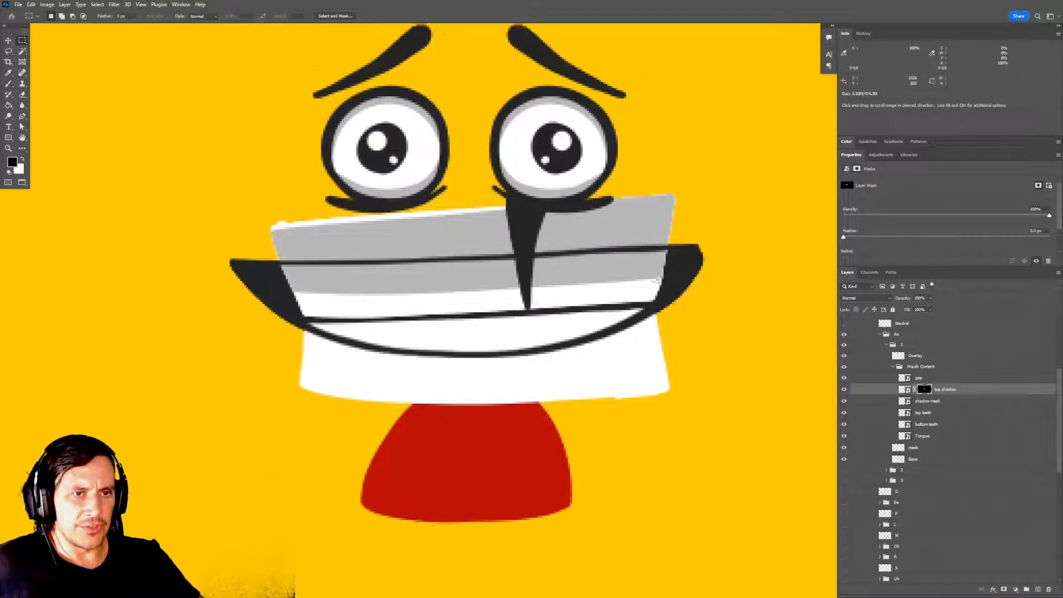
{"action": "left_click_drag", "start_coordinate": [656, 280], "coordinate": [628, 275]}
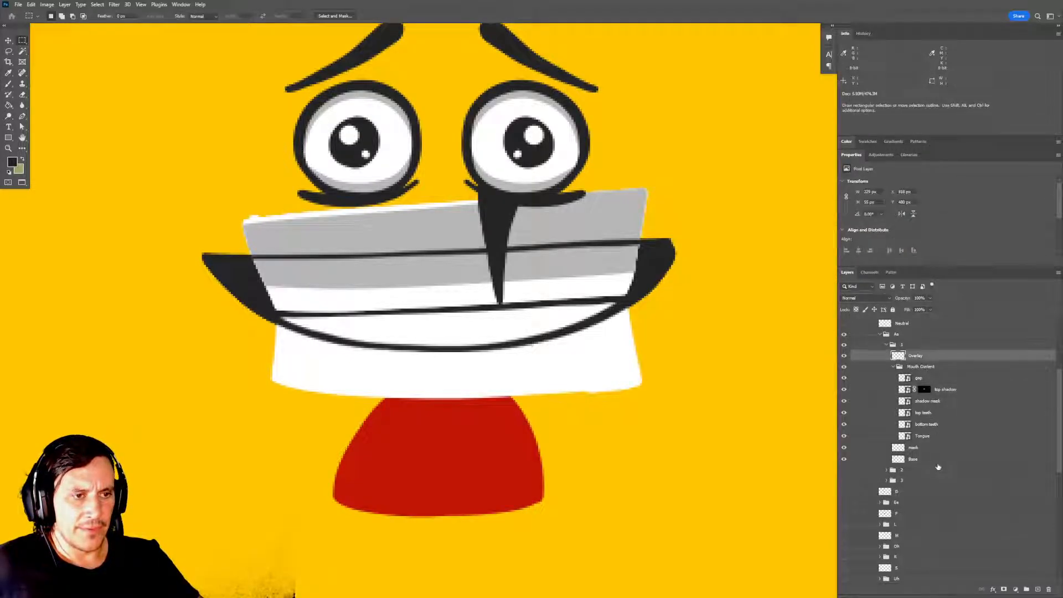
Load the outline of frame 1's mask layer as a selection and apply it as a layer mask on the Mouth Content group.
{"action": "left_click", "coordinate": [907, 447]}
{"action": "left_click", "coordinate": [898, 448], "text": "ctrl"}
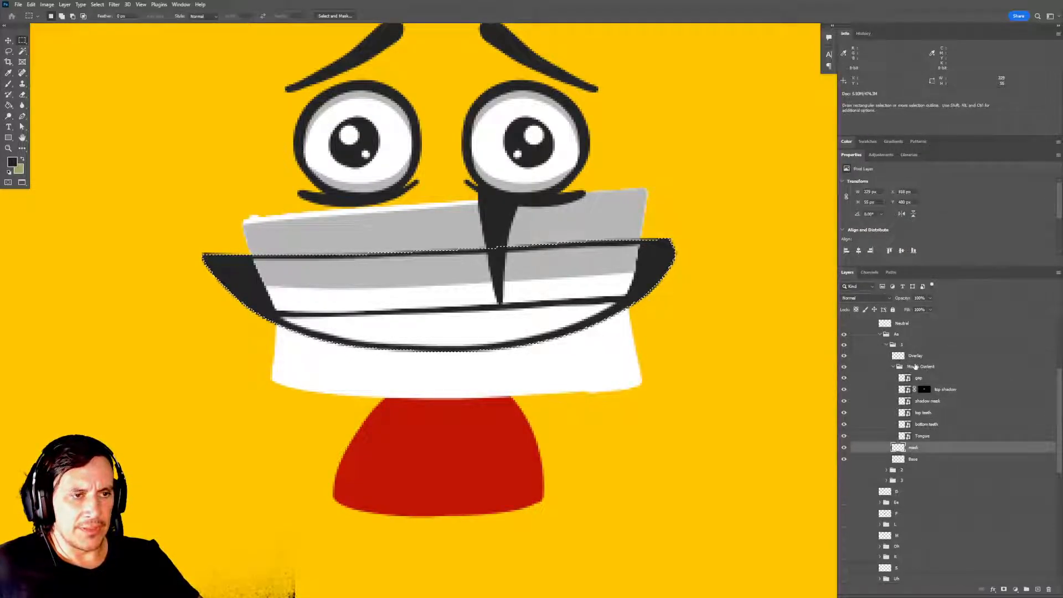
{"action": "left_click", "coordinate": [920, 366]}
{"action": "left_click", "coordinate": [1004, 591]}
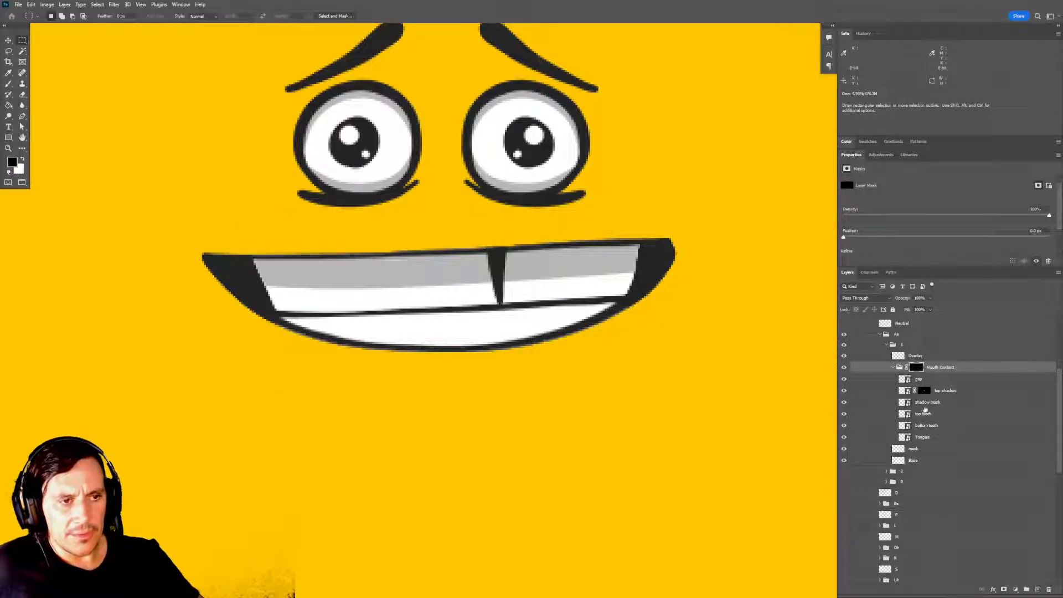
{"action": "mouse_move", "coordinate": [711, 352]}
{"action": "left_mouse_down"}
{"action": "mouse_move", "coordinate": [698, 338]}
{"action": "mouse_move", "coordinate": [702, 354]}
{"action": "left_mouse_up"}
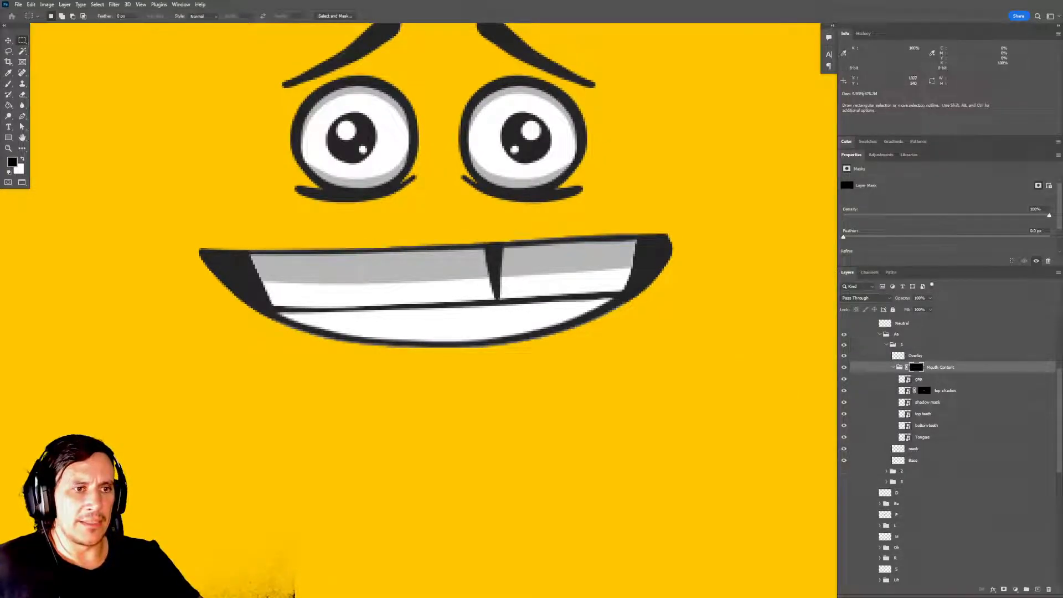
Show Aa frame 2 instead of frame 1 and move its mask layer directly below its Mouth Content group.
{"action": "left_click", "coordinate": [894, 368]}
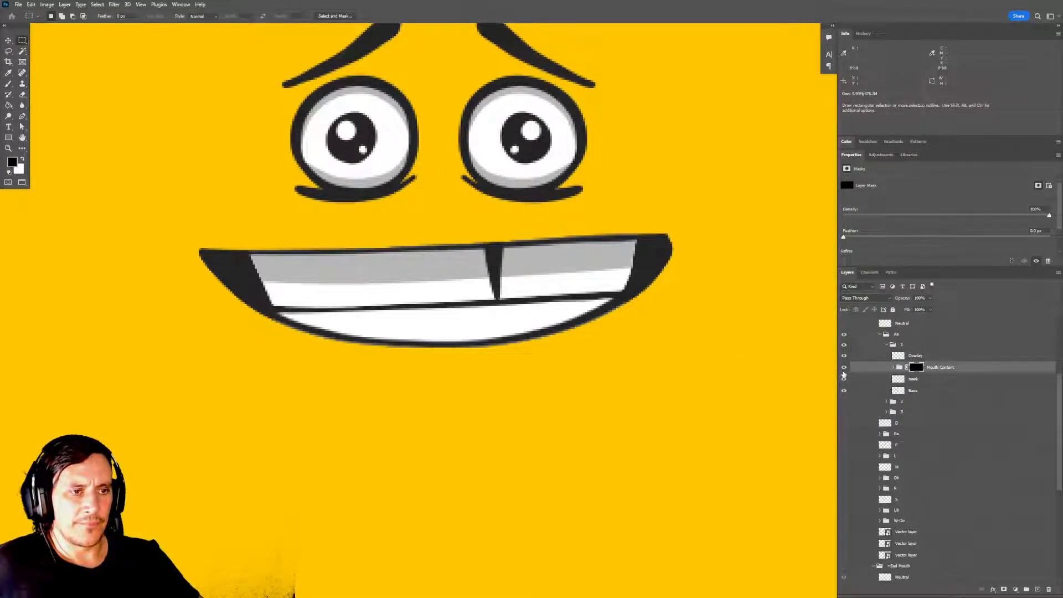
{"action": "left_click", "coordinate": [886, 345]}
{"action": "left_click", "coordinate": [844, 344]}
{"action": "left_click", "coordinate": [843, 355]}
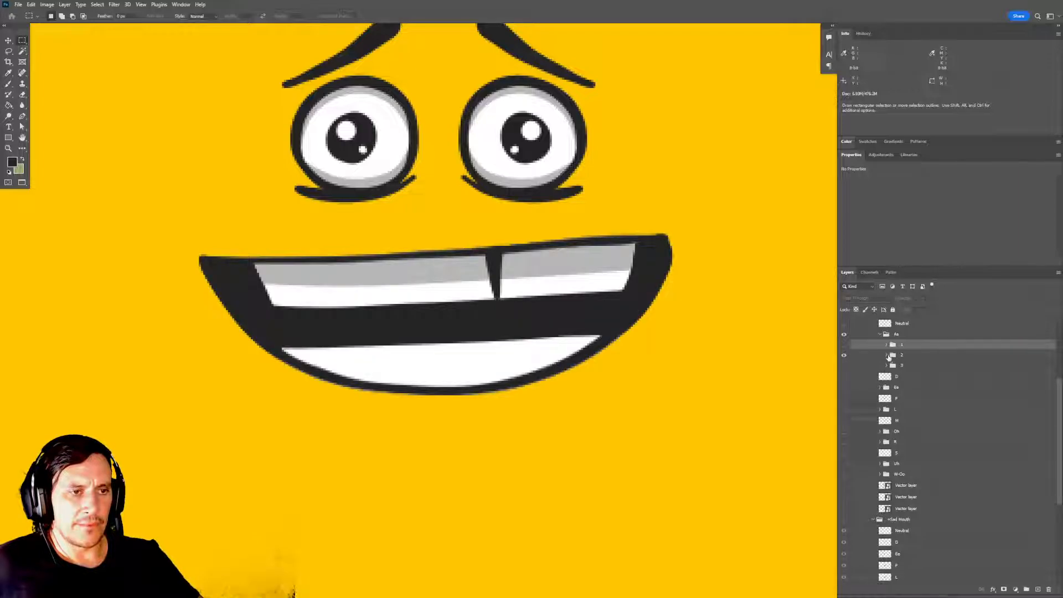
{"action": "left_click", "coordinate": [886, 355]}
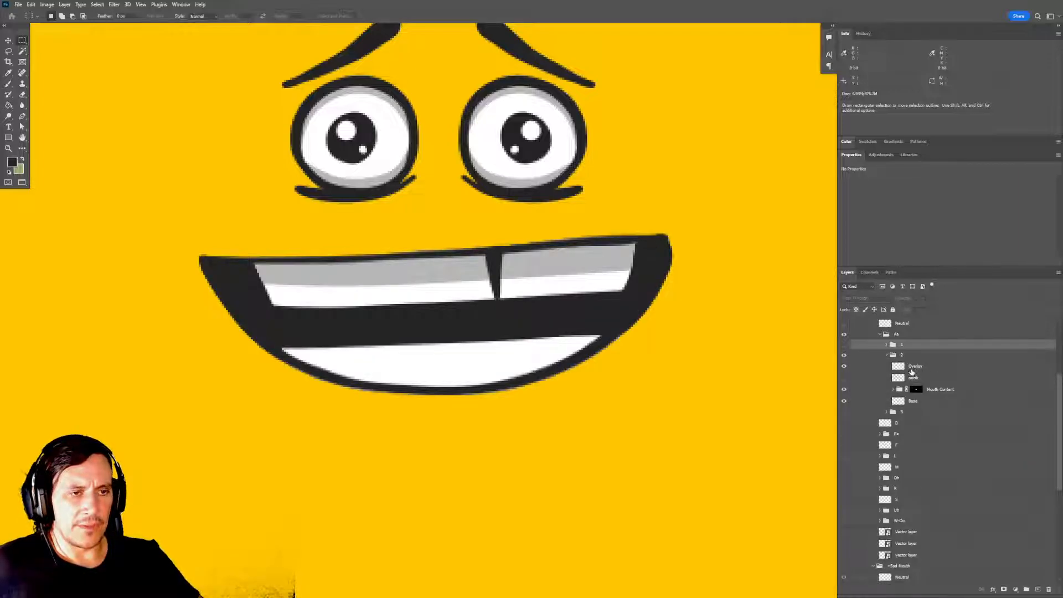
{"action": "left_click_drag", "start_coordinate": [920, 379], "coordinate": [926, 394]}
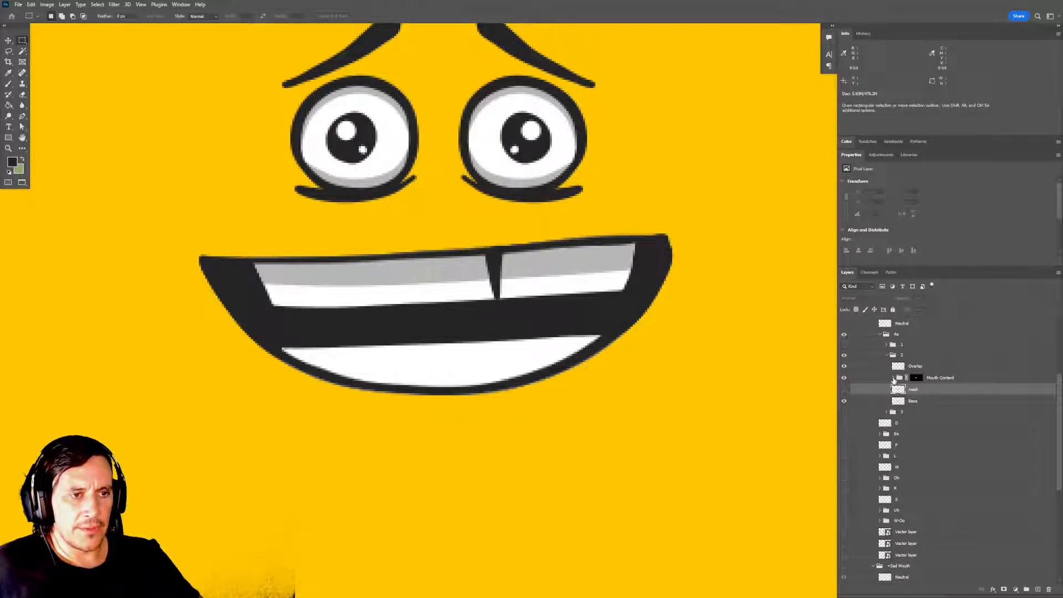
Duplicate the top teeth layer inside Aa frame 2's Mouth Content group.
{"action": "left_click", "coordinate": [893, 377]}
{"action": "scroll", "coordinate": [919, 385], "scroll_direction": "down", "scroll_amount": 1}
{"action": "left_click", "coordinate": [931, 379]}
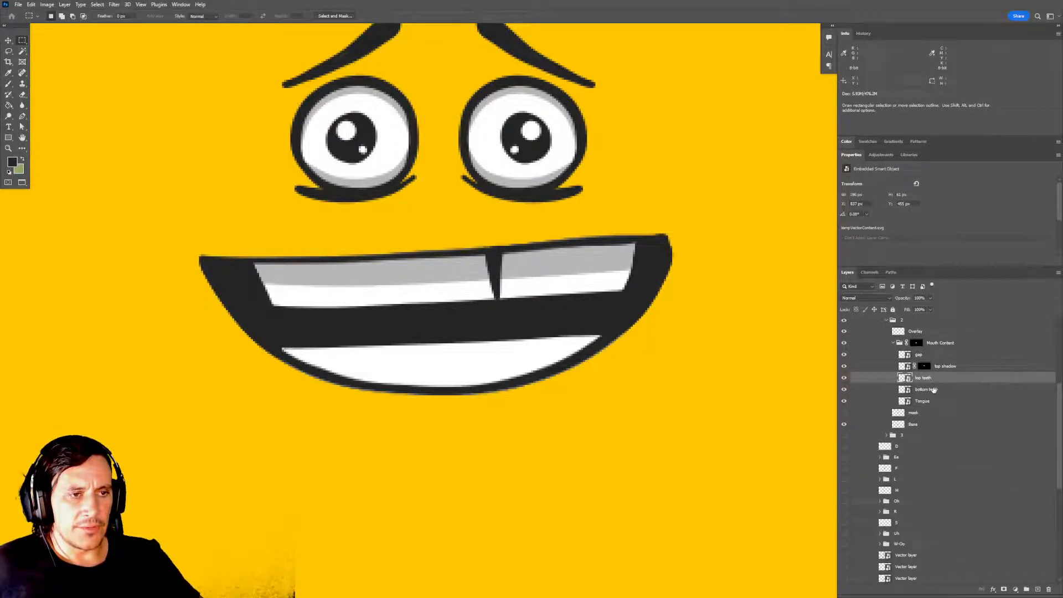
{"action": "left_click", "coordinate": [951, 368]}
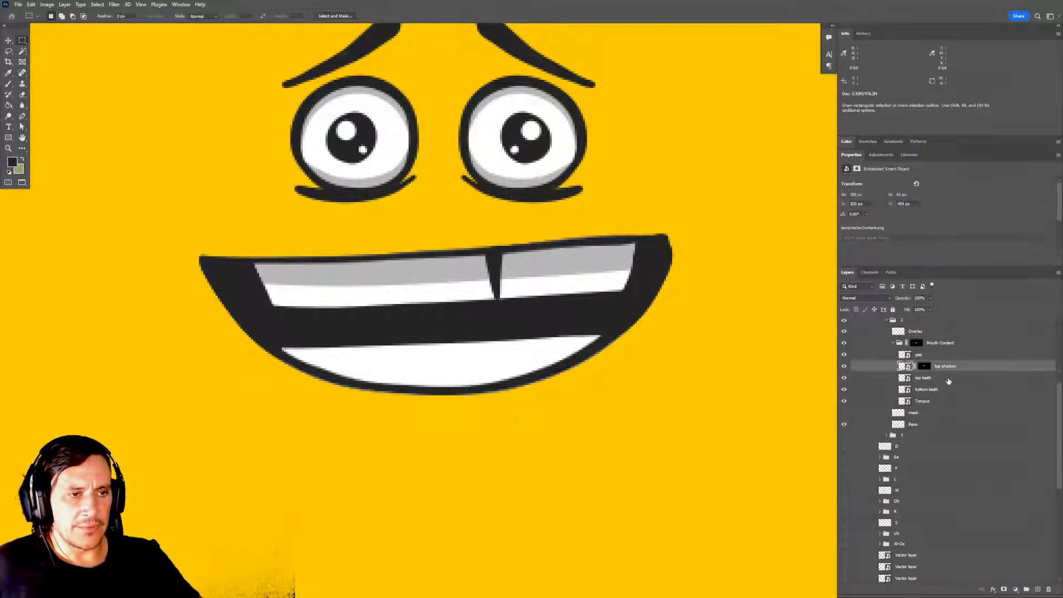
{"action": "left_click", "coordinate": [904, 380], "text": "ctrl"}
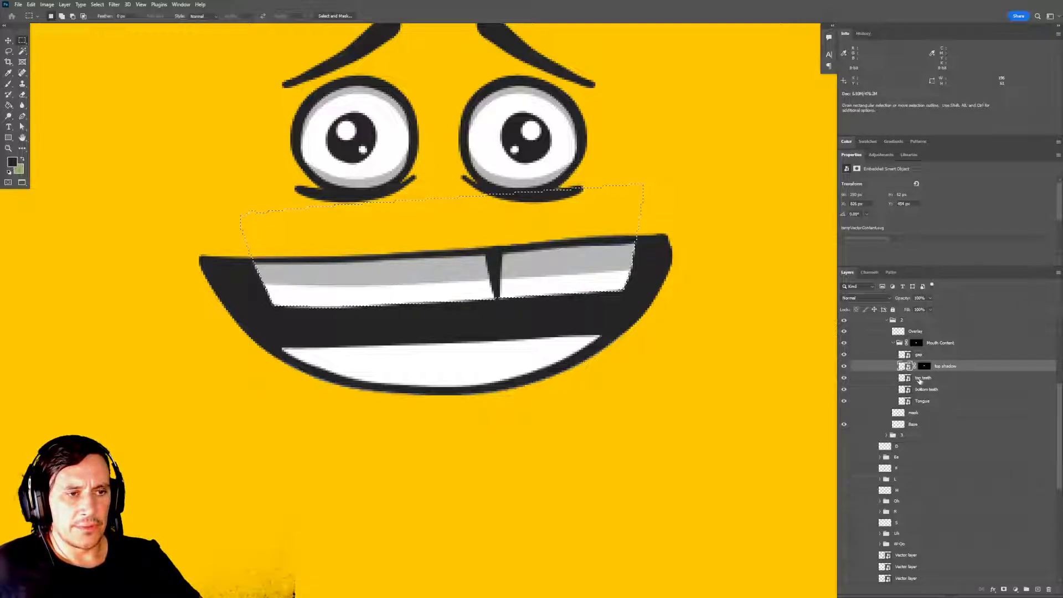
{"action": "left_click", "coordinate": [925, 379]}
{"action": "key", "text": "ctrl+d"}
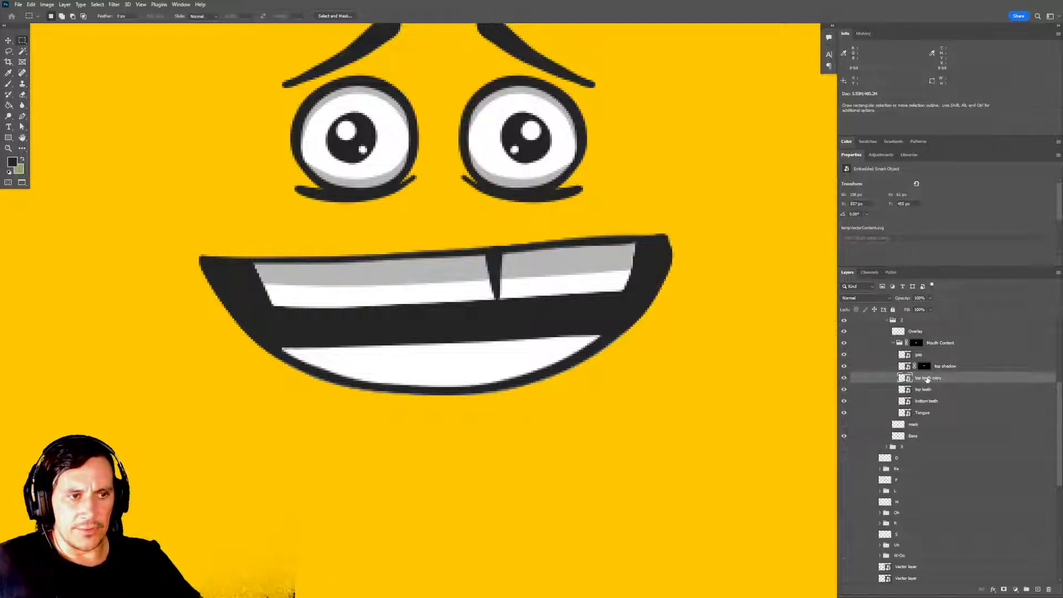
{"action": "key", "text": "ctrl+j"}
Rename frame 2's top teeth copy as "shadow mask", matching the layer name used in frame 1's Mouth Content group.
{"action": "left_click", "coordinate": [914, 322]}
{"action": "scroll", "coordinate": [922, 349], "scroll_direction": "up", "scroll_amount": 2}
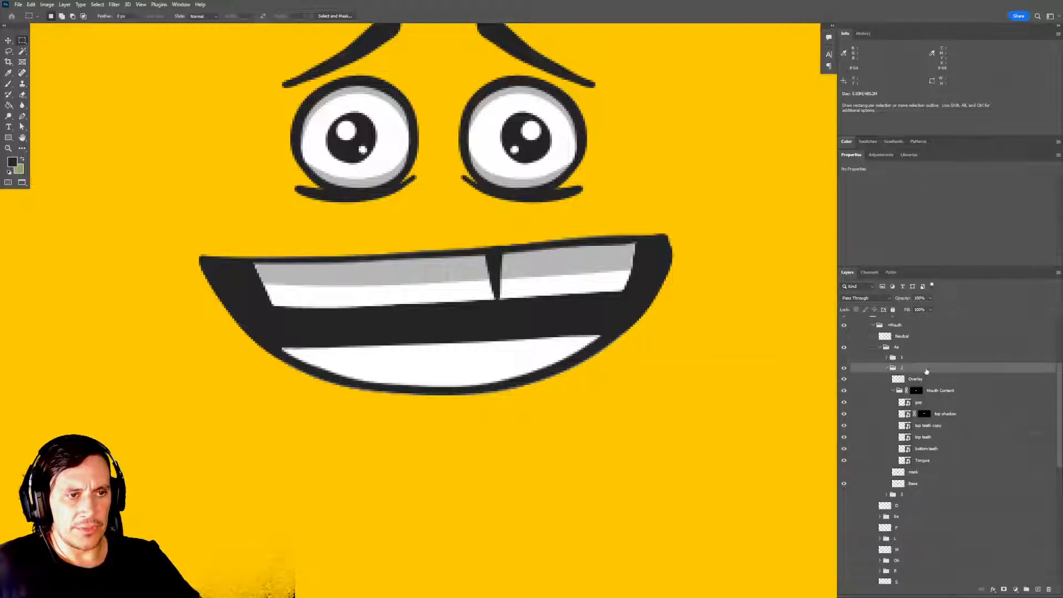
{"action": "left_click", "coordinate": [887, 357]}
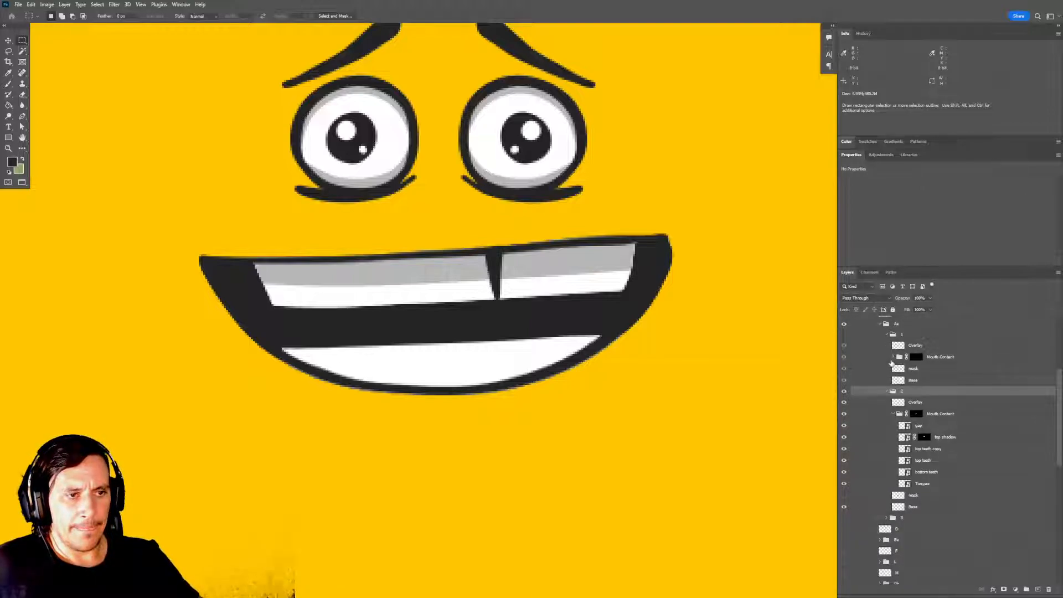
{"action": "left_click", "coordinate": [892, 357]}
{"action": "double_click", "coordinate": [929, 391]}
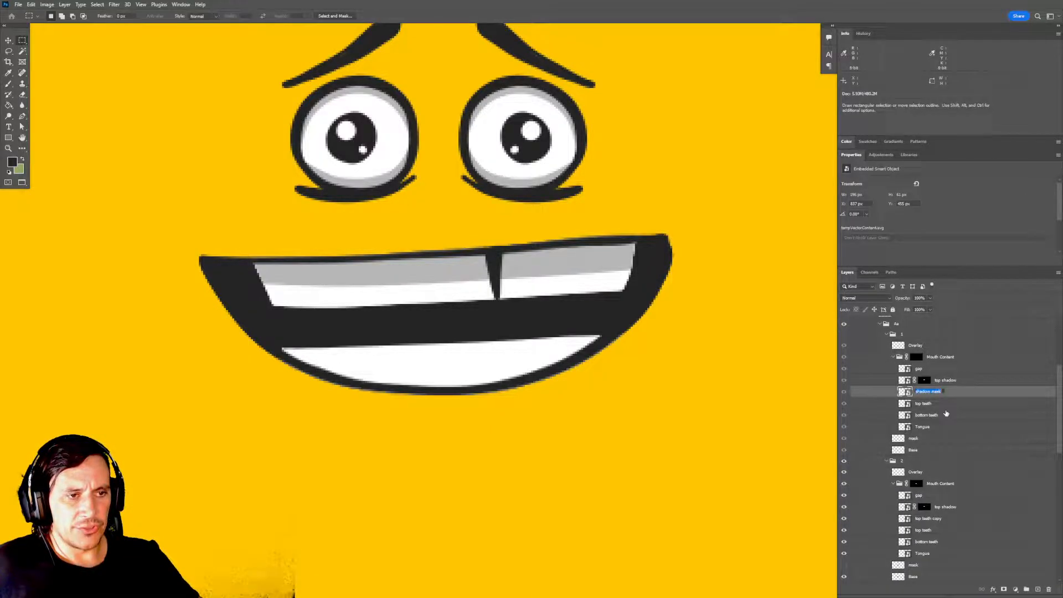
{"action": "left_click", "coordinate": [893, 358]}
{"action": "scroll", "coordinate": [898, 350], "scroll_direction": "down", "scroll_amount": 2}
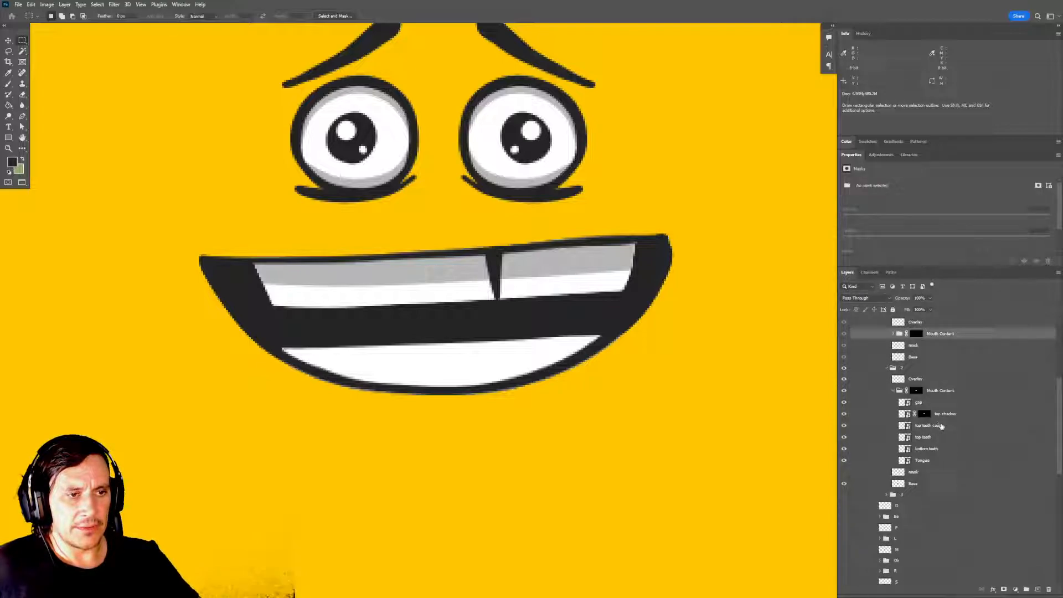
{"action": "double_click", "coordinate": [930, 425]}
{"action": "type", "text": "shadow mask"}
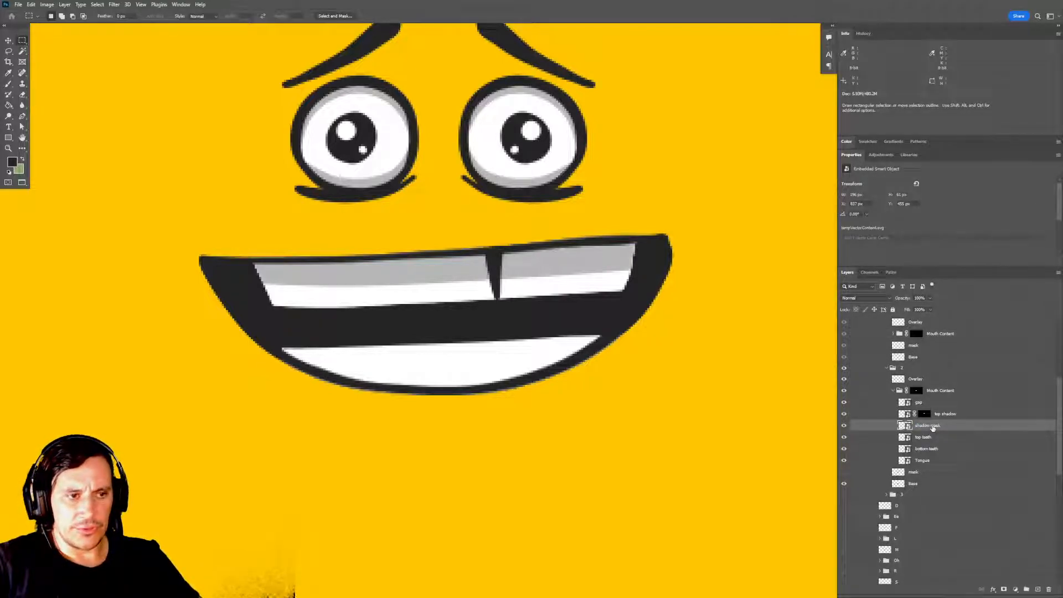
{"action": "key", "text": "Return"}
Show Aa frame 3, duplicate the top teeth layer in its Mouth Content group and name the copy "shadow mask".
{"action": "scroll", "coordinate": [898, 327], "scroll_direction": "down", "scroll_amount": 7}
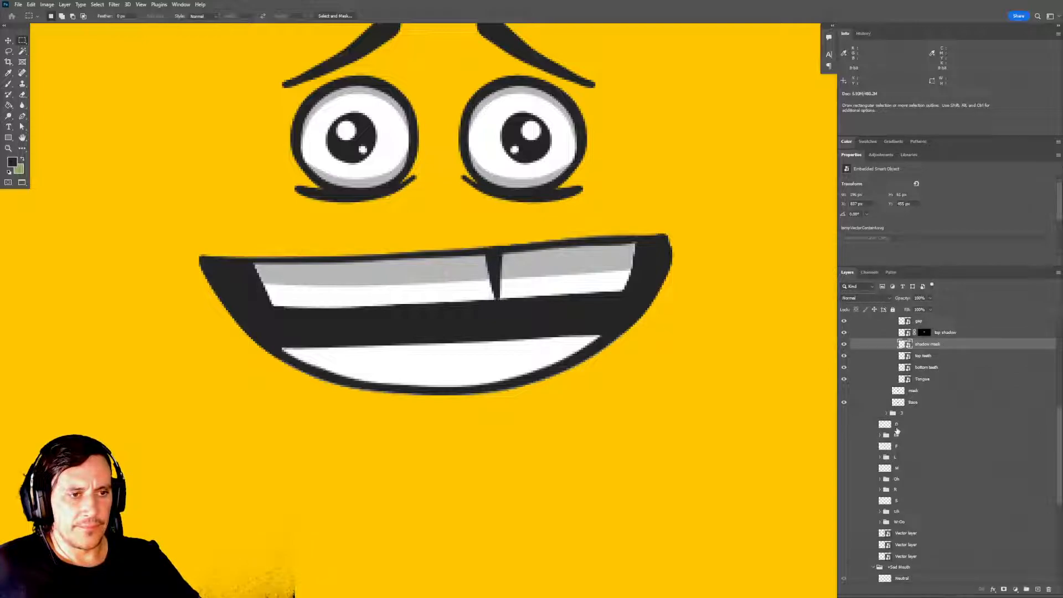
{"action": "left_click", "coordinate": [886, 413]}
{"action": "left_click", "coordinate": [844, 413]}
{"action": "scroll", "coordinate": [935, 448], "scroll_direction": "down", "scroll_amount": 3}
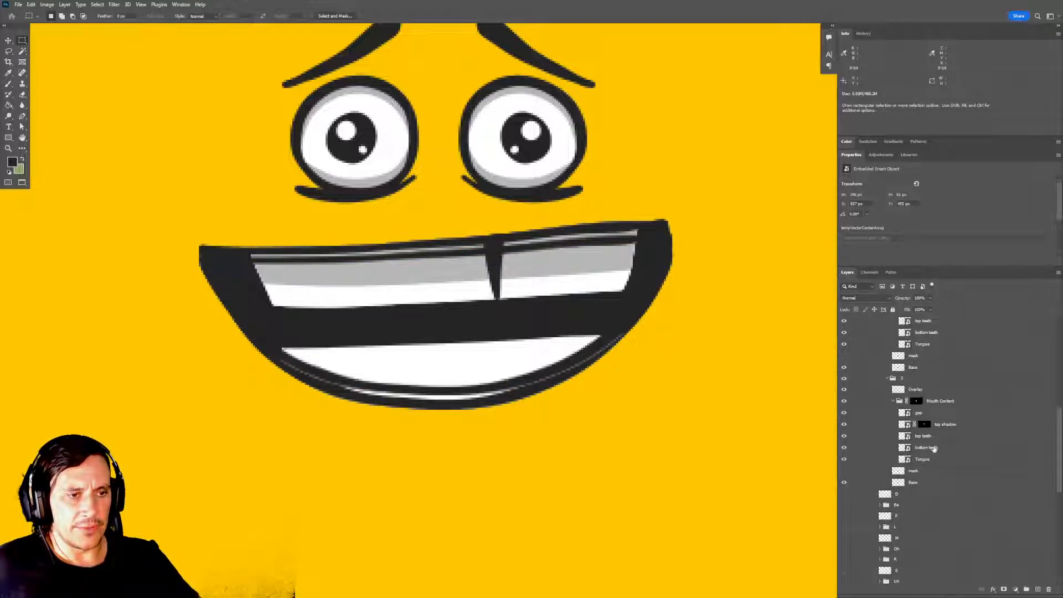
{"action": "left_click", "coordinate": [930, 436]}
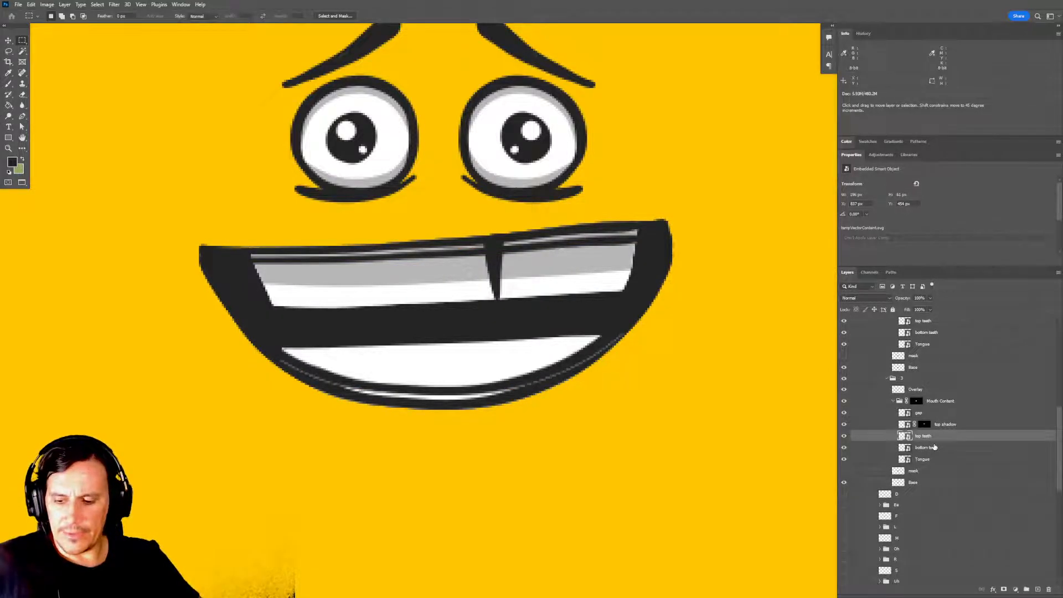
{"action": "key", "text": "ctrl+j"}
{"action": "double_click", "coordinate": [930, 436]}
{"action": "type", "text": "shadow mask"}
{"action": "key", "text": "Return"}
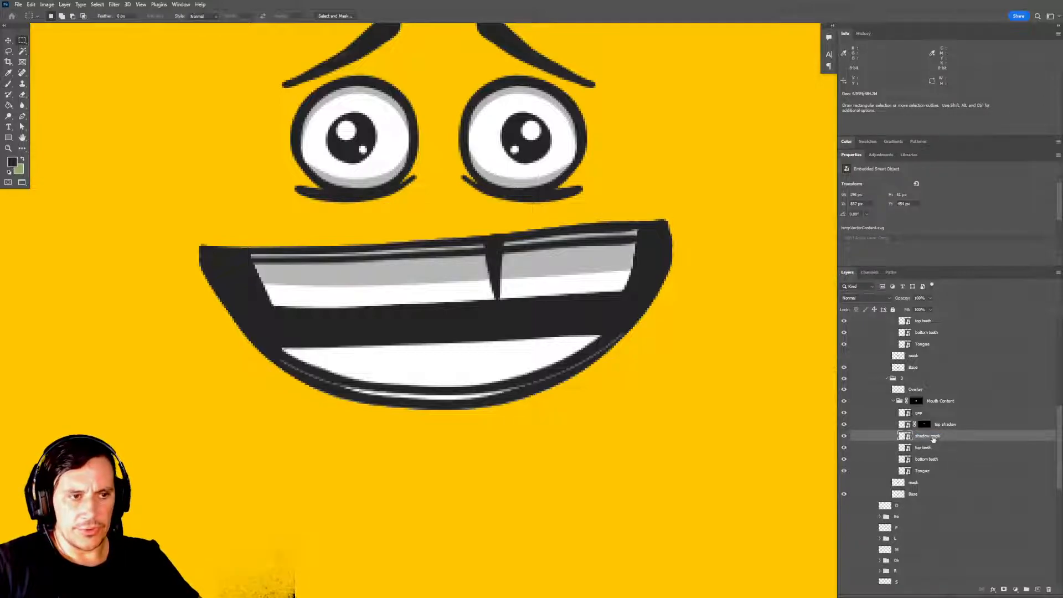
Collapse the Aa frame 2 and frame 3 groups and hide both frames.
{"action": "scroll", "coordinate": [908, 432], "scroll_direction": "up", "scroll_amount": 2}
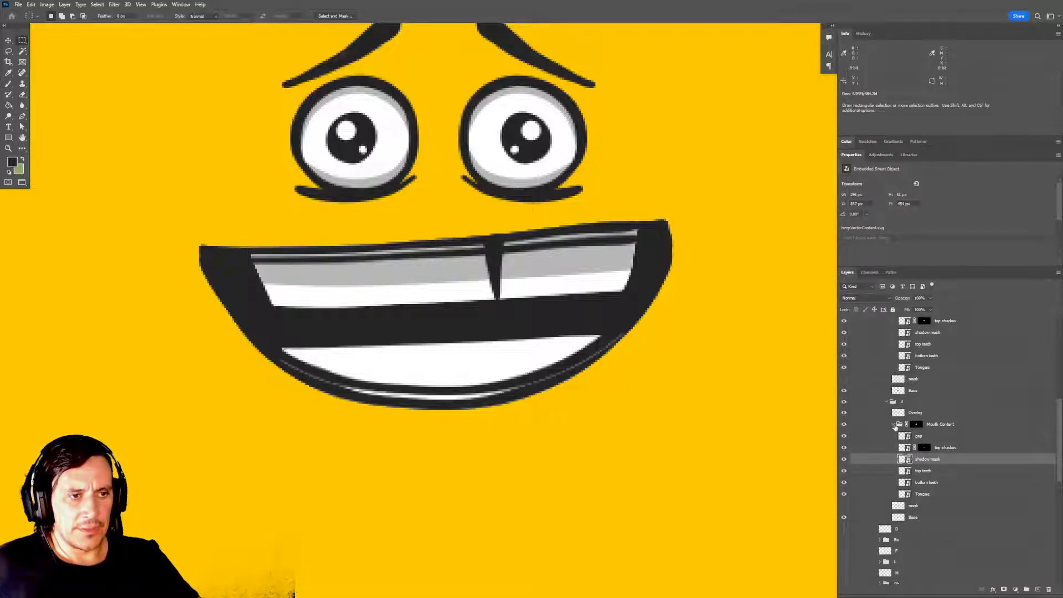
{"action": "left_click", "coordinate": [895, 425]}
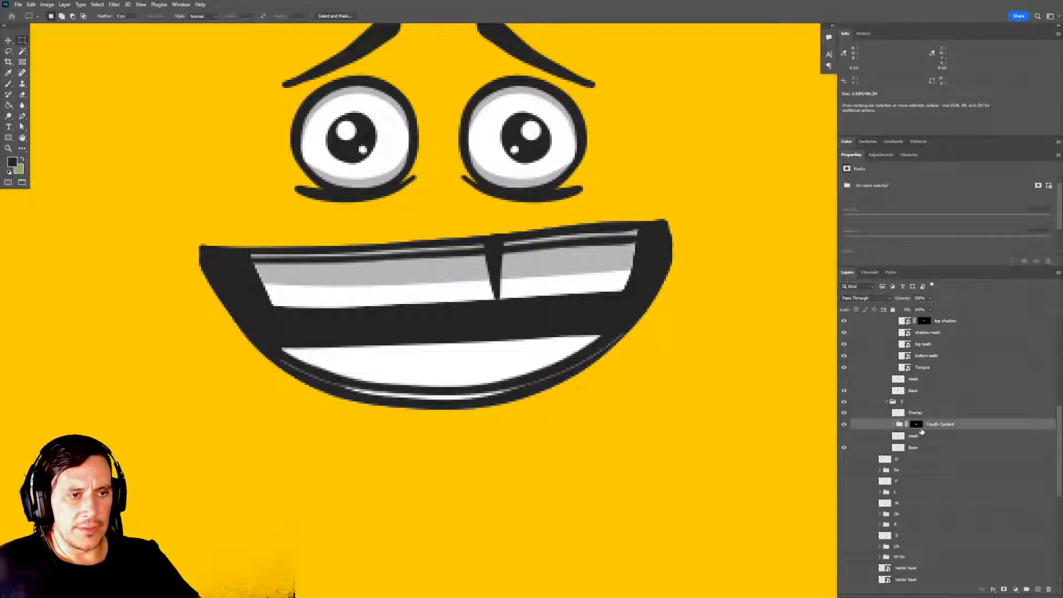
{"action": "left_click", "coordinate": [921, 437]}
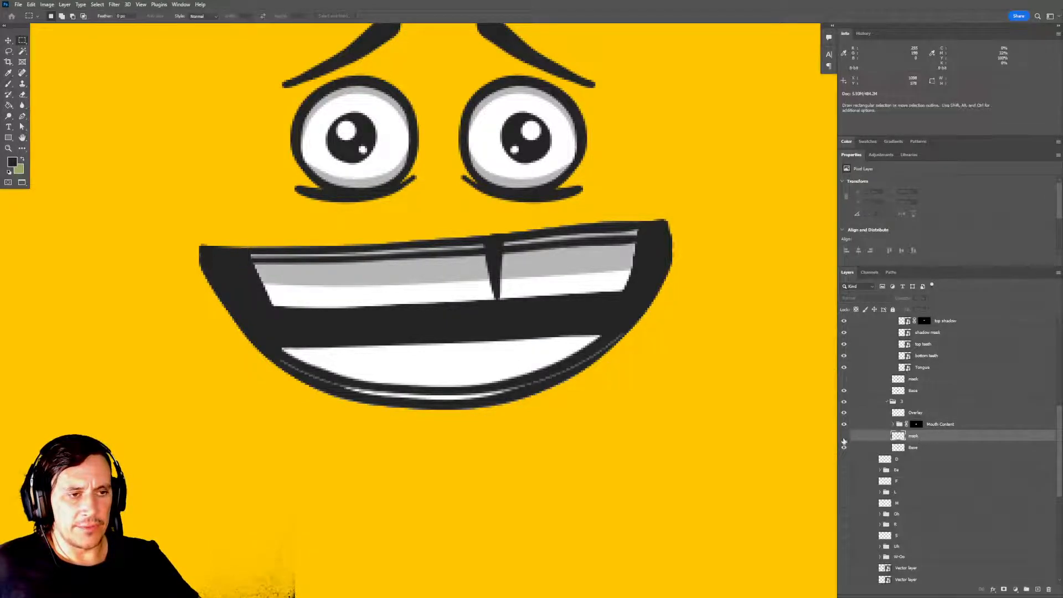
{"action": "scroll", "coordinate": [894, 415], "scroll_direction": "up", "scroll_amount": 3}
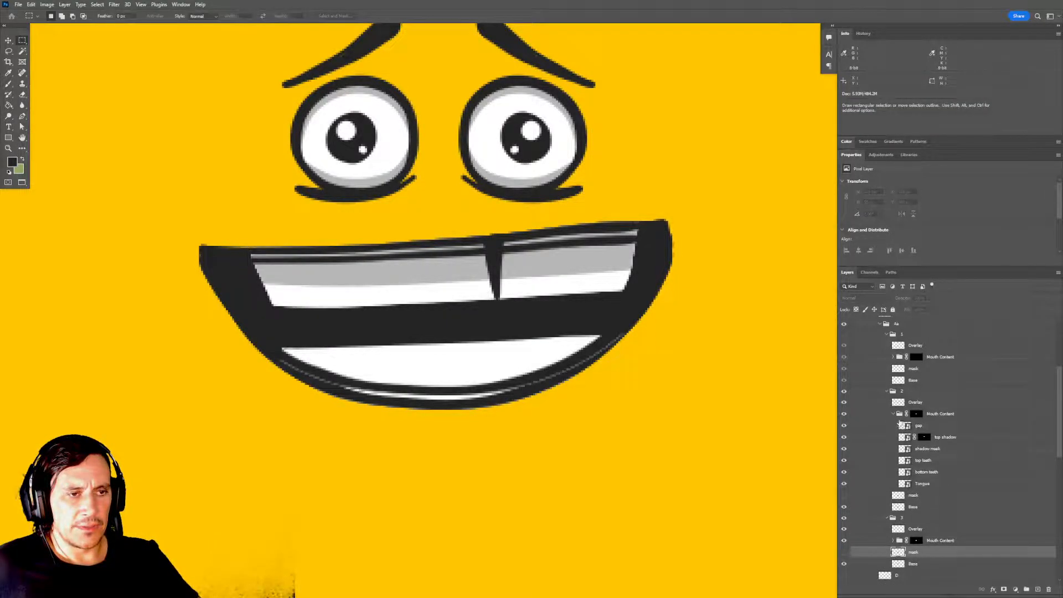
{"action": "left_click", "coordinate": [893, 414]}
{"action": "left_click", "coordinate": [887, 391]}
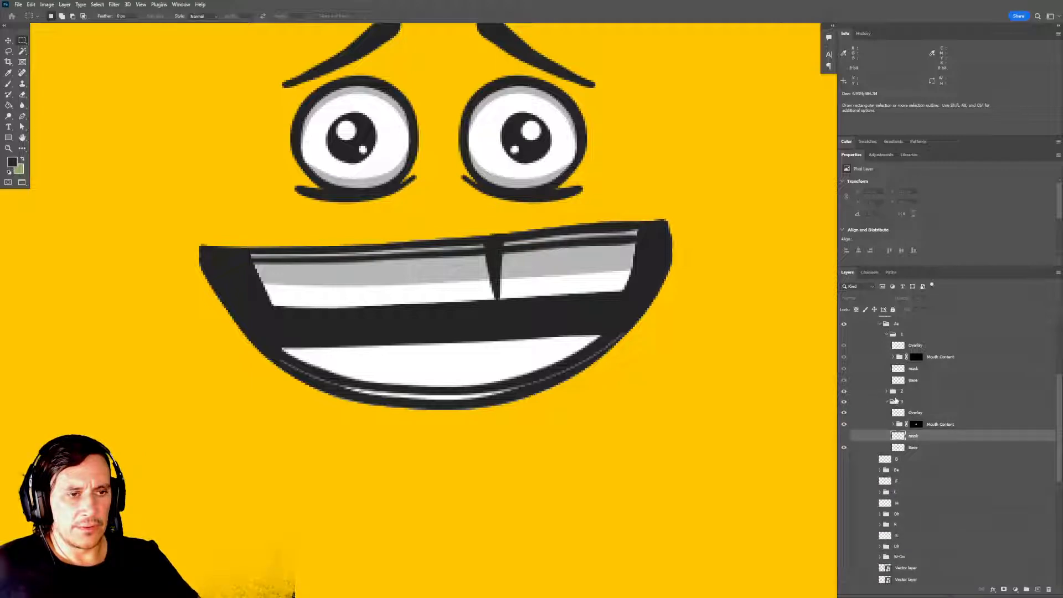
{"action": "left_click", "coordinate": [887, 401]}
{"action": "left_click_drag", "start_coordinate": [844, 403], "coordinate": [844, 392]}
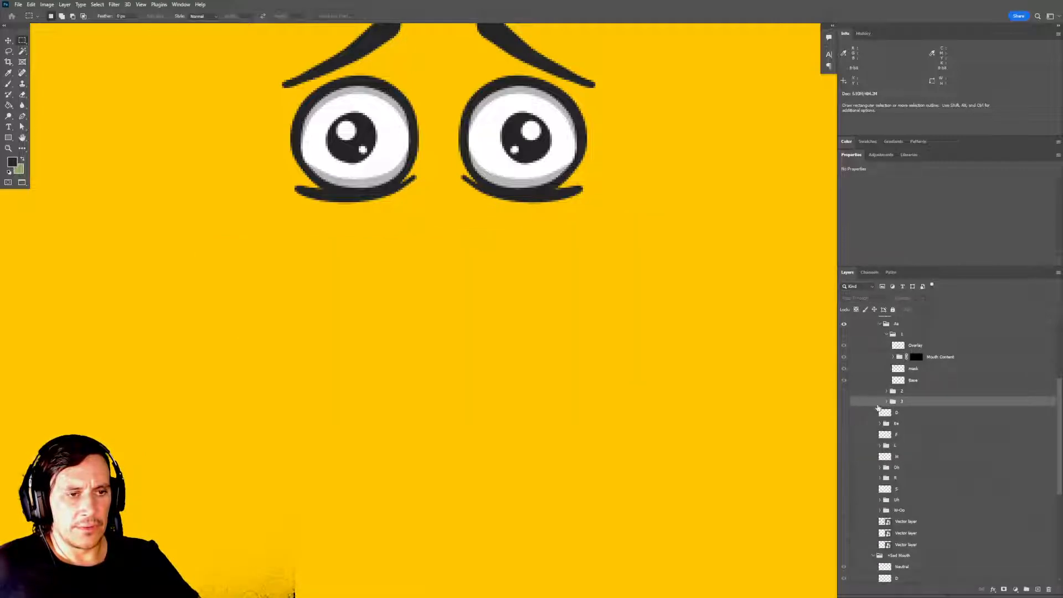
Collapse the Aa frame 1 group and make frame 1 visible.
{"action": "scroll", "coordinate": [897, 413], "scroll_direction": "up", "scroll_amount": 1}
{"action": "left_click", "coordinate": [885, 371]}
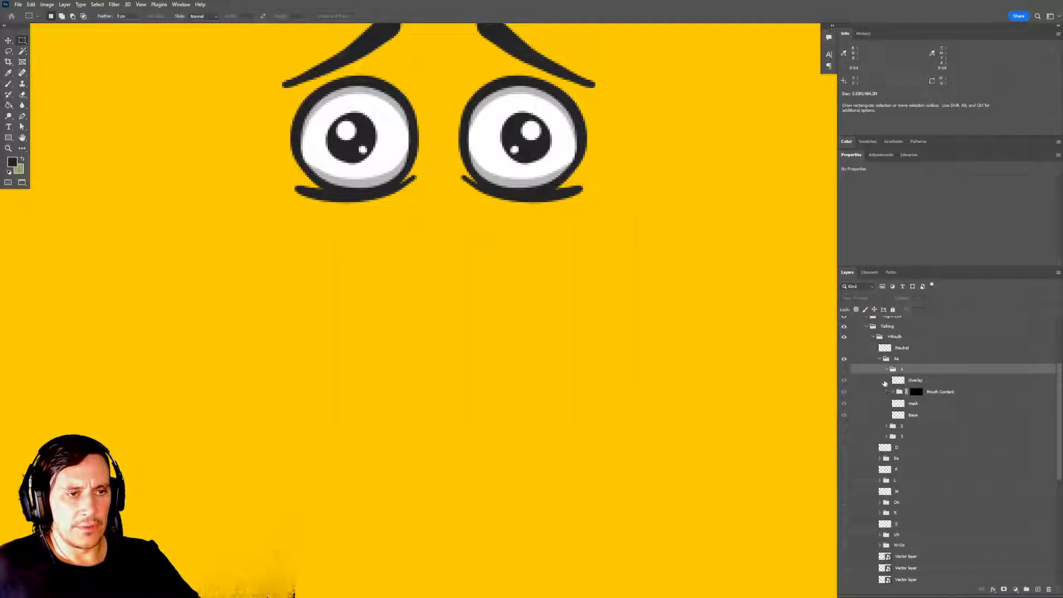
{"action": "left_click", "coordinate": [887, 370]}
{"action": "left_click", "coordinate": [844, 368]}
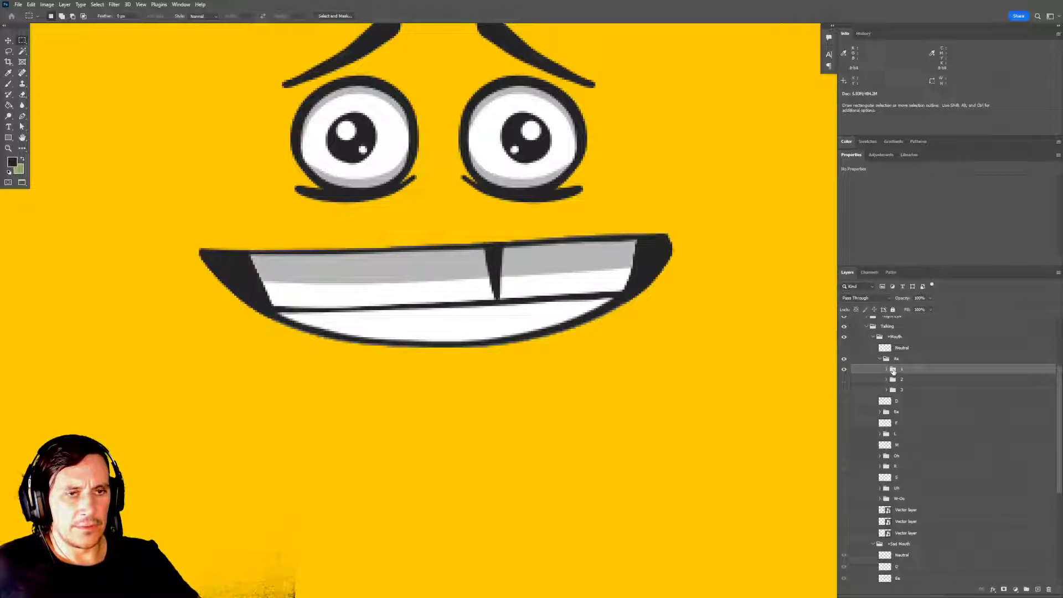
Switch to Character Animator and show Aa frame 2 instead of frame 1, with its layers expanded.
{"action": "key", "text": "alt+Tab"}
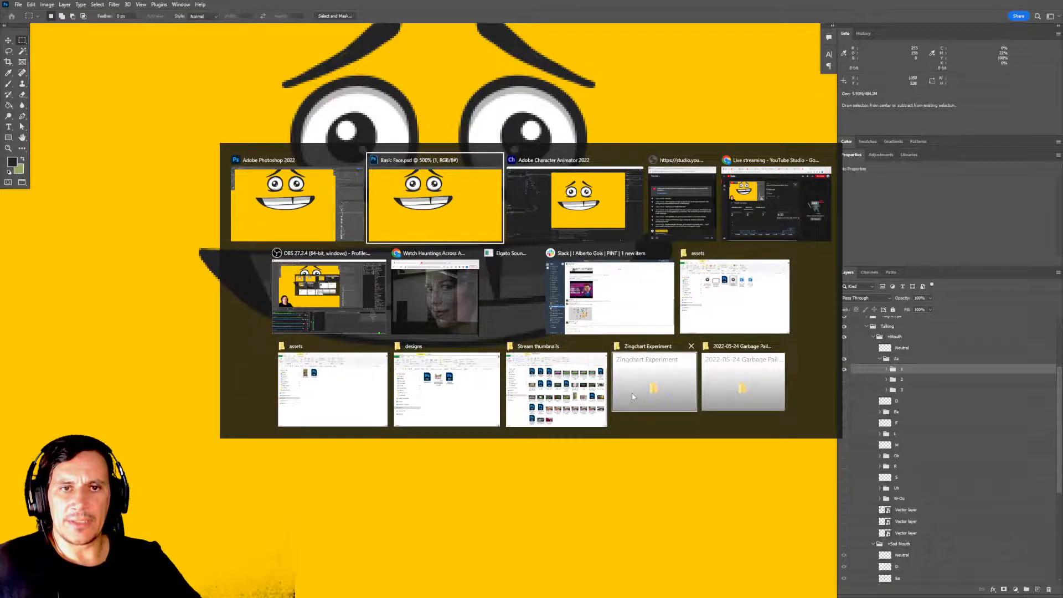
{"action": "key", "text": "Tab"}
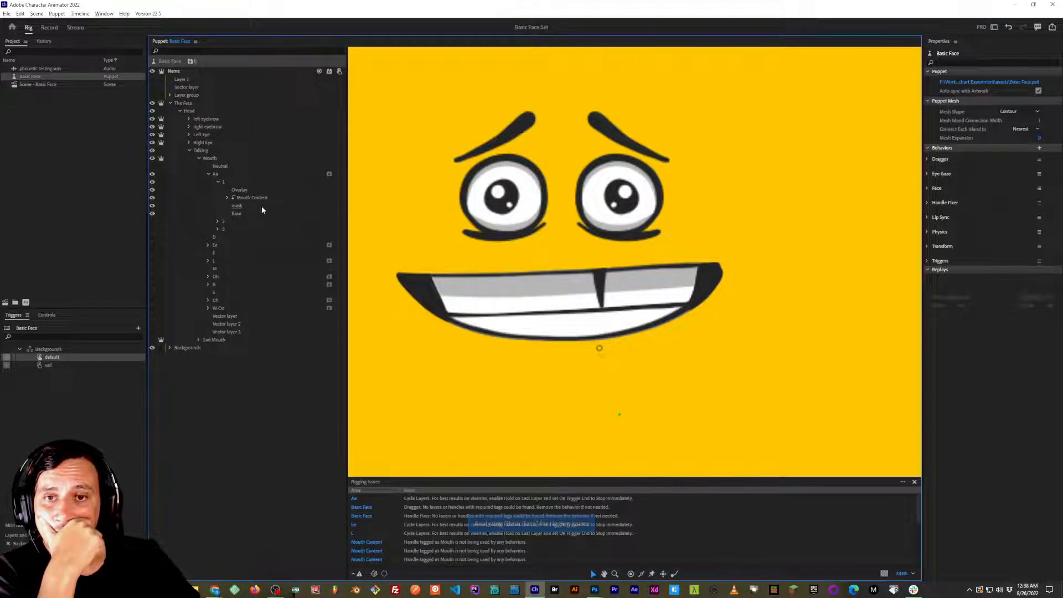
{"action": "left_click", "coordinate": [218, 181]}
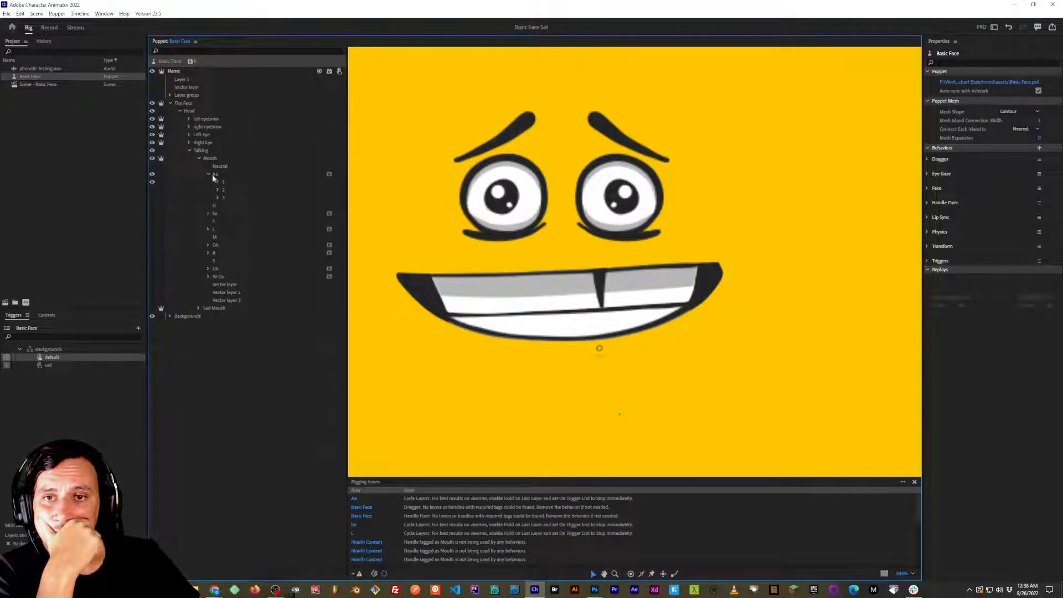
{"action": "left_click", "coordinate": [218, 189]}
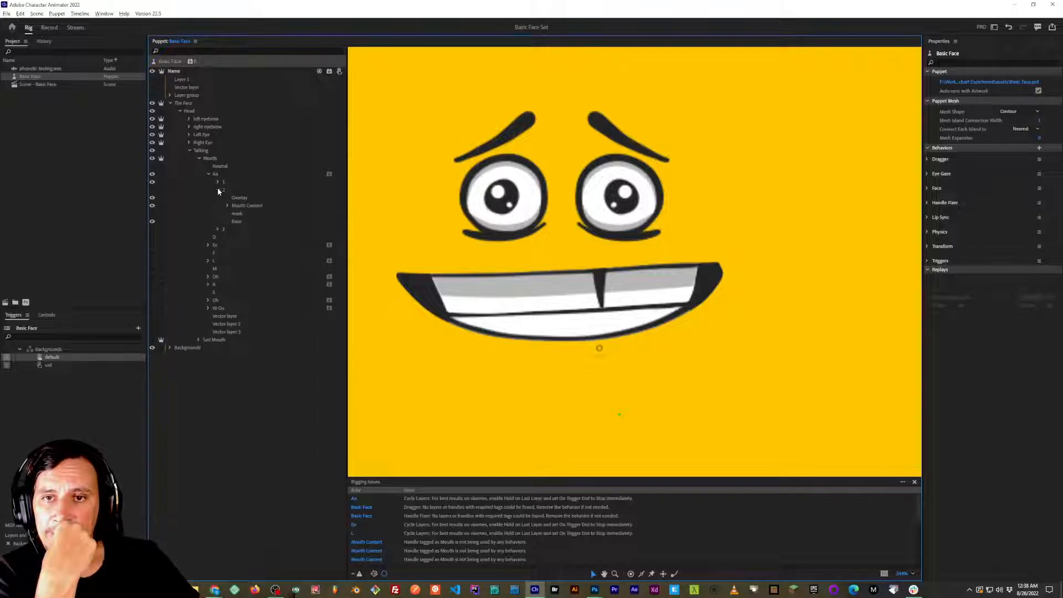
{"action": "left_click", "coordinate": [218, 190]}
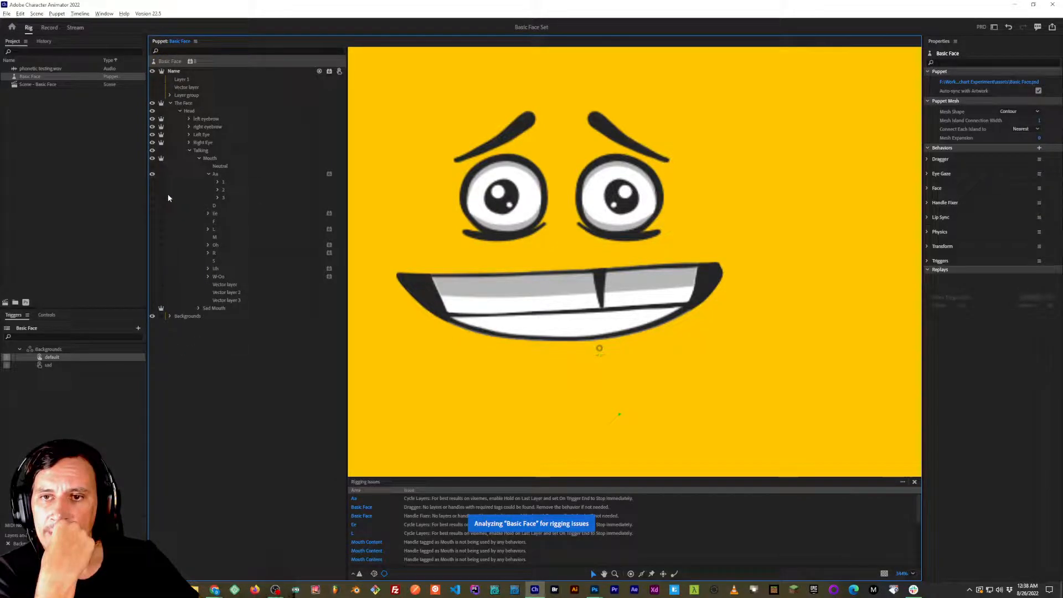
{"action": "left_click", "coordinate": [217, 189]}
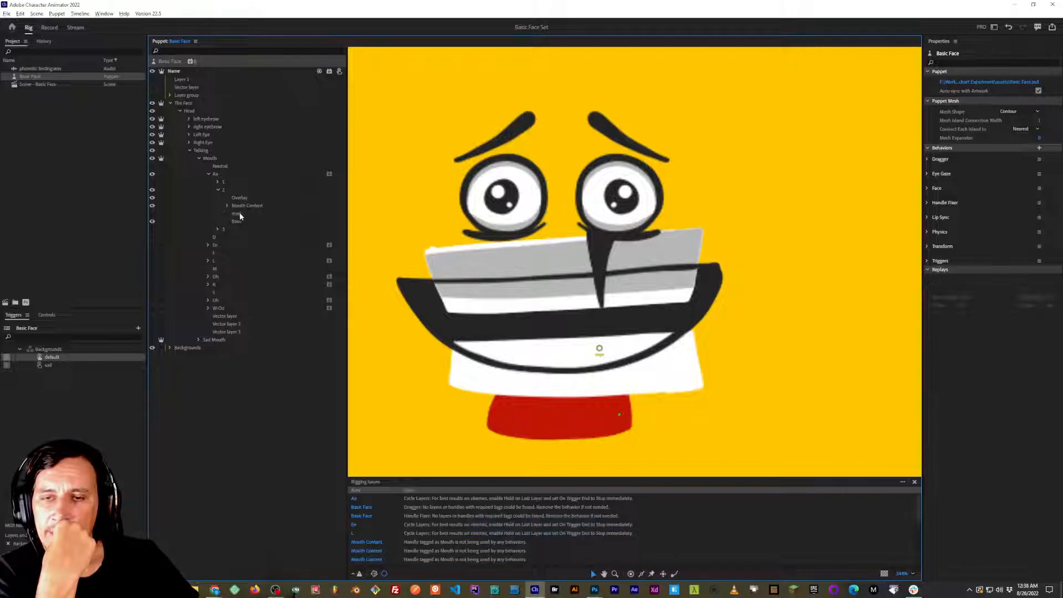
Clip frame 2's Mouth Content group to the mask layer beneath it, show the mask layer and expand the group.
{"action": "left_click", "coordinate": [247, 205]}
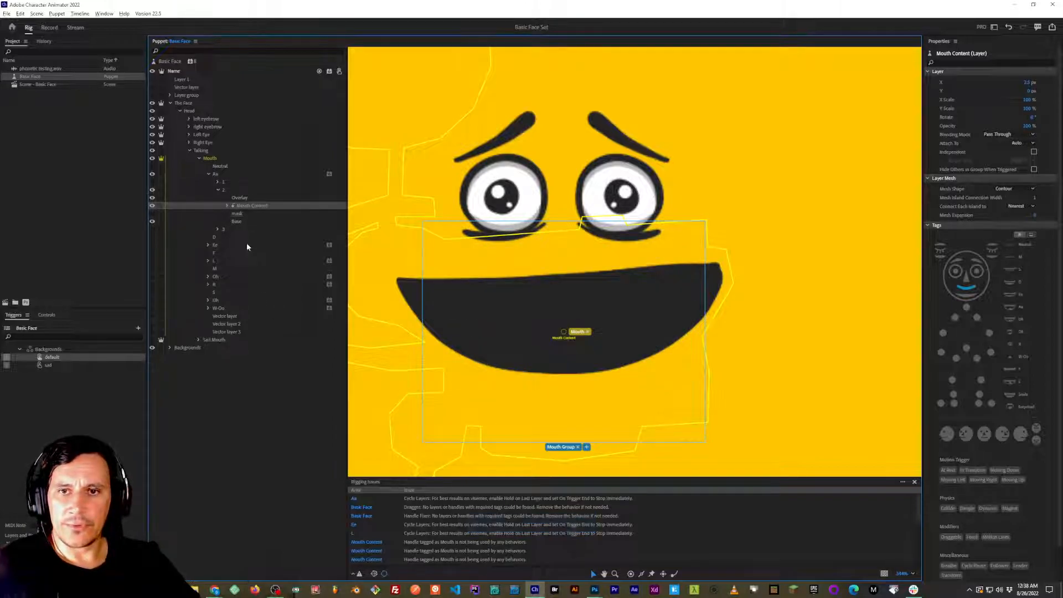
{"action": "left_click", "coordinate": [152, 214]}
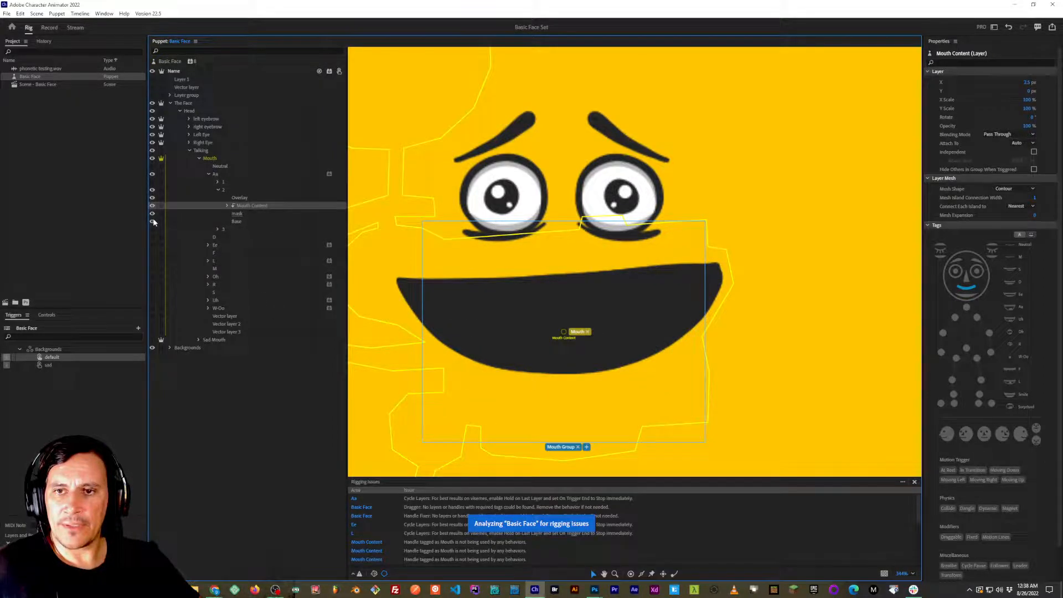
{"action": "left_click", "coordinate": [227, 206]}
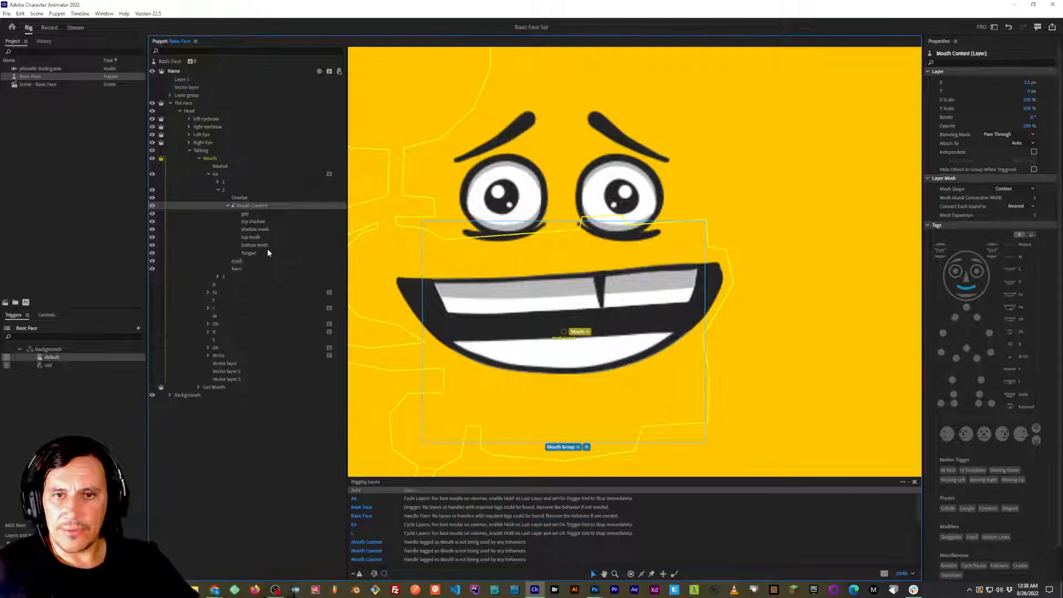
Toggle the visibility of frame 2's shadow mask and top shadow layers to check how the teeth shadow is clipped.
{"action": "left_click", "coordinate": [256, 229]}
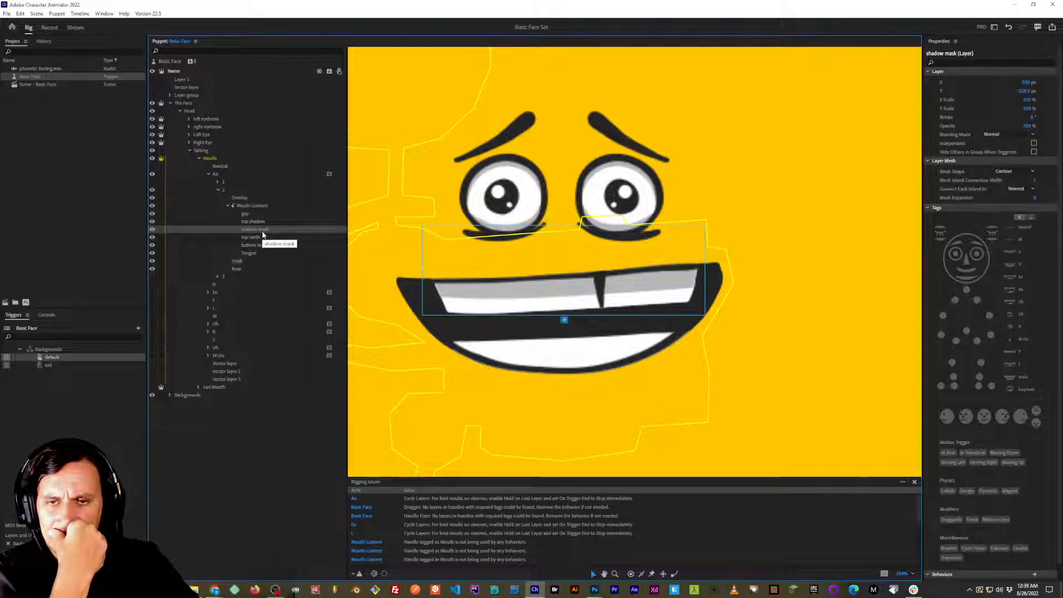
{"action": "left_click", "coordinate": [153, 232]}
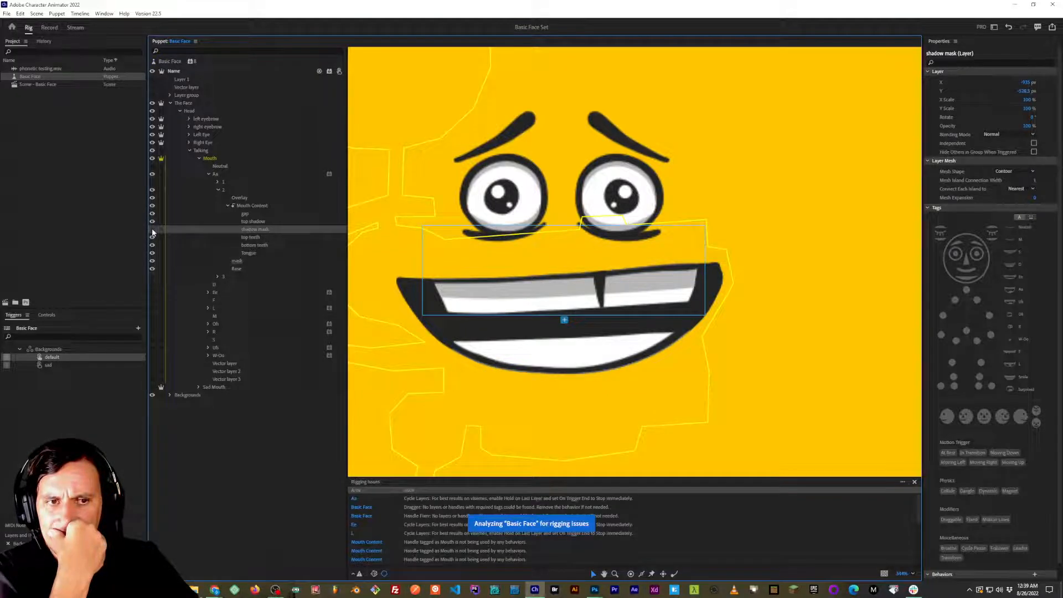
{"action": "left_click", "coordinate": [153, 231]}
{"action": "left_click", "coordinate": [153, 231]}
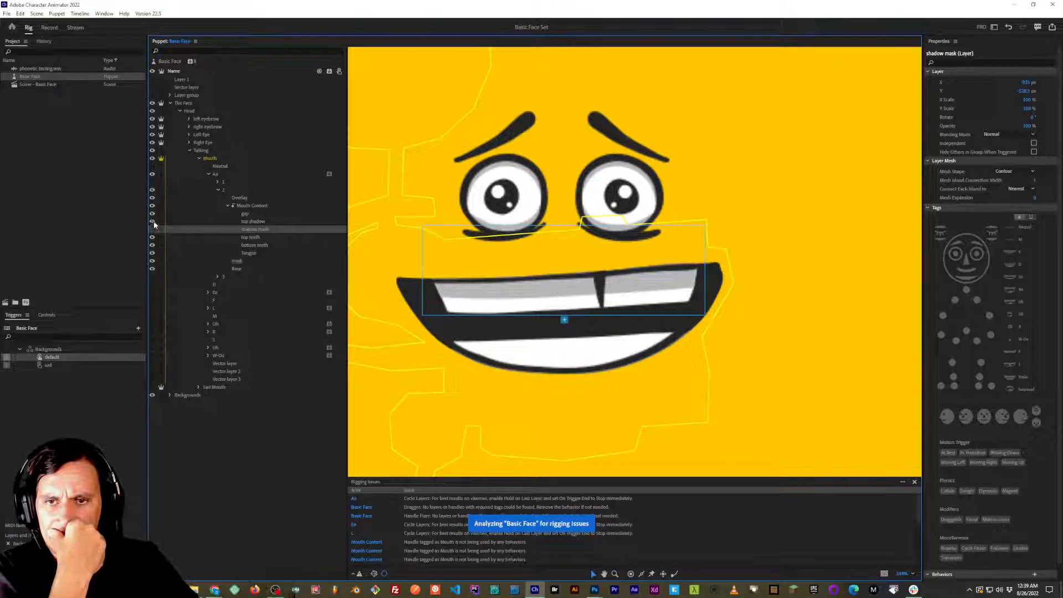
{"action": "left_click", "coordinate": [154, 222]}
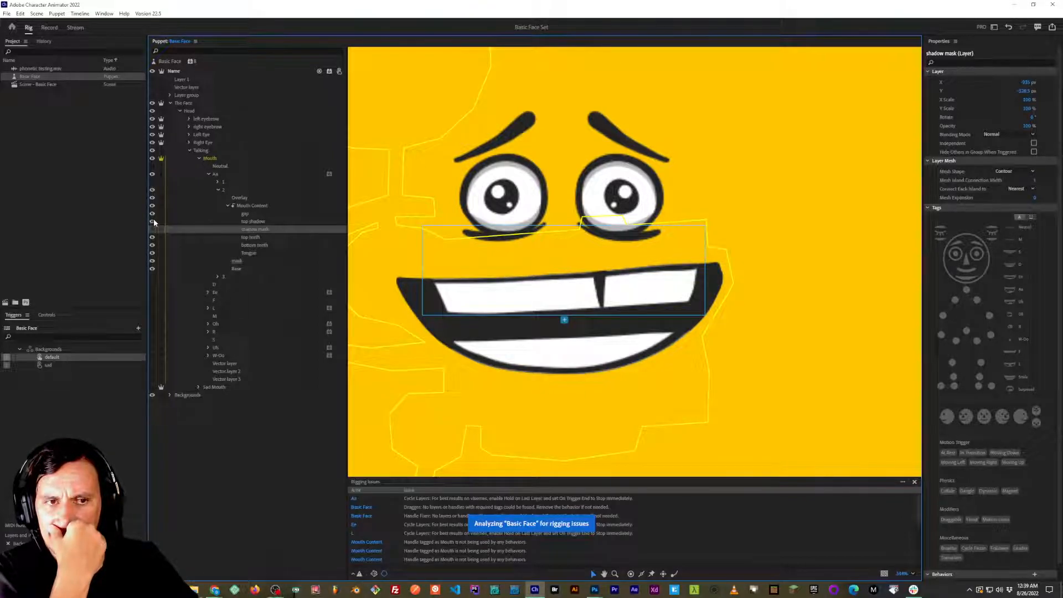
{"action": "left_click", "coordinate": [154, 222]}
{"action": "left_click", "coordinate": [154, 222]}
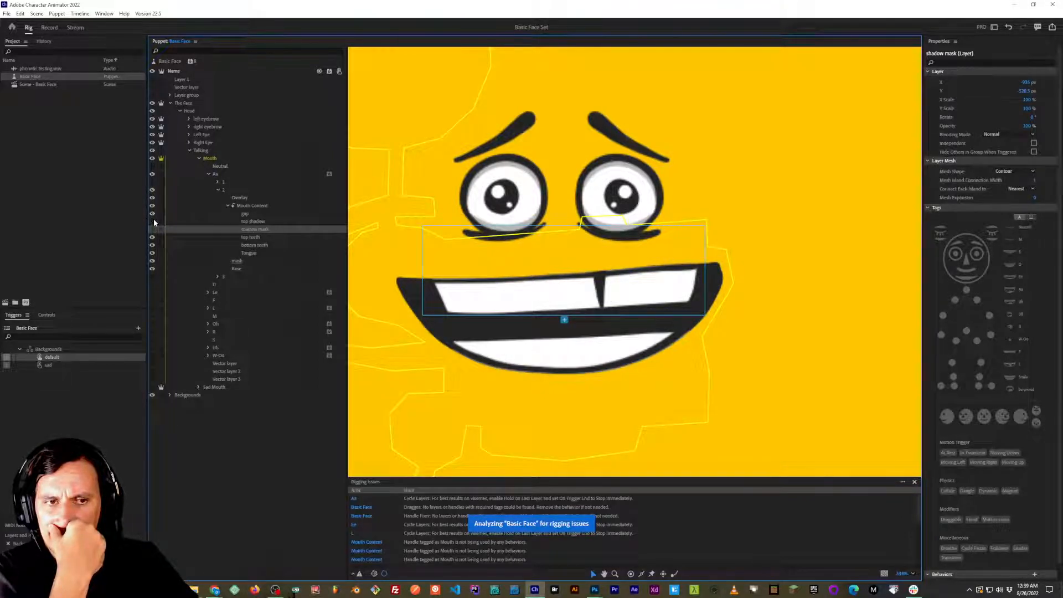
Show frame 2's top shadow layer, switch to Photoshop and show the expanded Aa frame 2 instead of frame 1.
{"action": "left_click", "coordinate": [154, 221]}
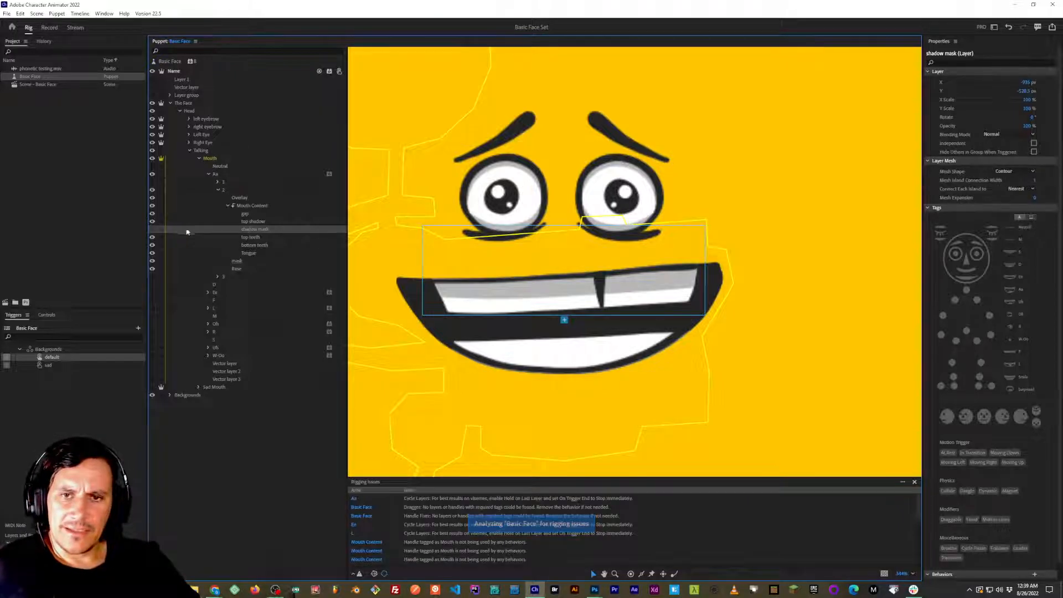
{"action": "key", "text": "alt+Tab"}
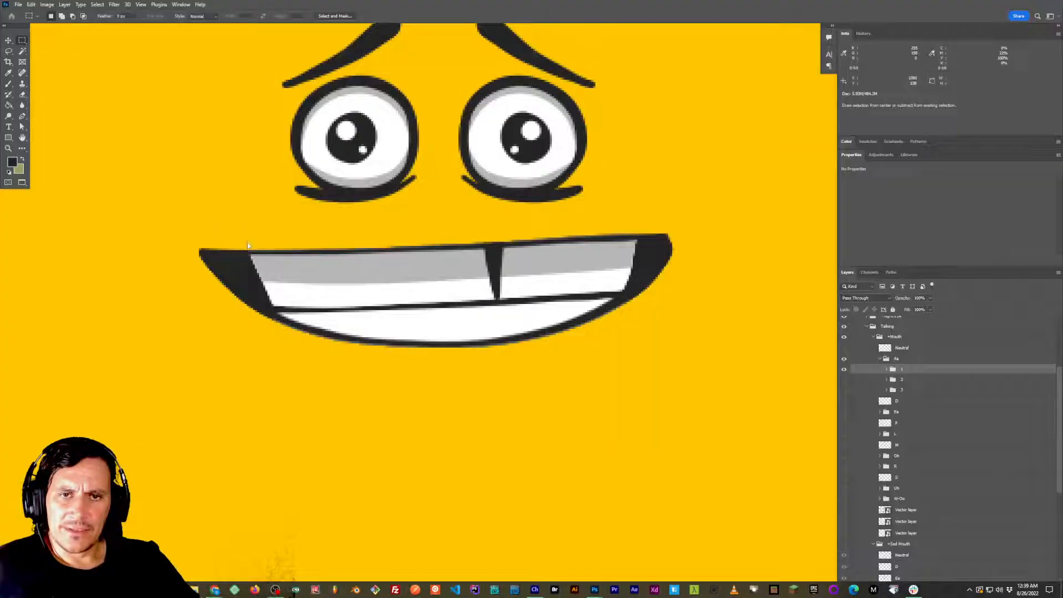
{"action": "left_click", "coordinate": [844, 369]}
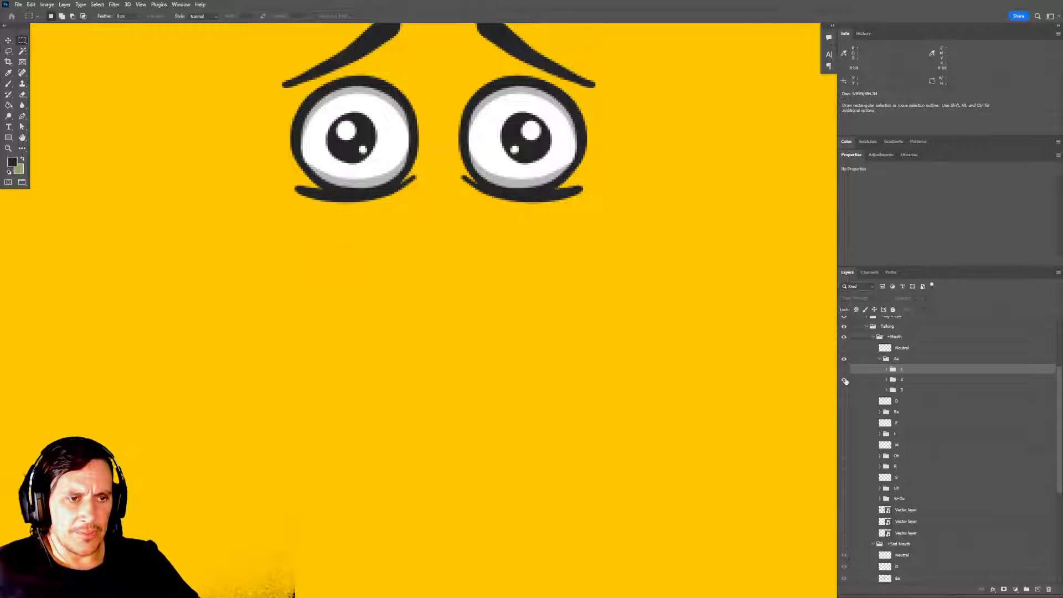
{"action": "left_click", "coordinate": [844, 380]}
{"action": "left_click", "coordinate": [887, 380]}
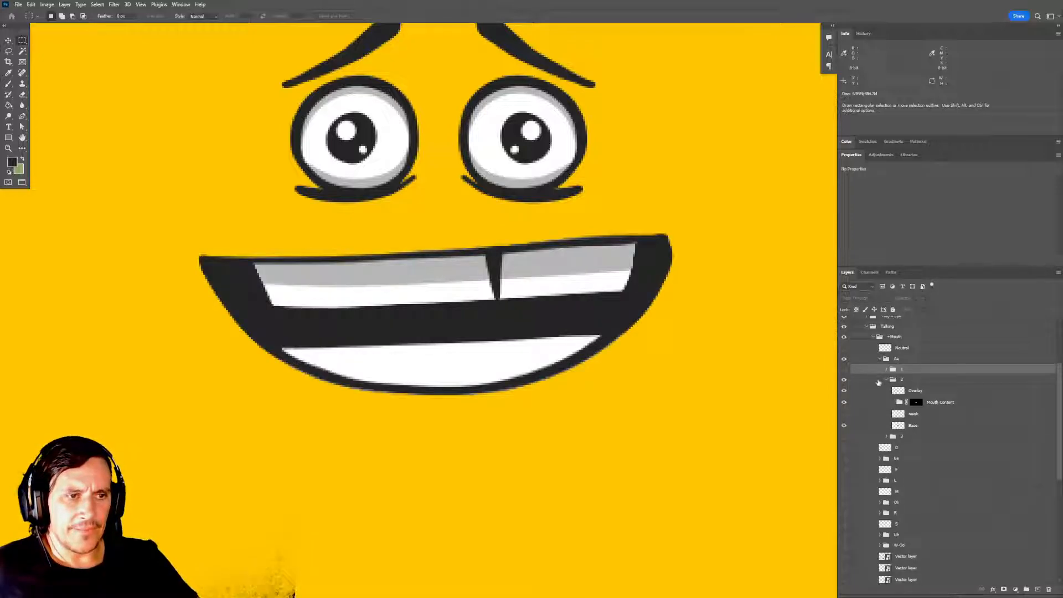
Toggle the visibility of frame 2's Mouth Content group to check its mask, and expand the group.
{"action": "left_click", "coordinate": [941, 402]}
{"action": "left_click", "coordinate": [844, 402]}
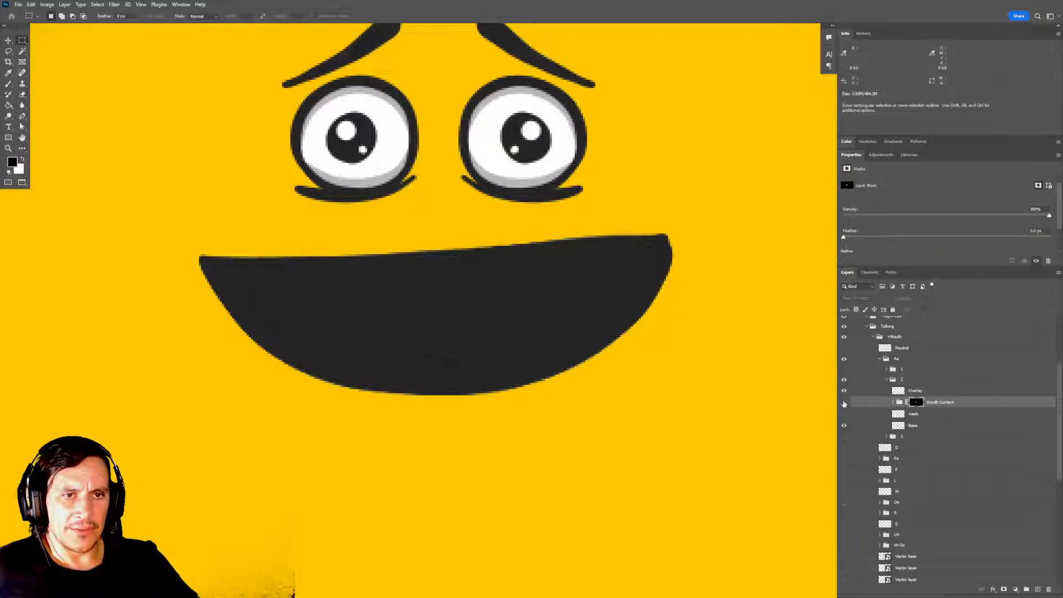
{"action": "left_click", "coordinate": [843, 402]}
{"action": "left_click", "coordinate": [894, 402]}
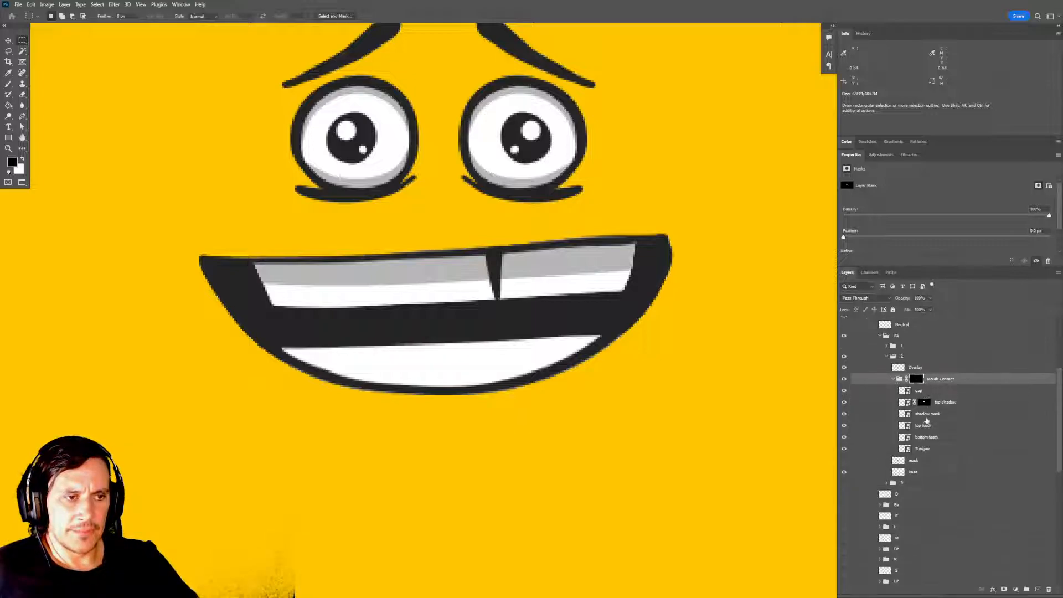
Examine frame 2's top shadow layer by toggling its visibility and loading its outline as a selection, and clear the selection.
{"action": "left_click", "coordinate": [945, 403]}
{"action": "left_click", "coordinate": [844, 402]}
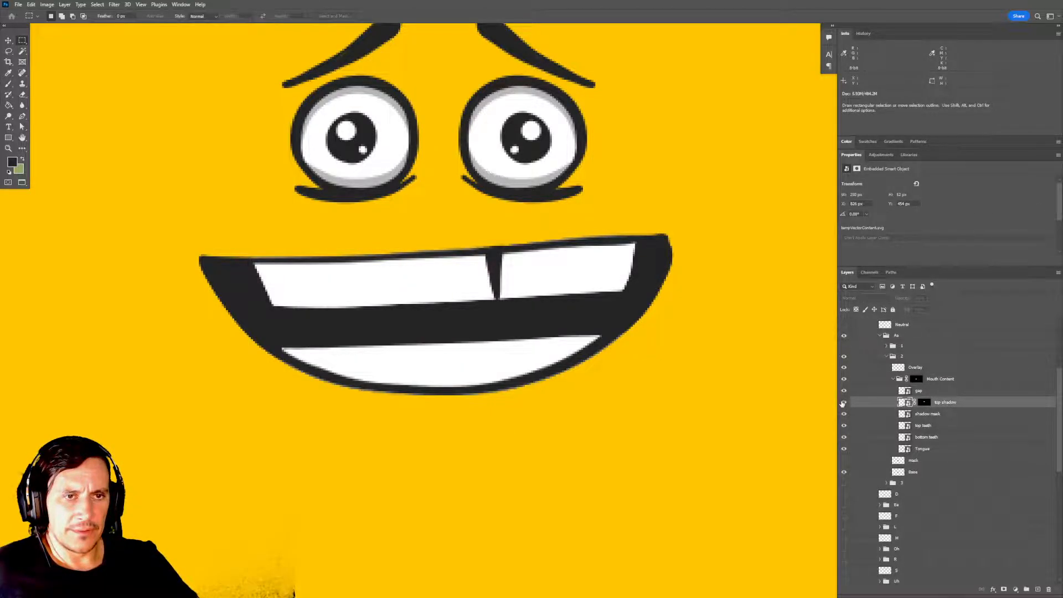
{"action": "left_click", "coordinate": [844, 402]}
{"action": "left_click", "coordinate": [843, 402]}
{"action": "left_click", "coordinate": [844, 402]}
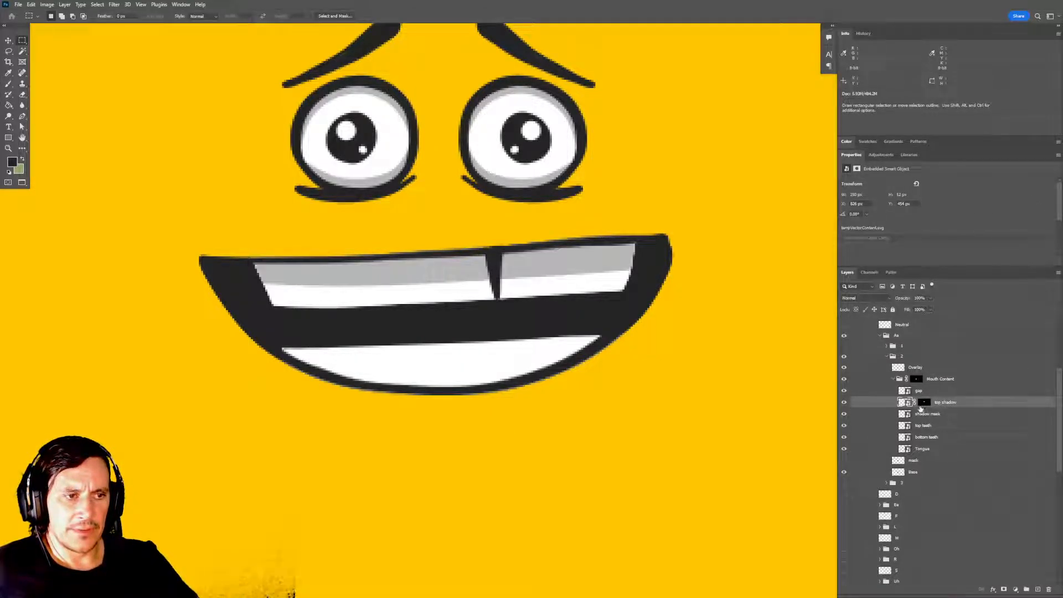
{"action": "left_click", "coordinate": [904, 403], "text": "ctrl"}
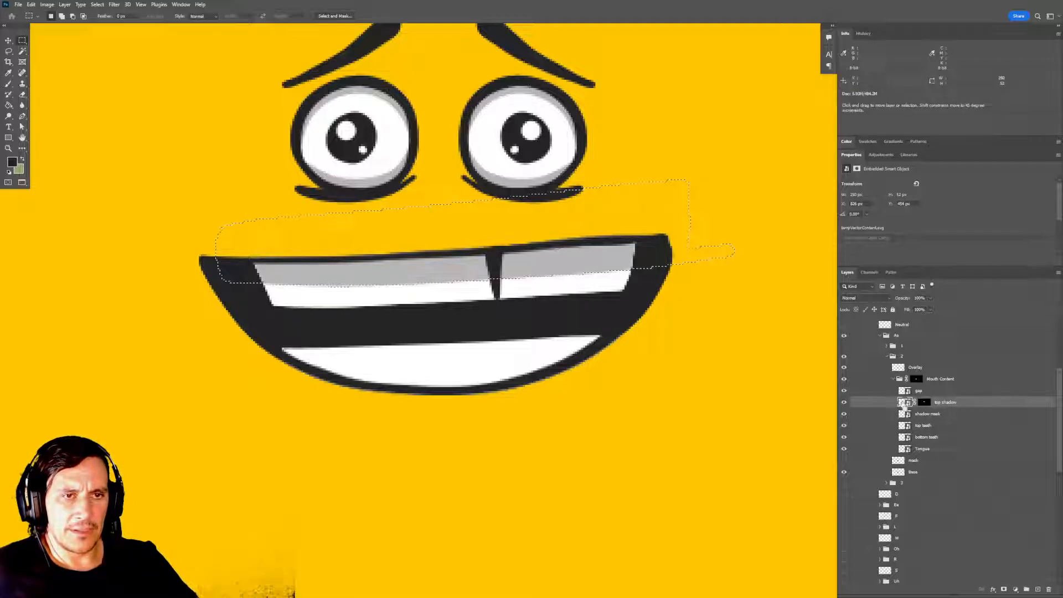
{"action": "key", "text": "ctrl+d"}
Switch between Photoshop and Character Animator to compare frame 2's top shadow and shadow mask layers.
{"action": "key", "text": "alt+Tab"}
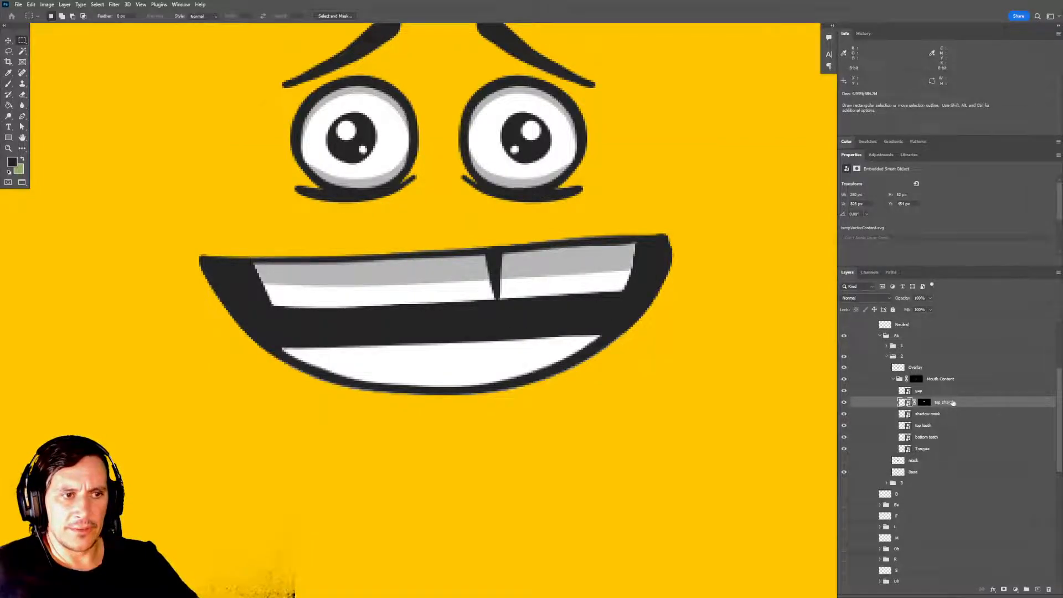
{"action": "key", "text": "alt+Tab"}
{"action": "key", "text": "alt+Tab"}
{"action": "key", "text": "alt+Tab"}
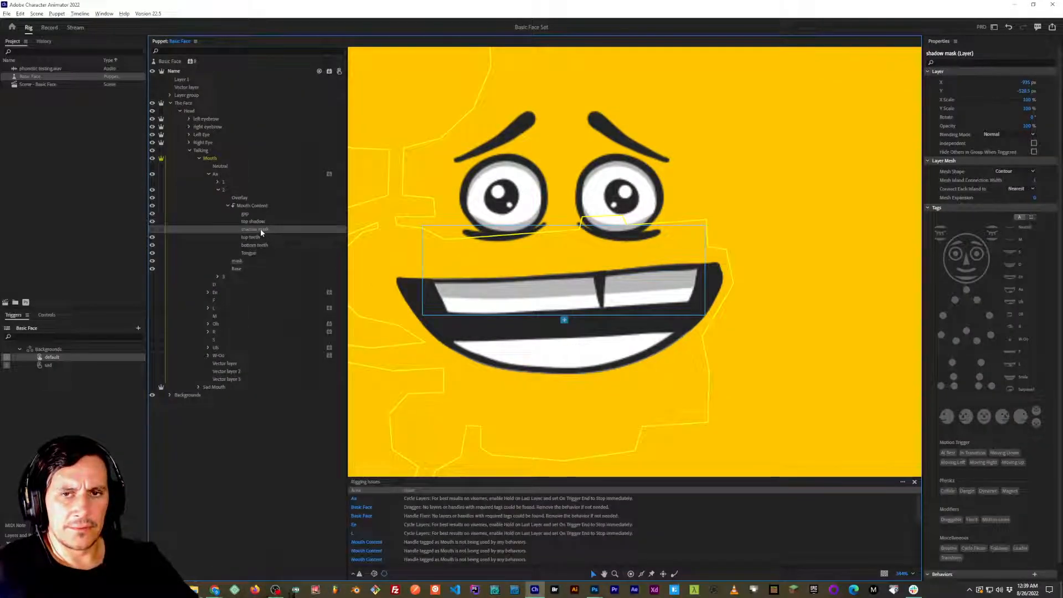
{"action": "key", "text": "alt+Tab"}
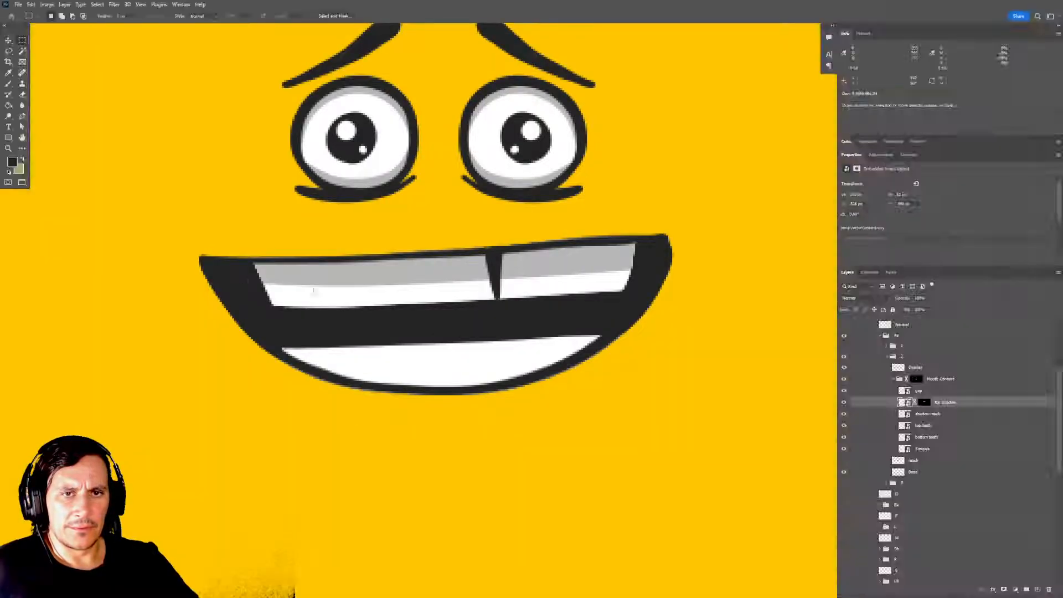
In Photoshop, show Aa frame 1 instead of frame 2 and expand its Mouth Content group.
{"action": "left_click", "coordinate": [886, 356]}
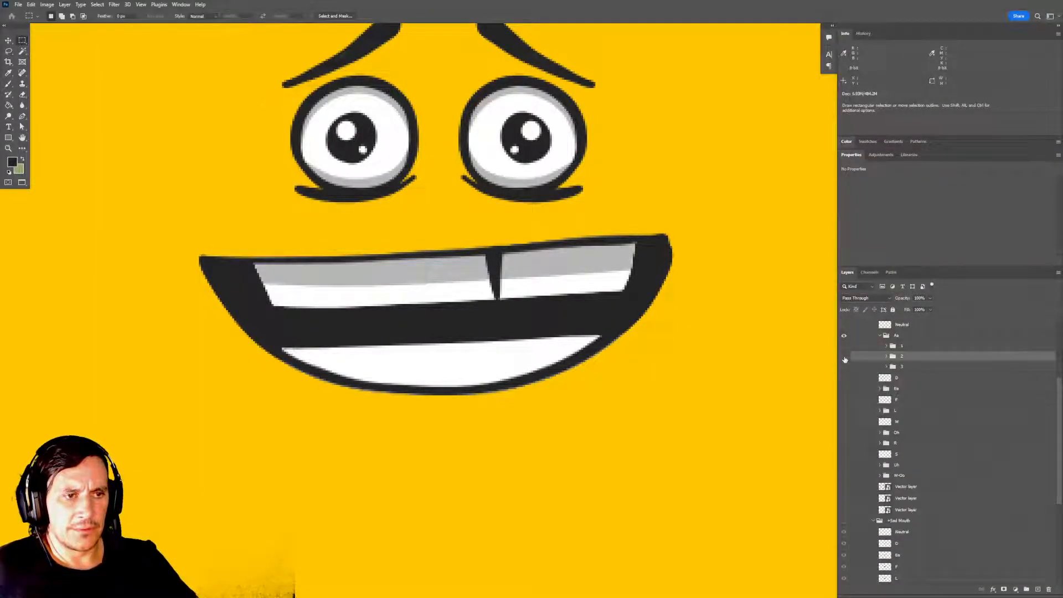
{"action": "left_click", "coordinate": [844, 356]}
{"action": "left_click", "coordinate": [843, 346]}
{"action": "left_click", "coordinate": [886, 346]}
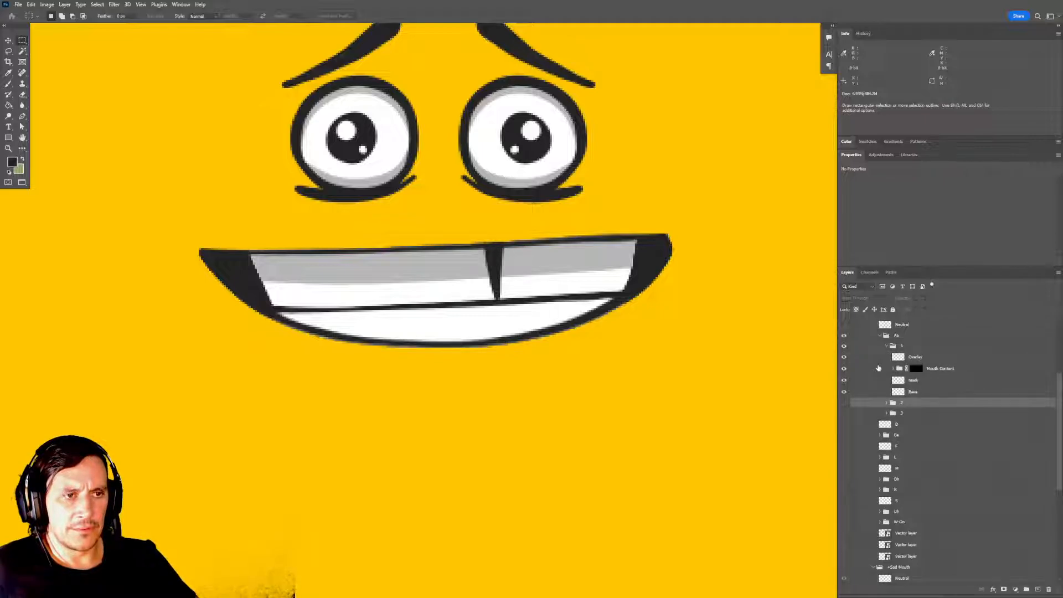
{"action": "left_click", "coordinate": [893, 368]}
{"action": "left_click", "coordinate": [919, 394]}
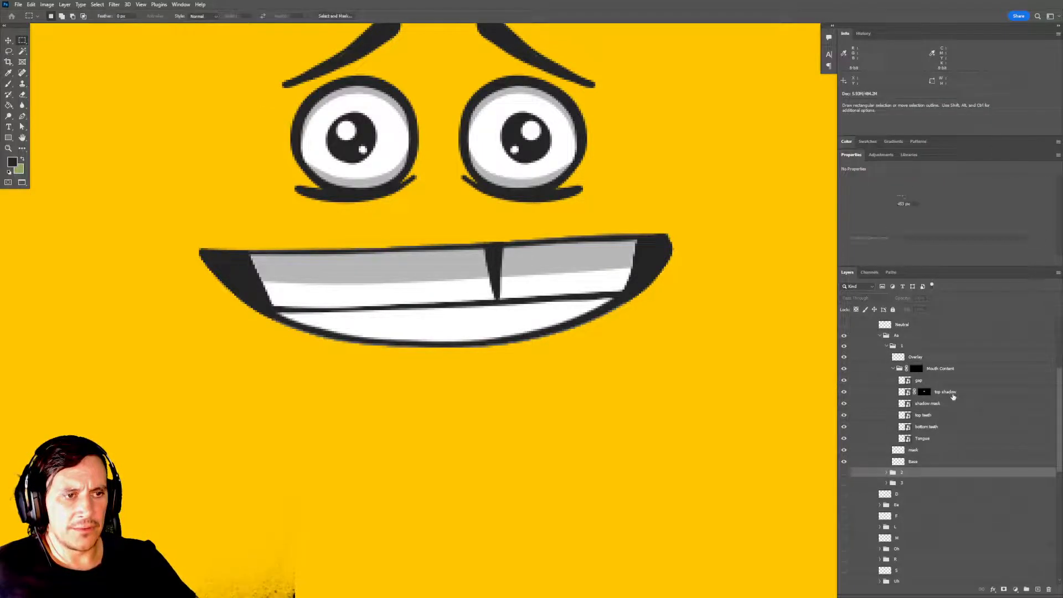
Switch to Character Animator, collapse Aa frame 2 and hide it.
{"action": "key", "text": "alt+Tab"}
{"action": "key", "text": "alt+Tab"}
{"action": "key", "text": "alt+Tab"}
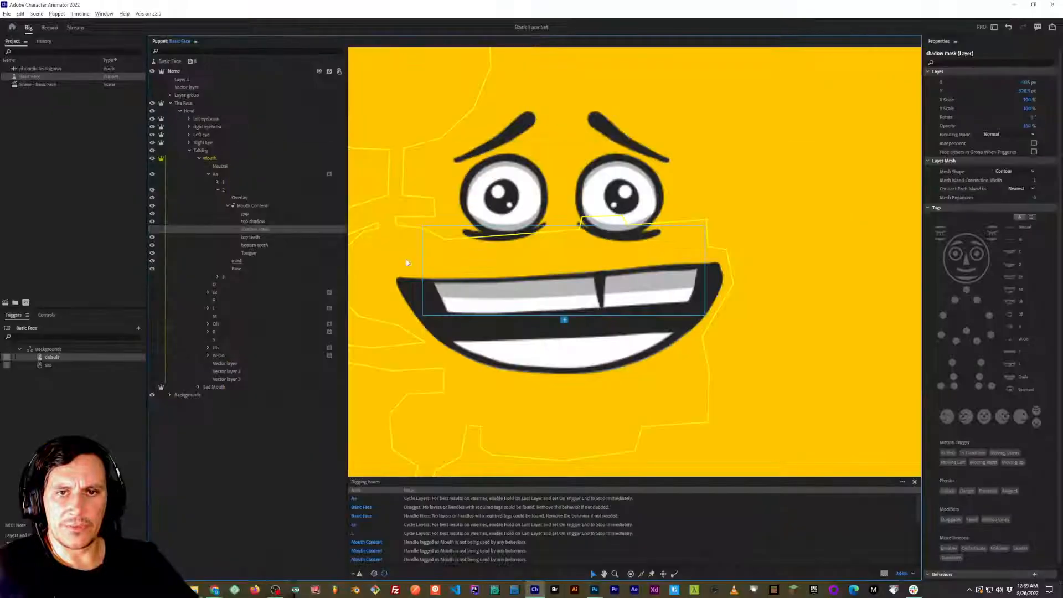
{"action": "left_click", "coordinate": [219, 189]}
{"action": "left_click", "coordinate": [151, 189]}
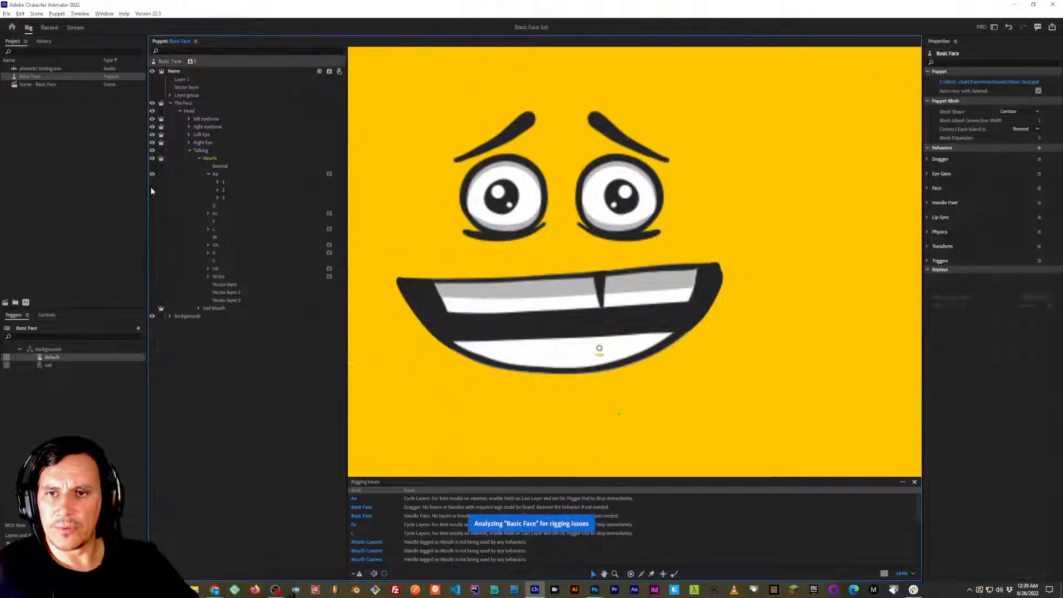
Expand frame 1's Mouth Content group and unclip the top shadow layer from the shadow mask.
{"action": "left_click", "coordinate": [218, 182]}
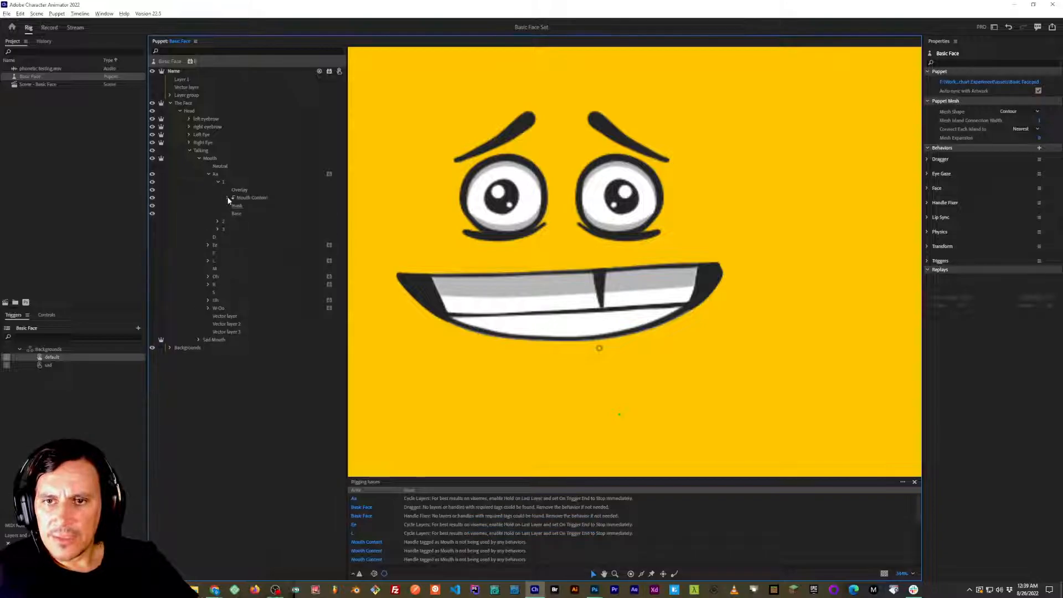
{"action": "left_click", "coordinate": [227, 198]}
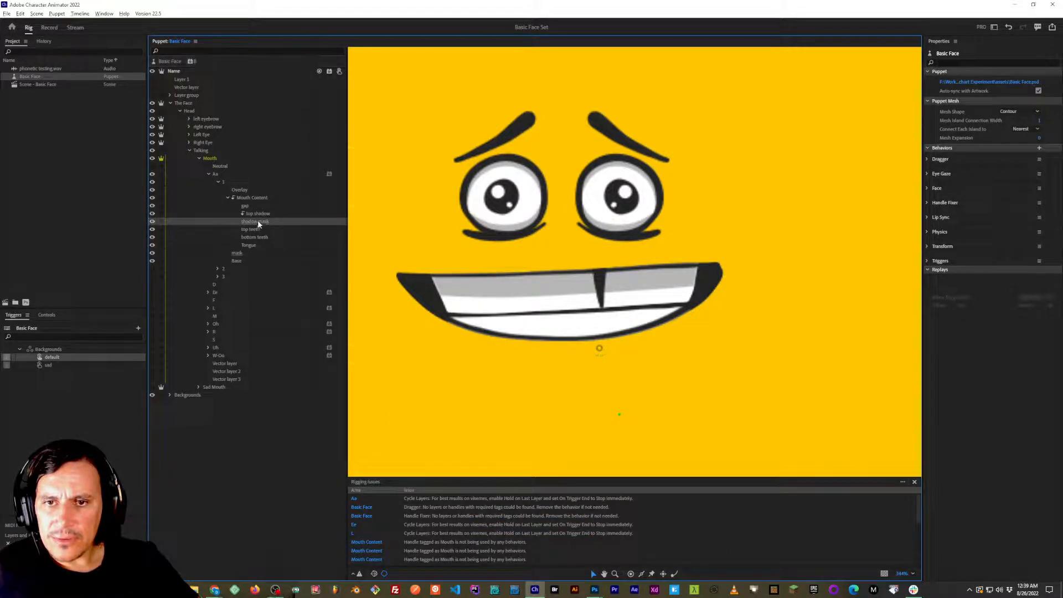
{"action": "left_click", "coordinate": [257, 220]}
{"action": "left_click", "coordinate": [257, 213]}
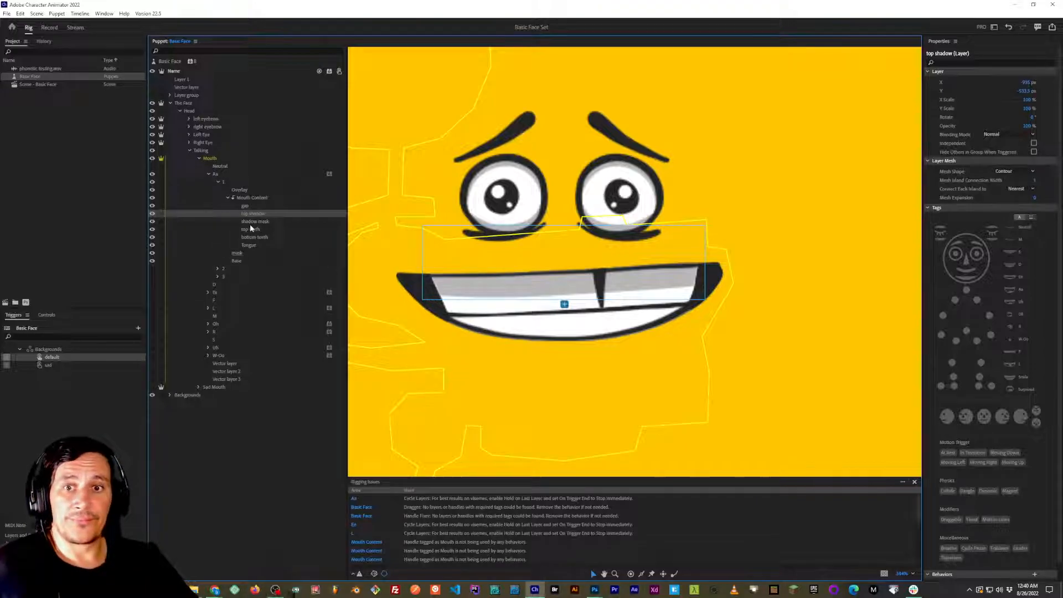
Switch to Photoshop, delete the shadow mask layer from Aa frame 1 and collapse the frame.
{"action": "key", "text": "alt+Tab"}
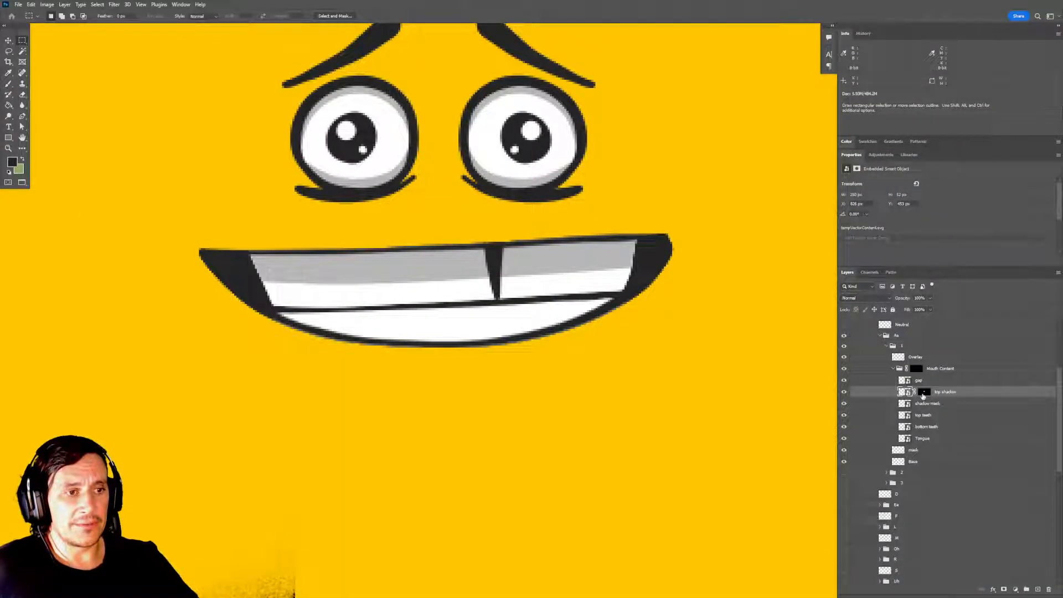
{"action": "left_click", "coordinate": [953, 406]}
{"action": "key", "text": "Delete"}
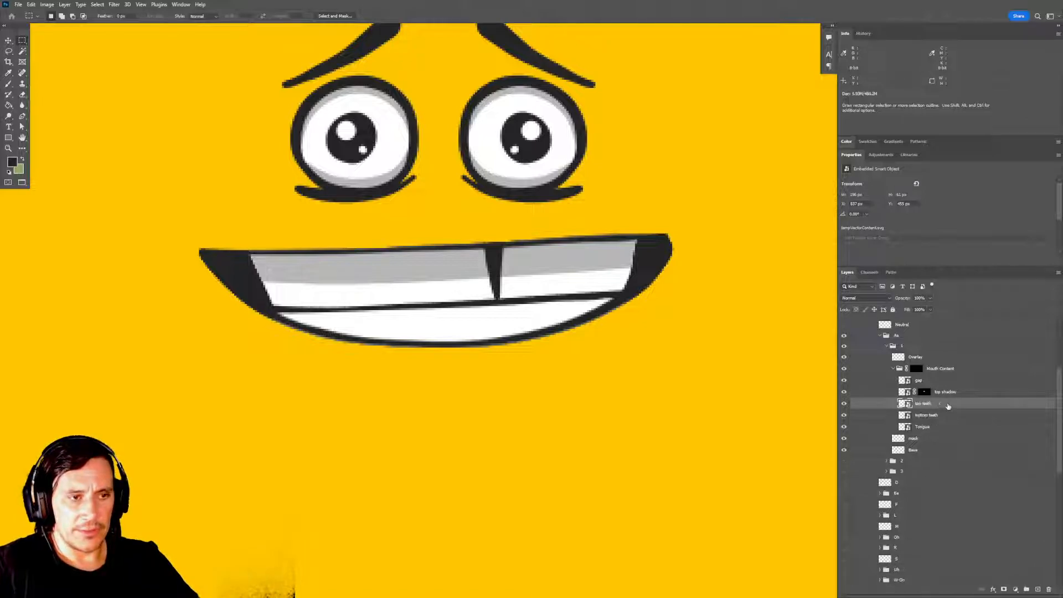
{"action": "left_click", "coordinate": [893, 369]}
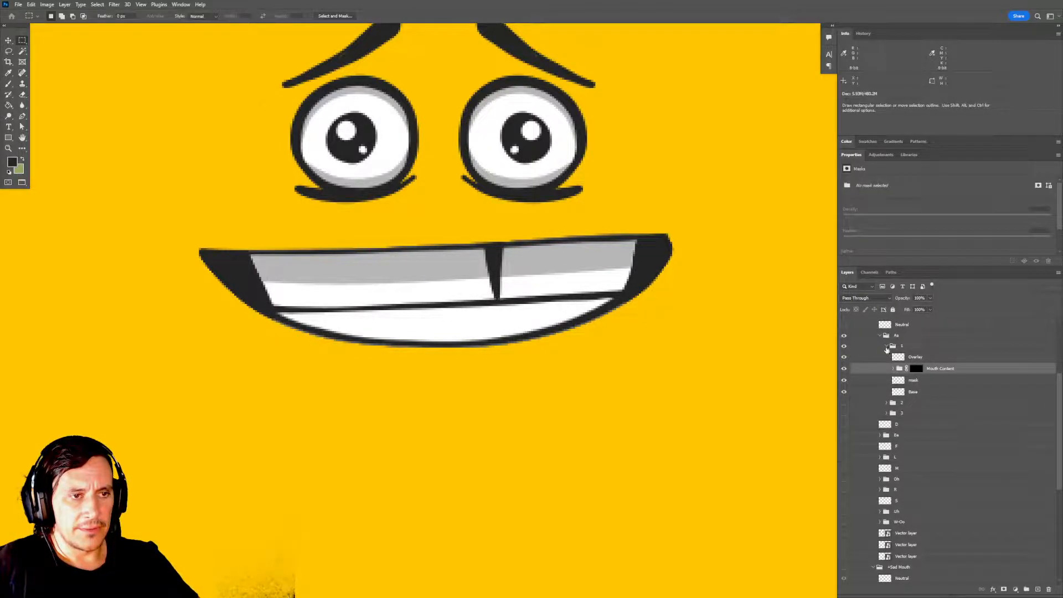
{"action": "left_click", "coordinate": [887, 346]}
Show Aa frame 2 instead of frame 1 and delete its shadow mask layer.
{"action": "left_click", "coordinate": [844, 346]}
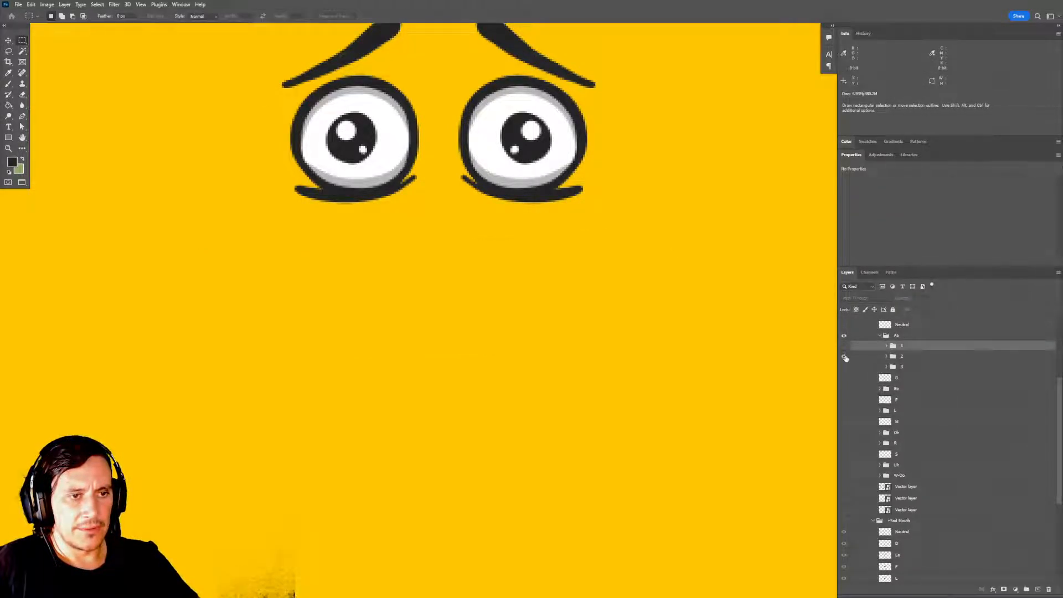
{"action": "left_click", "coordinate": [843, 356]}
{"action": "left_click", "coordinate": [887, 356]}
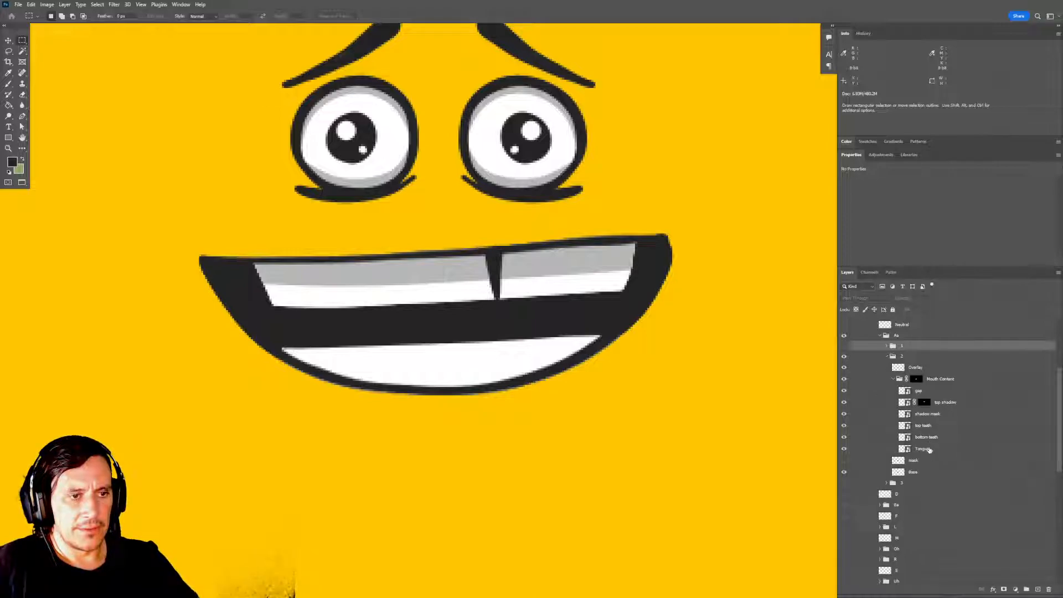
{"action": "left_click", "coordinate": [930, 414]}
{"action": "key", "text": "Delete"}
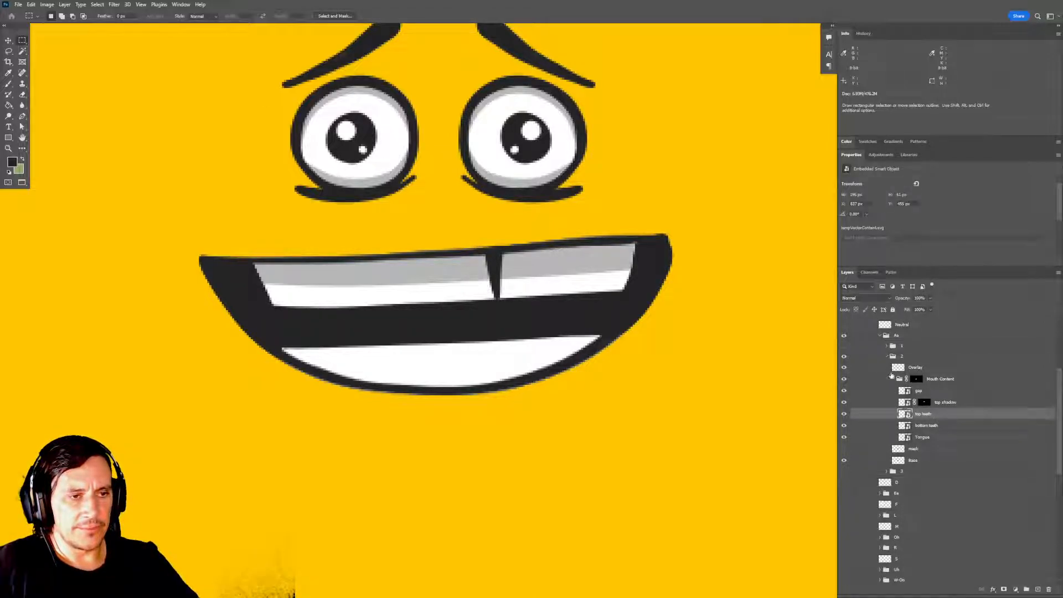
Show Aa frame 3 instead of frame 2, delete its shadow mask layer and collapse the frame.
{"action": "left_click", "coordinate": [887, 356]}
{"action": "left_click", "coordinate": [844, 356]}
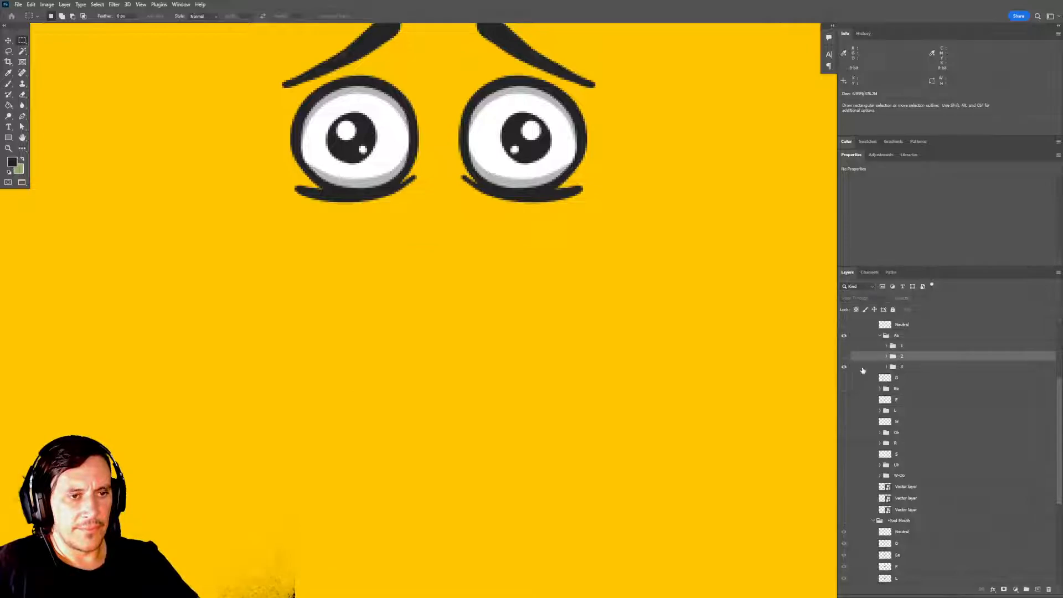
{"action": "left_click", "coordinate": [844, 366]}
{"action": "left_click", "coordinate": [886, 367]}
{"action": "left_click", "coordinate": [892, 391]}
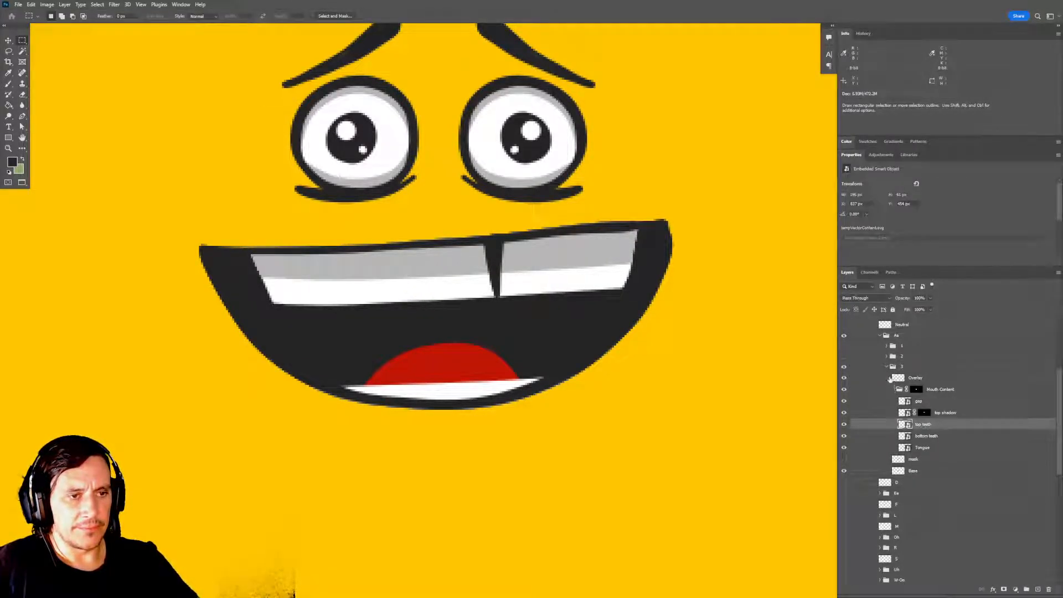
{"action": "left_click", "coordinate": [891, 389]}
{"action": "left_click", "coordinate": [886, 367]}
Switch to Character Animator and show Aa frame 1 instead of frame 3.
{"action": "key", "text": "alt+Tab"}
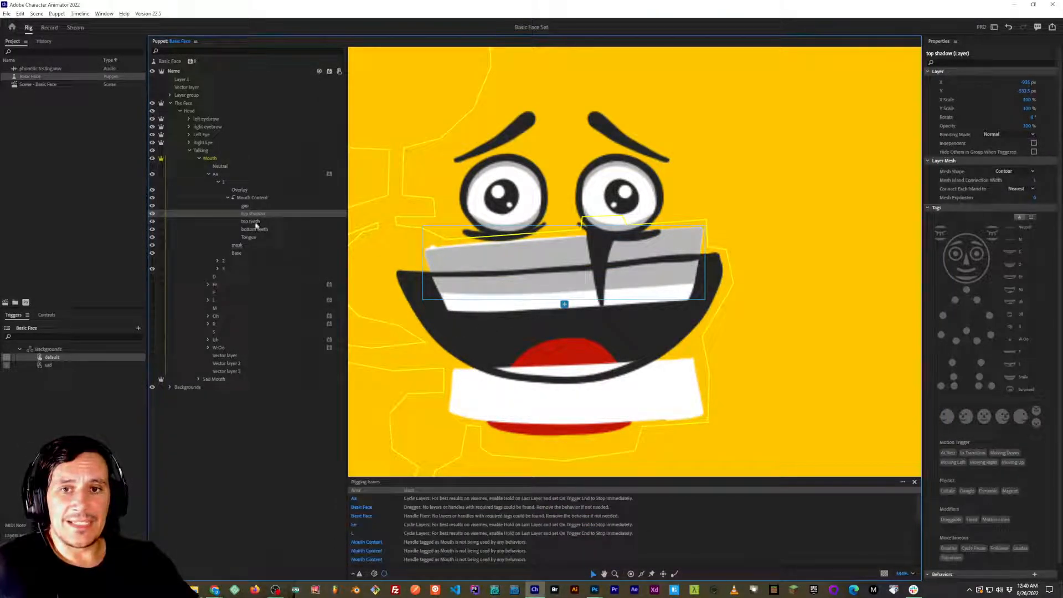
{"action": "left_click", "coordinate": [152, 269]}
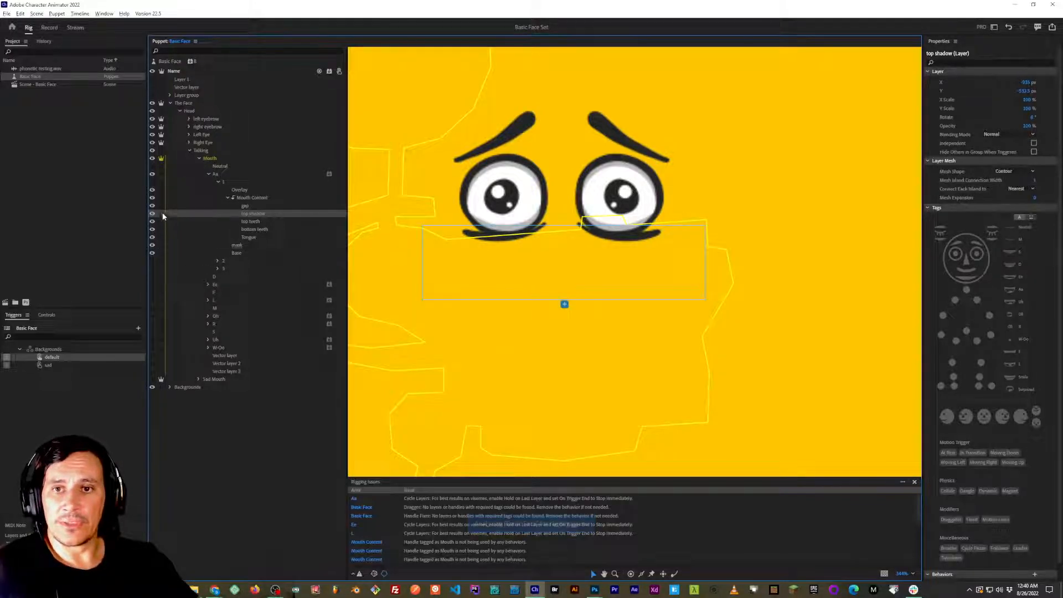
{"action": "left_click", "coordinate": [153, 182]}
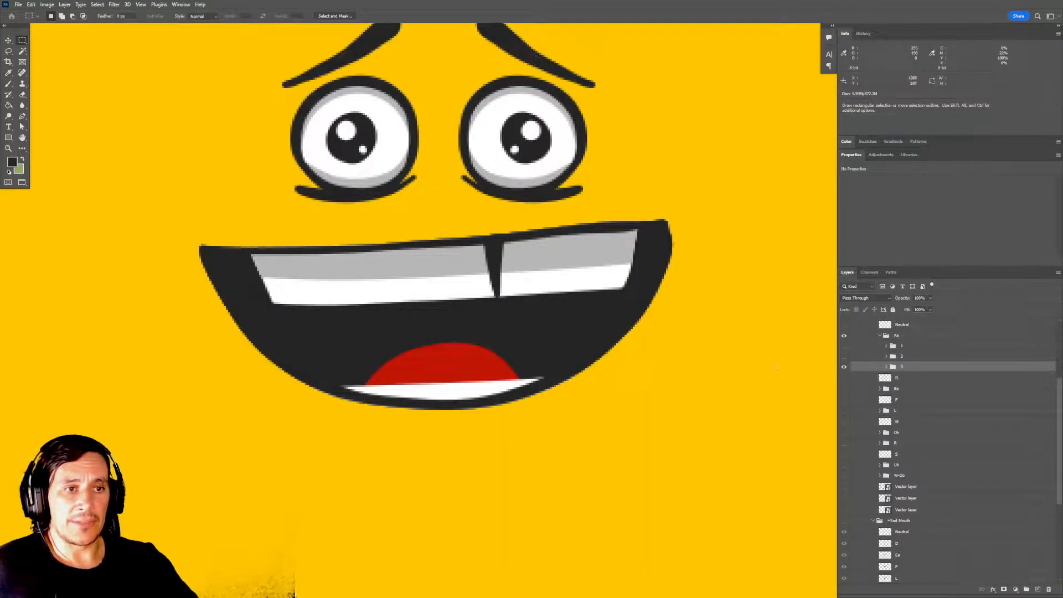
Inspect frame 1's mask layer and Mouth Content group in Character Animator, and return to Photoshop.
{"action": "key", "text": "alt+Tab"}
{"action": "key", "text": "Tab"}
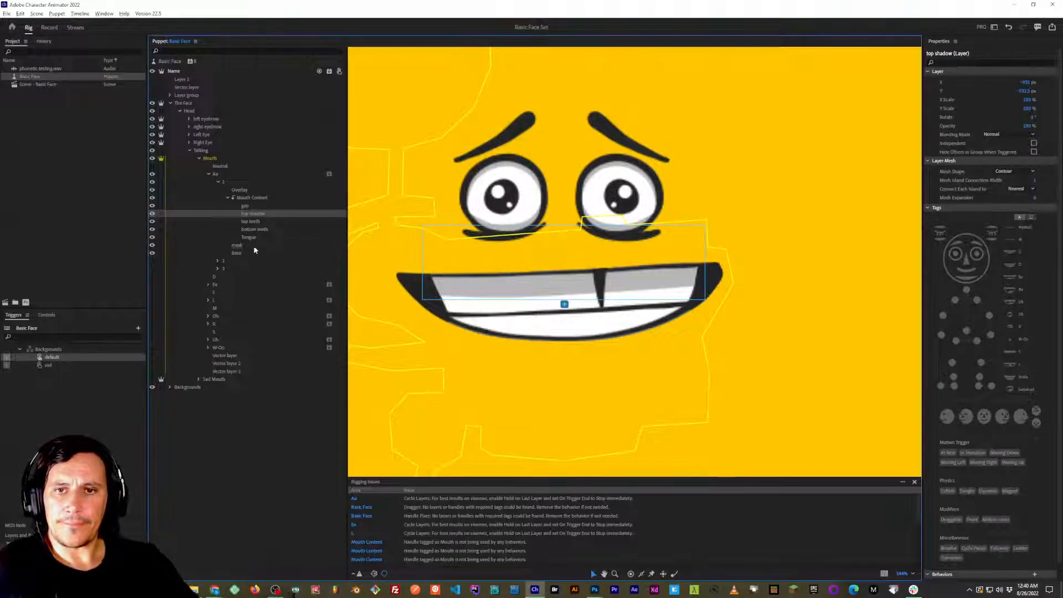
{"action": "left_click", "coordinate": [244, 245]}
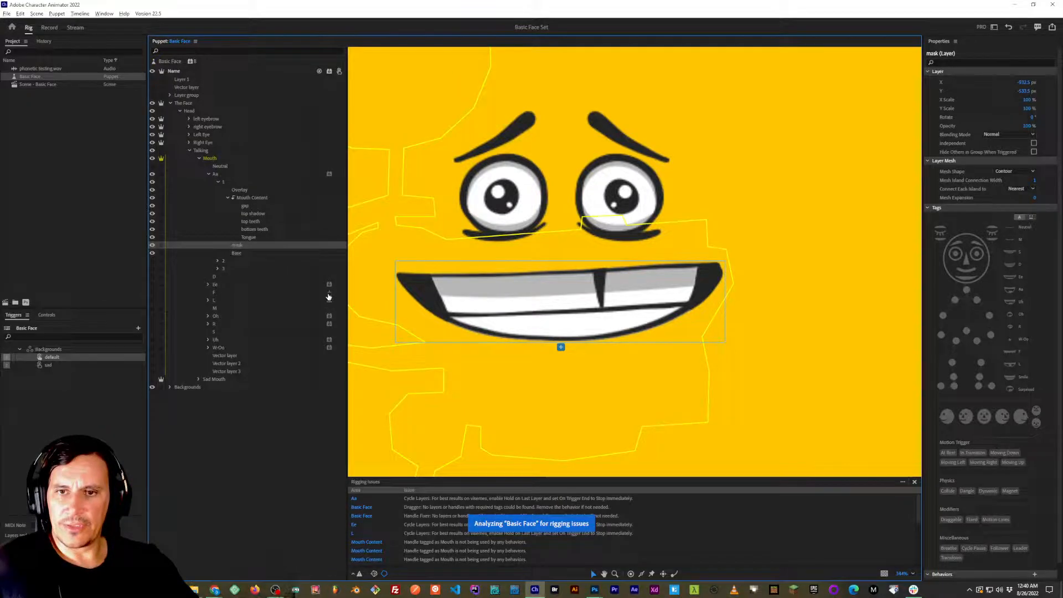
{"action": "left_click", "coordinate": [260, 199]}
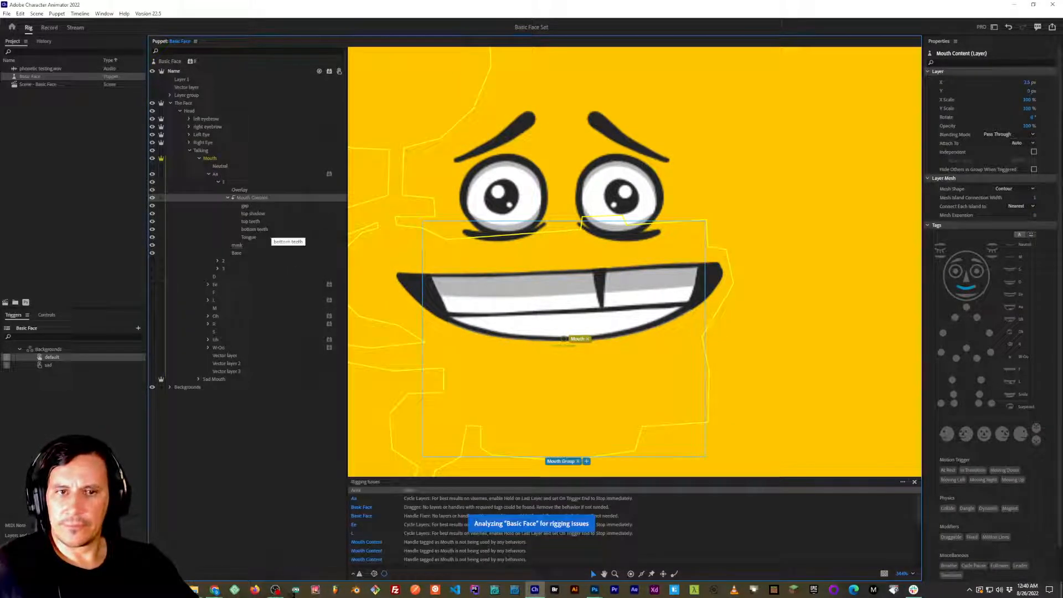
{"action": "key", "text": "alt+Tab"}
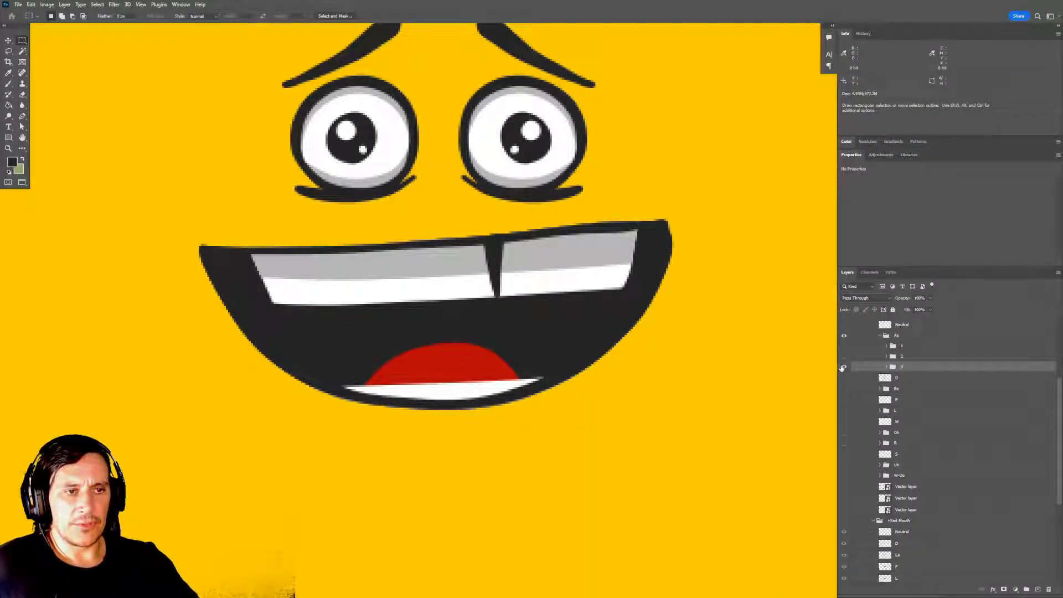
Show Aa frame 1 instead of frame 3 and expand frame 1's layers.
{"action": "left_click", "coordinate": [843, 367]}
{"action": "left_click", "coordinate": [843, 345]}
{"action": "left_click", "coordinate": [886, 345]}
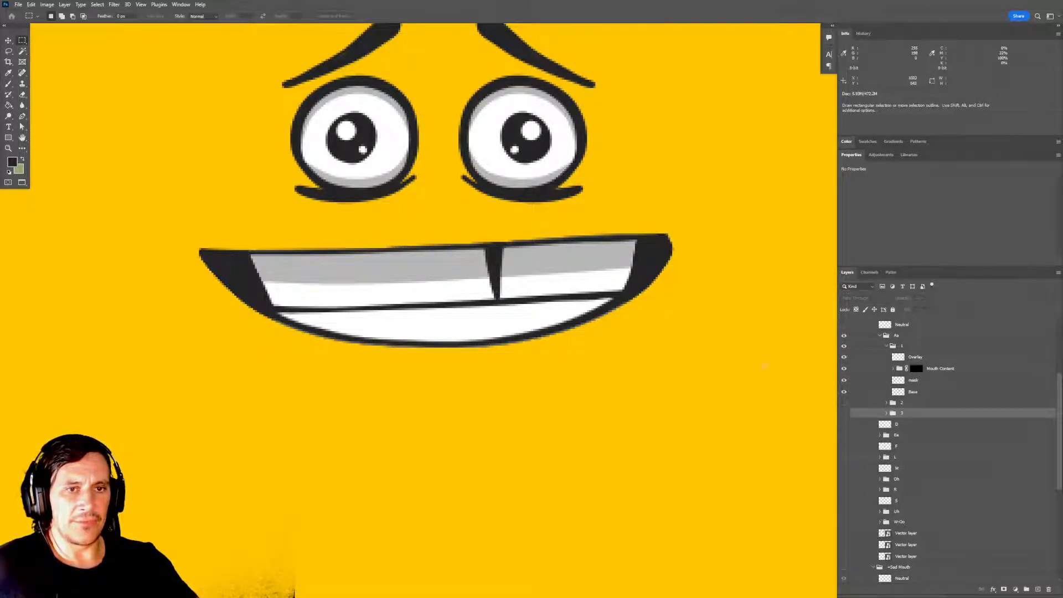
Switch to Character Animator and clip Aa frame 1's Mouth Content group to the mask layer below it.
{"action": "key", "text": "alt+Tab"}
{"action": "key", "text": "alt+Tab"}
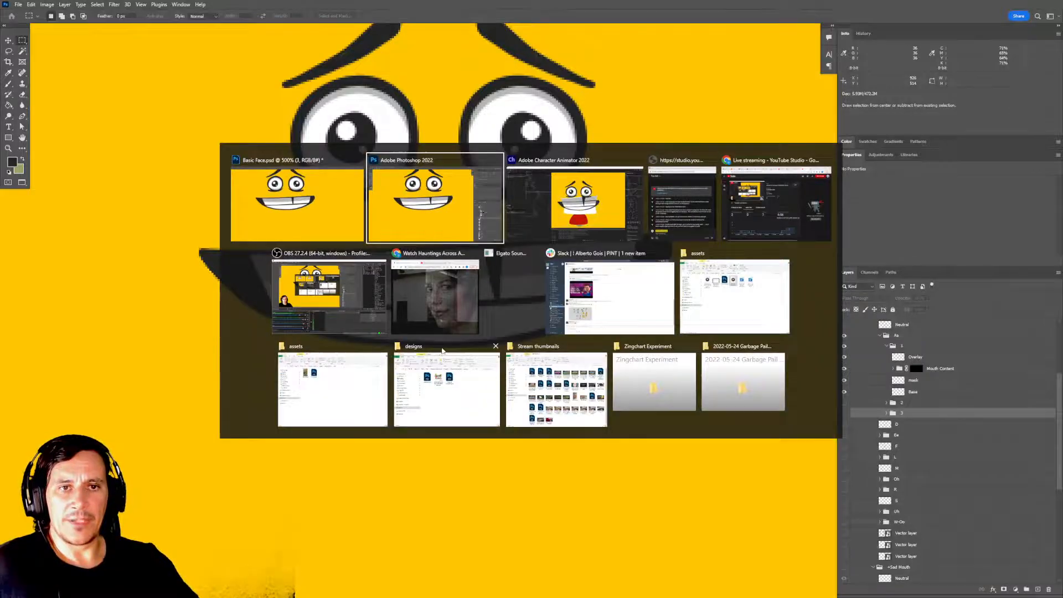
{"action": "key", "text": "alt+Tab"}
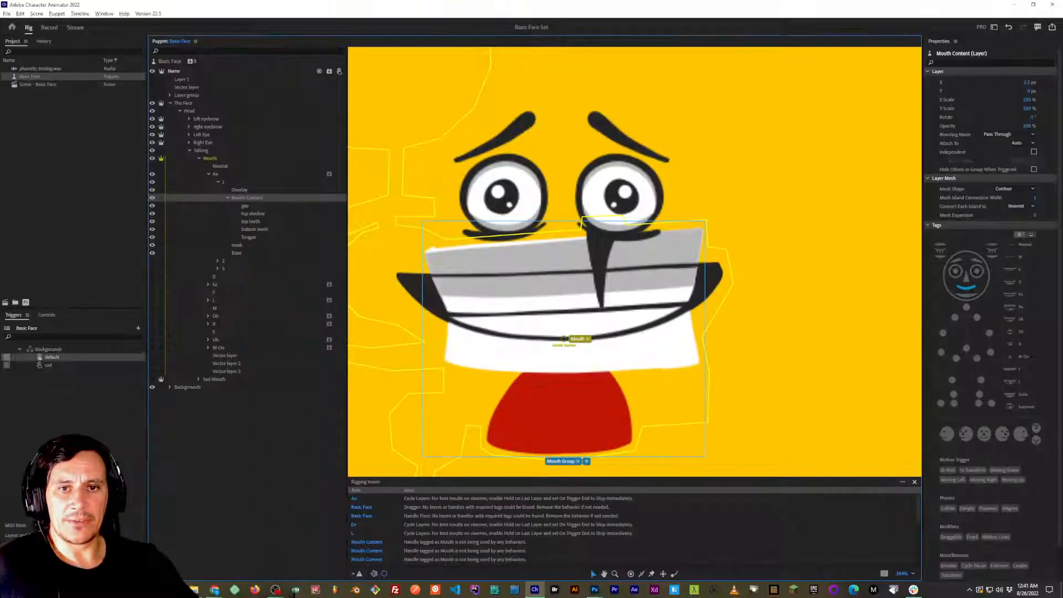
{"action": "left_click", "coordinate": [227, 197]}
{"action": "left_click", "coordinate": [237, 205]}
{"action": "left_click", "coordinate": [240, 199]}
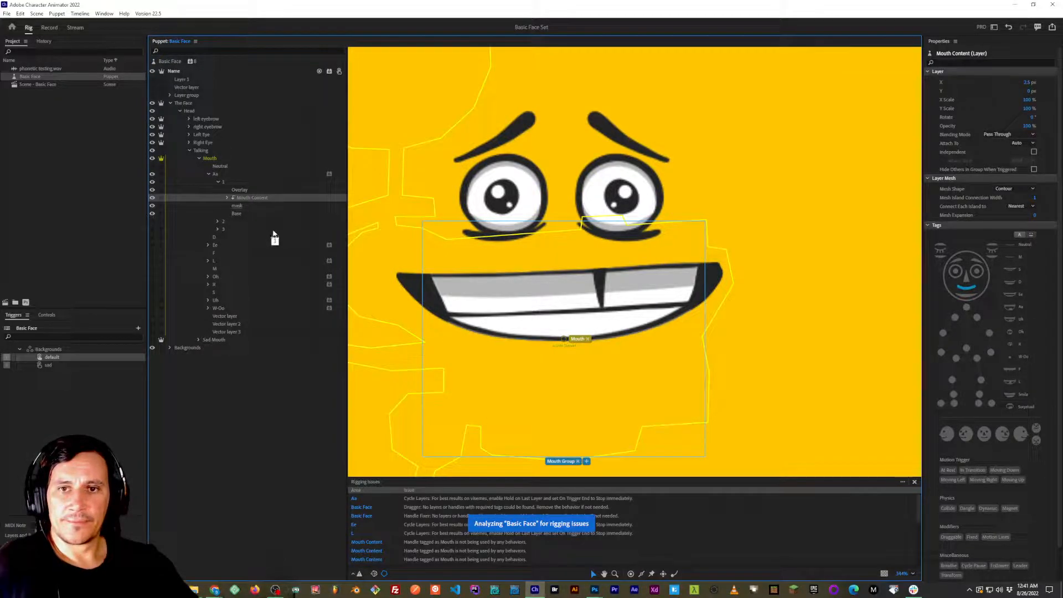
Examine the top shadow and top teeth layers inside frame 1's clipped Mouth Content group.
{"action": "left_click", "coordinate": [227, 197]}
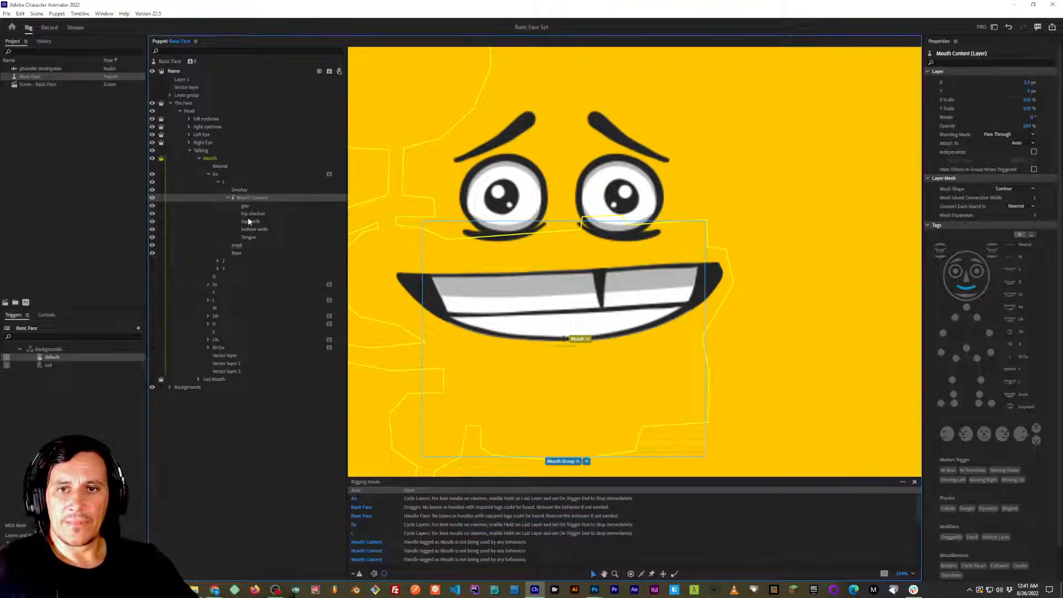
{"action": "left_click", "coordinate": [252, 214]}
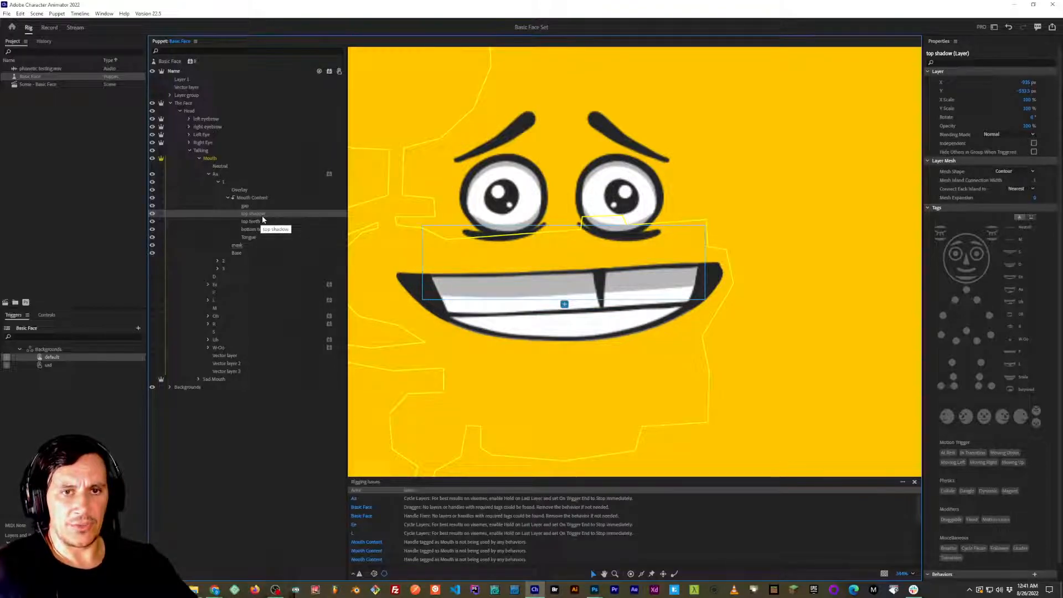
{"action": "left_click", "coordinate": [258, 221]}
{"action": "left_click", "coordinate": [228, 197]}
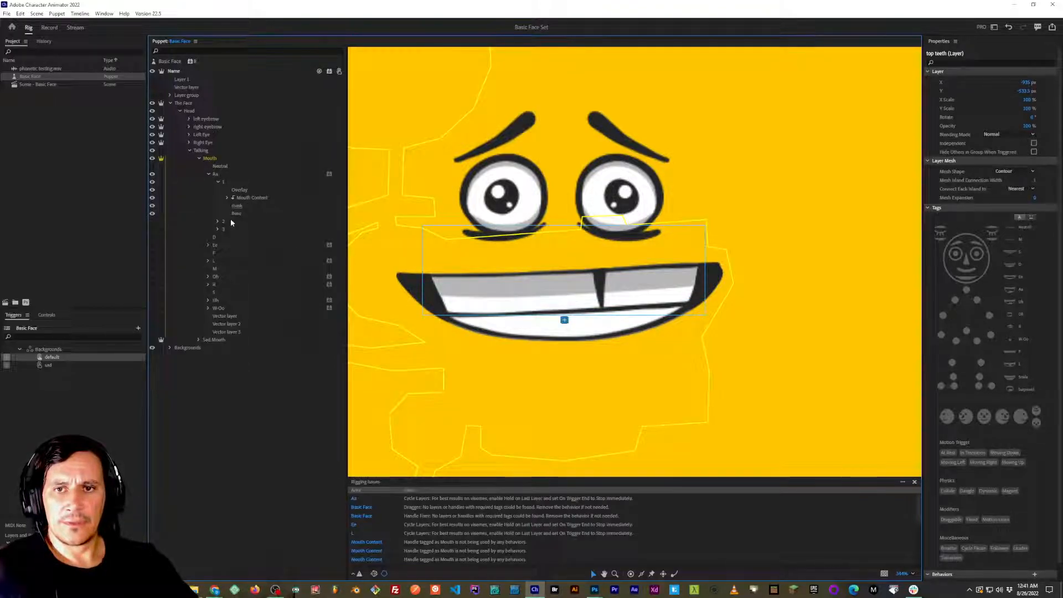
{"action": "left_click", "coordinate": [227, 202]}
{"action": "left_click", "coordinate": [227, 198]}
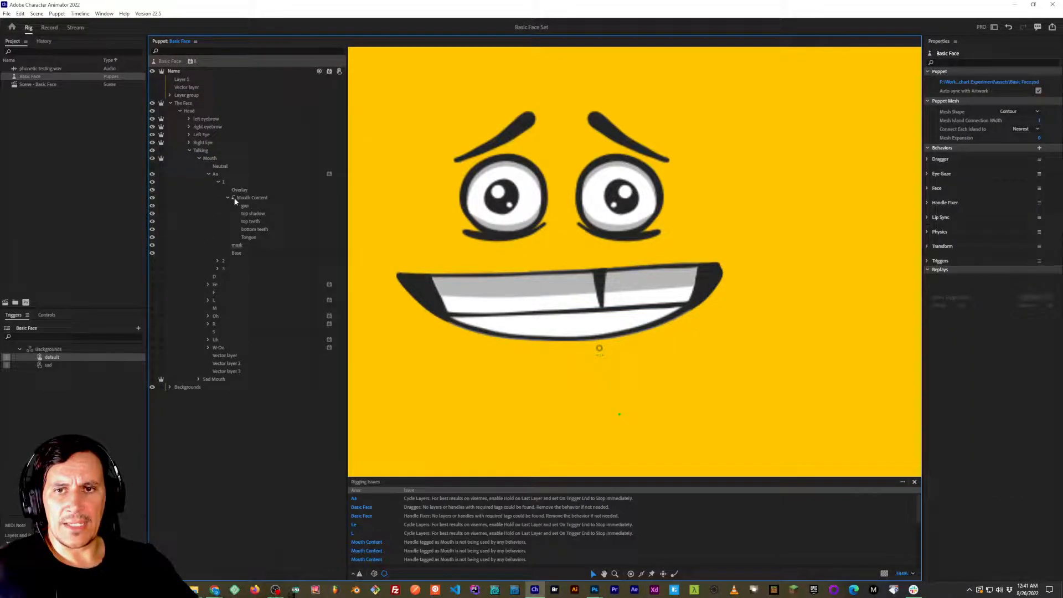
{"action": "left_click", "coordinate": [228, 198]}
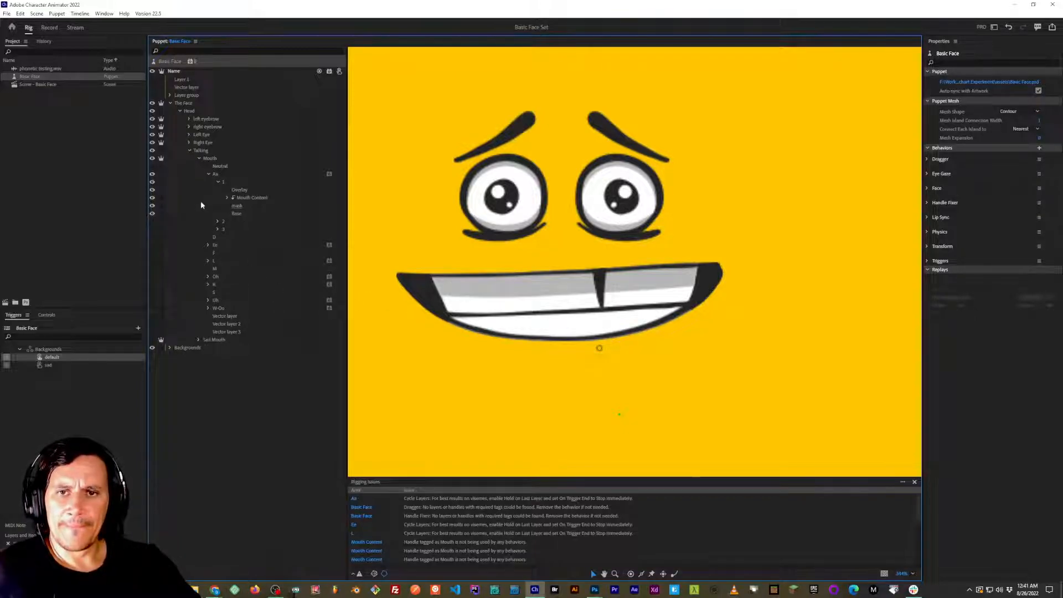
Collapse frame 1 and preview Aa frames 2 and 3 in turn.
{"action": "left_click", "coordinate": [218, 182]}
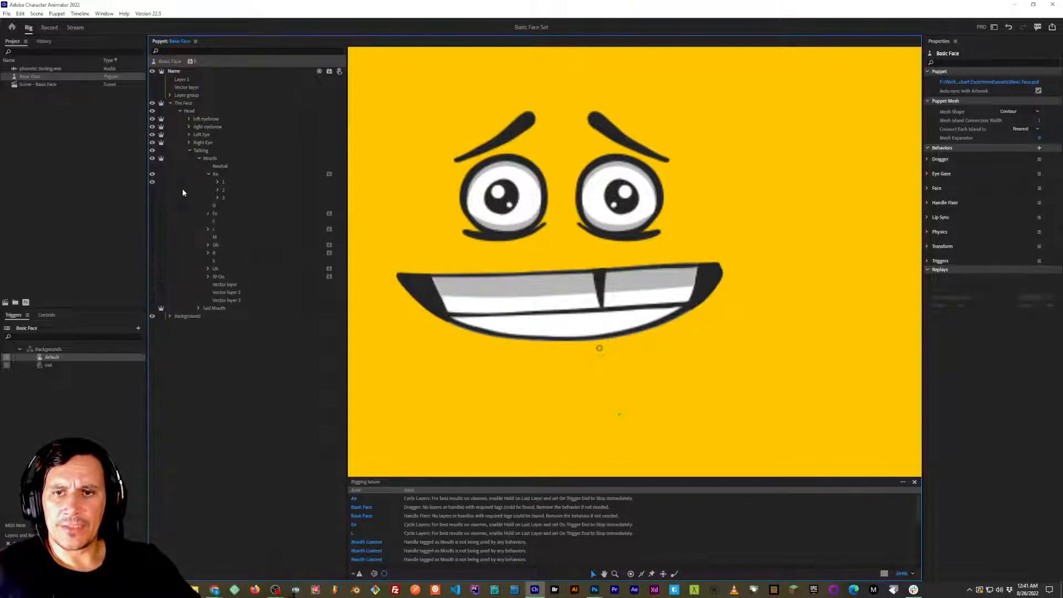
{"action": "left_click", "coordinate": [152, 183]}
{"action": "left_click", "coordinate": [152, 190]}
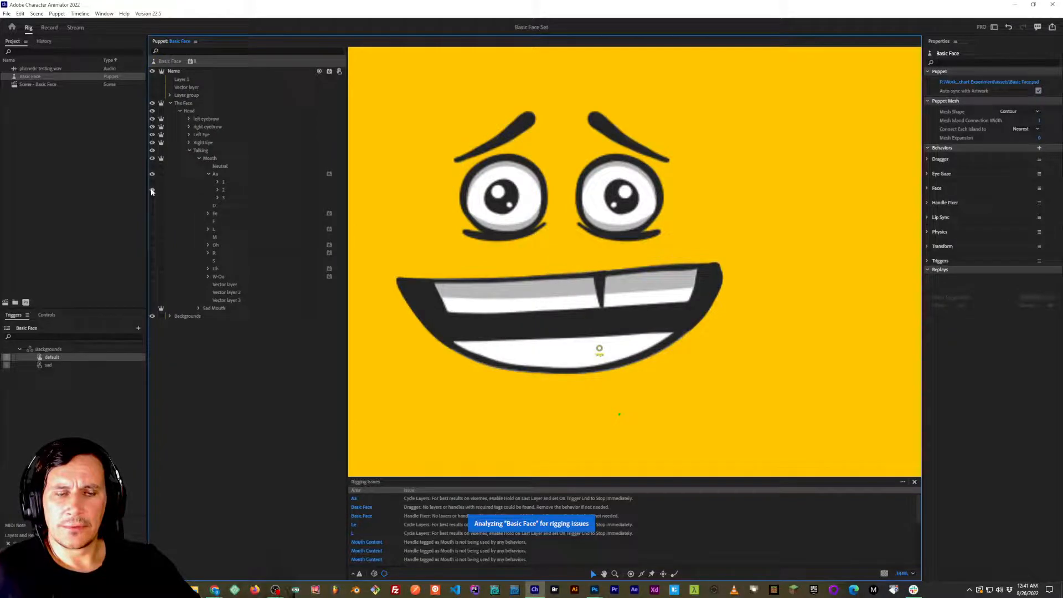
{"action": "left_click", "coordinate": [152, 191]}
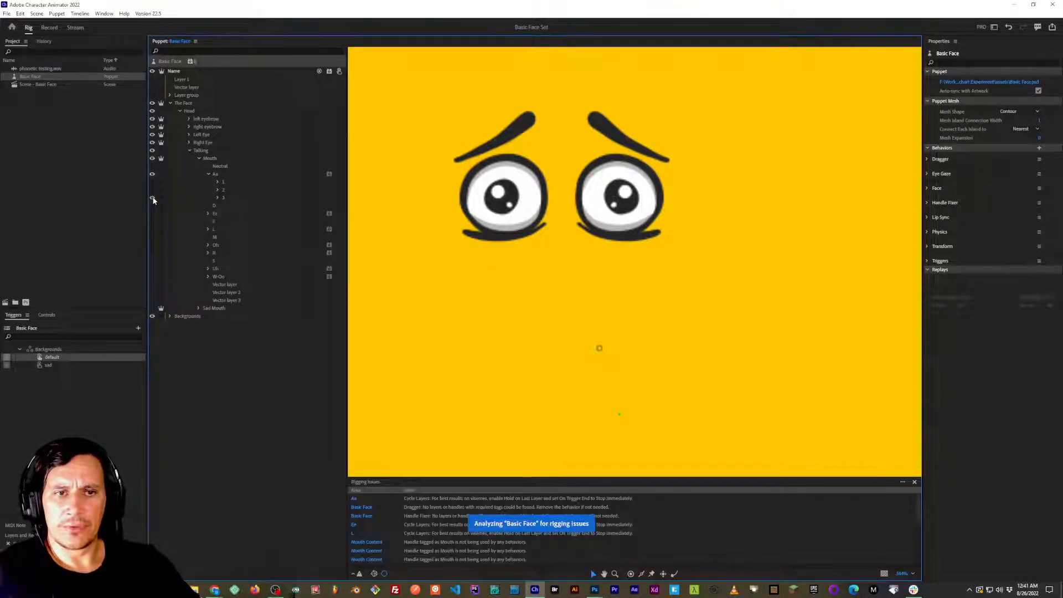
{"action": "left_click", "coordinate": [152, 199]}
Expand Aa frame 3, undo the clipping of its mask layer, and clip its Mouth Content group to the mask layer.
{"action": "left_click", "coordinate": [218, 197]}
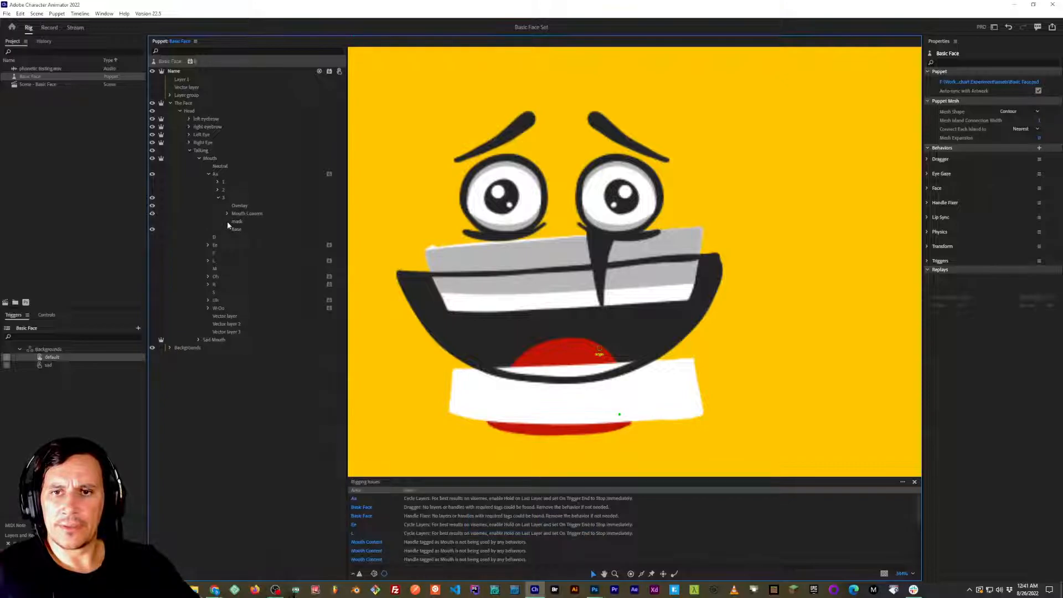
{"action": "left_click", "coordinate": [188, 222]}
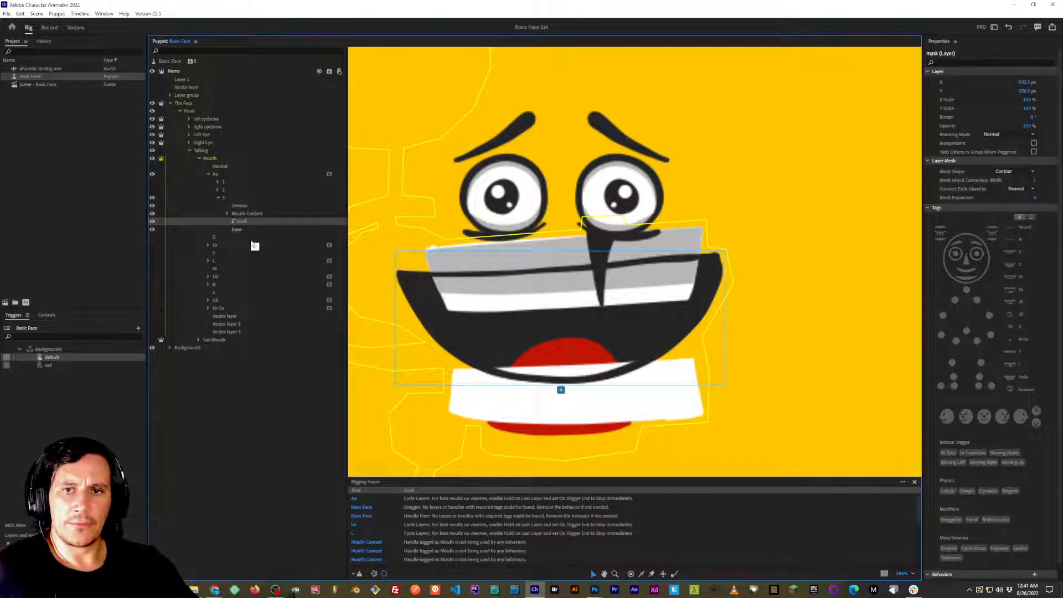
{"action": "key", "text": "ctrl+z"}
{"action": "left_click", "coordinate": [241, 214]}
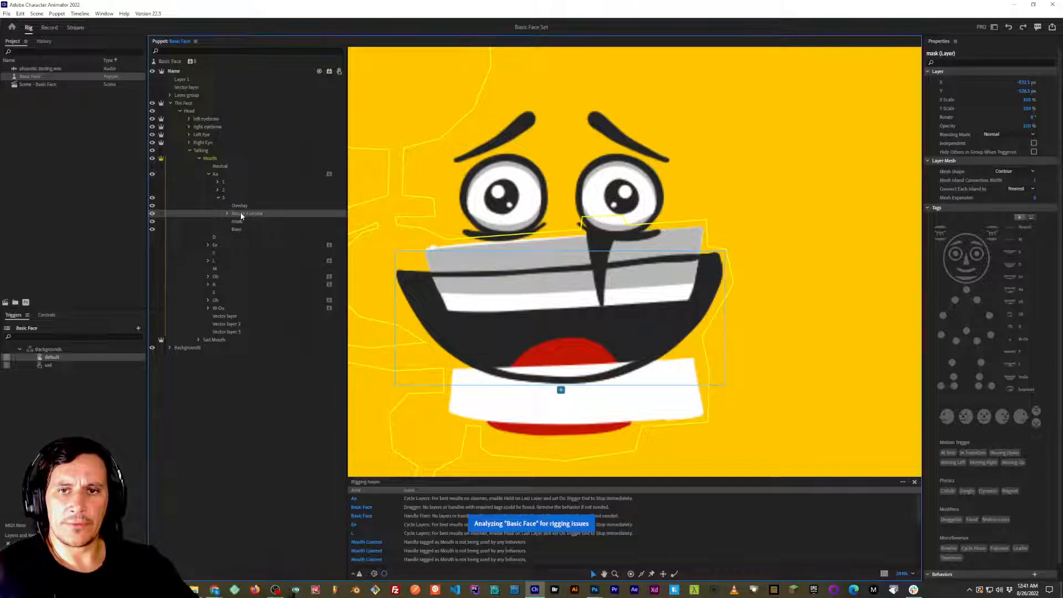
Switch to Photoshop and make the mask layers visible inside Aa frames 3 and 2.
{"action": "key", "text": "alt+Tab"}
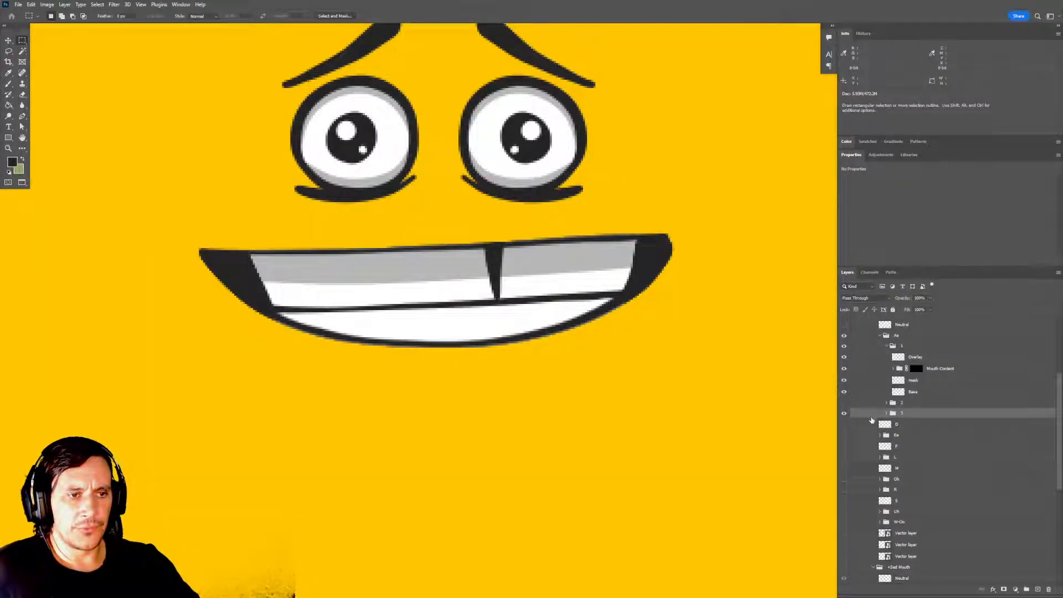
{"action": "left_click", "coordinate": [843, 413]}
{"action": "left_click", "coordinate": [888, 413]}
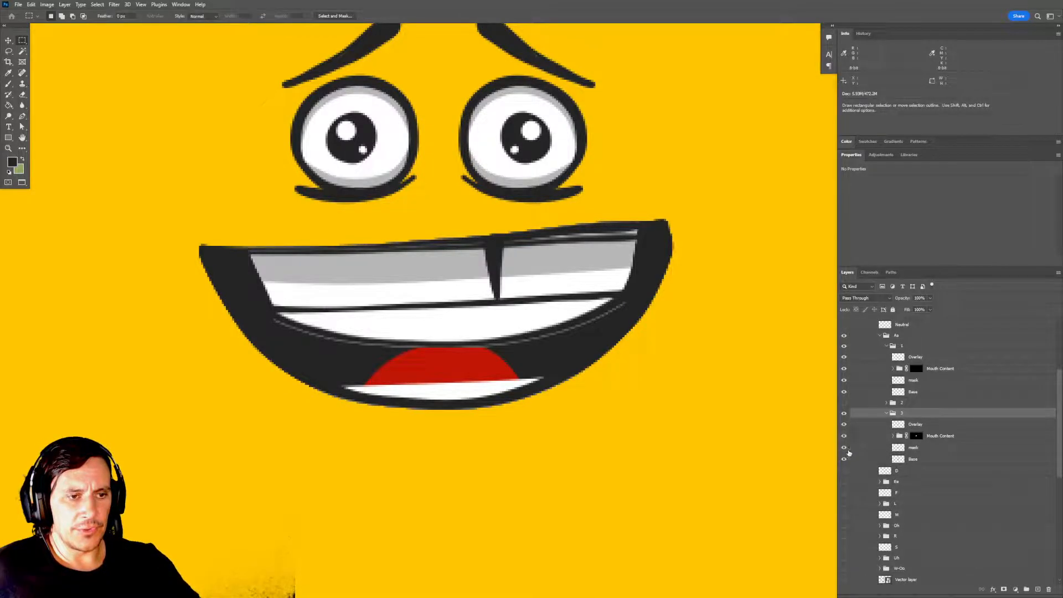
{"action": "left_click", "coordinate": [887, 413]}
{"action": "left_click", "coordinate": [843, 402]}
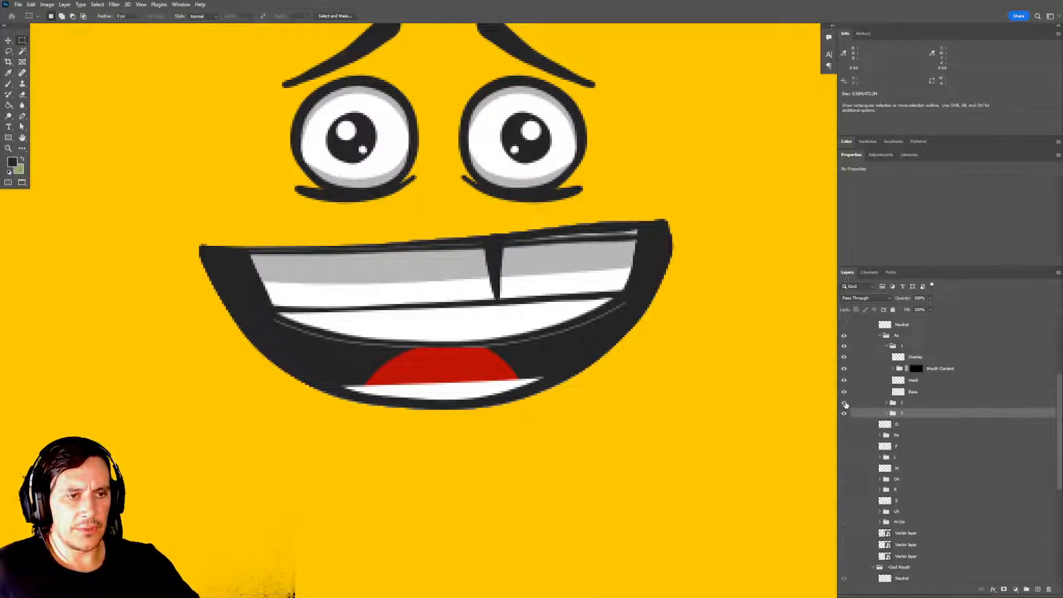
{"action": "left_click", "coordinate": [888, 403]}
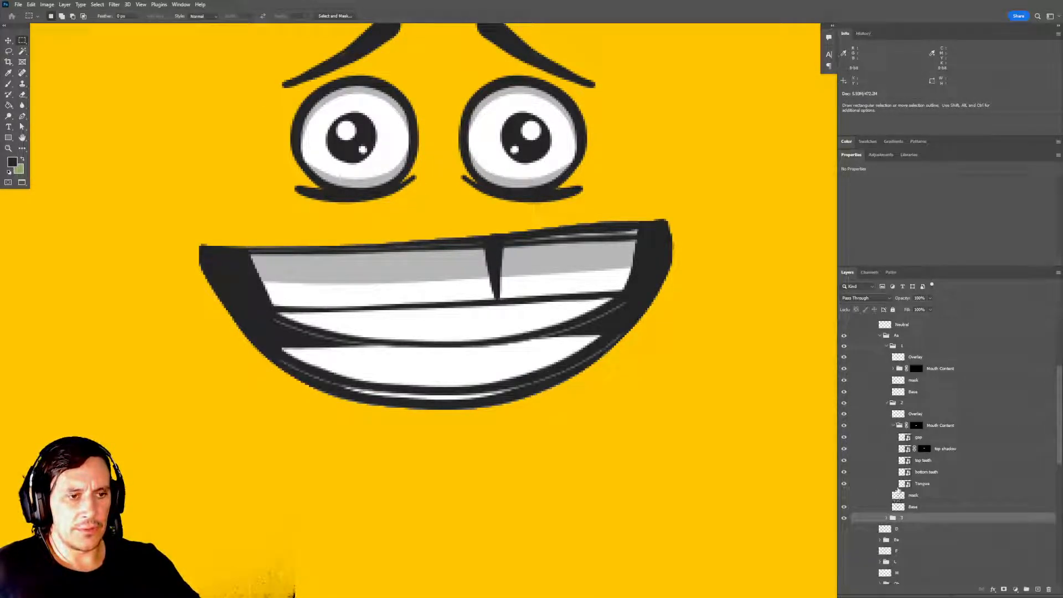
{"action": "left_click", "coordinate": [894, 425]}
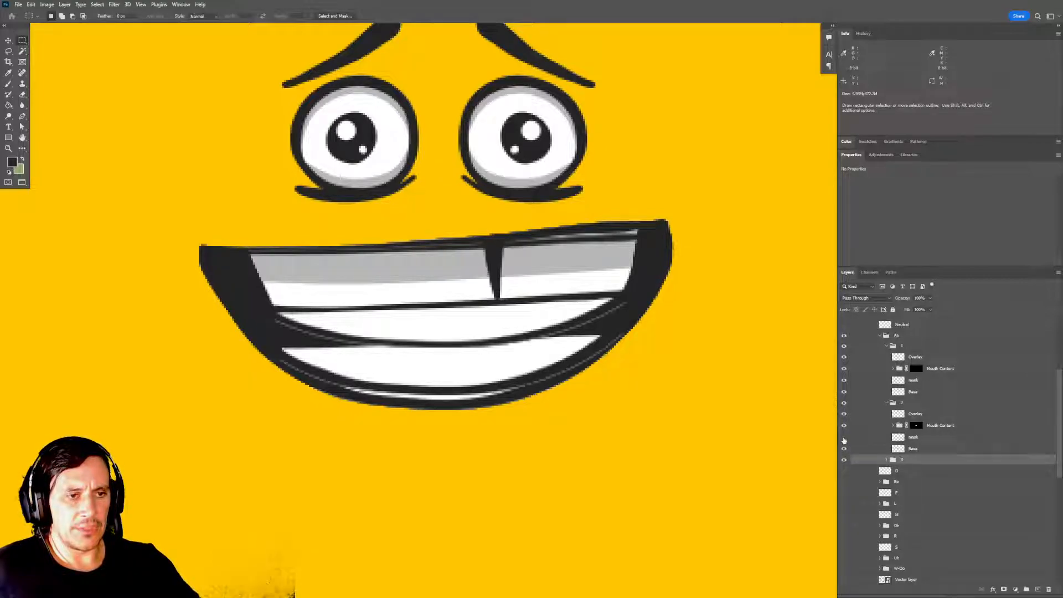
{"action": "left_click", "coordinate": [887, 403]}
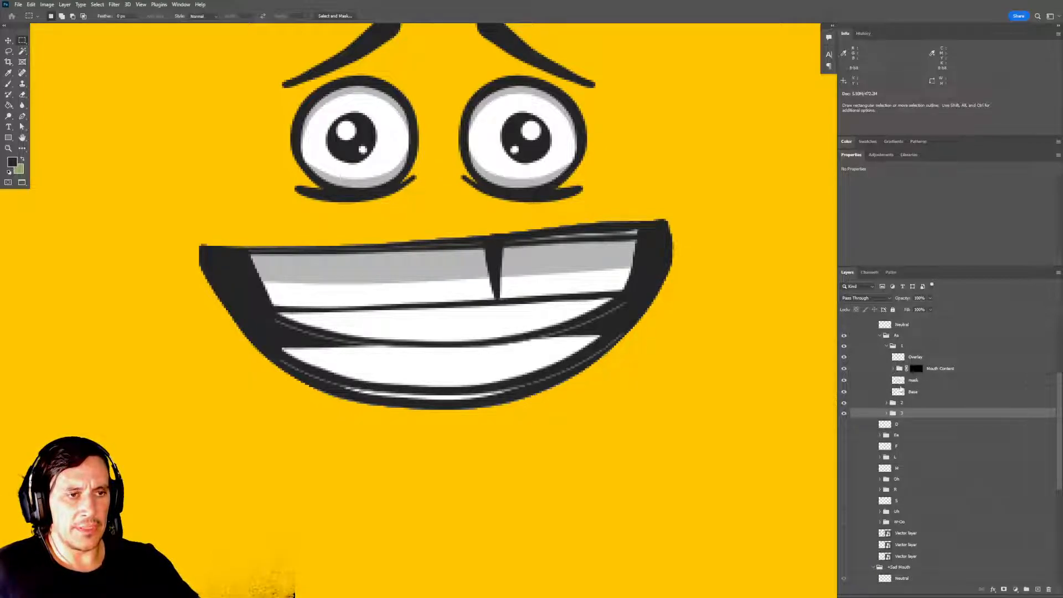
Collapse the Aa frame groups and hide frames 2 and 3, leaving only frame 1 visible.
{"action": "left_click", "coordinate": [887, 335]}
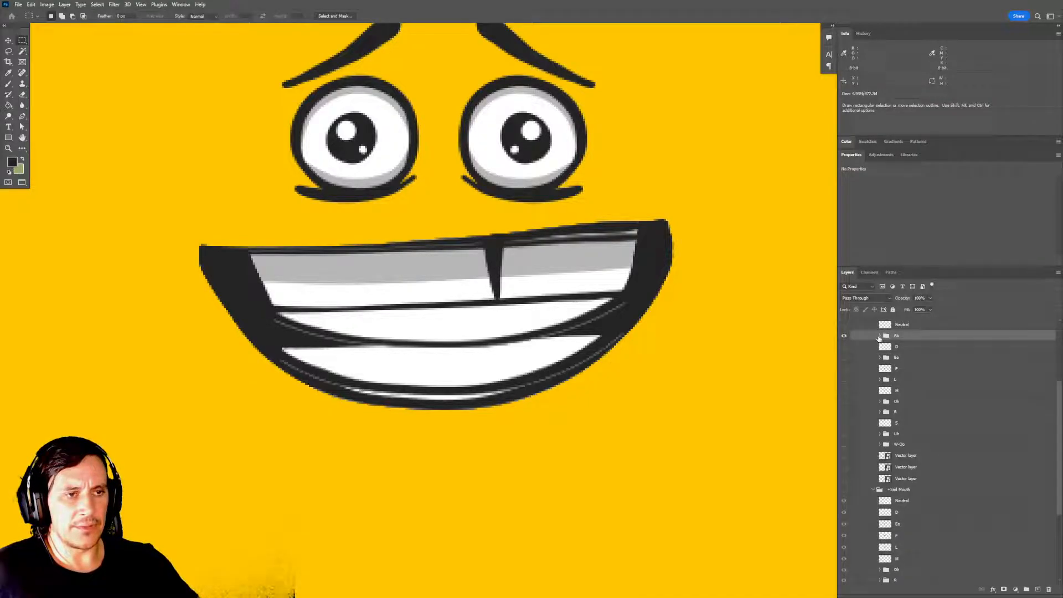
{"action": "left_click", "coordinate": [887, 346]}
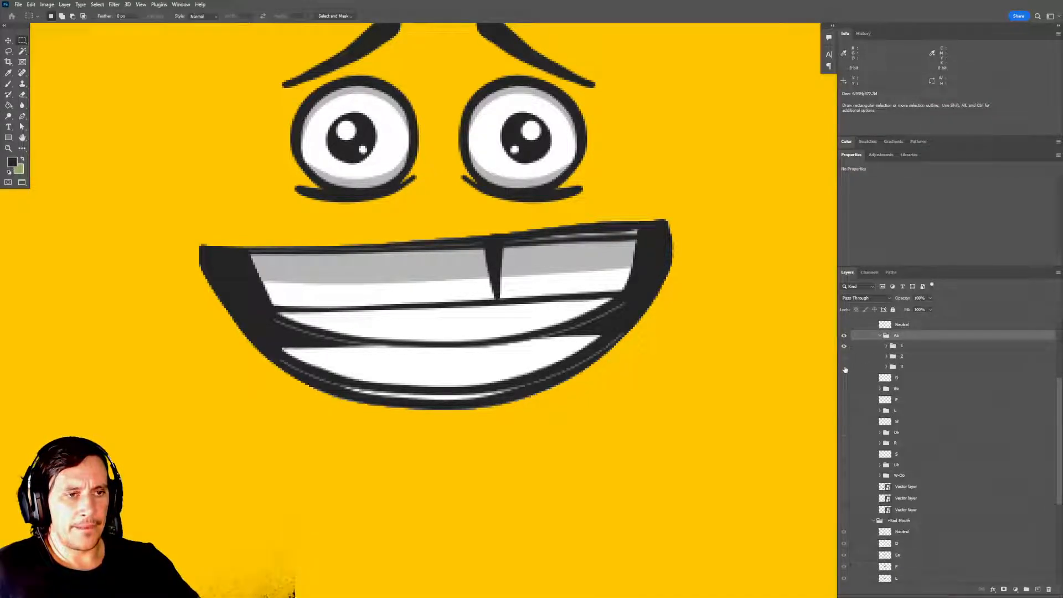
{"action": "left_click", "coordinate": [845, 367]}
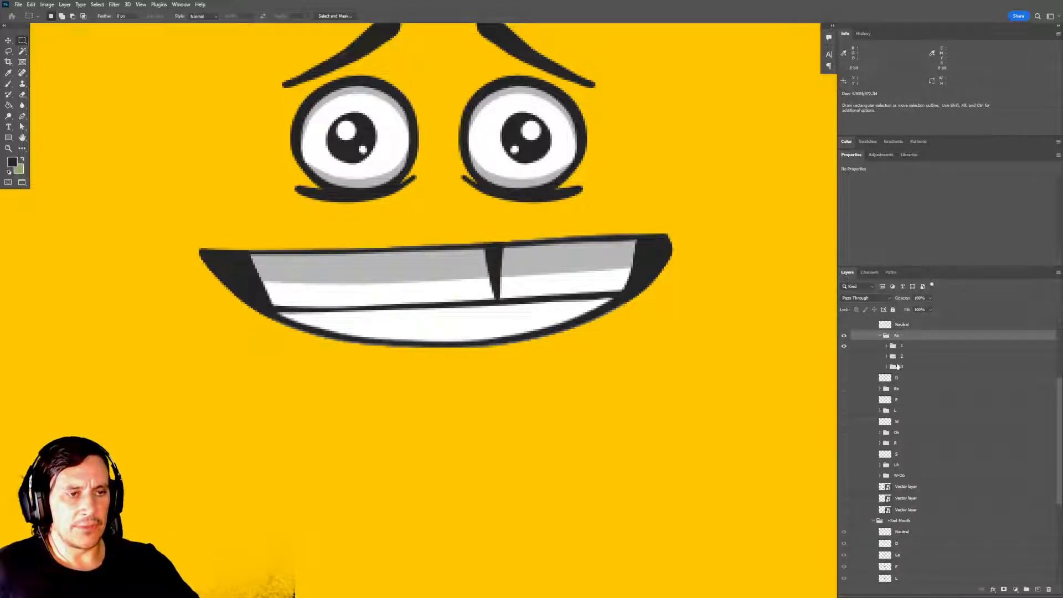
{"action": "scroll", "coordinate": [898, 366], "scroll_direction": "up", "scroll_amount": 2}
Switch to Character Animator, collapse frame 3 and check how Aa frame 2's Mouth Content is clipped to its mask.
{"action": "key", "text": "alt+Tab"}
{"action": "key", "text": "Tab"}
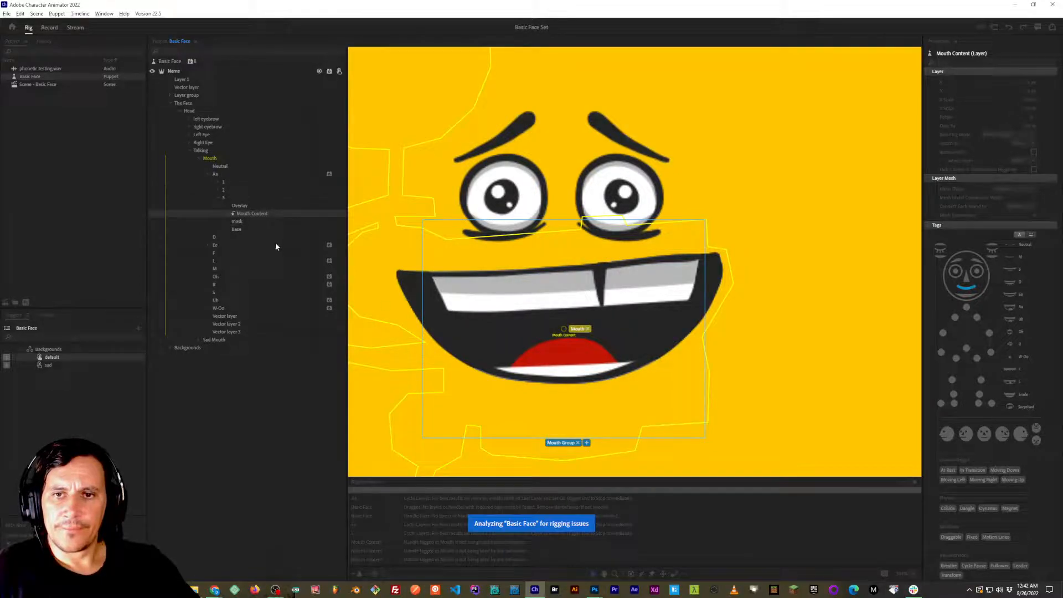
{"action": "left_click", "coordinate": [219, 200]}
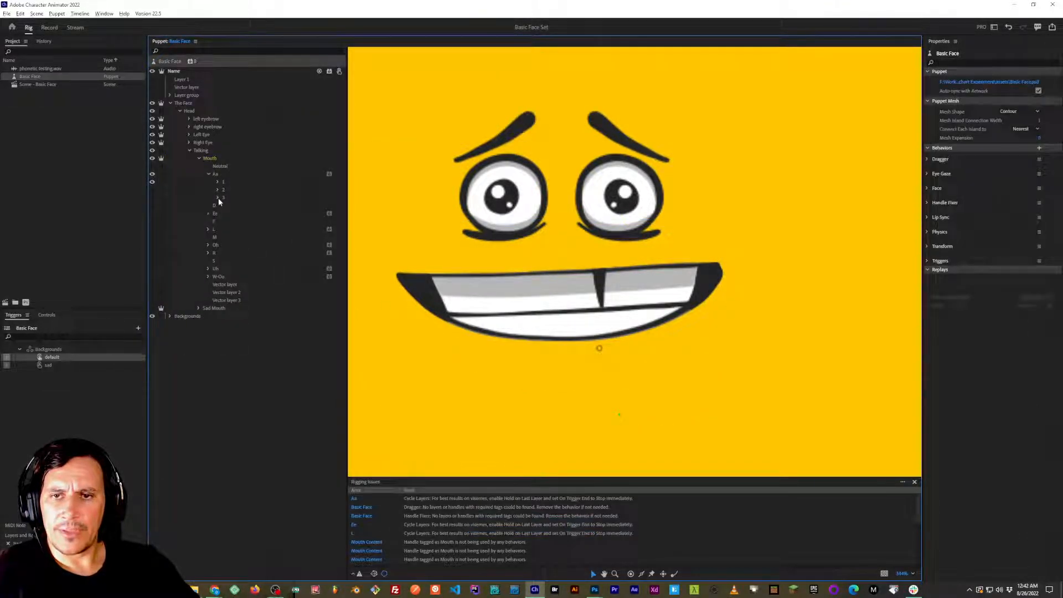
{"action": "left_click", "coordinate": [218, 197]}
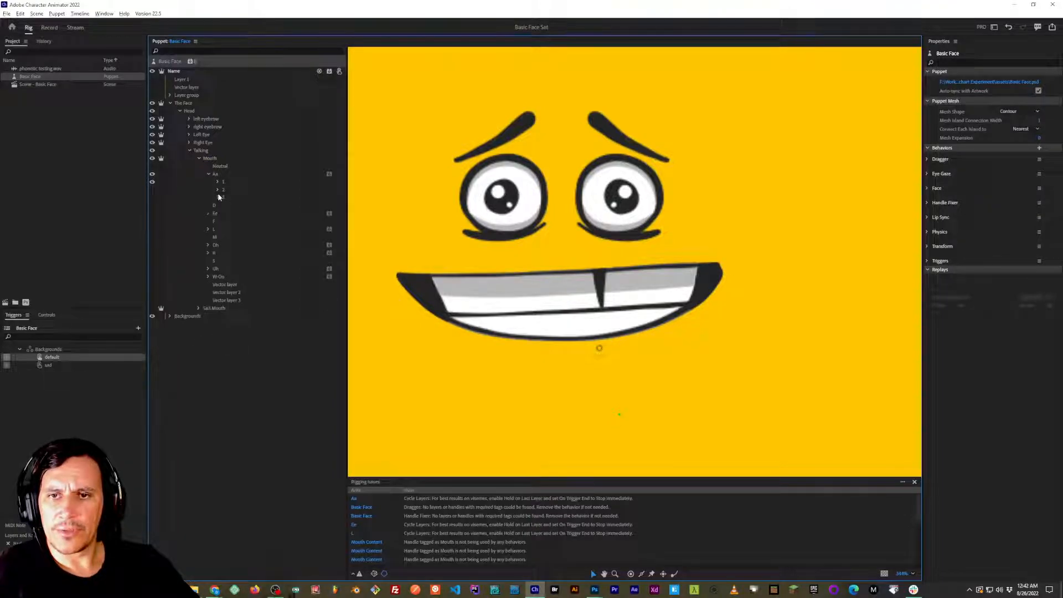
{"action": "left_click", "coordinate": [219, 191]}
{"action": "left_click", "coordinate": [227, 205]}
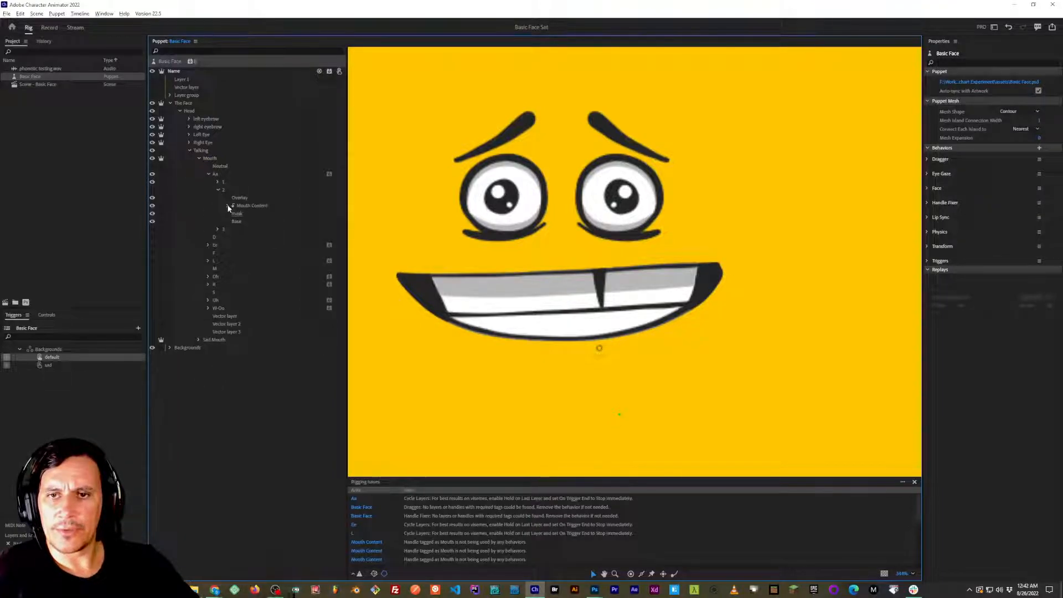
{"action": "left_click", "coordinate": [218, 189]}
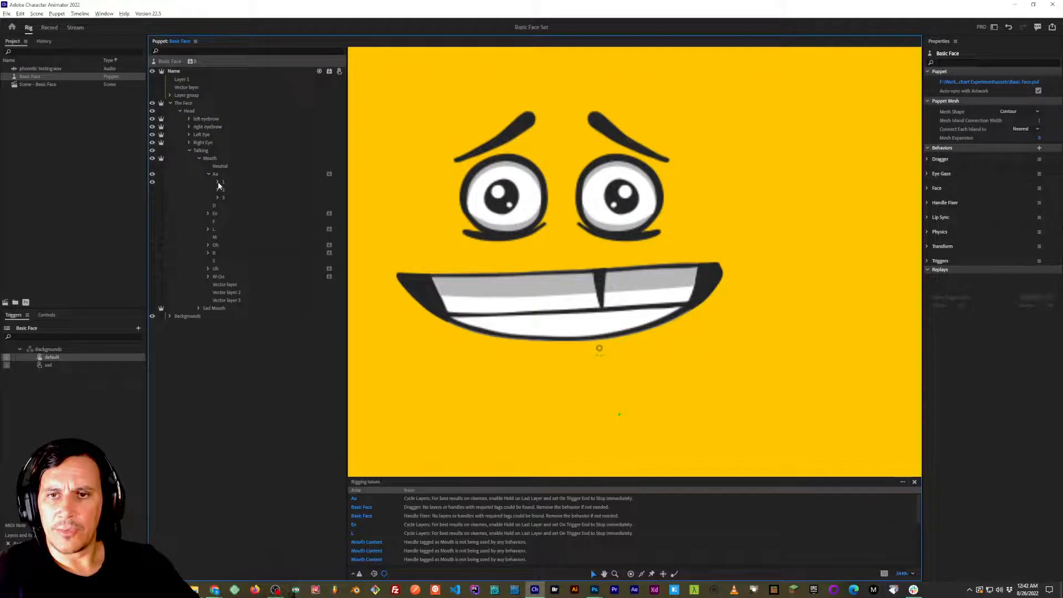
Preview Aa frames 2 and 3 in turn and return to showing only frame 1.
{"action": "left_click", "coordinate": [153, 182]}
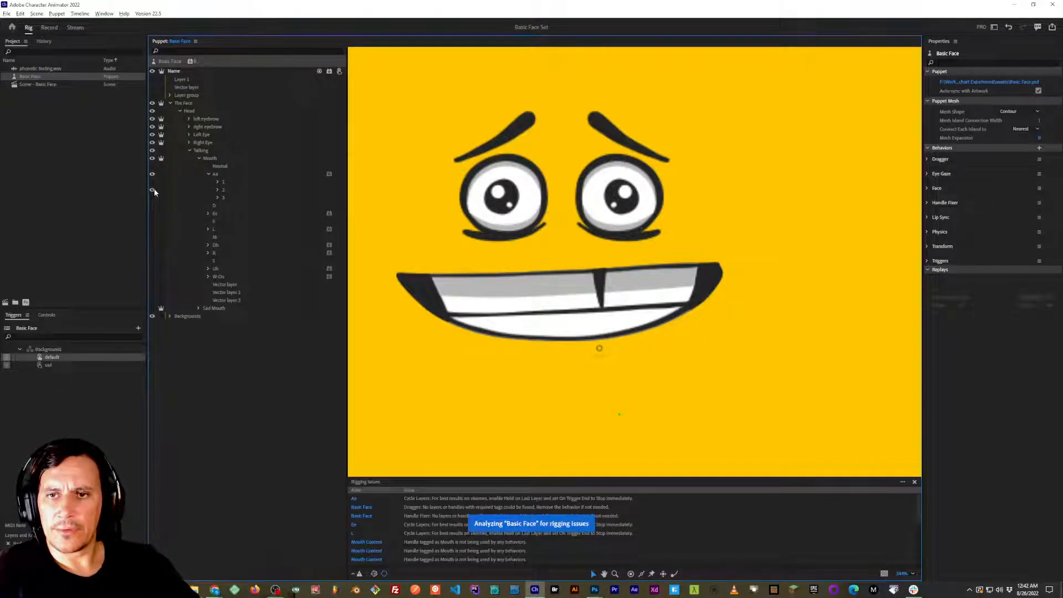
{"action": "left_click", "coordinate": [153, 190]}
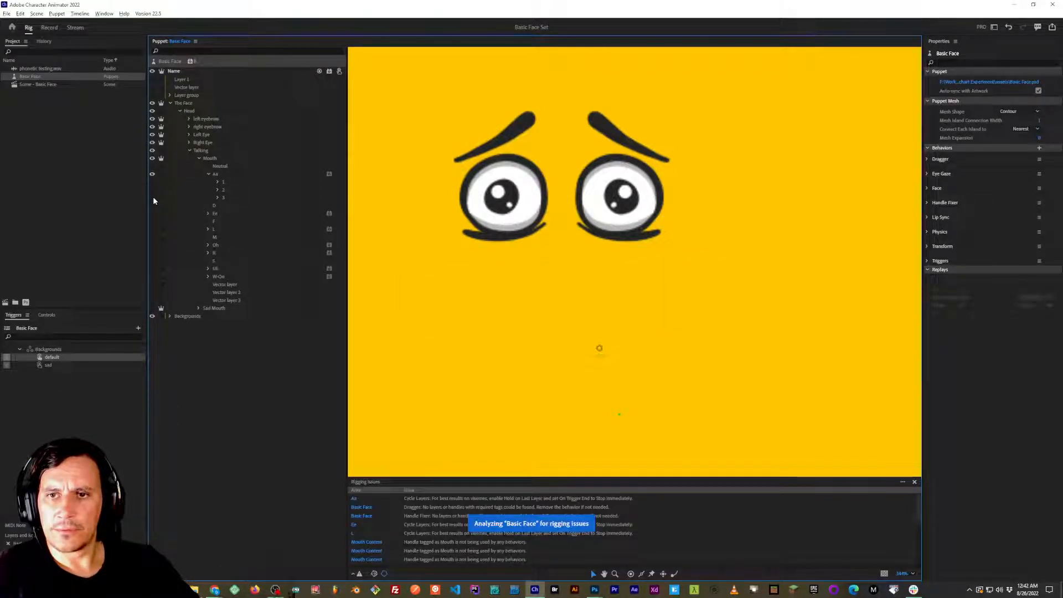
{"action": "left_click", "coordinate": [153, 198]}
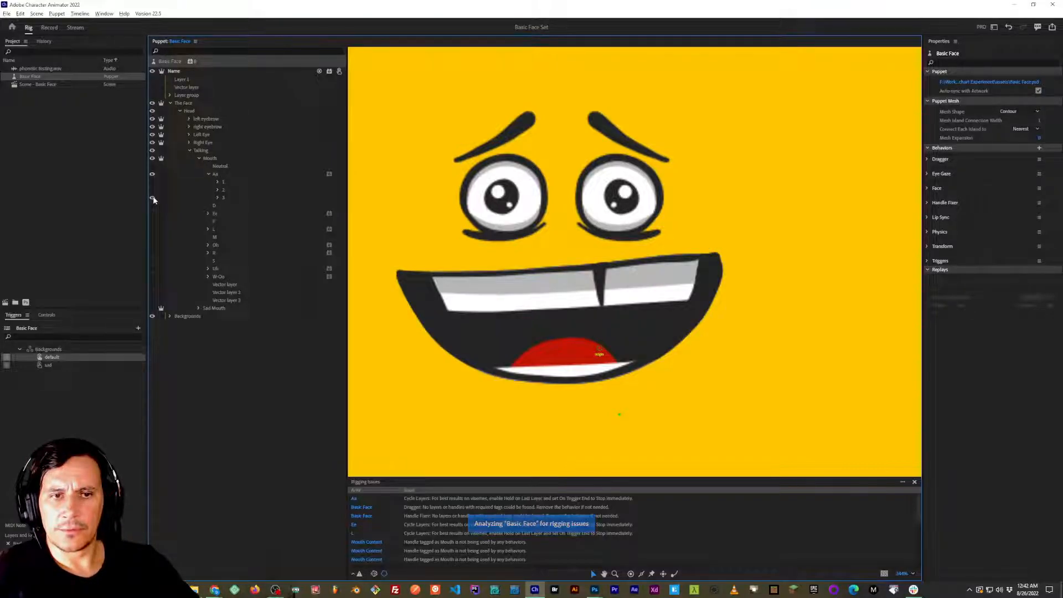
{"action": "left_click", "coordinate": [153, 196]}
{"action": "left_click", "coordinate": [152, 182]}
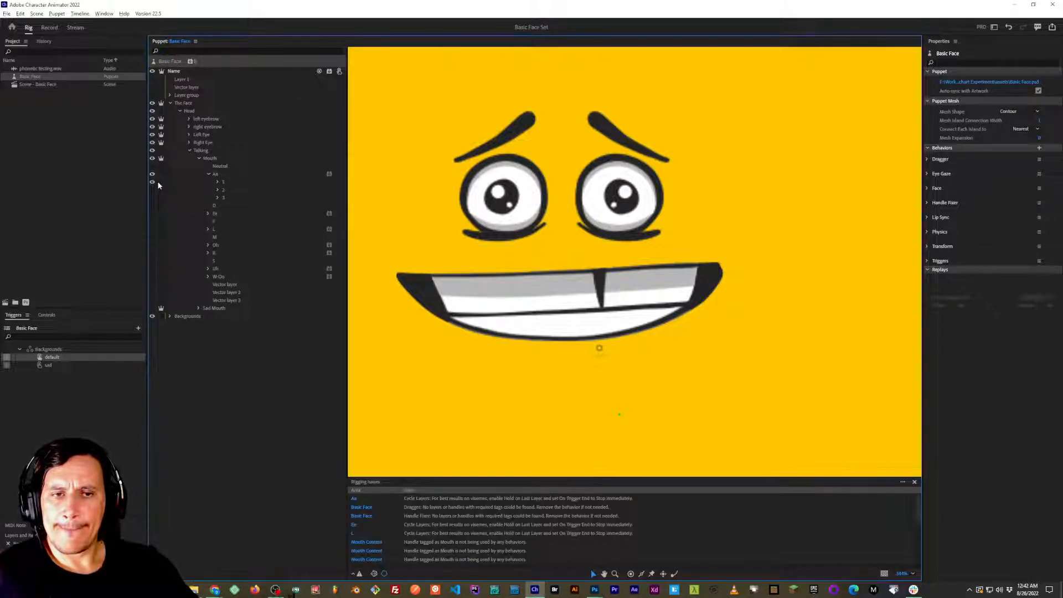
{"action": "key", "text": "alt+Tab"}
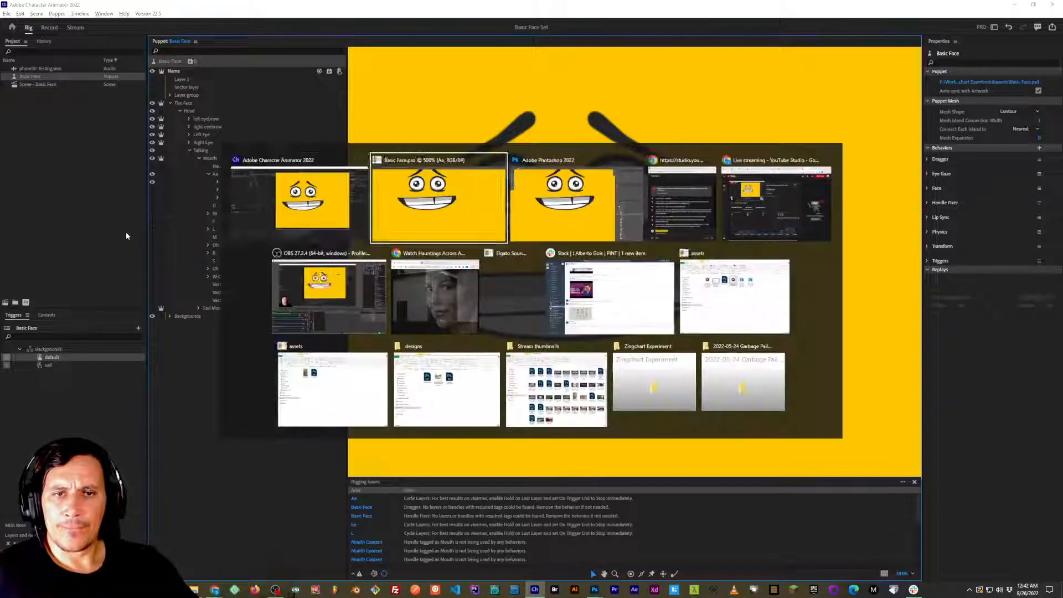
{"action": "key", "text": "alt+Tab"}
Switch to Photoshop, open Aa frame 1 and load its mask layer's outline as a selection.
{"action": "key", "text": "alt+Tab"}
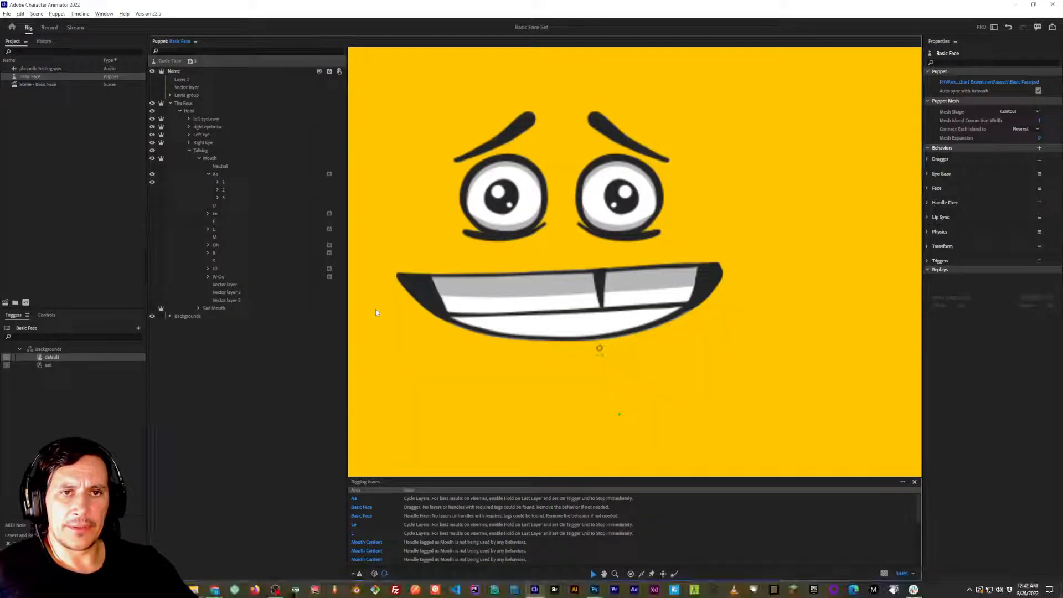
{"action": "key", "text": "alt+Tab"}
{"action": "key", "text": "alt+Tab"}
{"action": "key", "text": "alt+shift+Tab"}
{"action": "key", "text": "alt+shift+Tab"}
{"action": "key", "text": "alt+Tab"}
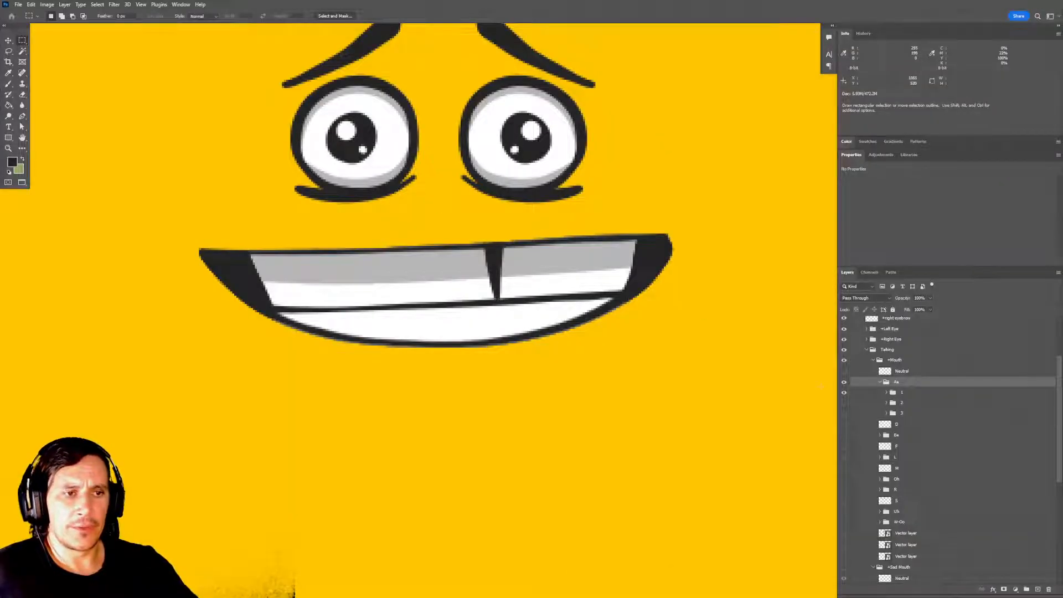
{"action": "left_click", "coordinate": [887, 393]}
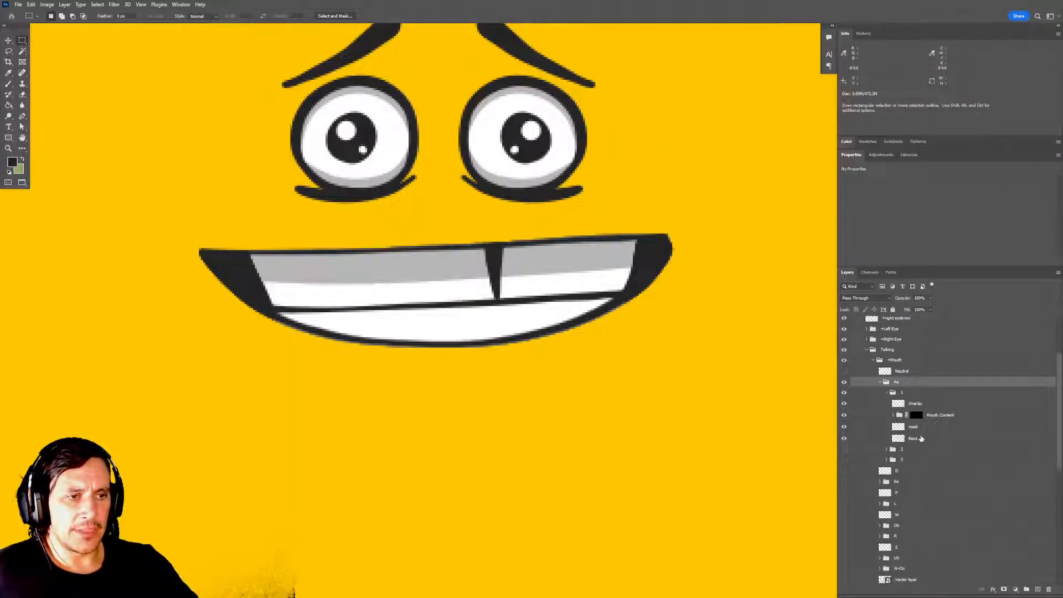
{"action": "left_click", "coordinate": [898, 427]}
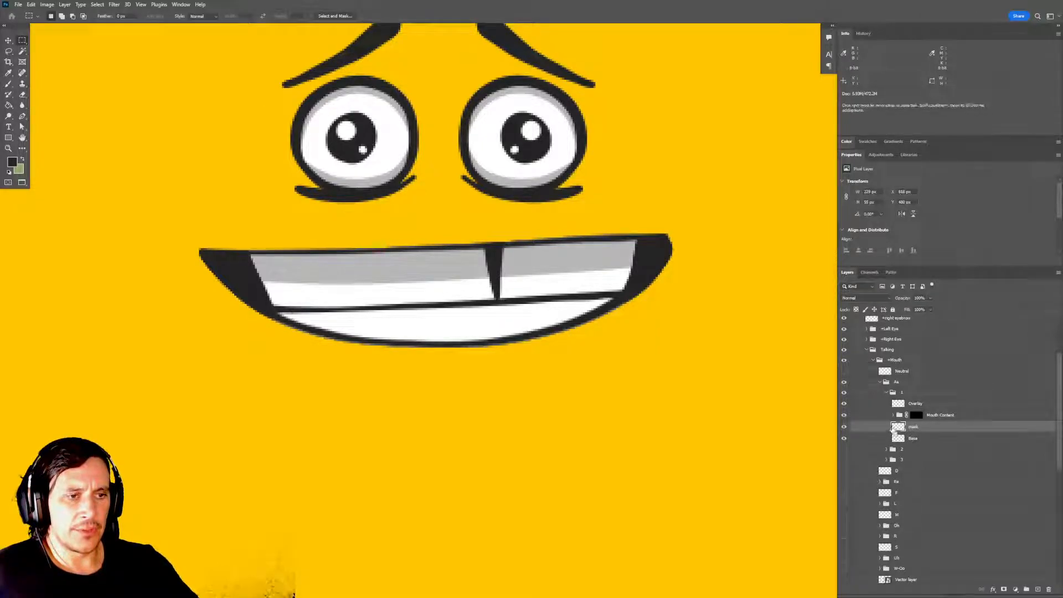
{"action": "left_click", "coordinate": [898, 427], "text": "ctrl"}
Contract the selection by 1 pixel, trim frame 1's mask layer to it and deselect.
{"action": "left_click", "coordinate": [97, 5]}
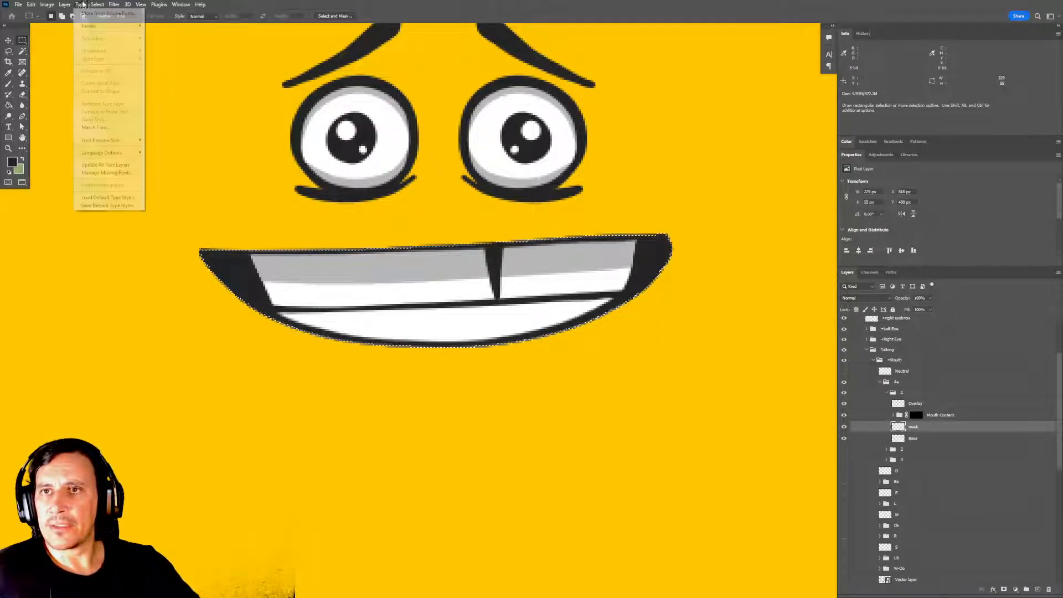
{"action": "mouse_move", "coordinate": [139, 130]}
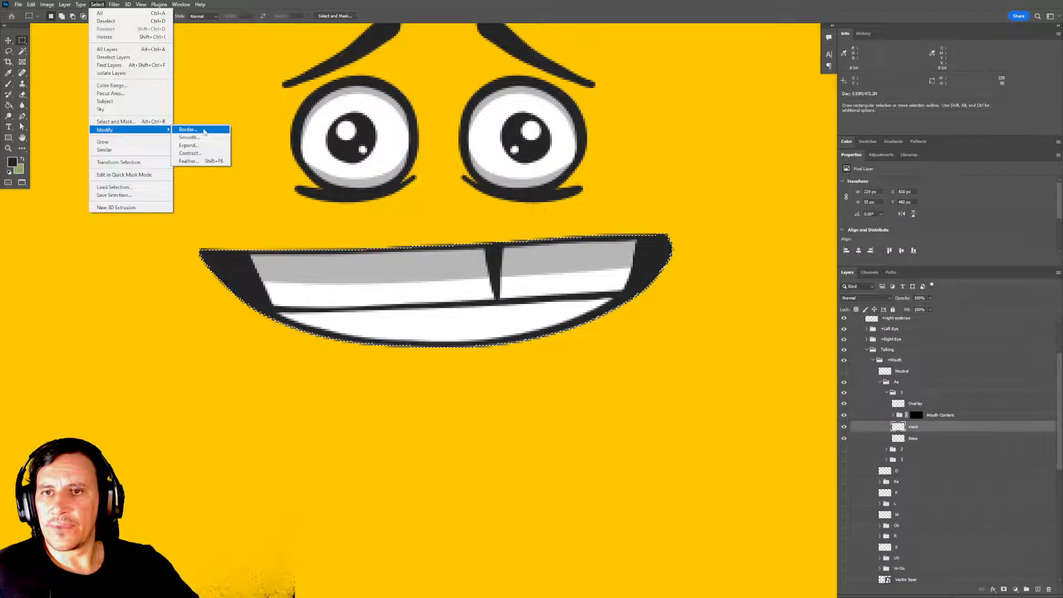
{"action": "left_click", "coordinate": [206, 145]}
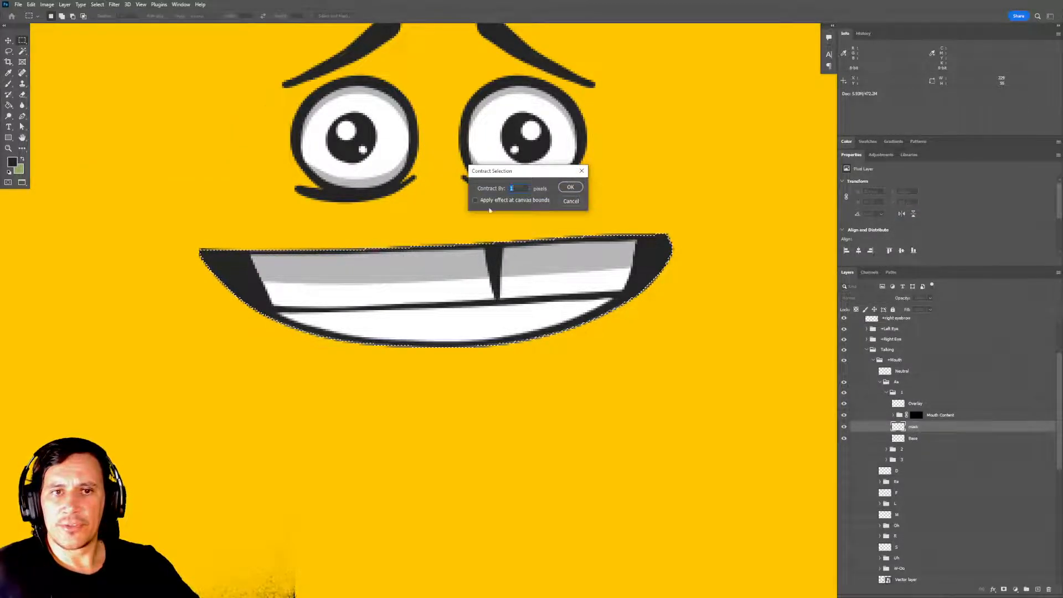
{"action": "left_click", "coordinate": [573, 189]}
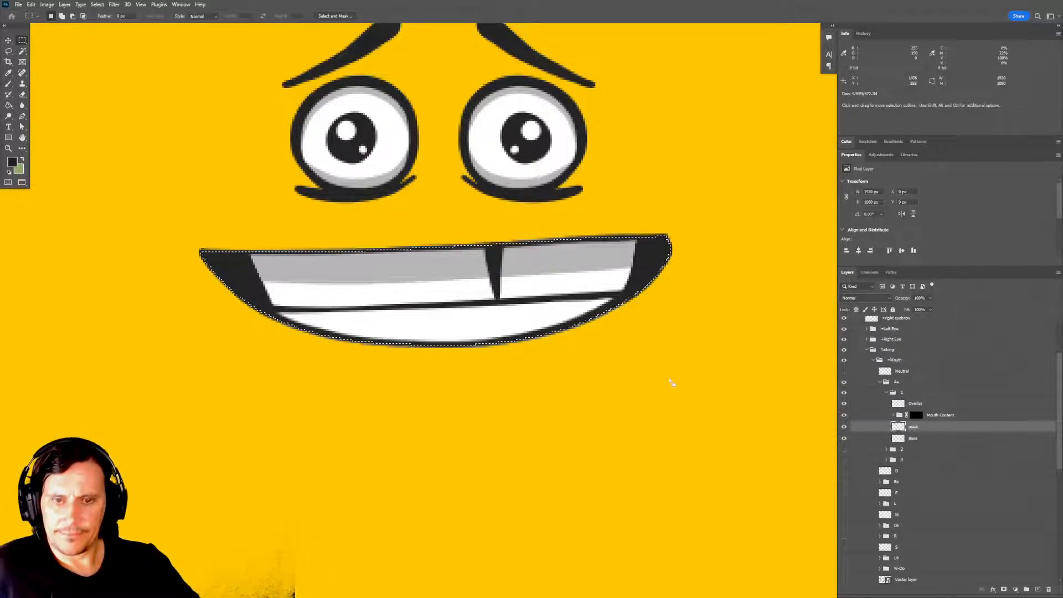
{"action": "left_click", "coordinate": [681, 390]}
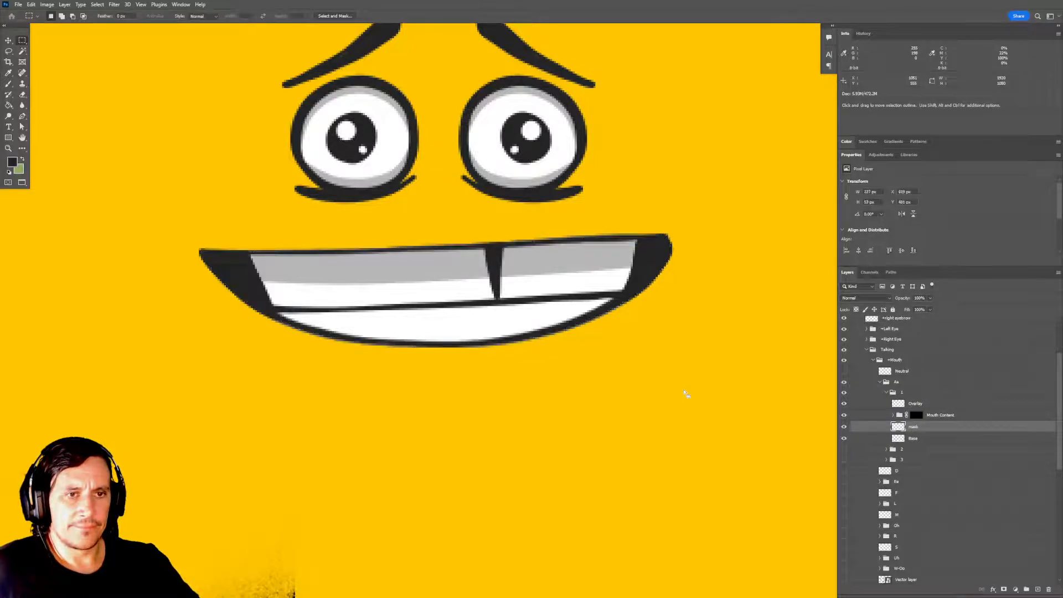
Hide Aa frame 1, show and expand frame 2, and load its mask layer's outline as a selection.
{"action": "left_click", "coordinate": [886, 393]}
{"action": "left_click", "coordinate": [845, 392]}
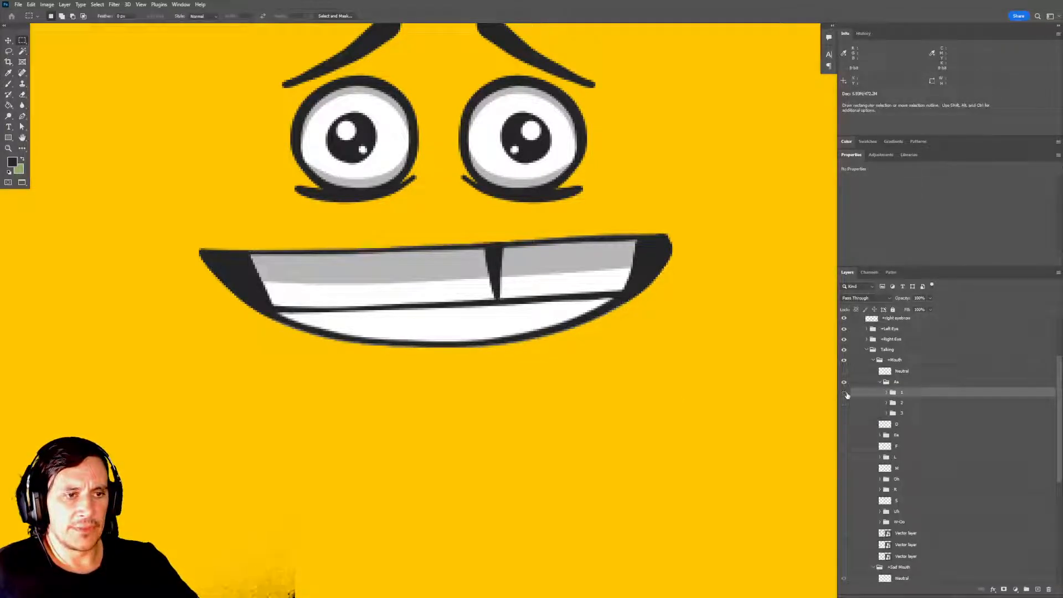
{"action": "left_click", "coordinate": [844, 403]}
{"action": "left_click", "coordinate": [886, 403]}
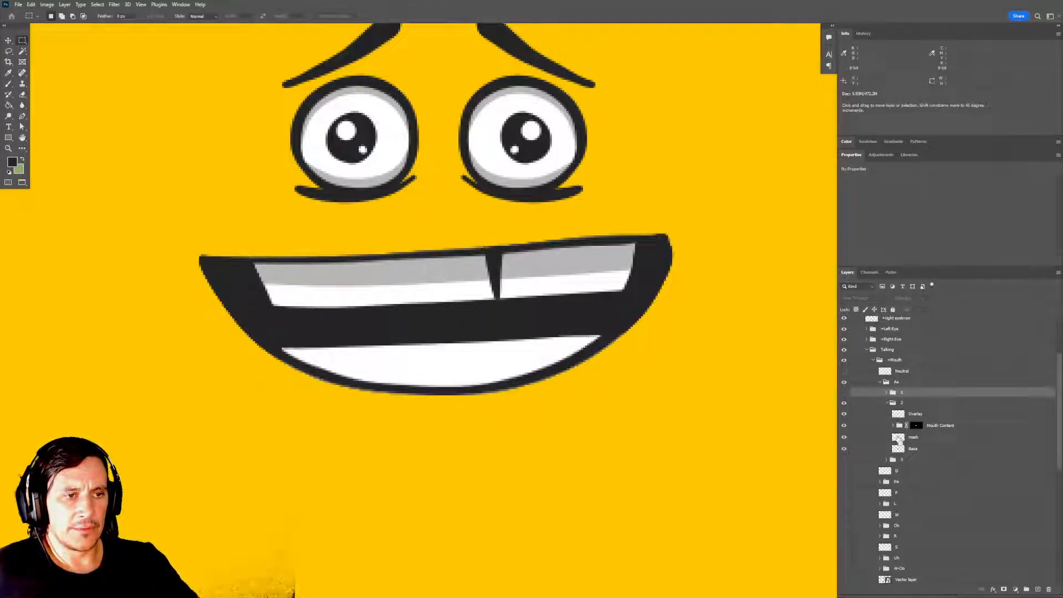
{"action": "left_click", "coordinate": [899, 438], "text": "ctrl"}
Contract frame 2's mask selection by 1 pixel, invert it for trimming the outer edge, and deselect.
{"action": "left_click", "coordinate": [97, 5]}
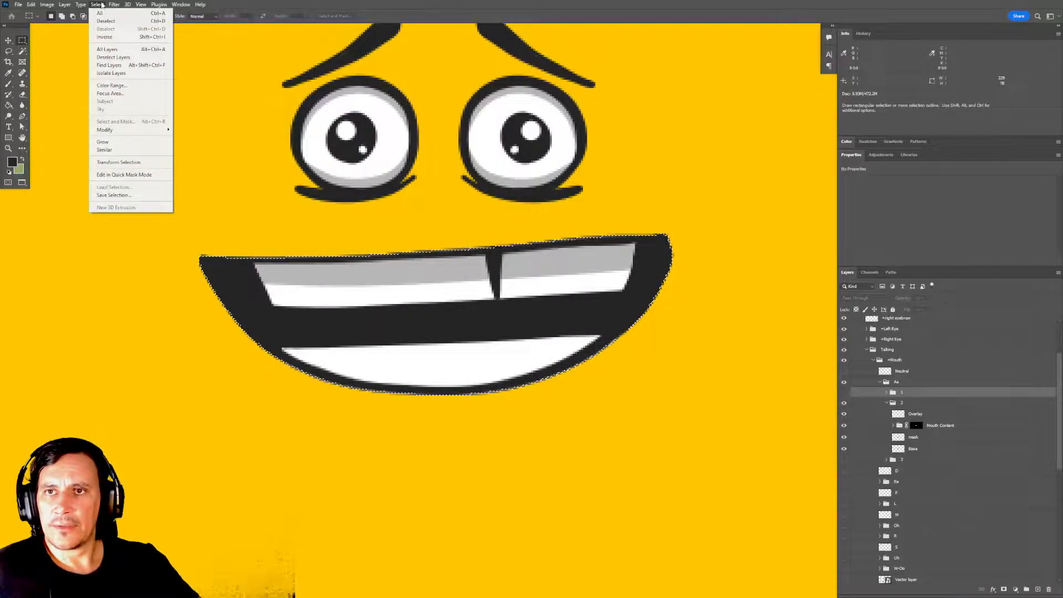
{"action": "mouse_move", "coordinate": [114, 129]}
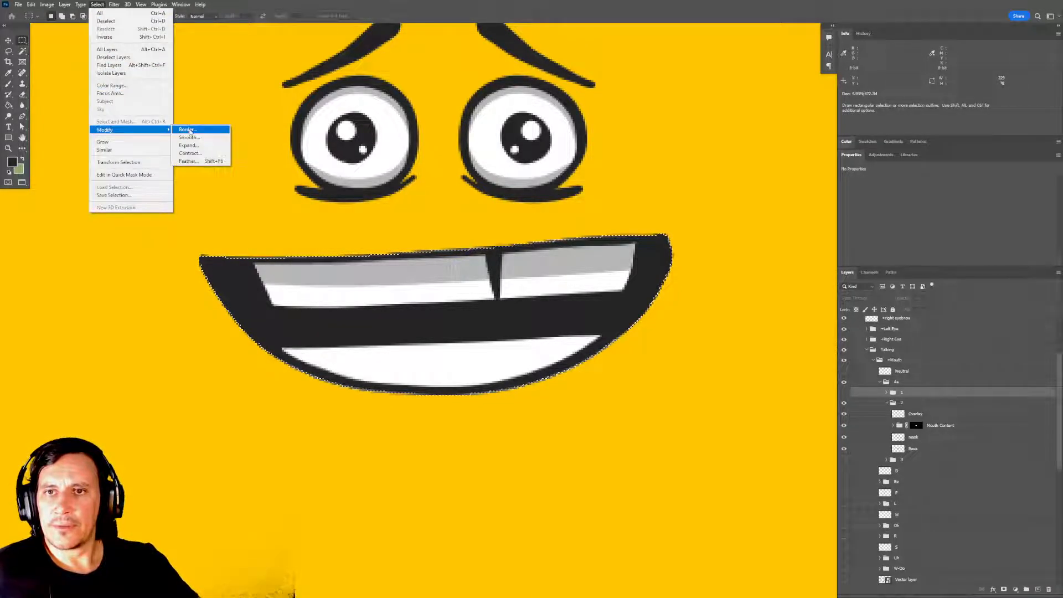
{"action": "left_click", "coordinate": [199, 153]}
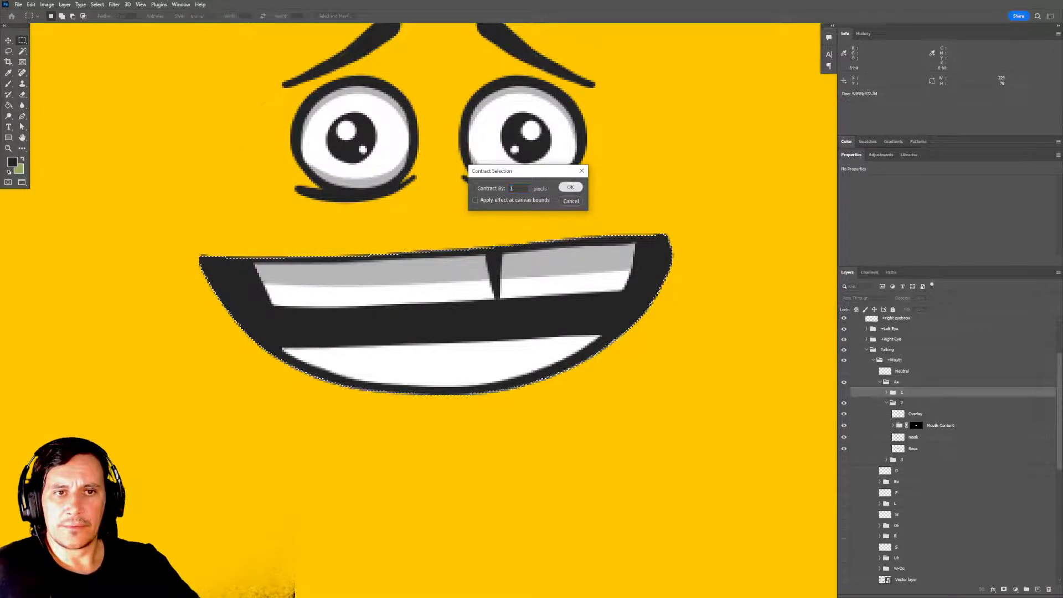
{"action": "left_click", "coordinate": [570, 188]}
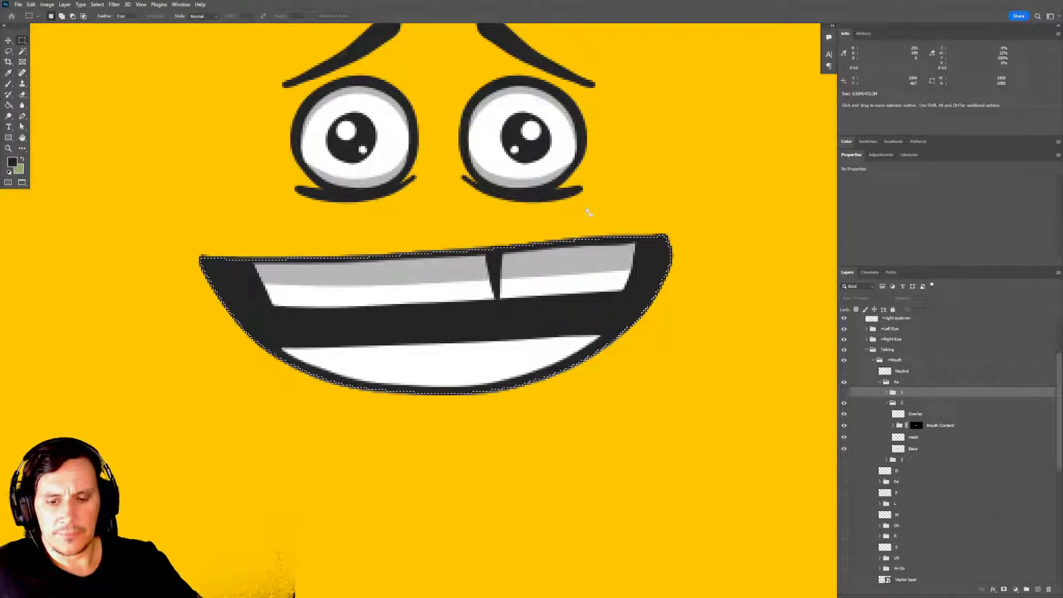
{"action": "key", "text": "ctrl+d"}
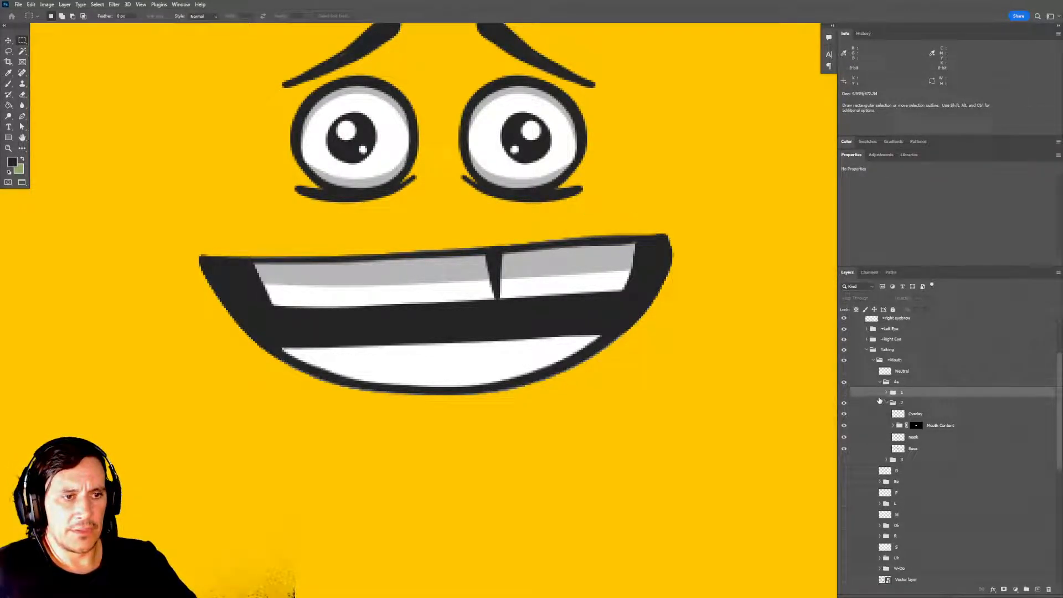
Collapse and hide Aa frame 2, show and expand frame 3, and load its mask layer's outline as a selection.
{"action": "left_click", "coordinate": [887, 403]}
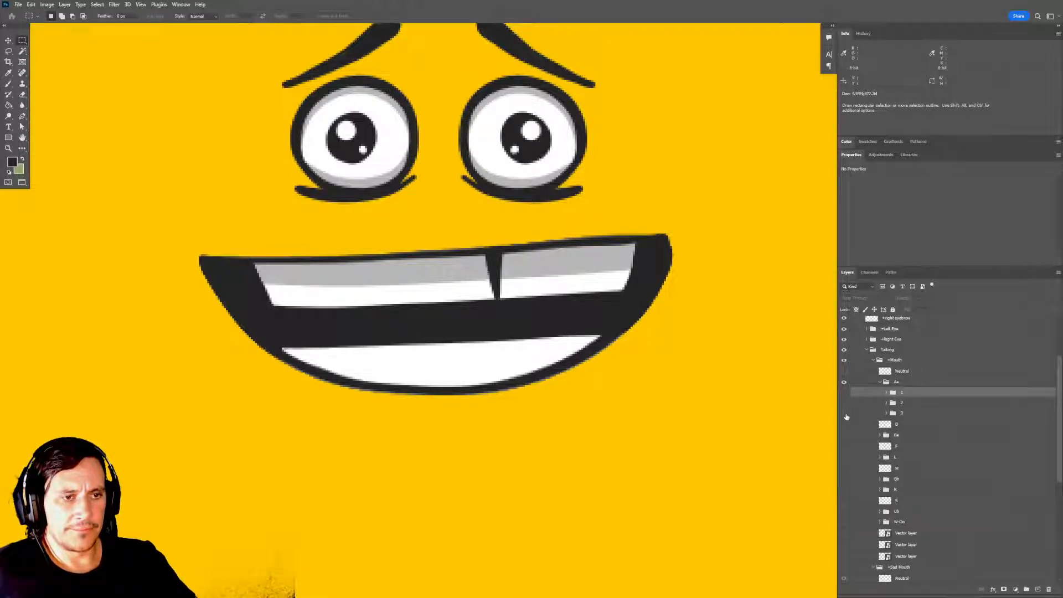
{"action": "left_click", "coordinate": [844, 414]}
{"action": "left_click", "coordinate": [887, 413]}
{"action": "left_click", "coordinate": [898, 448], "text": "ctrl"}
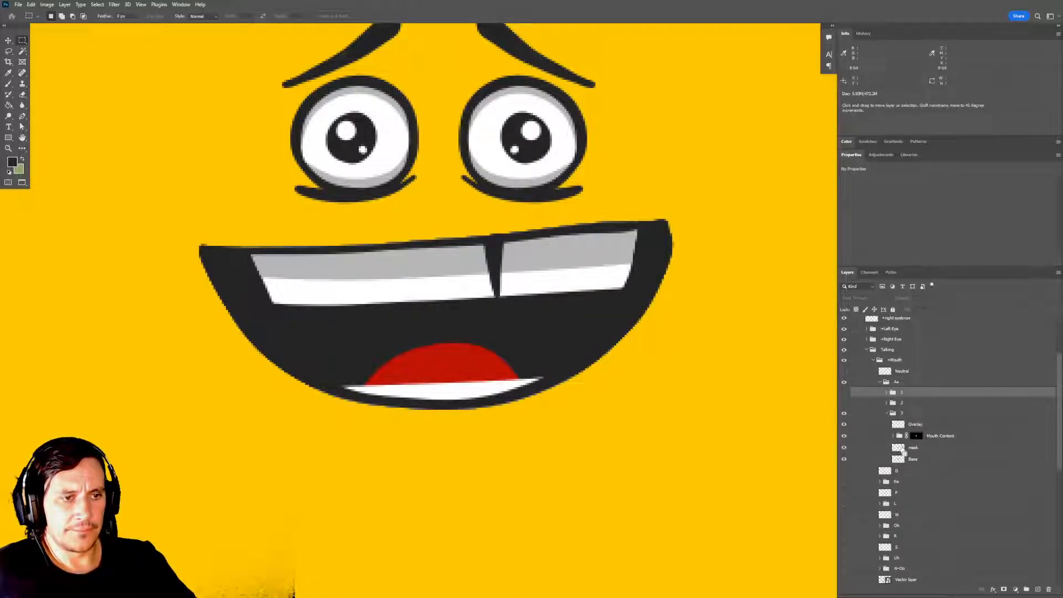
Contract frame 3's mask selection by 1 pixel and invert it.
{"action": "left_click", "coordinate": [97, 8]}
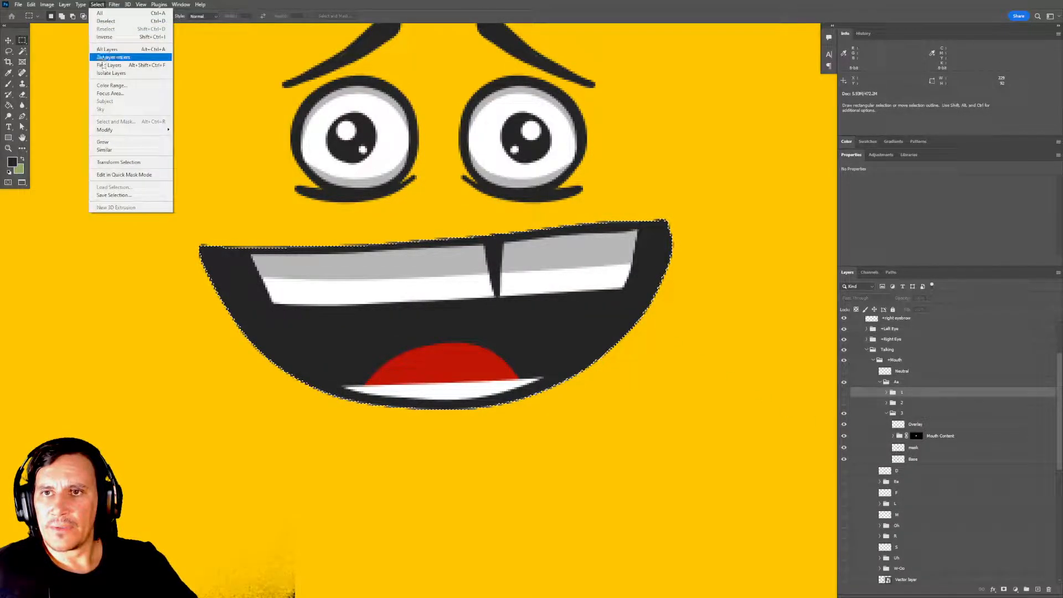
{"action": "mouse_move", "coordinate": [110, 130]}
{"action": "left_click", "coordinate": [195, 153]}
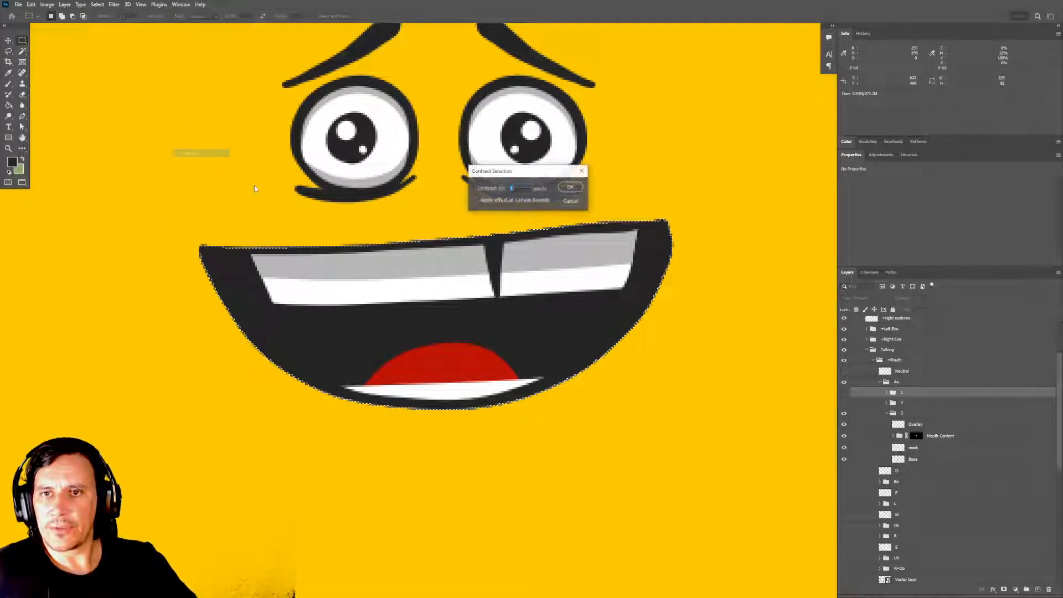
{"action": "key", "text": "Return"}
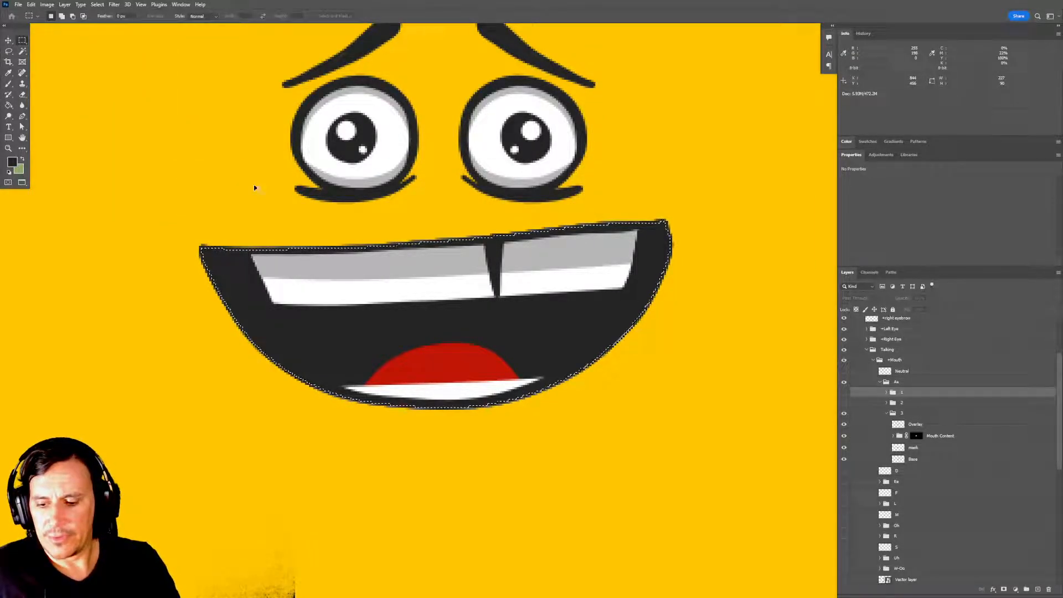
{"action": "key", "text": "ctrl+shift+i"}
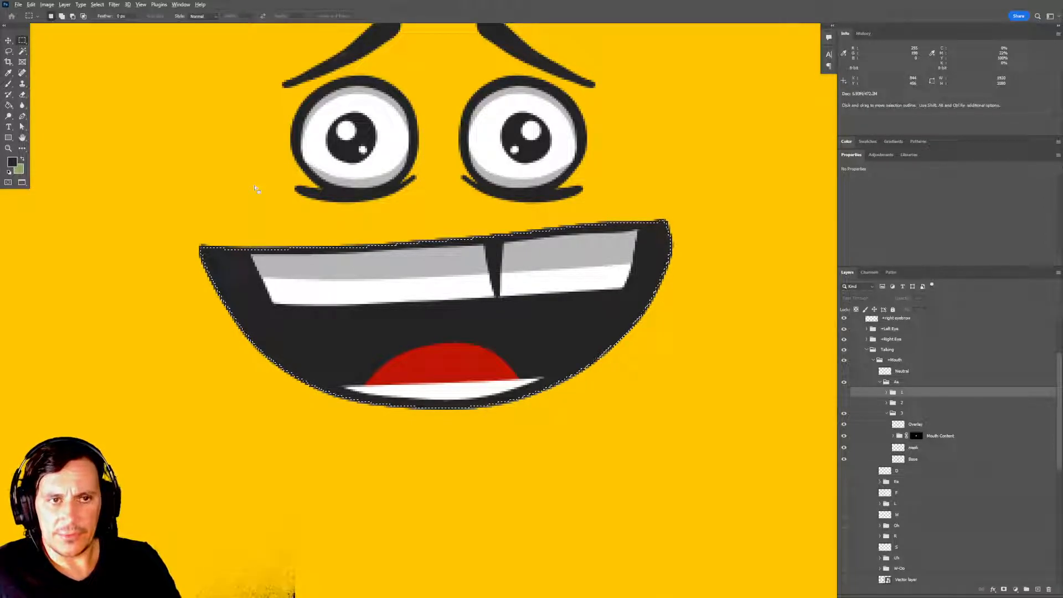
Clear the inverted selection from the mask layer in Aa frame 3 and deselect.
{"action": "left_click_drag", "start_coordinate": [368, 213], "coordinate": [366, 256]}
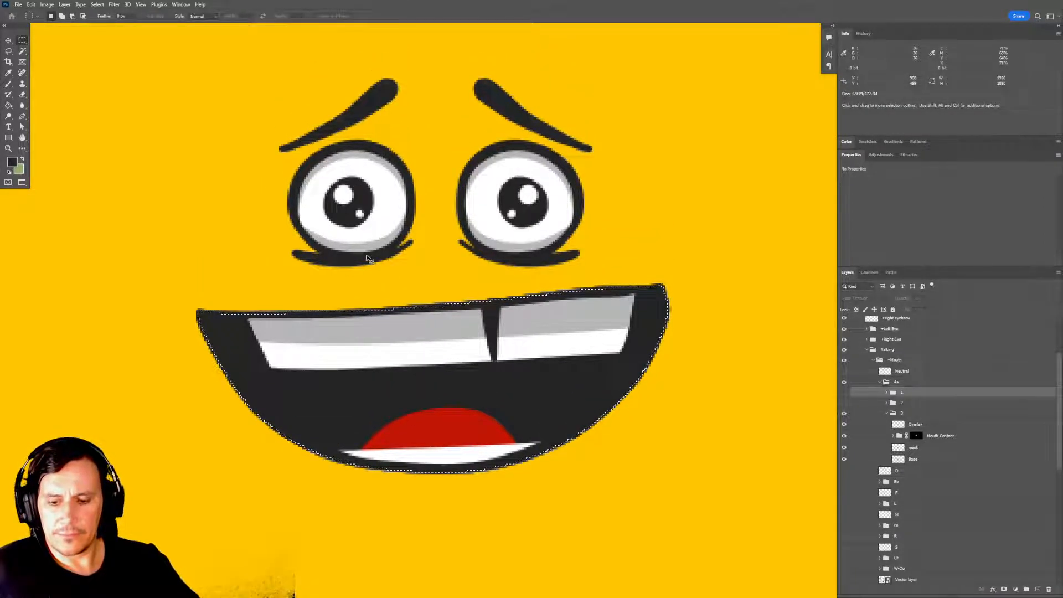
{"action": "key", "text": "ctrl+minus"}
{"action": "key", "text": "ctrl+minus"}
{"action": "key", "text": "ctrl+minus"}
{"action": "key", "text": "ctrl+minus"}
{"action": "key", "text": "ctrl+minus"}
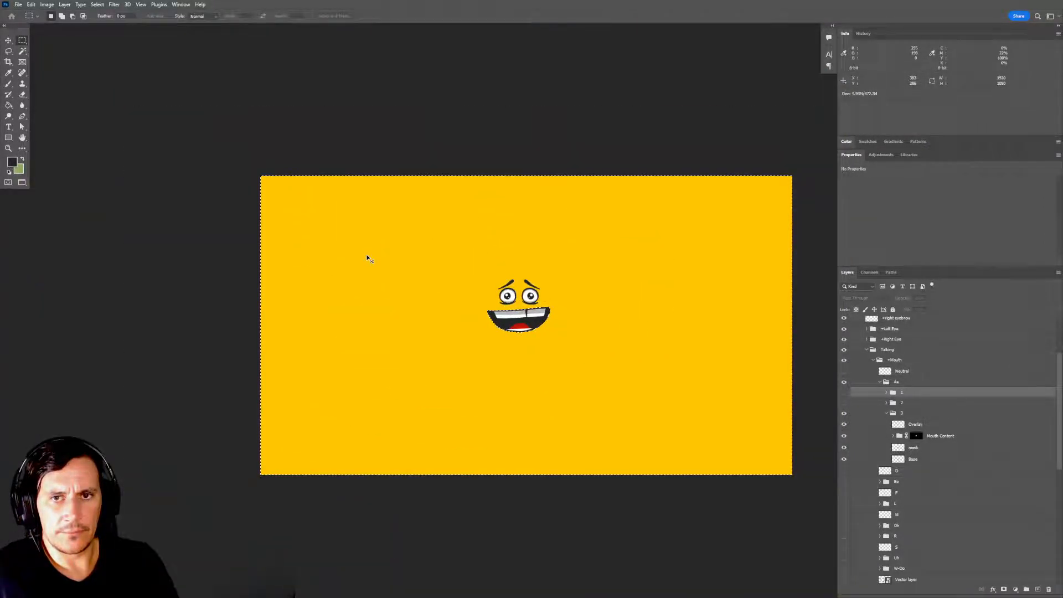
{"action": "key", "text": "ctrl+plus"}
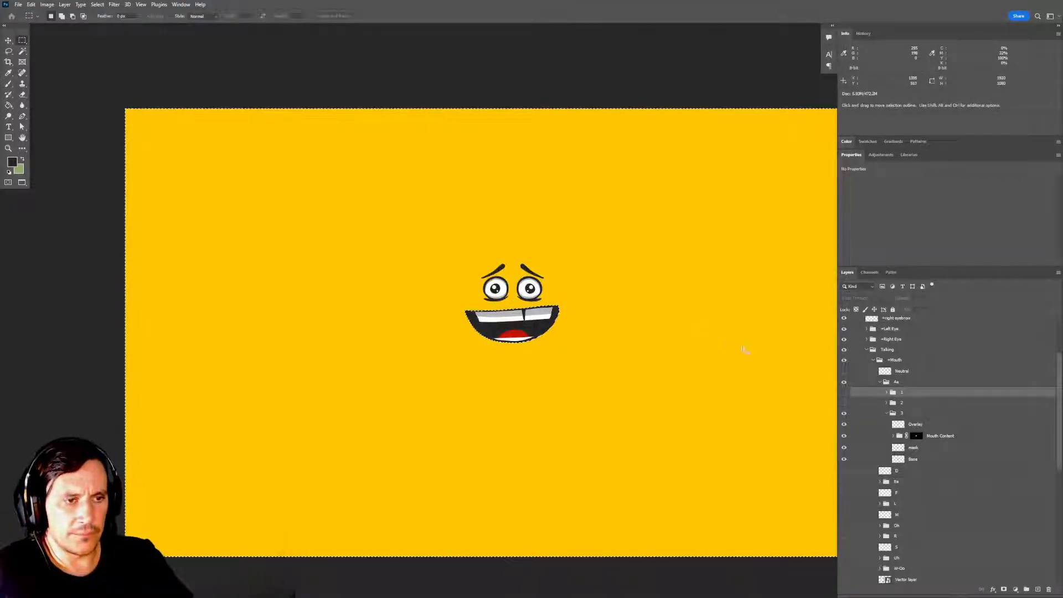
{"action": "left_click", "coordinate": [885, 448]}
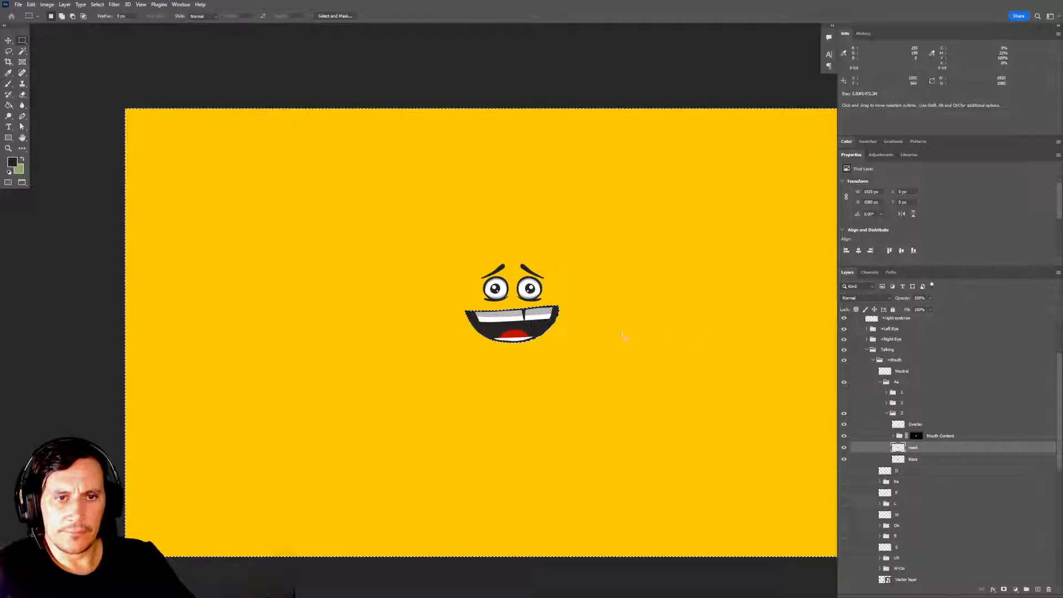
{"action": "key", "text": "ctrl+d"}
{"action": "left_click", "coordinate": [543, 317], "text": "ctrl"}
{"action": "left_click_drag", "start_coordinate": [514, 308], "coordinate": [567, 319]}
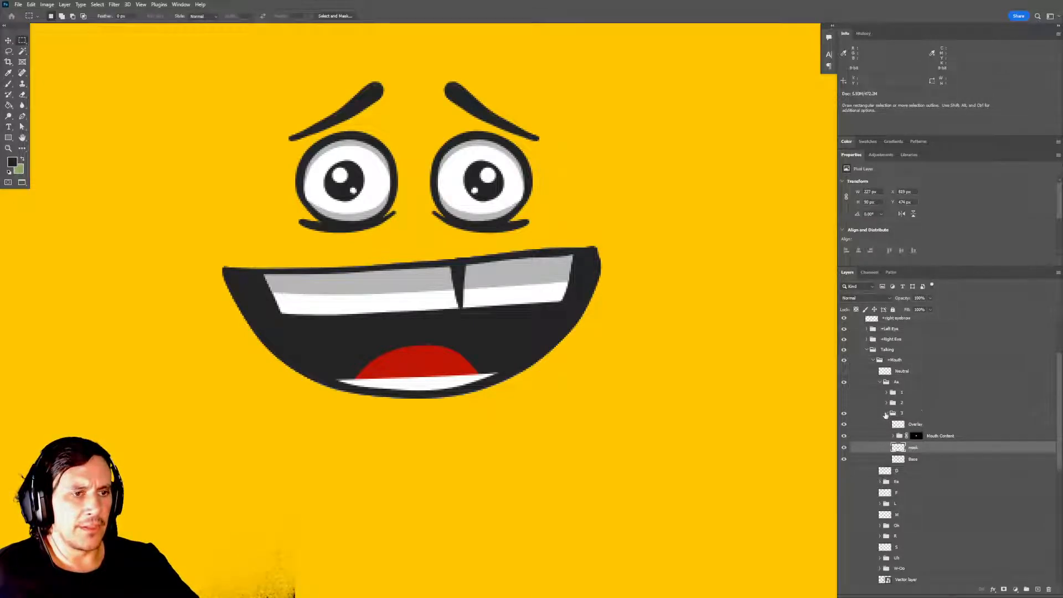
Collapse and hide Aa frame 3, and show only frame 1.
{"action": "left_click", "coordinate": [887, 413]}
{"action": "left_click", "coordinate": [887, 414]}
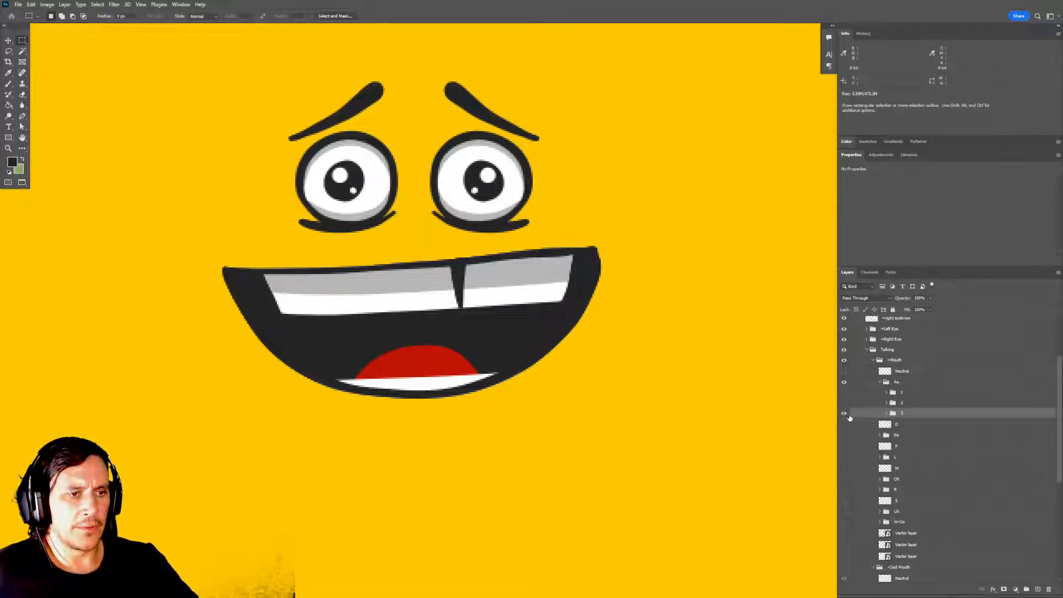
{"action": "left_click", "coordinate": [844, 413]}
{"action": "left_click", "coordinate": [843, 392]}
{"action": "left_click_drag", "start_coordinate": [574, 286], "coordinate": [591, 309]}
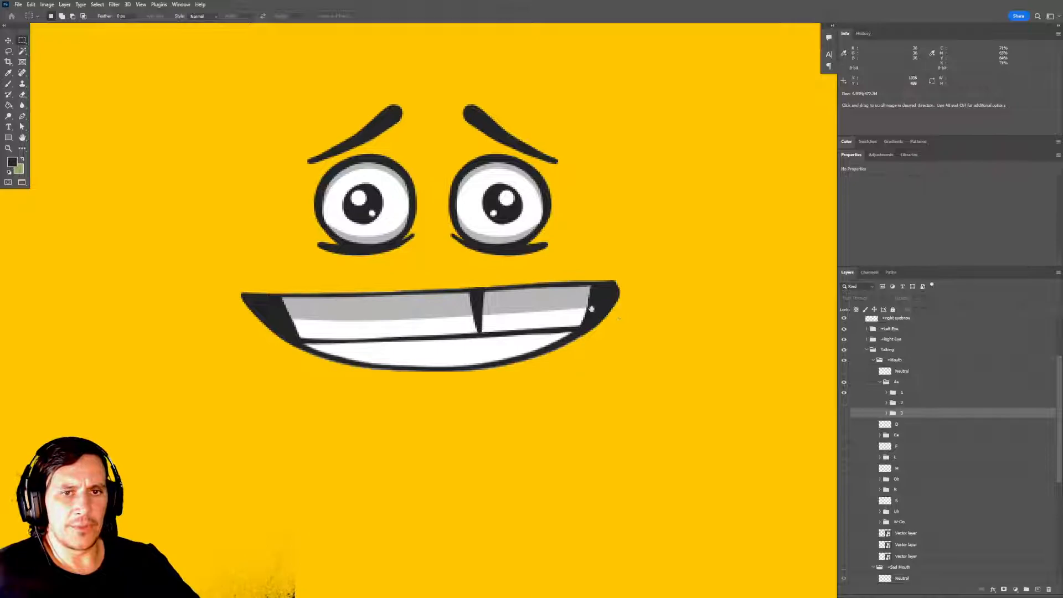
{"action": "left_click", "coordinate": [479, 293]}
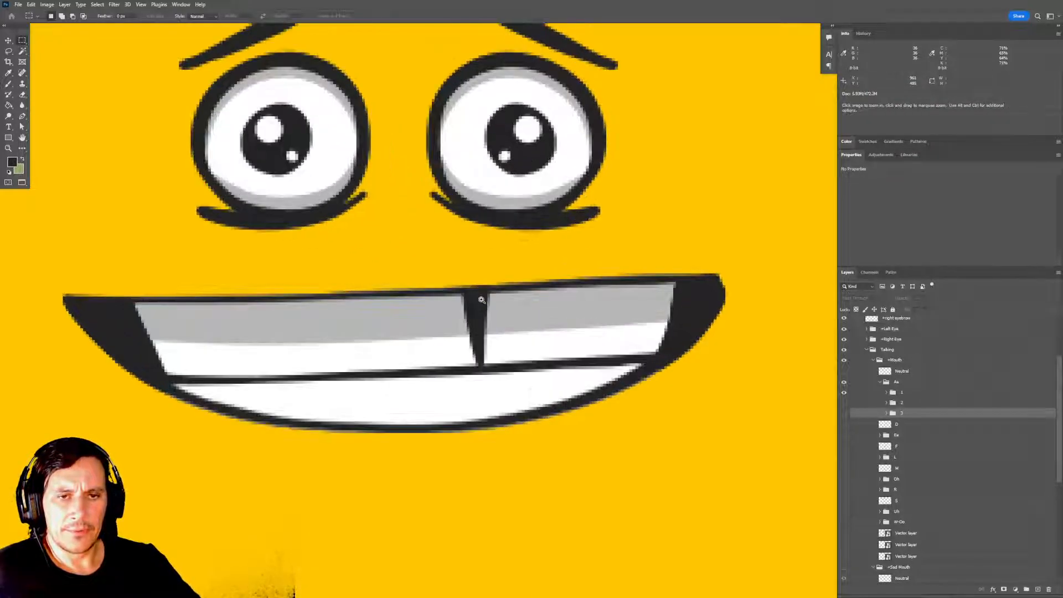
Load the layer mask of frame 1's Mouth Content group as a selection, compare it with the mouth outline, and deselect.
{"action": "left_click", "coordinate": [886, 392]}
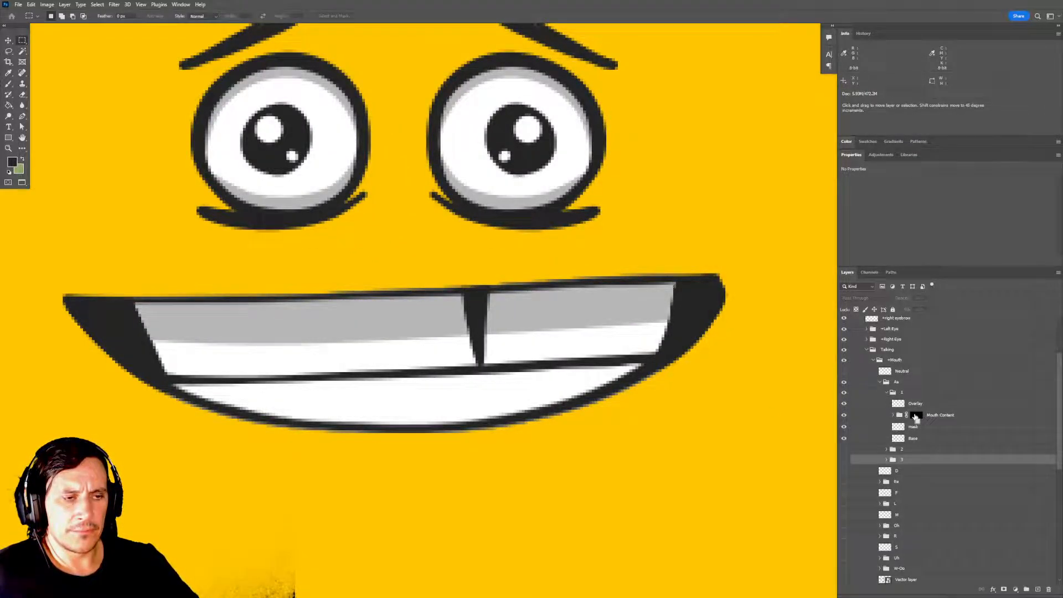
{"action": "left_click", "coordinate": [915, 417], "text": "ctrl"}
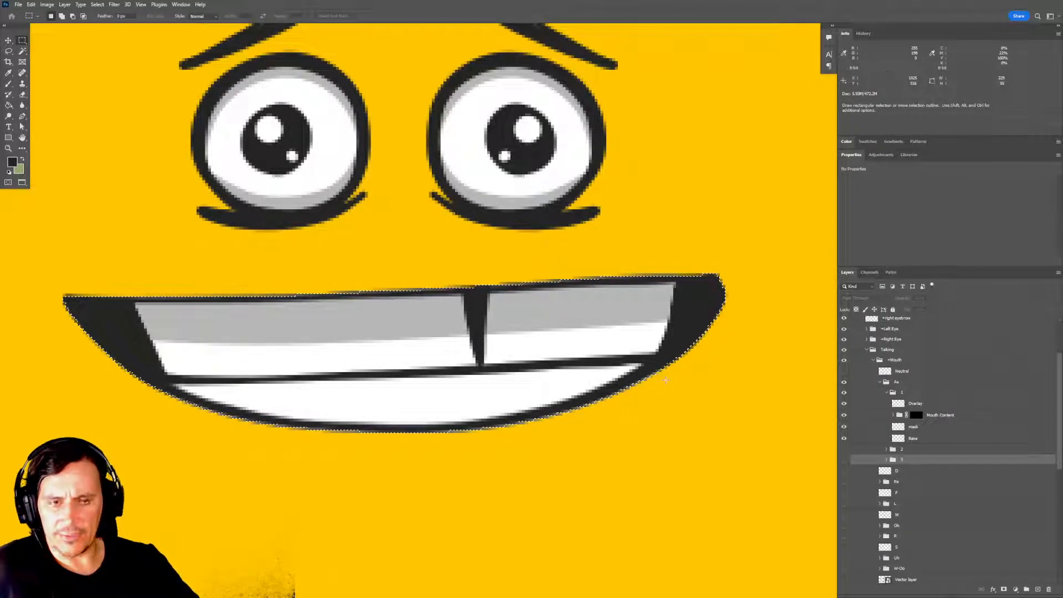
{"action": "key", "text": "ctrl+d"}
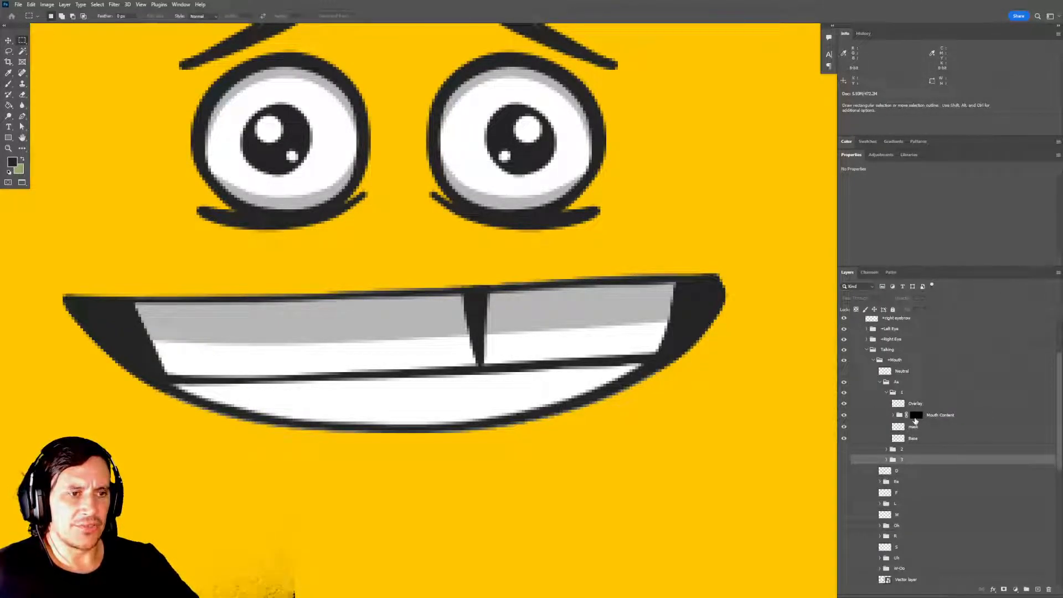
{"action": "left_click_drag", "start_coordinate": [542, 341], "coordinate": [531, 310]}
Switch to Character Animator, collapse the Aa group in the puppet and switch back to Photoshop.
{"action": "key", "text": "alt+Tab"}
{"action": "key", "text": "alt+Tab"}
{"action": "key", "text": "alt+Tab"}
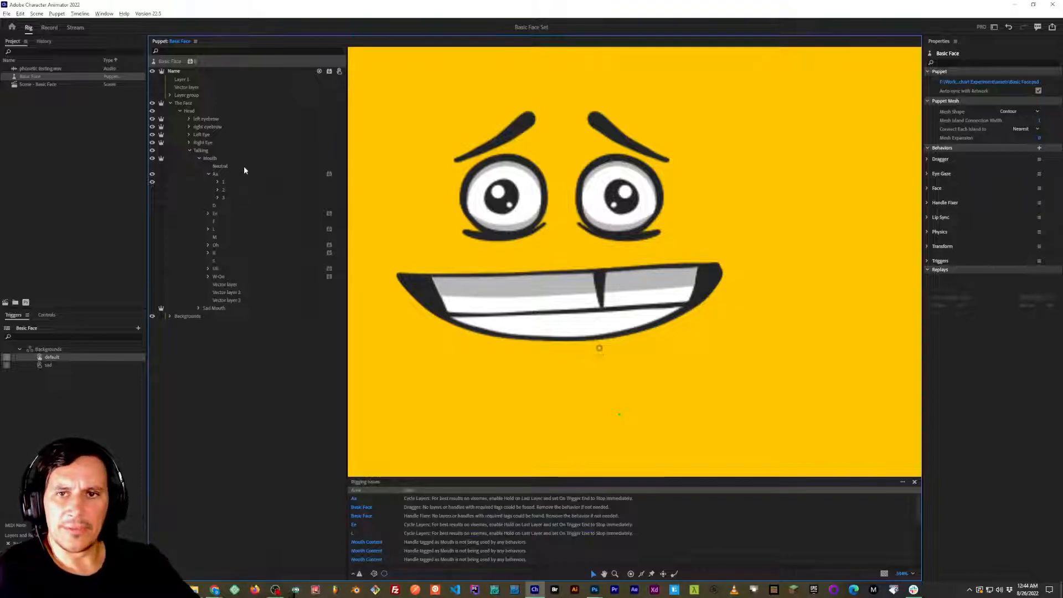
{"action": "left_click", "coordinate": [209, 175]}
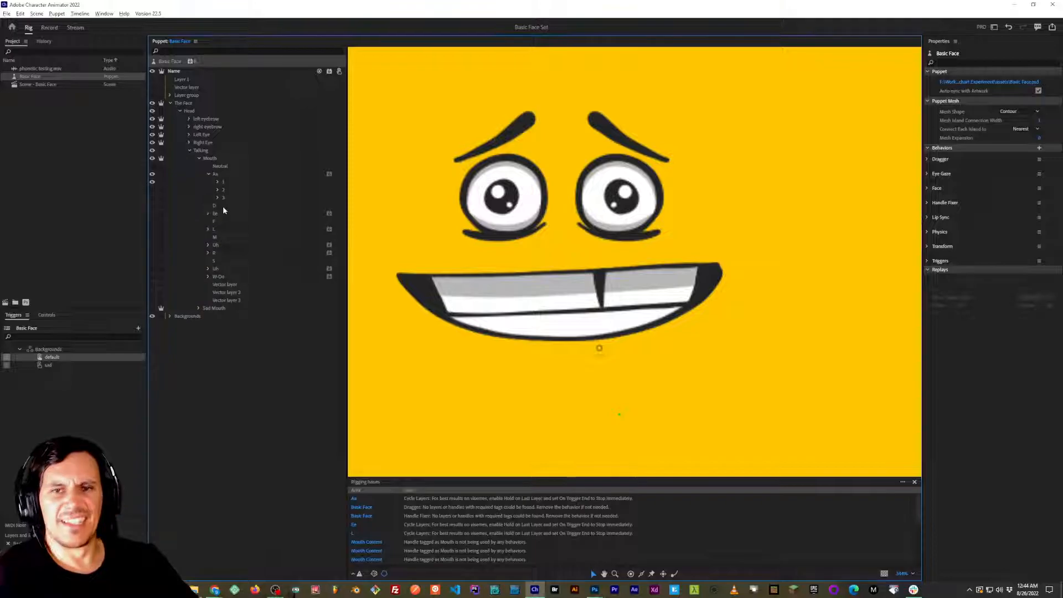
{"action": "key", "text": "alt+Tab"}
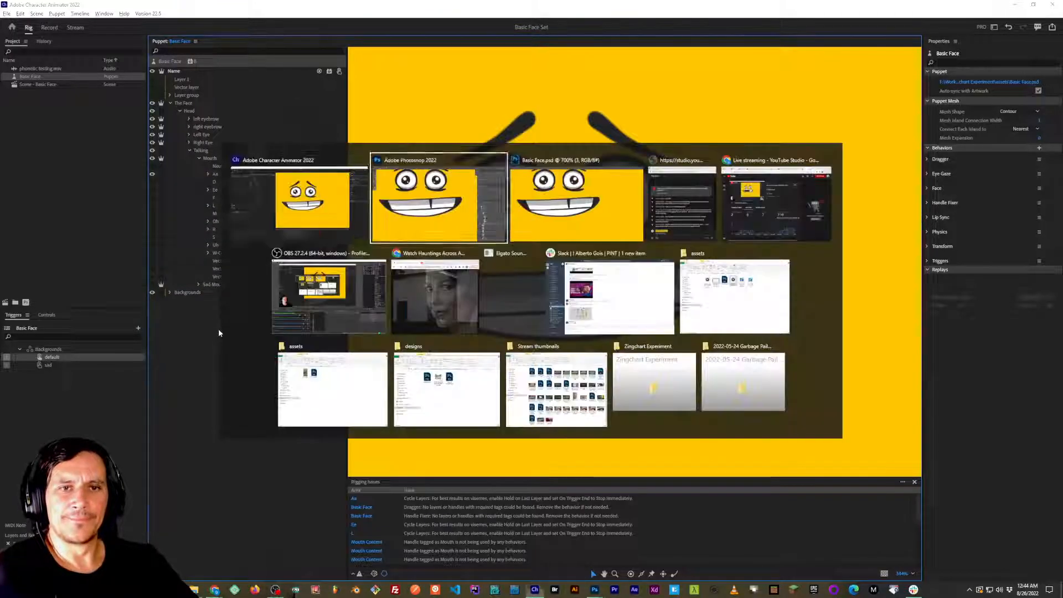
Open the Basic Face scene in Character Animator, preview the lip sync from the start, and return the playhead to 00:03:15.
{"action": "key", "text": "alt+shift+Tab"}
{"action": "double_click", "coordinate": [41, 85]}
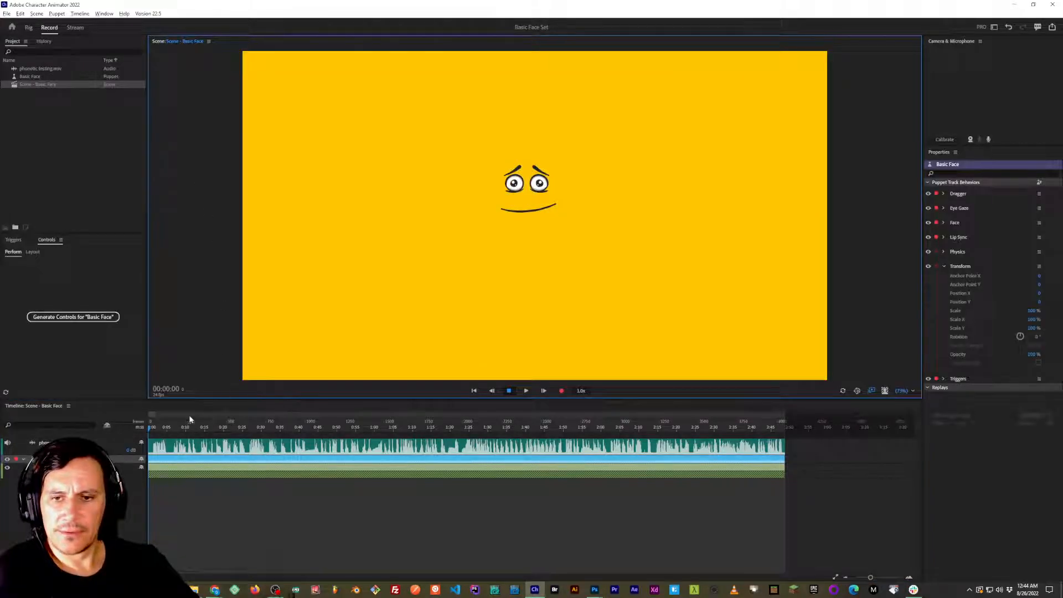
{"action": "left_click", "coordinate": [142, 425]}
{"action": "key", "text": "space"}
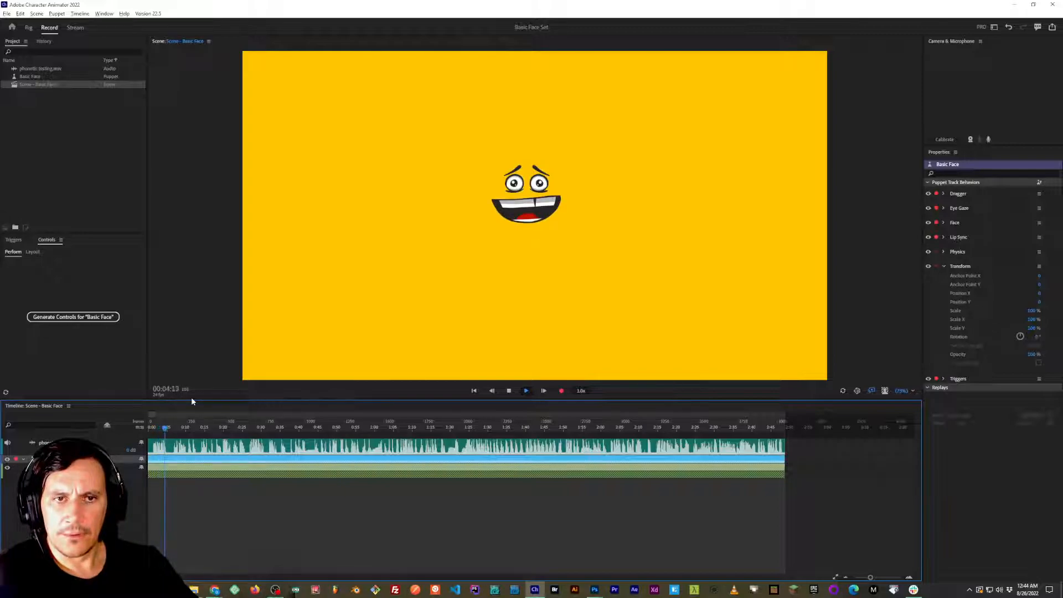
{"action": "key", "text": "space"}
{"action": "left_click_drag", "start_coordinate": [170, 426], "coordinate": [162, 426]}
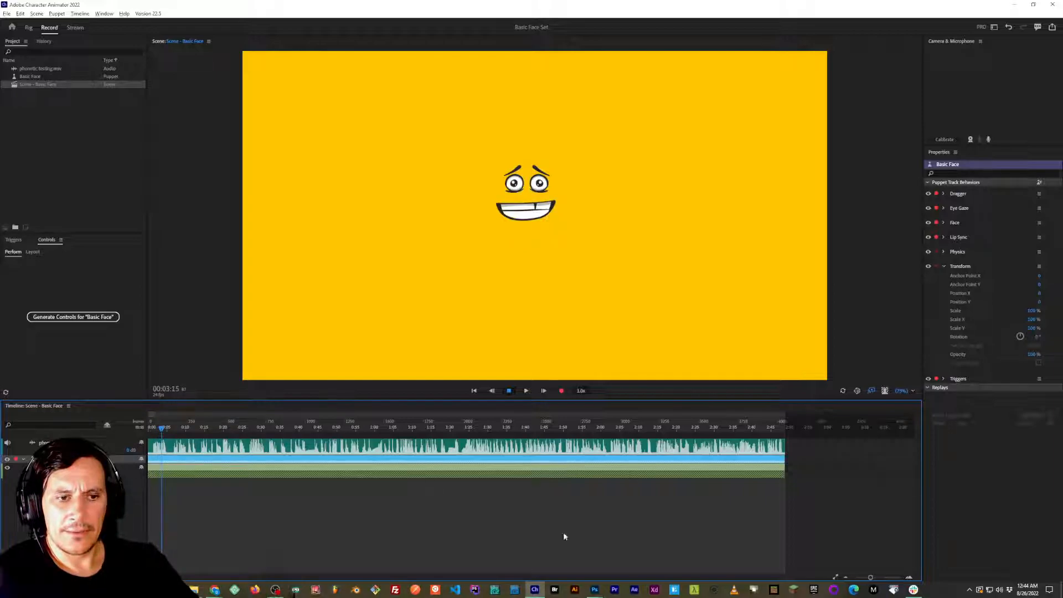
Zoom in on the scene timeline, scrub the opening mouth shapes, and play the lip sync from near the start to about 31 seconds.
{"action": "left_click_drag", "start_coordinate": [871, 578], "coordinate": [873, 577]}
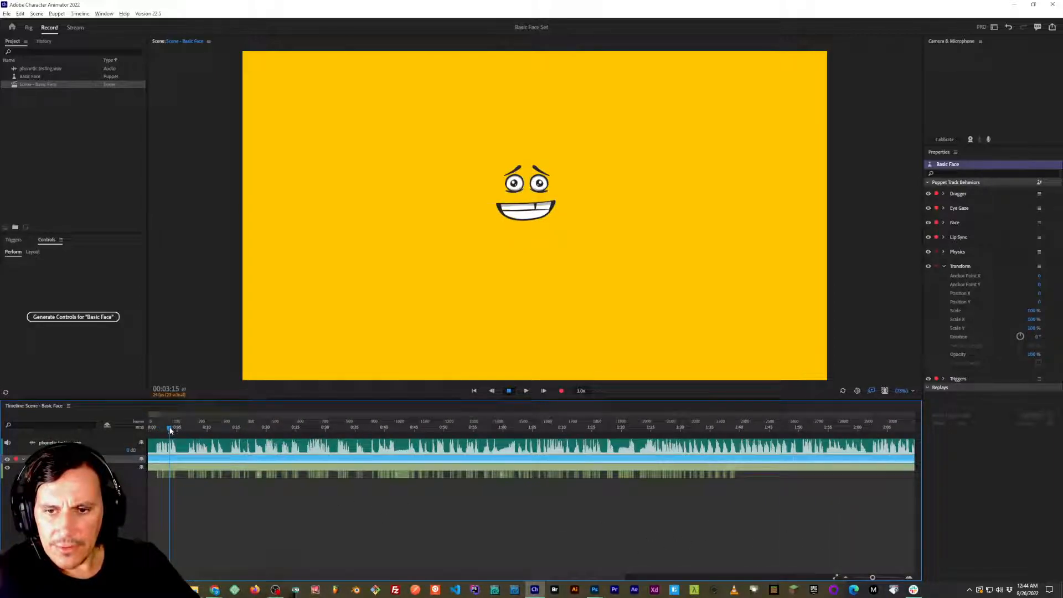
{"action": "left_click_drag", "start_coordinate": [170, 429], "coordinate": [170, 429]}
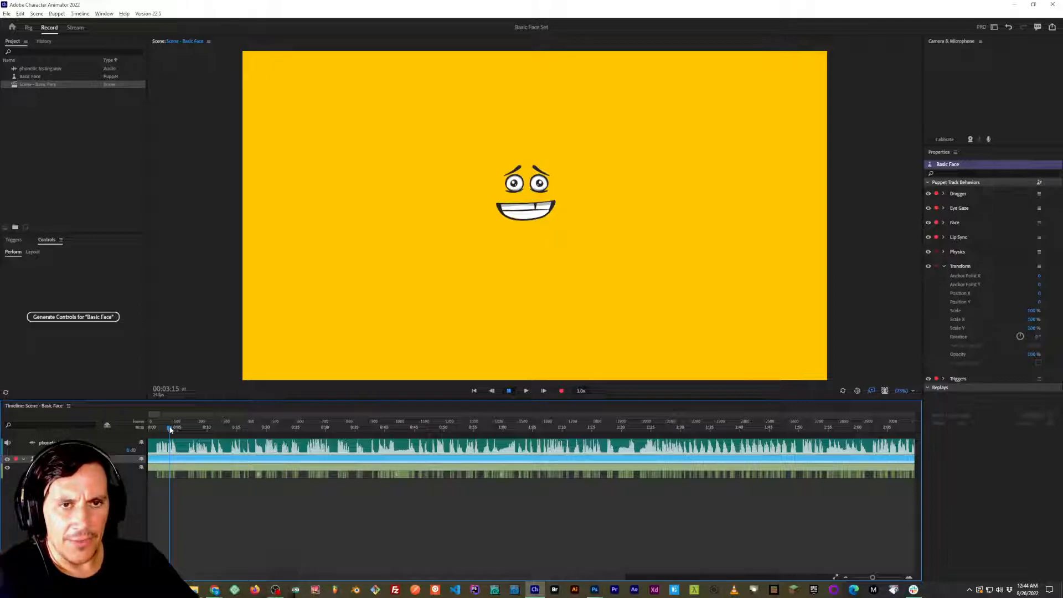
{"action": "left_click_drag", "start_coordinate": [170, 430], "coordinate": [154, 430]}
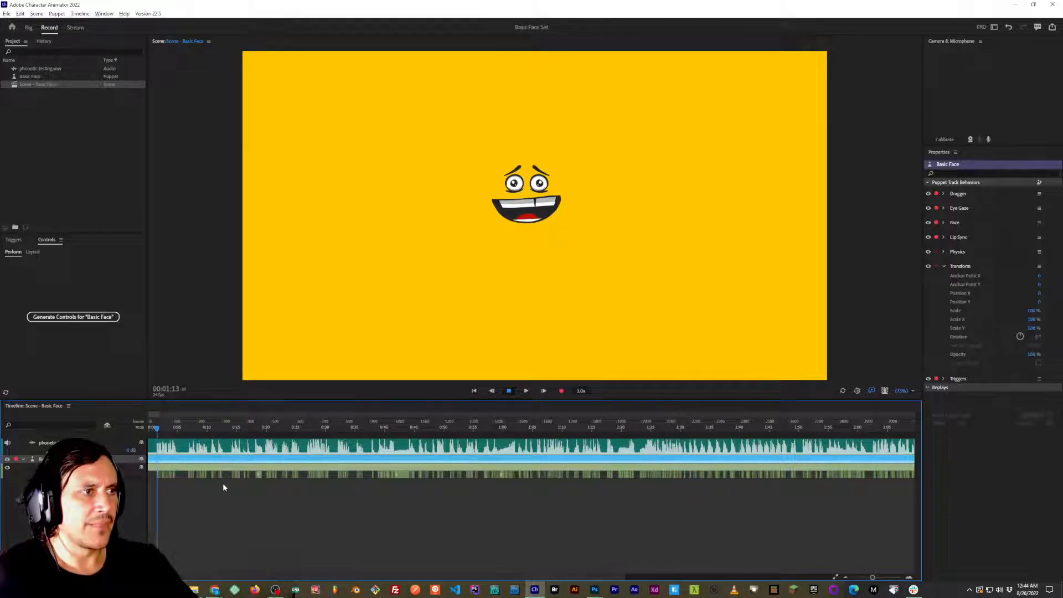
{"action": "left_click", "coordinate": [154, 427]}
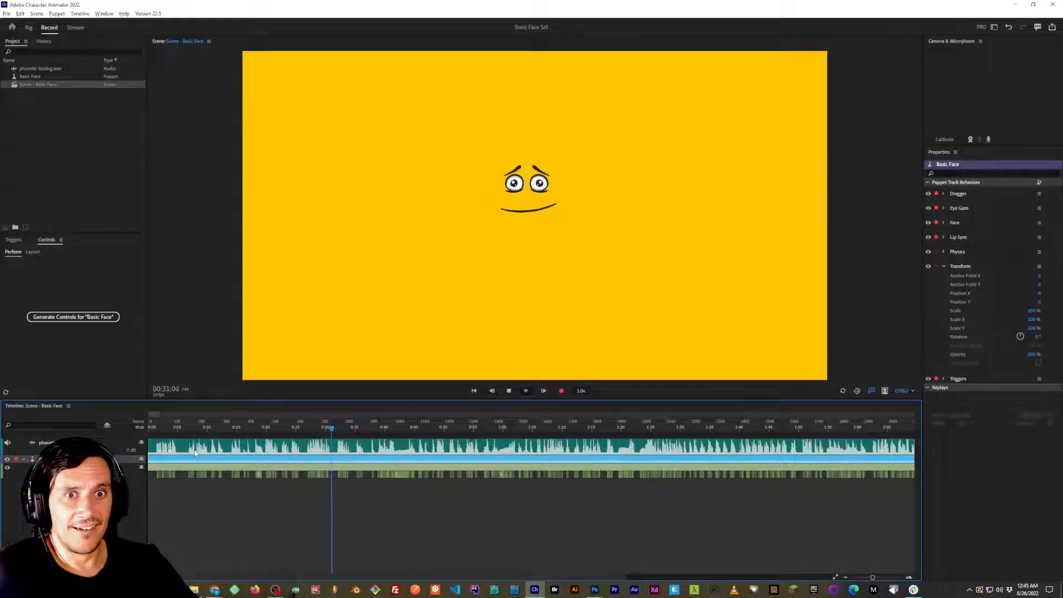
{"action": "key", "text": "space"}
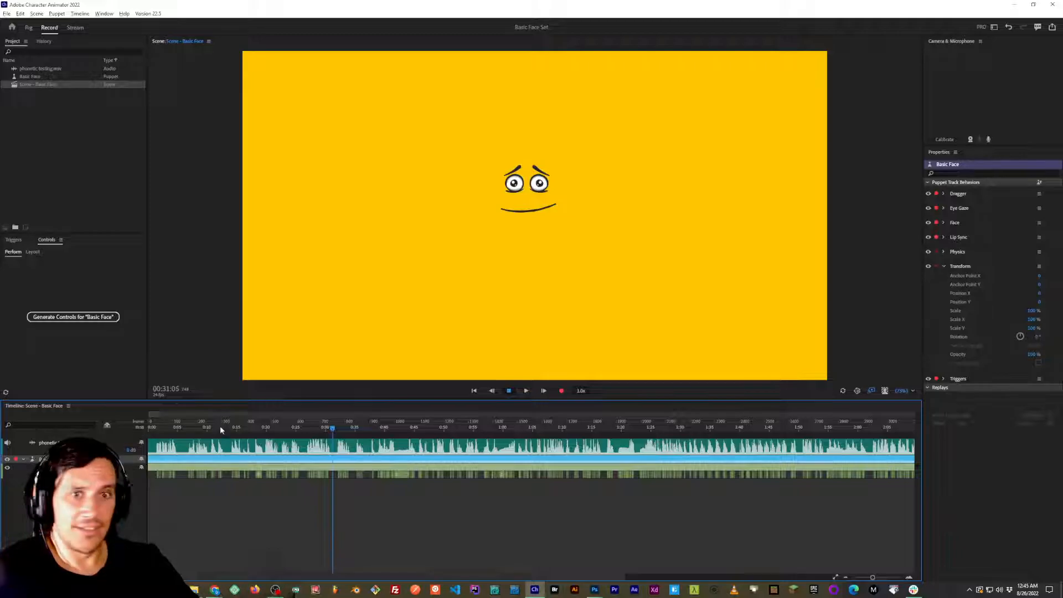
Switch to Photoshop, look over the eyes and mouth of Aa frame 1 in Basic Face.psd, and cycle through the open windows.
{"action": "key", "text": "alt+Tab"}
{"action": "key", "text": "alt+Tab"}
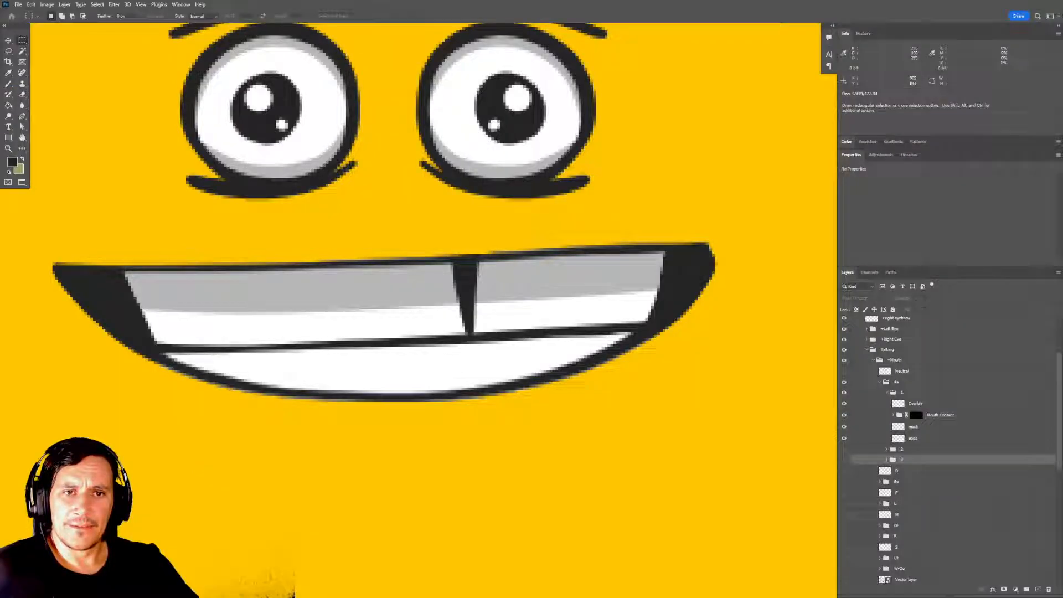
{"action": "left_click_drag", "start_coordinate": [396, 268], "coordinate": [438, 375]}
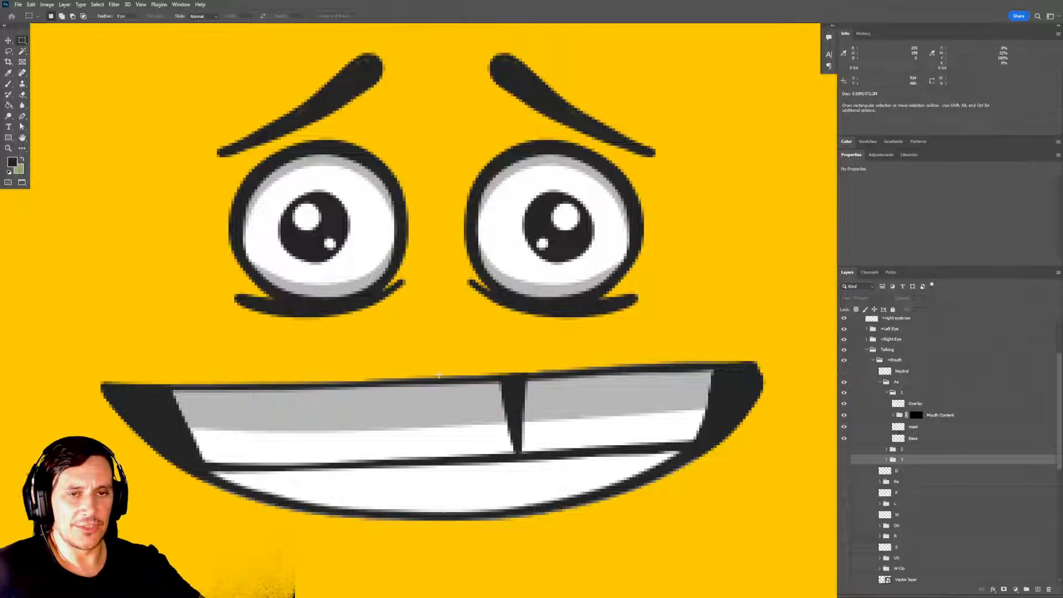
{"action": "key", "text": "alt+Tab"}
{"action": "key", "text": "alt+Tab"}
{"action": "key", "text": "alt+shift+Tab"}
{"action": "key", "text": "alt+Tab"}
{"action": "key", "text": "alt+Tab"}
{"action": "key", "text": "alt+Tab"}
{"action": "key", "text": "alt+Tab"}
{"action": "key", "text": "alt+Tab"}
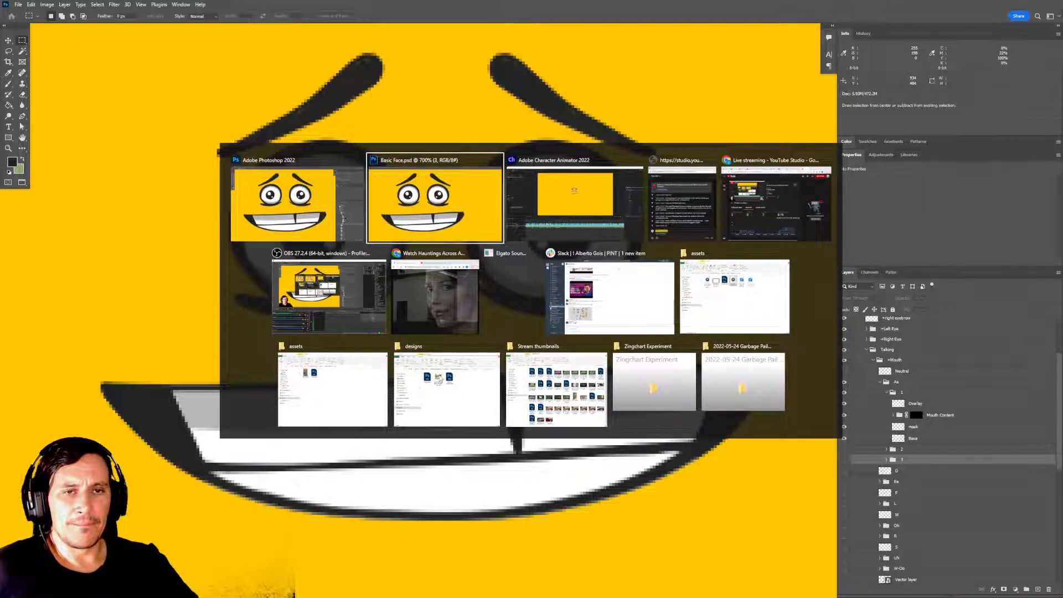
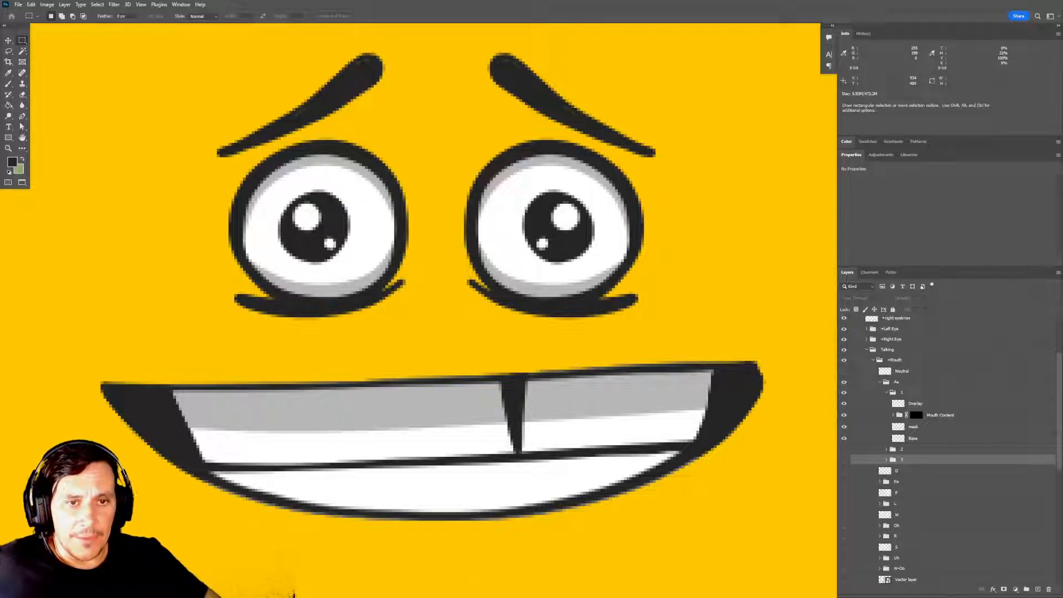
{"action": "left_click_drag", "start_coordinate": [590, 285], "coordinate": [553, 323]}
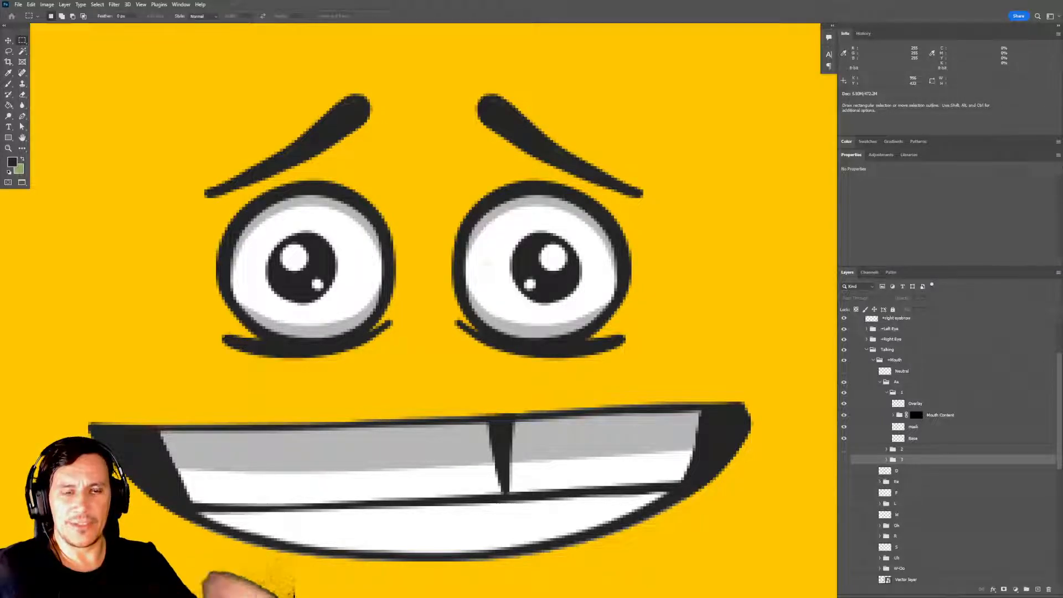
{"action": "left_click_drag", "start_coordinate": [514, 290], "coordinate": [528, 287]}
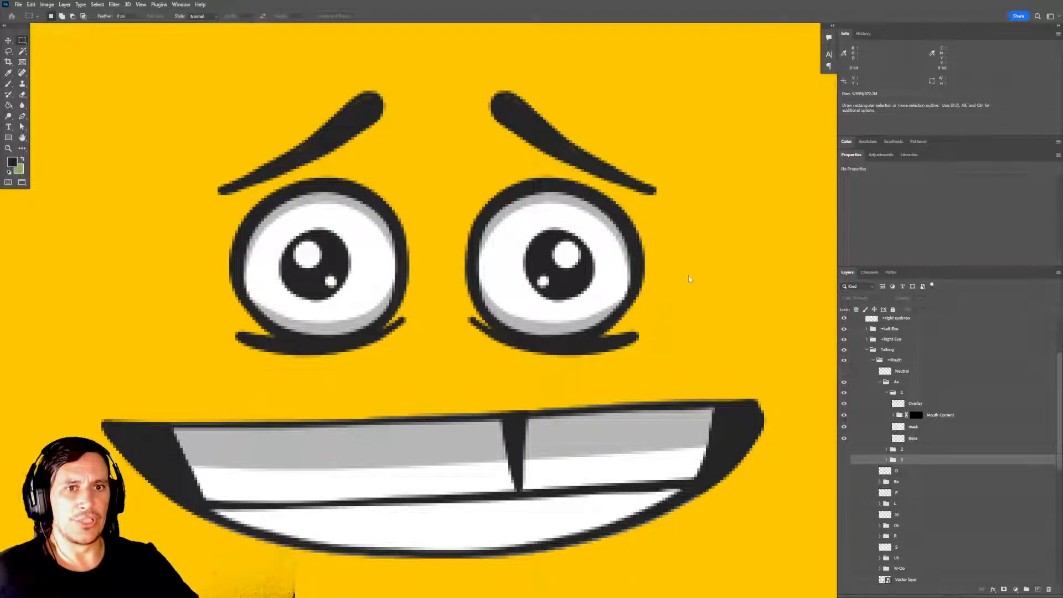
{"action": "left_click_drag", "start_coordinate": [686, 282], "coordinate": [667, 251]}
{"action": "left_click", "coordinate": [656, 302], "text": "alt"}
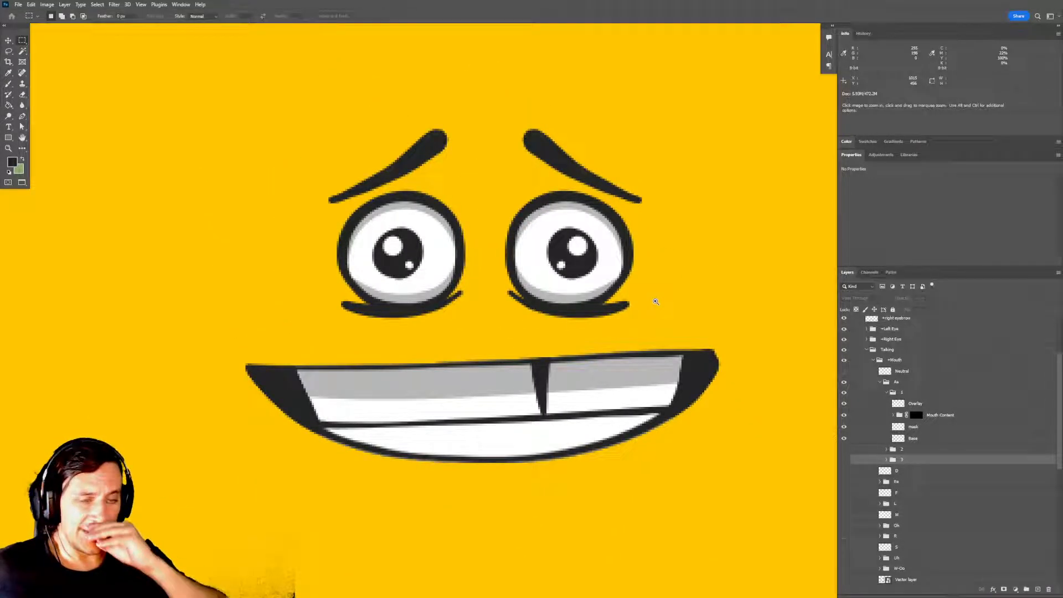
{"action": "left_click", "coordinate": [656, 302], "text": "alt"}
{"action": "left_click", "coordinate": [656, 301], "text": "alt"}
{"action": "left_click_drag", "start_coordinate": [672, 331], "coordinate": [607, 311]}
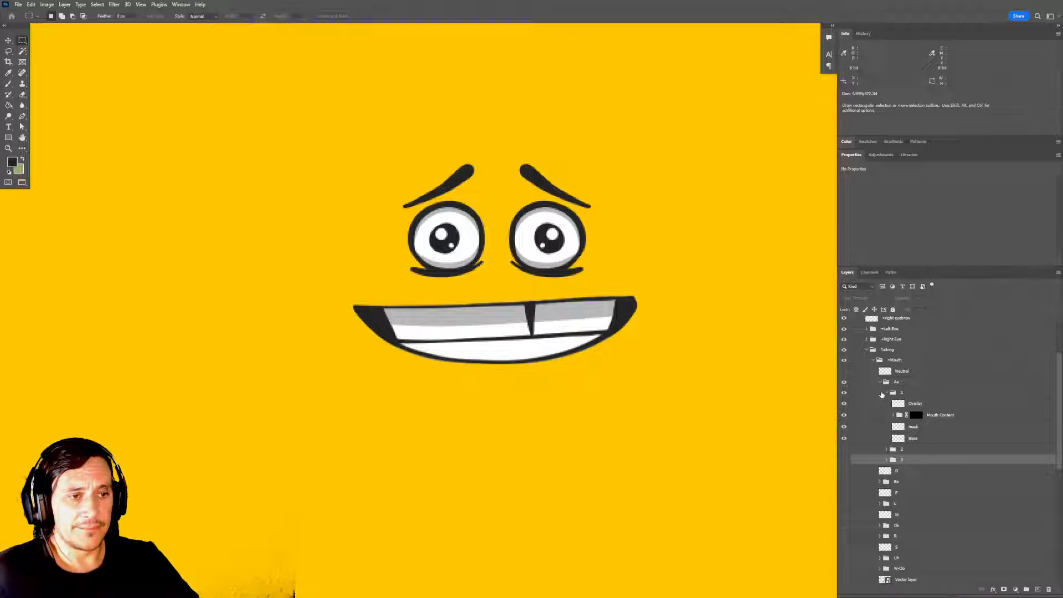
Collapse and hide the Aa mouth group, and show the D mouth layer in its place.
{"action": "left_click", "coordinate": [887, 392]}
{"action": "left_click", "coordinate": [843, 392]}
{"action": "left_click", "coordinate": [843, 392]}
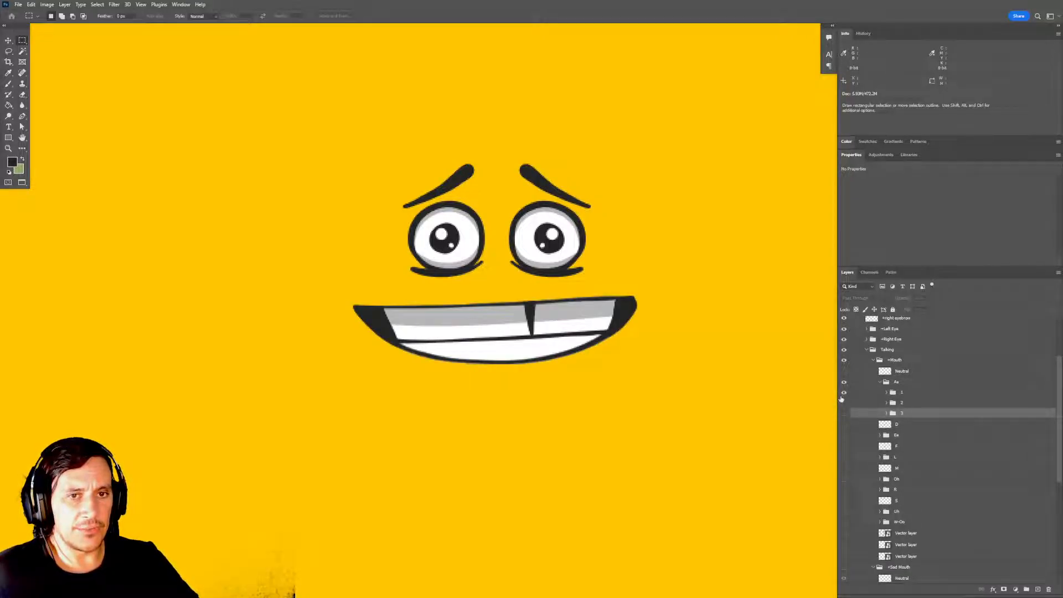
{"action": "scroll", "coordinate": [724, 368], "scroll_direction": "down", "scroll_amount": 1}
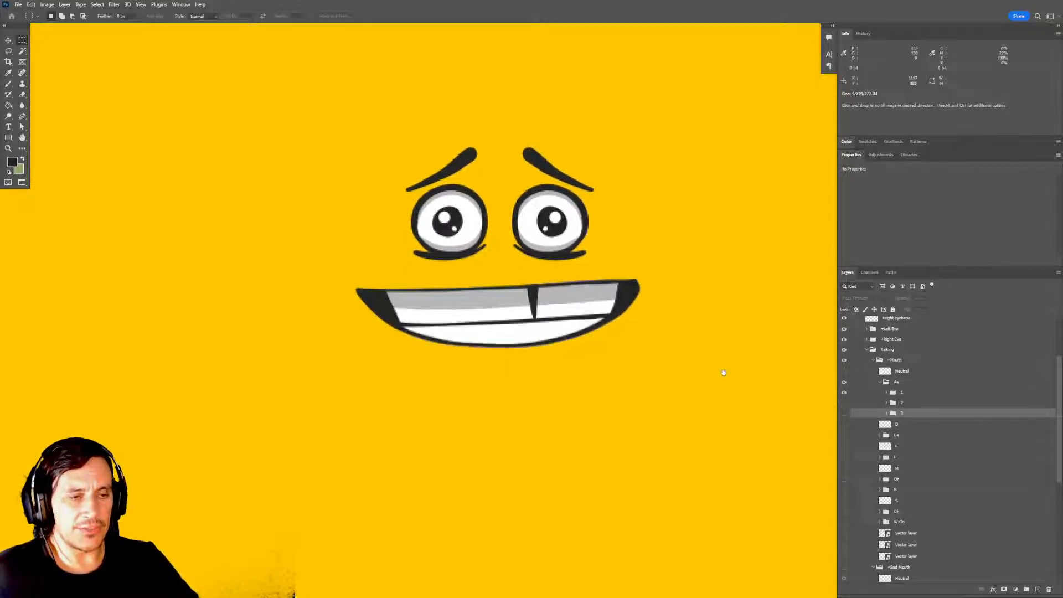
{"action": "left_click", "coordinate": [880, 383]}
{"action": "left_click", "coordinate": [844, 382]}
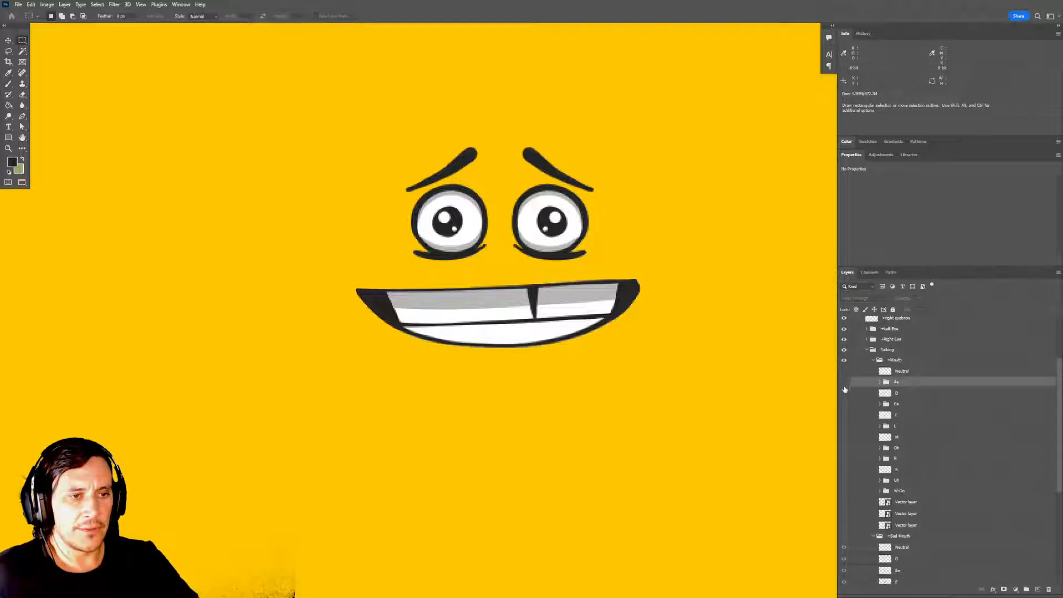
{"action": "left_click", "coordinate": [843, 393]}
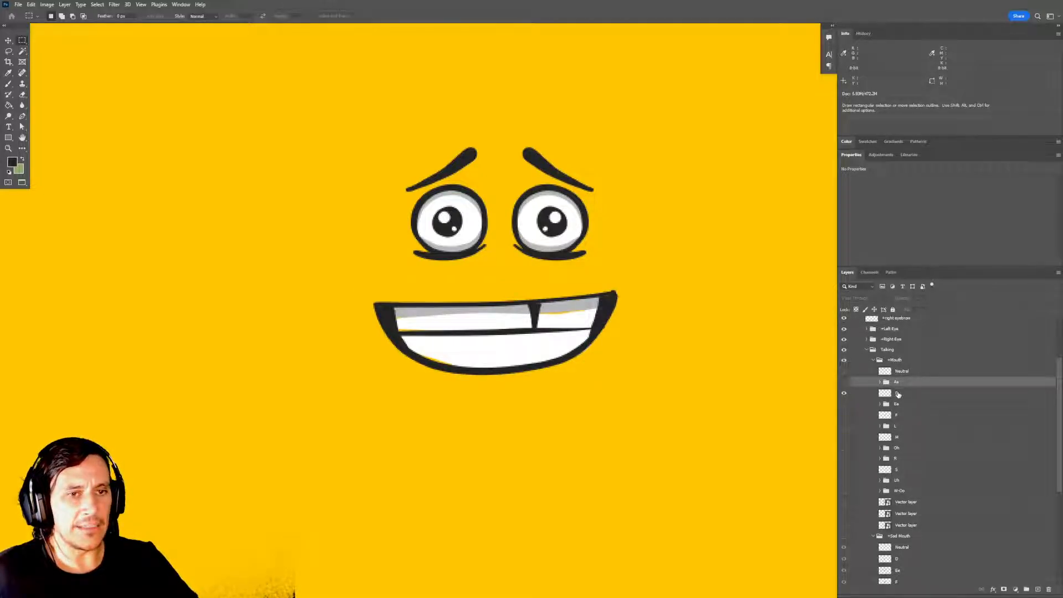
Compare the D mouth layer with the Aa mouth by switching their visibility on and off.
{"action": "left_click", "coordinate": [897, 393]}
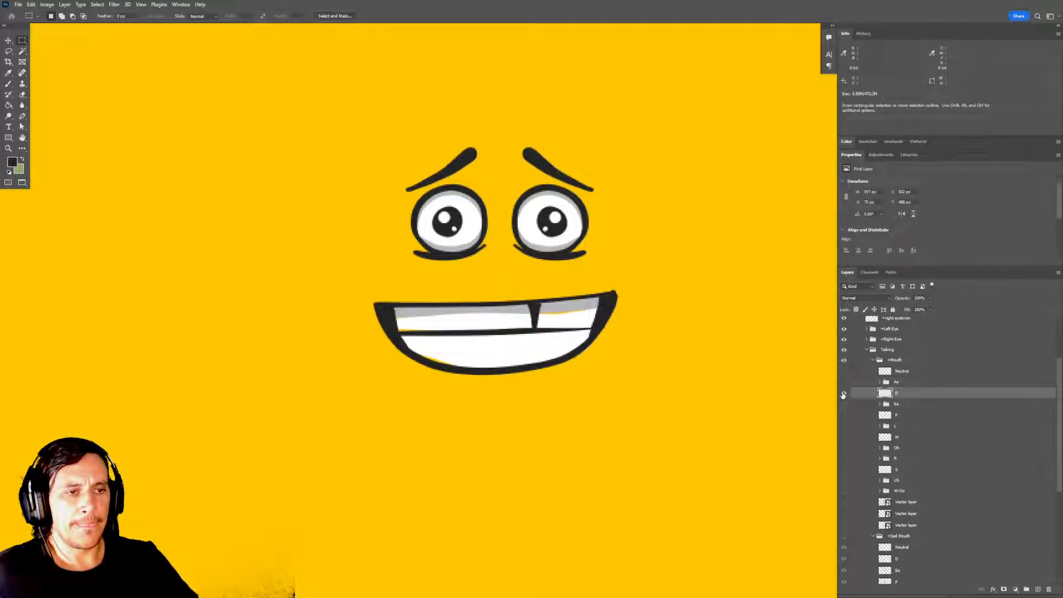
{"action": "left_click", "coordinate": [844, 393]}
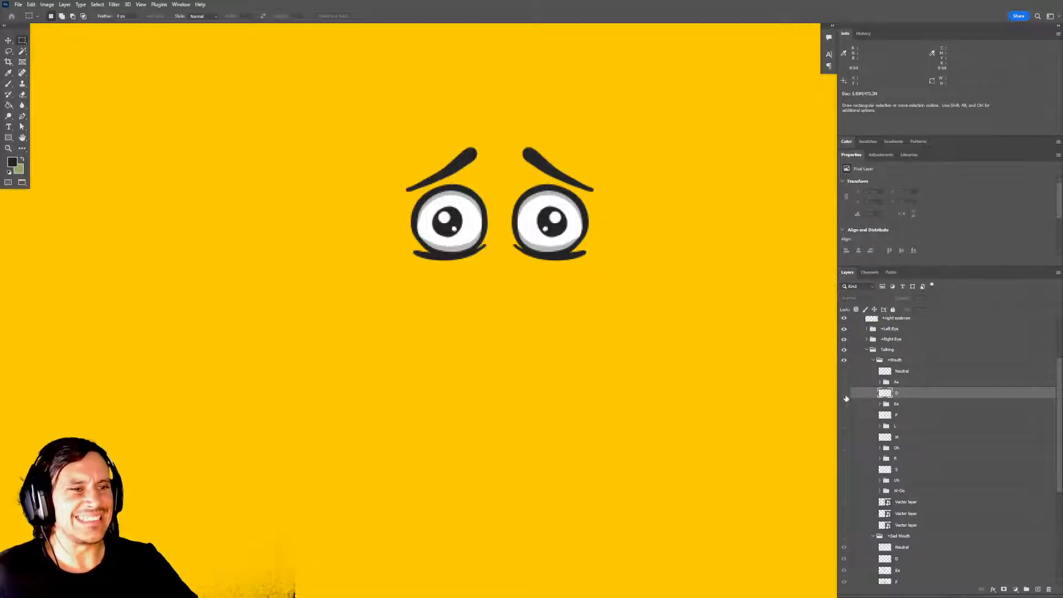
{"action": "left_click", "coordinate": [844, 394]}
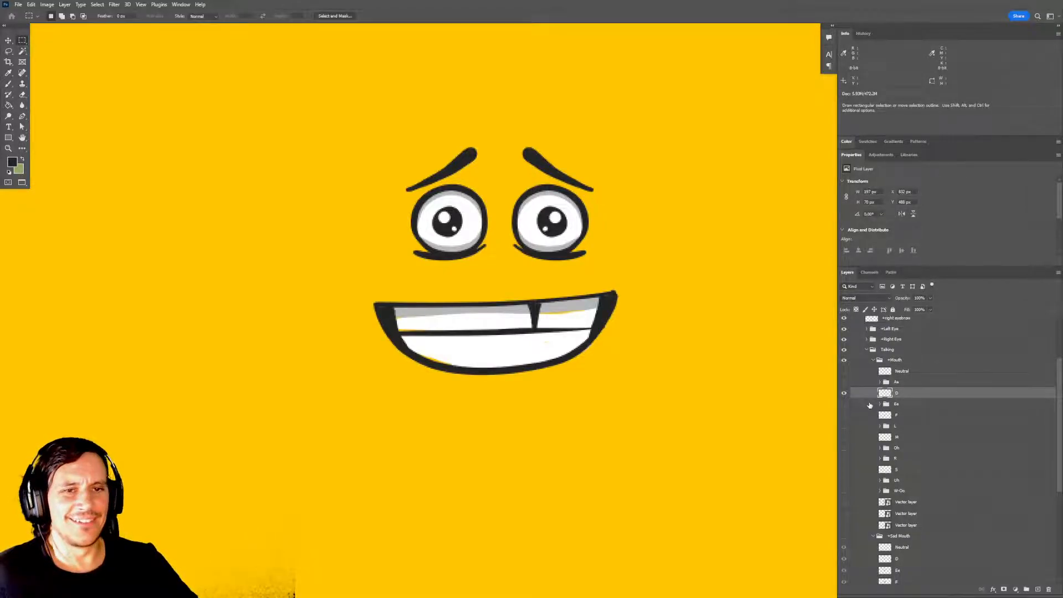
{"action": "left_click_drag", "start_coordinate": [801, 404], "coordinate": [802, 398]}
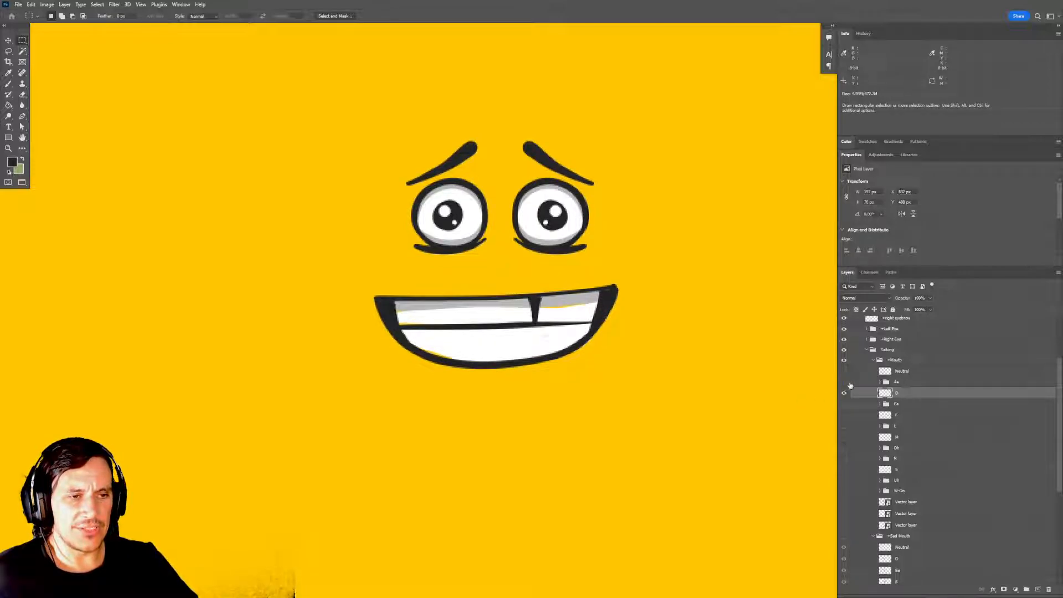
{"action": "left_click", "coordinate": [879, 382]}
{"action": "left_click", "coordinate": [845, 382]}
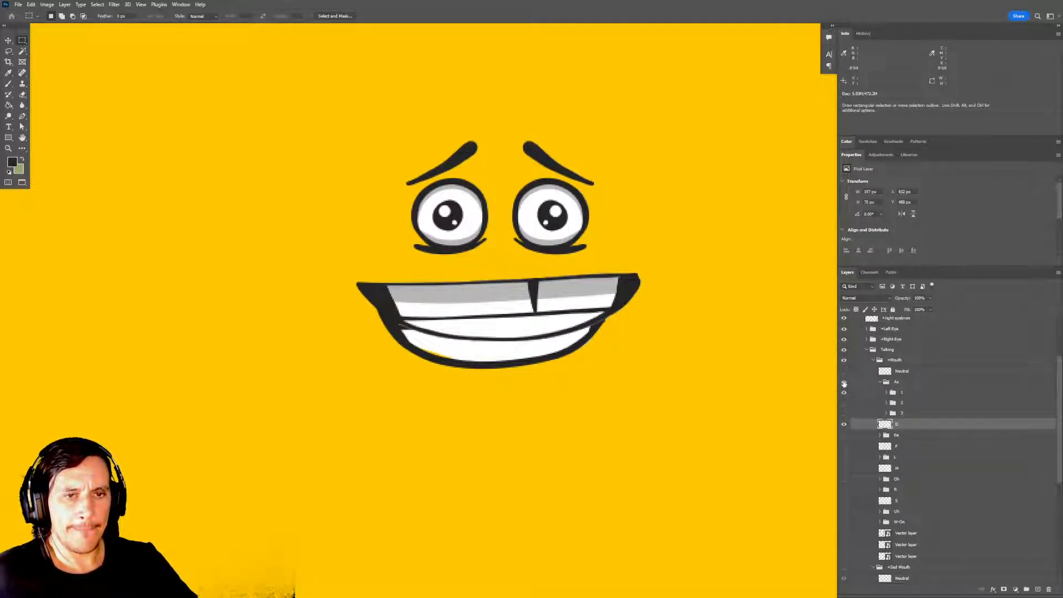
{"action": "left_click", "coordinate": [844, 382]}
{"action": "left_click", "coordinate": [880, 382]}
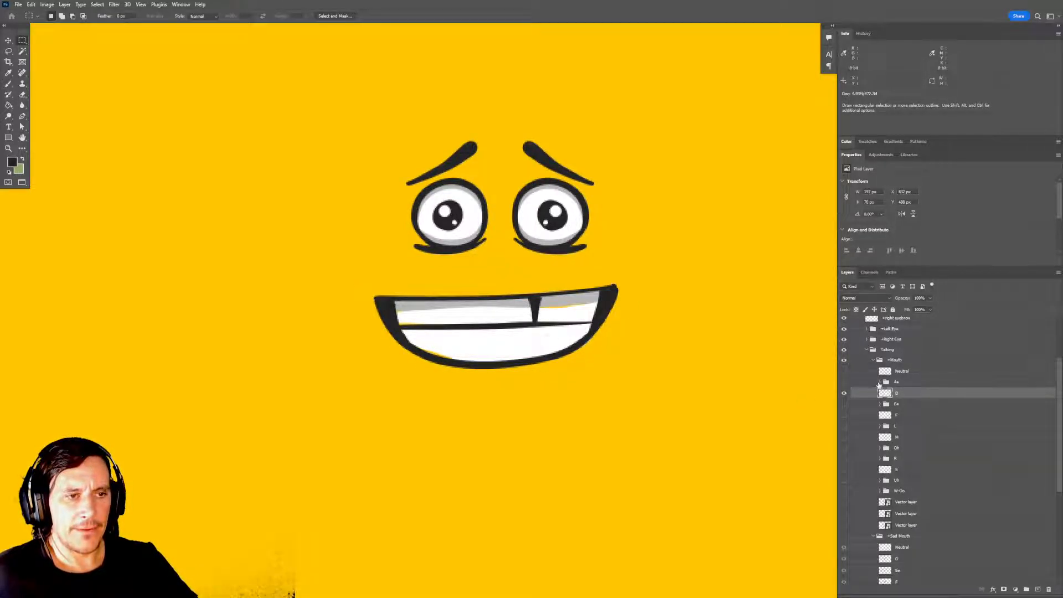
{"action": "left_click", "coordinate": [844, 383]}
{"action": "left_click", "coordinate": [844, 391]}
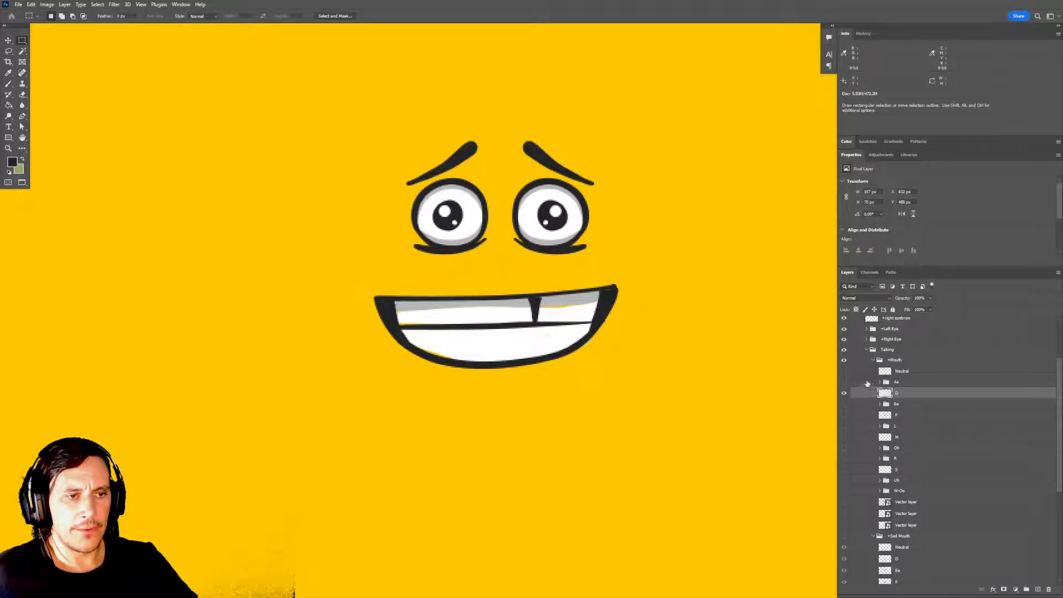
Show Layer 1 and the Vector layer with the mouth outlines drawn around the face.
{"action": "scroll", "coordinate": [888, 372], "scroll_direction": "up", "scroll_amount": 3}
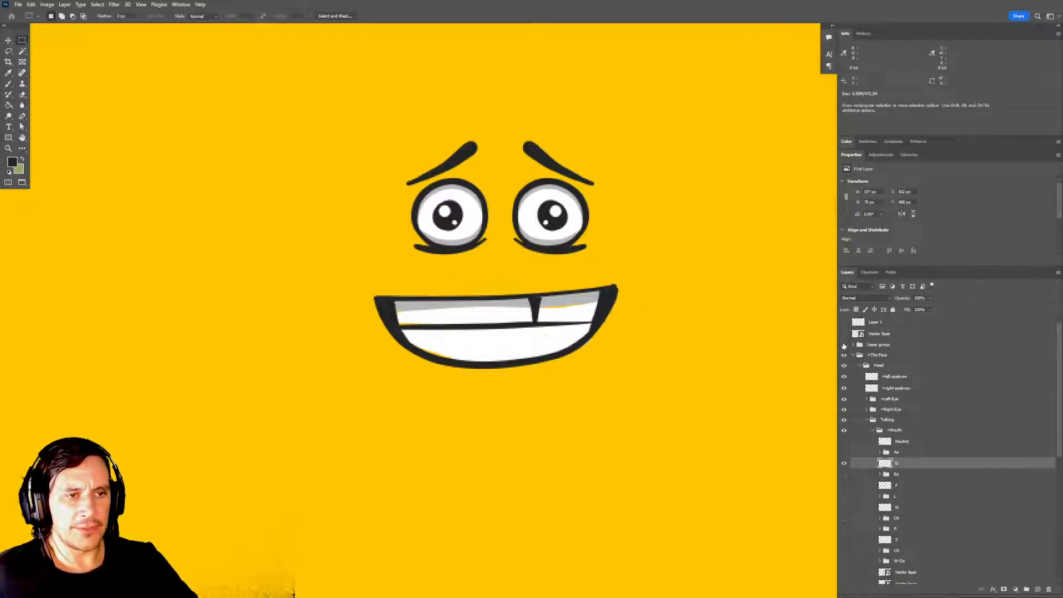
{"action": "left_click", "coordinate": [843, 333]}
{"action": "left_click_drag", "start_coordinate": [674, 349], "coordinate": [784, 406]}
{"action": "left_click", "coordinate": [887, 336]}
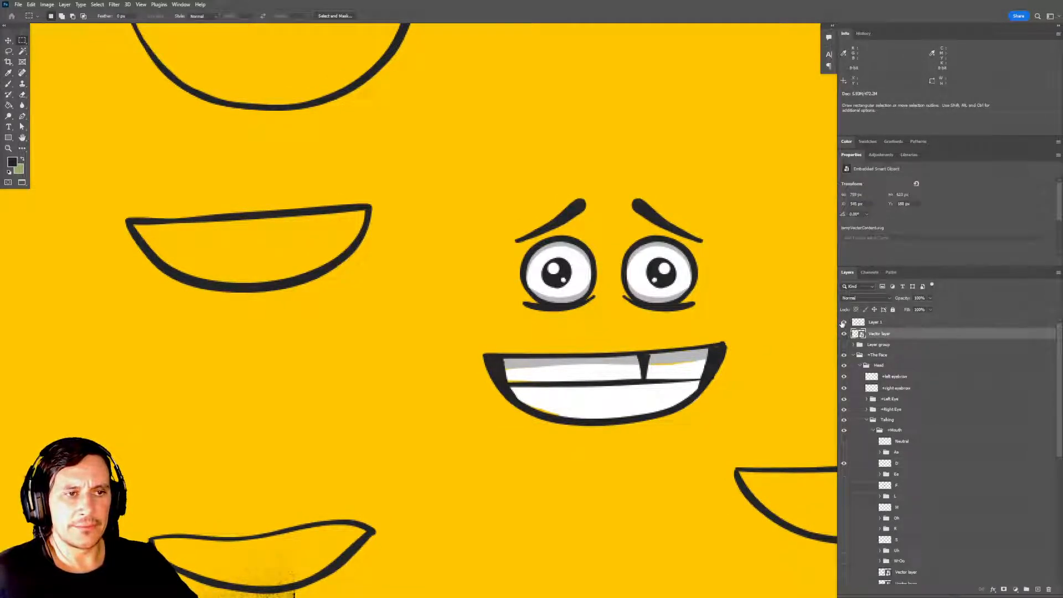
{"action": "left_click_drag", "start_coordinate": [689, 287], "coordinate": [698, 422]}
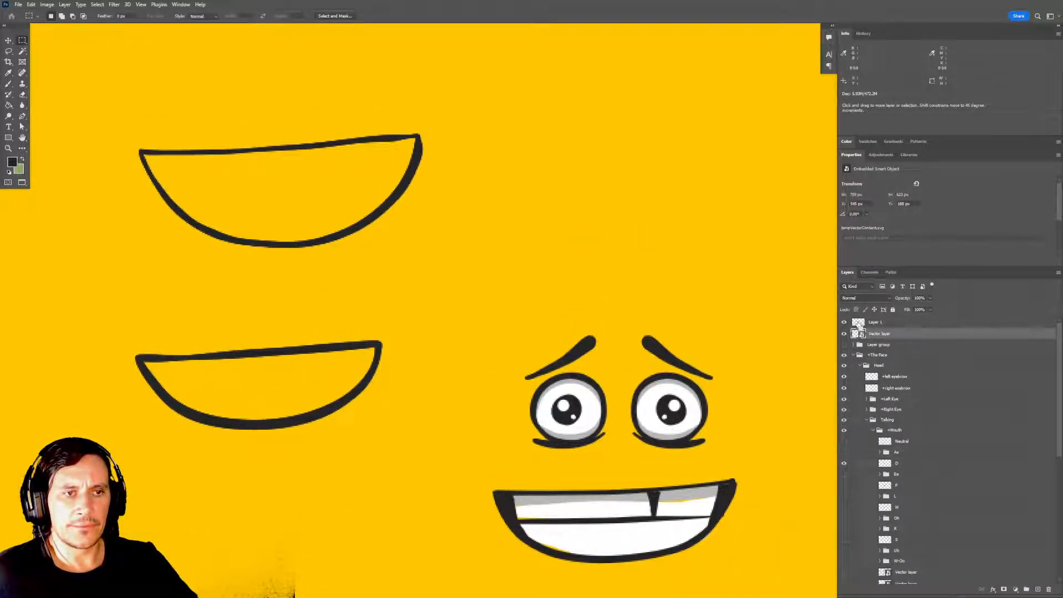
{"action": "left_click", "coordinate": [857, 334], "text": "ctrl"}
{"action": "key", "text": "ctrl+d"}
{"action": "left_click_drag", "start_coordinate": [608, 317], "coordinate": [626, 260]}
Copy the mouth outline beside the face from Layer 1 onto its own layer and place it directly above D in the Mouth group.
{"action": "left_click", "coordinate": [884, 323]}
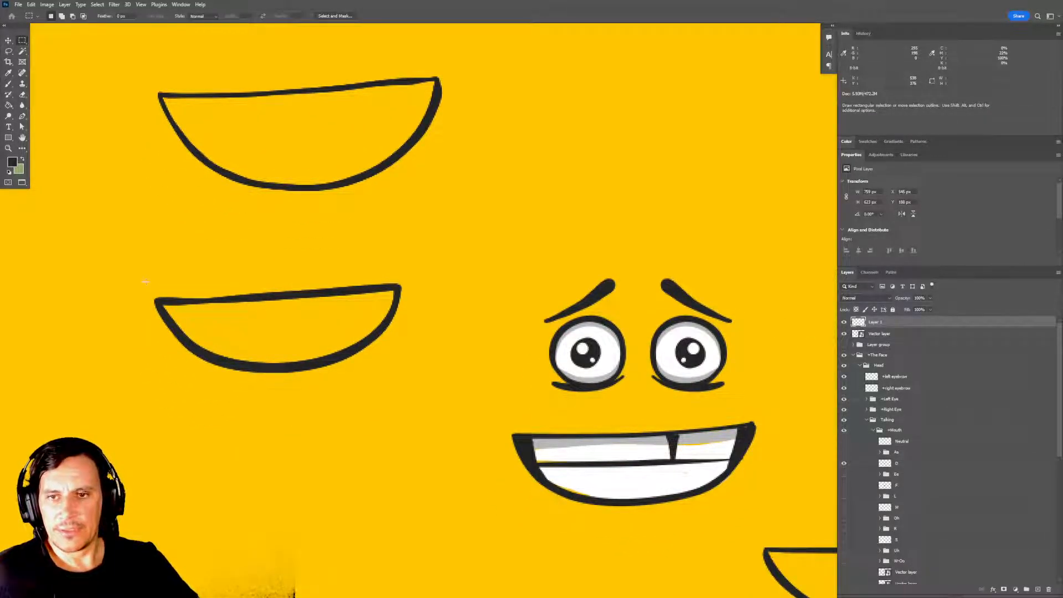
{"action": "left_click_drag", "start_coordinate": [130, 272], "coordinate": [430, 408]}
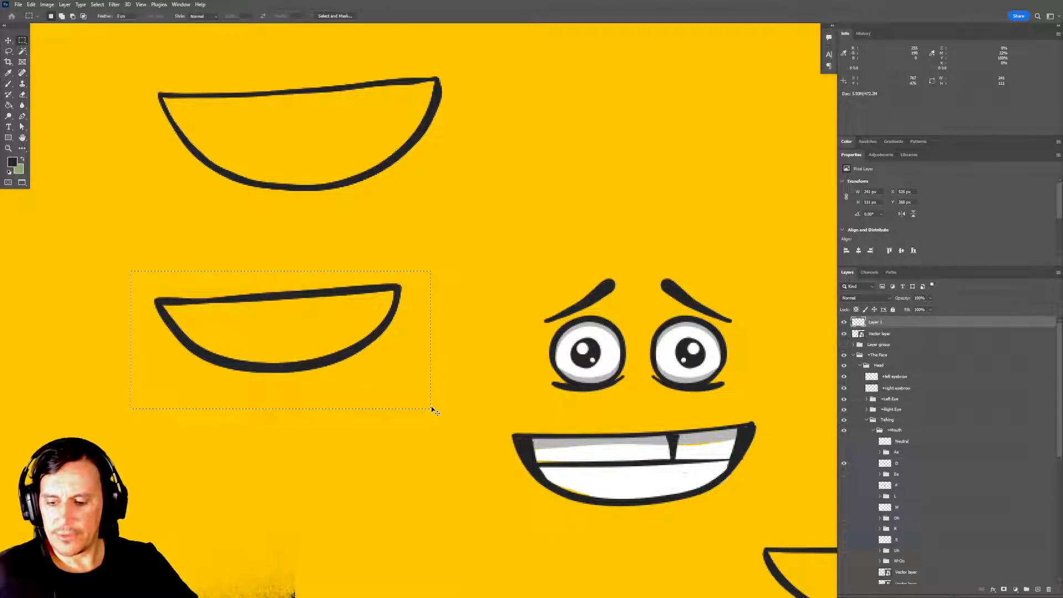
{"action": "key", "text": "ctrl+v"}
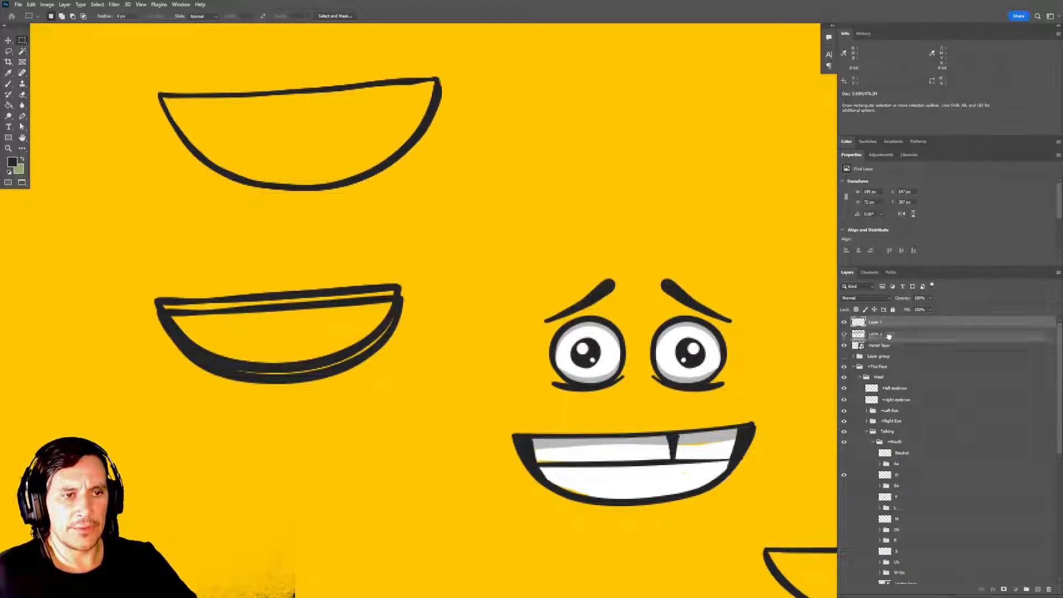
{"action": "left_click_drag", "start_coordinate": [888, 336], "coordinate": [908, 468]}
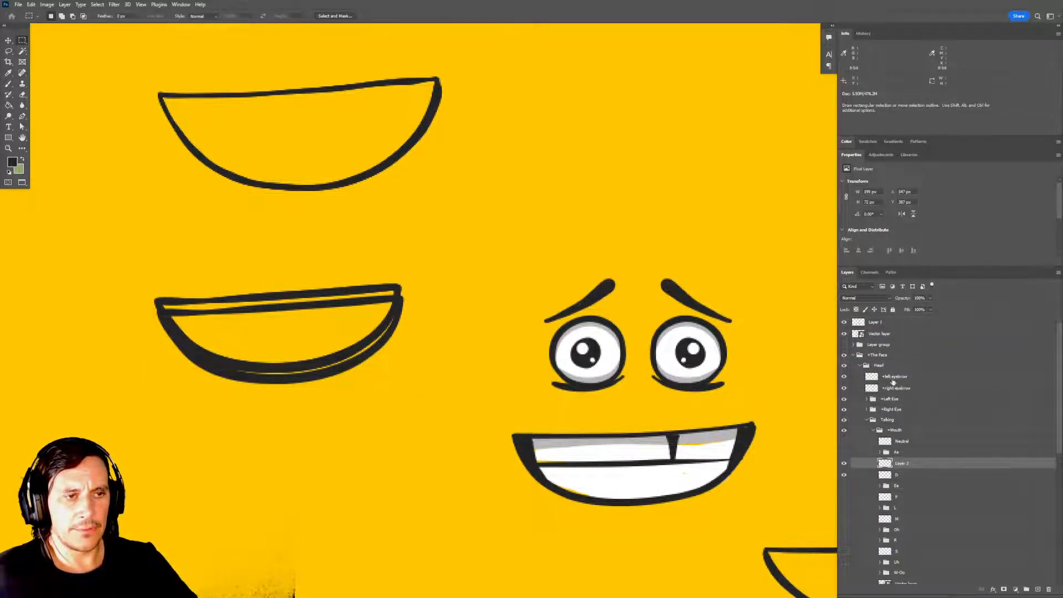
Hide Layer 1 and the Vector layer, and move the copied outline over the D mouth so that their shapes line up.
{"action": "left_click_drag", "start_coordinate": [844, 322], "coordinate": [843, 334]}
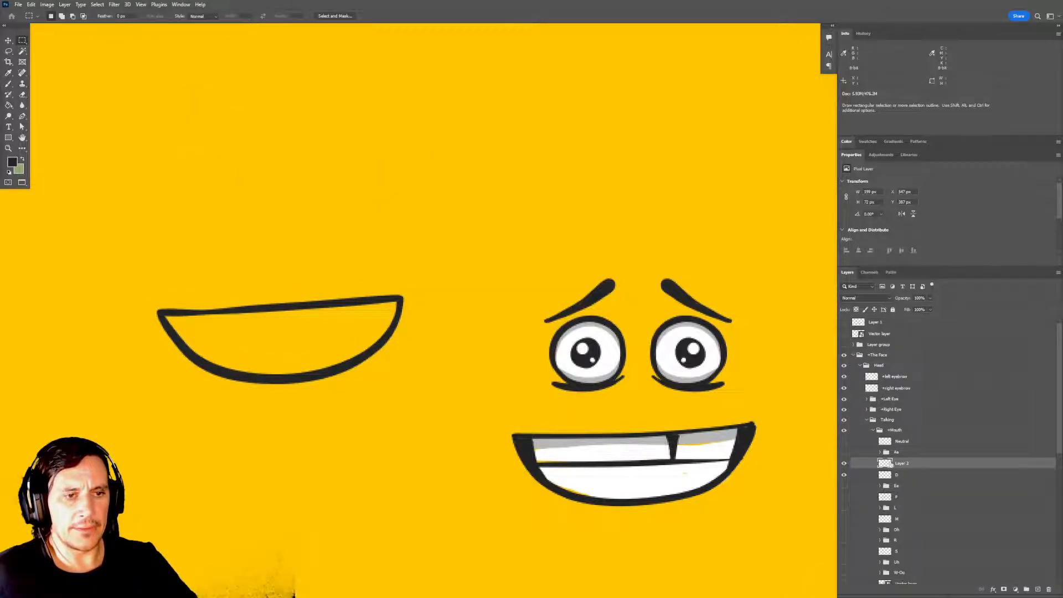
{"action": "key", "text": "v"}
{"action": "left_click_drag", "start_coordinate": [394, 373], "coordinate": [604, 484]}
{"action": "left_click_drag", "start_coordinate": [604, 484], "coordinate": [516, 400]}
{"action": "left_click_drag", "start_coordinate": [455, 414], "coordinate": [592, 429]}
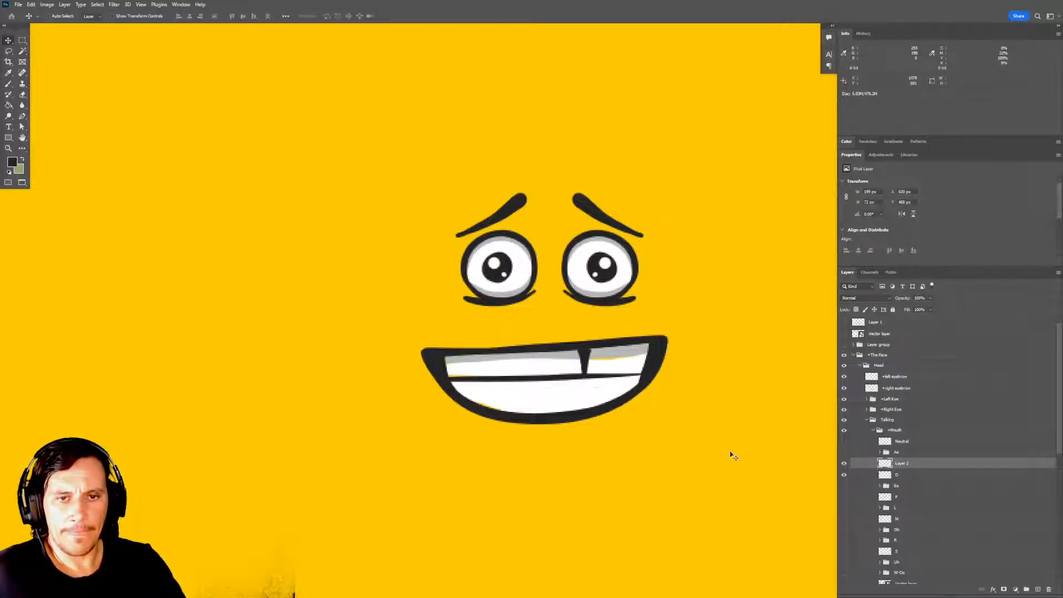
{"action": "left_click", "coordinate": [844, 474]}
{"action": "left_click", "coordinate": [843, 474]}
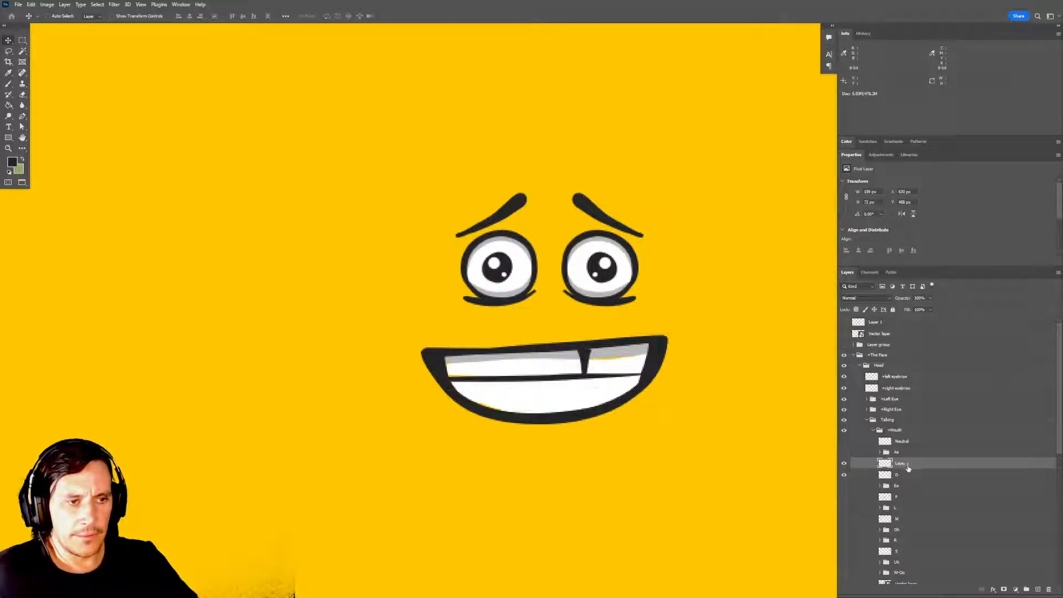
Set the opacity of the D mouth layer to 20% as a faint guide under the outline.
{"action": "left_click", "coordinate": [636, 413], "text": "ctrl"}
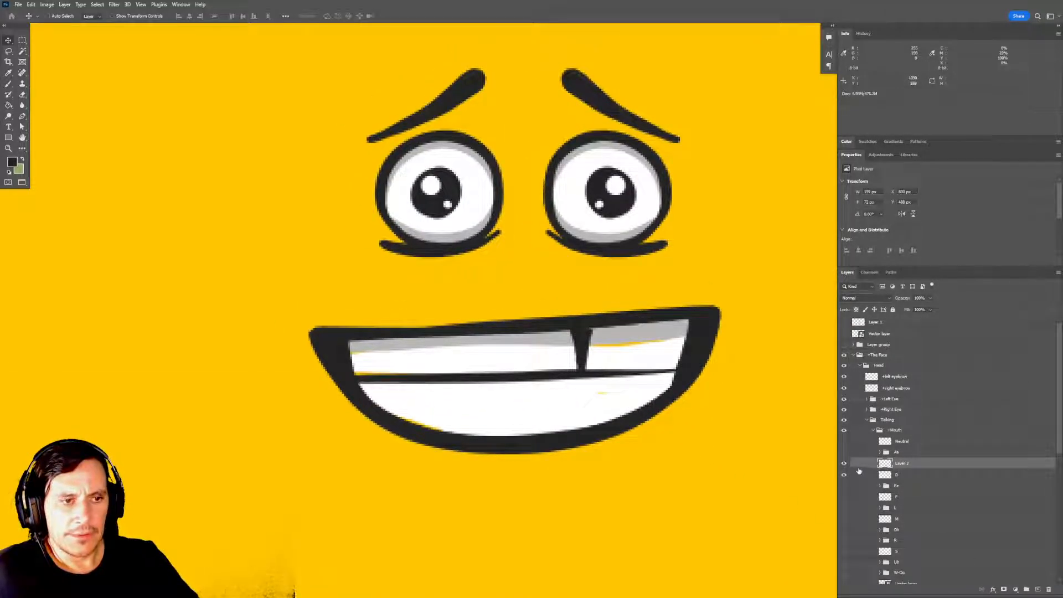
{"action": "left_click", "coordinate": [901, 476]}
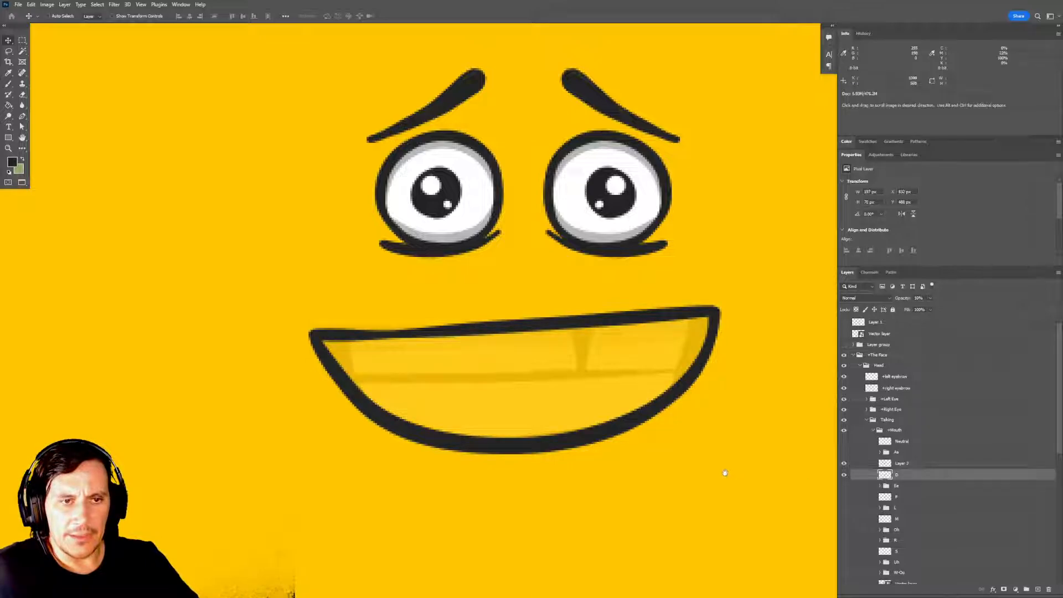
{"action": "left_click_drag", "start_coordinate": [726, 475], "coordinate": [761, 451]}
{"action": "key", "text": "2"}
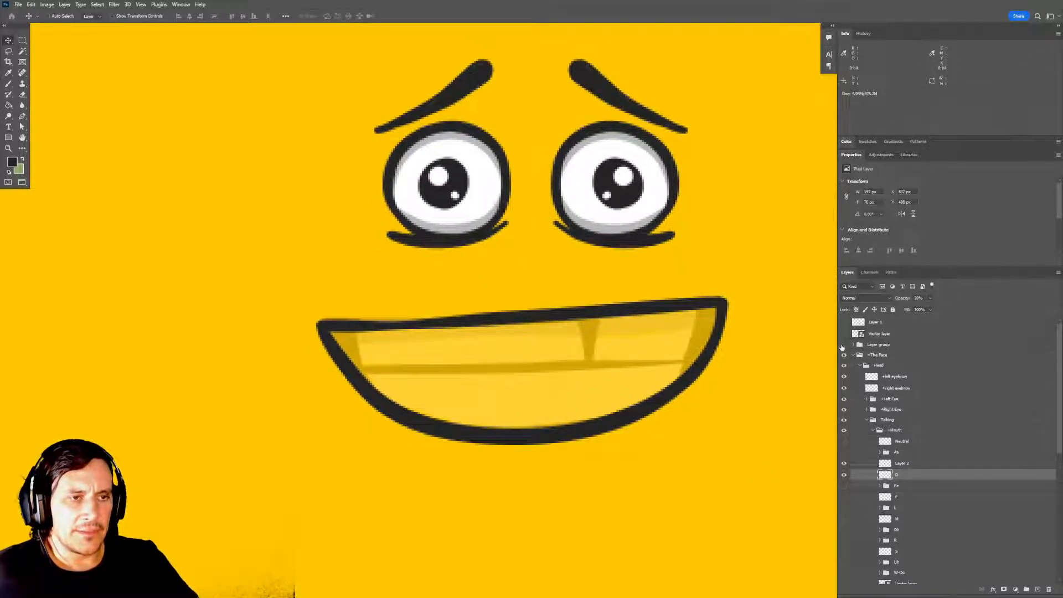
{"action": "left_click", "coordinate": [867, 347]}
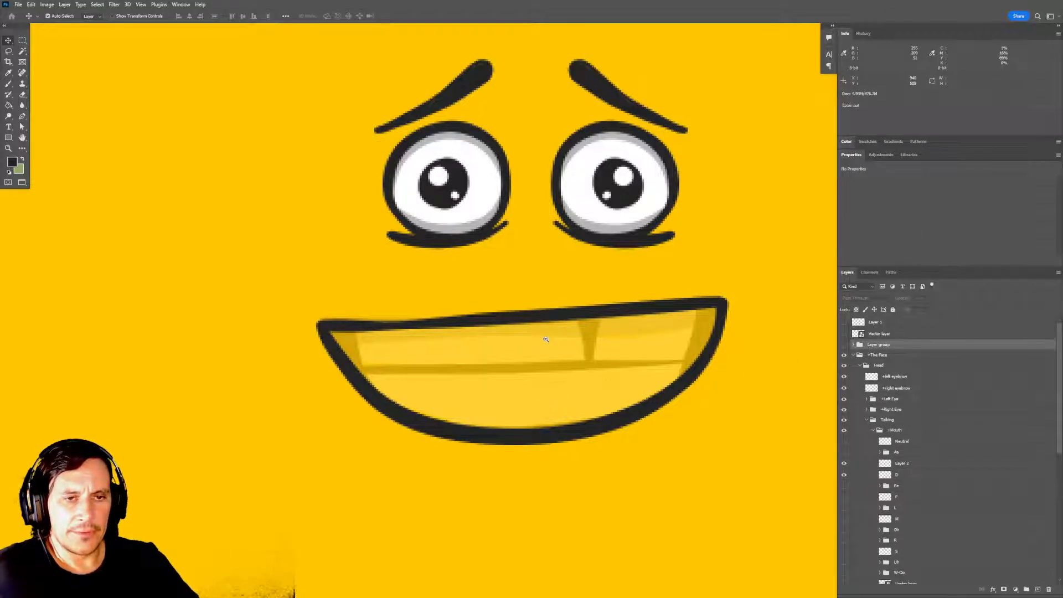
{"action": "scroll", "coordinate": [546, 338], "scroll_direction": "down", "scroll_amount": 3}
{"action": "left_click_drag", "start_coordinate": [534, 328], "coordinate": [588, 363]}
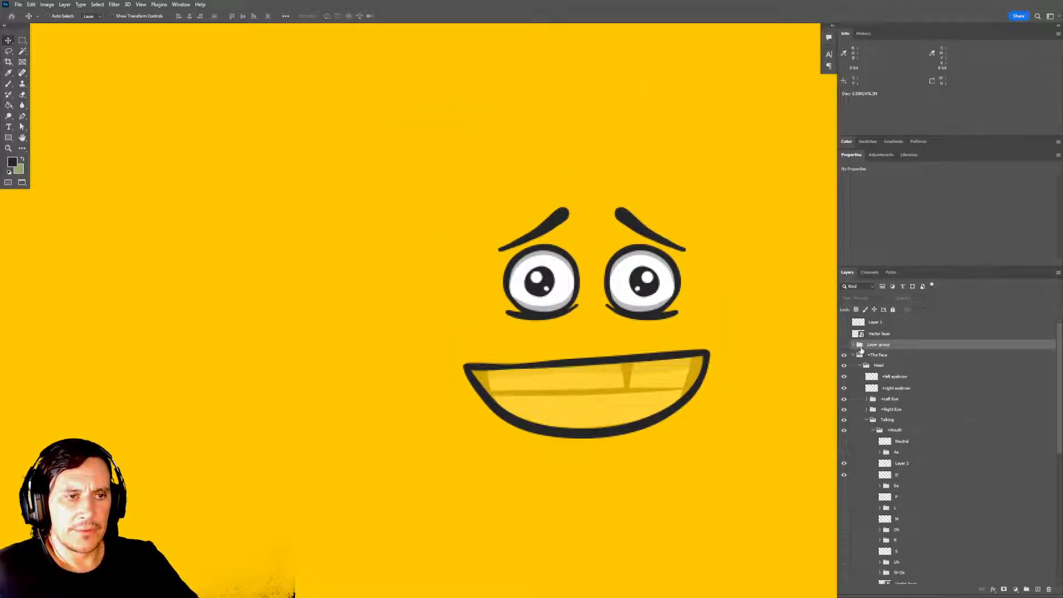
{"action": "key", "text": "ctrl+j"}
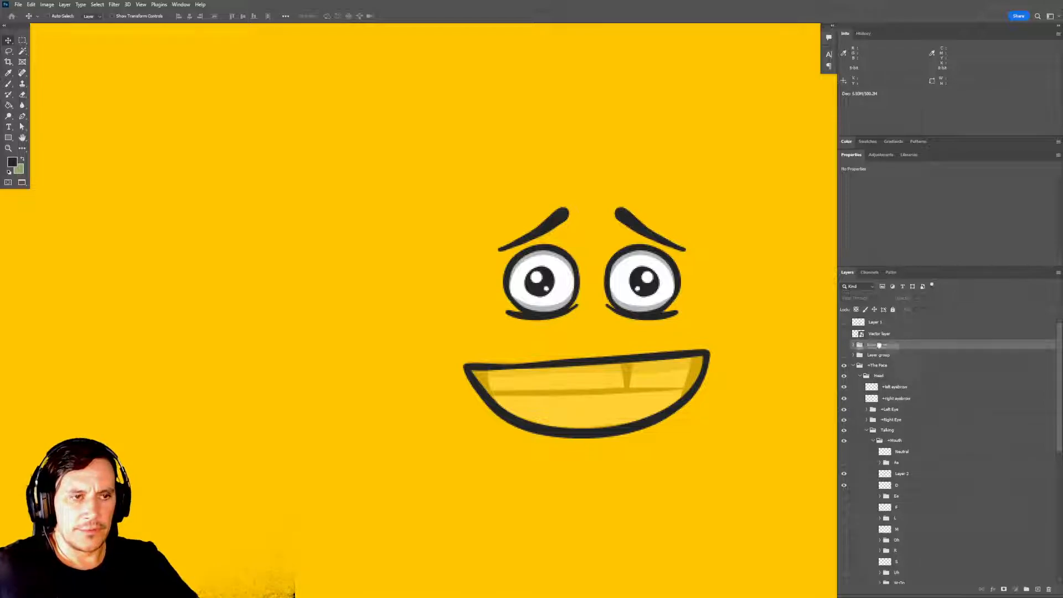
{"action": "mouse_move", "coordinate": [874, 345]}
{"action": "left_mouse_down"}
{"action": "mouse_move", "coordinate": [925, 427]}
{"action": "mouse_move", "coordinate": [892, 347]}
{"action": "left_mouse_up"}
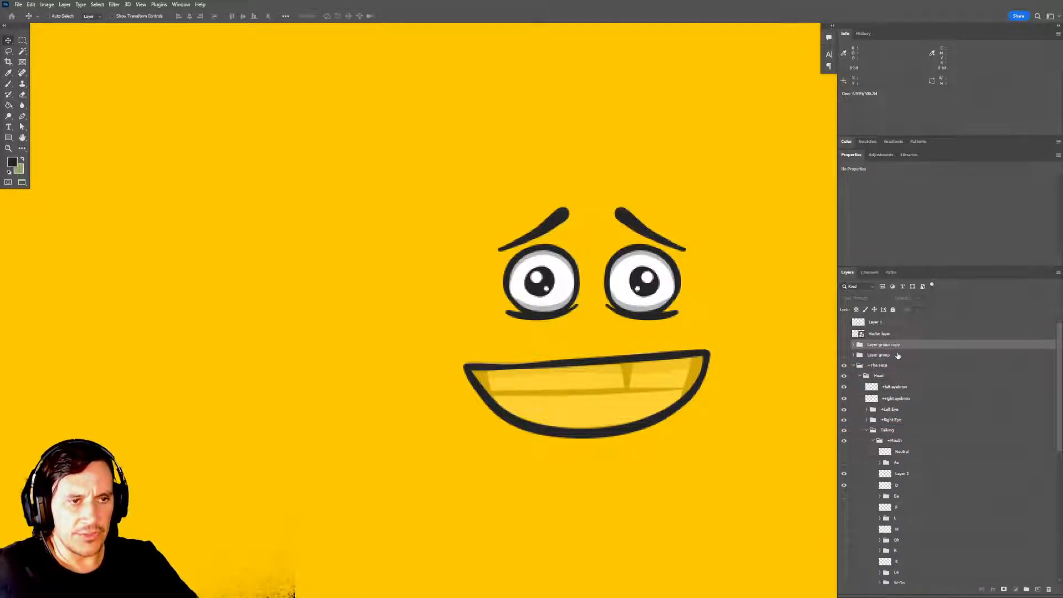
{"action": "key", "text": "ctrl+z"}
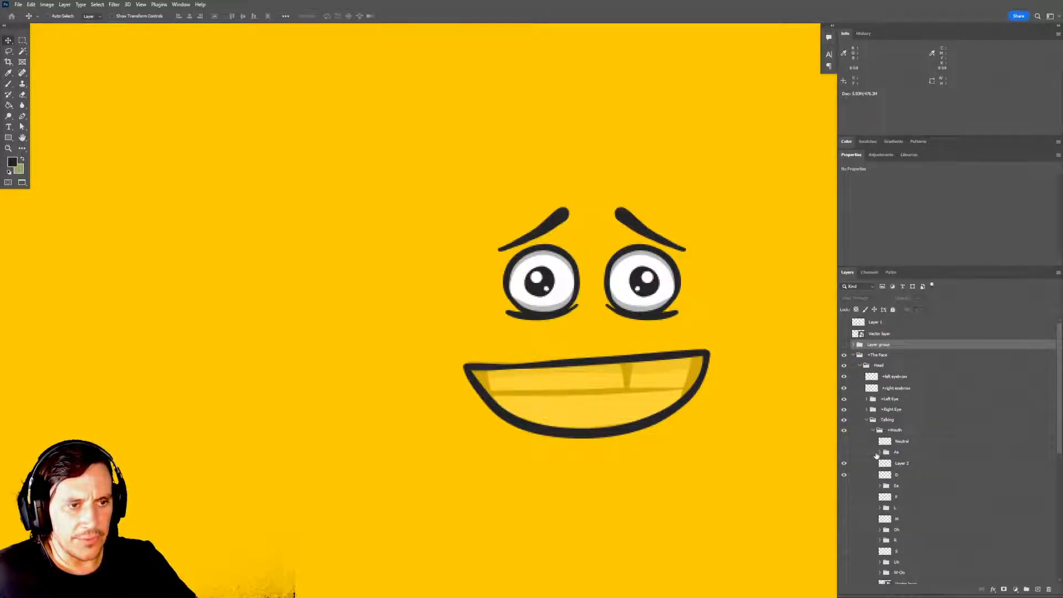
Duplicate the Mouth Content group inside group 3 of the Aa mouth.
{"action": "left_click", "coordinate": [880, 452]}
{"action": "scroll", "coordinate": [906, 419], "scroll_direction": "down", "scroll_amount": 3}
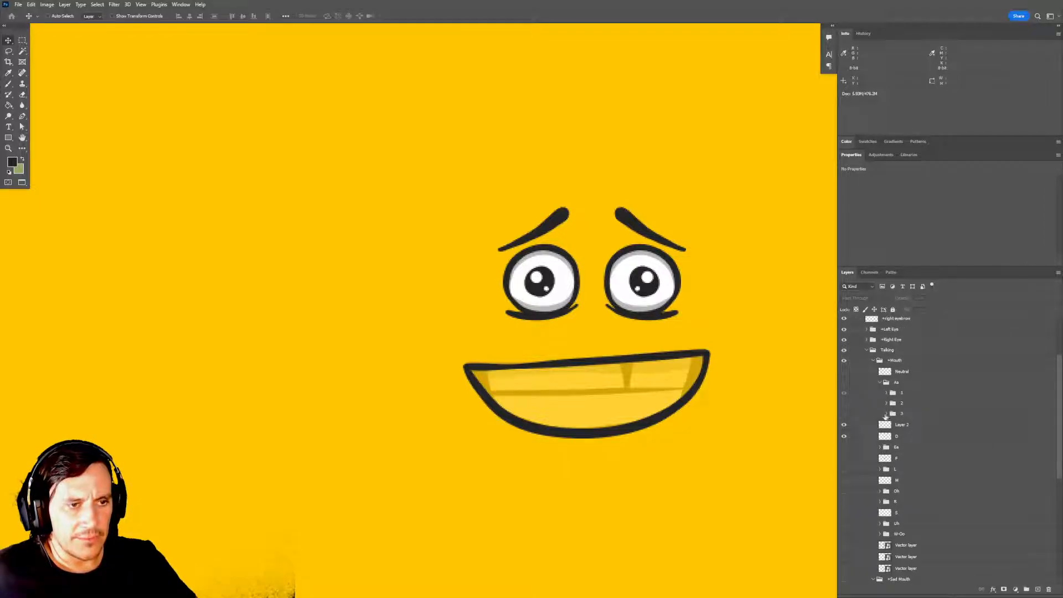
{"action": "left_click", "coordinate": [887, 414]}
{"action": "left_click", "coordinate": [957, 441]}
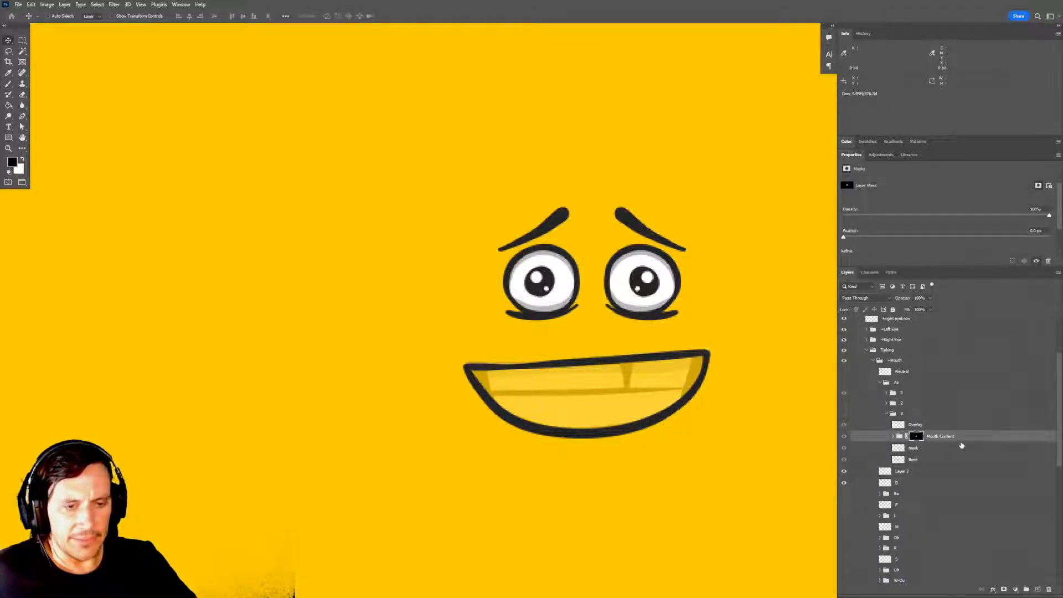
{"action": "key", "text": "ctrl+j"}
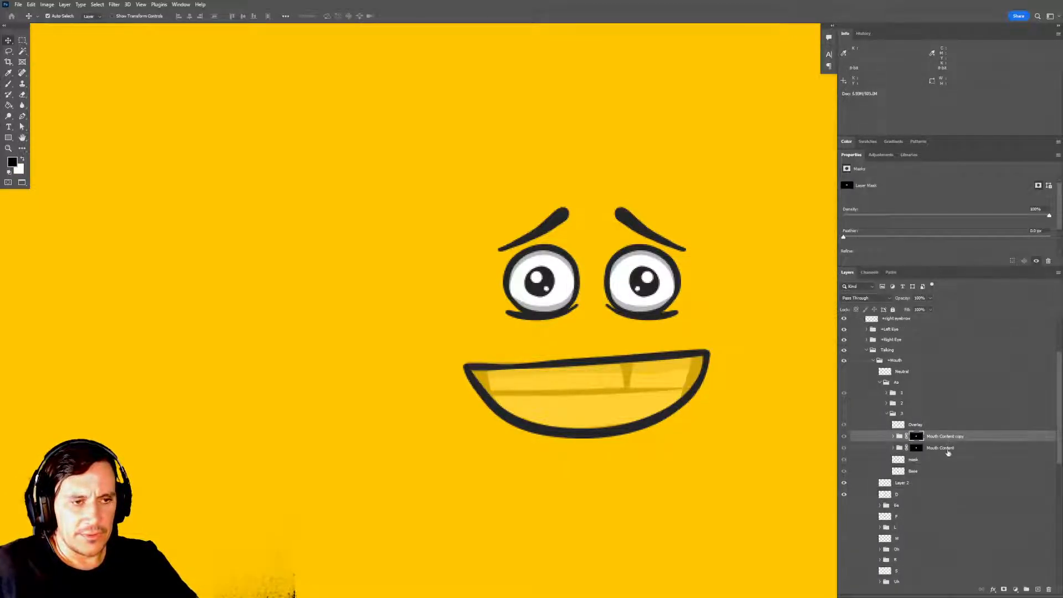
Undo the last duplication and copy the Mouth Content group from group 3 of the Aa mouth to directly below Layer 2.
{"action": "key", "text": "ctrl+z"}
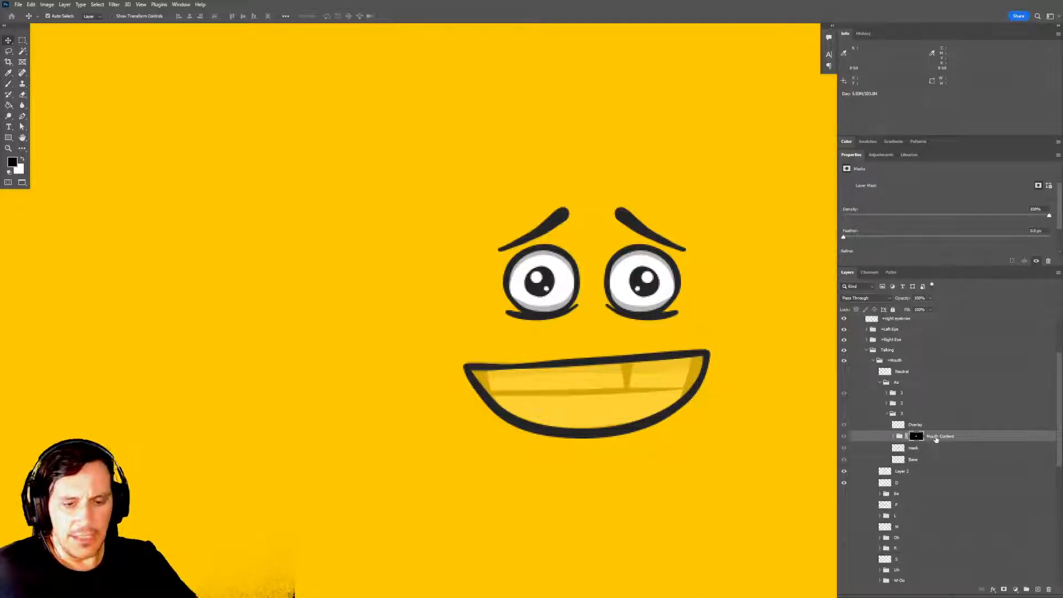
{"action": "left_click_drag", "start_coordinate": [936, 439], "coordinate": [938, 499]}
{"action": "left_click", "coordinate": [945, 440]}
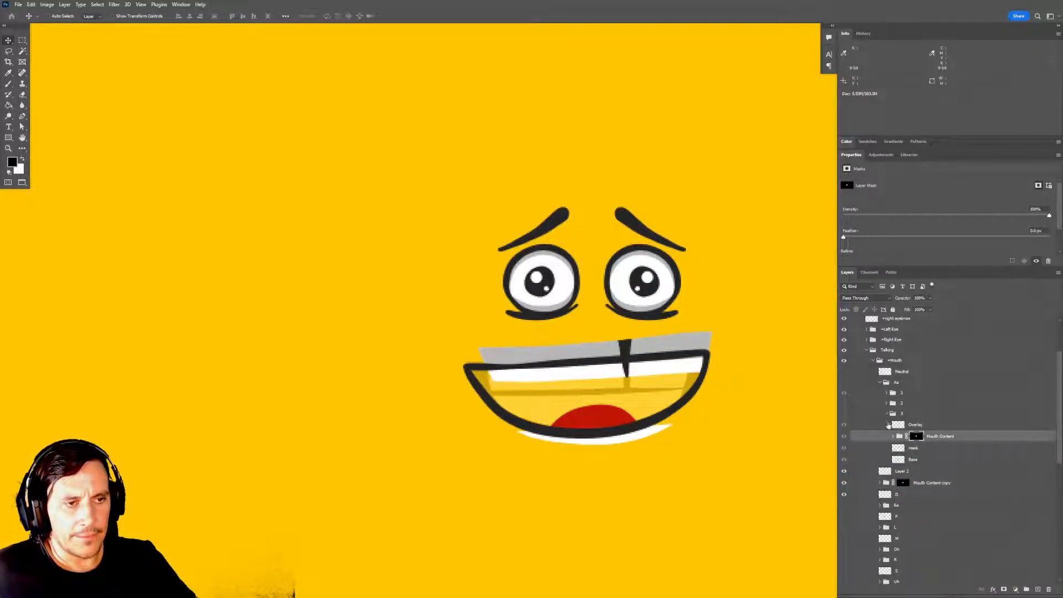
{"action": "left_click", "coordinate": [887, 413]}
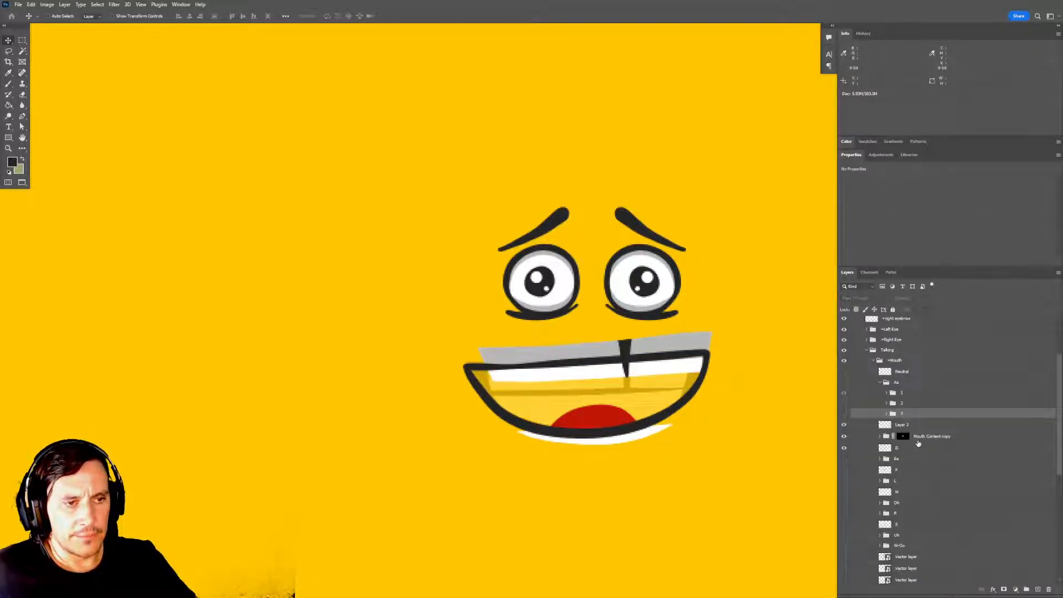
Group Layer 2 and the Mouth Content copy together, name the group D, and expand it.
{"action": "left_click", "coordinate": [925, 438]}
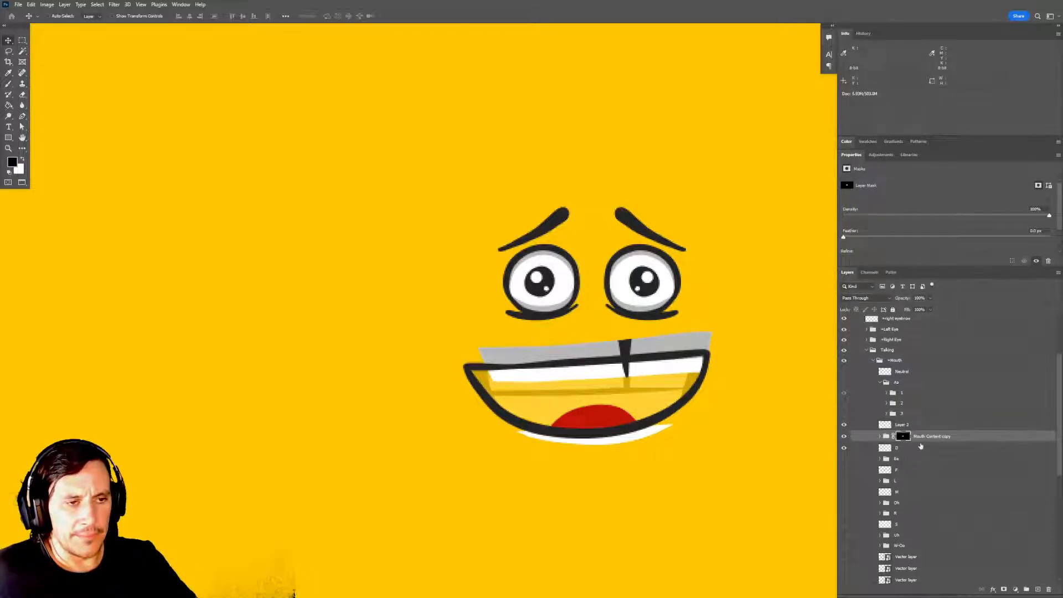
{"action": "left_click", "coordinate": [921, 446]}
{"action": "left_click", "coordinate": [918, 436]}
{"action": "left_click", "coordinate": [916, 426]}
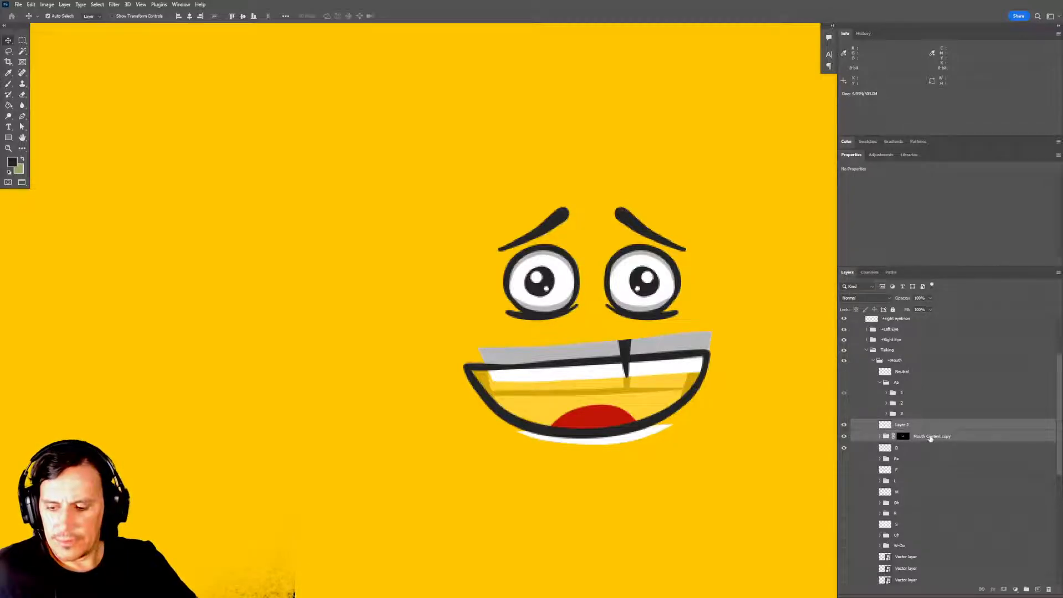
{"action": "key", "text": "ctrl+g"}
{"action": "double_click", "coordinate": [901, 425]}
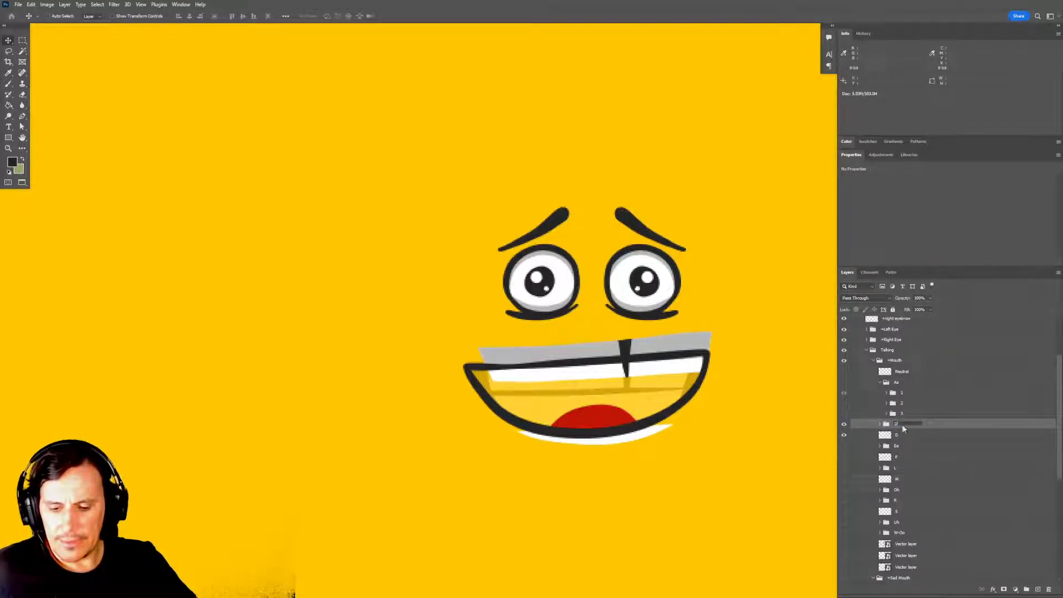
{"action": "type", "text": "D"}
{"action": "key", "text": "Return"}
{"action": "left_click", "coordinate": [880, 424]}
{"action": "scroll", "coordinate": [906, 458], "scroll_direction": "down", "scroll_amount": 1}
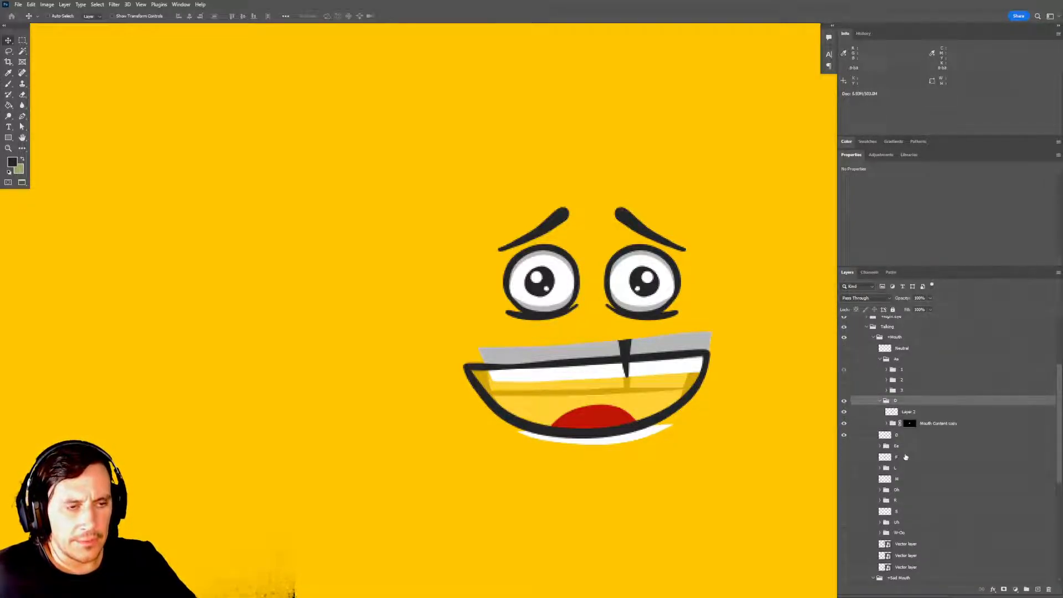
Delete the layer mask from the top shadow layer inside the Mouth Content copy group.
{"action": "left_click", "coordinate": [844, 435]}
{"action": "left_click", "coordinate": [844, 435]}
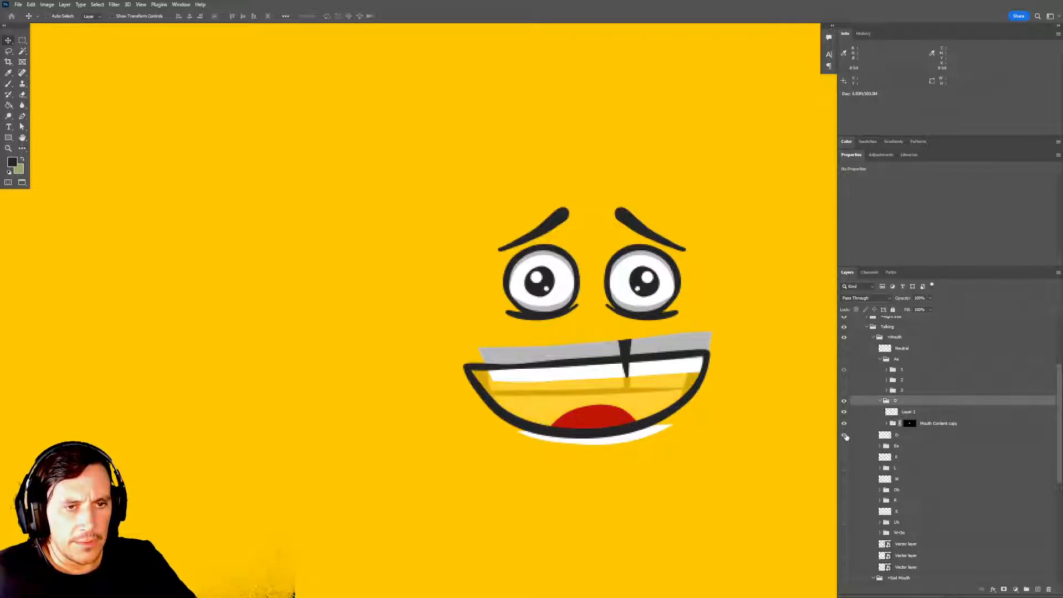
{"action": "left_click_drag", "start_coordinate": [692, 439], "coordinate": [702, 420]}
{"action": "left_click_drag", "start_coordinate": [582, 384], "coordinate": [653, 378]}
{"action": "left_click_drag", "start_coordinate": [653, 378], "coordinate": [590, 386]}
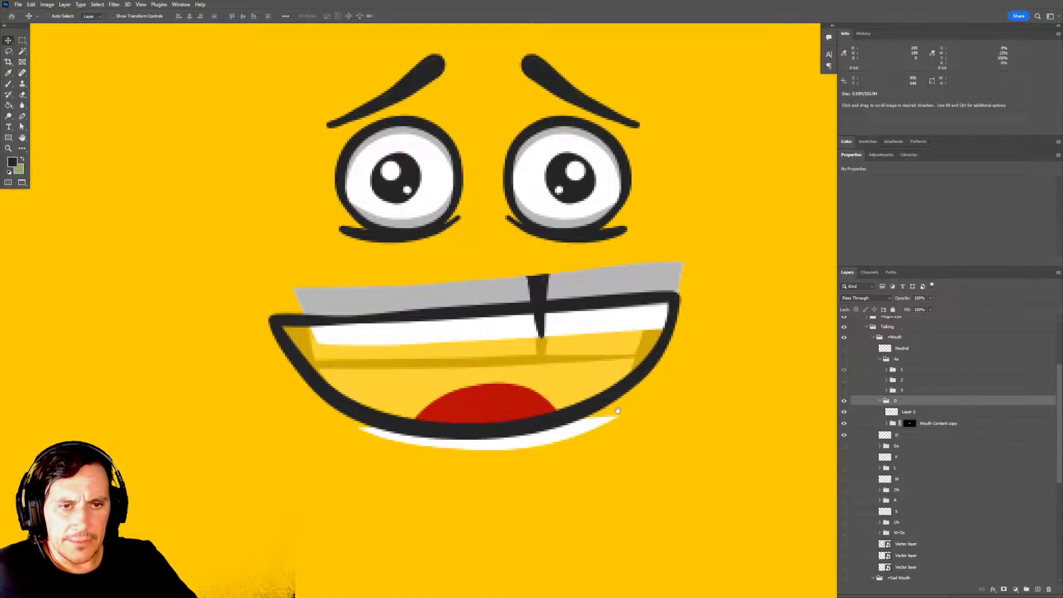
{"action": "left_click_drag", "start_coordinate": [734, 416], "coordinate": [734, 427]}
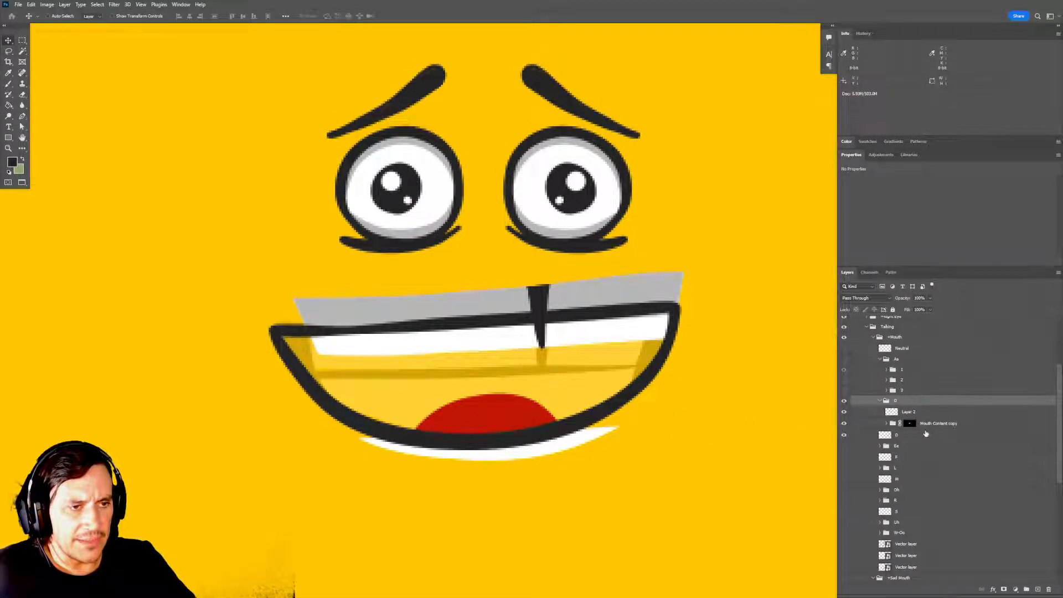
{"action": "left_click", "coordinate": [926, 424]}
{"action": "left_click", "coordinate": [886, 424]}
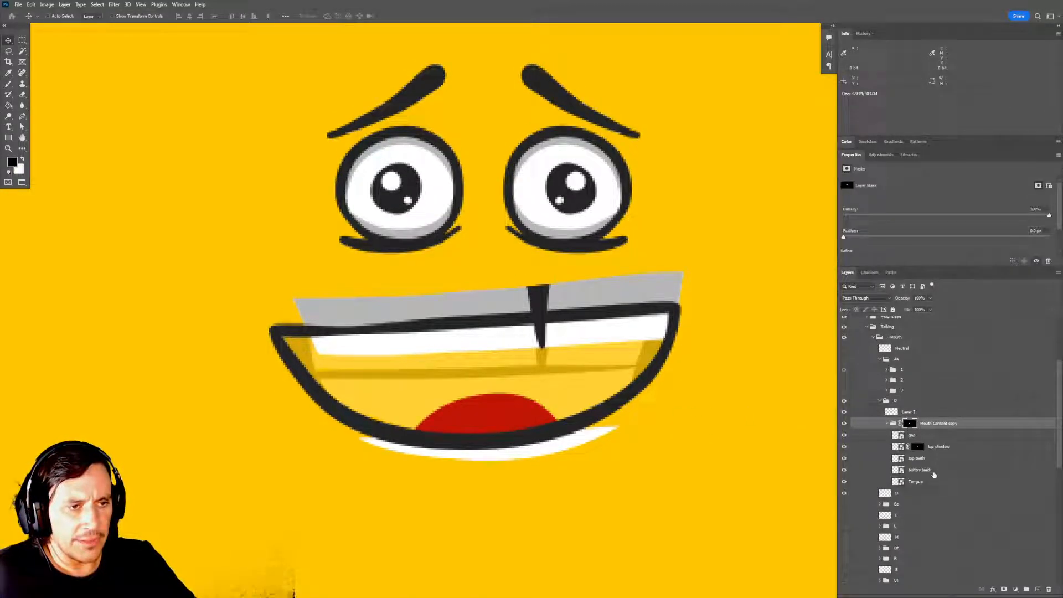
{"action": "left_click", "coordinate": [925, 460]}
{"action": "left_click", "coordinate": [920, 449]}
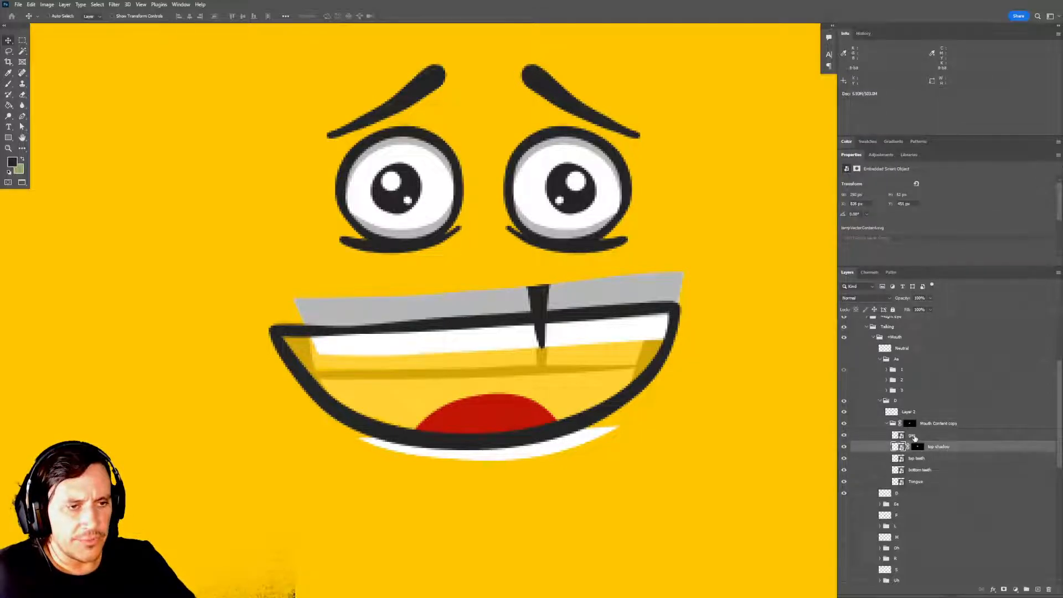
{"action": "left_click_drag", "start_coordinate": [920, 448], "coordinate": [1050, 588]}
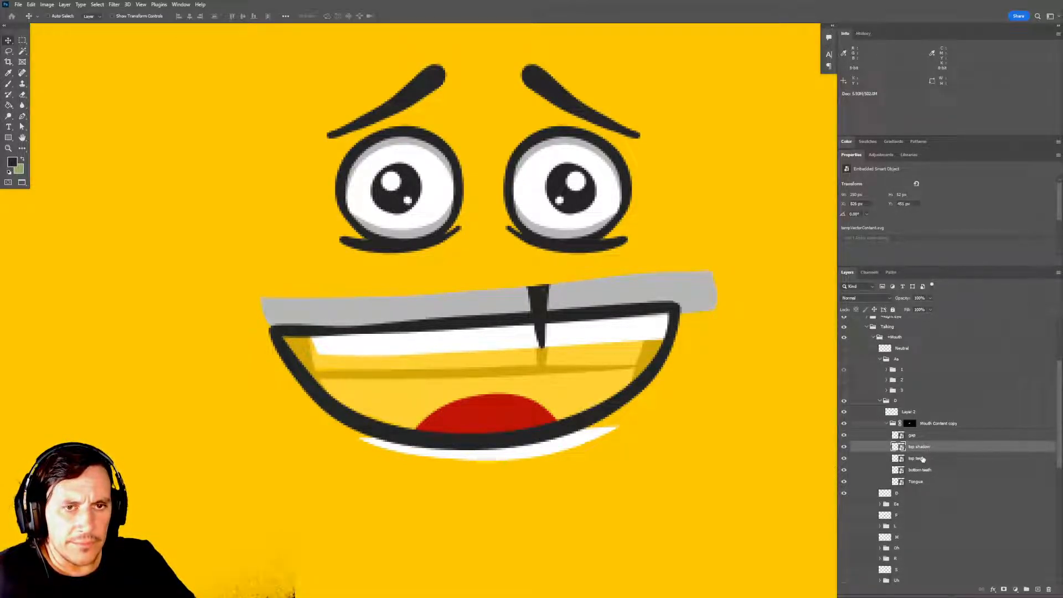
Show group 1 of the Aa mouth and lower its opacity so it serves as a faint guide.
{"action": "left_click_drag", "start_coordinate": [708, 427], "coordinate": [698, 448]}
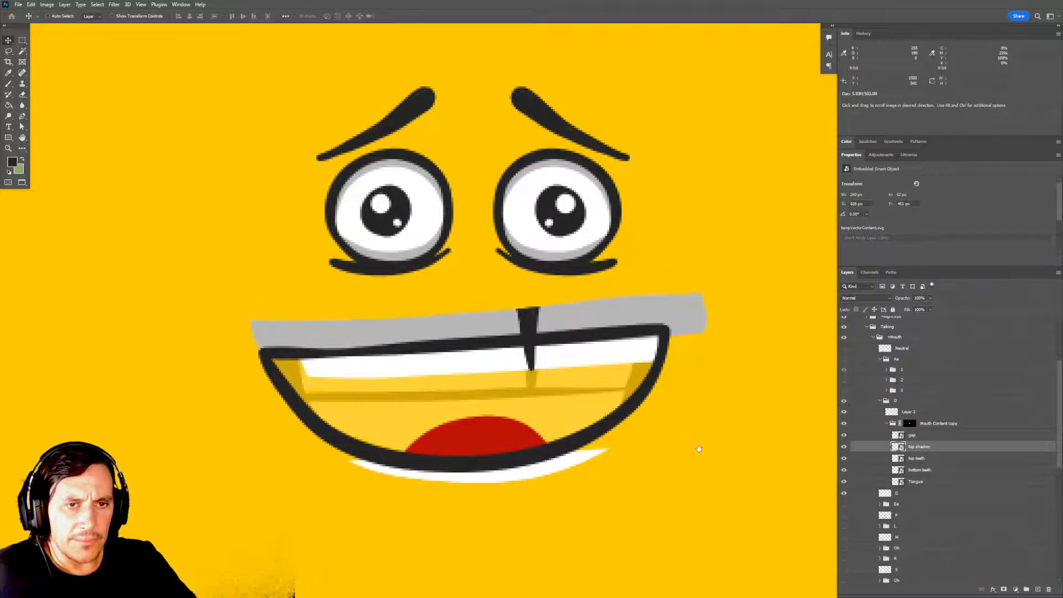
{"action": "left_click", "coordinate": [553, 404], "text": "ctrl+alt"}
{"action": "left_click", "coordinate": [553, 404], "text": "ctrl+alt"}
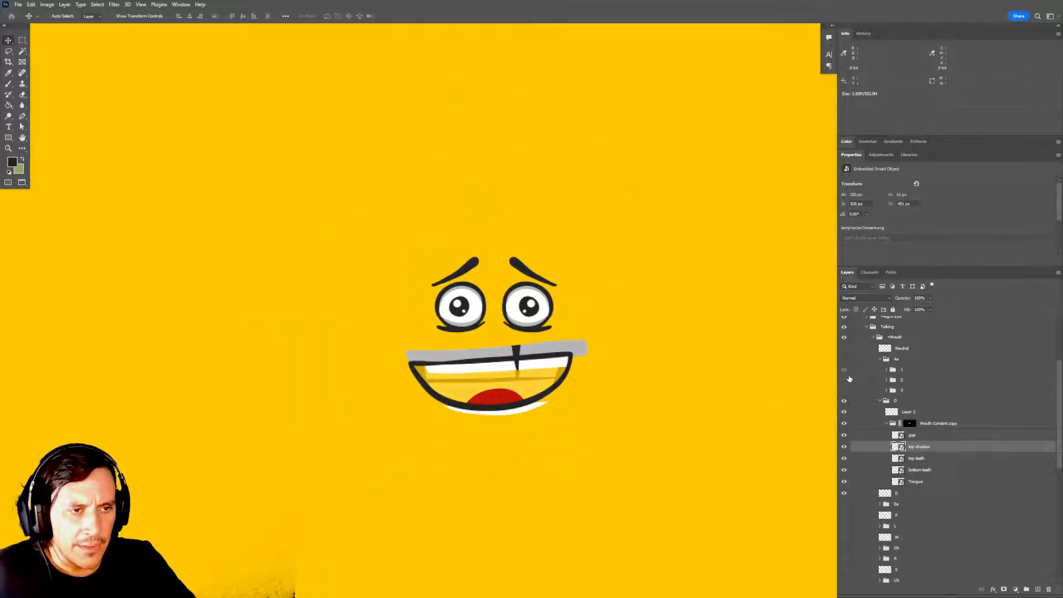
{"action": "left_click", "coordinate": [843, 362]}
{"action": "left_click", "coordinate": [539, 356], "text": "ctrl"}
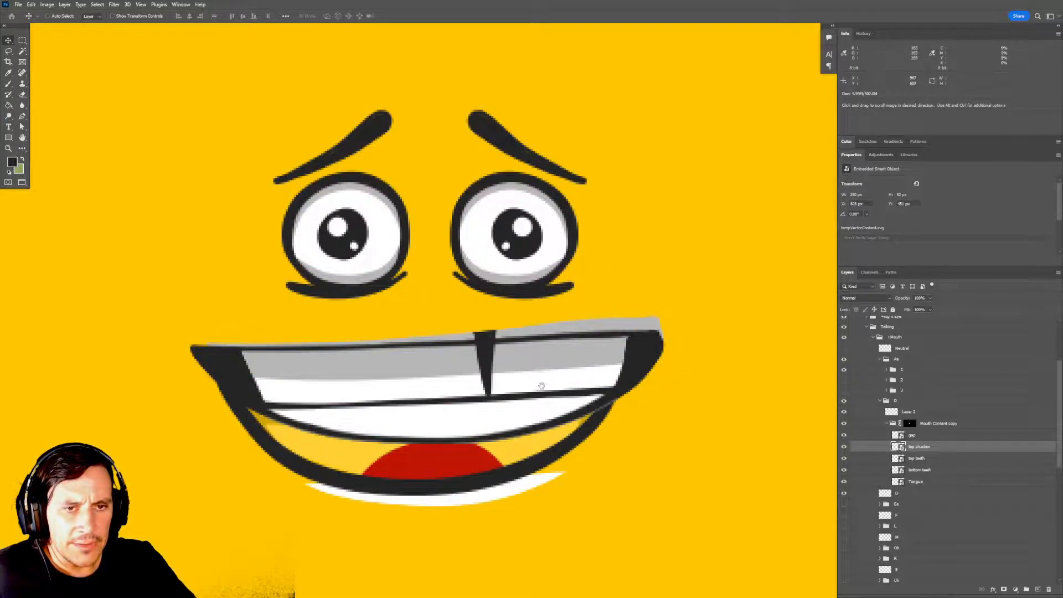
{"action": "left_click_drag", "start_coordinate": [542, 387], "coordinate": [577, 370]}
{"action": "left_click", "coordinate": [935, 426]}
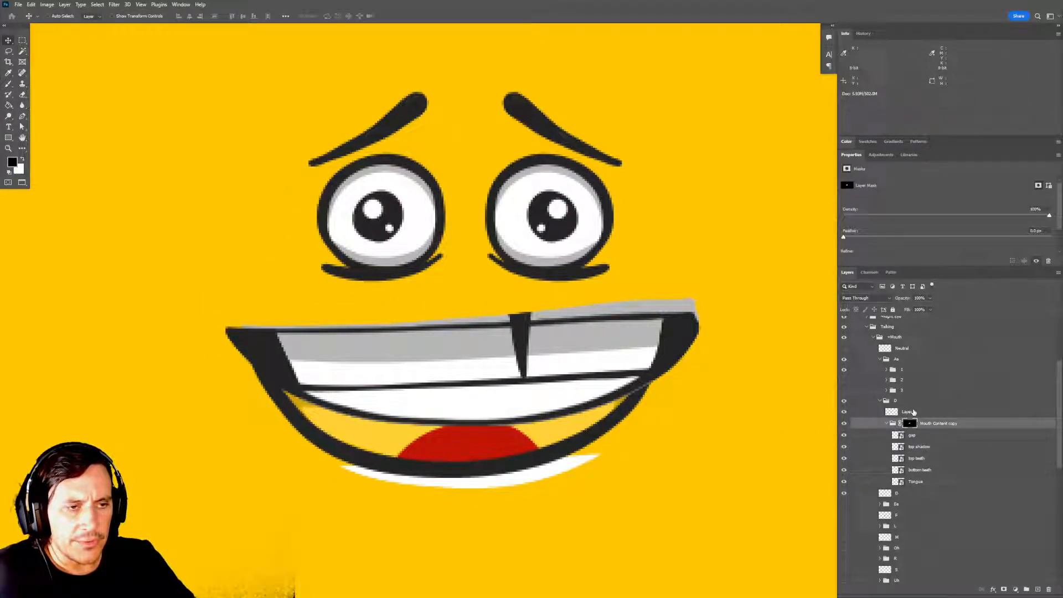
{"action": "left_click", "coordinate": [844, 412]}
{"action": "left_click", "coordinate": [844, 412]}
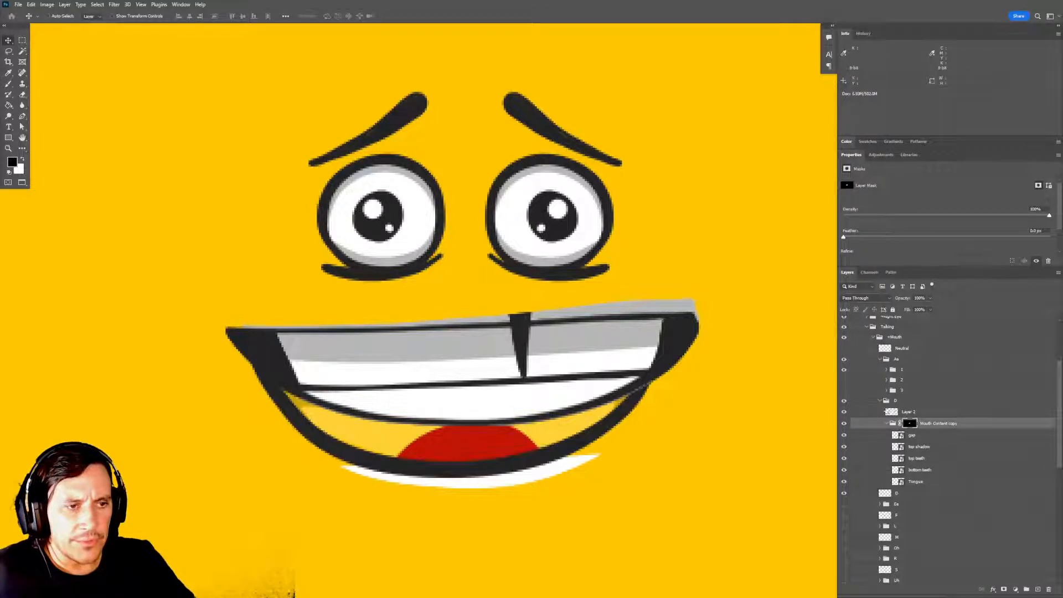
{"action": "left_click", "coordinate": [903, 369]}
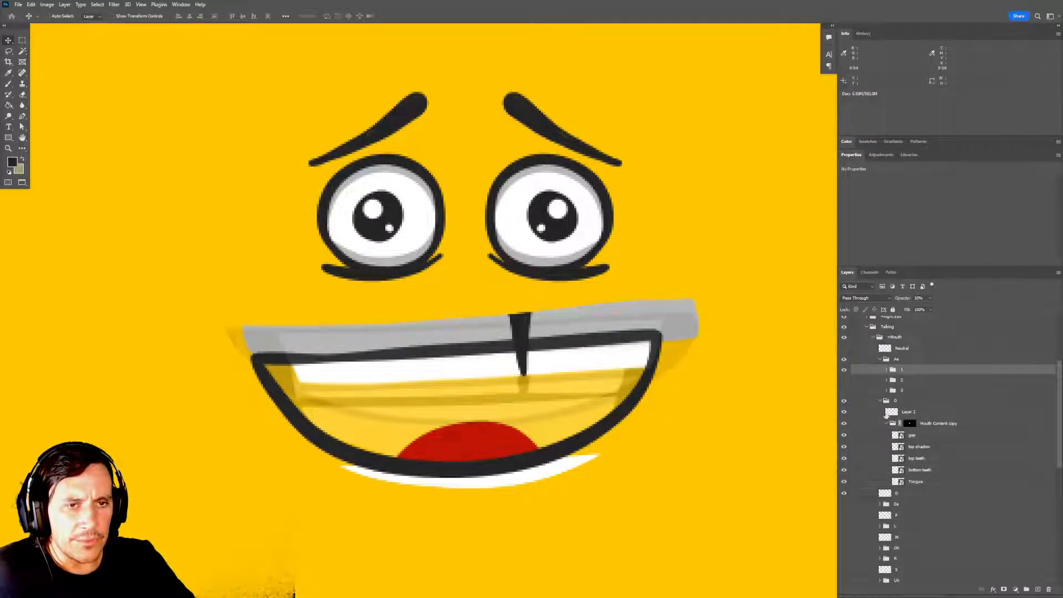
Hide the original D guide layer and collapse the Mouth Content copy group.
{"action": "left_click", "coordinate": [932, 425]}
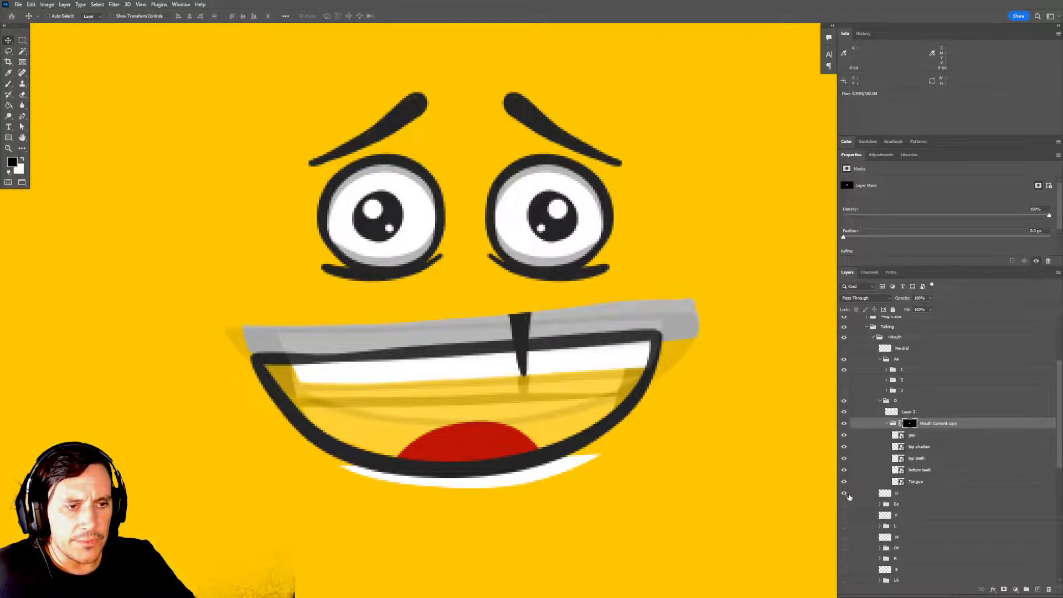
{"action": "left_click", "coordinate": [845, 493]}
{"action": "left_click", "coordinate": [891, 424]}
{"action": "left_click", "coordinate": [886, 423]}
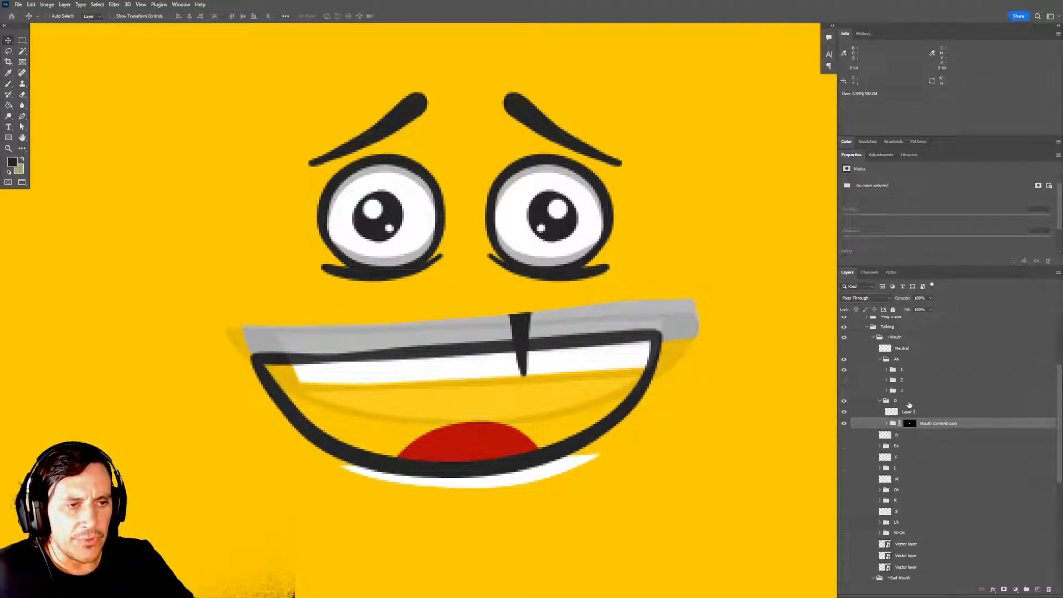
Move the whole D group slightly upward to align the mouth with the faint Aa guide.
{"action": "left_click", "coordinate": [909, 404]}
{"action": "left_click_drag", "start_coordinate": [586, 404], "coordinate": [592, 383]}
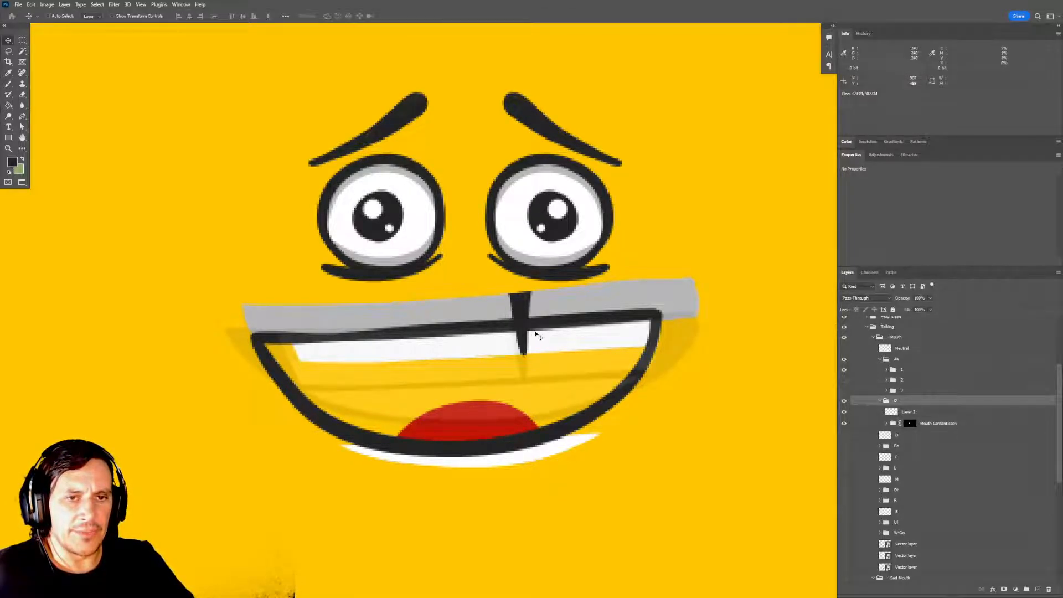
{"action": "left_click_drag", "start_coordinate": [558, 372], "coordinate": [567, 409]}
{"action": "key", "text": "Up"}
{"action": "key", "text": "Up"}
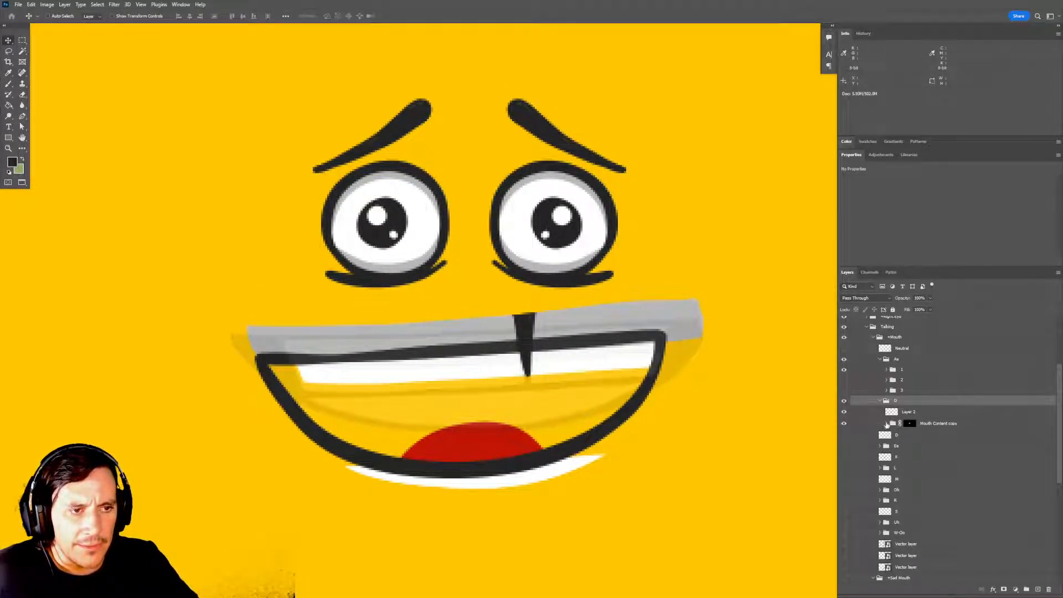
{"action": "left_click", "coordinate": [887, 423]}
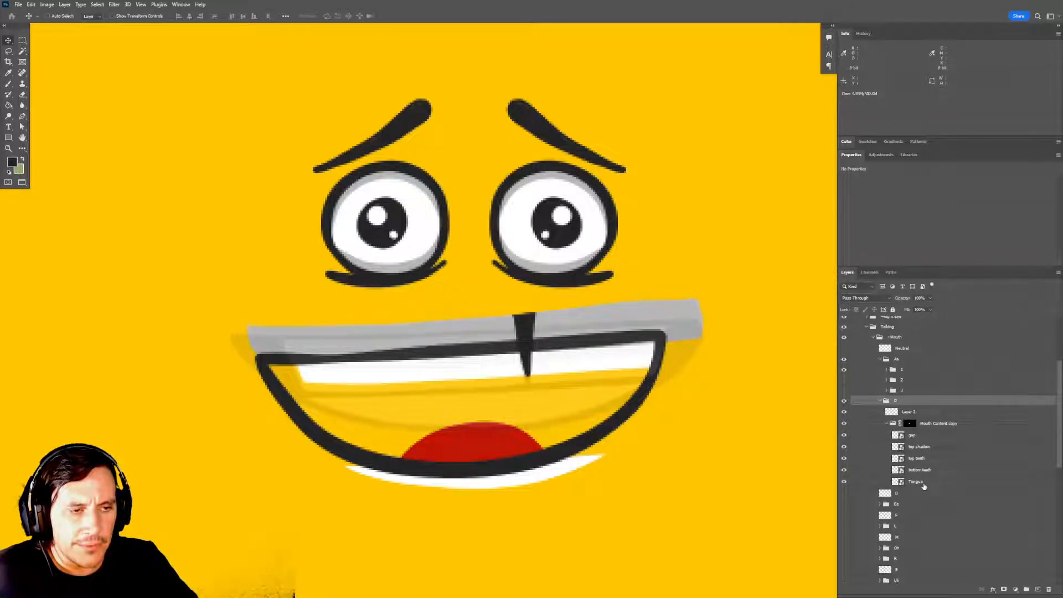
{"action": "left_click", "coordinate": [924, 486]}
{"action": "left_click", "coordinate": [886, 423]}
Rename the outline layer in the D group as Overlay, matching the layer naming inside group 1 of Aa.
{"action": "left_click", "coordinate": [907, 413]}
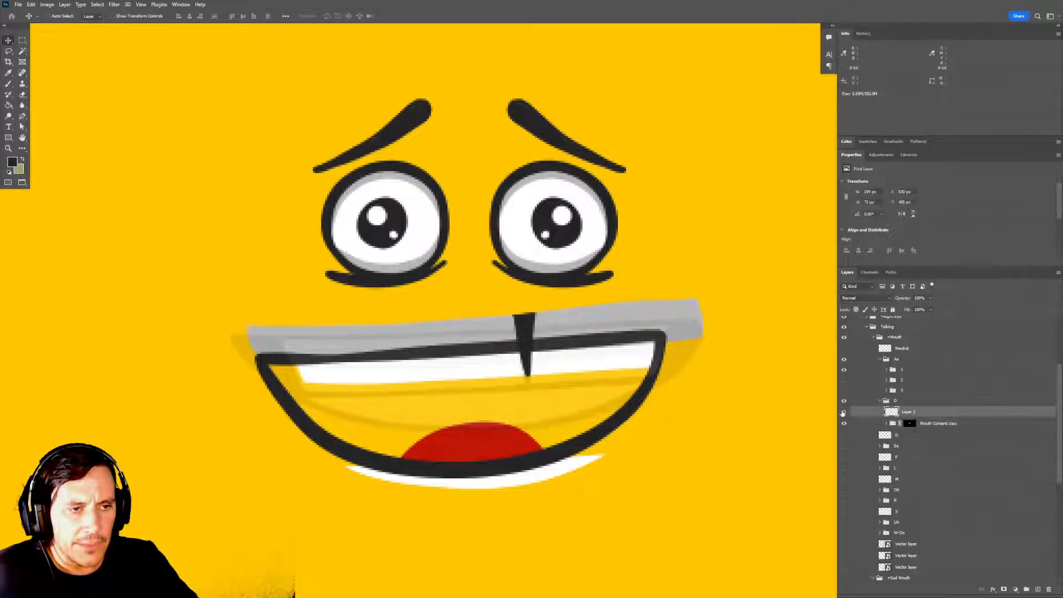
{"action": "left_click", "coordinate": [843, 412]}
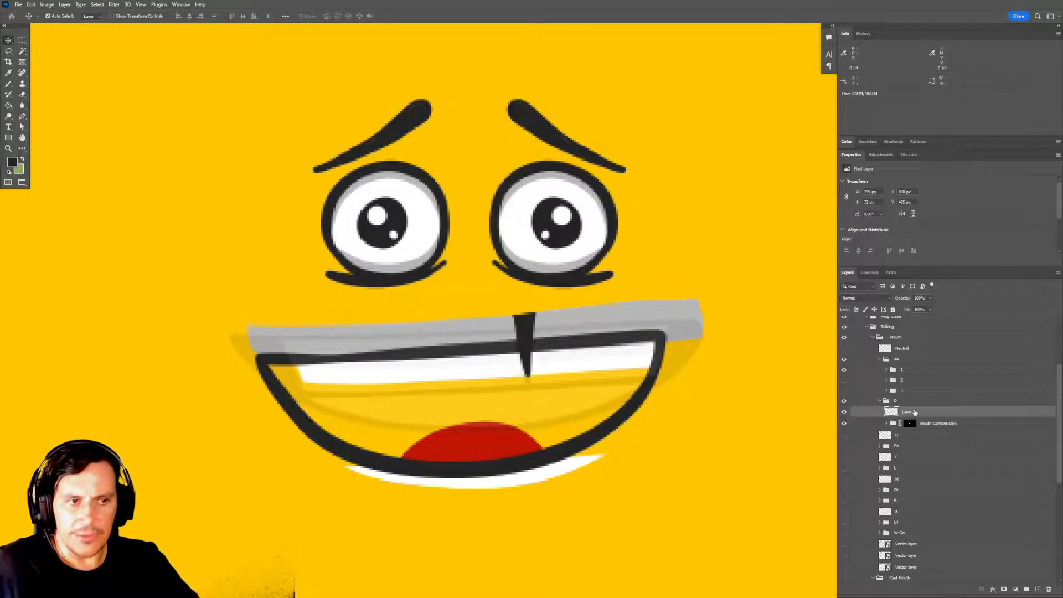
{"action": "scroll", "coordinate": [910, 421], "scroll_direction": "up", "scroll_amount": 7}
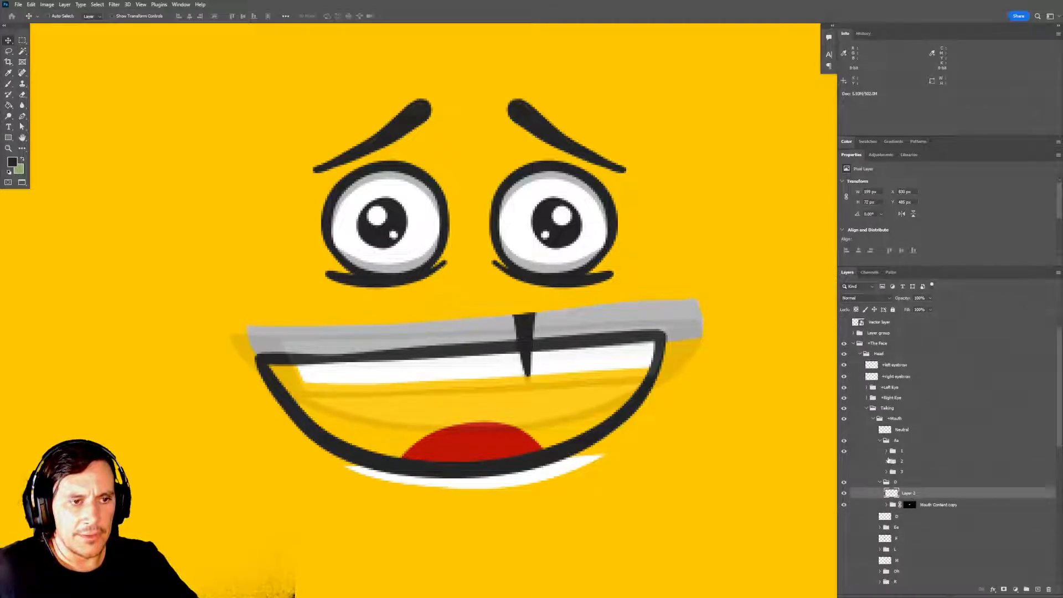
{"action": "left_click", "coordinate": [886, 451]}
{"action": "scroll", "coordinate": [897, 460], "scroll_direction": "down", "scroll_amount": 5}
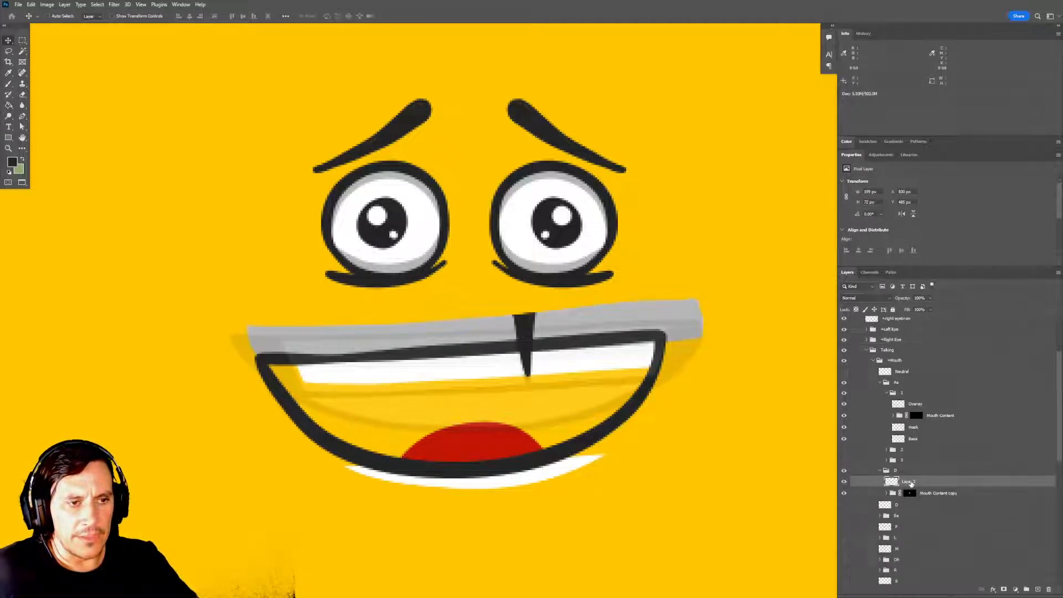
{"action": "double_click", "coordinate": [910, 482]}
{"action": "type", "text": "Overlay"}
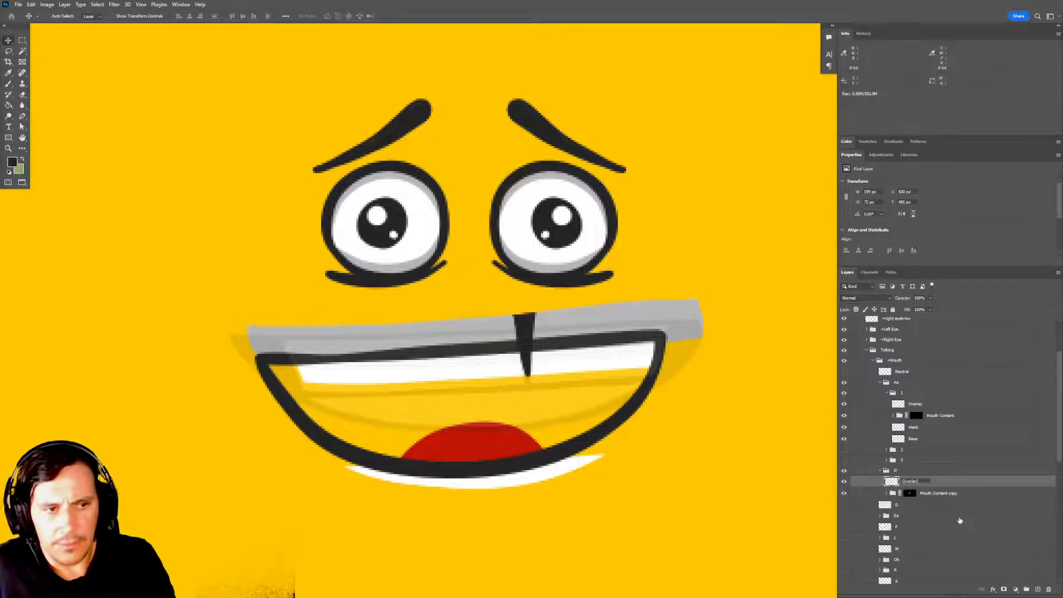
Duplicate the Overlay layer, place the copy below the Mouth Content copy group, and rename it Base.
{"action": "key", "text": "ctrl+j"}
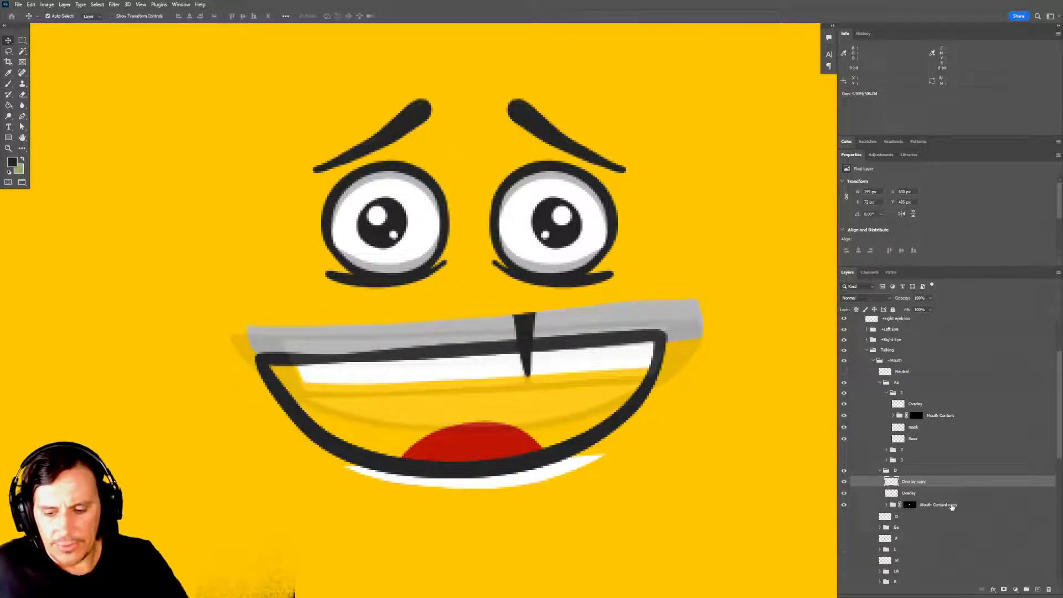
{"action": "key", "text": "ctrl+bracketleft"}
{"action": "key", "text": "ctrl+bracketleft"}
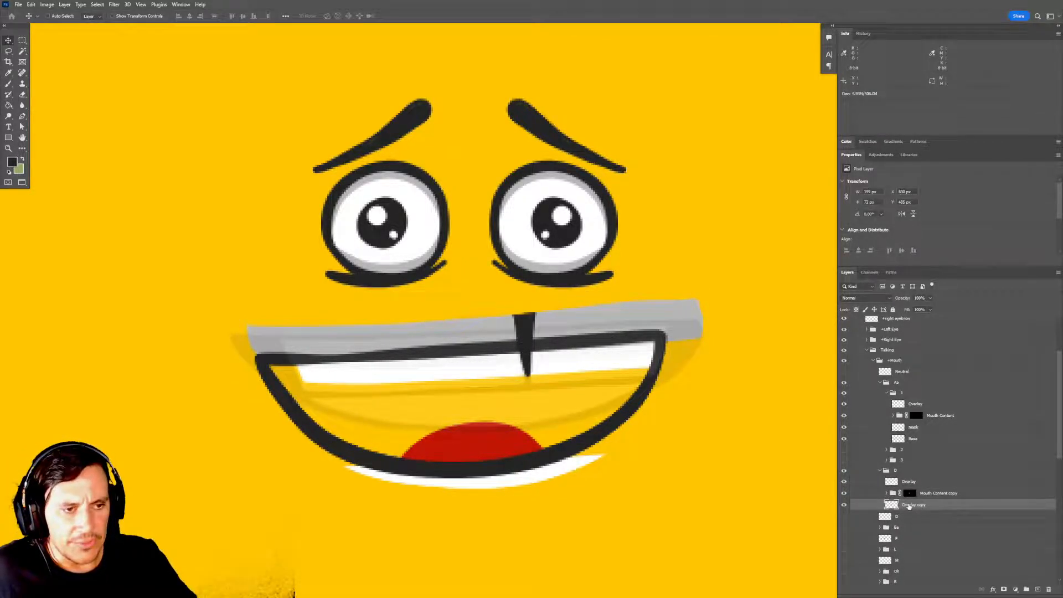
{"action": "type", "text": "Base"}
{"action": "key", "text": "Return"}
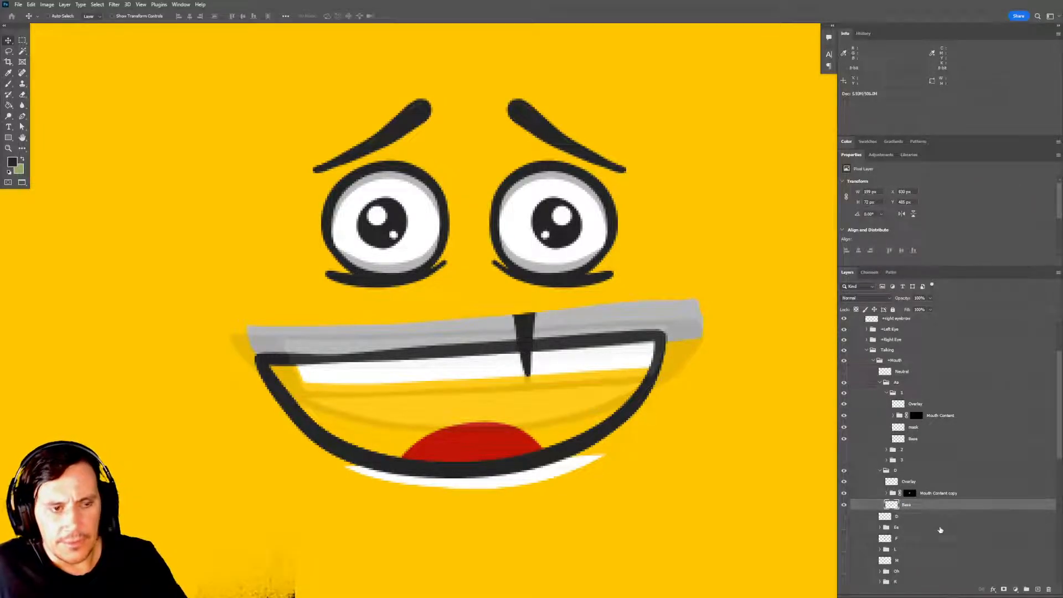
Hide the Overlay layer and the Mouth Content copy group to isolate the Base outline, and activate the Lasso tool.
{"action": "left_click", "coordinate": [844, 481]}
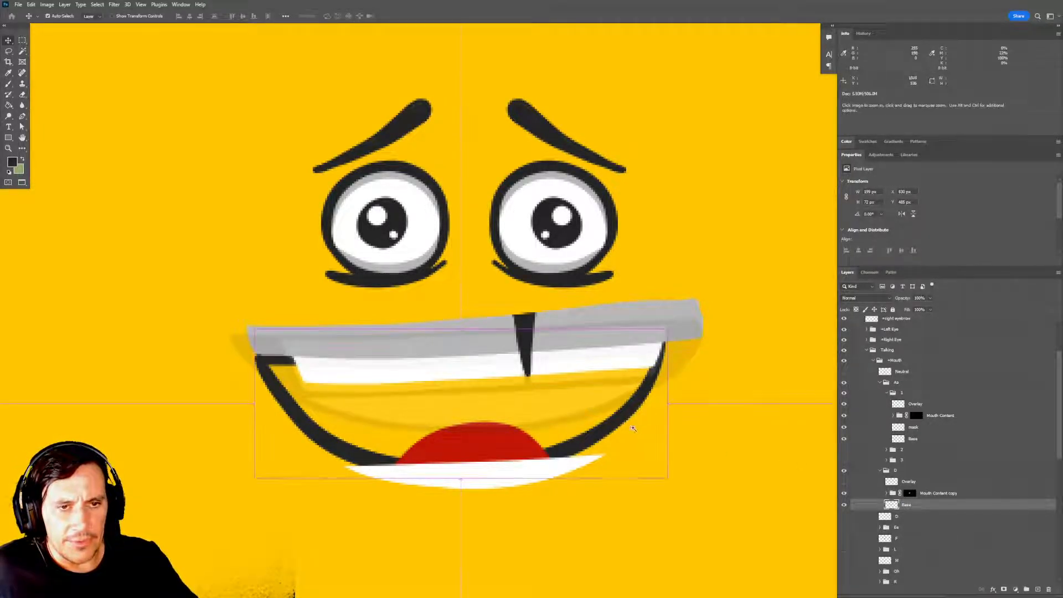
{"action": "left_click", "coordinate": [844, 493]}
{"action": "scroll", "coordinate": [543, 391], "scroll_direction": "up", "scroll_amount": 3}
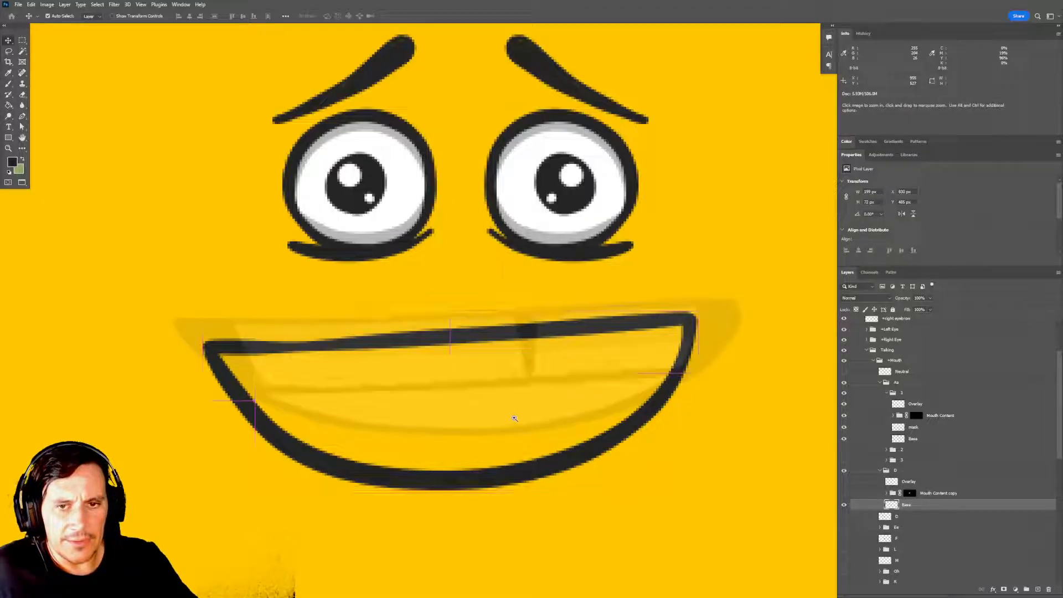
{"action": "key", "text": "l"}
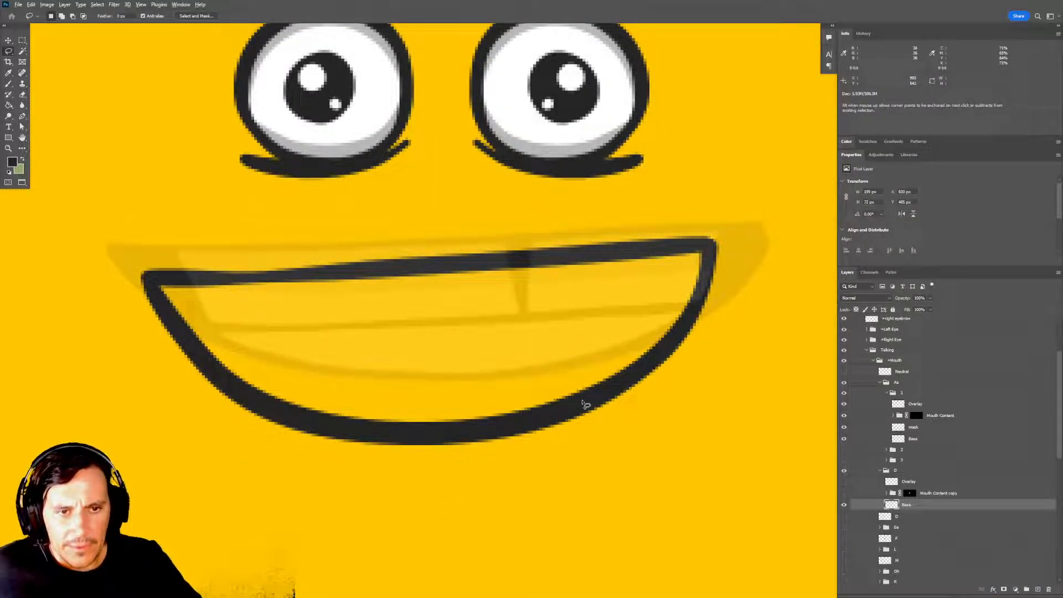
Lasso the mouth interior along the middle of the Base outline, fill it with the dark foreground colour, and deselect.
{"action": "left_click", "coordinate": [581, 399]}
{"action": "left_click", "coordinate": [662, 358]}
{"action": "left_click", "coordinate": [693, 307]}
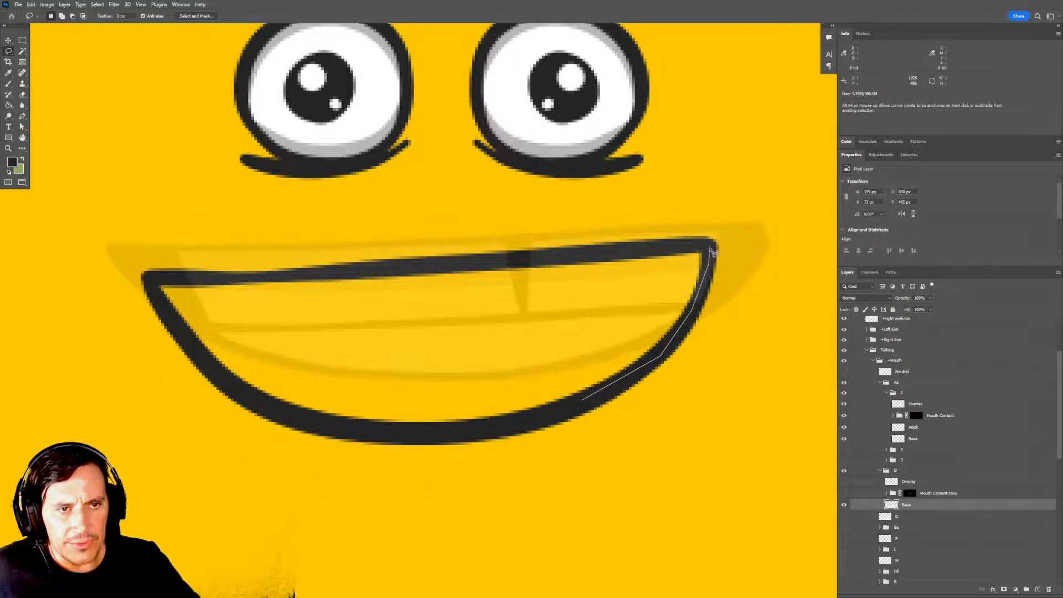
{"action": "left_click", "coordinate": [707, 246]}
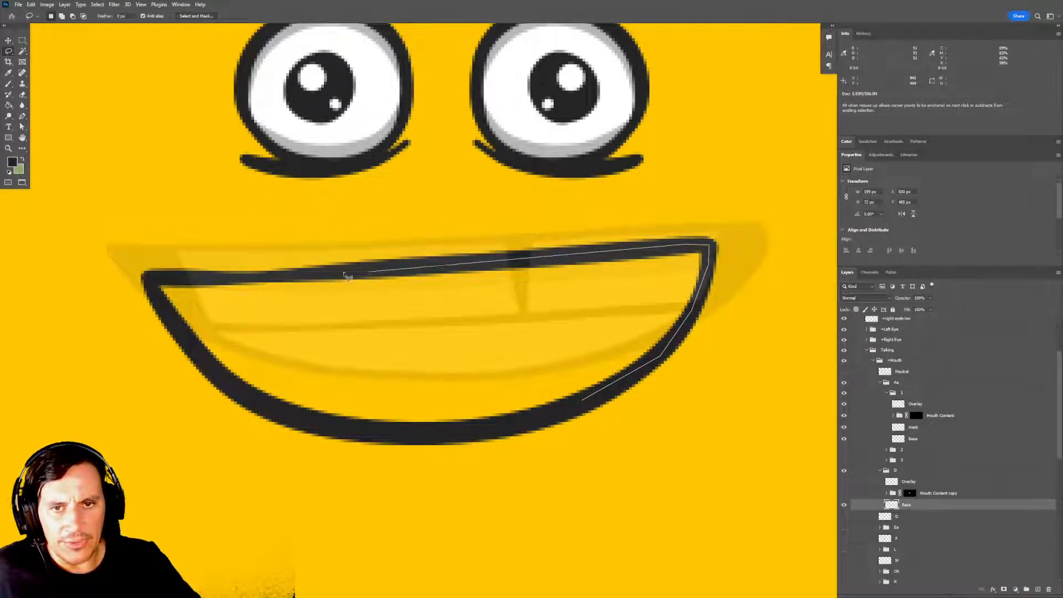
{"action": "left_click", "coordinate": [278, 276], "text": "alt"}
{"action": "left_click", "coordinate": [241, 279], "text": "alt"}
{"action": "left_click", "coordinate": [208, 279], "text": "alt"}
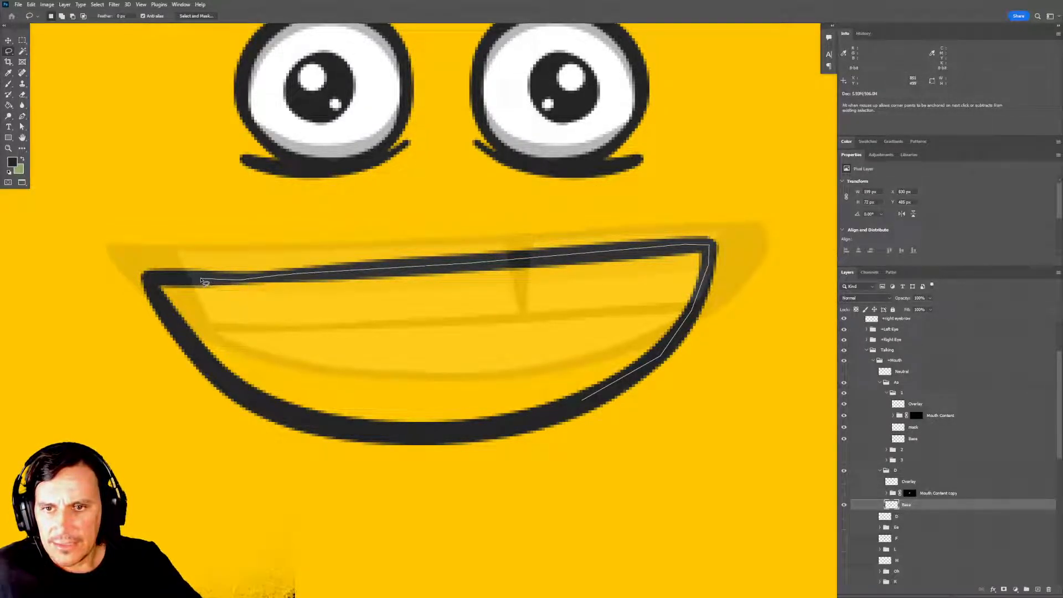
{"action": "left_click", "coordinate": [175, 278], "text": "alt"}
{"action": "mouse_move", "coordinate": [160, 285]}
{"action": "left_mouse_down"}
{"action": "mouse_move", "coordinate": [159, 301]}
{"action": "mouse_move", "coordinate": [205, 363]}
{"action": "mouse_move", "coordinate": [286, 418]}
{"action": "mouse_move", "coordinate": [442, 434]}
{"action": "mouse_move", "coordinate": [540, 423]}
{"action": "mouse_move", "coordinate": [593, 402]}
{"action": "left_mouse_up"}
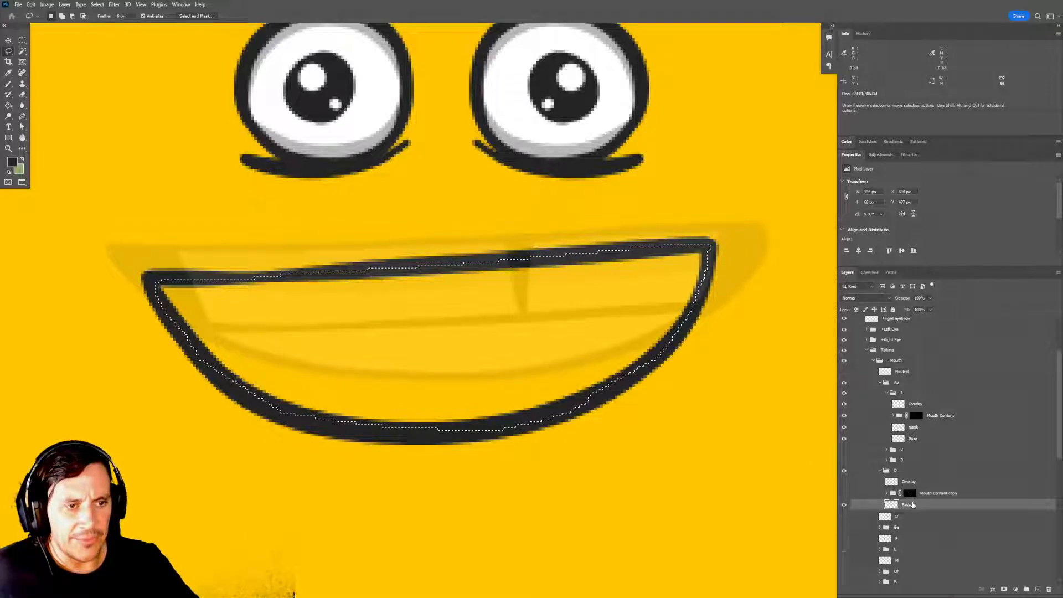
{"action": "key", "text": "alt+BackSpace"}
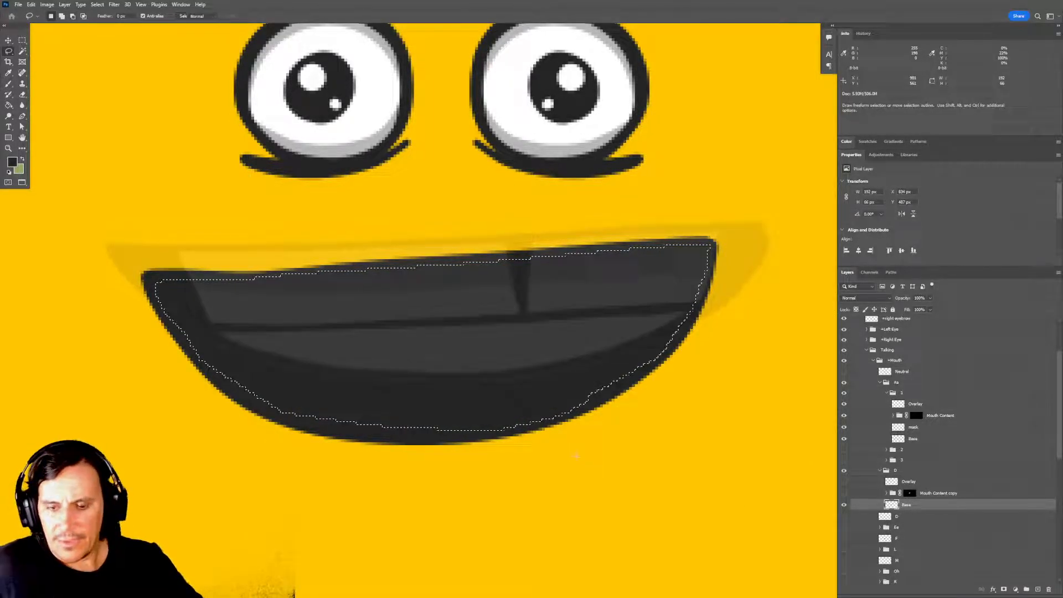
{"action": "key", "text": "ctrl+d"}
{"action": "key", "text": "m"}
{"action": "left_click_drag", "start_coordinate": [645, 434], "coordinate": [639, 439]}
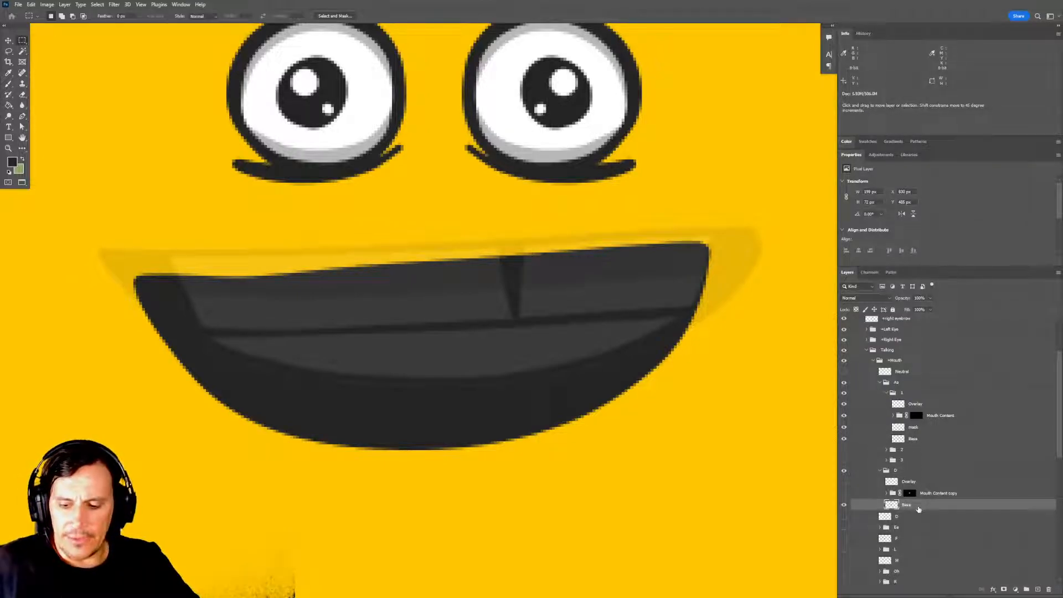
Duplicate the filled Base layer in the D group and rename the copy mask.
{"action": "key", "text": "ctrl+j"}
{"action": "double_click", "coordinate": [912, 505]}
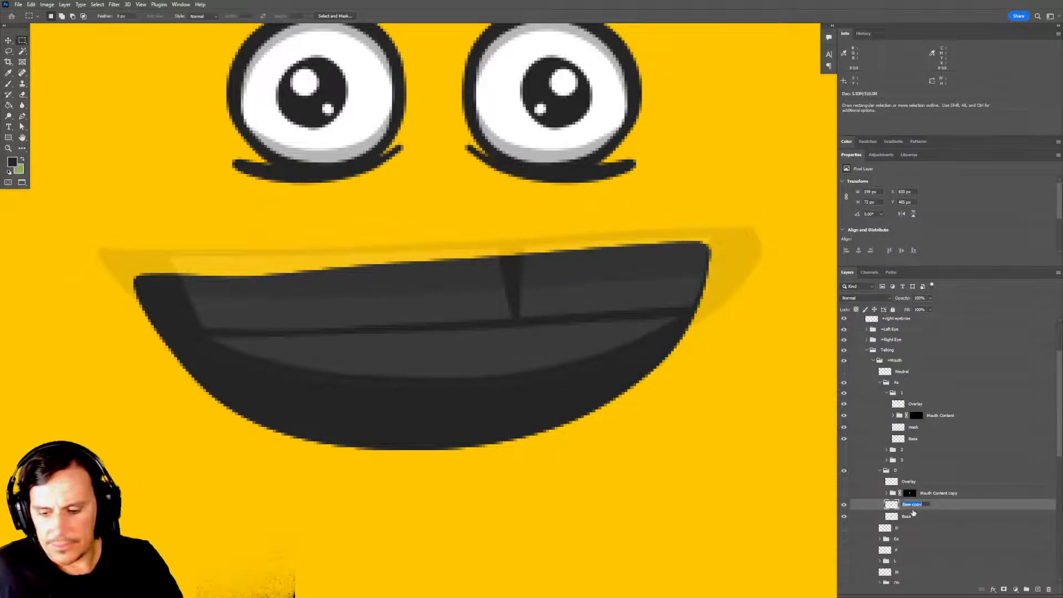
{"action": "type", "text": "mask"}
{"action": "key", "text": "Return"}
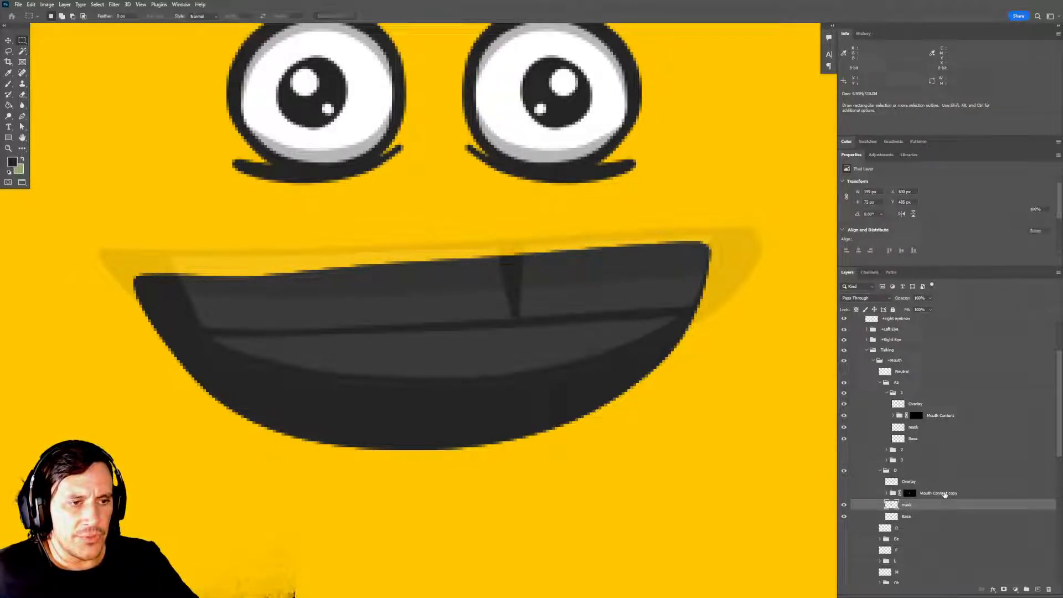
Rename the Mouth Content copy group in D as Mouth Content.
{"action": "double_click", "coordinate": [944, 493]}
{"action": "key", "text": "End"}
{"action": "key", "text": "ctrl+shift+Left"}
{"action": "key", "text": "BackSpace"}
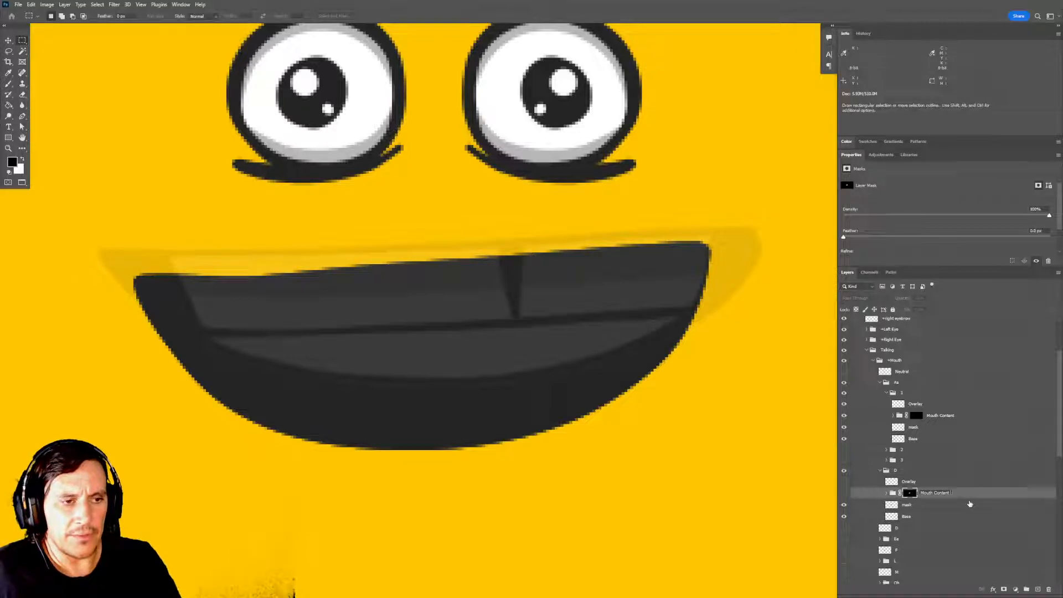
{"action": "key", "text": "Return"}
Show the Overlay layer and Mouth Content group in D, and hide the Aa group with its group 1 collapsed.
{"action": "left_click", "coordinate": [843, 482]}
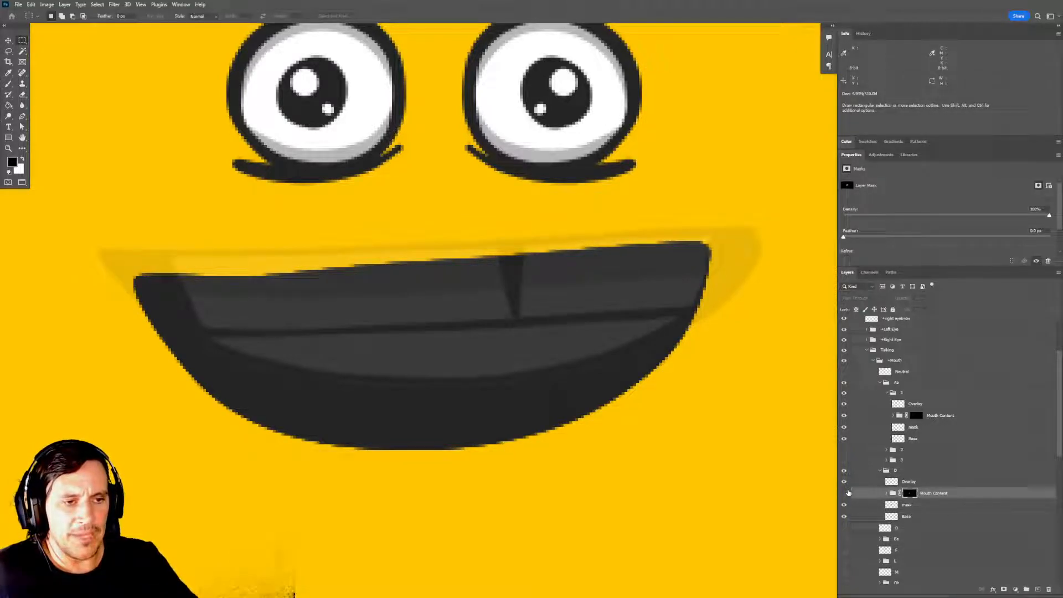
{"action": "left_click", "coordinate": [844, 492]}
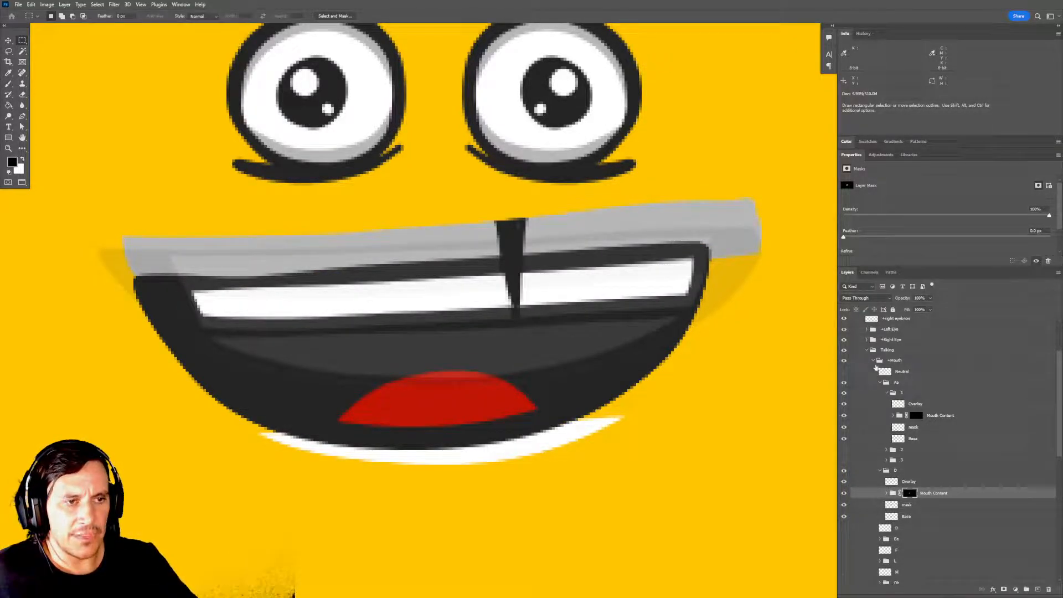
{"action": "left_click", "coordinate": [886, 393]}
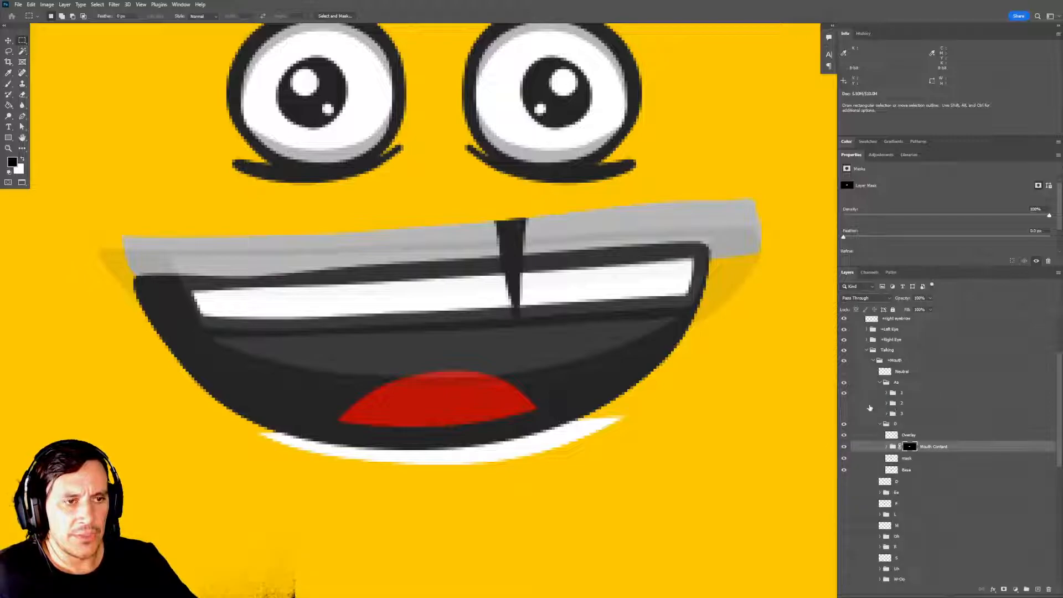
{"action": "left_click", "coordinate": [843, 382]}
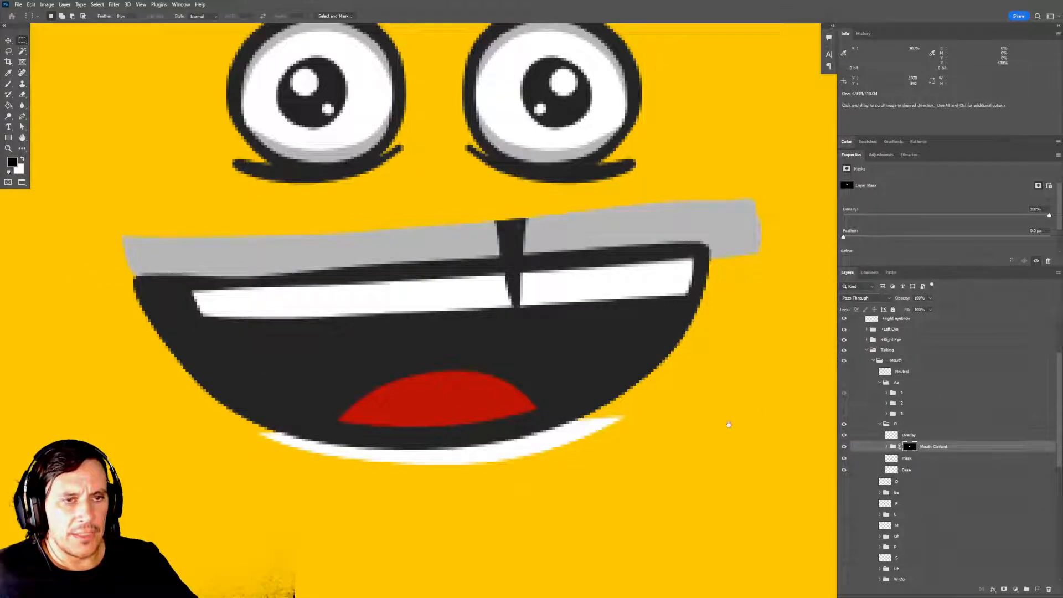
{"action": "left_click_drag", "start_coordinate": [724, 423], "coordinate": [711, 408]}
{"action": "left_click_drag", "start_coordinate": [745, 452], "coordinate": [716, 430]}
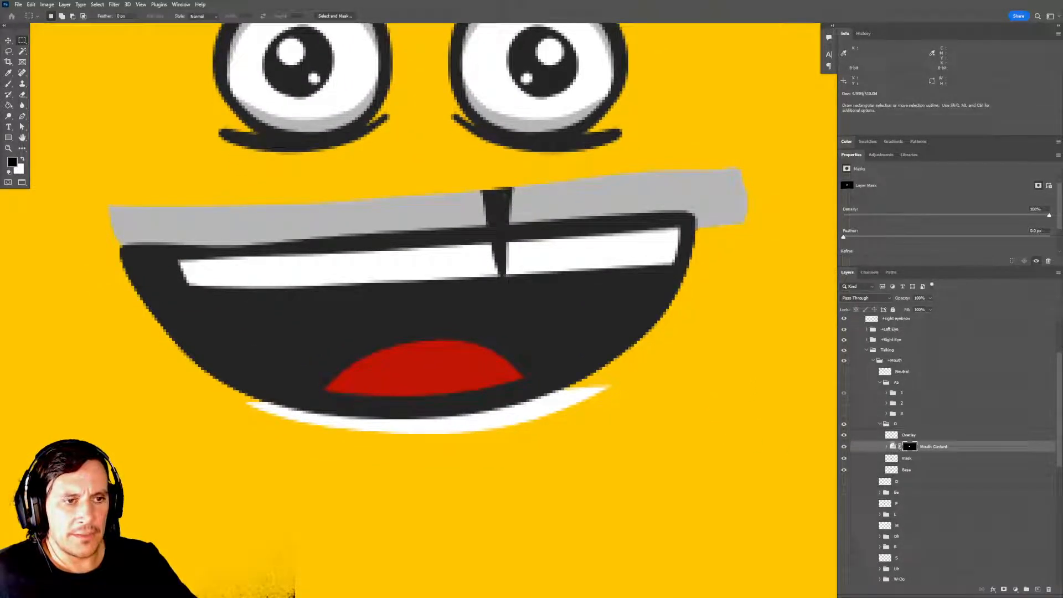
Fade the D group to 20% opacity over the visible original D layer, and expand its Mouth Content group.
{"action": "left_click", "coordinate": [904, 425]}
{"action": "left_click", "coordinate": [844, 481]}
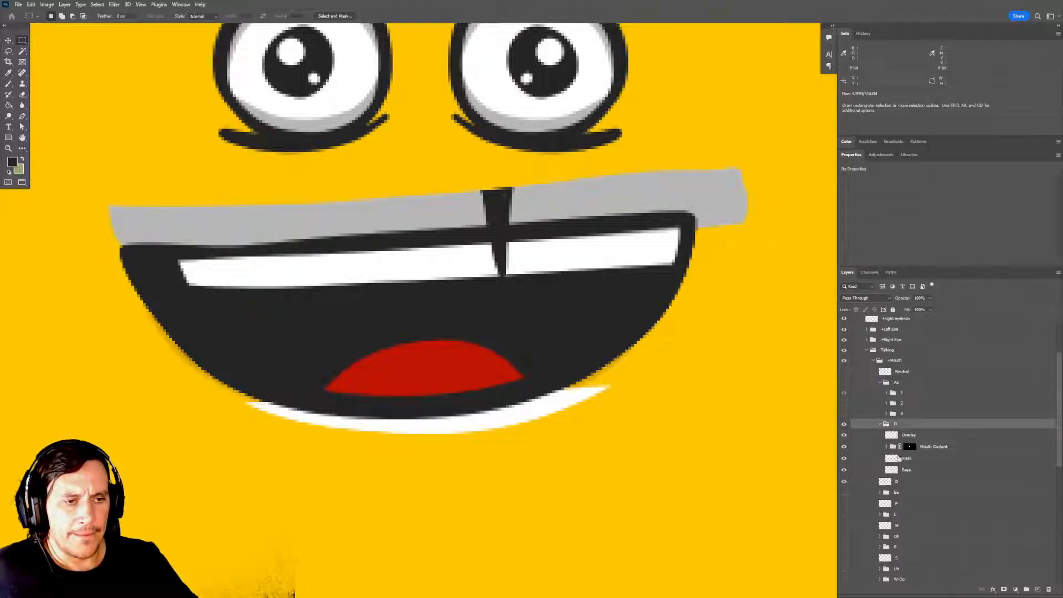
{"action": "key", "text": "2"}
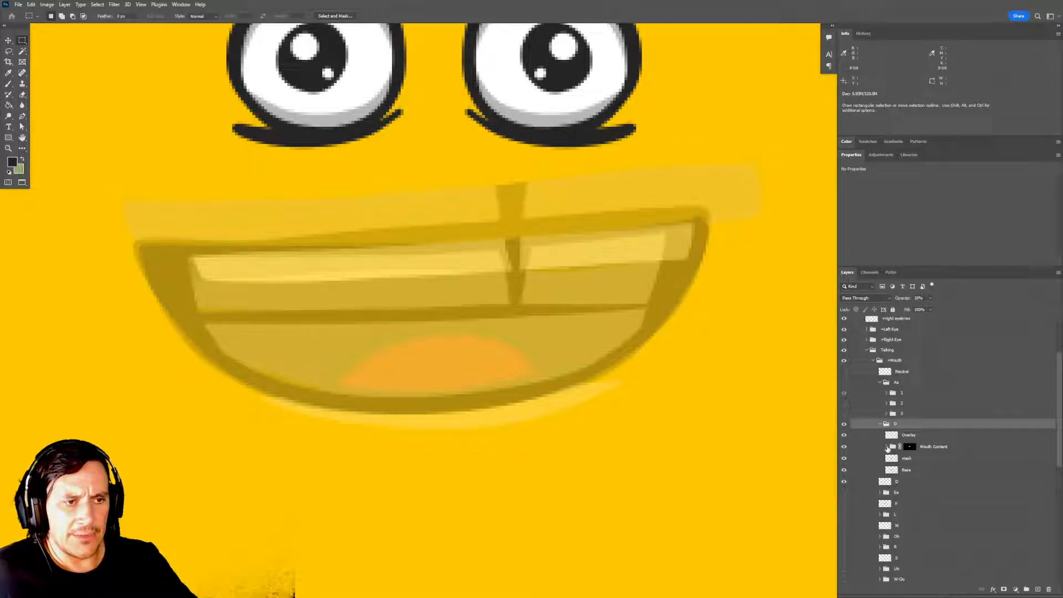
{"action": "left_click", "coordinate": [887, 447]}
Try to move the top shadow and top teeth layers together inside Mouth Content, and undo the move.
{"action": "left_click", "coordinate": [932, 459]}
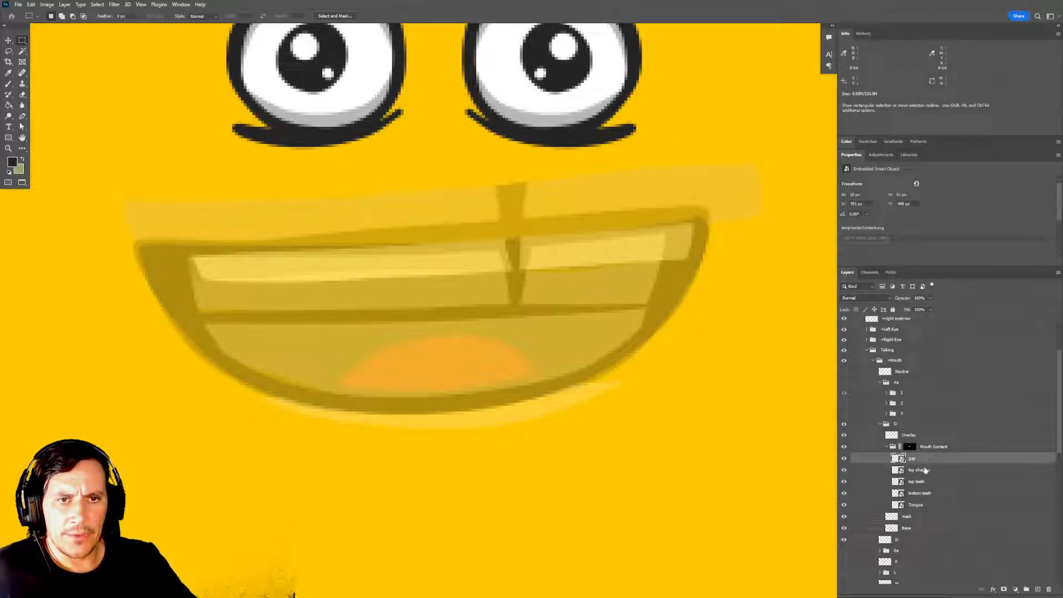
{"action": "left_click_drag", "start_coordinate": [727, 463], "coordinate": [733, 469]}
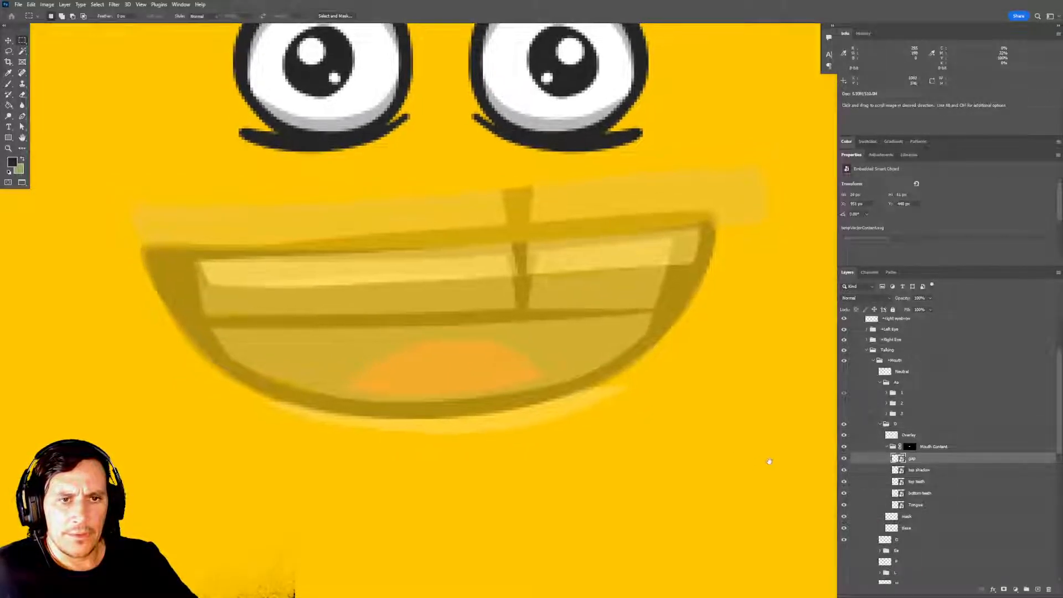
{"action": "left_click", "coordinate": [924, 471]}
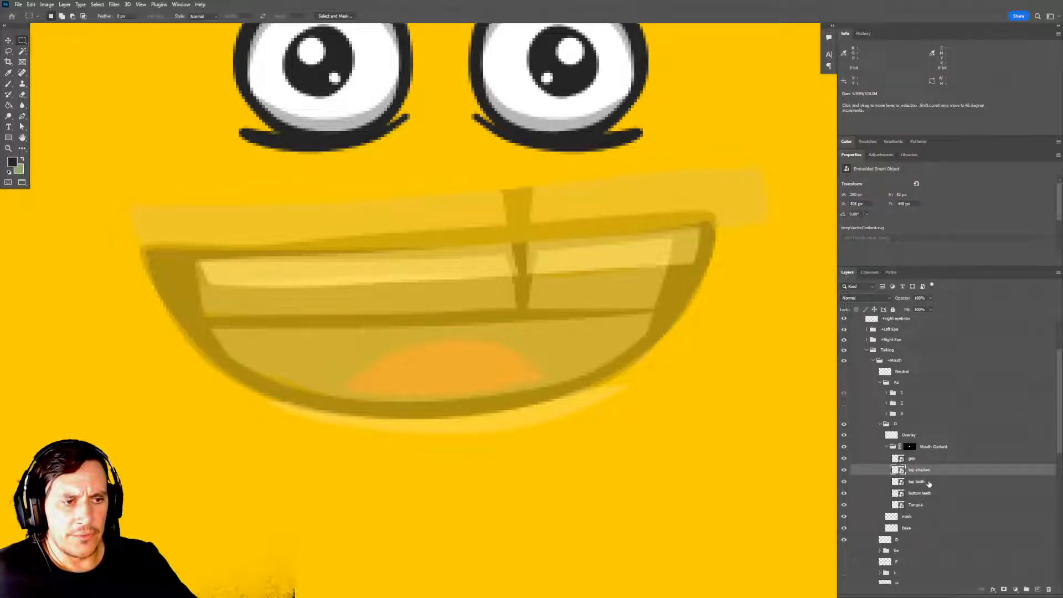
{"action": "left_click", "coordinate": [929, 483], "text": "ctrl"}
{"action": "key", "text": "v"}
{"action": "left_click_drag", "start_coordinate": [559, 305], "coordinate": [652, 473]}
{"action": "key", "text": "ctrl+z"}
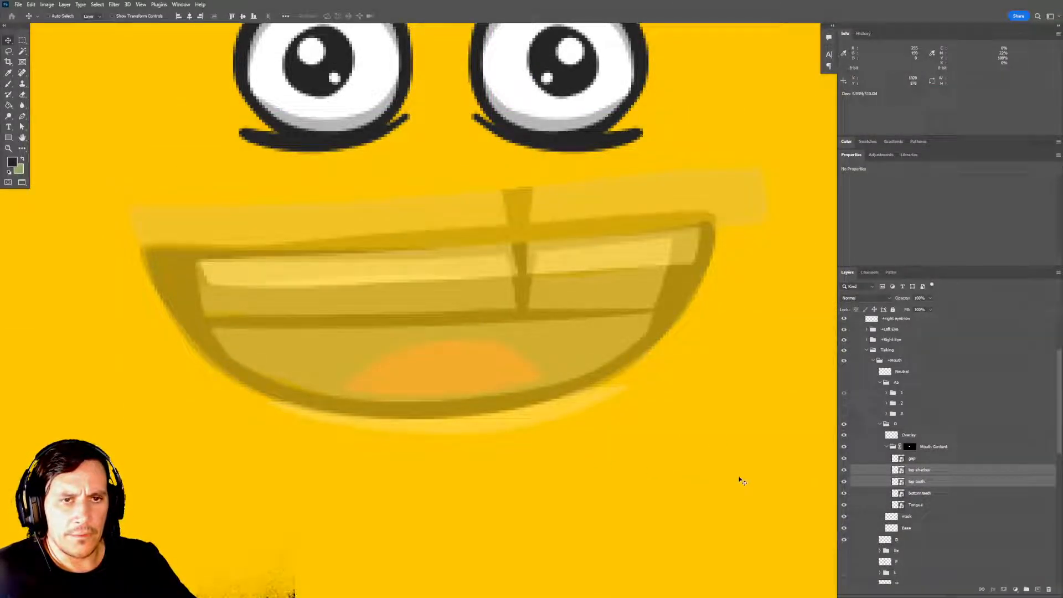
Try to reposition the gap, top shadow and top teeth layers together against the D drawing, and undo the moves.
{"action": "left_click", "coordinate": [930, 459]}
{"action": "left_click", "coordinate": [930, 482], "text": "shift"}
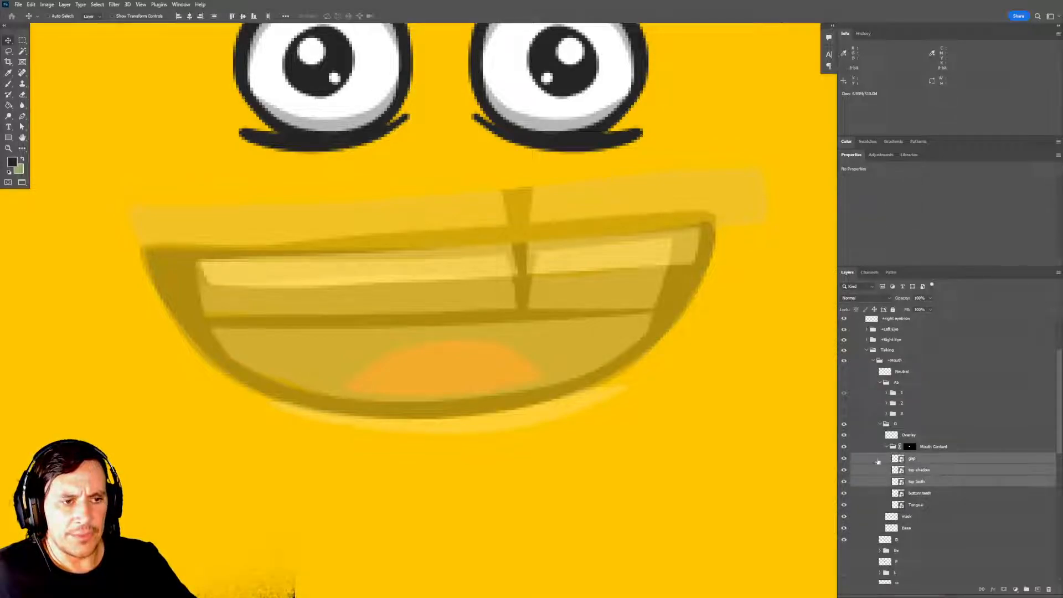
{"action": "left_click_drag", "start_coordinate": [613, 325], "coordinate": [618, 356]}
{"action": "key", "text": "ctrl+z"}
{"action": "left_click_drag", "start_coordinate": [589, 311], "coordinate": [529, 302]}
{"action": "key", "text": "ctrl+z"}
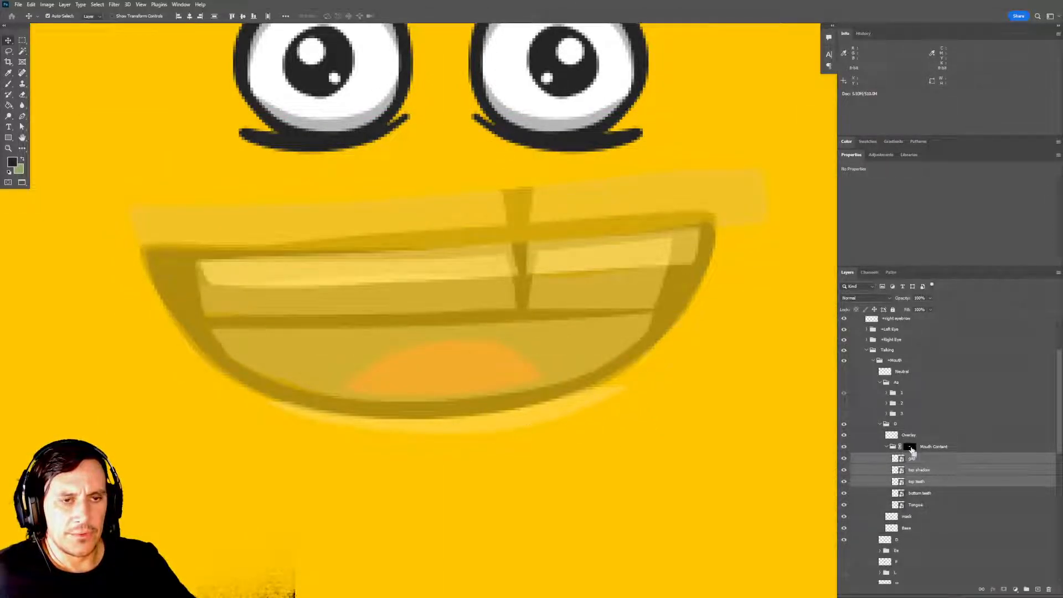
Replace the Mouth Content group's layer mask with a new one made from the mask layer's shape, and check the group's visibility.
{"action": "key", "text": "m"}
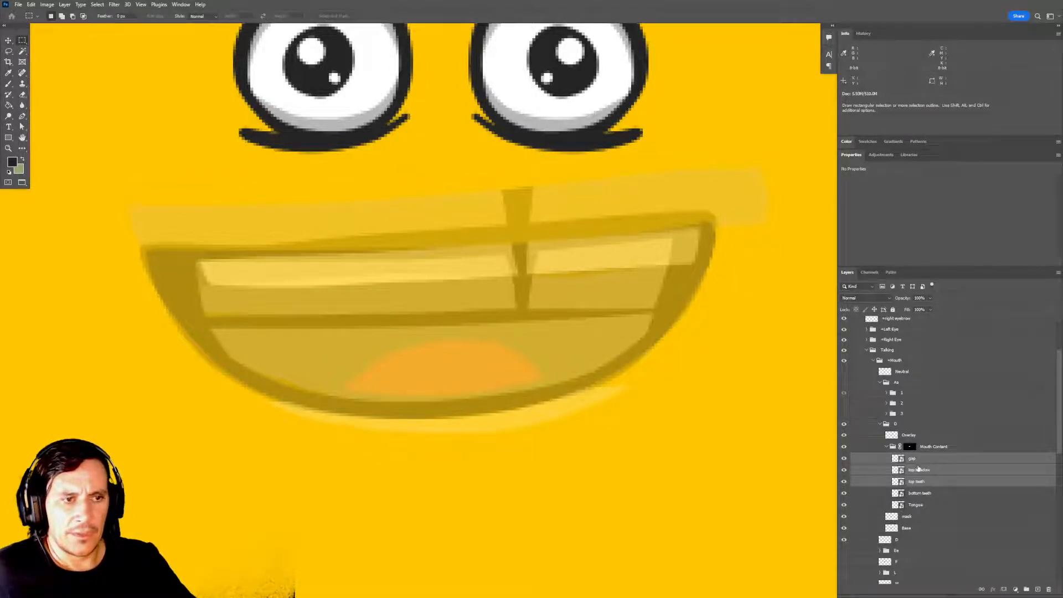
{"action": "left_click_drag", "start_coordinate": [910, 446], "coordinate": [1048, 589]}
{"action": "key", "text": "Return"}
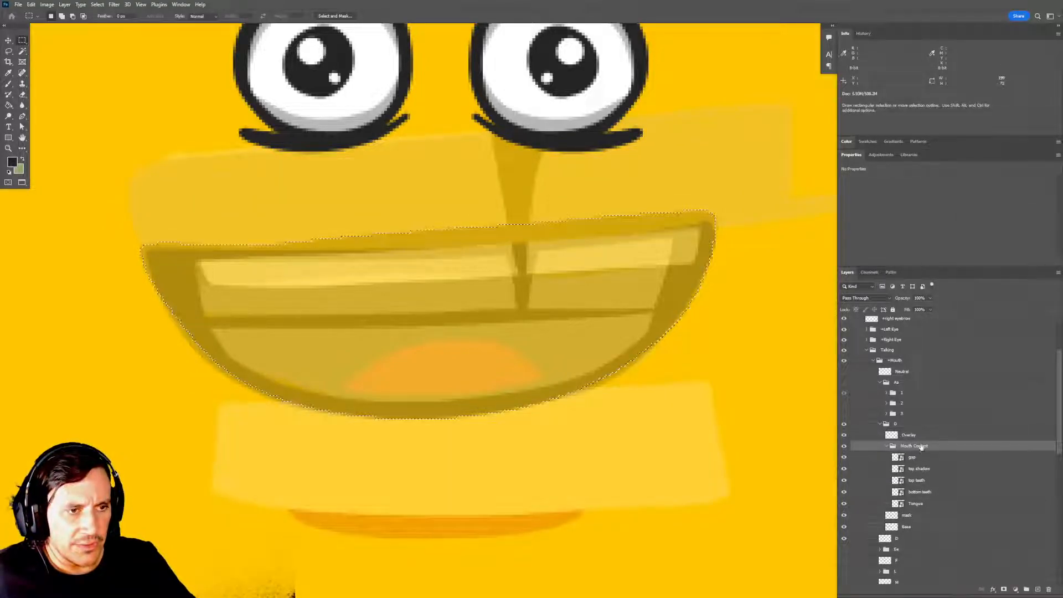
{"action": "left_click", "coordinate": [892, 515], "text": "ctrl"}
{"action": "left_click", "coordinate": [1003, 590]}
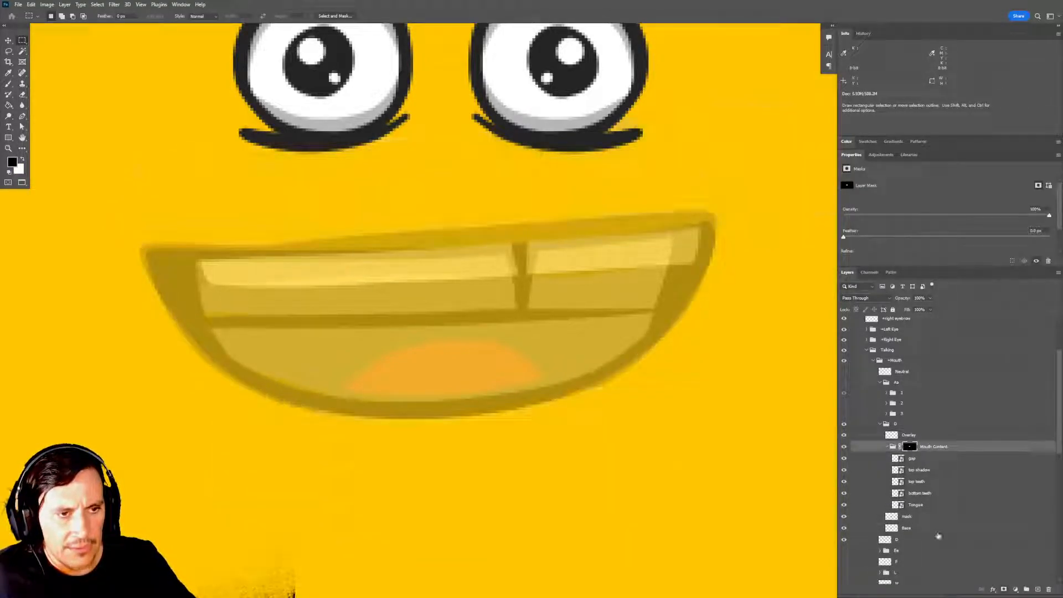
{"action": "mouse_move", "coordinate": [599, 362]}
{"action": "left_mouse_down"}
{"action": "mouse_move", "coordinate": [602, 376]}
{"action": "mouse_move", "coordinate": [594, 355]}
{"action": "left_mouse_up"}
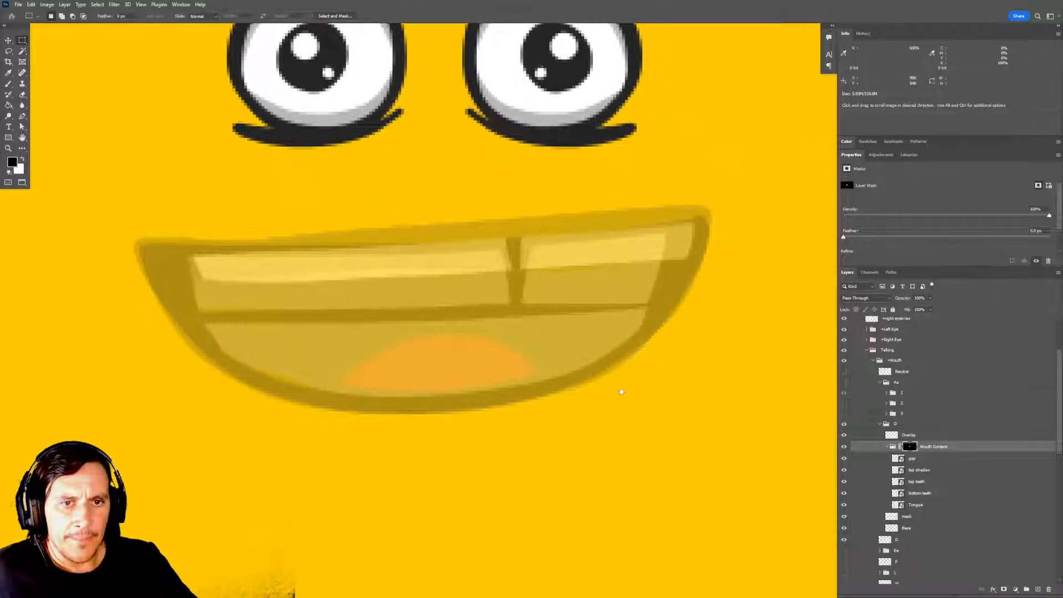
{"action": "left_click", "coordinate": [940, 449]}
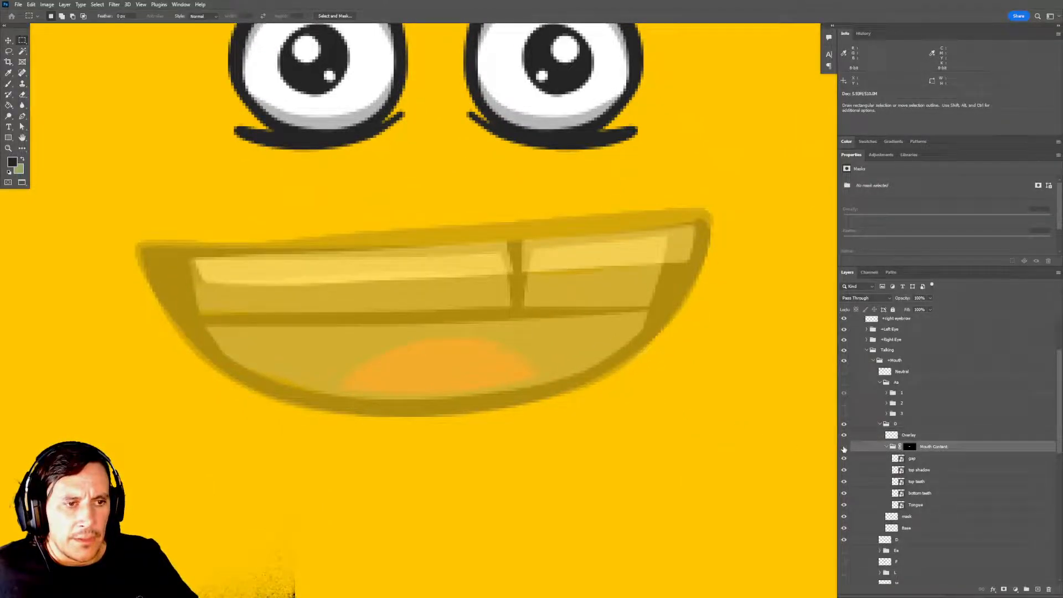
{"action": "left_click", "coordinate": [844, 447]}
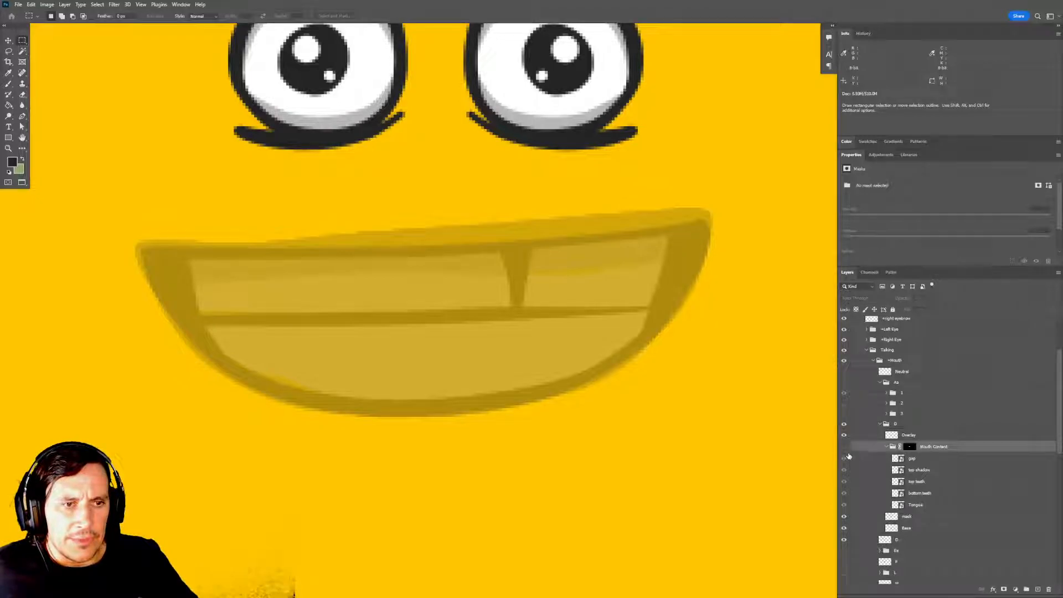
{"action": "left_click", "coordinate": [844, 447]}
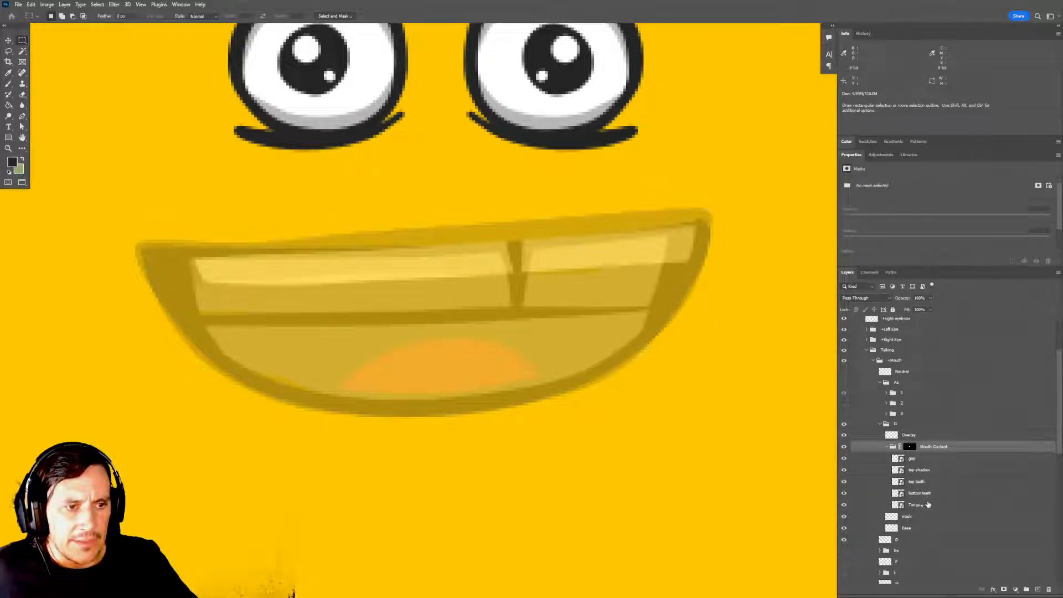
Move the bottom teeth layer up to line up with the lower teeth in the D drawing.
{"action": "left_click", "coordinate": [931, 497]}
{"action": "key", "text": "v"}
{"action": "left_click_drag", "start_coordinate": [498, 386], "coordinate": [492, 319]}
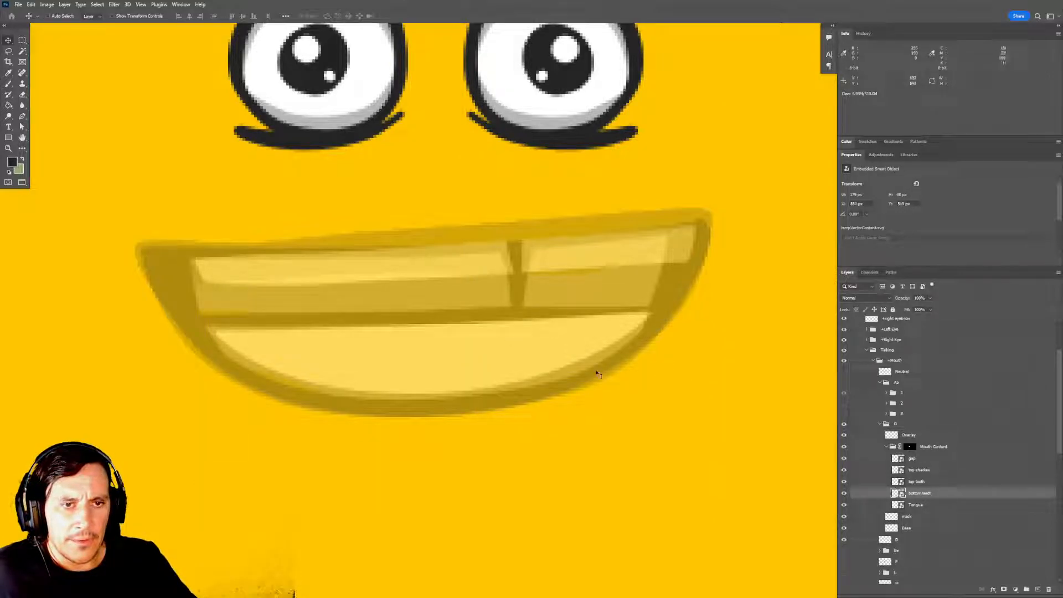
{"action": "left_click_drag", "start_coordinate": [545, 343], "coordinate": [560, 325]}
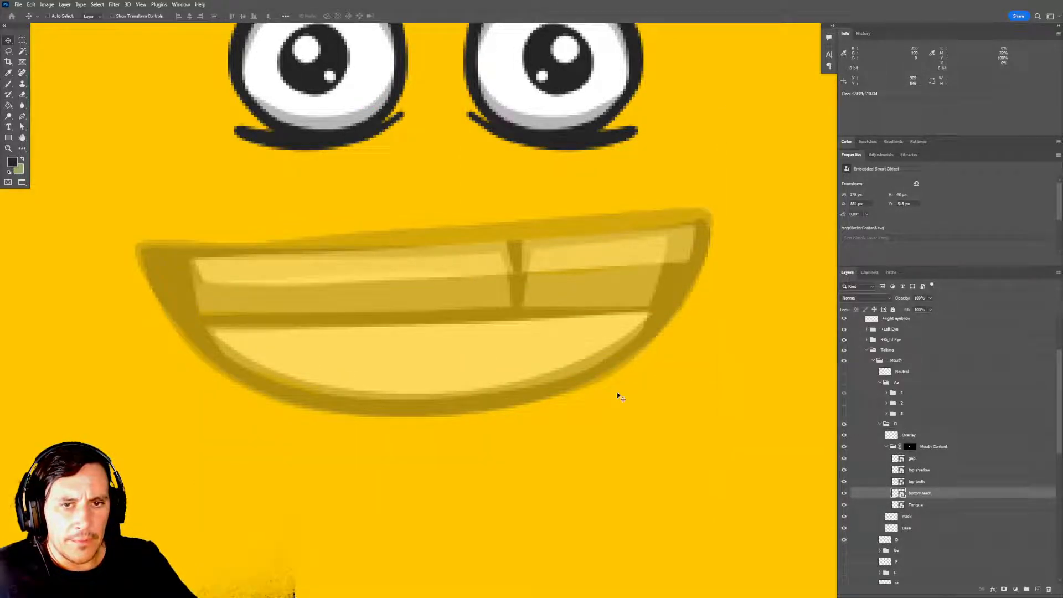
Move the top teeth and gap layers down together to match the upper teeth in the D drawing.
{"action": "left_click", "coordinate": [929, 483]}
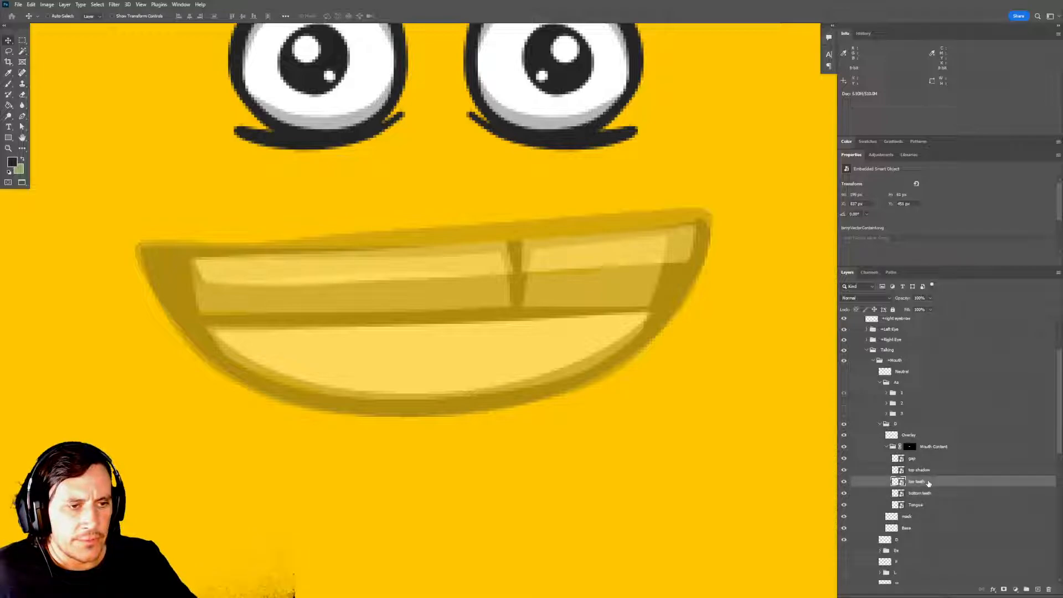
{"action": "left_click", "coordinate": [912, 459], "text": "ctrl"}
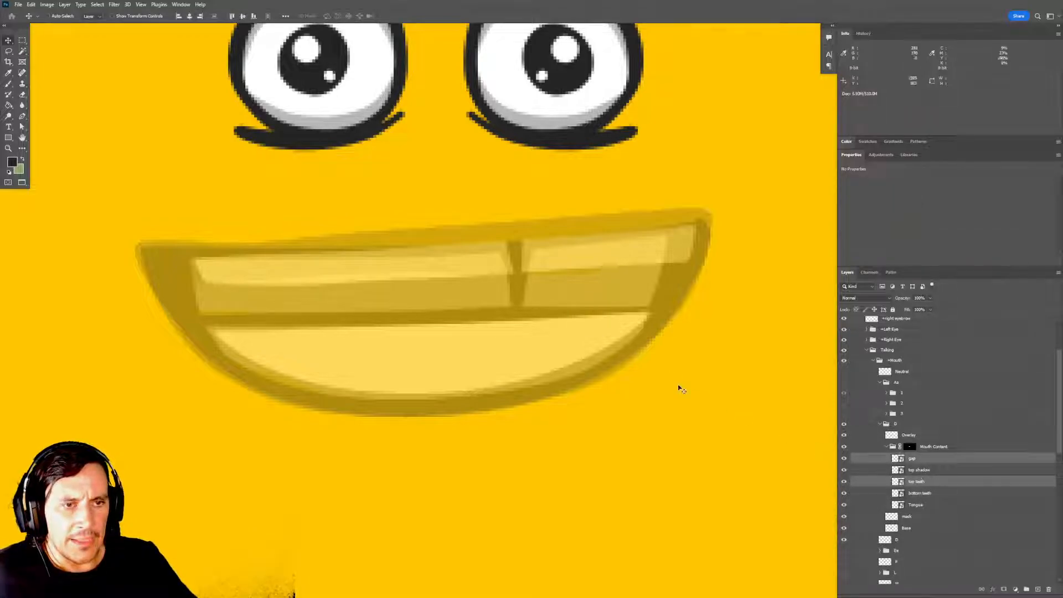
{"action": "left_click_drag", "start_coordinate": [560, 306], "coordinate": [559, 335]}
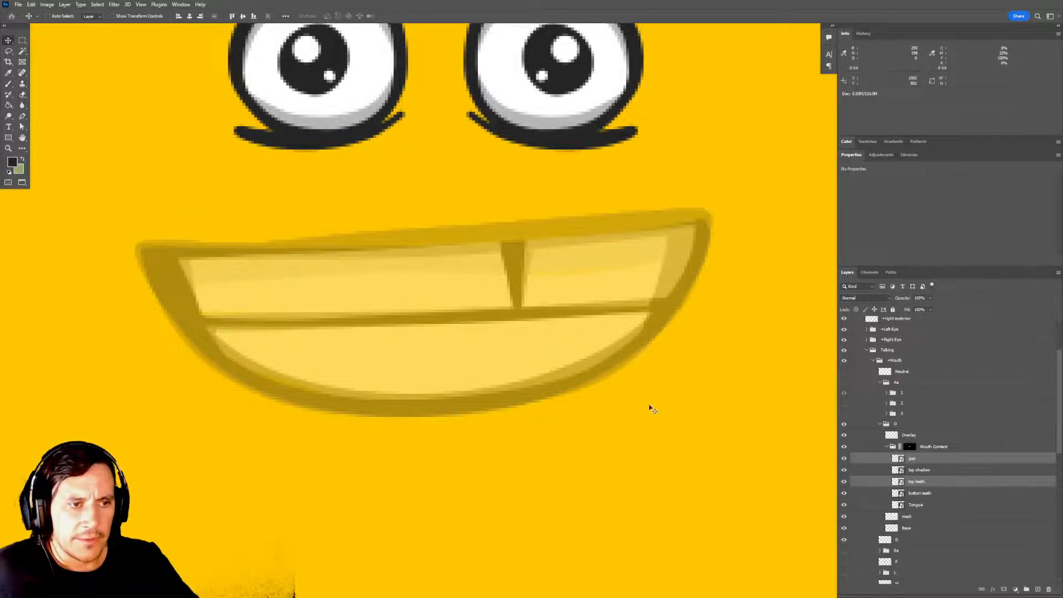
Move the top shadow layer down to match the shadow on the upper teeth in the D drawing.
{"action": "left_click", "coordinate": [924, 470]}
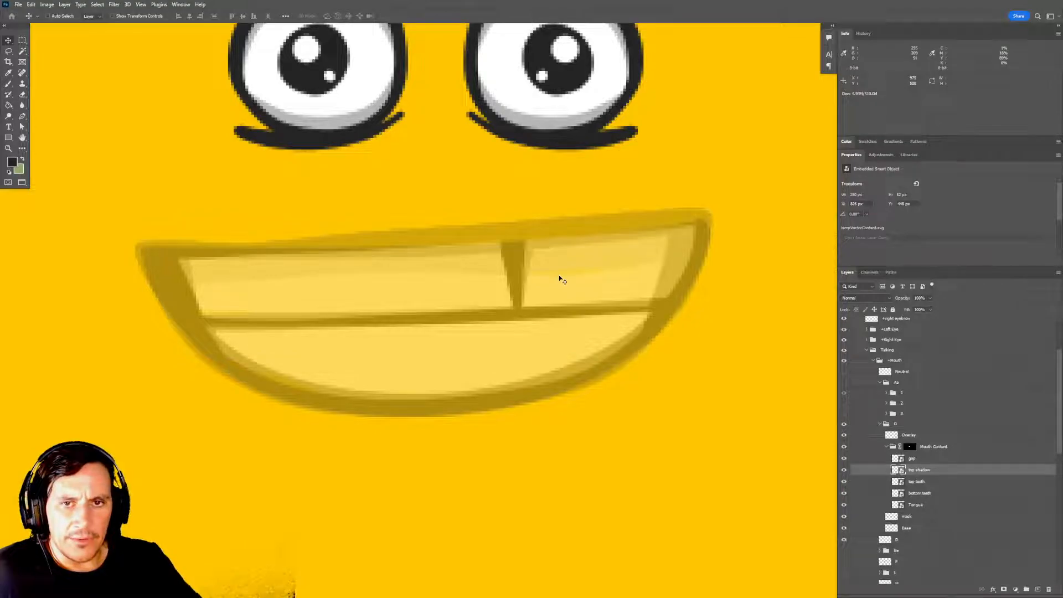
{"action": "key", "text": "Down"}
{"action": "key", "text": "Down"}
{"action": "key", "text": "shift+Up"}
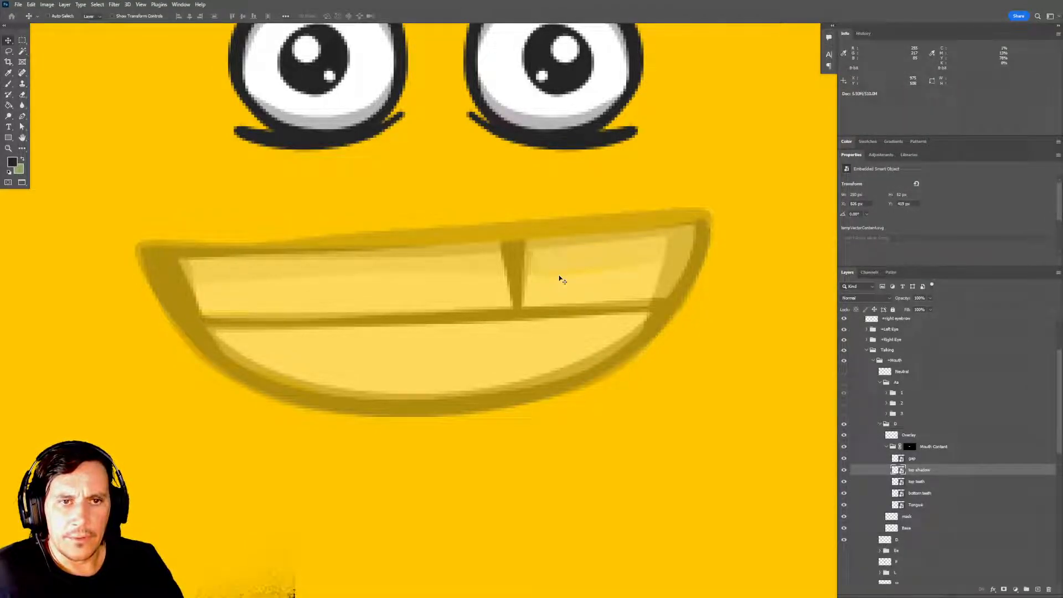
{"action": "key", "text": "shift+Down"}
{"action": "key", "text": "shift+Down"}
{"action": "key", "text": "shift+Down"}
{"action": "key", "text": "shift+Down"}
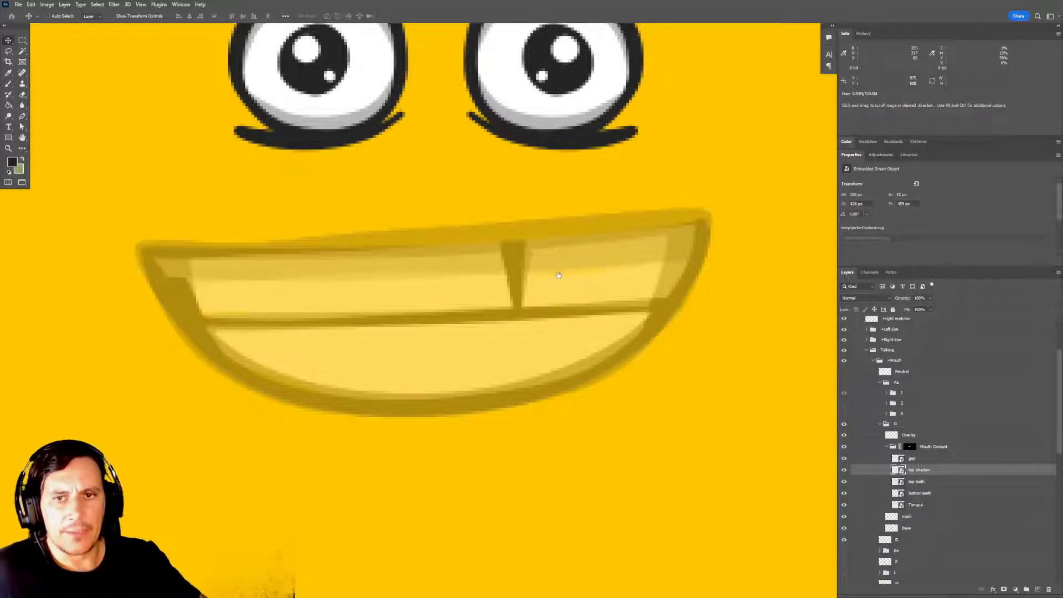
{"action": "left_click_drag", "start_coordinate": [563, 286], "coordinate": [552, 266]}
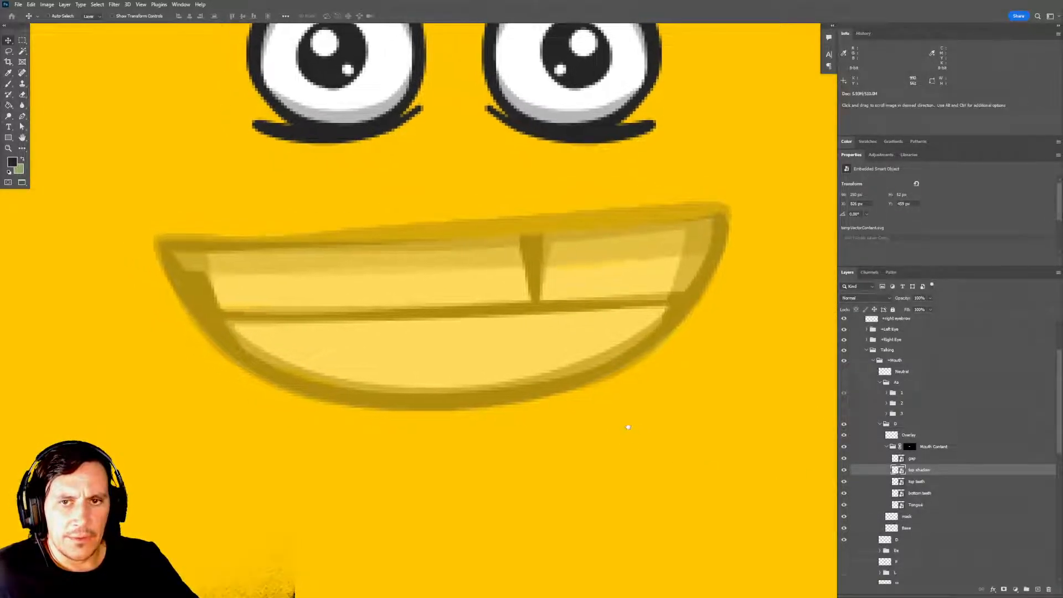
Mask the top shadow layer with the shape of the top teeth layer.
{"action": "left_click", "coordinate": [925, 483]}
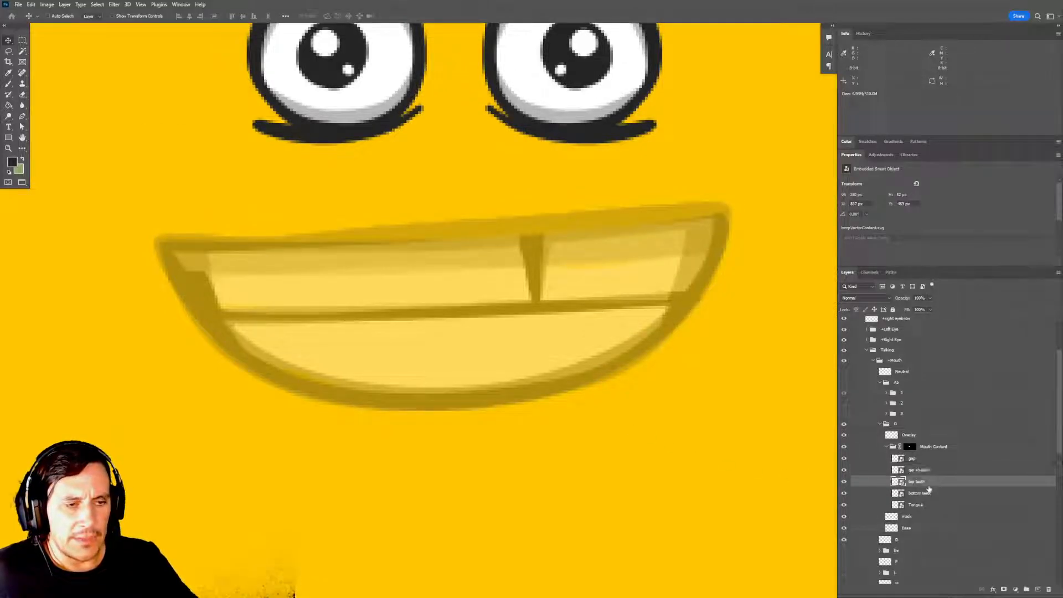
{"action": "left_click", "coordinate": [919, 471]}
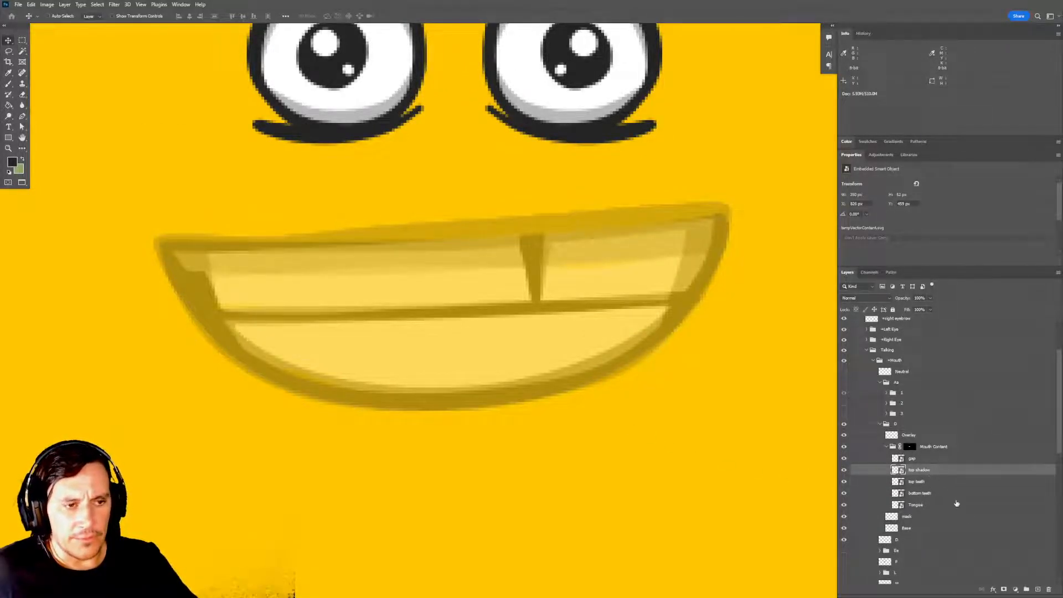
{"action": "left_click", "coordinate": [1004, 589]}
{"action": "mouse_move", "coordinate": [746, 469]}
{"action": "left_mouse_down"}
{"action": "mouse_move", "coordinate": [764, 465]}
{"action": "mouse_move", "coordinate": [744, 463]}
{"action": "left_mouse_up"}
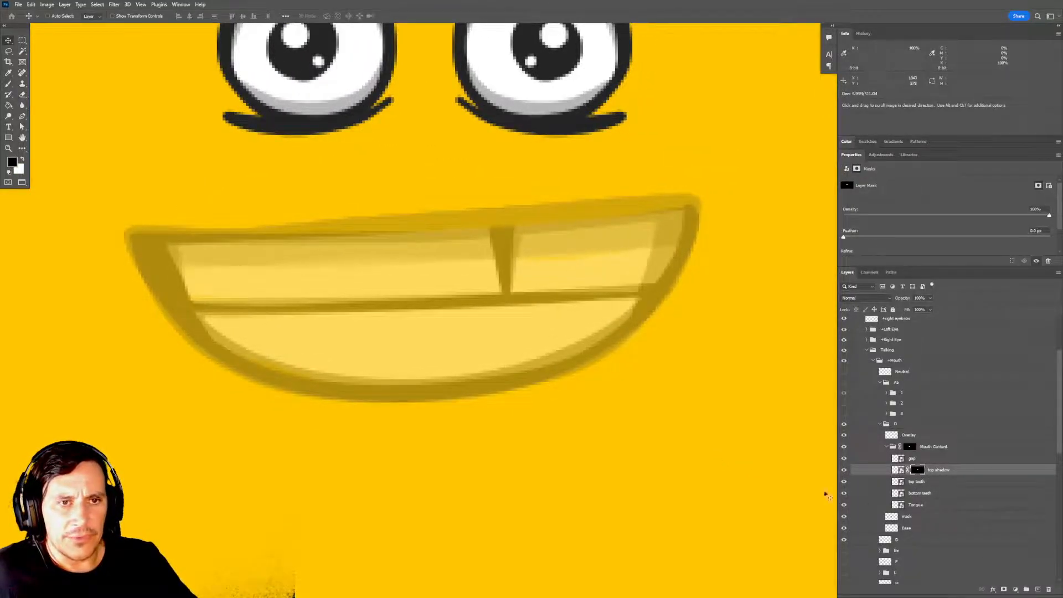
Load the outlines of the top teeth, the mouth mask and the top shadow's mask to compare them, and clear the selection.
{"action": "left_click", "coordinate": [899, 483], "text": "ctrl"}
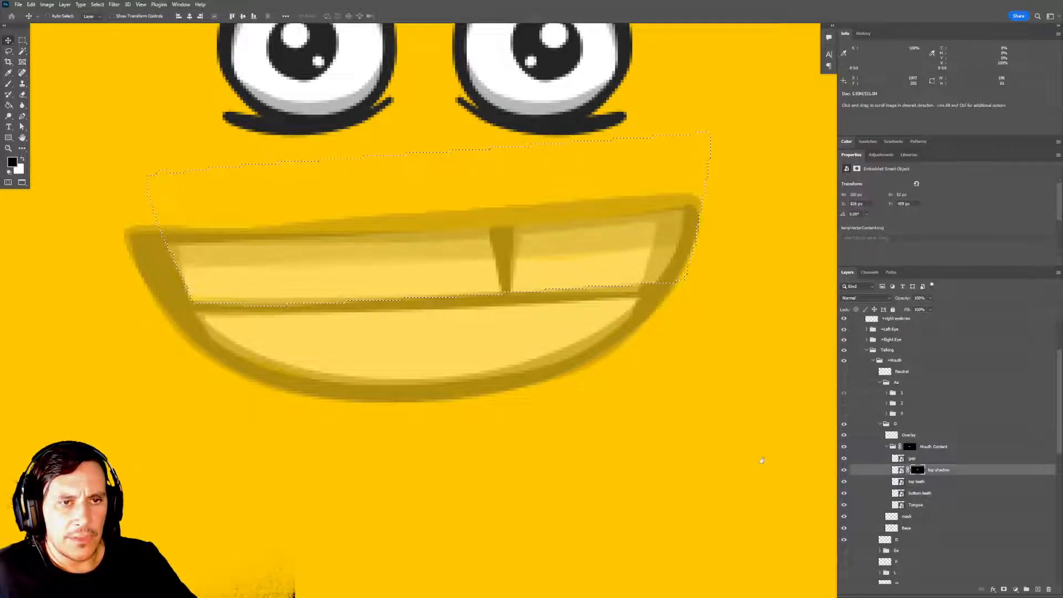
{"action": "mouse_move", "coordinate": [748, 443]}
{"action": "left_mouse_down"}
{"action": "mouse_move", "coordinate": [755, 455]}
{"action": "mouse_move", "coordinate": [754, 441]}
{"action": "left_mouse_up"}
{"action": "key", "text": "m"}
{"action": "left_click", "coordinate": [749, 429]}
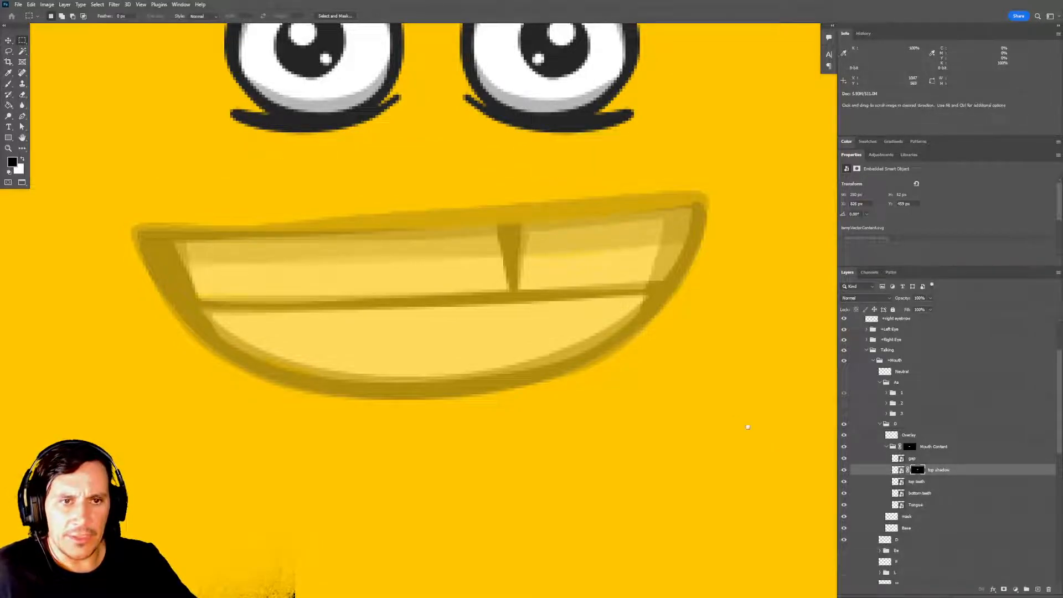
{"action": "left_click", "coordinate": [917, 470], "text": "ctrl"}
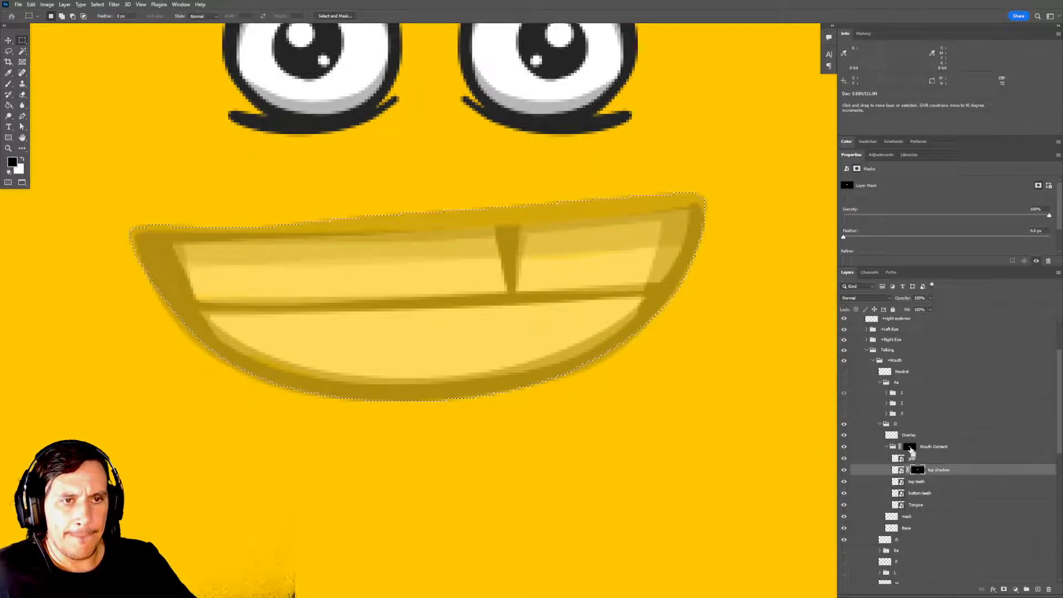
{"action": "left_click", "coordinate": [918, 471], "text": "ctrl"}
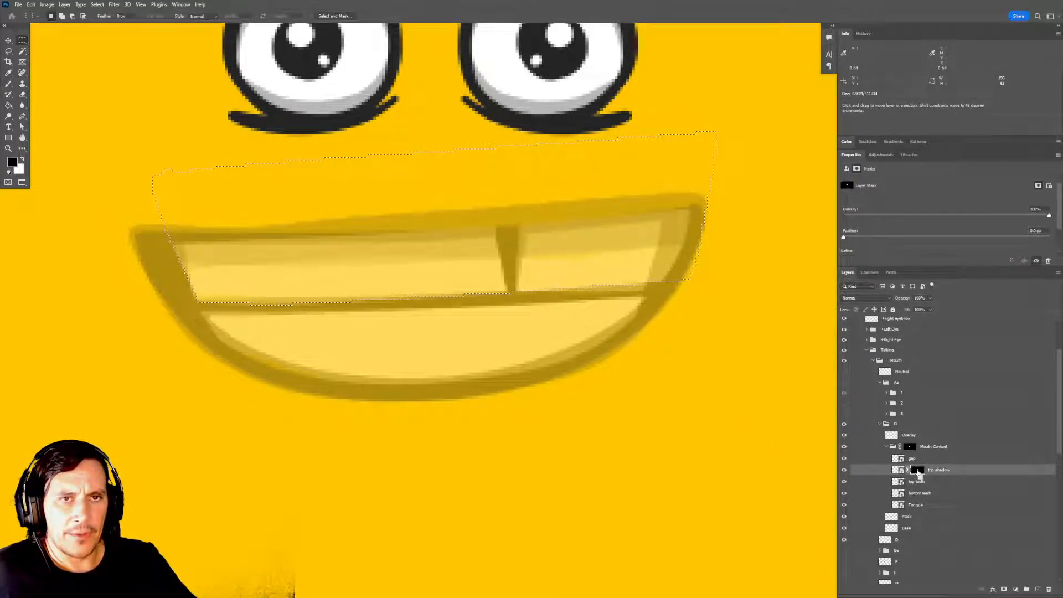
{"action": "left_click_drag", "start_coordinate": [743, 470], "coordinate": [759, 462]}
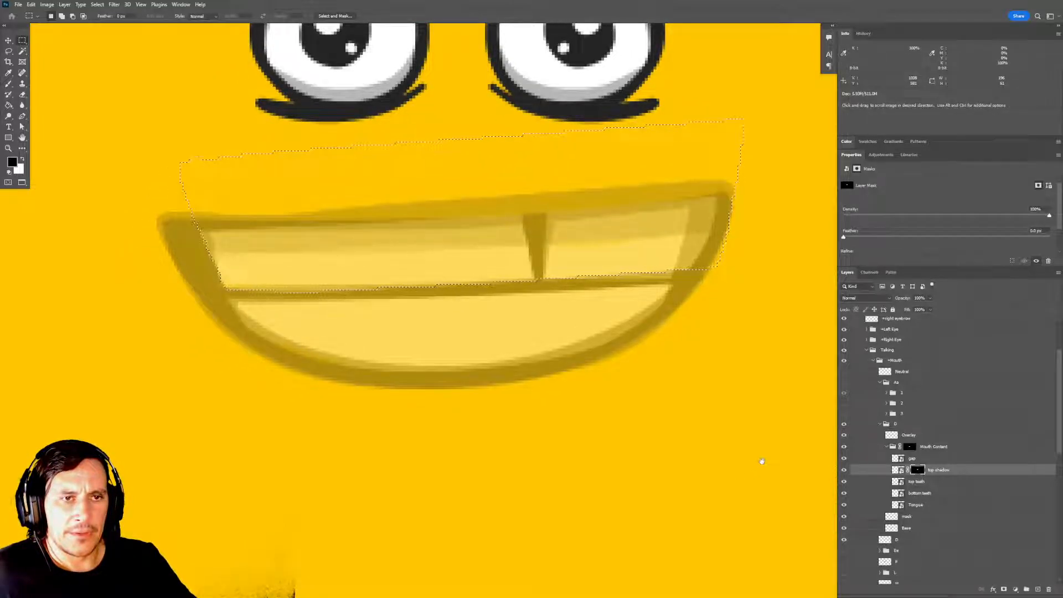
{"action": "left_click_drag", "start_coordinate": [753, 463], "coordinate": [727, 448]}
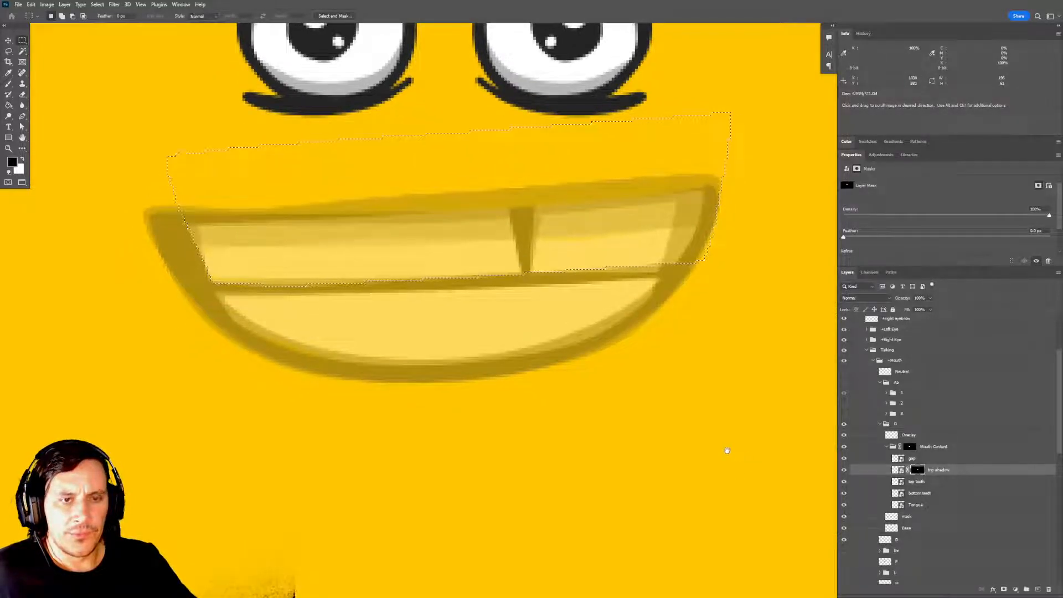
{"action": "key", "text": "ctrl+d"}
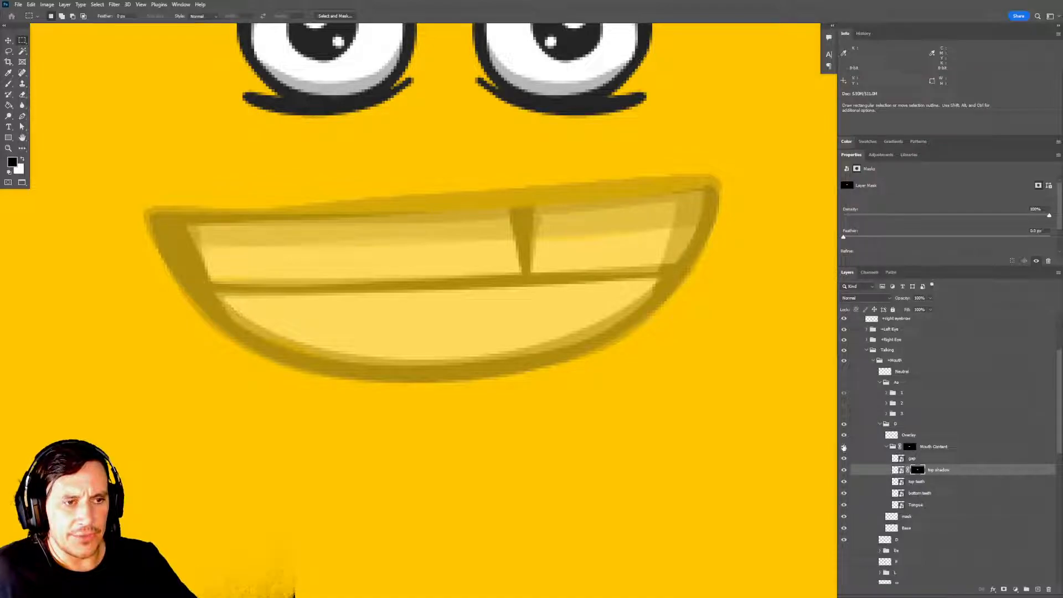
Hide the D reference drawing, collapse the Mouth Content group and set the D group's opacity to 100%.
{"action": "mouse_move", "coordinate": [661, 483]}
{"action": "left_mouse_down"}
{"action": "mouse_move", "coordinate": [666, 496]}
{"action": "mouse_move", "coordinate": [671, 485]}
{"action": "left_mouse_up"}
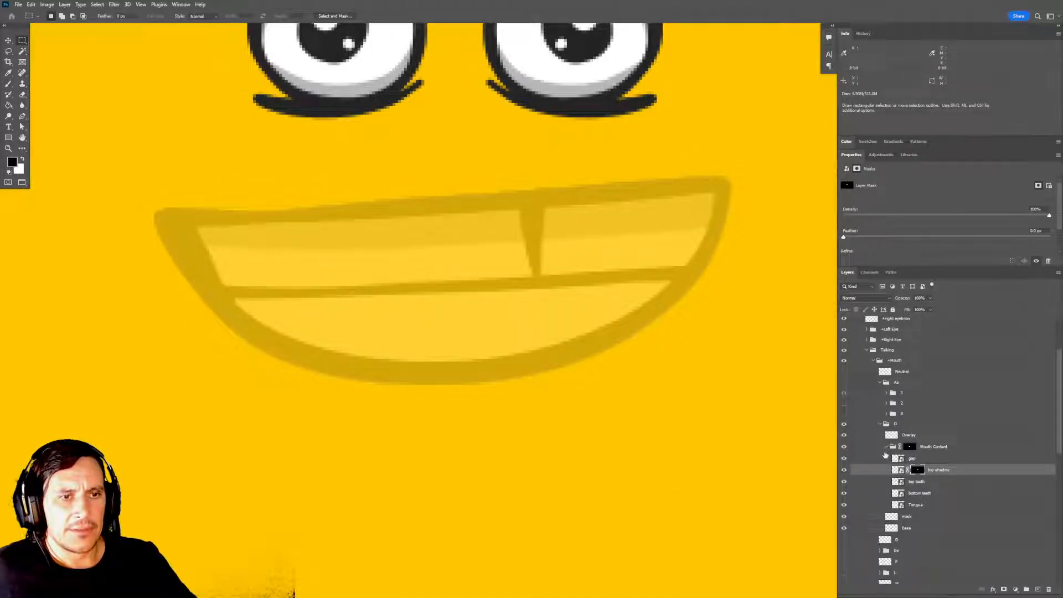
{"action": "left_click", "coordinate": [934, 446]}
{"action": "left_click", "coordinate": [887, 446]}
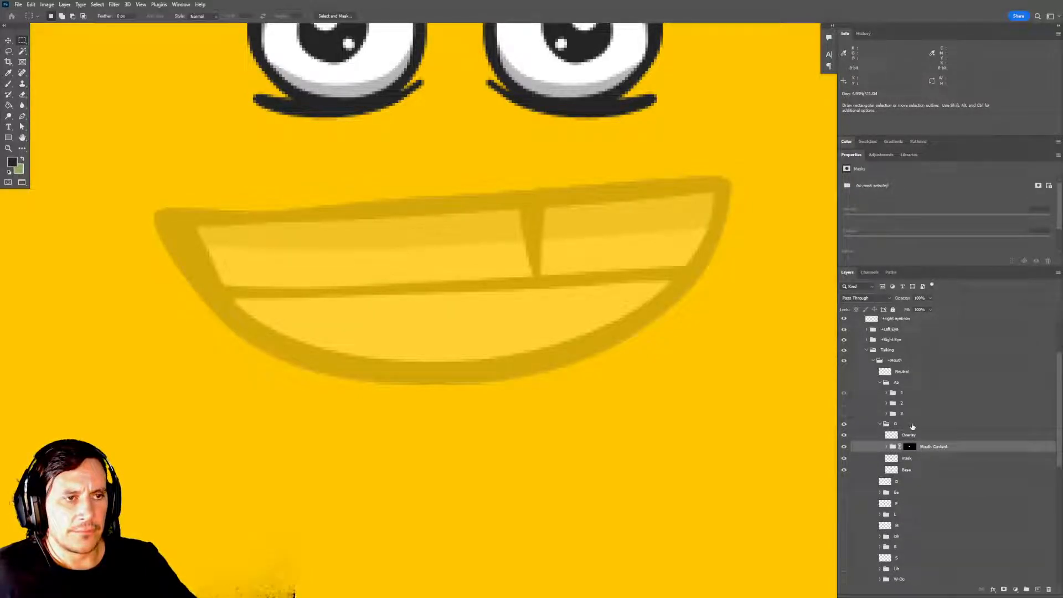
{"action": "left_click", "coordinate": [912, 425]}
{"action": "key", "text": "0"}
Examine the assembled D mouth together with the whole face.
{"action": "left_click_drag", "start_coordinate": [667, 356], "coordinate": [570, 326]}
{"action": "key", "text": "ctrl+minus"}
{"action": "key", "text": "ctrl+minus"}
{"action": "key", "text": "ctrl+minus"}
{"action": "left_click_drag", "start_coordinate": [632, 397], "coordinate": [634, 391]}
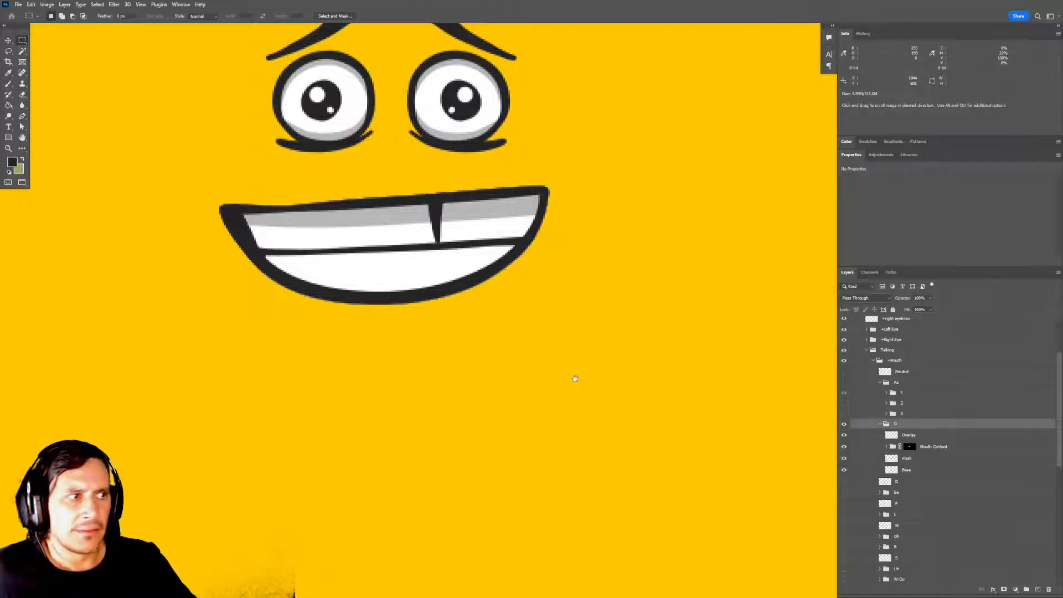
{"action": "left_click_drag", "start_coordinate": [575, 379], "coordinate": [633, 383]}
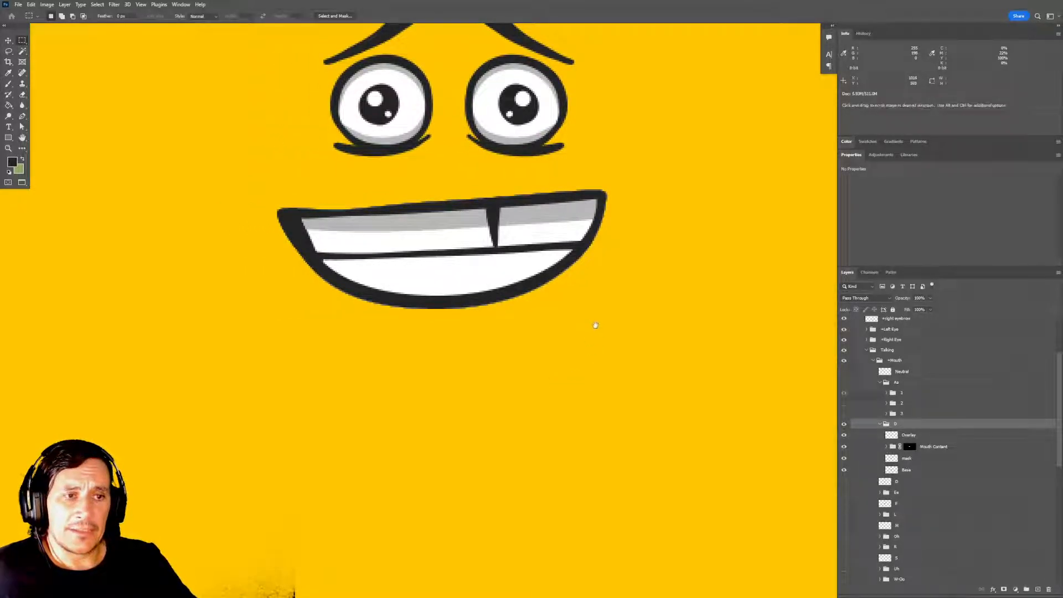
{"action": "left_click_drag", "start_coordinate": [595, 348], "coordinate": [596, 364]}
{"action": "left_click_drag", "start_coordinate": [464, 204], "coordinate": [486, 266]}
{"action": "key", "text": "ctrl+d"}
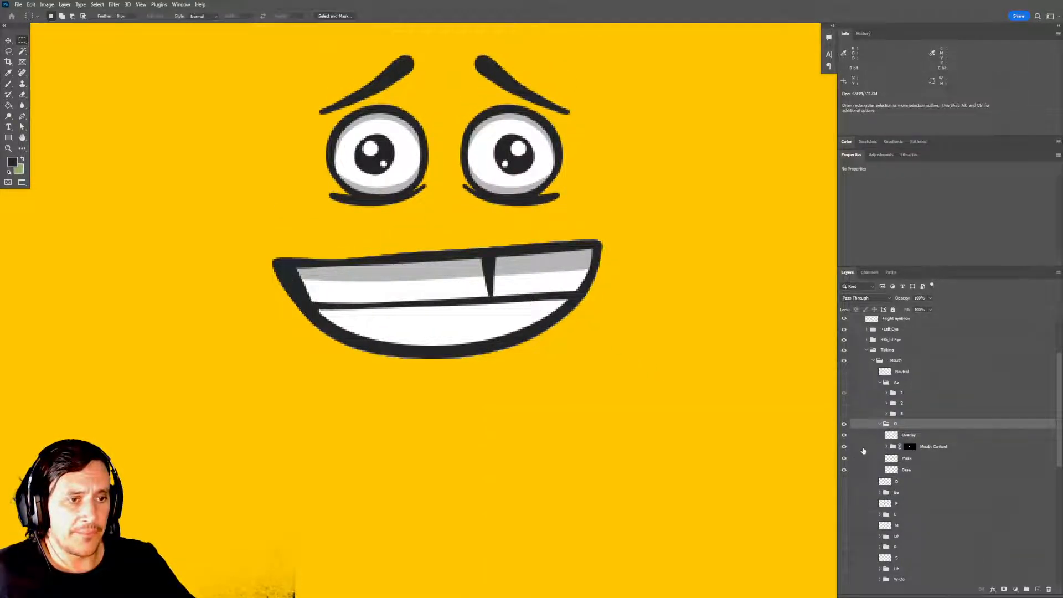
{"action": "left_click_drag", "start_coordinate": [725, 425], "coordinate": [726, 423]}
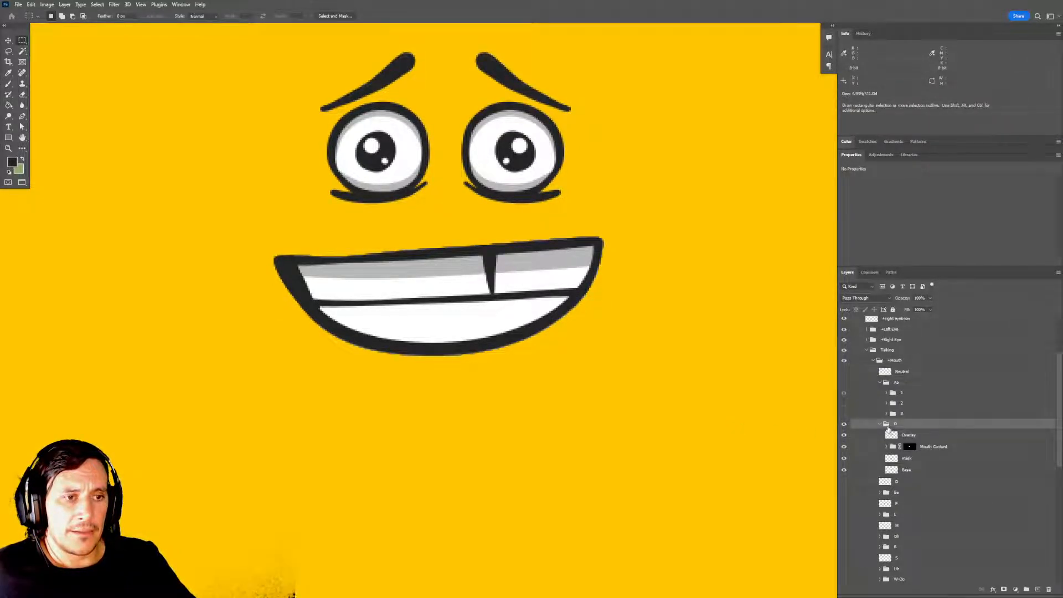
Collapse the D group and delete the flat D reference layer directly beneath it.
{"action": "left_click", "coordinate": [880, 425]}
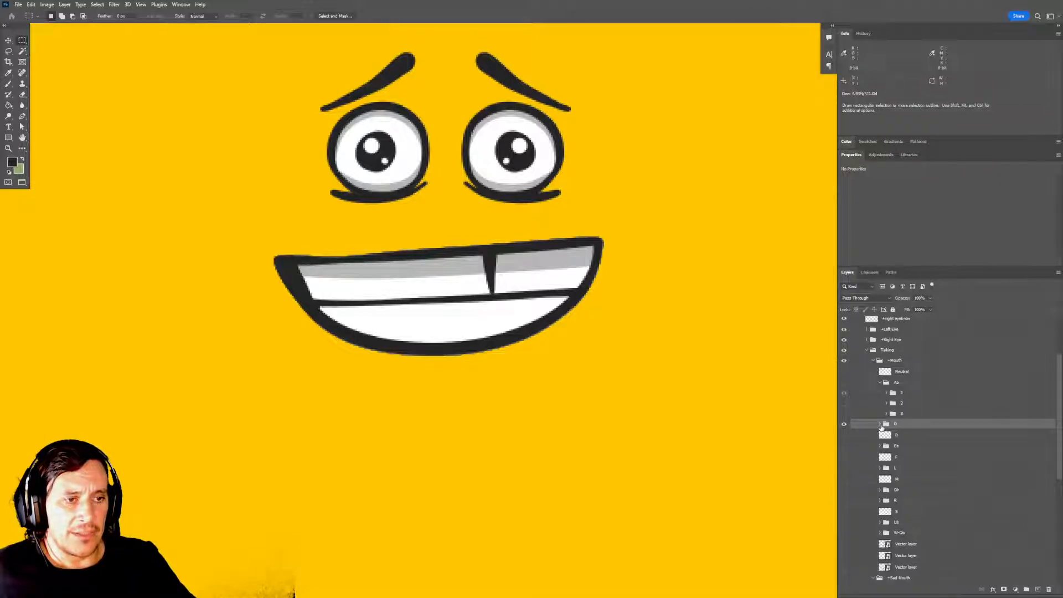
{"action": "left_click", "coordinate": [880, 424]}
{"action": "left_click", "coordinate": [880, 425]}
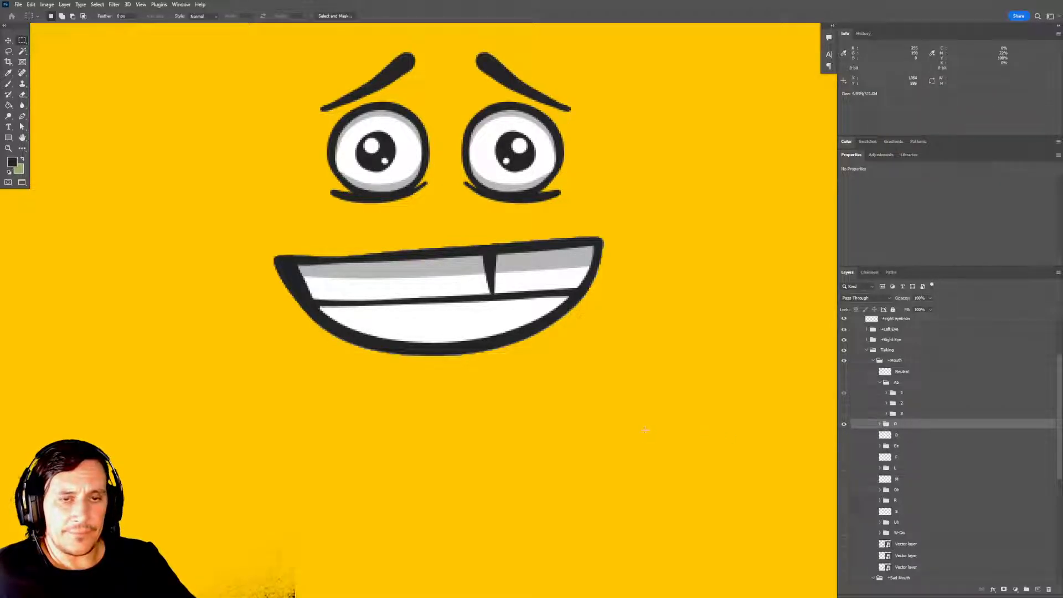
{"action": "key", "text": "alt+Tab"}
{"action": "key", "text": "alt+shift+Tab"}
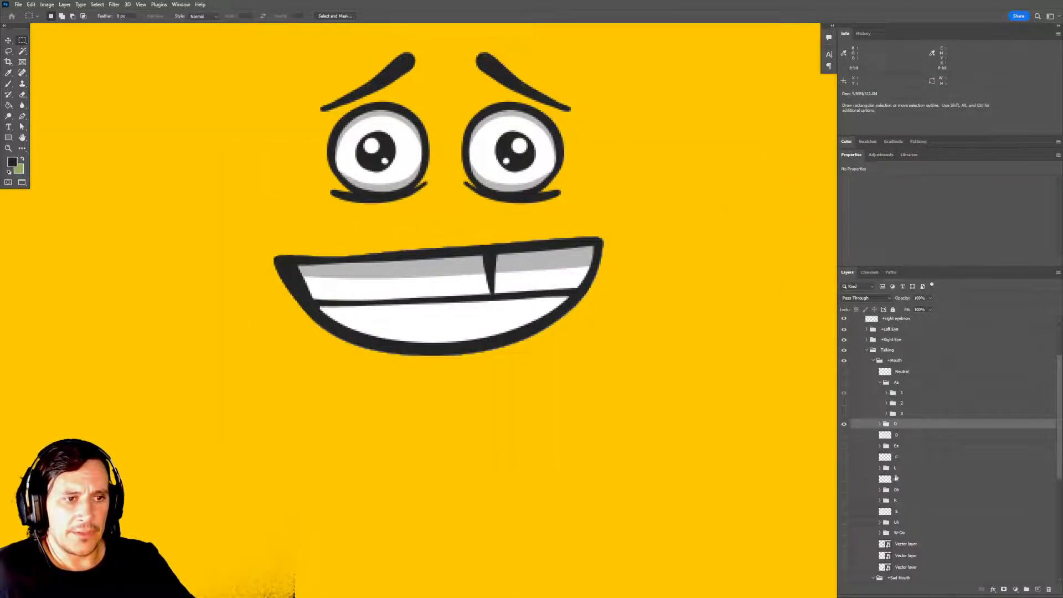
{"action": "left_click", "coordinate": [906, 437]}
{"action": "key", "text": "Delete"}
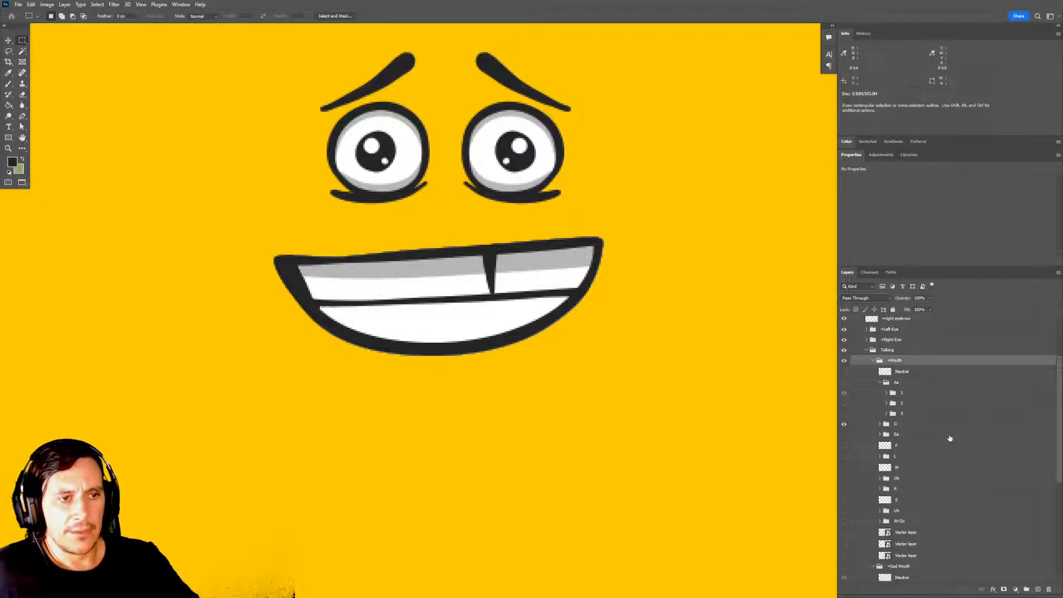
{"action": "left_click", "coordinate": [922, 429]}
Switch to Adobe Character Animator, let the updated artwork import, and open the Basic Face puppet for rigging.
{"action": "key", "text": "alt+Tab"}
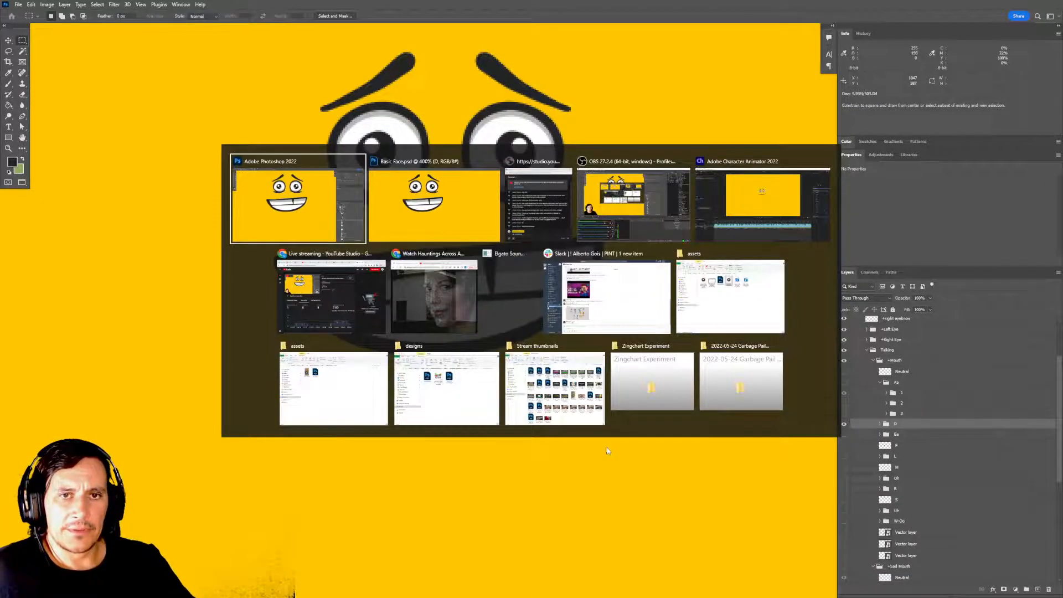
{"action": "key", "text": "alt+Tab"}
{"action": "key", "text": "alt+Tab"}
{"action": "key", "text": "alt+Tab"}
{"action": "key", "text": "alt+Tab"}
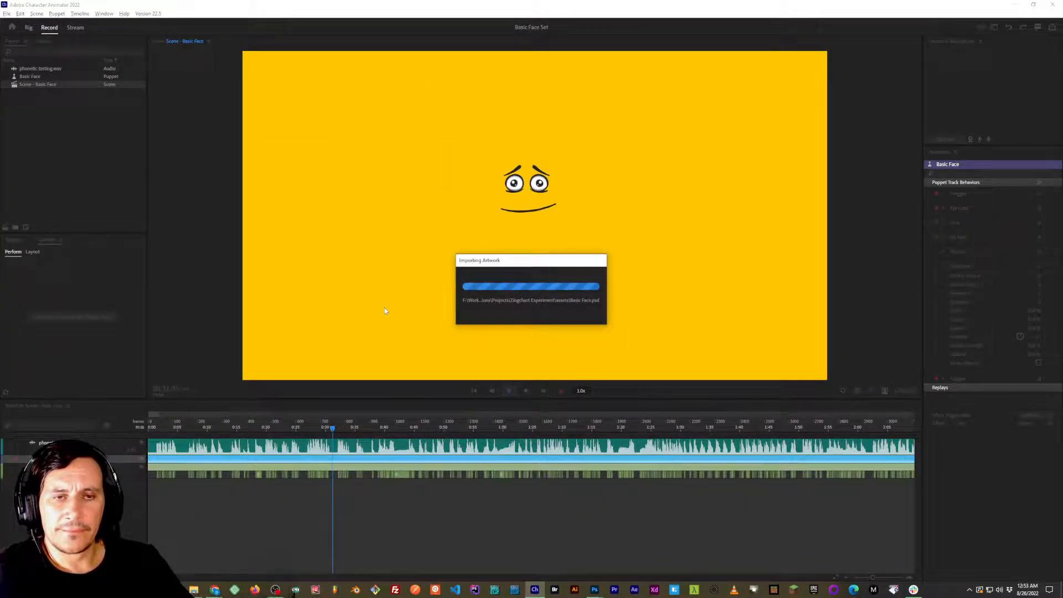
{"action": "double_click", "coordinate": [33, 77]}
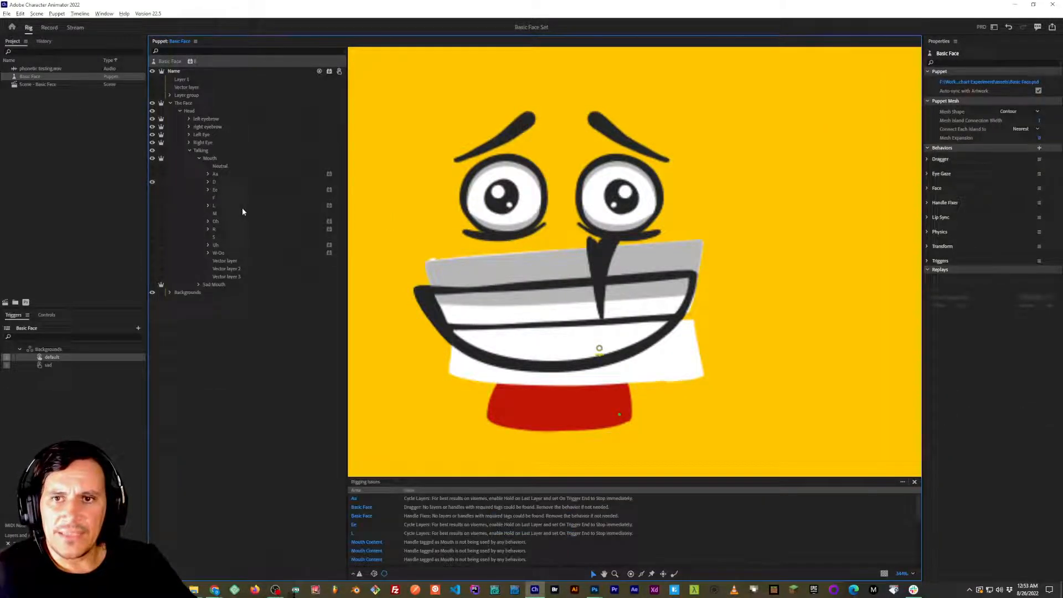
Expand the puppet's D mouth group and clip its Mouth Content layer to the mask layer beneath it.
{"action": "left_click", "coordinate": [220, 181]}
{"action": "left_click", "coordinate": [208, 183]}
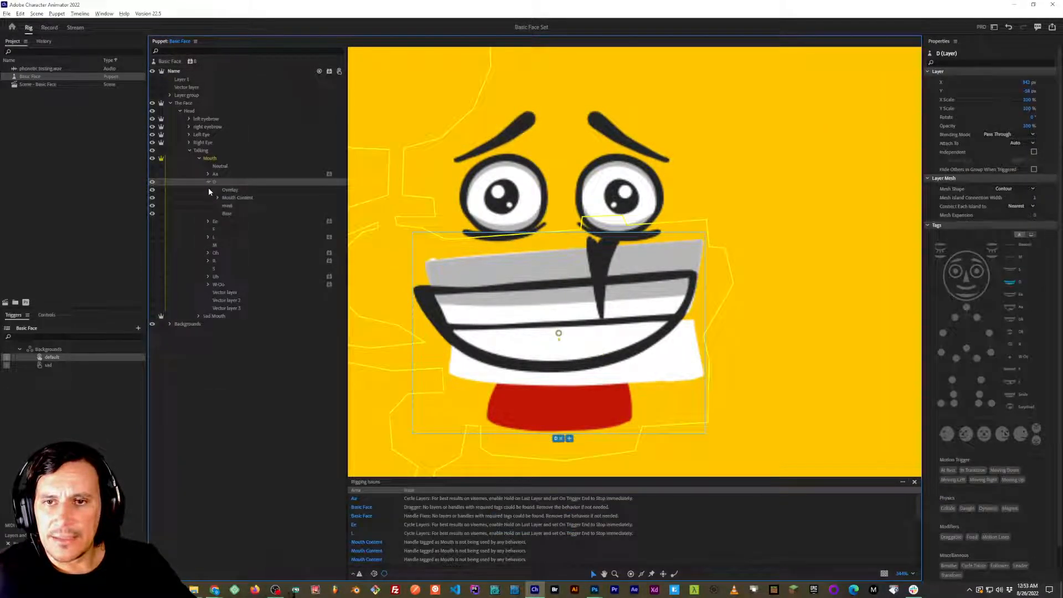
{"action": "left_click", "coordinate": [236, 197]}
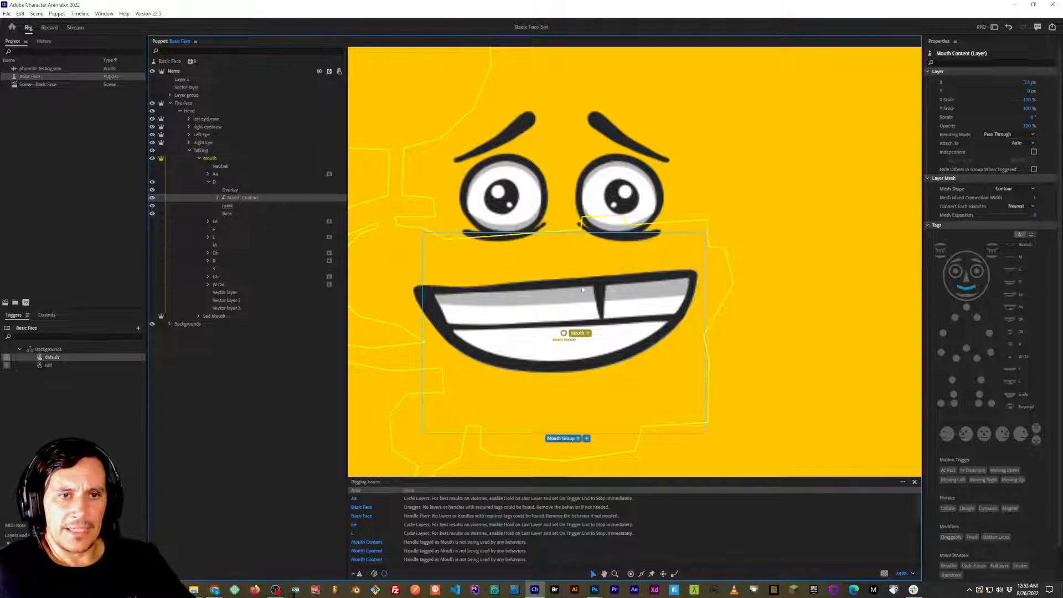
Switch to Photoshop, expand the D mouth group, load its mask layer's outline as a selection, and contract that selection.
{"action": "key", "text": "alt+Tab"}
{"action": "key", "text": "alt+Tab"}
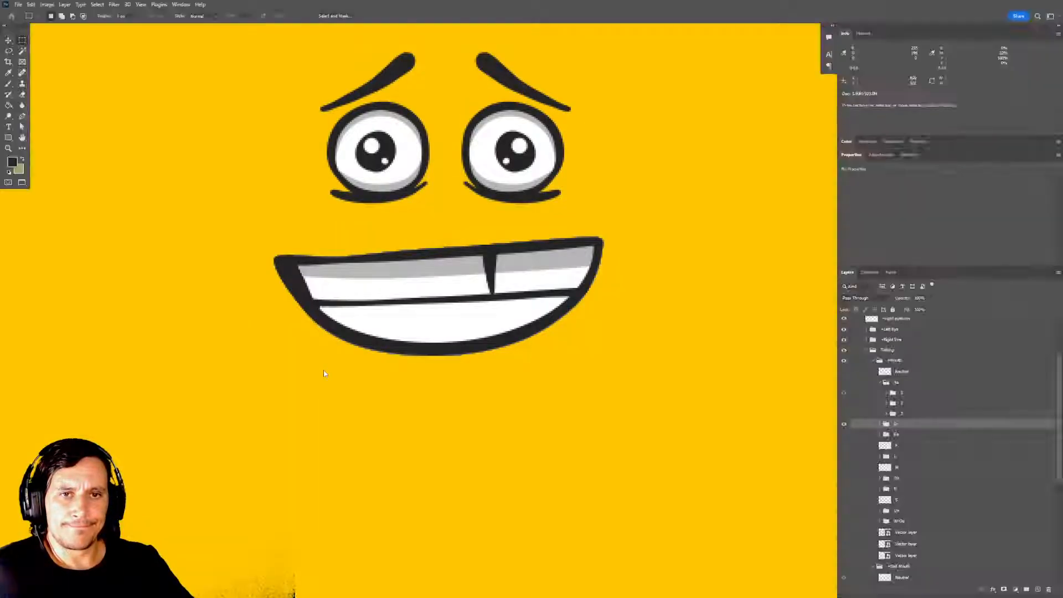
{"action": "left_click", "coordinate": [880, 424]}
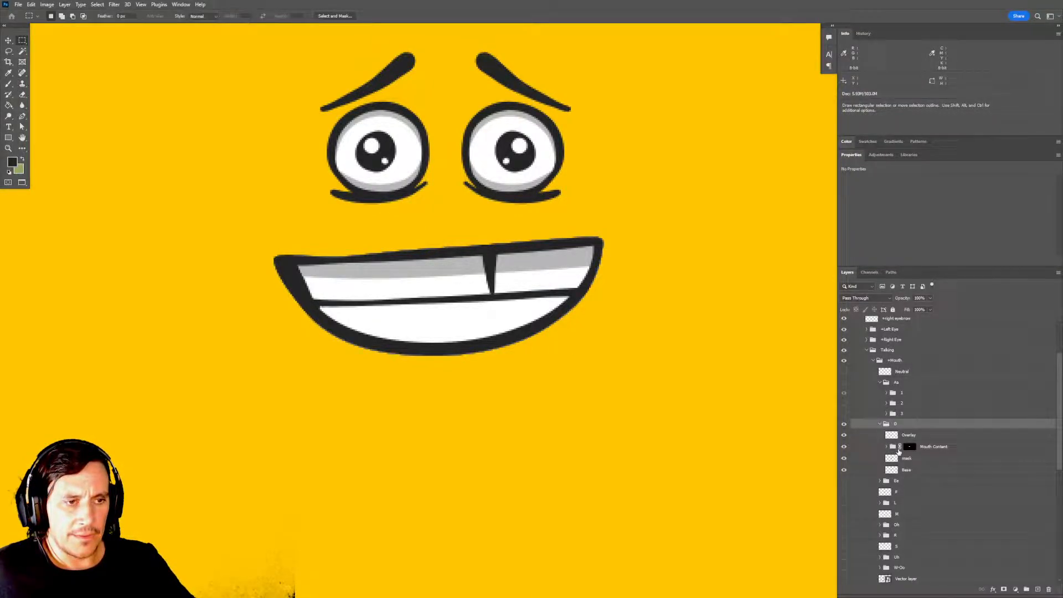
{"action": "left_click", "coordinate": [891, 459], "text": "ctrl"}
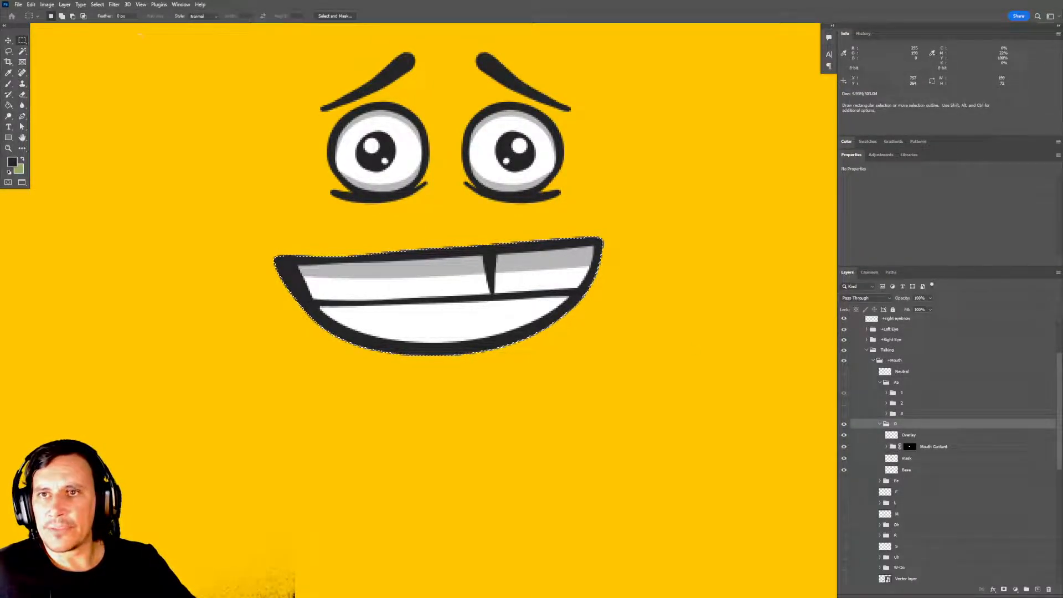
{"action": "left_click", "coordinate": [97, 5]}
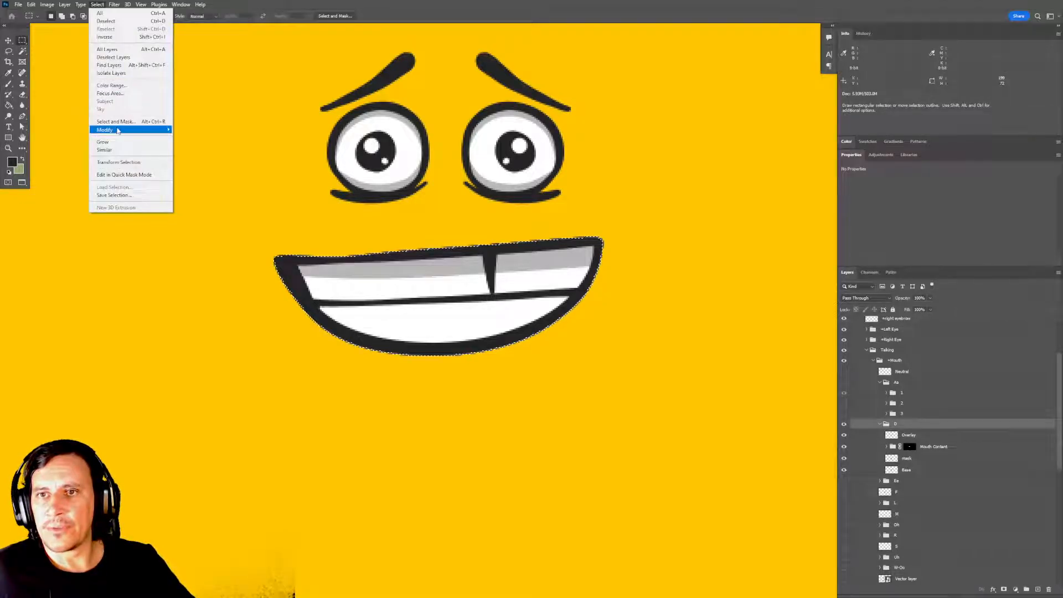
{"action": "mouse_move", "coordinate": [144, 130]}
{"action": "left_click", "coordinate": [201, 148]}
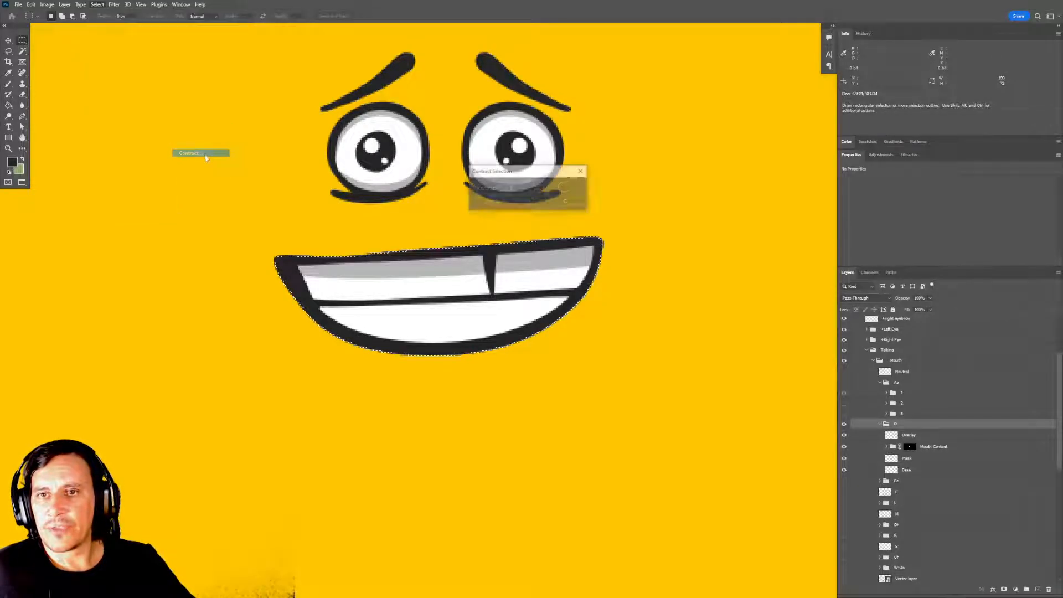
{"action": "left_click", "coordinate": [568, 186]}
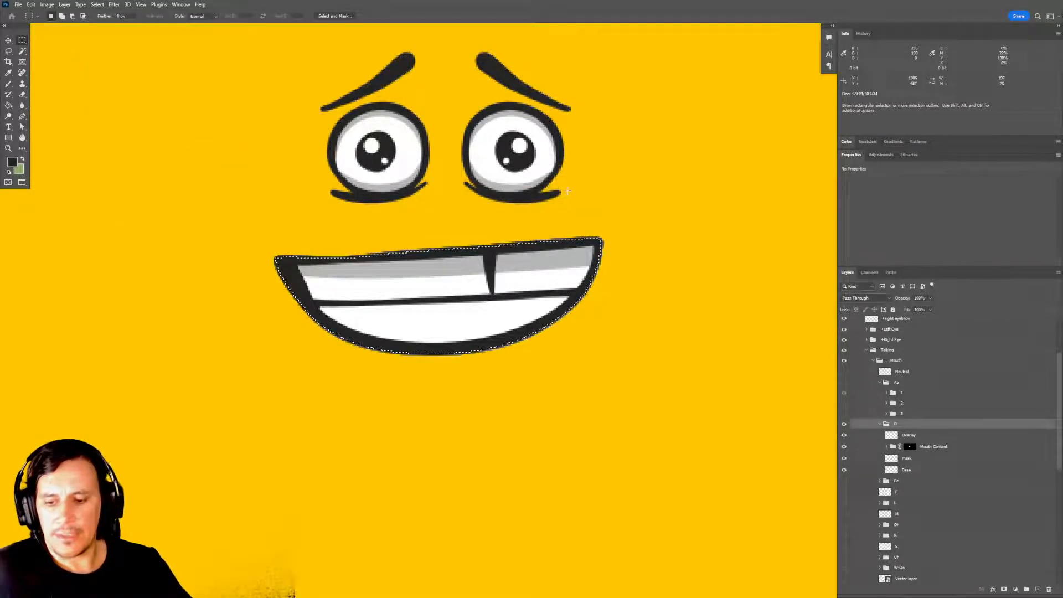
Trim the D mouth's mask layer to the contracted selection.
{"action": "key", "text": "Delete"}
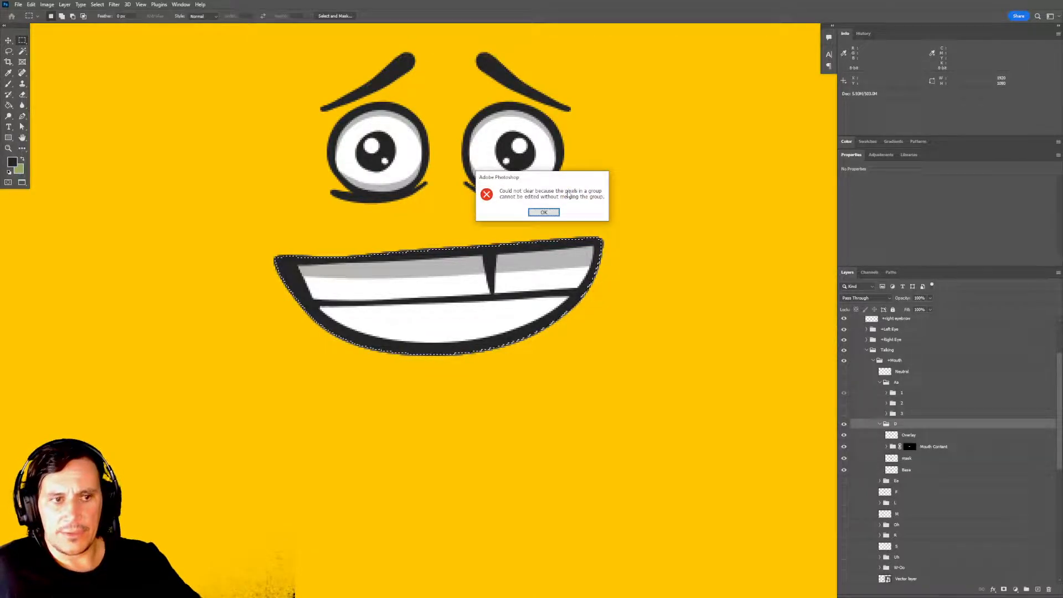
{"action": "key", "text": "Return"}
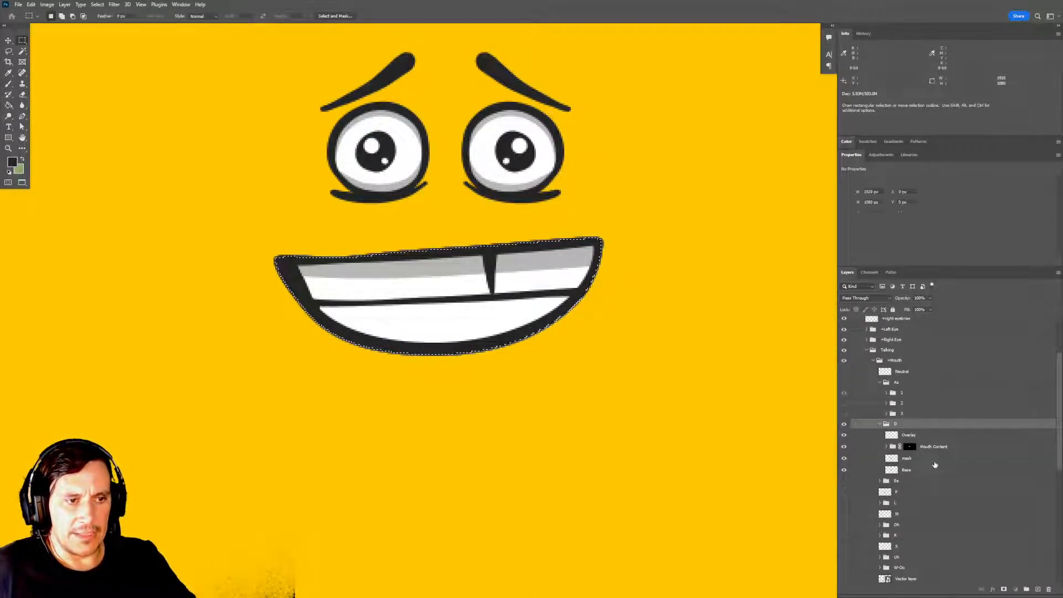
{"action": "left_click", "coordinate": [930, 459]}
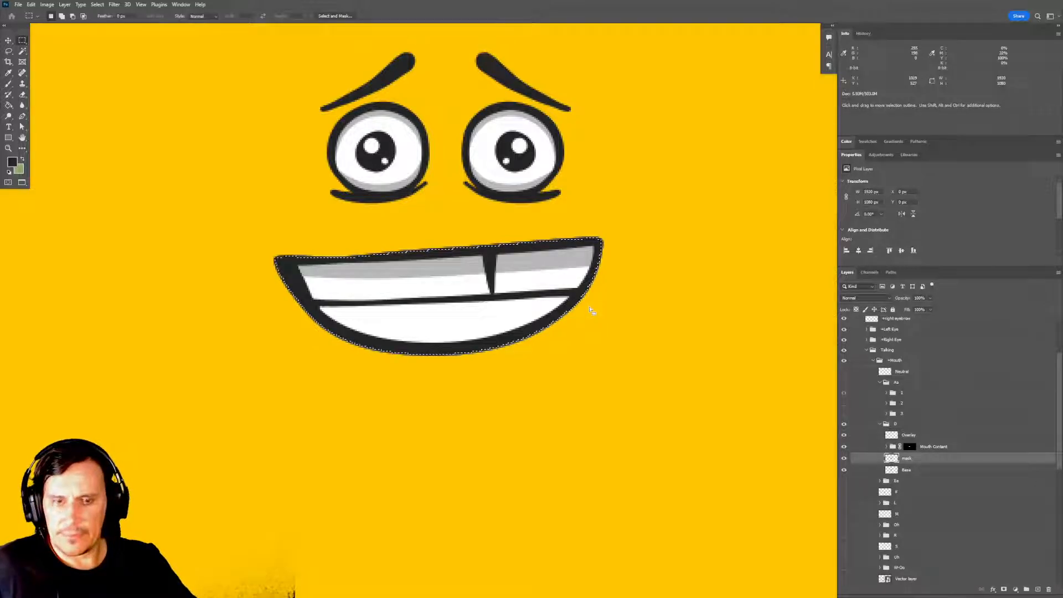
Switch to Character Animator and compare the Ee mouth with the D mouth by showing each alone and expanding their groups.
{"action": "key", "text": "alt+Tab"}
{"action": "key", "text": "alt+Tab"}
{"action": "key", "text": "alt+Tab"}
{"action": "key", "text": "alt+Tab"}
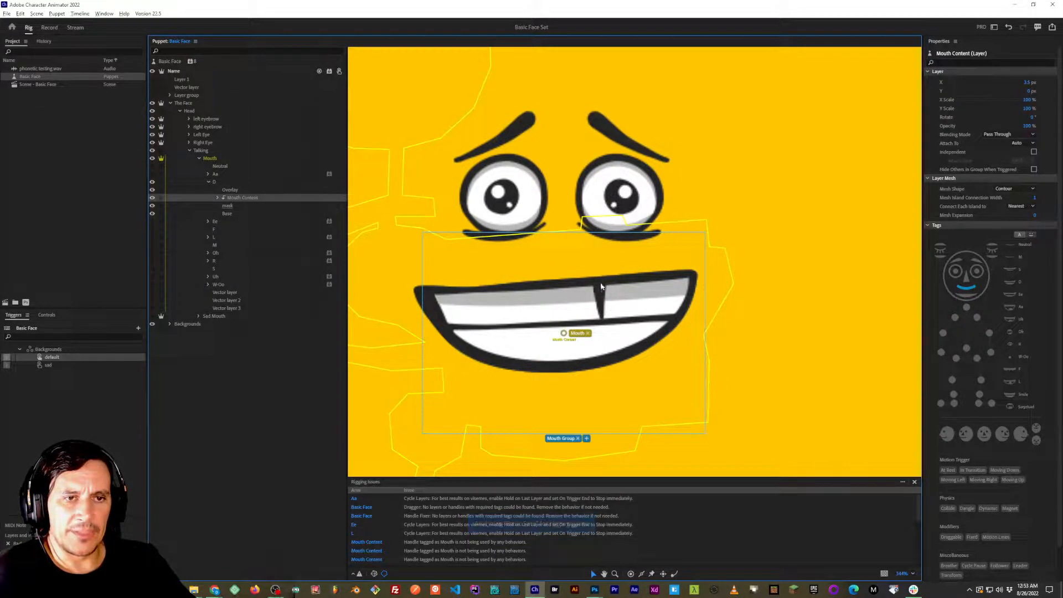
{"action": "left_click", "coordinate": [208, 182]}
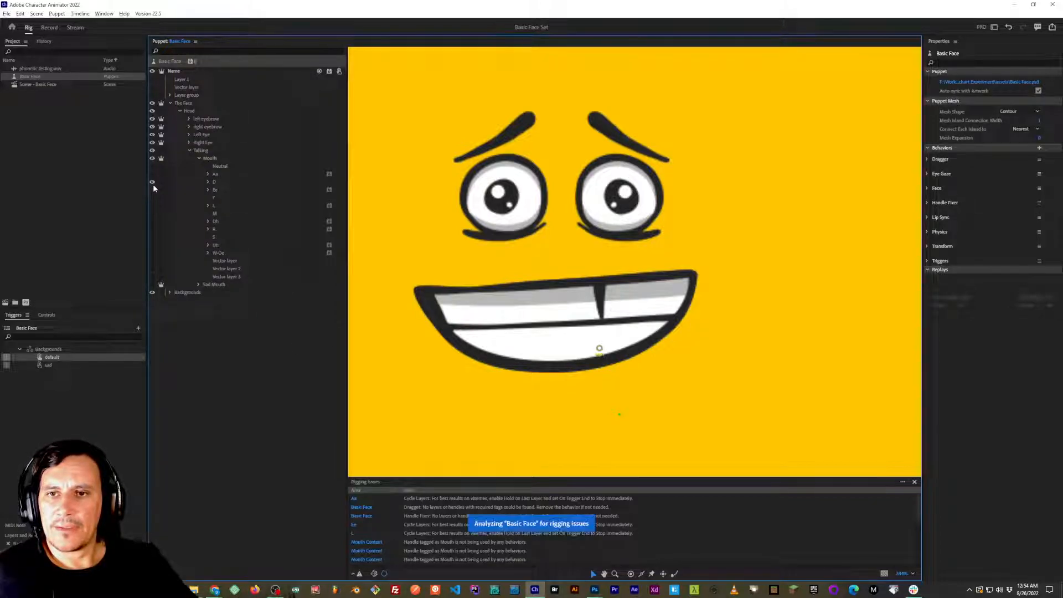
{"action": "left_click", "coordinate": [207, 189]}
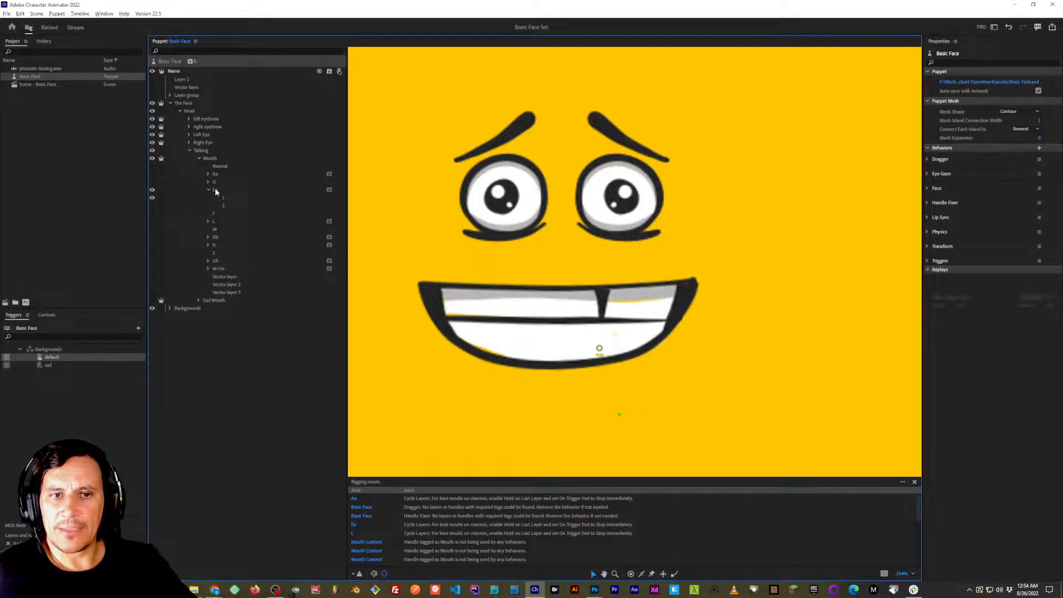
{"action": "left_click", "coordinate": [215, 190]}
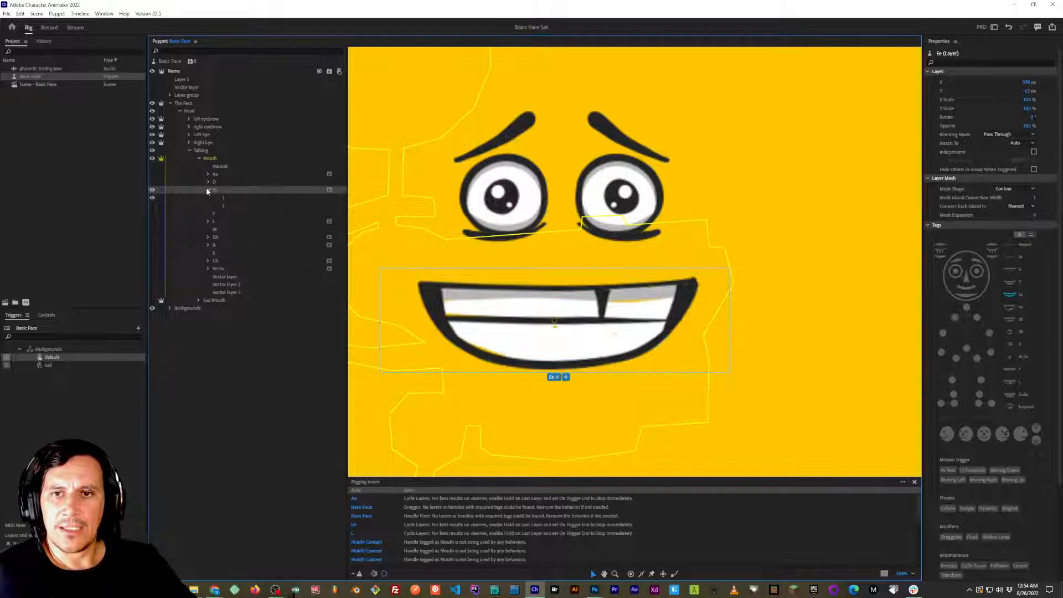
{"action": "left_click", "coordinate": [209, 190]}
{"action": "left_click", "coordinate": [152, 189]}
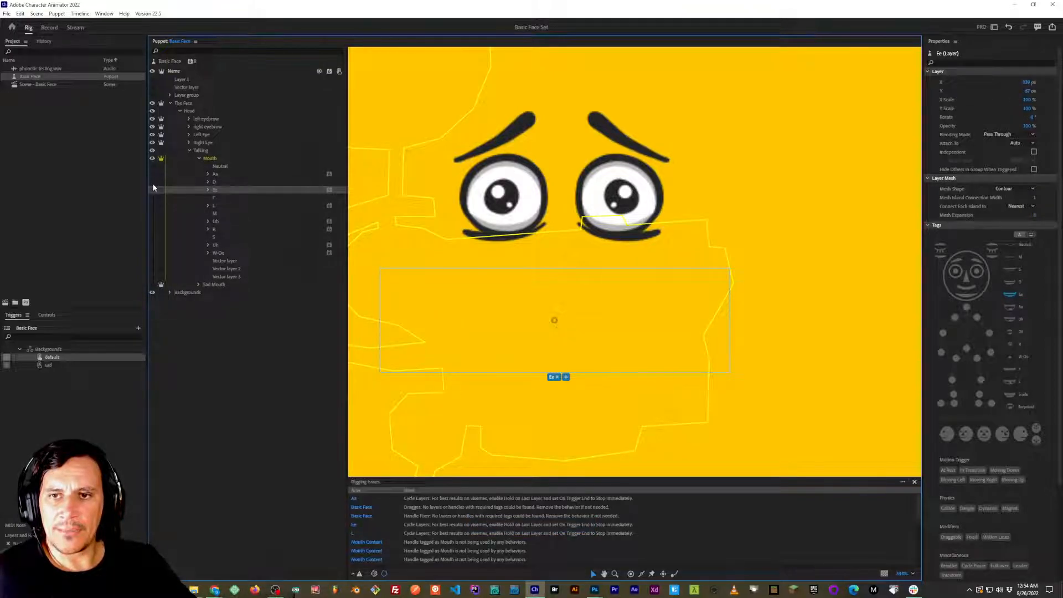
{"action": "left_click", "coordinate": [152, 182]}
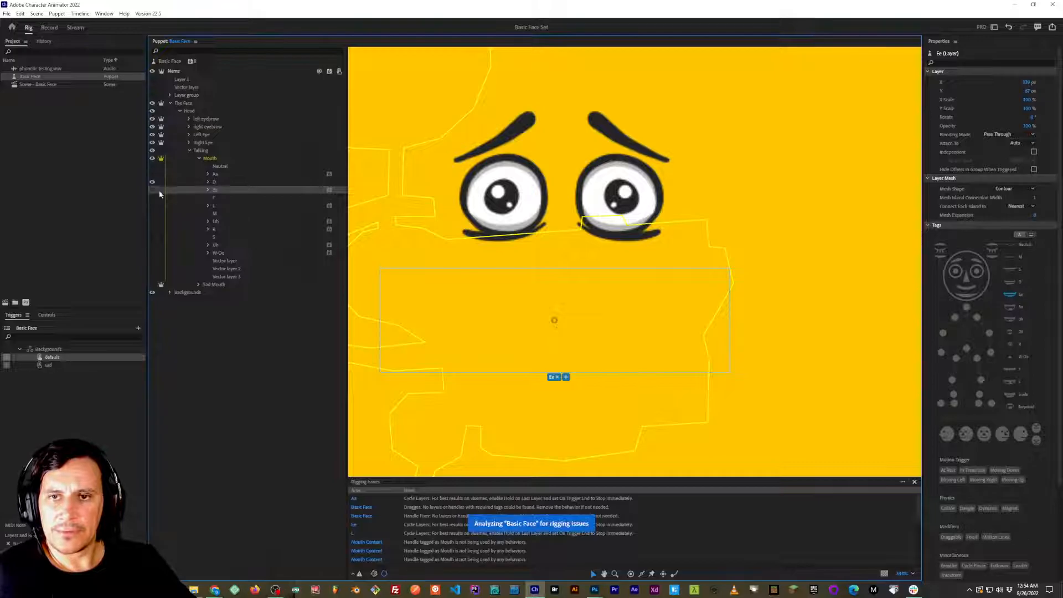
{"action": "left_click", "coordinate": [209, 182]}
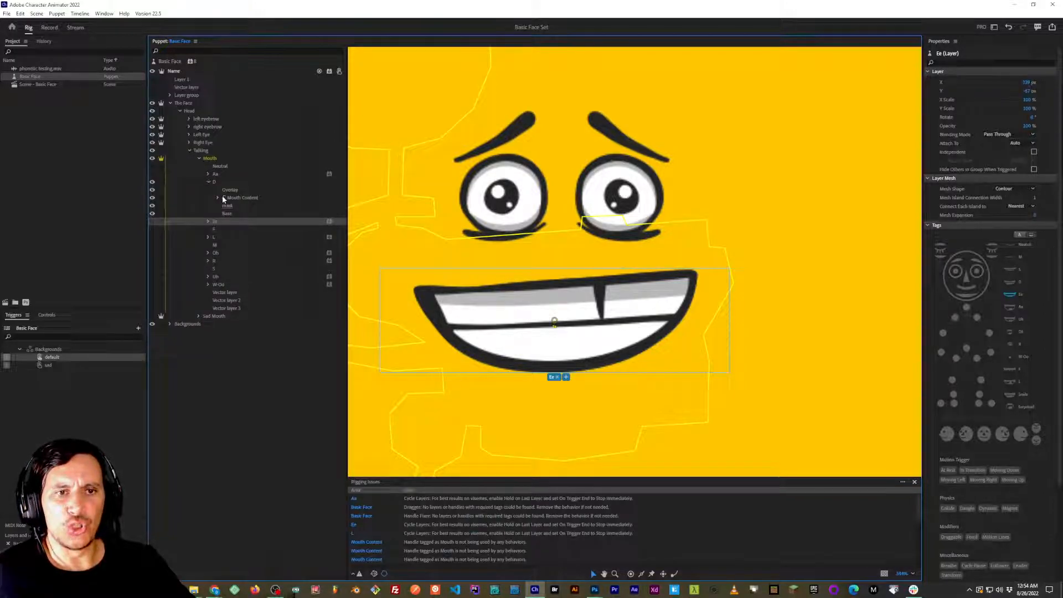
Switch to Photoshop and group the D mouth's layers from Overlay to Base into a subgroup named 2.
{"action": "key", "text": "alt+Tab"}
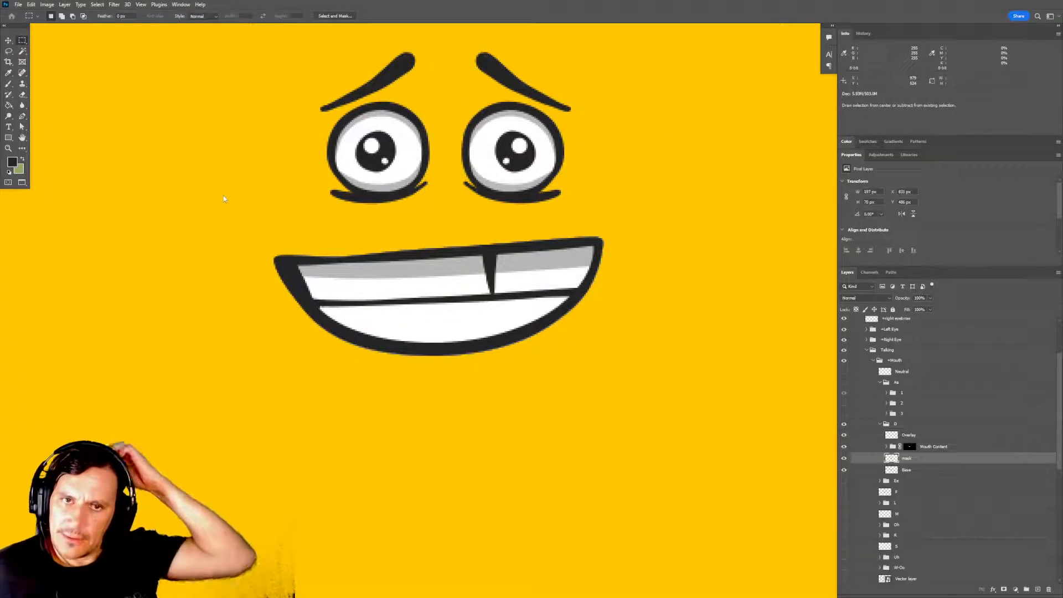
{"action": "left_click", "coordinate": [893, 436]}
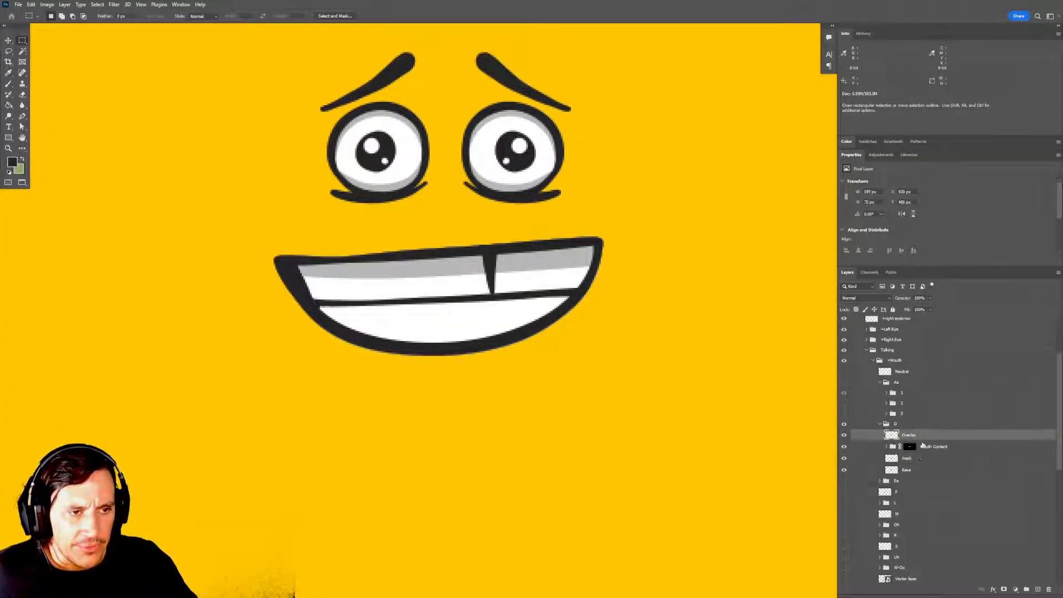
{"action": "left_click", "coordinate": [923, 470], "text": "shift"}
{"action": "key", "text": "ctrl+g"}
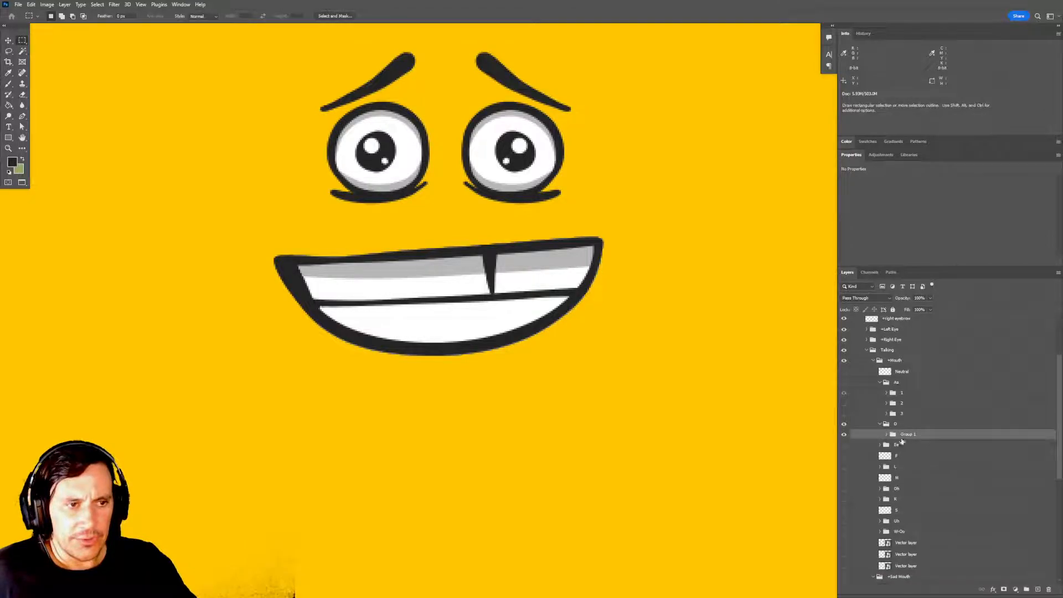
{"action": "double_click", "coordinate": [908, 435]}
{"action": "type", "text": "2"}
{"action": "key", "text": "Return"}
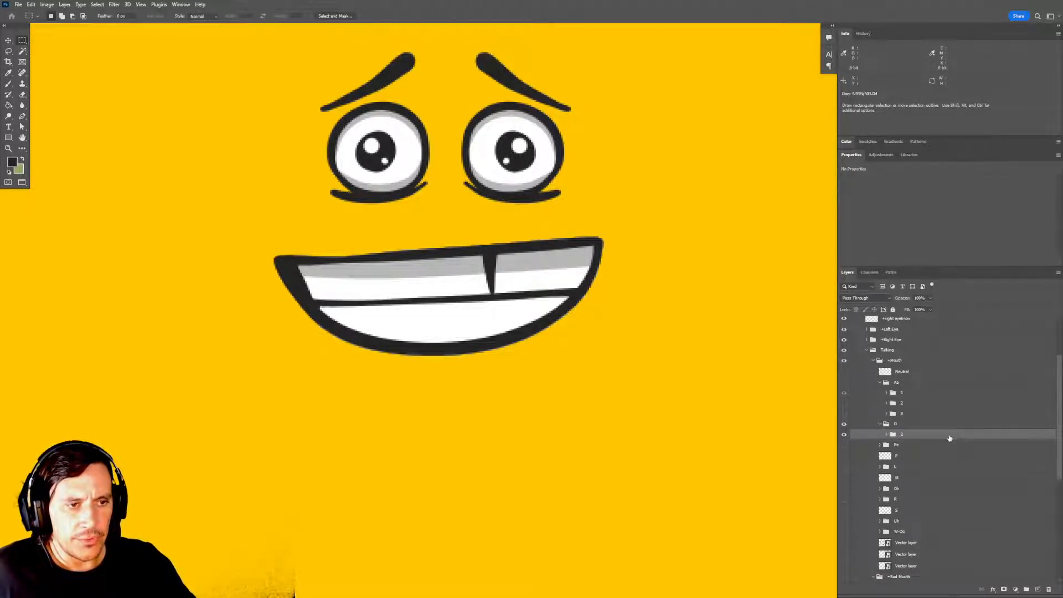
Duplicate subgroup 2 inside the D group and rename the copy 1.
{"action": "key", "text": "ctrl+j"}
{"action": "double_click", "coordinate": [910, 435]}
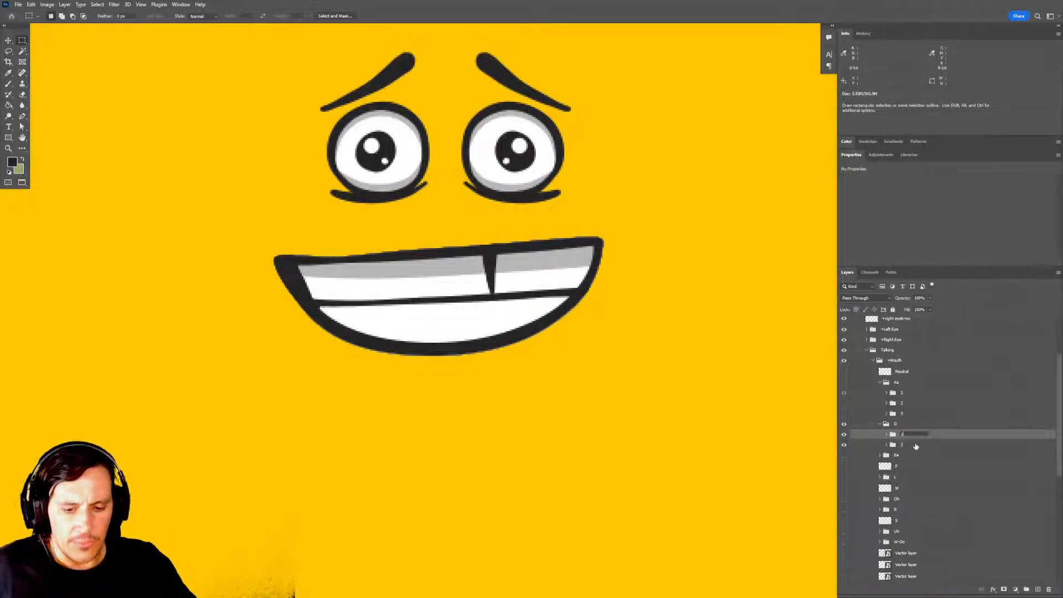
{"action": "type", "text": "1"}
{"action": "key", "text": "Return"}
Scale subgroup 1's Overlay and Base layers together down to about 172 × 64 px.
{"action": "left_click", "coordinate": [886, 435]}
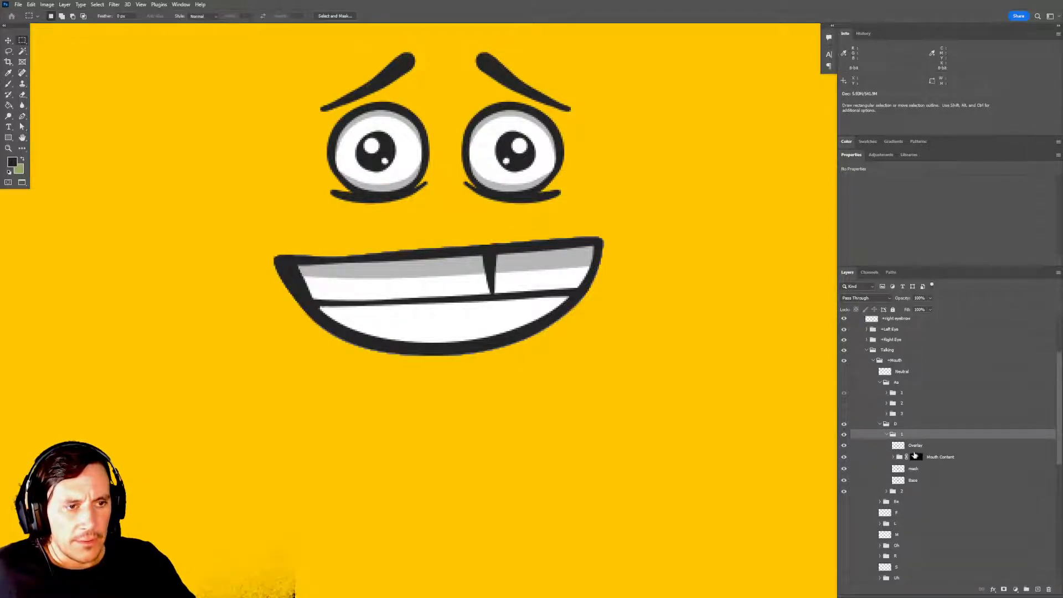
{"action": "left_click", "coordinate": [913, 481]}
{"action": "key", "text": "ctrl+t"}
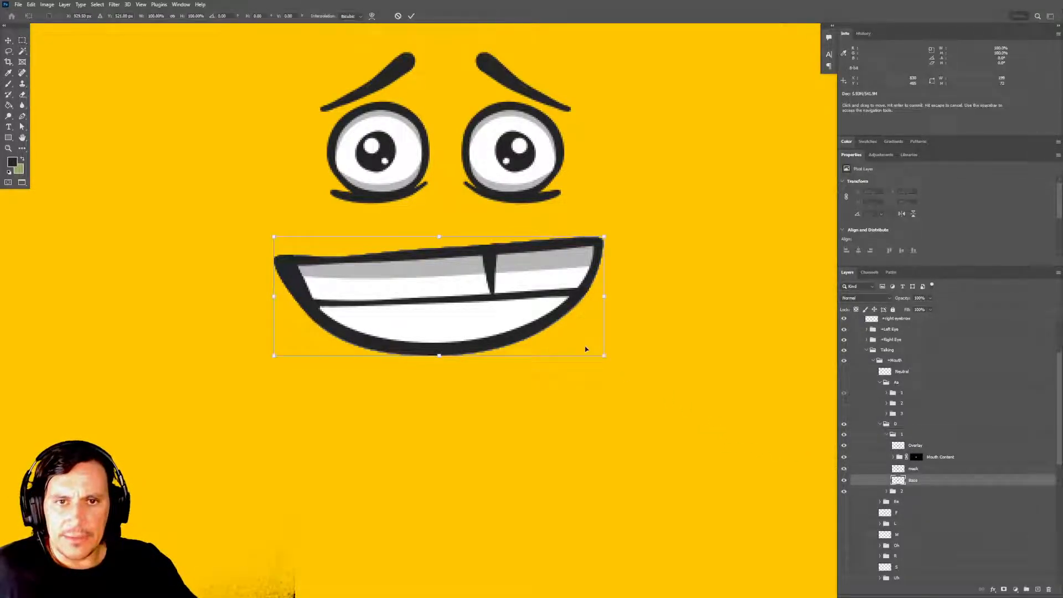
{"action": "key", "text": "Escape"}
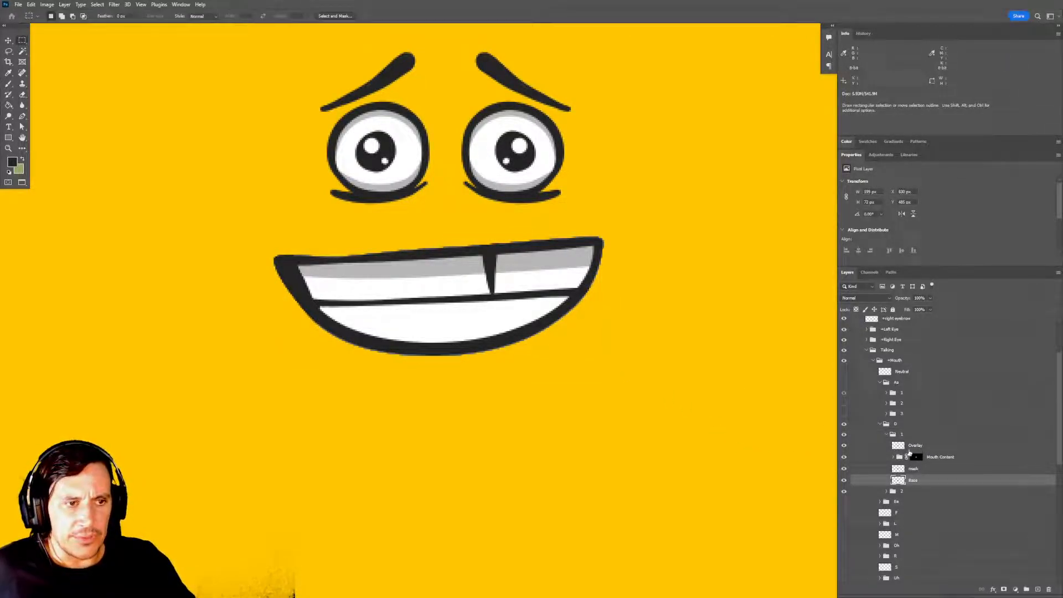
{"action": "left_click", "coordinate": [915, 446], "text": "ctrl"}
{"action": "key", "text": "ctrl+t"}
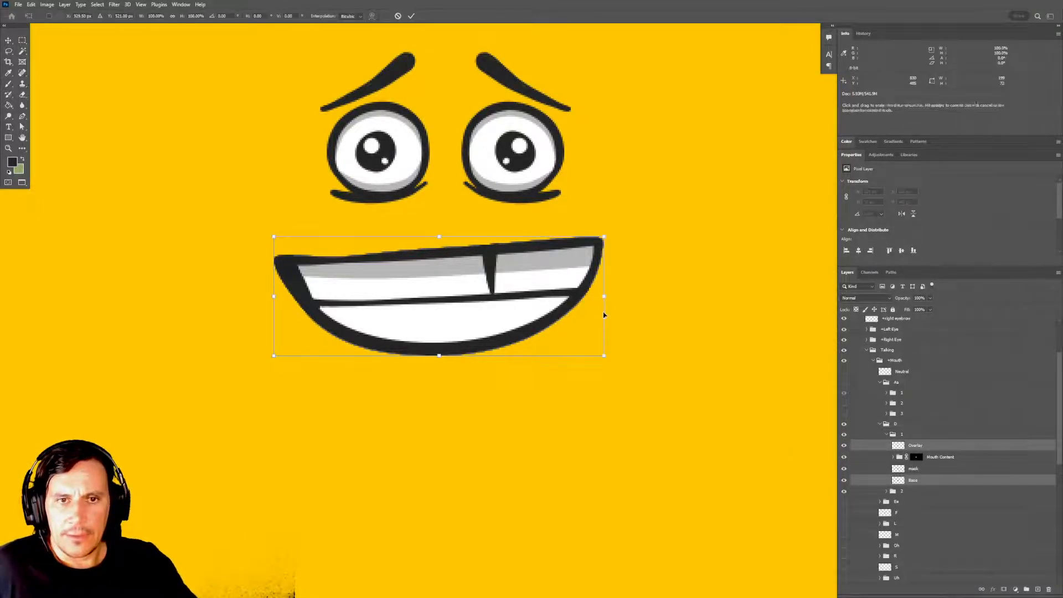
{"action": "left_click_drag", "start_coordinate": [603, 297], "coordinate": [582, 296]}
{"action": "left_click_drag", "start_coordinate": [441, 354], "coordinate": [441, 342]}
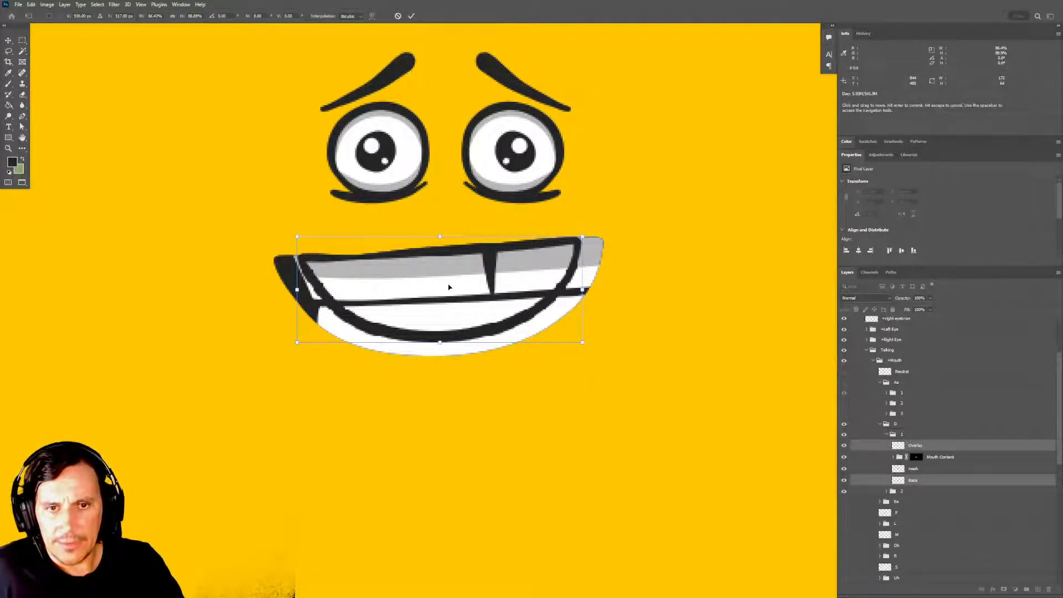
{"action": "key", "text": "Return"}
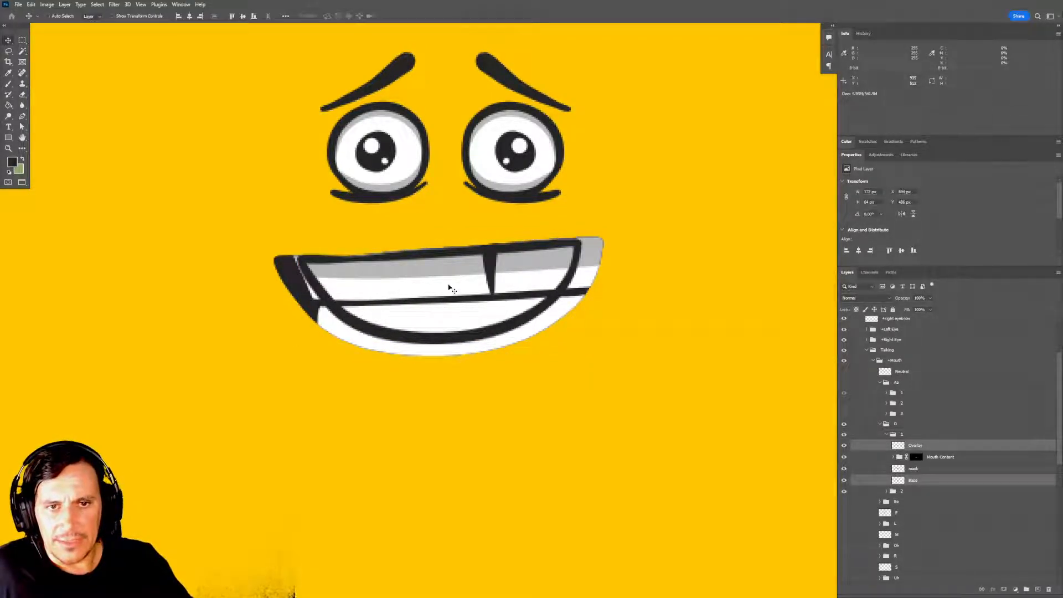
{"action": "left_click_drag", "start_coordinate": [429, 273], "coordinate": [419, 260]}
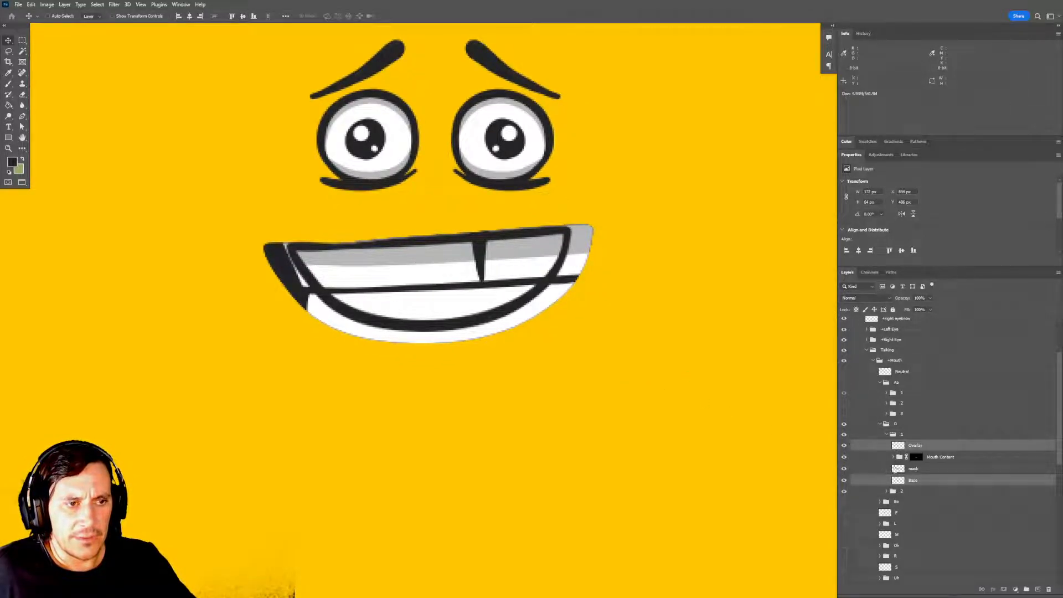
{"action": "left_click", "coordinate": [916, 446]}
{"action": "left_click", "coordinate": [901, 435]}
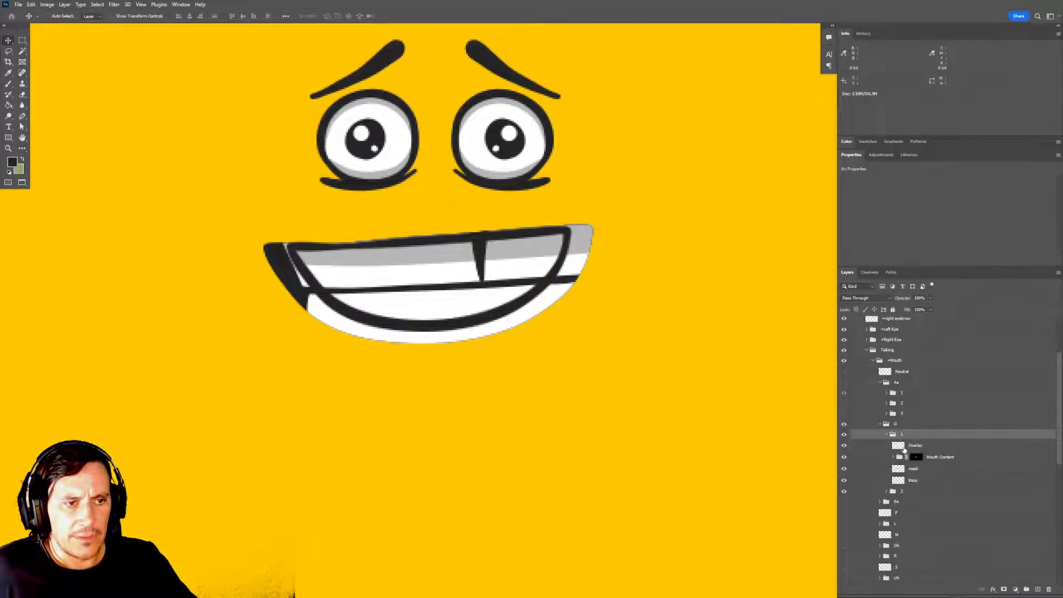
{"action": "left_click", "coordinate": [917, 446]}
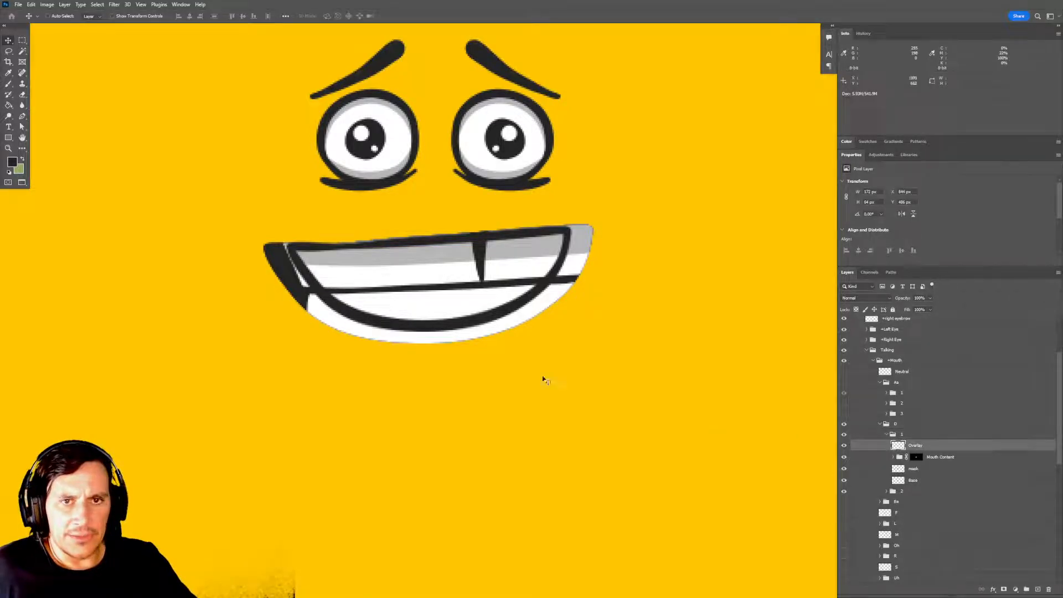
{"action": "left_click_drag", "start_coordinate": [515, 316], "coordinate": [496, 303]}
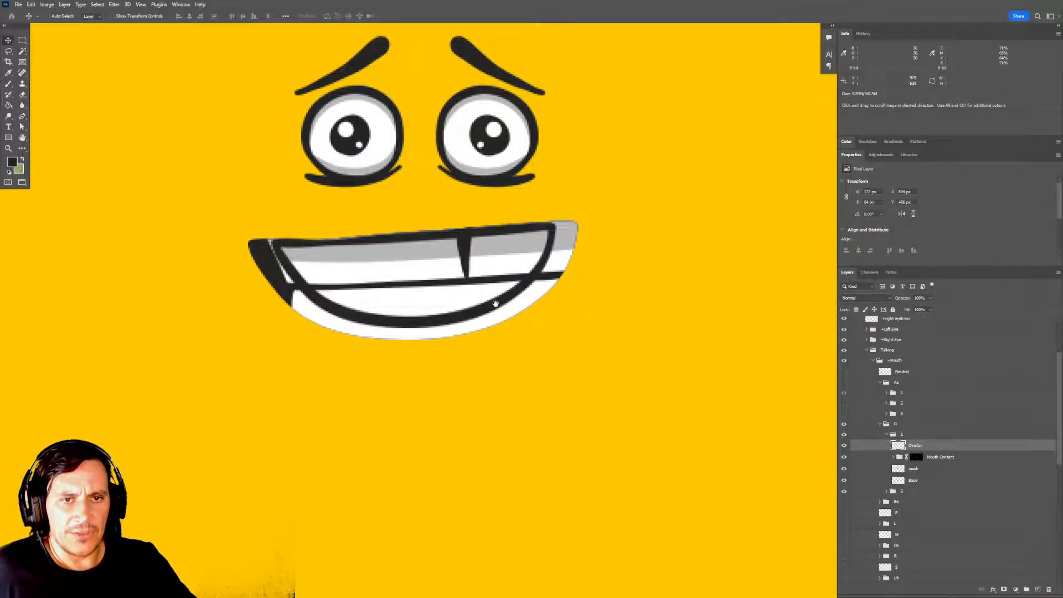
{"action": "left_click_drag", "start_coordinate": [547, 338], "coordinate": [548, 335]}
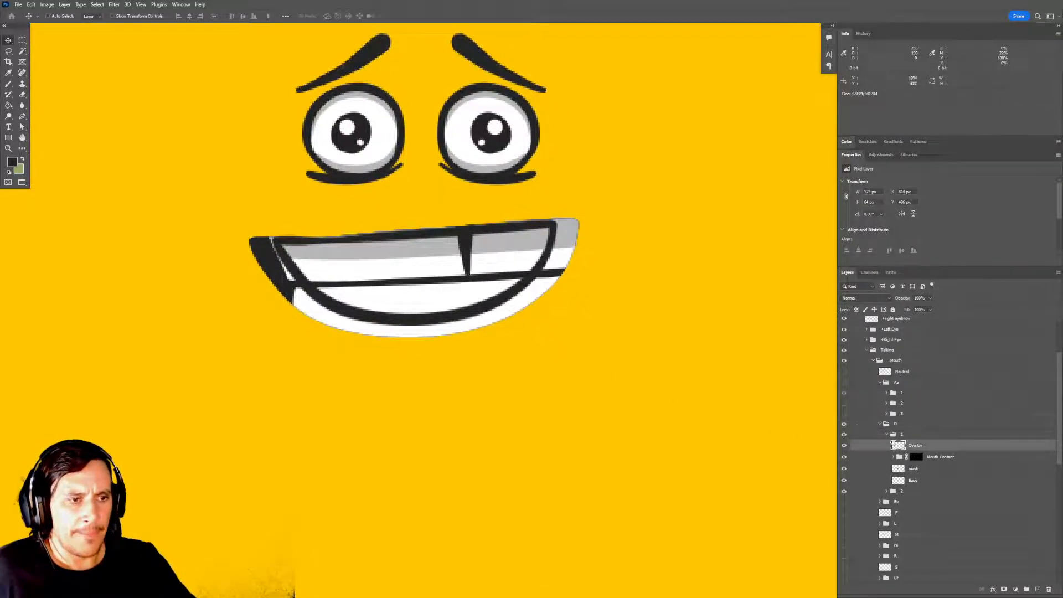
Delete the mask layer from subgroup 1 of the D mouth.
{"action": "left_click", "coordinate": [940, 458]}
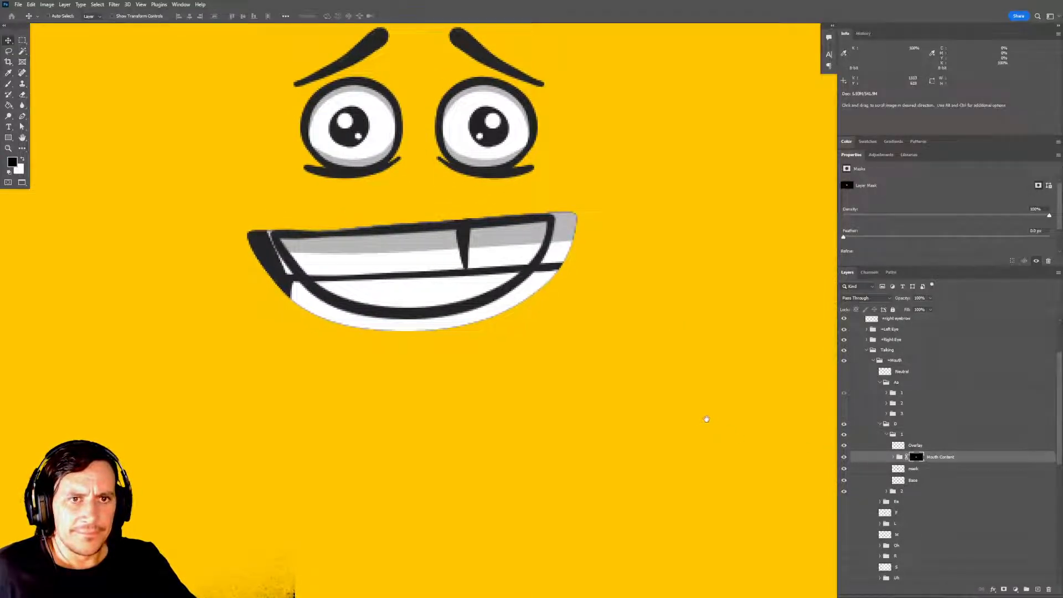
{"action": "left_click", "coordinate": [918, 469]}
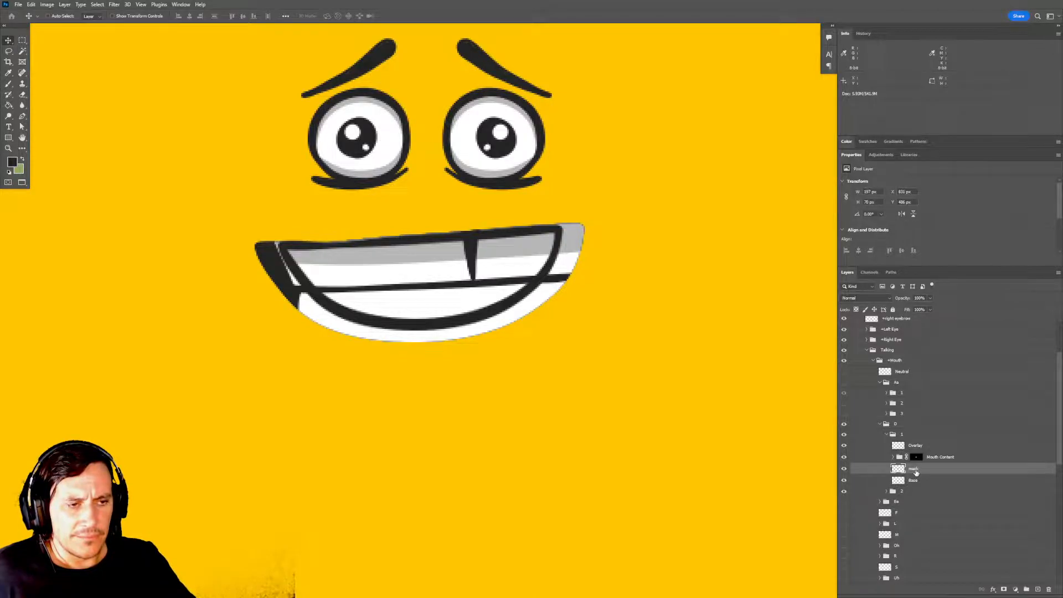
{"action": "key", "text": "Delete"}
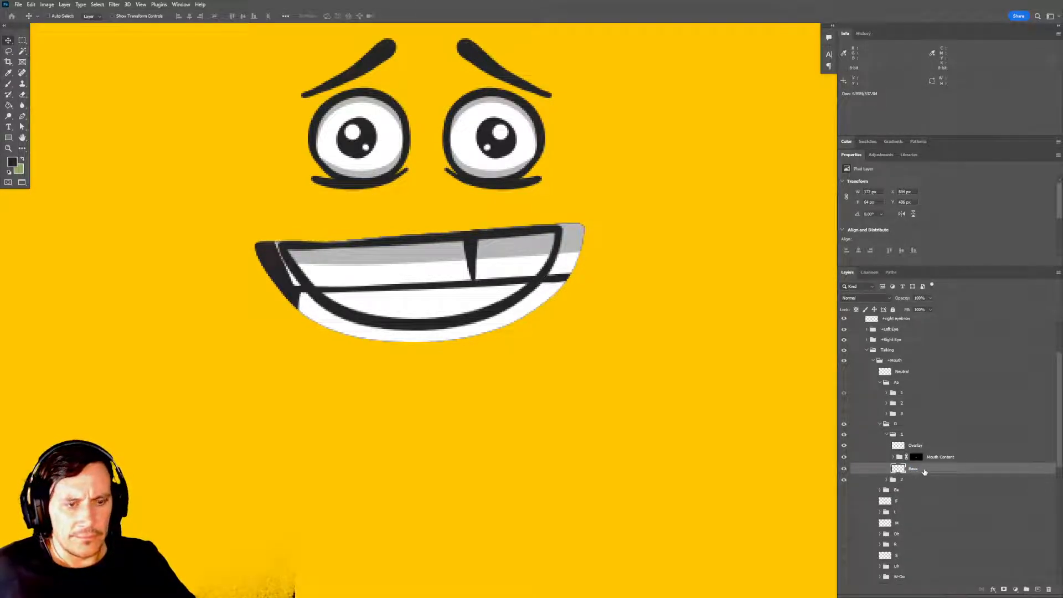
Duplicate the Base layer in subgroup 1 of the D mouth and rename the copy mask.
{"action": "key", "text": "ctrl+j"}
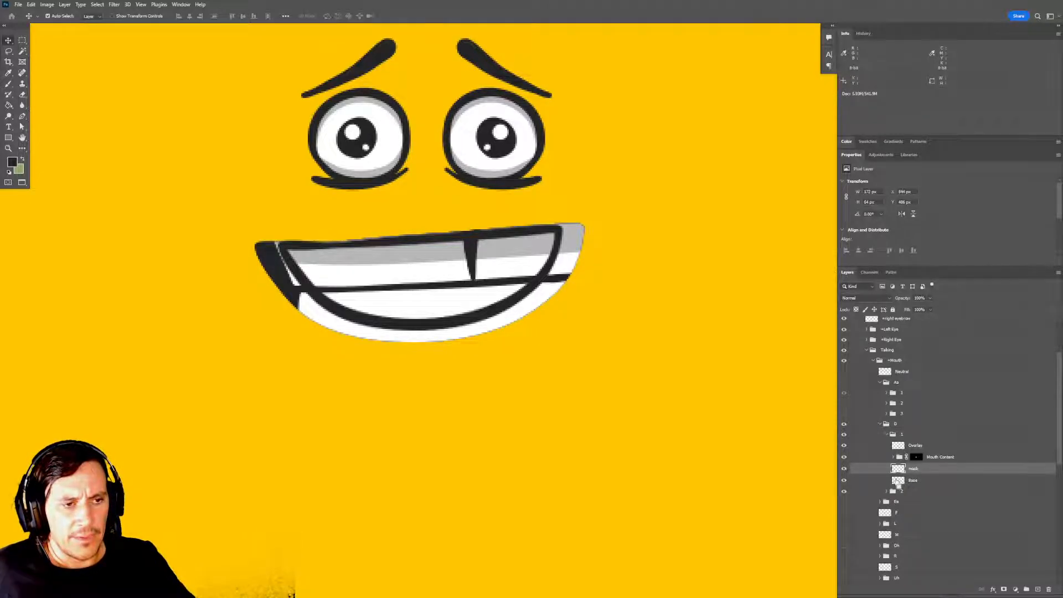
{"action": "left_click", "coordinate": [844, 457]}
{"action": "left_click", "coordinate": [845, 456]}
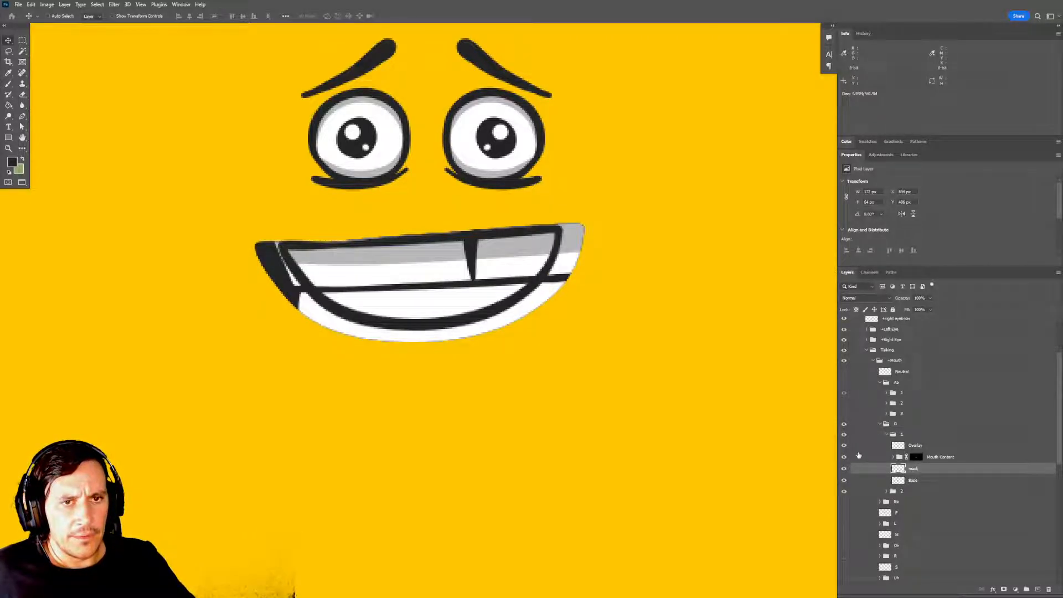
{"action": "left_click", "coordinate": [916, 460]}
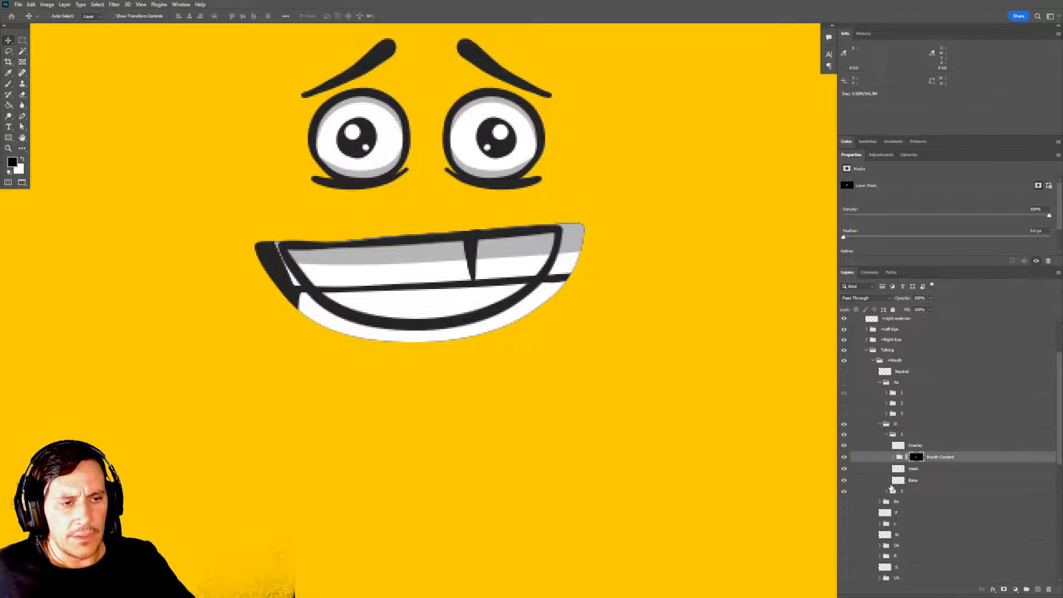
{"action": "left_click", "coordinate": [925, 473]}
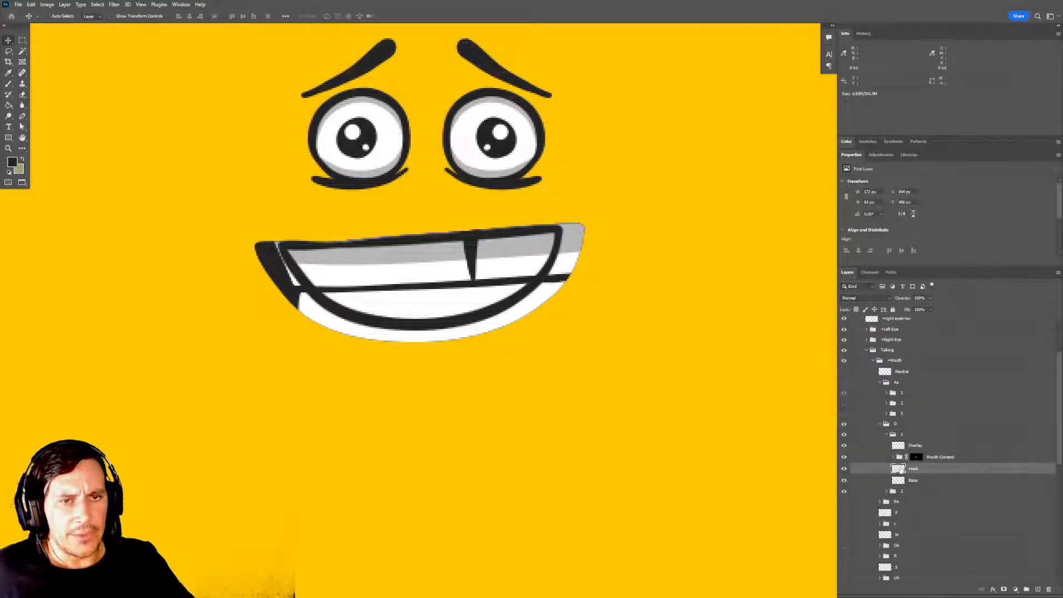
Load the mask layer's outline as a selection, contract it, and trim the layer to about 170 × 62 px.
{"action": "left_click", "coordinate": [898, 471], "text": "ctrl"}
{"action": "left_click", "coordinate": [103, 5]}
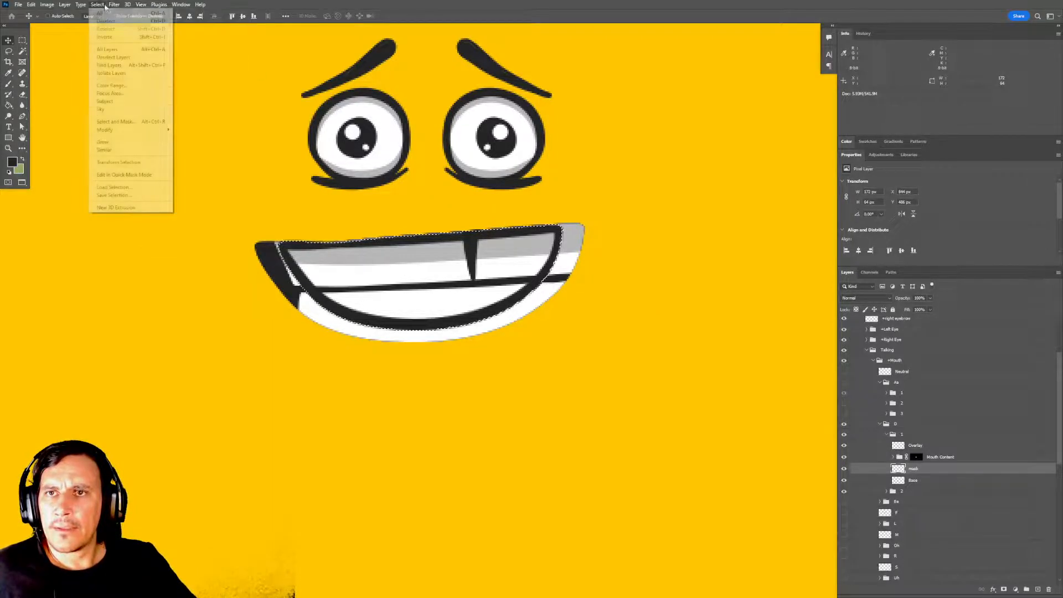
{"action": "mouse_move", "coordinate": [127, 130]}
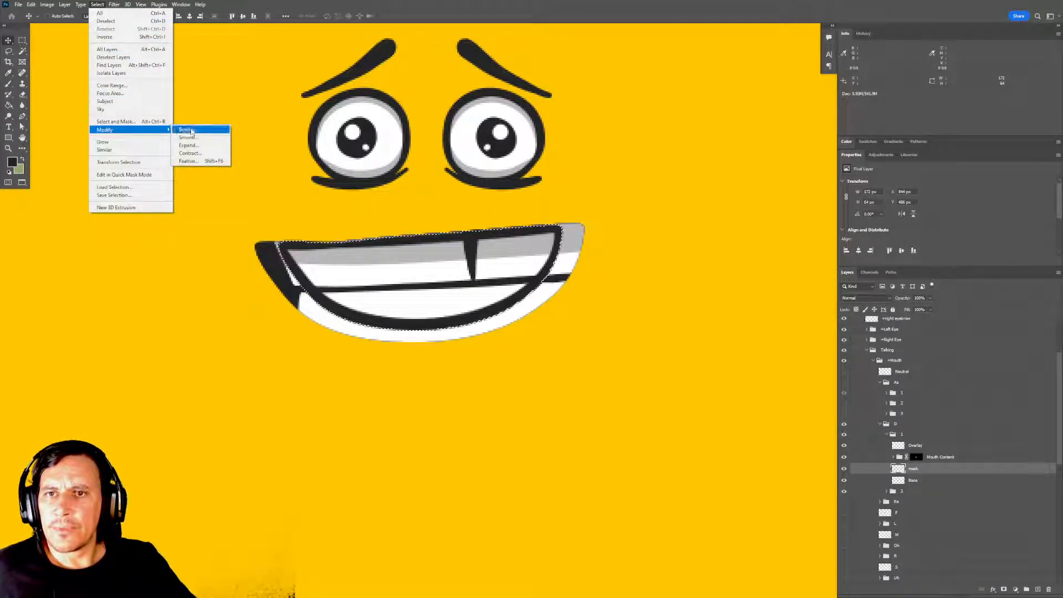
{"action": "left_click", "coordinate": [189, 153]}
{"action": "key", "text": "Return"}
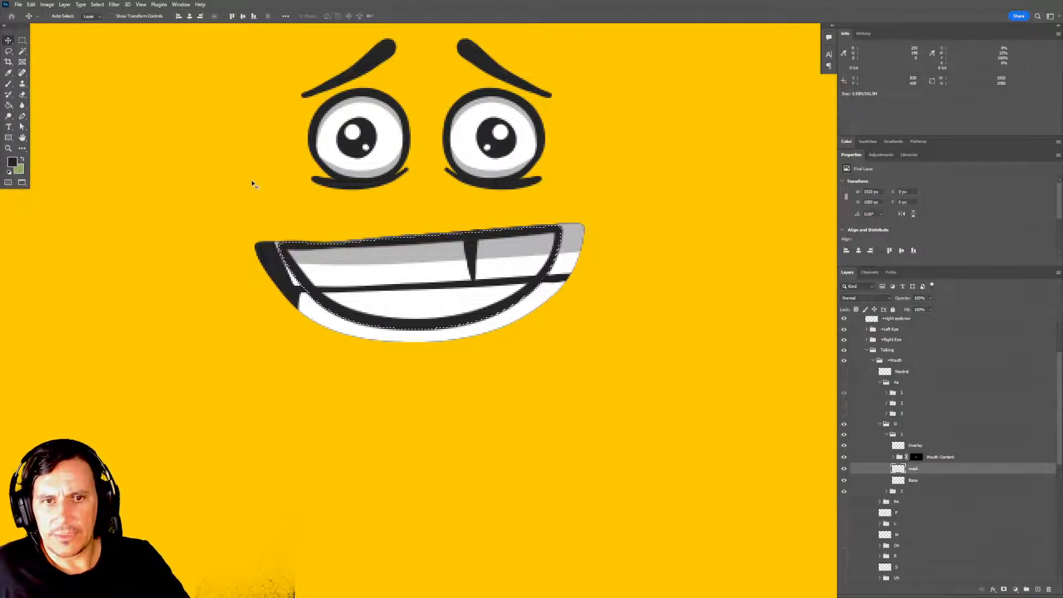
{"action": "key", "text": "m"}
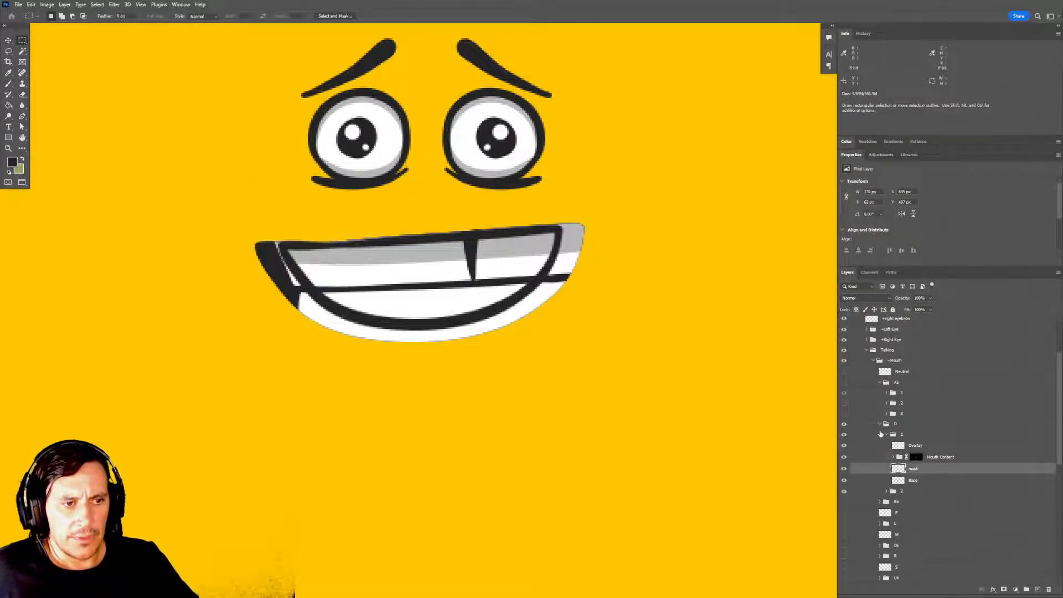
Replace the Mouth Content group's layer mask in subgroup 1 with one made from the mask layer's outline.
{"action": "left_click", "coordinate": [894, 469], "text": "ctrl"}
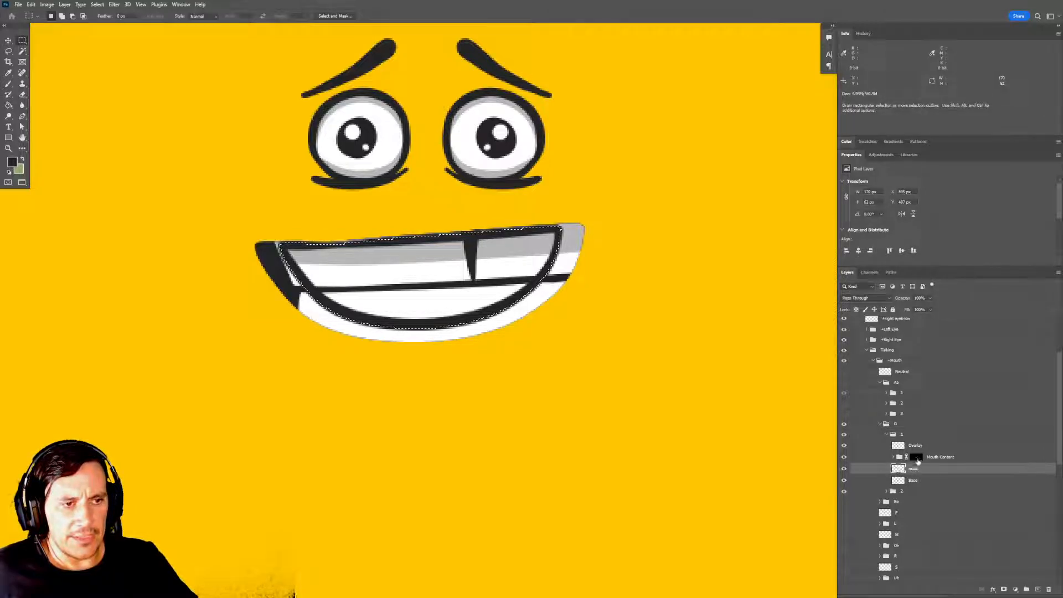
{"action": "left_click", "coordinate": [916, 457]}
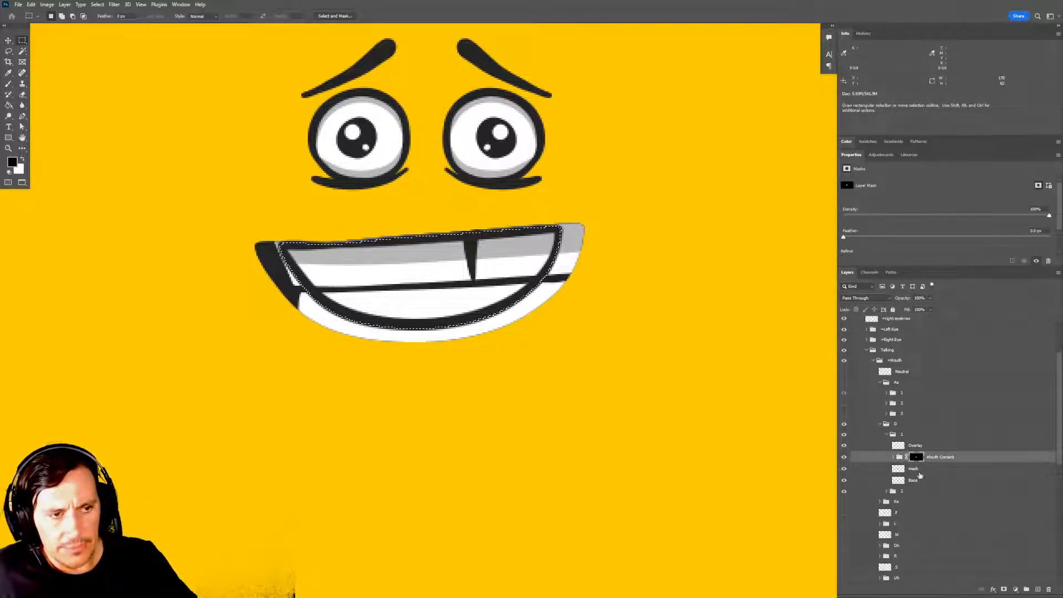
{"action": "left_click_drag", "start_coordinate": [917, 458], "coordinate": [1055, 589]}
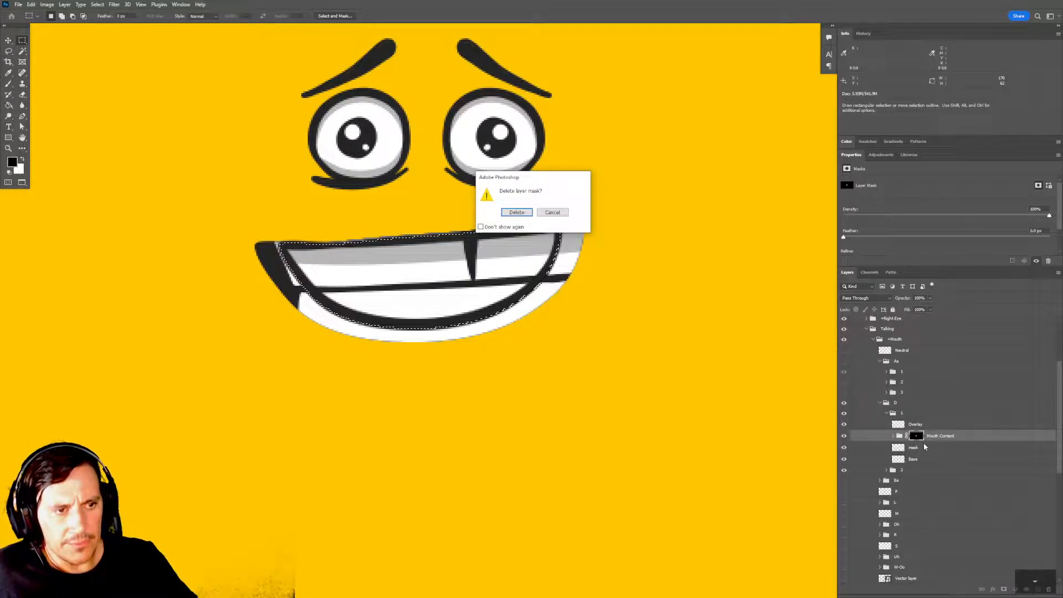
{"action": "left_click", "coordinate": [517, 212]}
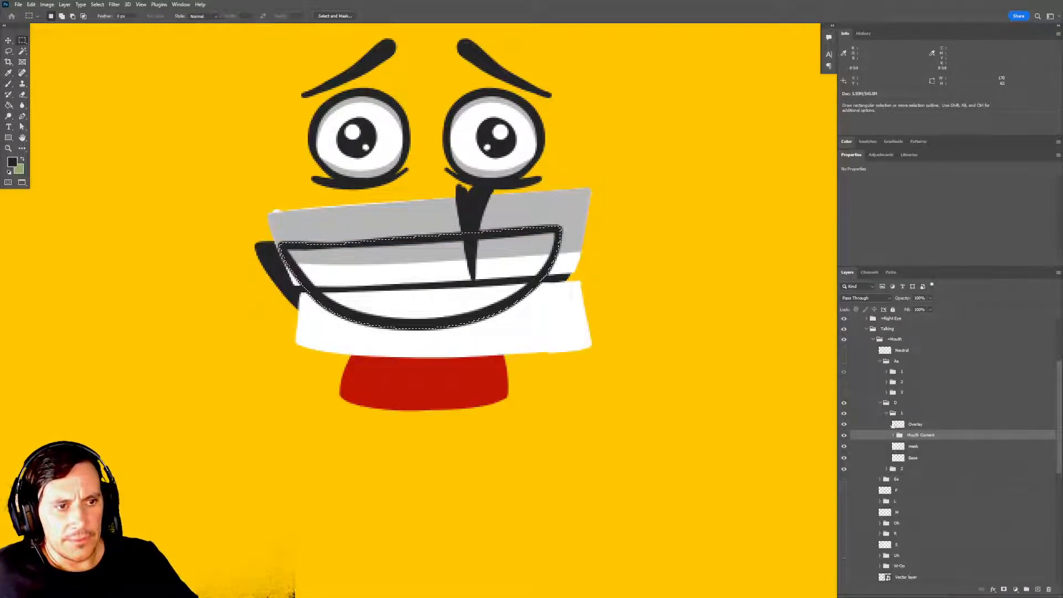
{"action": "left_click", "coordinate": [1004, 590]}
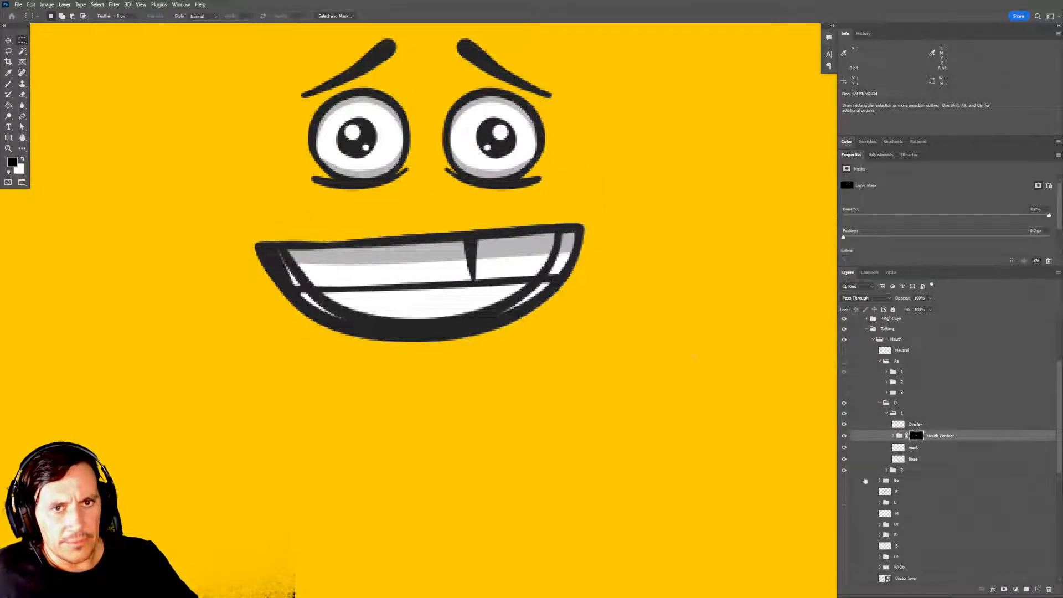
Hide subgroup 2 and toggle Mouth Content's visibility to check the masked teeth in subgroup 1.
{"action": "left_click_drag", "start_coordinate": [638, 361], "coordinate": [629, 356]}
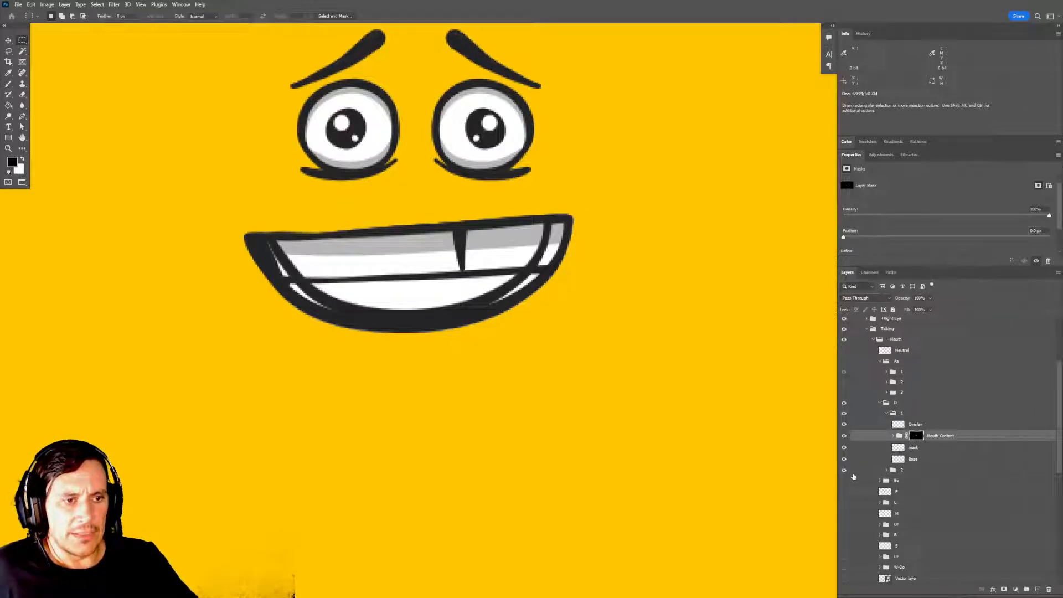
{"action": "left_click", "coordinate": [845, 471]}
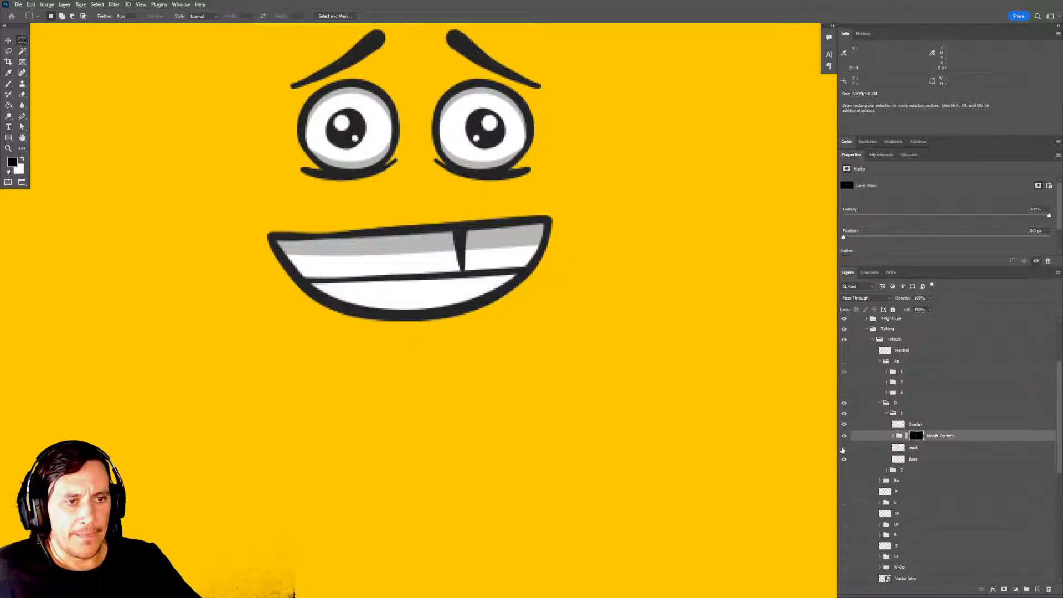
{"action": "left_click", "coordinate": [844, 436]}
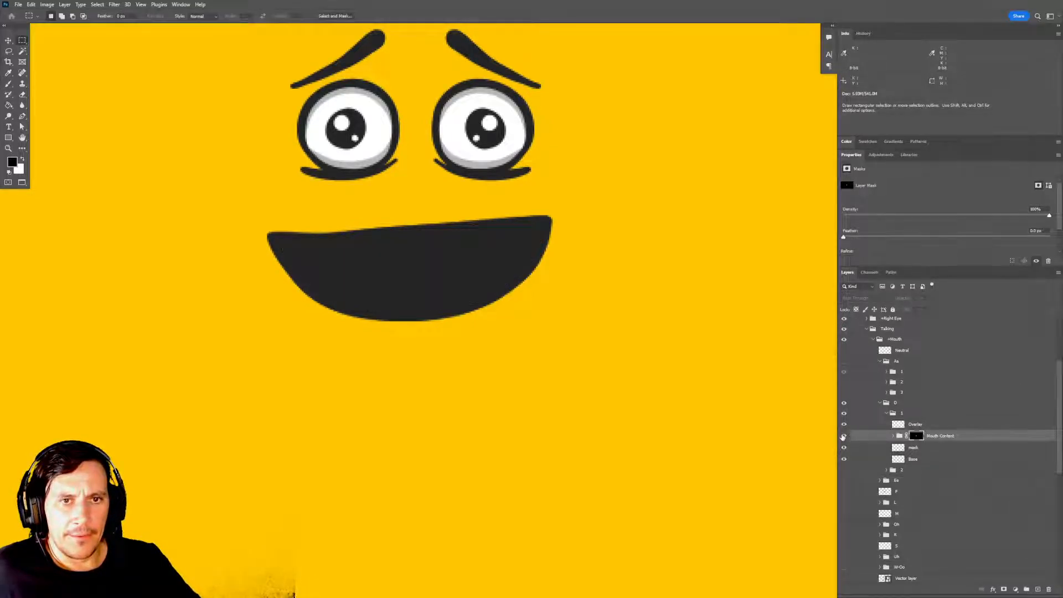
{"action": "left_click", "coordinate": [844, 436]}
{"action": "left_click", "coordinate": [940, 437]}
{"action": "left_click_drag", "start_coordinate": [677, 381], "coordinate": [724, 393]}
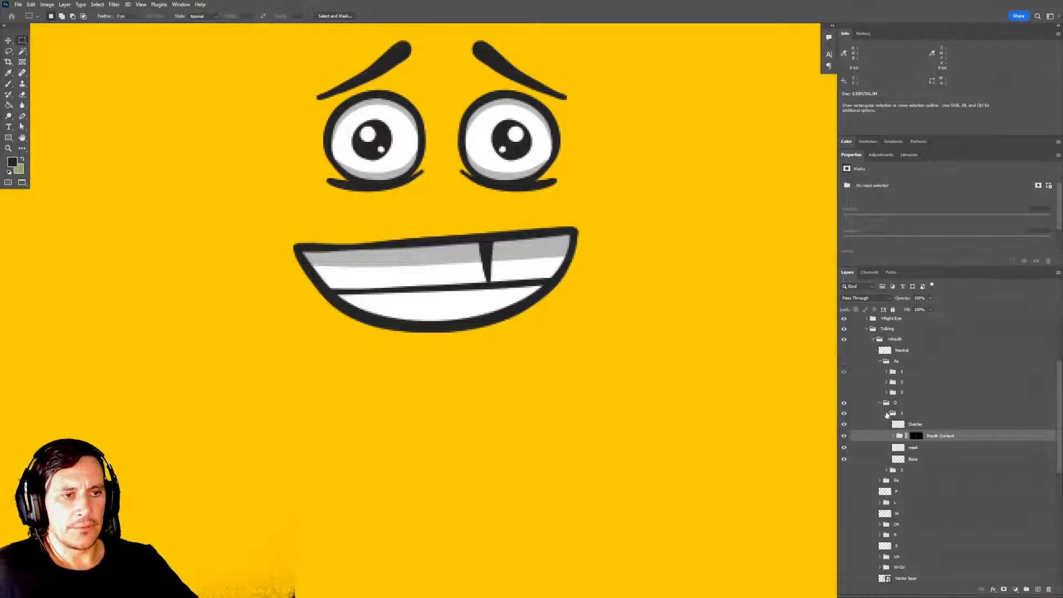
Show subgroup 2 again and toggle subgroup 1's visibility repeatedly to compare the two D mouth frames.
{"action": "left_click", "coordinate": [887, 413]}
{"action": "left_click", "coordinate": [843, 413]}
{"action": "left_click", "coordinate": [844, 423]}
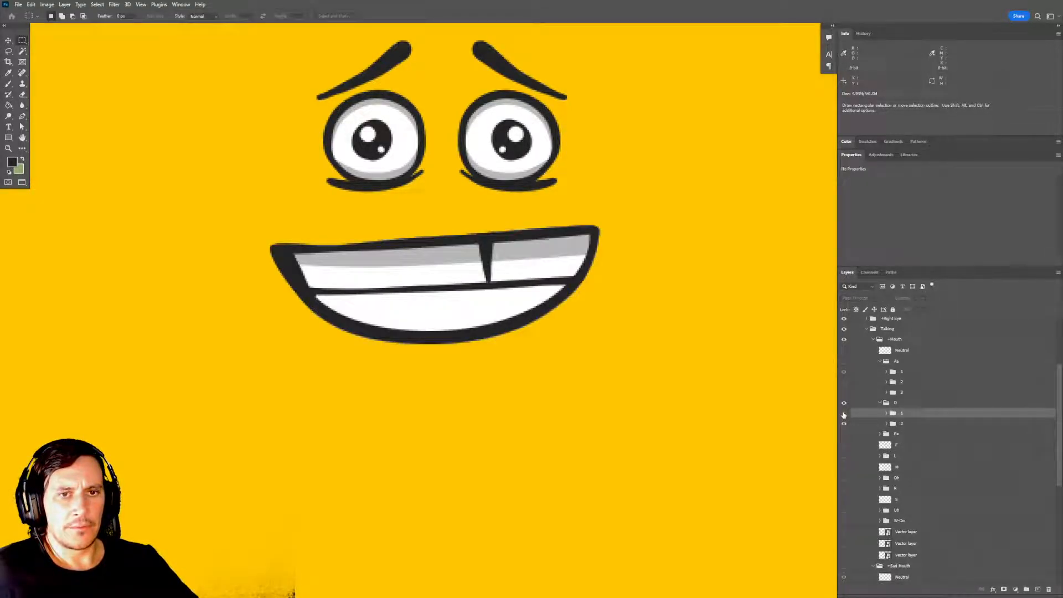
{"action": "left_click", "coordinate": [844, 414]}
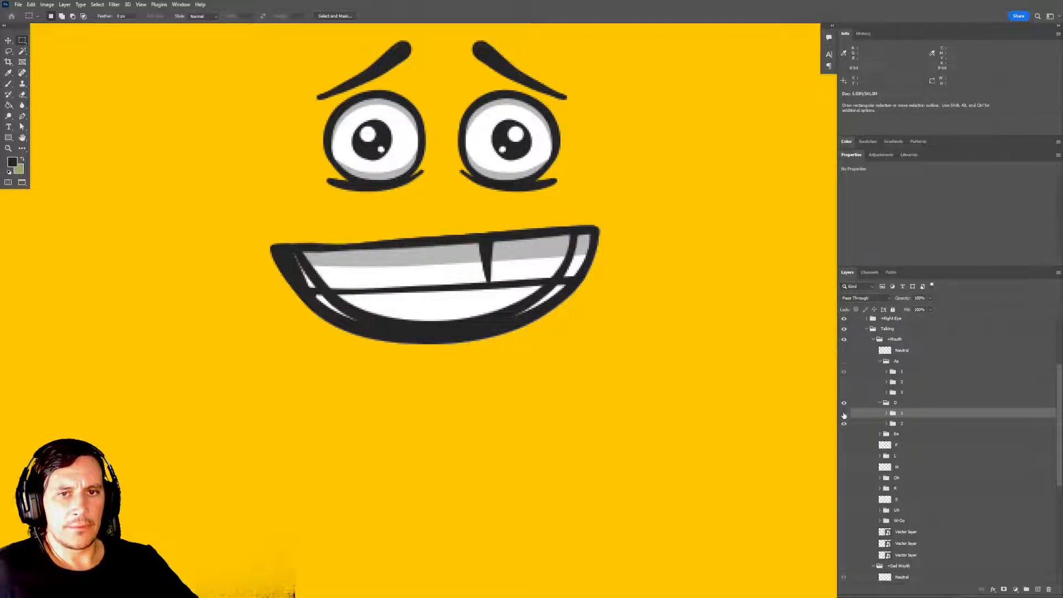
{"action": "left_click", "coordinate": [843, 415]}
{"action": "left_click", "coordinate": [844, 414]}
{"action": "left_click", "coordinate": [844, 414]}
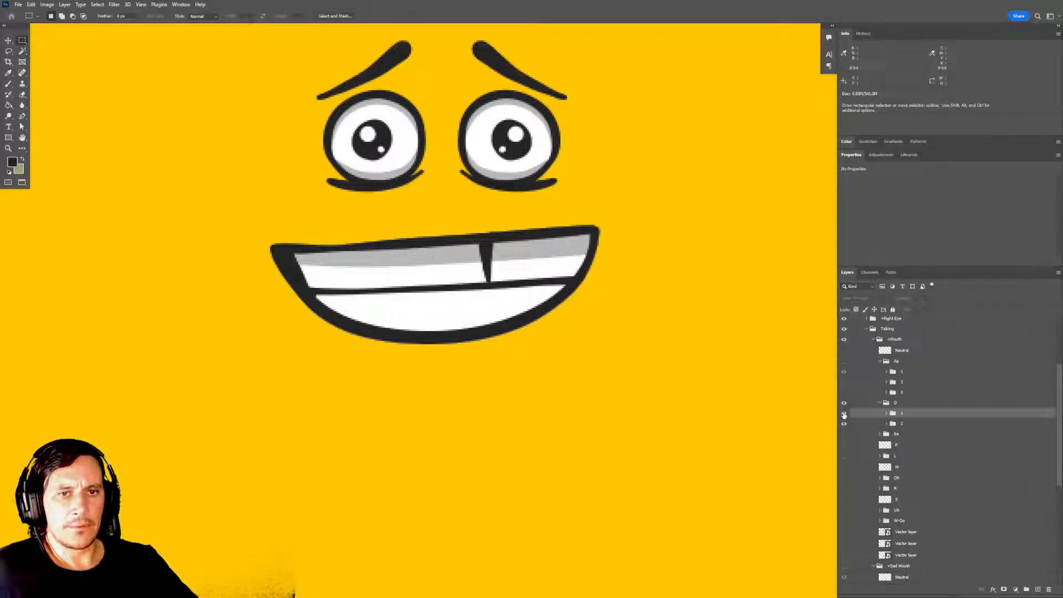
{"action": "left_click", "coordinate": [844, 414]}
{"action": "left_click", "coordinate": [843, 414]}
{"action": "left_click", "coordinate": [844, 415]}
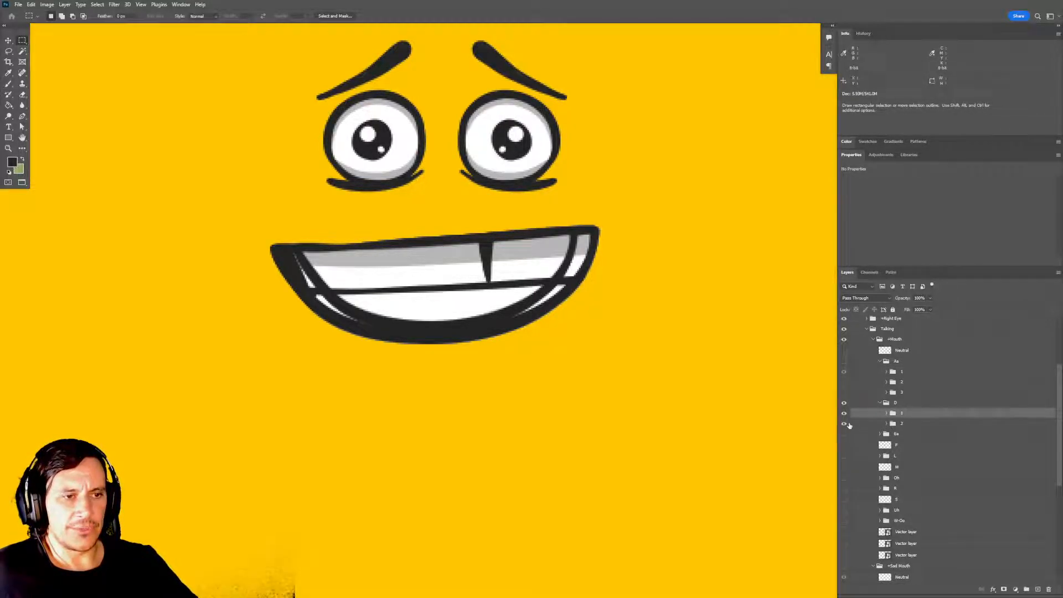
Nudge the bottom teeth layer in subgroup 1's Mouth Content group down about 6 px.
{"action": "left_click", "coordinate": [886, 414]}
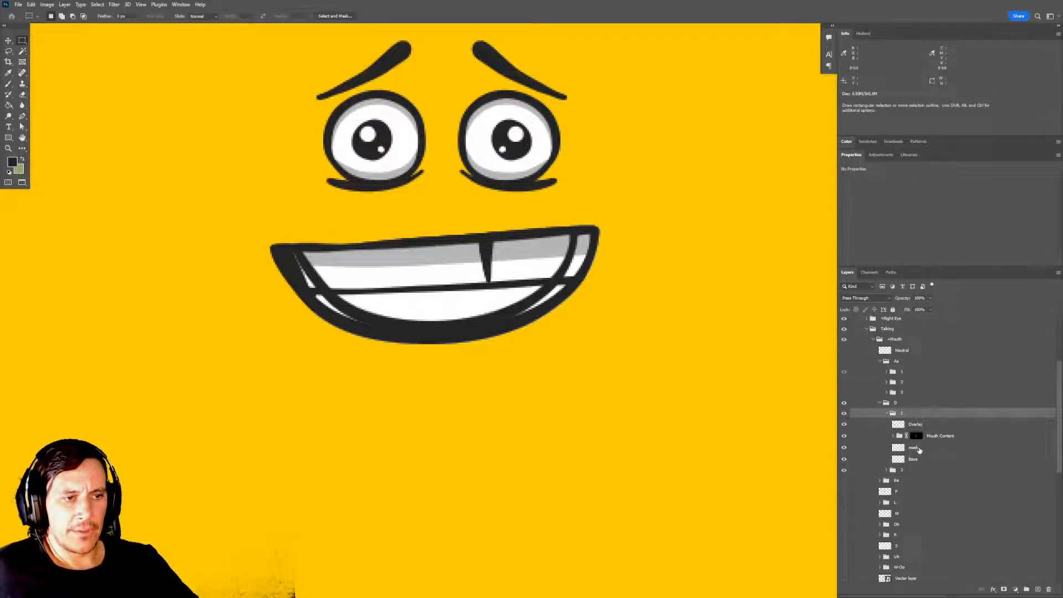
{"action": "left_click", "coordinate": [918, 449]}
{"action": "left_click", "coordinate": [893, 435]}
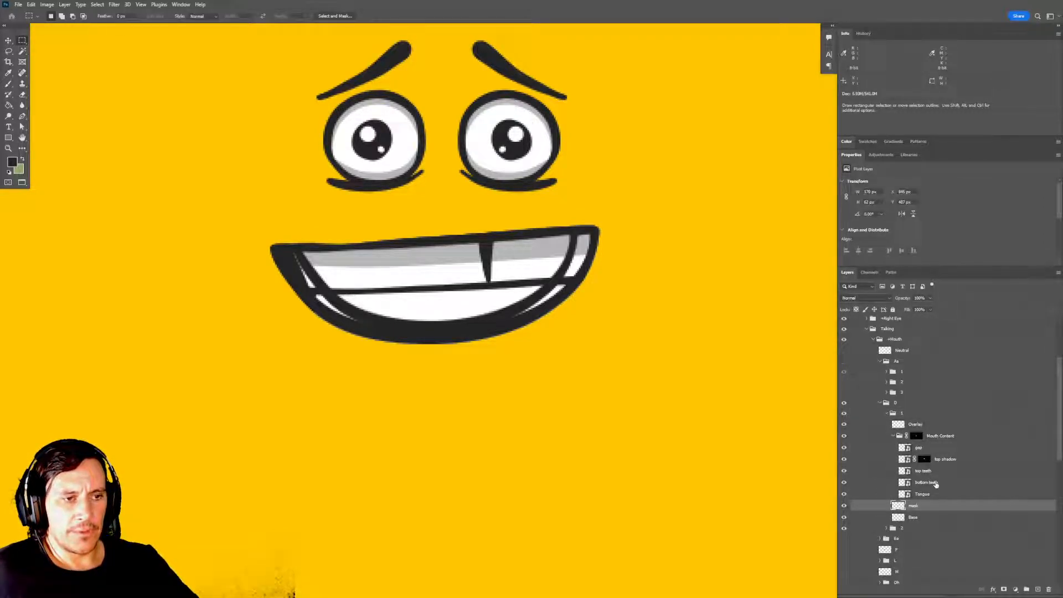
{"action": "left_click", "coordinate": [936, 483]}
{"action": "key", "text": "v"}
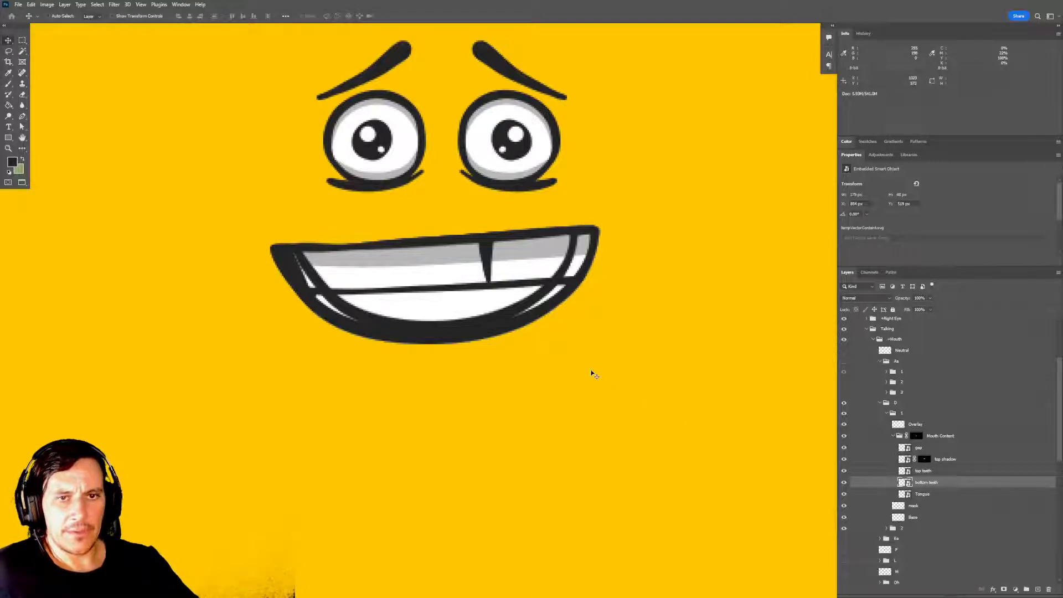
{"action": "key", "text": "Down"}
{"action": "key", "text": "Down"}
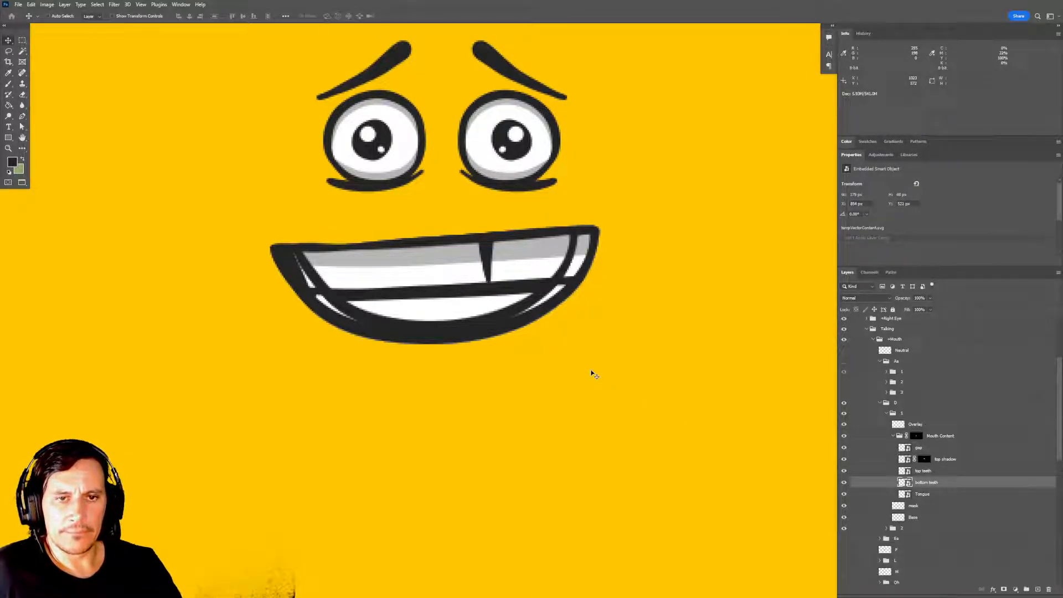
{"action": "key", "text": "Down"}
{"action": "key", "text": "Down"}
{"action": "key", "text": "Down"}
{"action": "key", "text": "Down"}
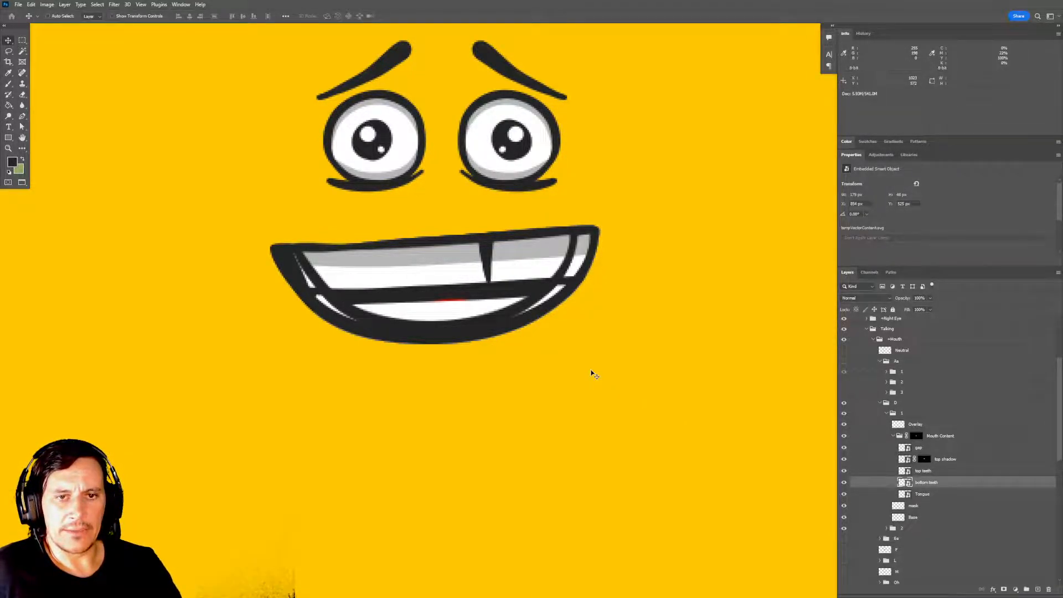
{"action": "key", "text": "Down"}
{"action": "key", "text": "Down"}
{"action": "key", "text": "Up"}
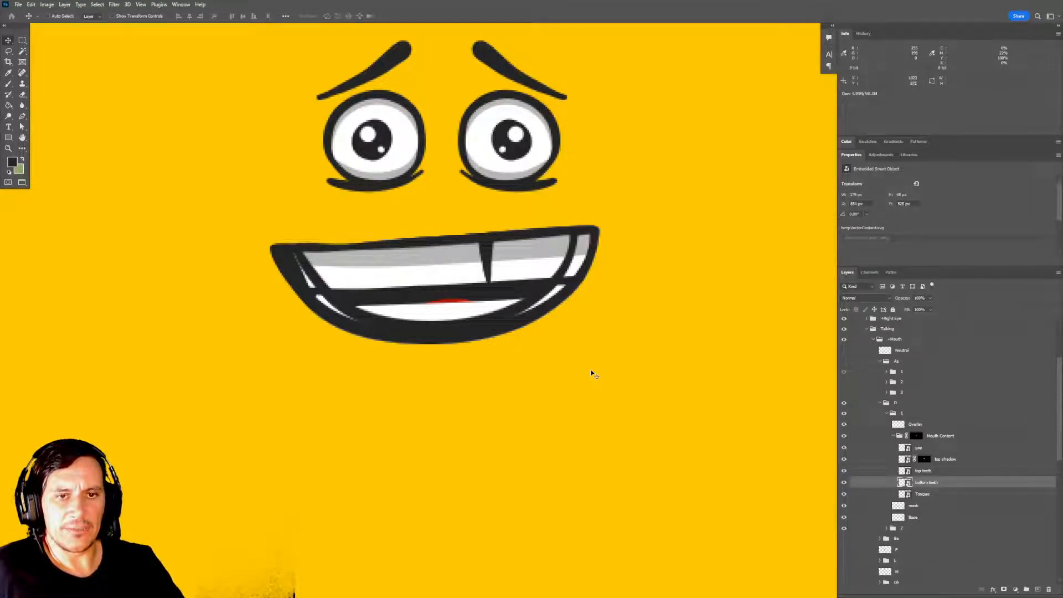
{"action": "scroll", "coordinate": [662, 387], "scroll_direction": "down", "scroll_amount": 1}
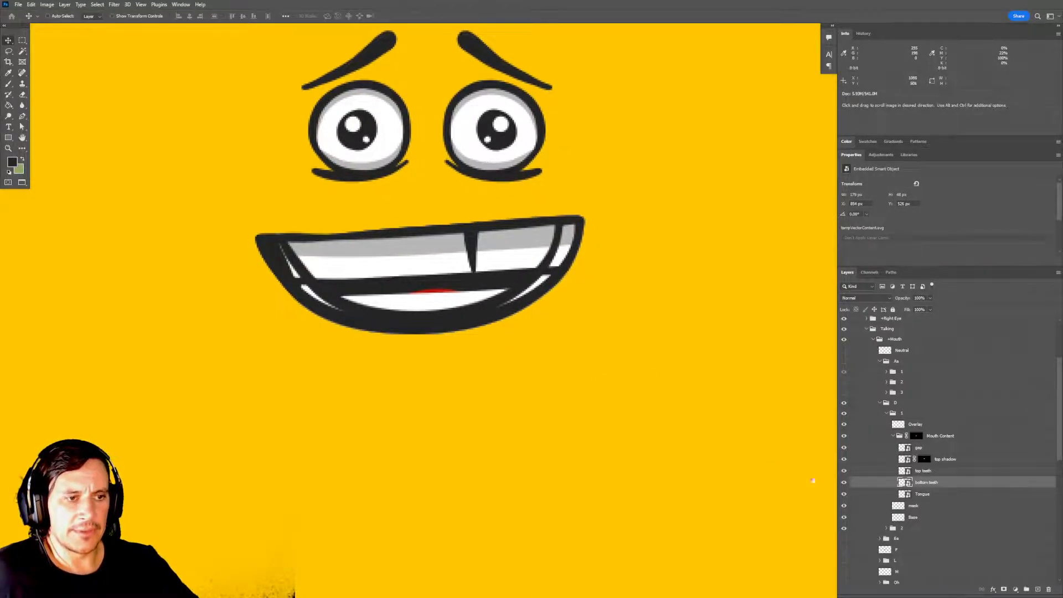
Nudge the Tongue layer in subgroup 1 up about 2 px behind the bottom teeth.
{"action": "left_click", "coordinate": [934, 499]}
{"action": "key", "text": "Up"}
{"action": "key", "text": "Up"}
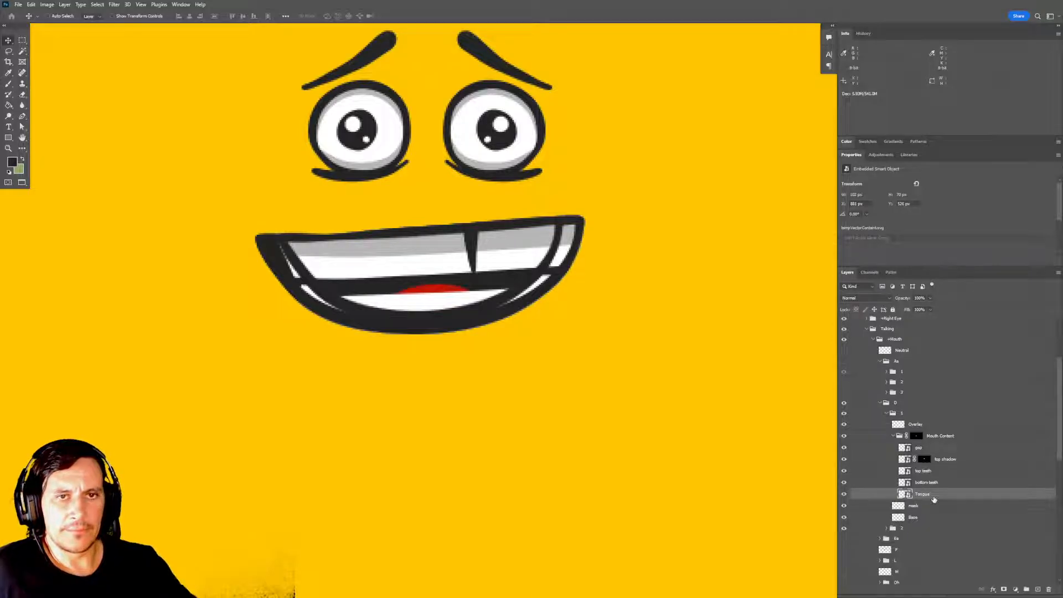
{"action": "left_click_drag", "start_coordinate": [656, 402], "coordinate": [685, 415]}
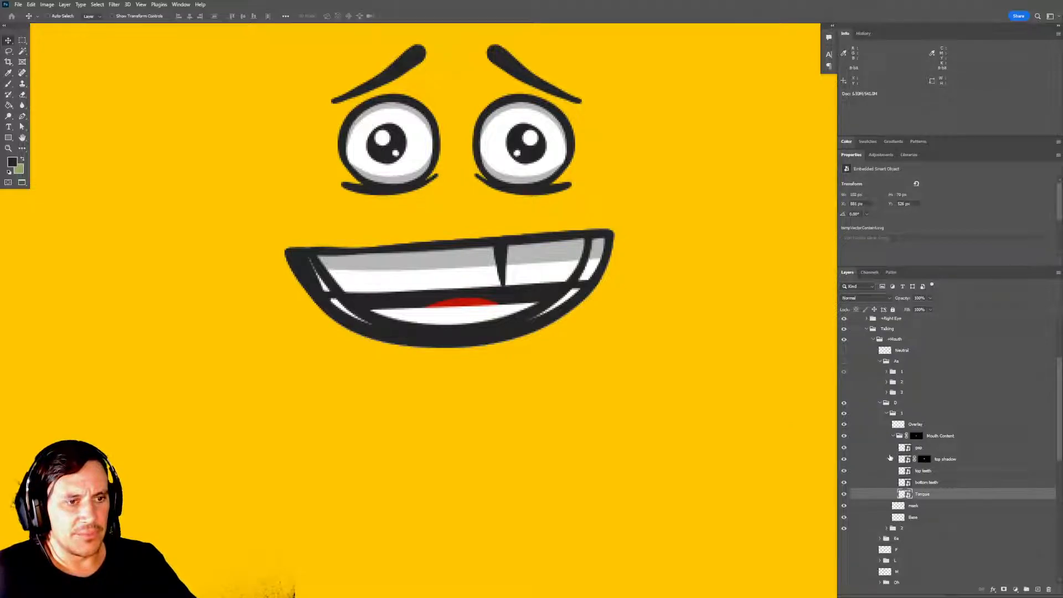
Hide subgroup 2 of the D mouth and collapse subgroup 1 with its Mouth Content group.
{"action": "left_click", "coordinate": [894, 436]}
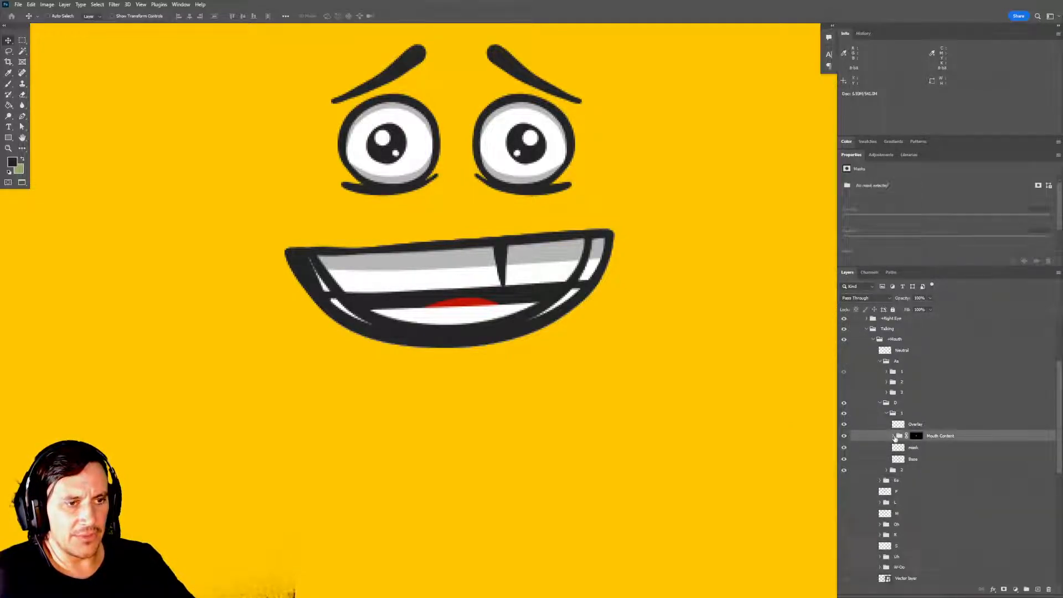
{"action": "left_click", "coordinate": [894, 437]}
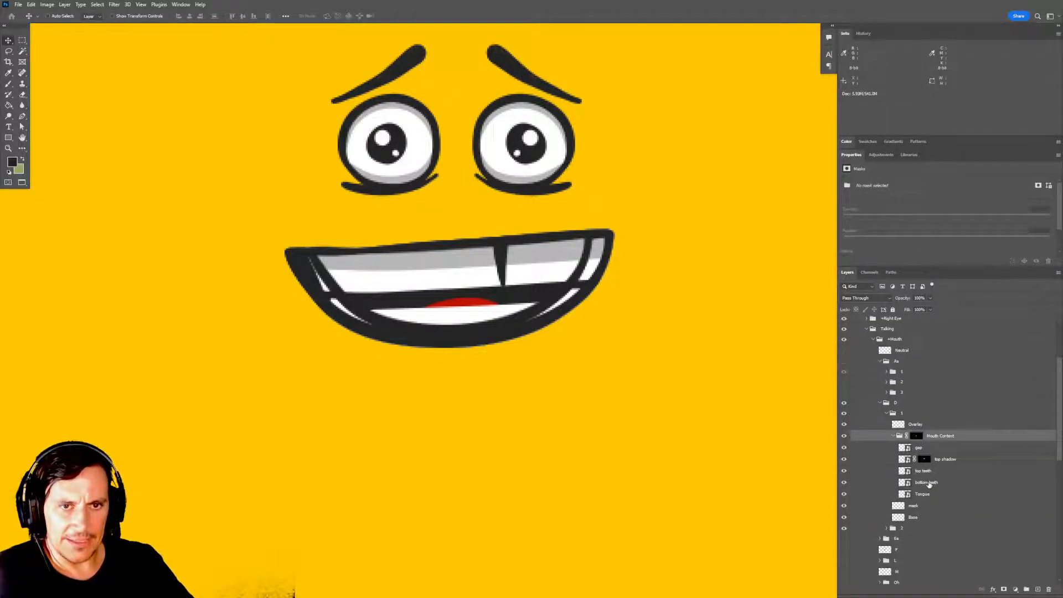
{"action": "left_click", "coordinate": [893, 437]}
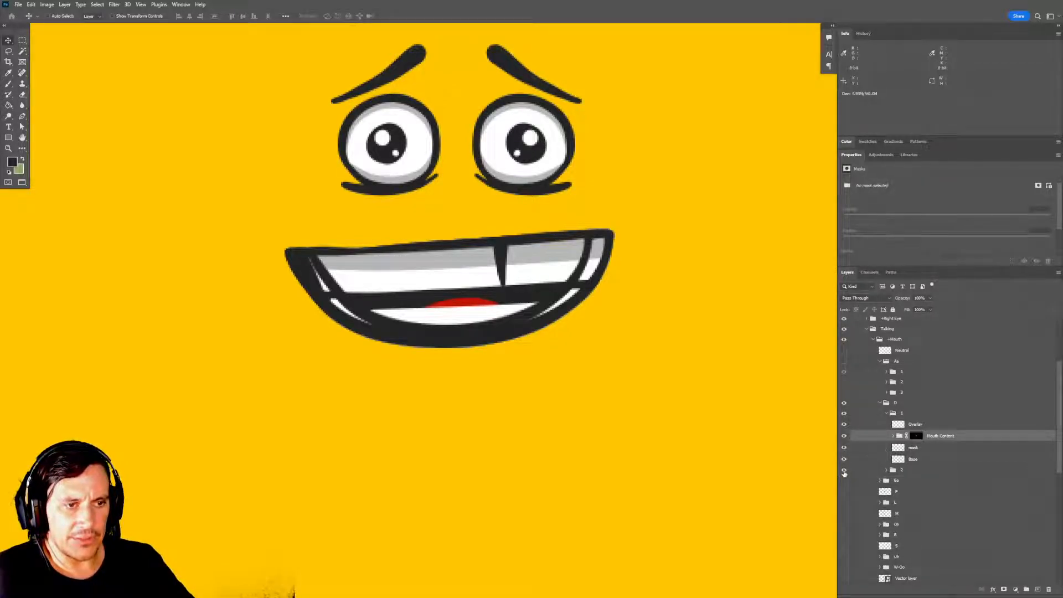
{"action": "left_click", "coordinate": [843, 470]}
{"action": "left_click", "coordinate": [886, 414]}
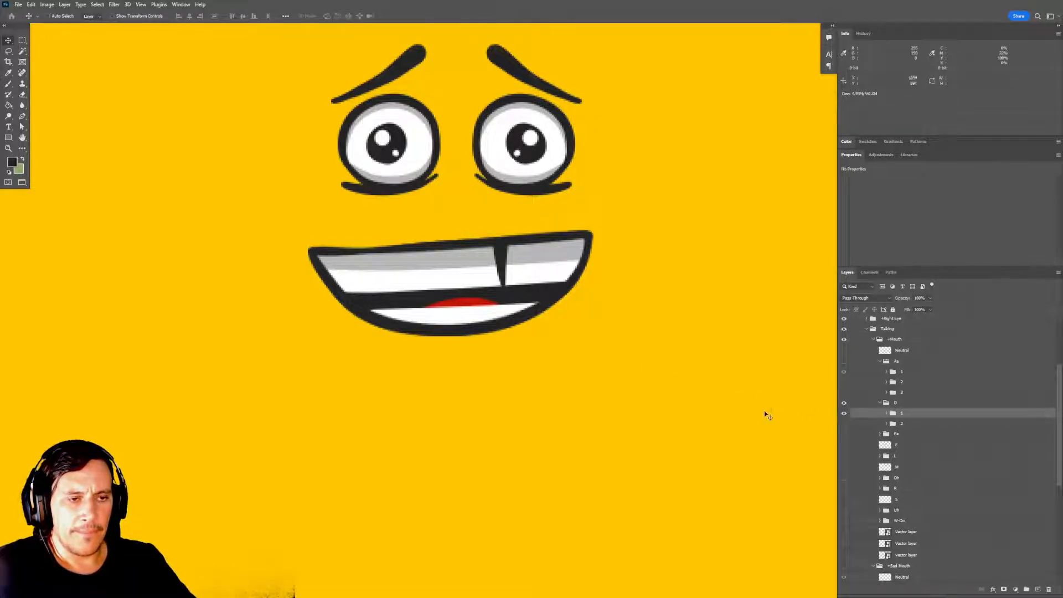
{"action": "scroll", "coordinate": [724, 403], "scroll_direction": "down", "scroll_amount": 3}
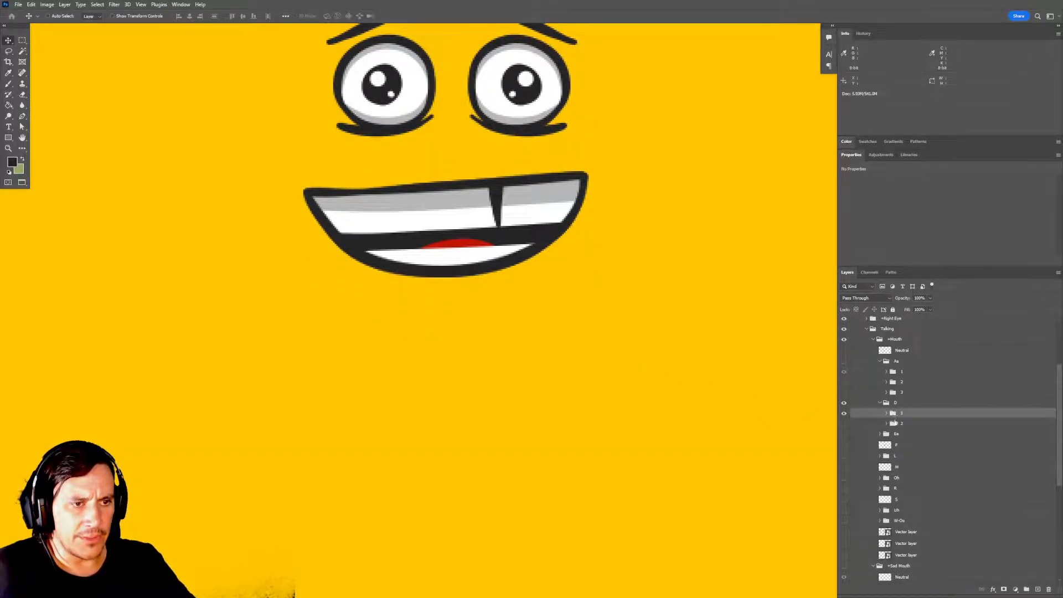
Show and expand the Ee mouth group, and put a duplicate of the D mouth's subgroup 1 inside it.
{"action": "left_click", "coordinate": [844, 434]}
{"action": "left_click", "coordinate": [879, 434]}
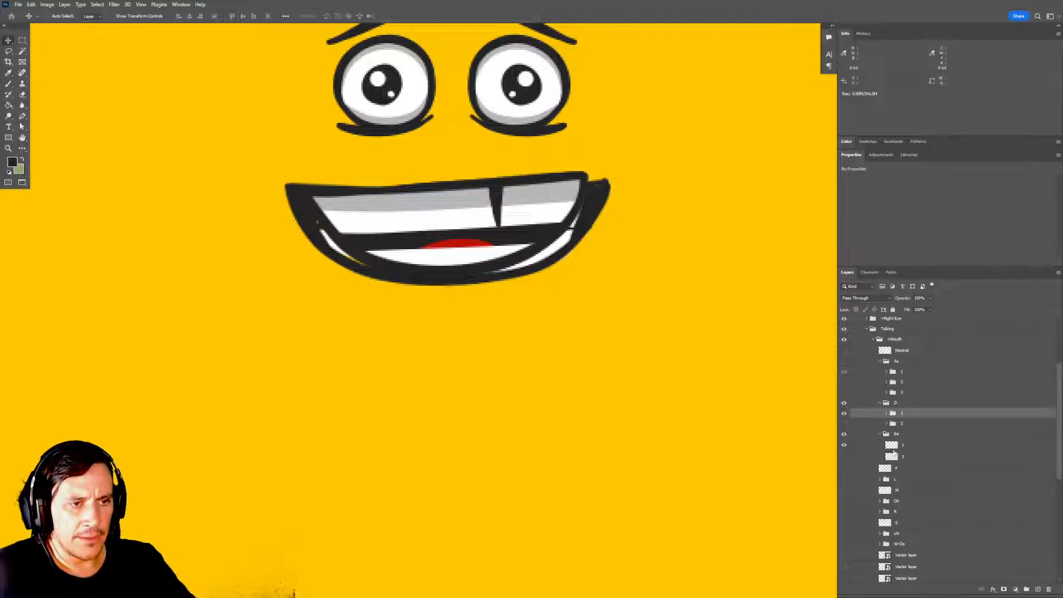
{"action": "left_click", "coordinate": [844, 446]}
{"action": "left_click", "coordinate": [844, 446]}
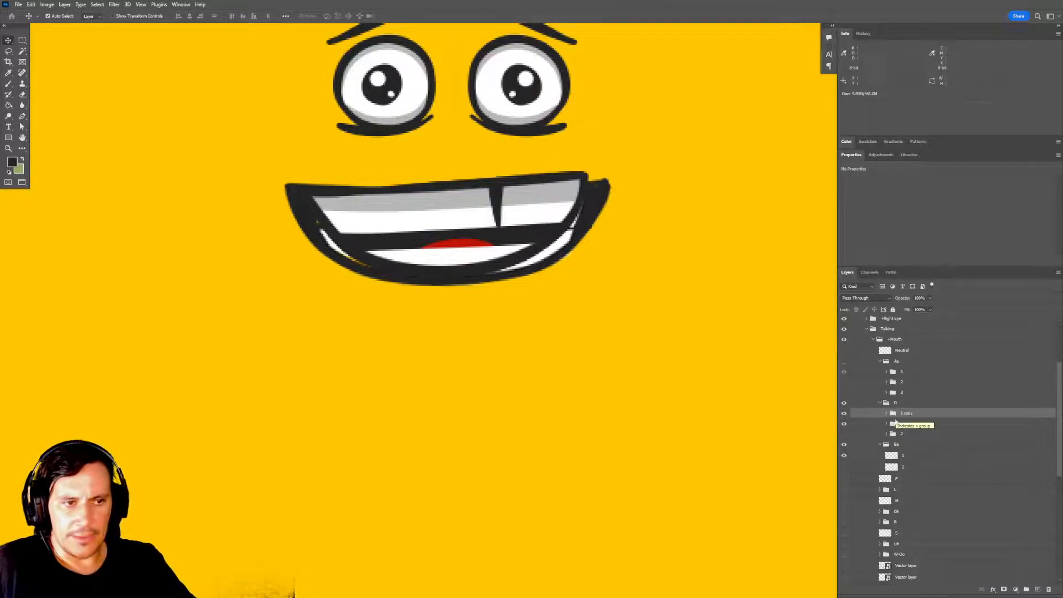
{"action": "left_click_drag", "start_coordinate": [897, 417], "coordinate": [914, 446]}
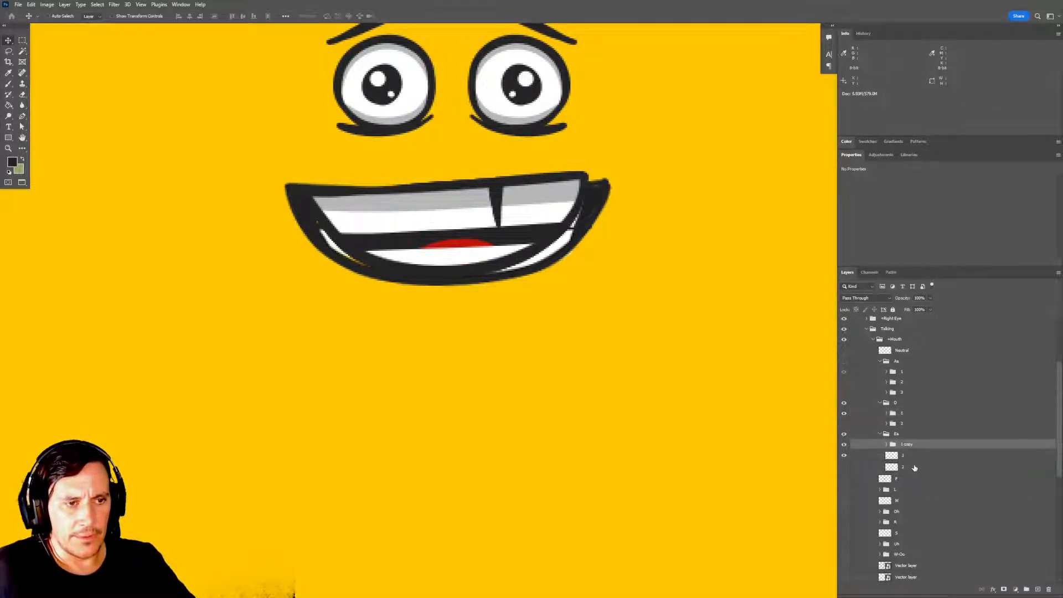
Compare the old layer 1 in the Ee group with the copied mouth, and delete that layer.
{"action": "left_click", "coordinate": [845, 456]}
{"action": "left_click", "coordinate": [844, 456]}
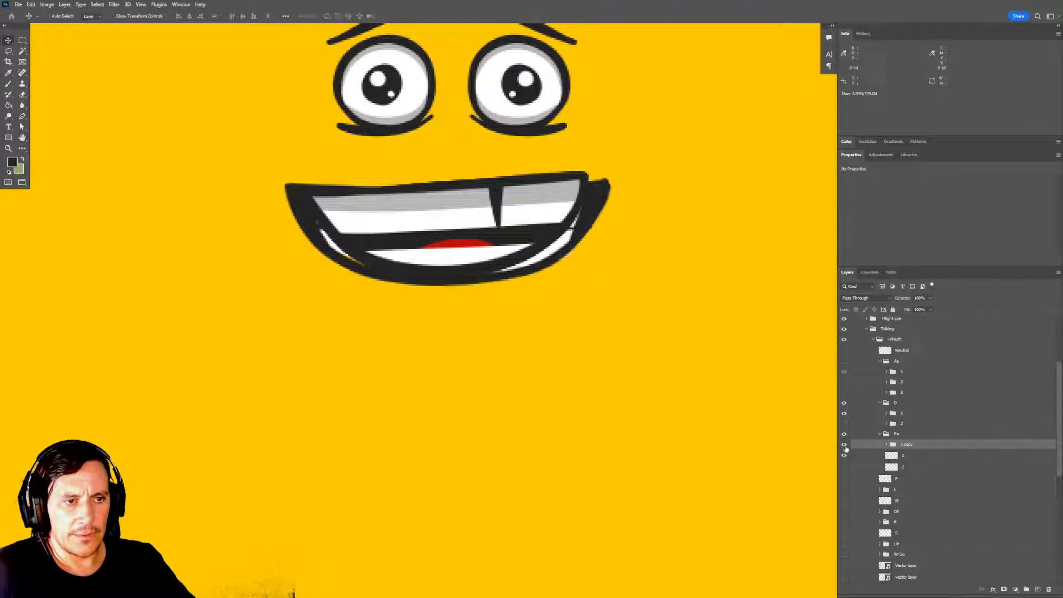
{"action": "left_click", "coordinate": [844, 456]}
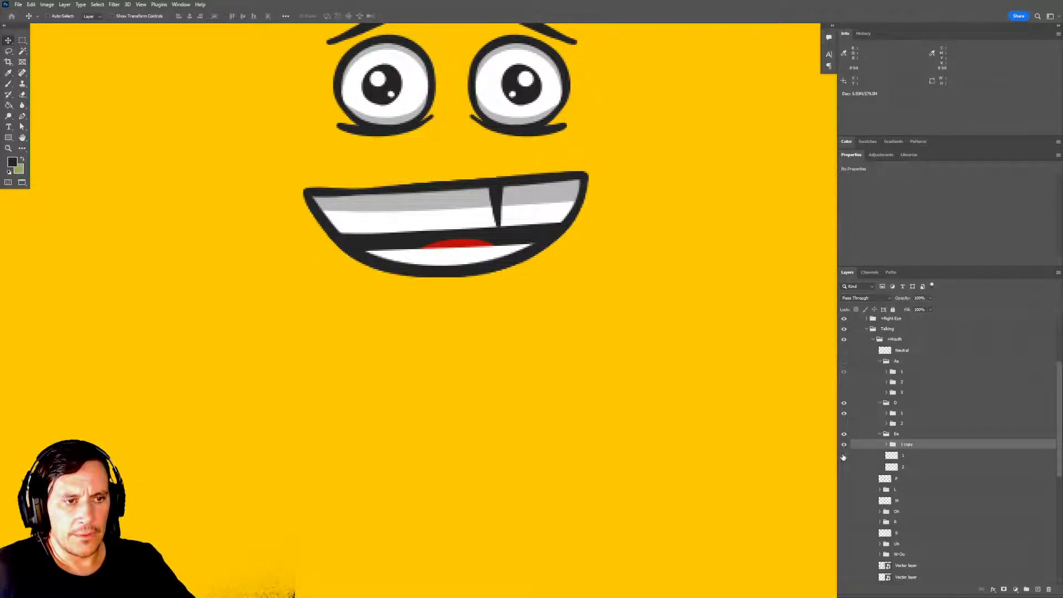
{"action": "left_click", "coordinate": [844, 456]}
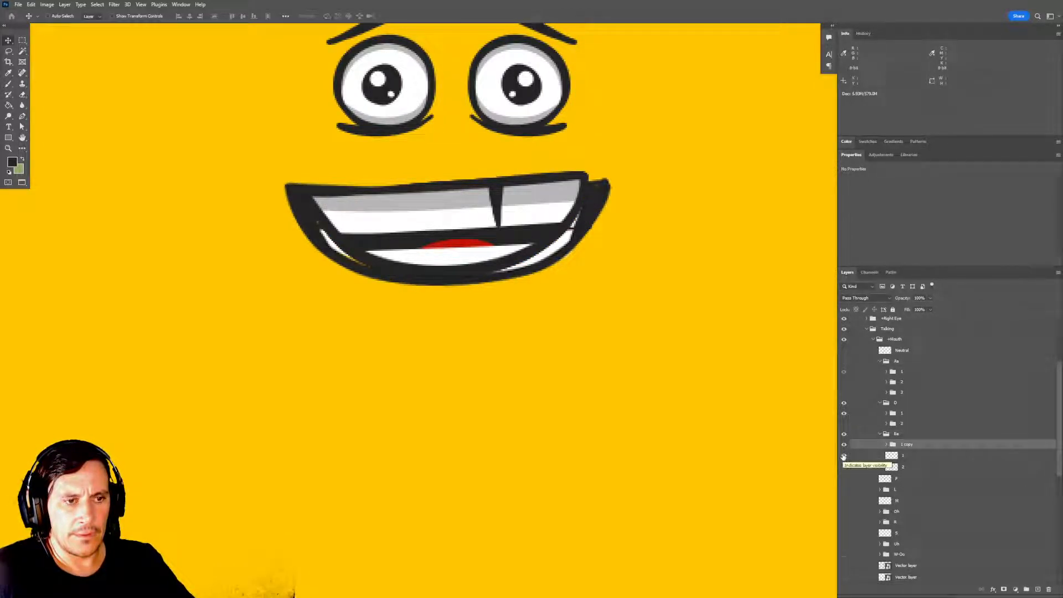
{"action": "left_click", "coordinate": [908, 455]}
{"action": "key", "text": "Delete"}
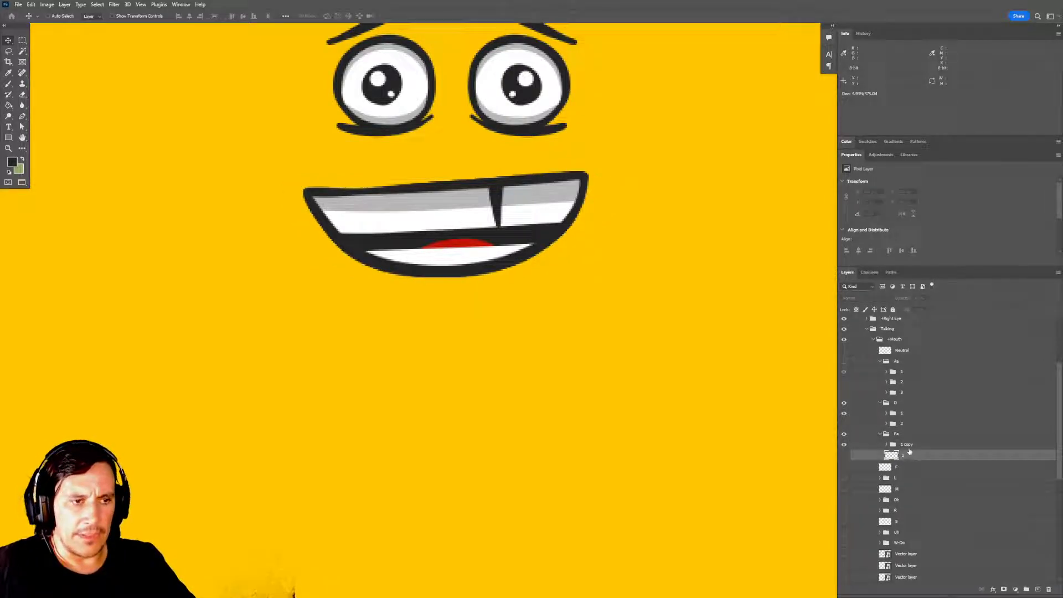
Rename the copied subgroup in the Ee group as 1.
{"action": "double_click", "coordinate": [907, 444]}
{"action": "left_click", "coordinate": [916, 445]}
{"action": "key", "text": "BackSpace"}
{"action": "key", "text": "BackSpace"}
{"action": "key", "text": "BackSpace"}
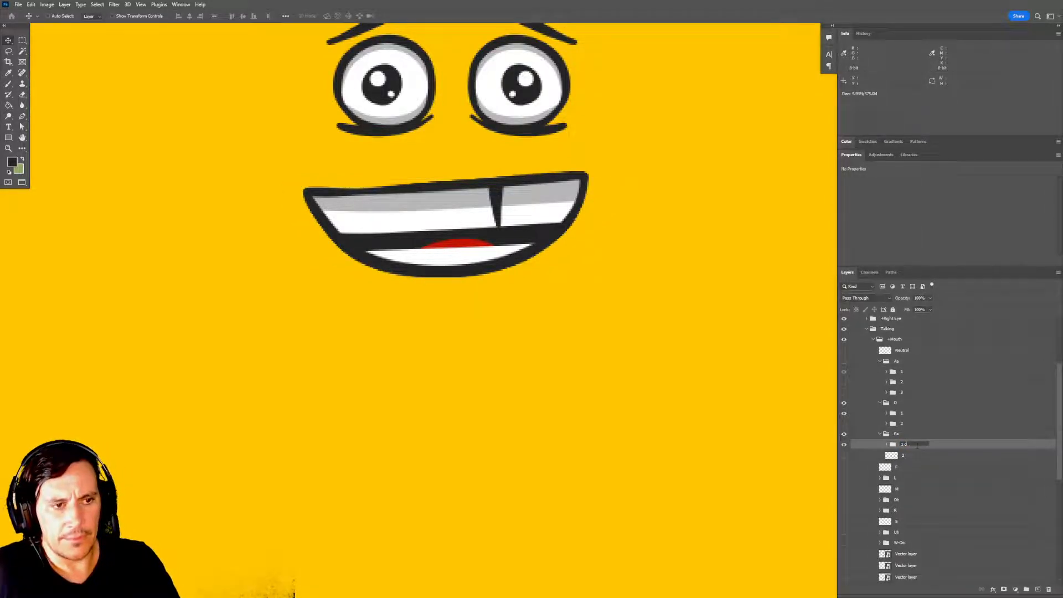
{"action": "key", "text": "Return"}
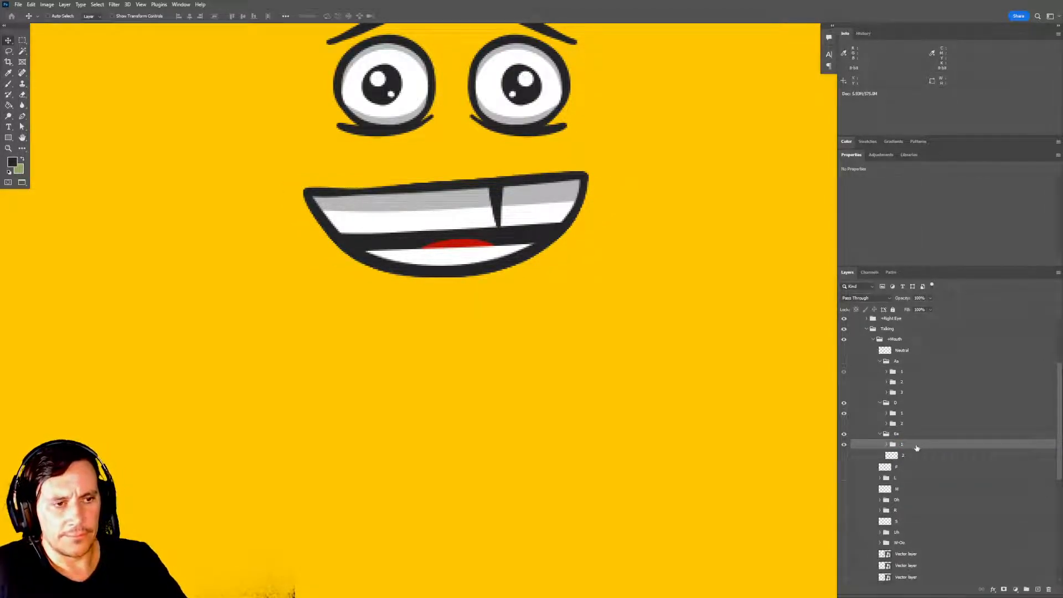
Toggle the visibility of subgroup 1 and layer 2 in the Ee group to compare the two Ee mouth frames.
{"action": "left_click", "coordinate": [844, 444]}
{"action": "left_click", "coordinate": [845, 446]}
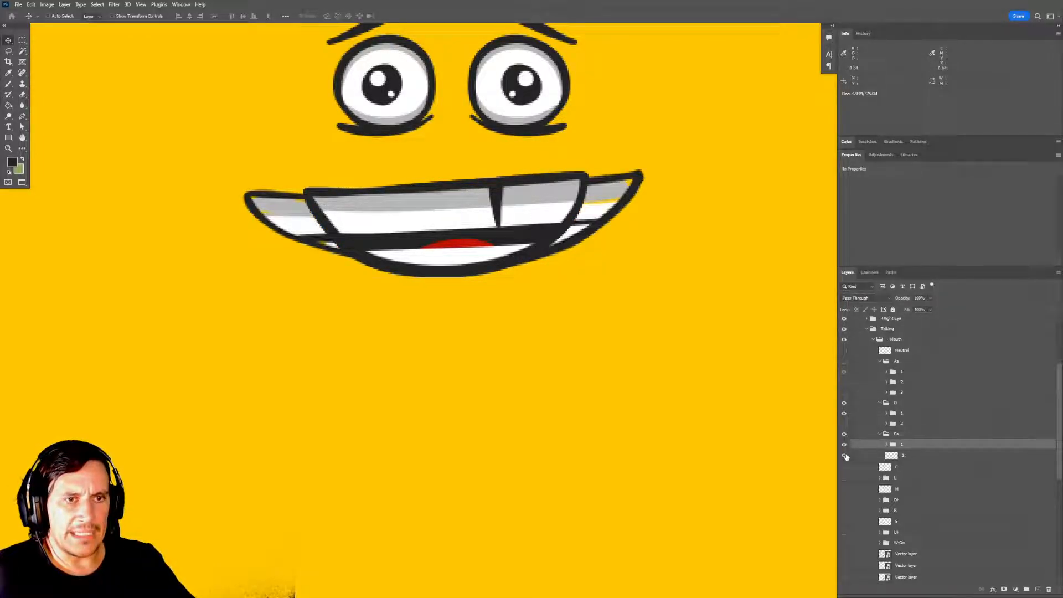
{"action": "left_click_drag", "start_coordinate": [703, 383], "coordinate": [730, 452]}
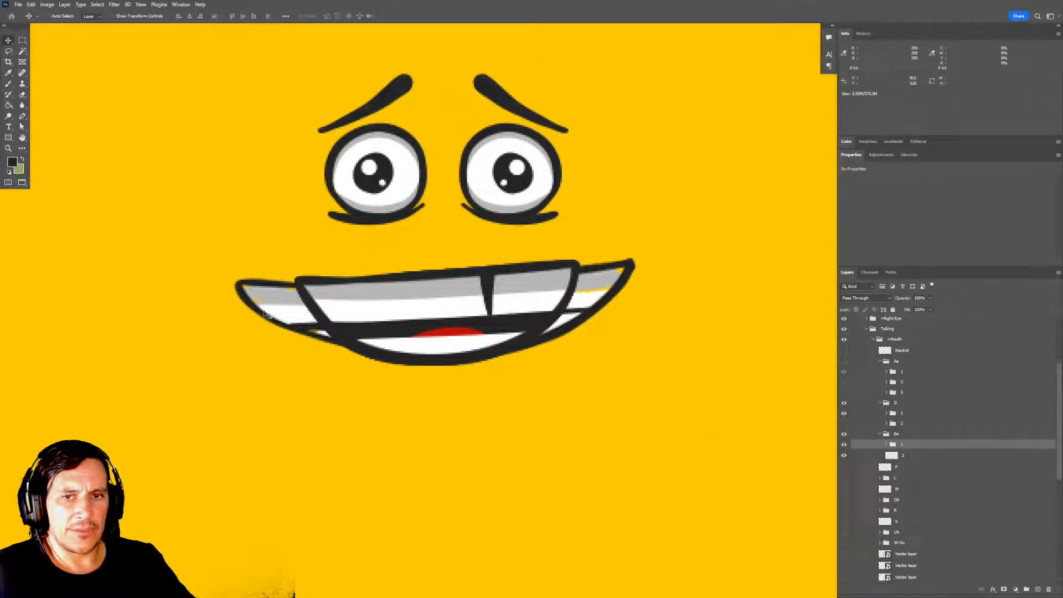
{"action": "left_click_drag", "start_coordinate": [586, 296], "coordinate": [562, 239]}
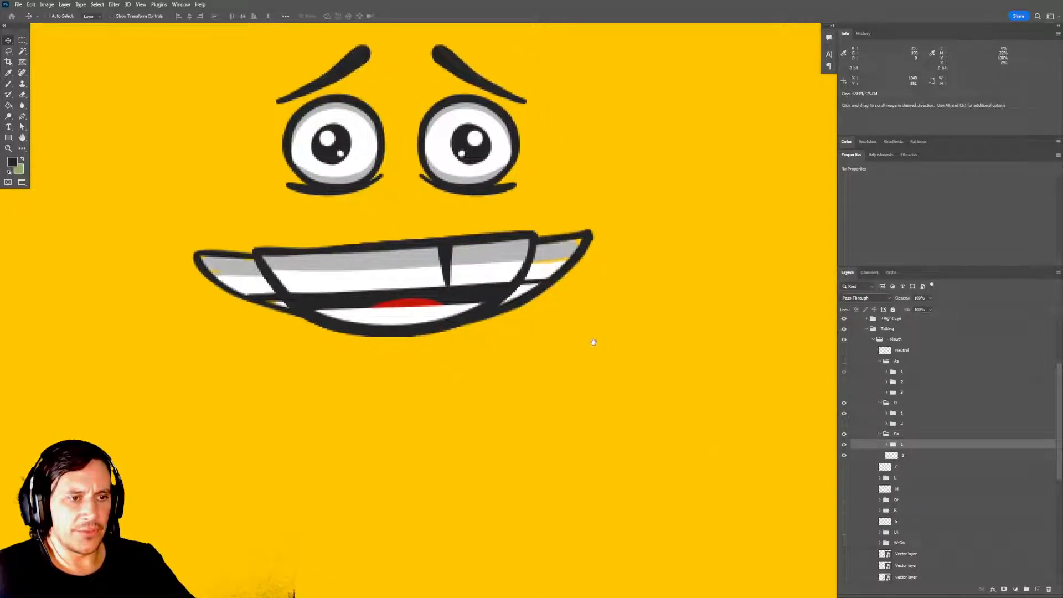
{"action": "left_click", "coordinate": [843, 455]}
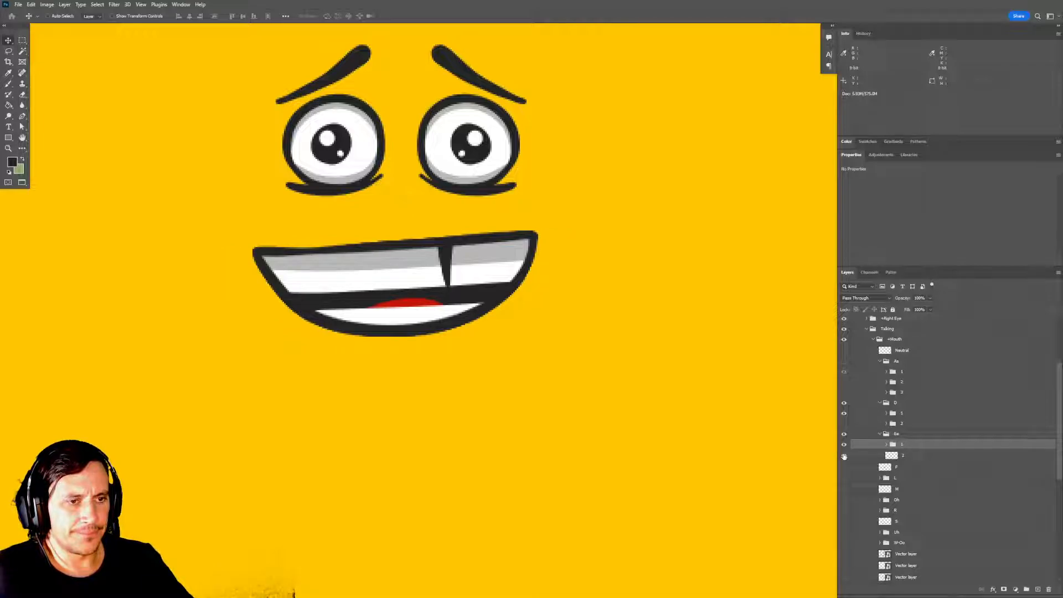
{"action": "left_click", "coordinate": [844, 455]}
{"action": "left_click_drag", "start_coordinate": [741, 446], "coordinate": [750, 454]}
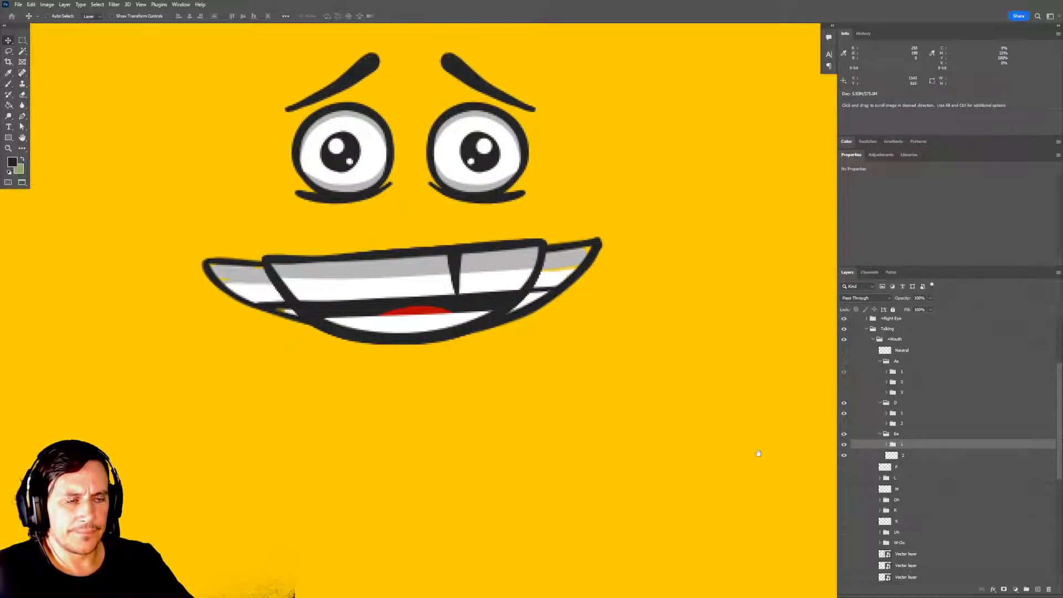
Compare the D subgroups with the wide Ee mouth, and hide the D group and the Ee group's subgroup 1.
{"action": "left_click", "coordinate": [843, 413]}
{"action": "left_click", "coordinate": [844, 423]}
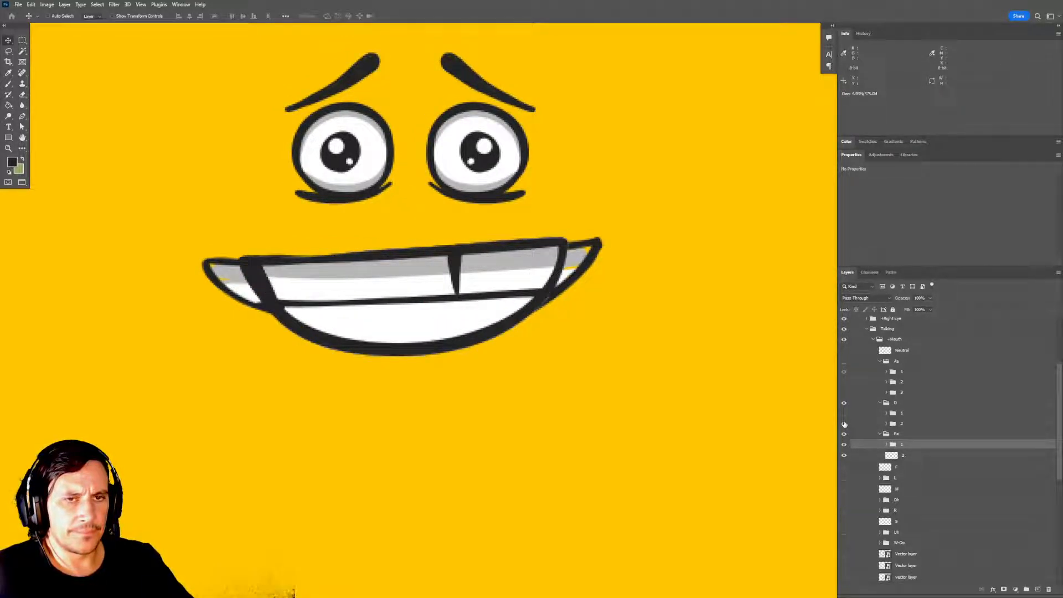
{"action": "left_click", "coordinate": [845, 414]}
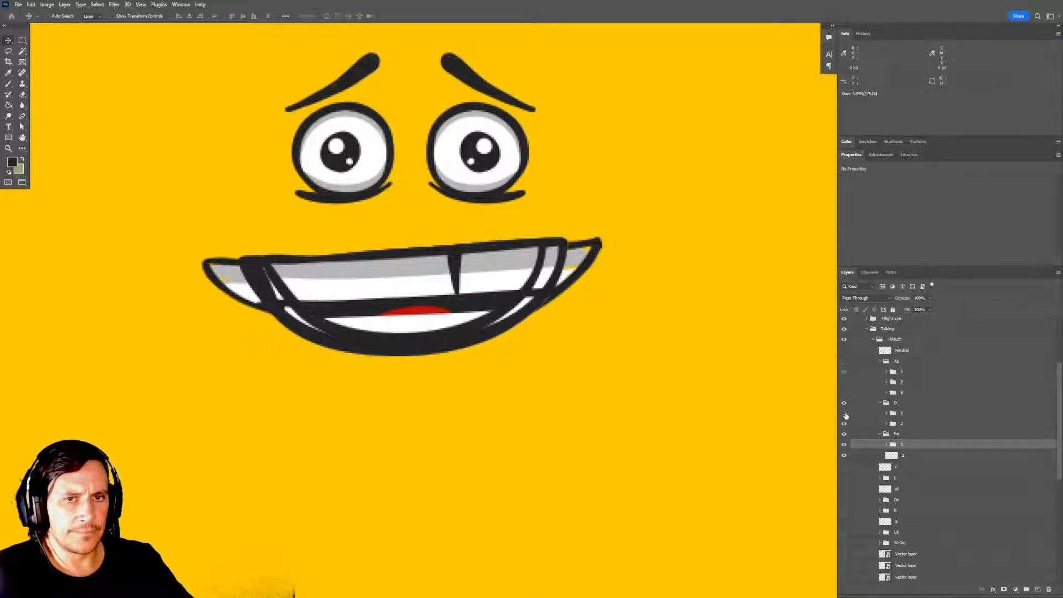
{"action": "left_click", "coordinate": [845, 414]}
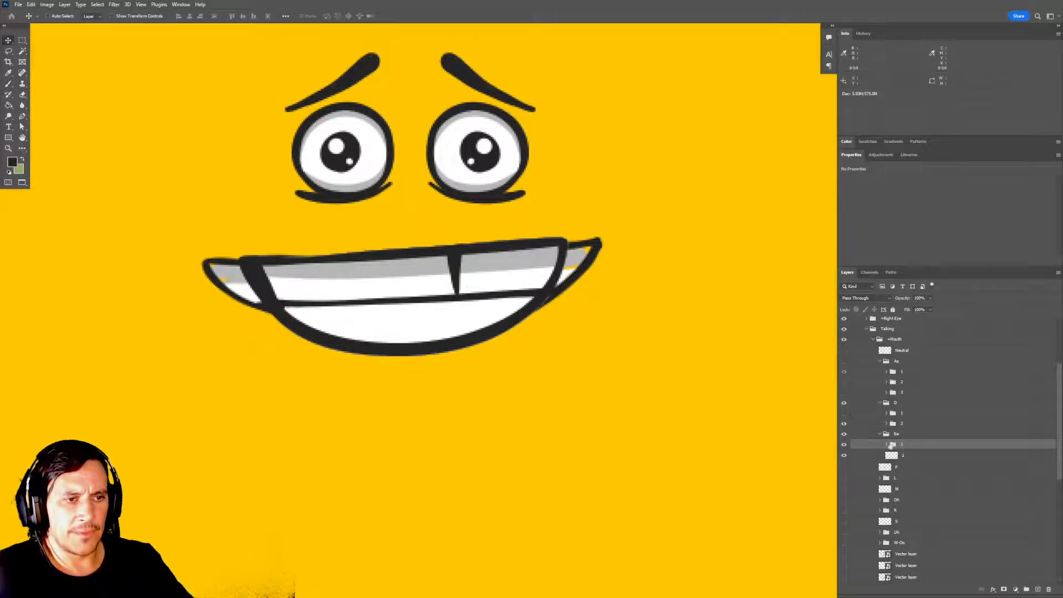
{"action": "left_click", "coordinate": [844, 424]}
{"action": "left_click", "coordinate": [844, 413]}
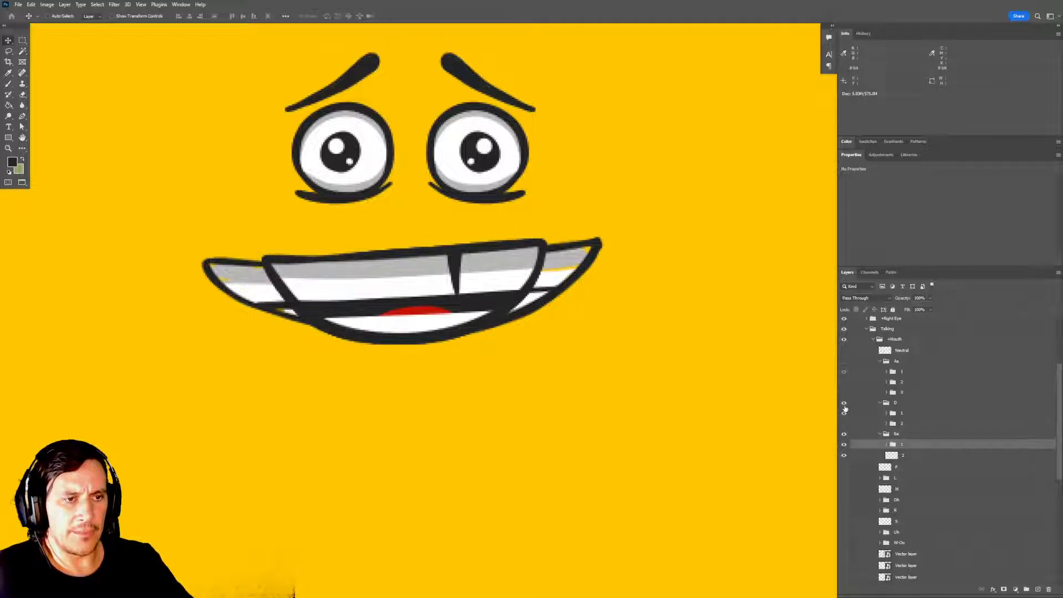
{"action": "left_click", "coordinate": [844, 403]}
{"action": "left_click_drag", "start_coordinate": [616, 392], "coordinate": [631, 392]}
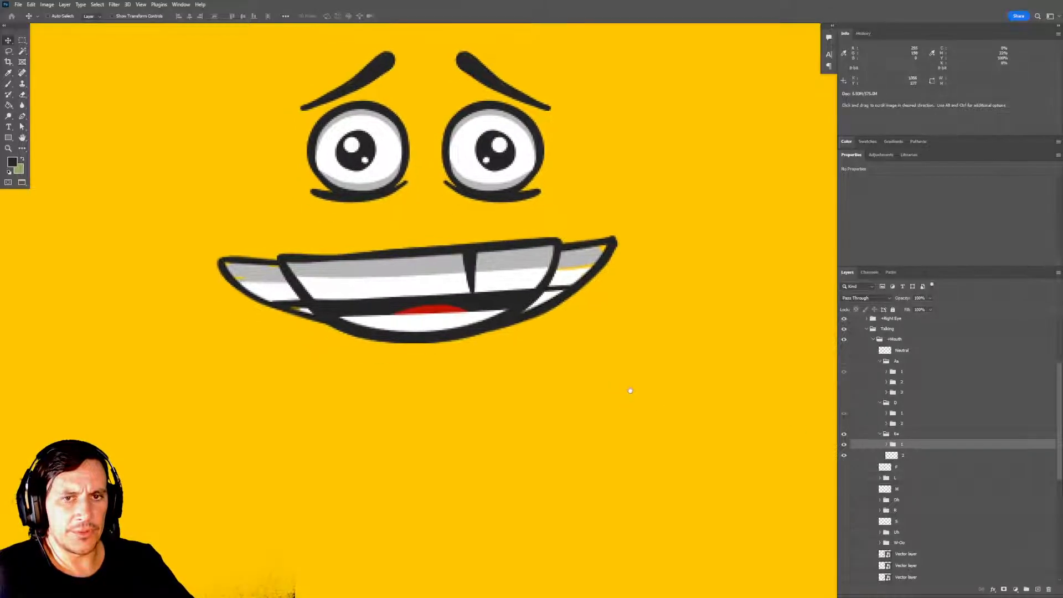
{"action": "left_click", "coordinate": [844, 444]}
Show the Vector layer with the mouth outline sketches around the face.
{"action": "scroll", "coordinate": [502, 392], "scroll_direction": "down", "scroll_amount": 6}
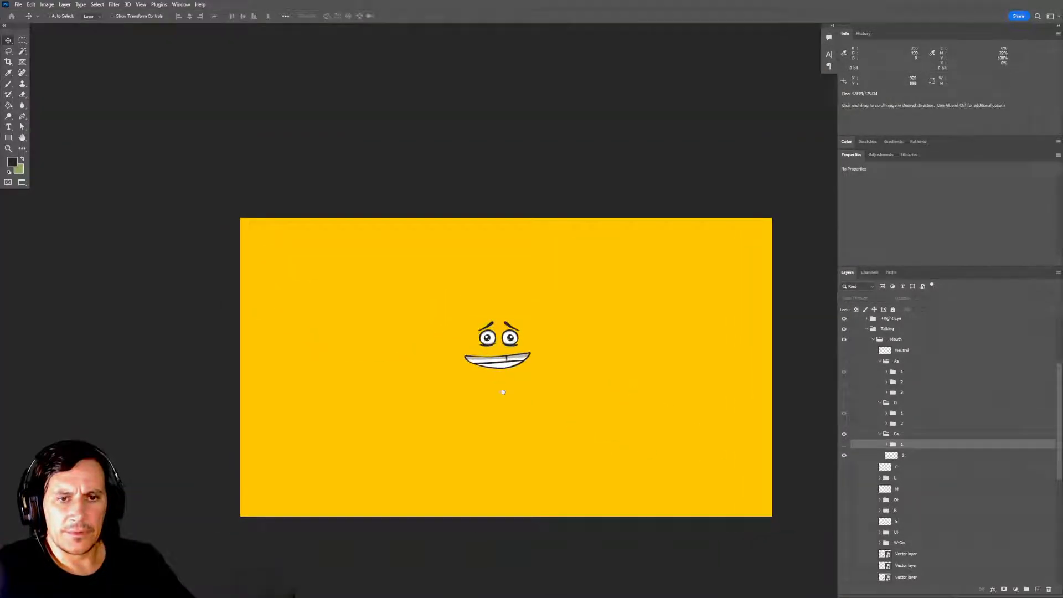
{"action": "scroll", "coordinate": [840, 346], "scroll_direction": "up", "scroll_amount": 3}
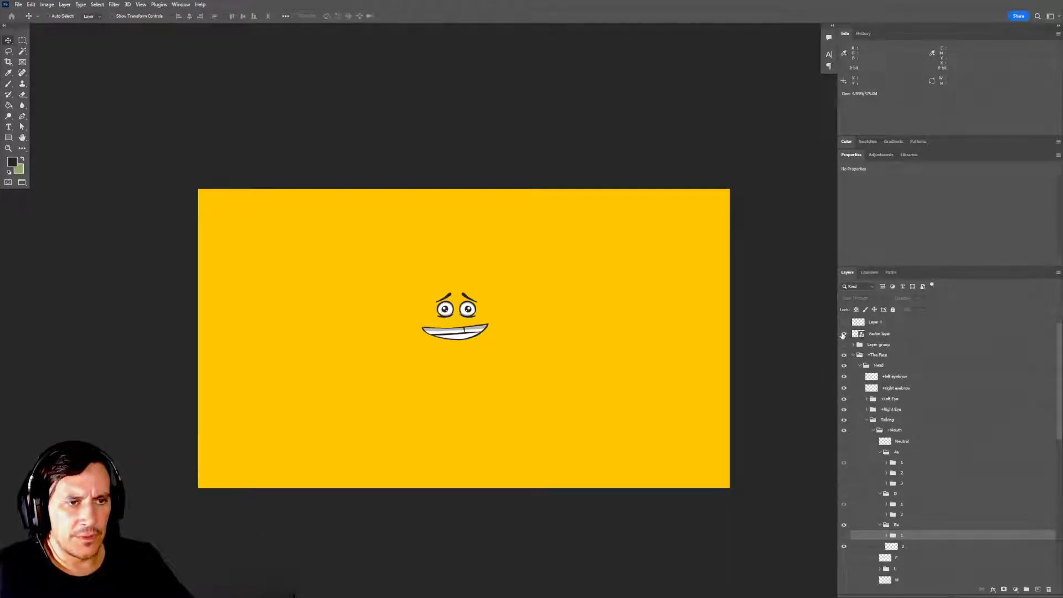
{"action": "left_click", "coordinate": [844, 334]}
{"action": "left_click_drag", "start_coordinate": [578, 399], "coordinate": [587, 365]}
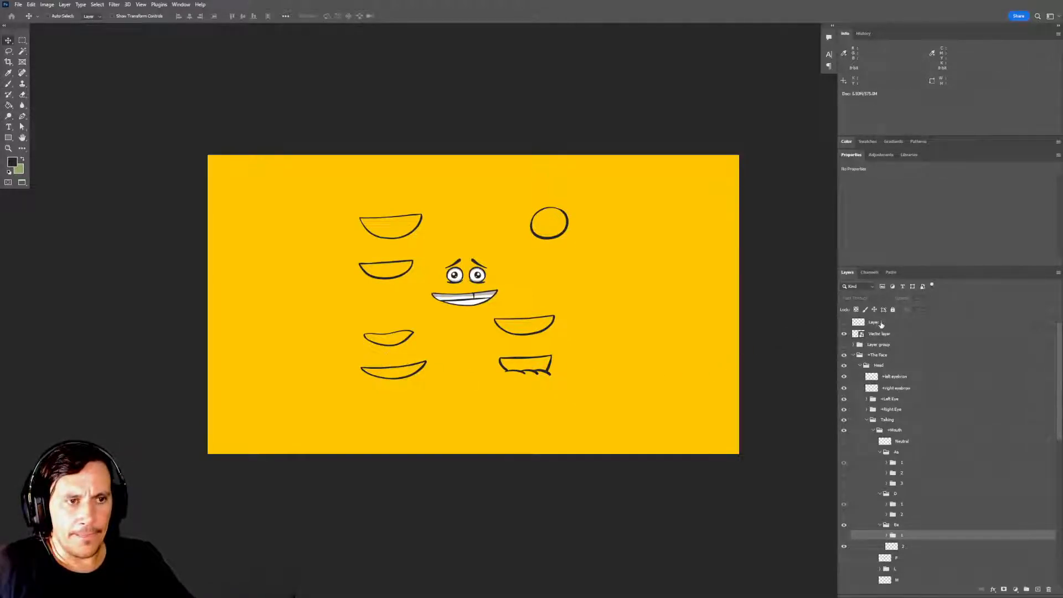
Show Layer 1 and copy its wide mouth outline from the lower-left sketches onto a new layer over the face's mouth.
{"action": "left_click", "coordinate": [883, 325]}
{"action": "key", "text": "m"}
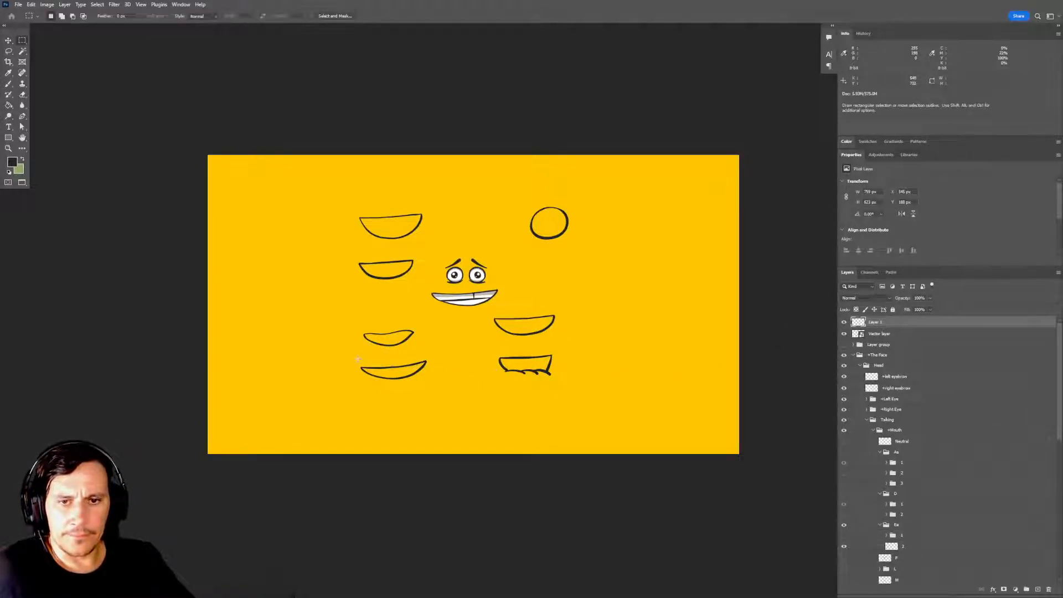
{"action": "left_click_drag", "start_coordinate": [357, 358], "coordinate": [449, 360]}
{"action": "key", "text": "ctrl+v"}
{"action": "key", "text": "v"}
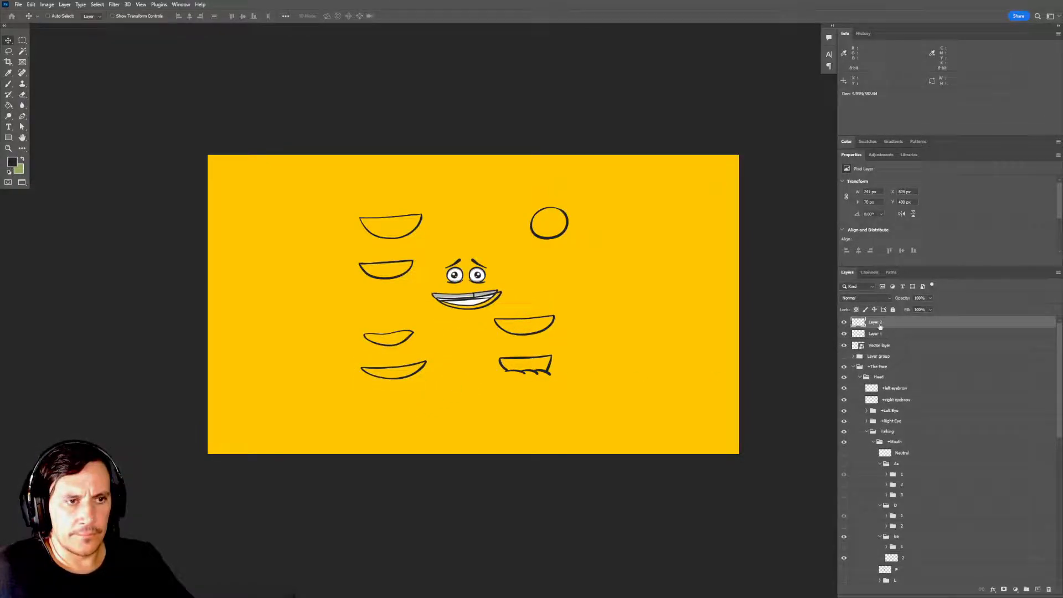
Move the pasted outline layer into the Ee group above the old layer 2 and rename it as 2.
{"action": "left_click_drag", "start_coordinate": [878, 323], "coordinate": [925, 553]}
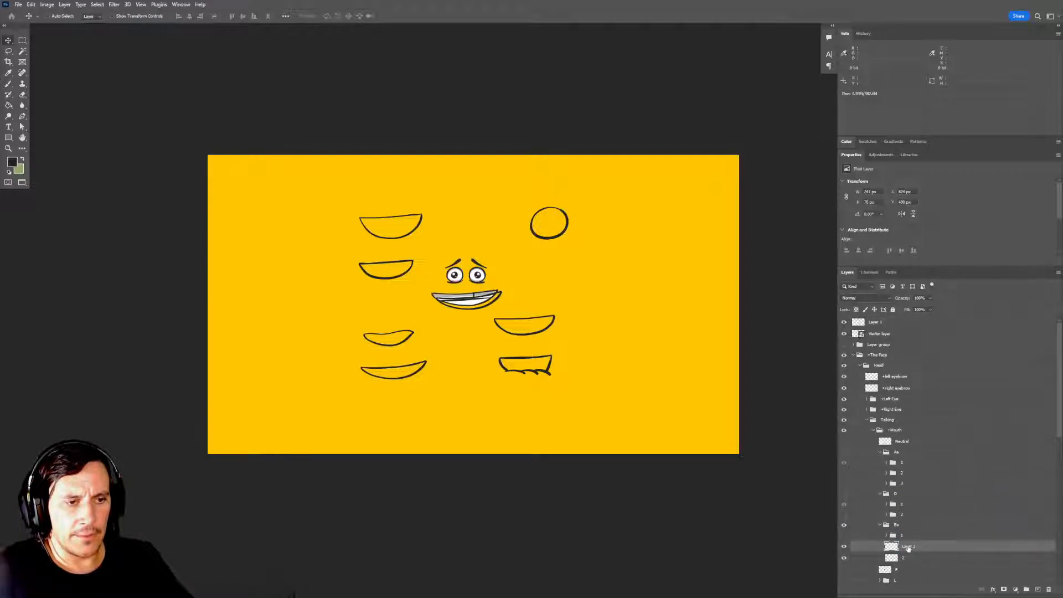
{"action": "double_click", "coordinate": [908, 546]}
{"action": "type", "text": "1"}
{"action": "key", "text": "Return"}
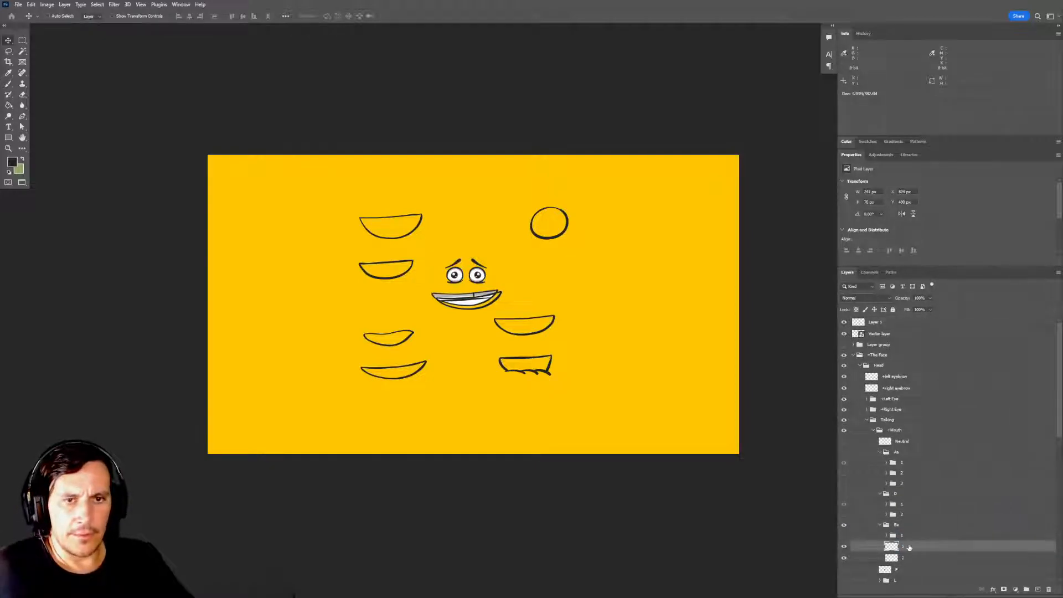
Rotate the pasted mouth outline slightly clockwise and nudge it vertically to match the old Ee mouth drawing.
{"action": "left_click_drag", "start_coordinate": [605, 416], "coordinate": [605, 438]}
{"action": "left_click_drag", "start_coordinate": [470, 323], "coordinate": [536, 356]}
{"action": "key", "text": "ctrl+t"}
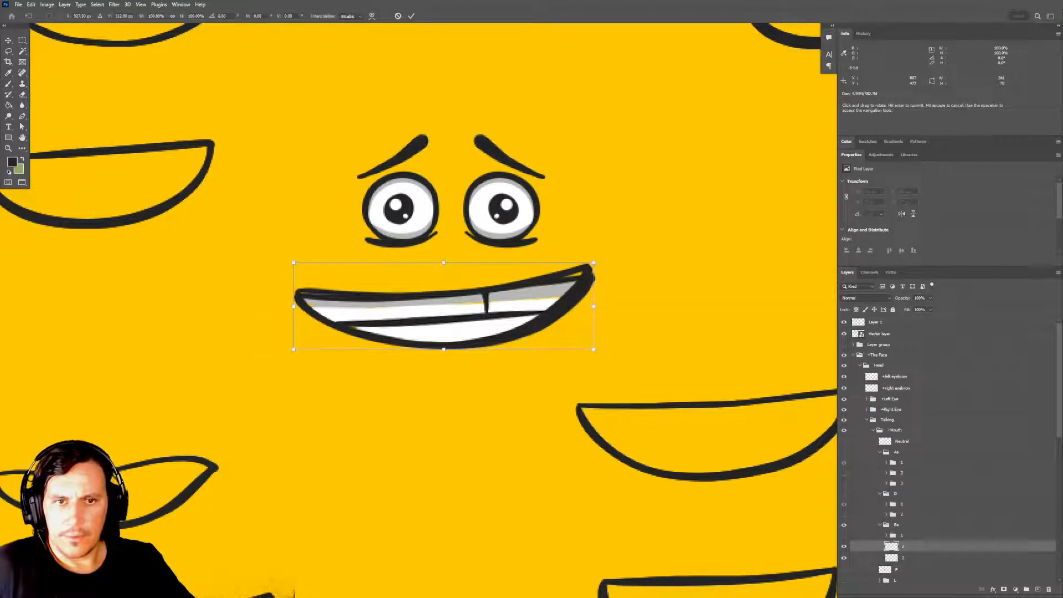
{"action": "left_click_drag", "start_coordinate": [636, 333], "coordinate": [636, 342]}
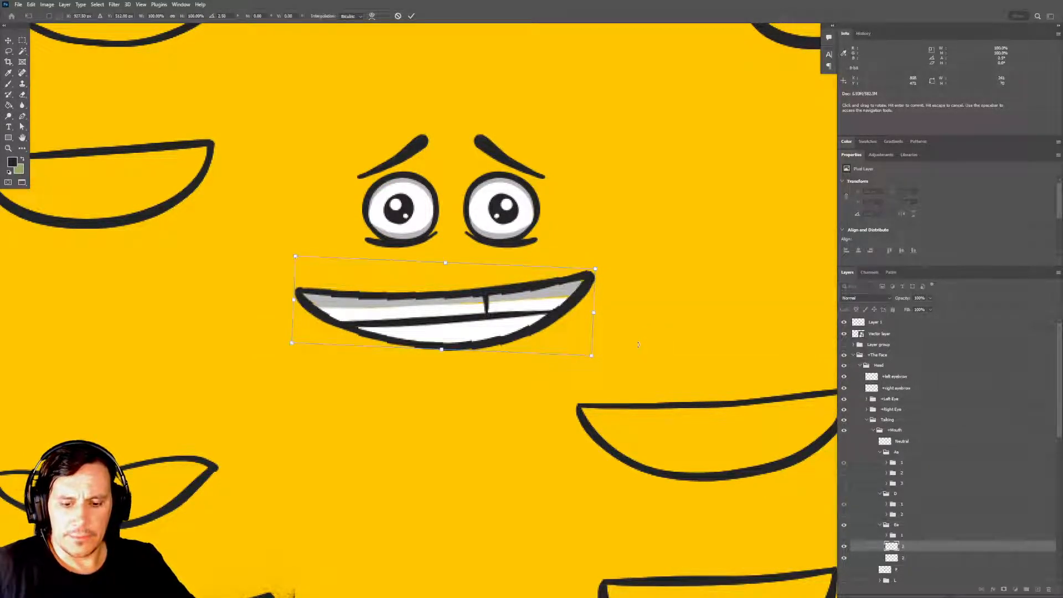
{"action": "key", "text": "Return"}
{"action": "key", "text": "Down"}
{"action": "key", "text": "Down"}
{"action": "key", "text": "Down"}
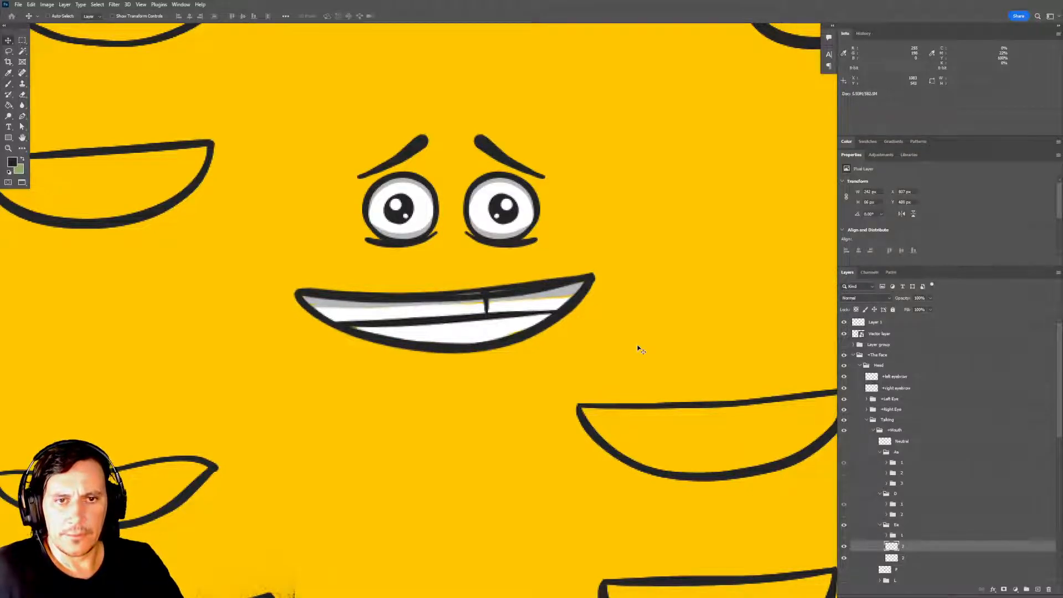
{"action": "key", "text": "Up"}
{"action": "key", "text": "Up"}
{"action": "key", "text": "Up"}
{"action": "key", "text": "Down"}
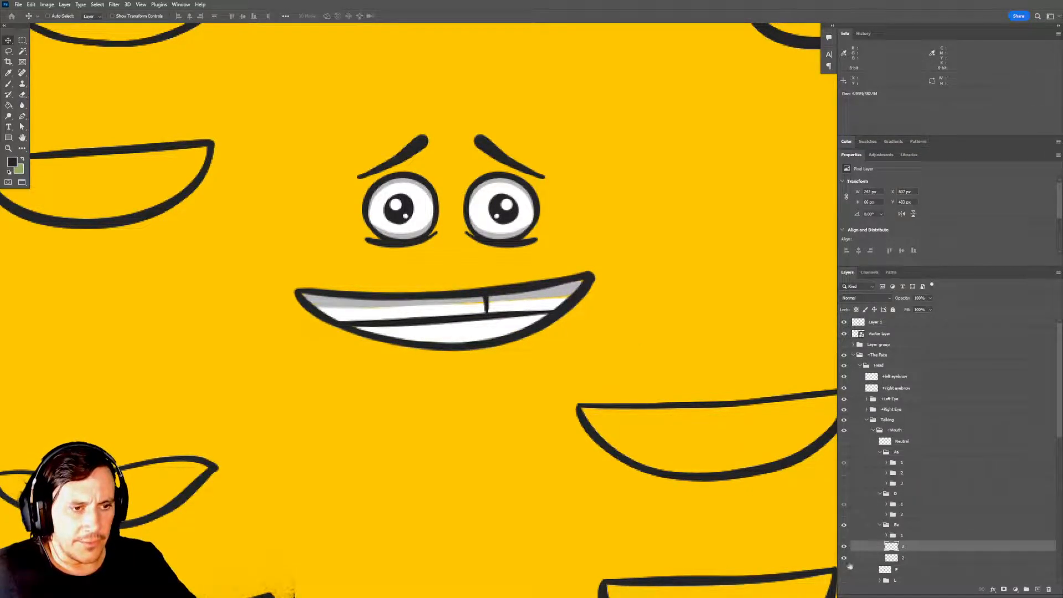
Hide the old bottom mouth layer in the Ee group and toggle subgroup 1 to compare it with the new outline.
{"action": "left_click", "coordinate": [844, 558]}
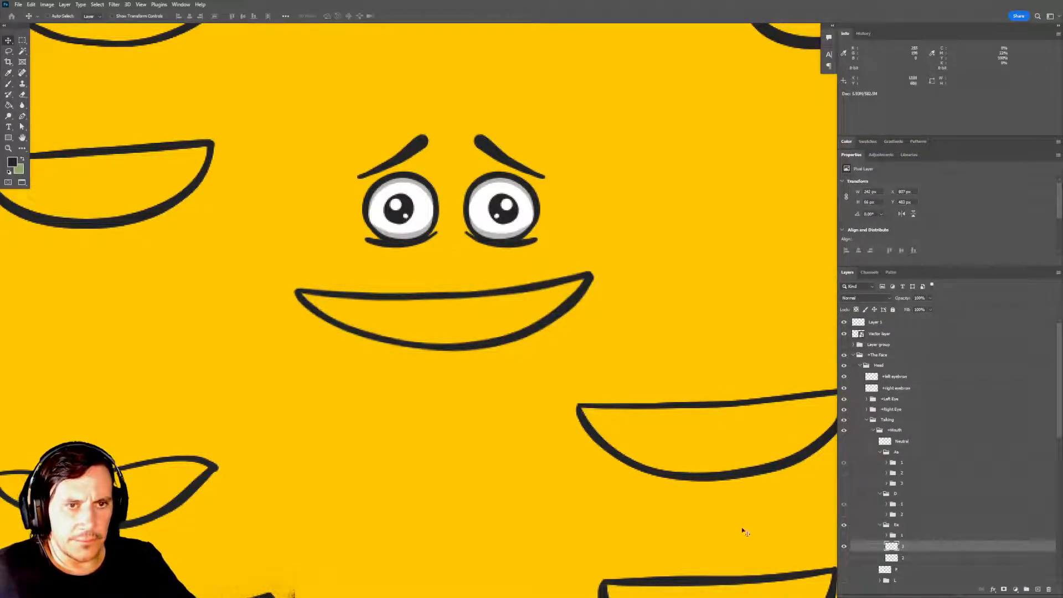
{"action": "left_click", "coordinate": [844, 535]}
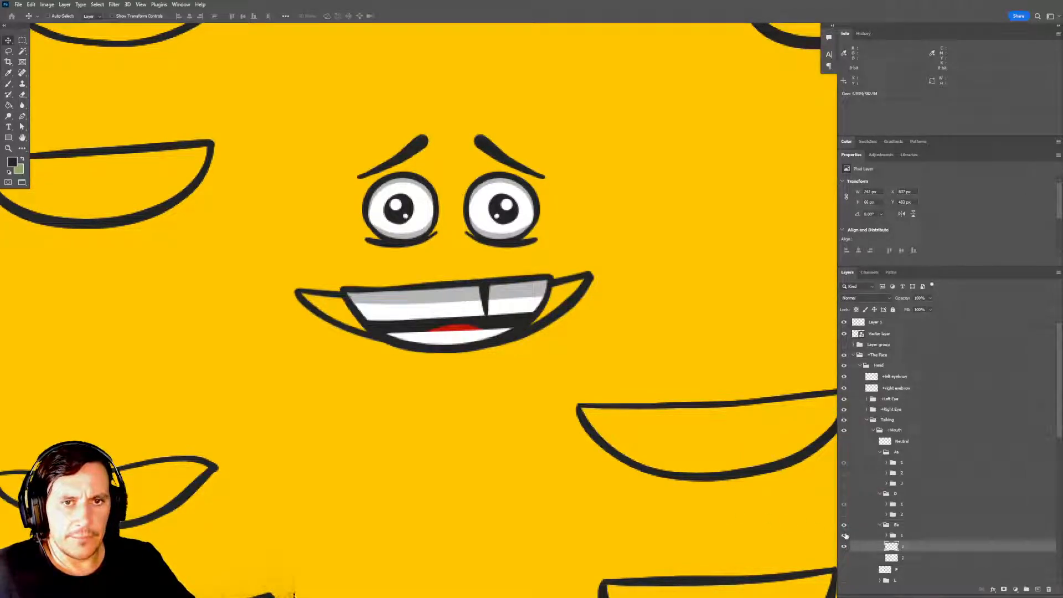
{"action": "left_click", "coordinate": [844, 534]}
{"action": "left_click", "coordinate": [844, 535]}
{"action": "left_click", "coordinate": [844, 535]}
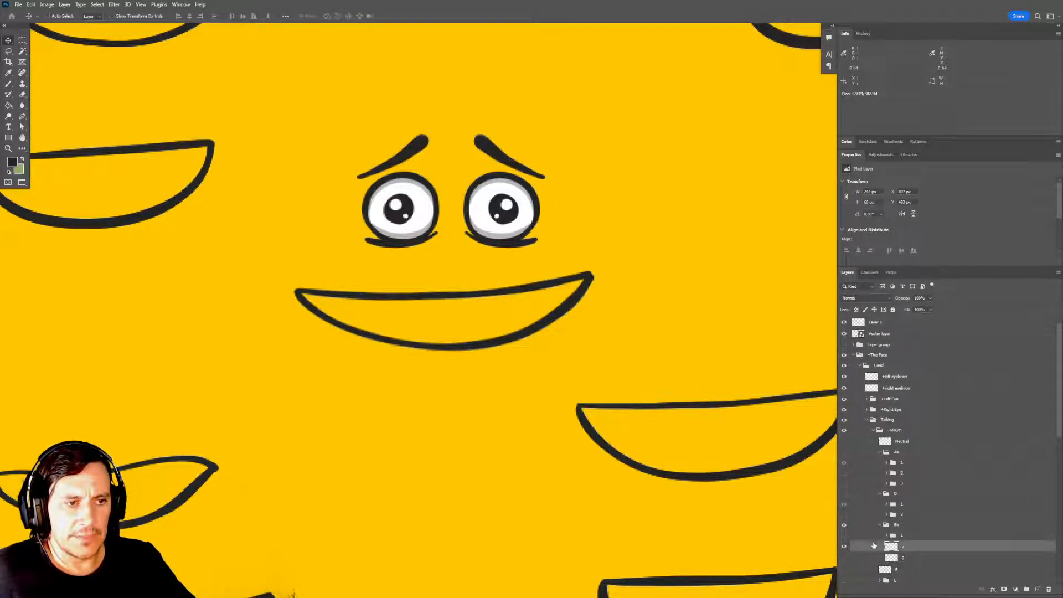
{"action": "left_click", "coordinate": [843, 535]}
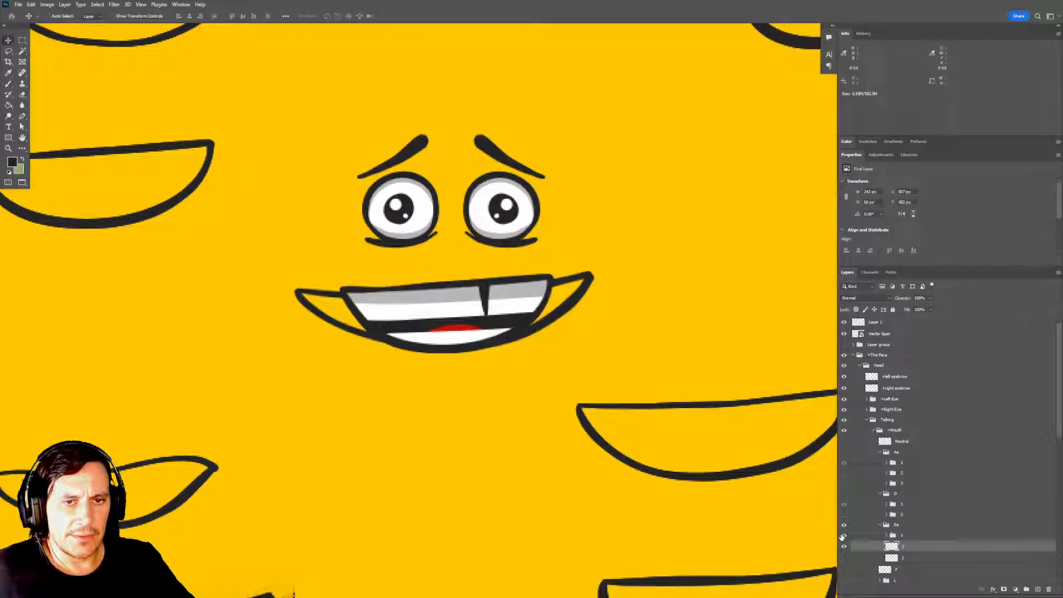
{"action": "left_click", "coordinate": [844, 535]}
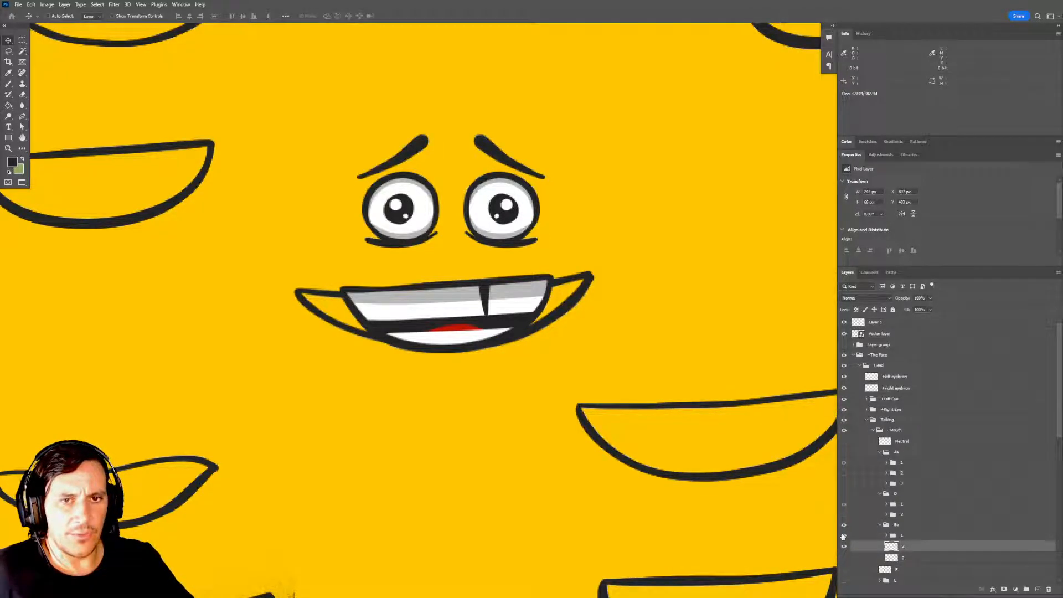
Hide Ee subgroup 1, duplicate the new mouth outline layer, and name the lower layer 3 and the copy 2.
{"action": "left_click", "coordinate": [843, 535]}
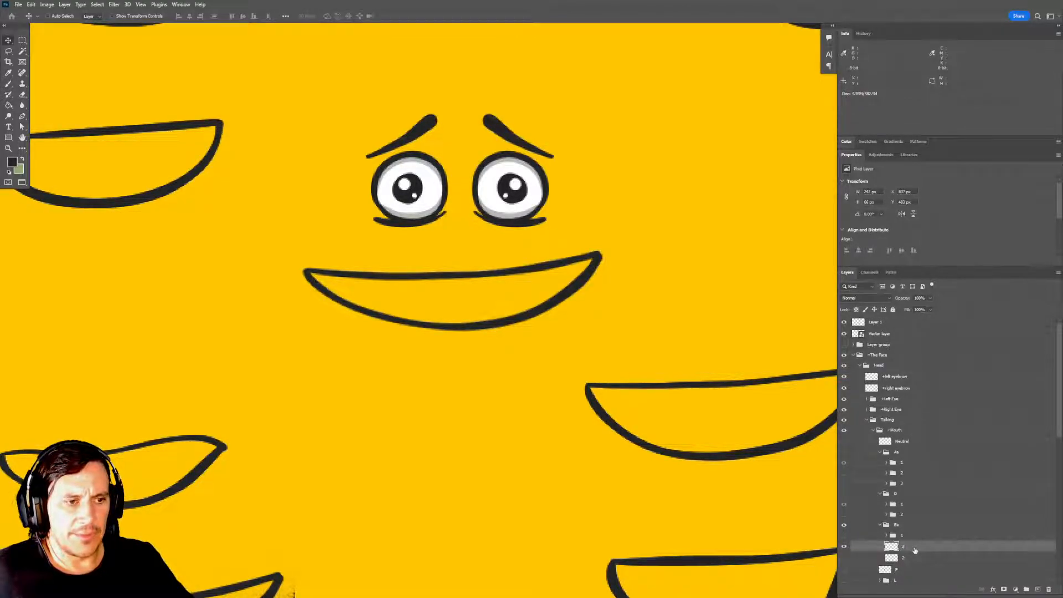
{"action": "key", "text": "ctrl+j"}
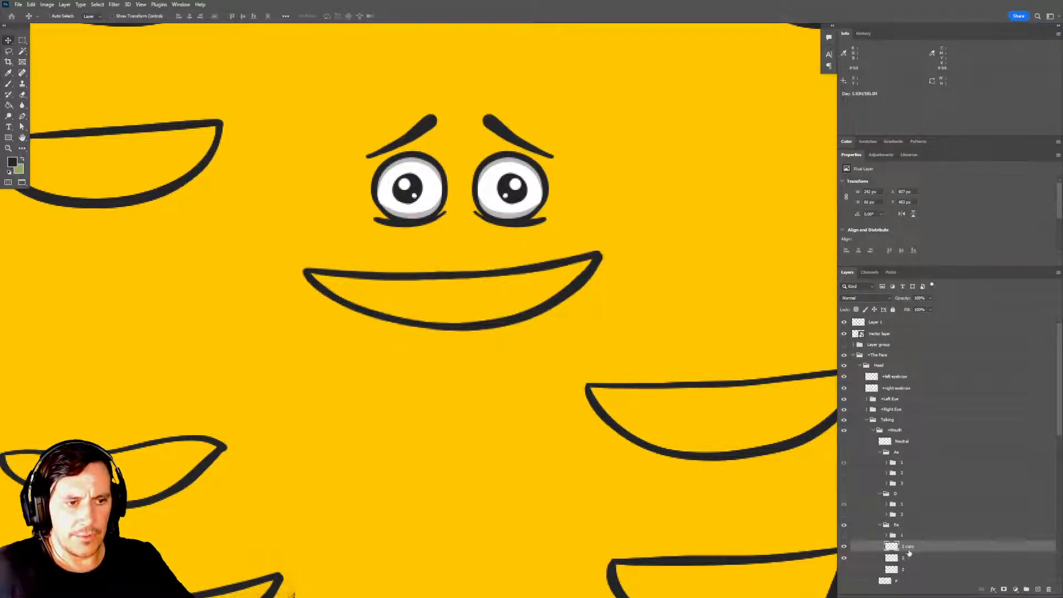
{"action": "double_click", "coordinate": [904, 557]}
{"action": "type", "text": "3"}
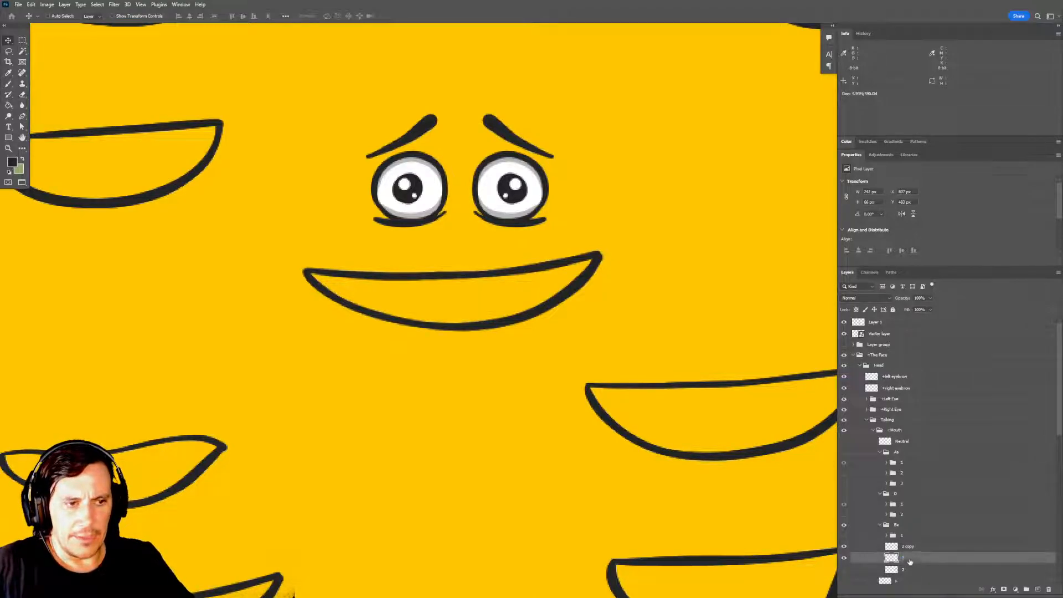
{"action": "double_click", "coordinate": [909, 547]}
{"action": "key", "text": "Return"}
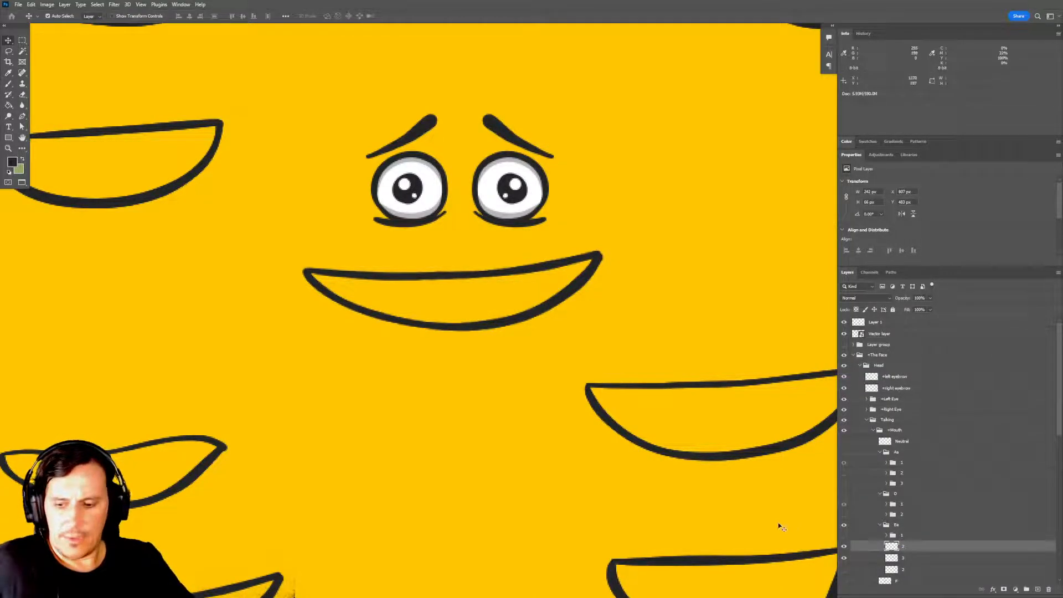
Narrow the outline on layer 2 from both sides to about 219 px wide, keeping its height and centre.
{"action": "key", "text": "ctrl+t"}
{"action": "left_click_drag", "start_coordinate": [303, 291], "coordinate": [317, 290]}
{"action": "key", "text": "Return"}
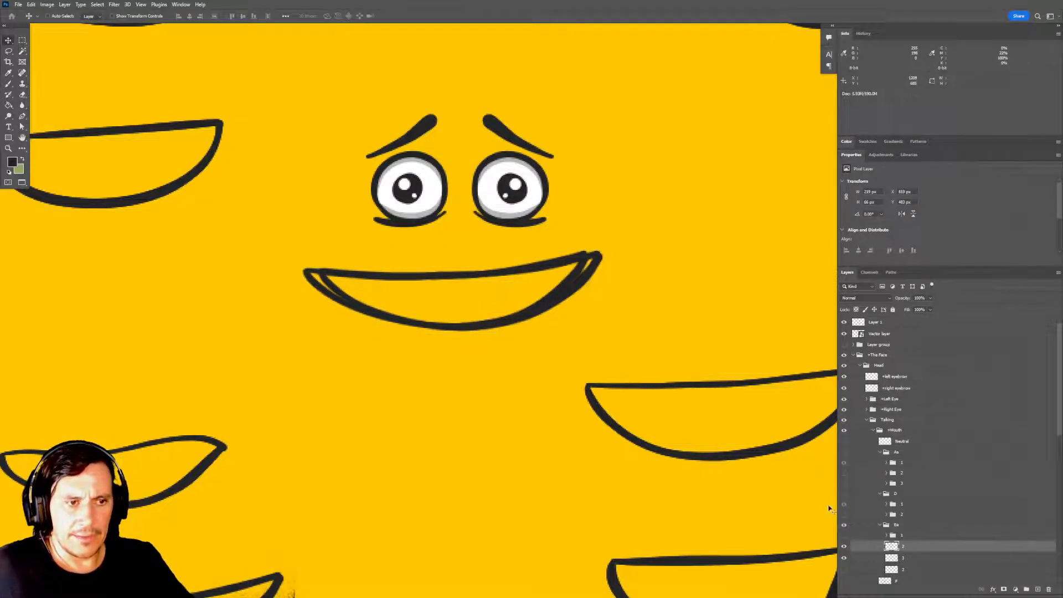
Compare the two mouth outlines with the finished Ee subgroup 1 by toggling its visibility up close.
{"action": "left_click", "coordinate": [844, 536]}
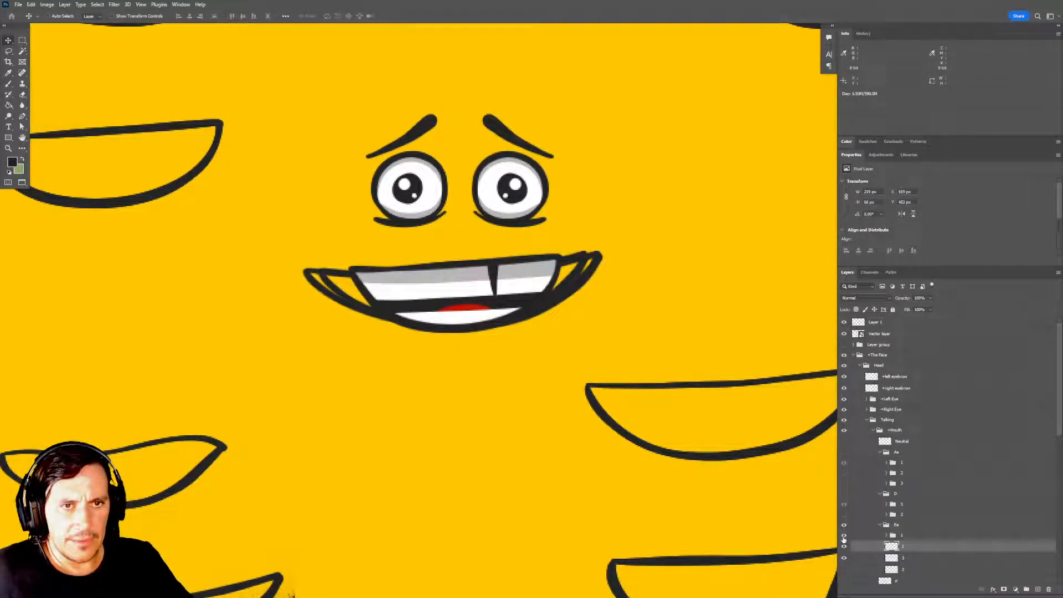
{"action": "left_click", "coordinate": [844, 536]}
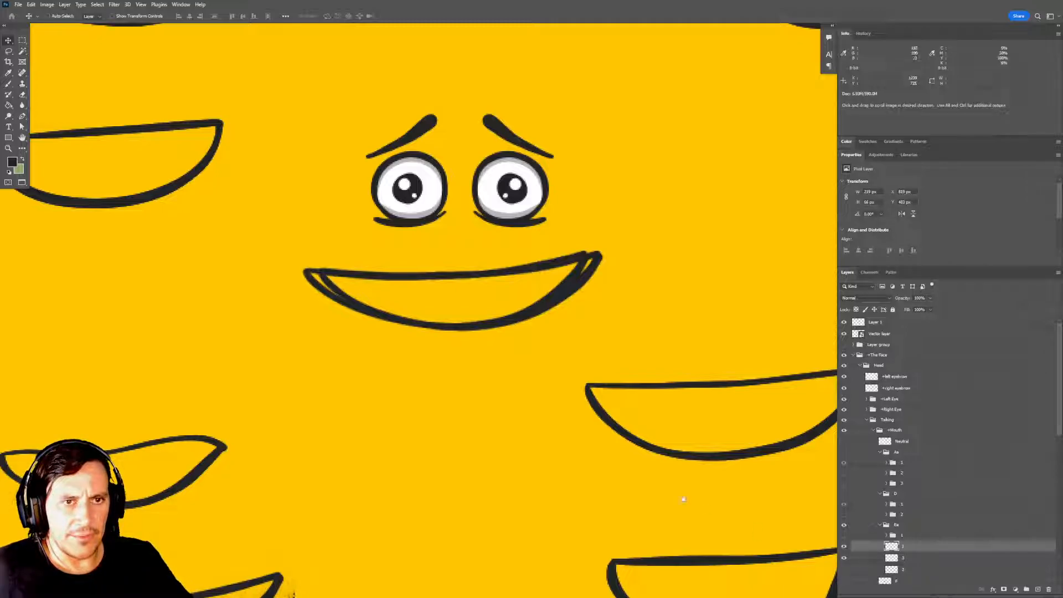
{"action": "scroll", "coordinate": [616, 446], "scroll_direction": "up", "scroll_amount": 2}
{"action": "left_click_drag", "start_coordinate": [604, 349], "coordinate": [591, 372]}
{"action": "key", "text": "ctrl+plus"}
{"action": "left_click_drag", "start_coordinate": [556, 316], "coordinate": [554, 340]}
{"action": "left_click_drag", "start_coordinate": [588, 423], "coordinate": [602, 393]}
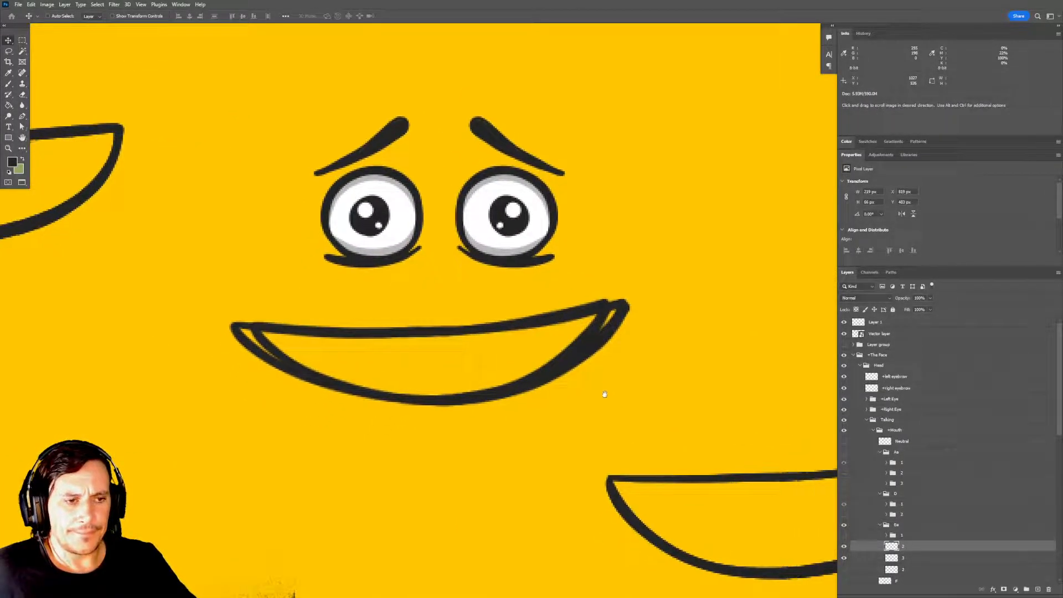
{"action": "scroll", "coordinate": [909, 546], "scroll_direction": "down", "scroll_amount": 1}
{"action": "scroll", "coordinate": [909, 547], "scroll_direction": "down", "scroll_amount": 5}
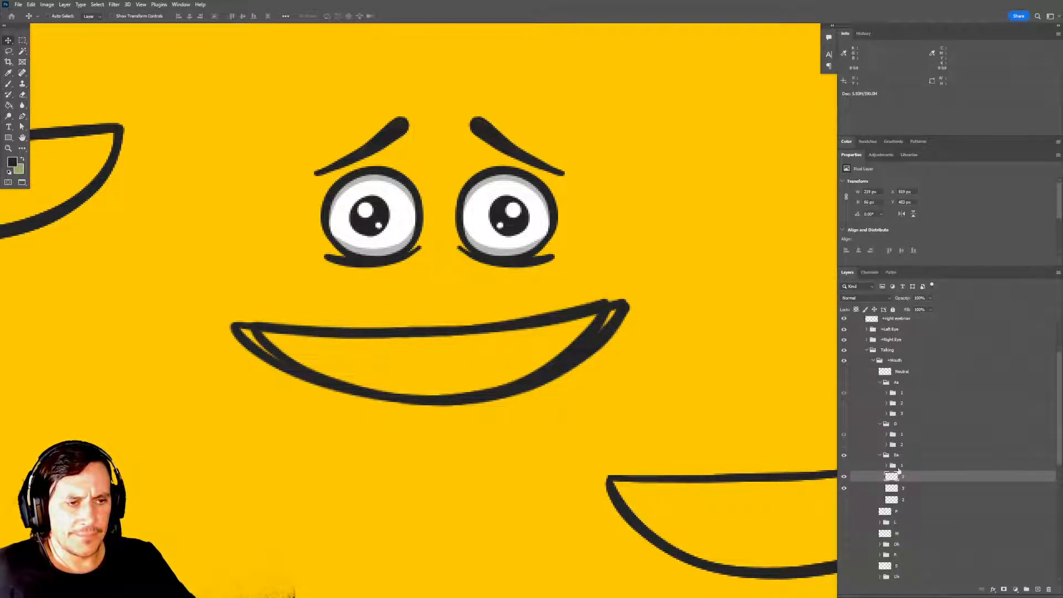
{"action": "left_click", "coordinate": [844, 469]}
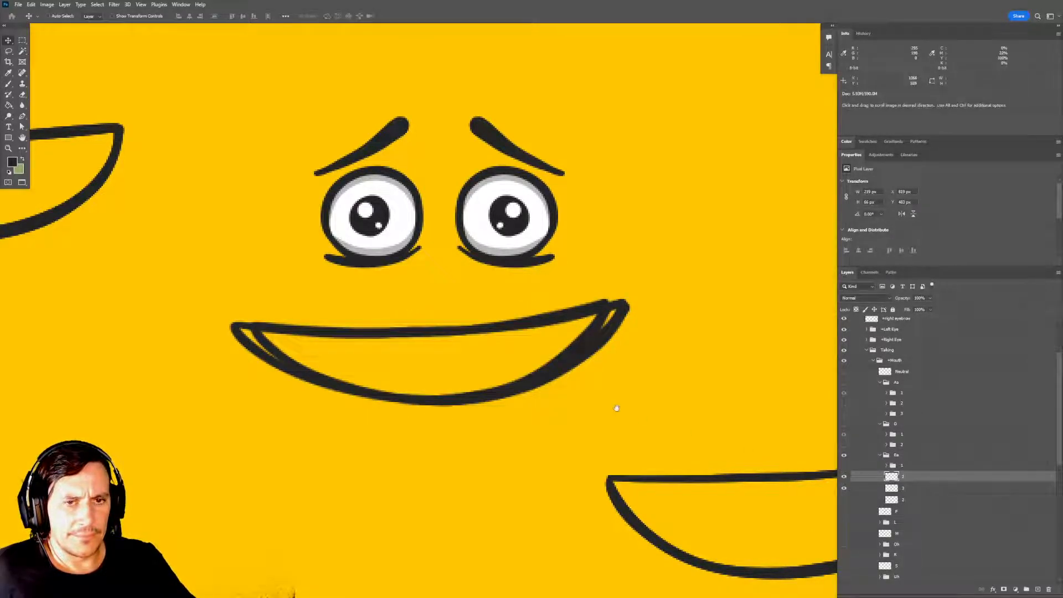
{"action": "left_click_drag", "start_coordinate": [618, 392], "coordinate": [627, 370]}
{"action": "left_click", "coordinate": [843, 465]}
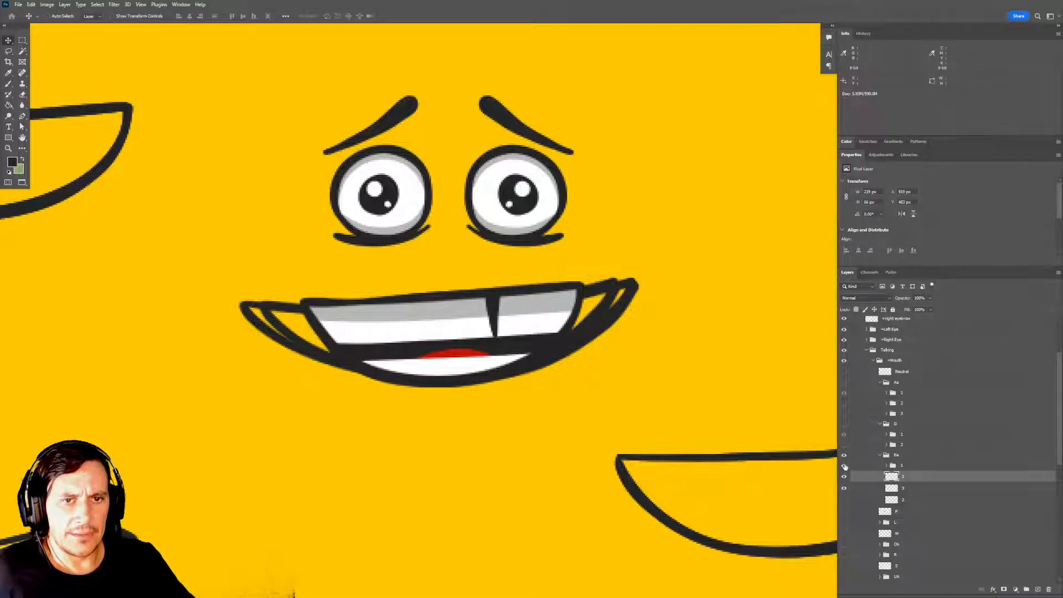
{"action": "left_click_drag", "start_coordinate": [709, 458], "coordinate": [703, 401]}
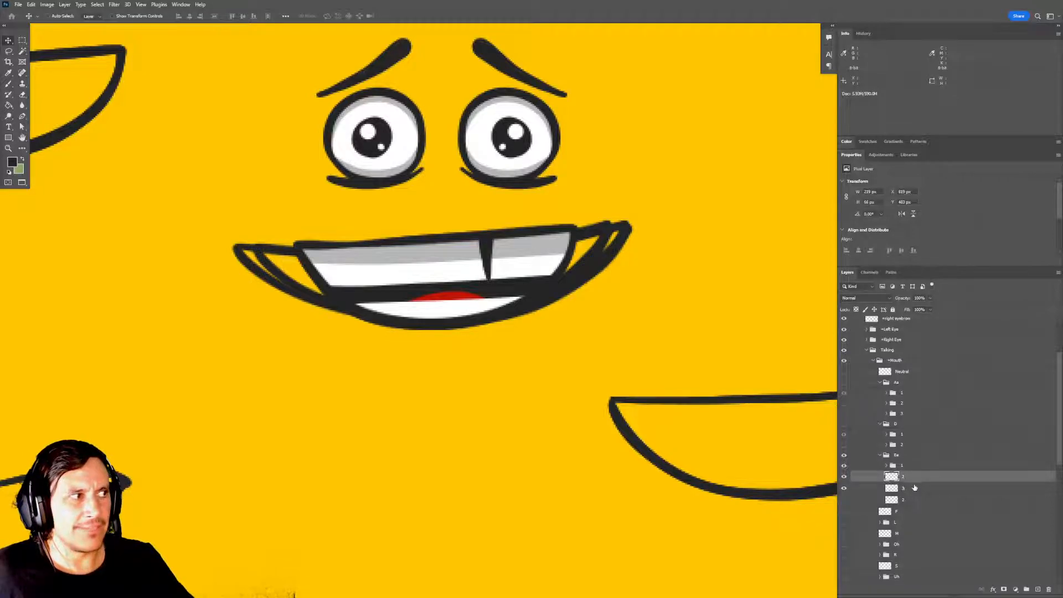
{"action": "left_click_drag", "start_coordinate": [595, 411], "coordinate": [596, 431]}
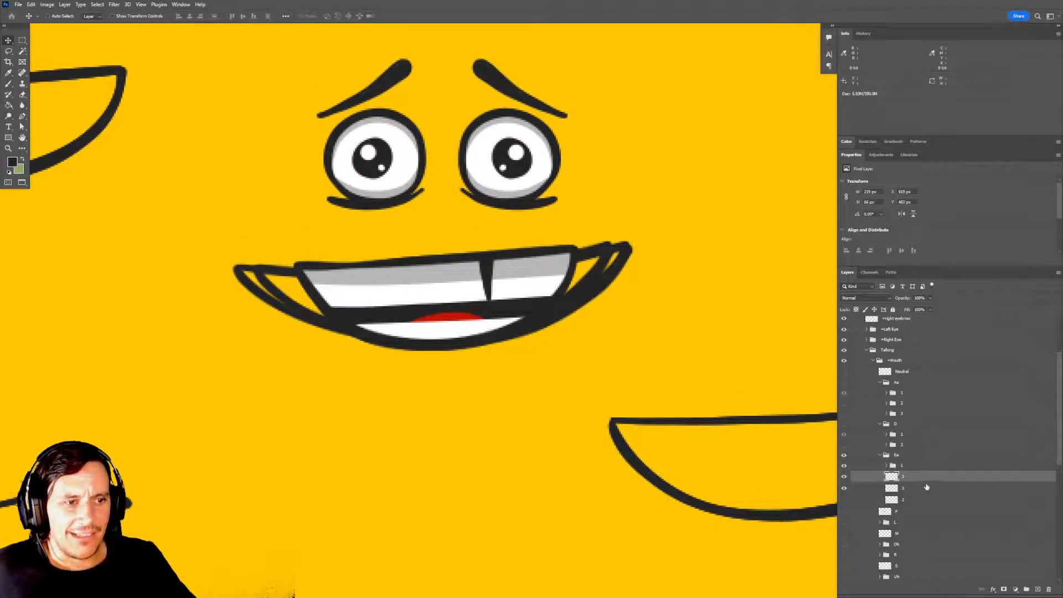
Duplicate Ee subgroup 1, place the copy below the original, and rename it as 2.
{"action": "left_click", "coordinate": [897, 468]}
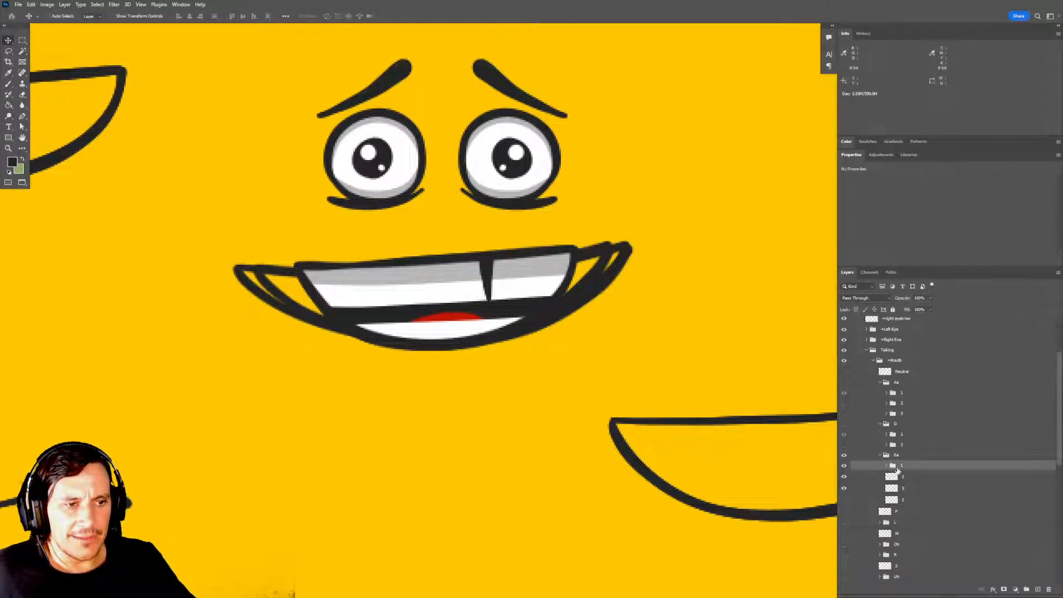
{"action": "left_click_drag", "start_coordinate": [894, 467], "coordinate": [1038, 589]}
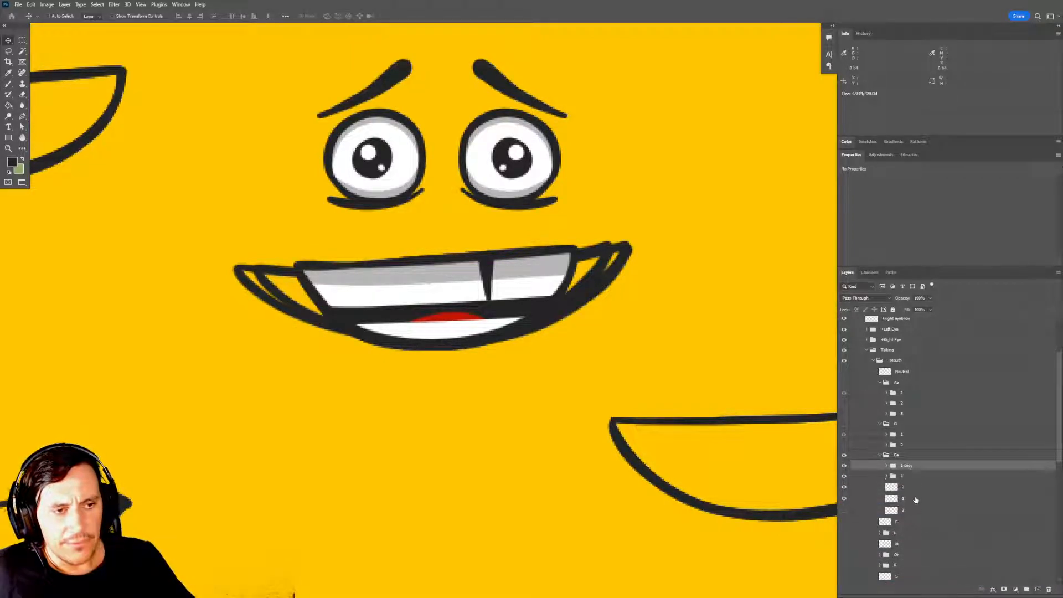
{"action": "key", "text": "ctrl+bracketleft"}
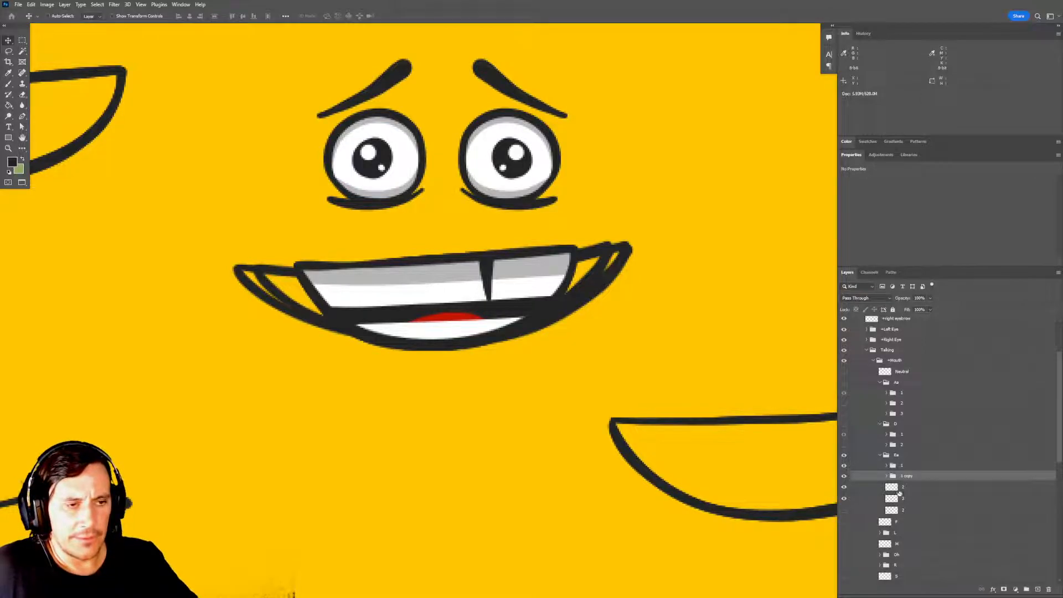
{"action": "double_click", "coordinate": [906, 477]}
{"action": "type", "text": "2"}
{"action": "key", "text": "Return"}
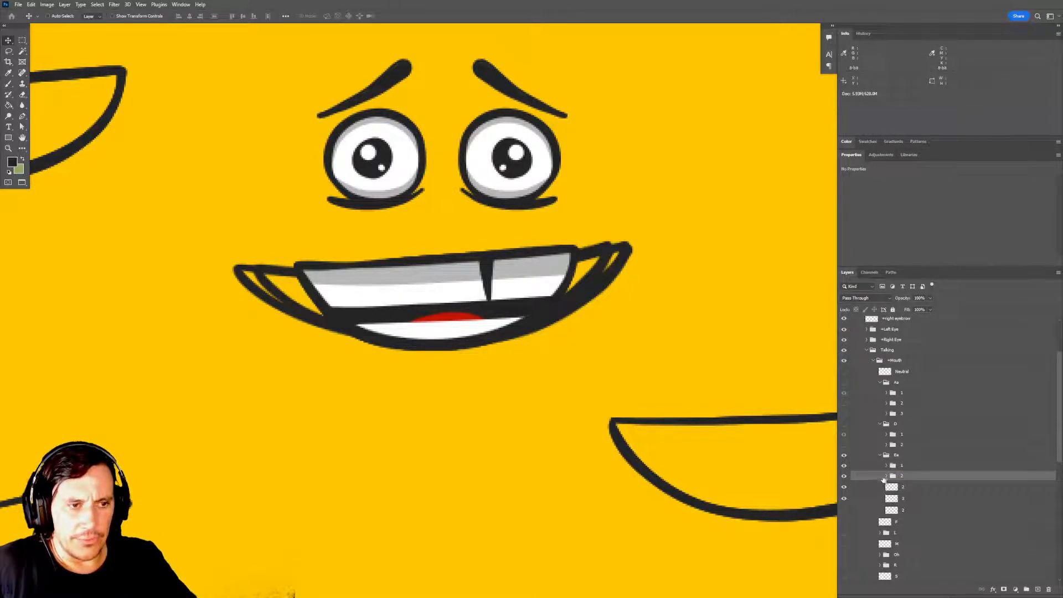
Move the narrowed outline layer 2 into subgroup 2 between mask and Base and rename it as Overlay.
{"action": "left_click", "coordinate": [886, 476]}
{"action": "scroll", "coordinate": [905, 503], "scroll_direction": "down", "scroll_amount": 1}
{"action": "left_click_drag", "start_coordinate": [907, 512], "coordinate": [912, 494]}
{"action": "double_click", "coordinate": [911, 499]}
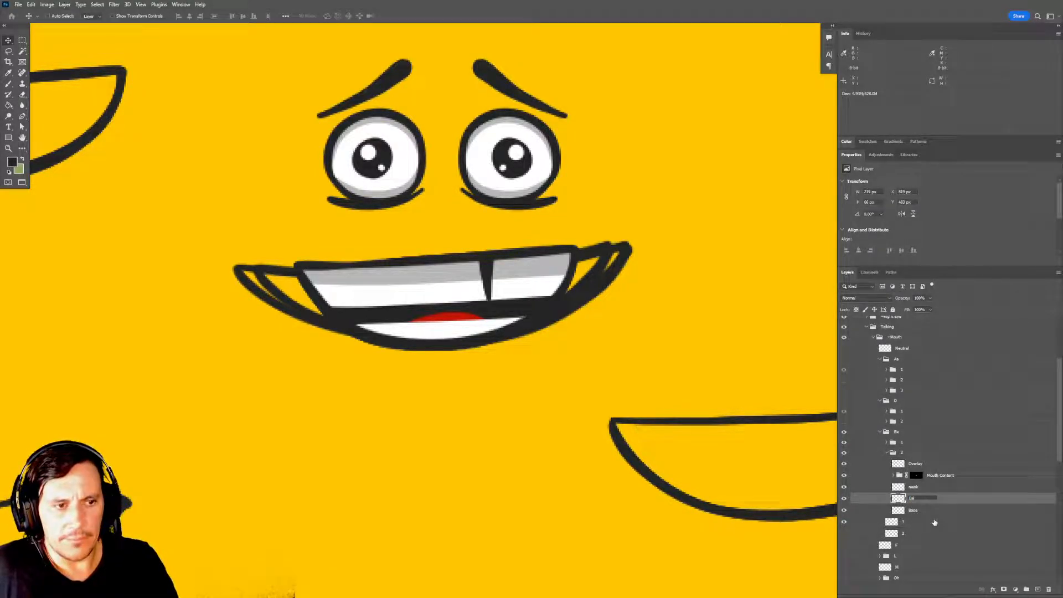
{"action": "type", "text": "F"}
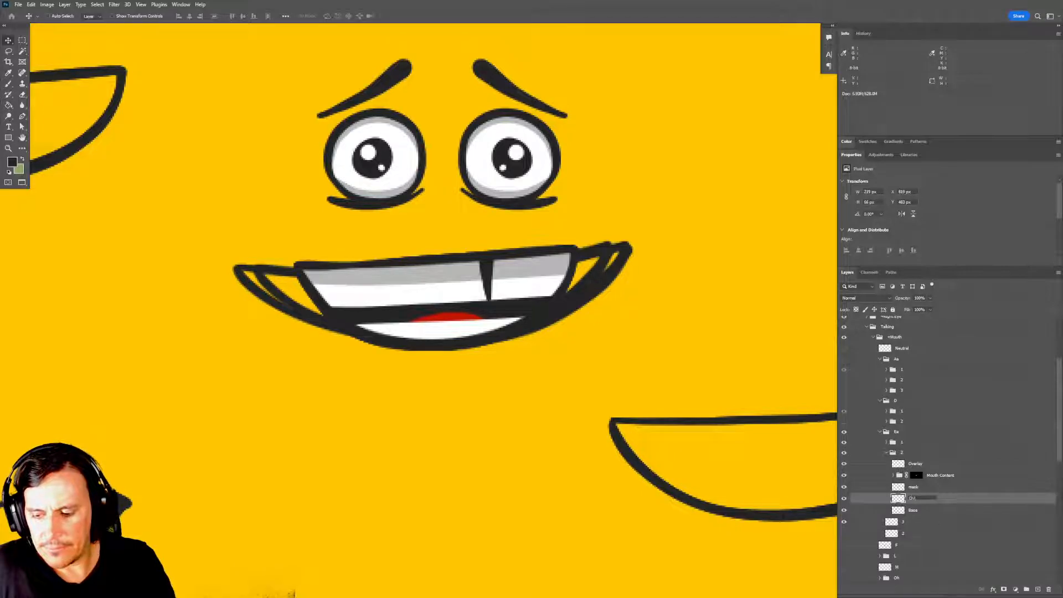
{"action": "type", "text": "verlay"}
{"action": "key", "text": "Return"}
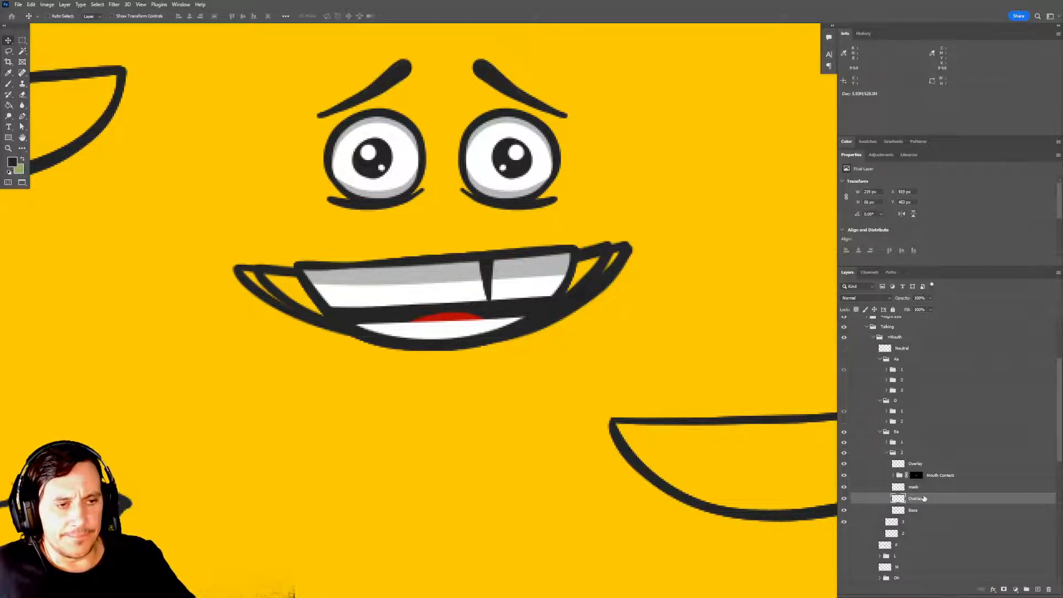
Move the new Overlay layer above the Mouth Content group and delete the old Overlay from subgroup 2.
{"action": "left_click_drag", "start_coordinate": [923, 499], "coordinate": [923, 461]}
{"action": "left_click", "coordinate": [928, 476]}
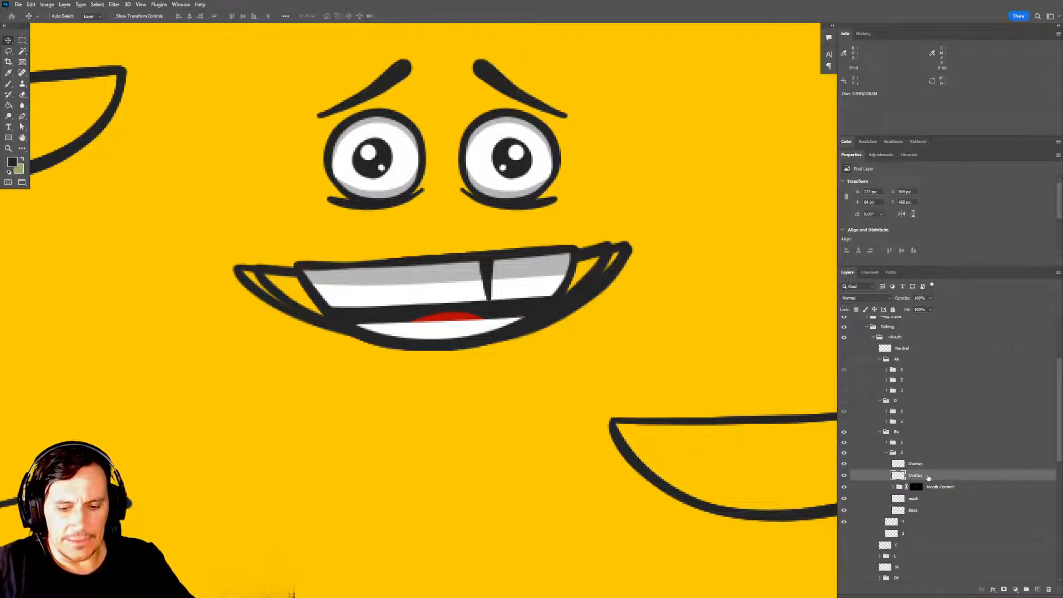
{"action": "key", "text": "Delete"}
Place a copy of the new Overlay layer below the mask layer in subgroup 2 and rename it as Base.
{"action": "left_click", "coordinate": [925, 466]}
{"action": "left_click_drag", "start_coordinate": [925, 466], "coordinate": [928, 494]}
{"action": "double_click", "coordinate": [919, 499]}
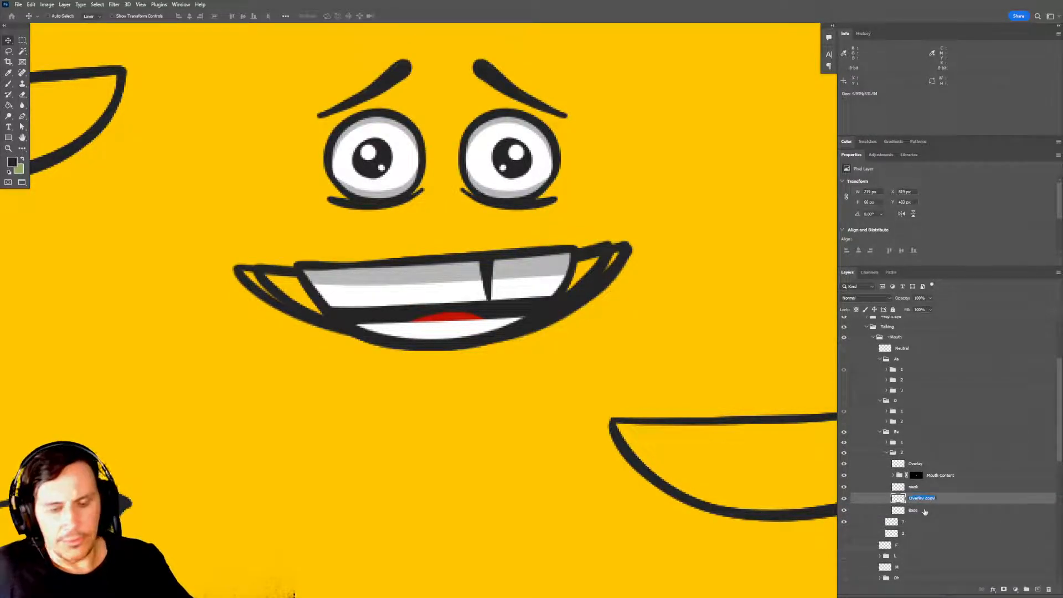
{"action": "type", "text": "Base"}
{"action": "key", "text": "Return"}
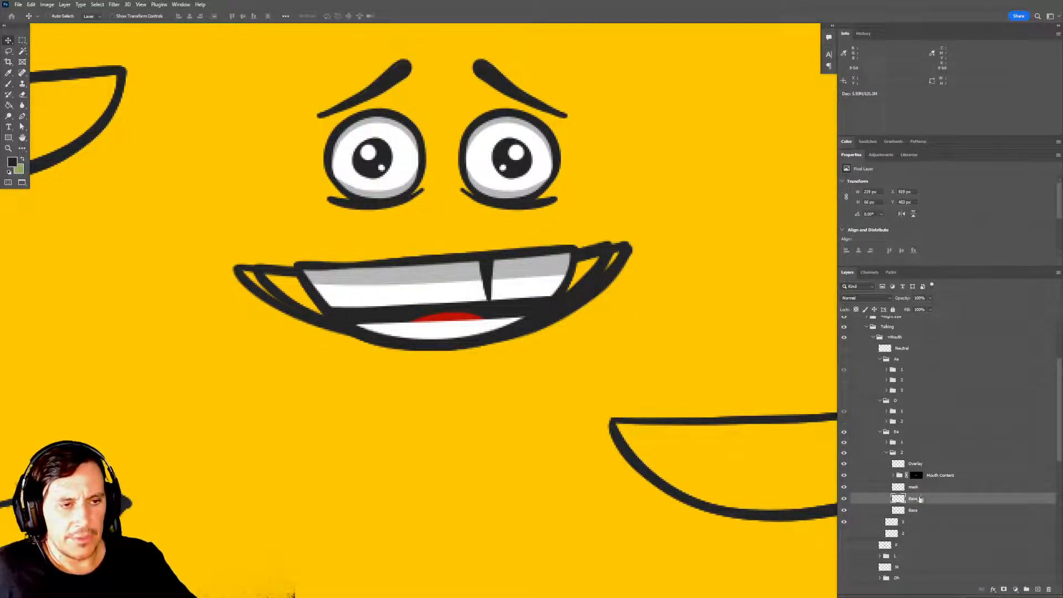
Delete the old mask and Base layers from subgroup 2, and hide subgroup 1 and outline layer 3.
{"action": "left_click", "coordinate": [923, 488]}
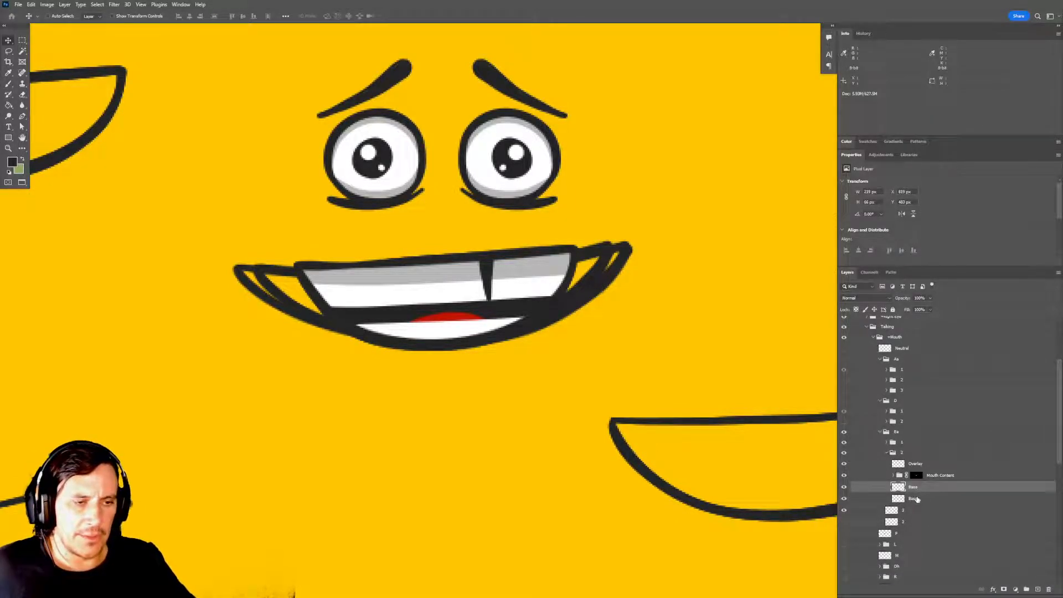
{"action": "key", "text": "ctrl+e"}
{"action": "key", "text": "ctrl+e"}
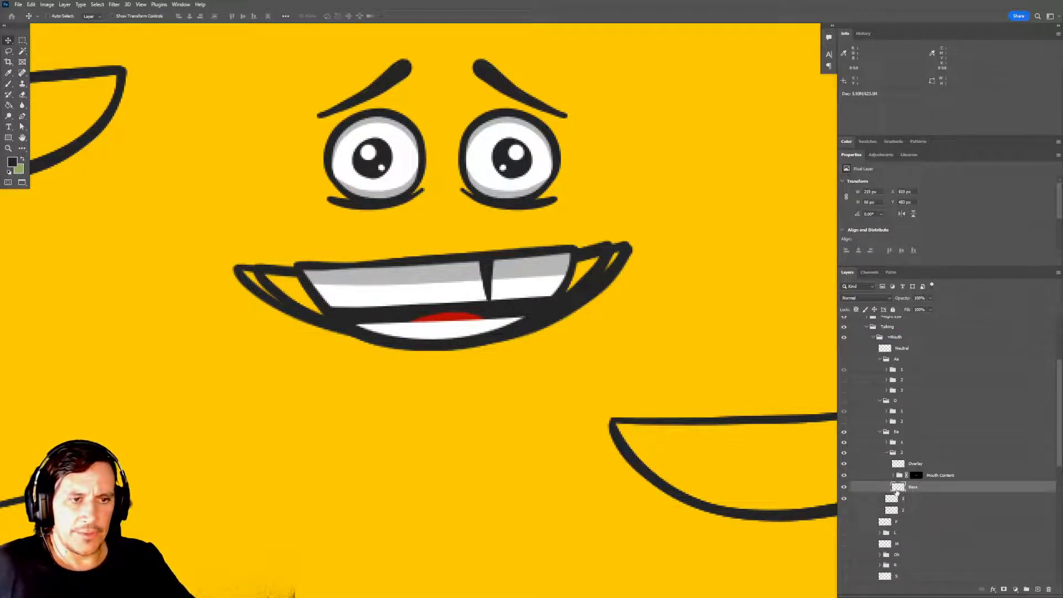
{"action": "left_click", "coordinate": [843, 443]}
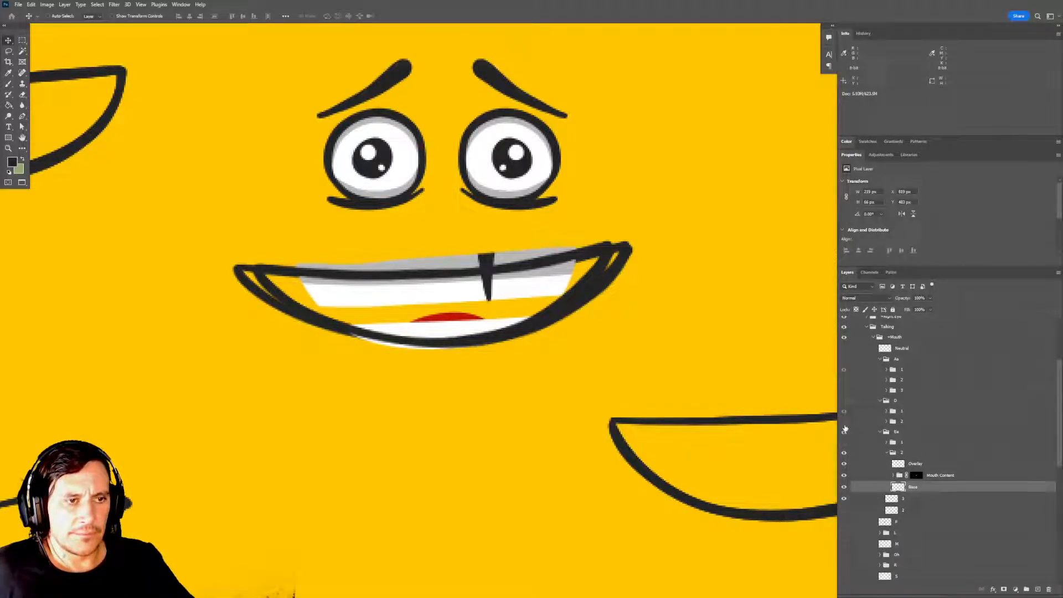
{"action": "left_click", "coordinate": [845, 499]}
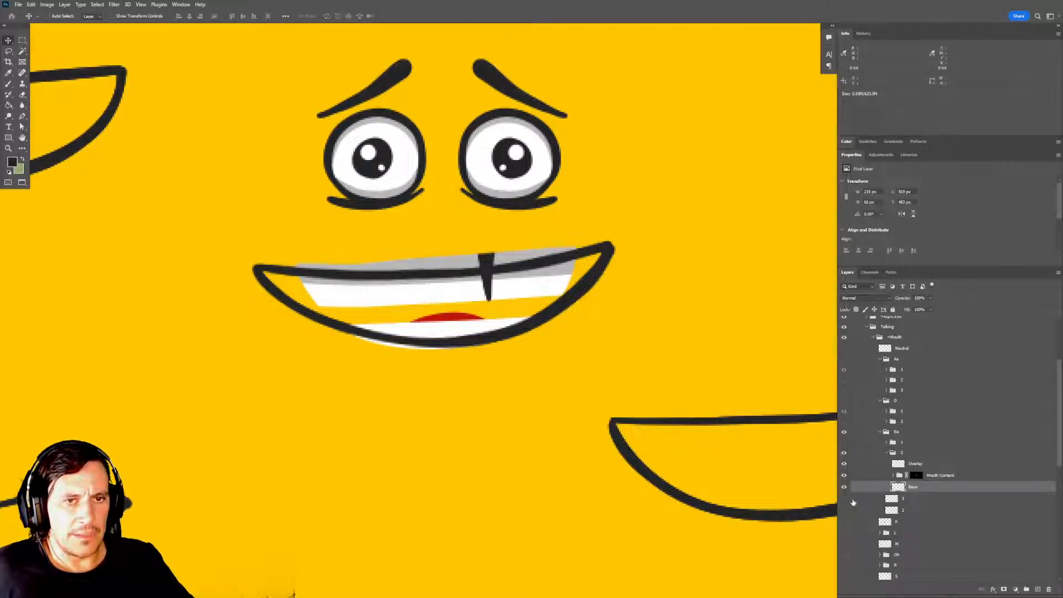
Select the interior of the new Base outline, fill it with the dark foreground colour, and deselect.
{"action": "left_click_drag", "start_coordinate": [665, 406], "coordinate": [636, 400]}
{"action": "left_click", "coordinate": [898, 486], "text": "ctrl"}
{"action": "key", "text": "m"}
{"action": "key", "text": "ctrl+d"}
{"action": "scroll", "coordinate": [597, 359], "scroll_direction": "up", "scroll_amount": 1}
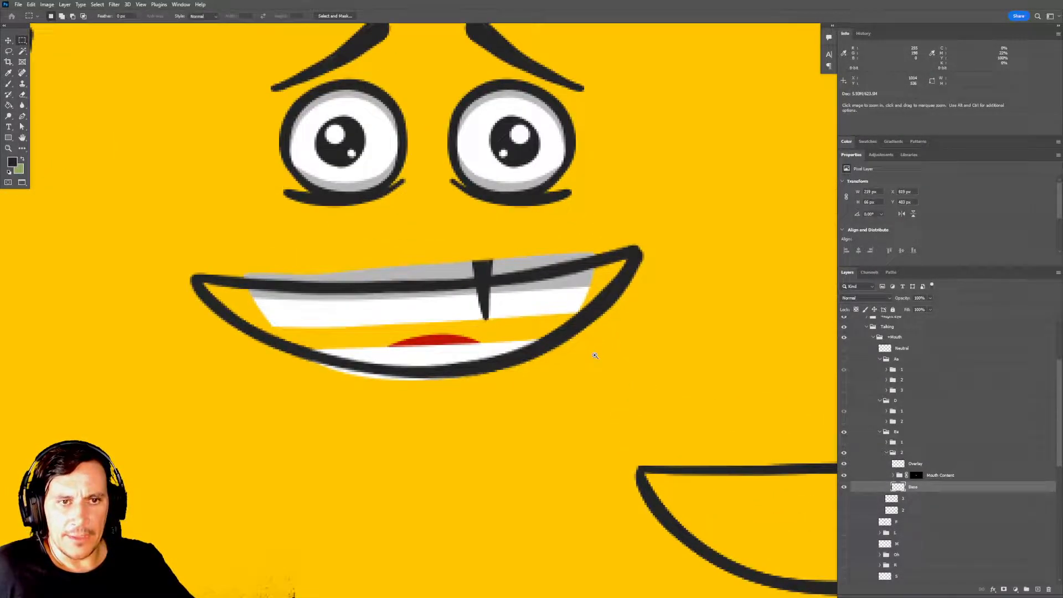
{"action": "mouse_move", "coordinate": [595, 351]}
{"action": "left_mouse_down"}
{"action": "mouse_move", "coordinate": [596, 383]}
{"action": "mouse_move", "coordinate": [597, 353]}
{"action": "mouse_move", "coordinate": [633, 286]}
{"action": "mouse_move", "coordinate": [421, 320]}
{"action": "mouse_move", "coordinate": [206, 313]}
{"action": "mouse_move", "coordinate": [243, 361]}
{"action": "mouse_move", "coordinate": [353, 402]}
{"action": "mouse_move", "coordinate": [496, 399]}
{"action": "mouse_move", "coordinate": [539, 380]}
{"action": "left_mouse_up"}
{"action": "key", "text": "l"}
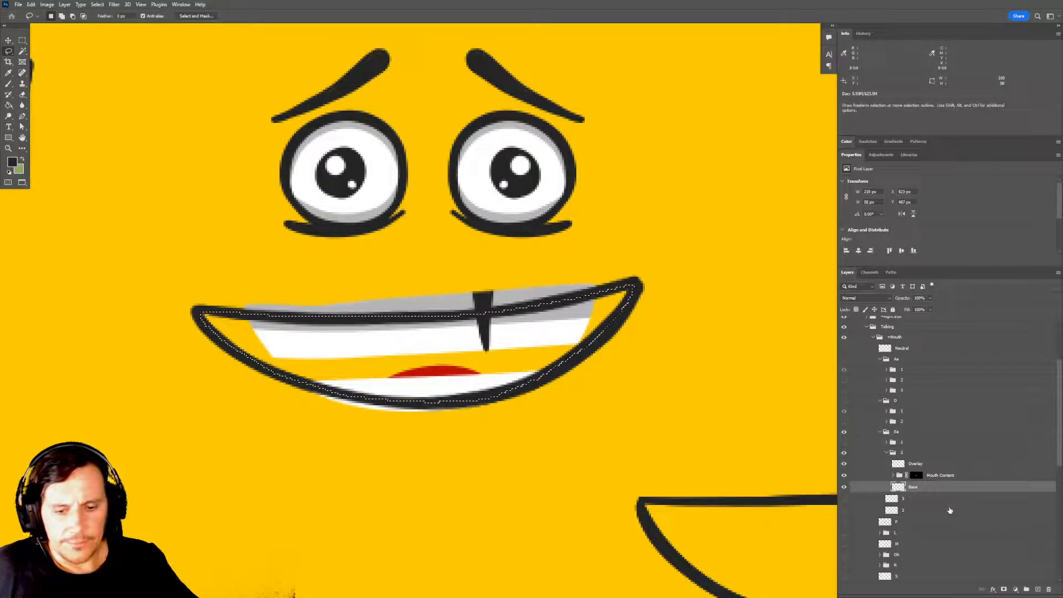
{"action": "key", "text": "alt+BackSpace"}
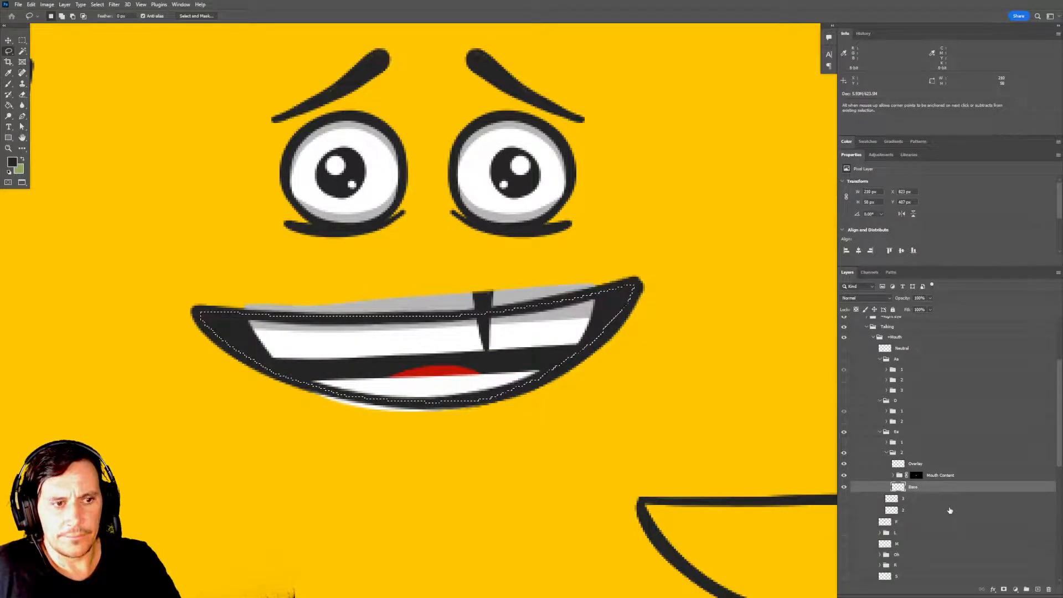
{"action": "key", "text": "m"}
{"action": "key", "text": "ctrl+d"}
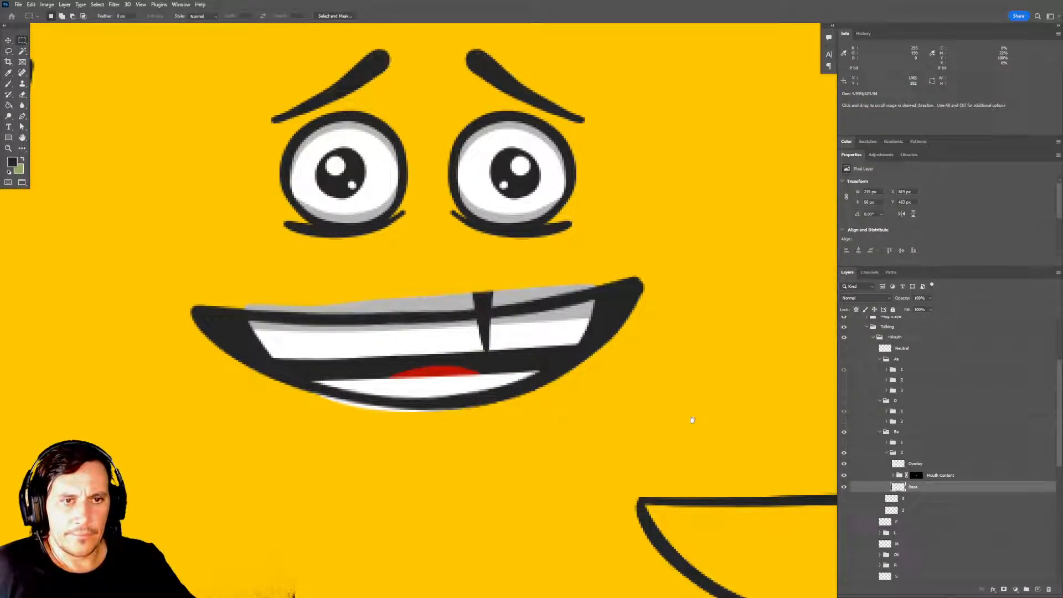
Duplicate the filled Base layer, rename the copy as mask, and load its shape as a selection.
{"action": "scroll", "coordinate": [691, 422], "scroll_direction": "down", "scroll_amount": 1}
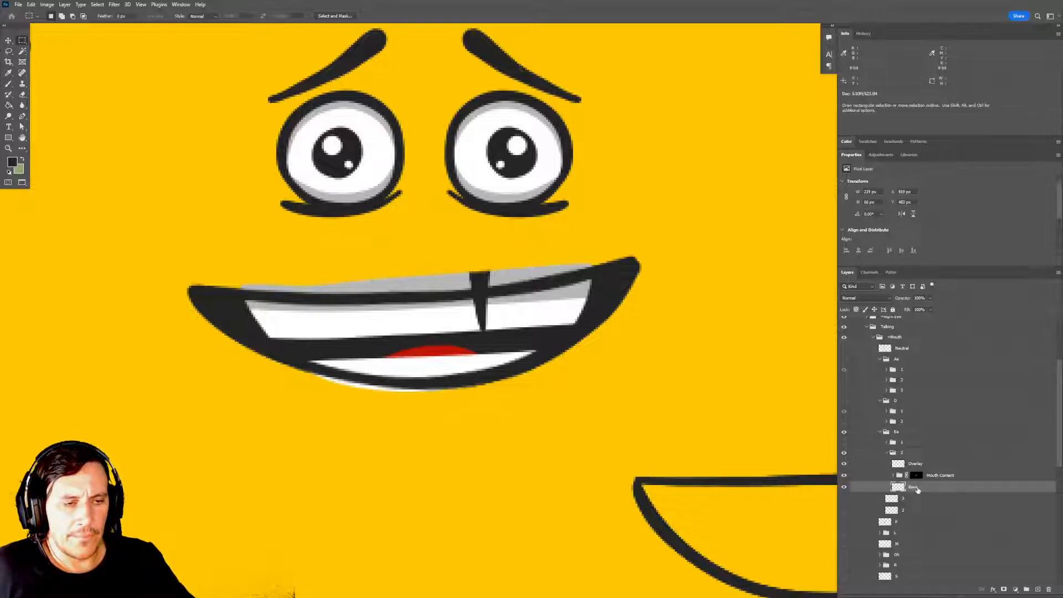
{"action": "key", "text": "ctrl+j"}
{"action": "double_click", "coordinate": [914, 487]}
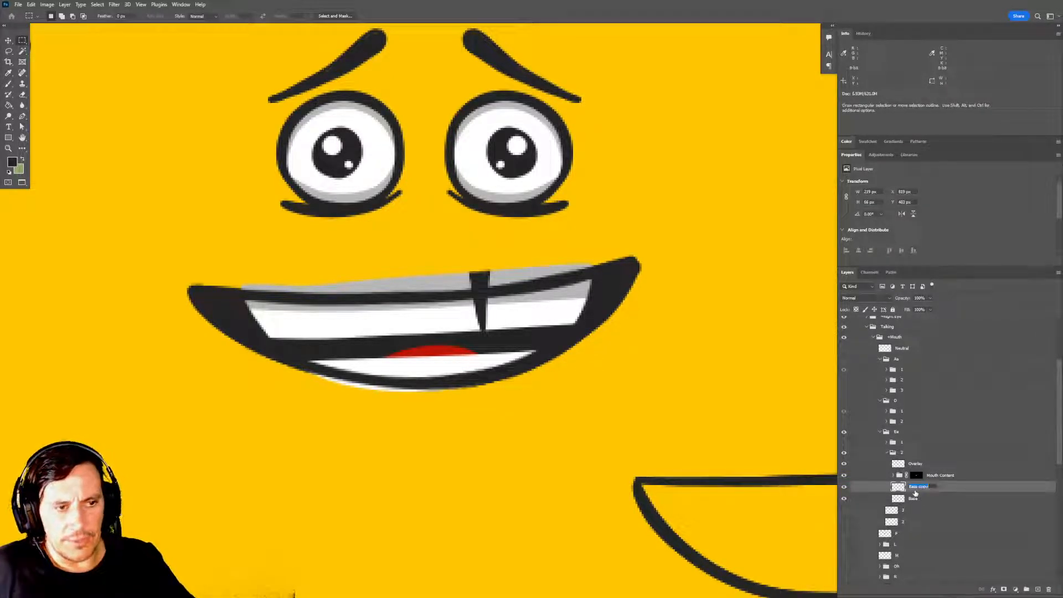
{"action": "type", "text": "mask"}
{"action": "key", "text": "Return"}
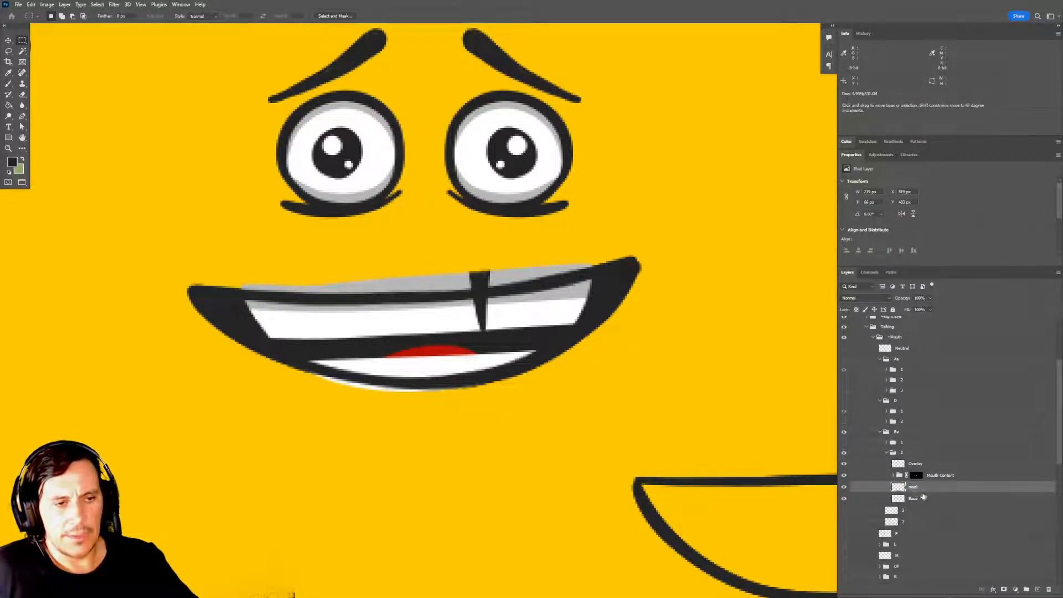
{"action": "left_click", "coordinate": [896, 487], "text": "ctrl"}
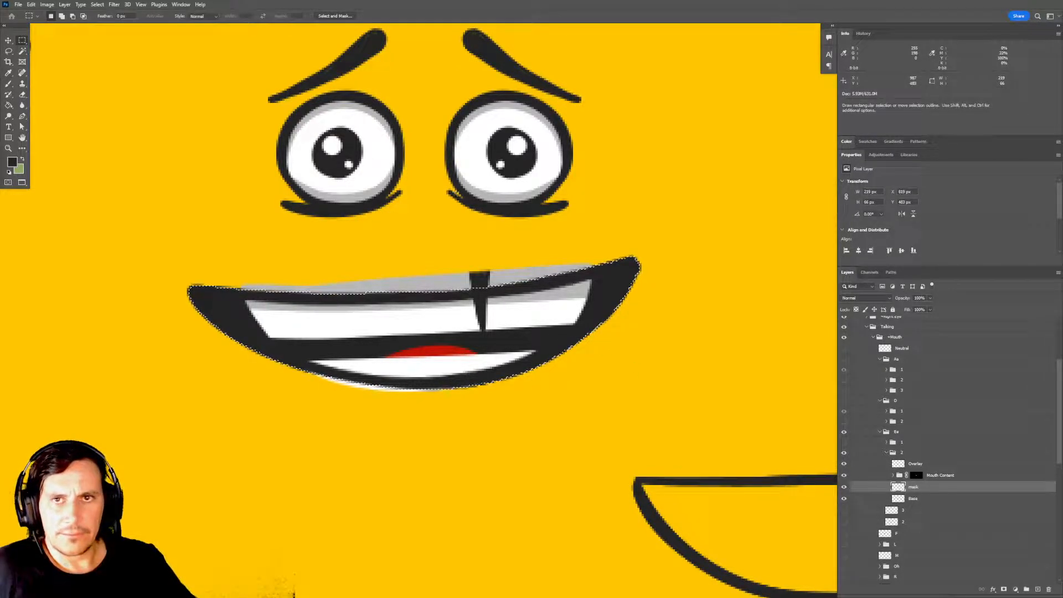
Contract the mouth-shaped selection taken from the mask layer in subgroup 2.
{"action": "left_click", "coordinate": [98, 5]}
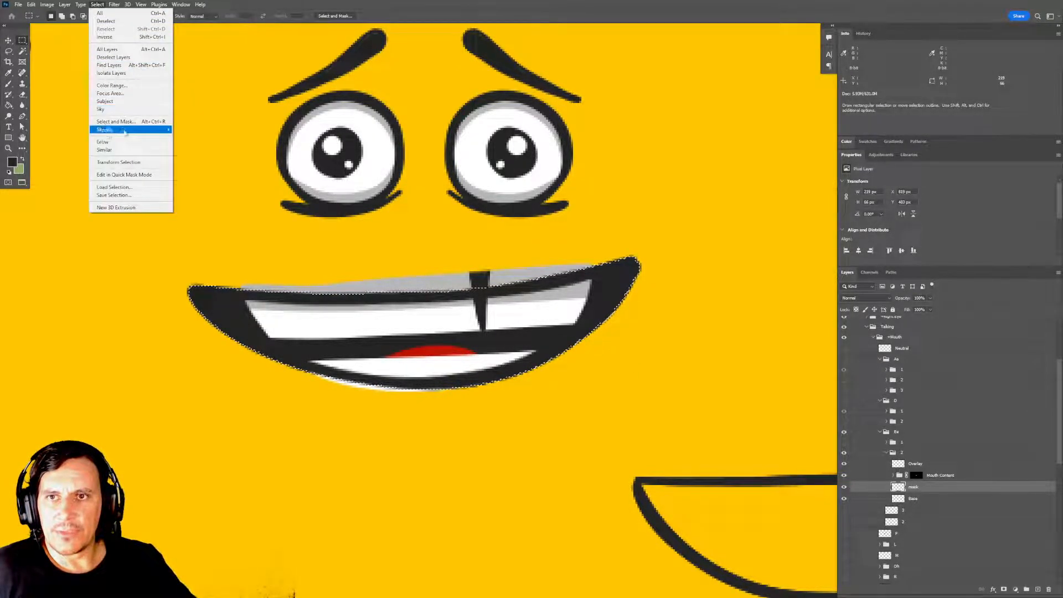
{"action": "mouse_move", "coordinate": [117, 129]}
{"action": "left_click", "coordinate": [197, 154]}
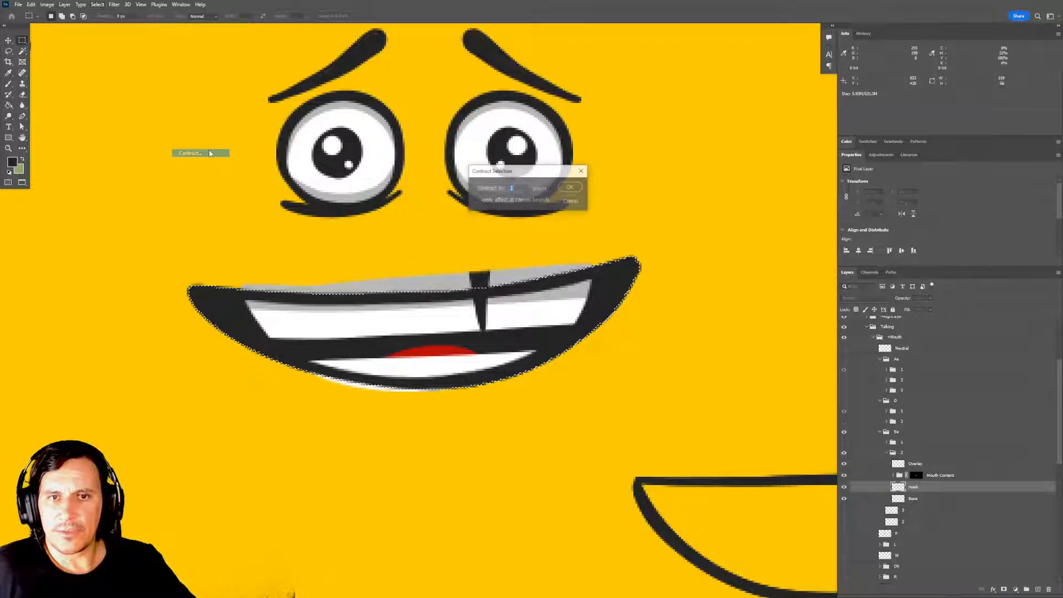
{"action": "left_click", "coordinate": [573, 188]}
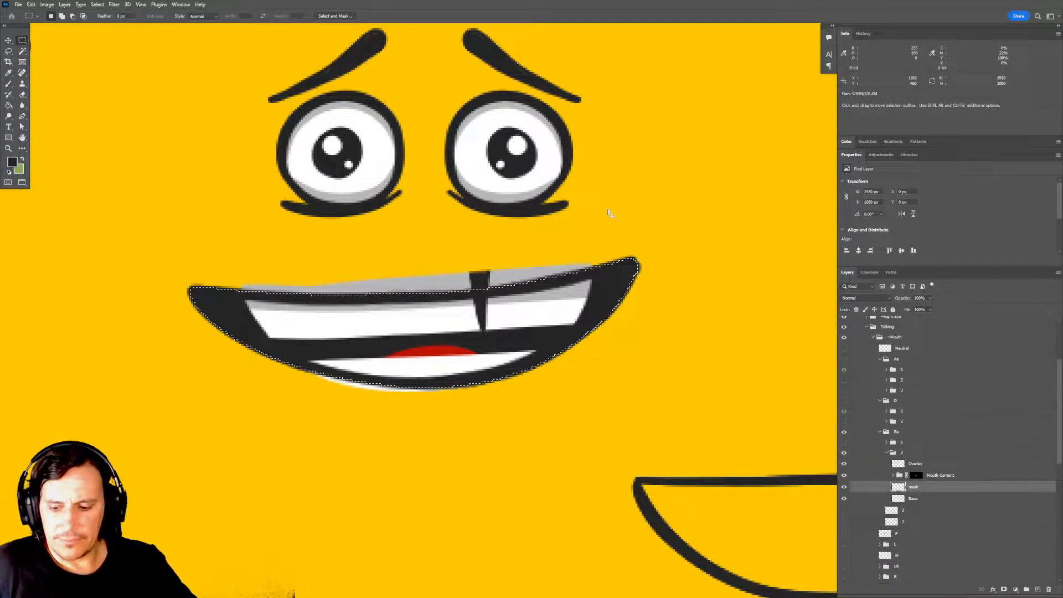
Delete the old layer mask of the Mouth Content group in subgroup 2 and add a new one from the contracted selection.
{"action": "left_click_drag", "start_coordinate": [917, 476], "coordinate": [1048, 589]}
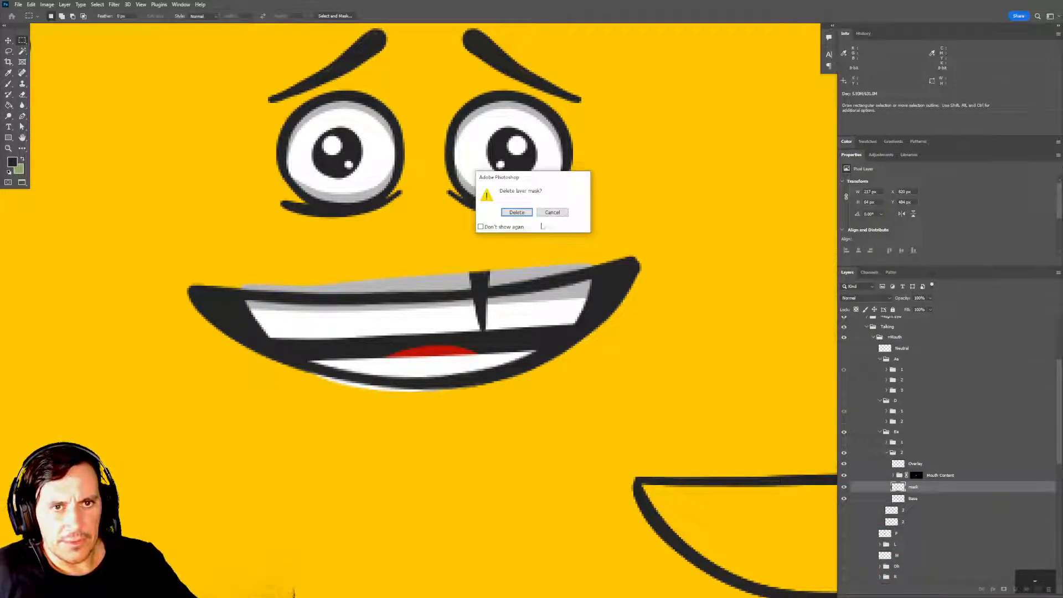
{"action": "left_click", "coordinate": [523, 215]}
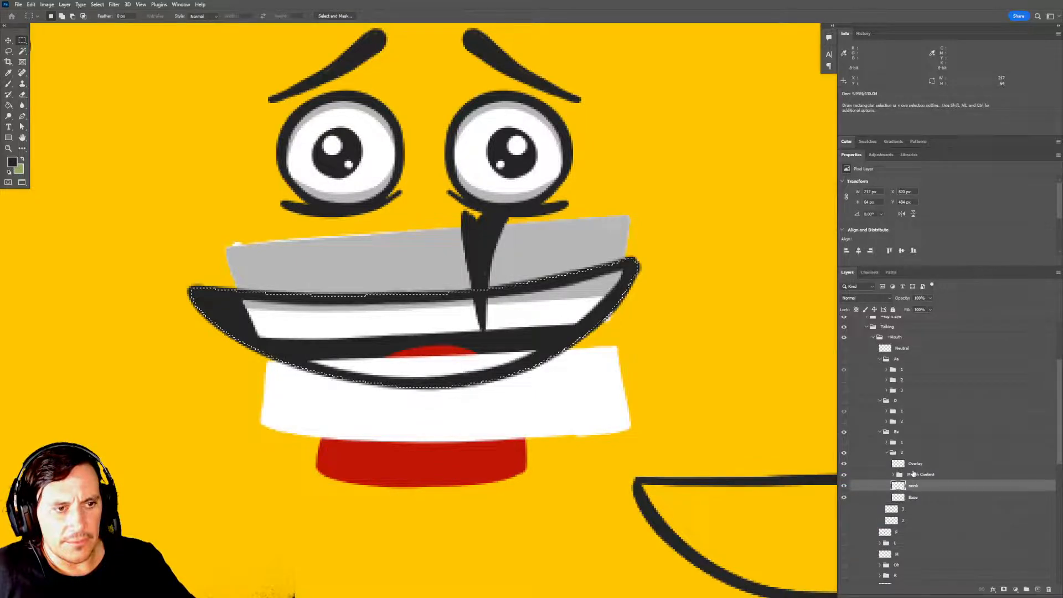
{"action": "left_click", "coordinate": [914, 467]}
{"action": "left_click", "coordinate": [916, 474]}
{"action": "left_click", "coordinate": [1004, 589]}
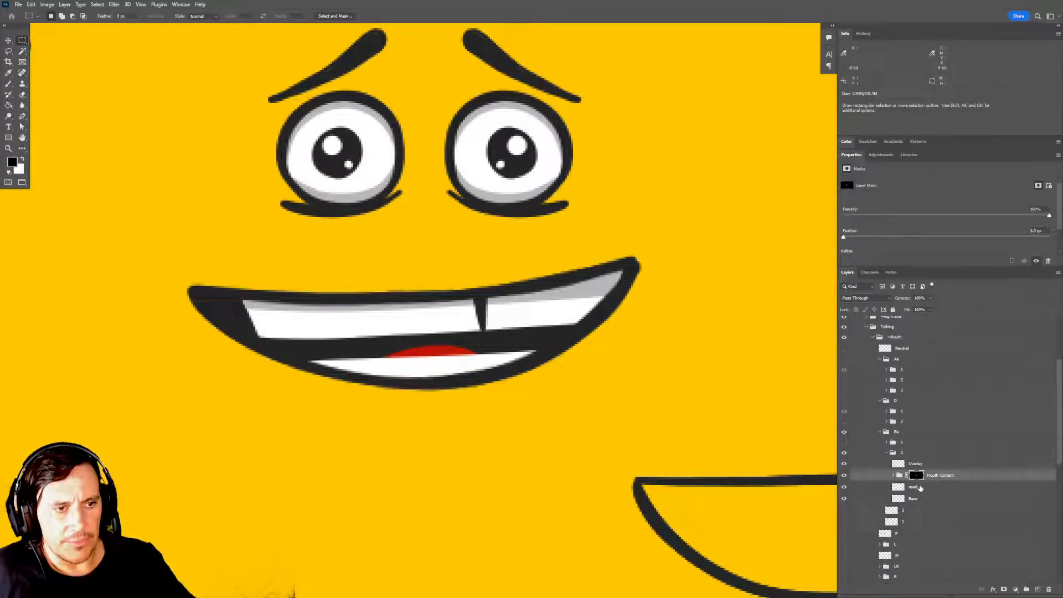
Expand the Mouth Content group in subgroup 2 and examine the mouth with the bottom teeth layer hidden and shown again.
{"action": "left_click_drag", "start_coordinate": [687, 435], "coordinate": [688, 411]}
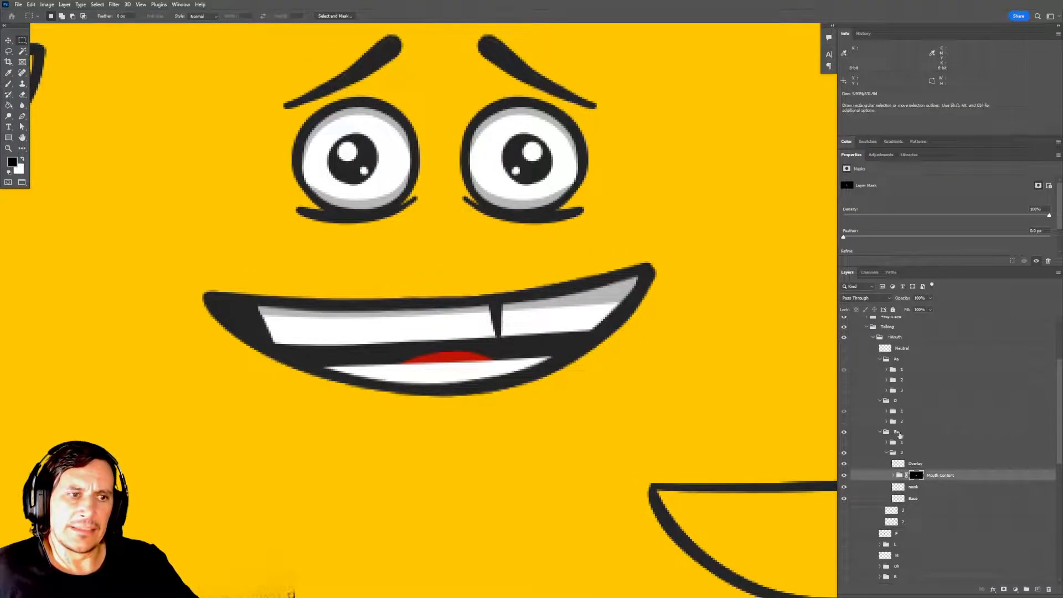
{"action": "left_click", "coordinate": [892, 475]}
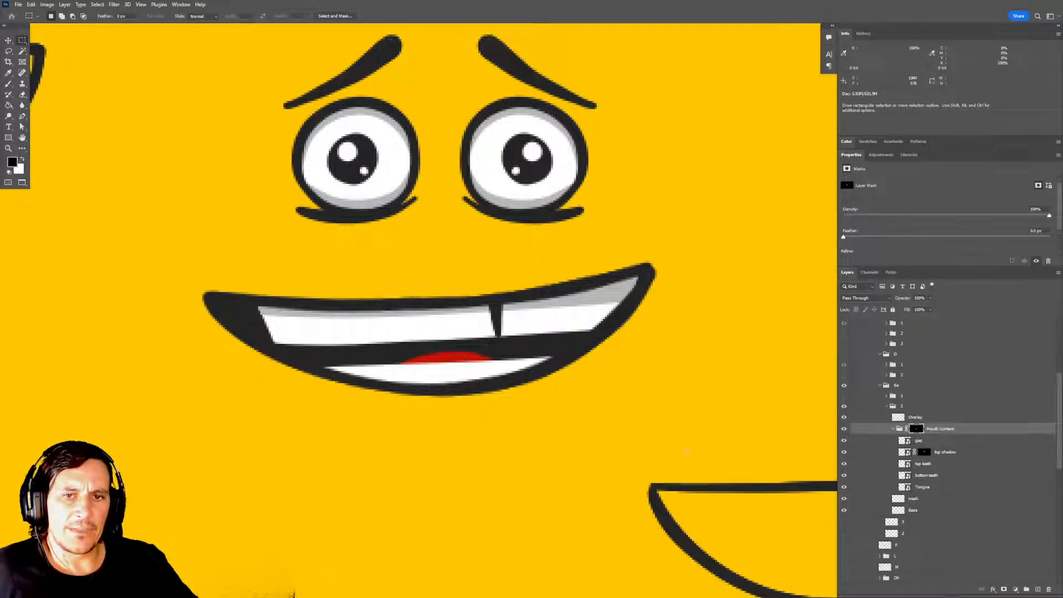
{"action": "mouse_move", "coordinate": [642, 429]}
{"action": "left_mouse_down"}
{"action": "mouse_move", "coordinate": [648, 438]}
{"action": "mouse_move", "coordinate": [624, 426]}
{"action": "left_mouse_up"}
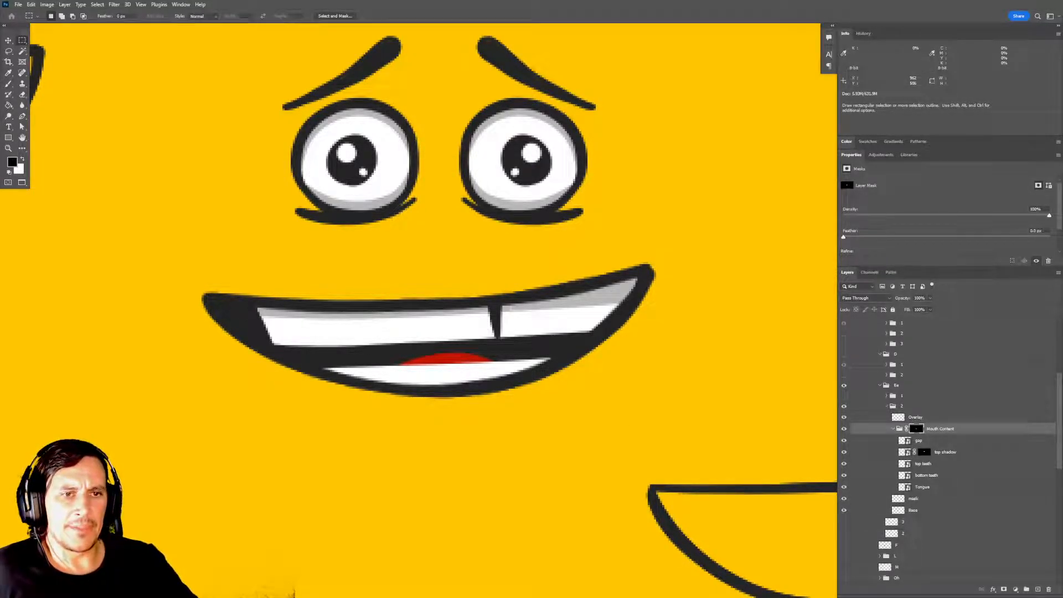
{"action": "left_click_drag", "start_coordinate": [542, 364], "coordinate": [551, 357]}
{"action": "left_click_drag", "start_coordinate": [653, 405], "coordinate": [655, 408]}
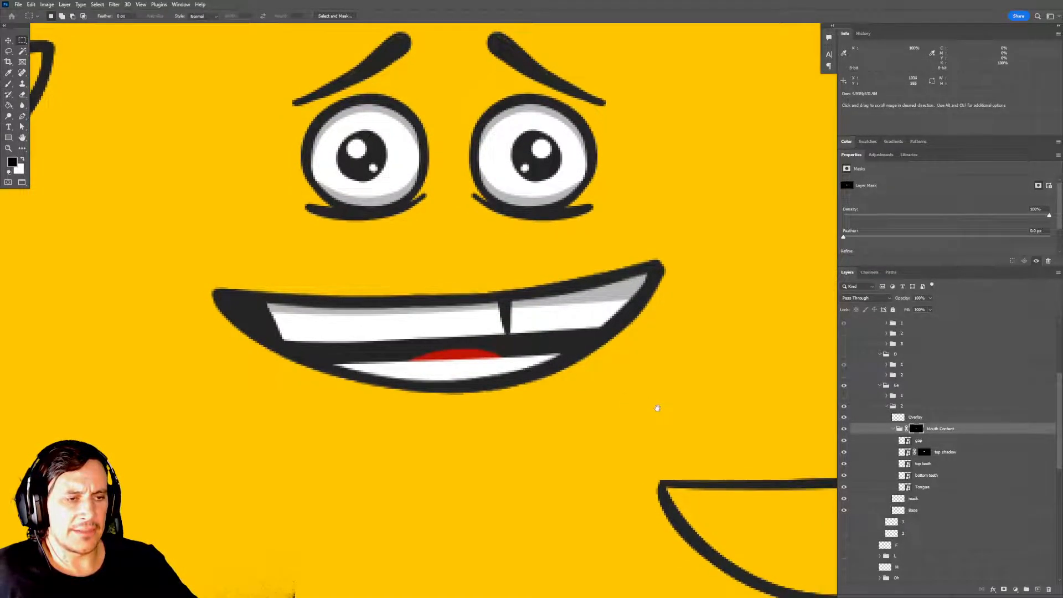
{"action": "left_click_drag", "start_coordinate": [685, 450], "coordinate": [662, 420]}
{"action": "left_click", "coordinate": [845, 475]}
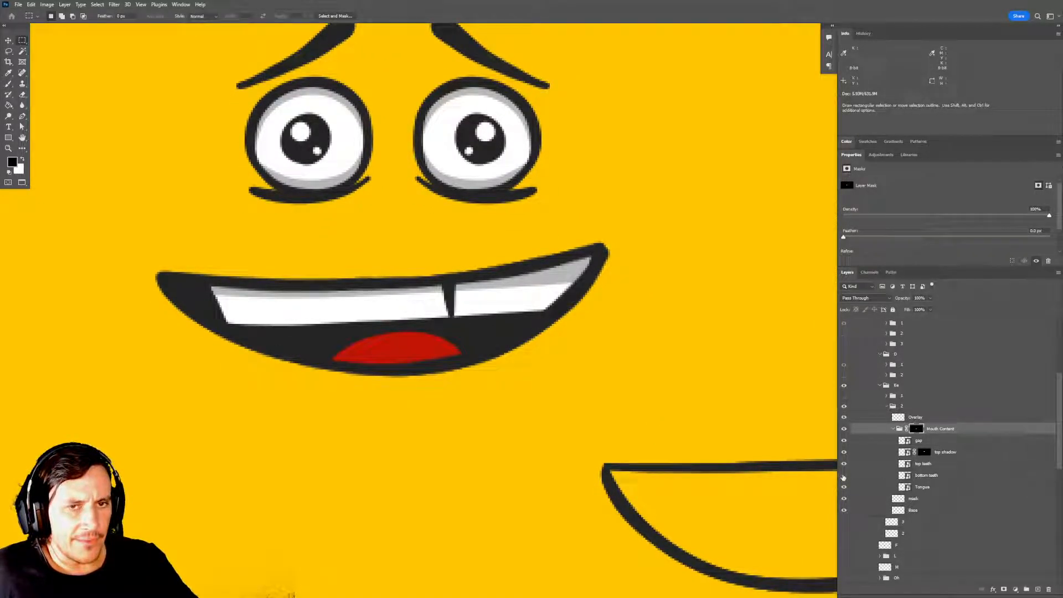
{"action": "left_click", "coordinate": [845, 475]}
{"action": "left_click", "coordinate": [926, 479]}
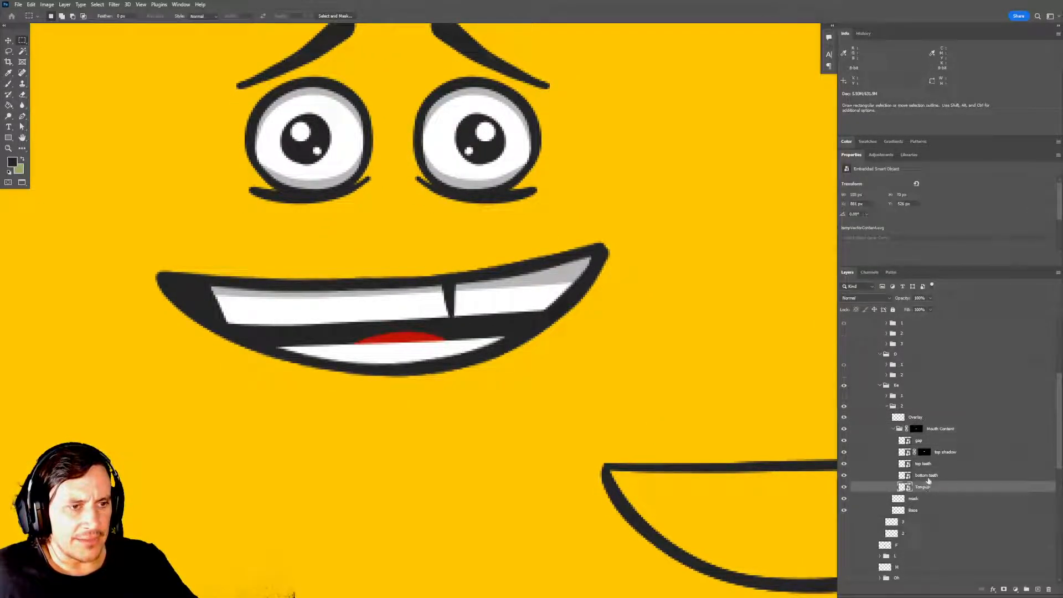
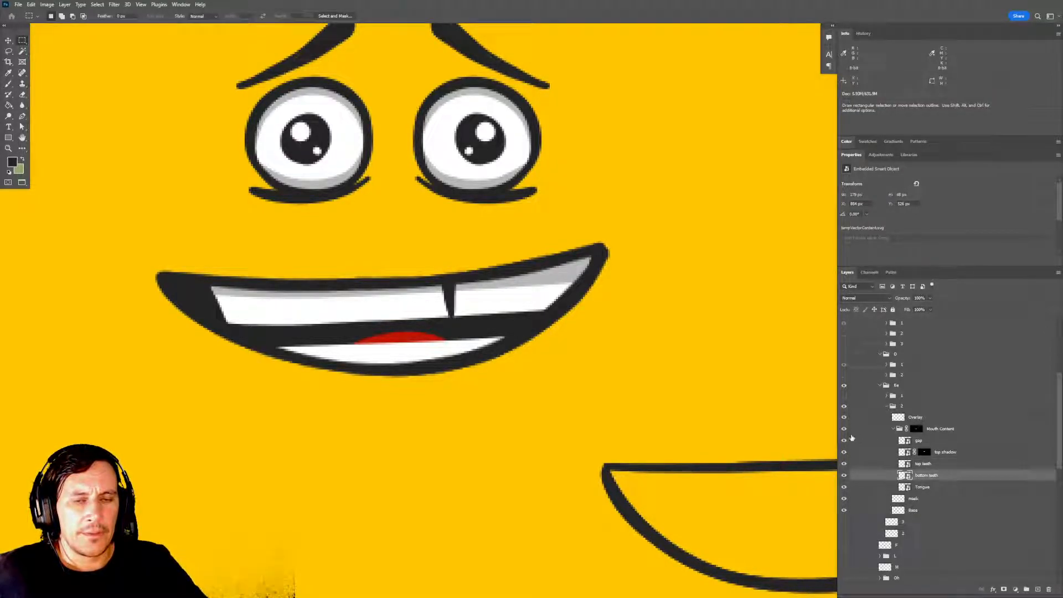
Move the Tongue layer in Ee subgroup 2 upward so more of the tongue shows above the bottom teeth.
{"action": "left_click", "coordinate": [930, 487]}
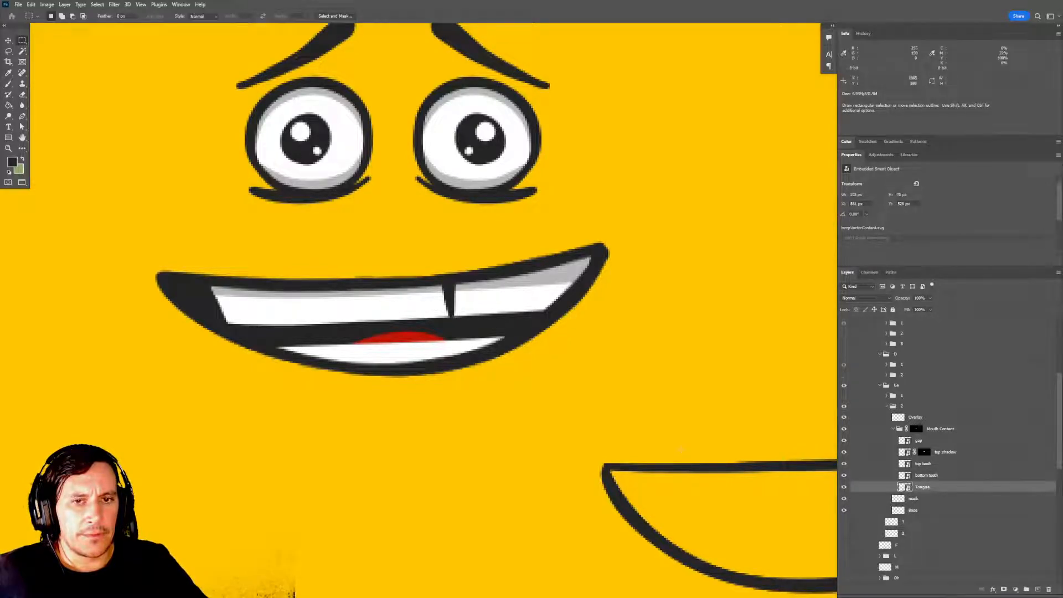
{"action": "key", "text": "v"}
{"action": "left_click_drag", "start_coordinate": [413, 339], "coordinate": [411, 319]}
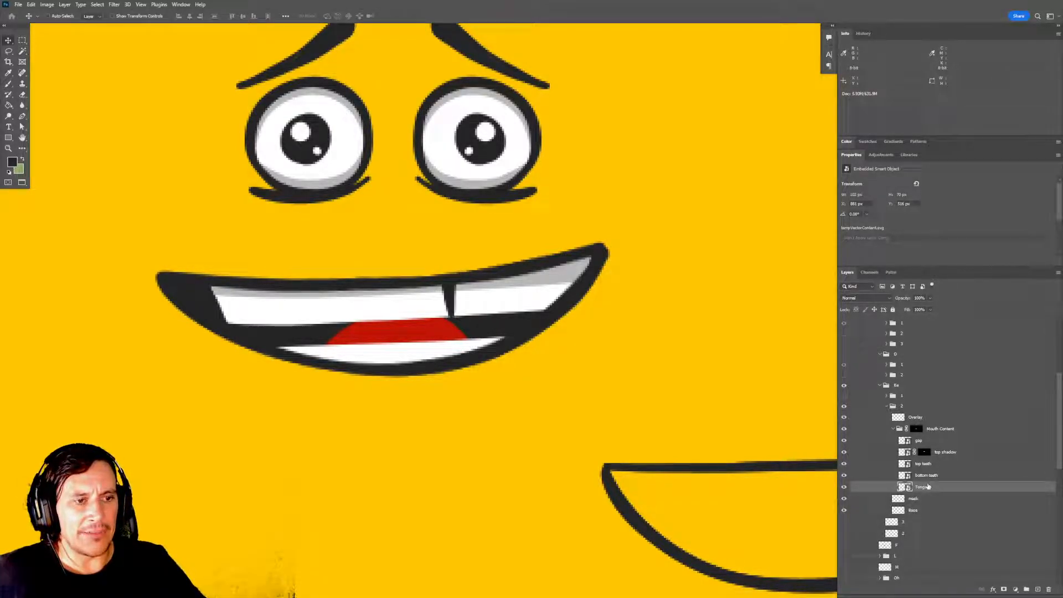
Raise the bottom teeth layer in Ee subgroup 2 until only a thin sliver of tongue shows below the top teeth.
{"action": "left_click", "coordinate": [935, 474]}
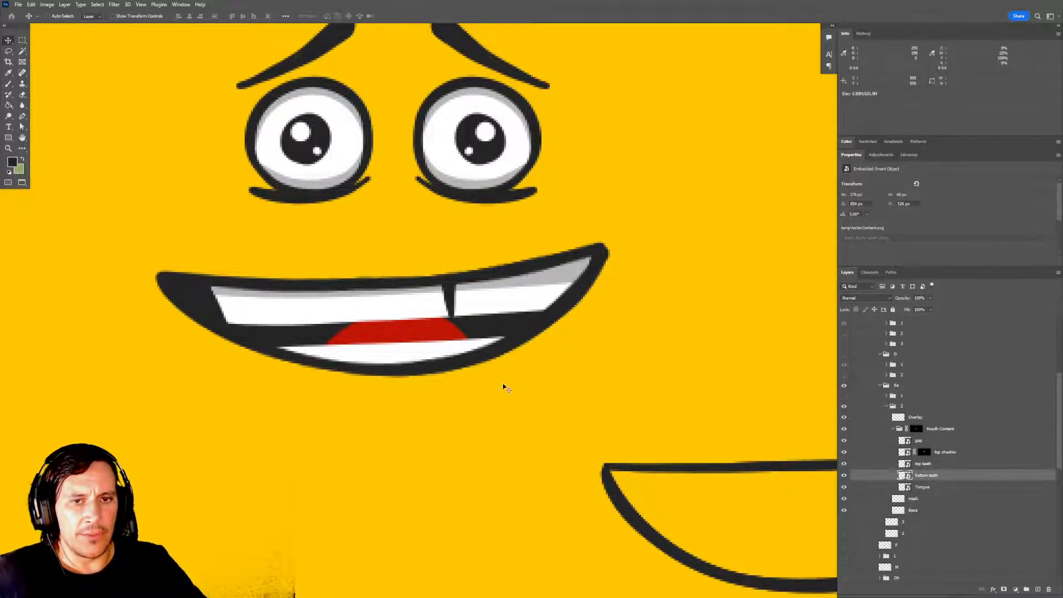
{"action": "mouse_move", "coordinate": [419, 351]}
{"action": "left_mouse_down"}
{"action": "mouse_move", "coordinate": [438, 316]}
{"action": "mouse_move", "coordinate": [426, 351]}
{"action": "left_mouse_up"}
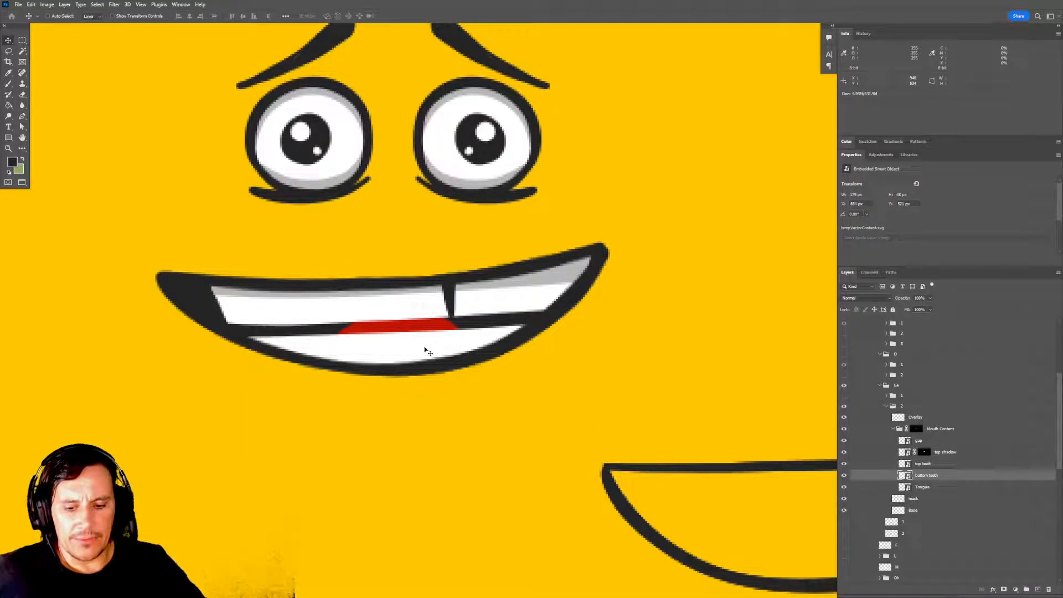
{"action": "key", "text": "shift+Up"}
{"action": "key", "text": "shift+Down"}
{"action": "key", "text": "shift+Up"}
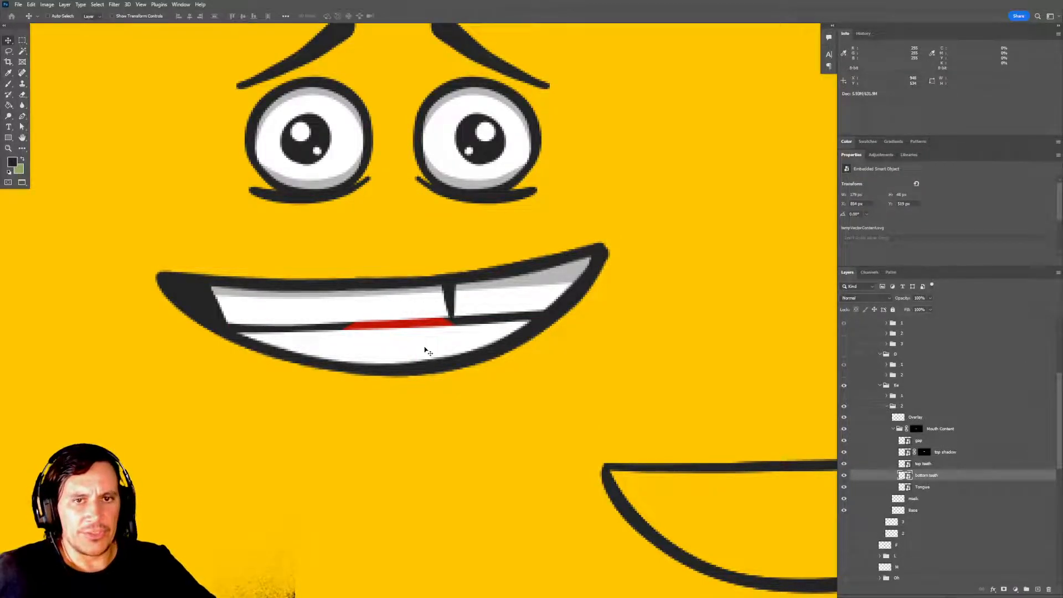
{"action": "left_click_drag", "start_coordinate": [430, 339], "coordinate": [460, 334]}
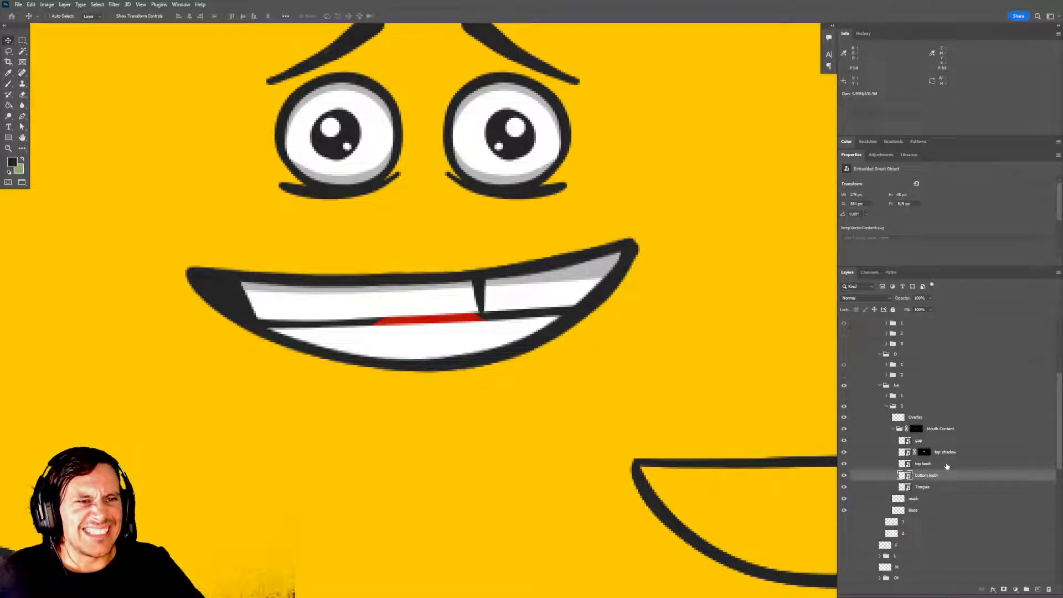
{"action": "left_click_drag", "start_coordinate": [664, 446], "coordinate": [666, 448]}
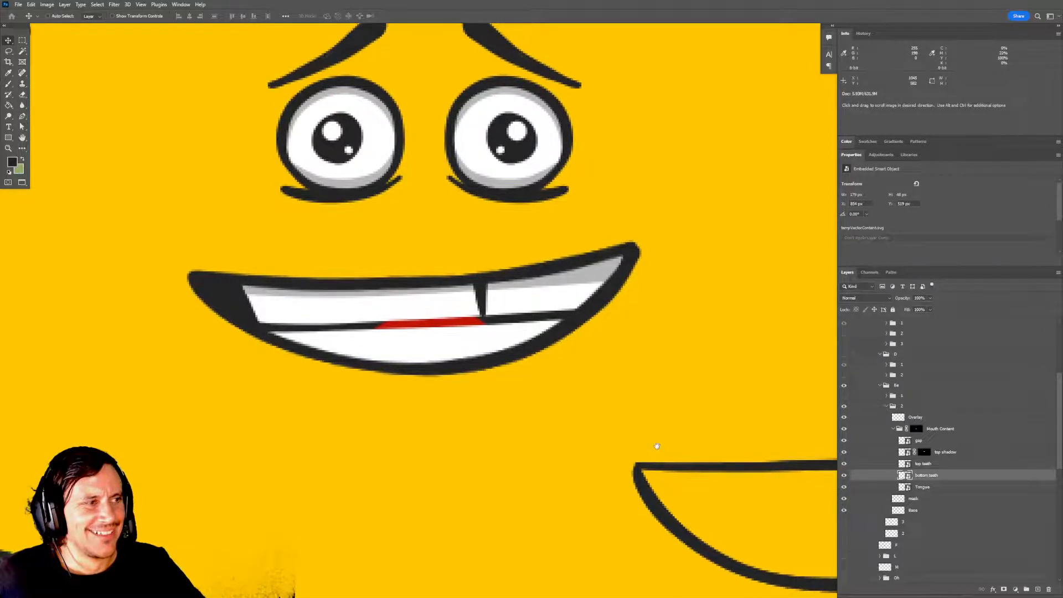
{"action": "left_click", "coordinate": [922, 488]}
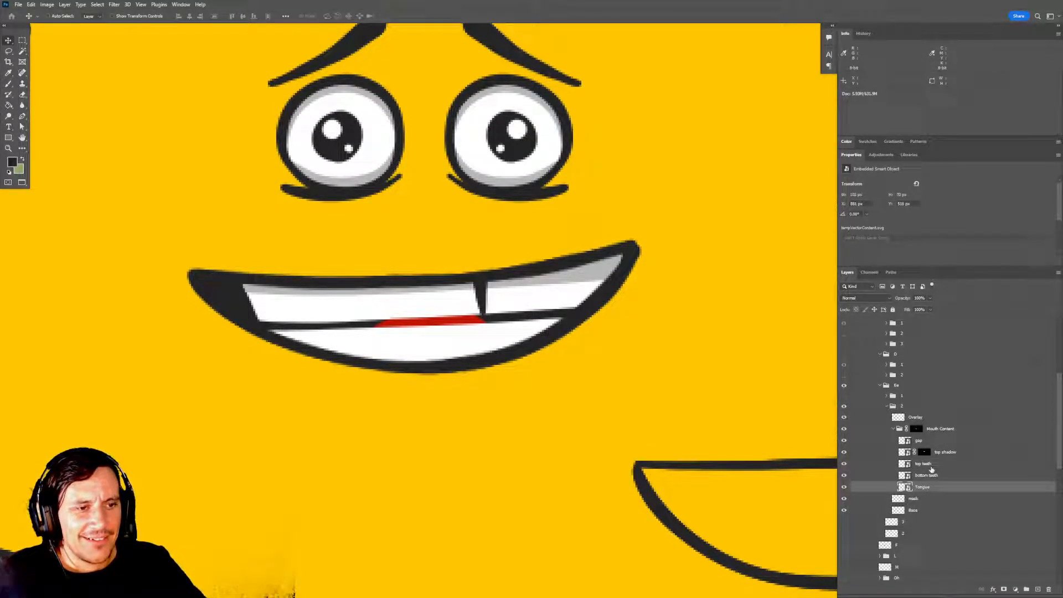
{"action": "left_click", "coordinate": [924, 464]}
{"action": "left_click", "coordinate": [923, 453]}
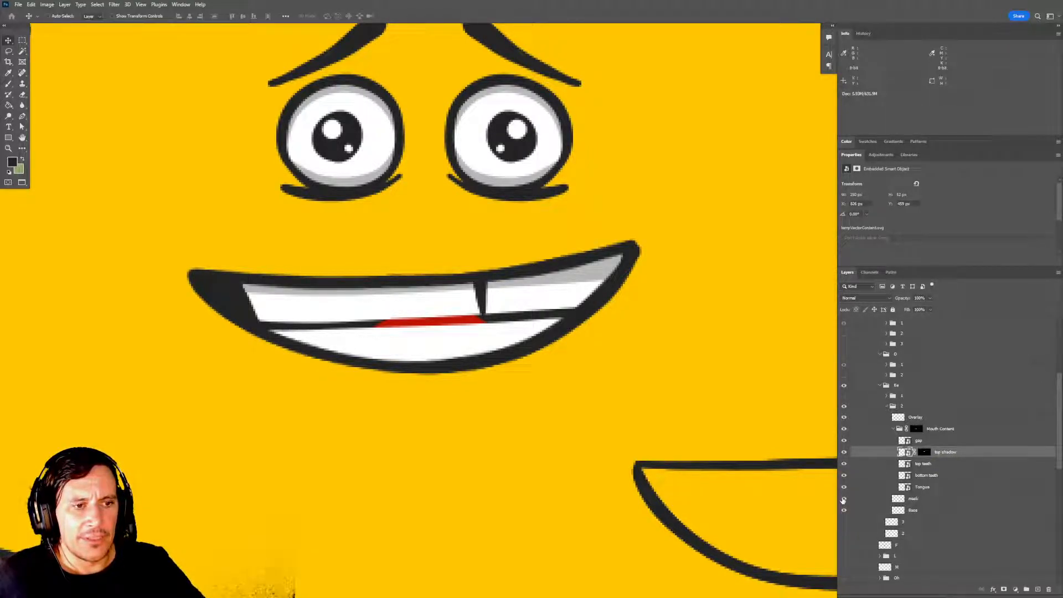
{"action": "left_click", "coordinate": [893, 428]}
{"action": "left_click", "coordinate": [898, 426]}
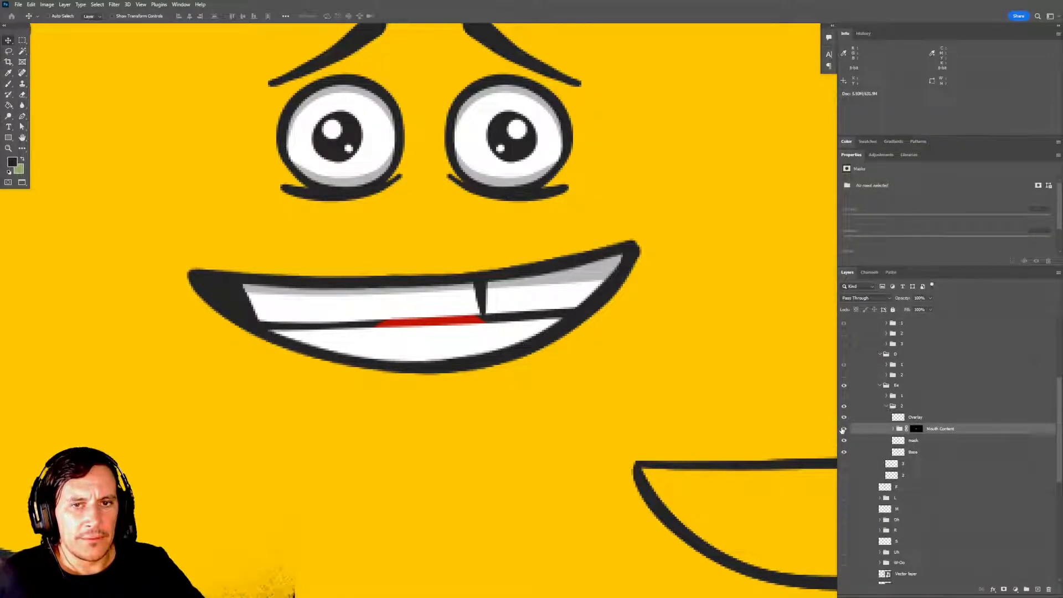
{"action": "left_click", "coordinate": [893, 429]}
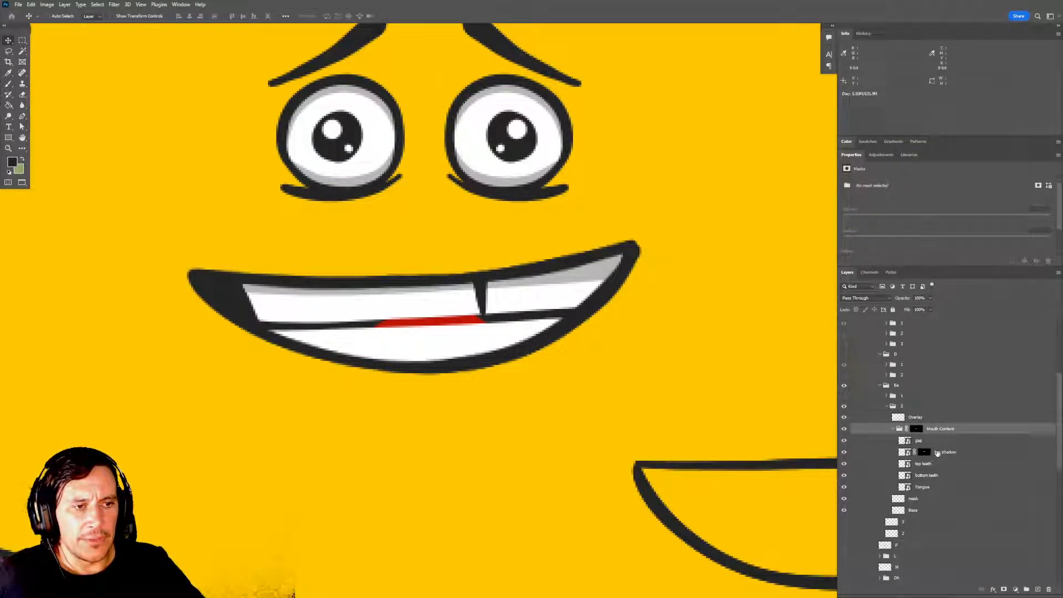
{"action": "left_click", "coordinate": [941, 452]}
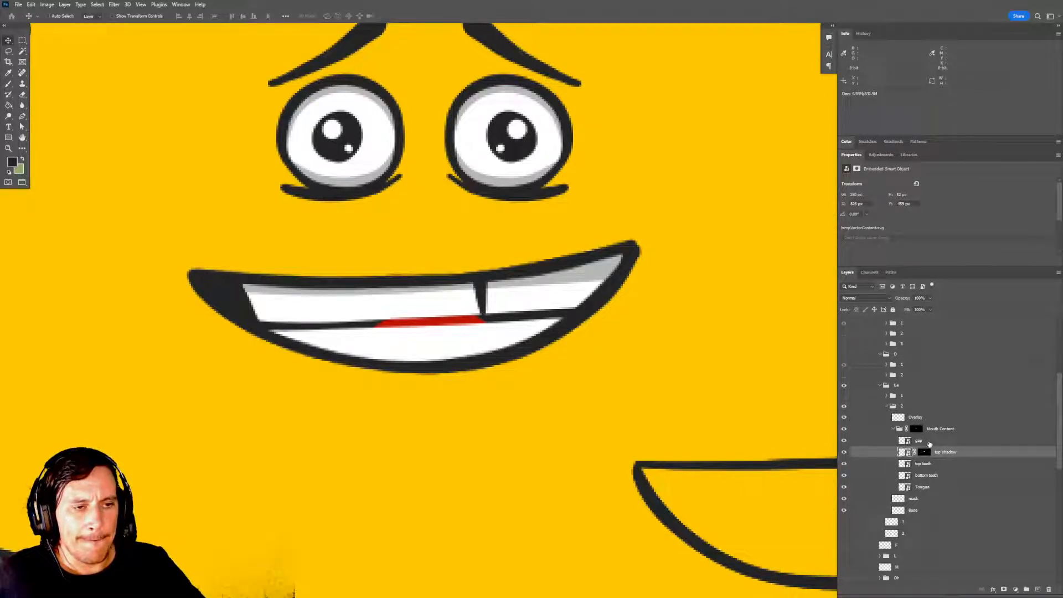
{"action": "left_click", "coordinate": [928, 442]}
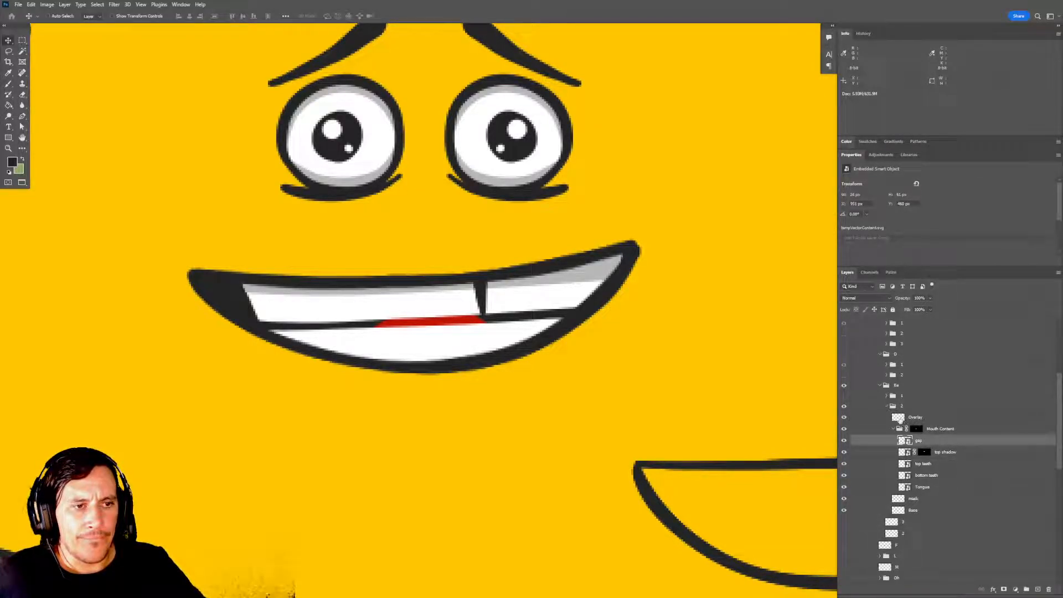
Show Ee subgroup 1 together with subgroup 2 and set subgroup 1's opacity to 30% as a positioning reference.
{"action": "left_click", "coordinate": [844, 396]}
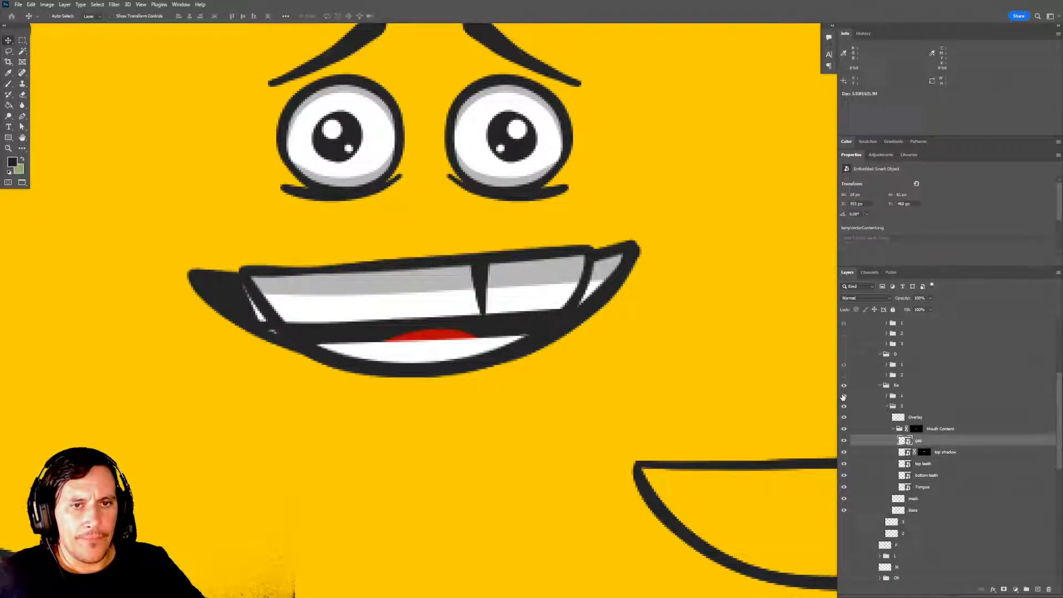
{"action": "left_click", "coordinate": [891, 406]}
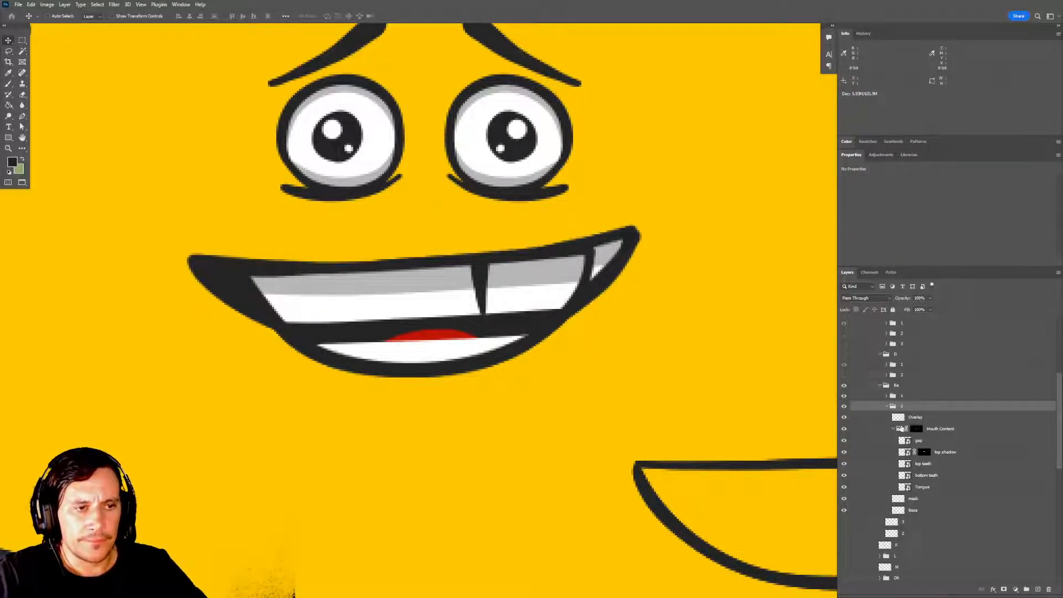
{"action": "left_click", "coordinate": [892, 396]}
{"action": "key", "text": "3"}
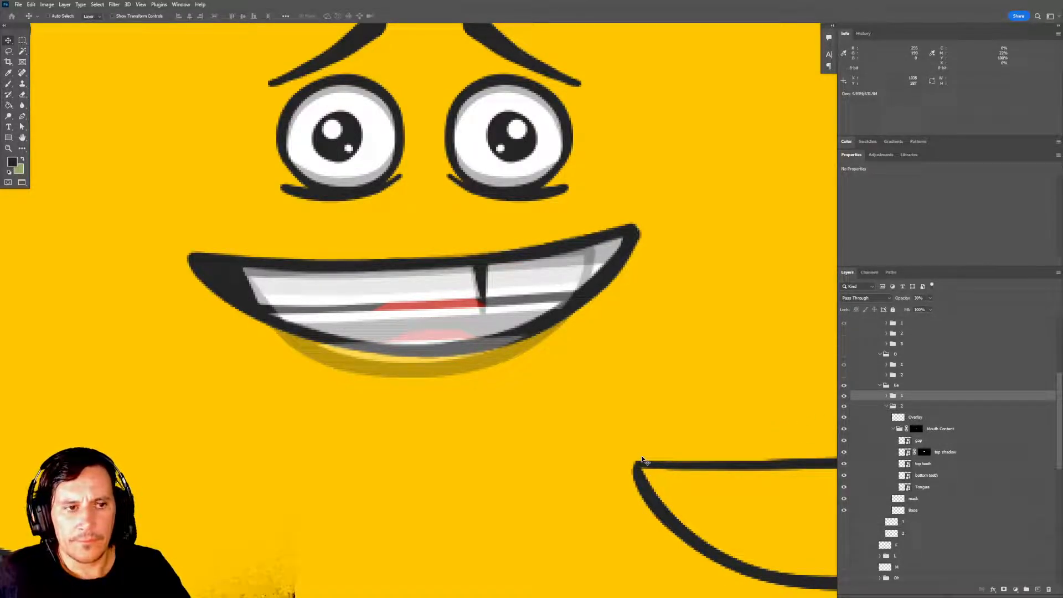
Position the subgroup 2 mouth over the faded subgroup 1 mouth so that their upper lips overlap.
{"action": "left_click", "coordinate": [898, 408]}
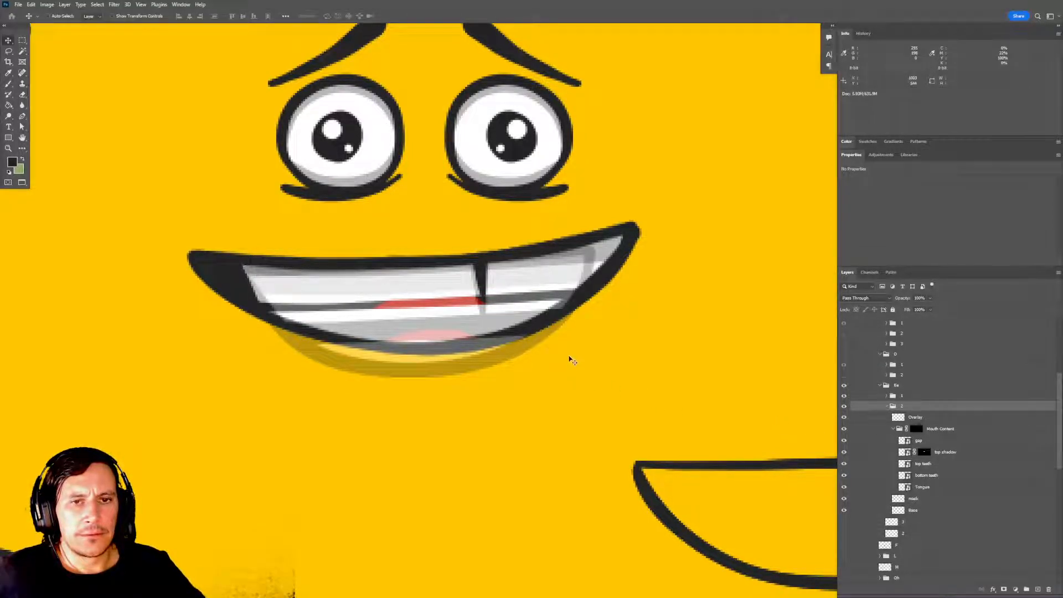
{"action": "left_click_drag", "start_coordinate": [584, 355], "coordinate": [585, 360]}
{"action": "left_click_drag", "start_coordinate": [538, 319], "coordinate": [543, 382]}
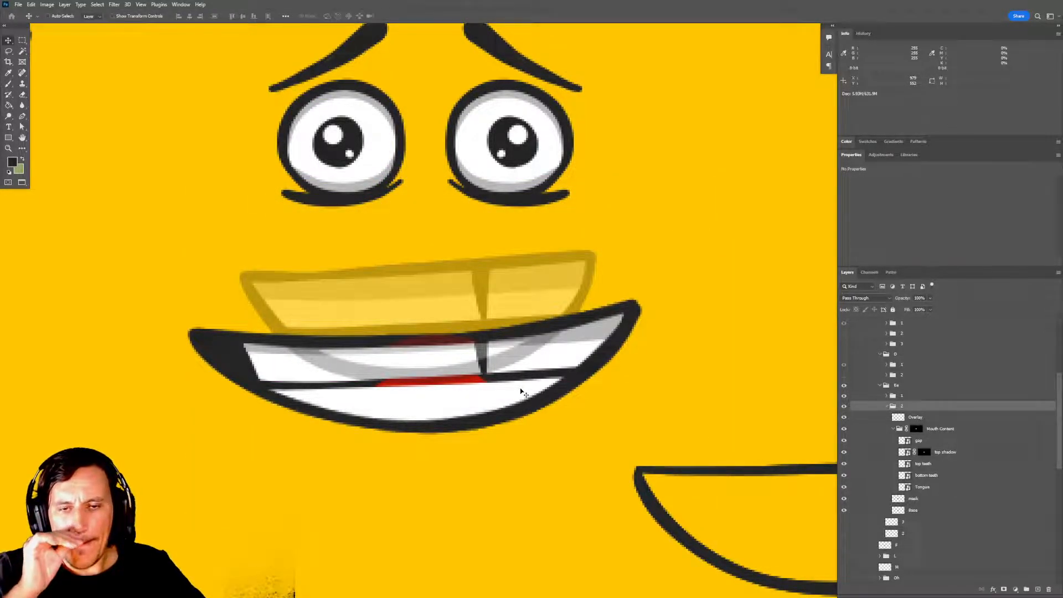
{"action": "left_click_drag", "start_coordinate": [493, 351], "coordinate": [516, 278]}
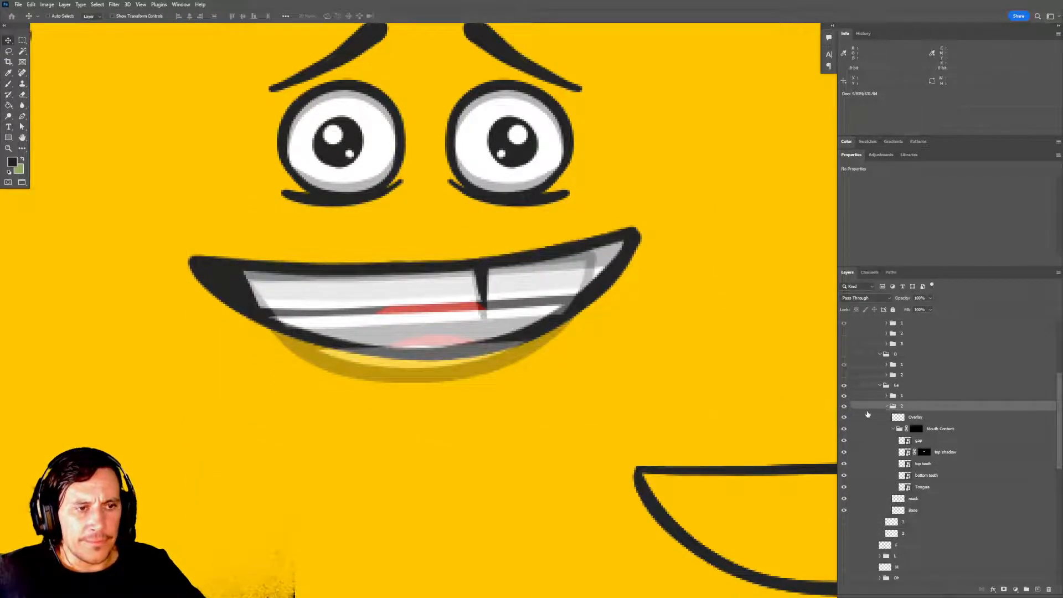
Collapse and hide Ee subgroup 2, restore subgroup 1 to 100% opacity, and expand its Mouth Content group.
{"action": "left_click", "coordinate": [885, 408]}
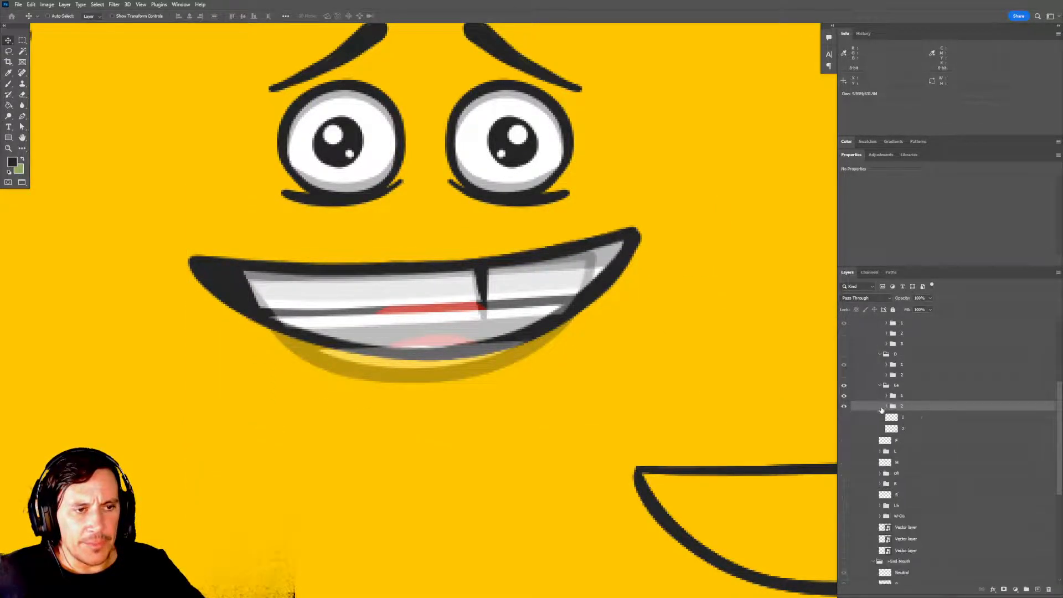
{"action": "left_click", "coordinate": [844, 406]}
{"action": "left_click", "coordinate": [899, 397]}
{"action": "left_click", "coordinate": [887, 395]}
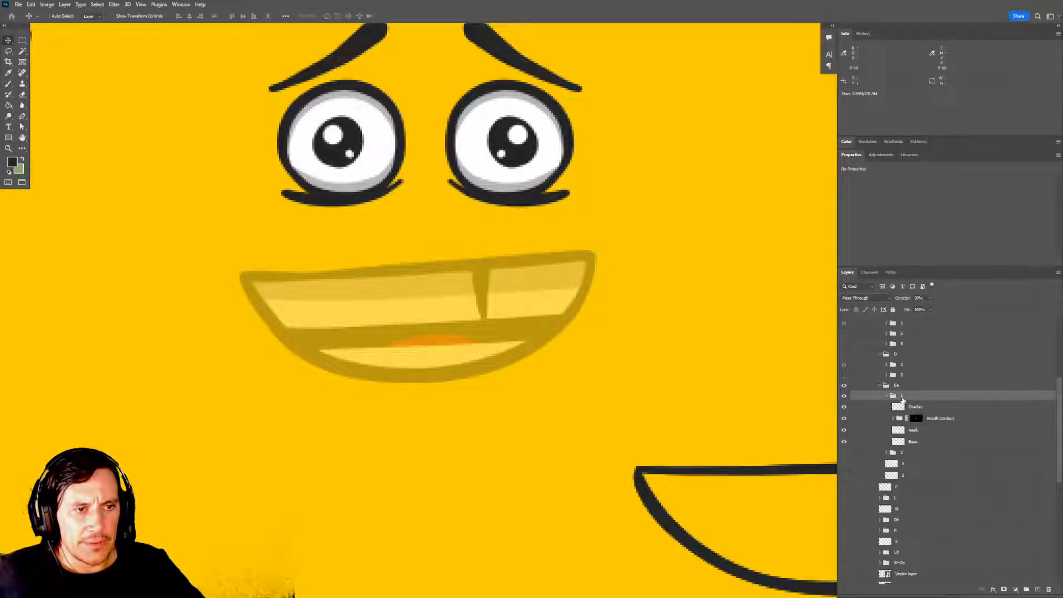
{"action": "key", "text": "0"}
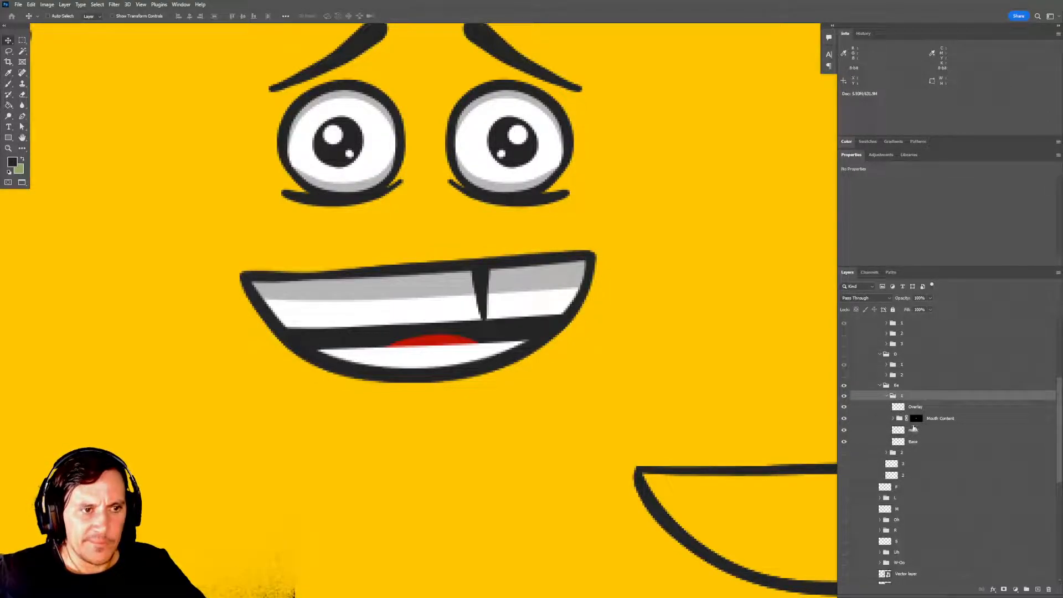
{"action": "left_click", "coordinate": [892, 418]}
Try raising the gap, top shadow and top teeth layers of subgroup 1 together, and undo the move.
{"action": "left_click", "coordinate": [919, 430]}
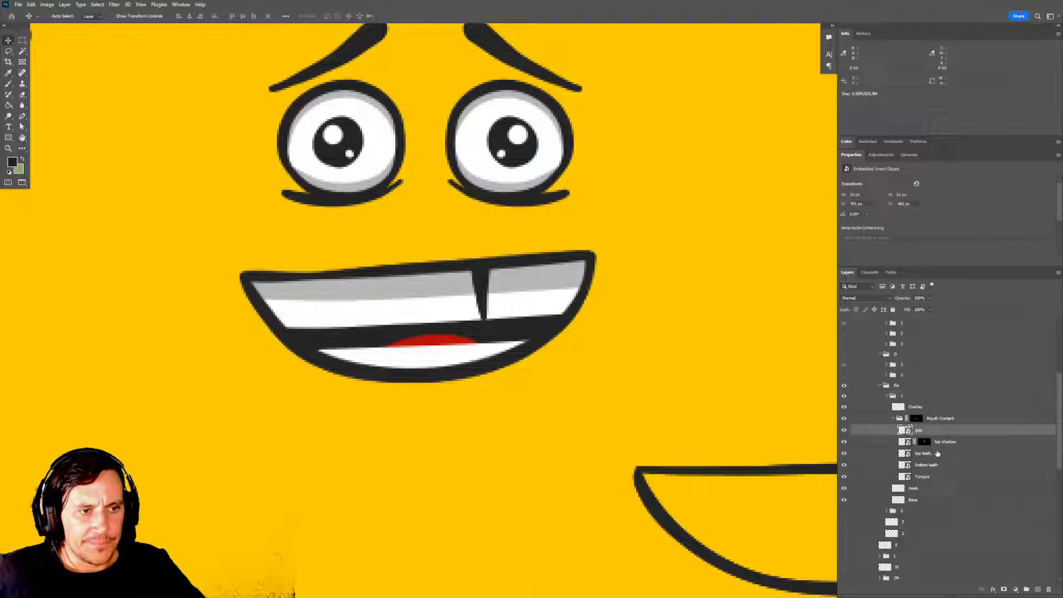
{"action": "left_click", "coordinate": [947, 454], "text": "ctrl"}
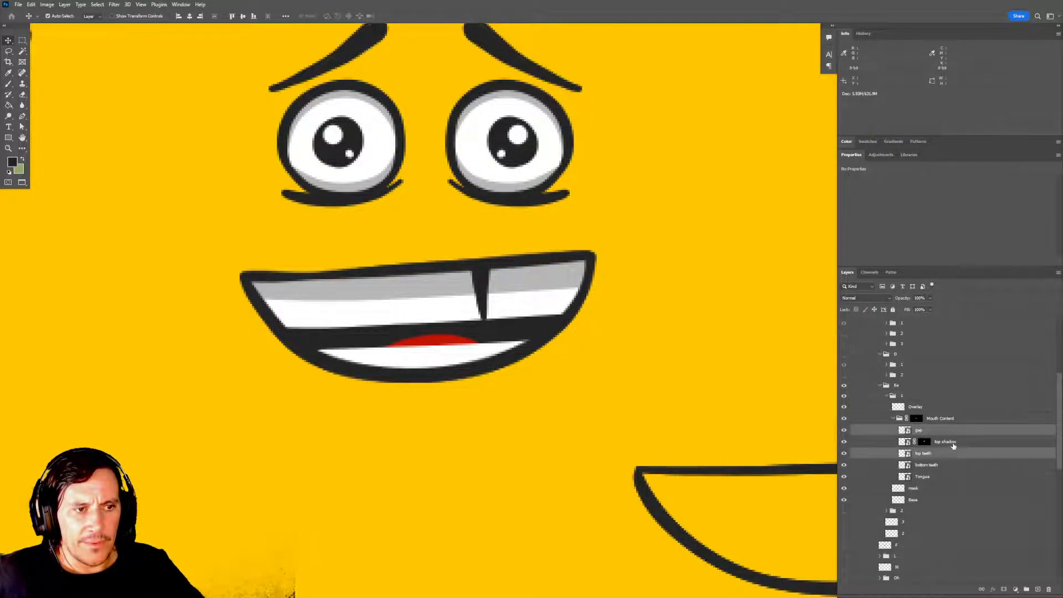
{"action": "left_click", "coordinate": [954, 444], "text": "ctrl"}
{"action": "left_click_drag", "start_coordinate": [527, 358], "coordinate": [526, 345]}
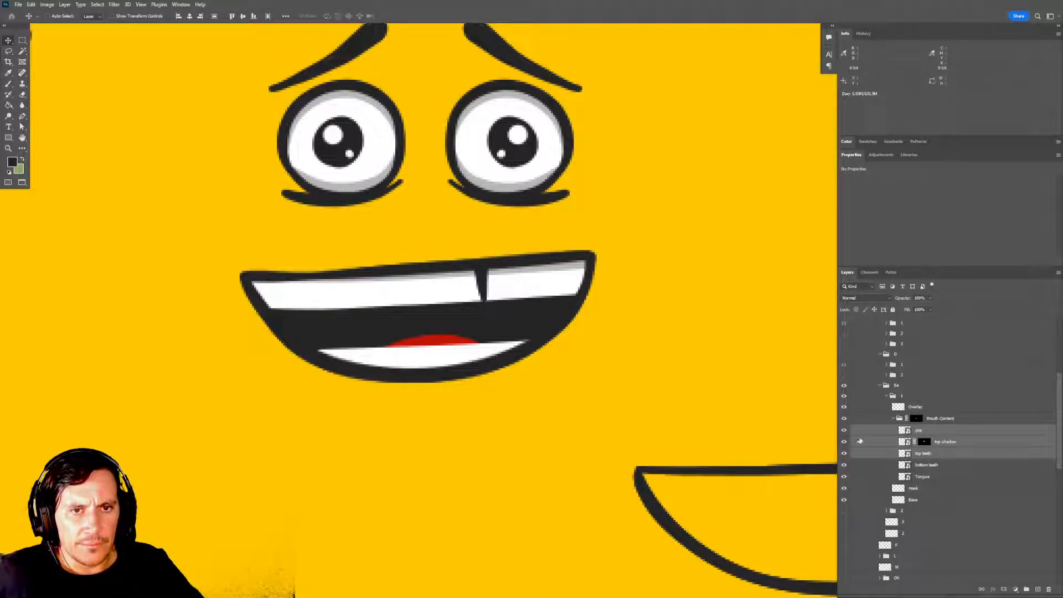
{"action": "mouse_move", "coordinate": [487, 316]}
{"action": "left_mouse_down"}
{"action": "mouse_move", "coordinate": [489, 304]}
{"action": "mouse_move", "coordinate": [486, 315]}
{"action": "left_mouse_up"}
{"action": "left_click", "coordinate": [950, 441]}
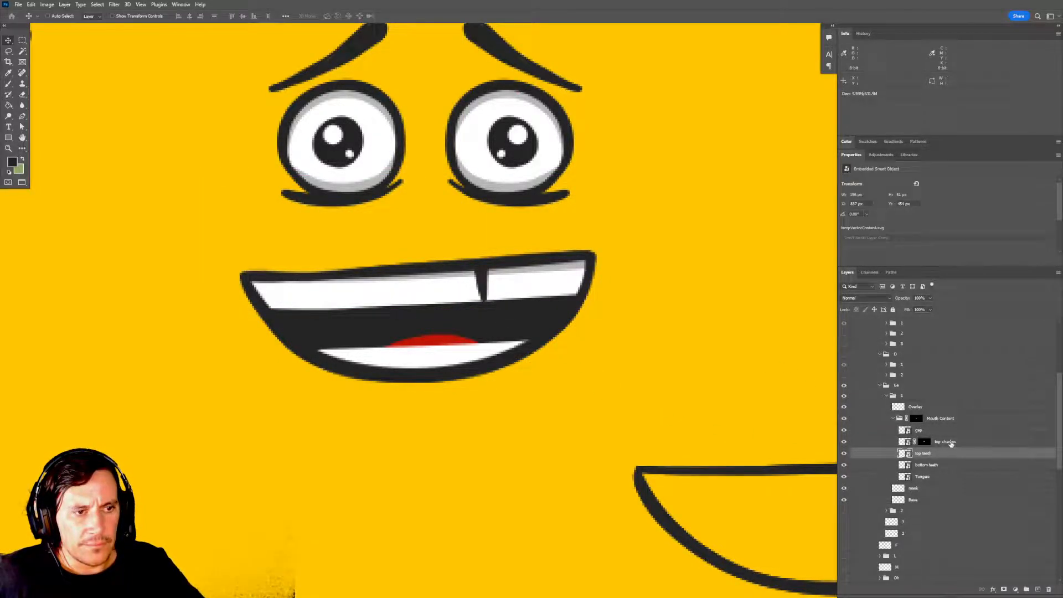
{"action": "left_click_drag", "start_coordinate": [680, 427], "coordinate": [637, 426]}
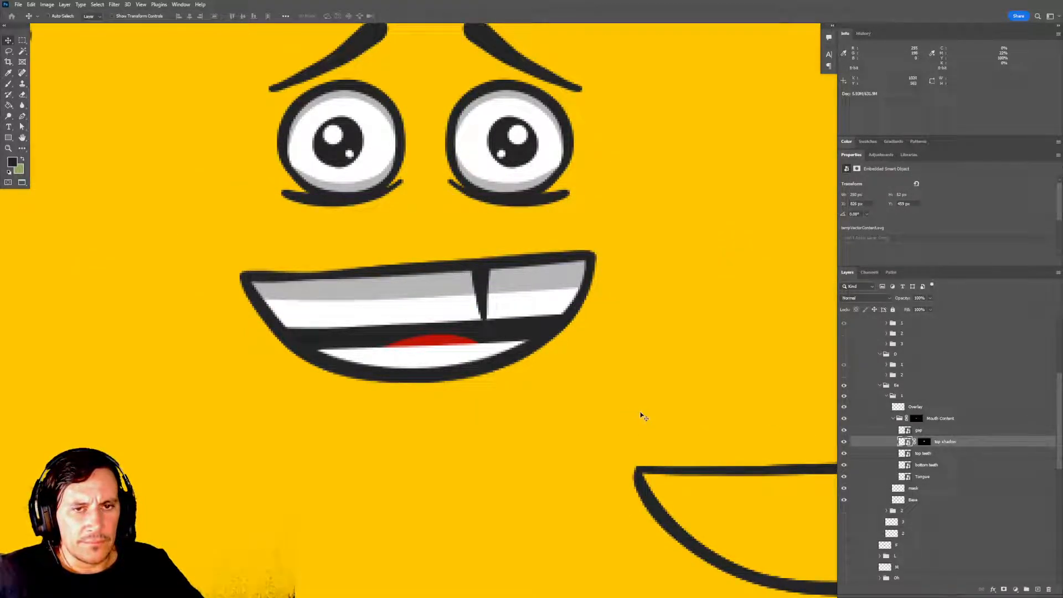
{"action": "left_click_drag", "start_coordinate": [490, 340], "coordinate": [489, 316]}
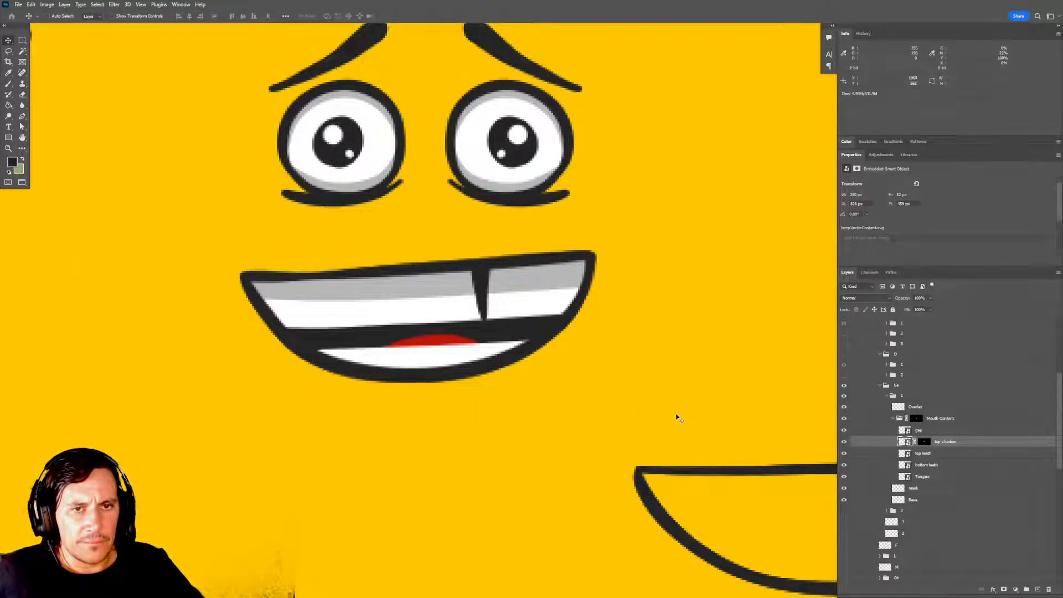
Move the gap, top shadow and top teeth layers of subgroup 1 up together by a small amount.
{"action": "left_click", "coordinate": [935, 433]}
{"action": "left_click", "coordinate": [939, 455], "text": "ctrl"}
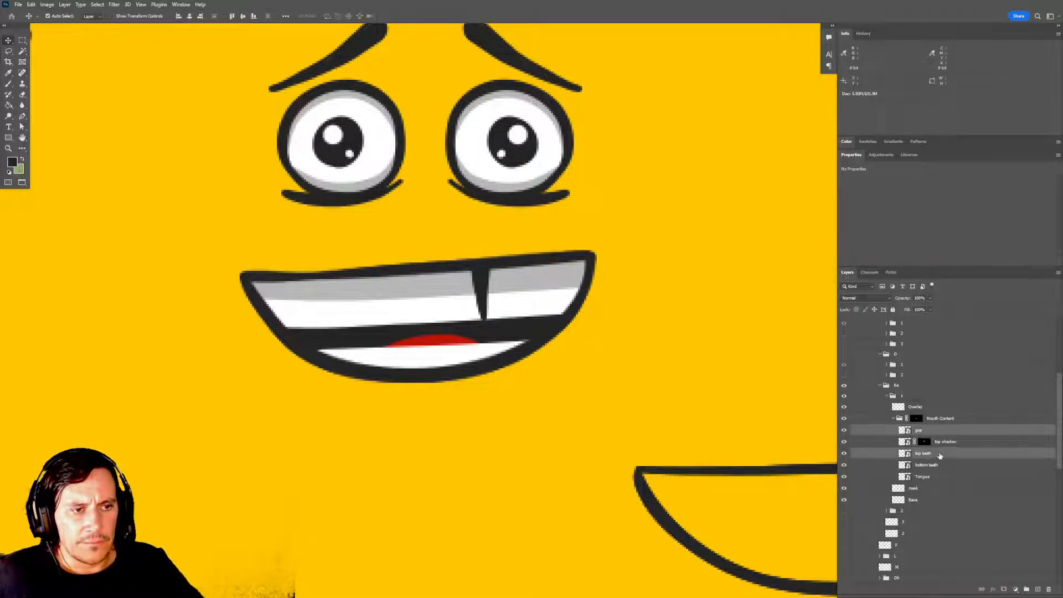
{"action": "left_click", "coordinate": [915, 441], "text": "ctrl"}
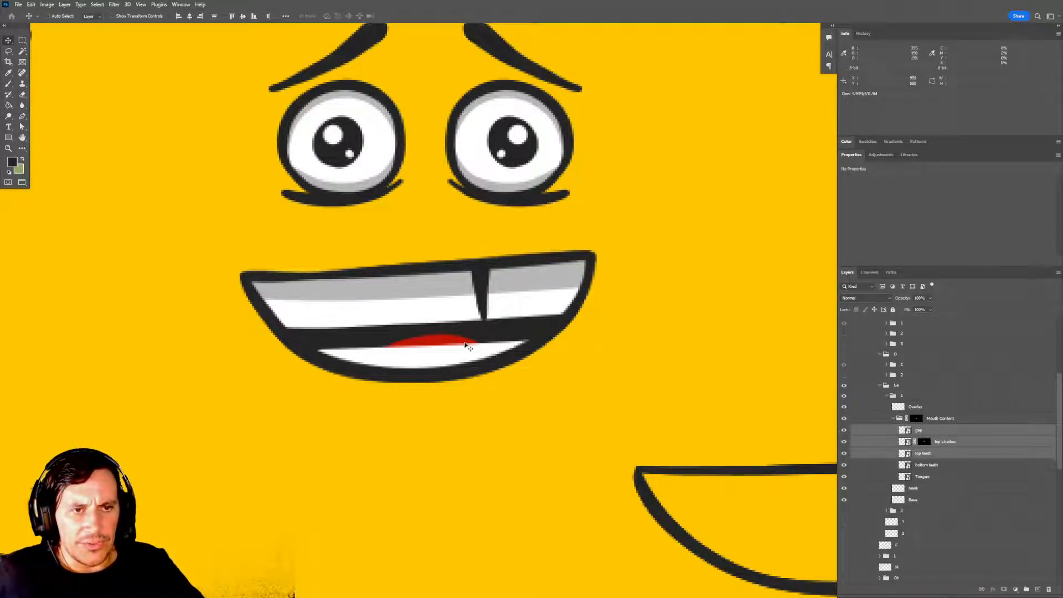
{"action": "left_click_drag", "start_coordinate": [464, 344], "coordinate": [464, 334]}
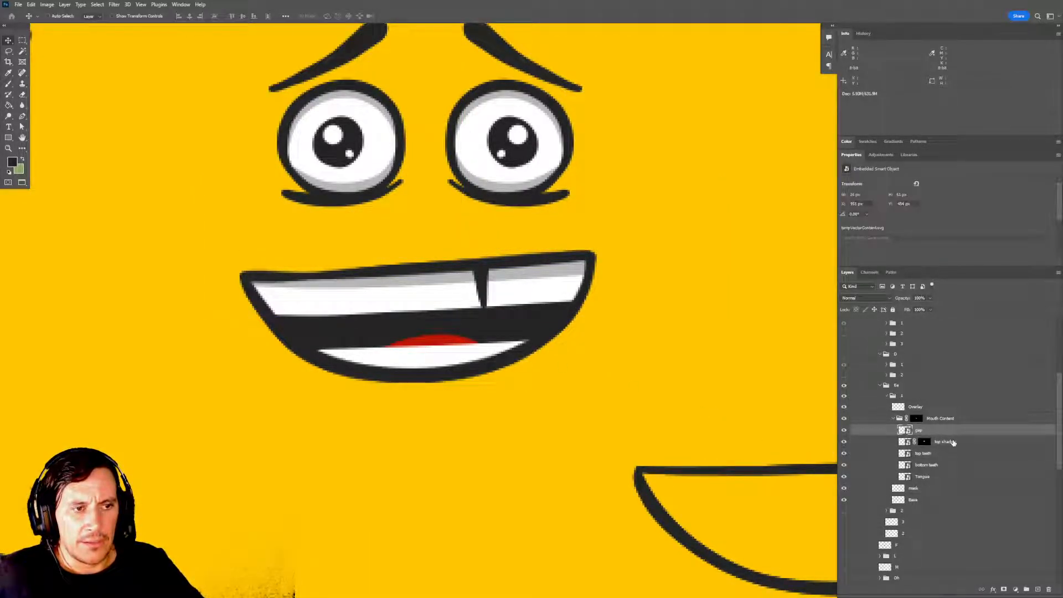
Delete the layer mask of the top shadow in subgroup 1 and lower the shadow slightly over the top teeth.
{"action": "left_click_drag", "start_coordinate": [952, 442], "coordinate": [1047, 589]}
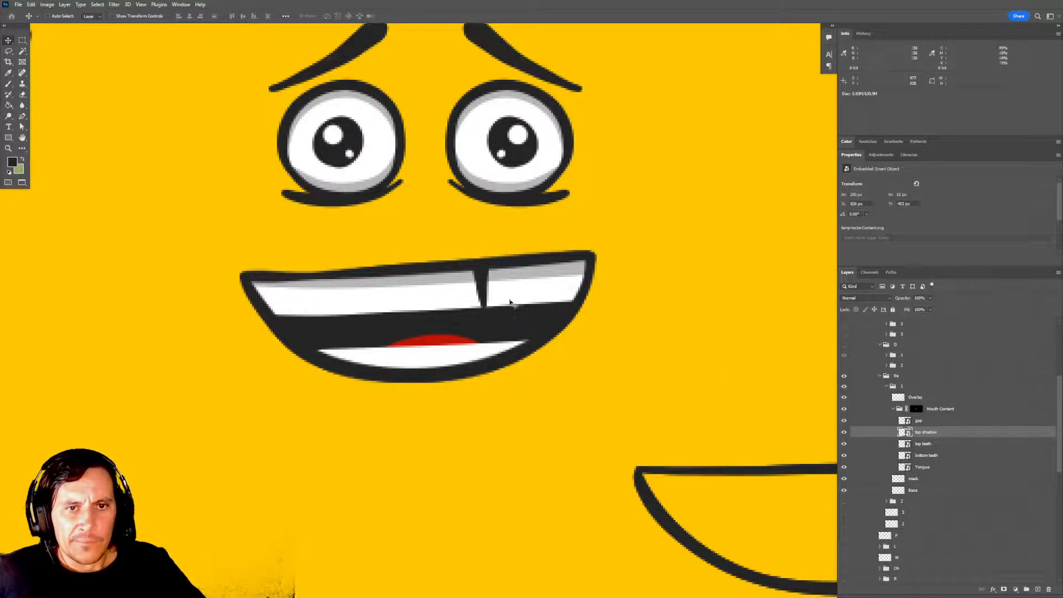
{"action": "left_click_drag", "start_coordinate": [510, 301], "coordinate": [511, 299]}
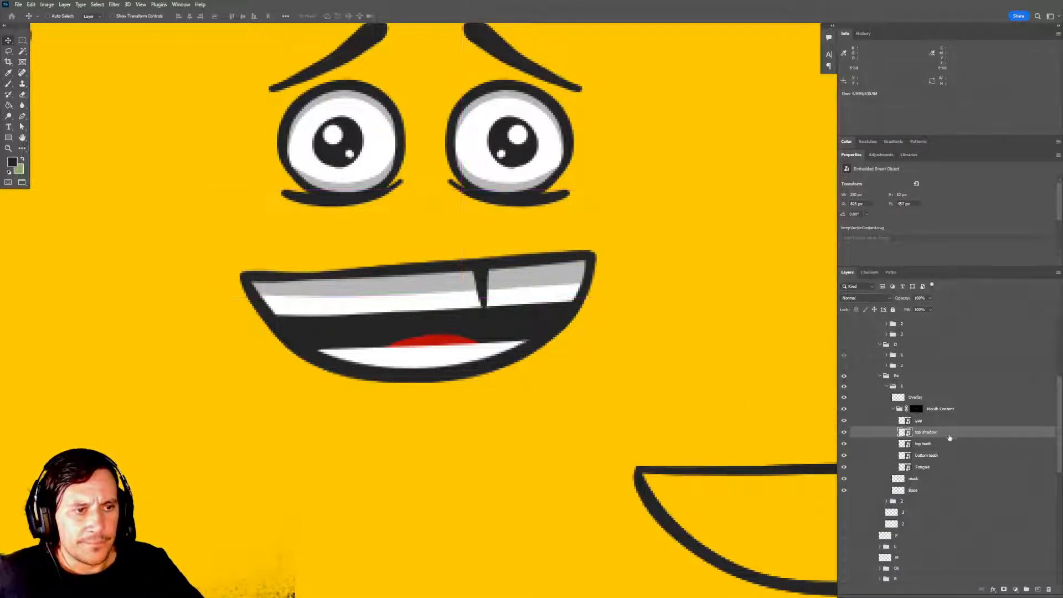
Load the top teeth shape as a selection and add it as a layer mask on the top shadow layer.
{"action": "left_click", "coordinate": [905, 444], "text": "ctrl"}
{"action": "left_click", "coordinate": [1004, 589]}
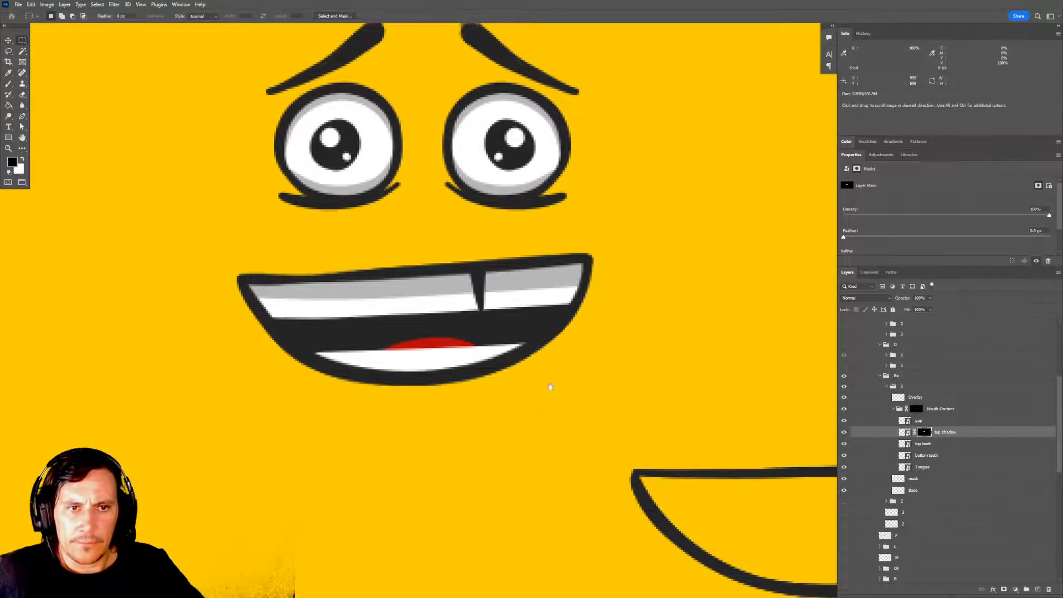
{"action": "key", "text": "m"}
{"action": "scroll", "coordinate": [682, 384], "scroll_direction": "up", "scroll_amount": 1}
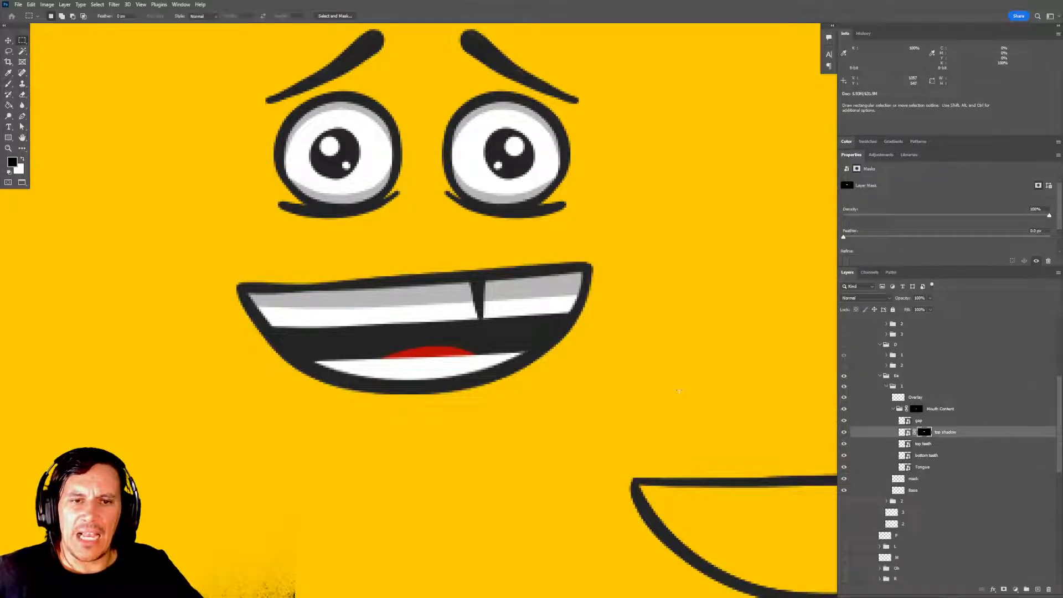
Fade subgroup 1 of the Ee group to 20% opacity, show subgroup 2 and move it up slightly over subgroup 1.
{"action": "left_click", "coordinate": [894, 409]}
{"action": "left_click", "coordinate": [886, 386]}
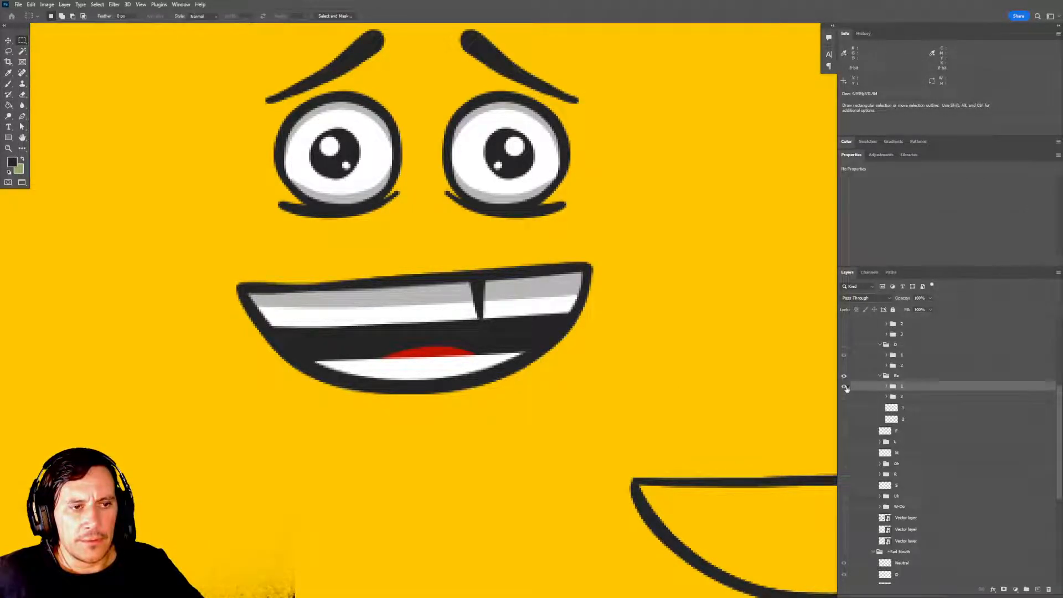
{"action": "key", "text": "2"}
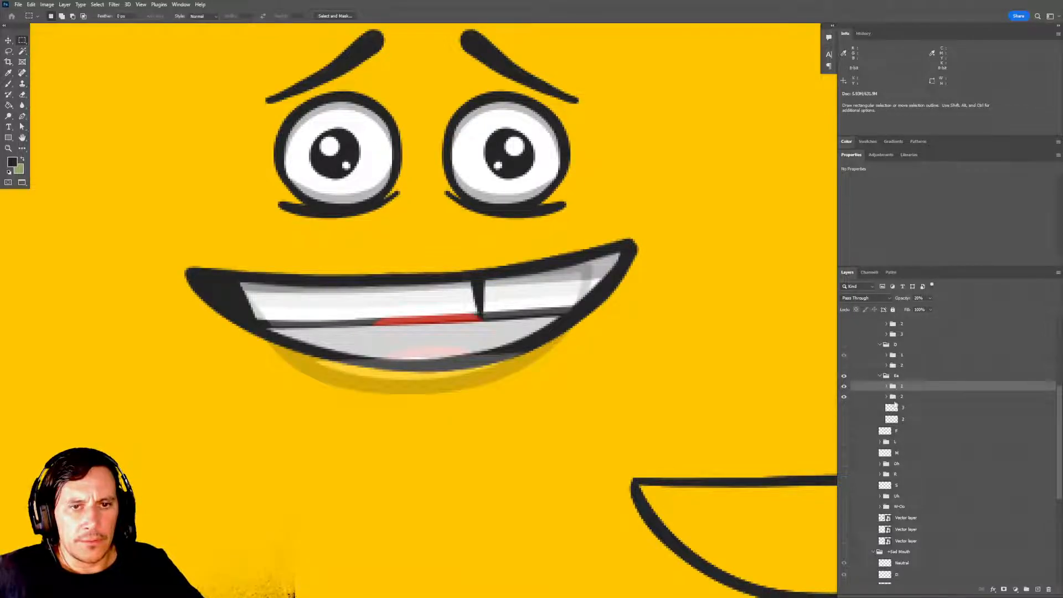
{"action": "left_click", "coordinate": [895, 397]}
{"action": "key", "text": "v"}
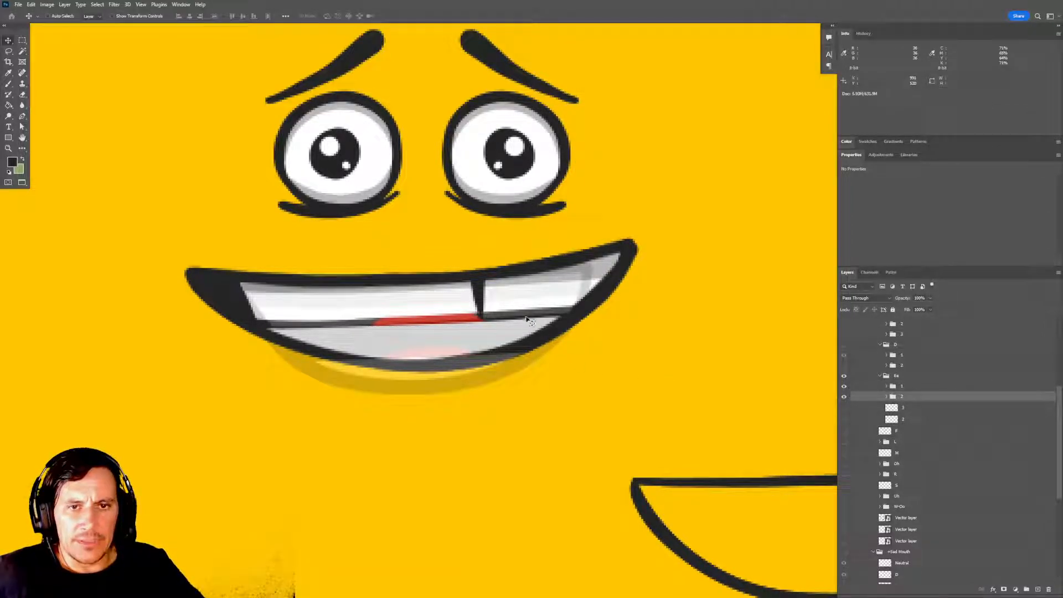
{"action": "mouse_move", "coordinate": [528, 316]}
{"action": "left_mouse_down"}
{"action": "mouse_move", "coordinate": [531, 338]}
{"action": "mouse_move", "coordinate": [522, 304]}
{"action": "left_mouse_up"}
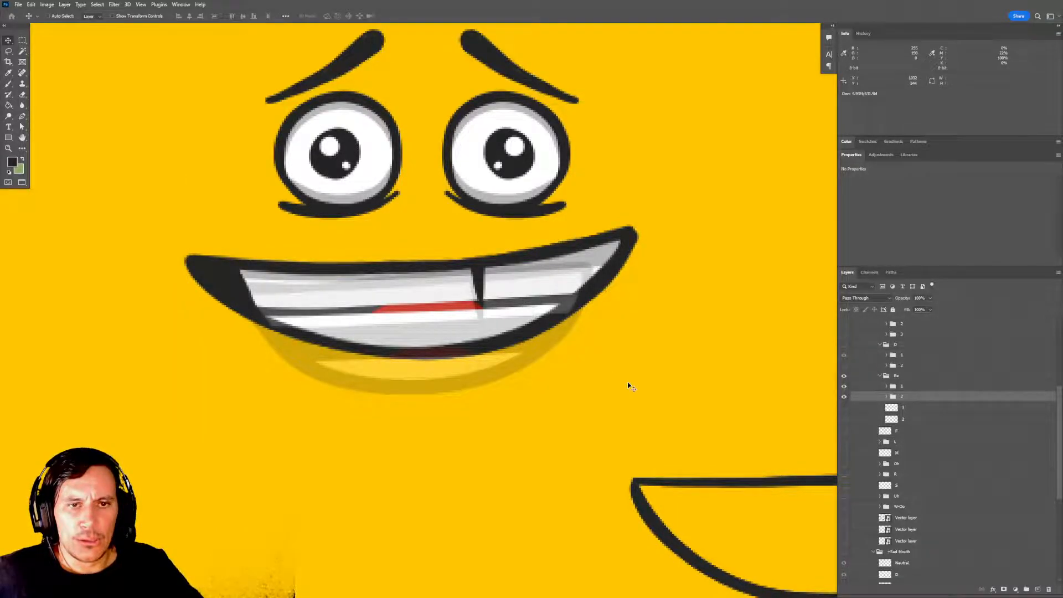
Move the gap, top shadow and top teeth layers of subgroup 2 down together to line up with the faded teeth.
{"action": "left_click", "coordinate": [886, 396]}
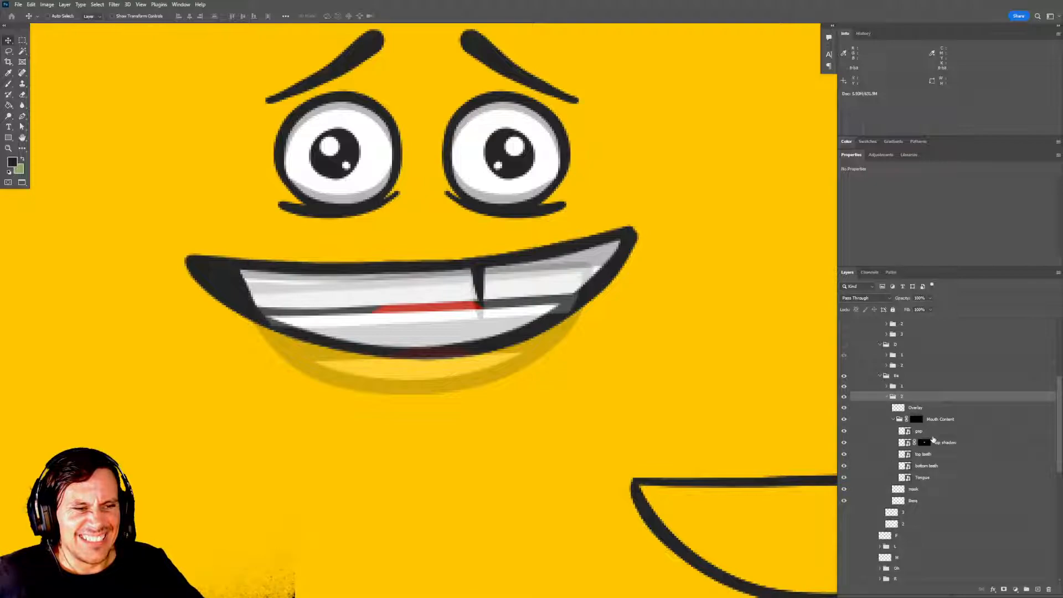
{"action": "left_click", "coordinate": [932, 431]}
{"action": "left_click", "coordinate": [947, 442], "text": "shift"}
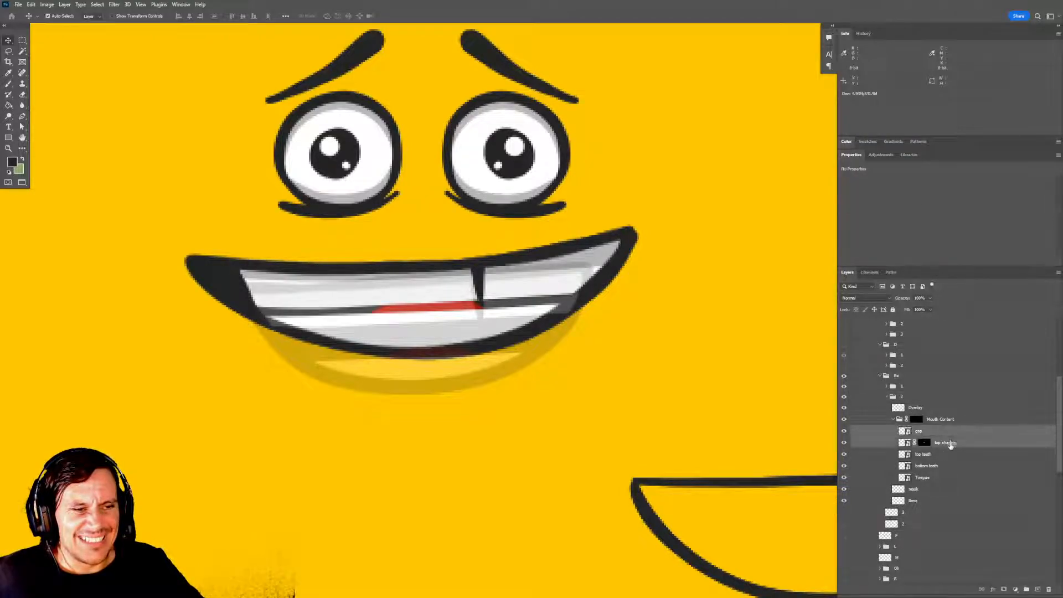
{"action": "left_click", "coordinate": [945, 454], "text": "shift"}
{"action": "mouse_move", "coordinate": [486, 285]}
{"action": "left_mouse_down"}
{"action": "mouse_move", "coordinate": [496, 277]}
{"action": "mouse_move", "coordinate": [498, 288]}
{"action": "left_mouse_up"}
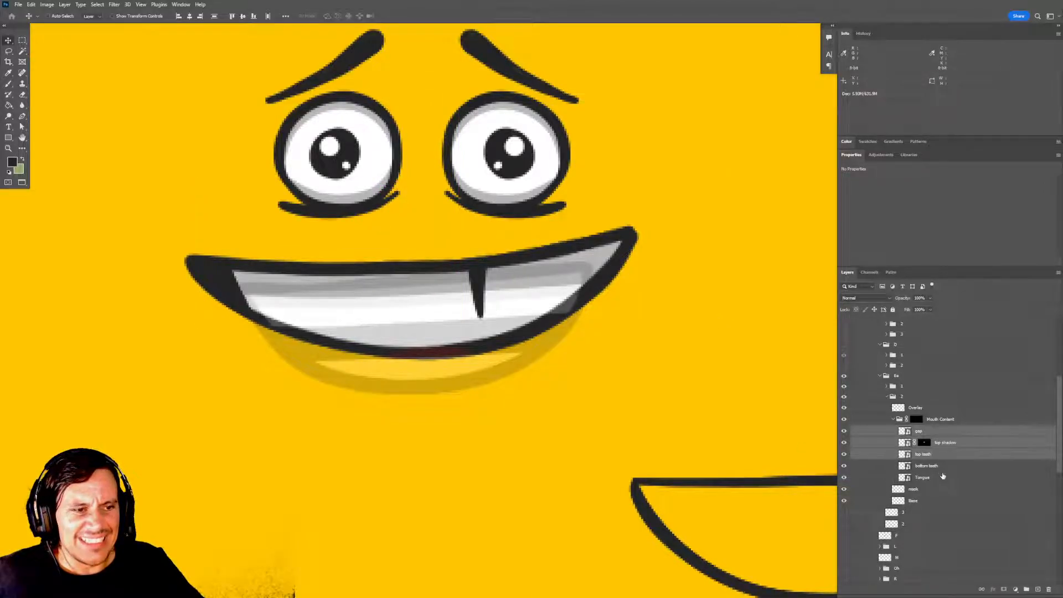
Move the bottom teeth layer of subgroup 2 down slightly to open a space below the top teeth.
{"action": "left_click", "coordinate": [936, 466]}
{"action": "left_click_drag", "start_coordinate": [463, 351], "coordinate": [467, 360]}
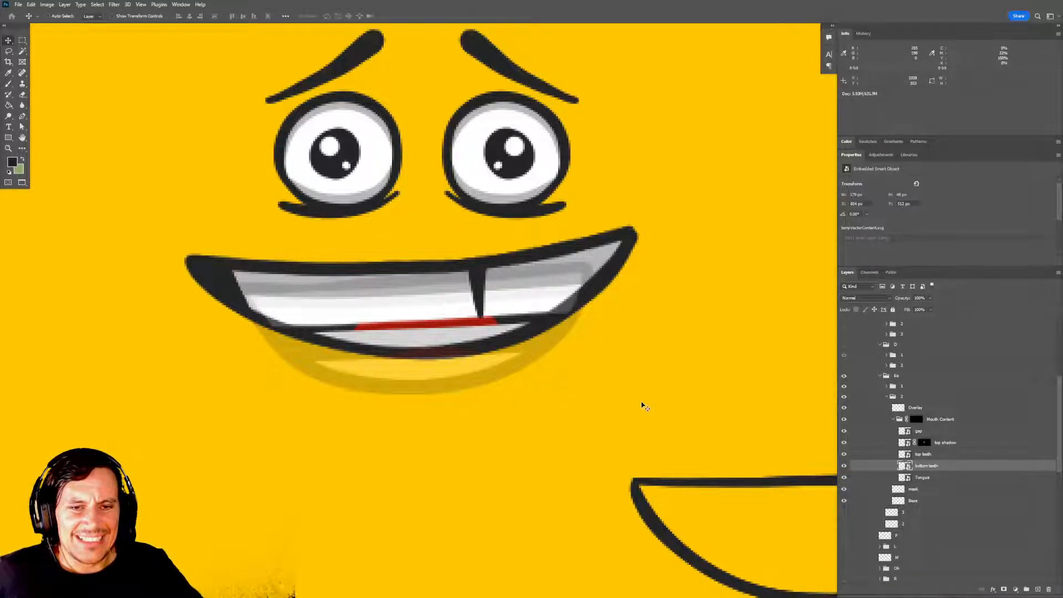
{"action": "left_click_drag", "start_coordinate": [688, 413], "coordinate": [686, 397]}
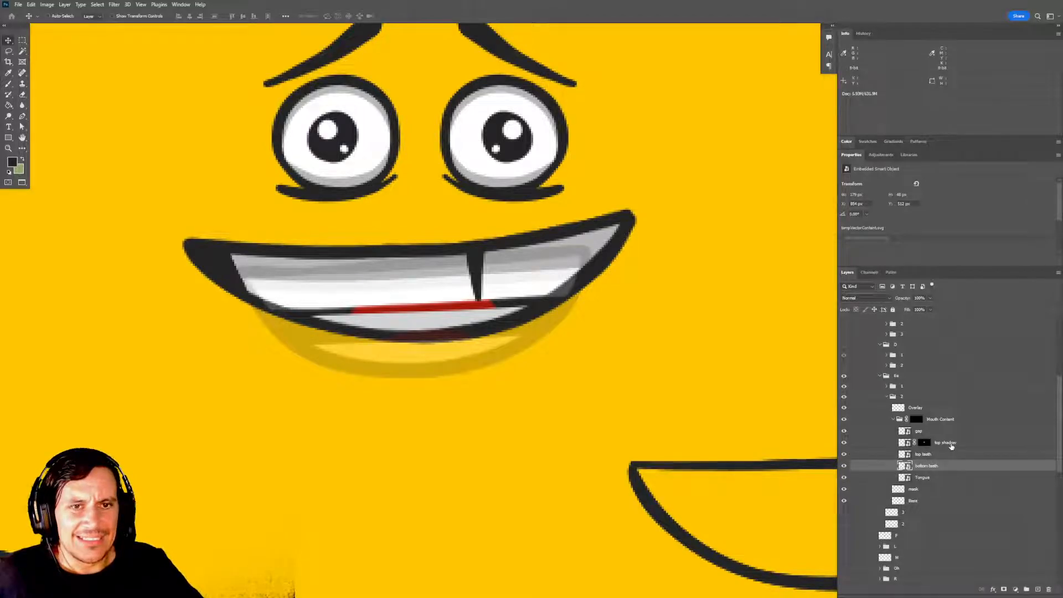
Restore subgroup 1 of the Ee group to 100% opacity and hide it.
{"action": "left_click", "coordinate": [844, 386]}
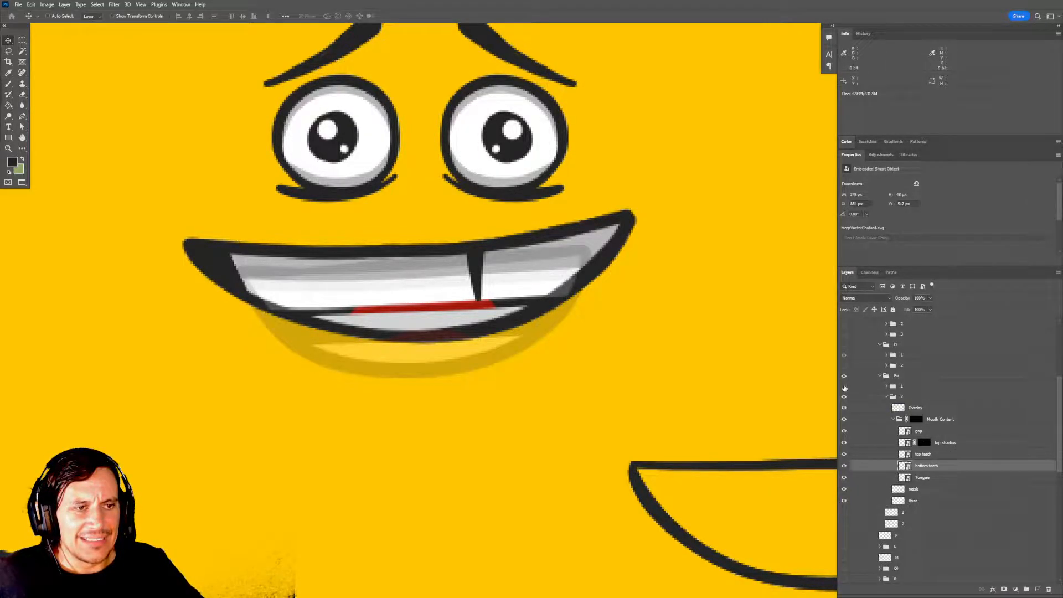
{"action": "left_click", "coordinate": [898, 397]}
{"action": "left_click", "coordinate": [844, 386]}
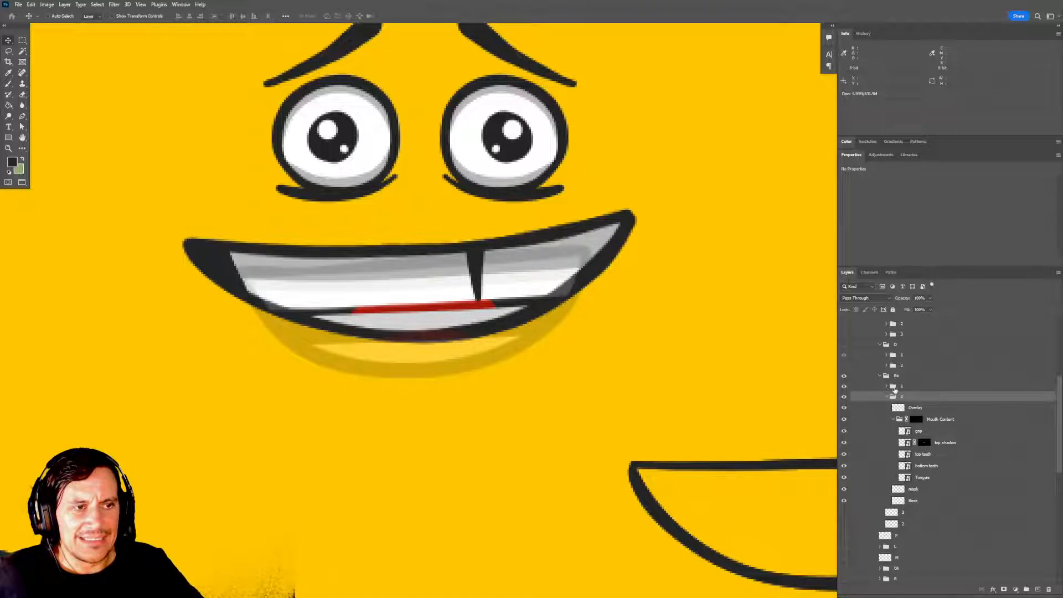
{"action": "left_click", "coordinate": [893, 389]}
{"action": "key", "text": "0"}
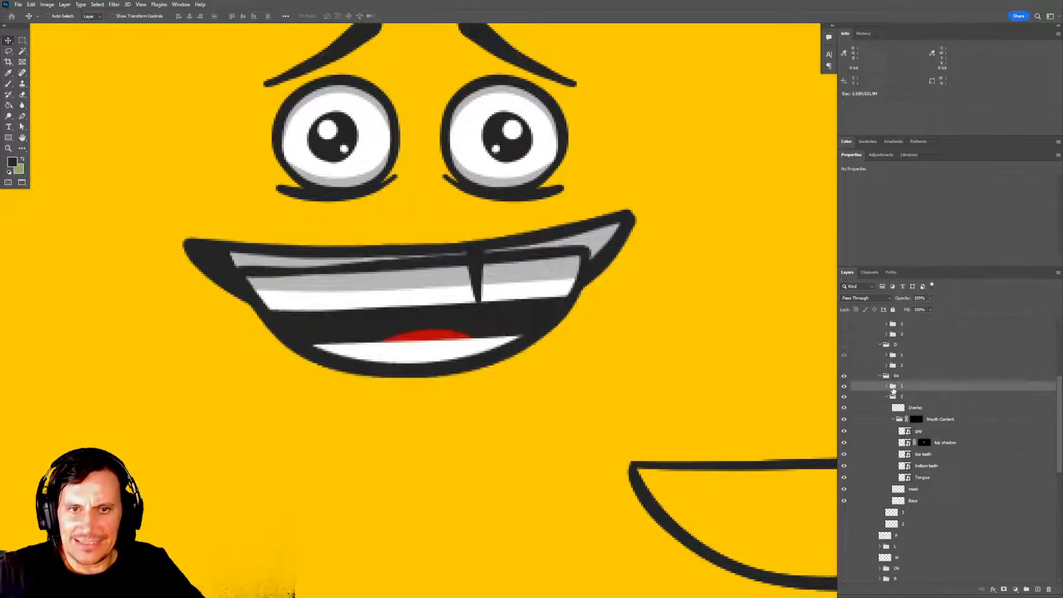
{"action": "left_click", "coordinate": [844, 386]}
{"action": "left_click", "coordinate": [890, 398]}
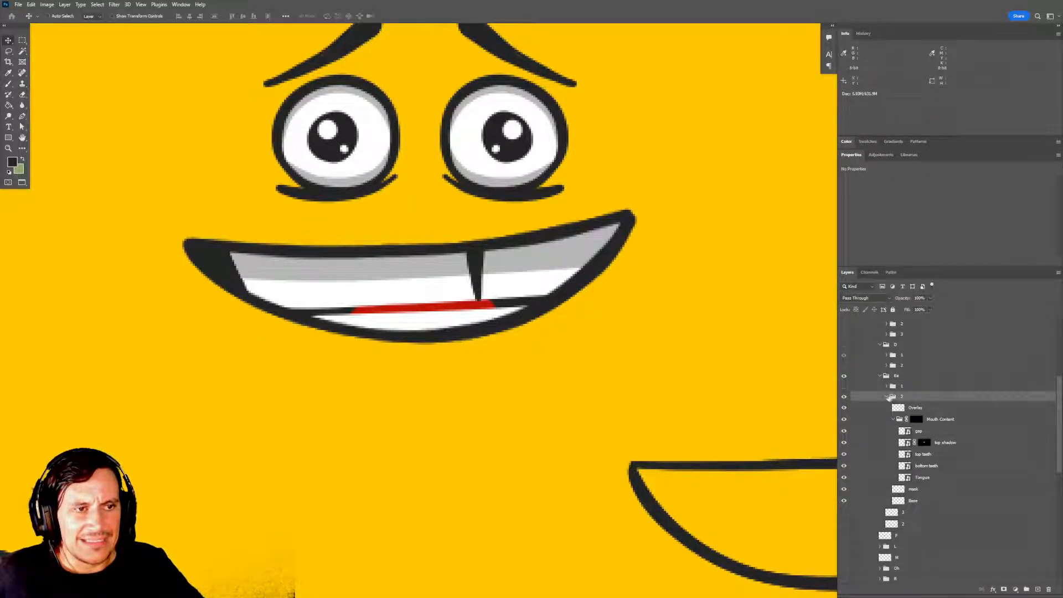
Check subgroup 2 of the Ee group by switching its visibility off and on, and collapse its layers.
{"action": "left_click", "coordinate": [843, 397]}
{"action": "left_click", "coordinate": [843, 397]}
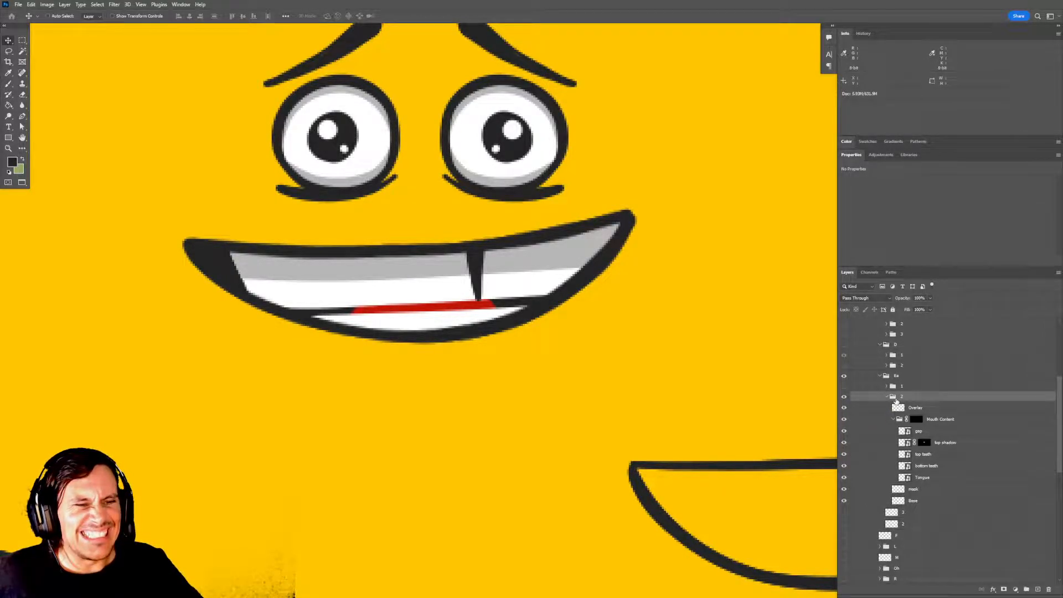
{"action": "left_click", "coordinate": [843, 397]}
{"action": "left_click", "coordinate": [843, 397]}
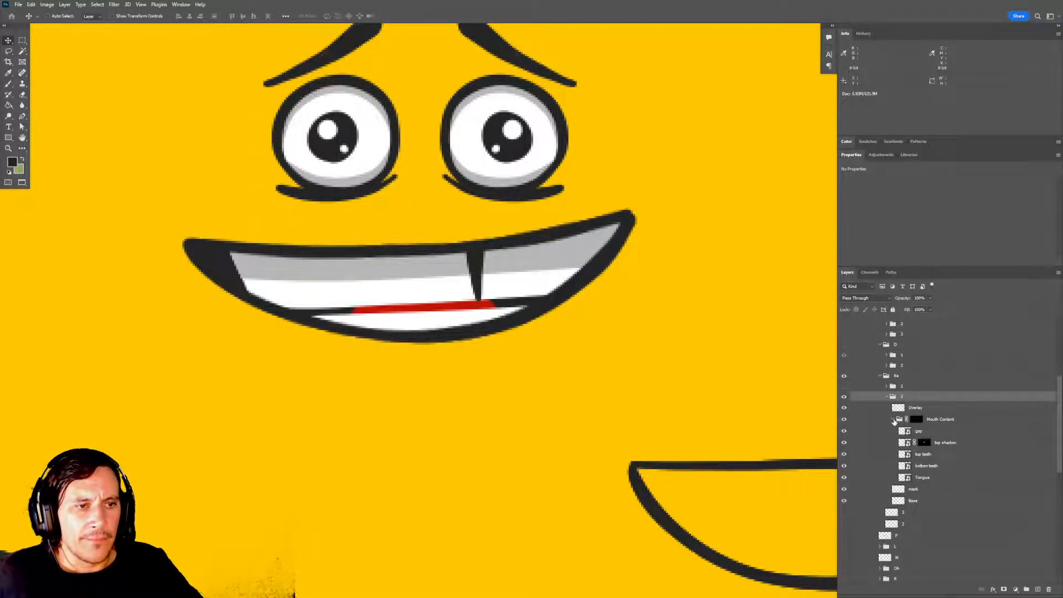
{"action": "left_click", "coordinate": [894, 419]}
{"action": "left_click", "coordinate": [888, 397]}
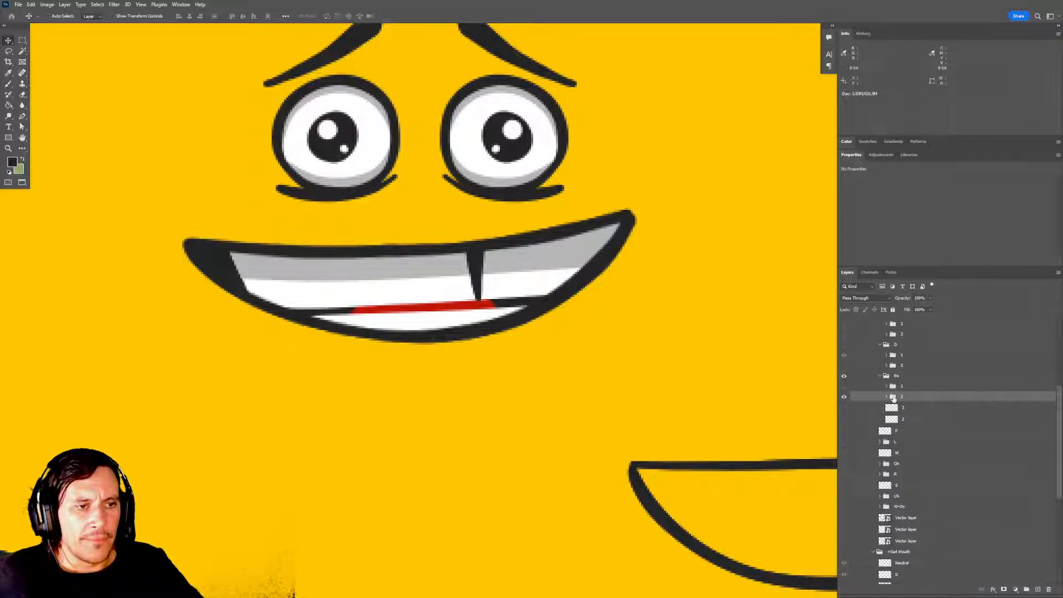
{"action": "left_click", "coordinate": [844, 396]}
{"action": "left_click", "coordinate": [844, 397]}
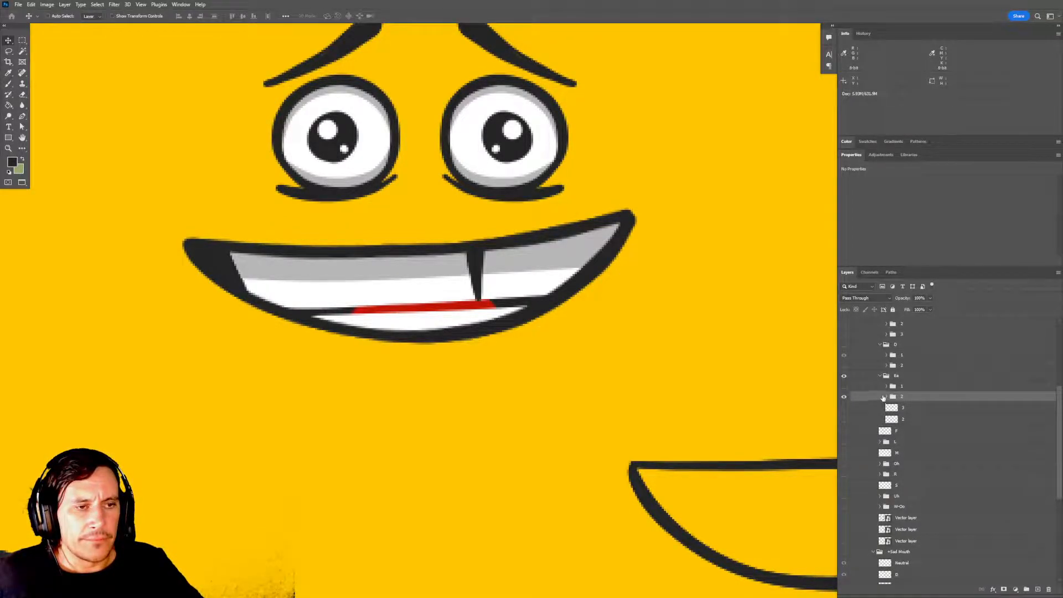
{"action": "left_click", "coordinate": [886, 397]}
{"action": "left_click", "coordinate": [888, 397]}
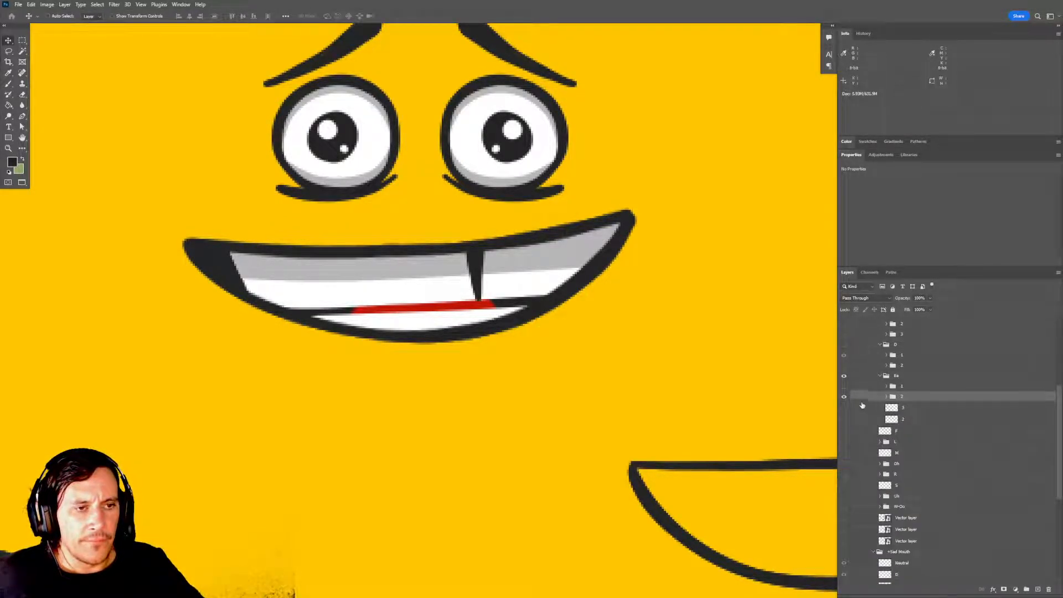
Show the Ee outline layer 3 and move it up over the mouth of subgroup 2.
{"action": "left_click", "coordinate": [845, 408]}
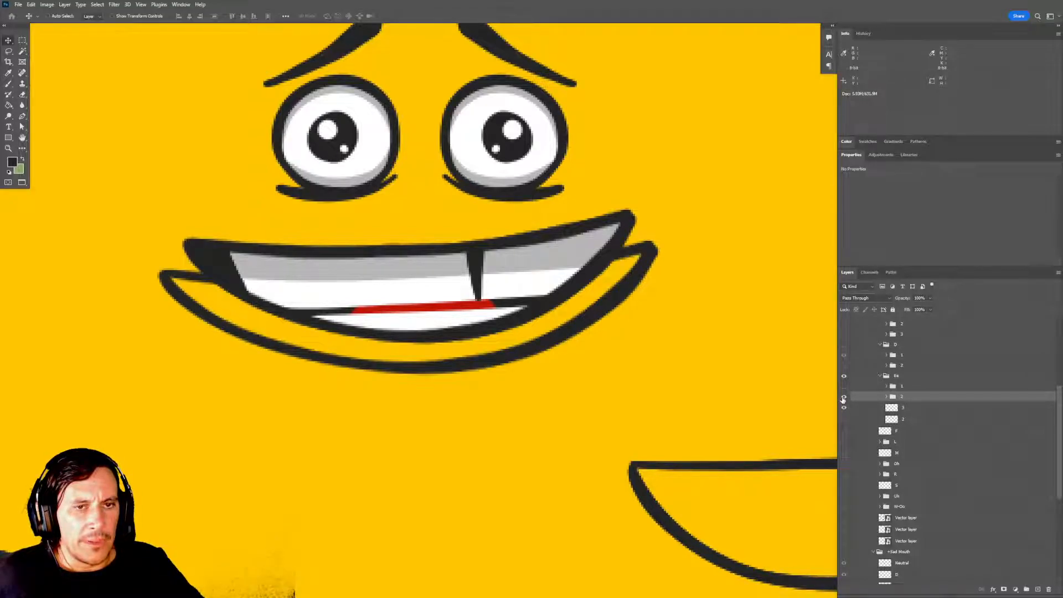
{"action": "left_click", "coordinate": [891, 407]}
{"action": "left_click_drag", "start_coordinate": [598, 337], "coordinate": [601, 310]}
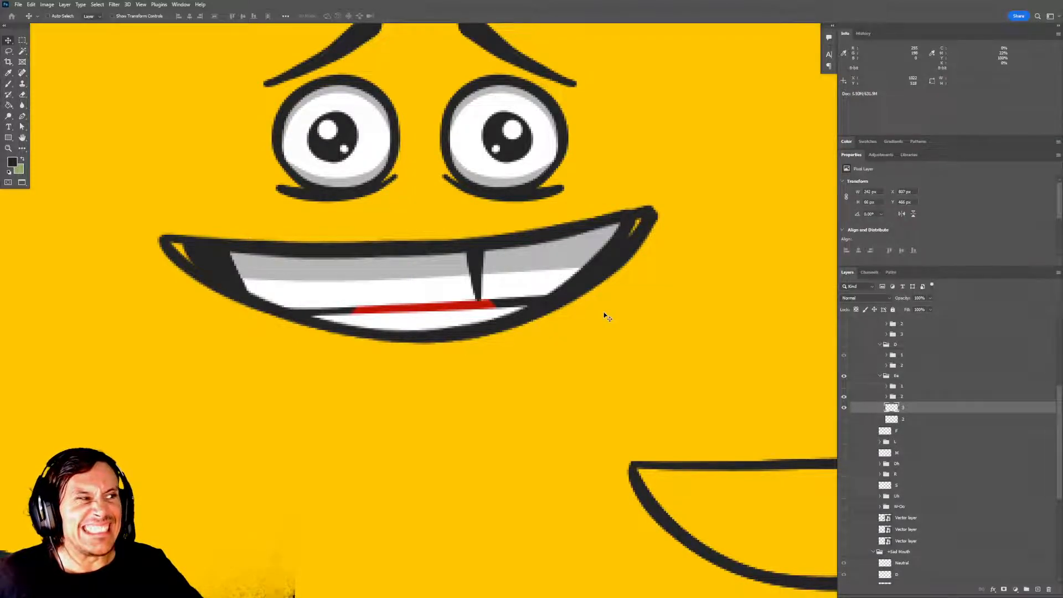
Duplicate subgroup 2 of the Ee group, place the copy below it and rename the copy 3.
{"action": "left_click", "coordinate": [895, 396]}
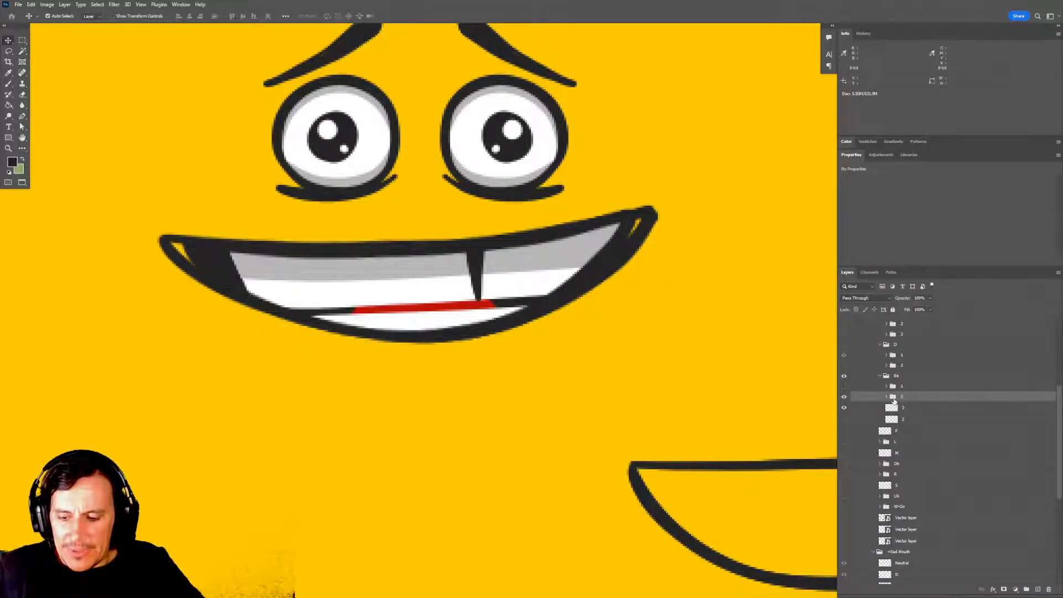
{"action": "key", "text": "ctrl+j"}
{"action": "key", "text": "ctrl+["}
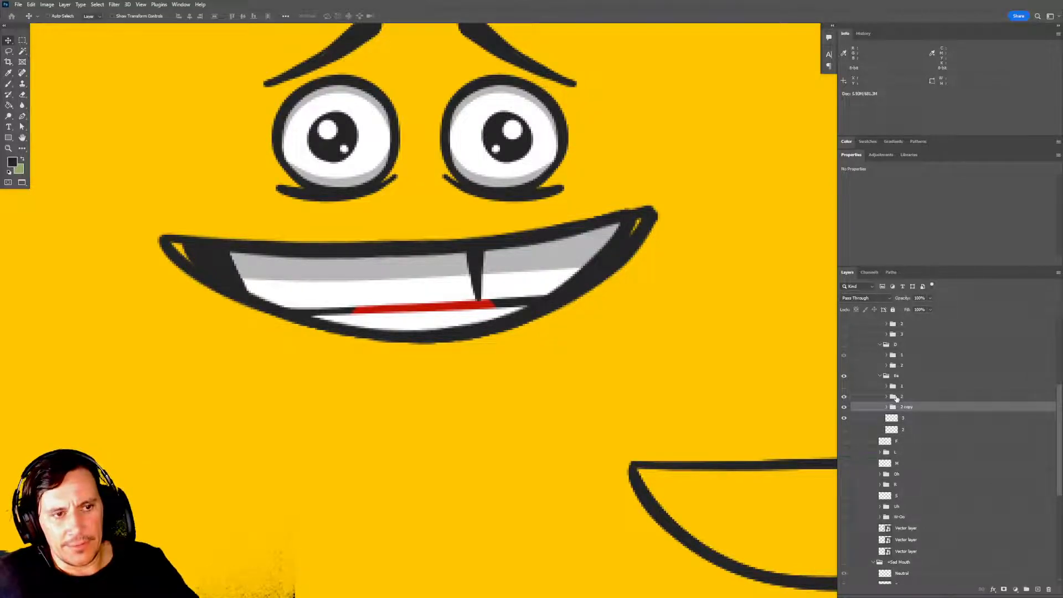
{"action": "double_click", "coordinate": [907, 408]}
{"action": "type", "text": "3"}
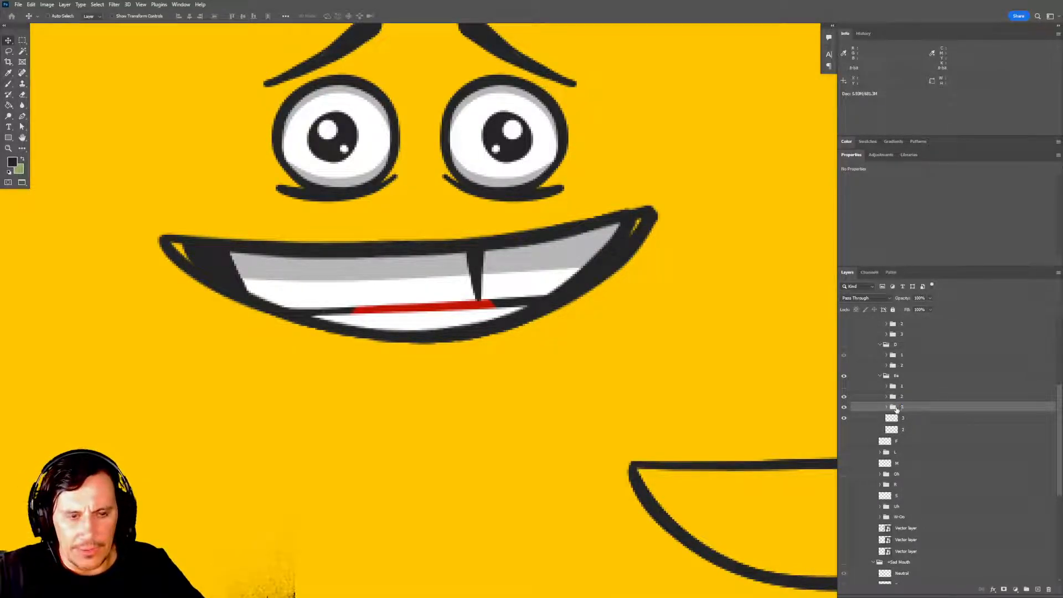
Move the outline layer 3 into subgroup 3 and delete the subgroup's old Base layer.
{"action": "left_click", "coordinate": [888, 409]}
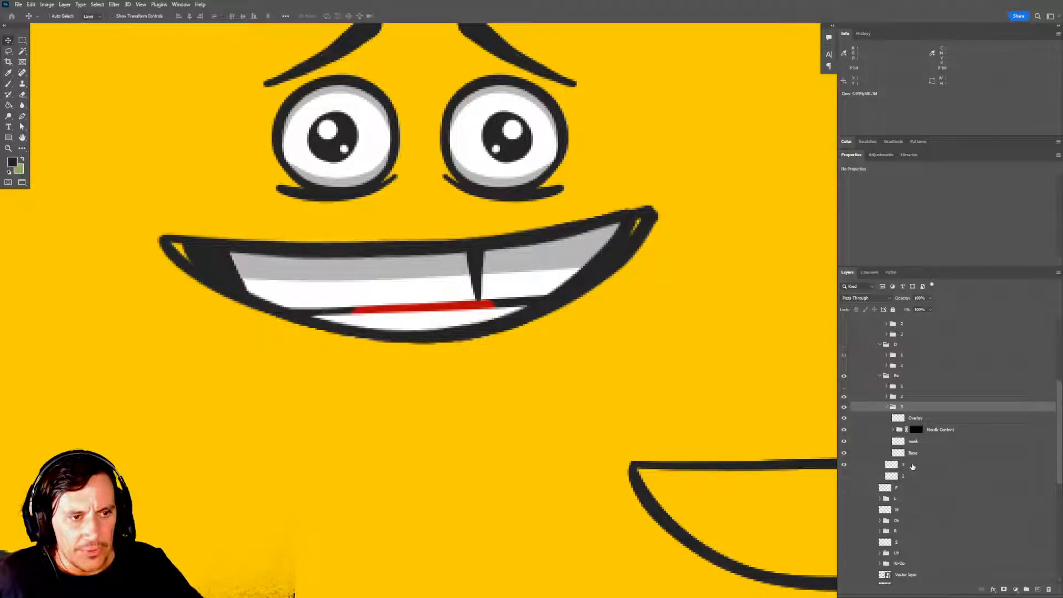
{"action": "left_click", "coordinate": [915, 455]}
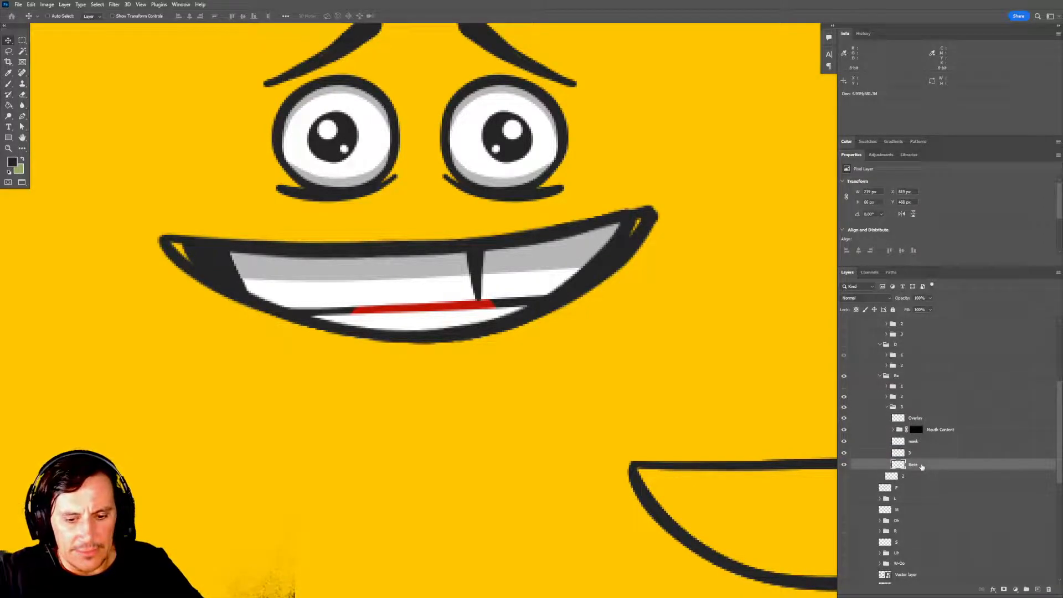
{"action": "key", "text": "Delete"}
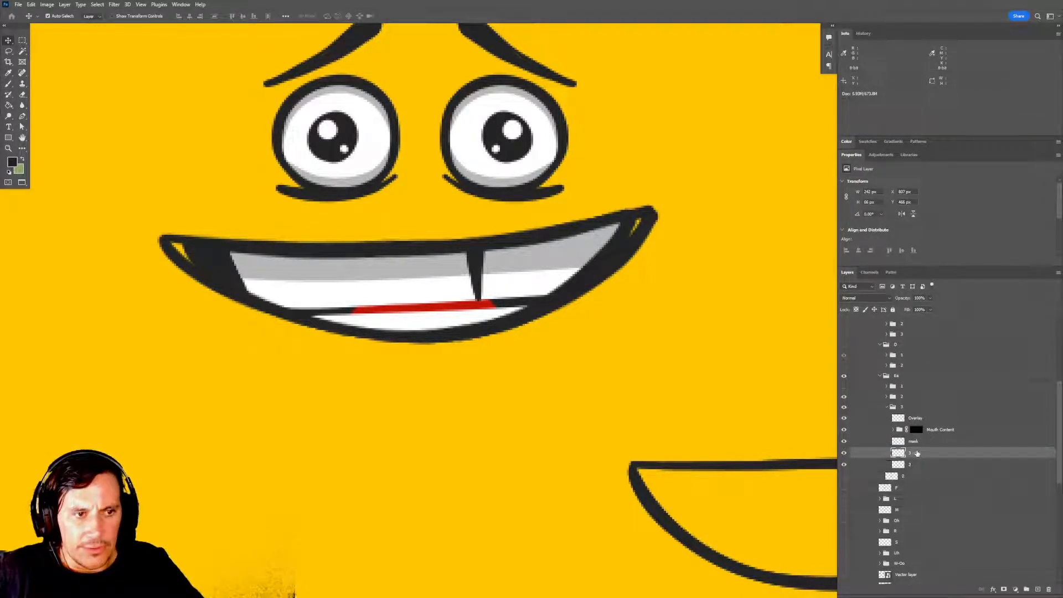
Replace the old Overlay of subgroup 3 with a copy of outline layer 3, placed on top and named Overlay.
{"action": "left_click_drag", "start_coordinate": [917, 453], "coordinate": [915, 419]}
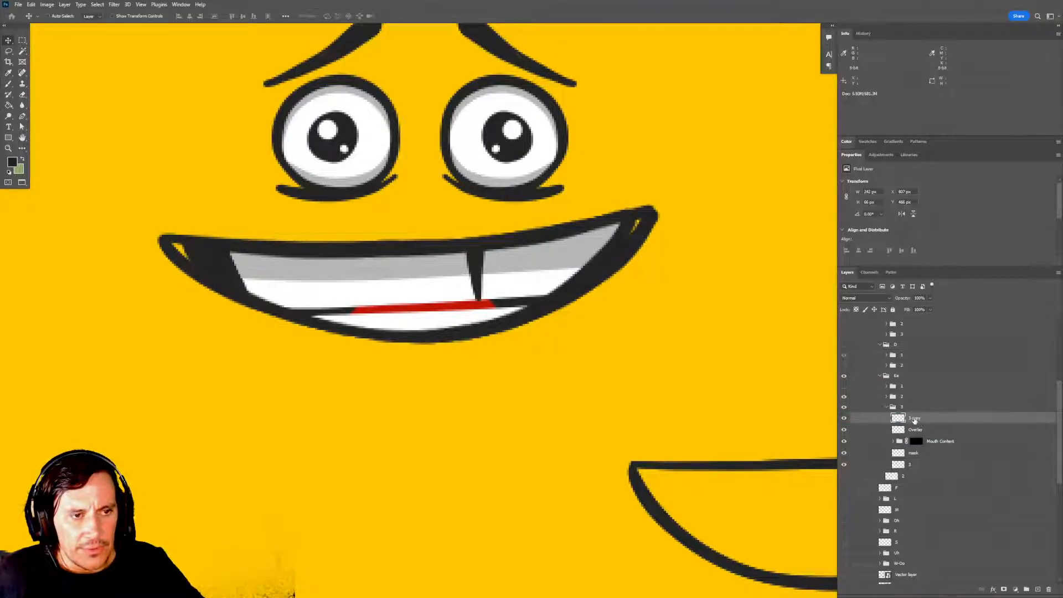
{"action": "double_click", "coordinate": [914, 418]}
{"action": "type", "text": "Overlay"}
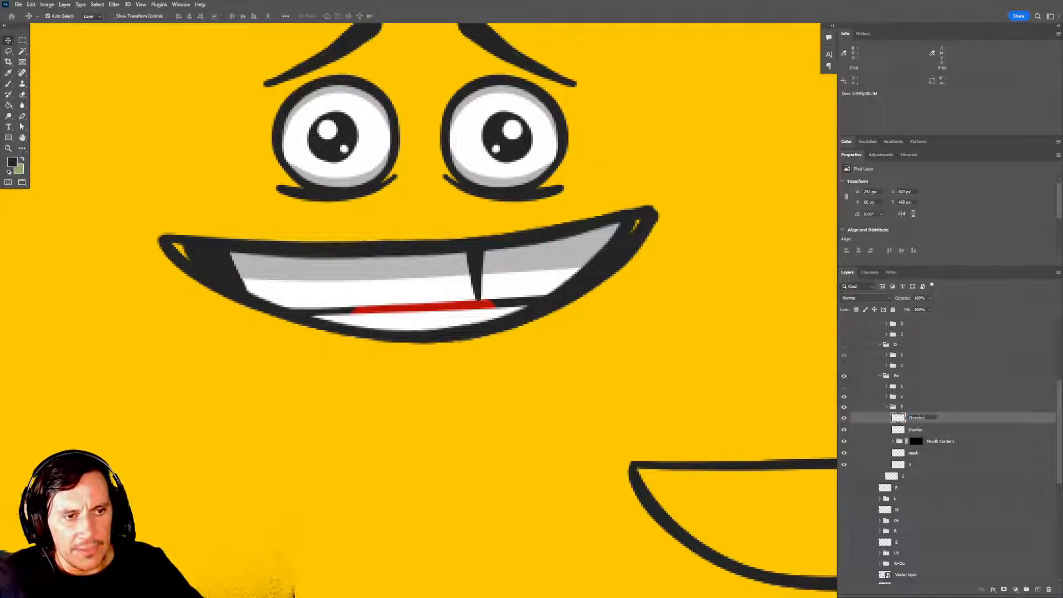
{"action": "key", "text": "Return"}
{"action": "left_click", "coordinate": [924, 432]}
{"action": "key", "text": "Delete"}
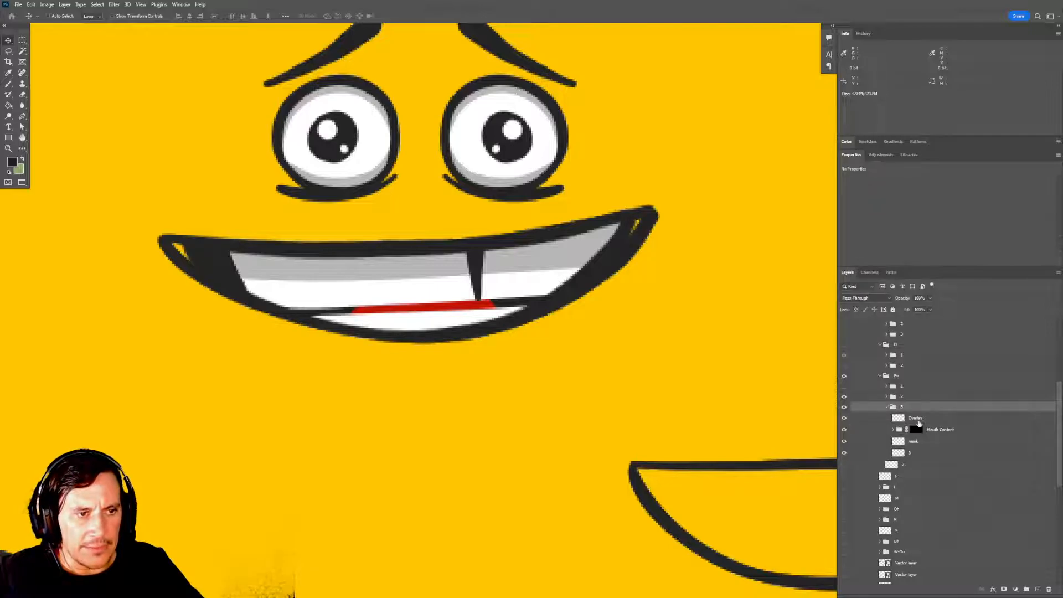
Hide subgroup 2 and the Overlay, Mouth Content and mask layers of subgroup 3, leaving only its outline layer shown.
{"action": "left_click", "coordinate": [919, 456]}
{"action": "left_click_drag", "start_coordinate": [546, 332], "coordinate": [592, 371]}
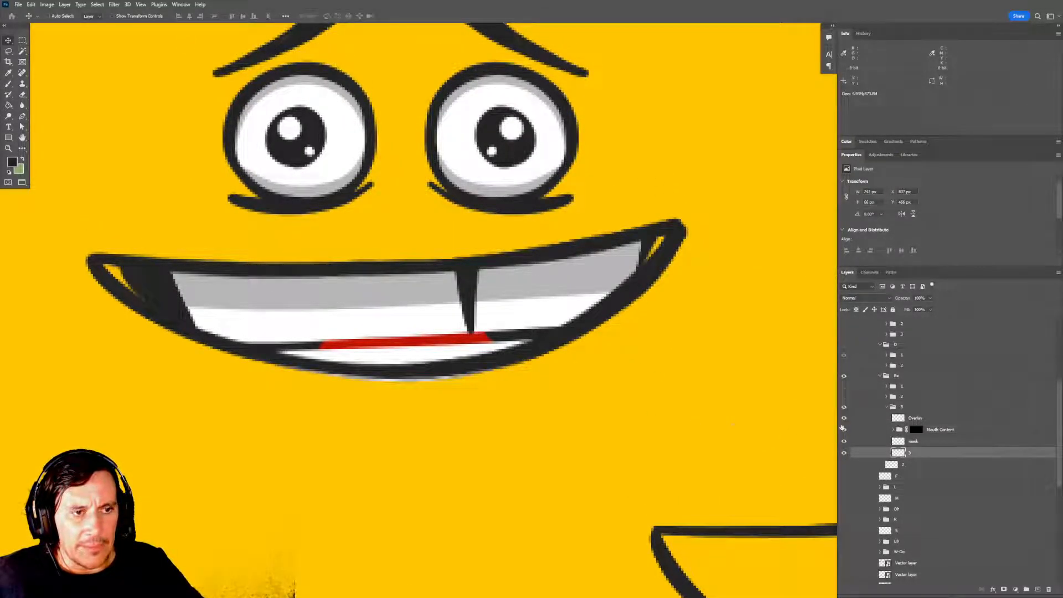
{"action": "left_click_drag", "start_coordinate": [697, 418], "coordinate": [710, 429]}
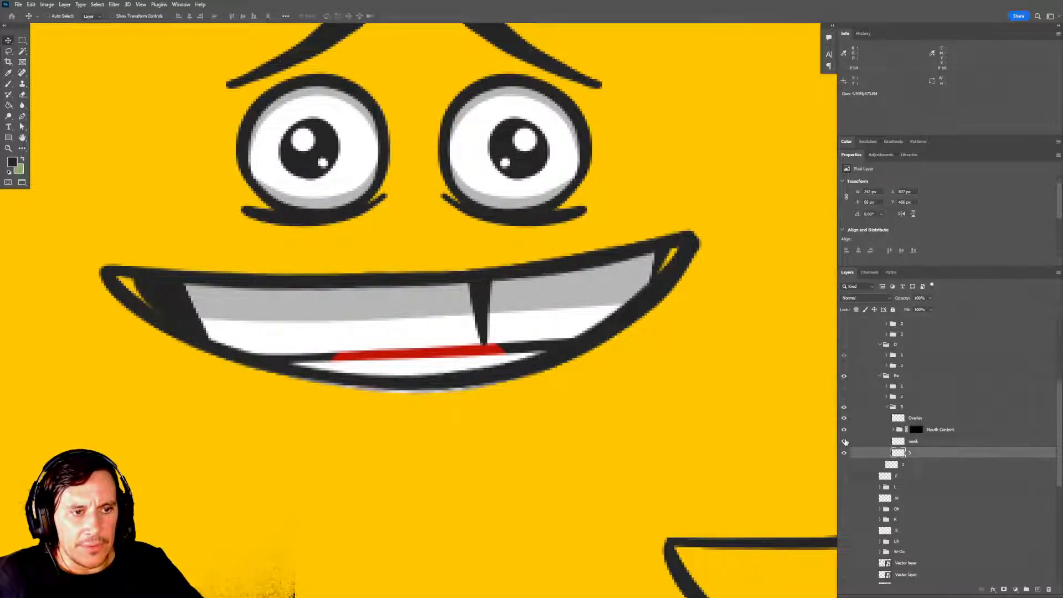
{"action": "left_click_drag", "start_coordinate": [844, 441], "coordinate": [843, 421]}
{"action": "left_click_drag", "start_coordinate": [676, 380], "coordinate": [683, 390]}
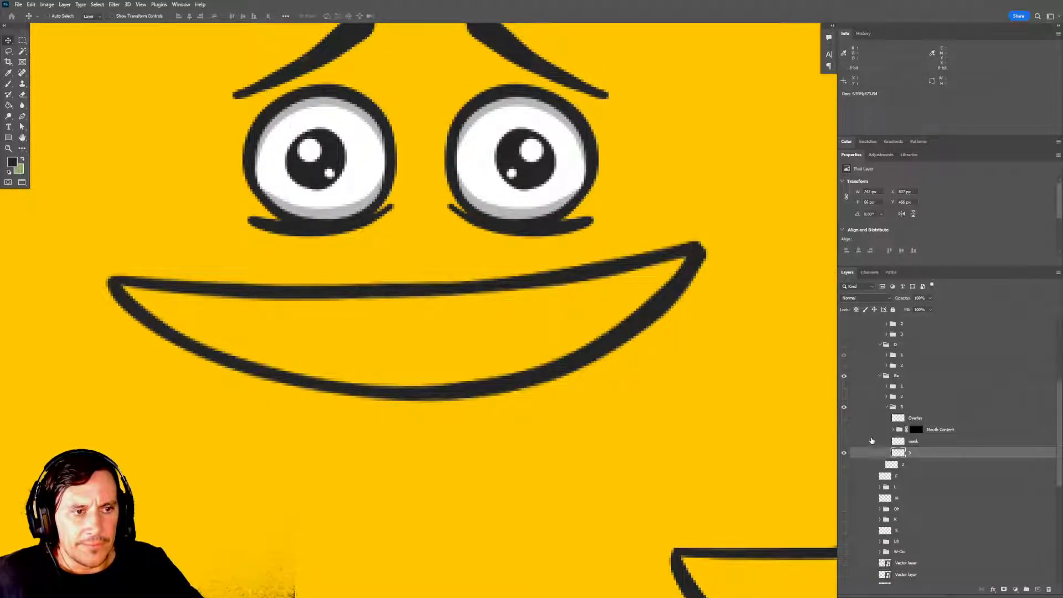
Lasso the mouth interior of subgroup 3, tracing along the middle of its black outline.
{"action": "key", "text": "l"}
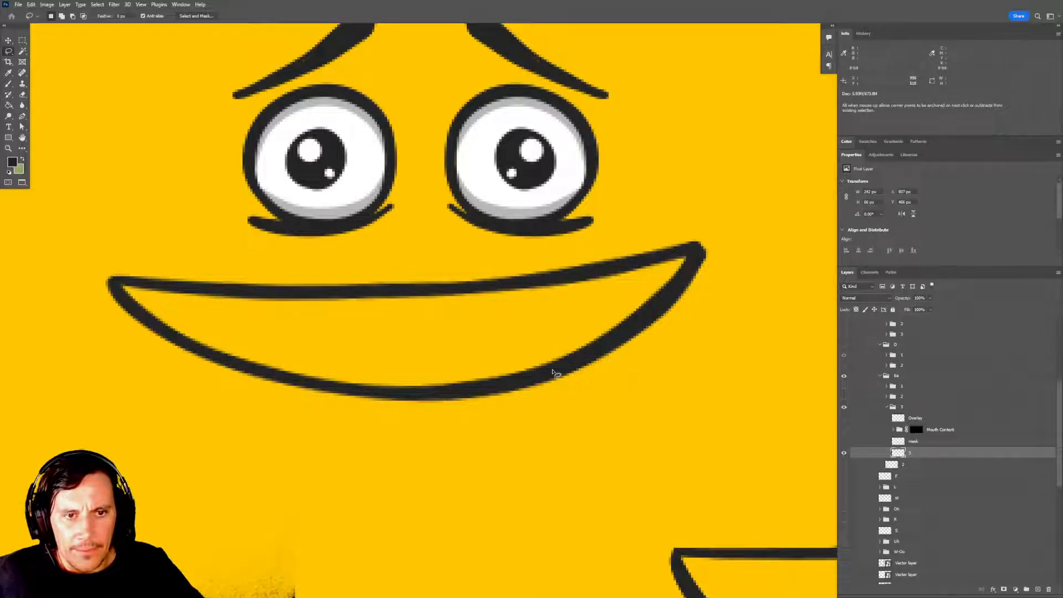
{"action": "mouse_move", "coordinate": [552, 369]}
{"action": "left_mouse_down"}
{"action": "mouse_move", "coordinate": [618, 350]}
{"action": "mouse_move", "coordinate": [672, 300]}
{"action": "mouse_move", "coordinate": [695, 256]}
{"action": "mouse_move", "coordinate": [434, 289]}
{"action": "mouse_move", "coordinate": [118, 284]}
{"action": "mouse_move", "coordinate": [182, 342]}
{"action": "mouse_move", "coordinate": [314, 386]}
{"action": "mouse_move", "coordinate": [435, 395]}
{"action": "mouse_move", "coordinate": [557, 372]}
{"action": "mouse_move", "coordinate": [583, 384]}
{"action": "left_mouse_up"}
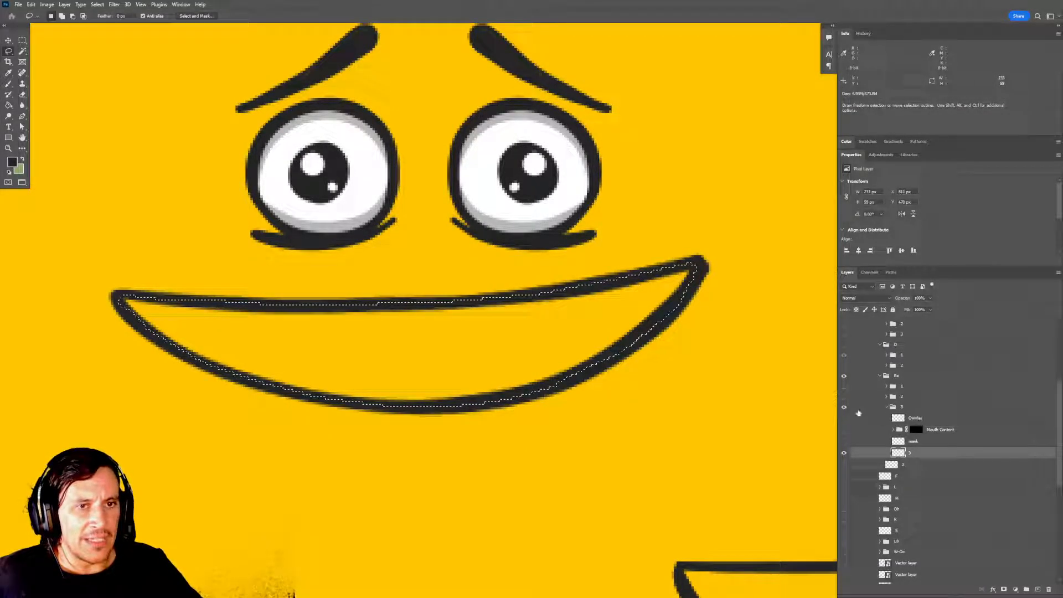
{"action": "left_click_drag", "start_coordinate": [708, 366], "coordinate": [708, 359]}
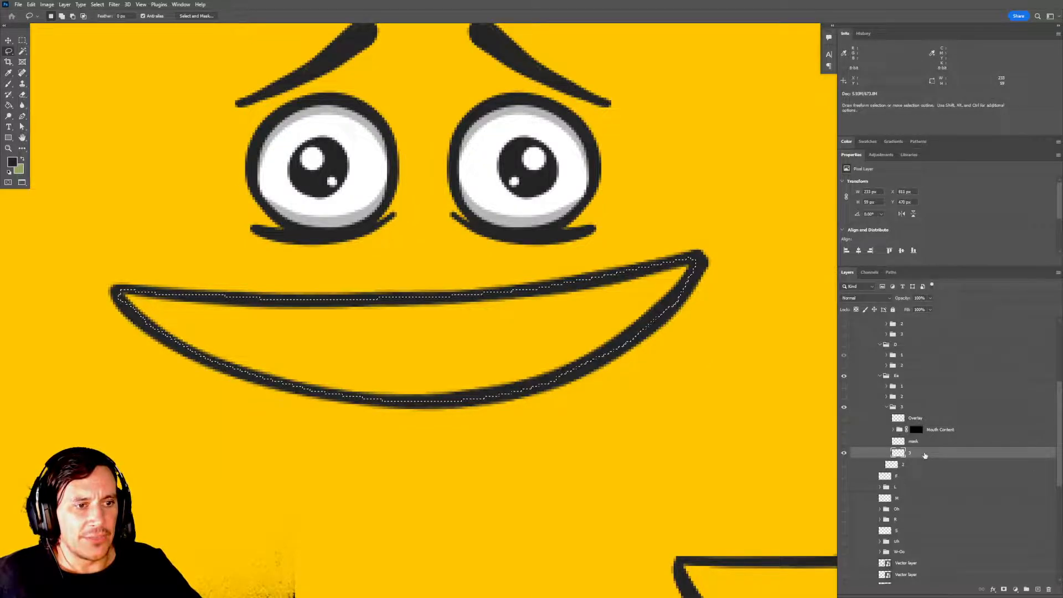
Fill the lassoed mouth interior on subgroup 3's outline layer with the dark foreground colour and clear the selection.
{"action": "key", "text": "alt+BackSpace"}
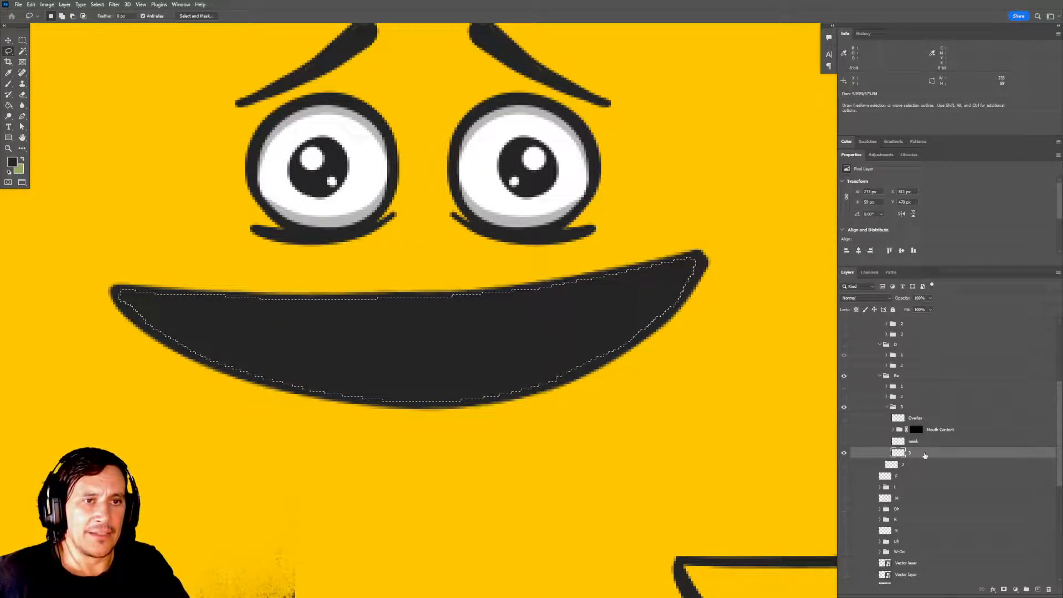
{"action": "key", "text": "ctrl+d"}
{"action": "key", "text": "m"}
{"action": "mouse_move", "coordinate": [657, 362]}
{"action": "left_mouse_down"}
{"action": "mouse_move", "coordinate": [658, 375]}
{"action": "mouse_move", "coordinate": [642, 337]}
{"action": "left_mouse_up"}
Rename subgroup 3's filled mouth layer to base and its top outline layer to overlay, both in lowercase.
{"action": "double_click", "coordinate": [910, 453]}
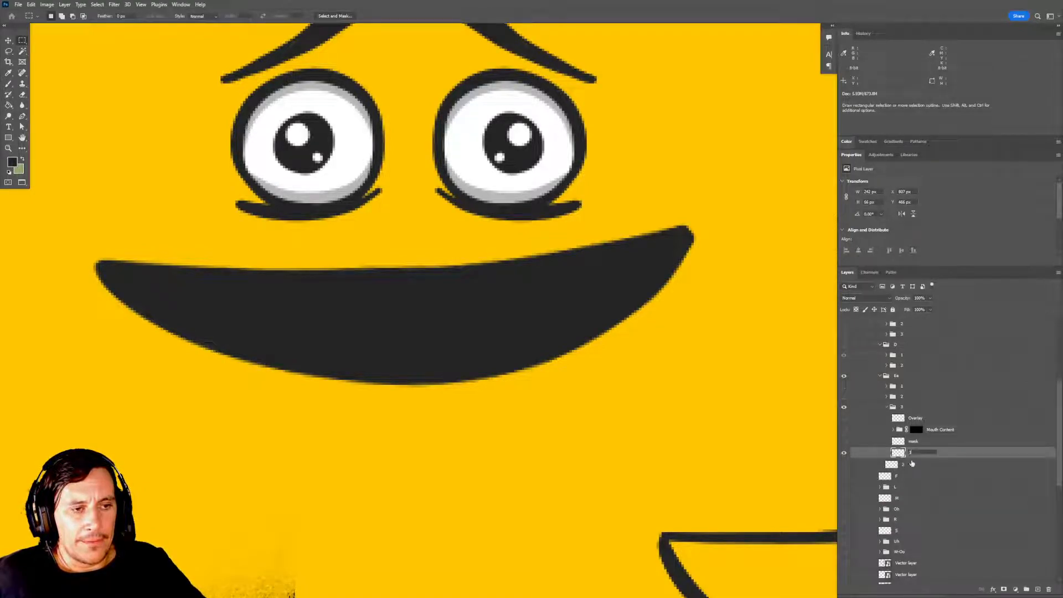
{"action": "type", "text": "Base"}
{"action": "key", "text": "Return"}
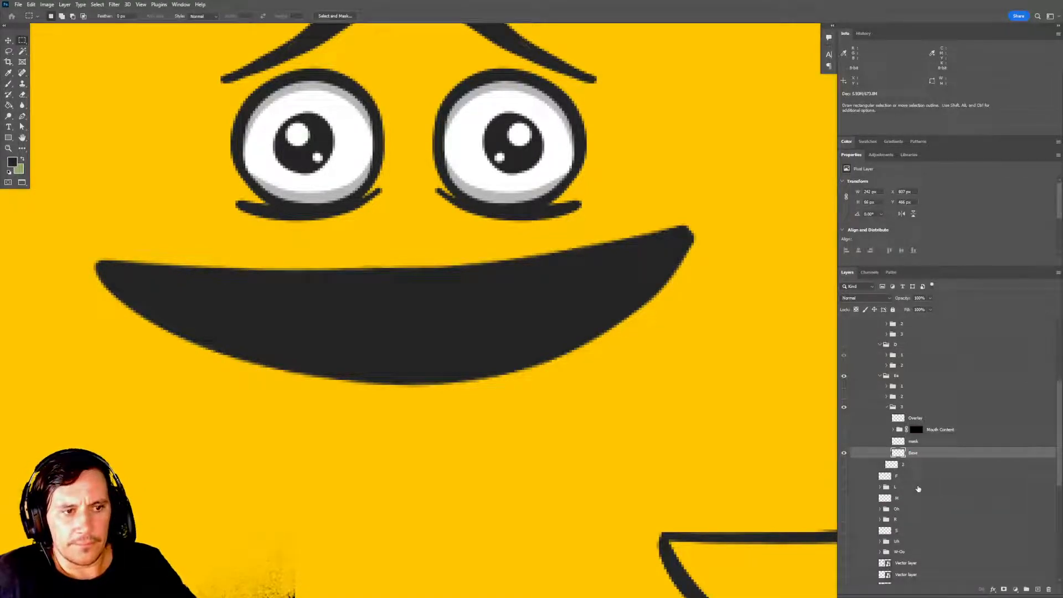
{"action": "double_click", "coordinate": [914, 454]}
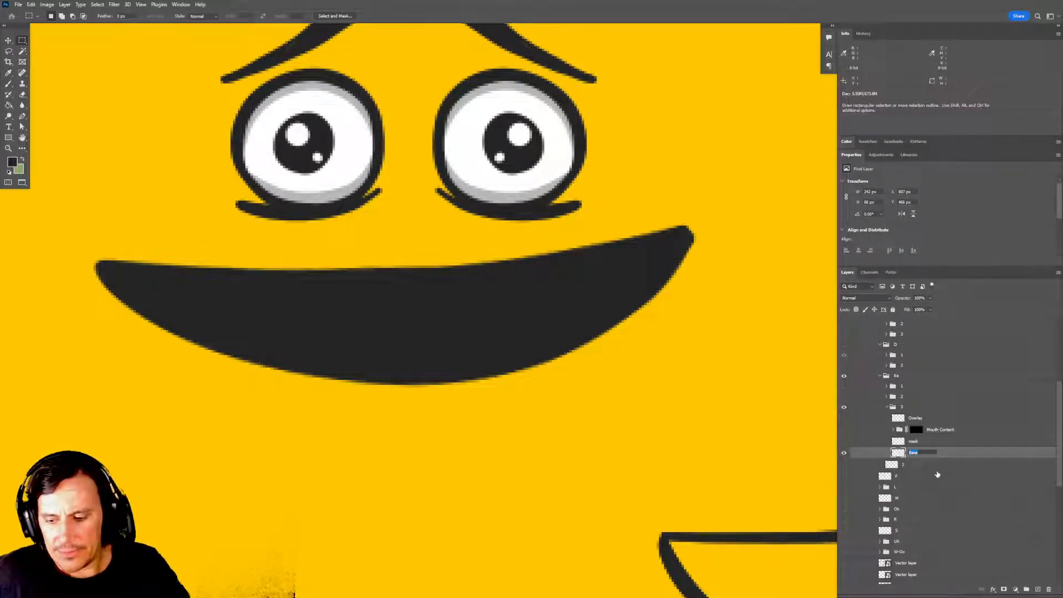
{"action": "key", "text": "Return"}
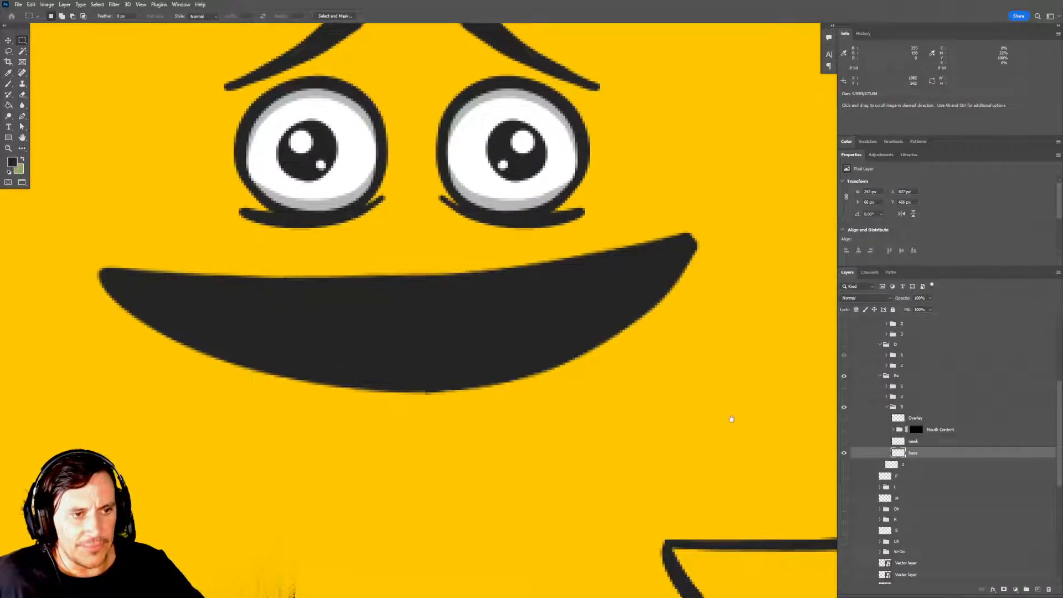
{"action": "double_click", "coordinate": [915, 418]}
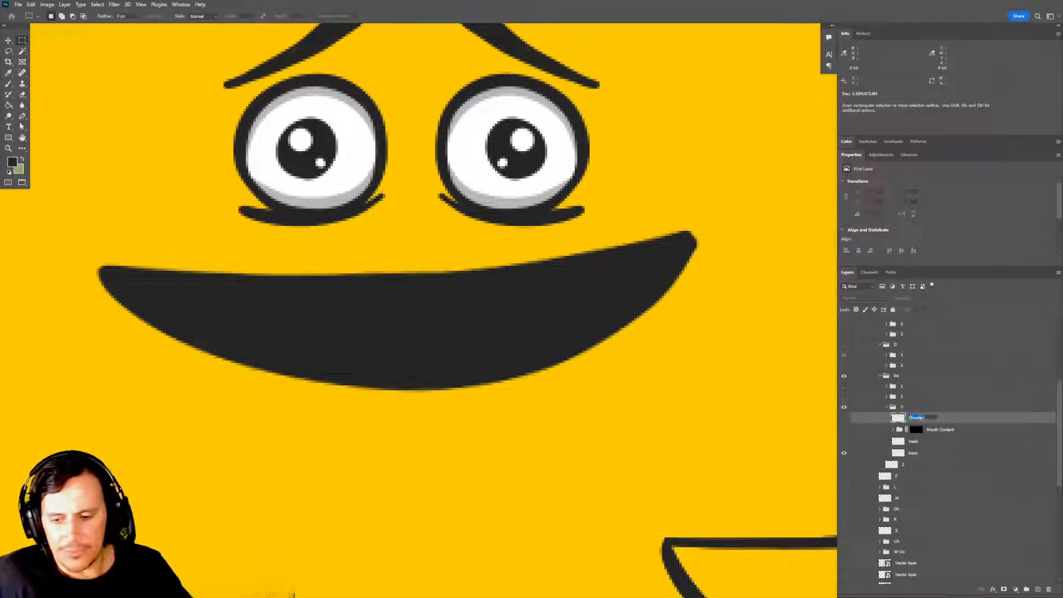
{"action": "type", "text": "over"}
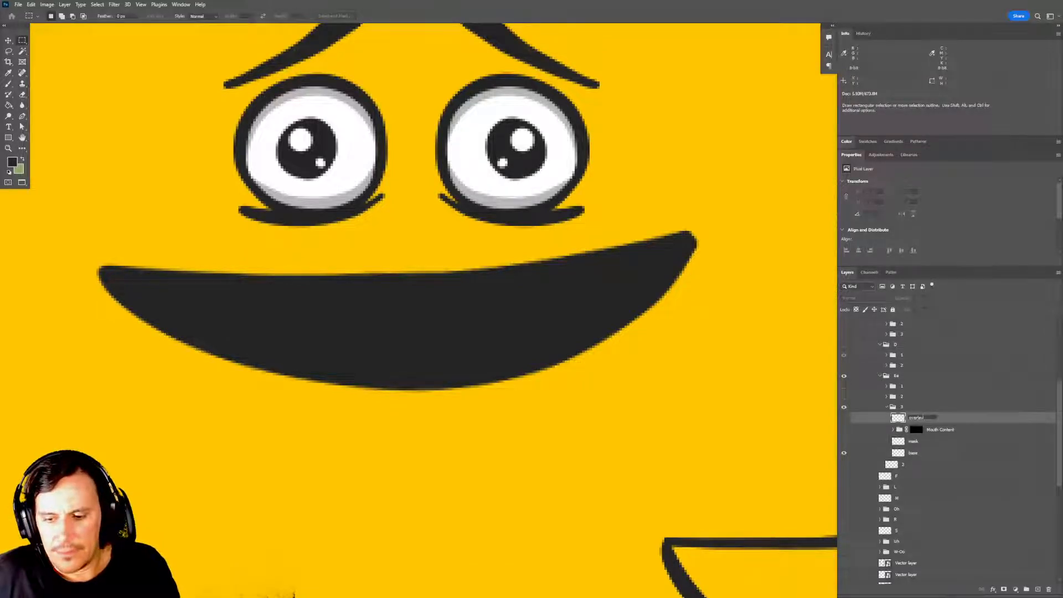
{"action": "key", "text": "Return"}
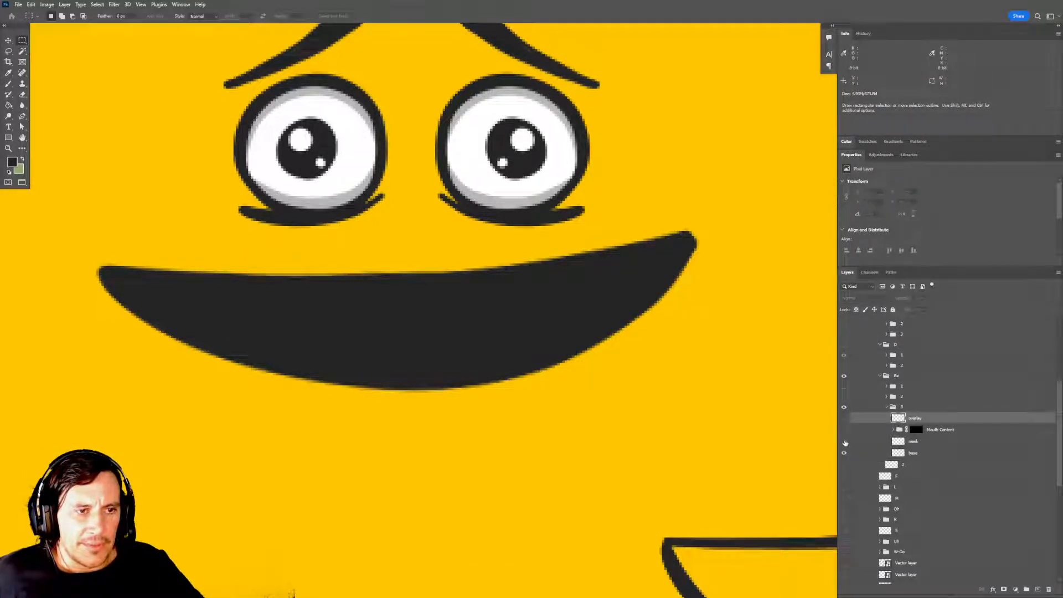
Replace the old mask layer of subgroup 3 with a copy of the base layer named mask.
{"action": "left_click", "coordinate": [918, 443]}
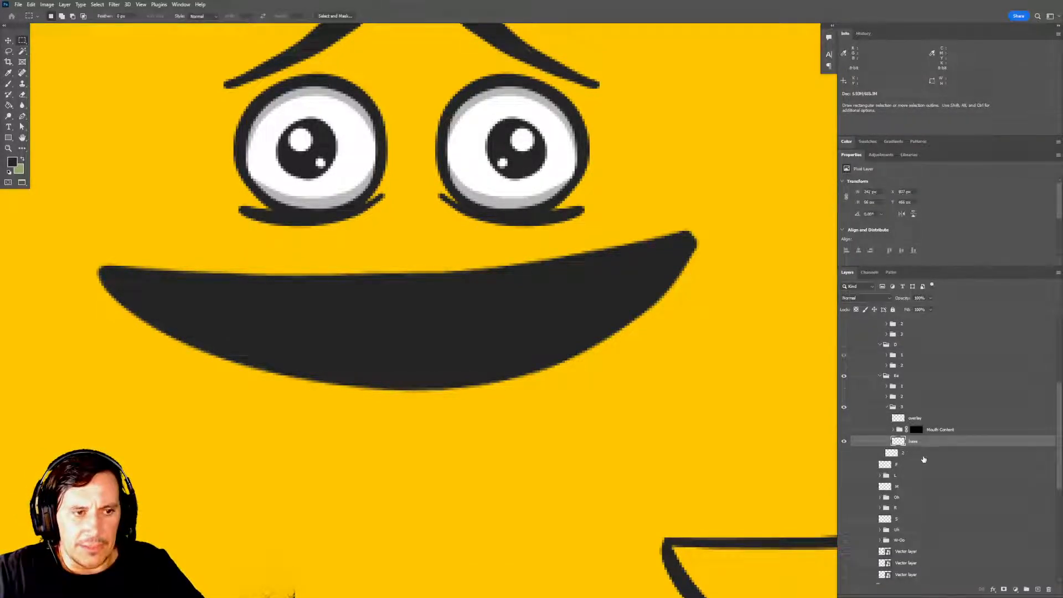
{"action": "key", "text": "Delete"}
{"action": "key", "text": "ctrl+z"}
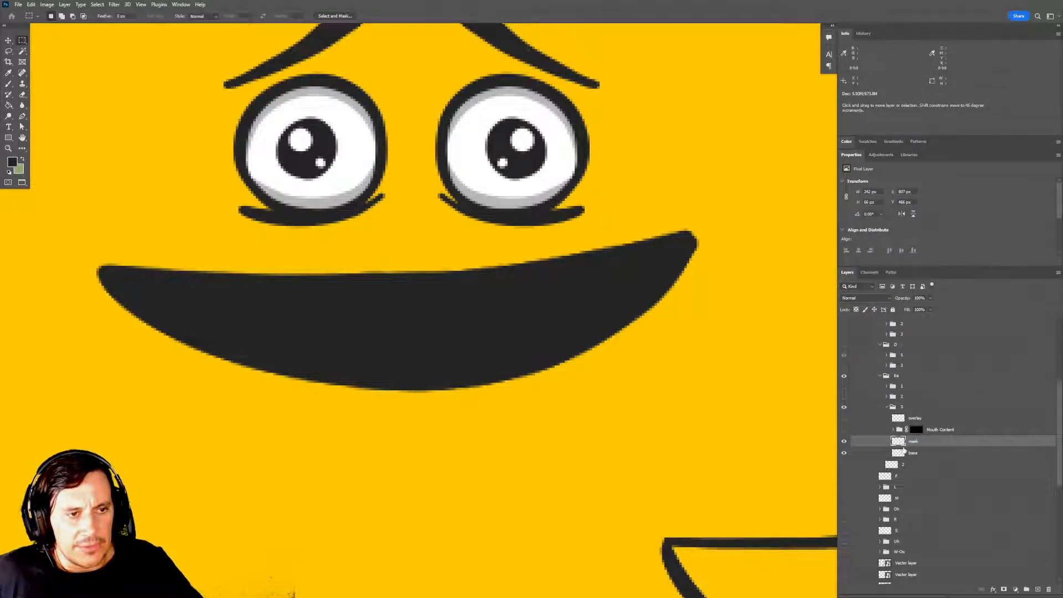
Load the mask layer's shape as a selection, contract it by 1 pixel, and trim the mask layer to it.
{"action": "left_click", "coordinate": [898, 442], "text": "ctrl"}
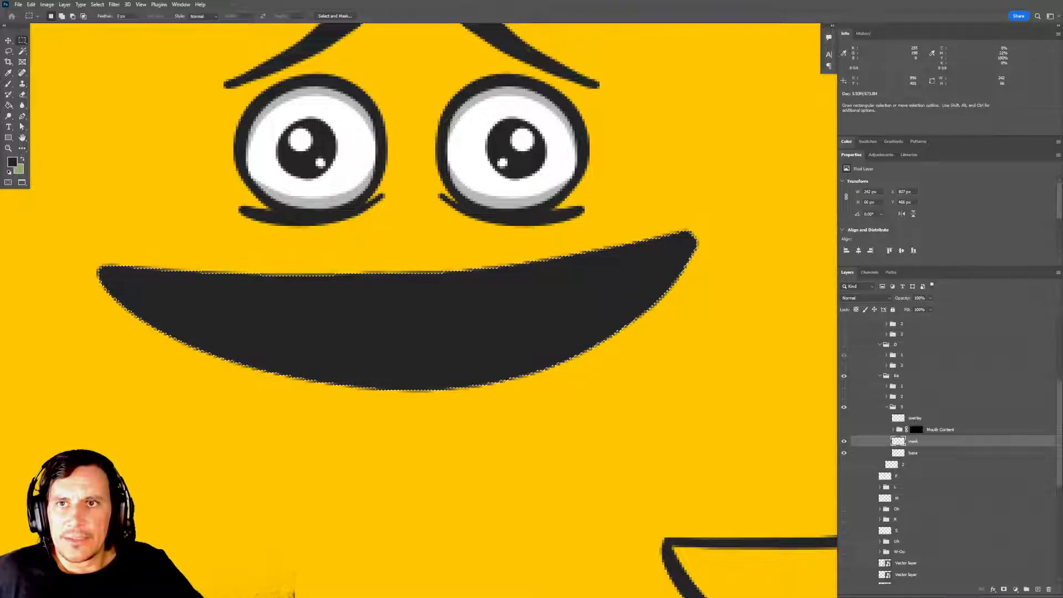
{"action": "left_click", "coordinate": [97, 4]}
{"action": "mouse_move", "coordinate": [111, 129]}
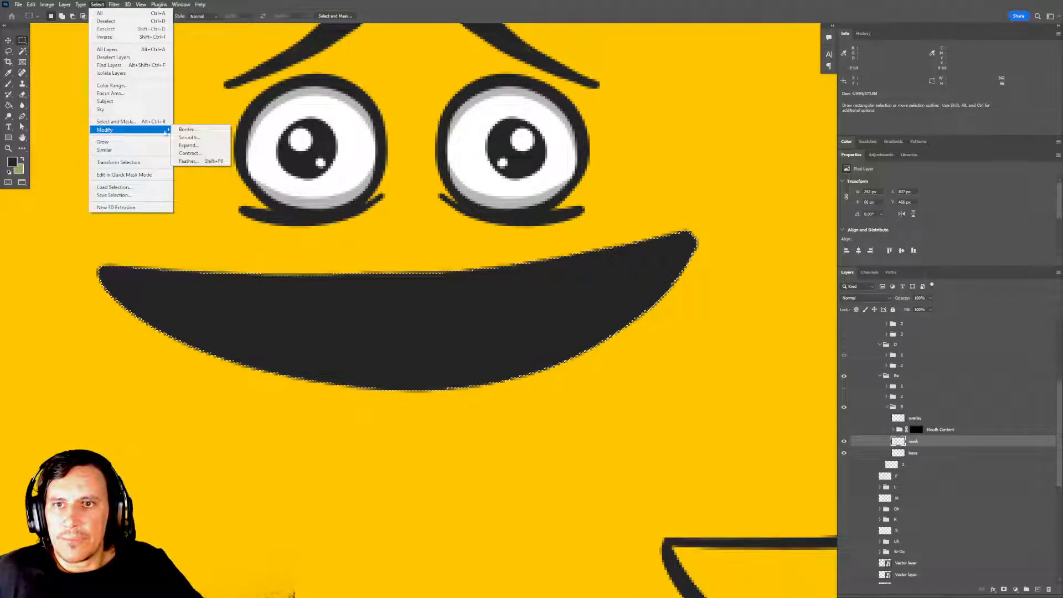
{"action": "left_click", "coordinate": [197, 153]}
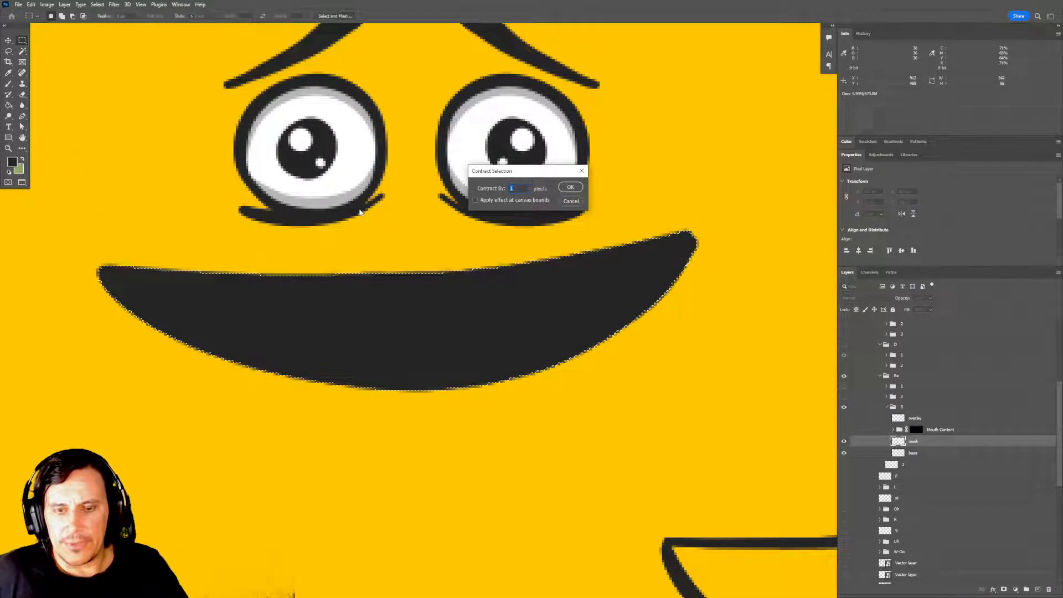
{"action": "key", "text": "Return"}
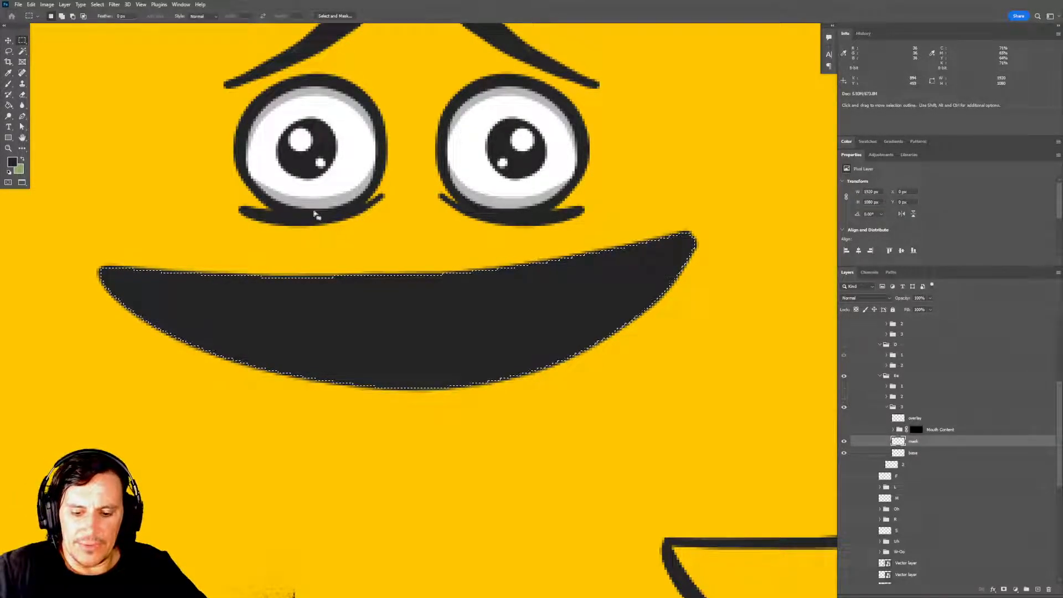
{"action": "key", "text": "alt+BackSpace"}
{"action": "key", "text": "ctrl+d"}
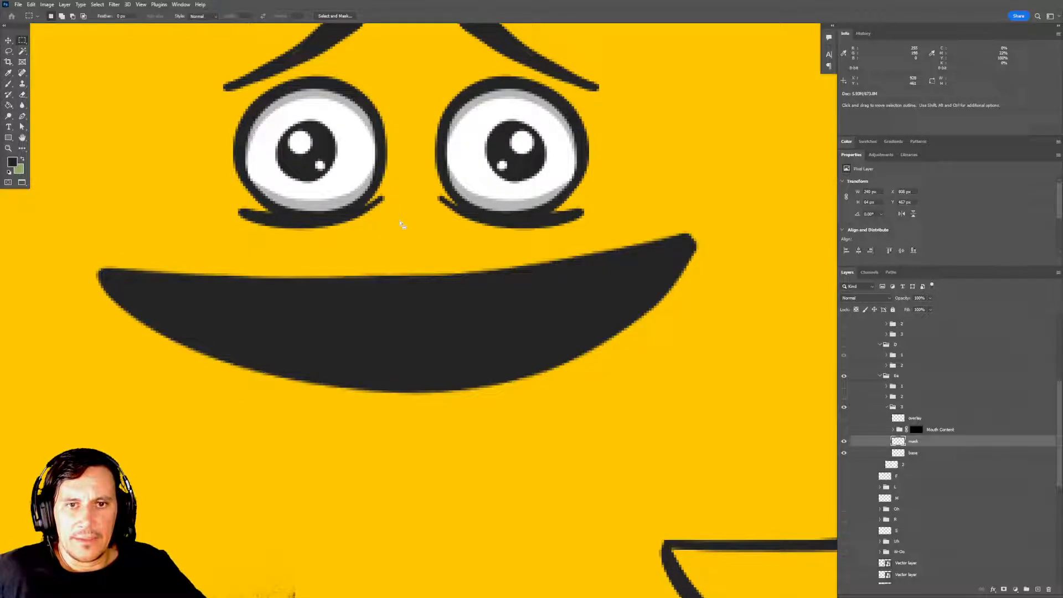
Replace the layer mask on subgroup 3's Mouth Content group with one made from the mask layer's shape.
{"action": "left_click_drag", "start_coordinate": [916, 430], "coordinate": [1048, 589]}
{"action": "key", "text": "Return"}
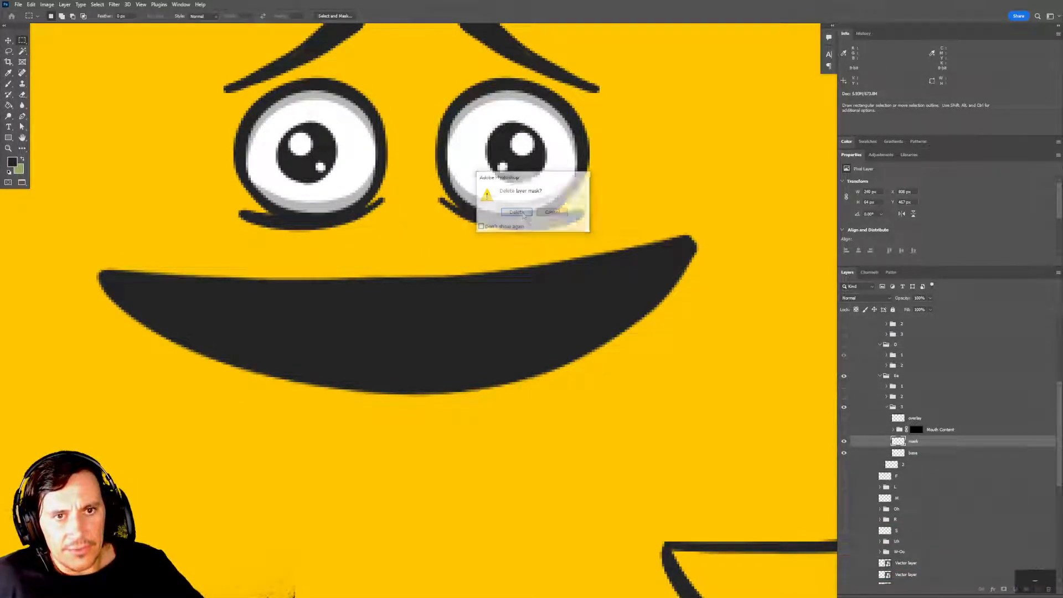
{"action": "left_click", "coordinate": [899, 443], "text": "ctrl"}
{"action": "left_click", "coordinate": [911, 430]}
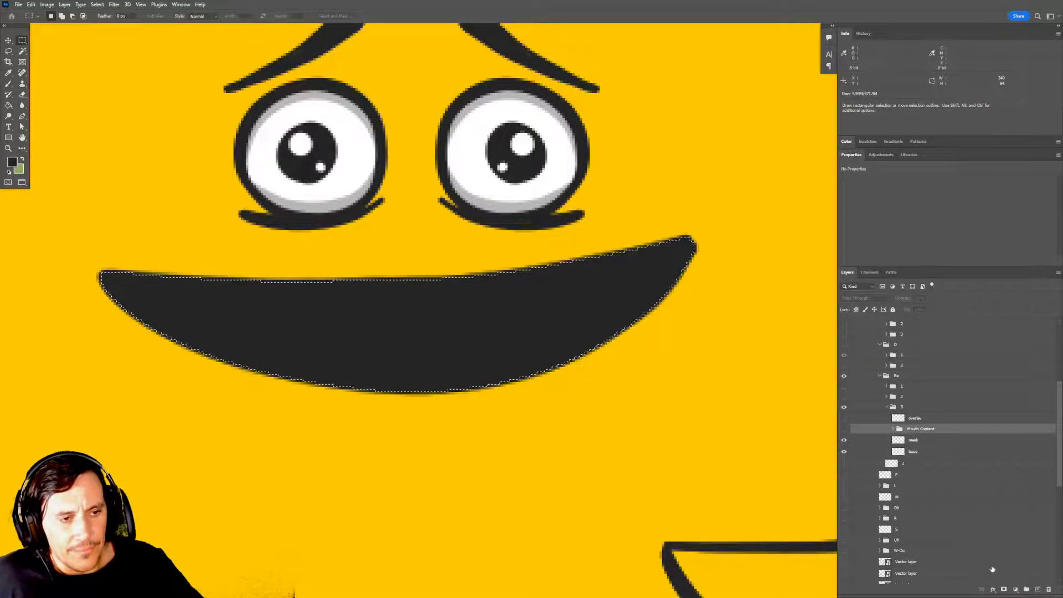
{"action": "left_click", "coordinate": [1003, 589]}
Show the overlay layer and Mouth Content group of subgroup 3, and turn on subgroup 2 for comparison.
{"action": "left_click", "coordinate": [843, 418]}
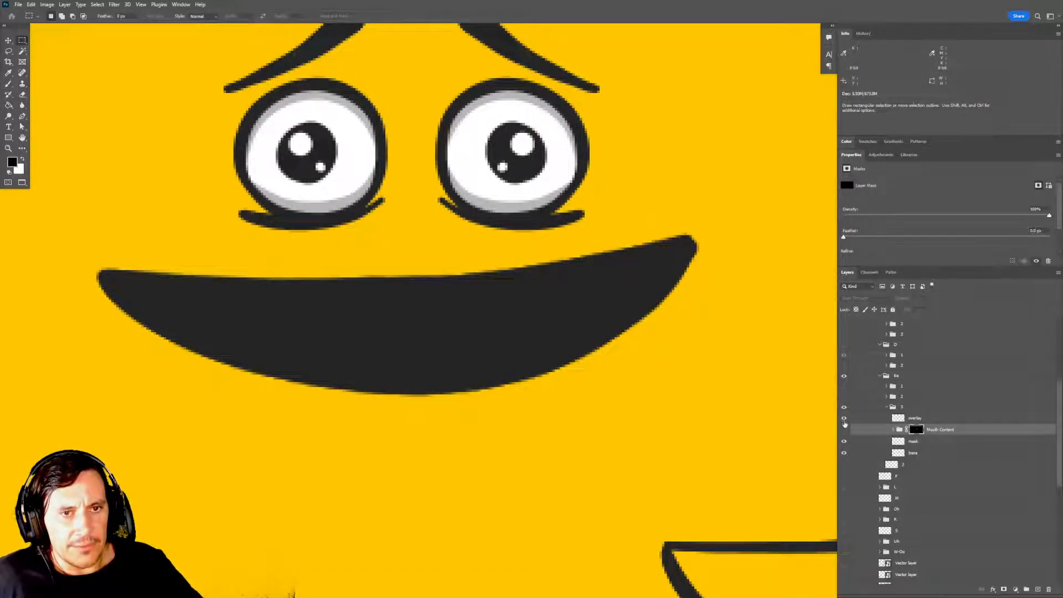
{"action": "left_click", "coordinate": [843, 431]}
{"action": "left_click", "coordinate": [940, 432]}
{"action": "left_click_drag", "start_coordinate": [727, 395], "coordinate": [696, 401]}
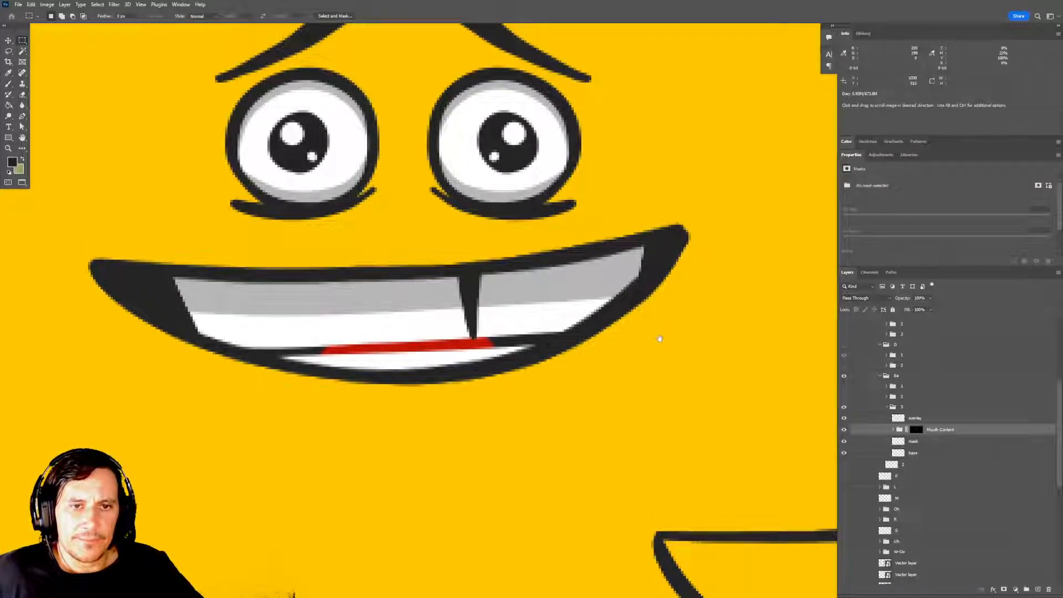
{"action": "left_click_drag", "start_coordinate": [657, 334], "coordinate": [664, 351]}
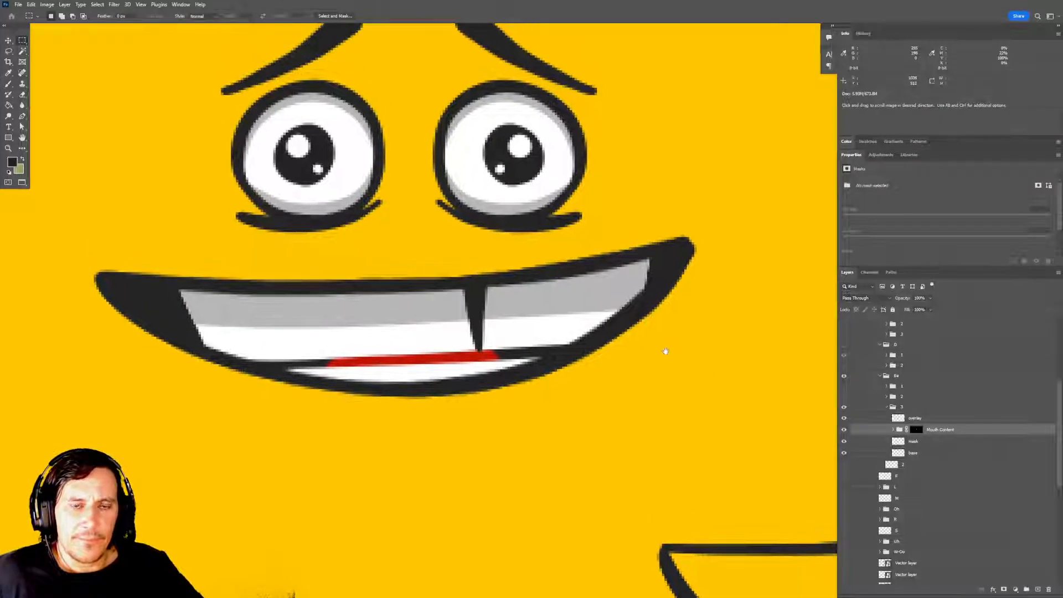
{"action": "left_click", "coordinate": [842, 397]}
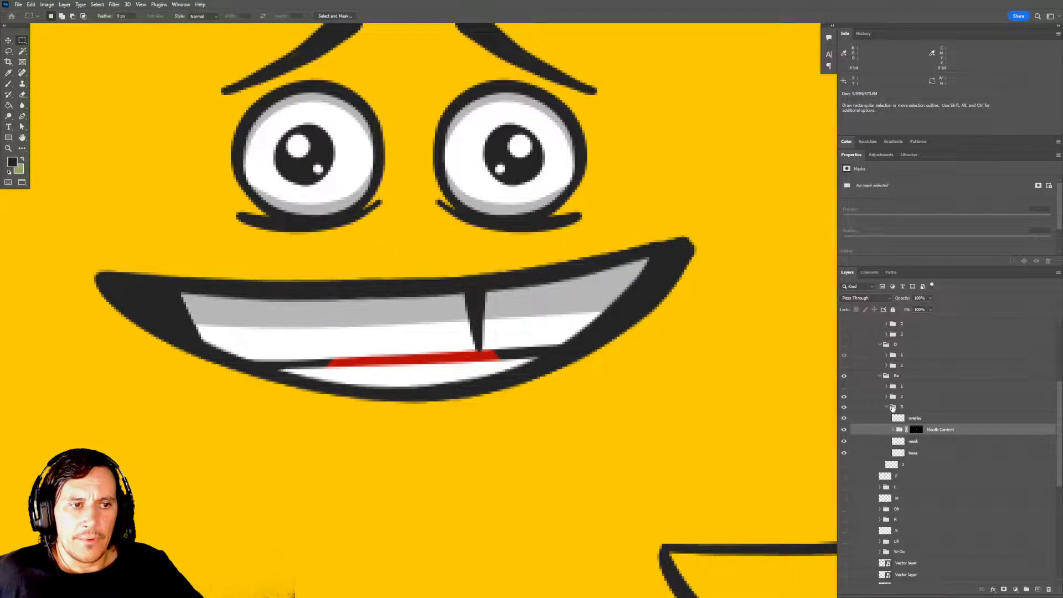
Select the bottom teeth in subgroup 3's Mouth Content, undo their trial move, and hide subgroup 2.
{"action": "left_click", "coordinate": [893, 408]}
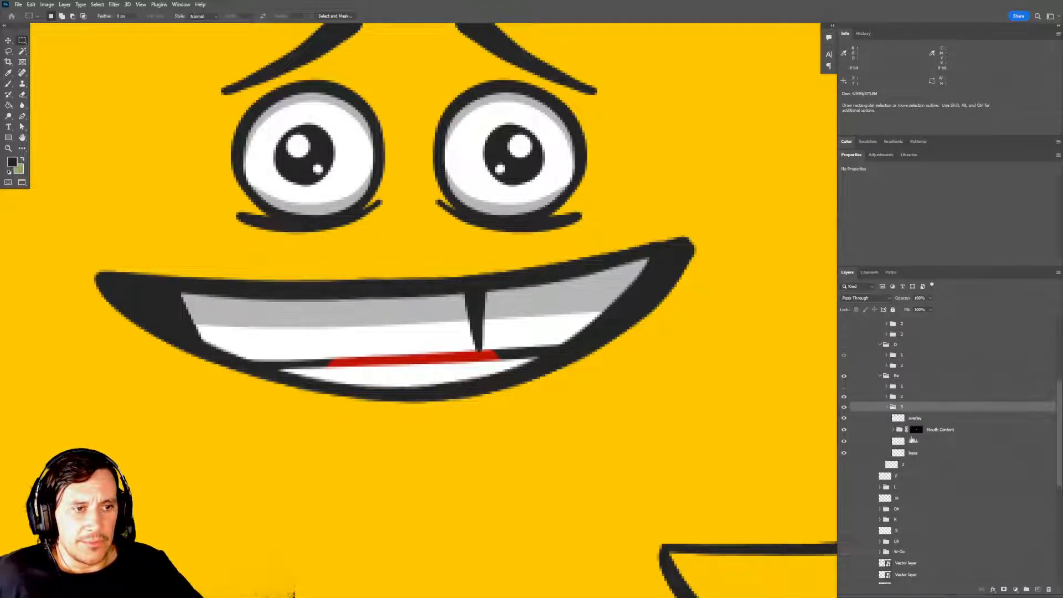
{"action": "left_click", "coordinate": [893, 430]}
{"action": "left_click", "coordinate": [939, 477]}
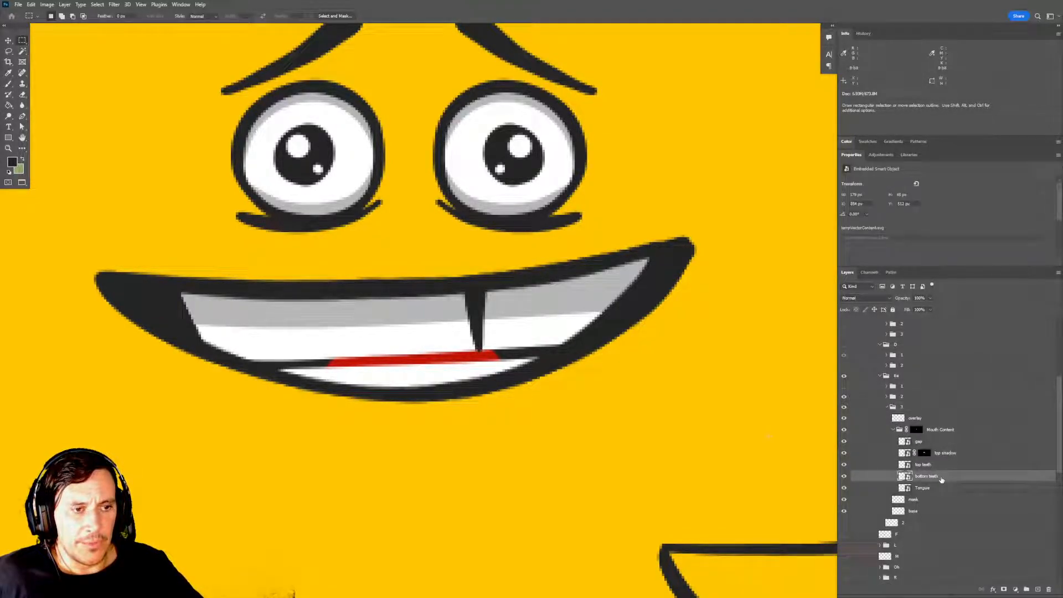
{"action": "key", "text": "v"}
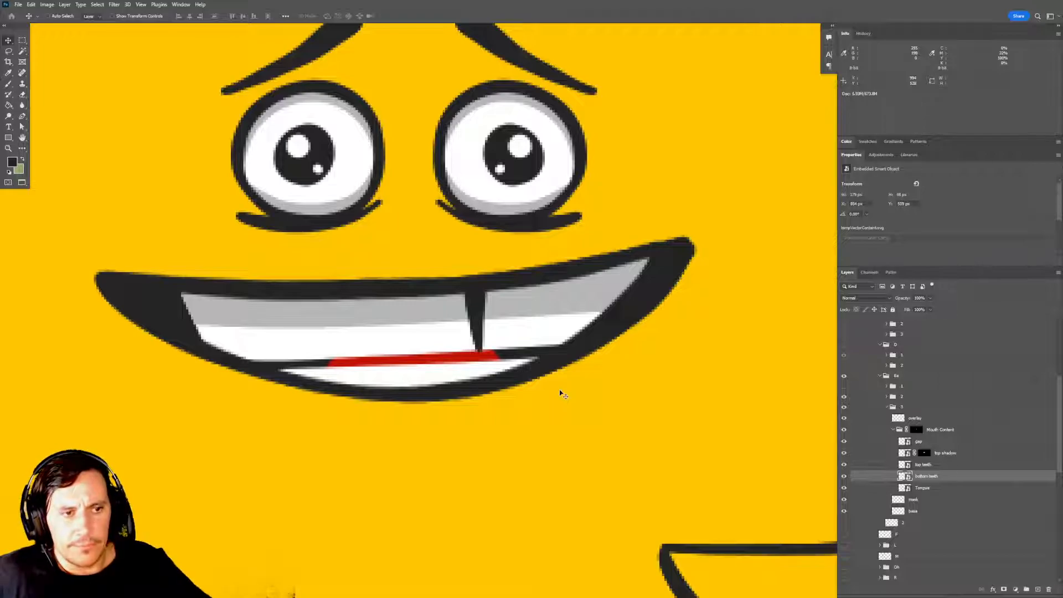
{"action": "left_click_drag", "start_coordinate": [510, 431], "coordinate": [660, 450]}
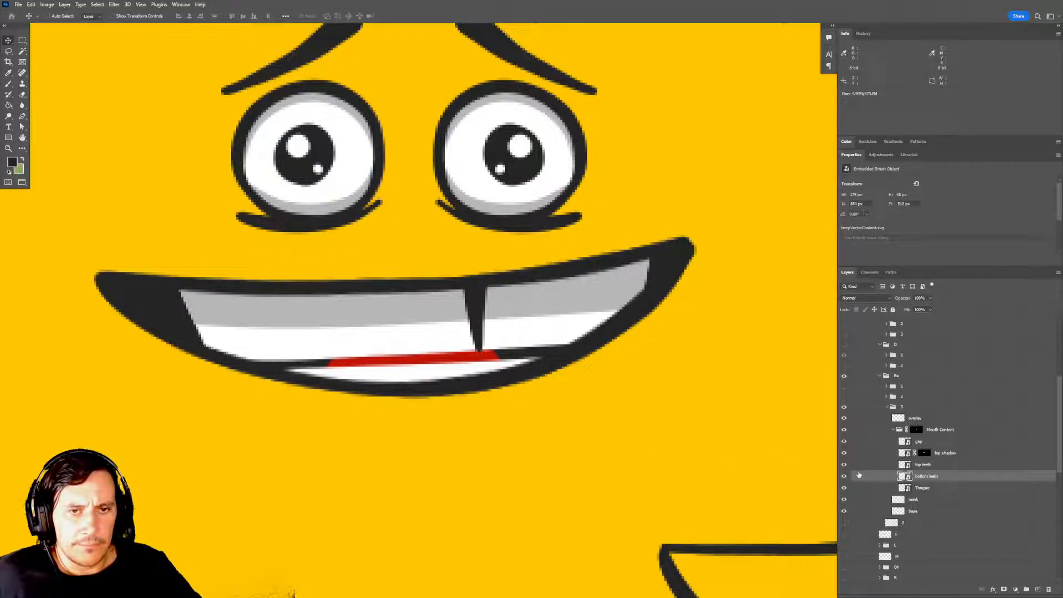
{"action": "key", "text": "ctrl+z"}
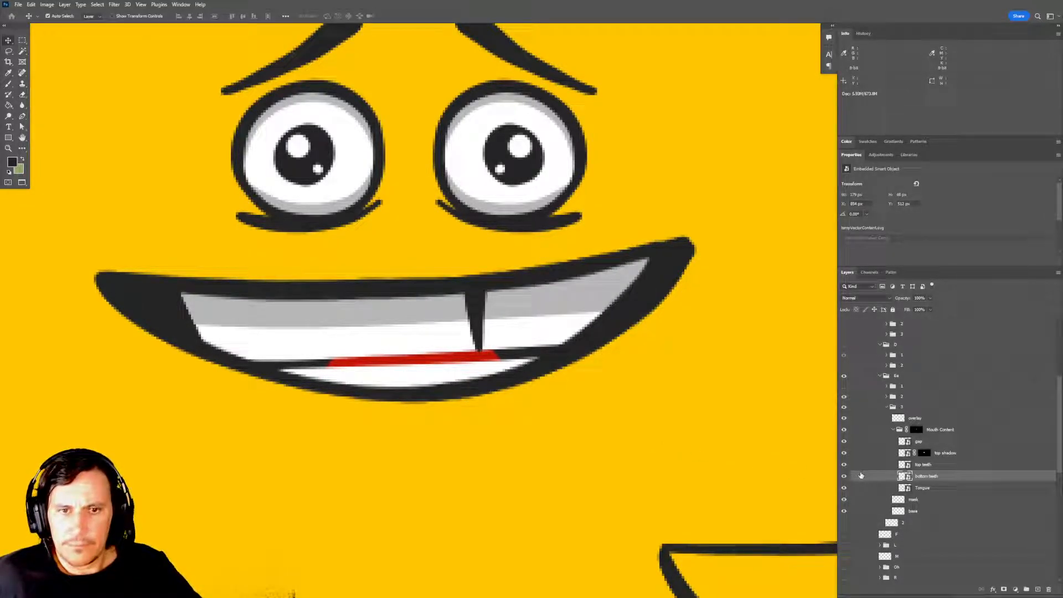
{"action": "left_click", "coordinate": [843, 397]}
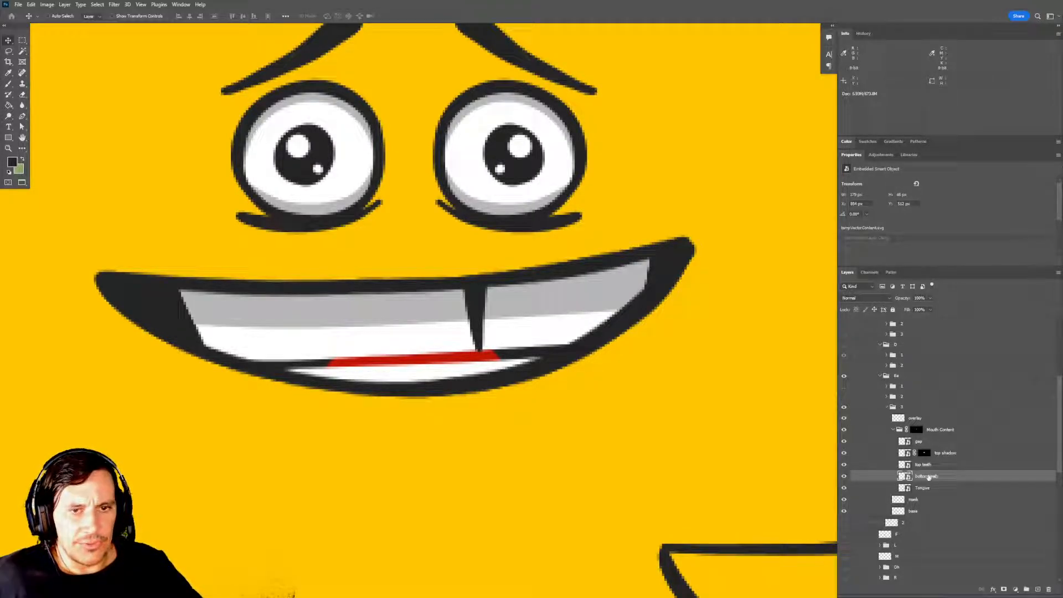
Nudge subgroup 3's bottom teeth up until only a thin gap remains below the top teeth, and hide the Tongue layer.
{"action": "key", "text": "Up"}
{"action": "key", "text": "Up"}
{"action": "key", "text": "Up"}
{"action": "key", "text": "Up"}
{"action": "key", "text": "Up"}
{"action": "key", "text": "Up"}
{"action": "key", "text": "Up"}
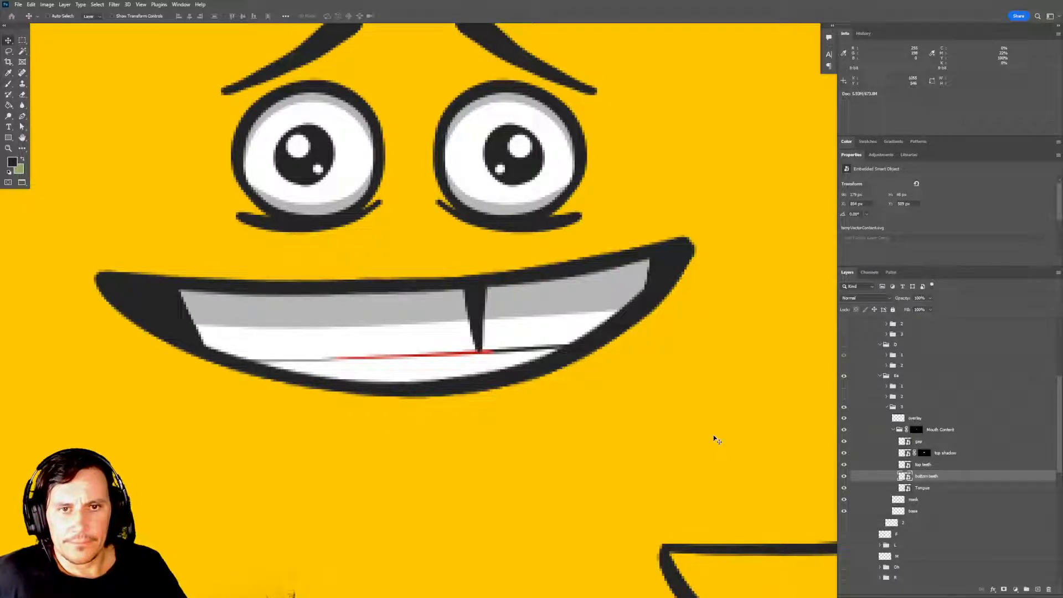
{"action": "left_click", "coordinate": [843, 488]}
{"action": "scroll", "coordinate": [835, 477], "scroll_direction": "up", "scroll_amount": 1}
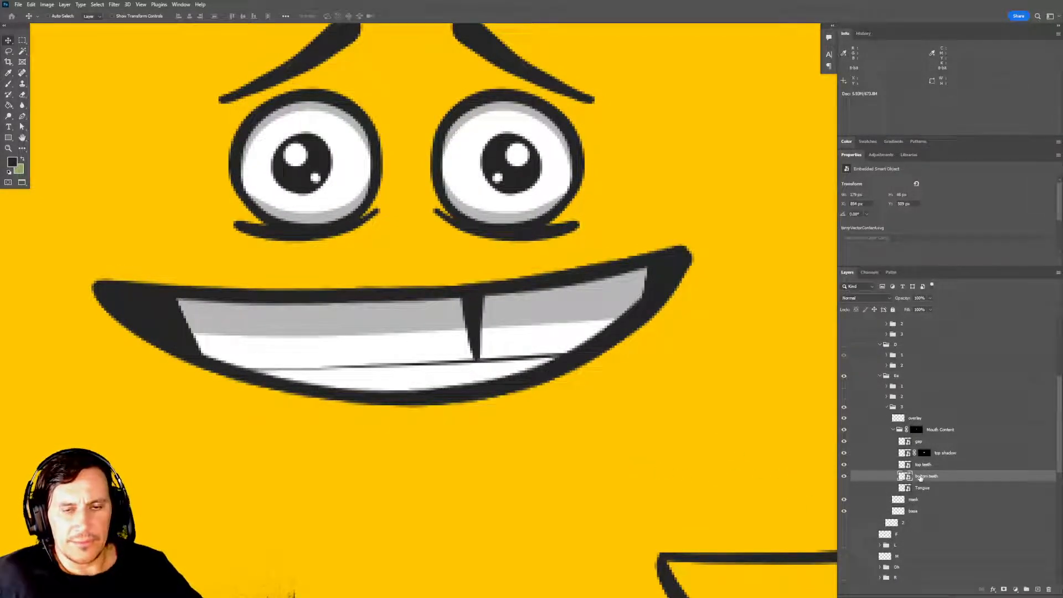
{"action": "key", "text": "Down"}
{"action": "key", "text": "Down"}
{"action": "key", "text": "Up"}
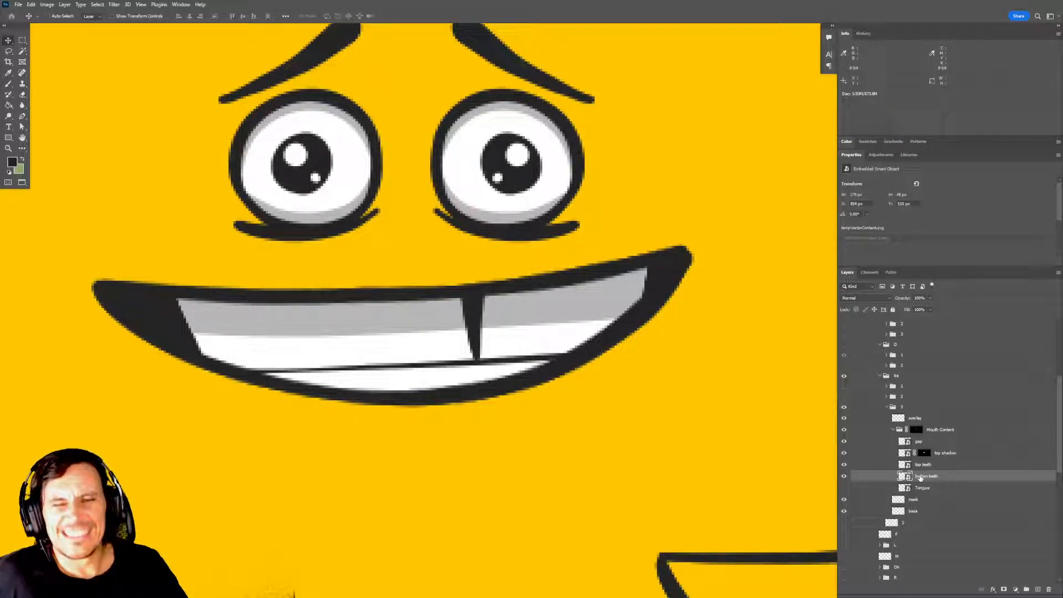
Check the closed-teeth Ee mouth against the whole canvas and collapse subgroup 3's Mouth Content group.
{"action": "key", "text": "ctrl+minus"}
{"action": "key", "text": "ctrl+minus"}
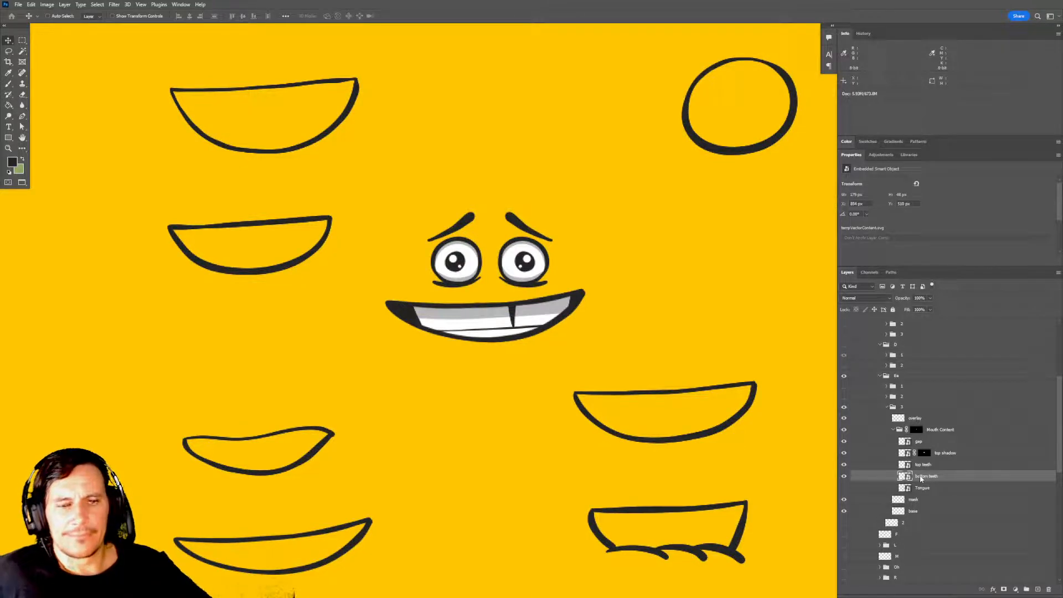
{"action": "left_click_drag", "start_coordinate": [695, 323], "coordinate": [669, 321]}
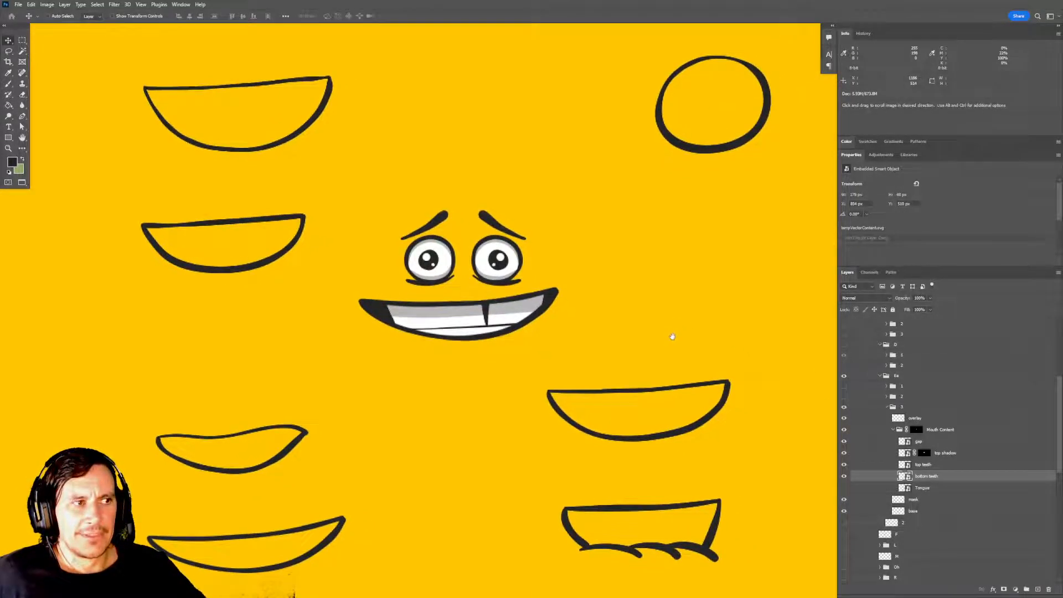
{"action": "left_click_drag", "start_coordinate": [579, 345], "coordinate": [571, 345]}
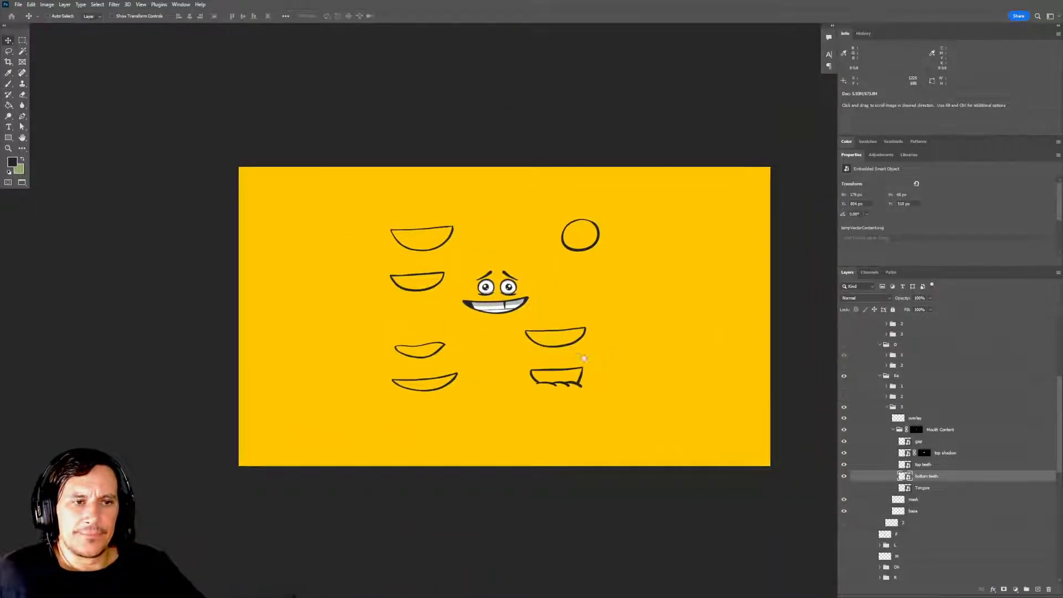
{"action": "scroll", "coordinate": [910, 434], "scroll_direction": "up", "scroll_amount": 5}
{"action": "scroll", "coordinate": [910, 434], "scroll_direction": "down", "scroll_amount": 3}
{"action": "left_click", "coordinate": [921, 465]}
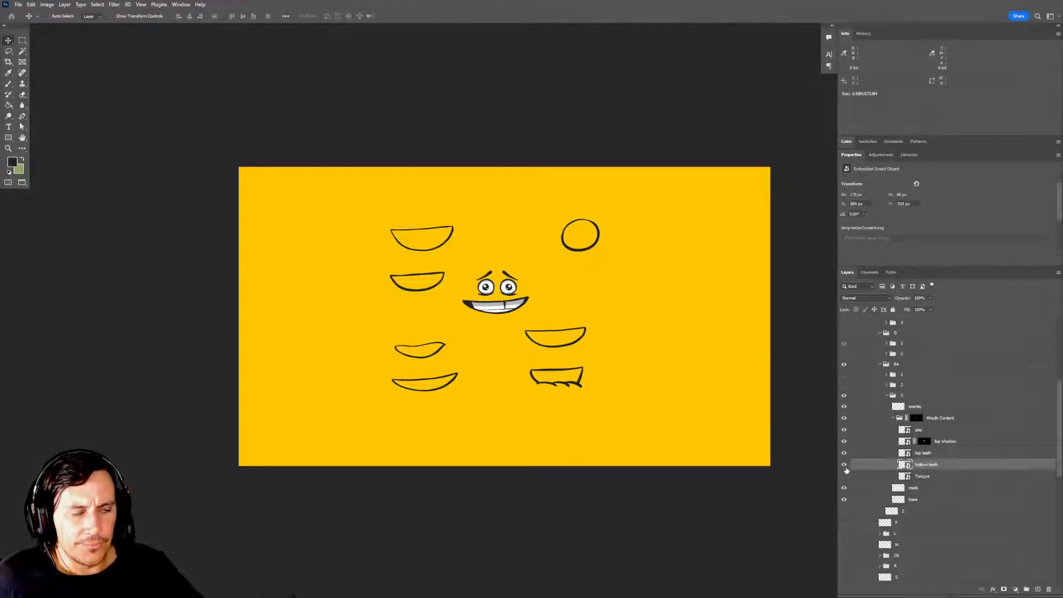
{"action": "left_click", "coordinate": [894, 419]}
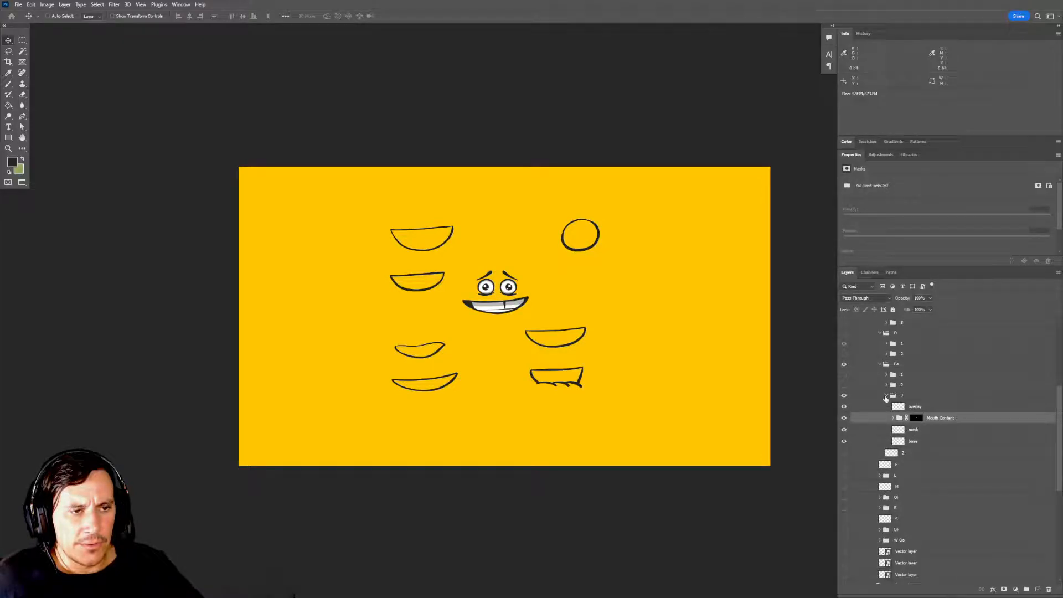
Collapse Ee's subgroup 3, make subgroup 1 the visible frame instead, and hide the whole Ee group.
{"action": "left_click", "coordinate": [887, 395]}
{"action": "left_click", "coordinate": [844, 374]}
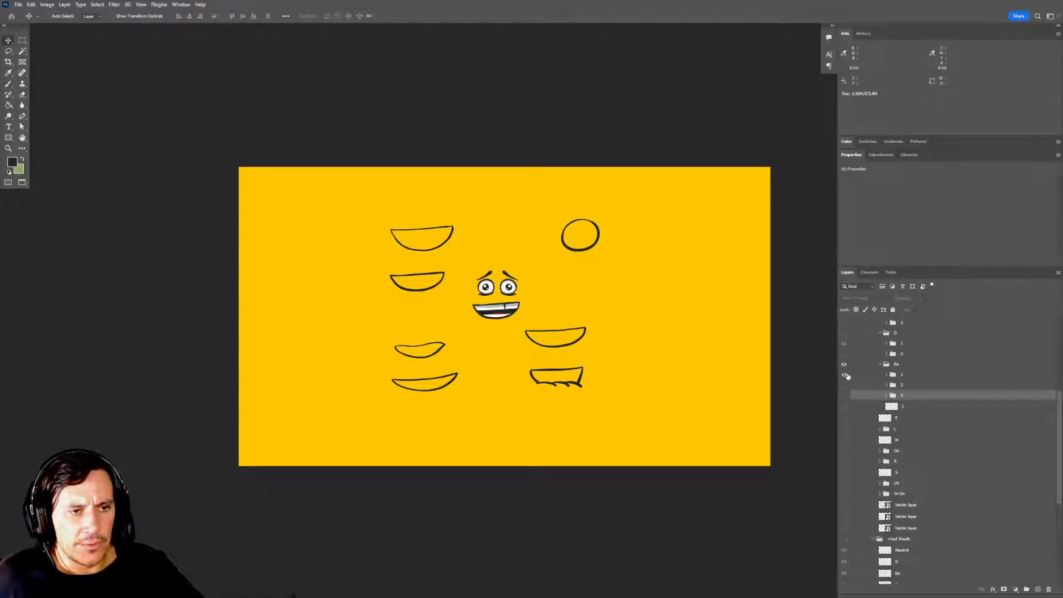
{"action": "left_click", "coordinate": [845, 365]}
Show the Neutral mouth layer and hide the reference mouth outlines around the face.
{"action": "scroll", "coordinate": [869, 378], "scroll_direction": "up", "scroll_amount": 3}
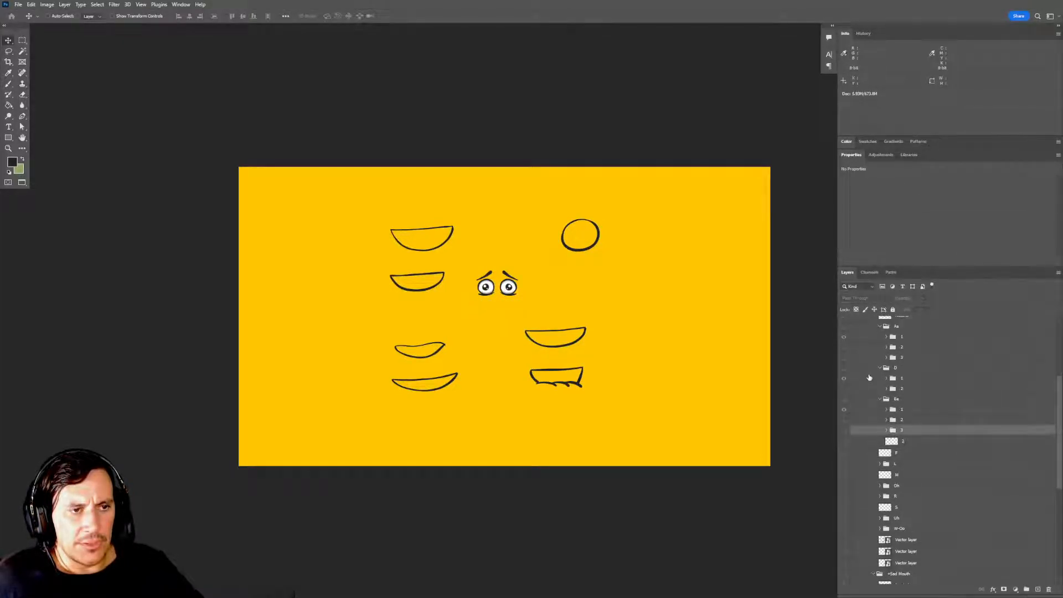
{"action": "scroll", "coordinate": [872, 392], "scroll_direction": "up", "scroll_amount": 3}
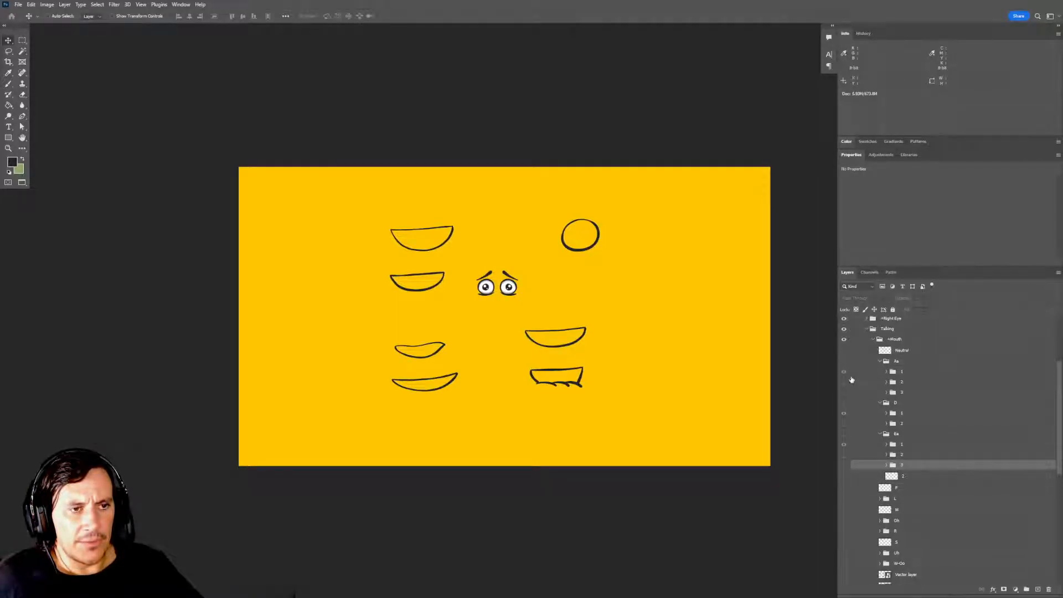
{"action": "scroll", "coordinate": [865, 399], "scroll_direction": "up", "scroll_amount": 3}
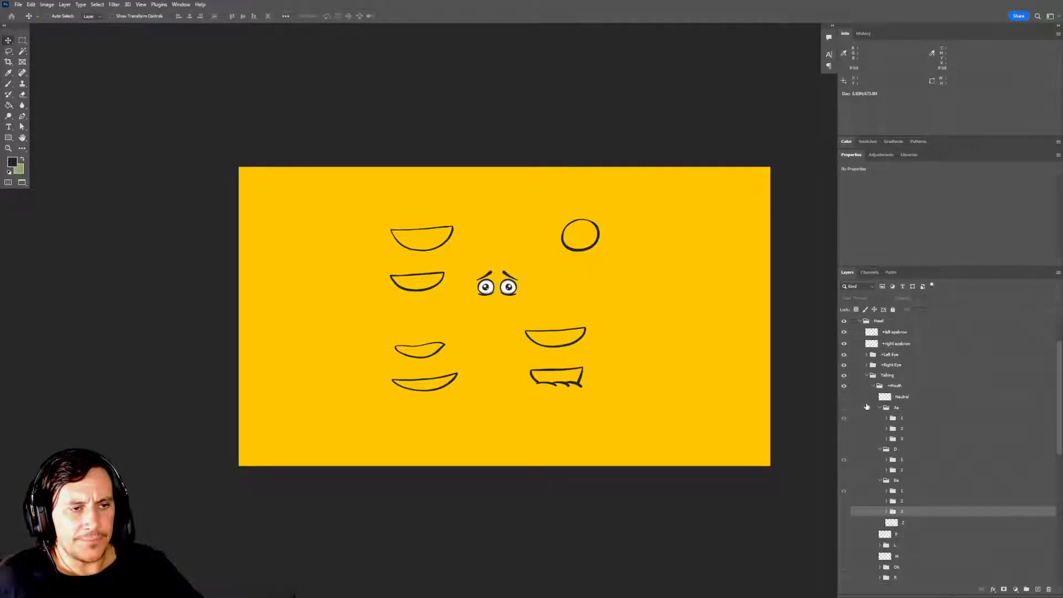
{"action": "left_click", "coordinate": [843, 397]}
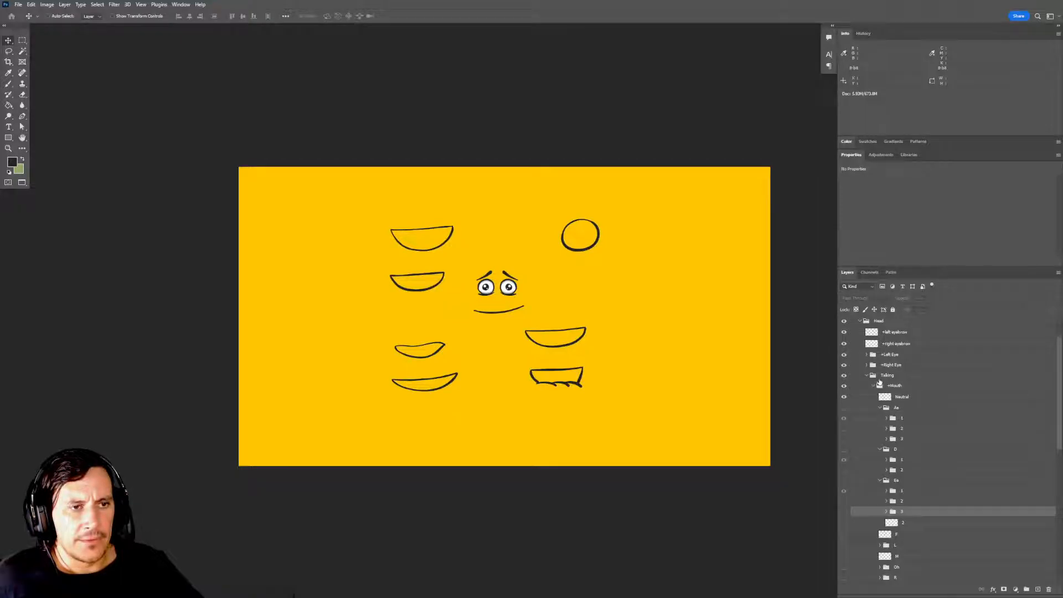
{"action": "scroll", "coordinate": [873, 355], "scroll_direction": "up", "scroll_amount": 3}
{"action": "left_click", "coordinate": [843, 332]}
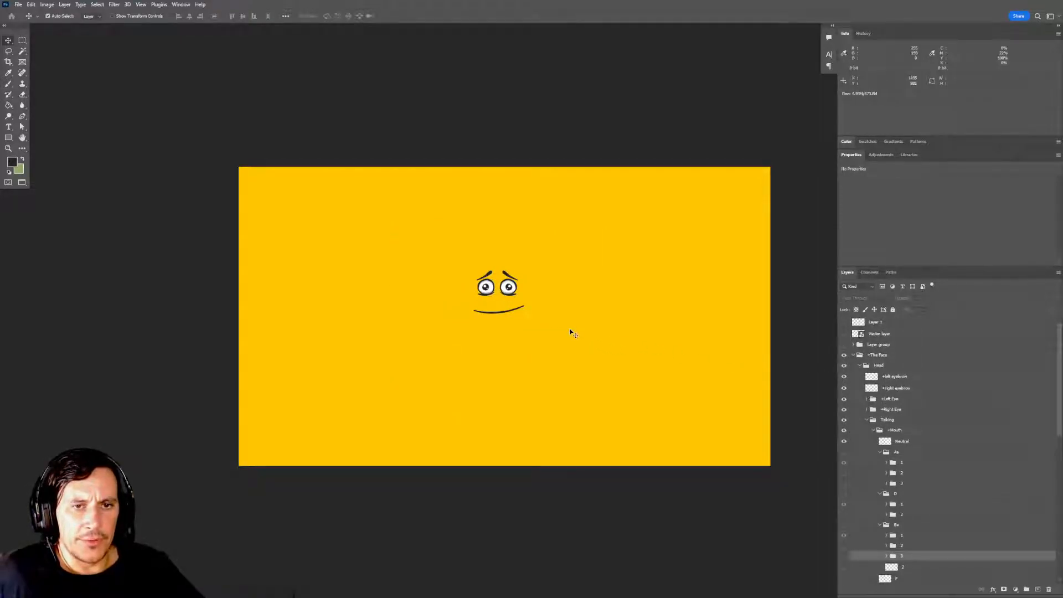
Switch to Character Animator and clip the Mouth Content group in D's subgroup 1 to the mask layer below it.
{"action": "key", "text": "alt+Tab"}
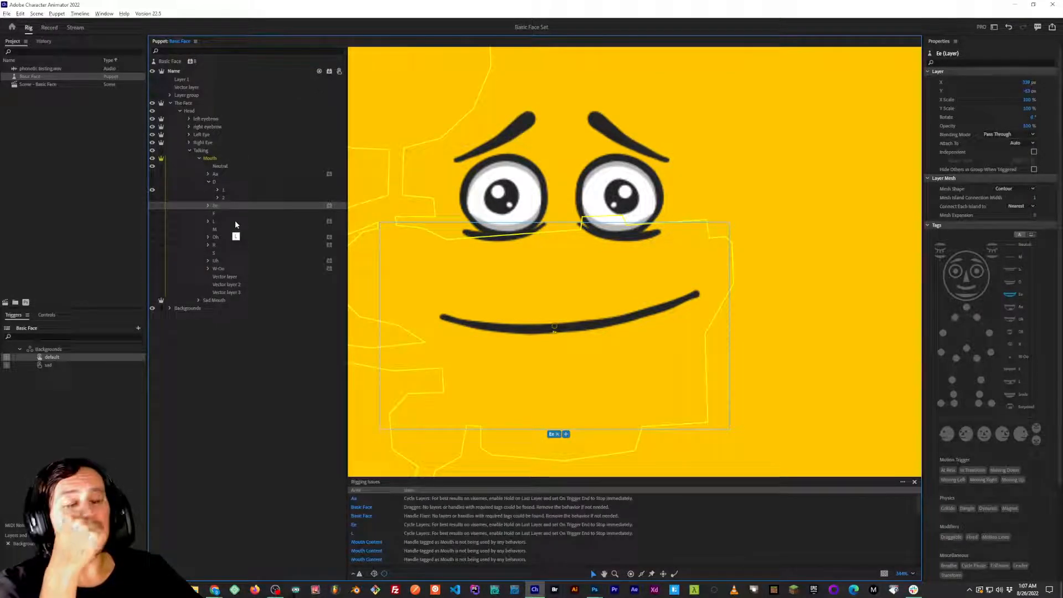
{"action": "left_click", "coordinate": [224, 175]}
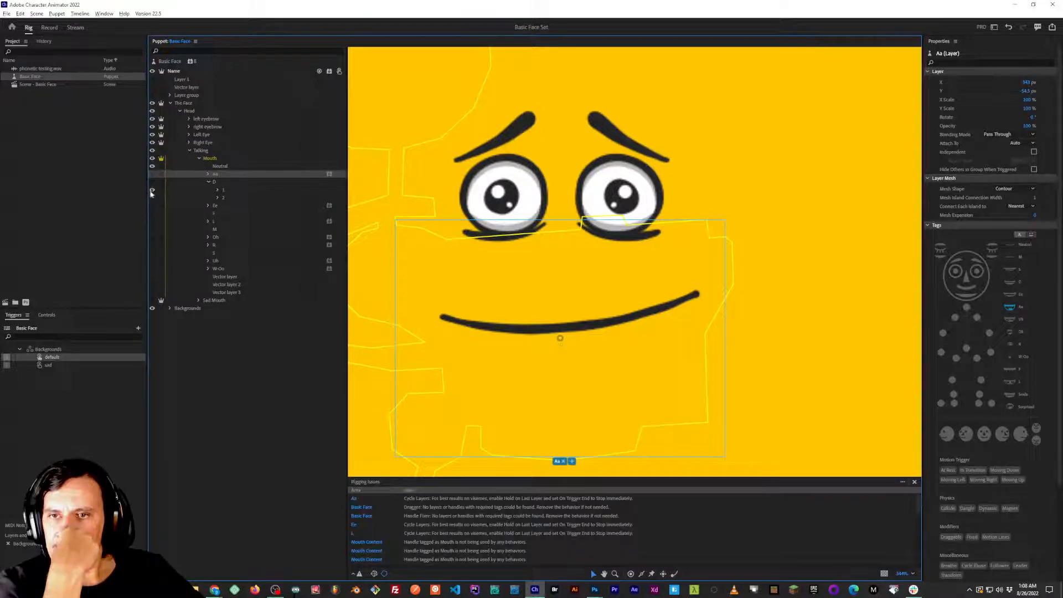
{"action": "left_click", "coordinate": [208, 182]}
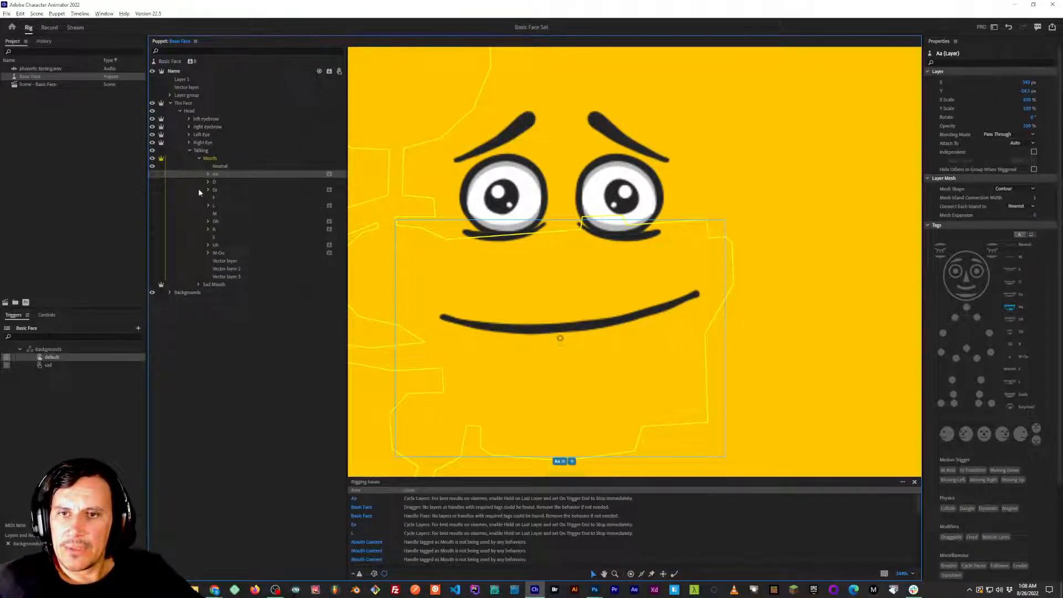
{"action": "left_click", "coordinate": [208, 182]}
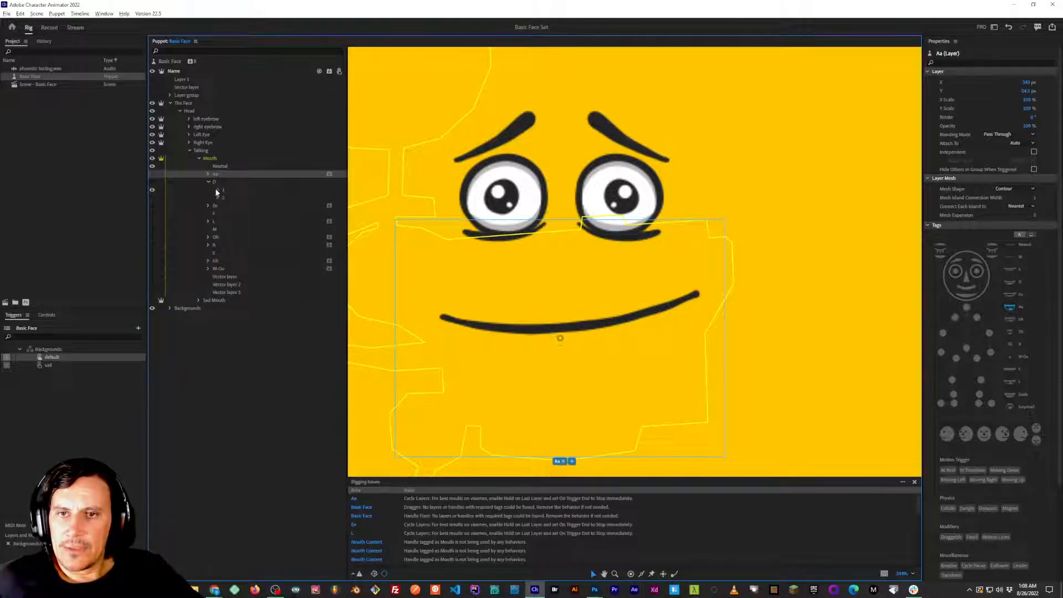
{"action": "left_click", "coordinate": [218, 189]}
{"action": "left_click", "coordinate": [242, 206]}
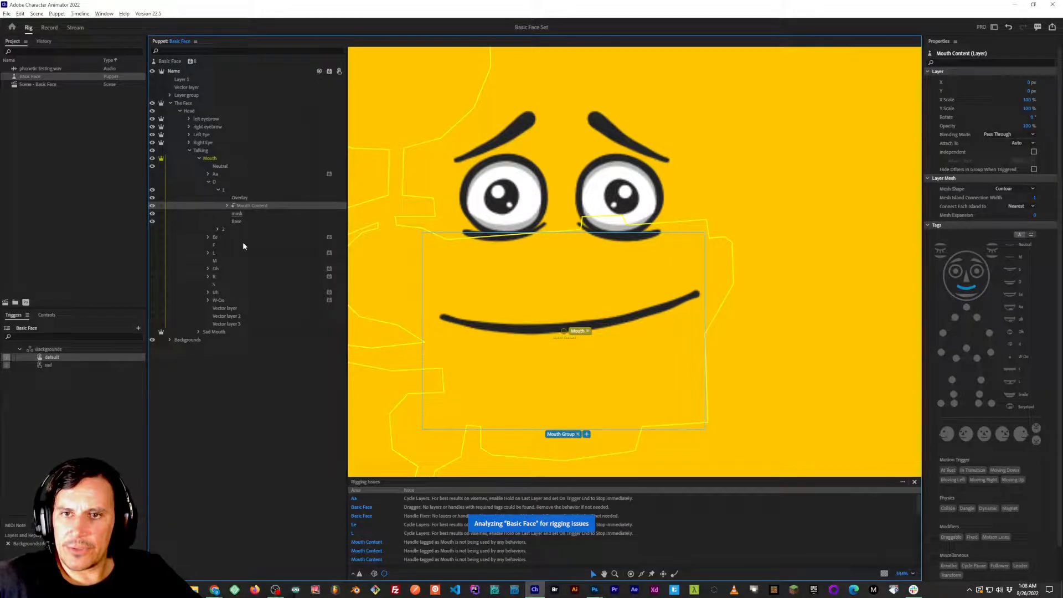
{"action": "left_click", "coordinate": [219, 190]}
Swap D's visible frame from subgroup 1 to subgroup 2 and clip subgroup 2's Mouth Content to its mask layer.
{"action": "left_click", "coordinate": [154, 189]}
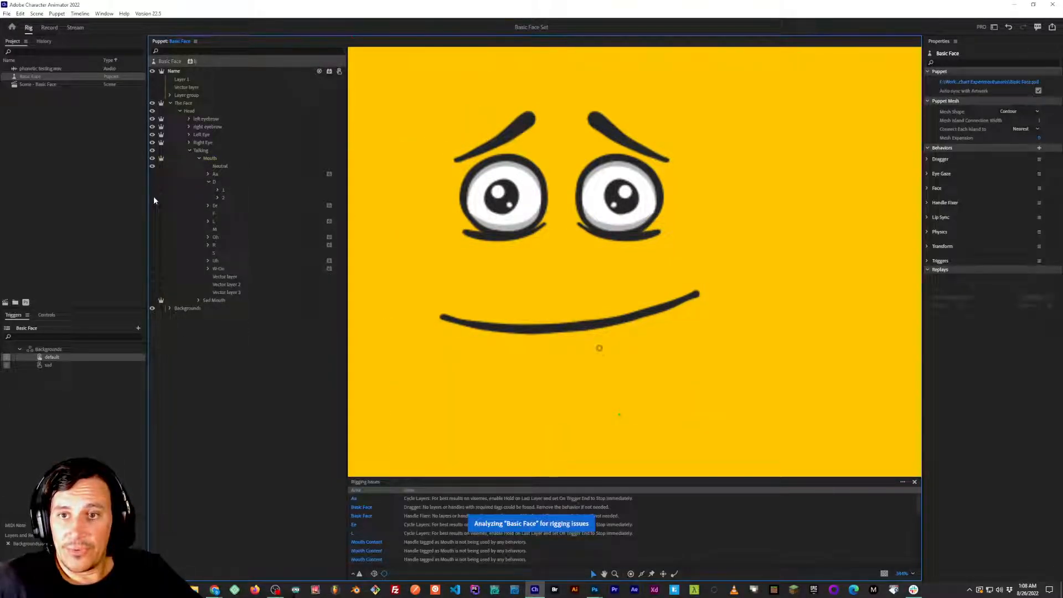
{"action": "left_click", "coordinate": [158, 198]}
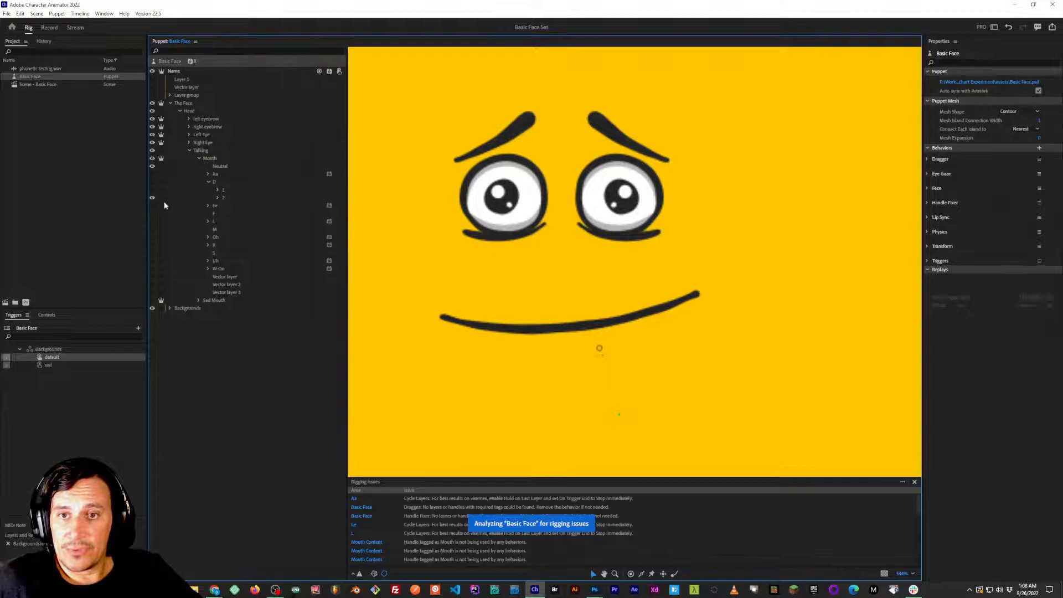
{"action": "left_click", "coordinate": [217, 198]}
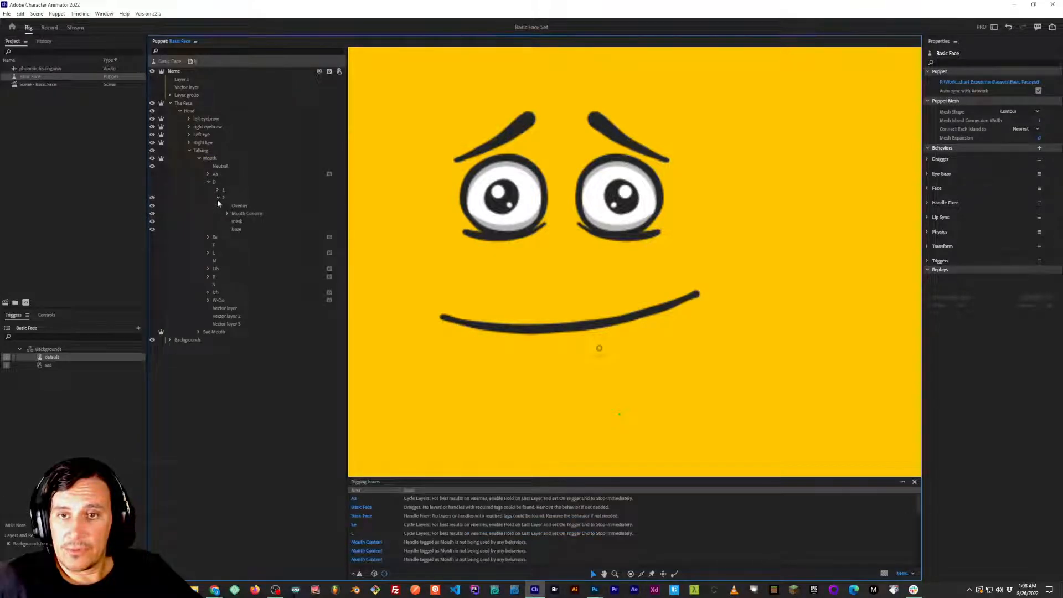
{"action": "left_click", "coordinate": [238, 214]}
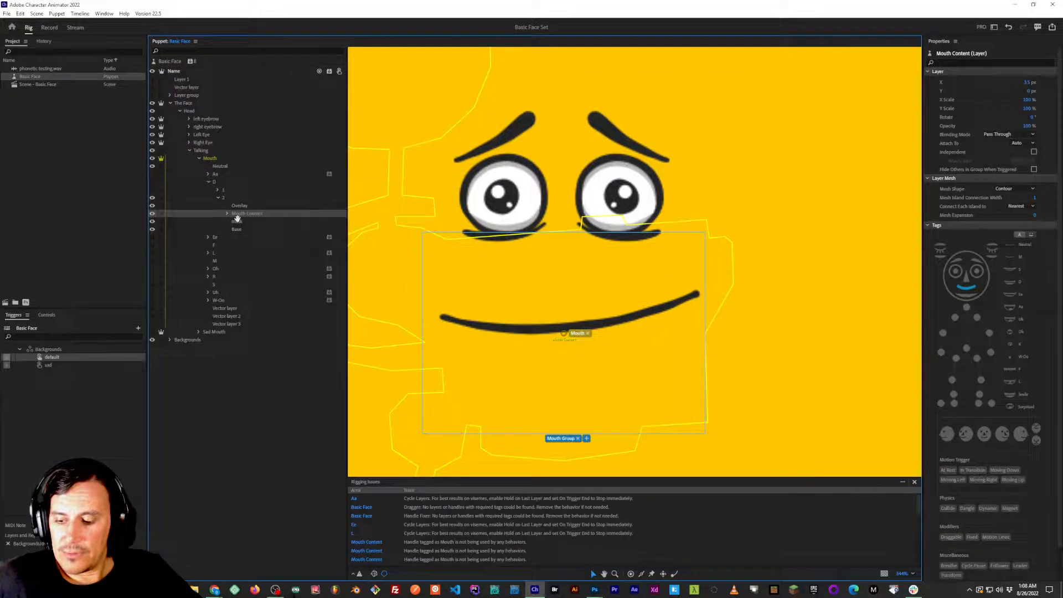
{"action": "key", "text": "ctrl+alt+g"}
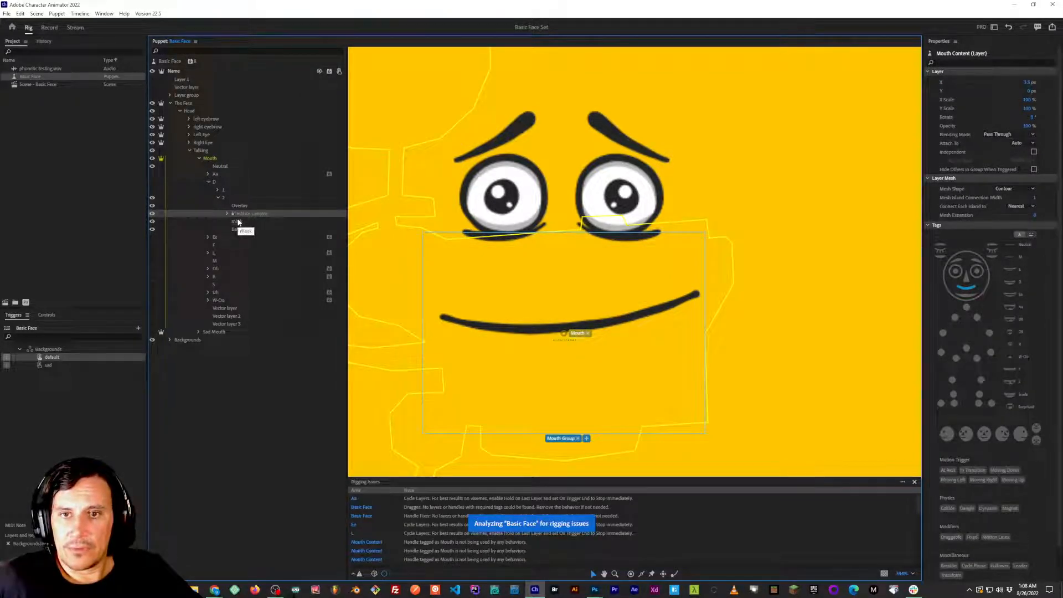
Show the D group, hide Neutral, and compare both D frames, leaving only subgroup 1 visible.
{"action": "left_click", "coordinate": [152, 182]}
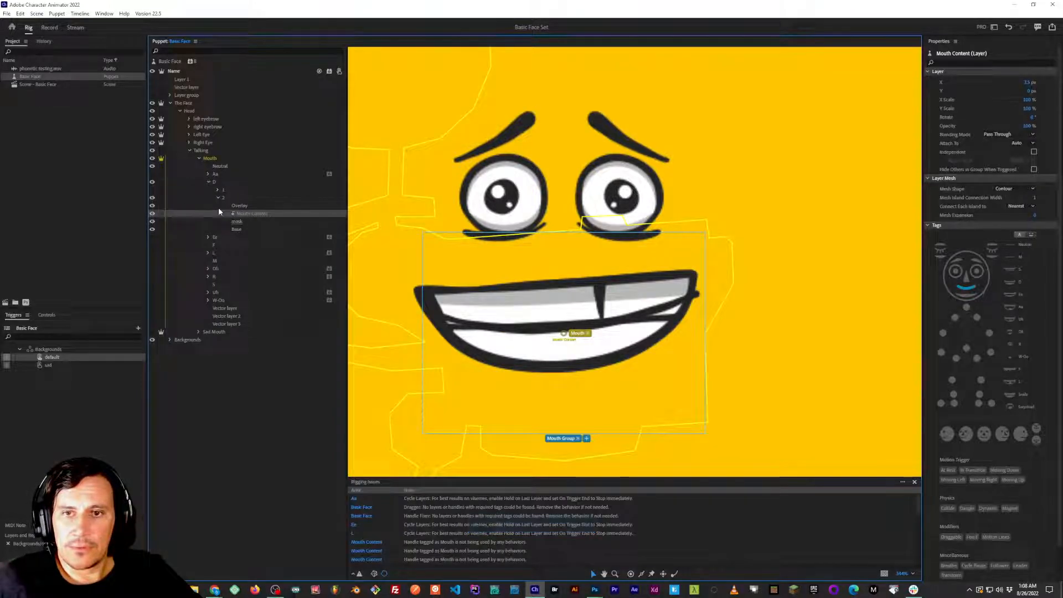
{"action": "left_click", "coordinate": [153, 166]}
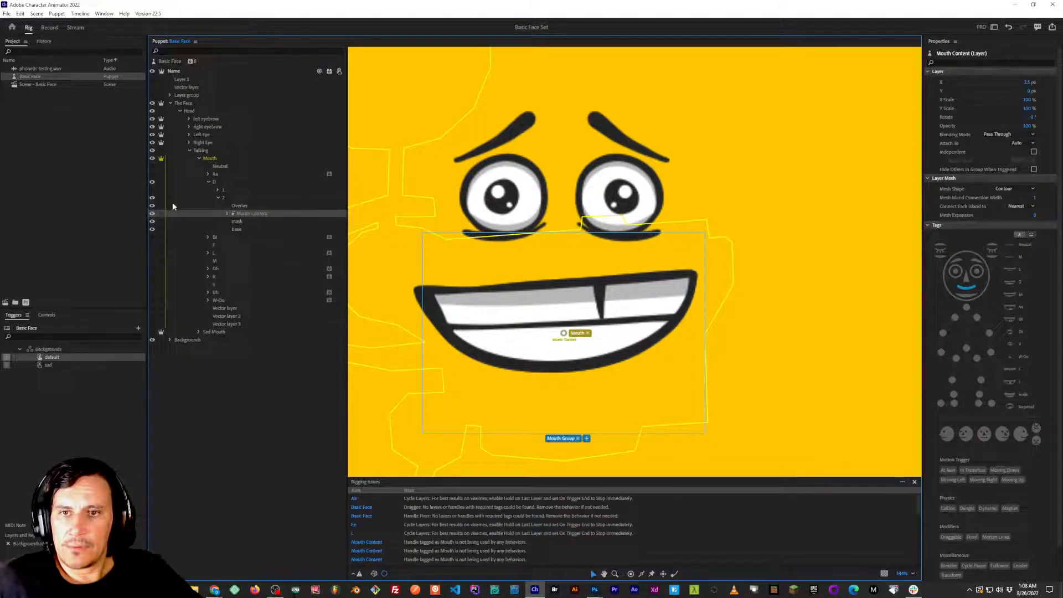
{"action": "left_click", "coordinate": [218, 197]}
{"action": "left_click", "coordinate": [152, 197]}
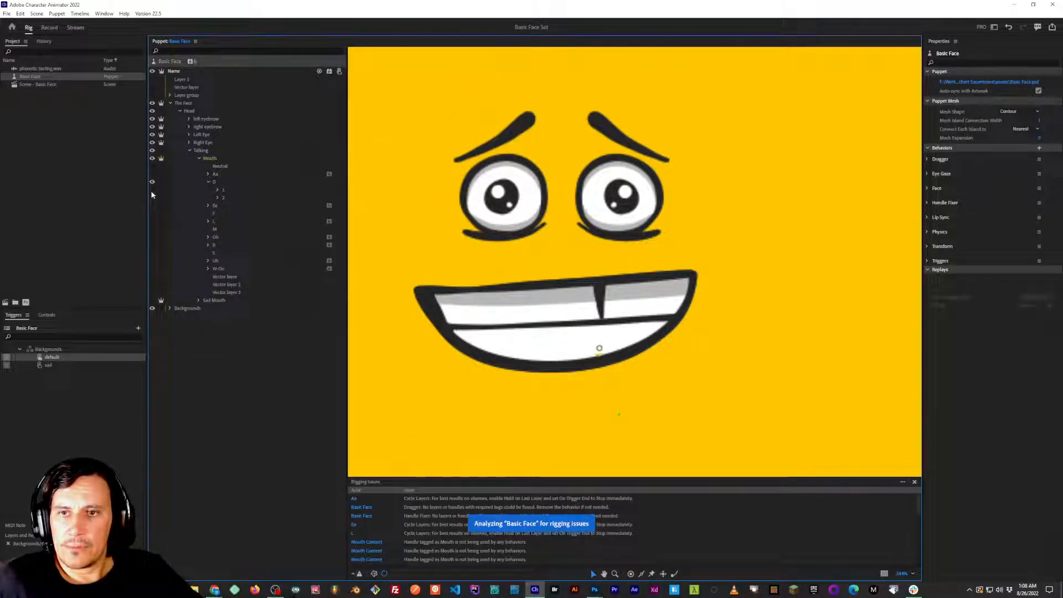
{"action": "left_click", "coordinate": [152, 190]}
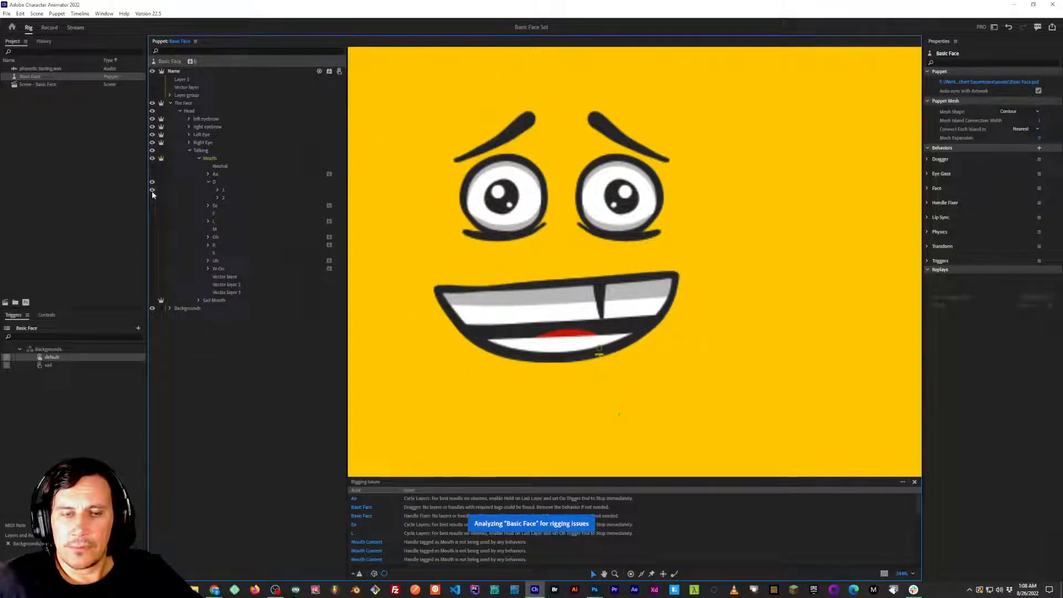
{"action": "left_click", "coordinate": [152, 190]}
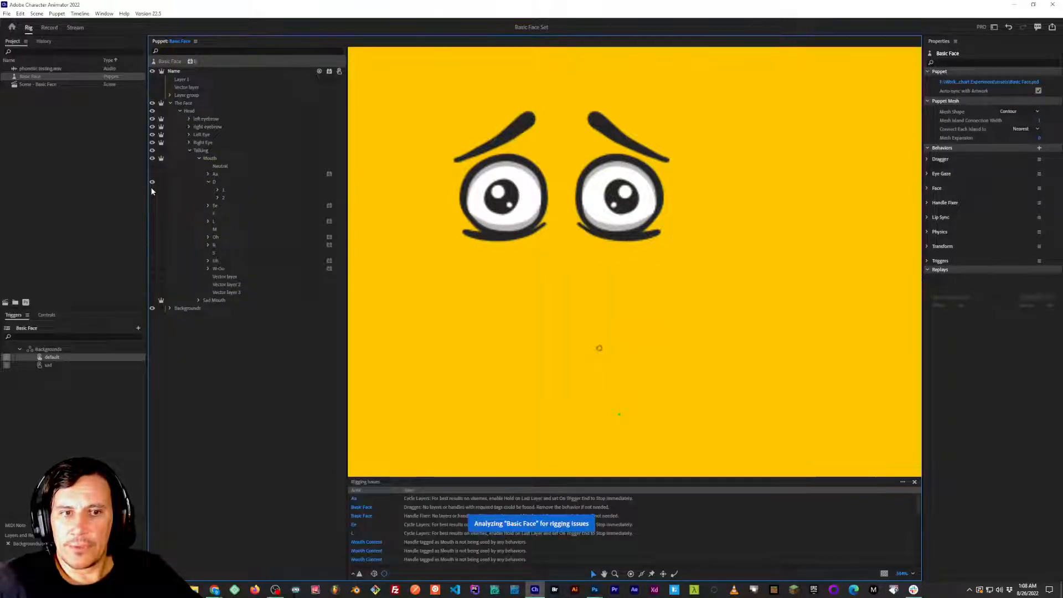
{"action": "left_click", "coordinate": [152, 190]}
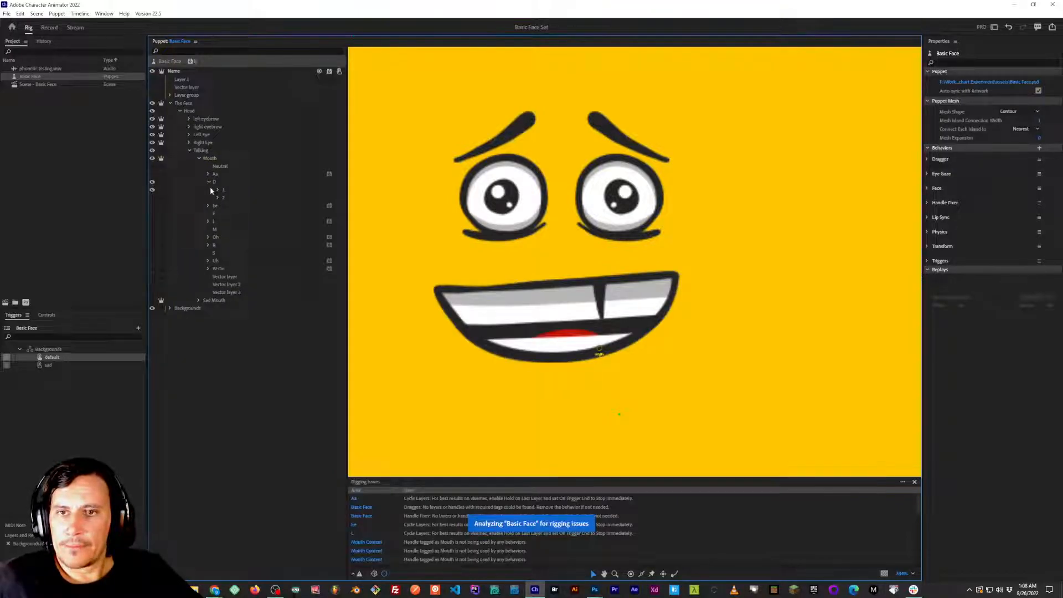
Add a Cycle Layers behavior to the collapsed D group and enable Hold on Last Layer.
{"action": "left_click", "coordinate": [209, 183]}
{"action": "left_click", "coordinate": [208, 182]}
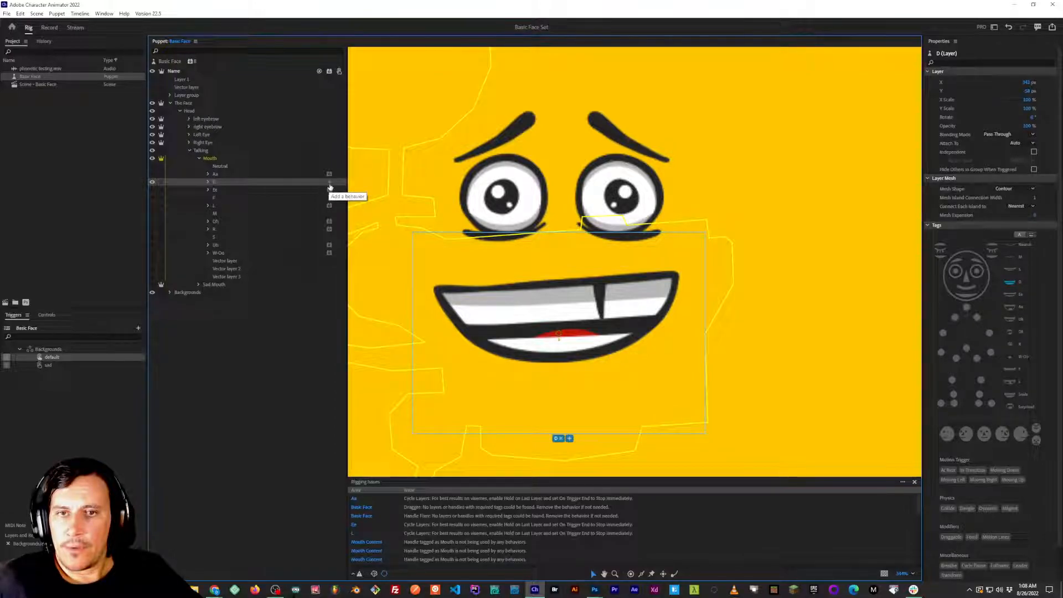
{"action": "left_click", "coordinate": [329, 185]}
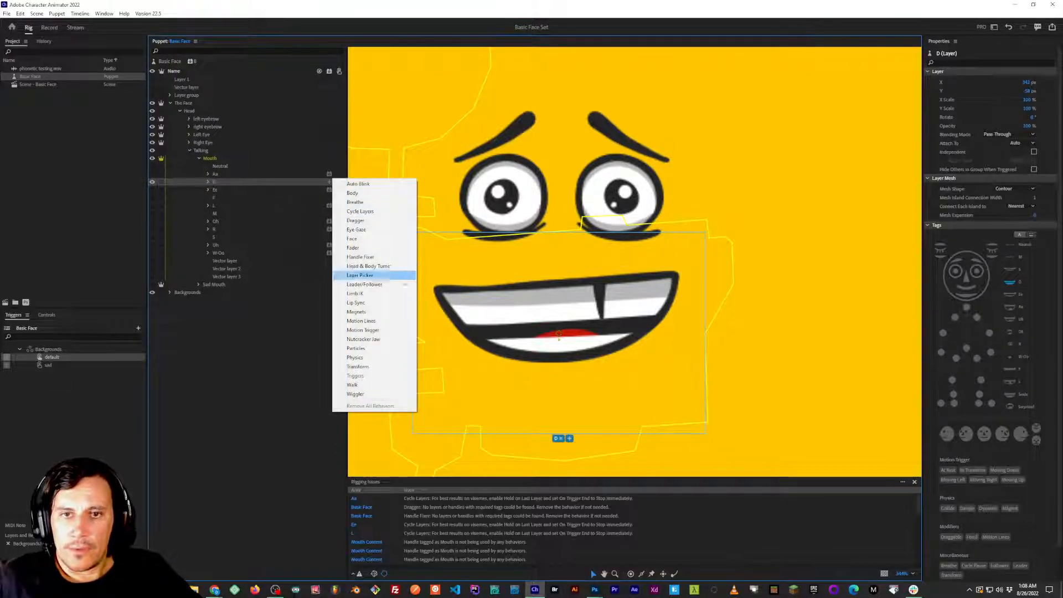
{"action": "left_click", "coordinate": [361, 213]}
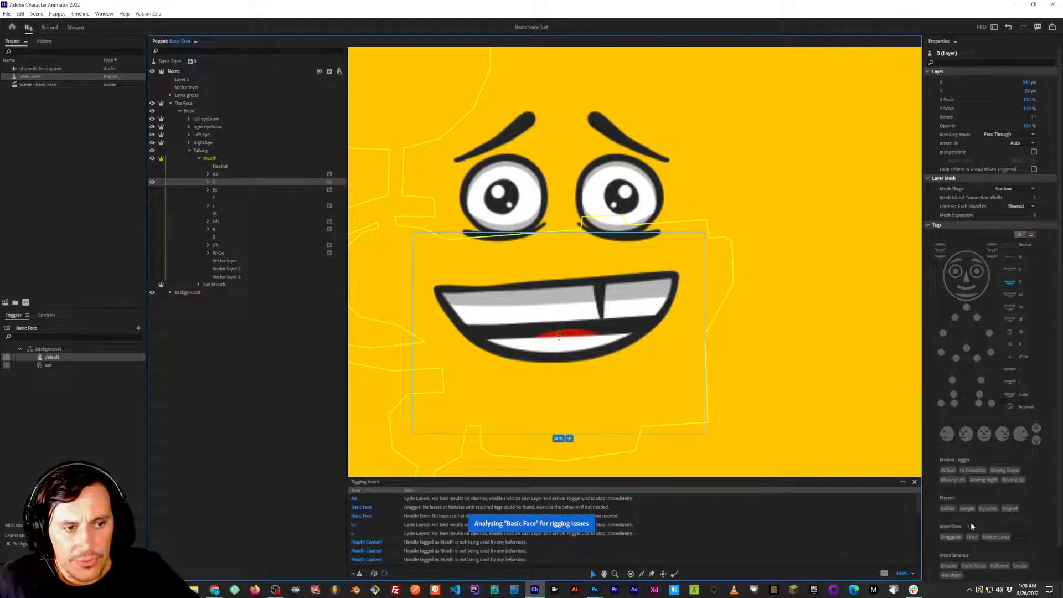
{"action": "scroll", "coordinate": [971, 527], "scroll_direction": "down", "scroll_amount": 3}
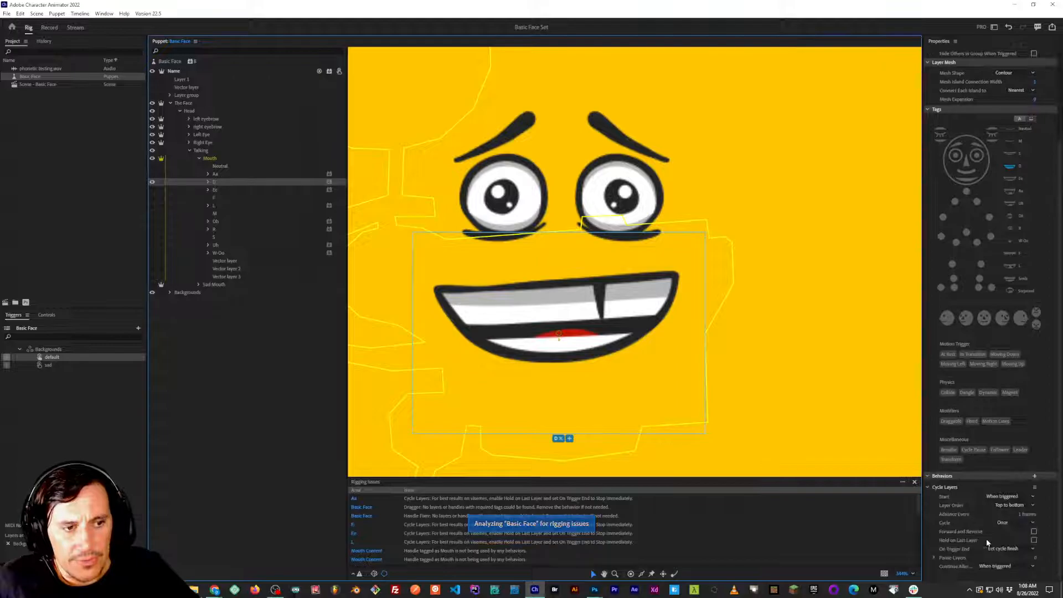
{"action": "left_click", "coordinate": [1034, 540]}
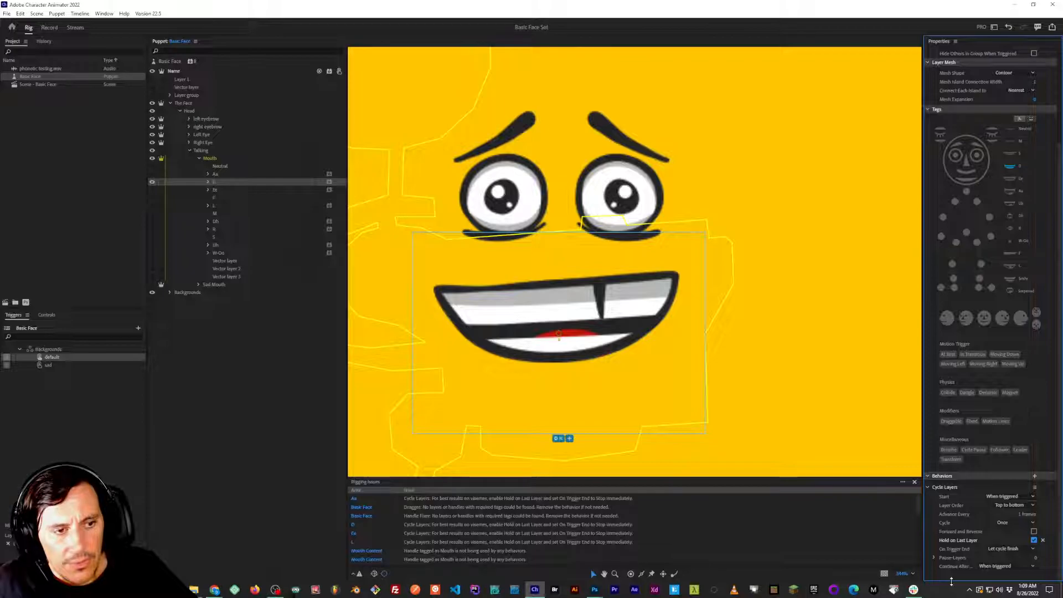
Hide the D group, show the Ee group, and expand its frames.
{"action": "left_click", "coordinate": [152, 182]}
{"action": "left_click", "coordinate": [152, 190]}
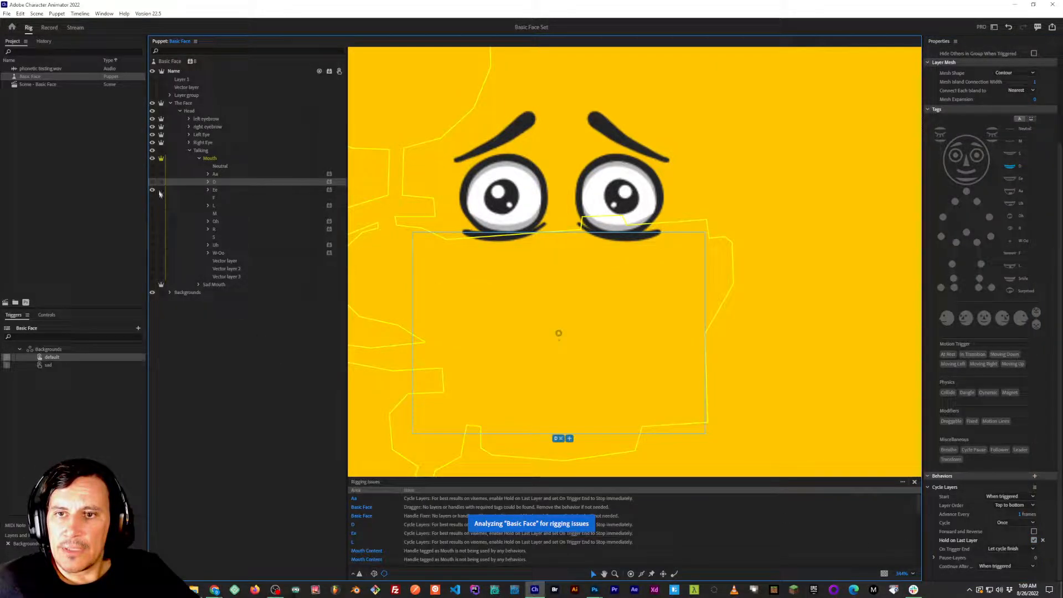
{"action": "left_click", "coordinate": [208, 189]}
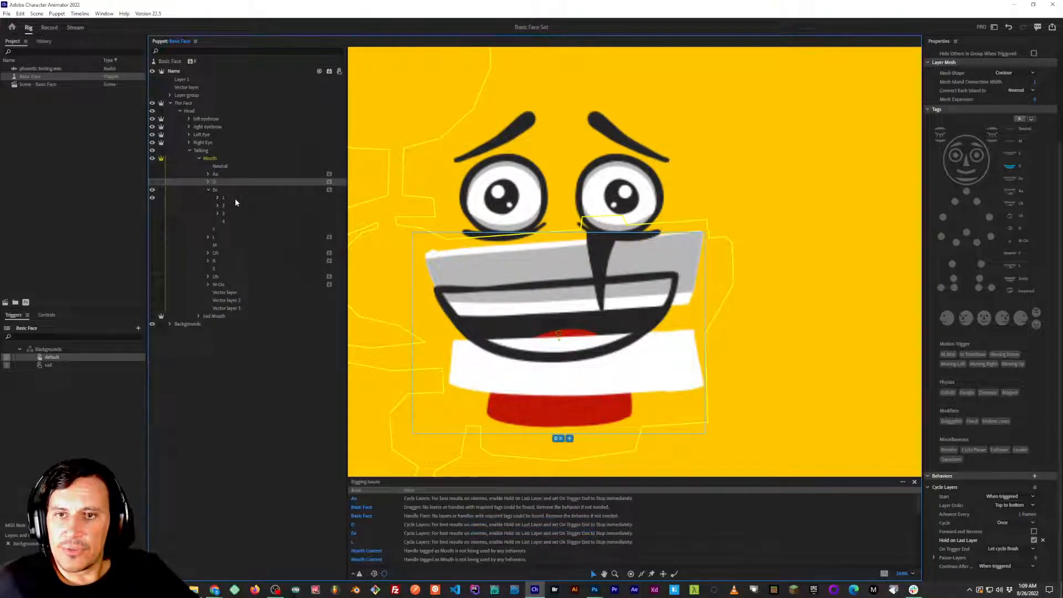
Switch to Photoshop, delete the stray single layer below subgroup 3 in the Ee group, and return to Character Animator.
{"action": "key", "text": "alt+Tab"}
{"action": "key", "text": "alt+Tab"}
{"action": "key", "text": "alt+Tab"}
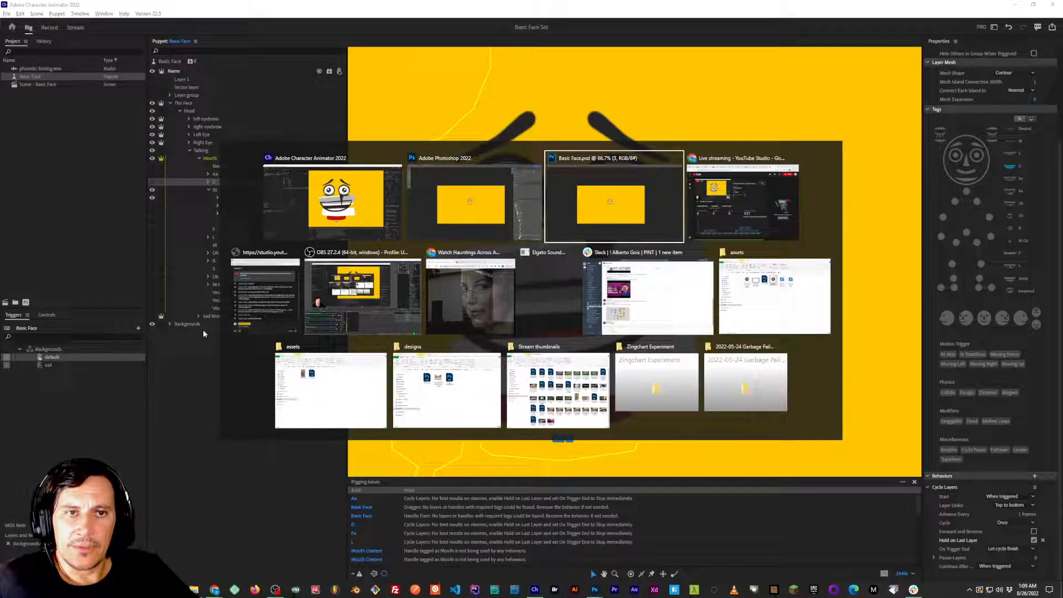
{"action": "key", "text": "alt+shift+Tab"}
{"action": "key", "text": "alt+Tab"}
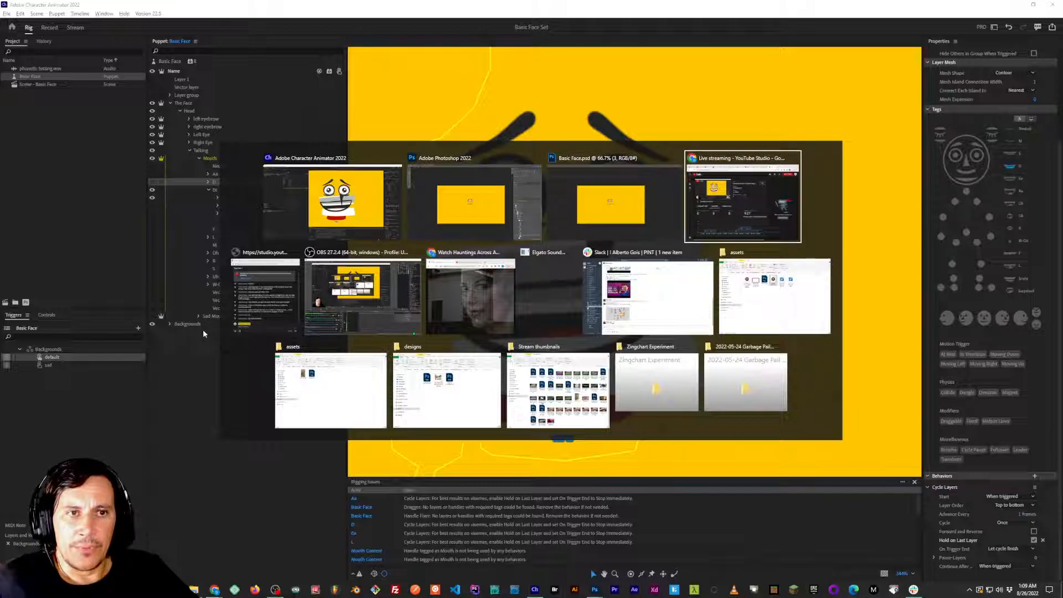
{"action": "key", "text": "alt+shift+Tab"}
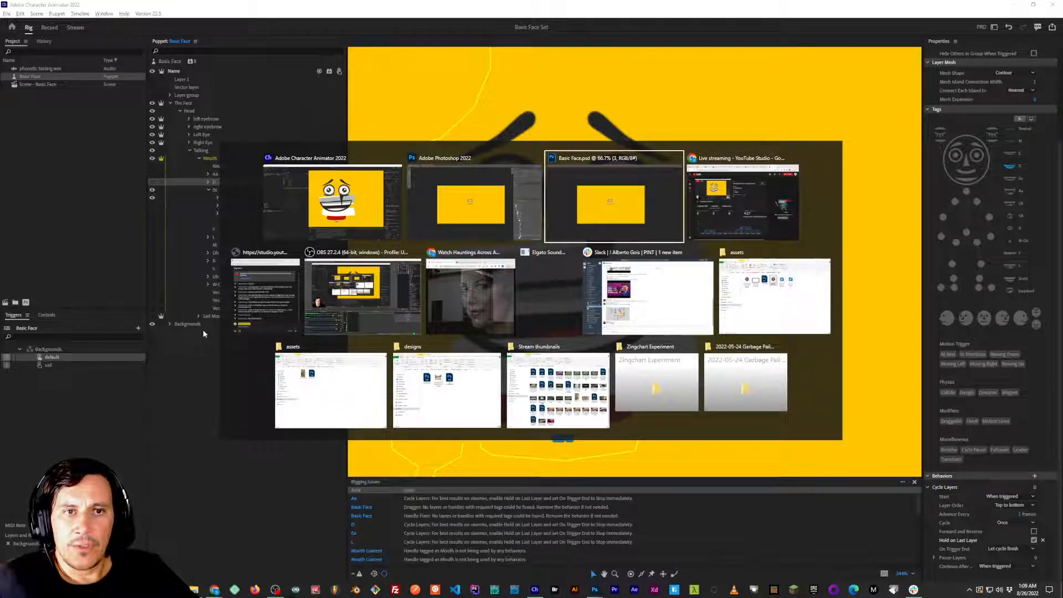
{"action": "scroll", "coordinate": [909, 508], "scroll_direction": "down", "scroll_amount": 3}
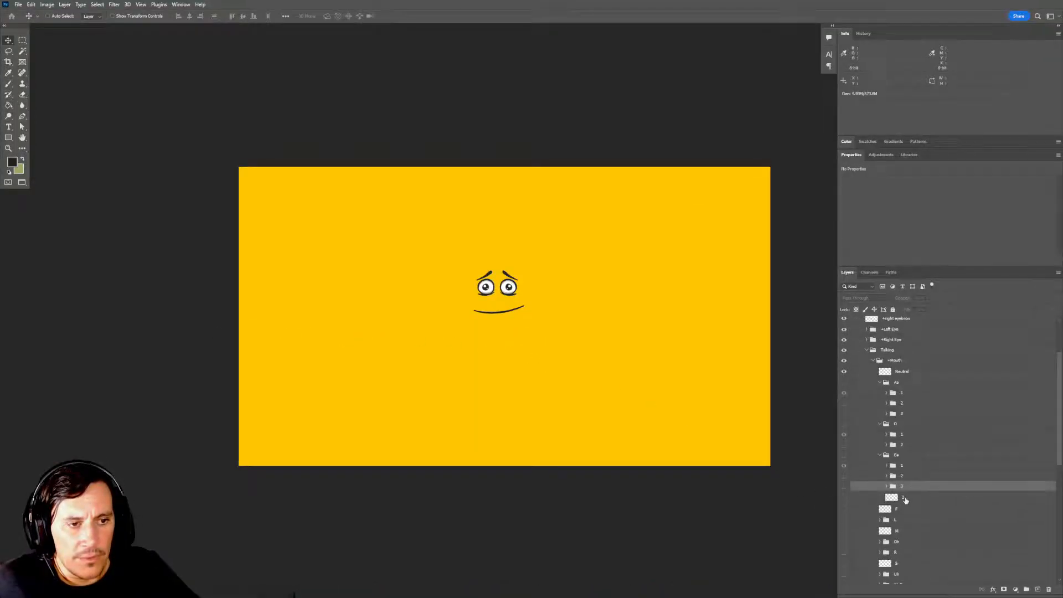
{"action": "left_click_drag", "start_coordinate": [906, 500], "coordinate": [906, 501]}
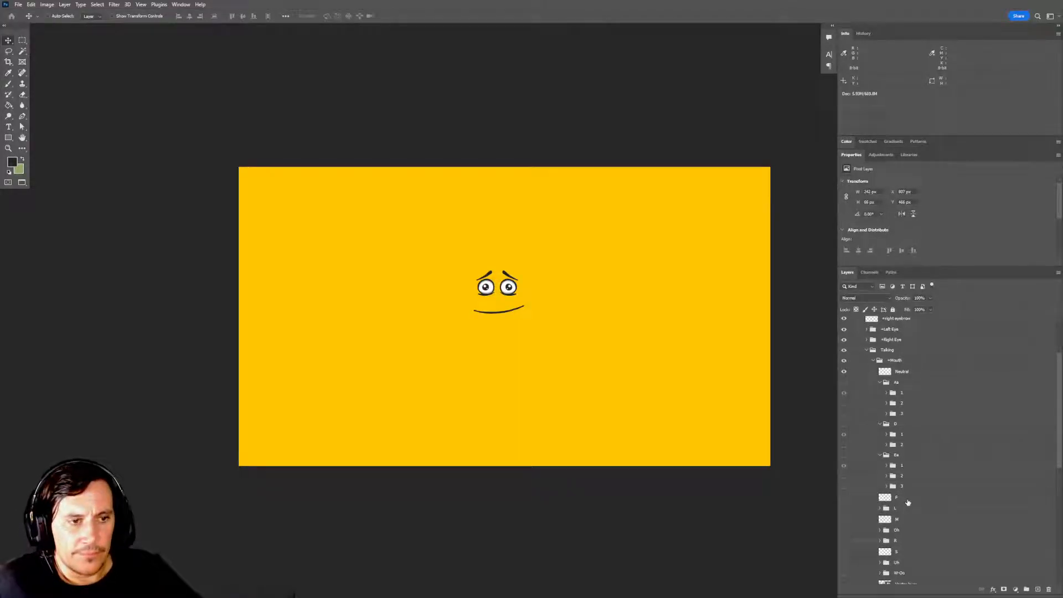
{"action": "key", "text": "alt+Tab"}
{"action": "key", "text": "Tab"}
{"action": "key", "text": "Tab"}
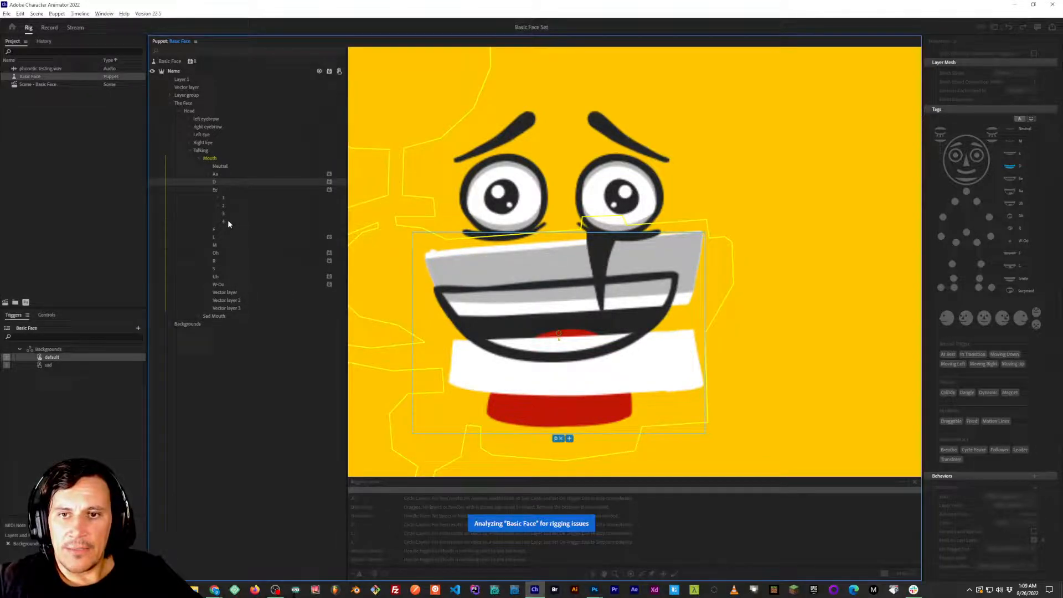
Clip the Mouth Content group to the mask layer inside Ee frames 1, 2 and 3, collapsing each frame.
{"action": "left_click", "coordinate": [220, 198]}
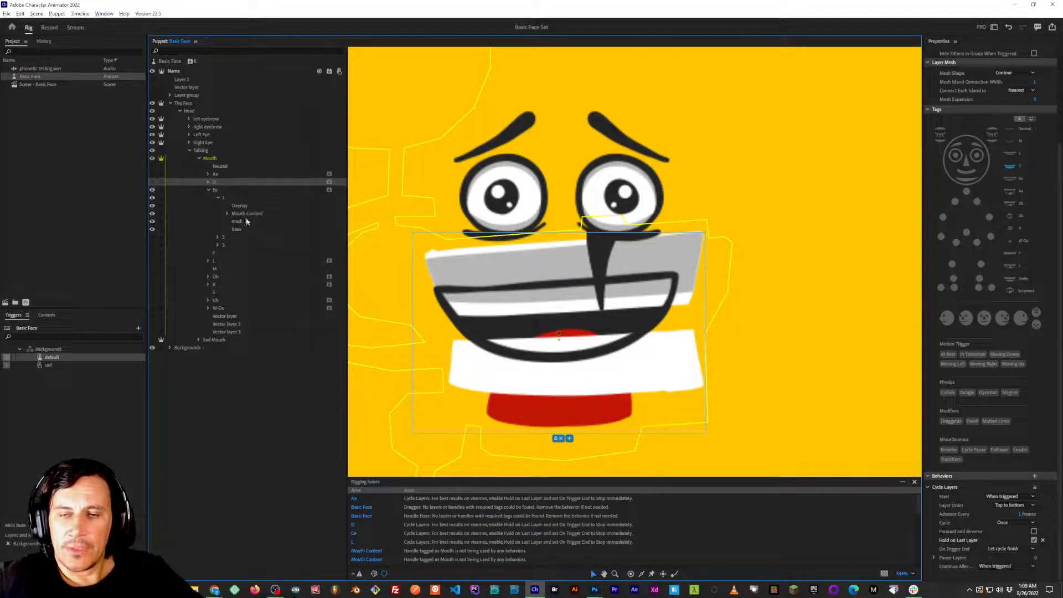
{"action": "left_click", "coordinate": [241, 214]}
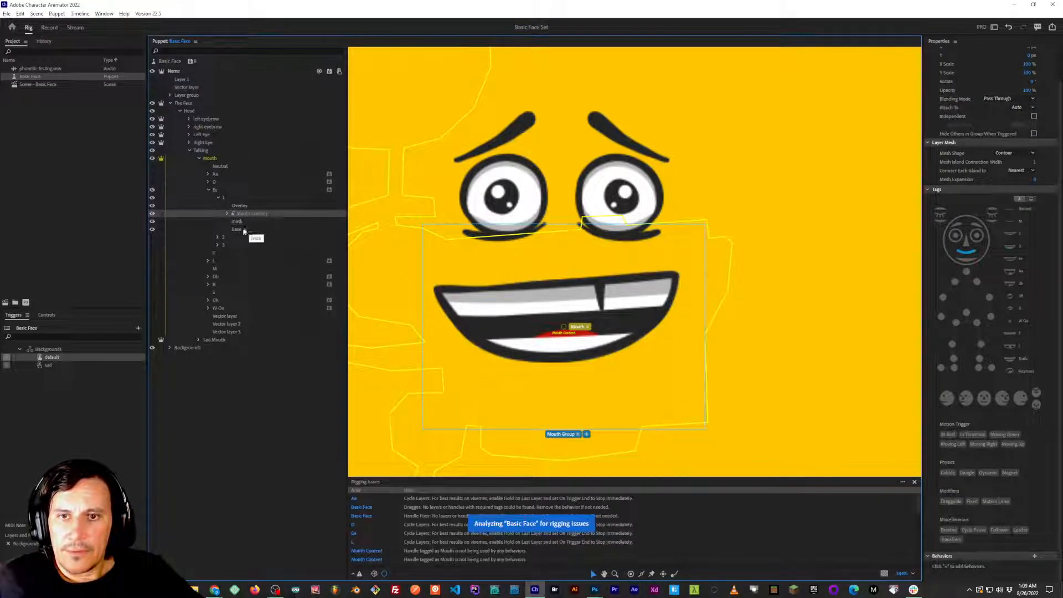
{"action": "left_click", "coordinate": [217, 197]}
{"action": "left_click", "coordinate": [218, 207]}
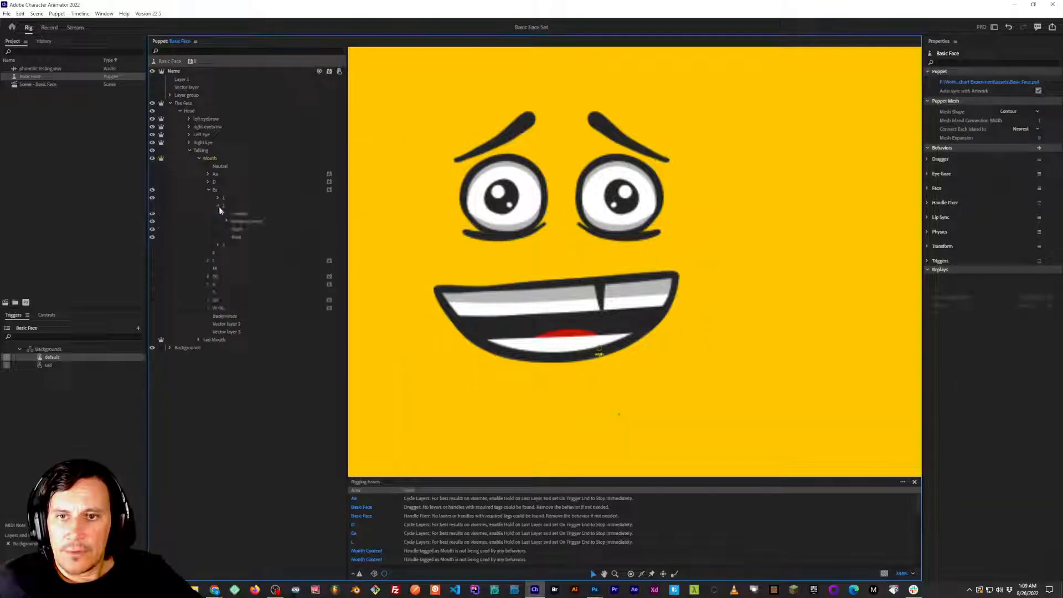
{"action": "left_click", "coordinate": [244, 221]}
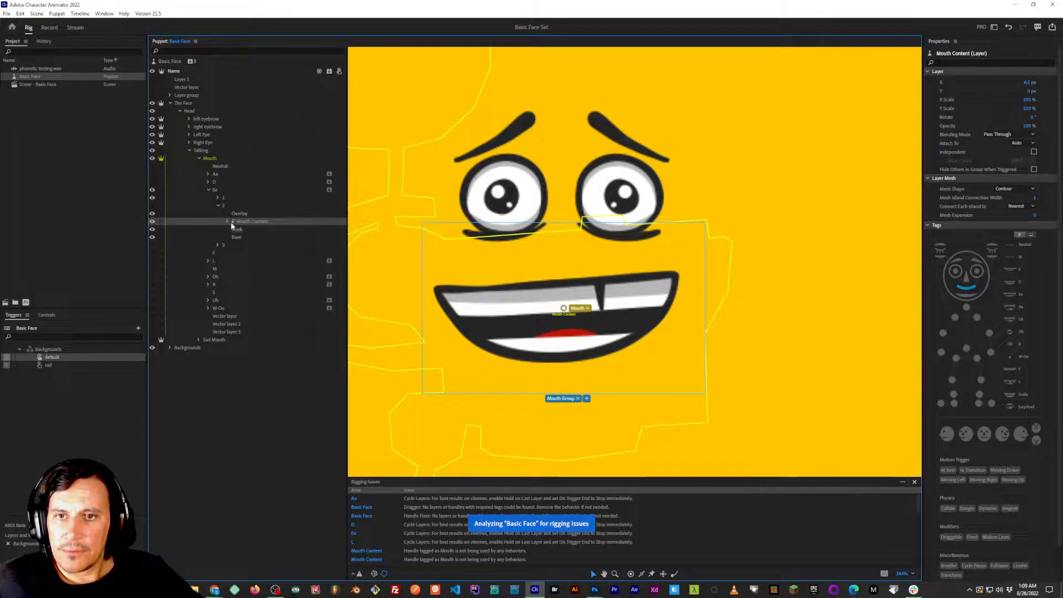
{"action": "left_click", "coordinate": [218, 206]}
{"action": "left_click", "coordinate": [217, 214]}
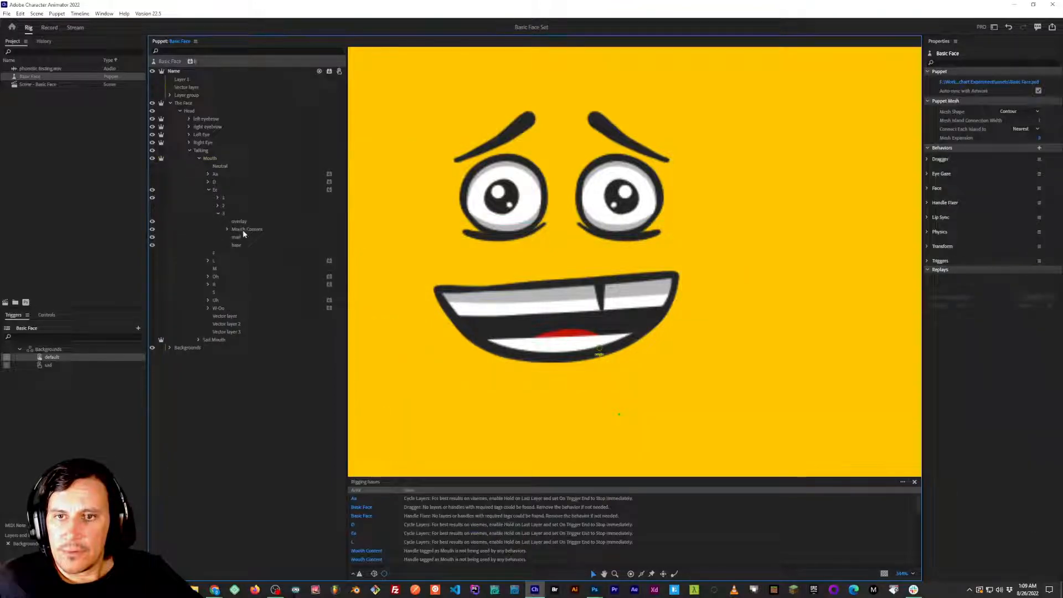
{"action": "left_click", "coordinate": [246, 230]}
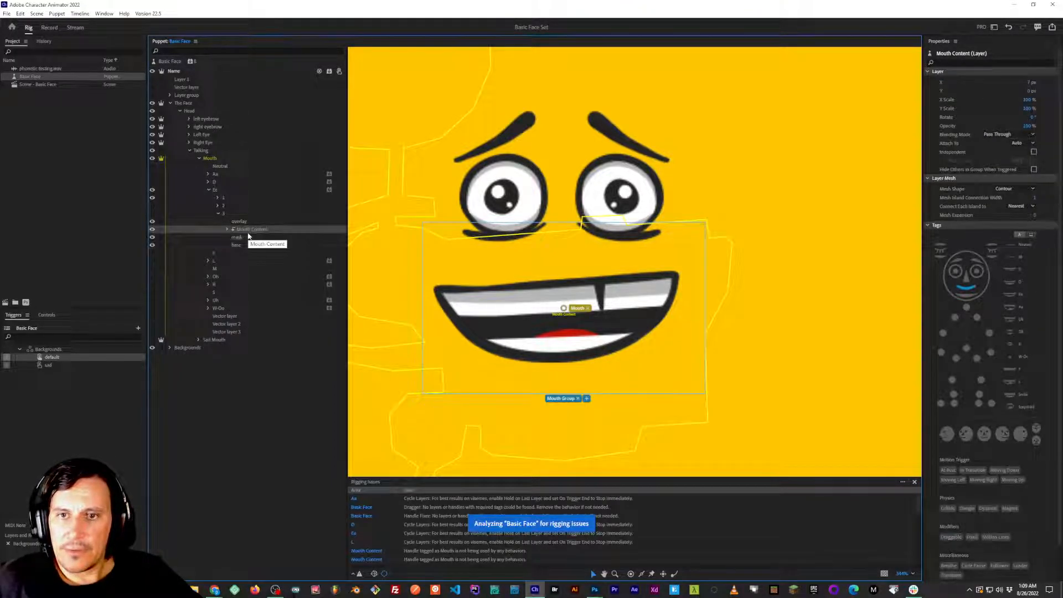
{"action": "left_click", "coordinate": [218, 213]}
{"action": "left_click", "coordinate": [166, 201]}
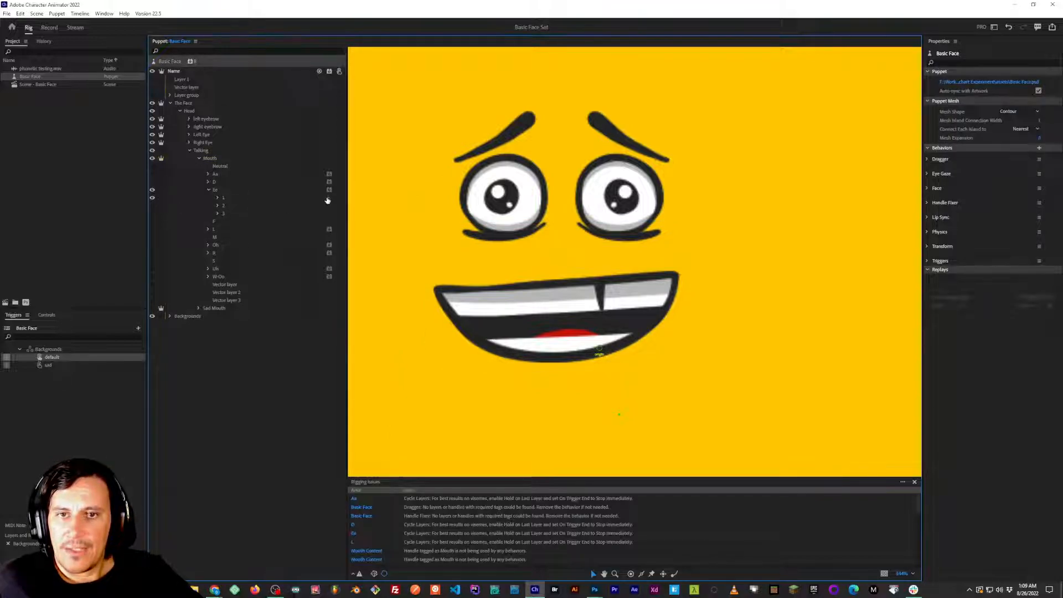
Add a Cycle Layers behavior to the three Ee frames together, with Hold on Last Layer enabled.
{"action": "left_click", "coordinate": [281, 197]}
{"action": "left_click", "coordinate": [271, 205], "text": "shift"}
{"action": "left_click", "coordinate": [269, 213], "text": "shift"}
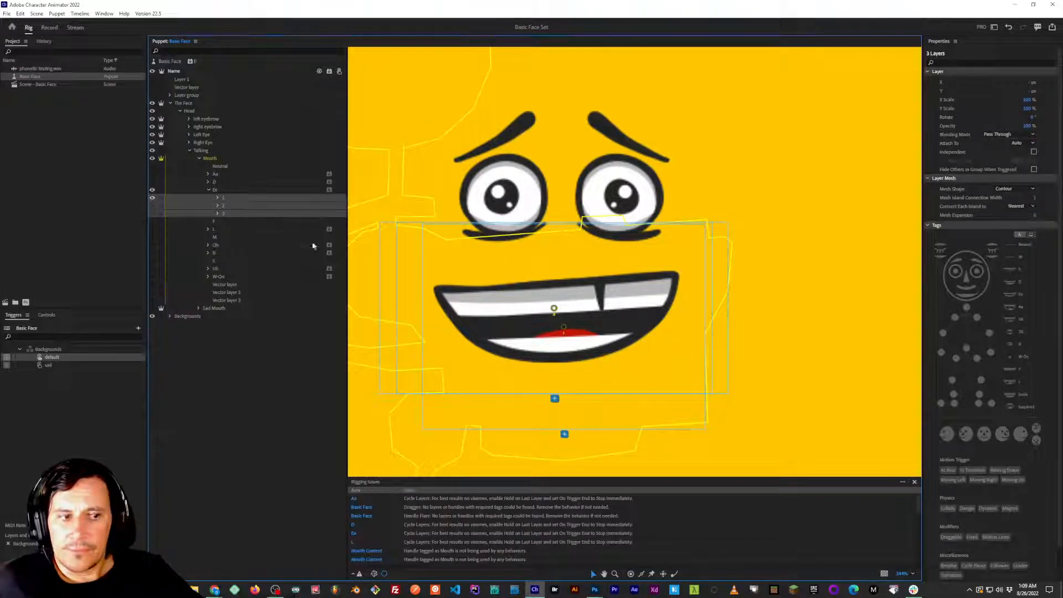
{"action": "scroll", "coordinate": [974, 451], "scroll_direction": "down", "scroll_amount": 1}
{"action": "left_click", "coordinate": [1035, 556]}
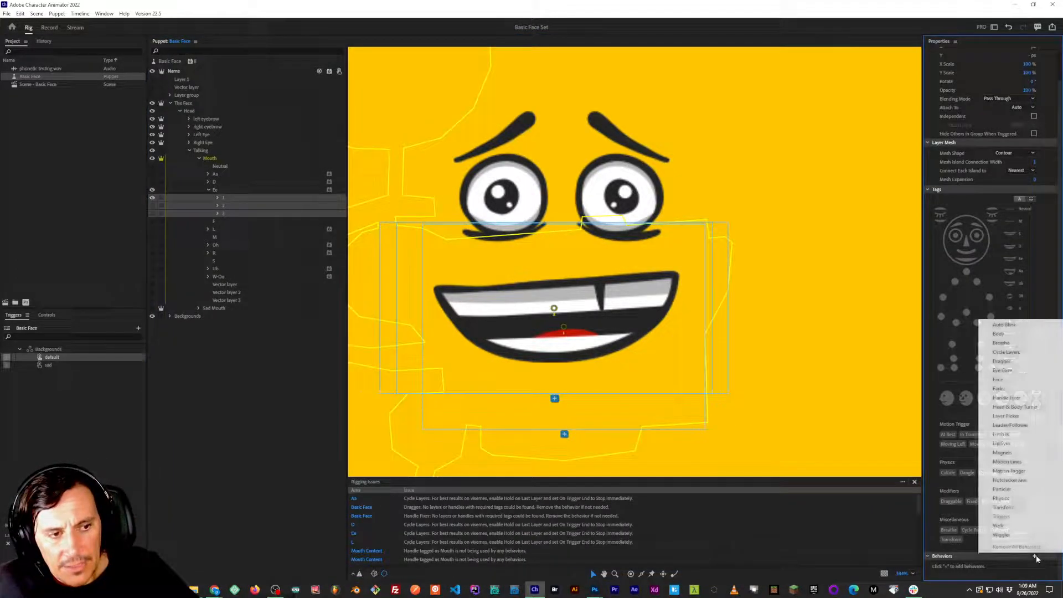
{"action": "left_click", "coordinate": [1006, 352]}
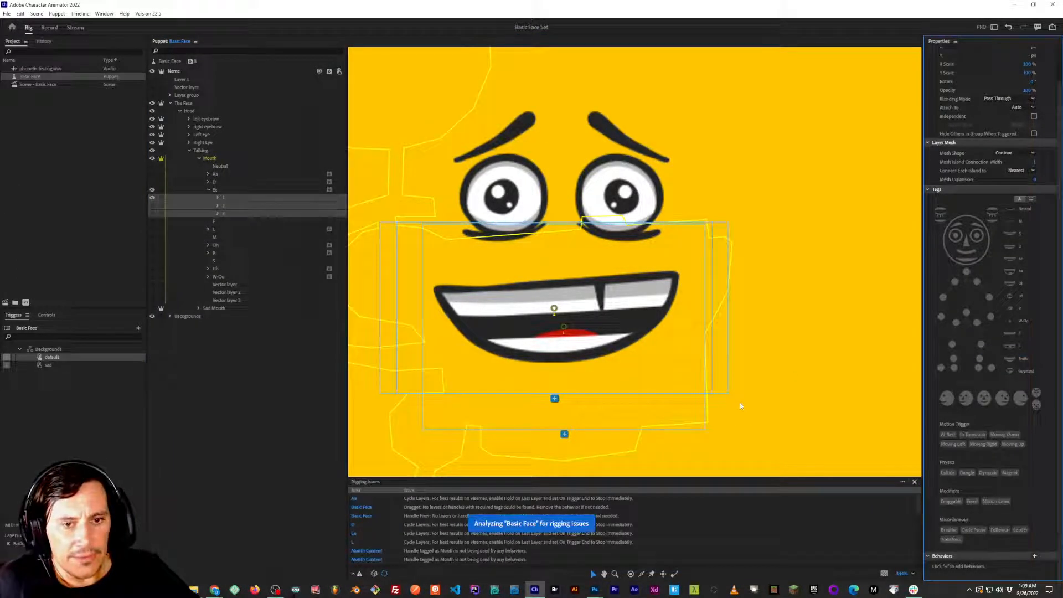
{"action": "scroll", "coordinate": [1003, 537], "scroll_direction": "down", "scroll_amount": 2}
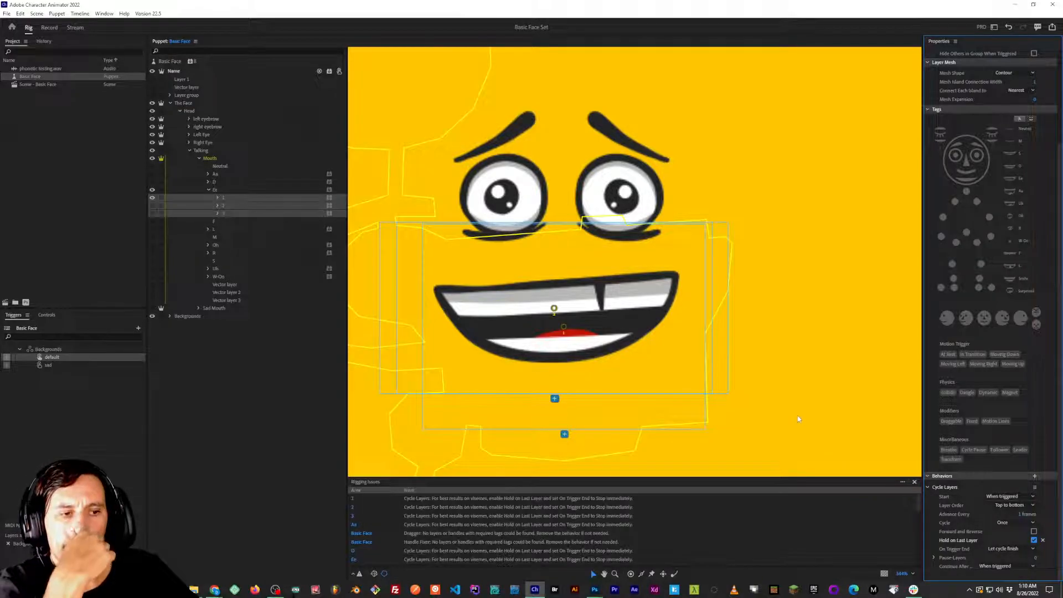
{"action": "left_click", "coordinate": [279, 389]}
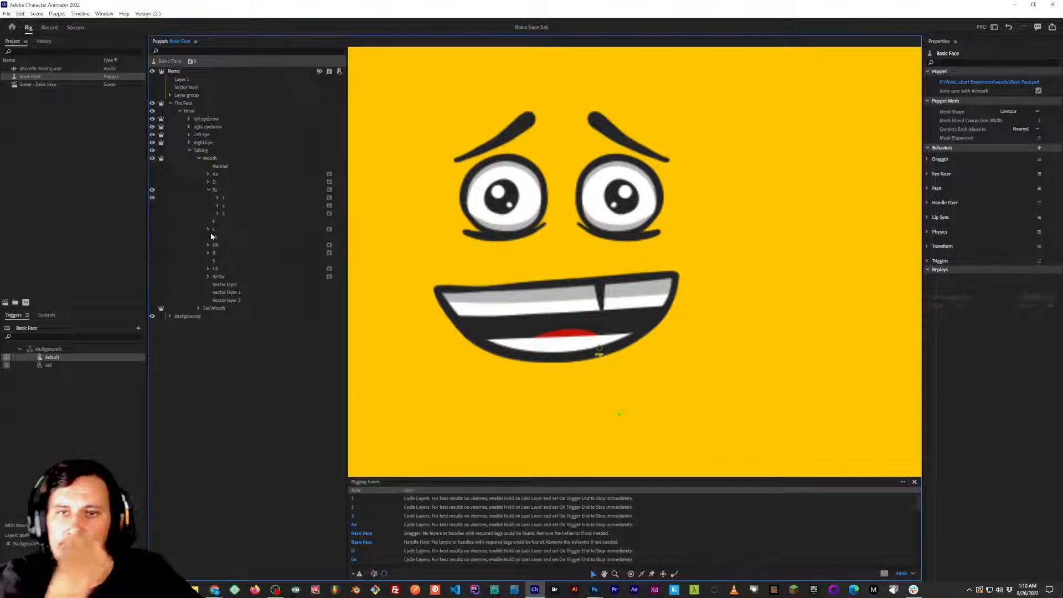
Collapse the Ee group, save the project, and show the Neutral mouth in place of Ee.
{"action": "left_click", "coordinate": [208, 190]}
{"action": "key", "text": "ctrl+s"}
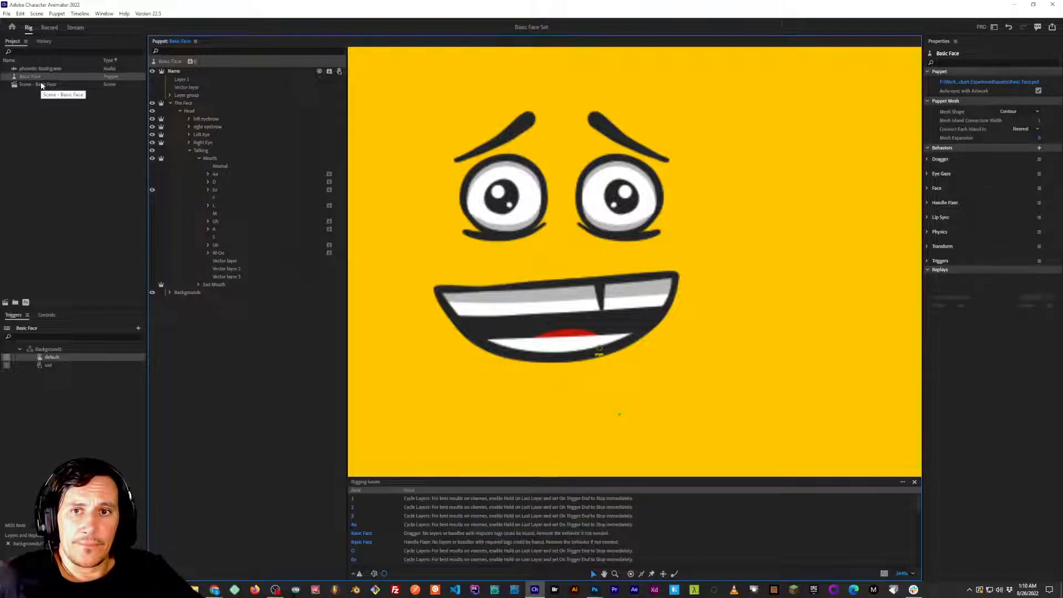
{"action": "key", "text": "alt+Tab"}
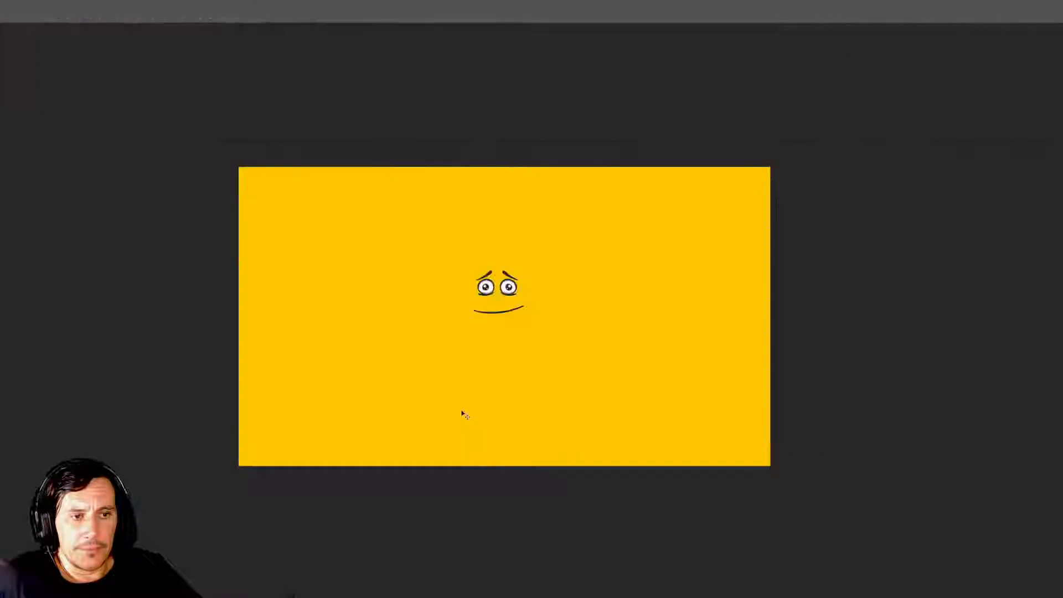
{"action": "key", "text": "alt+Tab"}
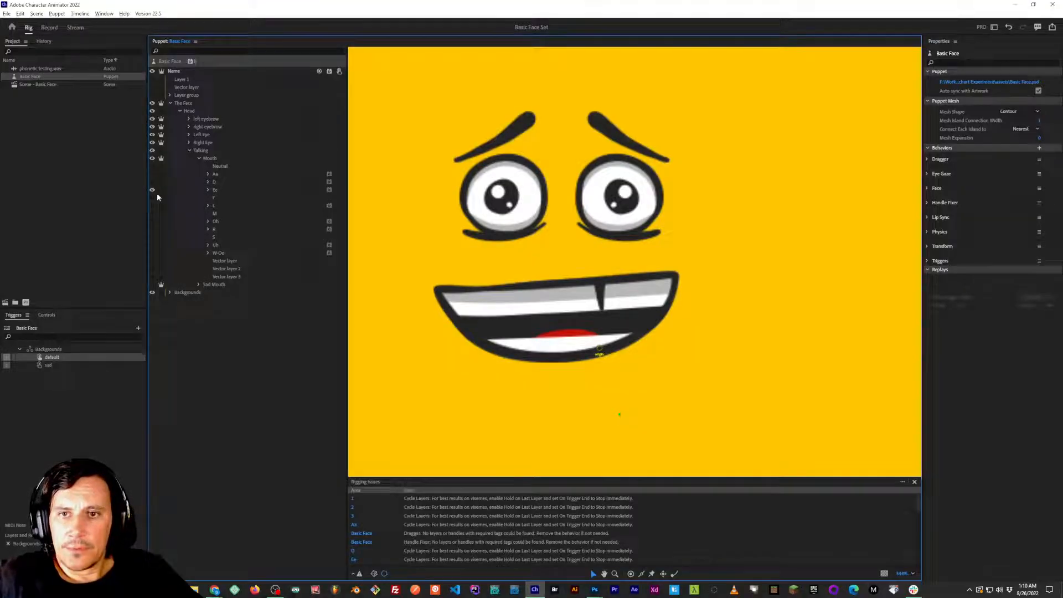
{"action": "left_click", "coordinate": [152, 166]}
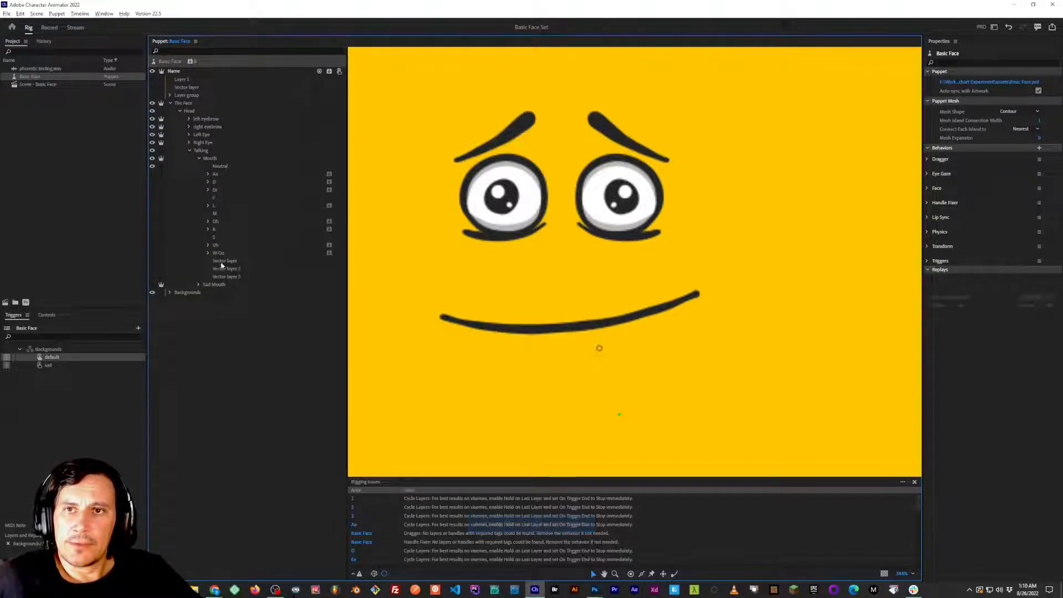
Open Scene - Basic Face and play the lip sync from the start of the timeline to review the mouth shapes.
{"action": "left_click", "coordinate": [46, 84]}
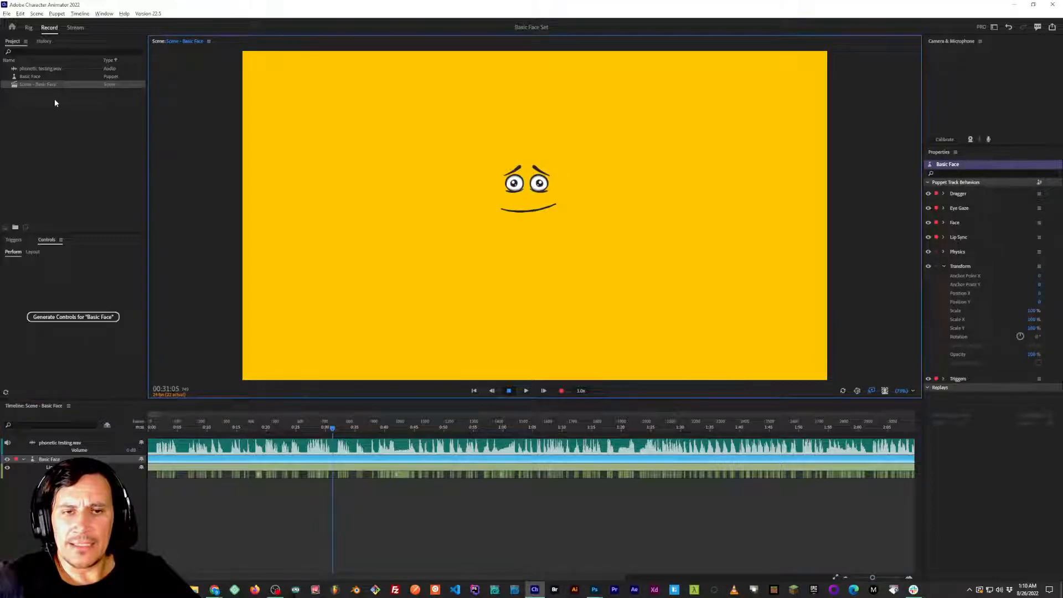
{"action": "left_click_drag", "start_coordinate": [284, 427], "coordinate": [150, 427]}
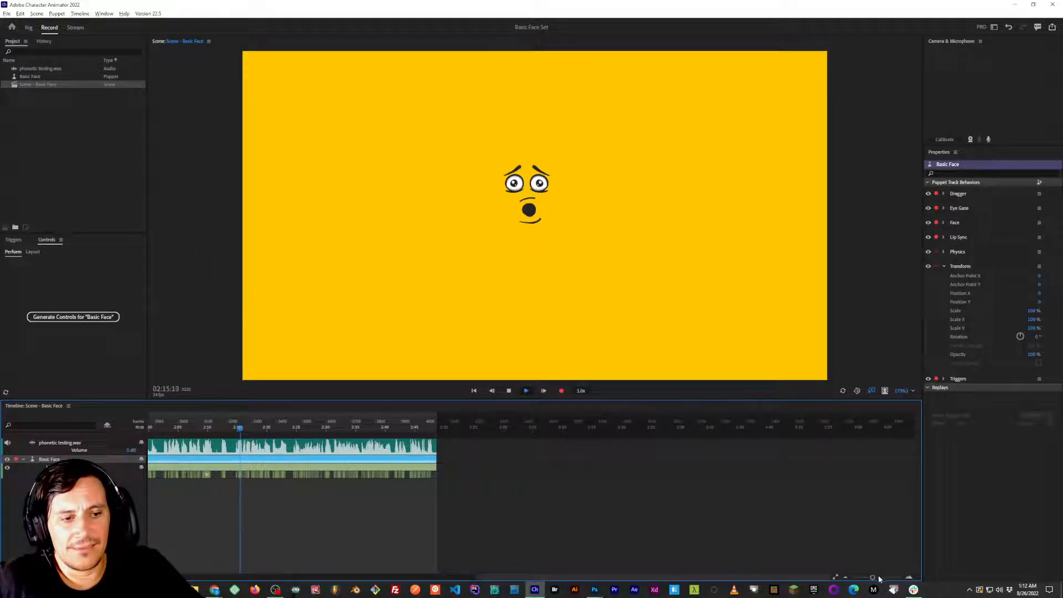
{"action": "mouse_move", "coordinate": [873, 577]}
{"action": "left_mouse_down"}
{"action": "mouse_move", "coordinate": [882, 578]}
{"action": "mouse_move", "coordinate": [869, 579]}
{"action": "left_mouse_up"}
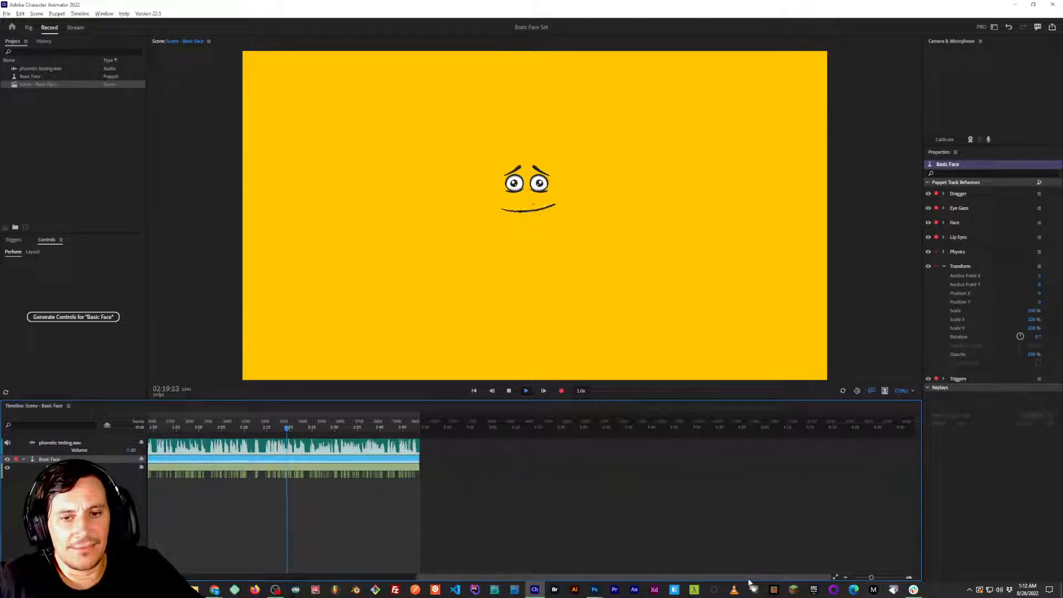
{"action": "left_click_drag", "start_coordinate": [573, 580], "coordinate": [600, 579]}
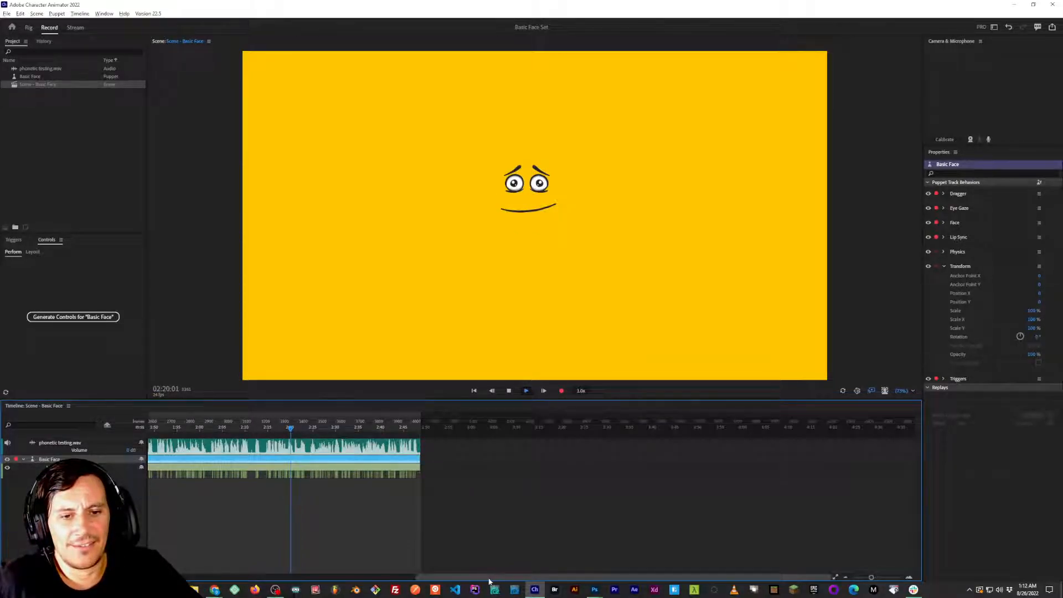
{"action": "left_click", "coordinate": [382, 579]}
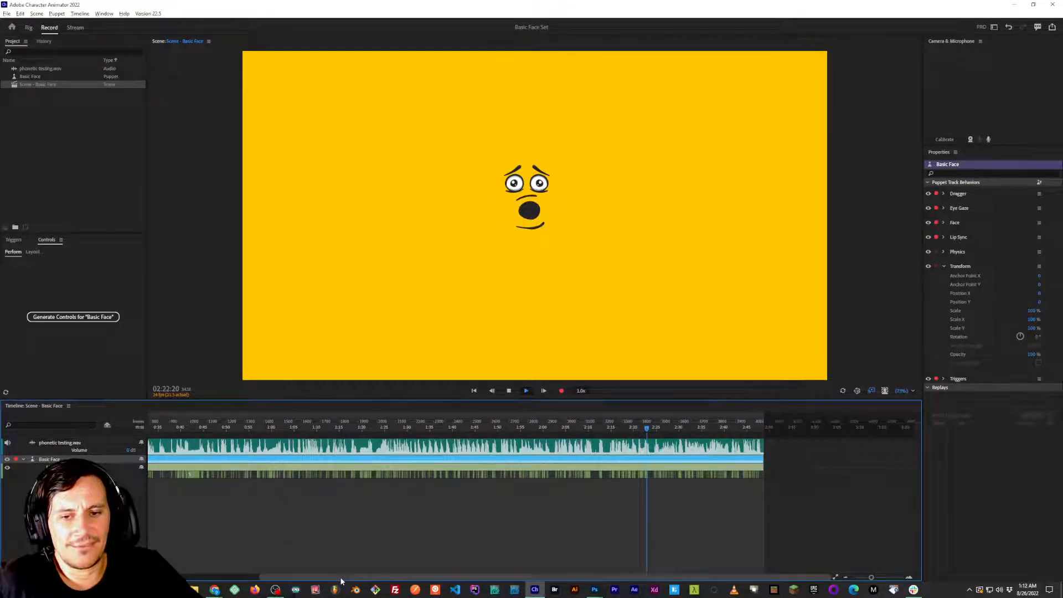
{"action": "left_click_drag", "start_coordinate": [871, 578], "coordinate": [867, 579]}
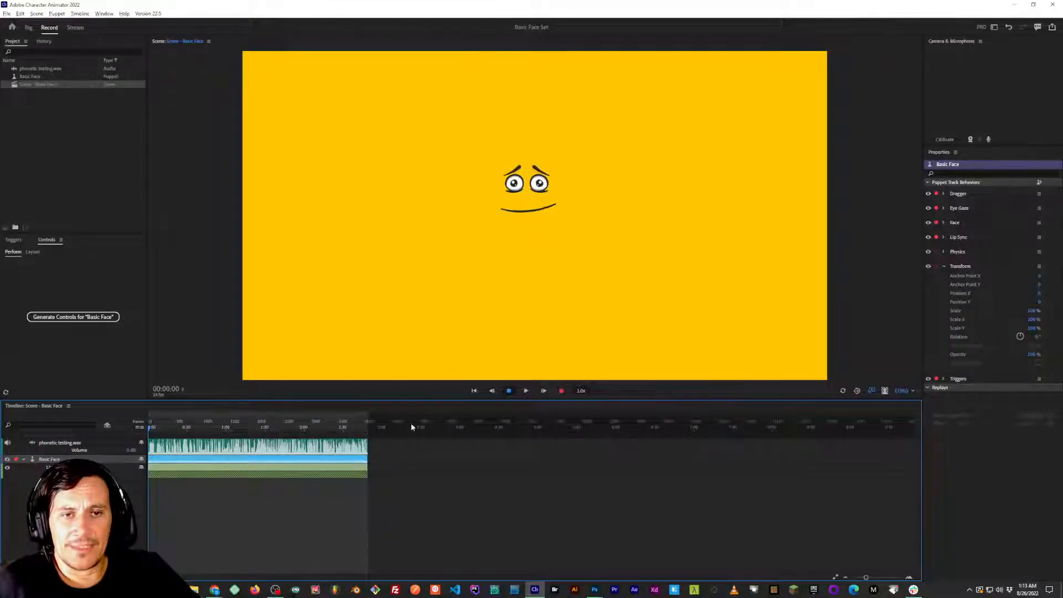
Switch to Photoshop, expand the L mouth group, and hide the Neutral layer.
{"action": "key", "text": "alt+Tab"}
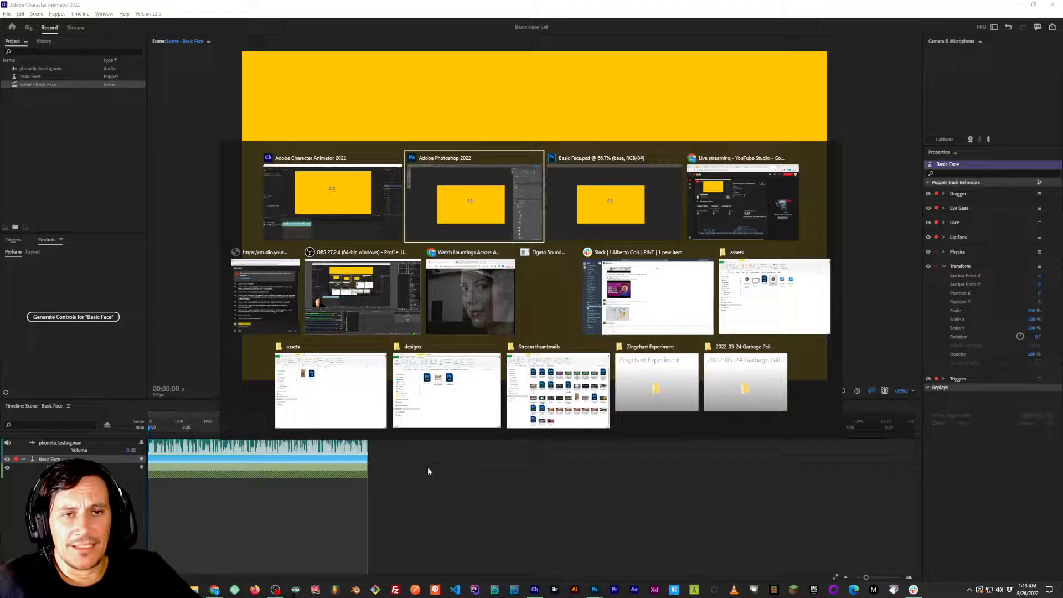
{"action": "key", "text": "alt+Tab"}
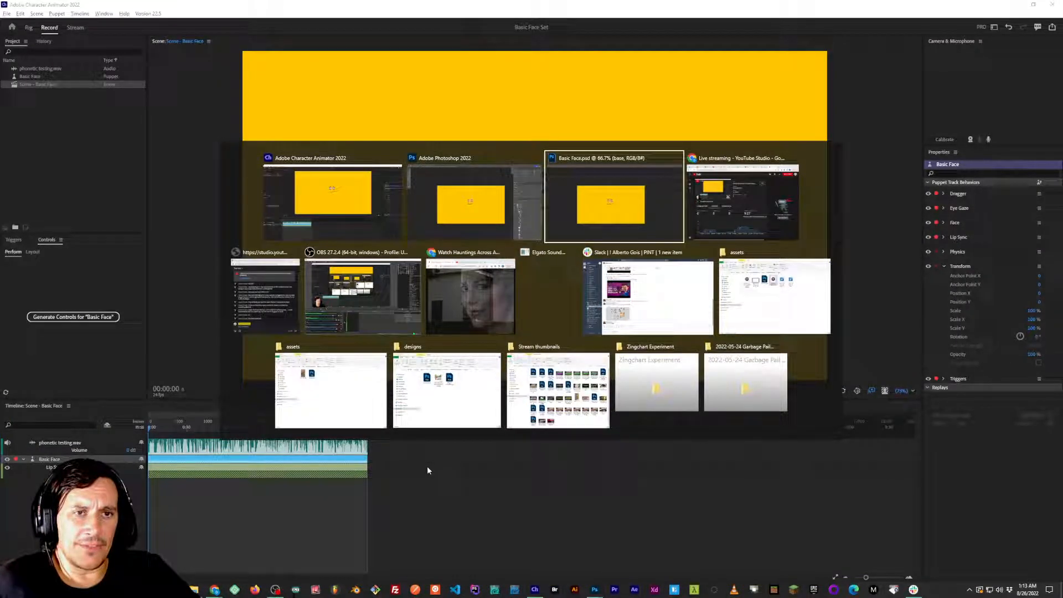
{"action": "key", "text": "alt+shift+Tab"}
{"action": "key", "text": "alt+Tab"}
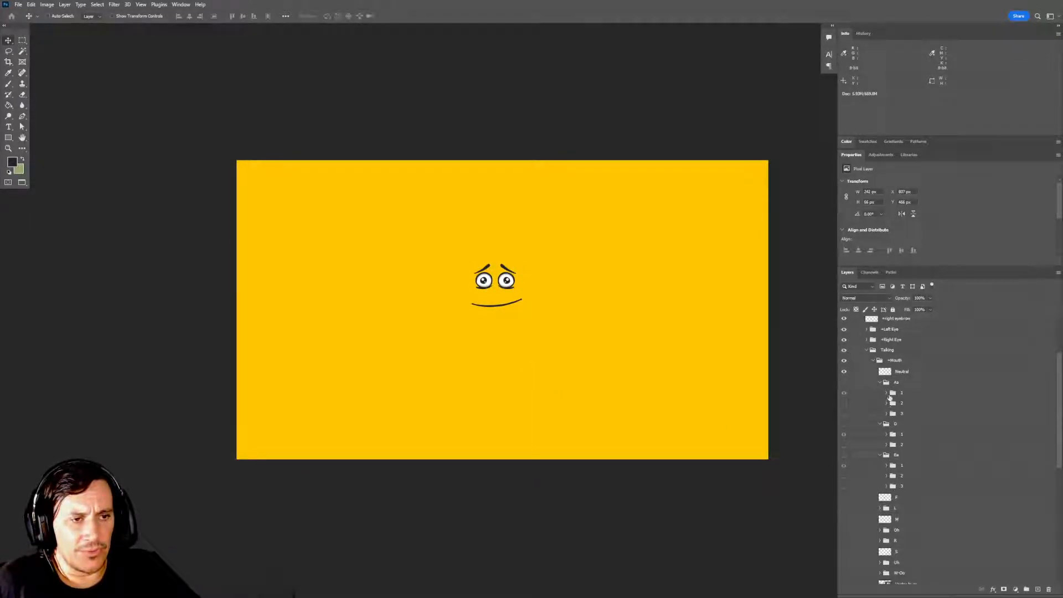
{"action": "scroll", "coordinate": [893, 472], "scroll_direction": "down", "scroll_amount": 4}
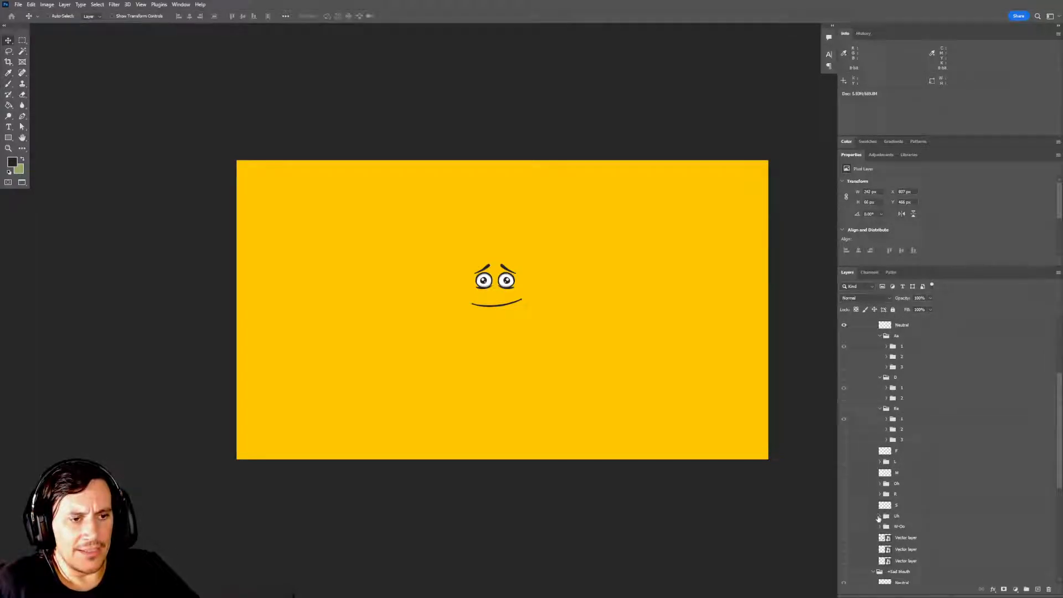
{"action": "left_click", "coordinate": [881, 463]}
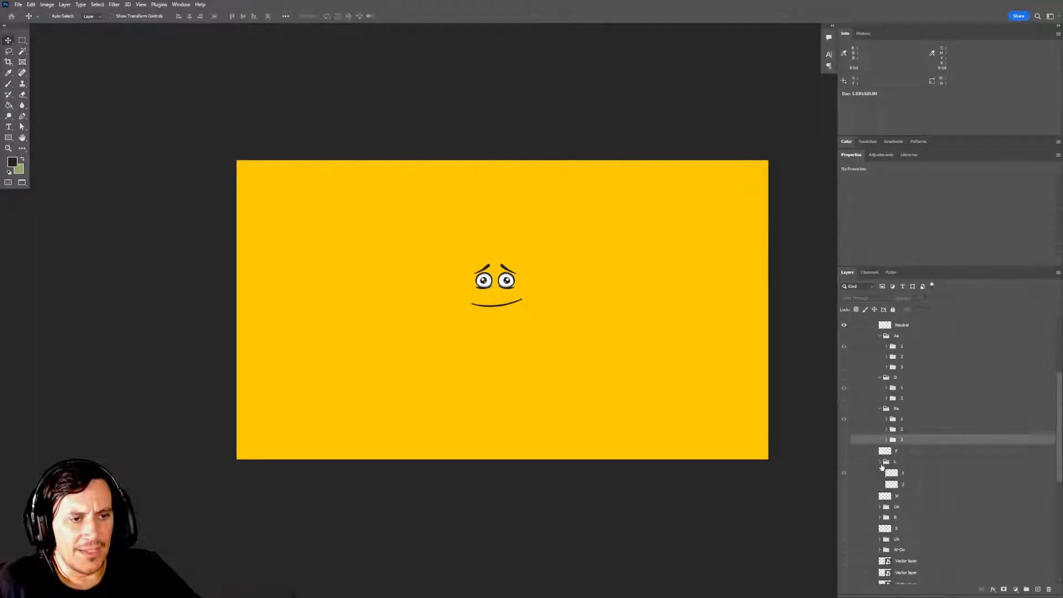
{"action": "scroll", "coordinate": [872, 461], "scroll_direction": "up", "scroll_amount": 5}
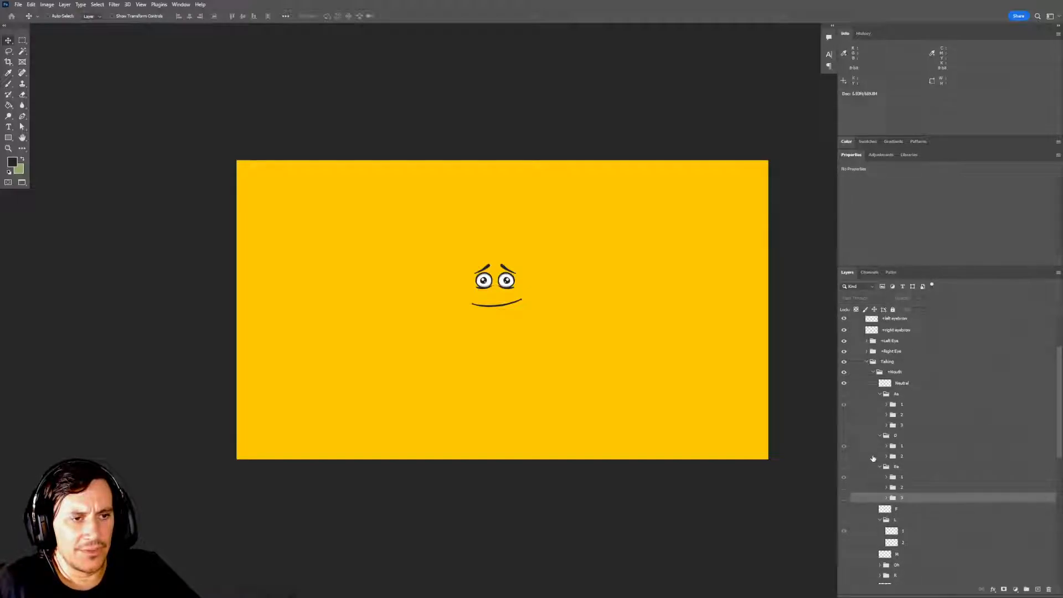
{"action": "left_click", "coordinate": [843, 387]}
Preview the F mouth and compare frames 1 and 2 of the L group, then hide L with only frame 1 enabled.
{"action": "scroll", "coordinate": [858, 470], "scroll_direction": "down", "scroll_amount": 3}
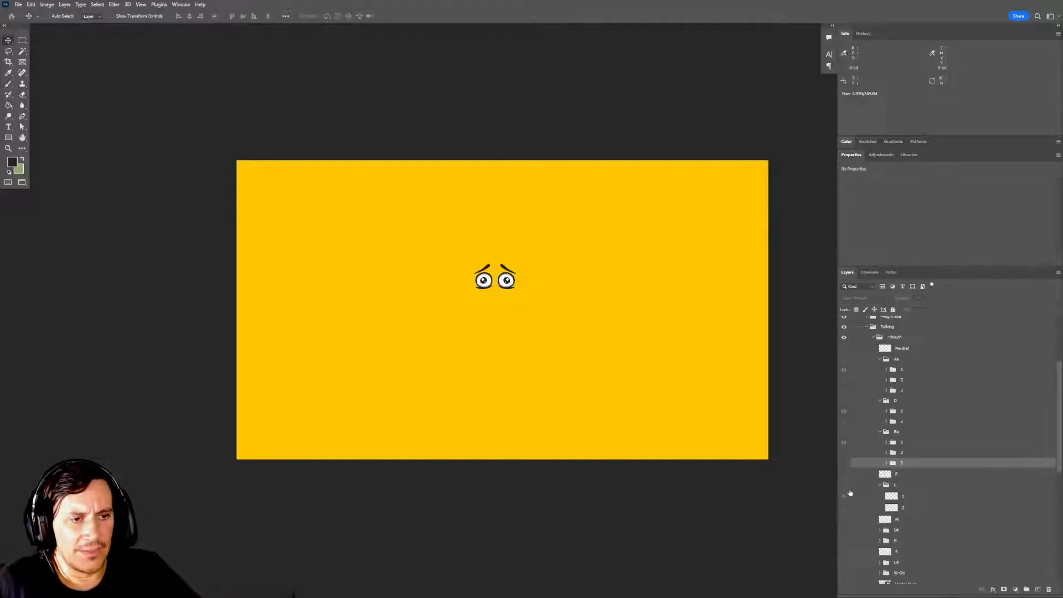
{"action": "left_click", "coordinate": [844, 474]}
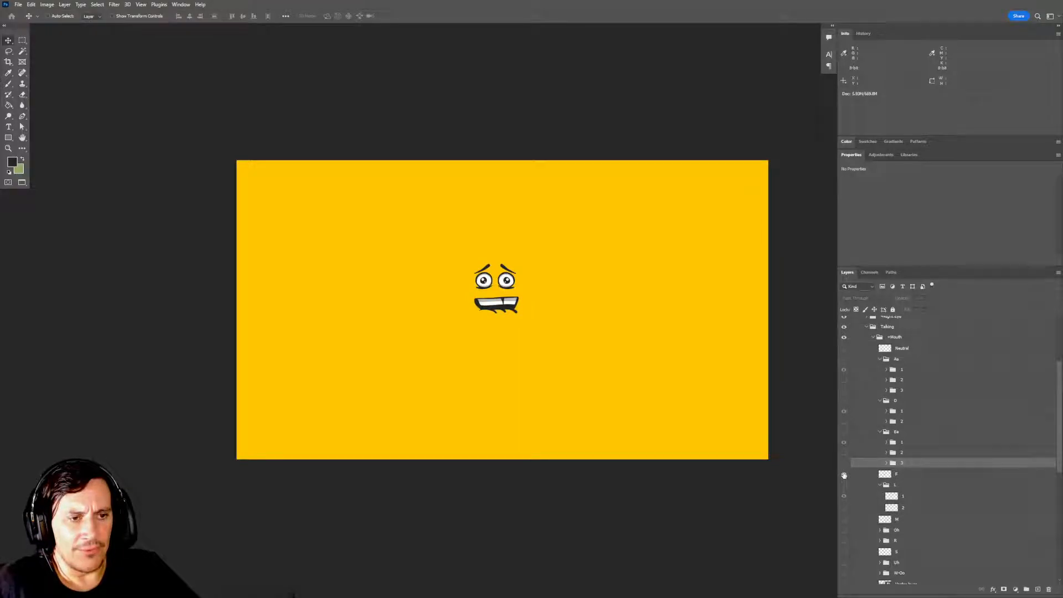
{"action": "left_click", "coordinate": [844, 475]}
{"action": "left_click", "coordinate": [843, 485]}
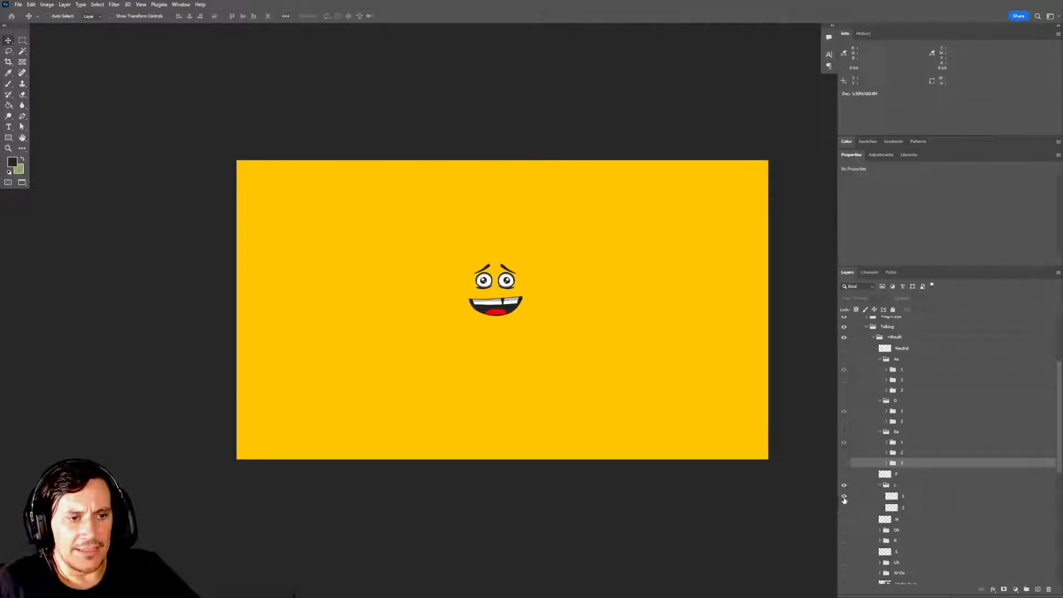
{"action": "left_click", "coordinate": [843, 500]}
{"action": "left_click", "coordinate": [845, 507]}
{"action": "left_click", "coordinate": [845, 507]}
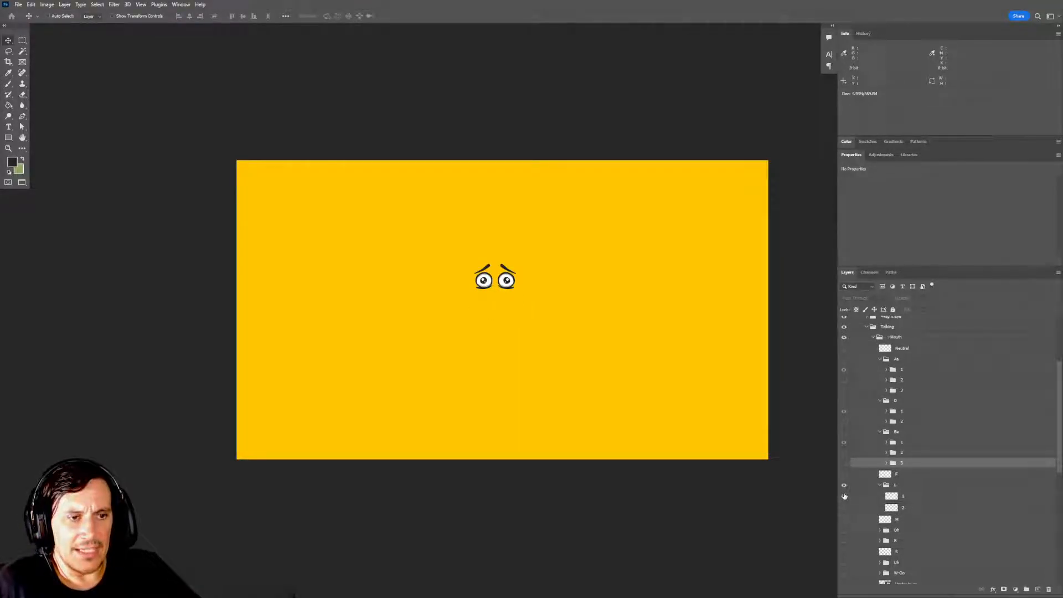
{"action": "left_click", "coordinate": [844, 497]}
{"action": "left_click", "coordinate": [844, 497]}
{"action": "left_click", "coordinate": [844, 507]}
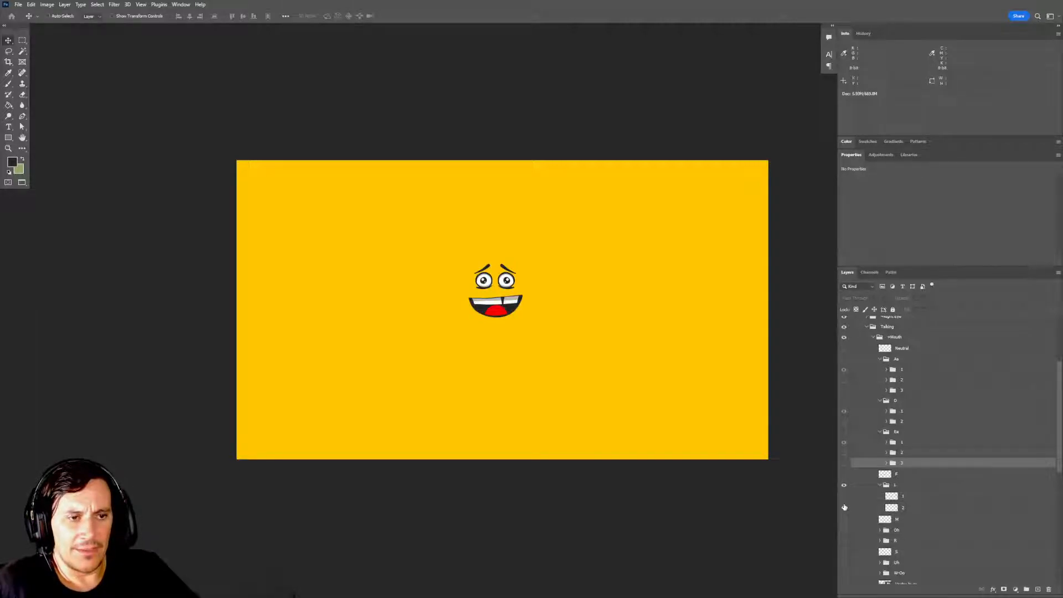
{"action": "left_click", "coordinate": [844, 507]}
{"action": "left_click", "coordinate": [845, 497]}
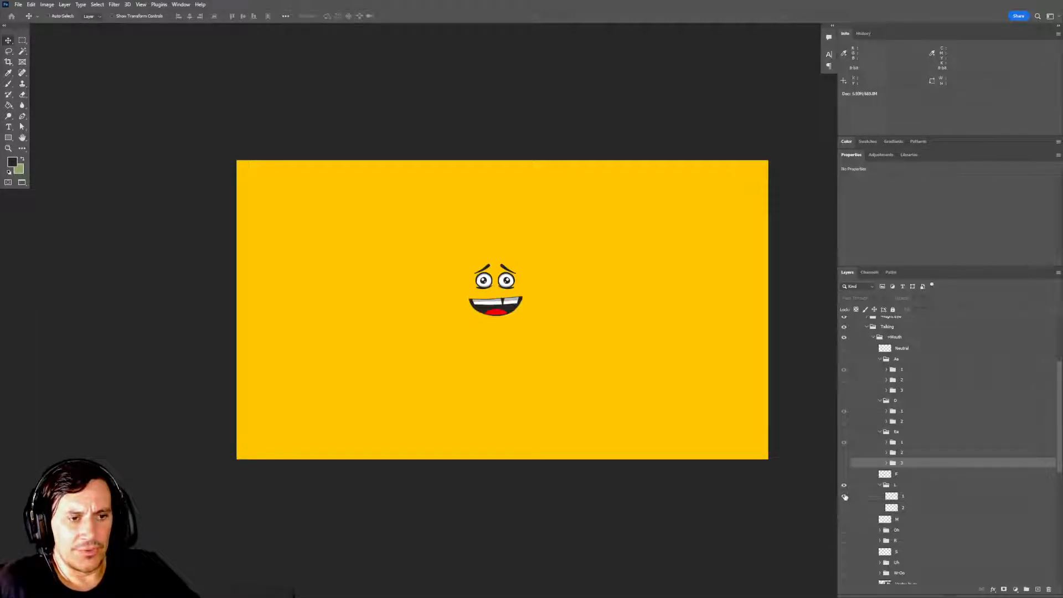
{"action": "left_click", "coordinate": [843, 485]}
{"action": "scroll", "coordinate": [853, 519], "scroll_direction": "down", "scroll_amount": 2}
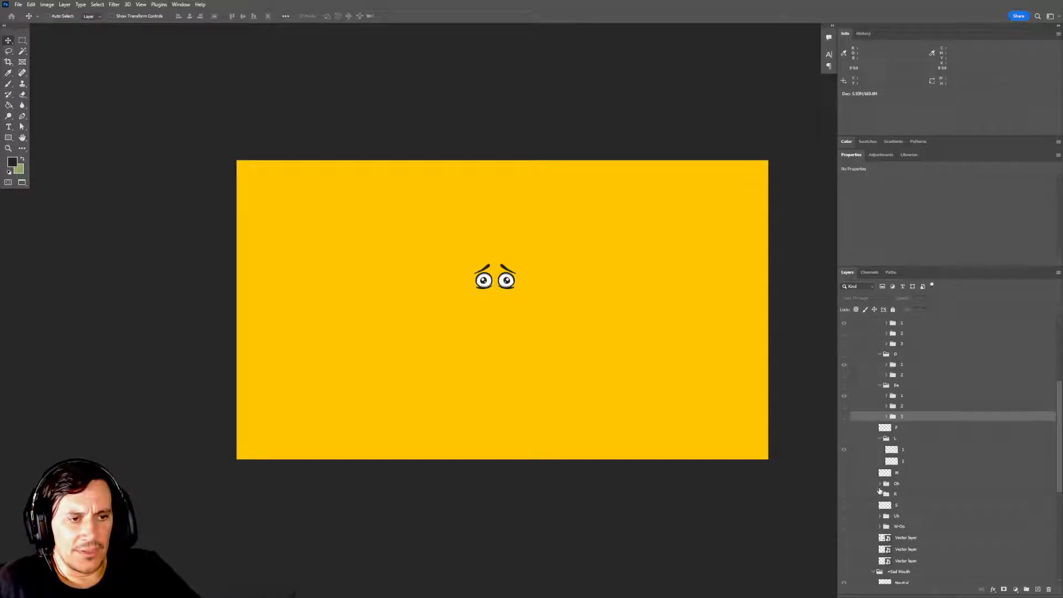
Preview the Oh, R and S mouths one at a time, hiding each one again.
{"action": "left_click", "coordinate": [880, 485]}
{"action": "left_click", "coordinate": [843, 485]}
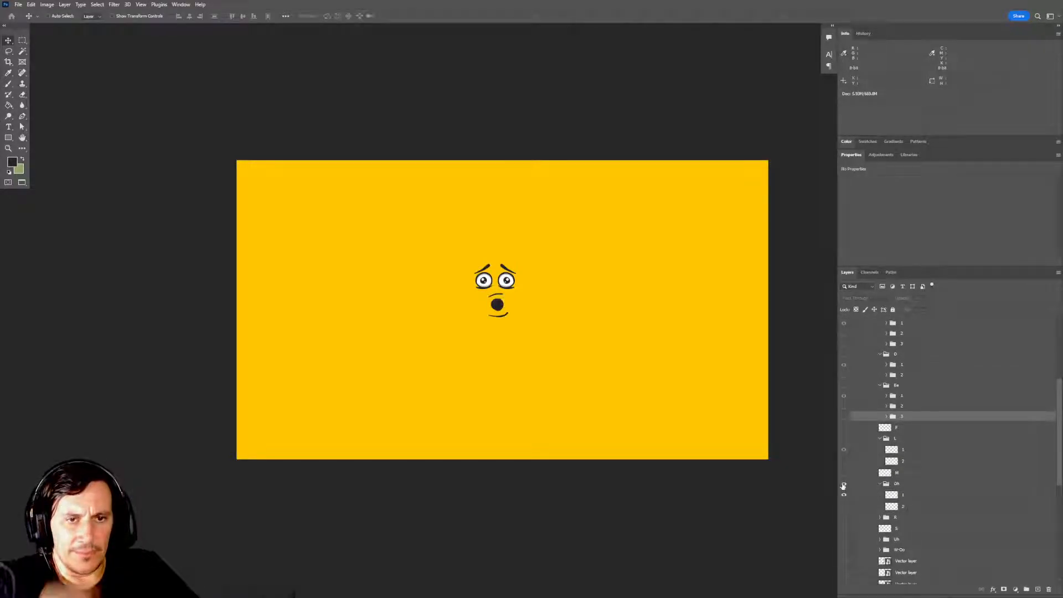
{"action": "left_click", "coordinate": [844, 485]}
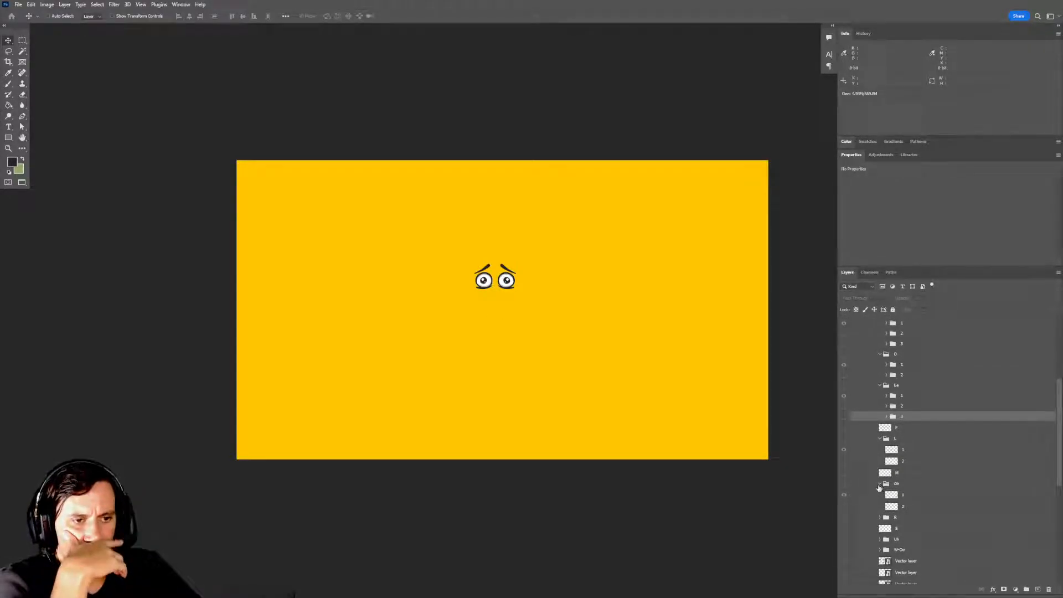
{"action": "left_click", "coordinate": [879, 485]}
{"action": "left_click", "coordinate": [844, 494]}
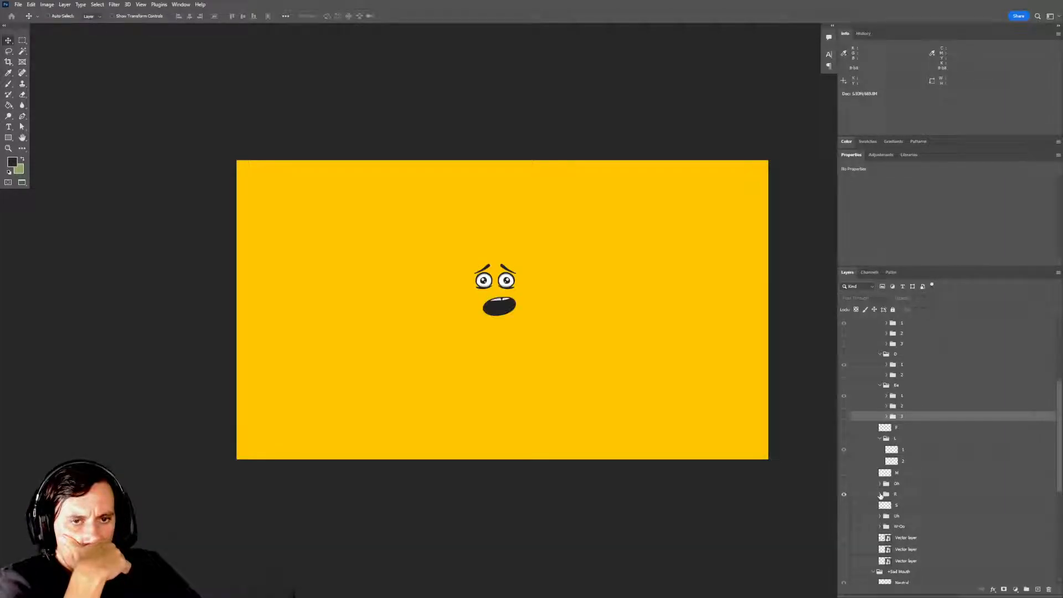
{"action": "left_click", "coordinate": [879, 494]}
{"action": "left_click", "coordinate": [881, 495]}
{"action": "left_click", "coordinate": [842, 497]}
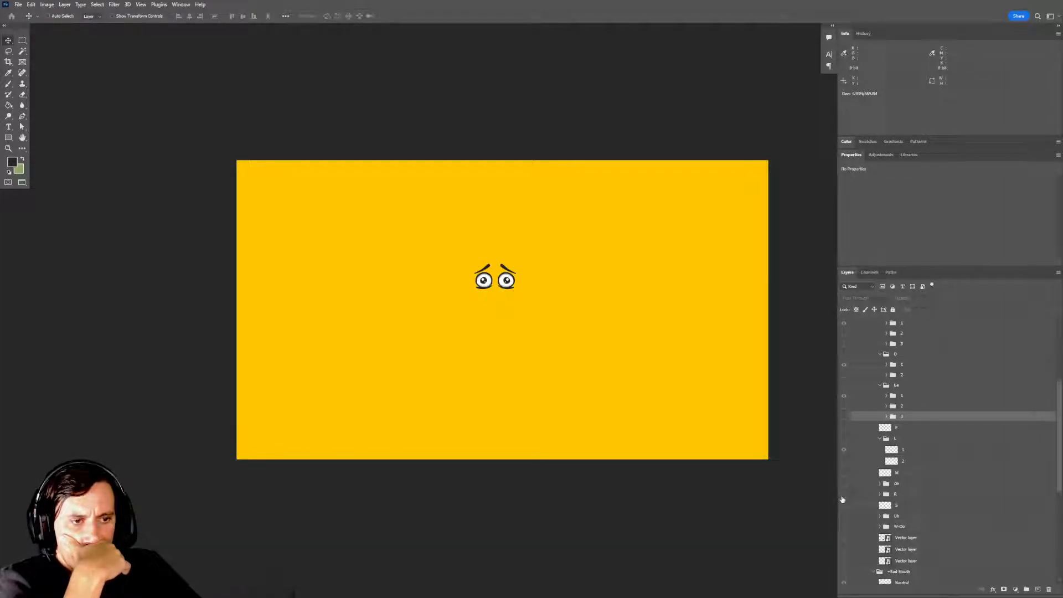
{"action": "left_click", "coordinate": [843, 505]}
{"action": "left_click", "coordinate": [843, 505]}
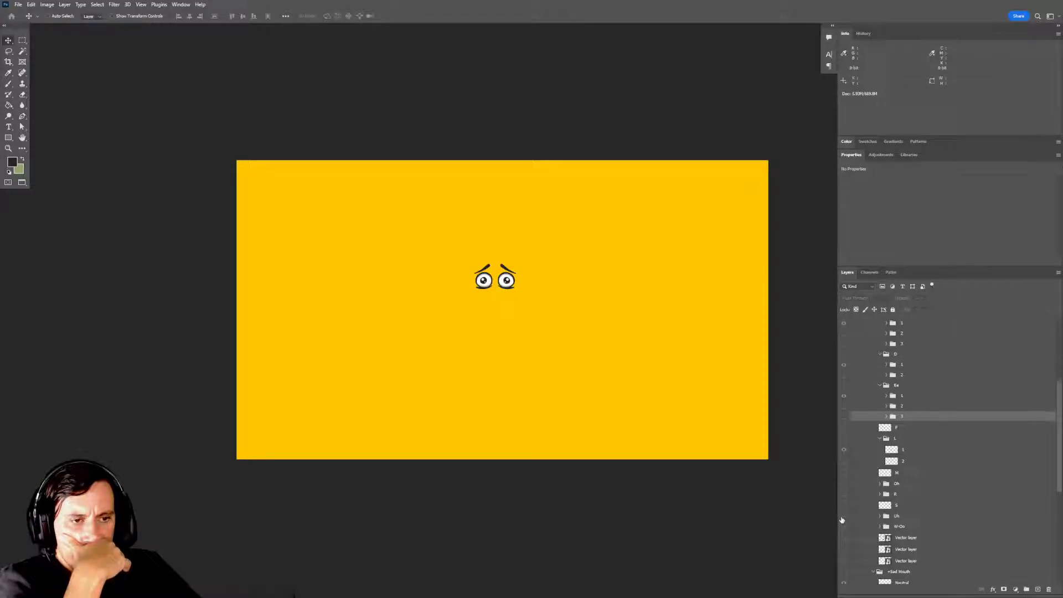
Show the Uh mouth group, expand it, and compare frames 1 and 2, leaving both frames hidden.
{"action": "left_click", "coordinate": [843, 517]}
{"action": "left_click", "coordinate": [888, 516]}
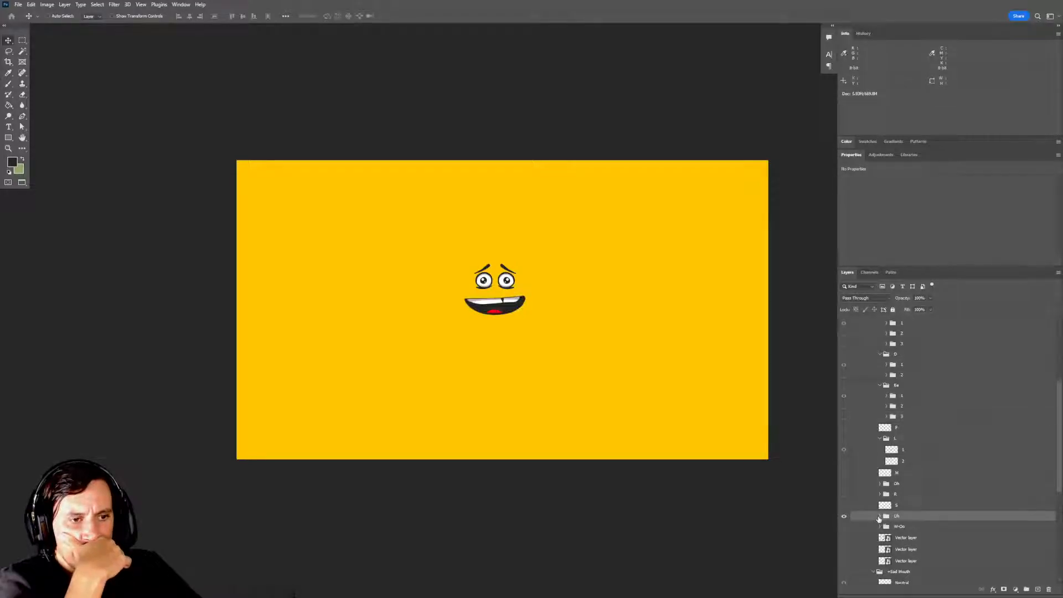
{"action": "left_click", "coordinate": [880, 517]}
{"action": "left_click", "coordinate": [844, 527]}
{"action": "left_click", "coordinate": [844, 539]}
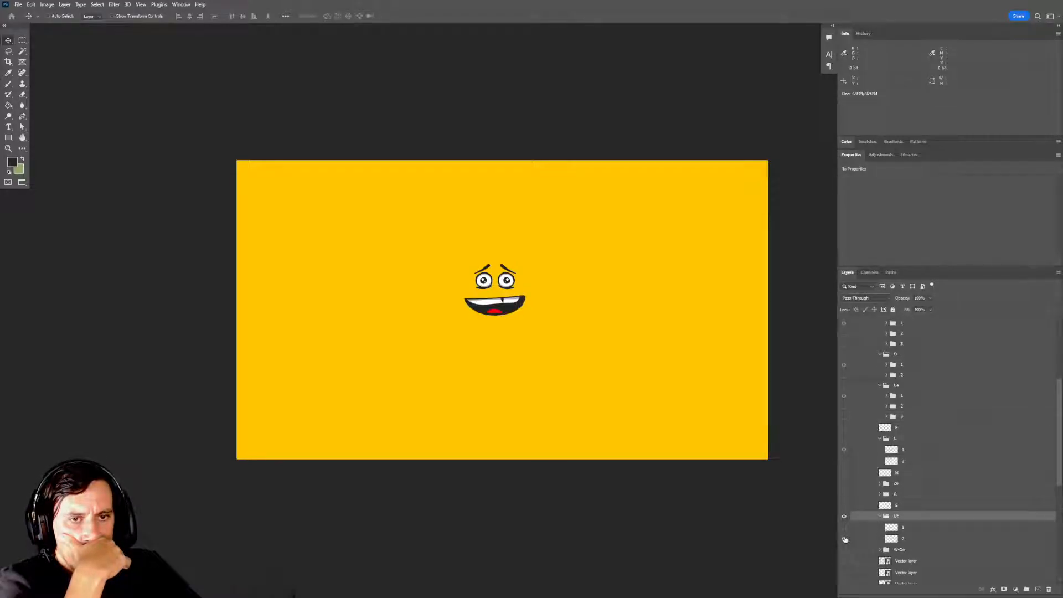
{"action": "left_click", "coordinate": [844, 539]}
{"action": "left_click", "coordinate": [844, 528]}
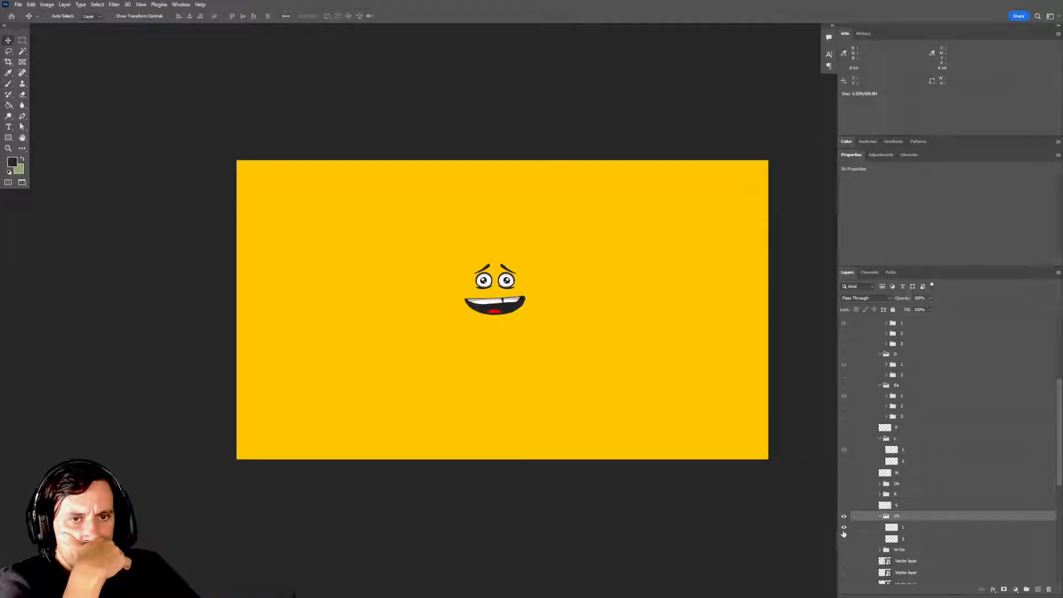
{"action": "left_click", "coordinate": [845, 538]}
{"action": "left_click", "coordinate": [844, 527]}
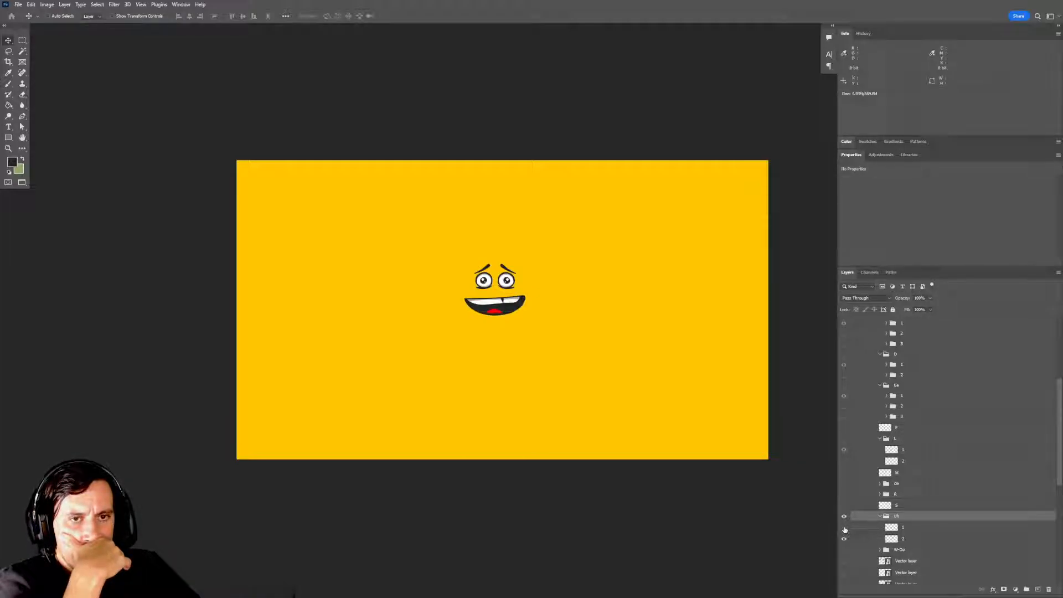
{"action": "left_click", "coordinate": [844, 539]}
{"action": "left_click", "coordinate": [844, 528]}
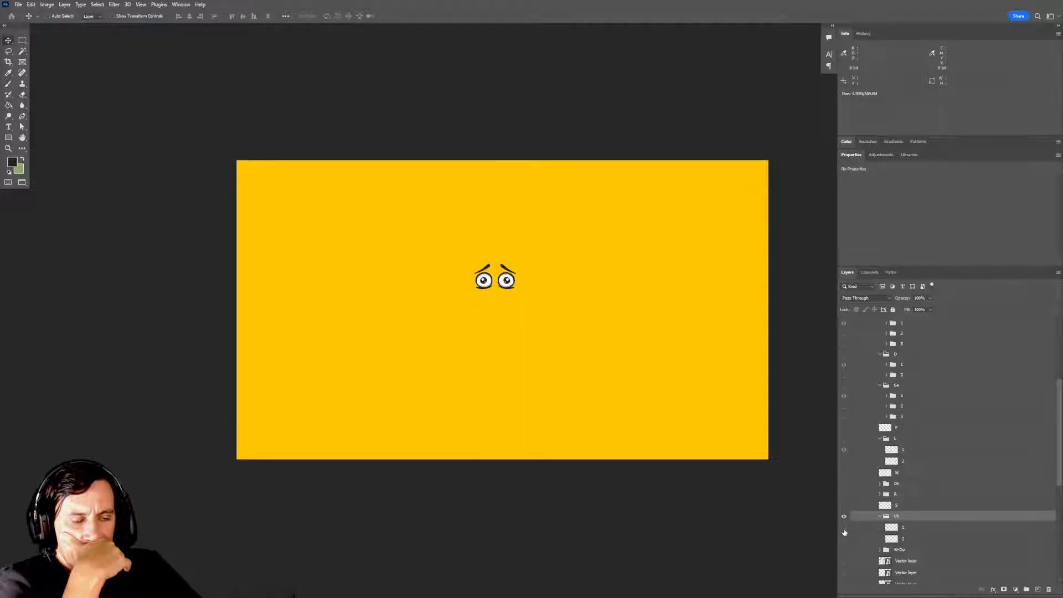
Duplicate the D mouth's frame groups 1 and 2 into the Uh group and rename the copies 1 and 2.
{"action": "scroll", "coordinate": [864, 404], "scroll_direction": "up", "scroll_amount": 1}
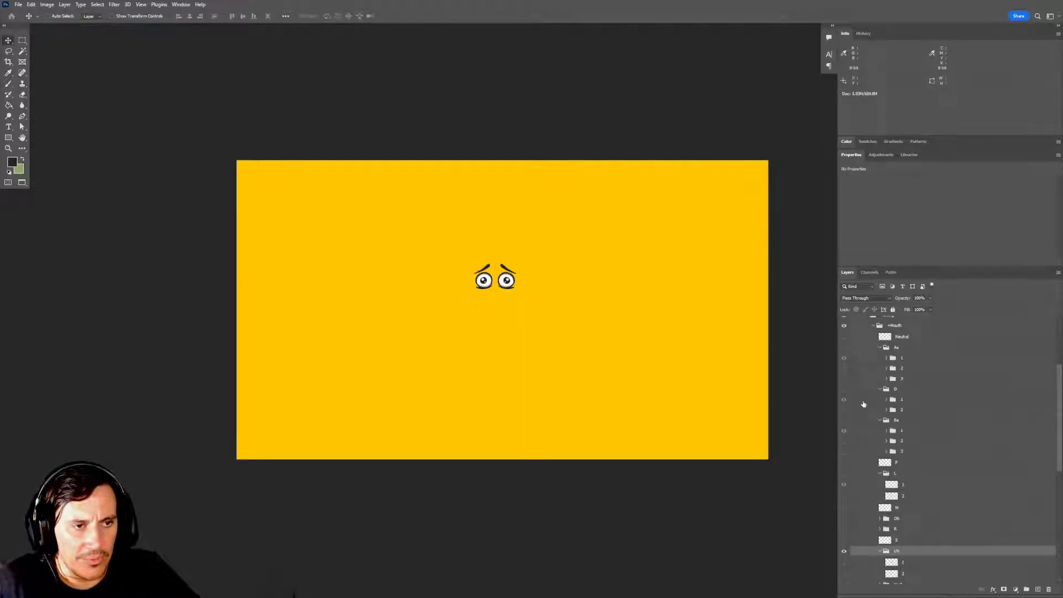
{"action": "left_click", "coordinate": [844, 389]}
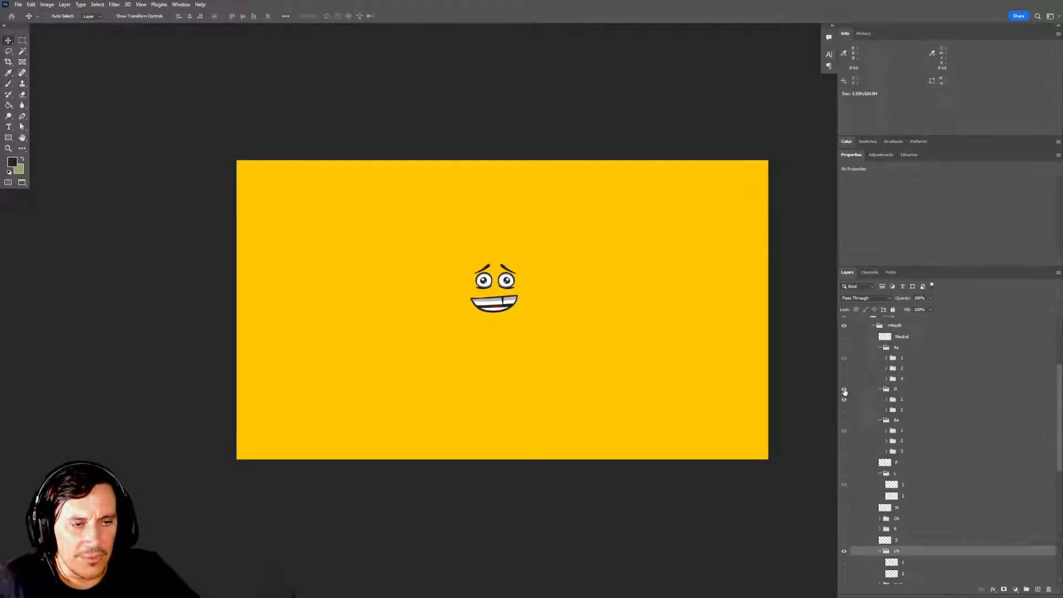
{"action": "left_click", "coordinate": [907, 403]}
{"action": "left_click", "coordinate": [907, 409], "text": "shift"}
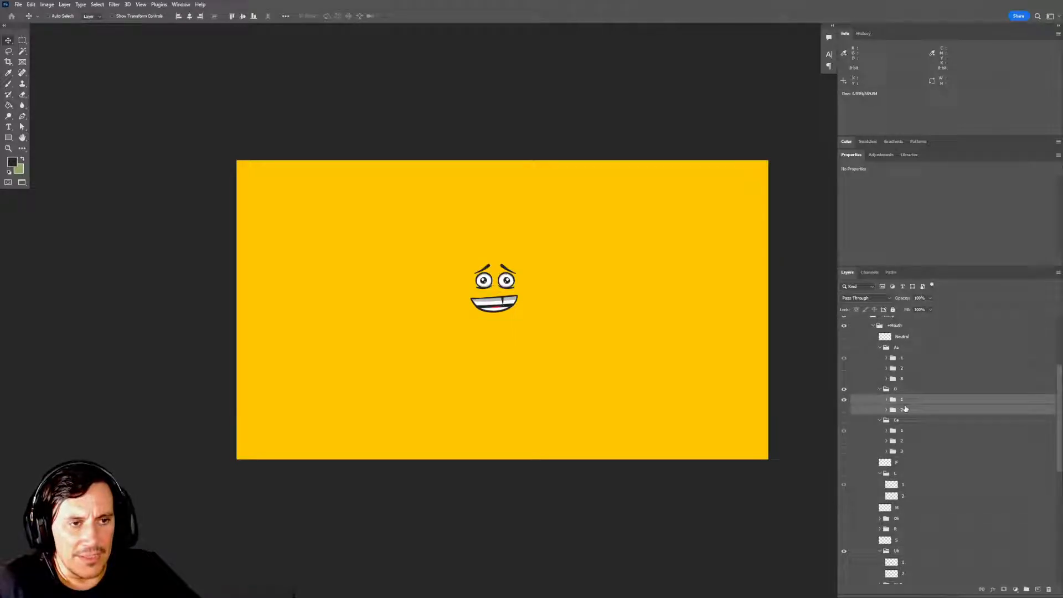
{"action": "left_click_drag", "start_coordinate": [898, 405], "coordinate": [1038, 589]}
{"action": "left_click_drag", "start_coordinate": [914, 406], "coordinate": [914, 576]}
{"action": "scroll", "coordinate": [965, 515], "scroll_direction": "down", "scroll_amount": 6}
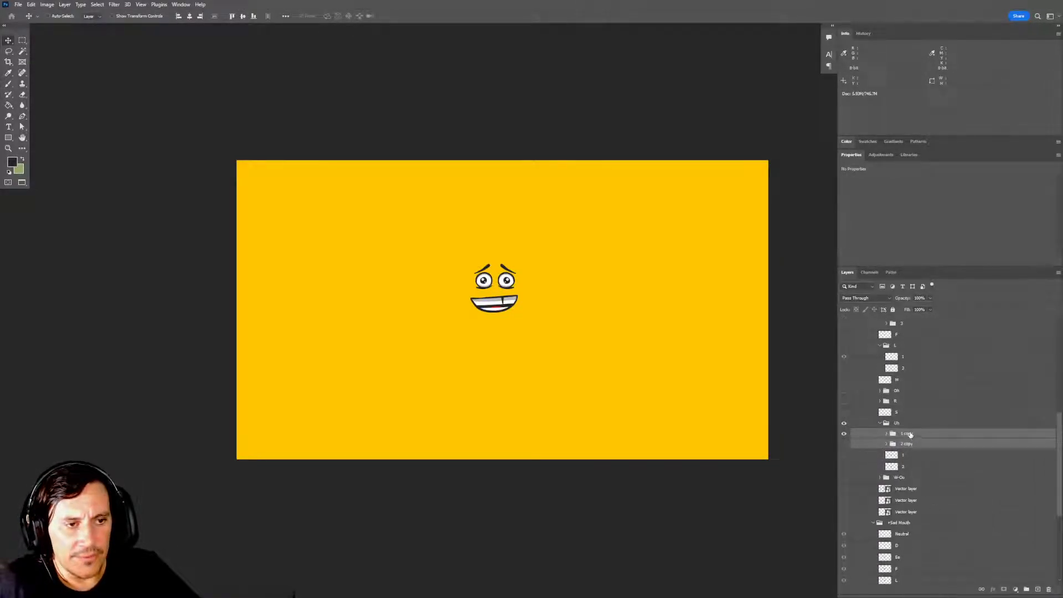
{"action": "double_click", "coordinate": [908, 433]}
{"action": "double_click", "coordinate": [908, 444]}
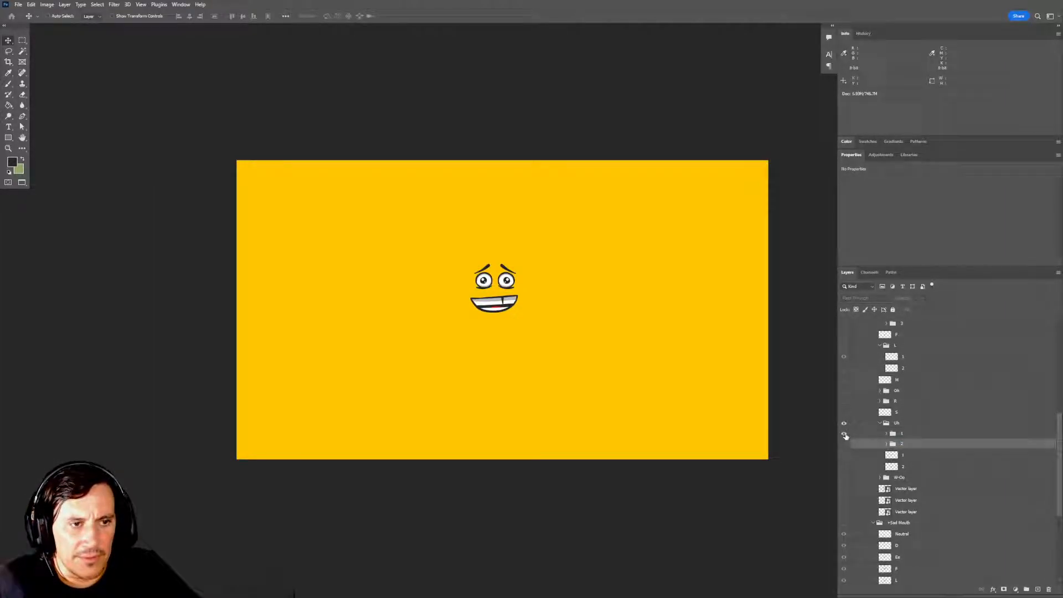
Show the original Uh frame 1 layer without the copied frame group 1, and hide the D mouth.
{"action": "left_click", "coordinate": [844, 455]}
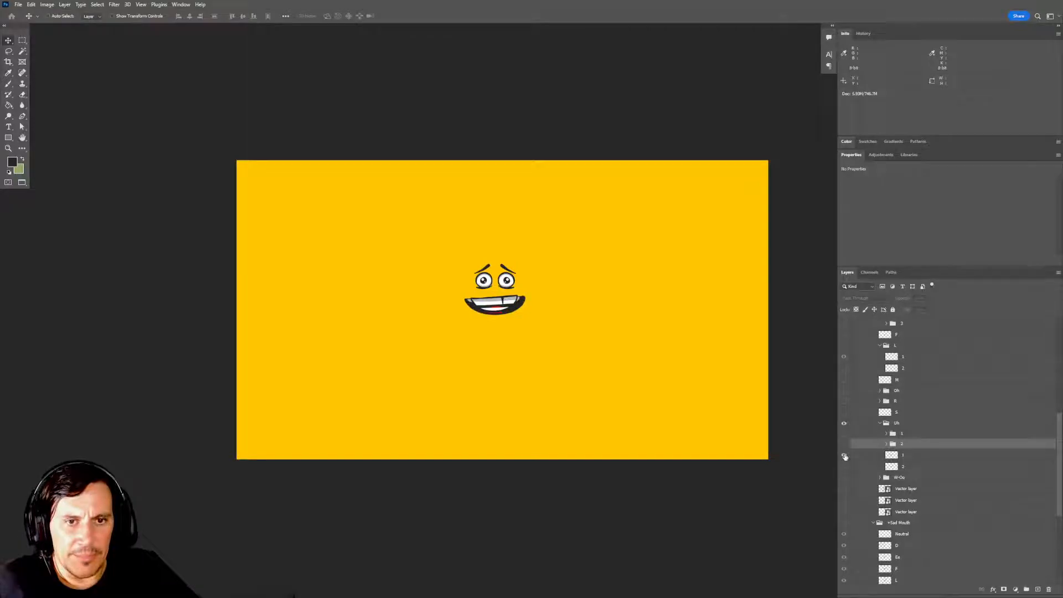
{"action": "scroll", "coordinate": [840, 437], "scroll_direction": "up", "scroll_amount": 5}
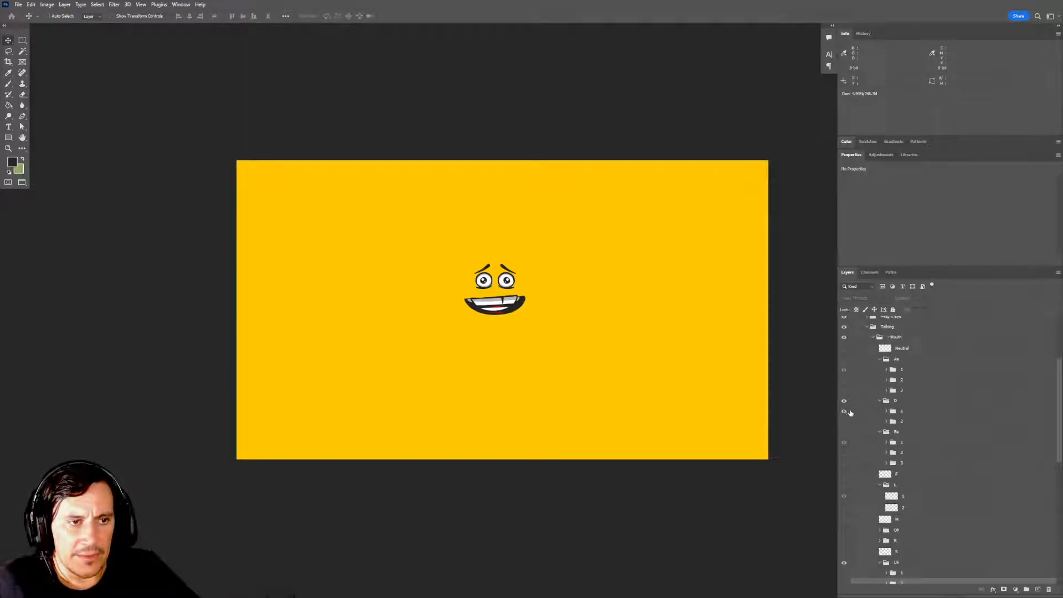
{"action": "left_click", "coordinate": [844, 405]}
{"action": "scroll", "coordinate": [888, 482], "scroll_direction": "down", "scroll_amount": 4}
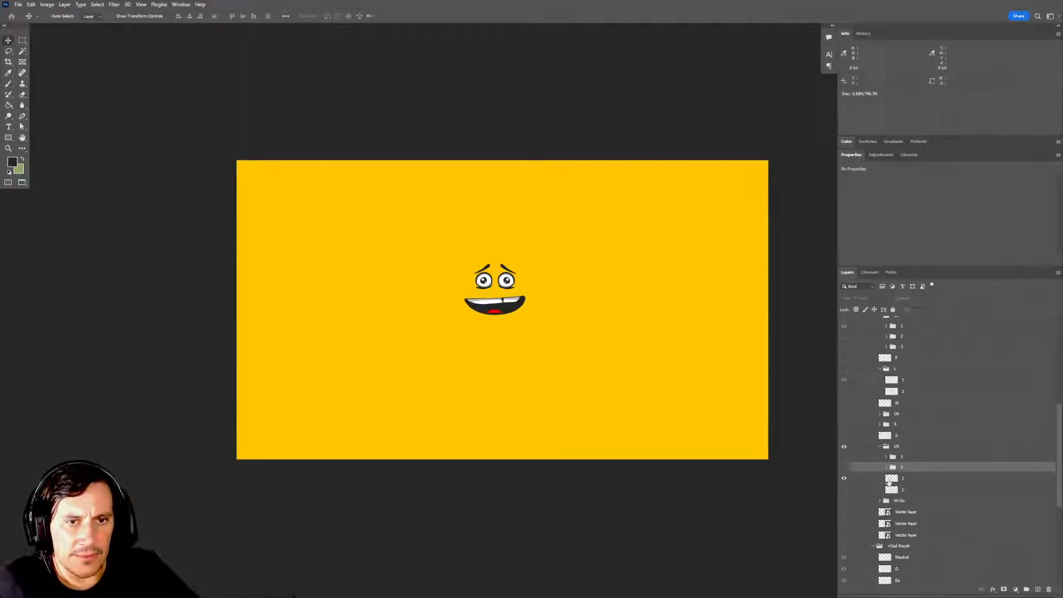
Compare the copied frame groups 1 and 2 against the original Uh mouth by toggling their visibility.
{"action": "left_click", "coordinate": [844, 456]}
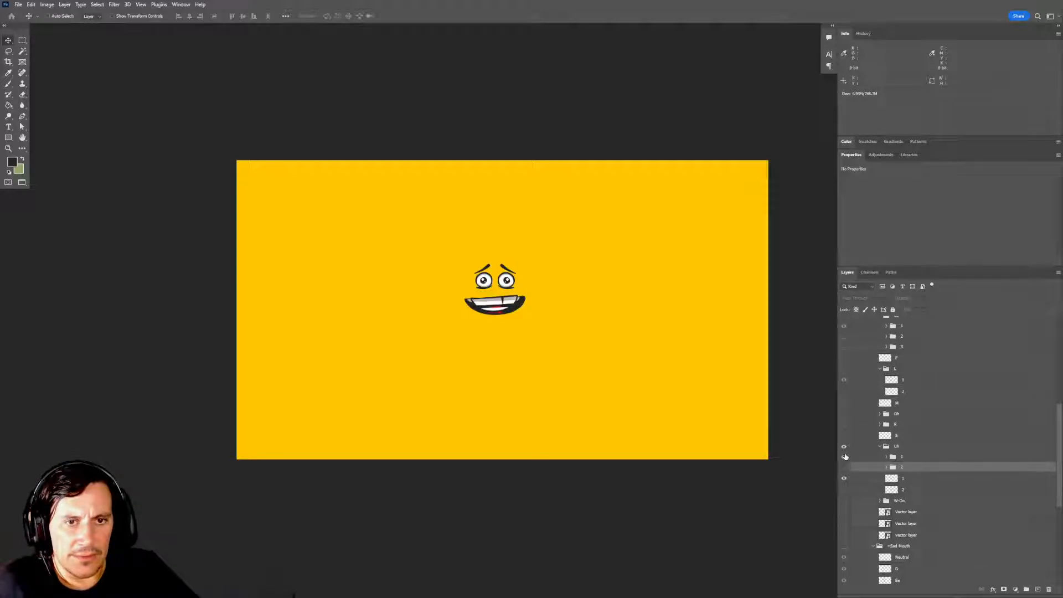
{"action": "left_click", "coordinate": [844, 457]}
{"action": "left_click", "coordinate": [843, 468]}
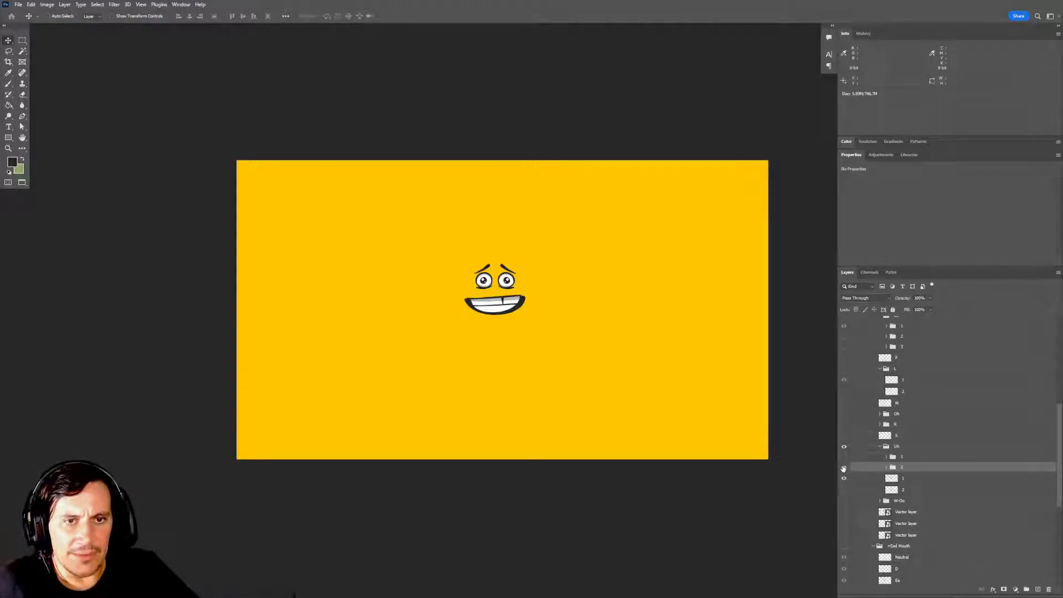
{"action": "left_click", "coordinate": [843, 468]}
{"action": "left_click", "coordinate": [843, 457]}
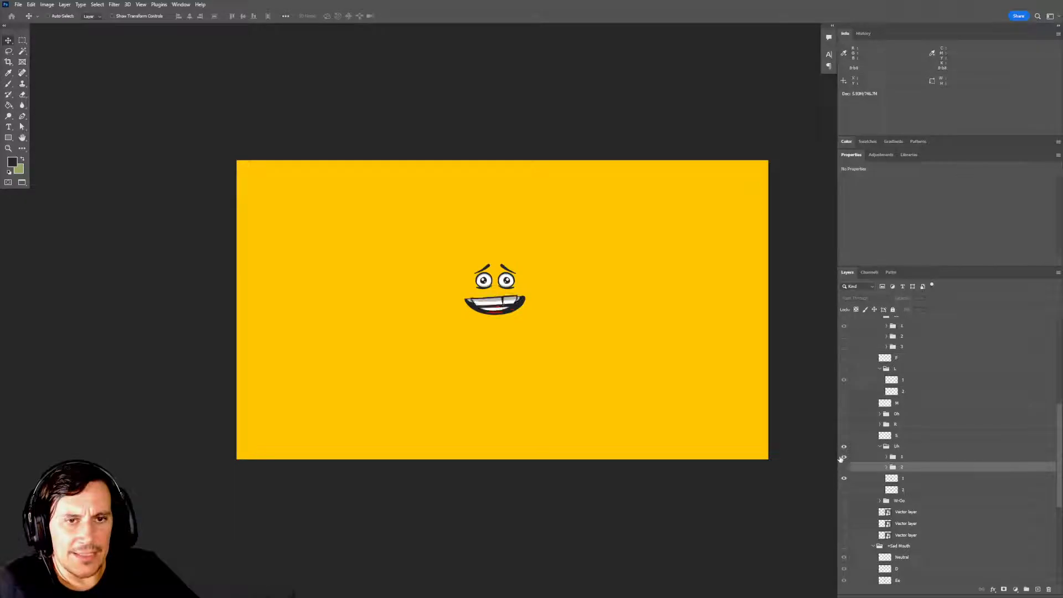
{"action": "left_click", "coordinate": [844, 458]}
{"action": "left_click", "coordinate": [843, 457]}
{"action": "left_click", "coordinate": [843, 457]}
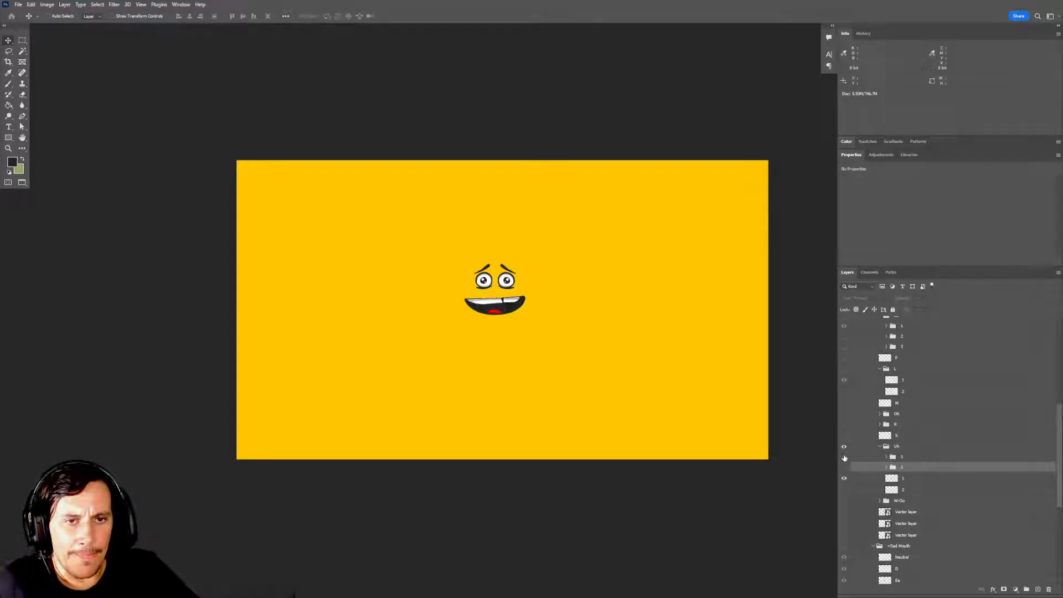
Copy the wide open-mouth outline from the Layer 1 sketches onto its own layer and position it over the Uh mouth.
{"action": "left_click_drag", "start_coordinate": [633, 364], "coordinate": [612, 382]}
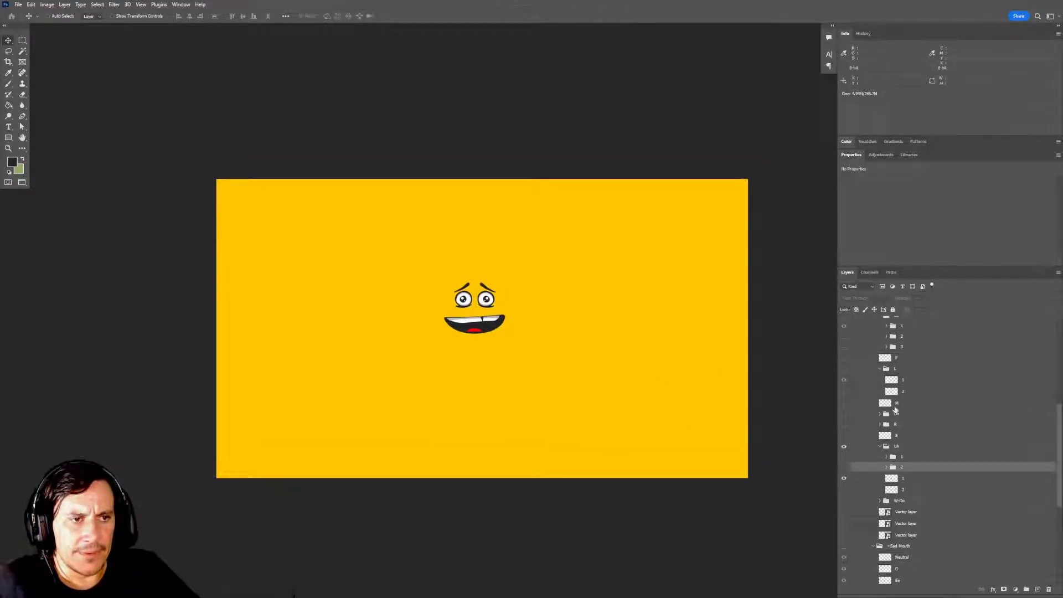
{"action": "scroll", "coordinate": [895, 410], "scroll_direction": "up", "scroll_amount": 5}
{"action": "scroll", "coordinate": [895, 409], "scroll_direction": "up", "scroll_amount": 2}
{"action": "left_click", "coordinate": [843, 322]}
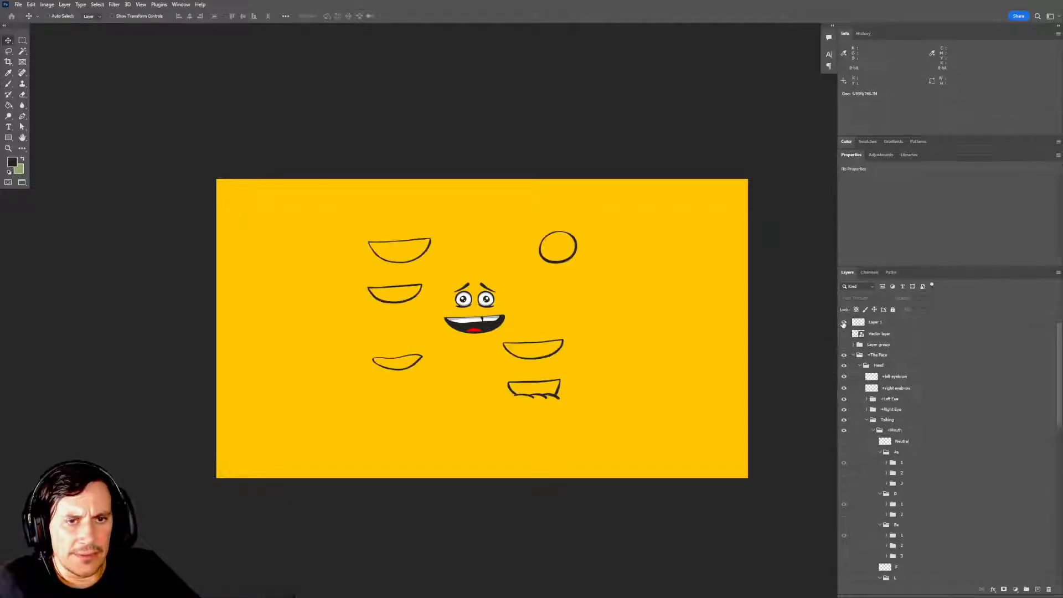
{"action": "left_click_drag", "start_coordinate": [646, 331], "coordinate": [648, 337]}
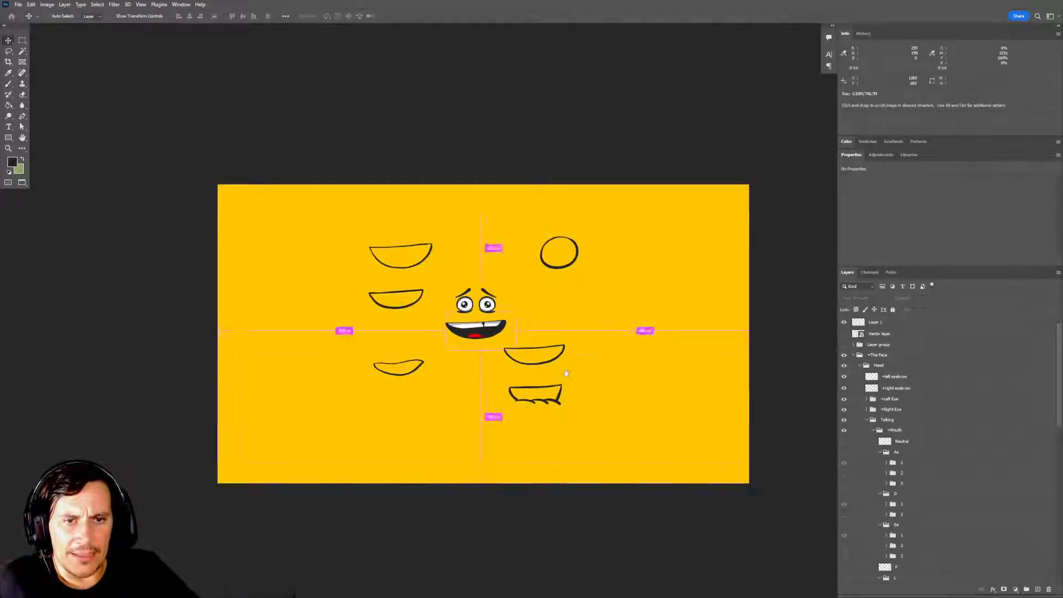
{"action": "left_click", "coordinate": [892, 321]}
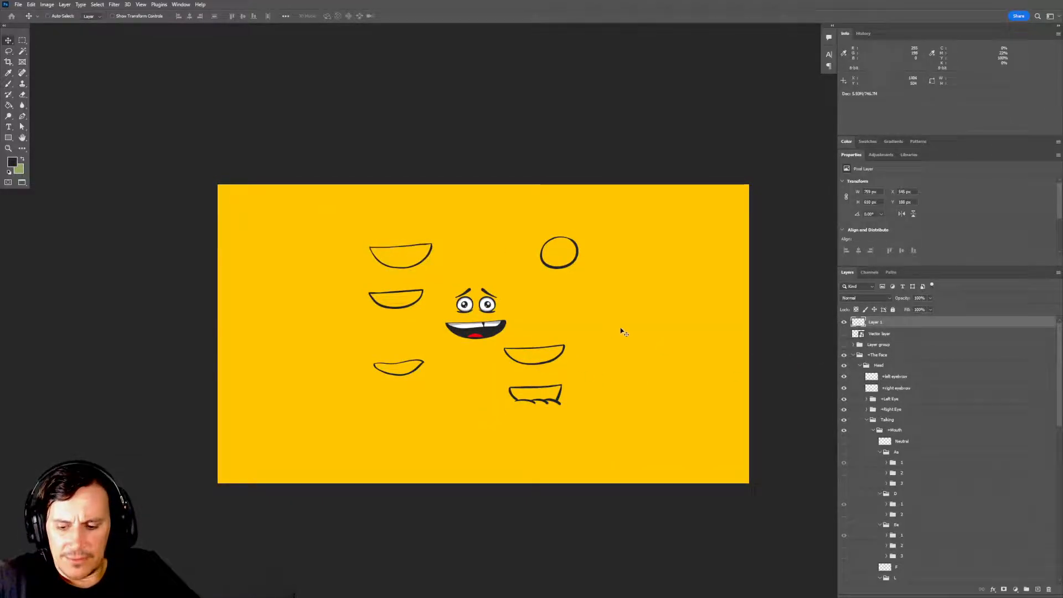
{"action": "key", "text": "m"}
{"action": "mouse_move", "coordinate": [499, 340]}
{"action": "left_mouse_down"}
{"action": "mouse_move", "coordinate": [597, 376]}
{"action": "mouse_move", "coordinate": [546, 377]}
{"action": "mouse_move", "coordinate": [515, 330]}
{"action": "left_mouse_up"}
{"action": "key", "text": "ctrl+j"}
{"action": "key", "text": "v"}
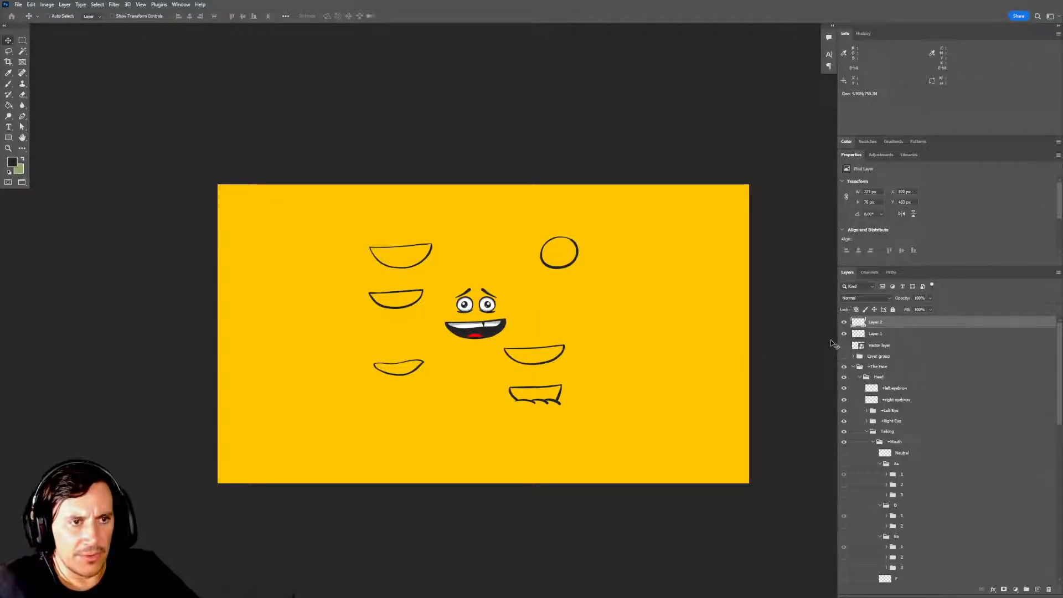
Move the copied outline layer into frame group 1 of the Uh mouth, directly above Base, and hide that group.
{"action": "left_click_drag", "start_coordinate": [882, 324], "coordinate": [919, 536]}
{"action": "scroll", "coordinate": [924, 443], "scroll_direction": "down", "scroll_amount": 5}
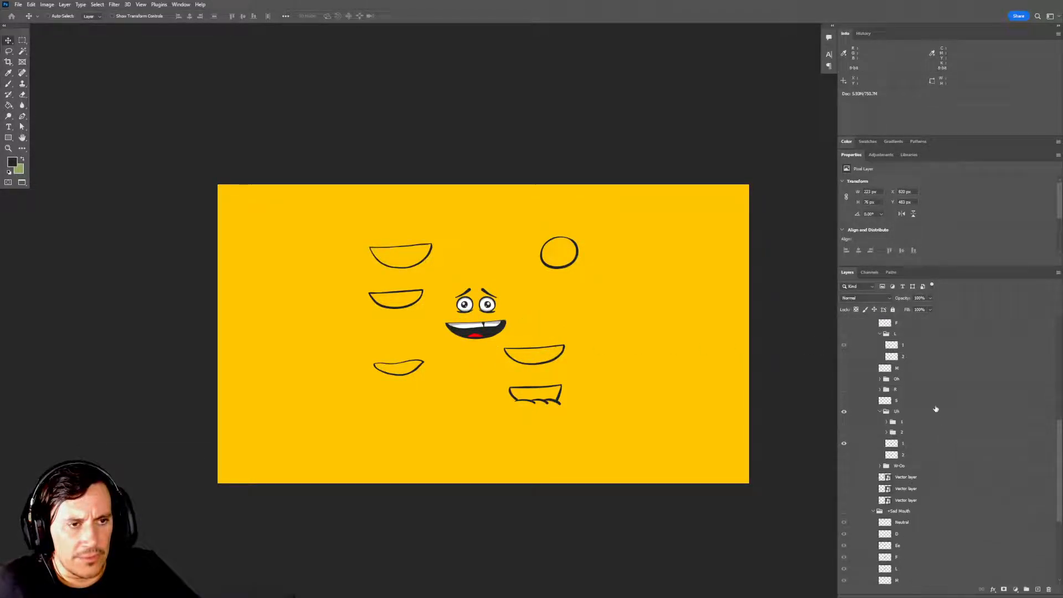
{"action": "left_click_drag", "start_coordinate": [911, 339], "coordinate": [919, 496]}
{"action": "scroll", "coordinate": [922, 515], "scroll_direction": "down", "scroll_amount": 3}
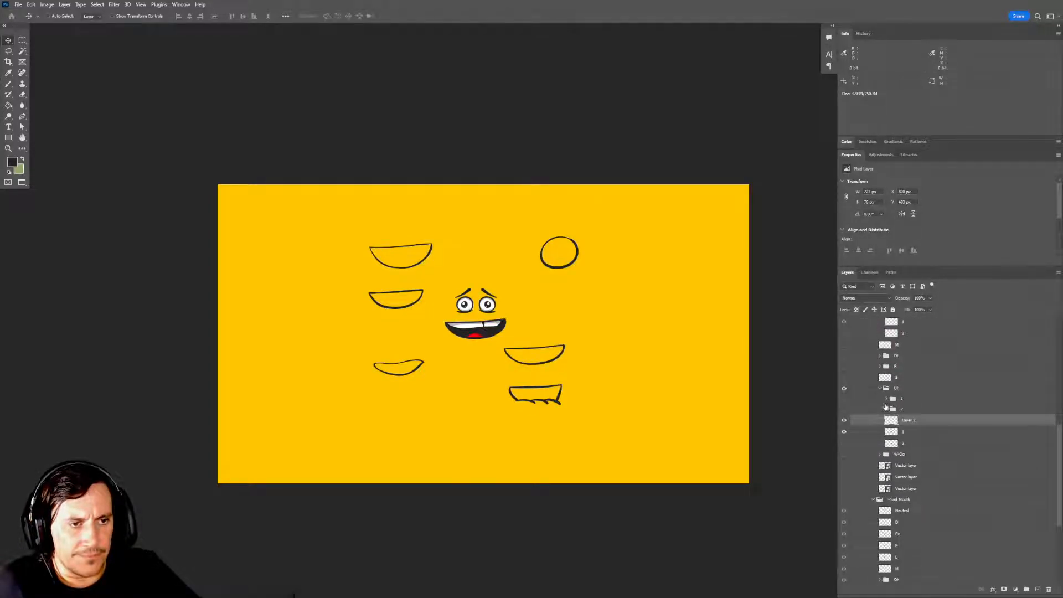
{"action": "left_click", "coordinate": [844, 400]}
{"action": "left_click", "coordinate": [887, 398]}
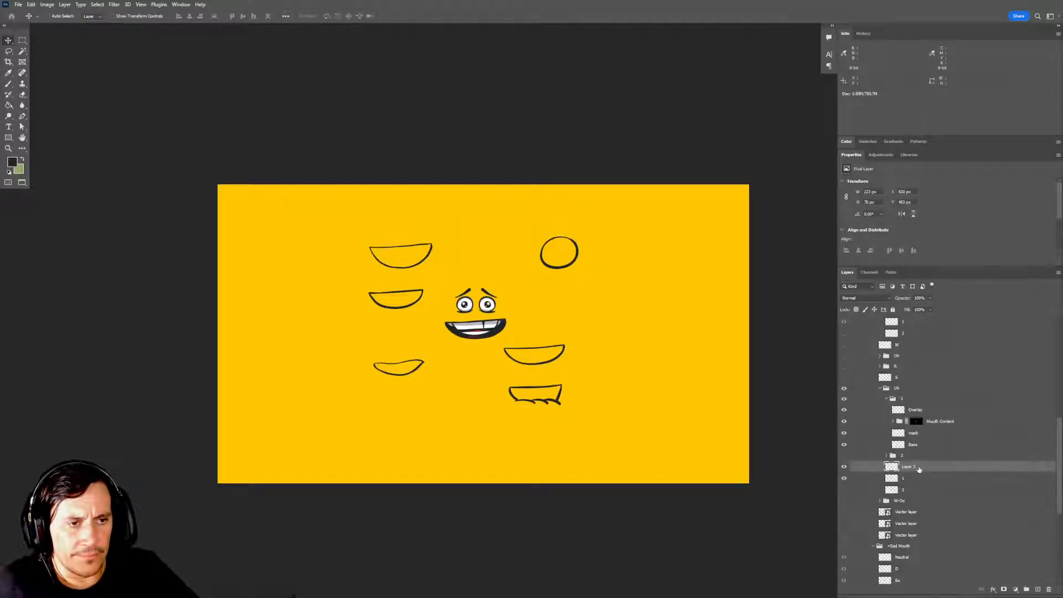
{"action": "left_click_drag", "start_coordinate": [919, 469], "coordinate": [930, 452]}
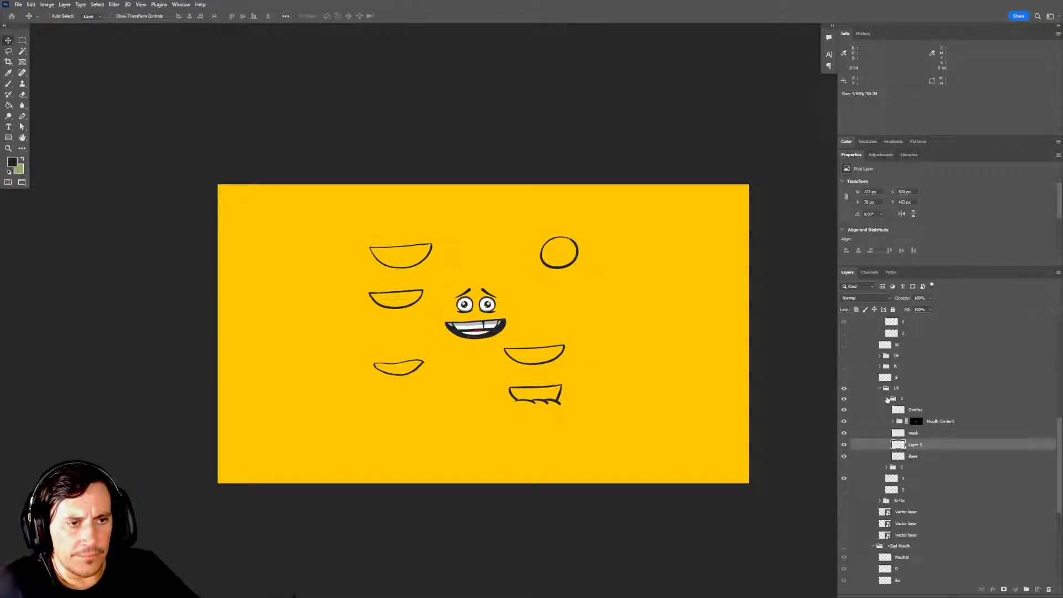
{"action": "left_click", "coordinate": [886, 398]}
{"action": "left_click", "coordinate": [845, 399]}
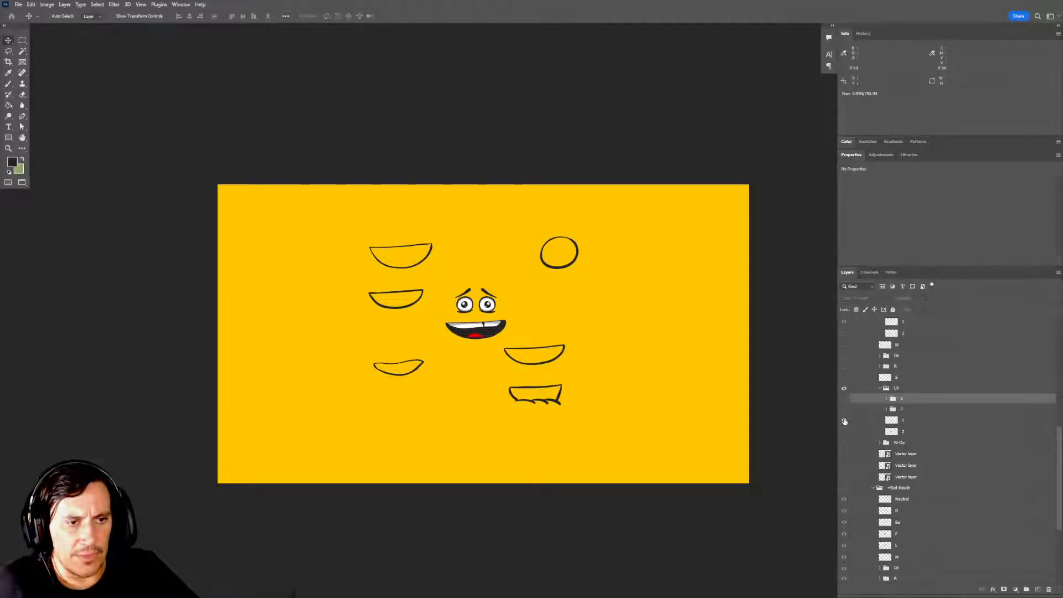
Show the original Uh frame layers 1 and 2 and load frame 1's outline as a temporary selection to inspect its shape.
{"action": "left_click", "coordinate": [844, 421]}
{"action": "left_click", "coordinate": [843, 433]}
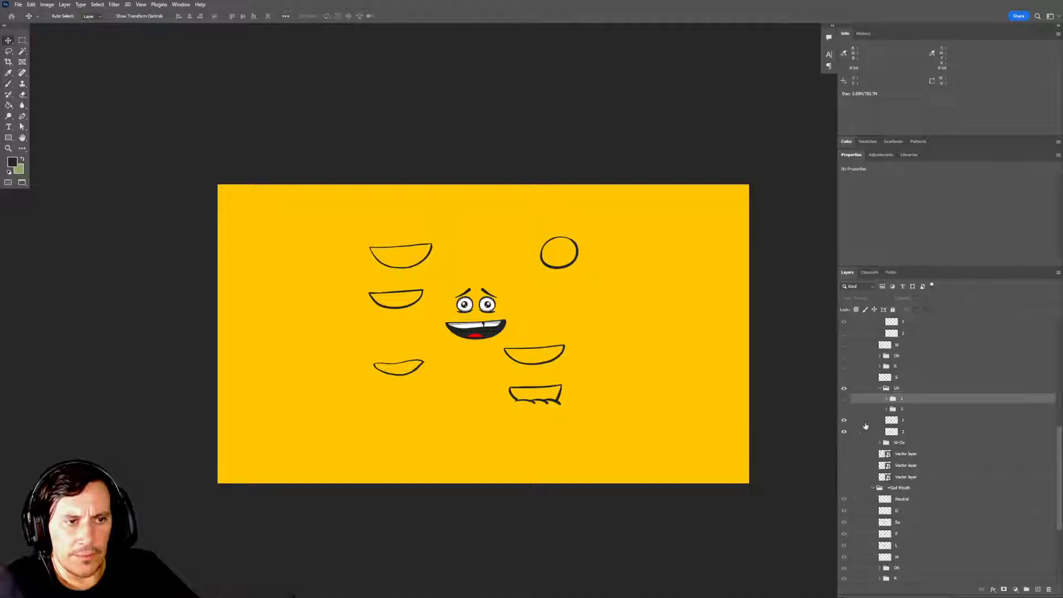
{"action": "left_click", "coordinate": [892, 421], "text": "ctrl"}
{"action": "scroll", "coordinate": [506, 351], "scroll_direction": "up", "scroll_amount": 4}
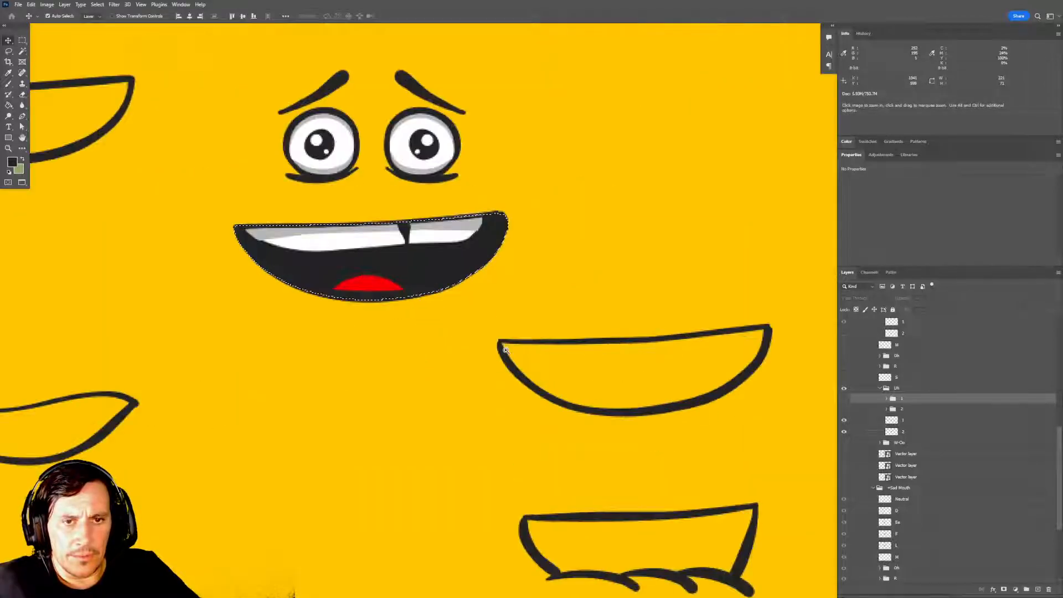
{"action": "left_click_drag", "start_coordinate": [489, 337], "coordinate": [553, 397]}
{"action": "key", "text": "m"}
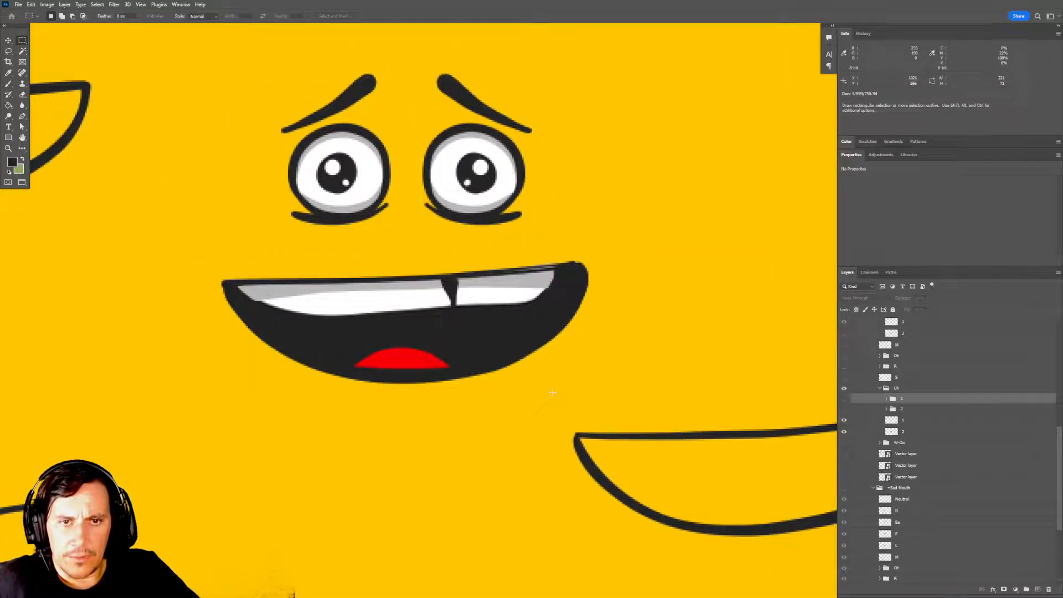
Compare the two original Uh frames by toggling frame 1's visibility and temporarily selecting frame 2's outline.
{"action": "left_click", "coordinate": [844, 421]}
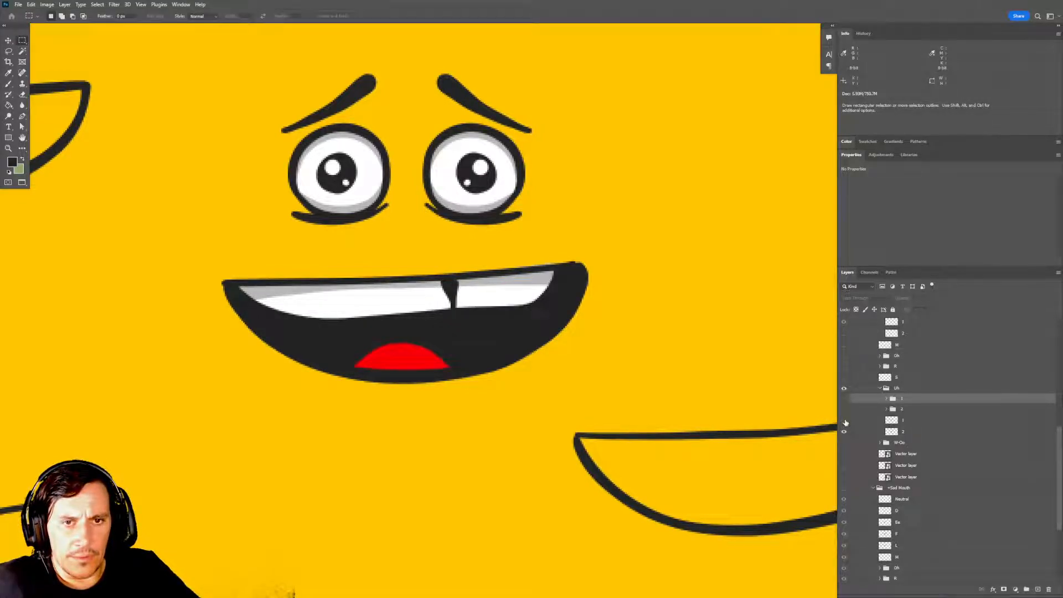
{"action": "left_click", "coordinate": [844, 421]}
{"action": "left_click", "coordinate": [844, 421]}
{"action": "left_click", "coordinate": [844, 421]}
{"action": "left_click", "coordinate": [844, 421]}
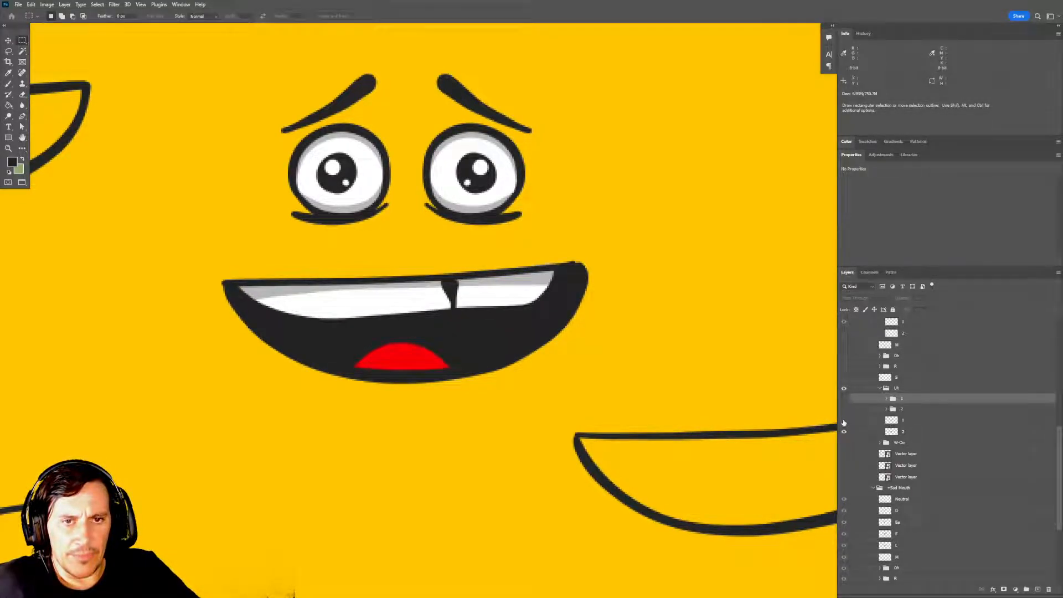
{"action": "left_click_drag", "start_coordinate": [629, 403], "coordinate": [681, 415]}
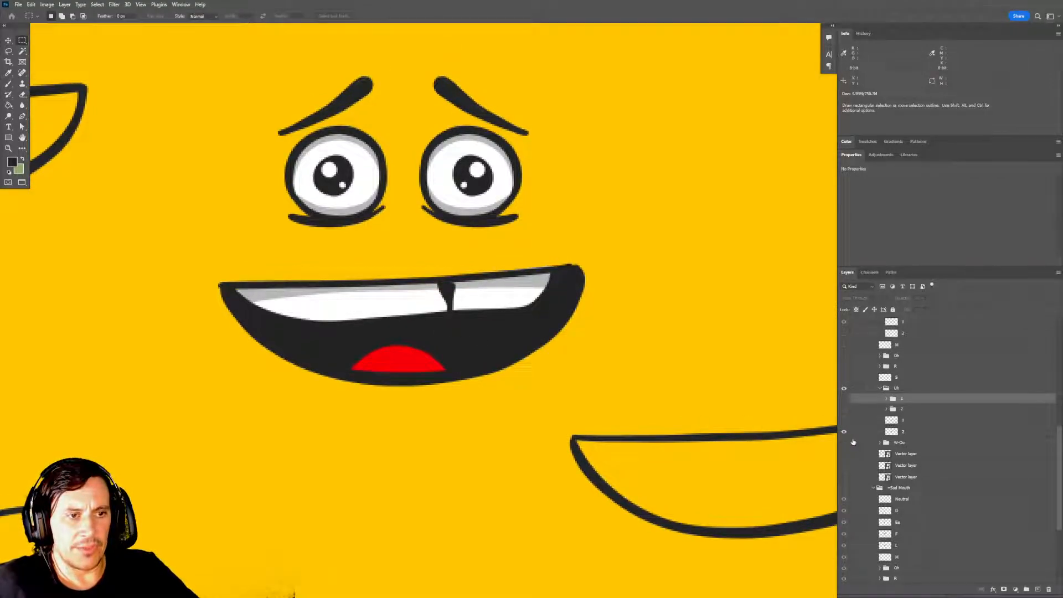
{"action": "left_click", "coordinate": [893, 430], "text": "ctrl"}
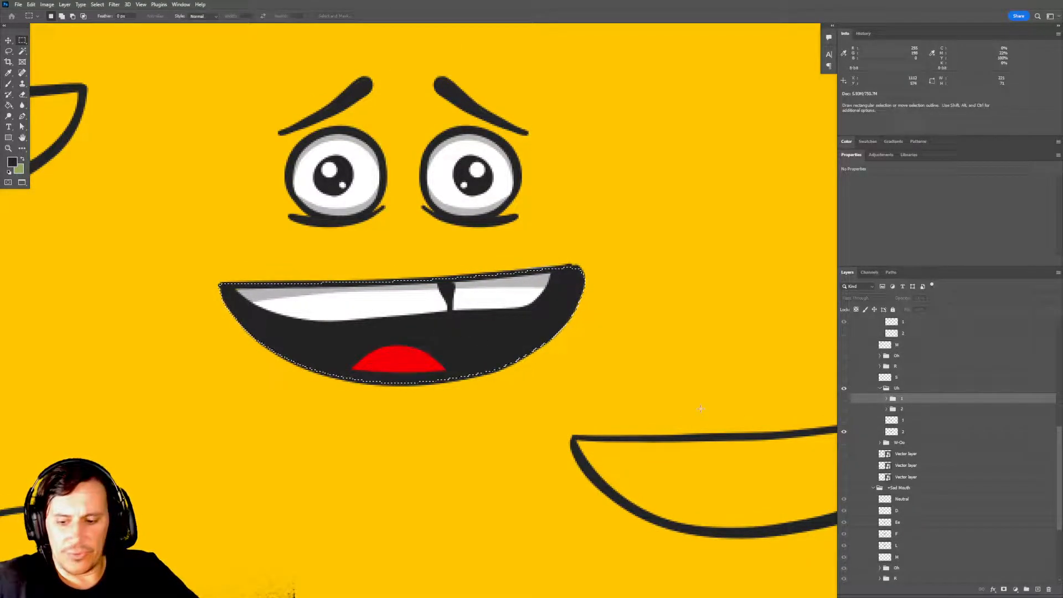
{"action": "key", "text": "ctrl+d"}
{"action": "left_click_drag", "start_coordinate": [686, 413], "coordinate": [673, 407]}
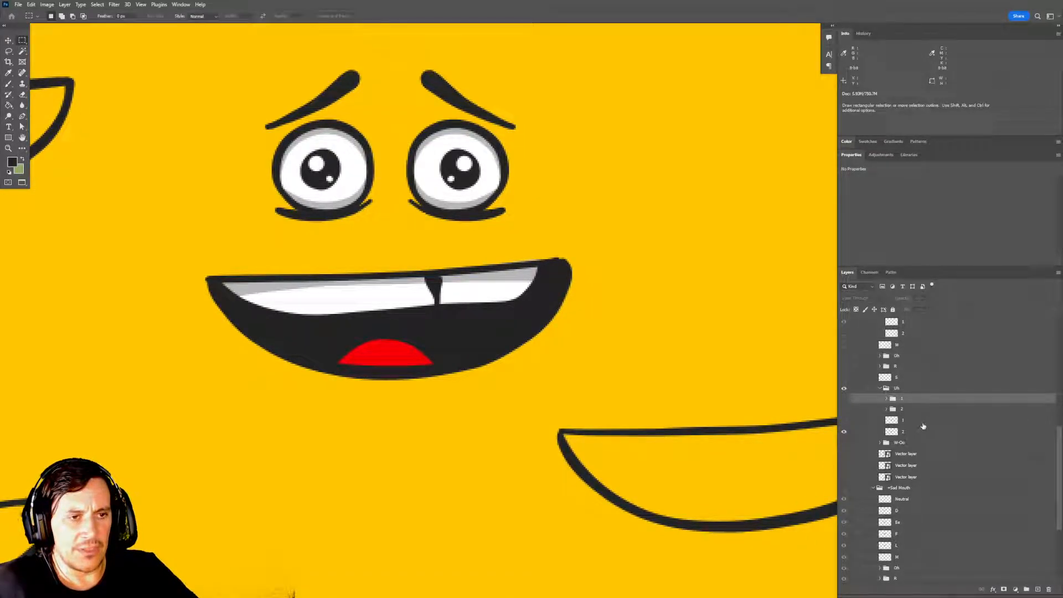
Hide the original Uh frame 2 layer, show frame group 1, and expand it to reach its layers.
{"action": "left_click", "coordinate": [844, 432]}
{"action": "left_click", "coordinate": [843, 399]}
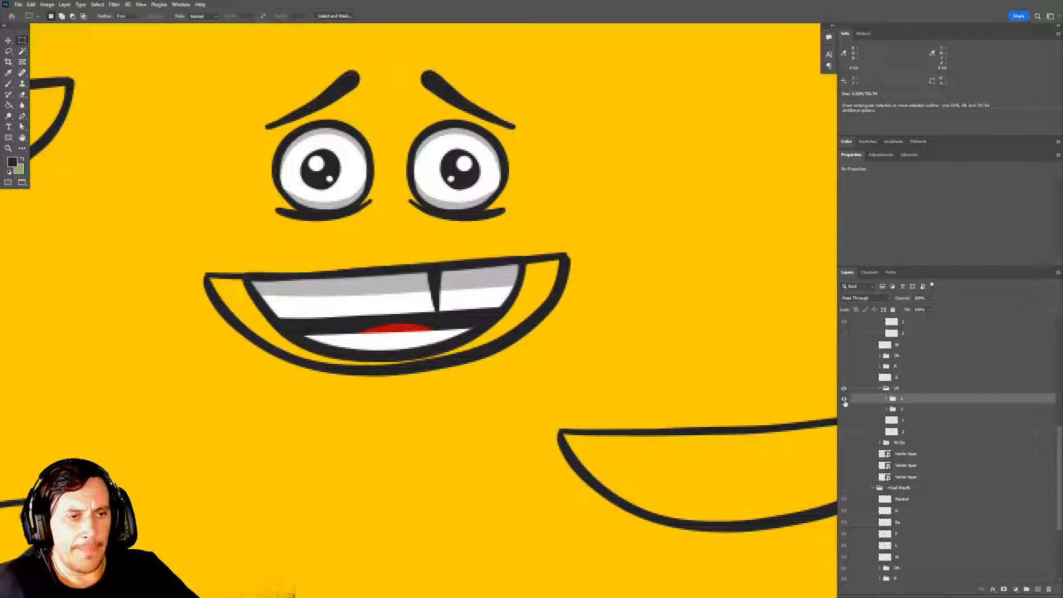
{"action": "left_click_drag", "start_coordinate": [687, 409], "coordinate": [690, 399]}
{"action": "left_click", "coordinate": [887, 399]}
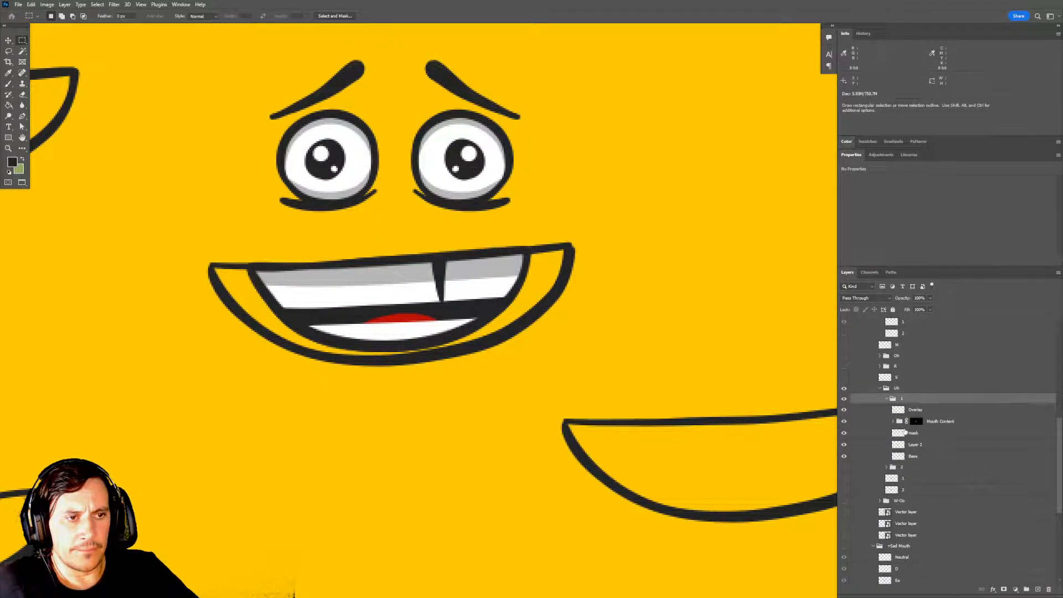
{"action": "left_click", "coordinate": [845, 445]}
{"action": "left_click", "coordinate": [932, 456]}
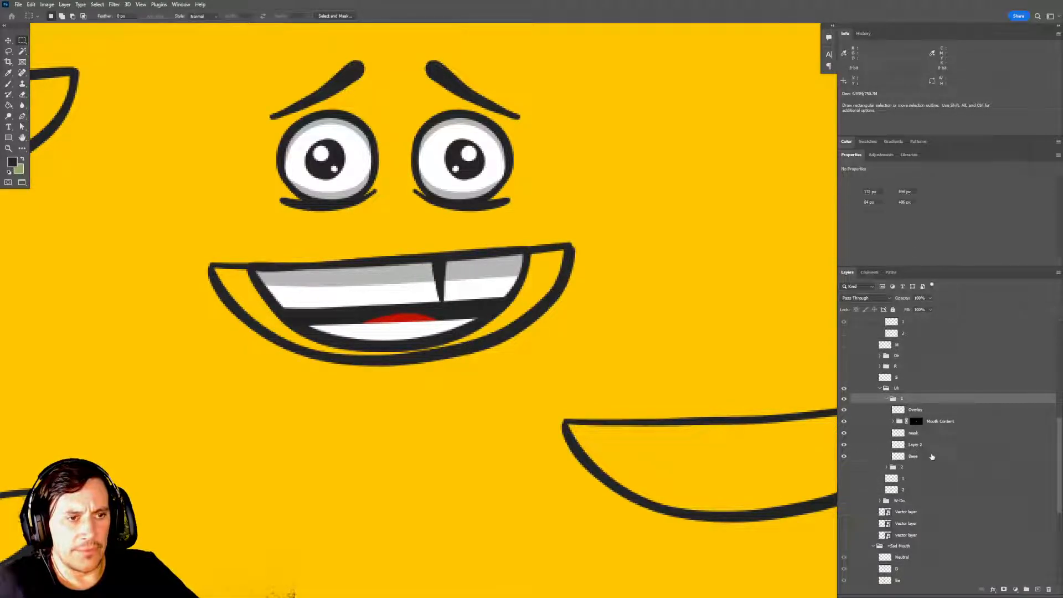
Replace the old Overlay in frame group 1 with the new mouth outline named "overlay", keeping a duplicate directly above Base.
{"action": "left_click", "coordinate": [917, 447]}
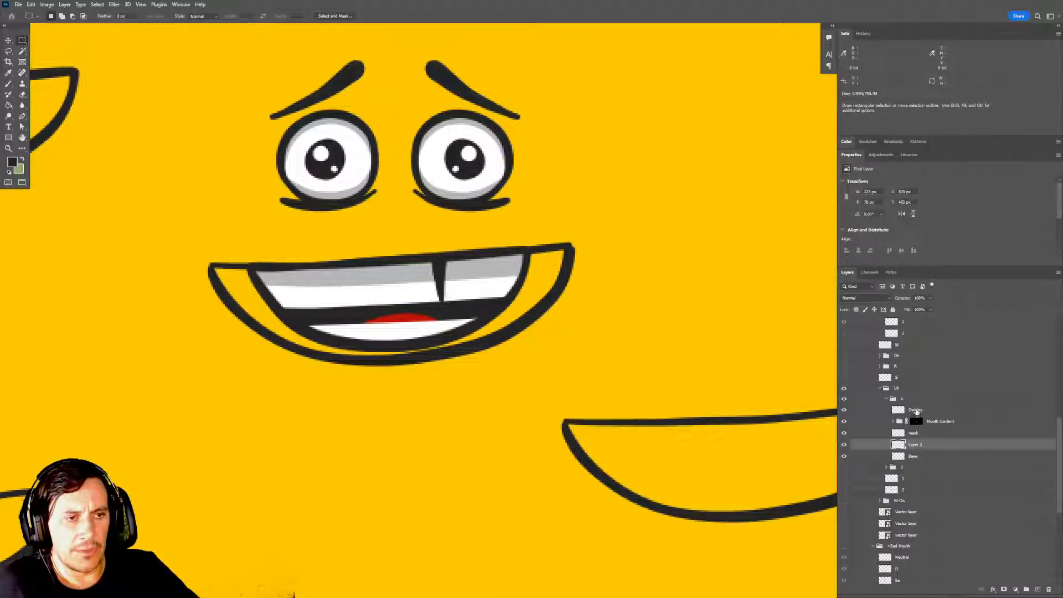
{"action": "double_click", "coordinate": [916, 410]}
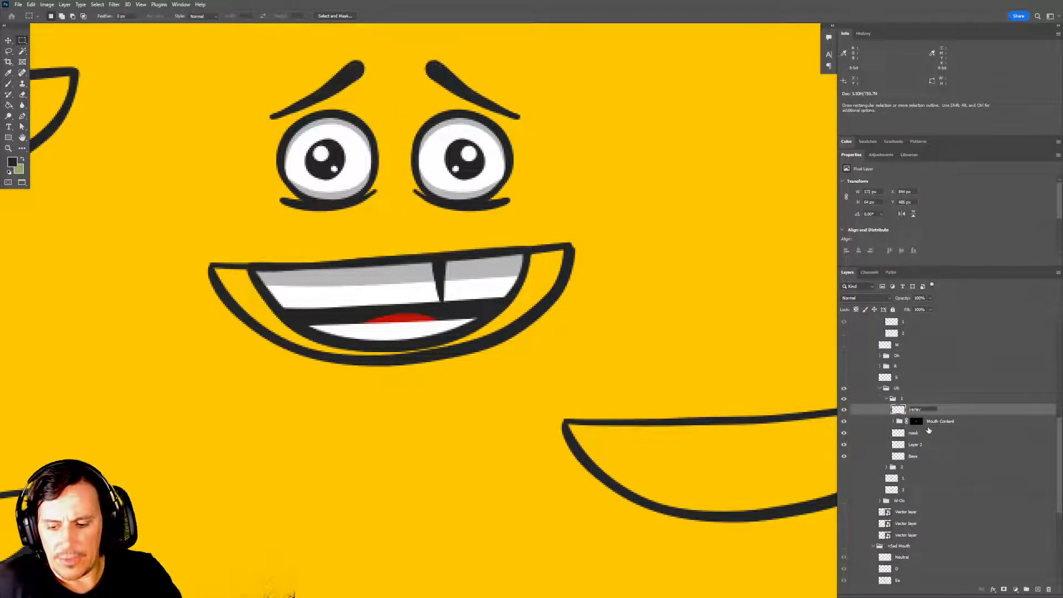
{"action": "double_click", "coordinate": [915, 445]}
{"action": "key", "text": "ctrl+v"}
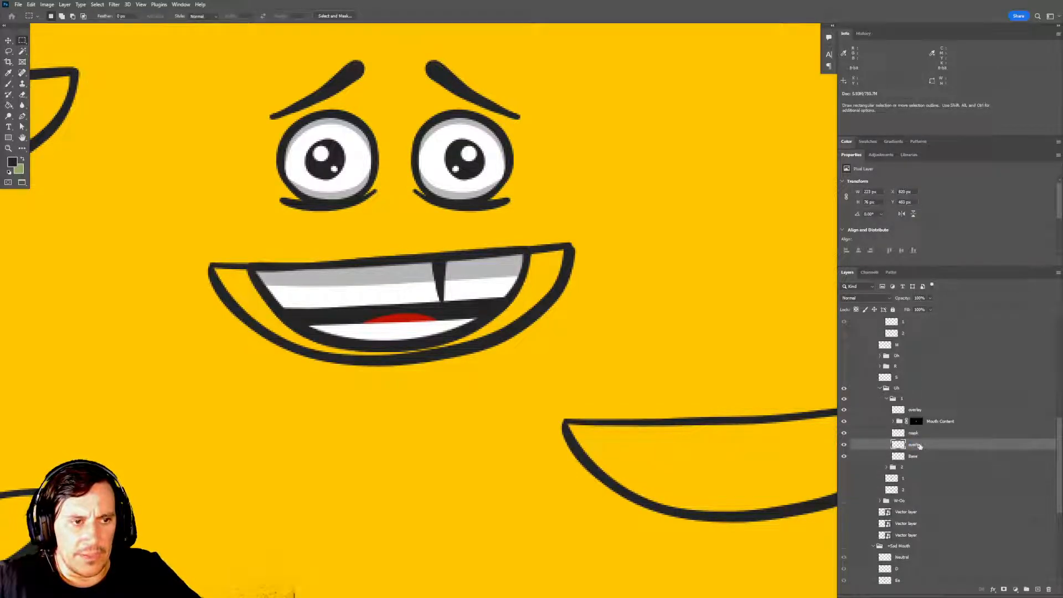
{"action": "mouse_move", "coordinate": [919, 446]}
{"action": "left_mouse_down"}
{"action": "mouse_move", "coordinate": [923, 418]}
{"action": "mouse_move", "coordinate": [935, 450]}
{"action": "left_mouse_up"}
Rename the duplicate mouth outline "base" and delete the old Base layer from frame group 1.
{"action": "double_click", "coordinate": [913, 456]}
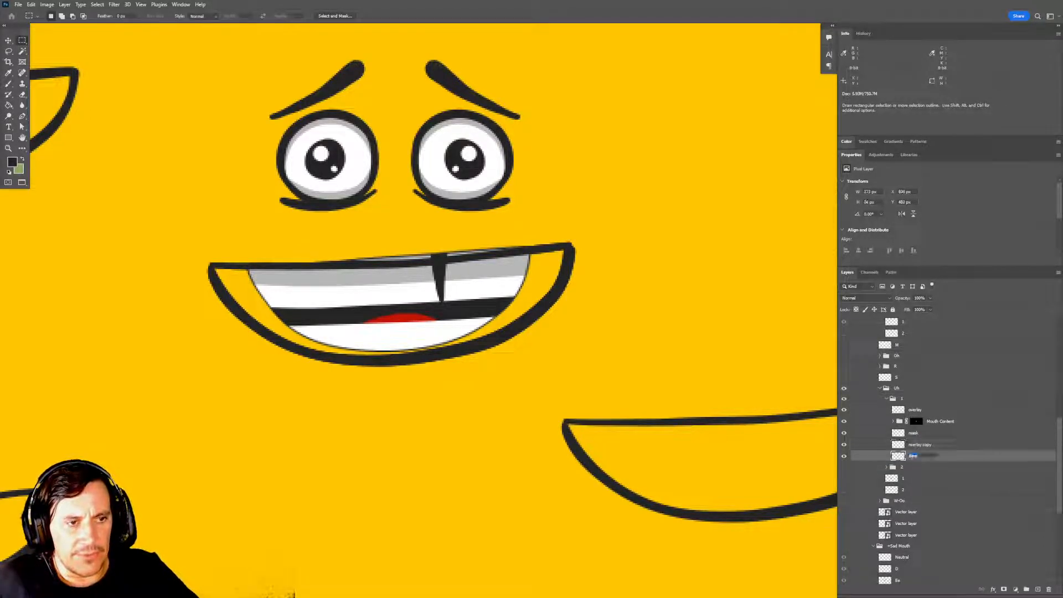
{"action": "double_click", "coordinate": [918, 445]}
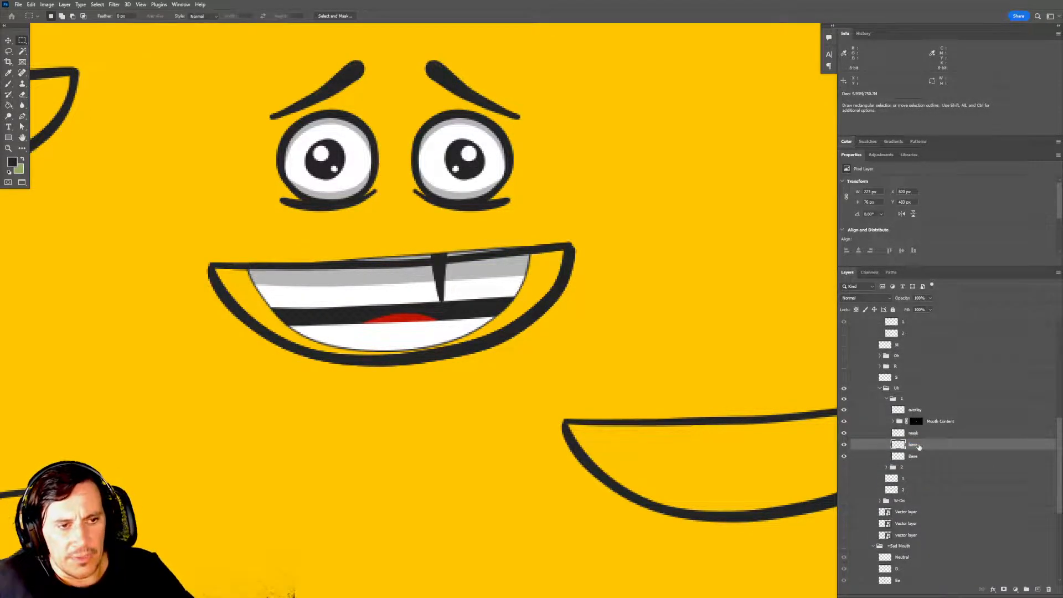
{"action": "left_click", "coordinate": [917, 457]}
{"action": "key", "text": "Delete"}
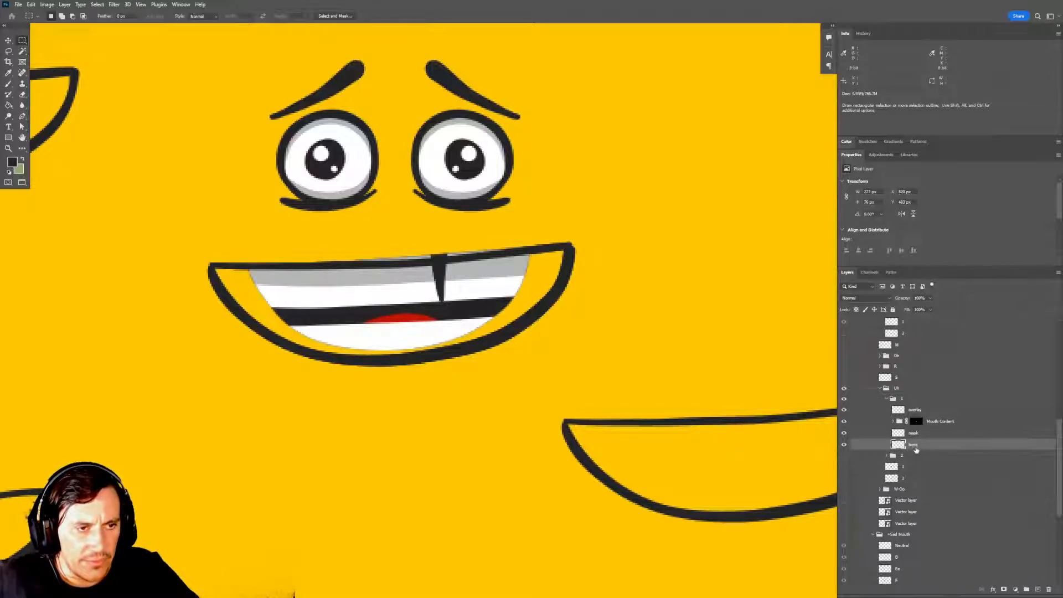
Check the new base outline by toggling it, and delete the old mask layer from frame group 1.
{"action": "left_click_drag", "start_coordinate": [724, 417], "coordinate": [726, 433]}
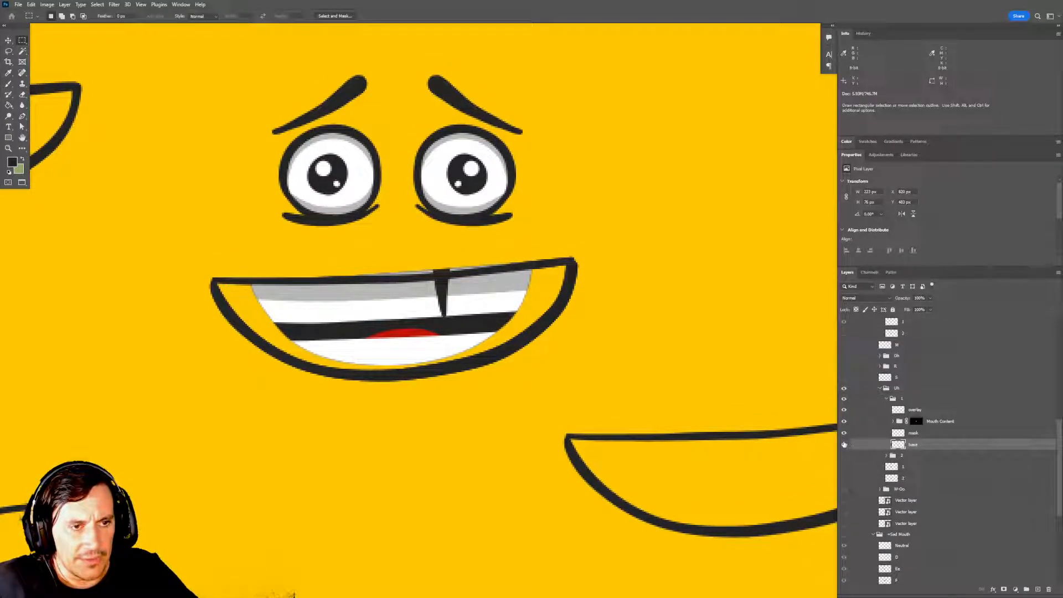
{"action": "left_click", "coordinate": [843, 445]}
{"action": "left_click", "coordinate": [844, 445]}
{"action": "left_click", "coordinate": [919, 437]}
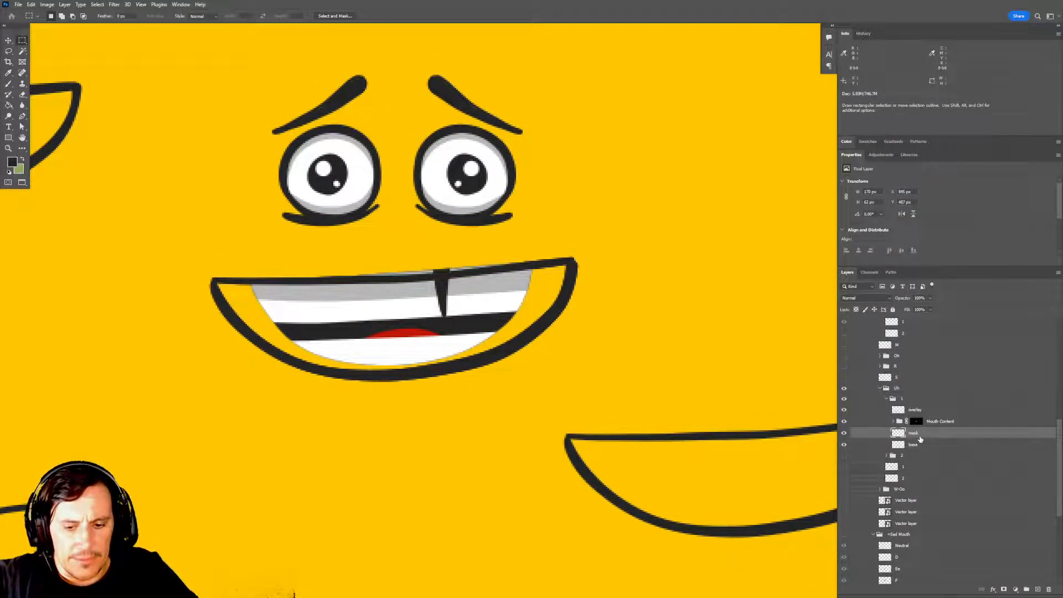
{"action": "key", "text": "Delete"}
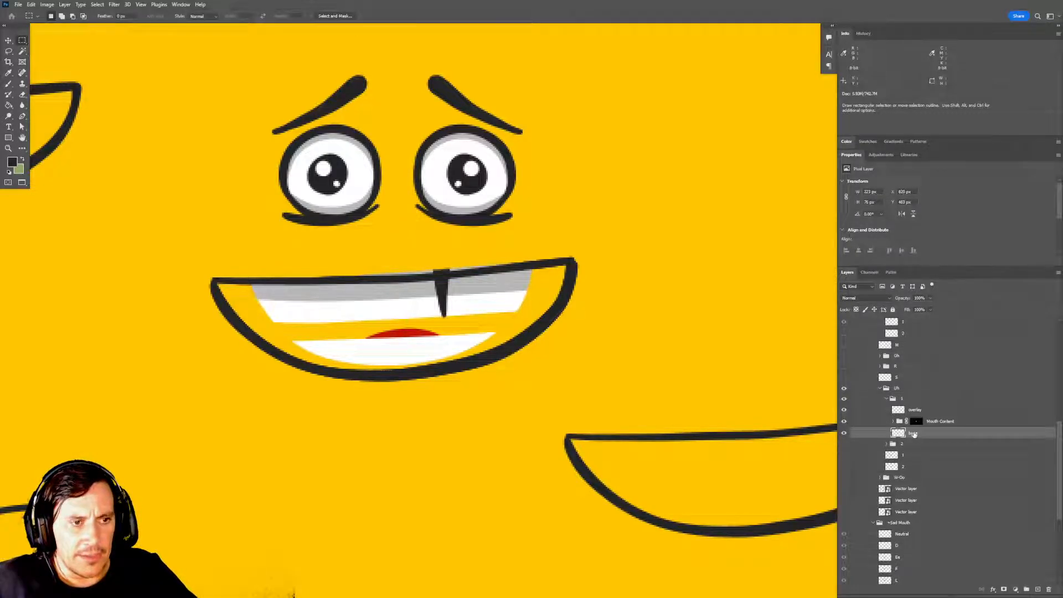
Lasso the area enclosed by the wide mouth outline on the base layer, fill it with the dark foreground color, and deselect.
{"action": "scroll", "coordinate": [612, 418], "scroll_direction": "up", "scroll_amount": 1}
{"action": "scroll", "coordinate": [469, 329], "scroll_direction": "up", "scroll_amount": 2}
{"action": "mouse_move", "coordinate": [468, 329]}
{"action": "left_mouse_down"}
{"action": "mouse_move", "coordinate": [502, 348]}
{"action": "mouse_move", "coordinate": [597, 327]}
{"action": "left_mouse_up"}
{"action": "key", "text": "l"}
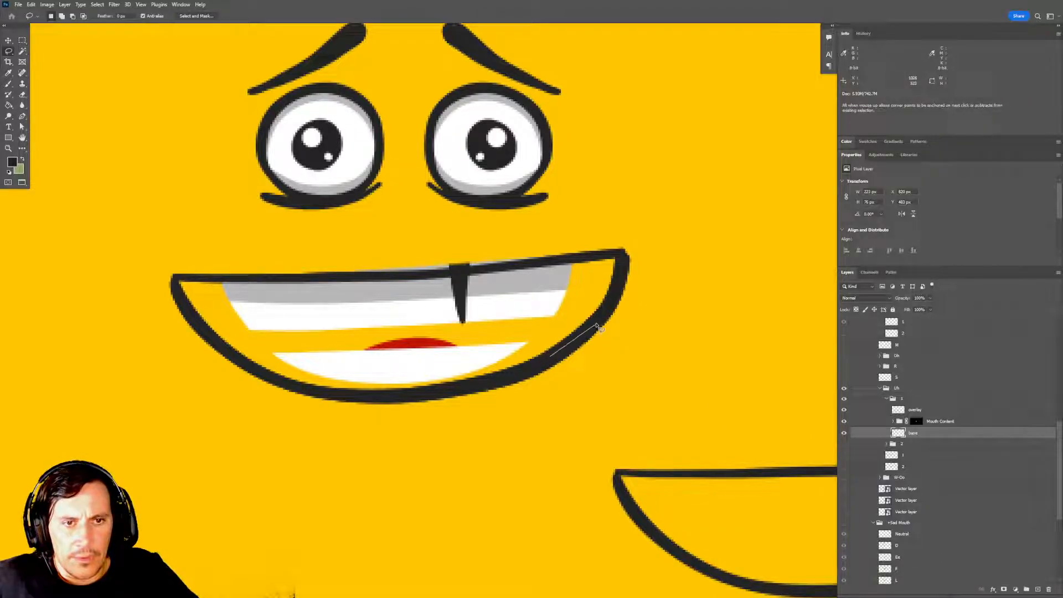
{"action": "mouse_move", "coordinate": [631, 291]}
{"action": "left_mouse_down"}
{"action": "mouse_move", "coordinate": [623, 272]}
{"action": "mouse_move", "coordinate": [586, 257]}
{"action": "mouse_move", "coordinate": [272, 280]}
{"action": "left_mouse_up"}
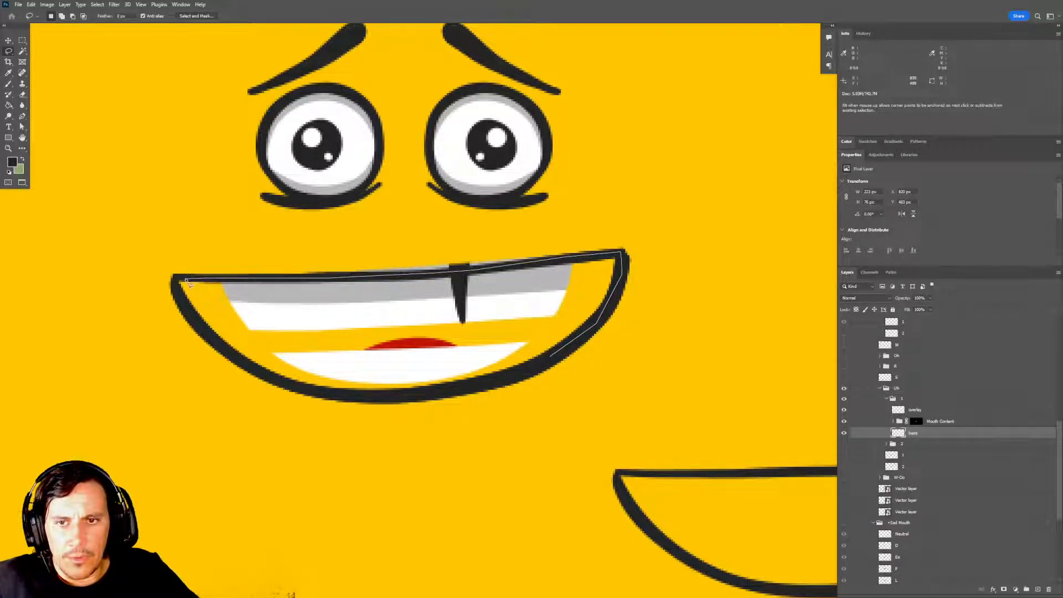
{"action": "mouse_move", "coordinate": [183, 308]}
{"action": "left_mouse_down"}
{"action": "mouse_move", "coordinate": [285, 387]}
{"action": "mouse_move", "coordinate": [393, 399]}
{"action": "mouse_move", "coordinate": [547, 363]}
{"action": "mouse_move", "coordinate": [618, 259]}
{"action": "left_mouse_up"}
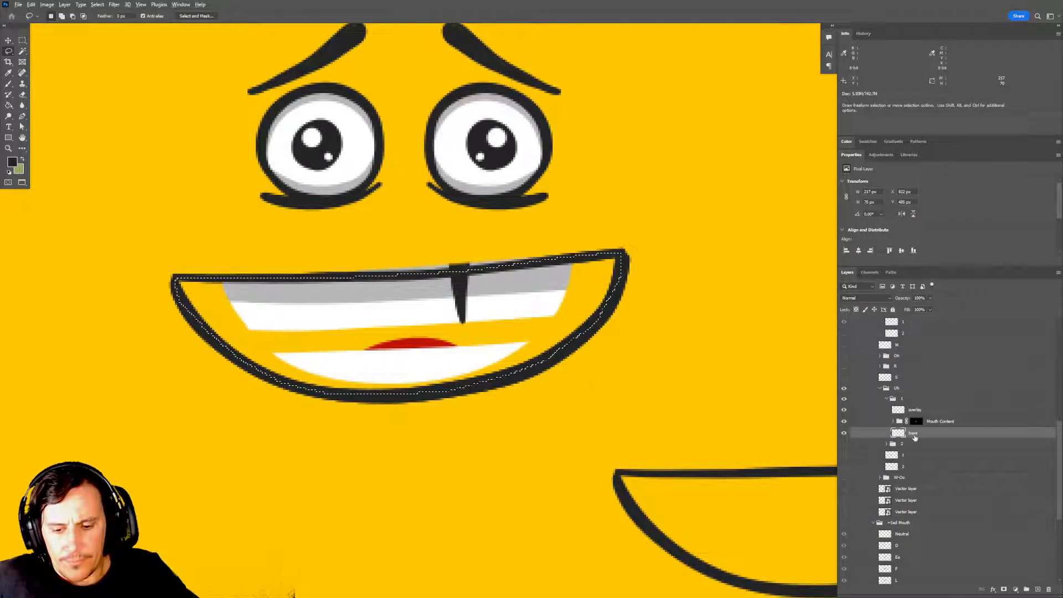
{"action": "key", "text": "alt+BackSpace"}
{"action": "left_click_drag", "start_coordinate": [693, 370], "coordinate": [688, 366]}
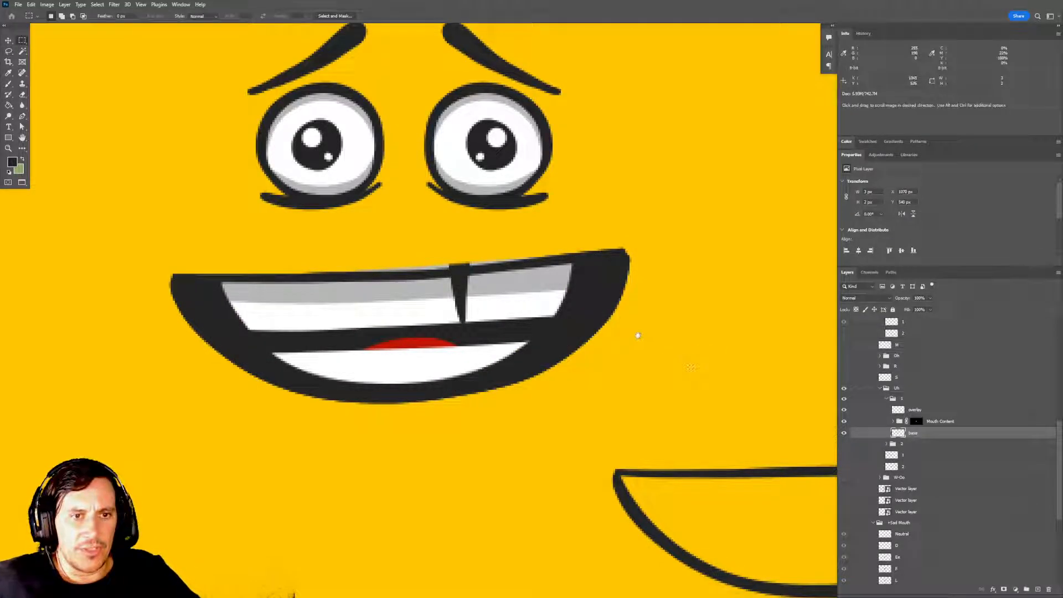
{"action": "key", "text": "m"}
{"action": "left_click_drag", "start_coordinate": [613, 367], "coordinate": [657, 339]}
{"action": "left_click", "coordinate": [695, 375]}
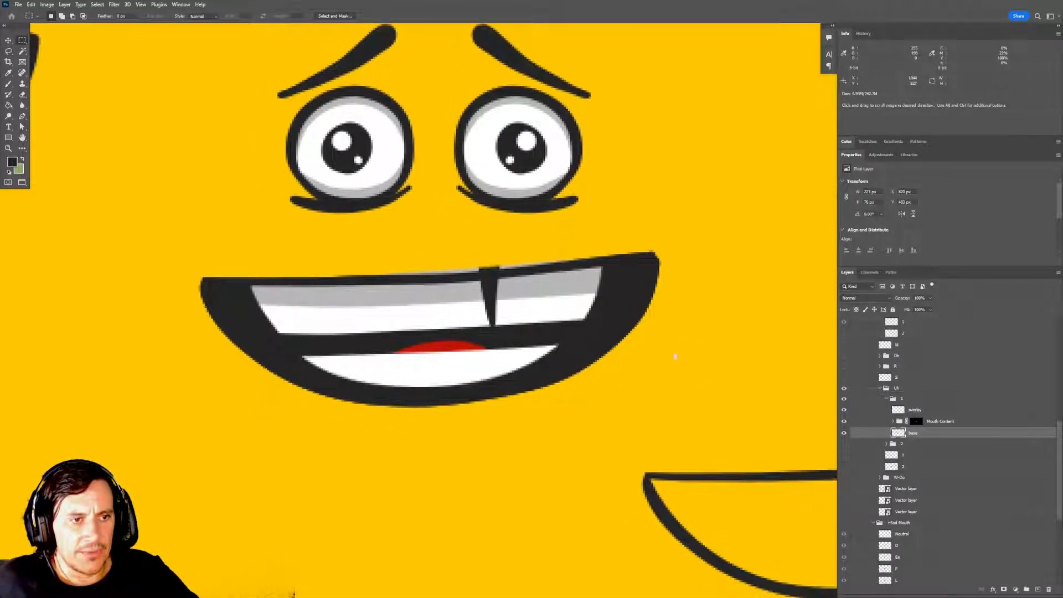
Check the filled base layer and the Mouth Content group of frame 1 by toggling their visibility.
{"action": "left_click", "coordinate": [844, 434]}
{"action": "left_click", "coordinate": [844, 433]}
{"action": "left_click", "coordinate": [844, 420]}
{"action": "left_click", "coordinate": [844, 421]}
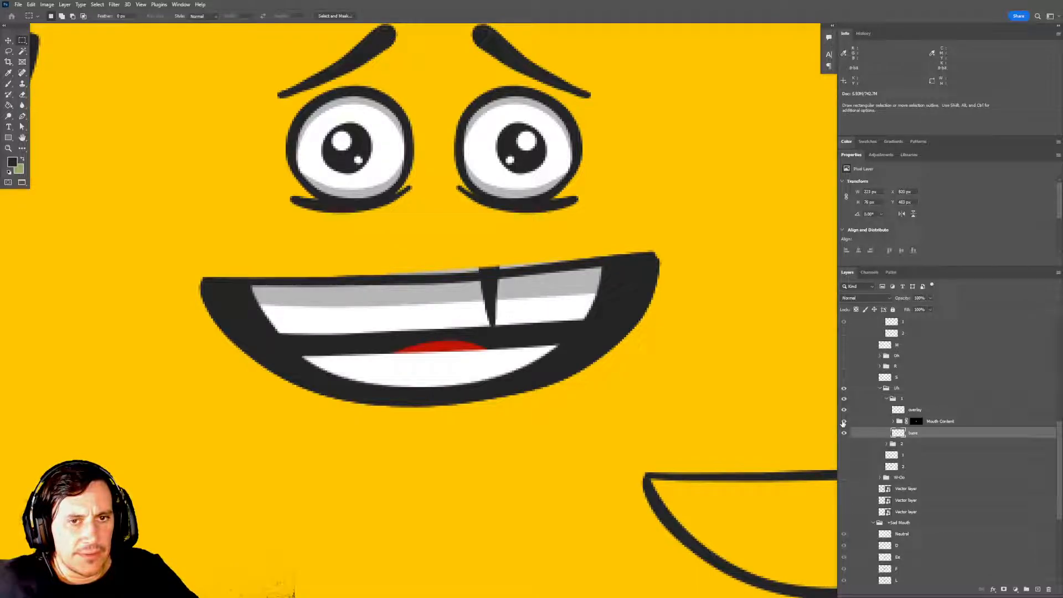
{"action": "left_click_drag", "start_coordinate": [714, 428], "coordinate": [714, 416]}
{"action": "left_click", "coordinate": [935, 423]}
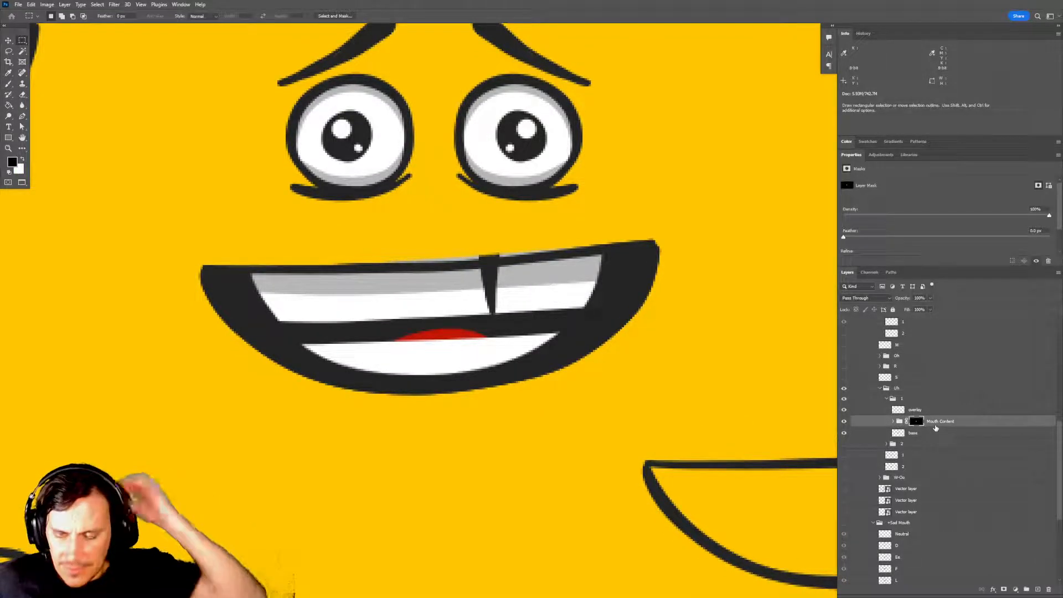
{"action": "left_click_drag", "start_coordinate": [641, 374], "coordinate": [637, 367]}
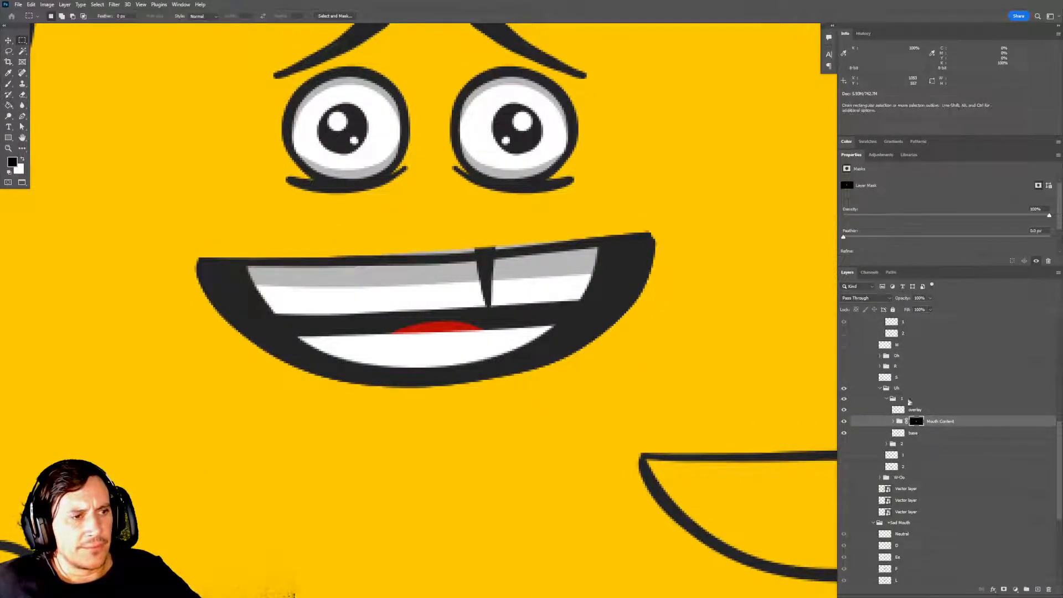
{"action": "left_click", "coordinate": [942, 425]}
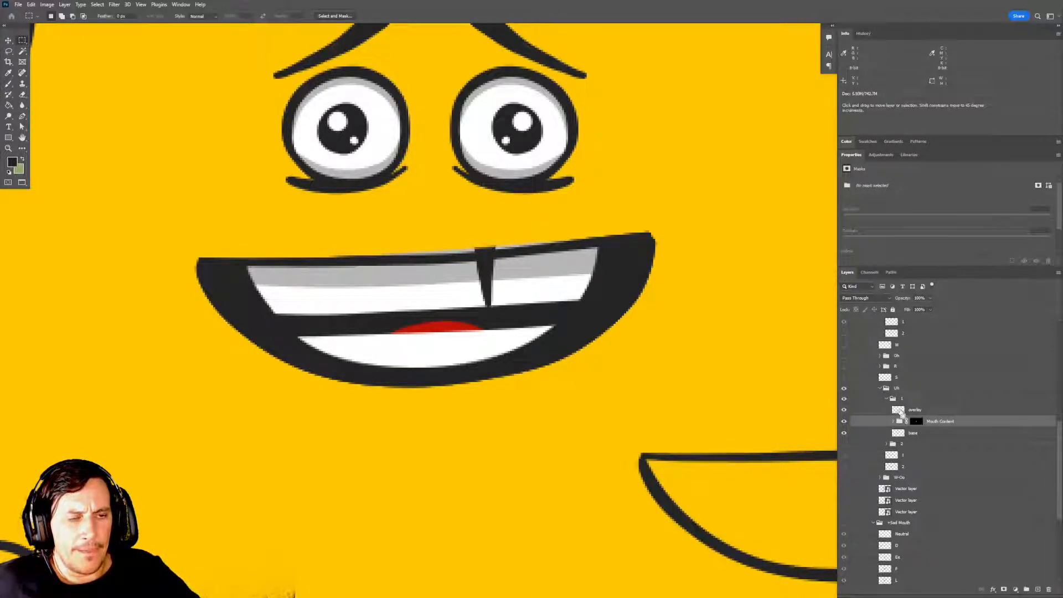
{"action": "left_click", "coordinate": [900, 411], "text": "ctrl"}
{"action": "key", "text": "ctrl+d"}
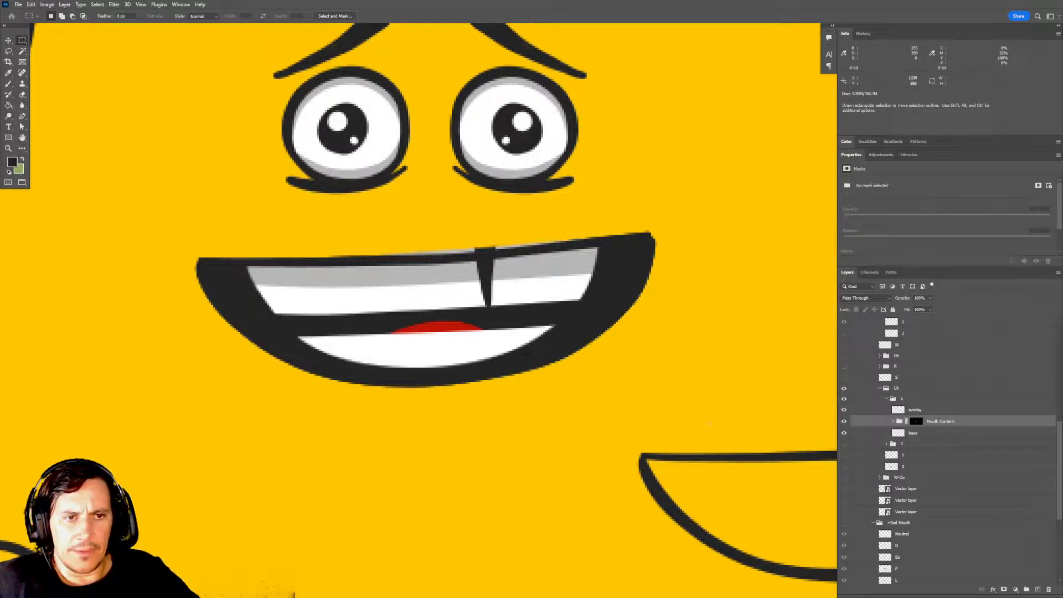
Duplicate the filled base layer beneath Mouth Content and name the copy "mask".
{"action": "left_click", "coordinate": [911, 435]}
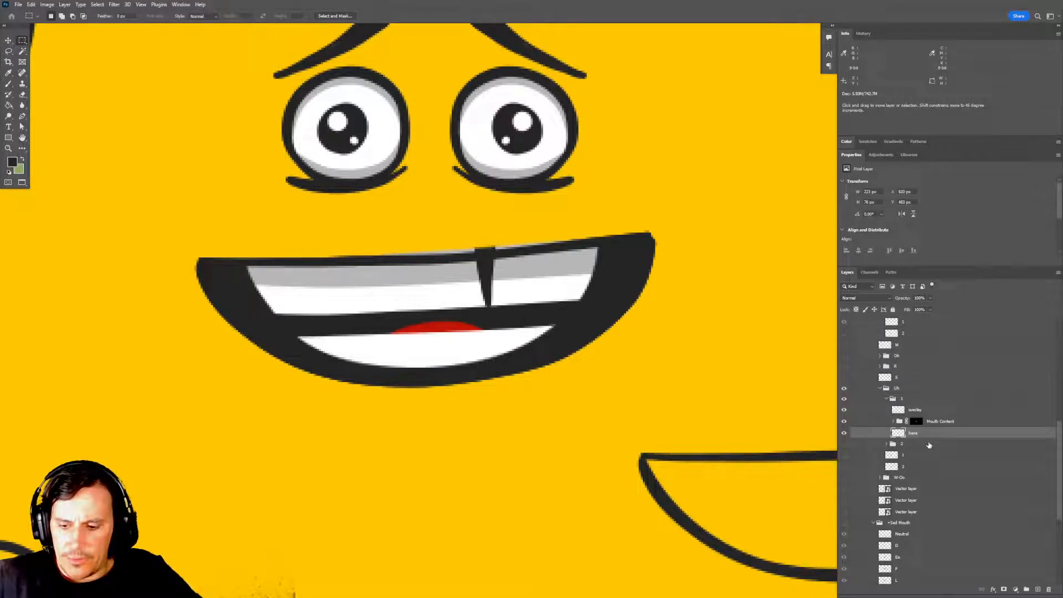
{"action": "key", "text": "ctrl+j"}
{"action": "type", "text": "mask"}
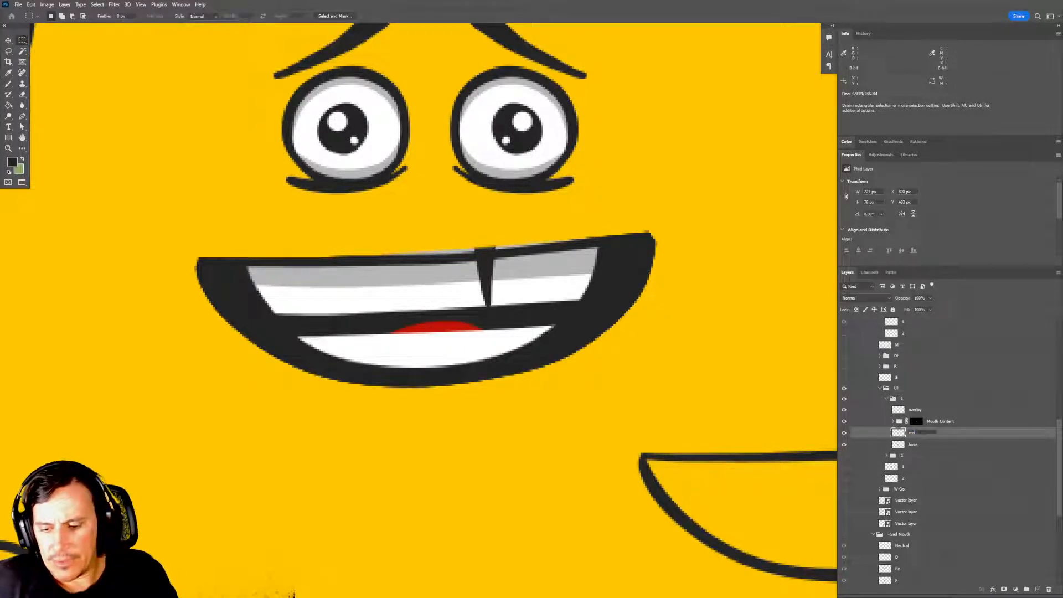
{"action": "key", "text": "Return"}
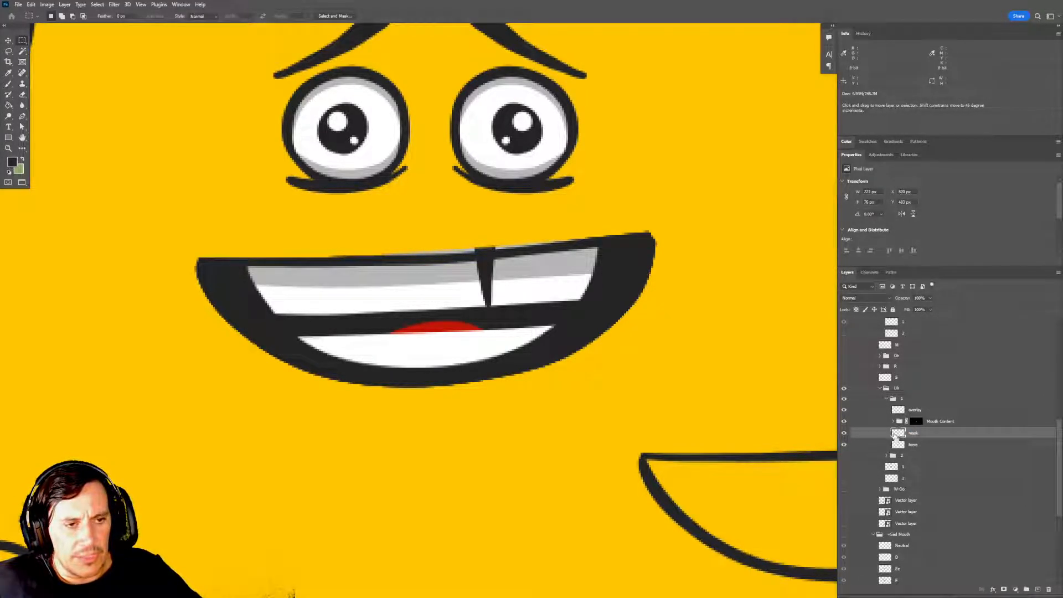
Load the mask layer's mouth shape as a selection and contract the selection inward.
{"action": "left_click", "coordinate": [893, 435], "text": "ctrl"}
{"action": "left_click", "coordinate": [98, 4]}
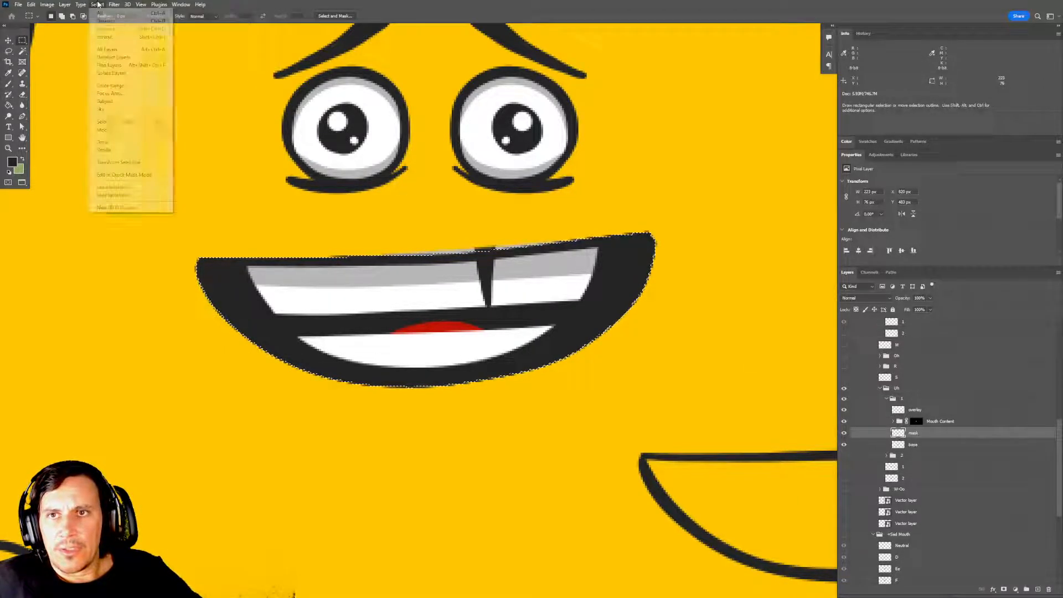
{"action": "mouse_move", "coordinate": [127, 130]}
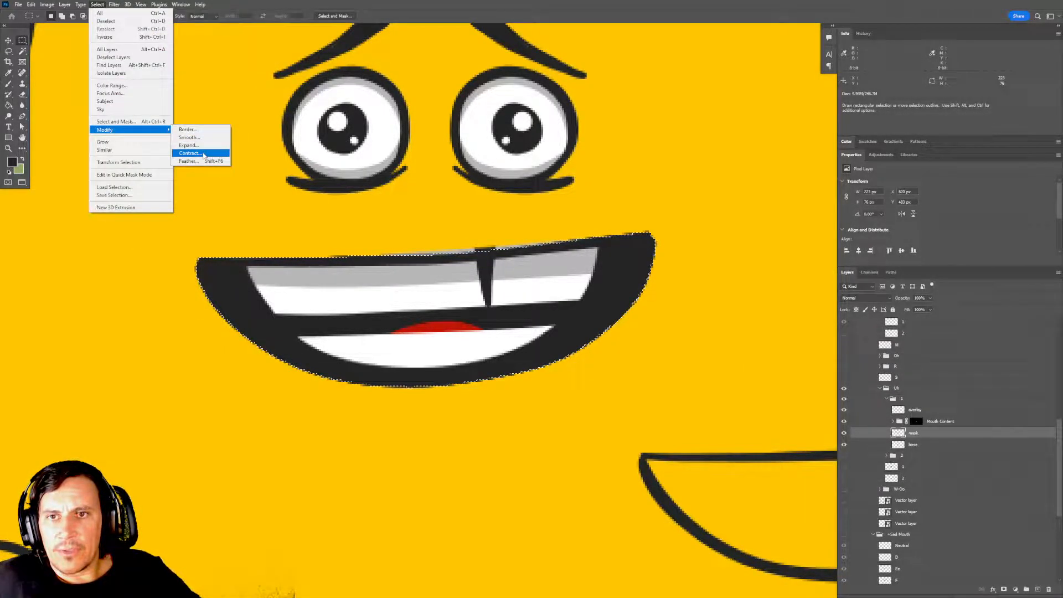
{"action": "left_click", "coordinate": [189, 153]}
{"action": "left_click", "coordinate": [570, 187]}
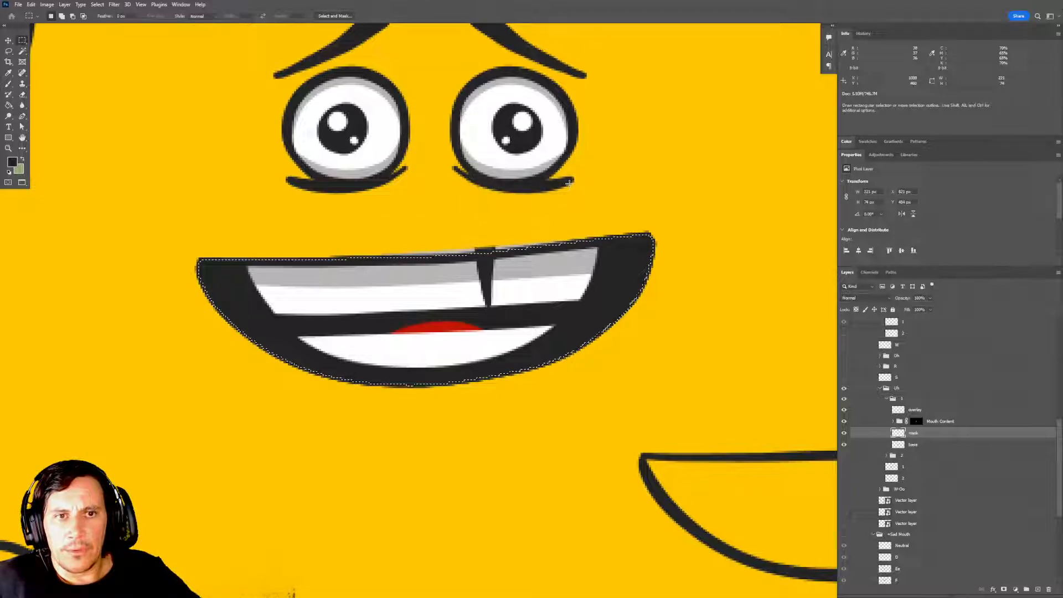